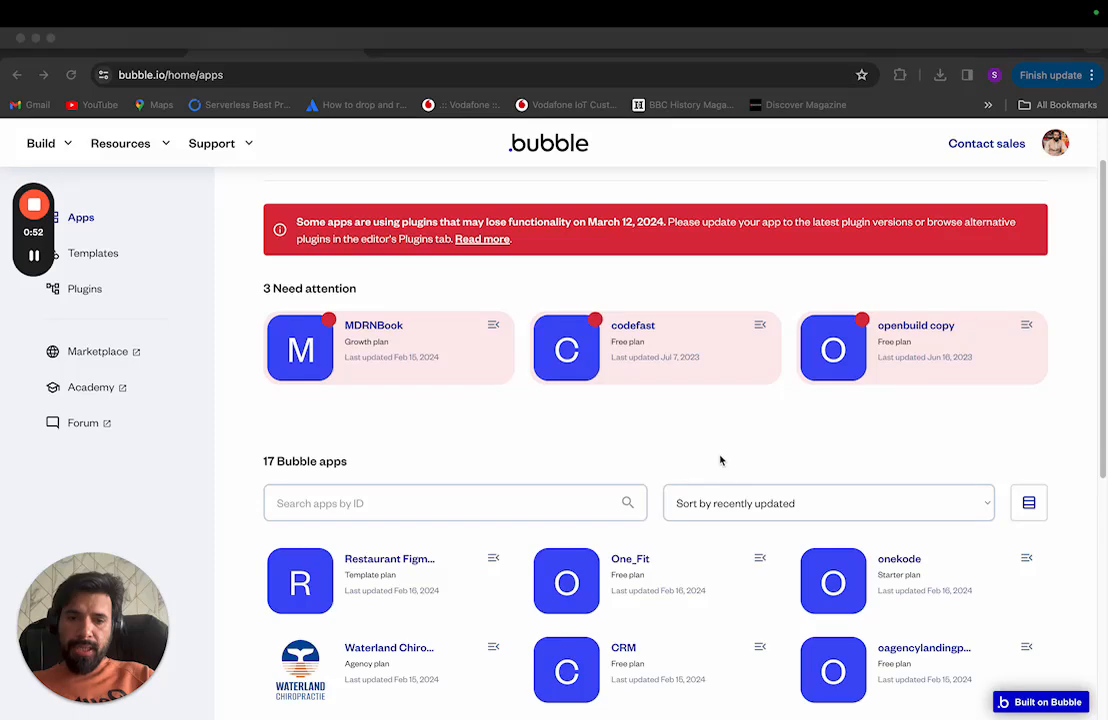
# Step: Start a new app from the Bubble apps dashboard with 'Create an app'
pyautogui.scroll(-4, 717, 458)
pyautogui.scroll(5, 717, 458)
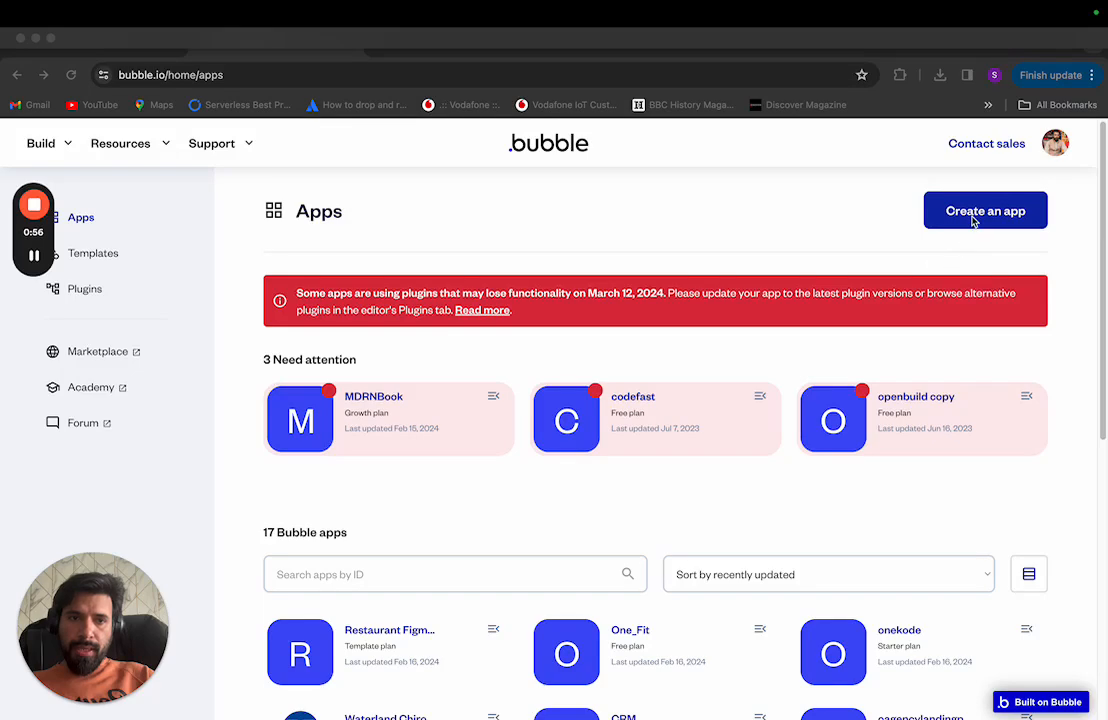
pyautogui.click(973, 219)
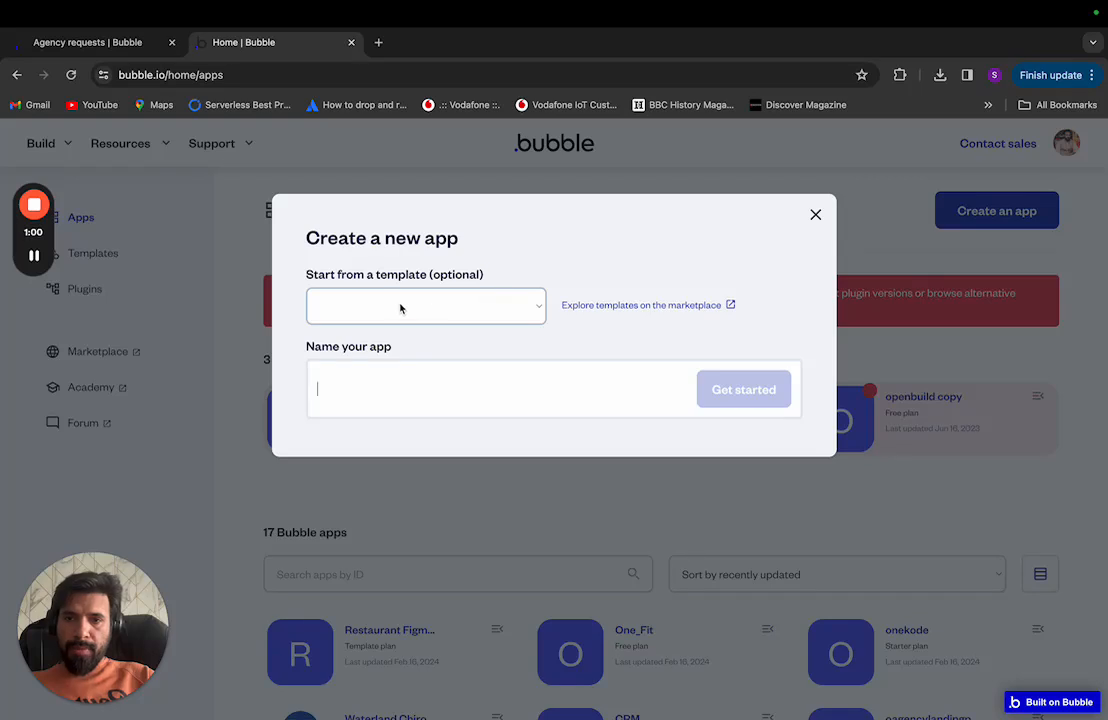
pyautogui.click(400, 380)
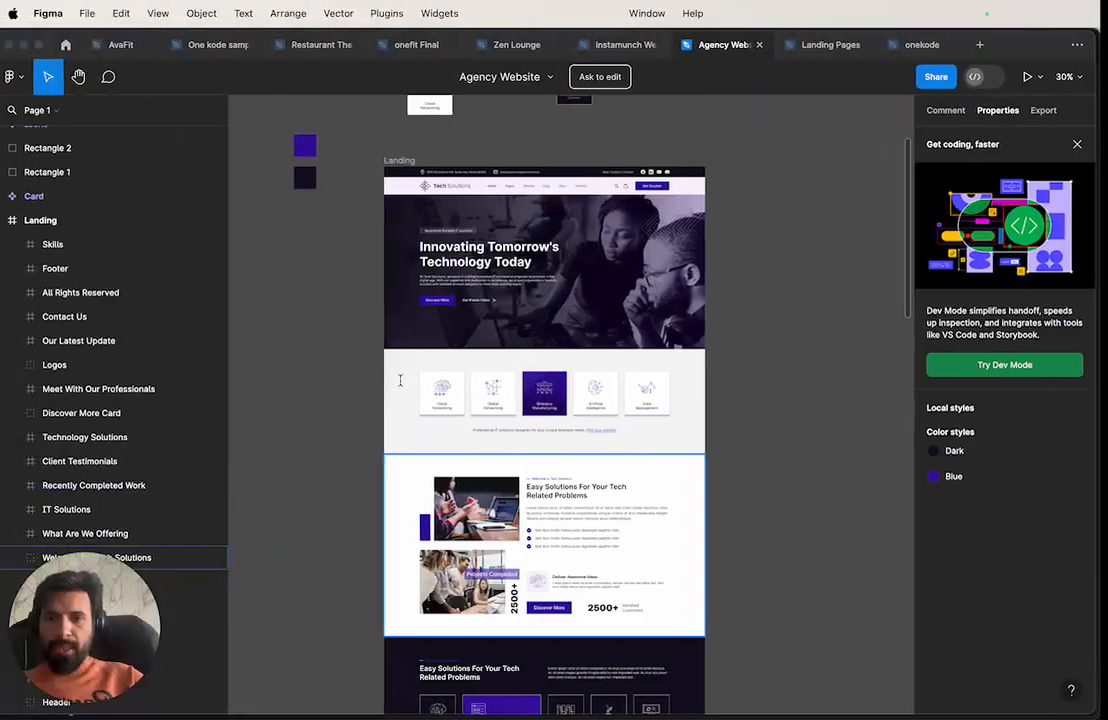
pyautogui.scroll(3, 558, 368)
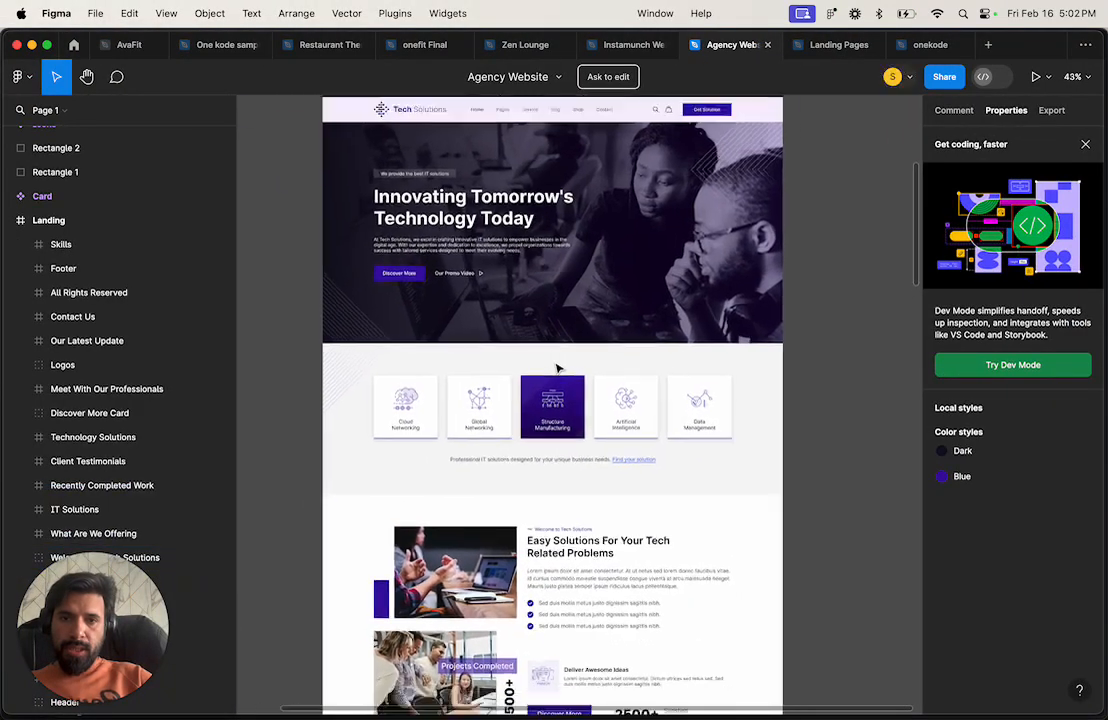
pyautogui.scroll(-5, 558, 368)
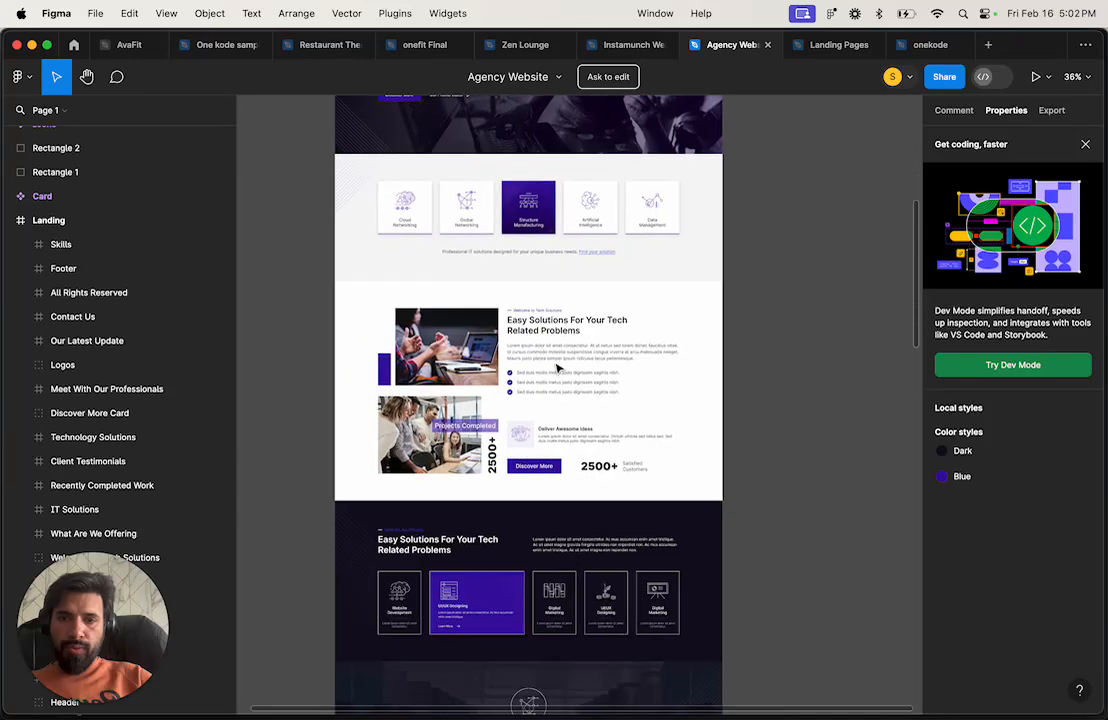
pyautogui.scroll(5, 558, 368)
pyautogui.scroll(5, 558, 368)
pyautogui.scroll(3, 558, 368)
pyautogui.hscroll(-3, 558, 368)
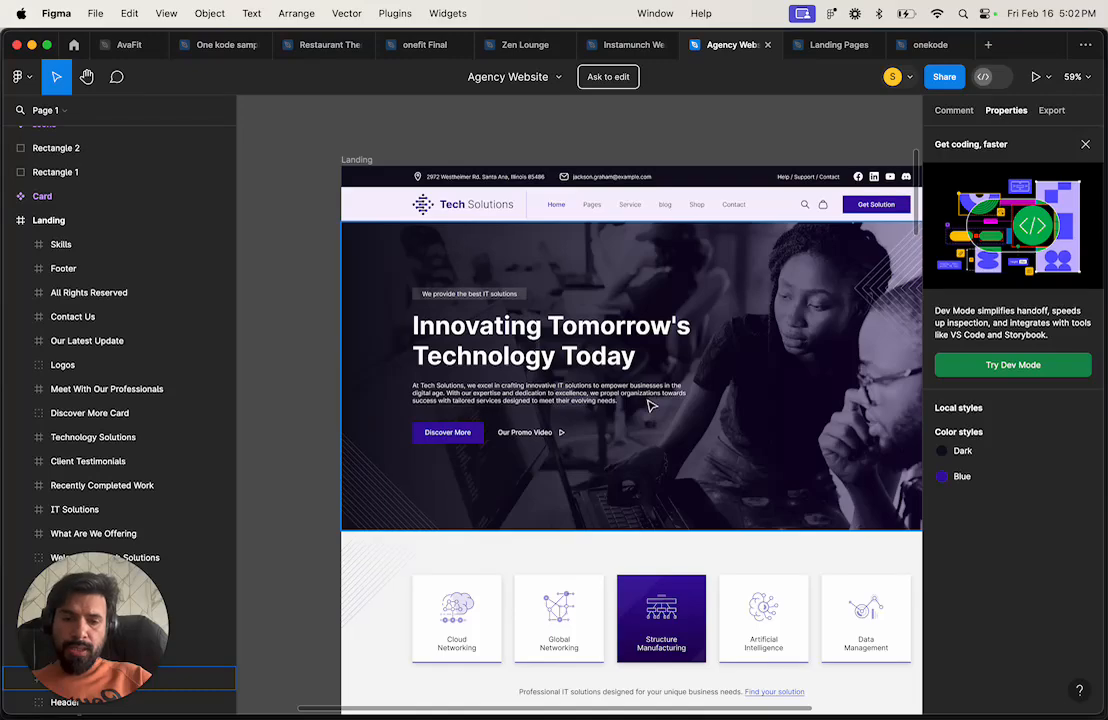
pyautogui.scroll(-10, 648, 397)
pyautogui.scroll(-2, 650, 405)
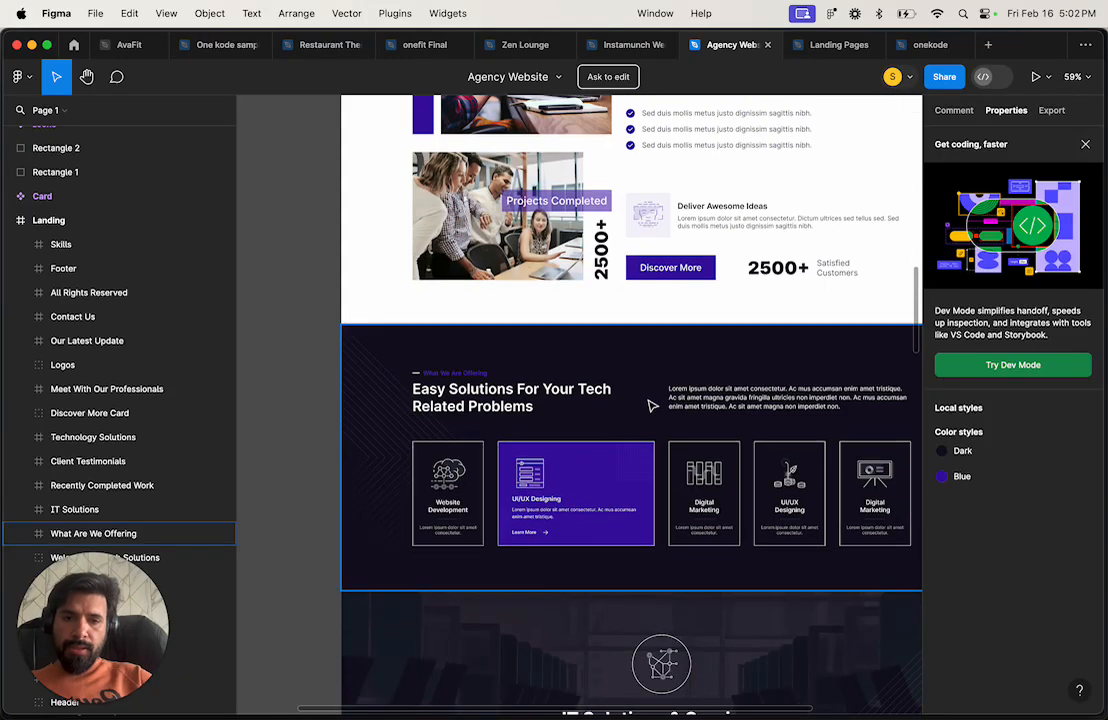
pyautogui.scroll(2, 650, 405)
pyautogui.scroll(-8, 650, 405)
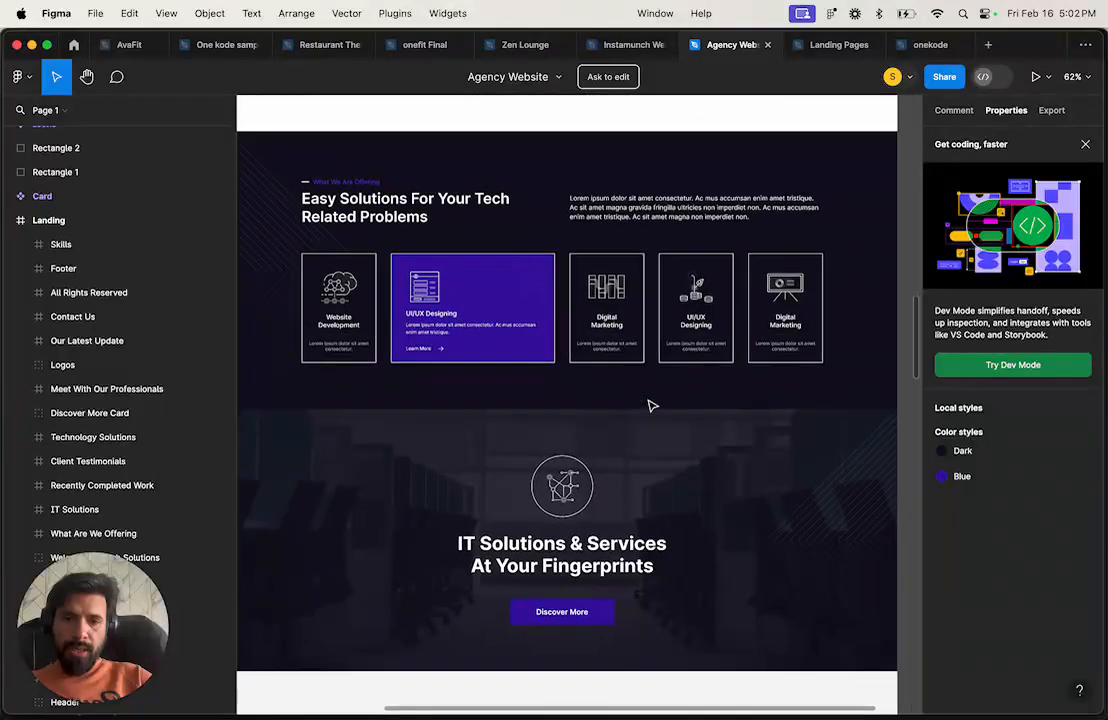
pyautogui.scroll(-5, 650, 405)
pyautogui.scroll(10, 651, 405)
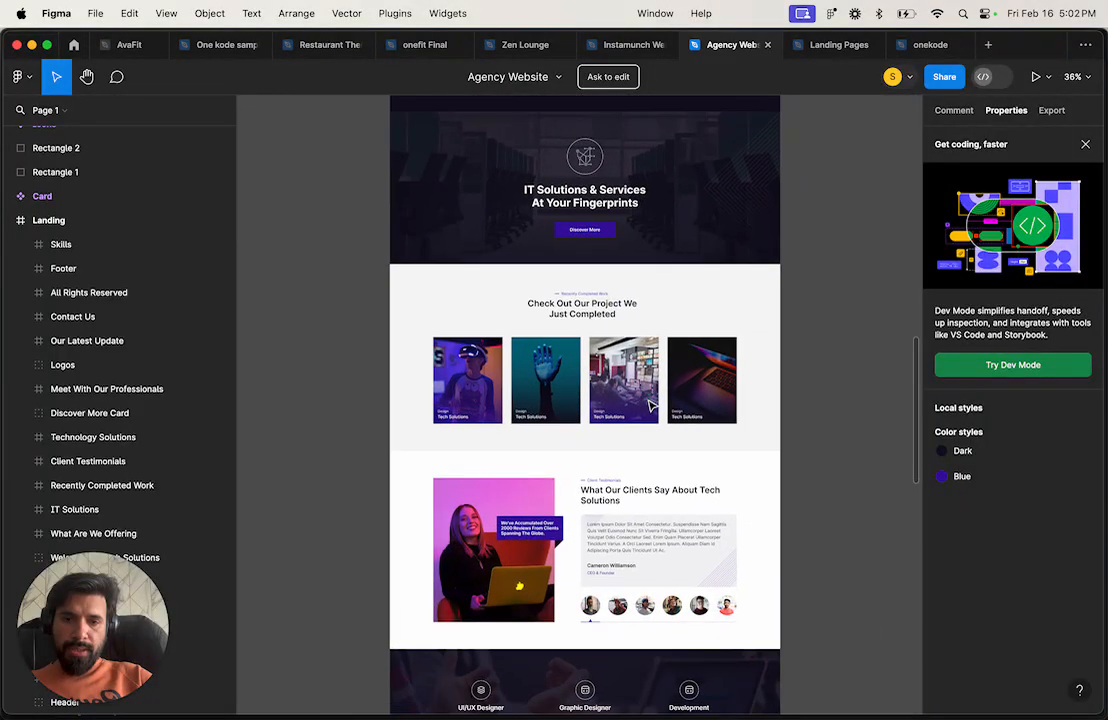
# Step: Name the new app 'techcompany-landingpage' and begin creating it with Get started
pyautogui.hotkey('ctrl', 'Right')
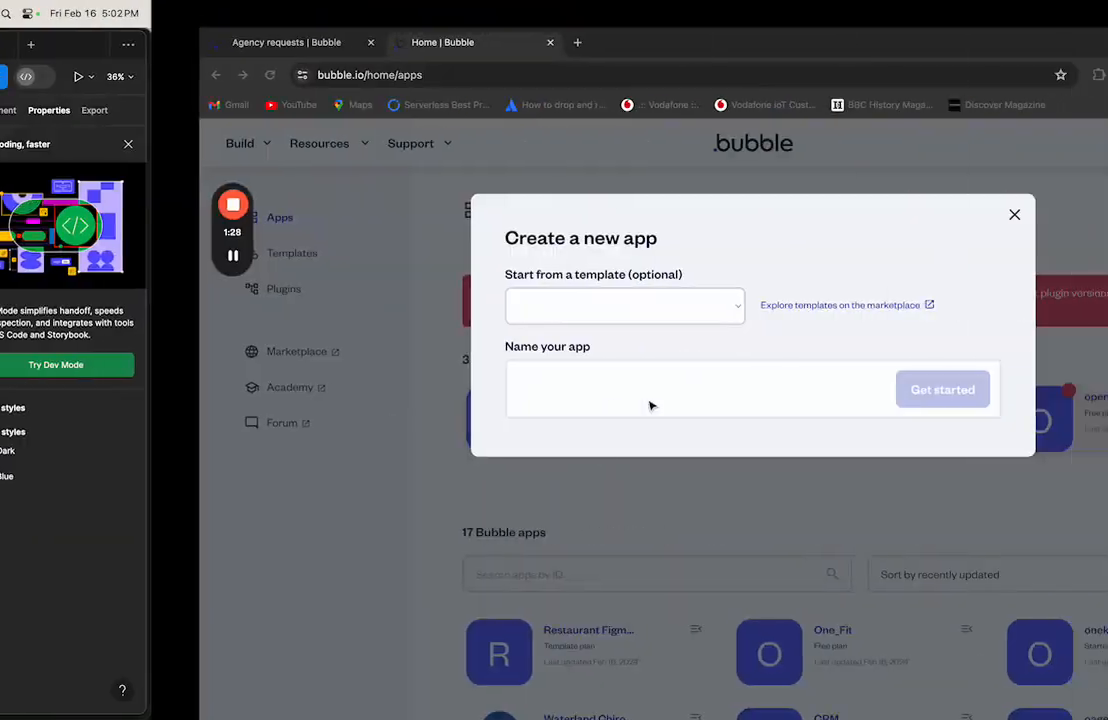
pyautogui.click(531, 372)
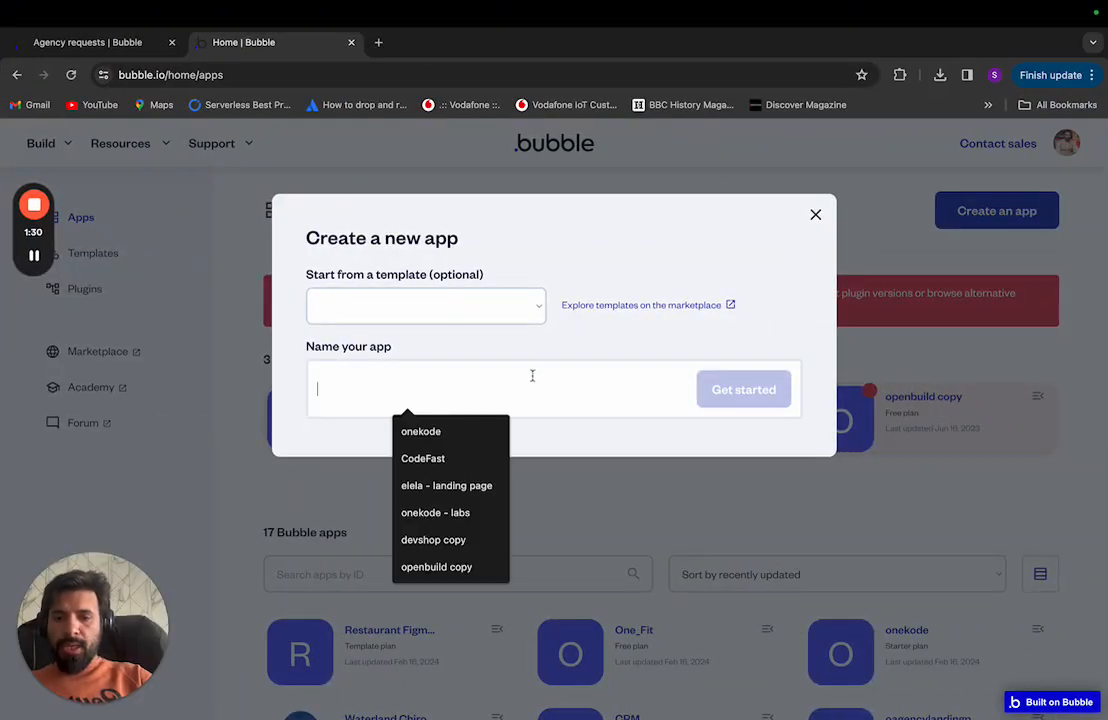
pyautogui.write('landi')
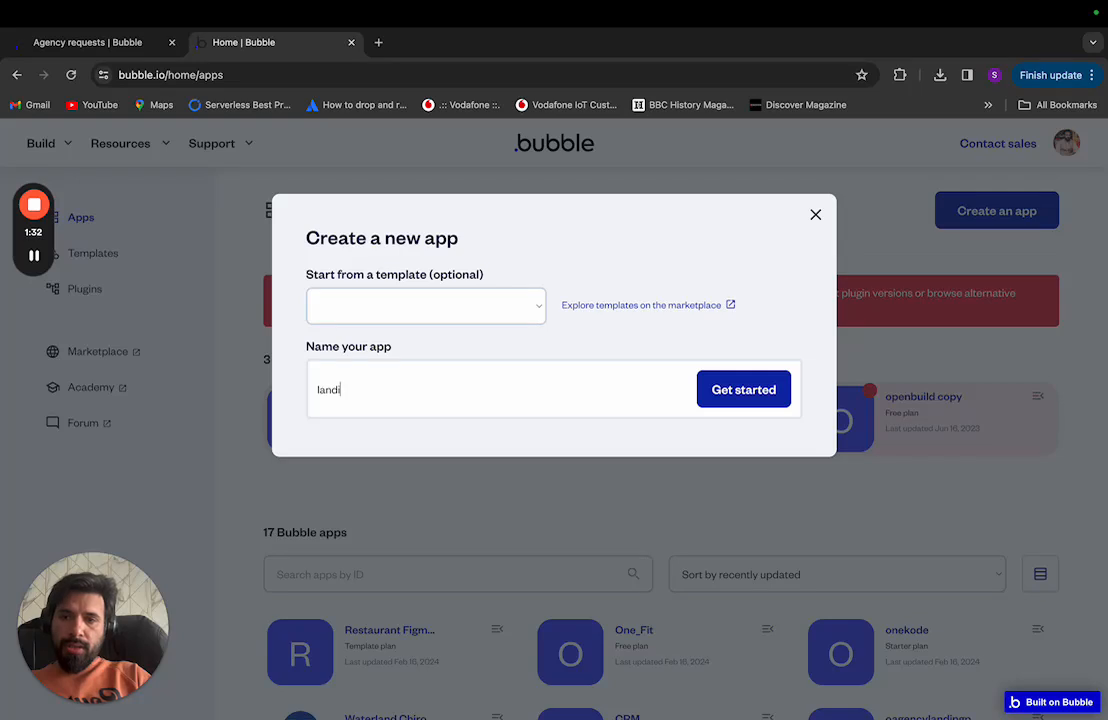
pyautogui.write('ngpage-')
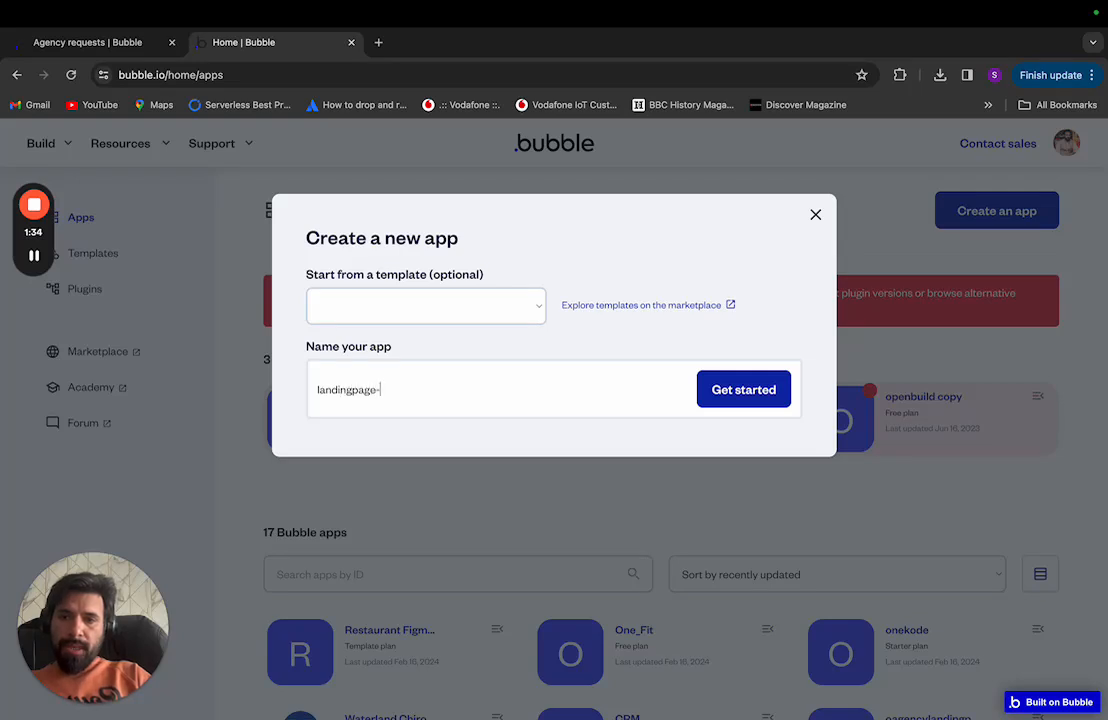
pyautogui.write('techcompany')
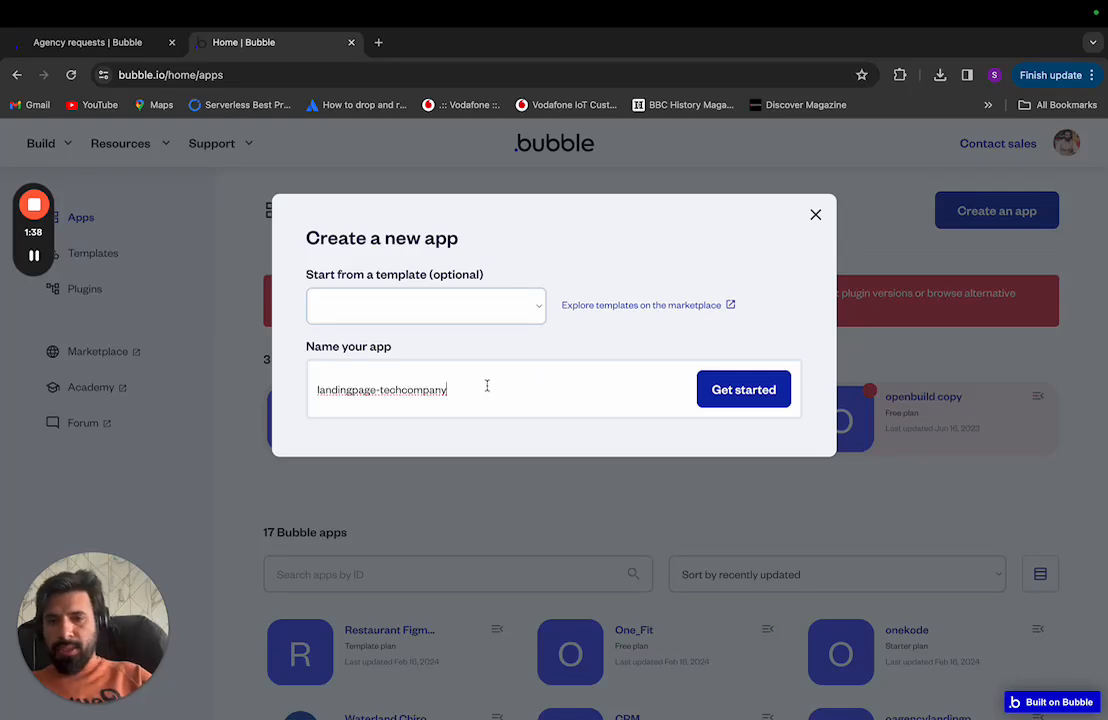
pyautogui.moveTo(487, 389); pyautogui.dragTo(381, 389)
pyautogui.press('super+c')
pyautogui.press('BackSpace')
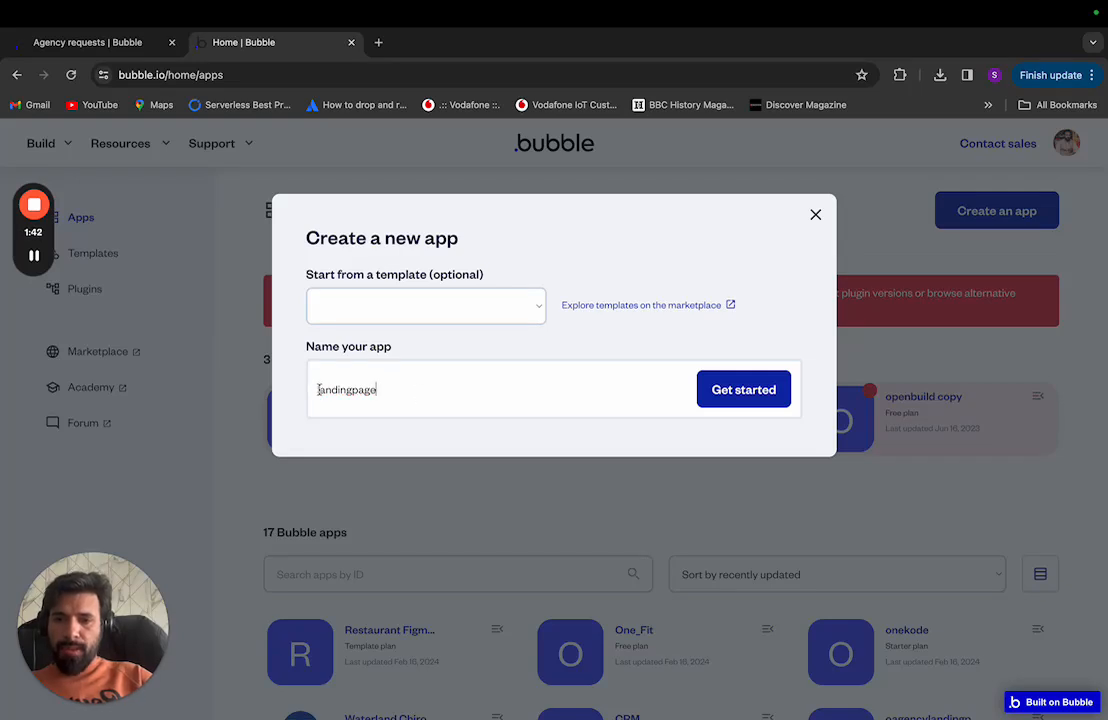
pyautogui.press('super+v')
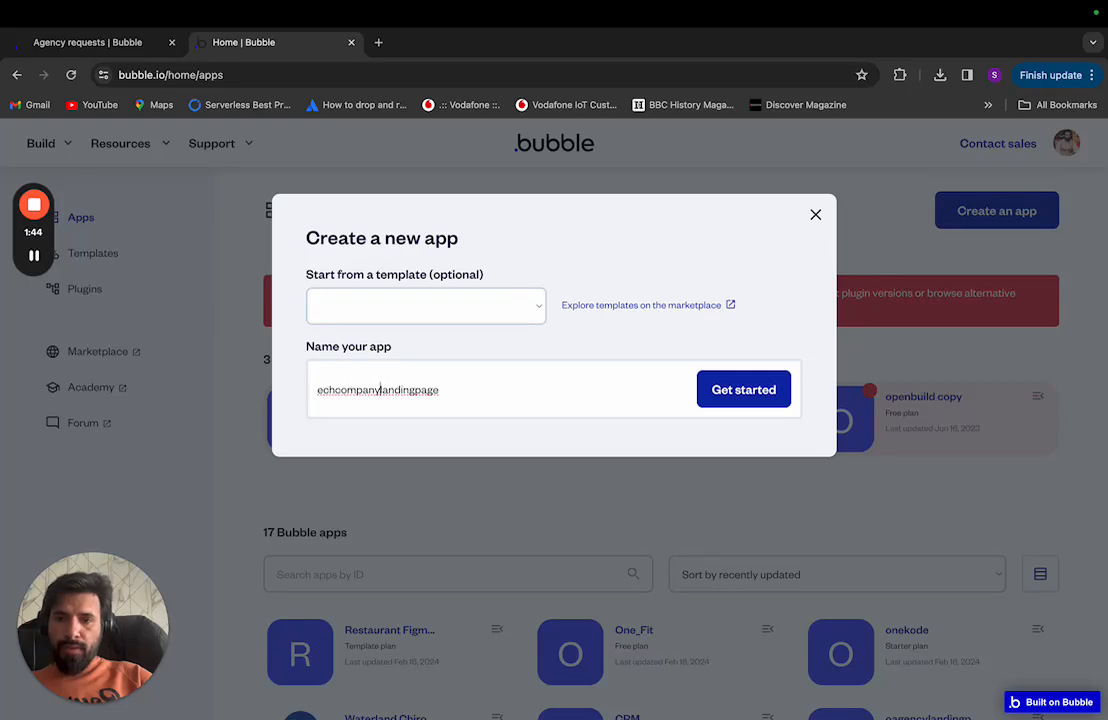
pyautogui.write('-')
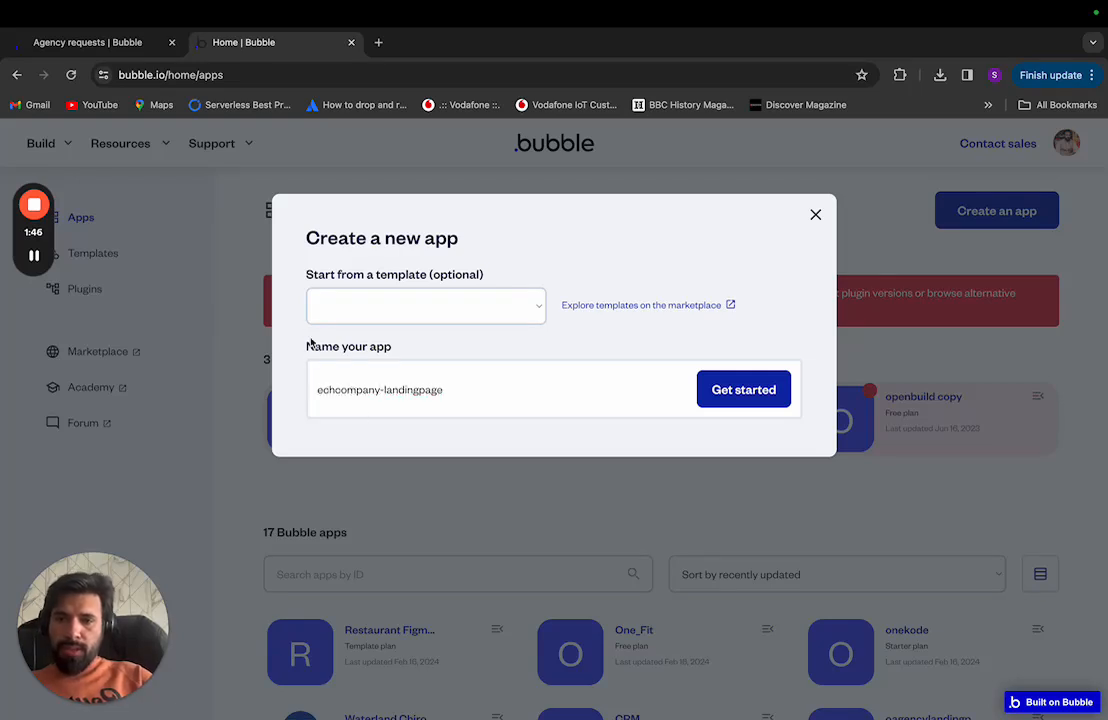
pyautogui.click(317, 389)
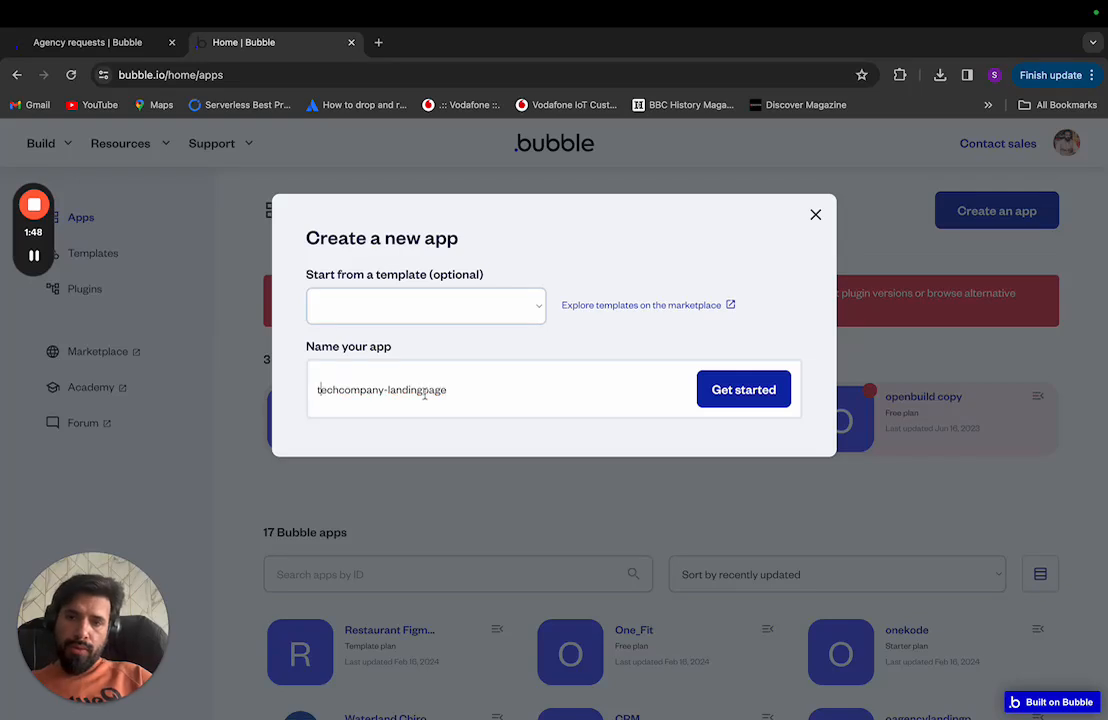
pyautogui.write('t')
pyautogui.click(715, 396)
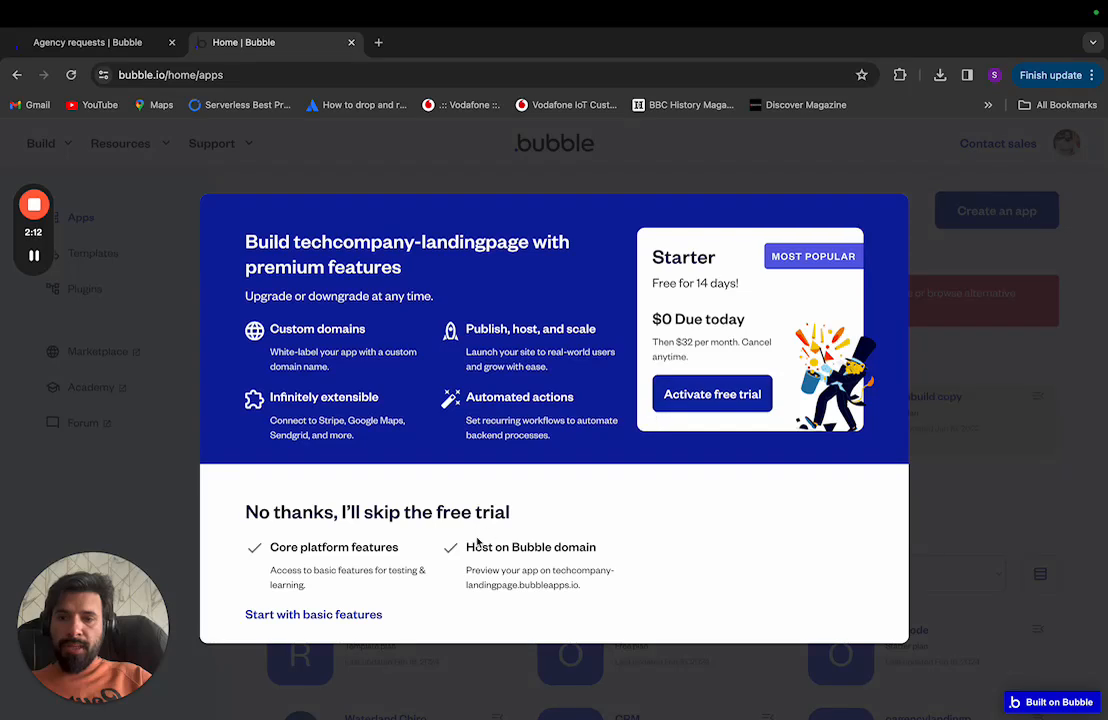
# Step: Choose 'Start with basic features' instead of the Starter free trial
pyautogui.click(335, 616)
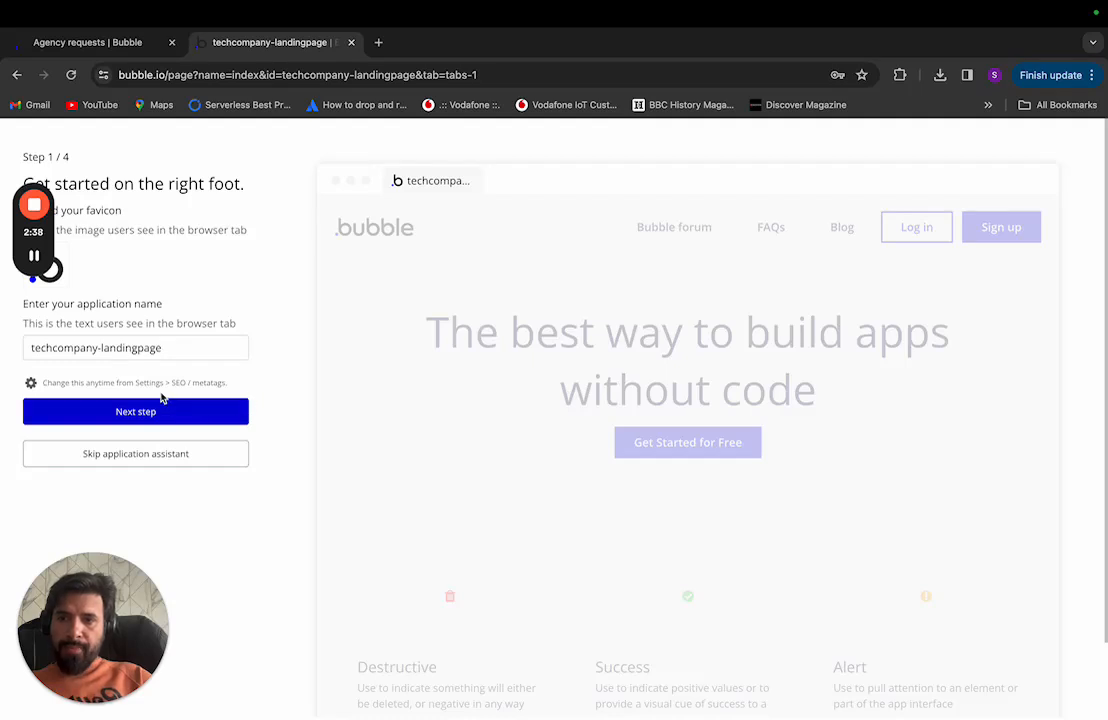
# Step: Advance the assistant to step 2 of 4, 'Set your default font', showing Open Sans
pyautogui.click(116, 411)
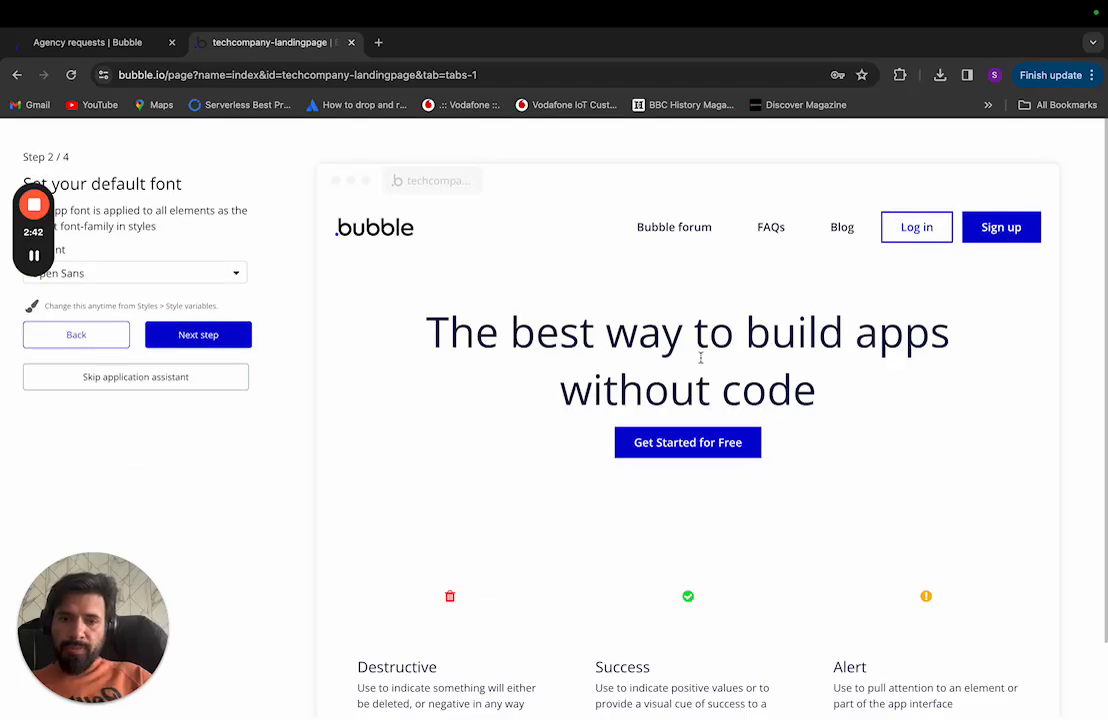
pyautogui.scroll(-2, 679, 480)
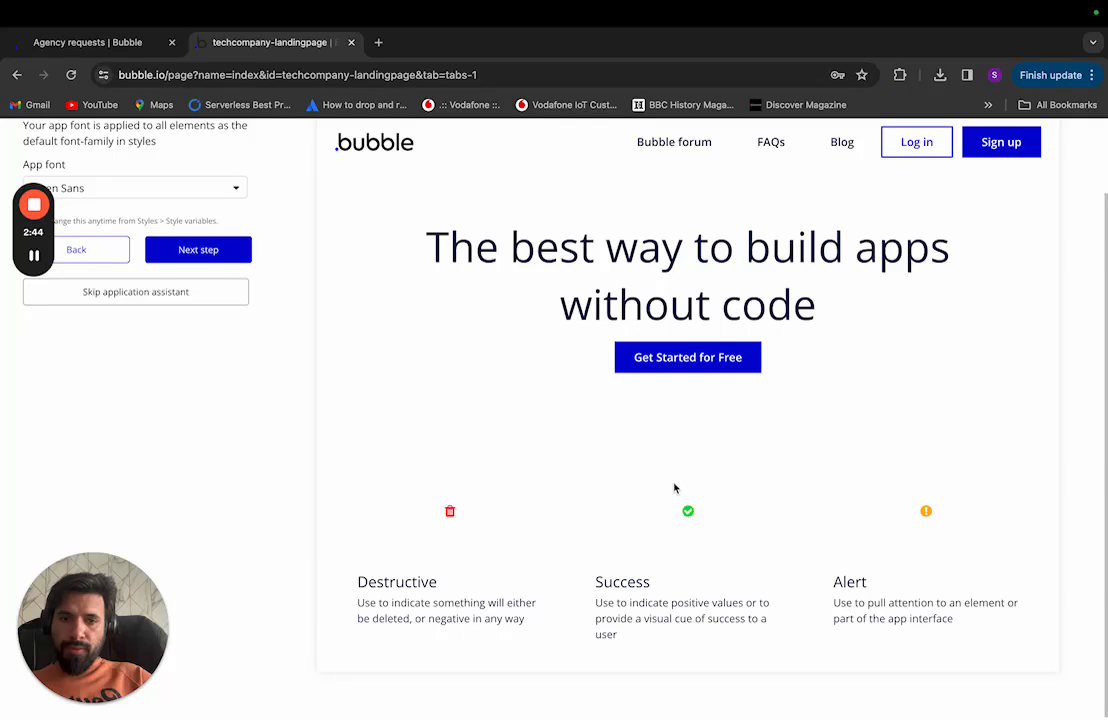
pyautogui.scroll(2, 677, 482)
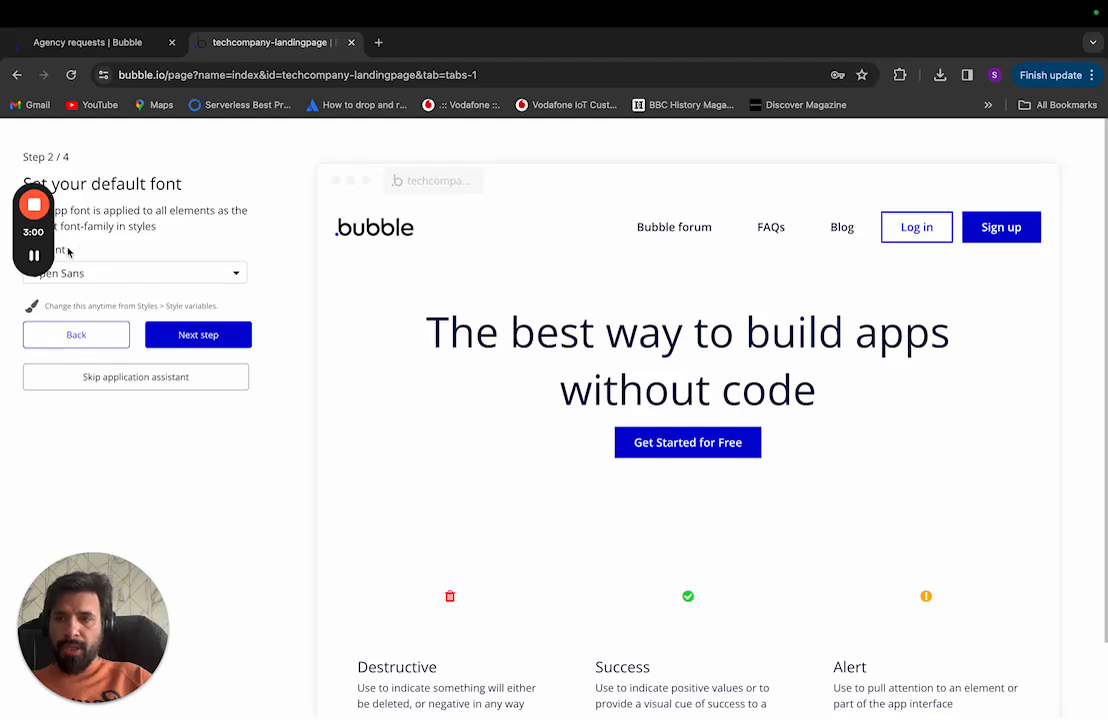
pyautogui.moveTo(52, 235)
pyautogui.moveTo(57, 242); pyautogui.dragTo(1065, 391)
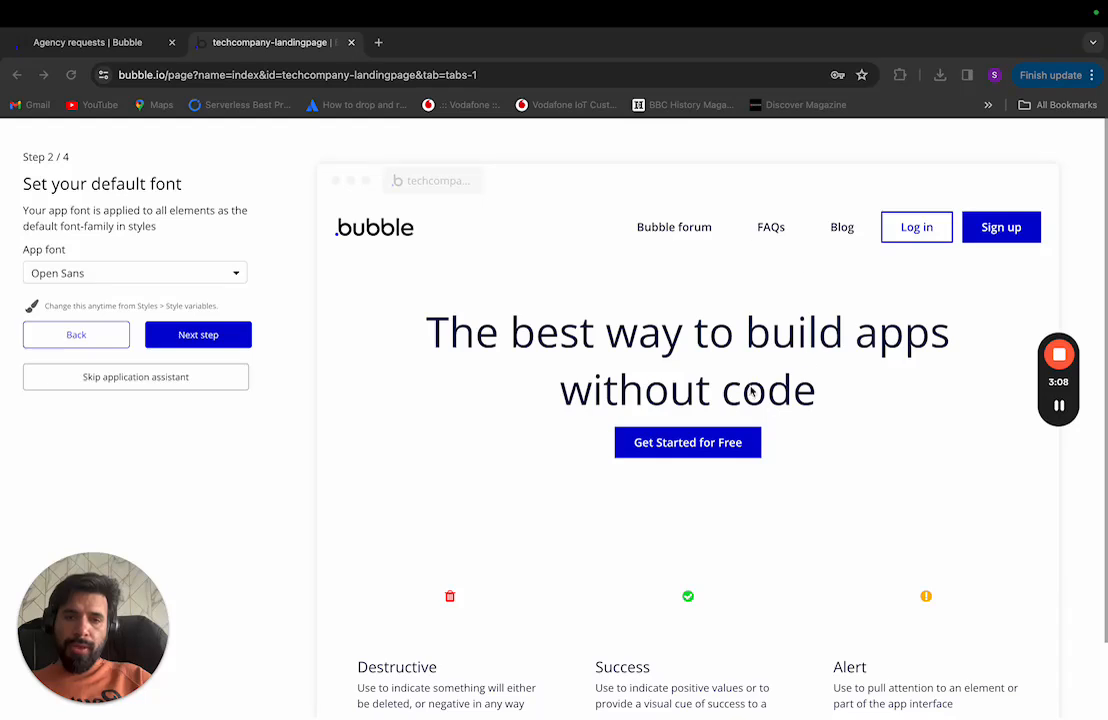
pyautogui.scroll(-1, 723, 512)
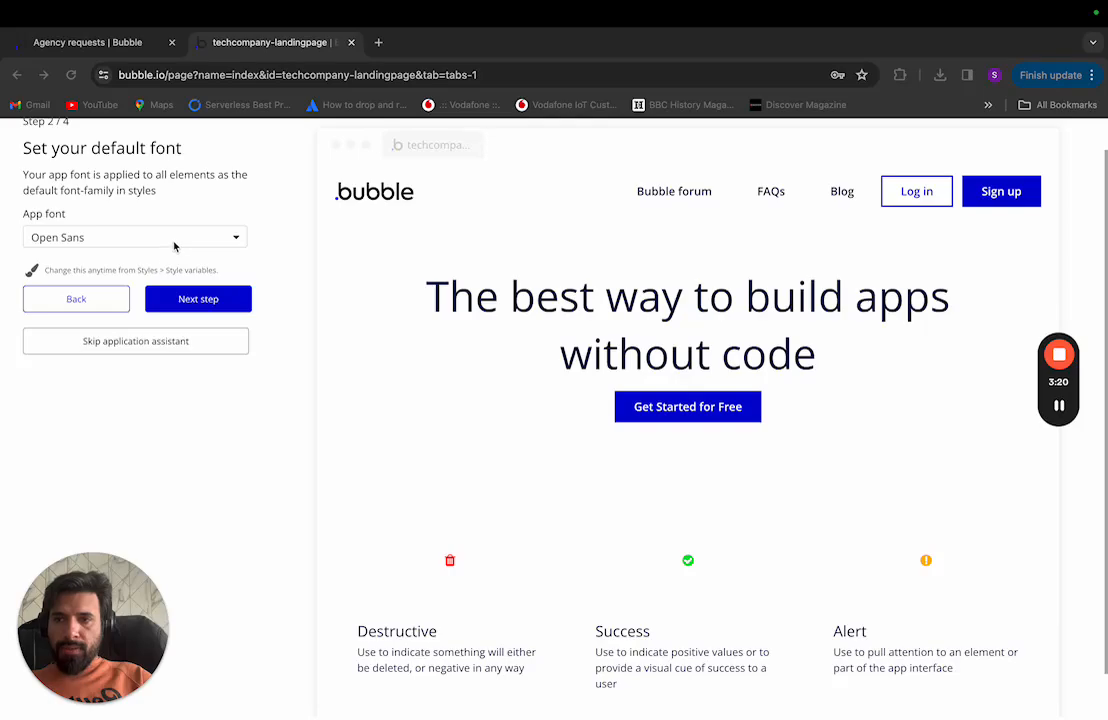
pyautogui.press('super+Tab')
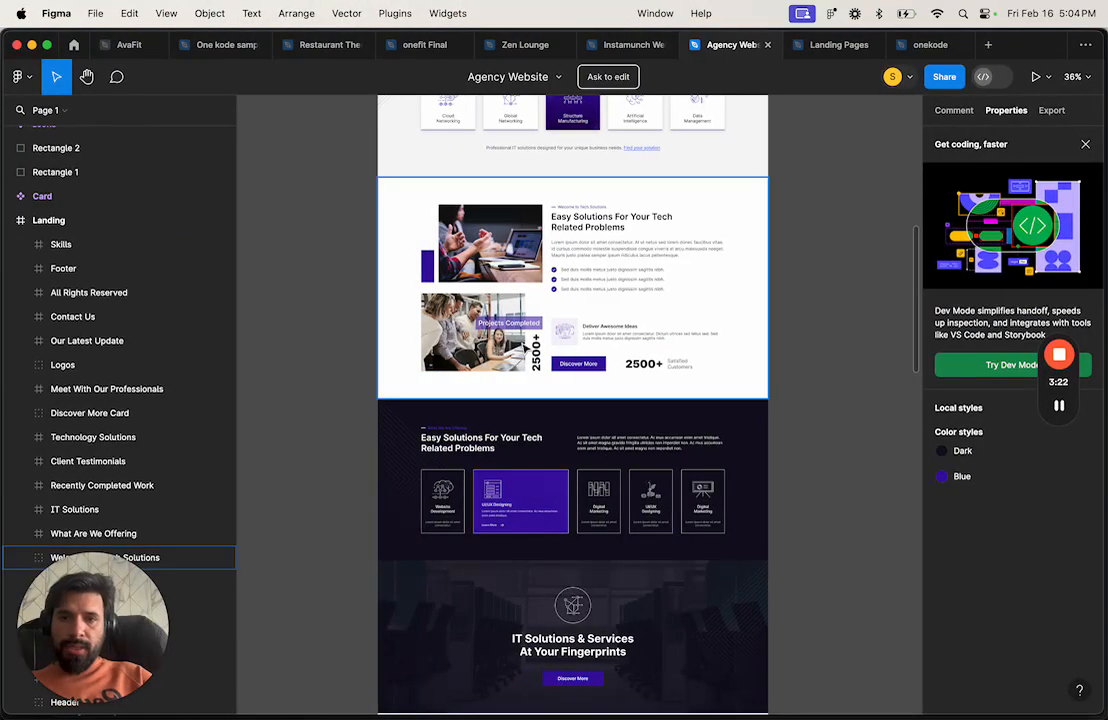
# Step: Select the hero image section in Figma, drilling into Rectangle 6
pyautogui.scroll(5, 521, 348)
pyautogui.scroll(5, 523, 347)
pyautogui.click(540, 192)
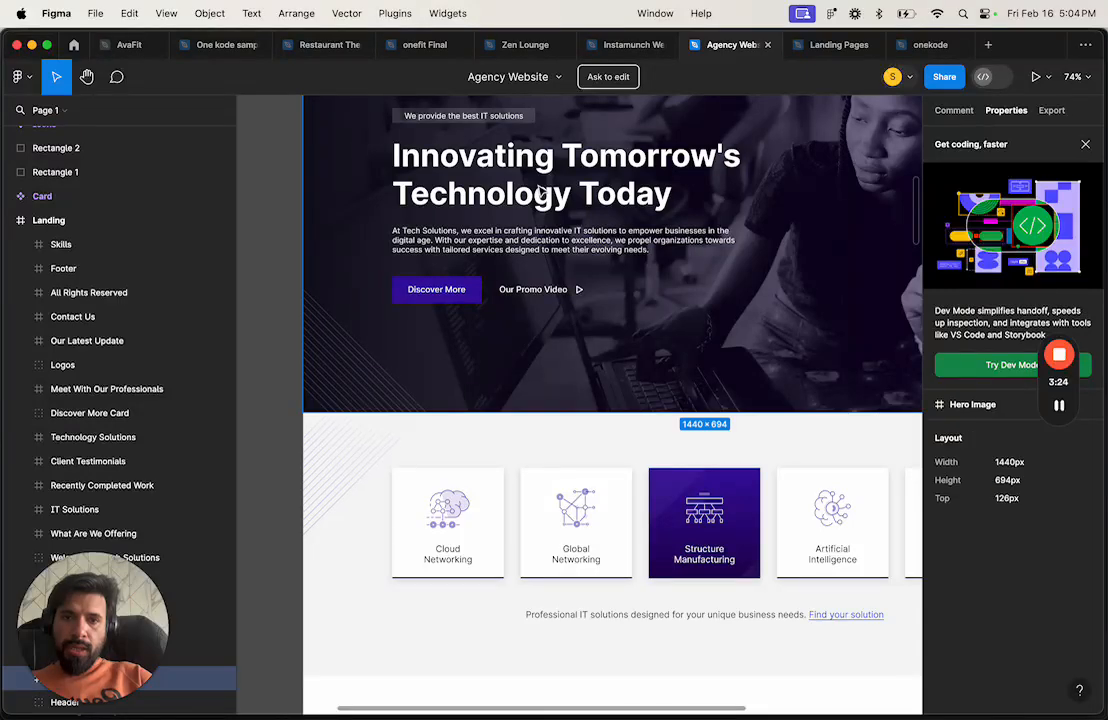
pyautogui.doubleClick(540, 192)
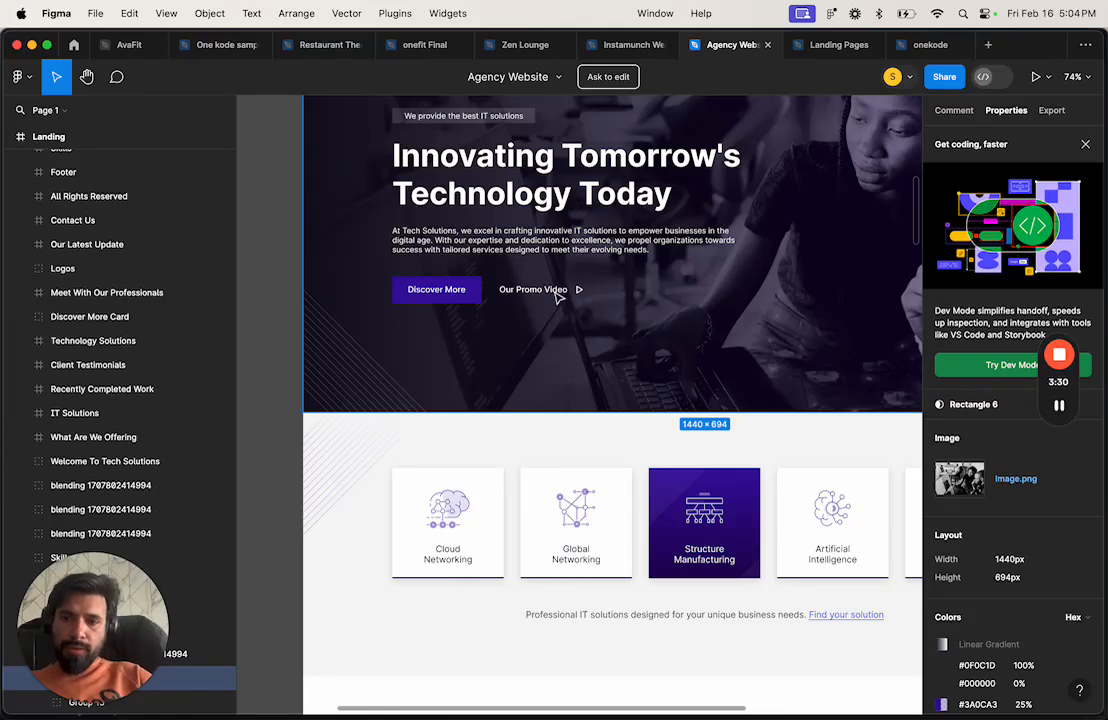
pyautogui.scroll(2, 557, 294)
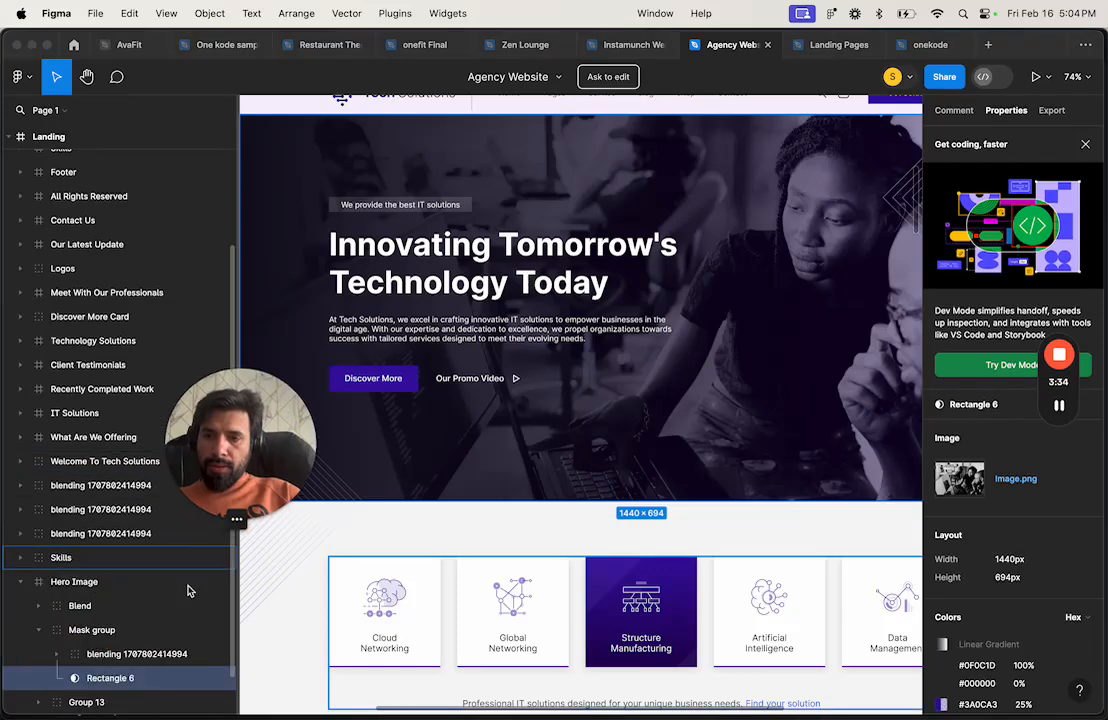
pyautogui.scroll(-1, 115, 654)
pyautogui.scroll(-4, 440, 565)
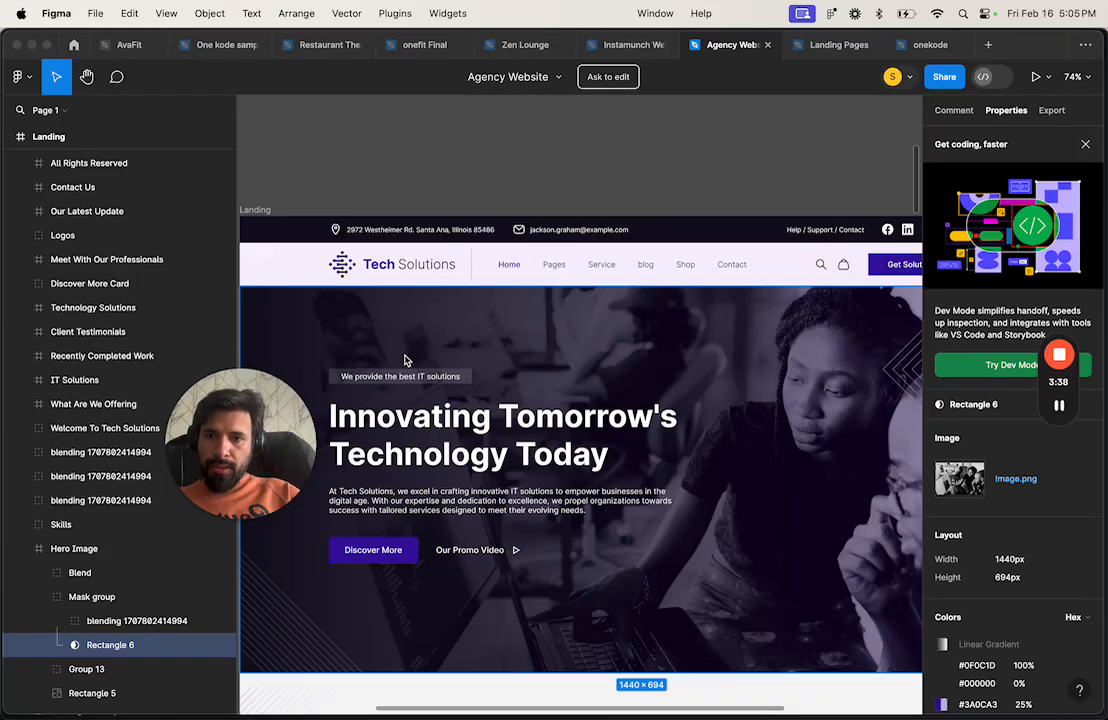
pyautogui.scroll(8, 350, 310)
# Step: Inspect the Home menu link's typography: Inter, weight 500, 14px
pyautogui.click(345, 255)
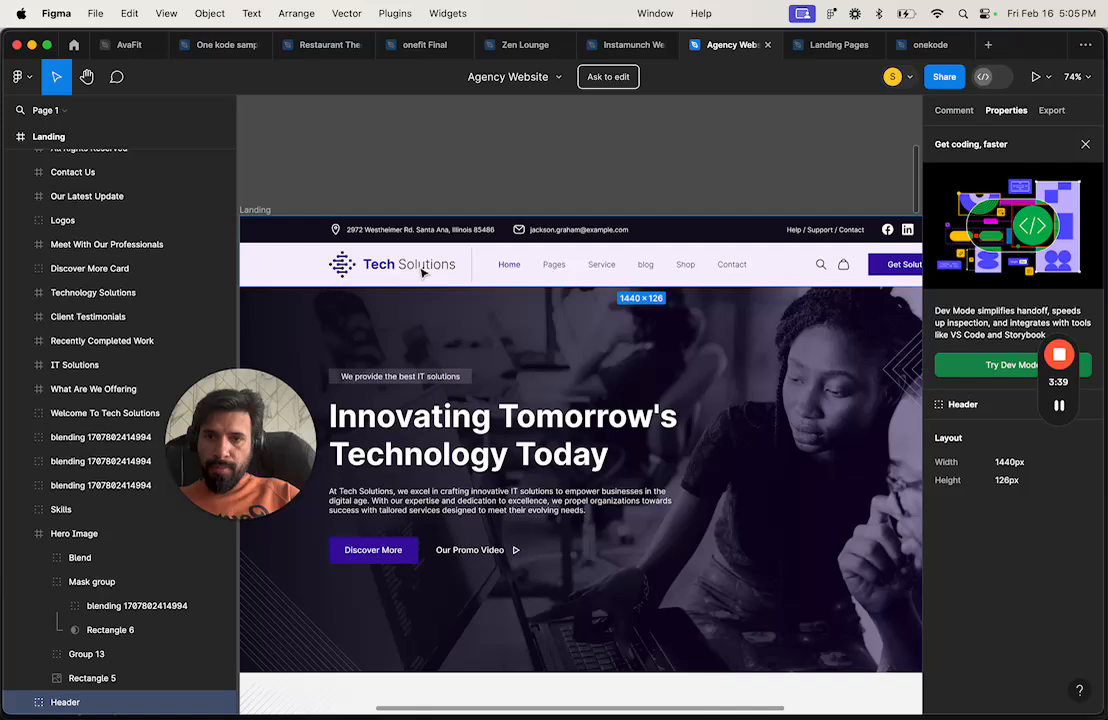
pyautogui.click(509, 264)
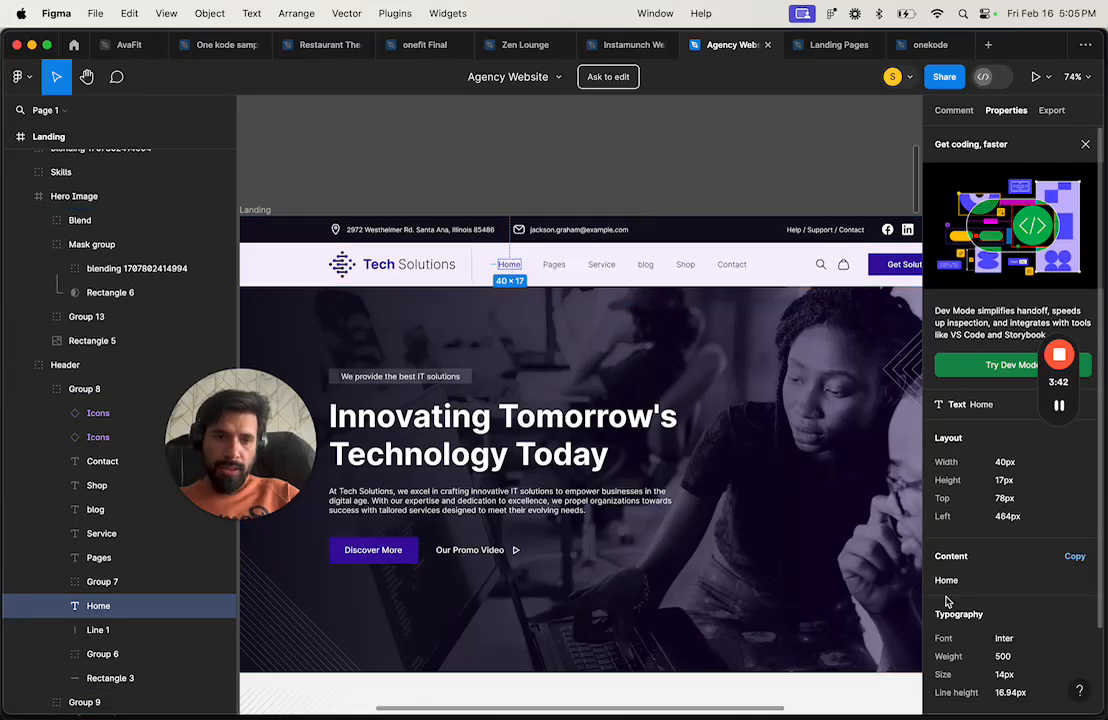
pyautogui.scroll(-1, 990, 590)
pyautogui.scroll(-2, 993, 597)
pyautogui.scroll(3, 993, 597)
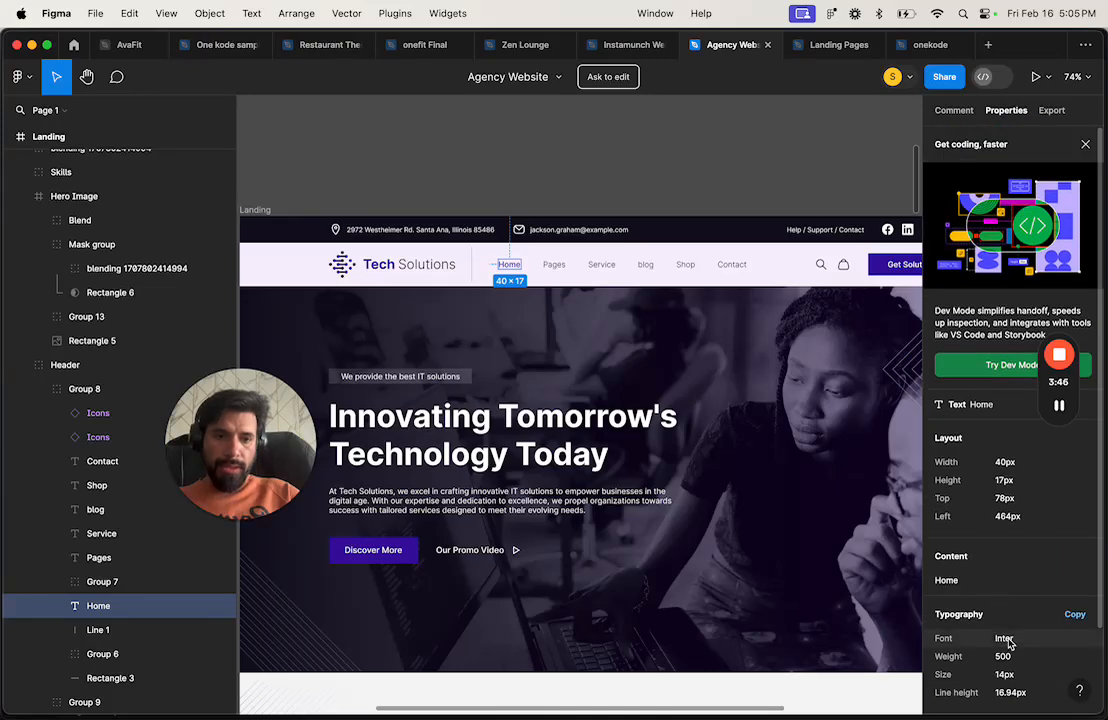
pyautogui.hotkey('ctrl', 'Right')
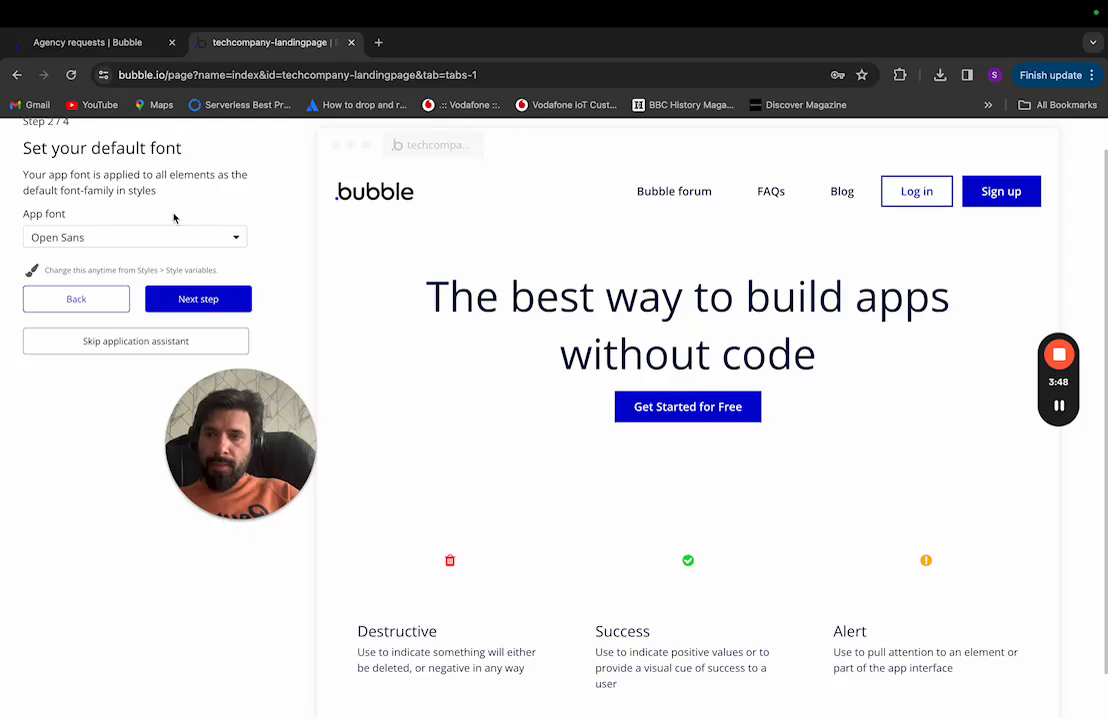
# Step: Set the app font to Inter and advance to step 3, default colours
pyautogui.click(166, 244)
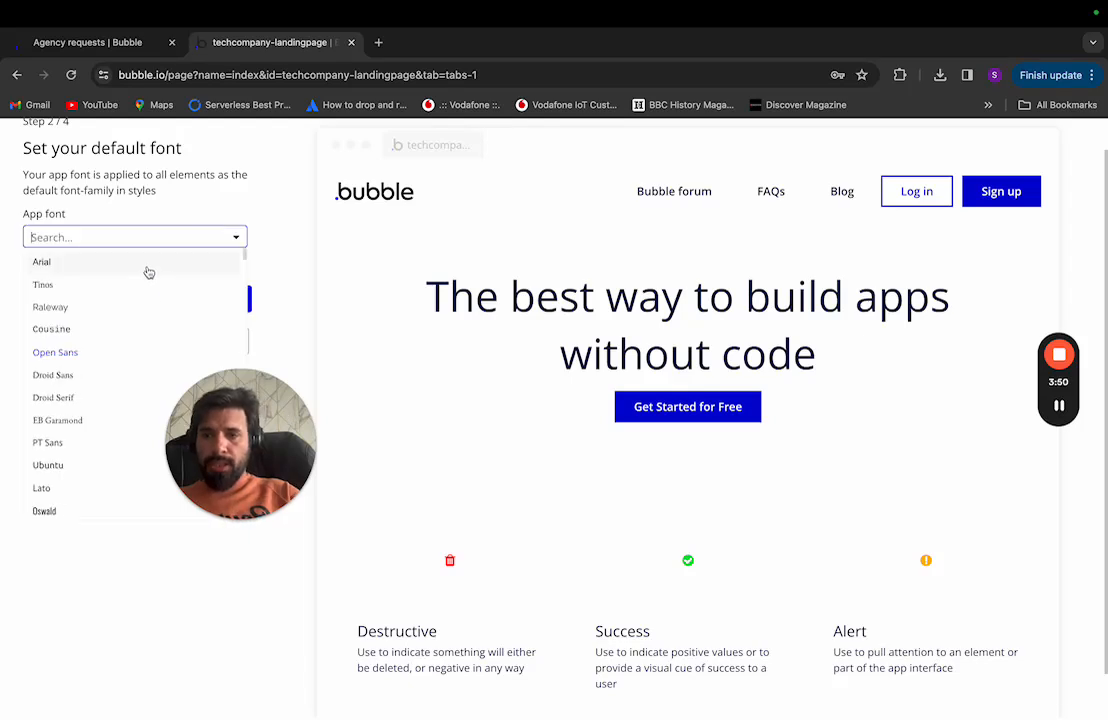
pyautogui.write('inter')
pyautogui.click(116, 262)
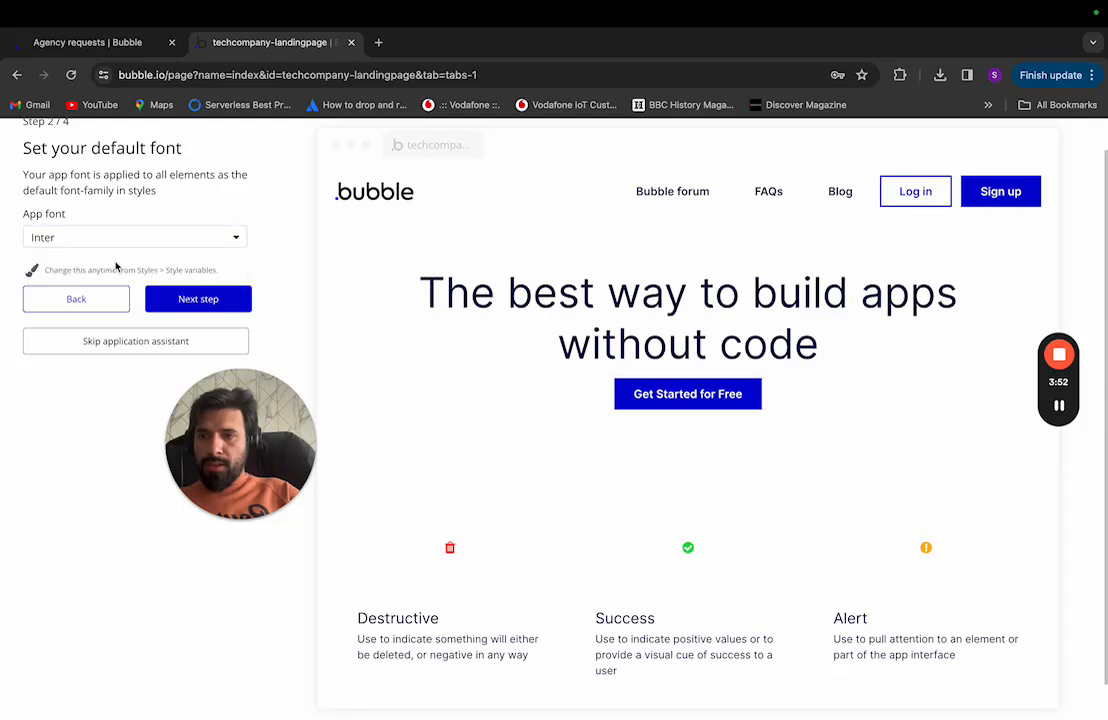
pyautogui.click(188, 298)
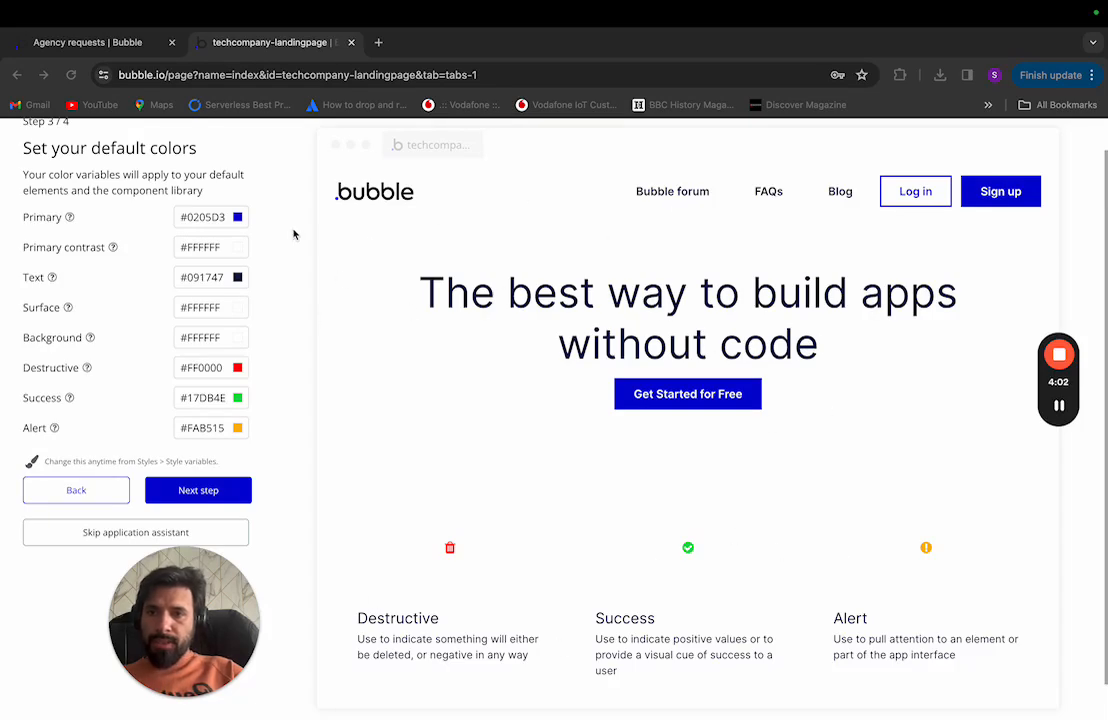
pyautogui.press('super+Tab')
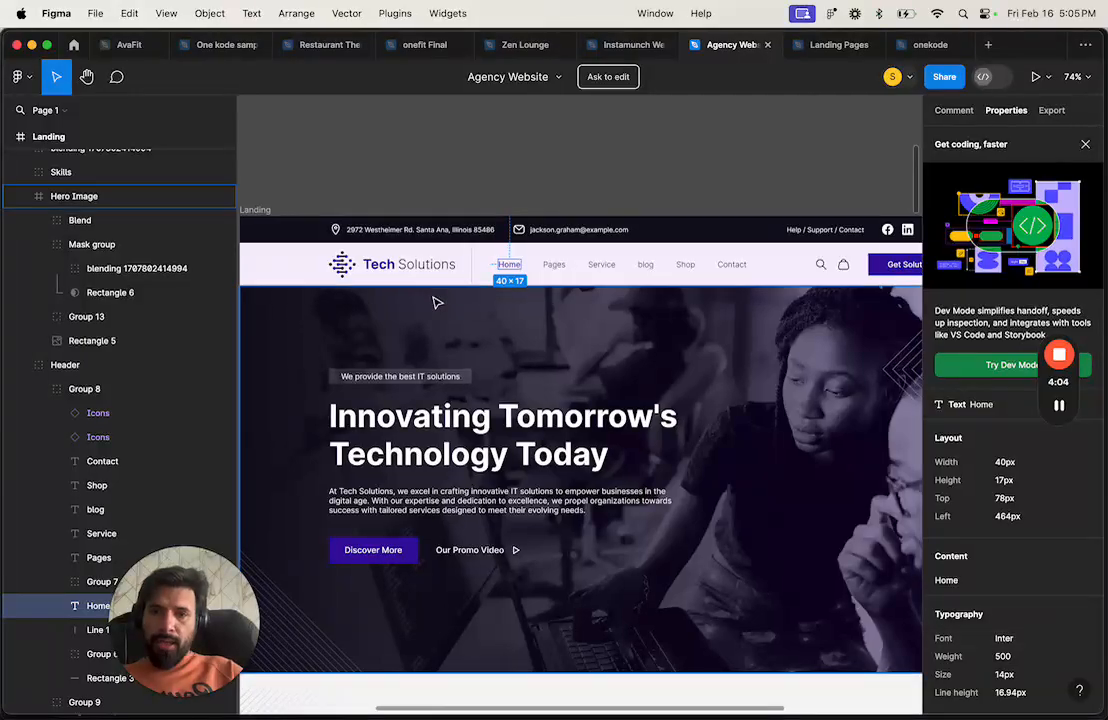
# Step: Copy the Discover More button's fill colour #3A0CA3 from Rectangle 19
pyautogui.scroll(-10, 490, 492)
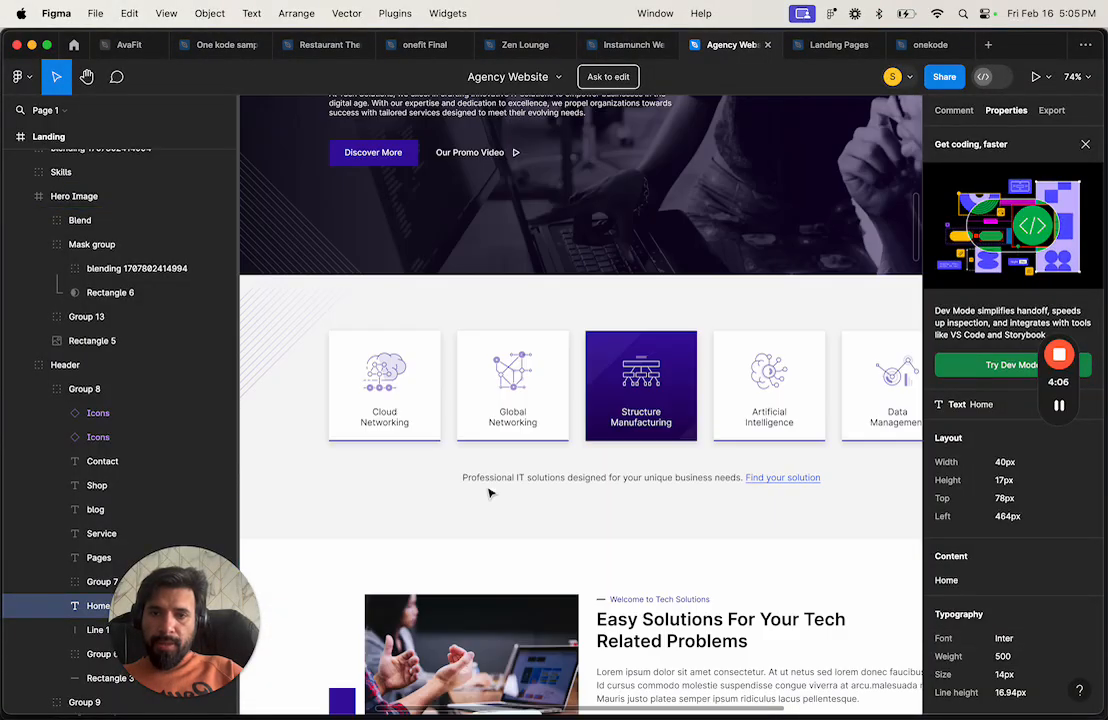
pyautogui.scroll(5, 490, 492)
pyautogui.scroll(-12, 492, 490)
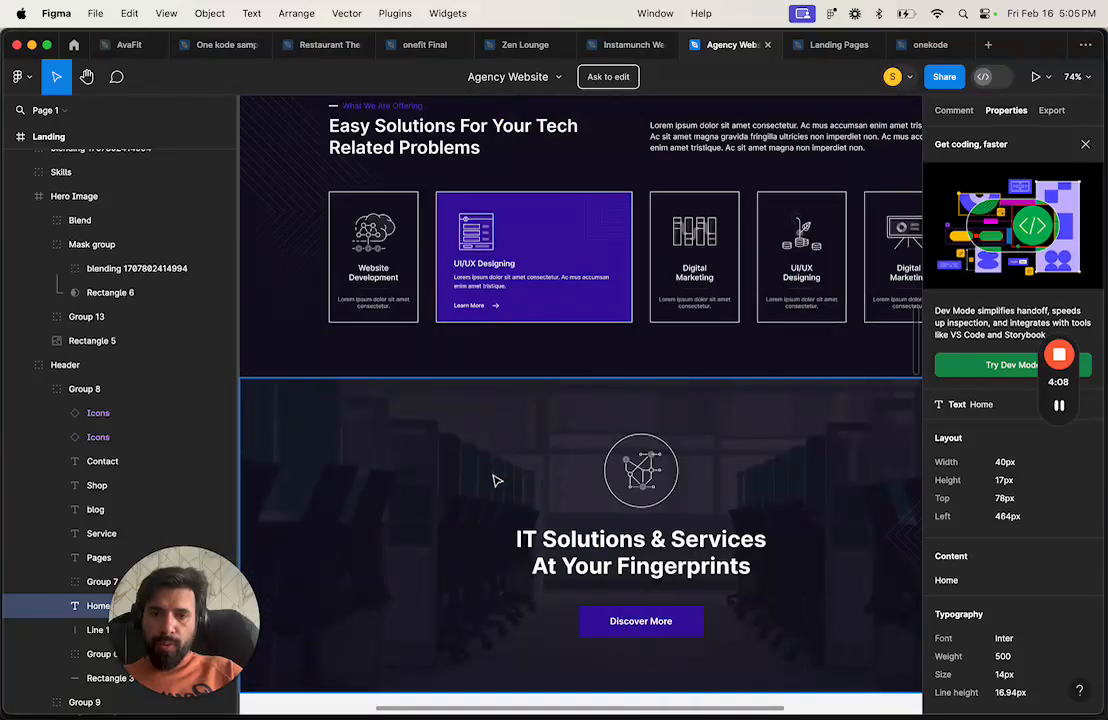
pyautogui.scroll(-2, 1048, 588)
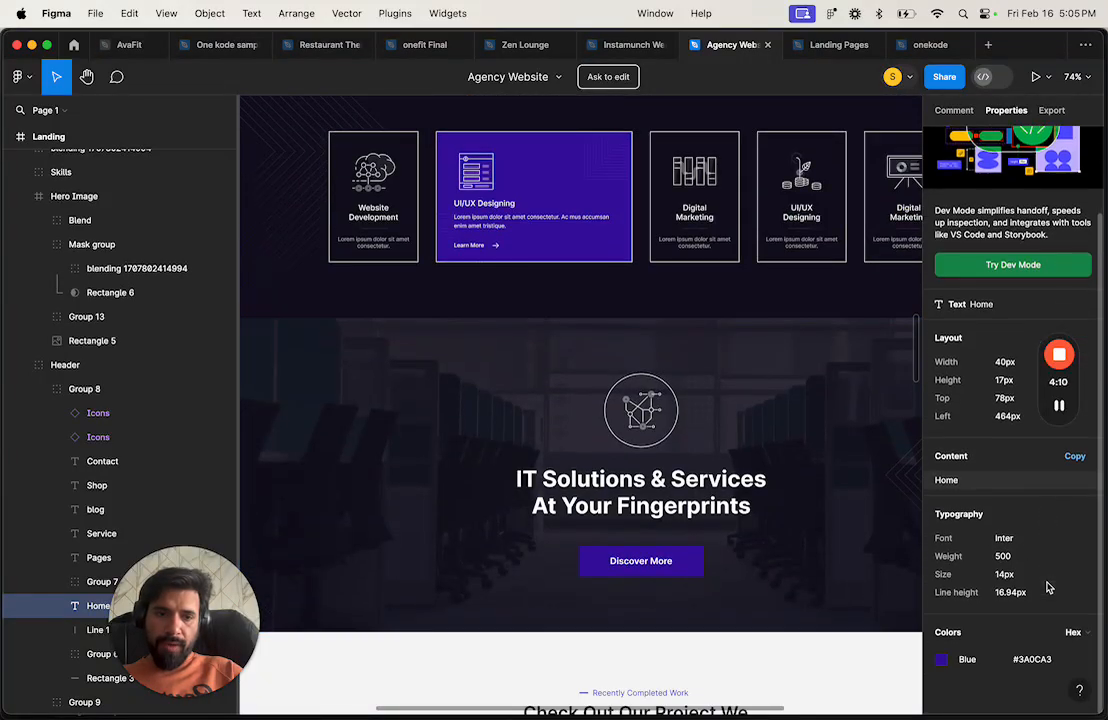
pyautogui.scroll(5, 785, 510)
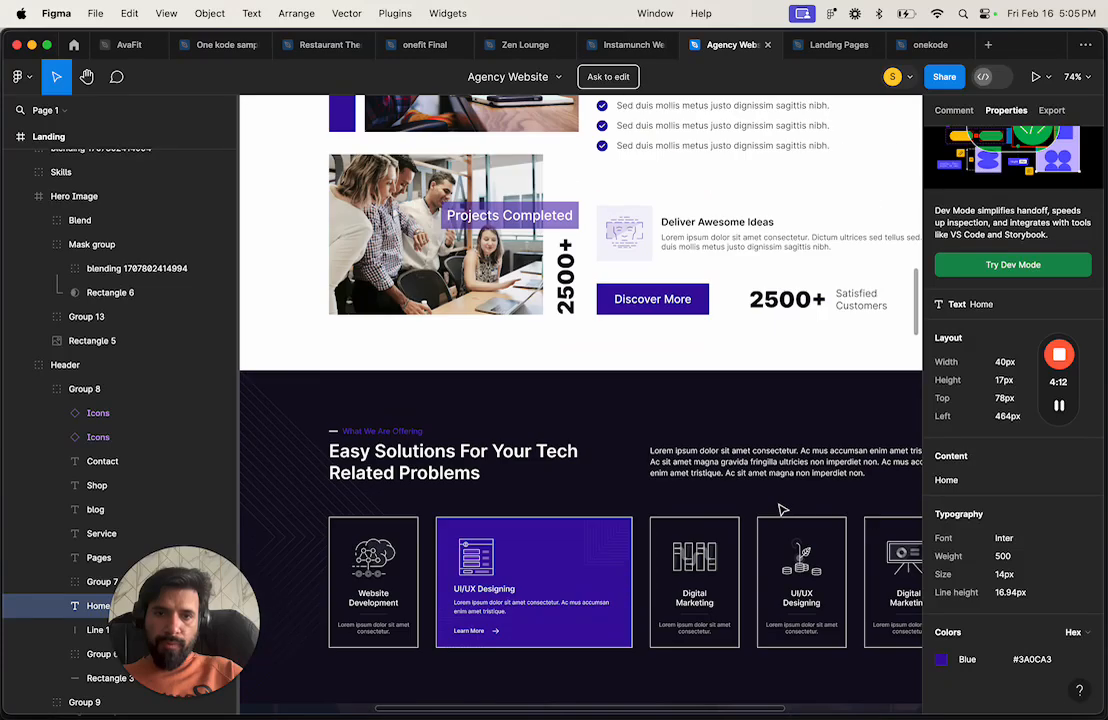
pyautogui.click(668, 302)
pyautogui.doubleClick(665, 302)
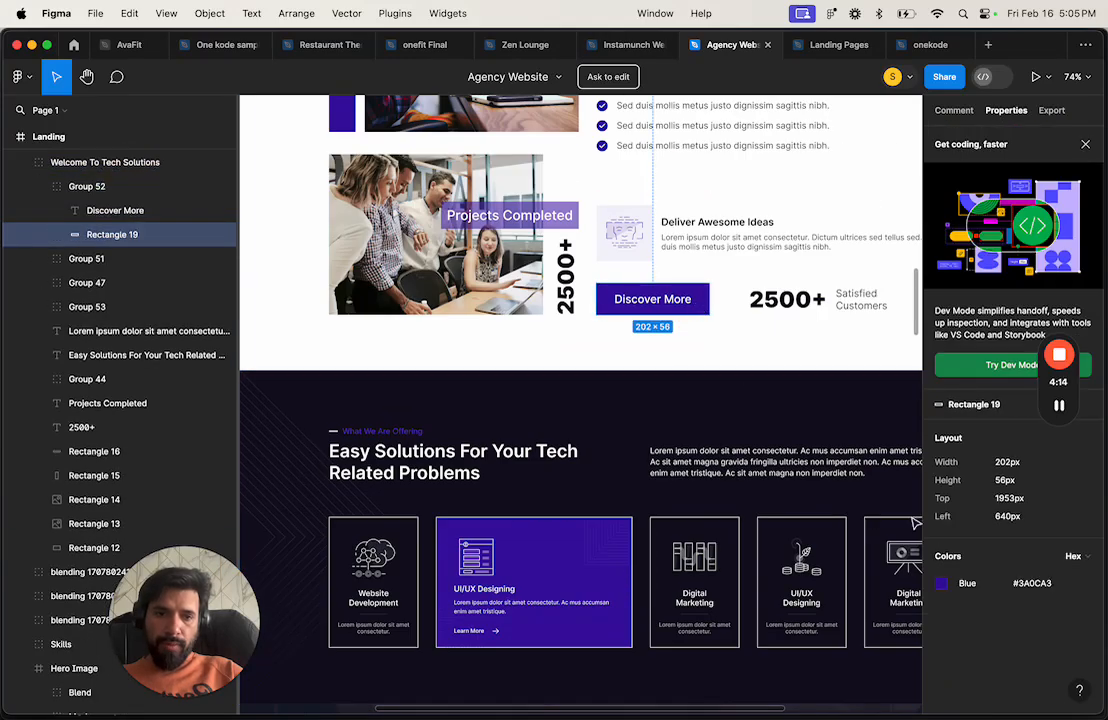
pyautogui.click(1032, 583)
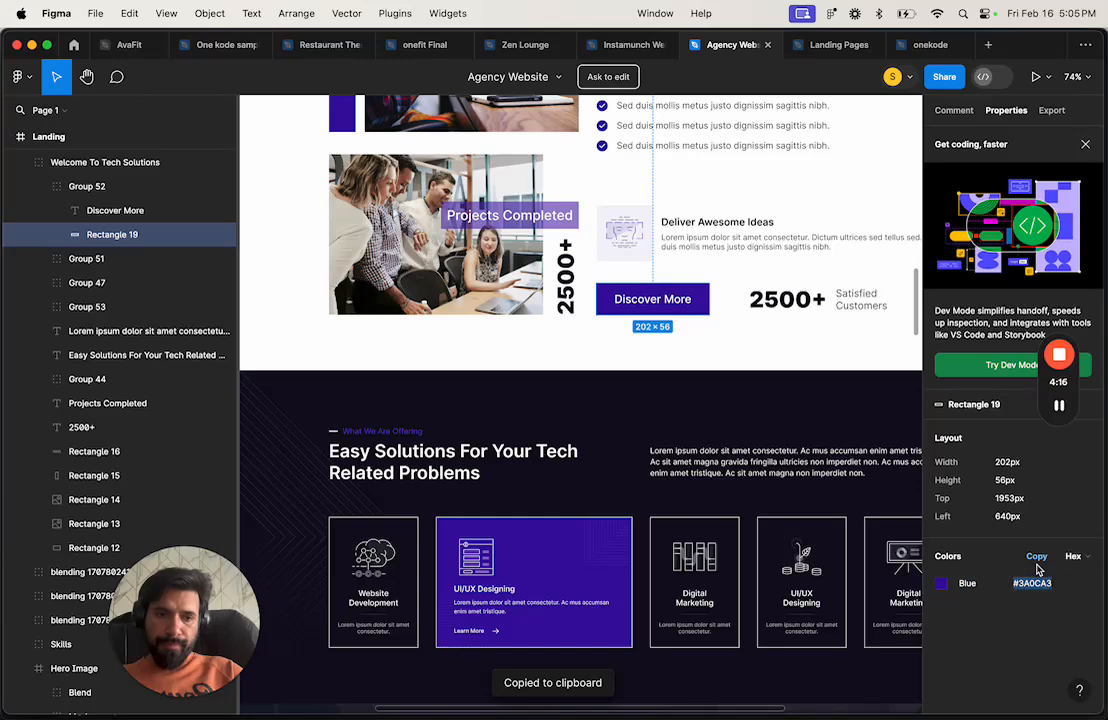
pyautogui.press('super+Tab')
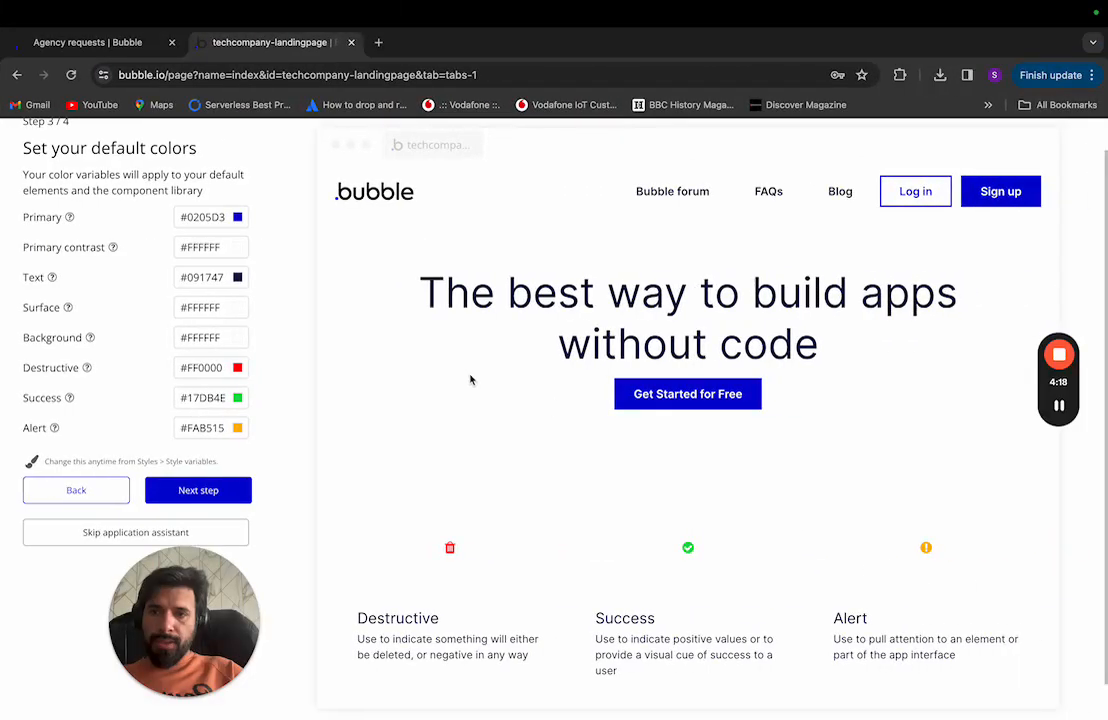
# Step: Paste #3A0CA3 into Bubble's Primary colour field and confirm it
pyautogui.click(206, 216)
pyautogui.hotkey('ctrl', 'v')
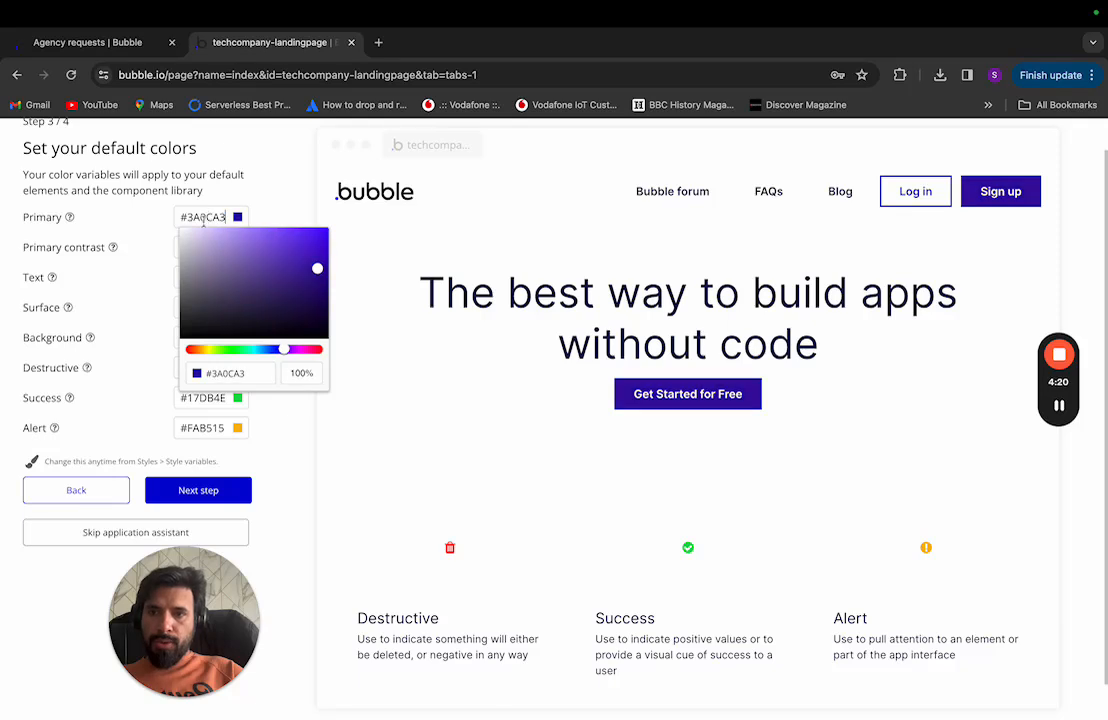
pyautogui.click(210, 262)
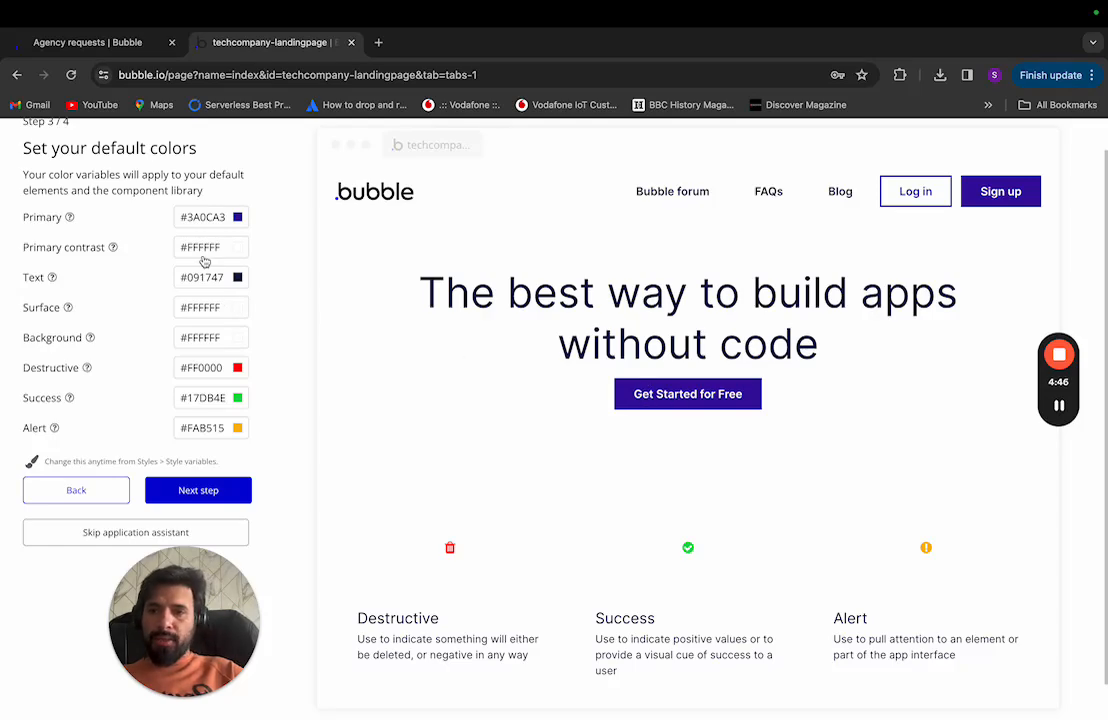
# Step: Select the Discover More button's text layer to review its styling
pyautogui.hotkey('ctrl', 'Left')
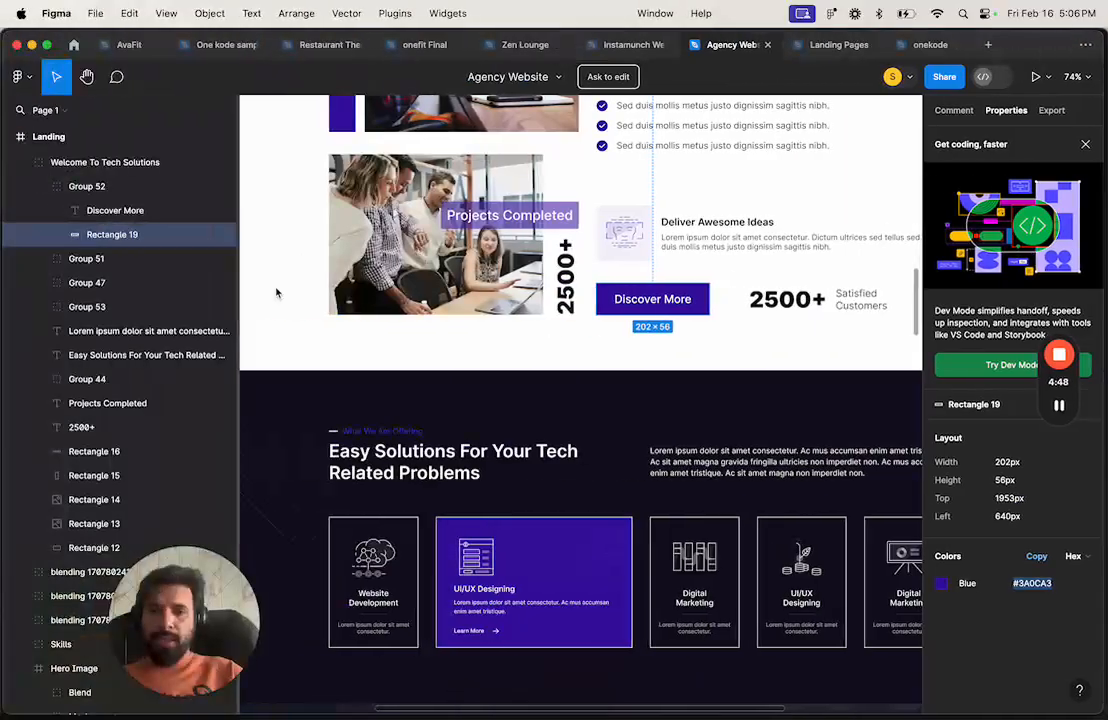
pyautogui.click(650, 302)
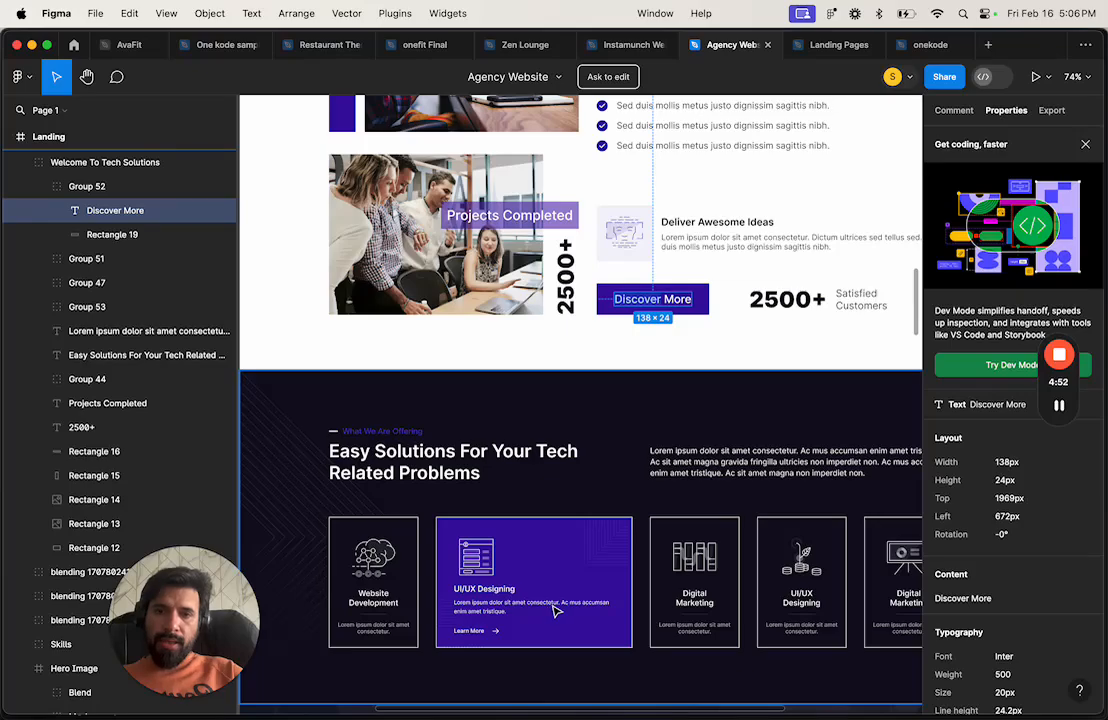
pyautogui.scroll(-5, 552, 609)
pyautogui.scroll(10, 554, 609)
pyautogui.scroll(2, 555, 612)
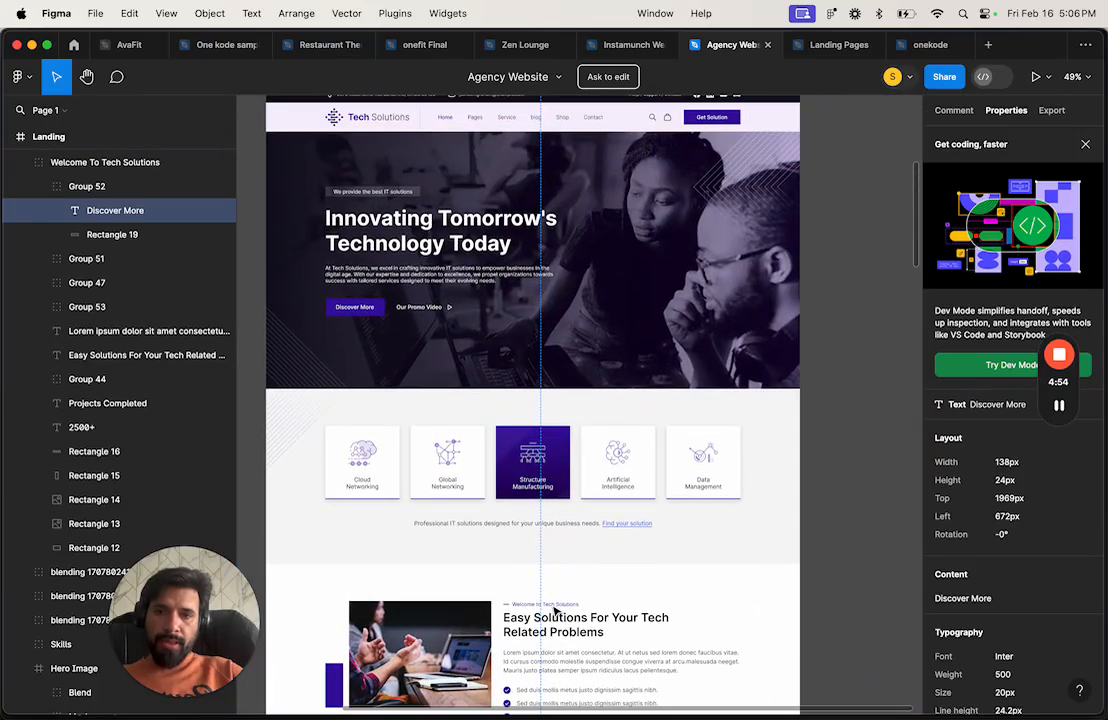
pyautogui.hotkey('ctrl', 'Right')
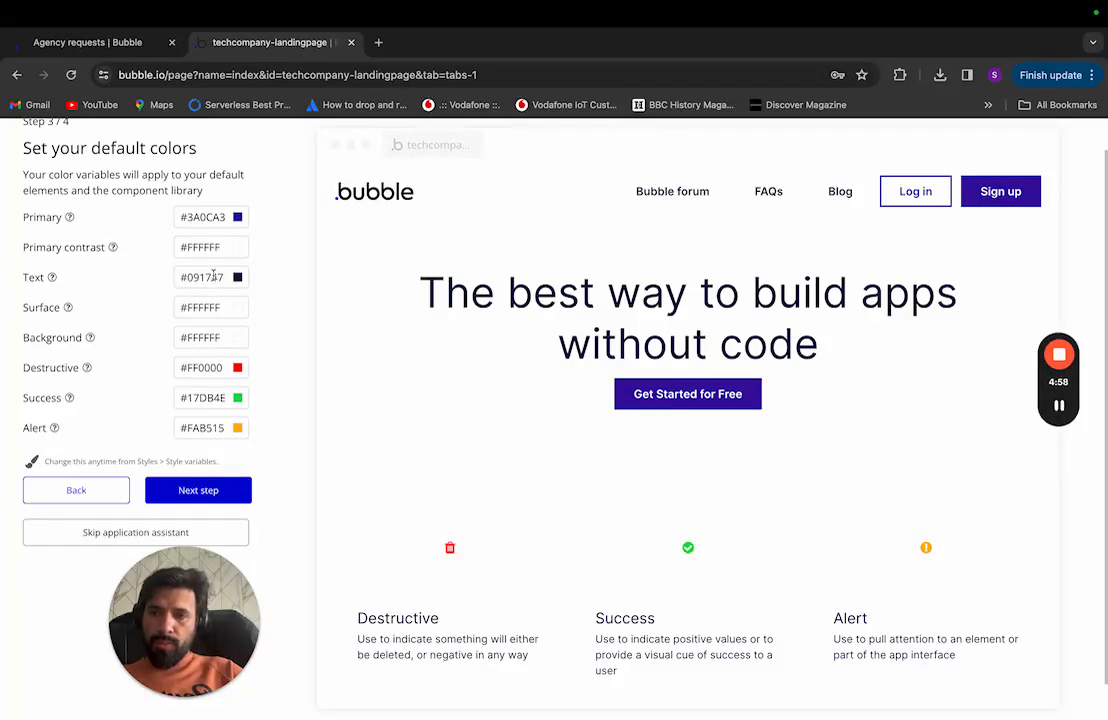
pyautogui.hotkey('ctrl', 'Left')
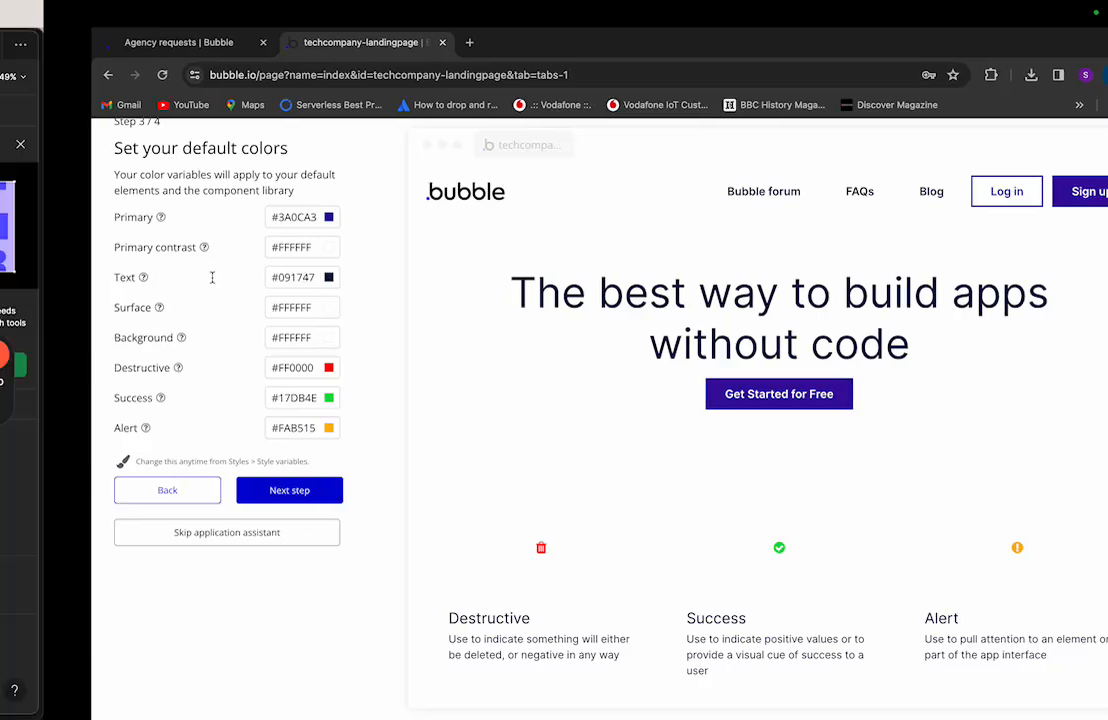
# Step: Read the Easy Solutions heading's typography: Inter, weight 600, 32px
pyautogui.scroll(-2, 537, 513)
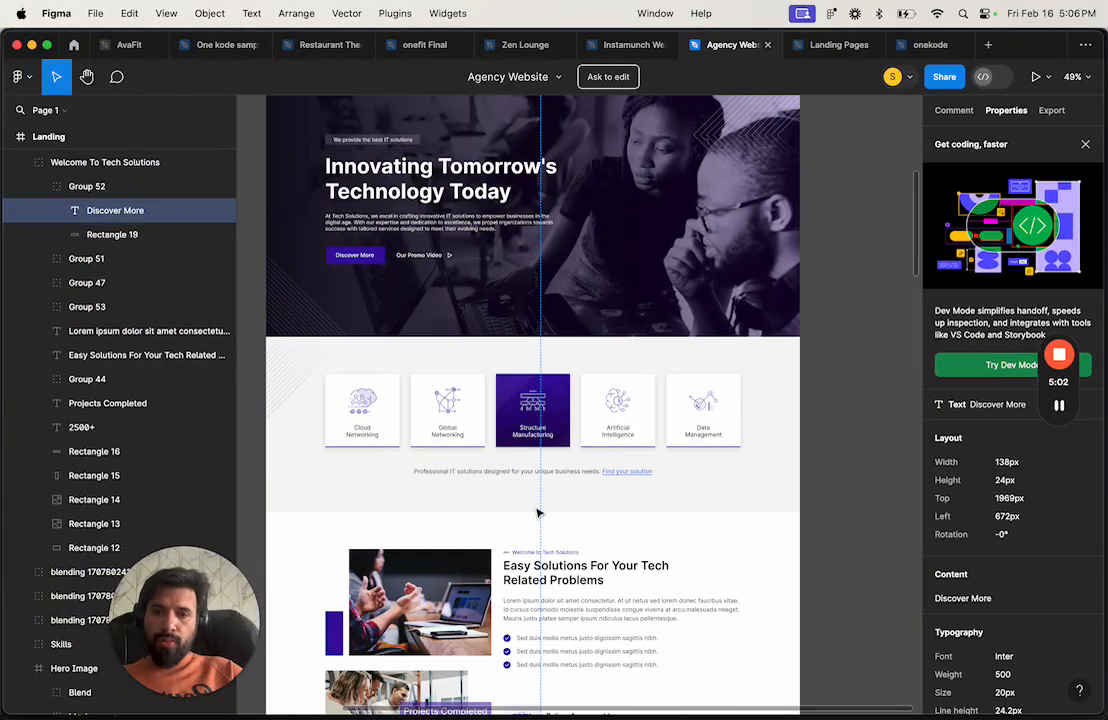
pyautogui.scroll(2, 537, 513)
pyautogui.scroll(-4, 537, 513)
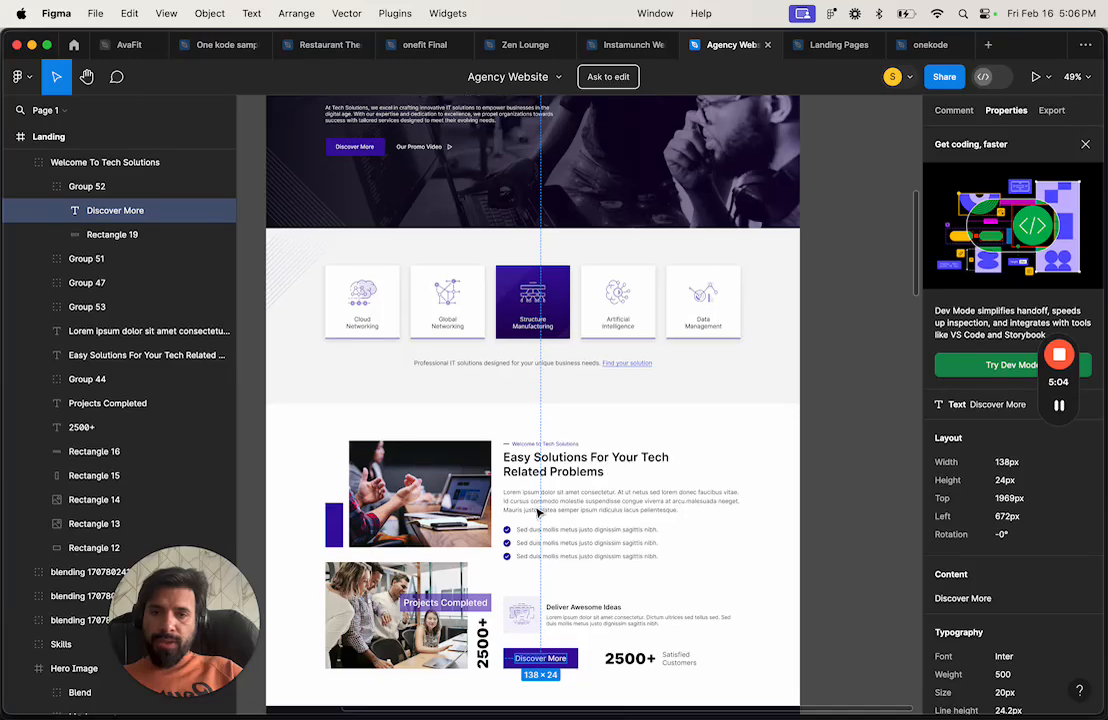
pyautogui.scroll(-3, 537, 513)
pyautogui.scroll(-6, 537, 513)
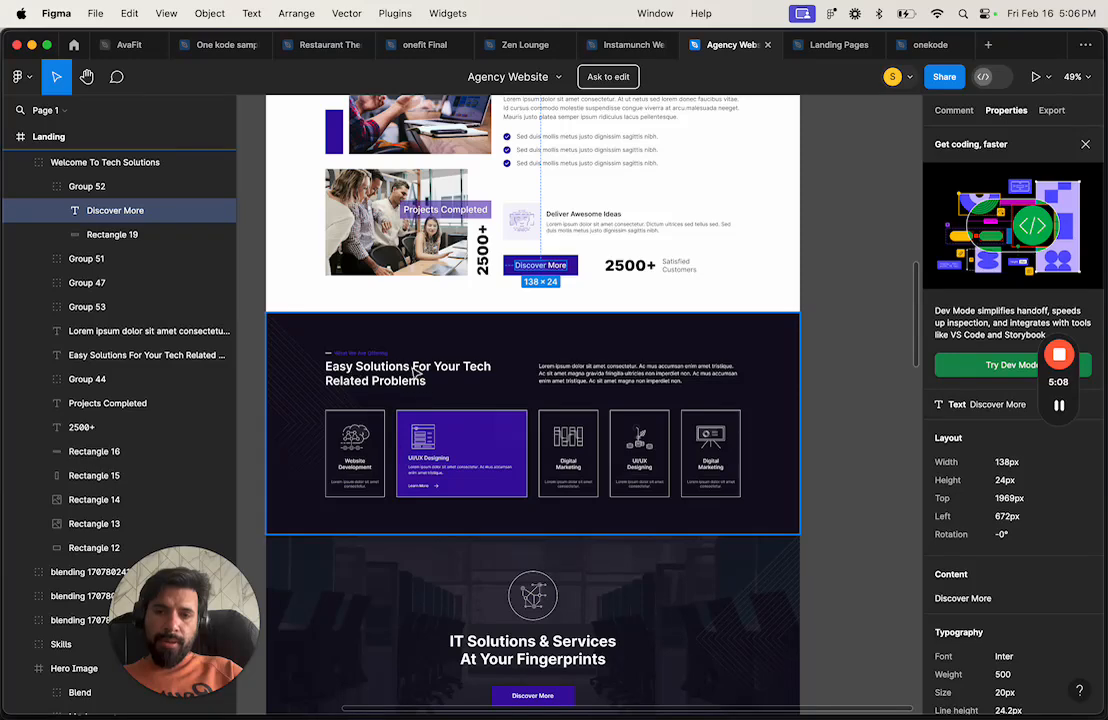
pyautogui.scroll(9, 548, 381)
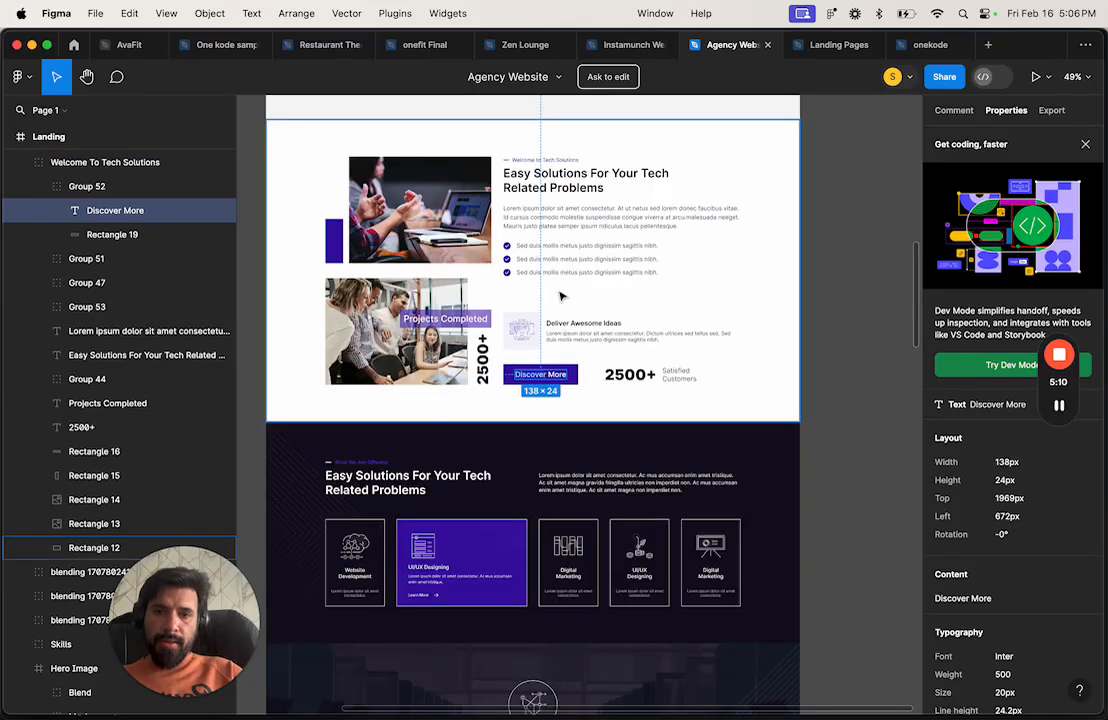
pyautogui.scroll(8, 583, 348)
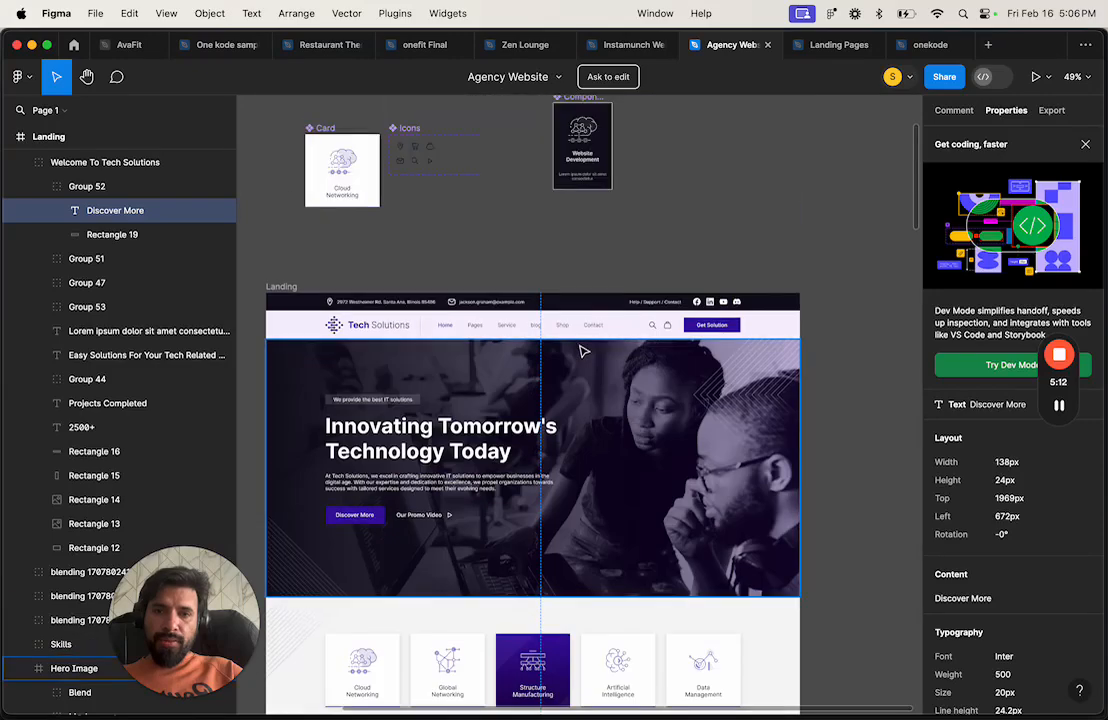
pyautogui.scroll(-16, 583, 348)
pyautogui.scroll(-10, 584, 424)
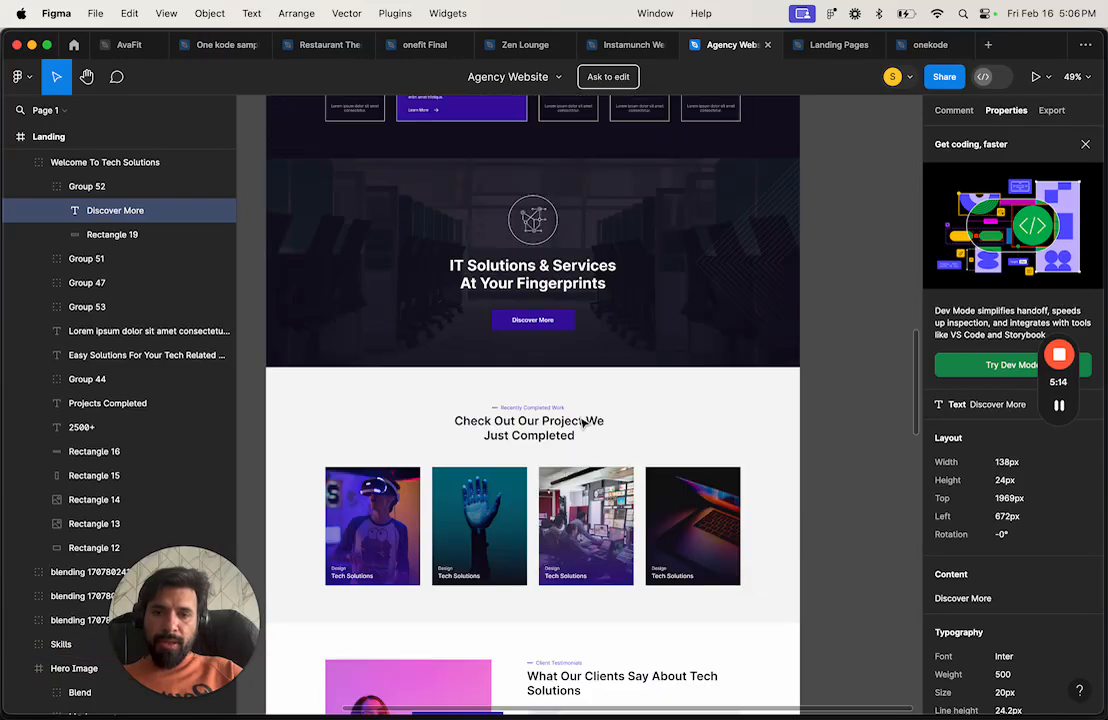
pyautogui.scroll(12, 584, 424)
pyautogui.scroll(3, 584, 424)
pyautogui.doubleClick(564, 341)
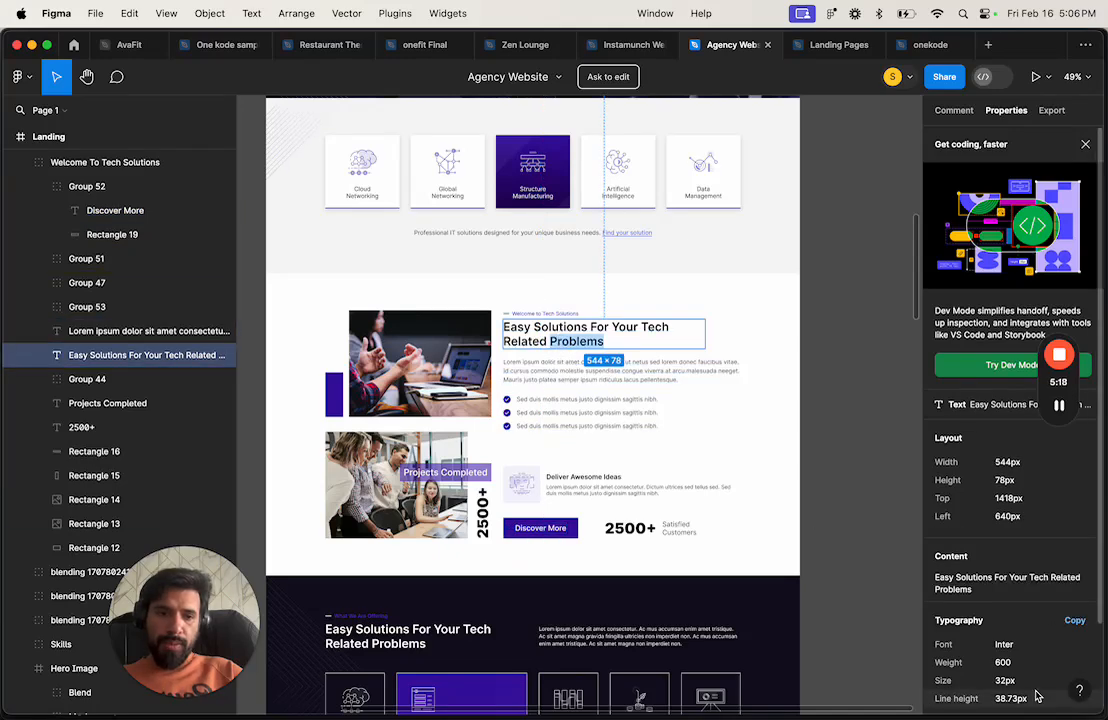
pyautogui.scroll(-3, 1030, 640)
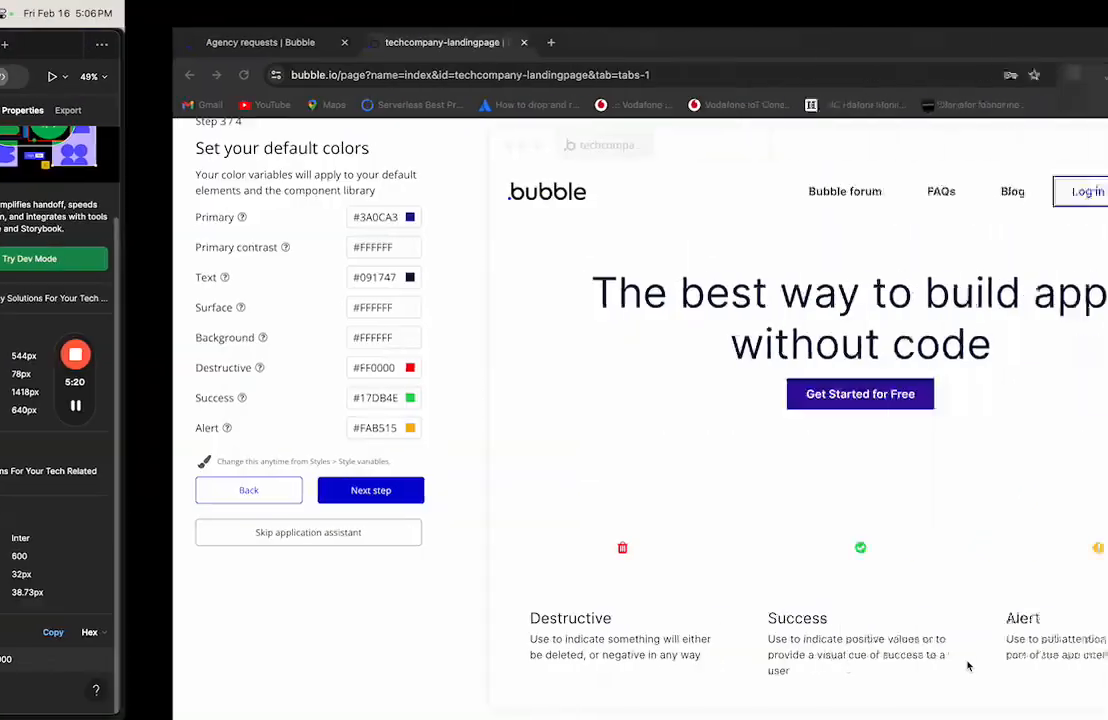
# Step: Set the default Text colour to black #000000
pyautogui.hotkey('ctrl', 'Right')
pyautogui.click(204, 278)
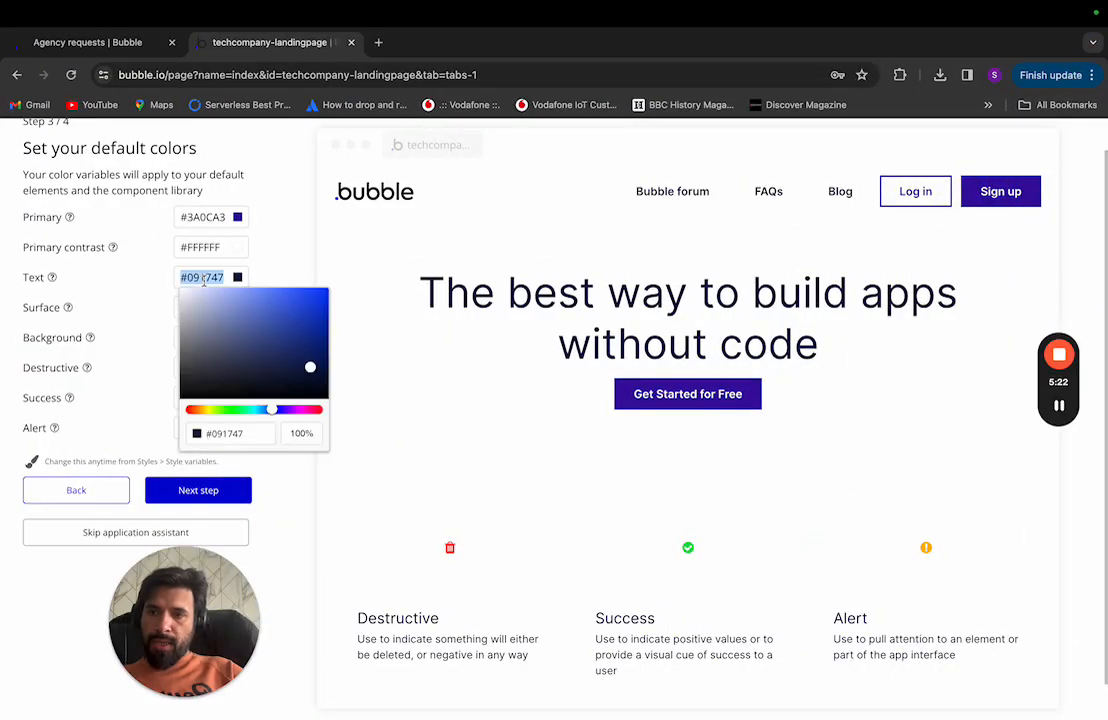
pyautogui.write('000000')
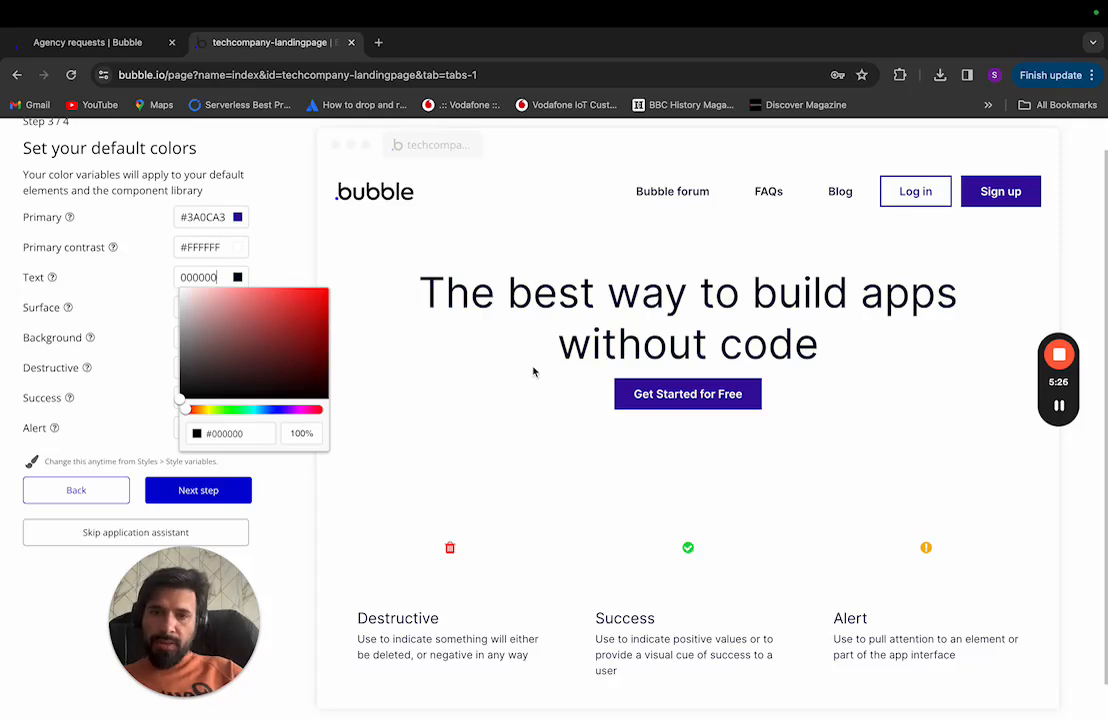
pyautogui.click(533, 372)
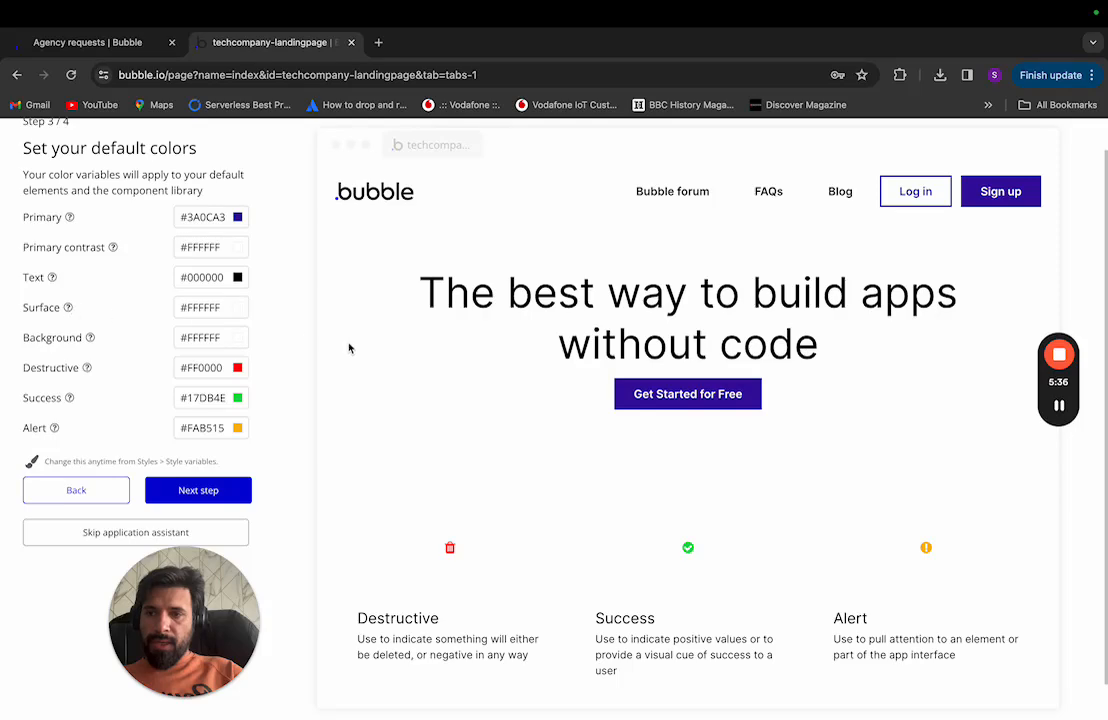
# Step: Open the Surface colour picker and close it without changing the colour
pyautogui.doubleClick(214, 308)
pyautogui.hotkey('ctrl', 'Left')
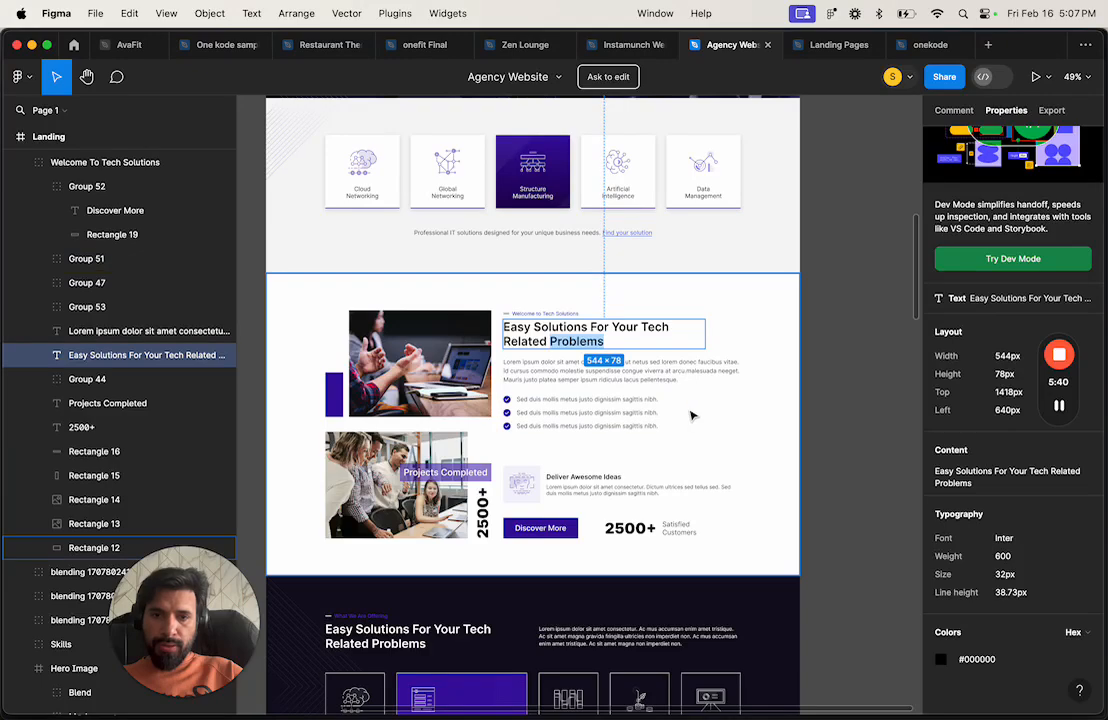
pyautogui.hotkey('ctrl', 'Right')
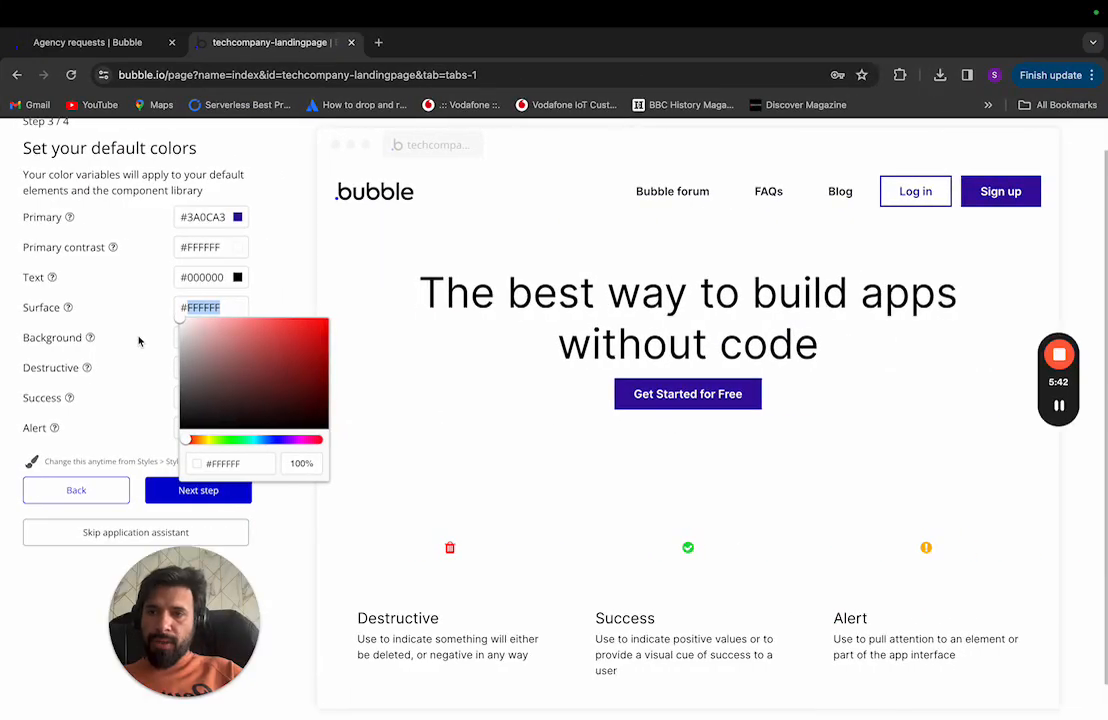
pyautogui.click(187, 338)
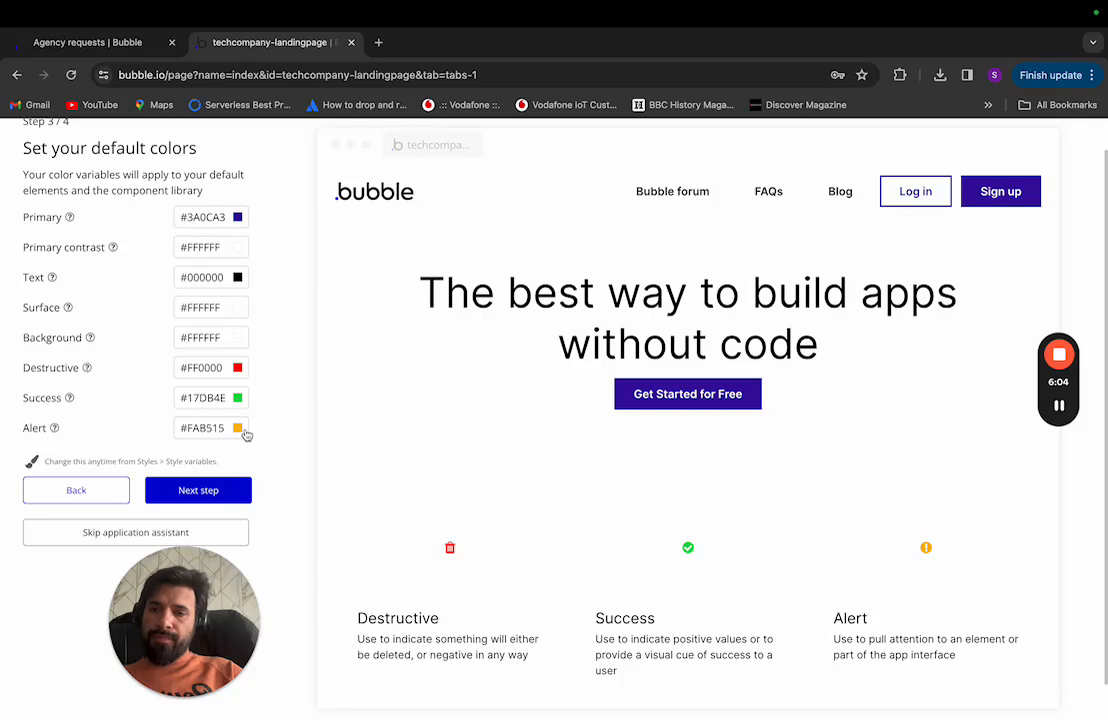
# Step: Advance to setup Step 4/4 and browse official plugins like API Connector, Stripe and Full Calendar
pyautogui.click(200, 491)
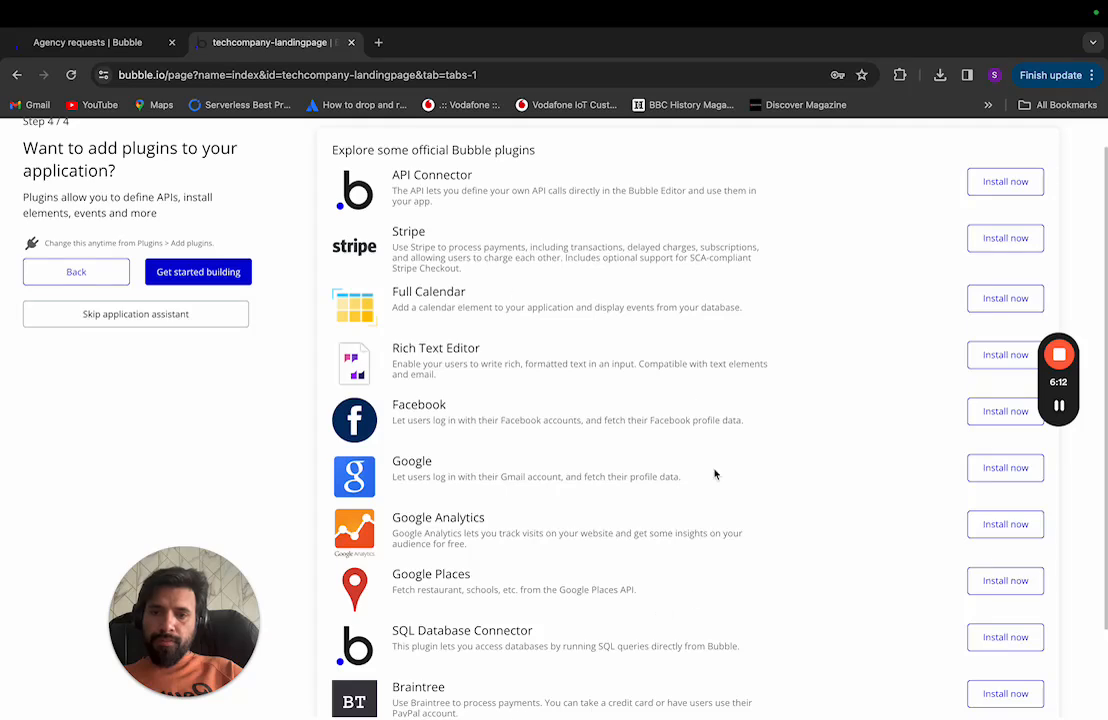
pyautogui.scroll(1, 588, 387)
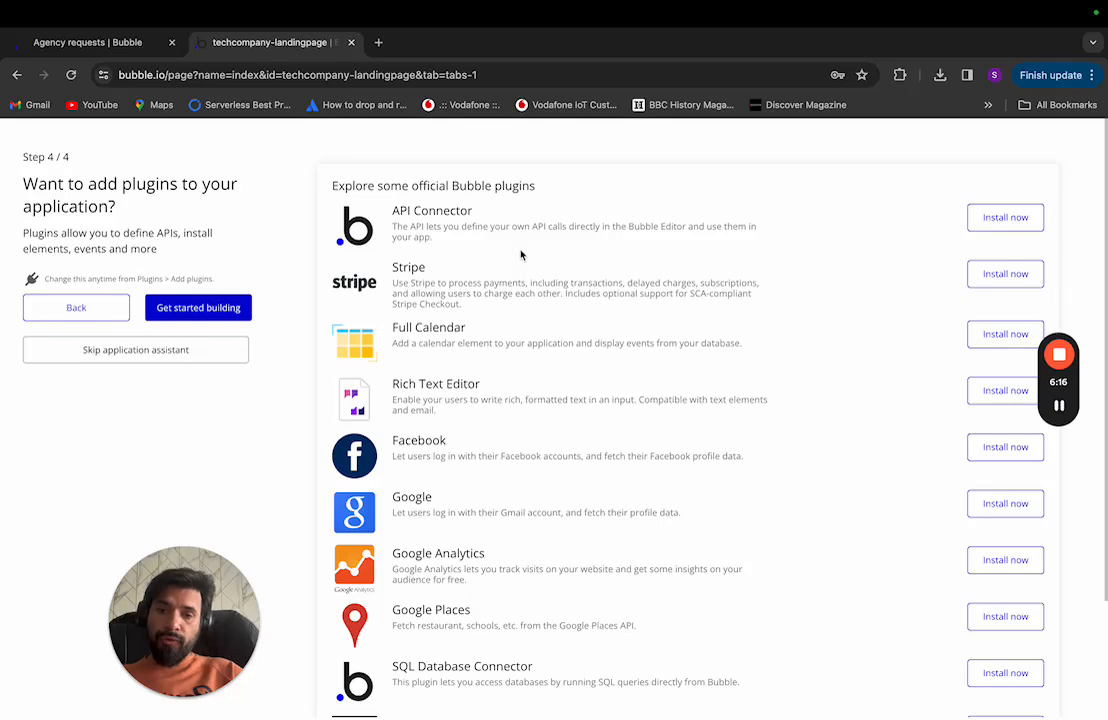
pyautogui.scroll(-3, 582, 415)
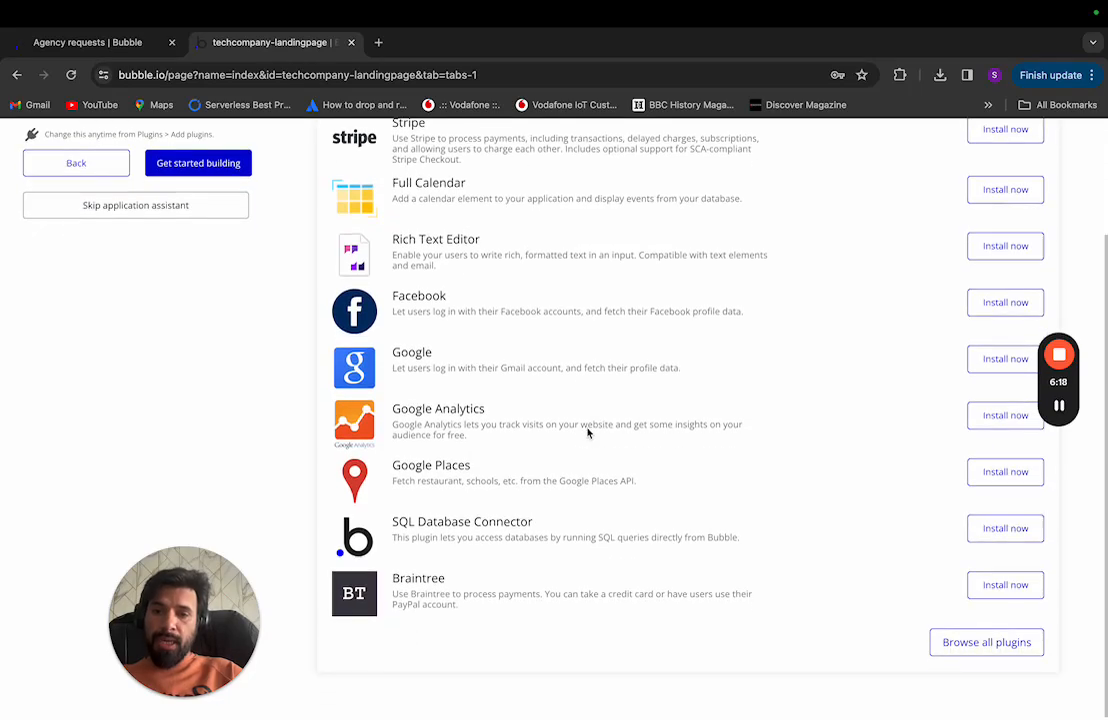
pyautogui.scroll(4, 588, 432)
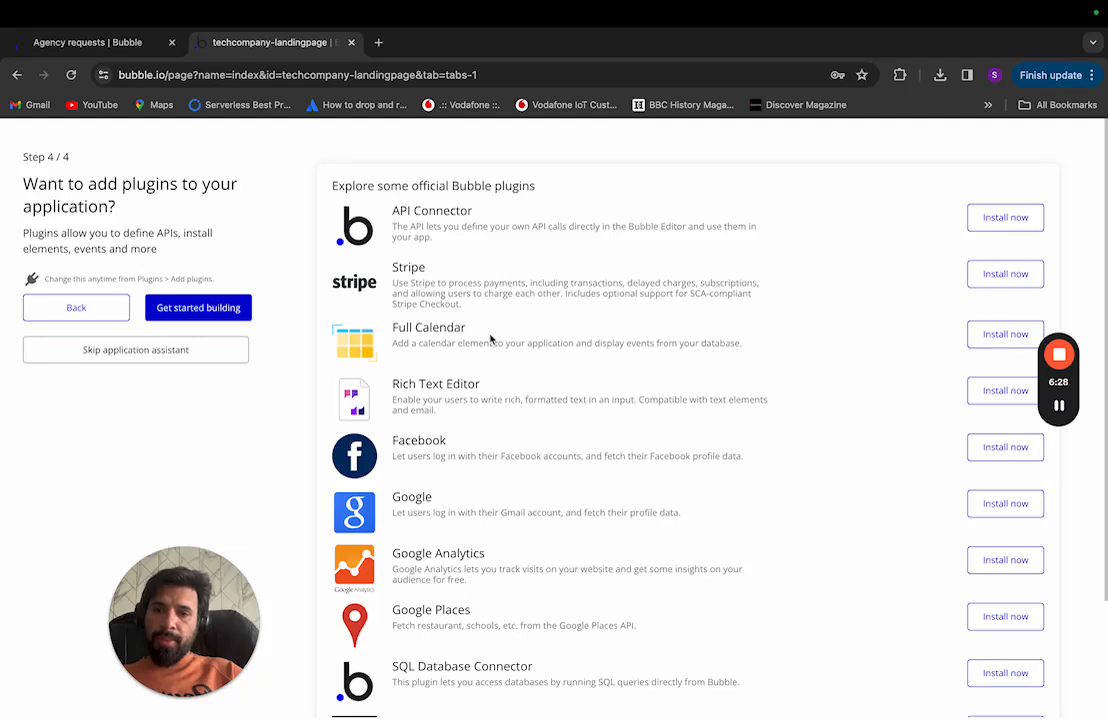
pyautogui.scroll(-3, 557, 507)
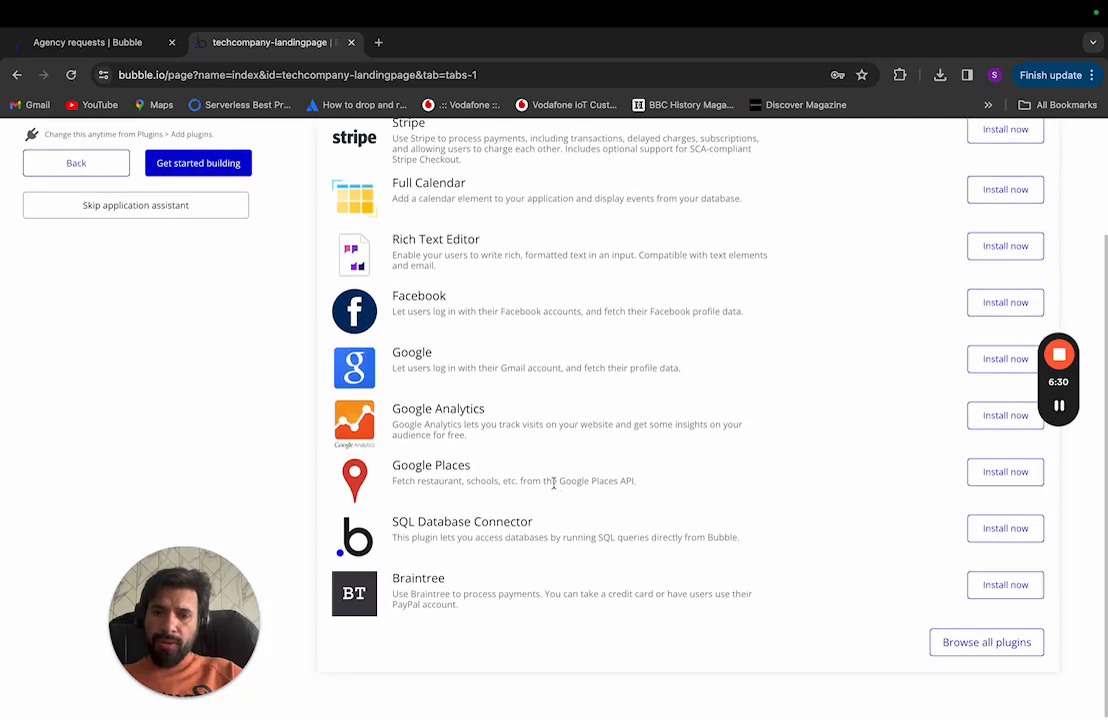
pyautogui.scroll(3, 171, 255)
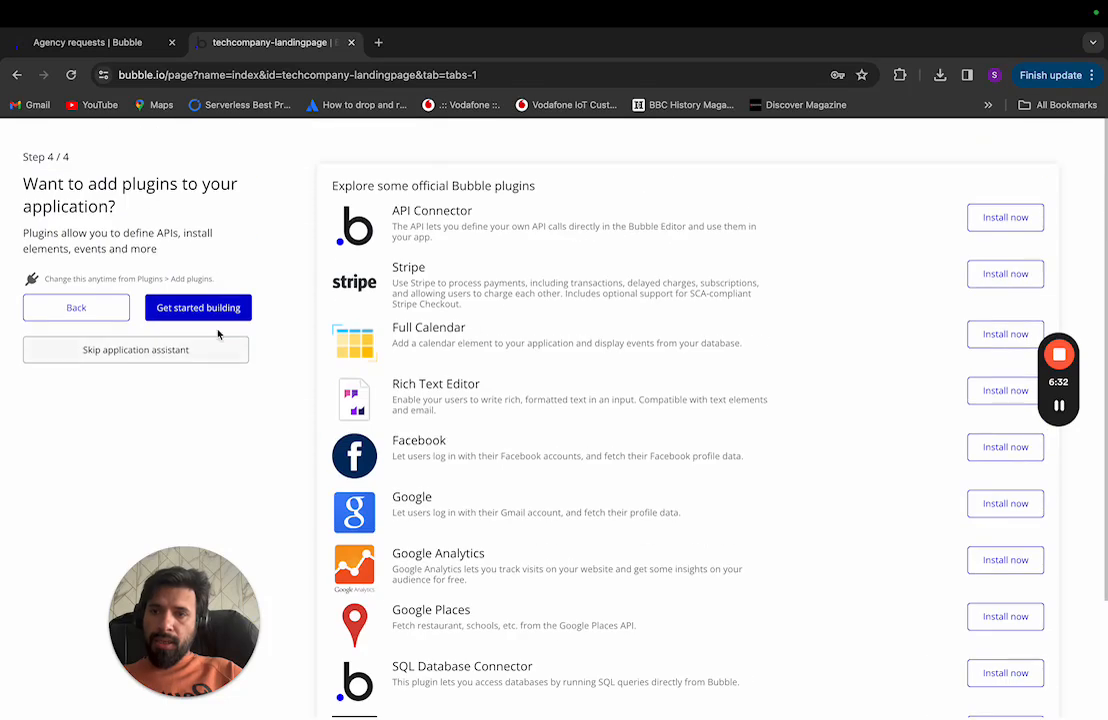
# Step: Finish the setup assistant with Get started building and view the 404 page
pyautogui.click(194, 308)
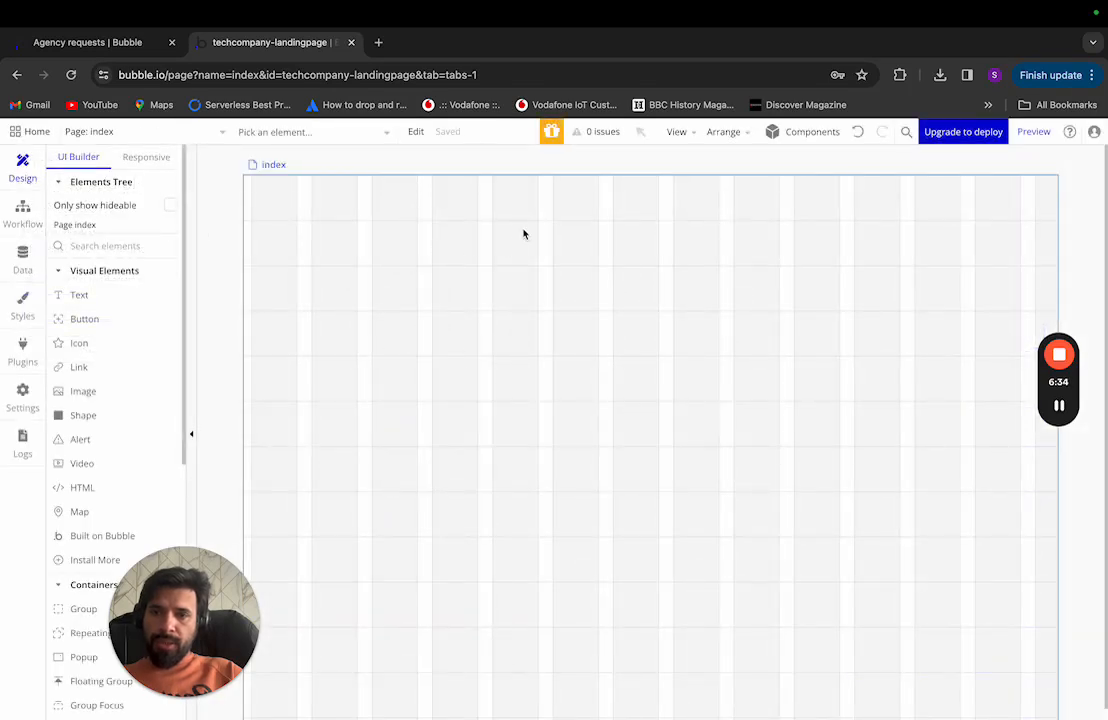
pyautogui.click(138, 133)
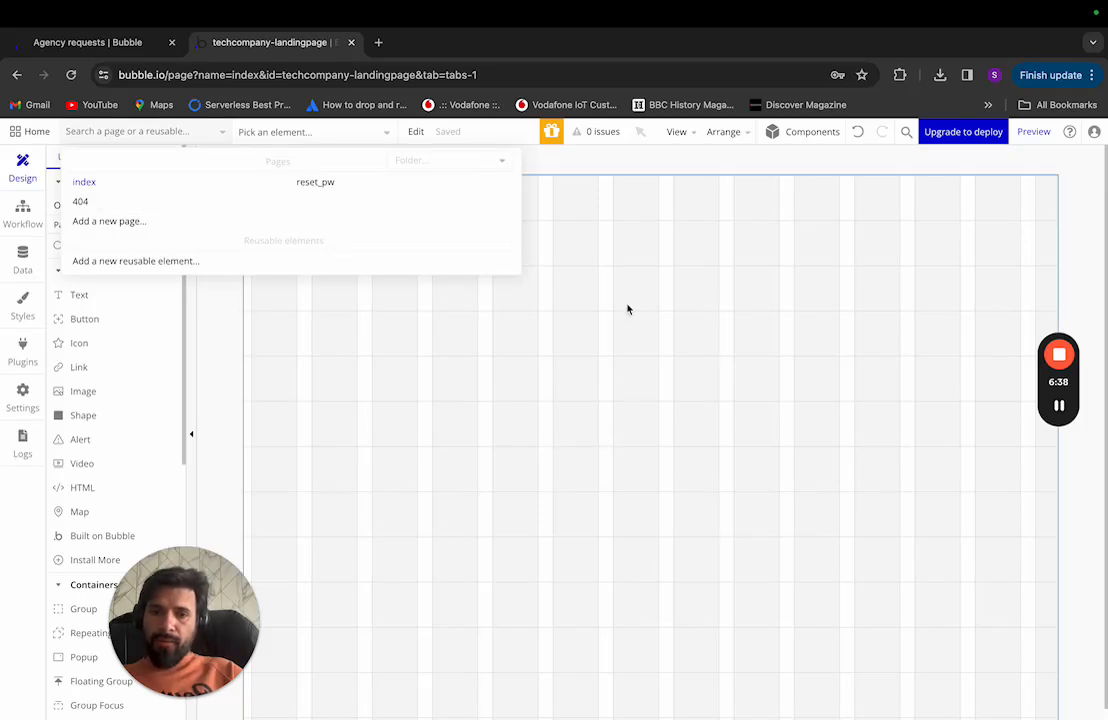
pyautogui.click(95, 203)
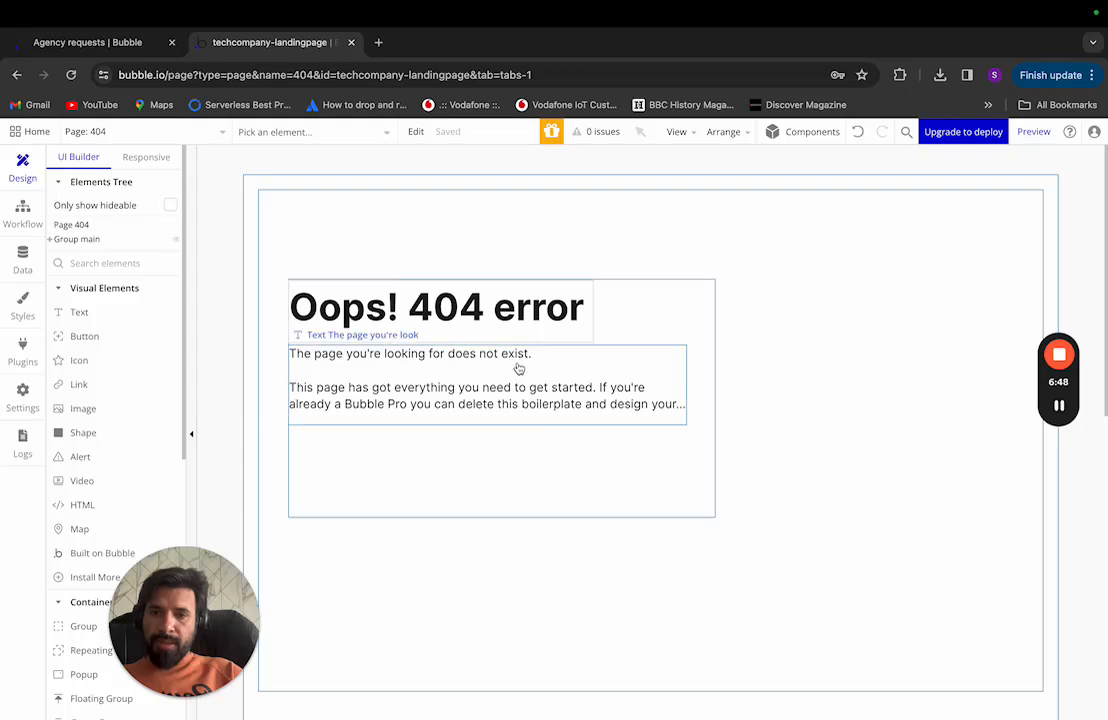
# Step: Look over the reset_pw page, then return to the blank index page
pyautogui.click(155, 129)
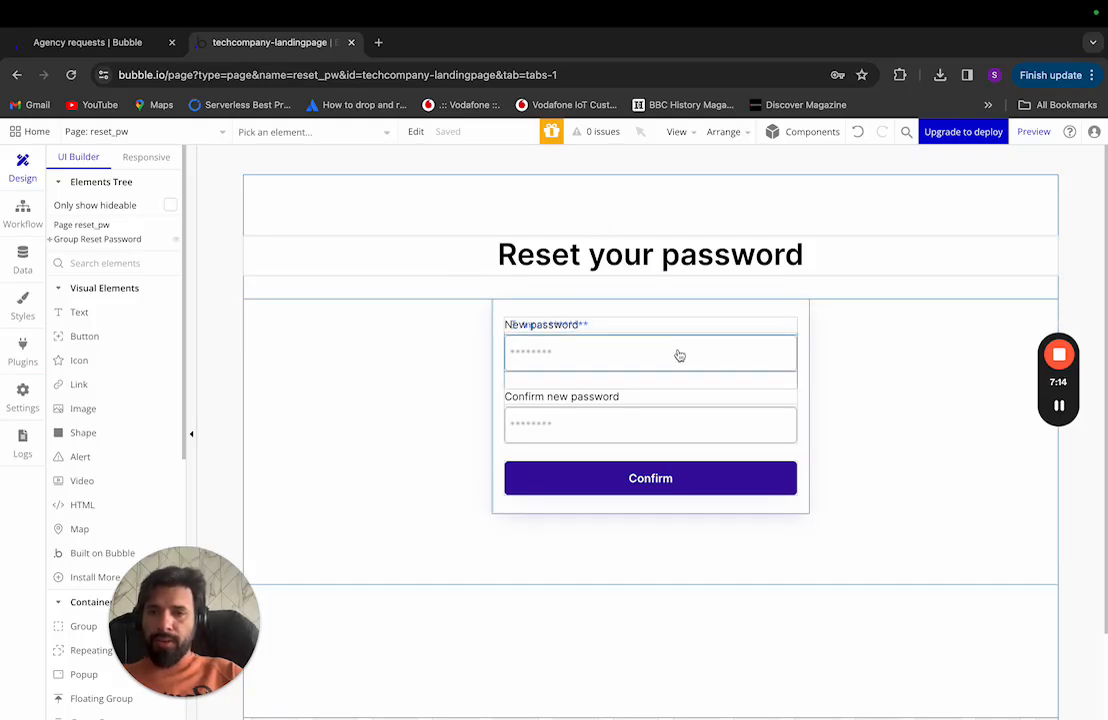
pyautogui.click(201, 134)
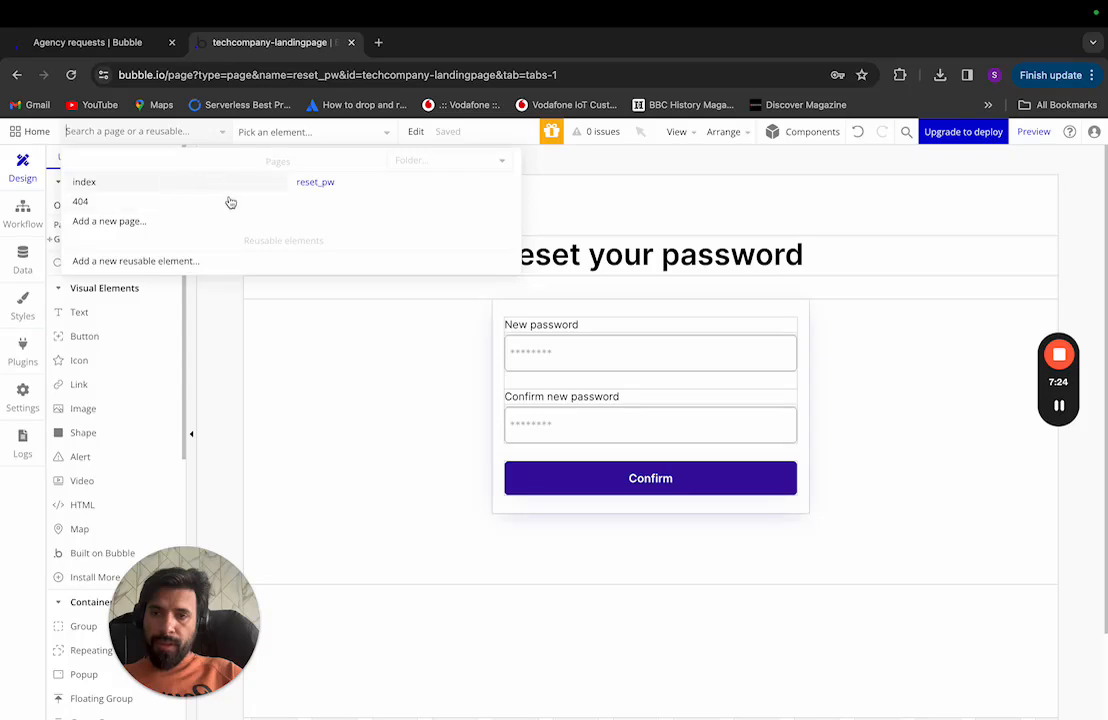
pyautogui.click(146, 184)
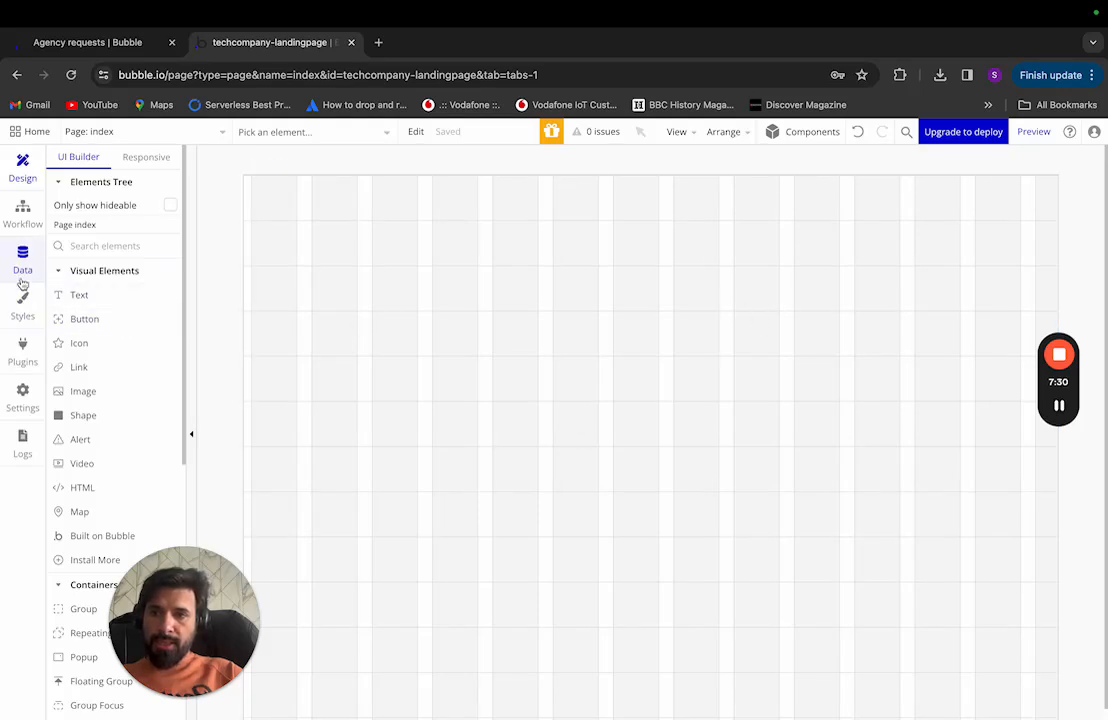
# Step: Open Styles and review the app's font and colour variables
pyautogui.click(22, 302)
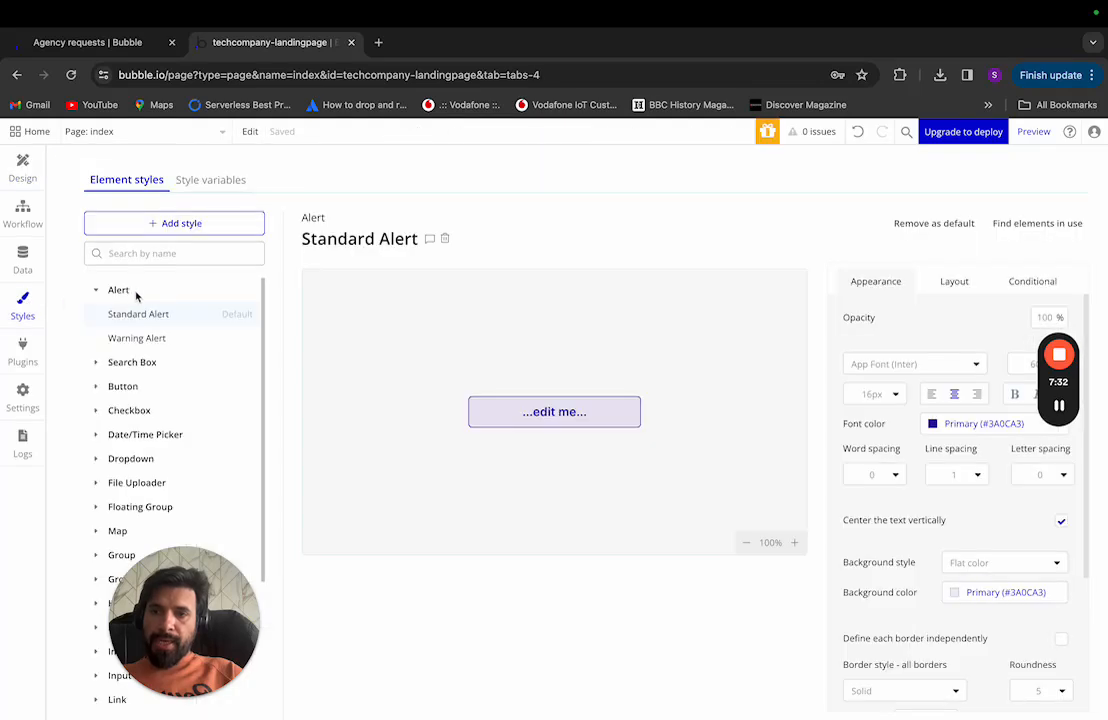
pyautogui.moveTo(258, 622); pyautogui.dragTo(870, 622)
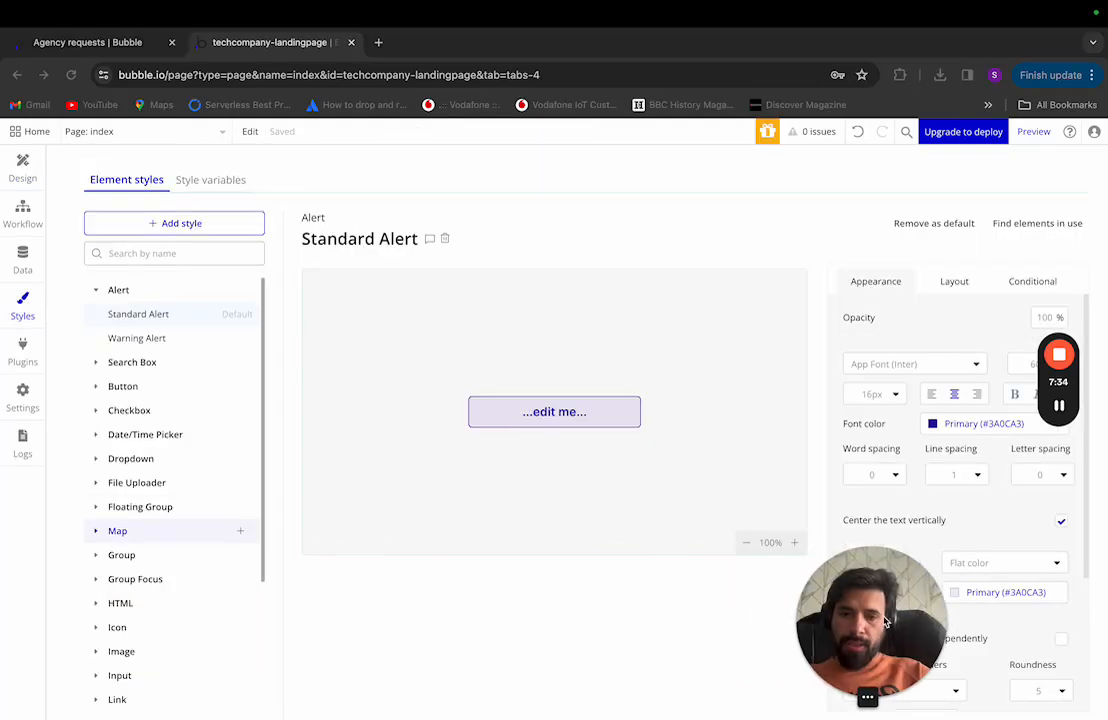
pyautogui.click(211, 180)
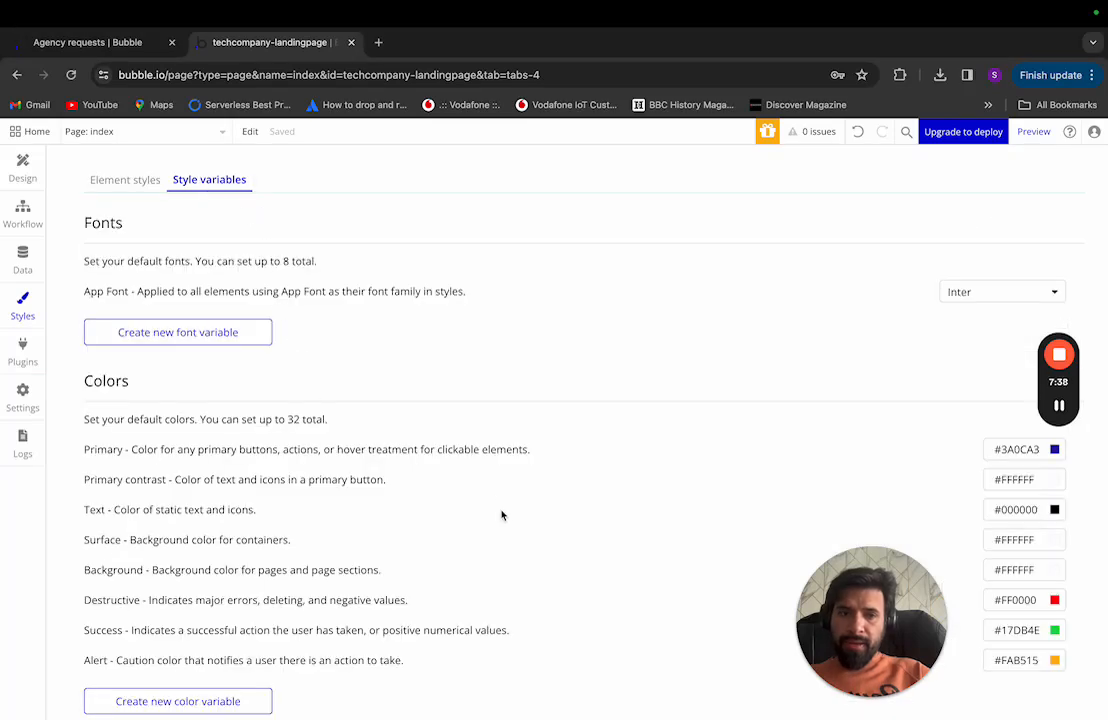
pyautogui.moveTo(860, 600); pyautogui.dragTo(681, 160)
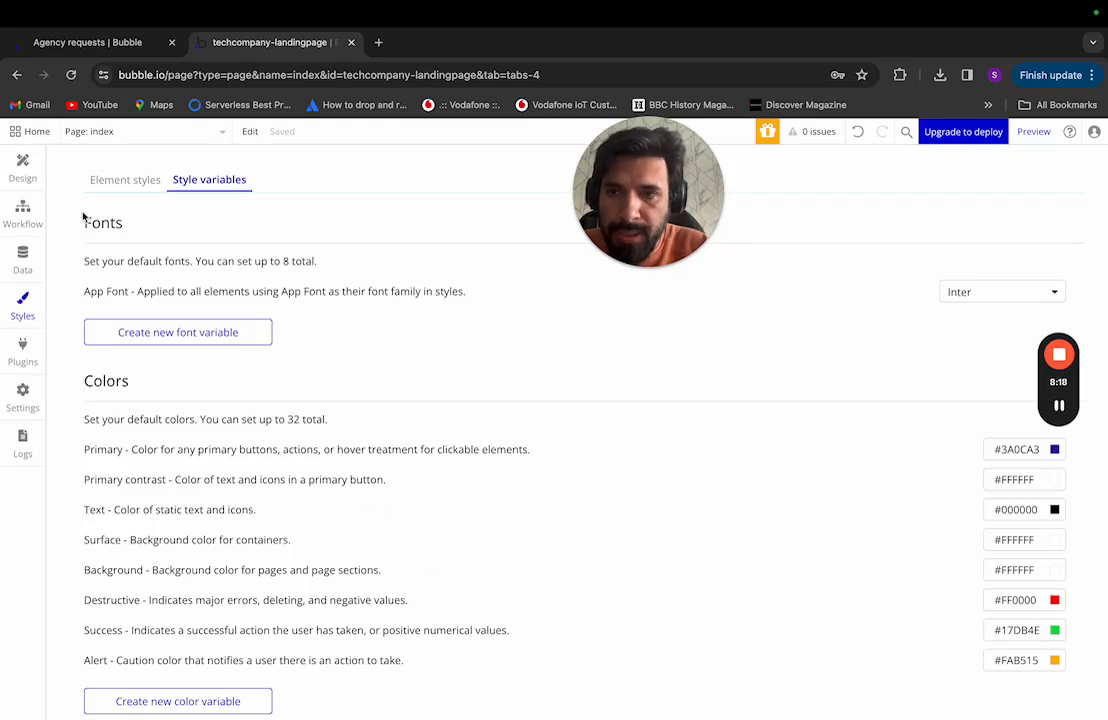
# Step: Return to the Element styles list and collapse the Alert group
pyautogui.click(118, 186)
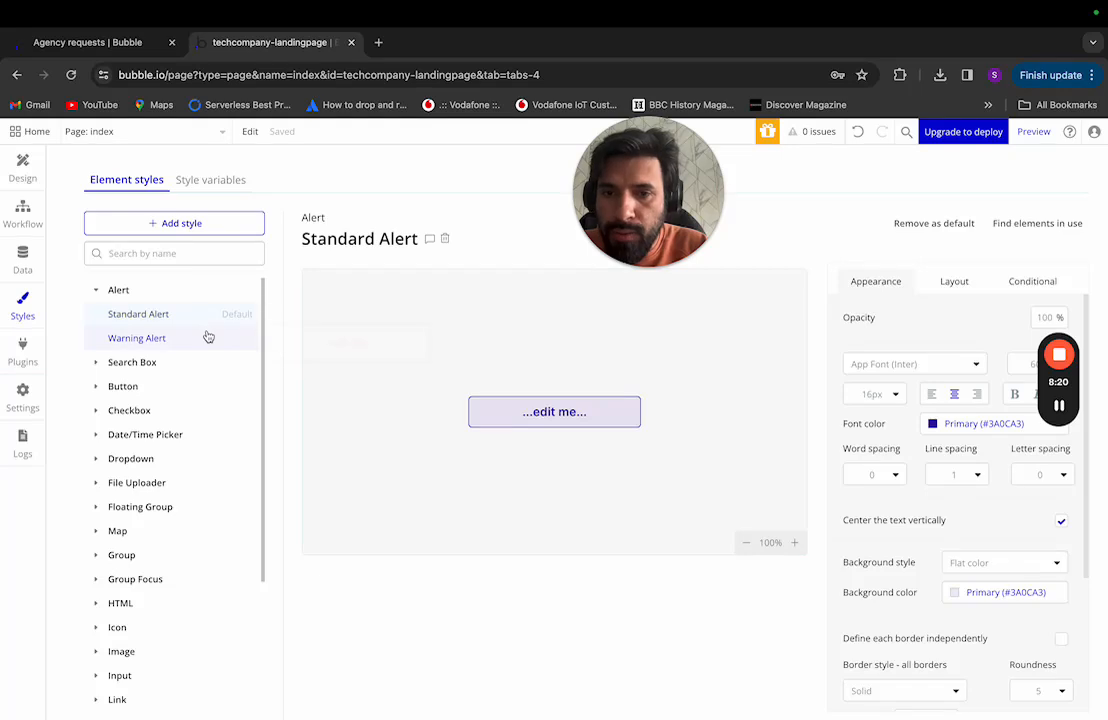
pyautogui.click(103, 292)
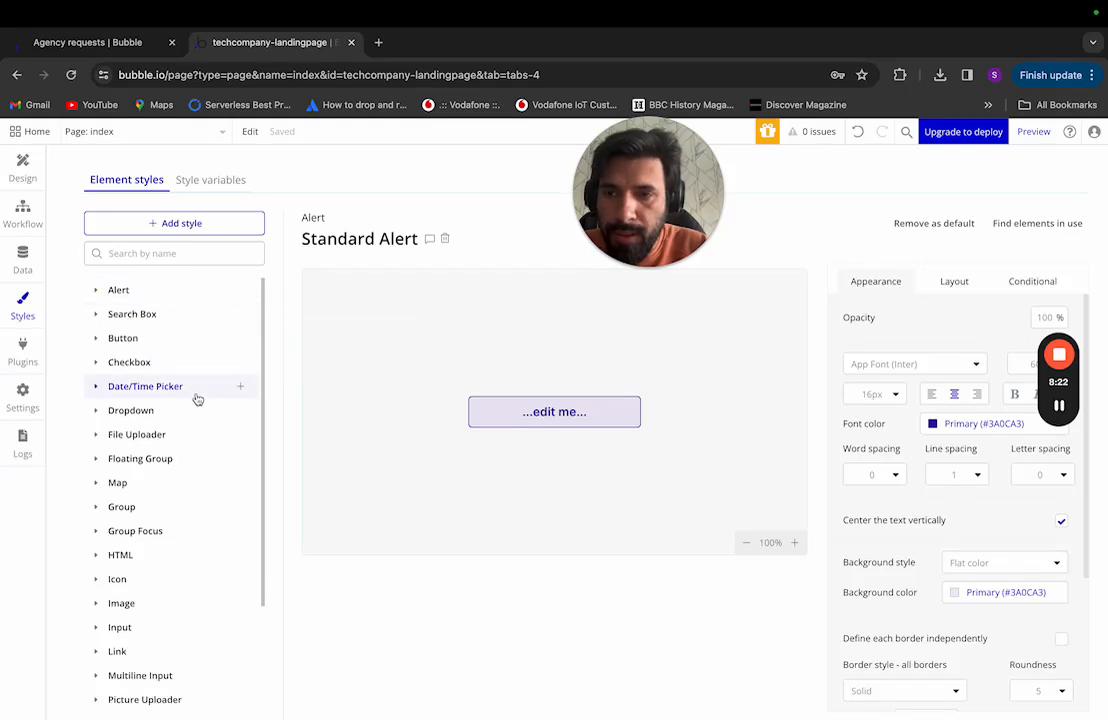
pyautogui.scroll(-3, 213, 519)
pyautogui.scroll(3, 214, 530)
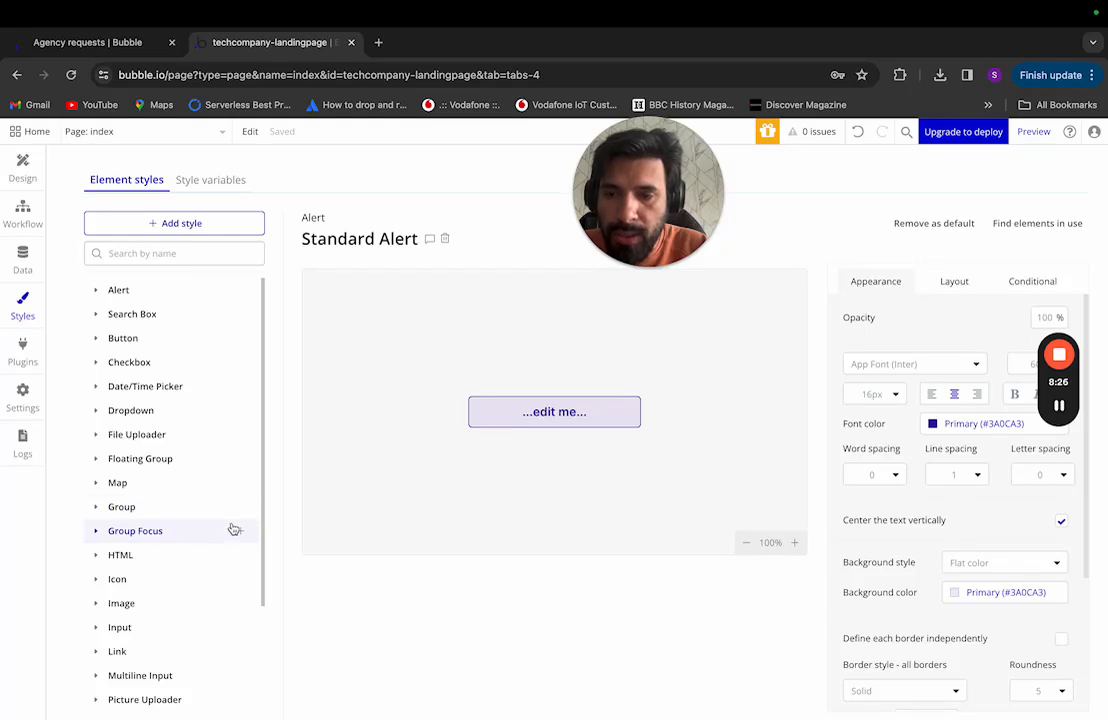
pyautogui.hotkey('ctrl', 'Left')
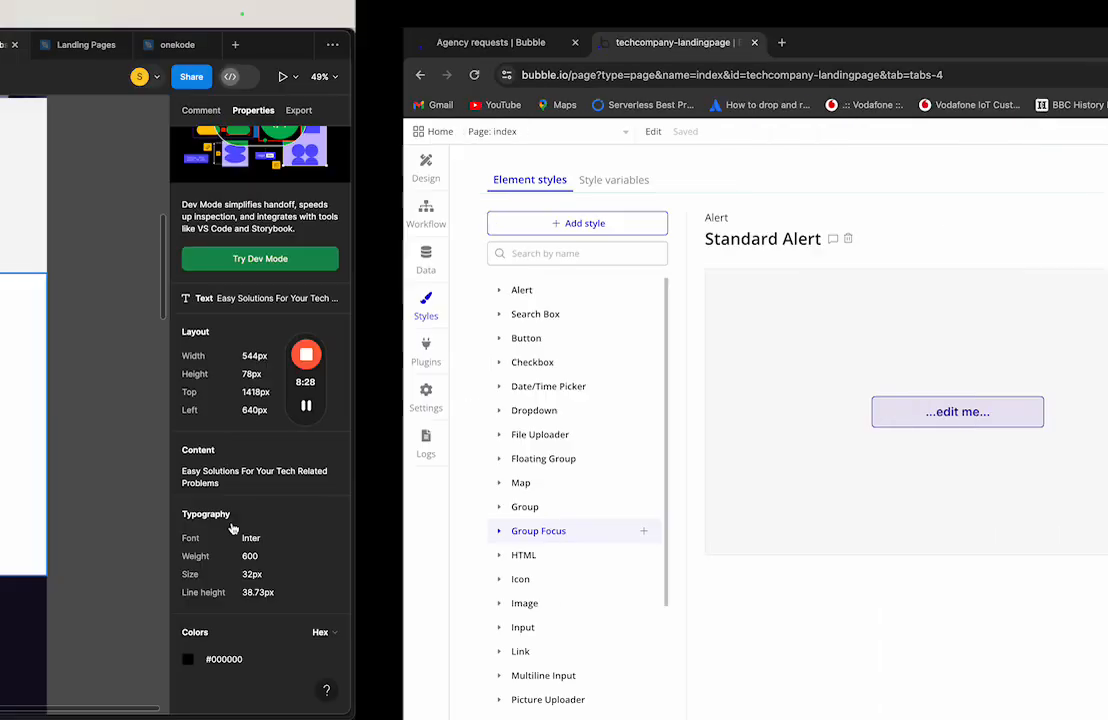
pyautogui.scroll(4, 586, 463)
pyautogui.scroll(5, 586, 463)
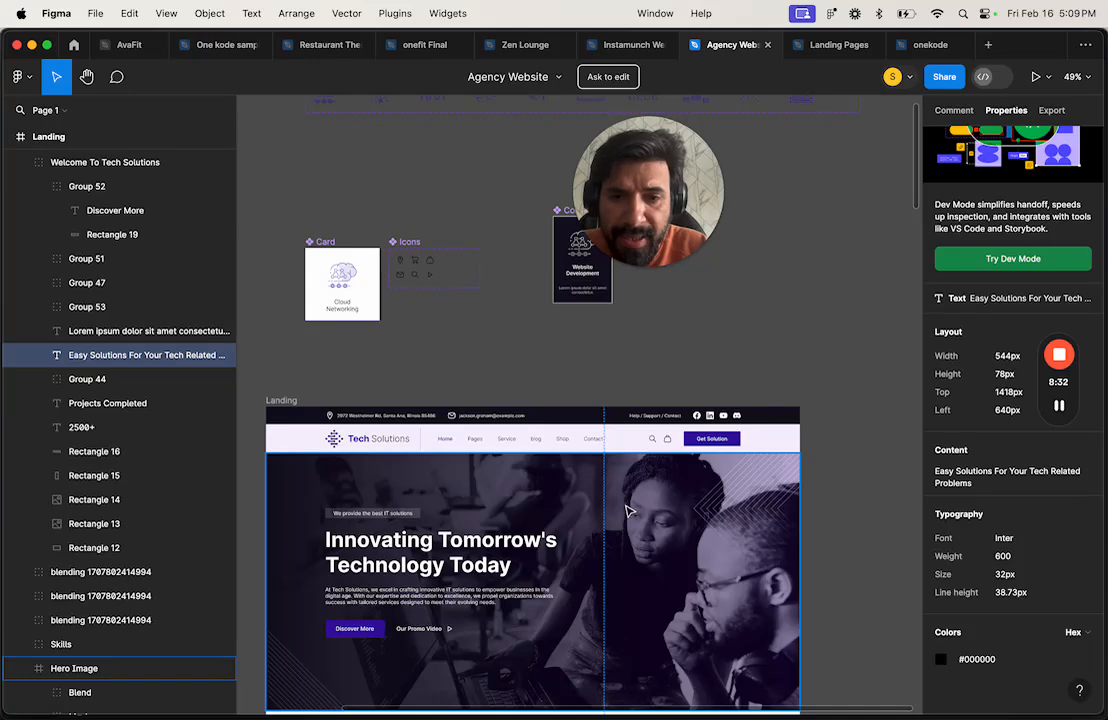
pyautogui.scroll(-3, 634, 523)
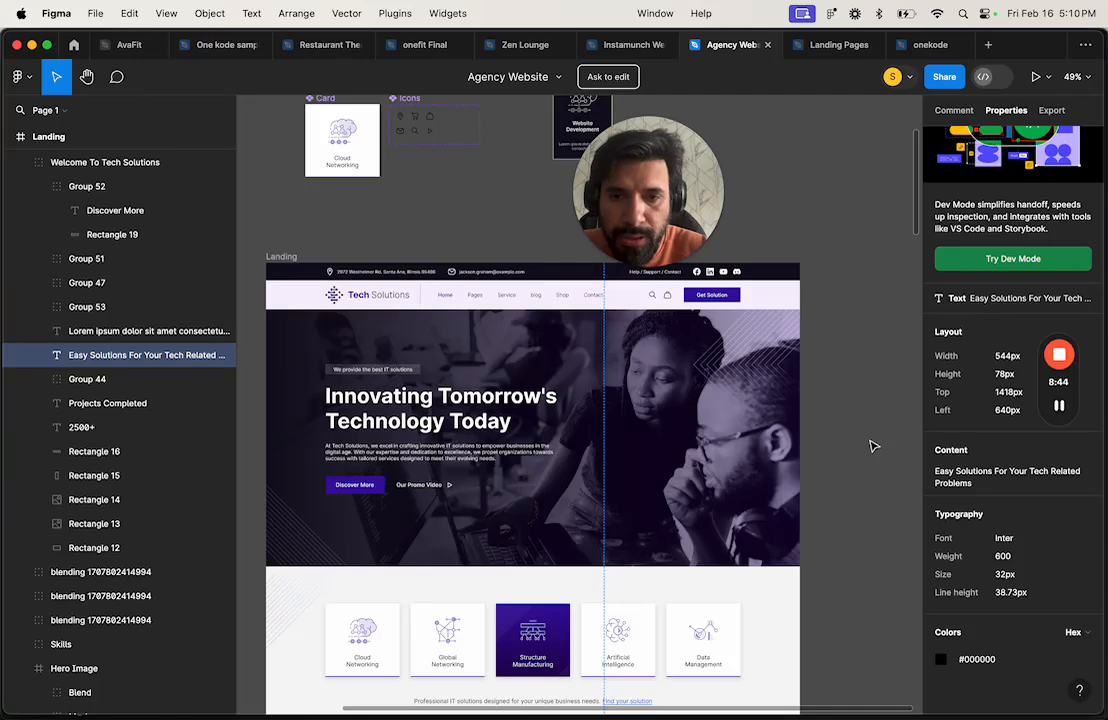
pyautogui.scroll(-3, 760, 491)
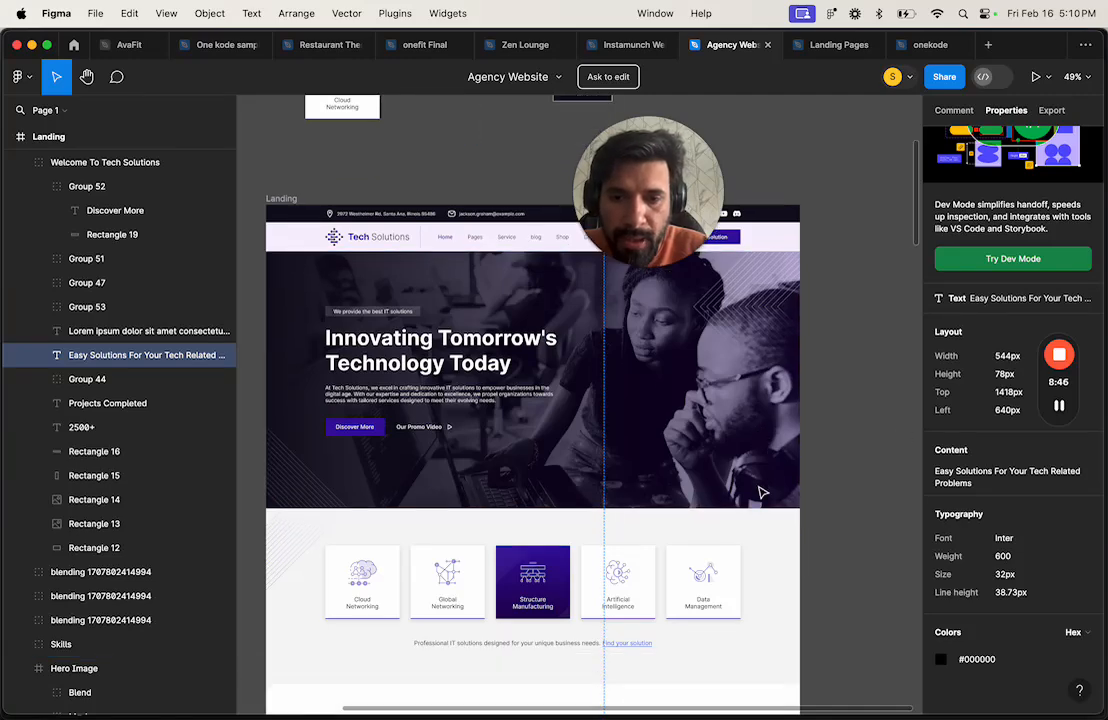
pyautogui.scroll(1, 760, 491)
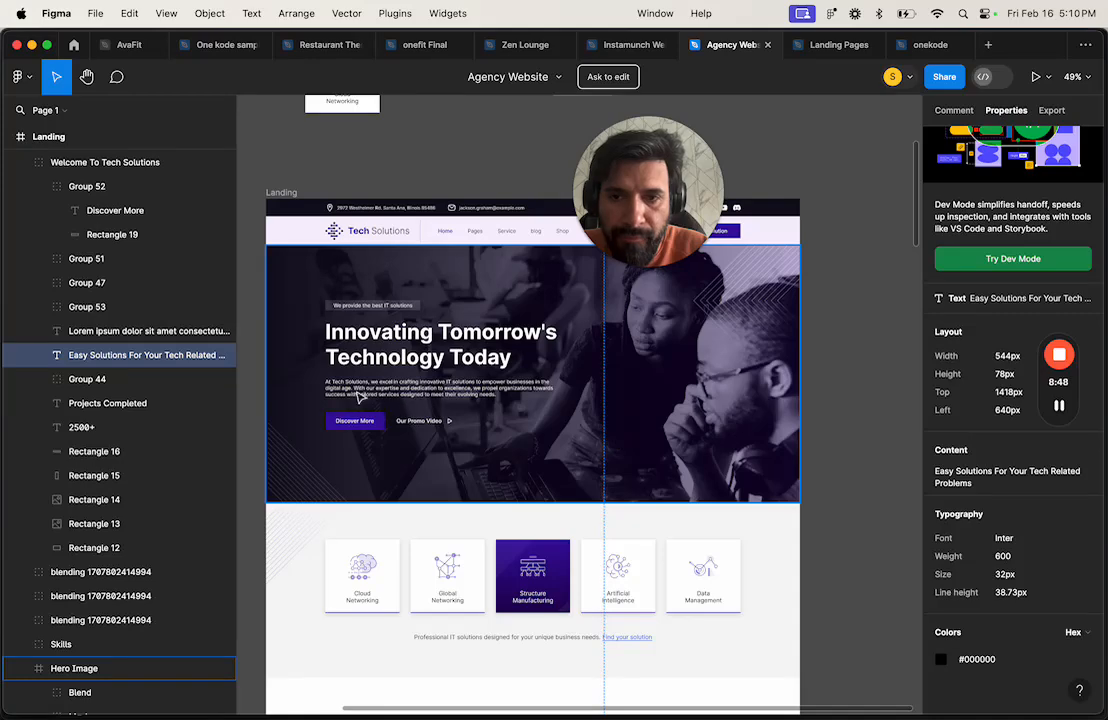
pyautogui.scroll(5, 393, 421)
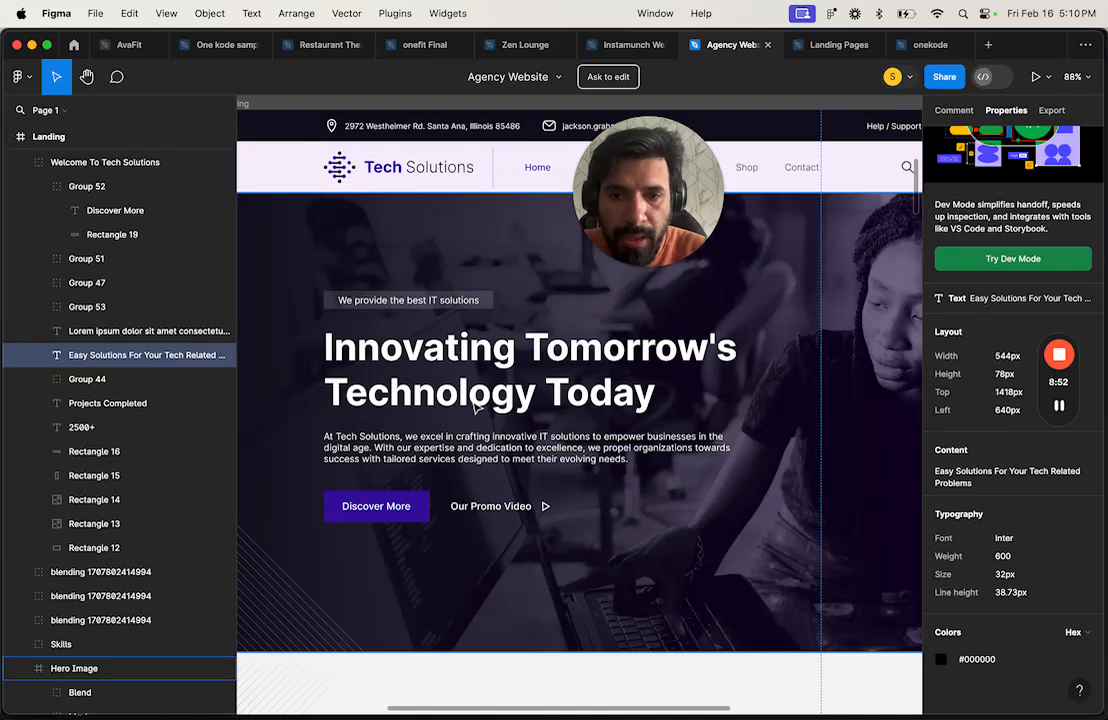
pyautogui.scroll(-5, 394, 420)
pyautogui.scroll(2, 477, 413)
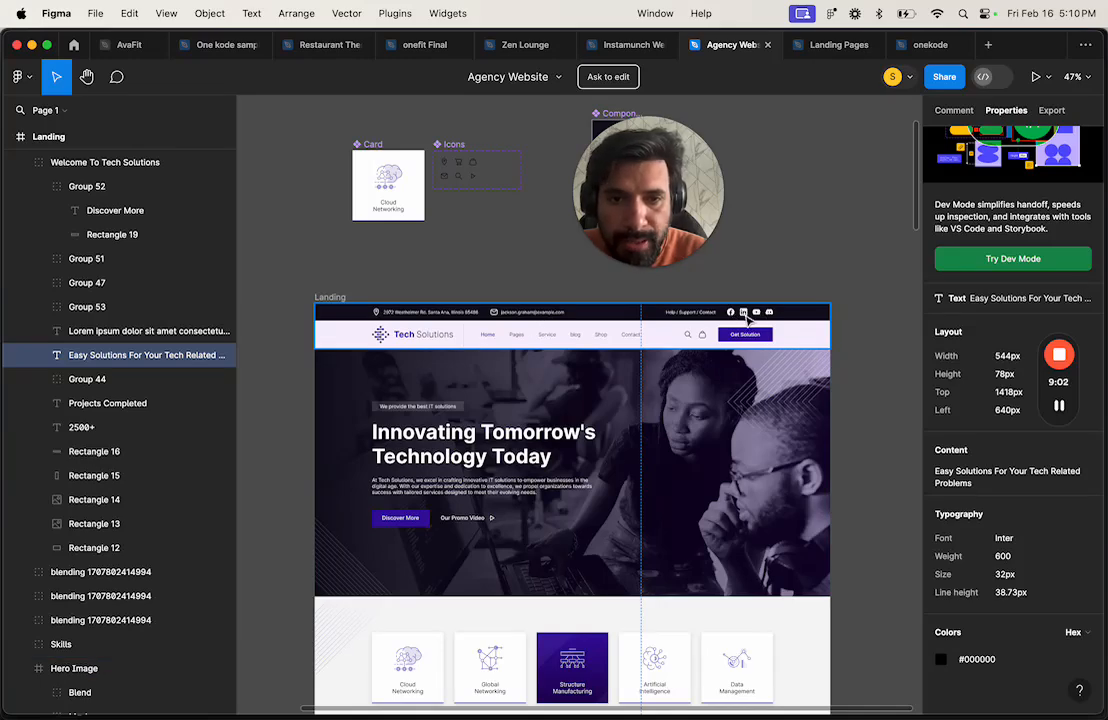
pyautogui.scroll(-5, 595, 470)
pyautogui.scroll(-2, 601, 491)
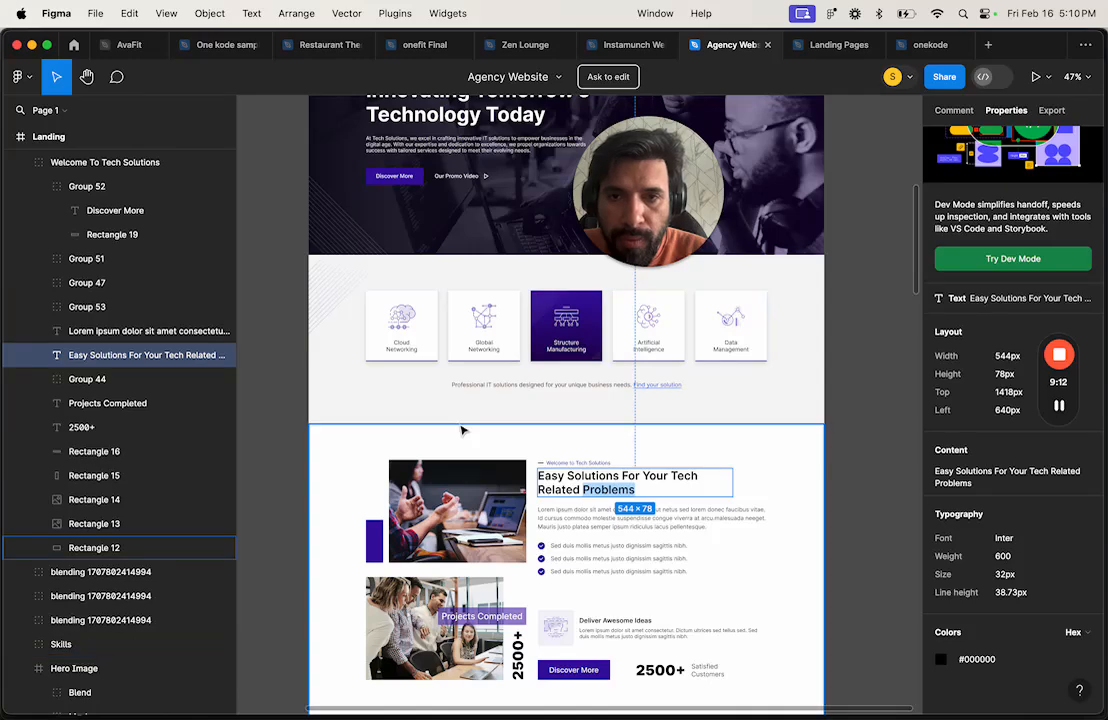
pyautogui.scroll(4, 460, 430)
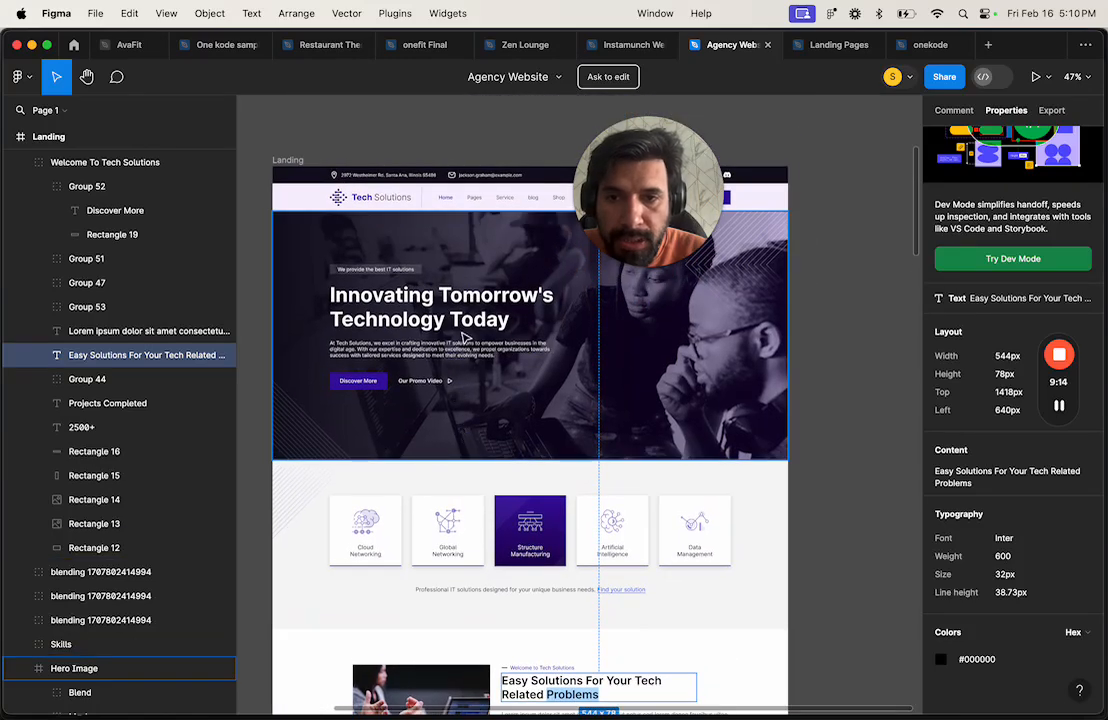
pyautogui.scroll(-10, 462, 423)
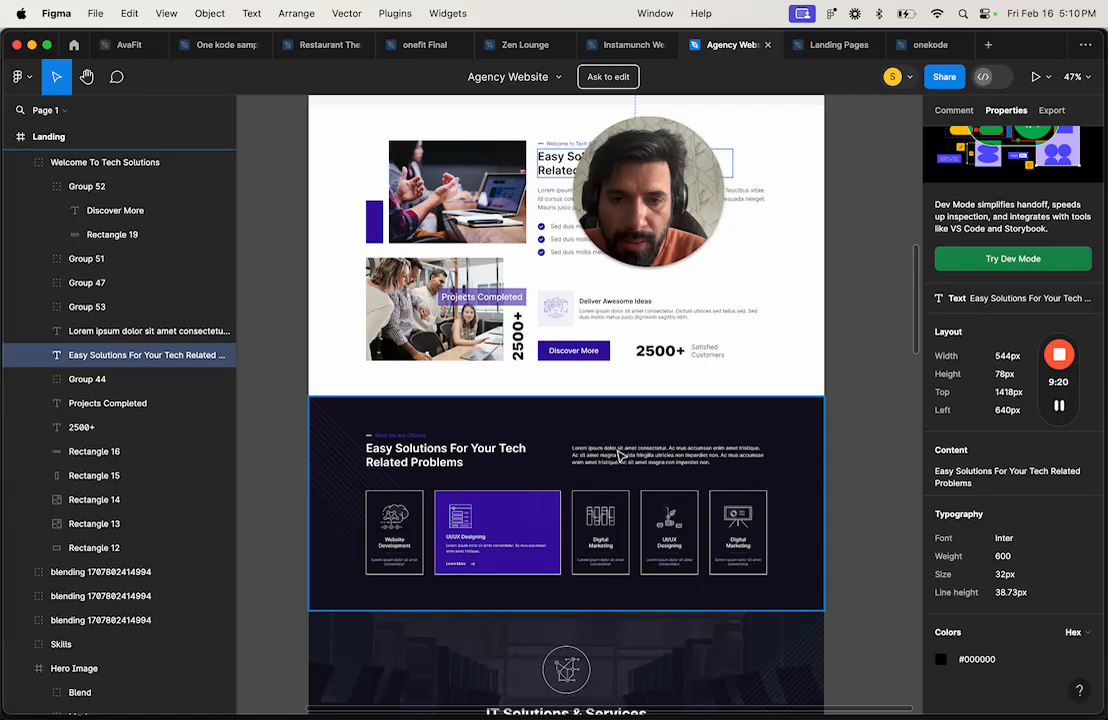
pyautogui.scroll(-5, 645, 462)
pyautogui.scroll(-5, 645, 462)
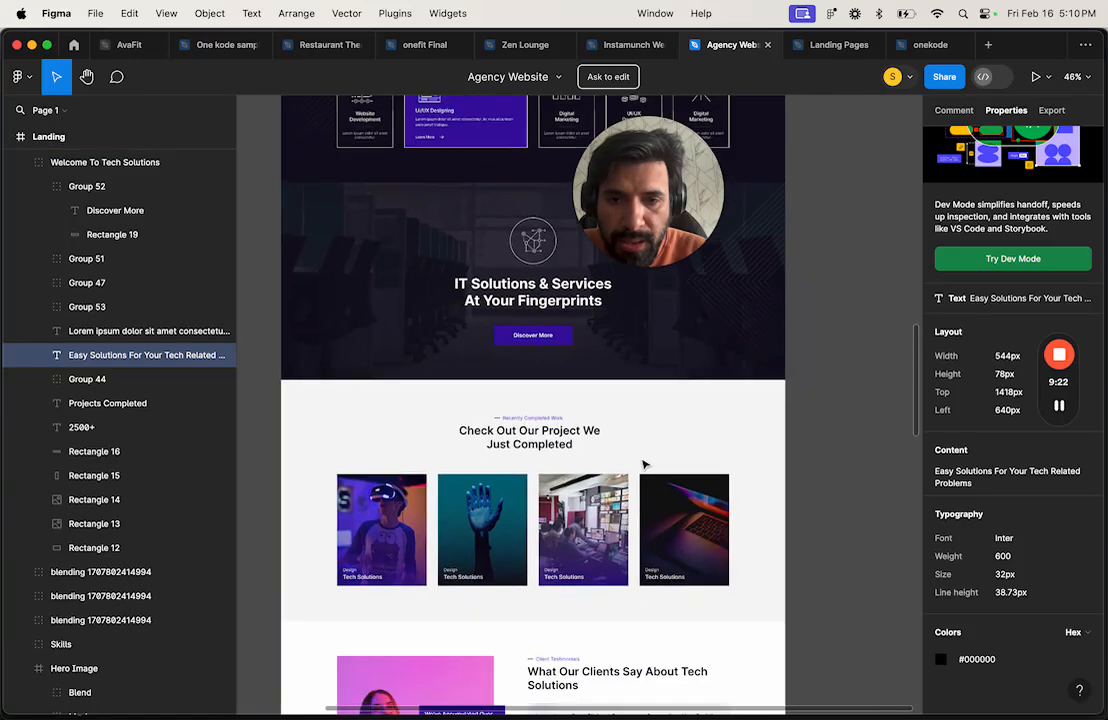
pyautogui.keyDown('ctrl'); pyautogui.scroll(-5, 645, 462); pyautogui.keyUp('ctrl')
pyautogui.scroll(-10, 645, 462)
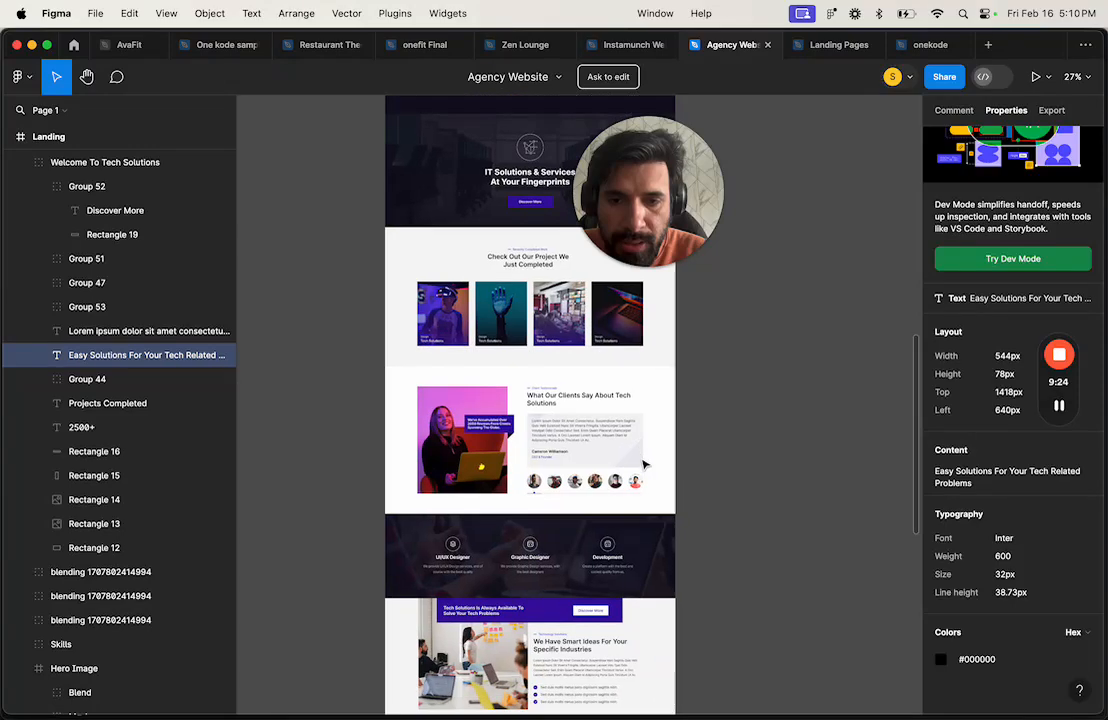
pyautogui.scroll(-2, 645, 463)
pyautogui.scroll(-12, 643, 502)
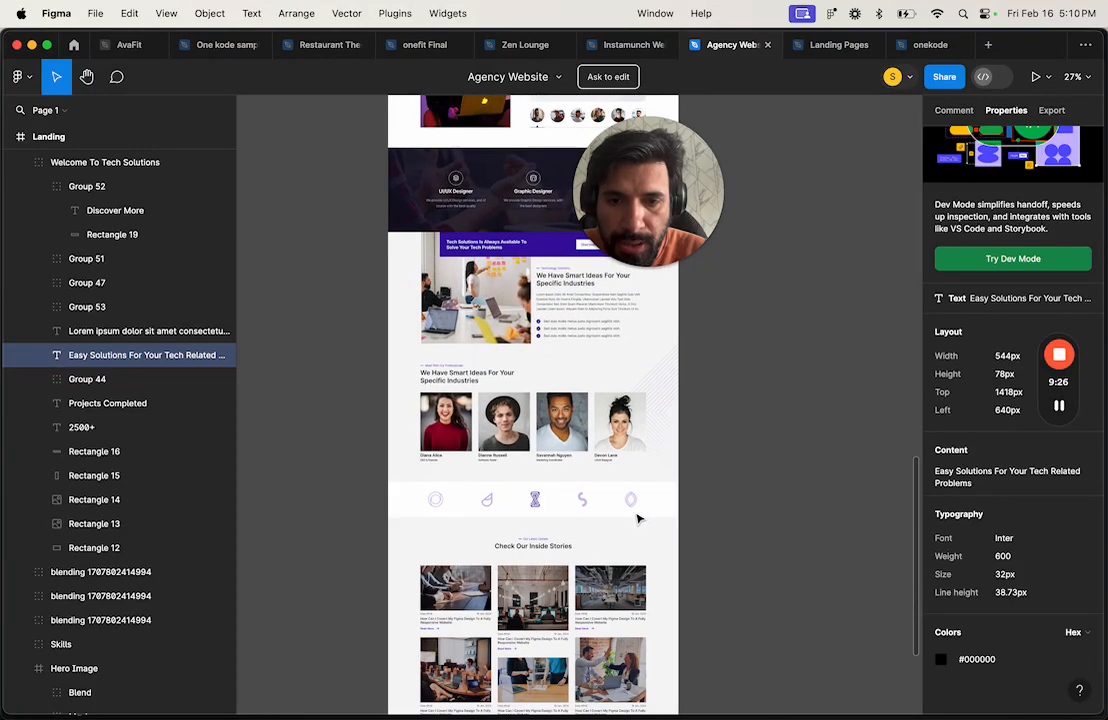
pyautogui.scroll(-1, 640, 519)
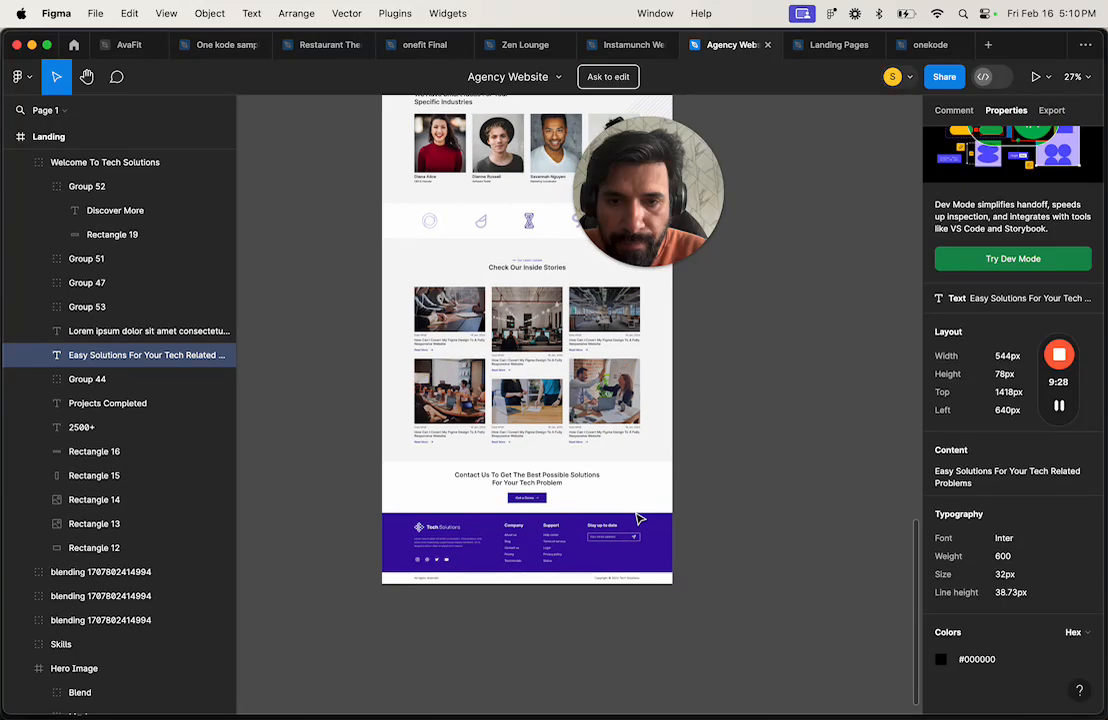
pyautogui.scroll(5, 571, 606)
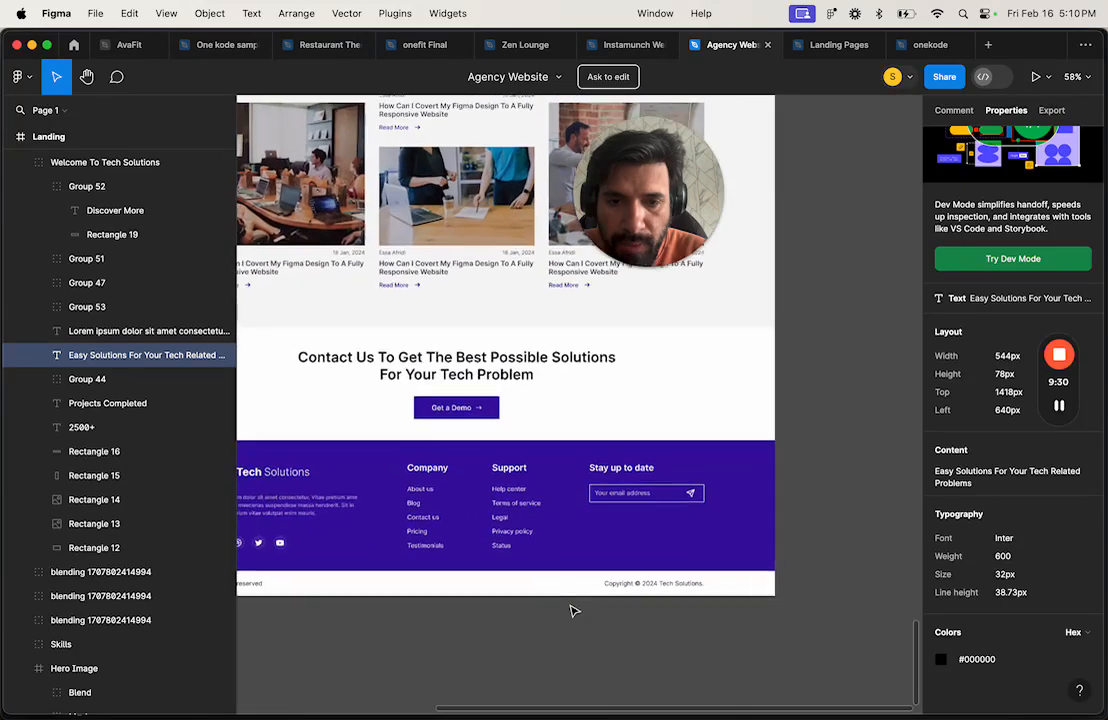
pyautogui.scroll(1, 628, 550)
pyautogui.hscroll(-2, 628, 550)
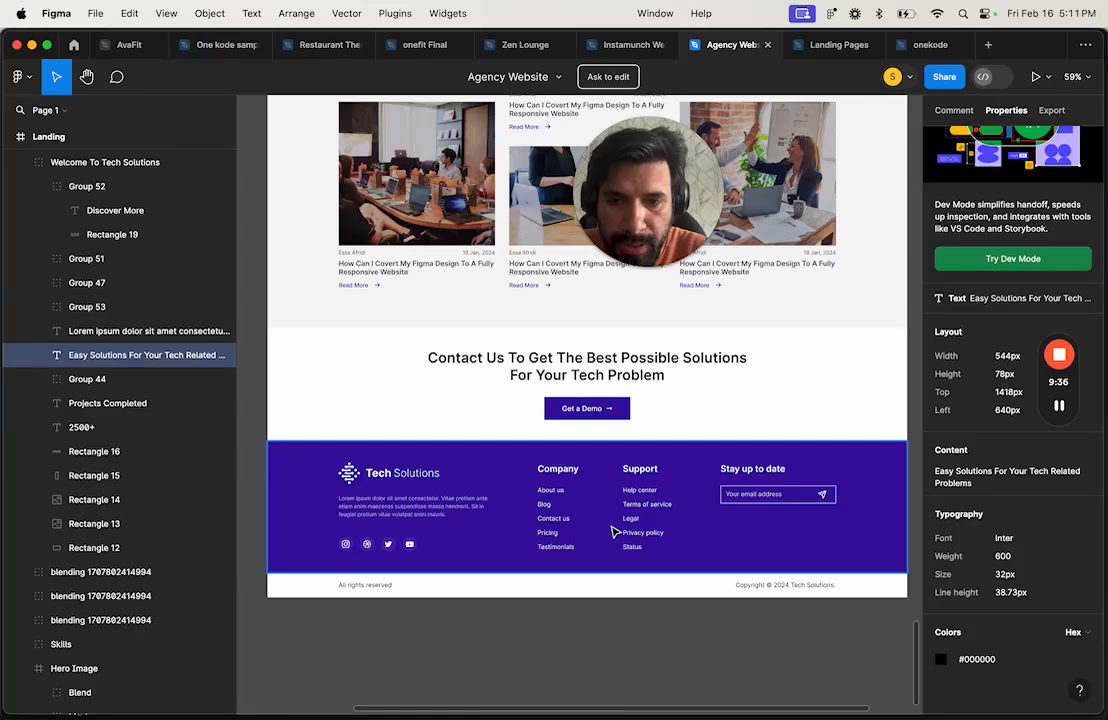
pyautogui.hotkey('ctrl', 'Right')
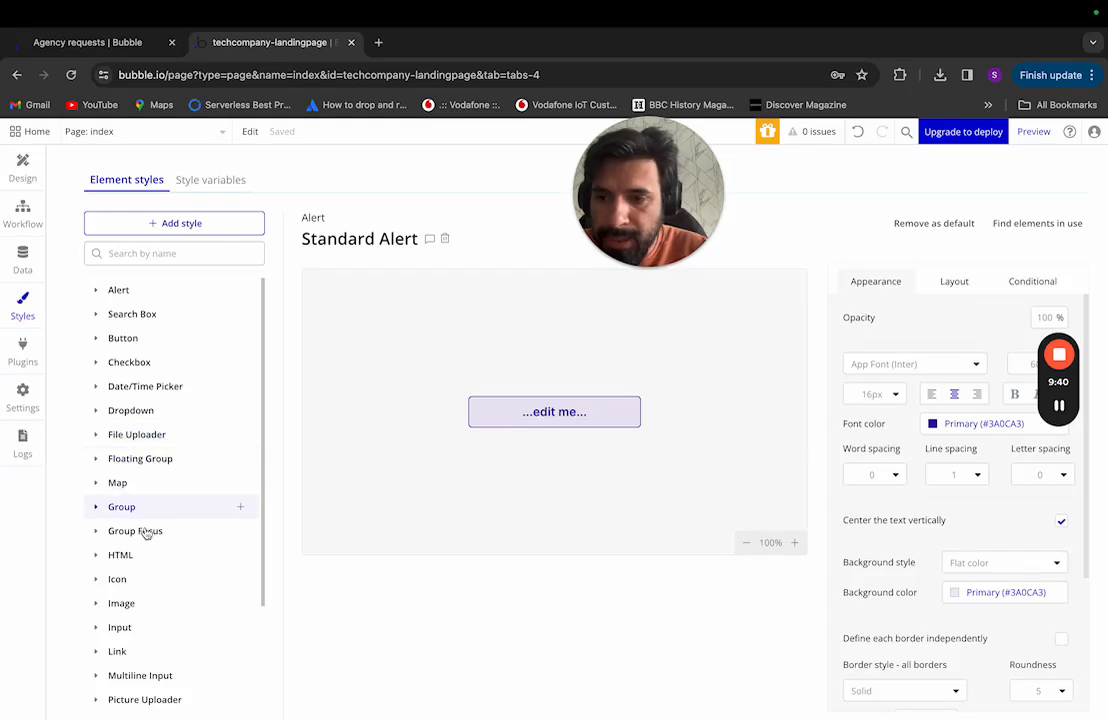
# Step: Expand Text in the Element styles list, open the Body style, and return to Figma
pyautogui.scroll(-1, 146, 535)
pyautogui.scroll(-1, 146, 540)
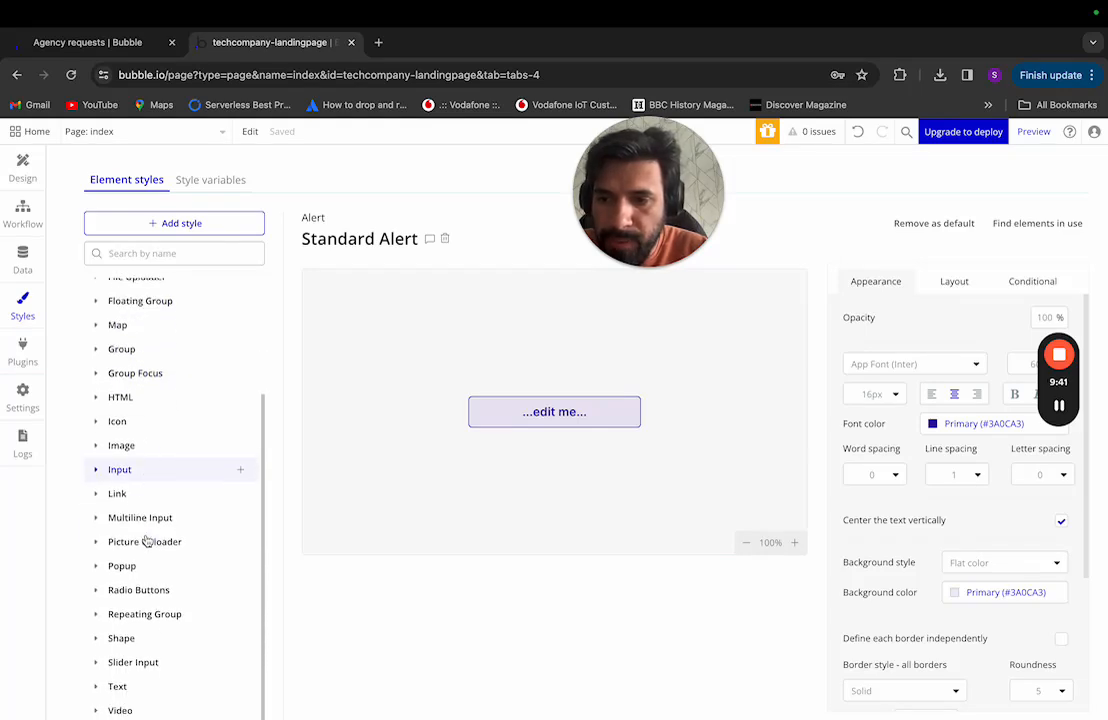
pyautogui.click(97, 686)
pyautogui.scroll(-2, 123, 665)
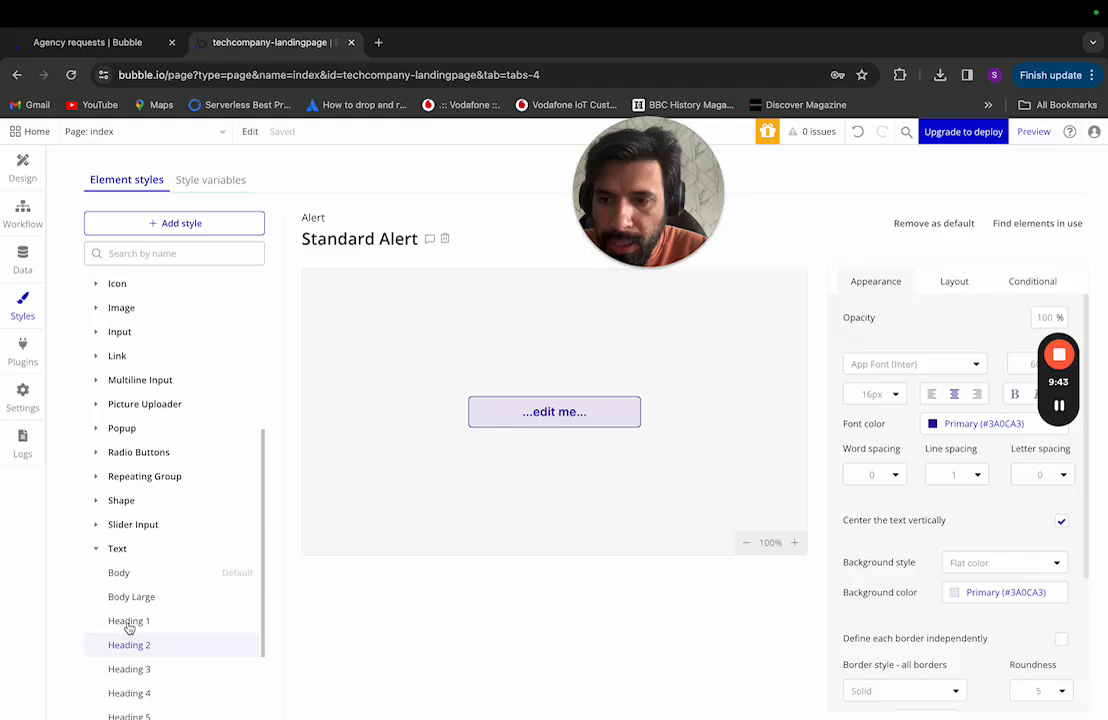
pyautogui.click(140, 575)
pyautogui.press('super+Tab')
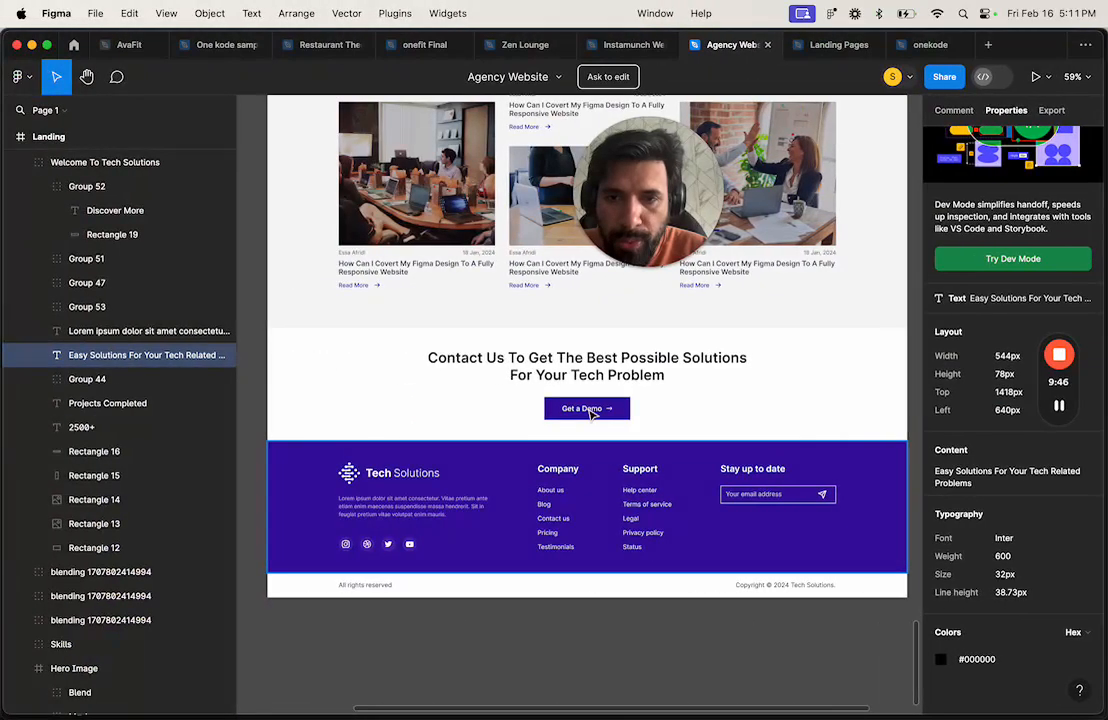
# Step: Inspect the Data frames of the Technology Solutions and Client Testimonials sections
pyautogui.scroll(5, 590, 415)
pyautogui.scroll(5, 590, 415)
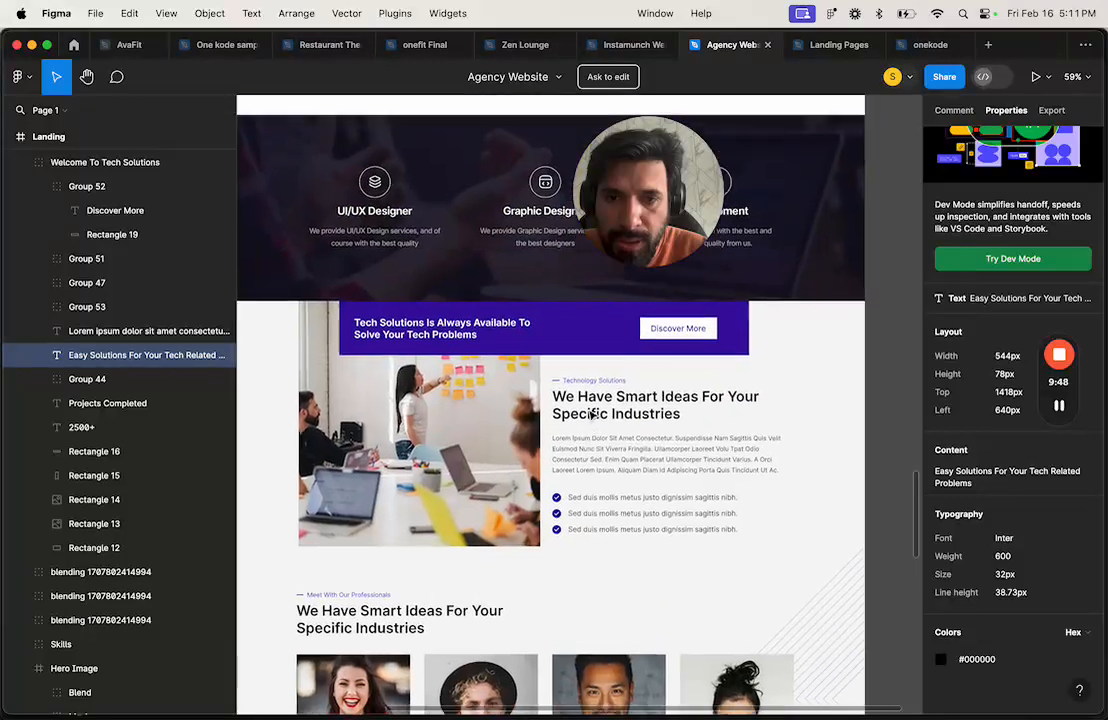
pyautogui.scroll(3, 591, 509)
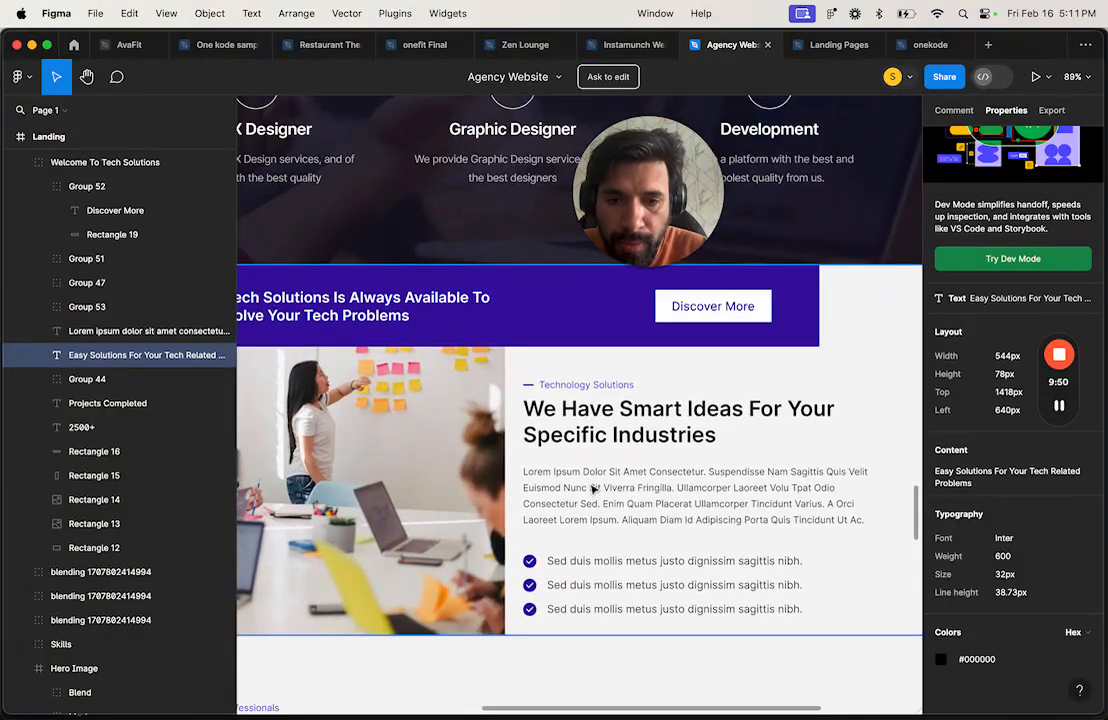
pyautogui.click(617, 496)
pyautogui.scroll(6, 617, 496)
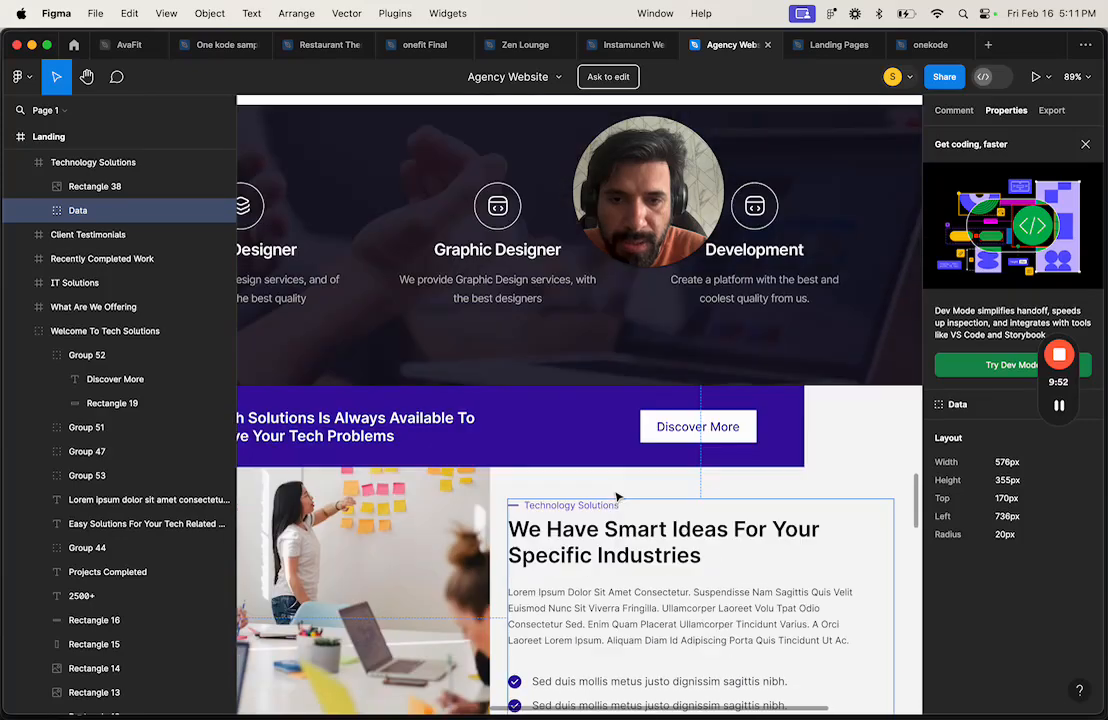
pyautogui.scroll(-10, 617, 496)
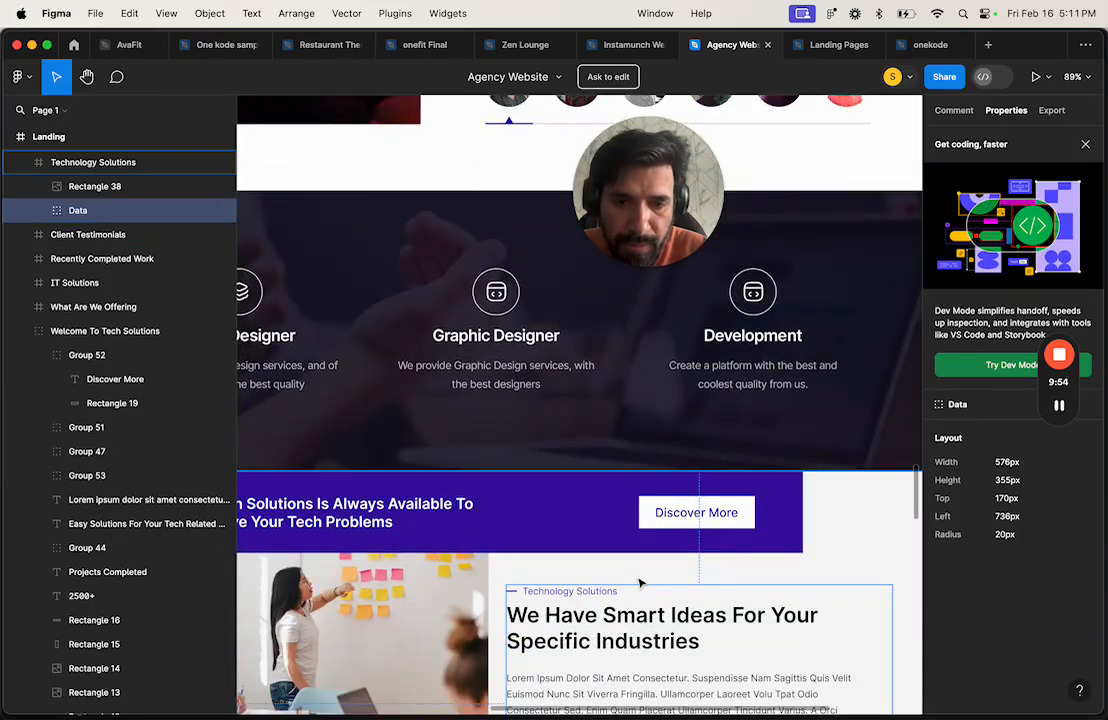
pyautogui.scroll(10, 653, 523)
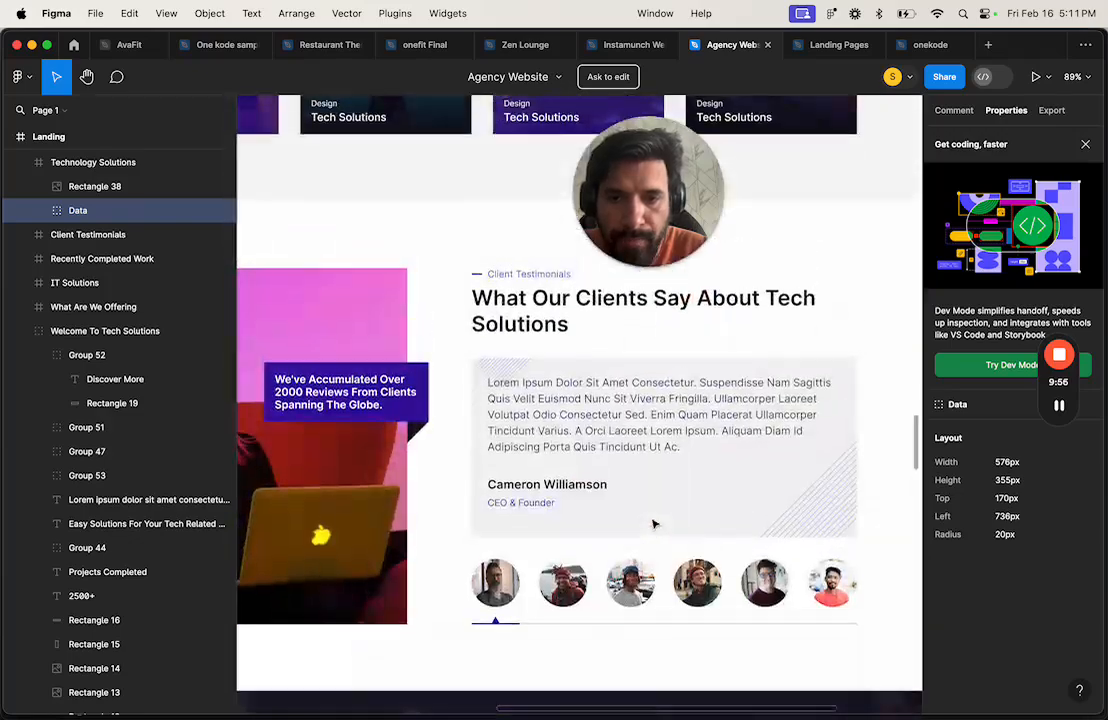
pyautogui.click(559, 540)
pyautogui.scroll(15, 594, 545)
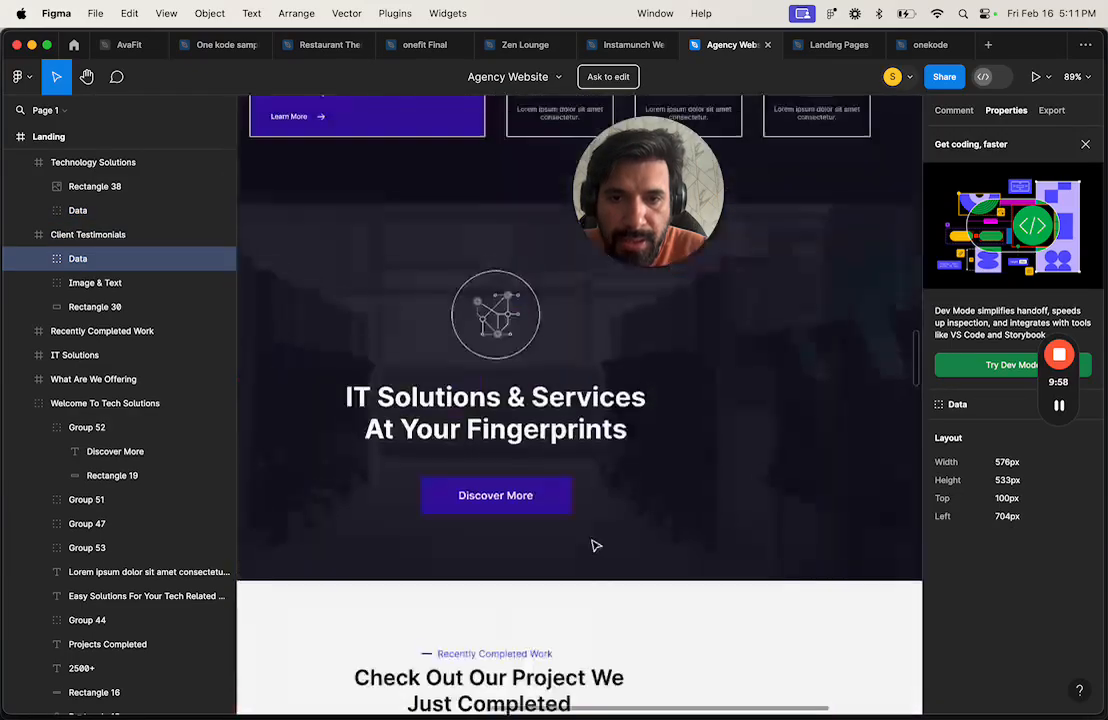
pyautogui.scroll(10, 594, 545)
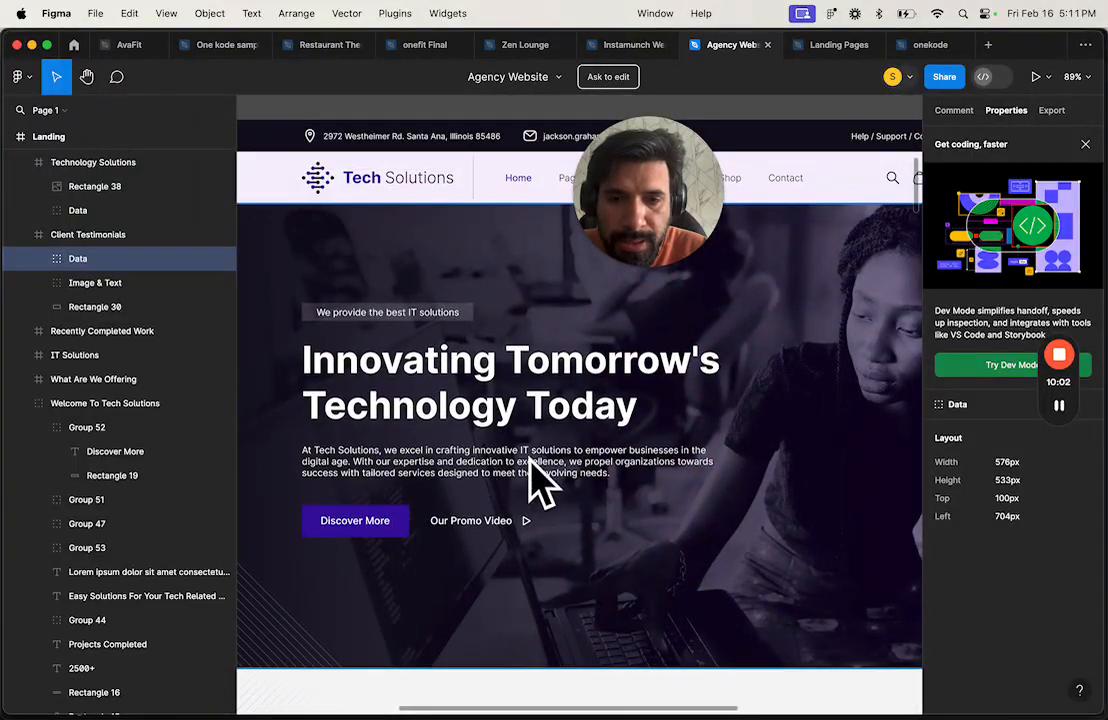
pyautogui.scroll(-5, 533, 468)
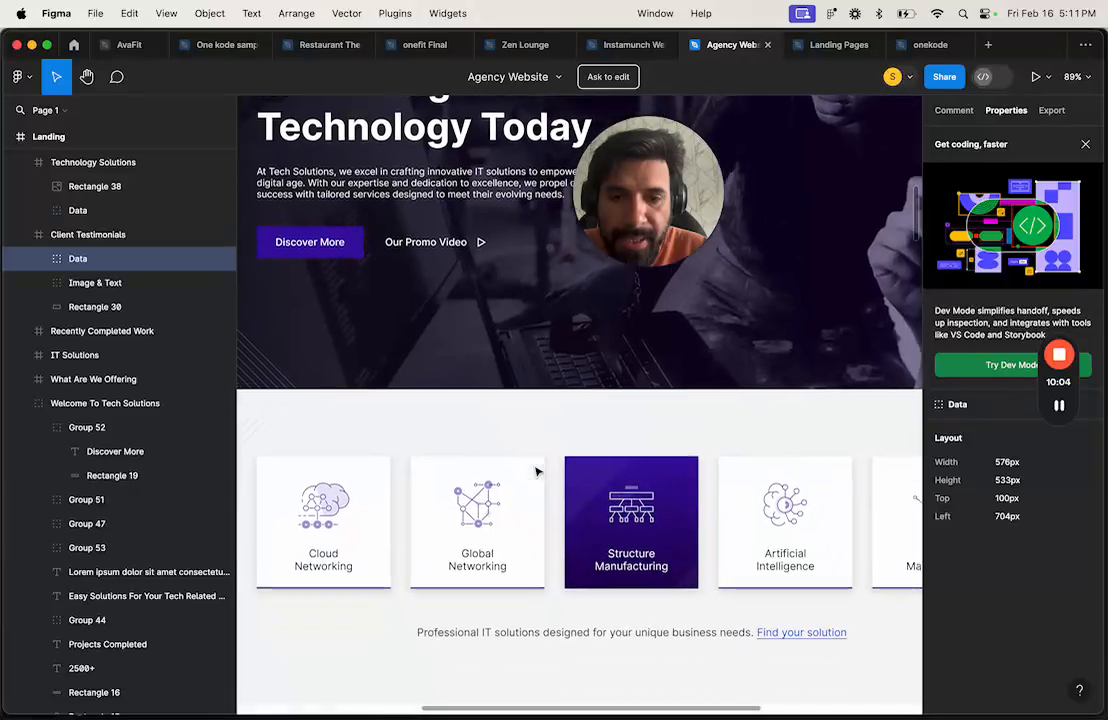
pyautogui.scroll(3, 536, 472)
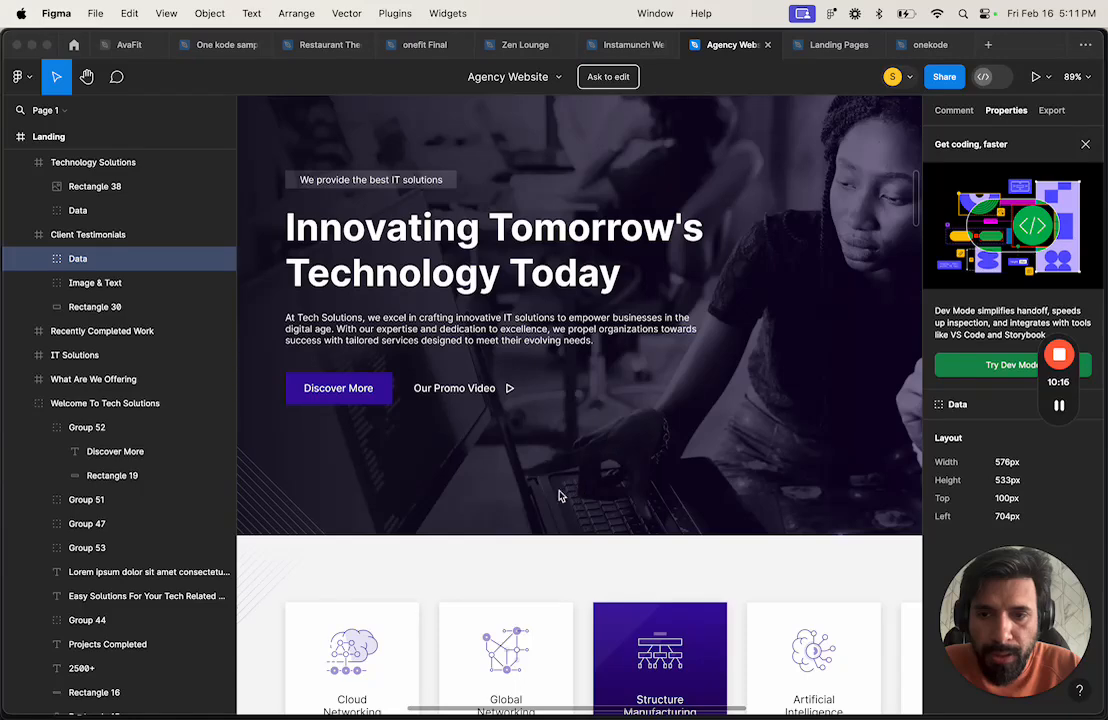
# Step: Select the Lorem ipsum paragraph and note Inter 400, 16px, 24px line height
pyautogui.scroll(-3, 508, 471)
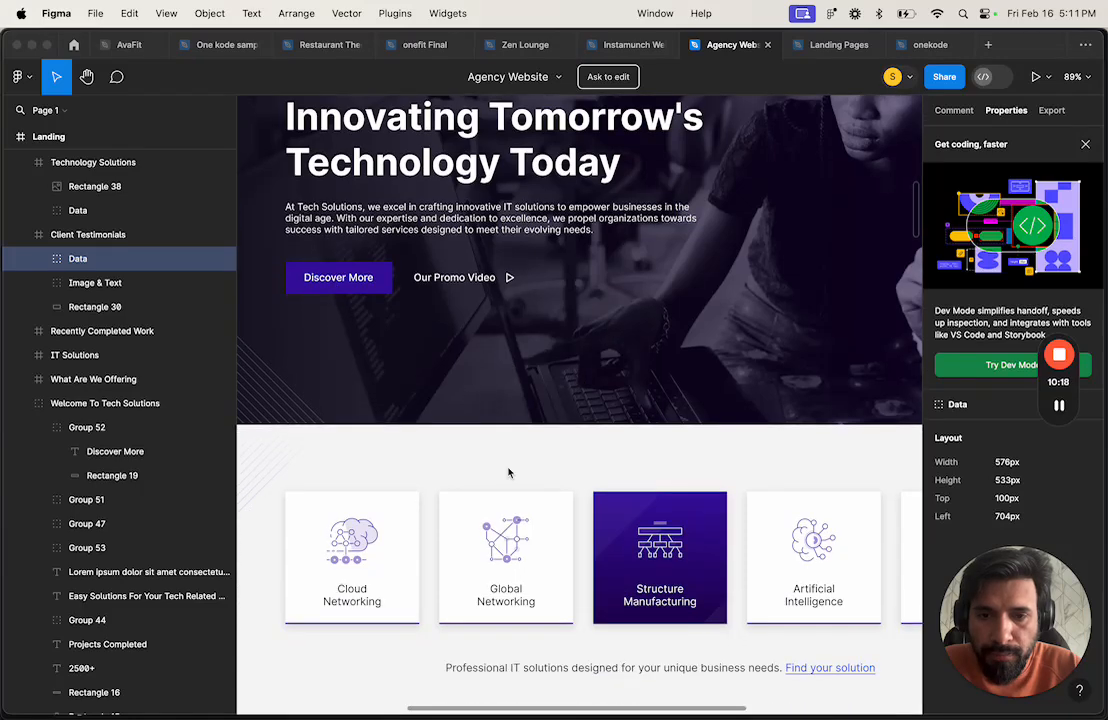
pyautogui.scroll(-1, 539, 532)
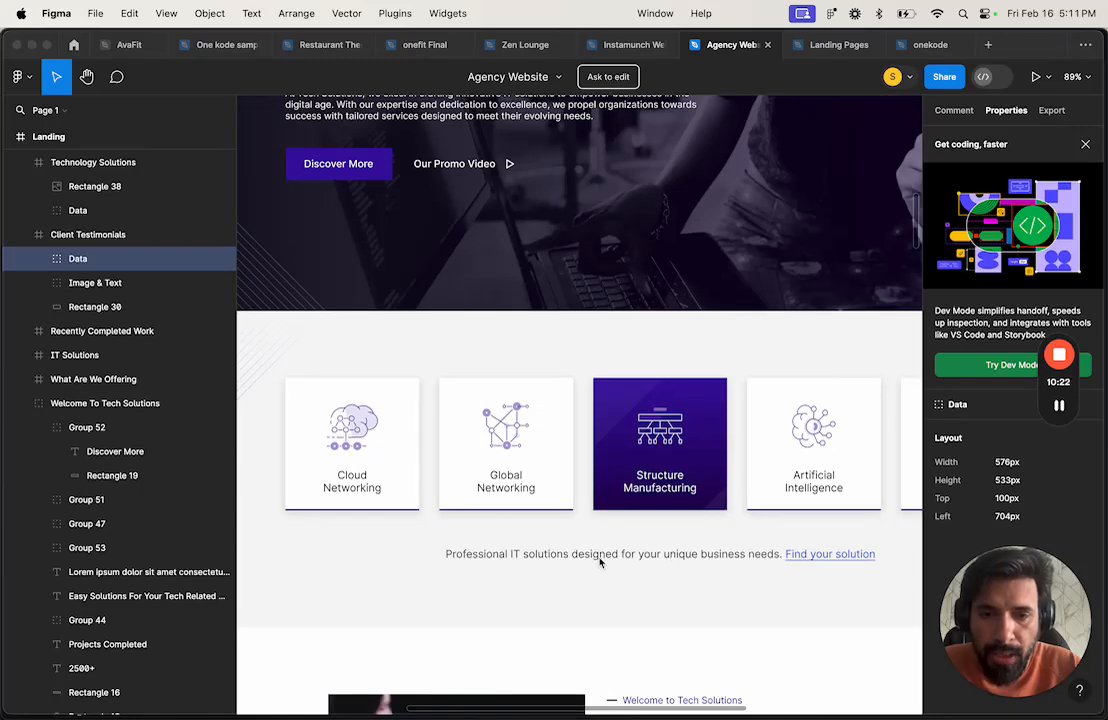
pyautogui.scroll(-1, 619, 568)
pyautogui.scroll(-2, 619, 568)
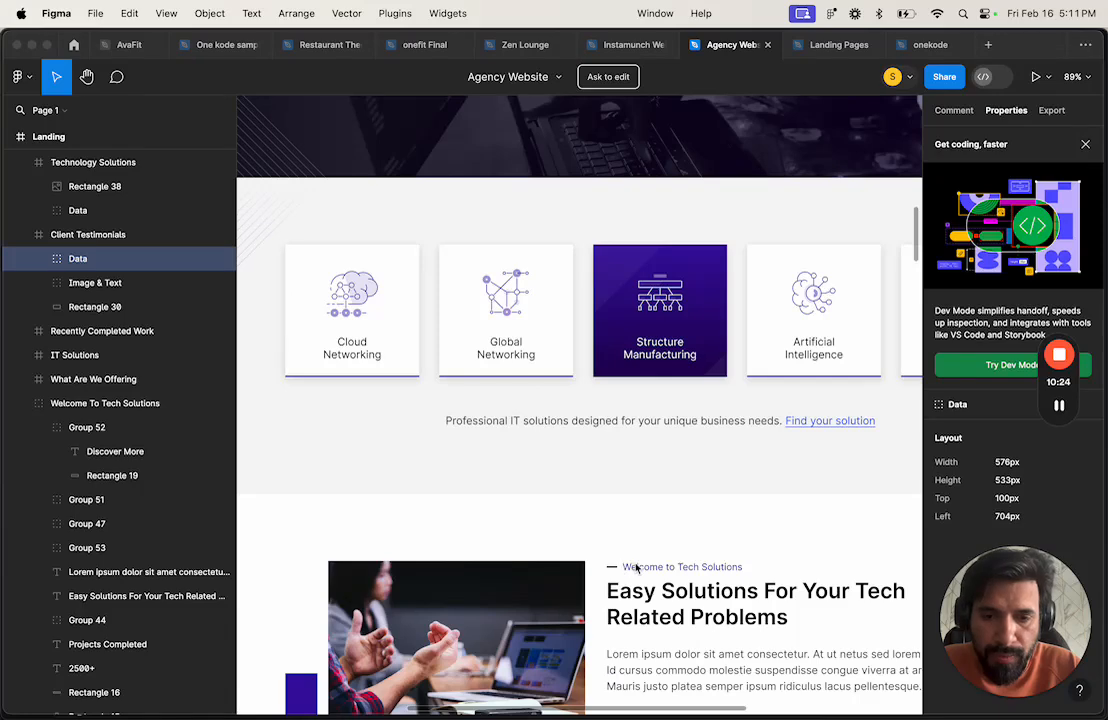
pyautogui.scroll(-3, 636, 566)
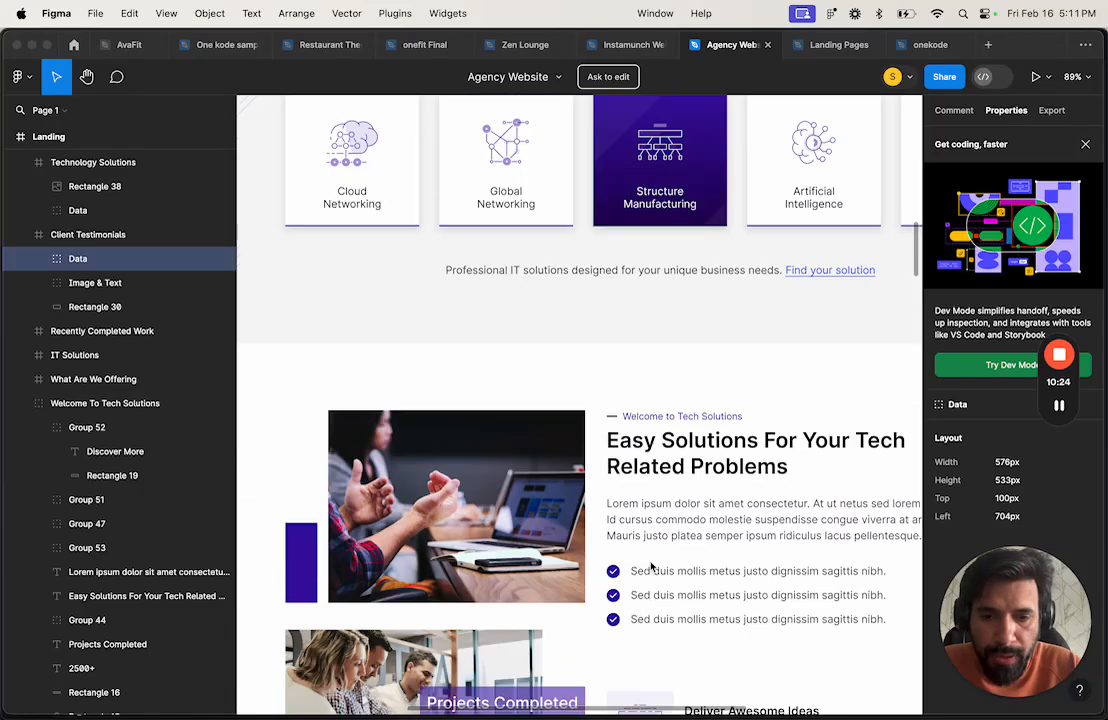
pyautogui.click(686, 523)
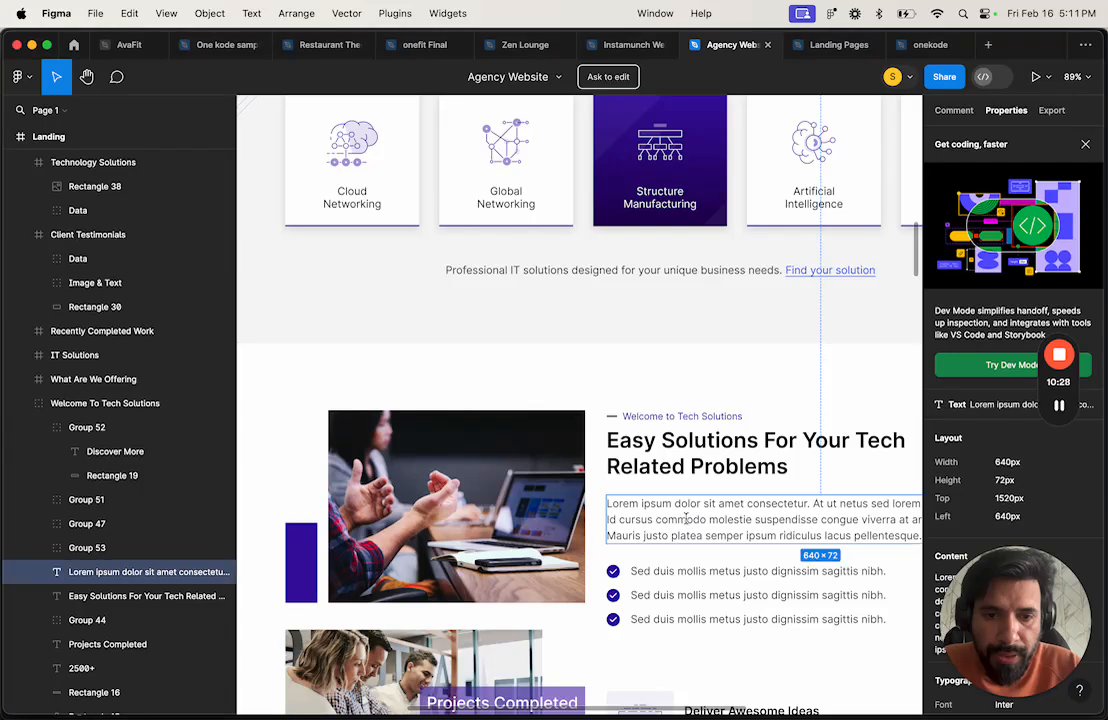
pyautogui.moveTo(1003, 564); pyautogui.dragTo(493, 519)
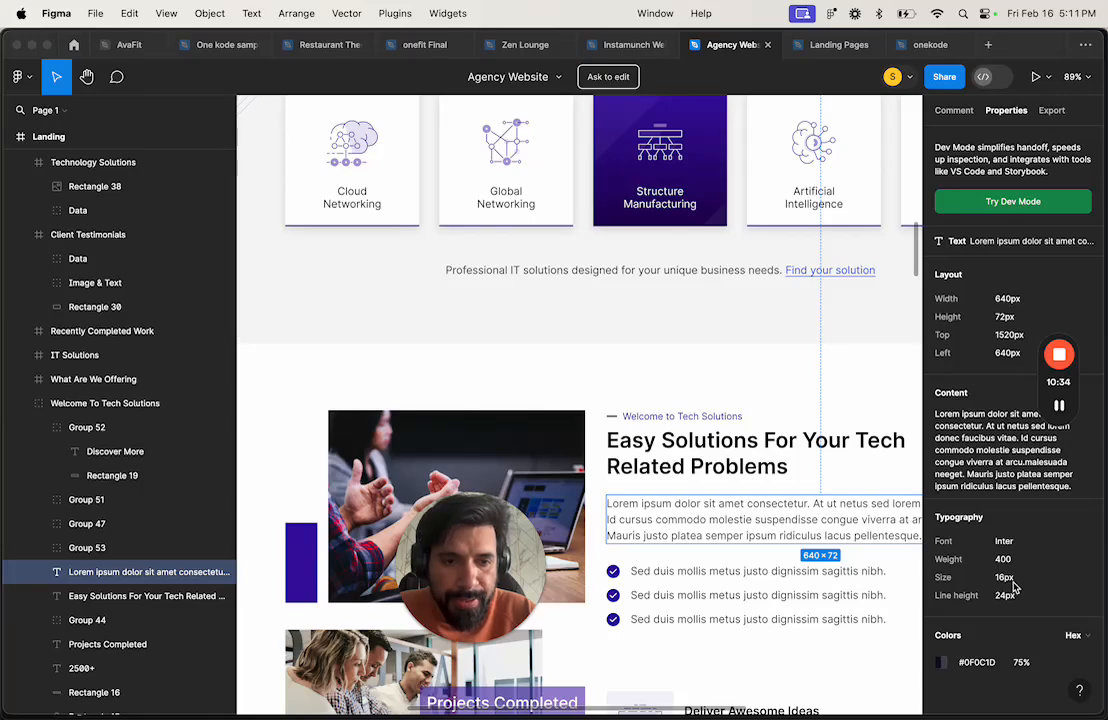
pyautogui.hotkey('ctrl', 'Right')
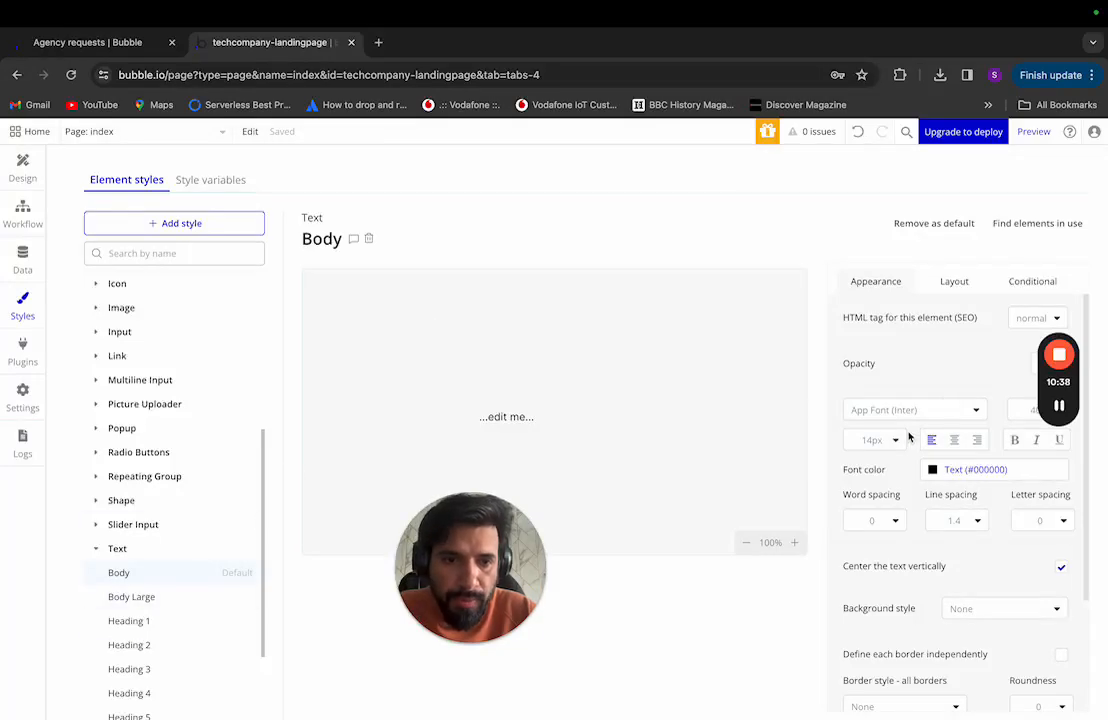
# Step: Set the Body text style's font size to 16px
pyautogui.hotkey('ctrl', 'Left')
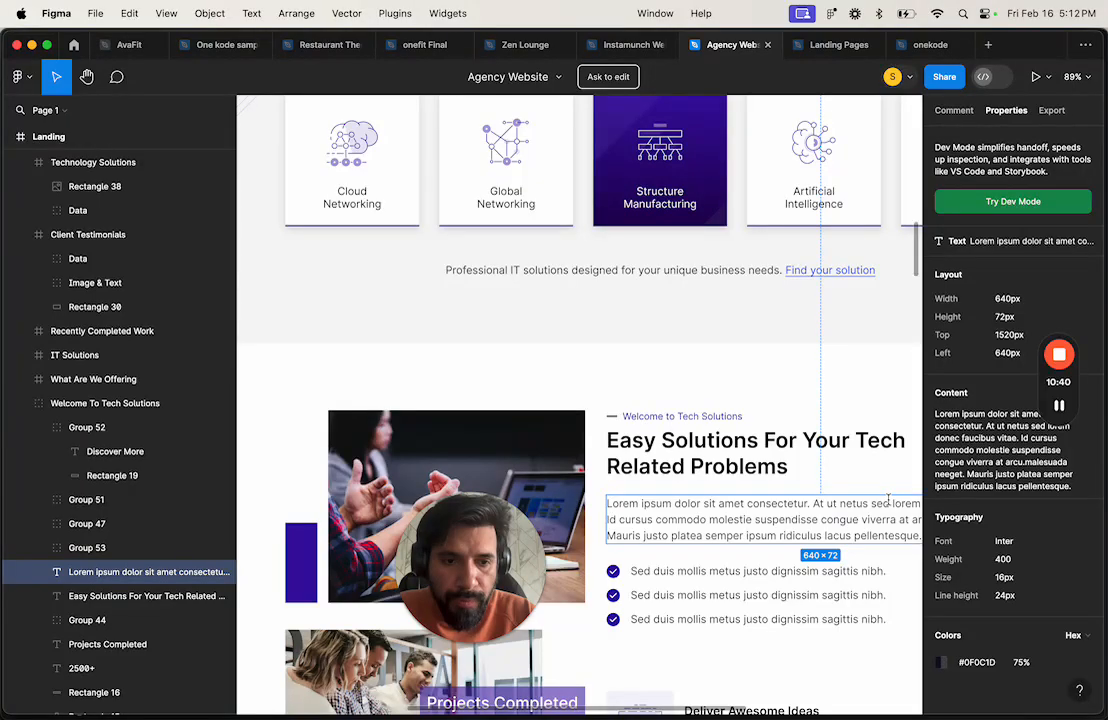
pyautogui.hotkey('ctrl', 'Right')
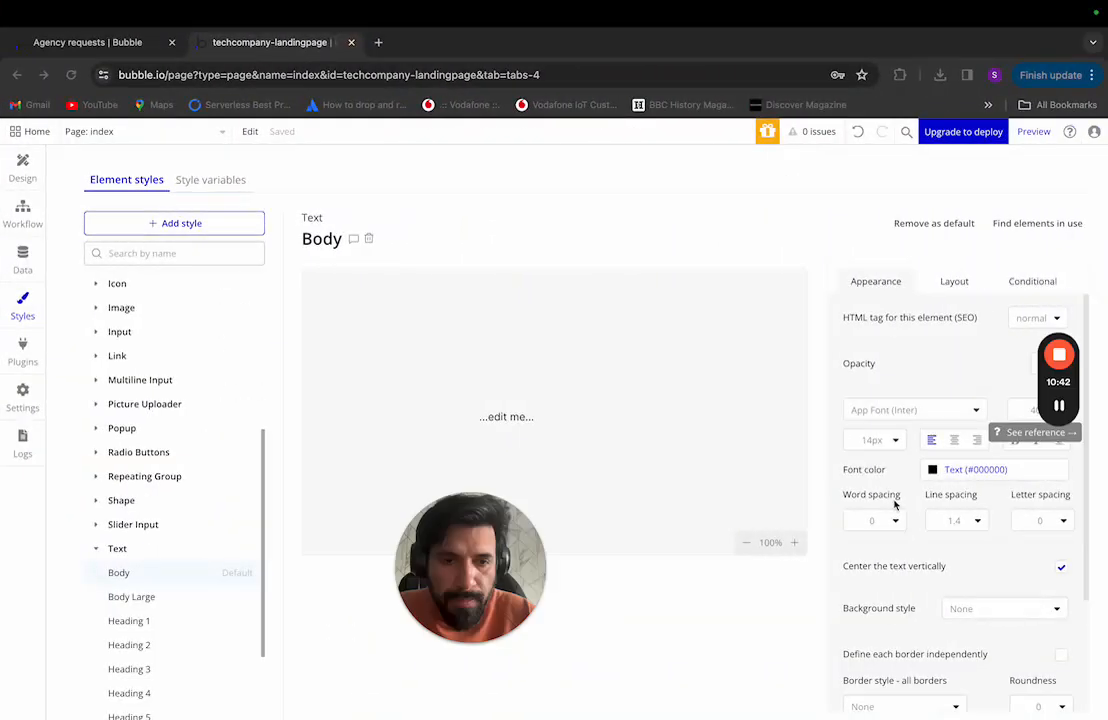
pyautogui.click(886, 440)
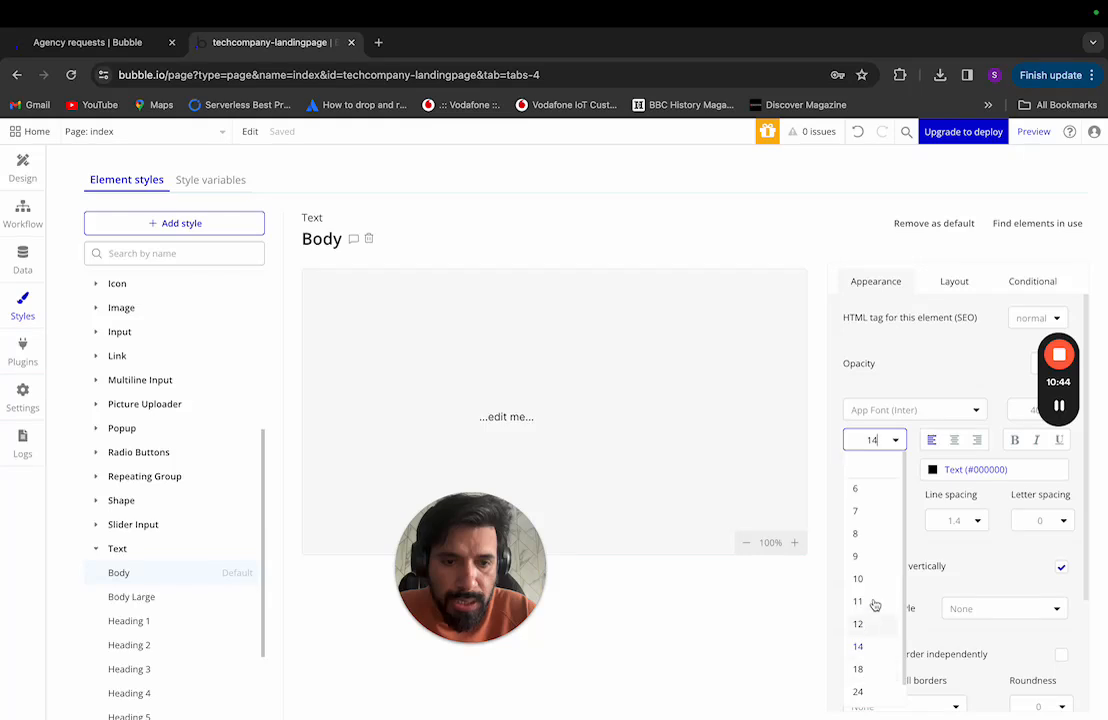
pyautogui.press('Return')
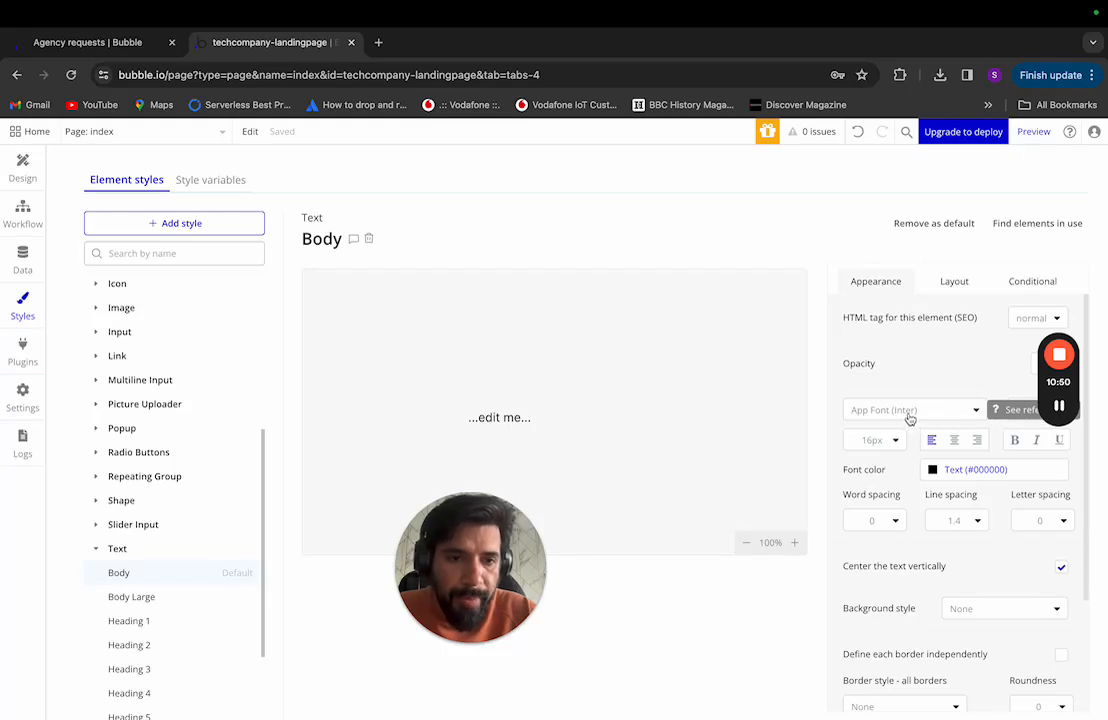
# Step: Compare Body's font colour with Figma's Easy Solutions heading and paragraph, leaving it unchanged
pyautogui.click(937, 474)
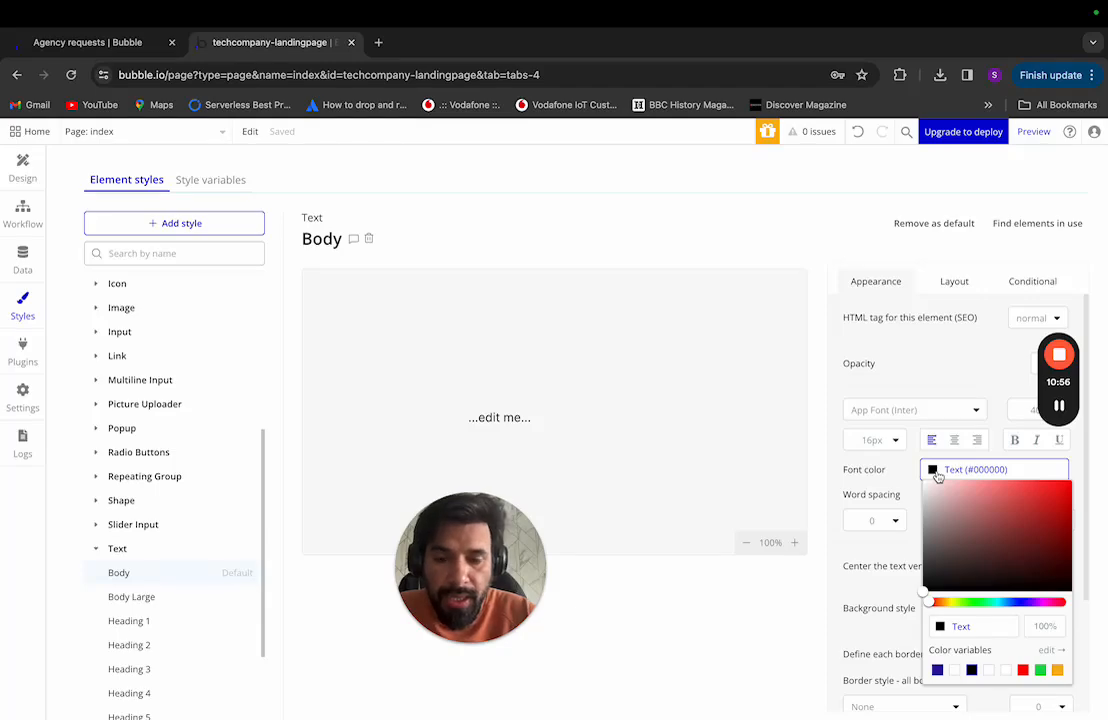
pyautogui.hotkey('ctrl', 'Left')
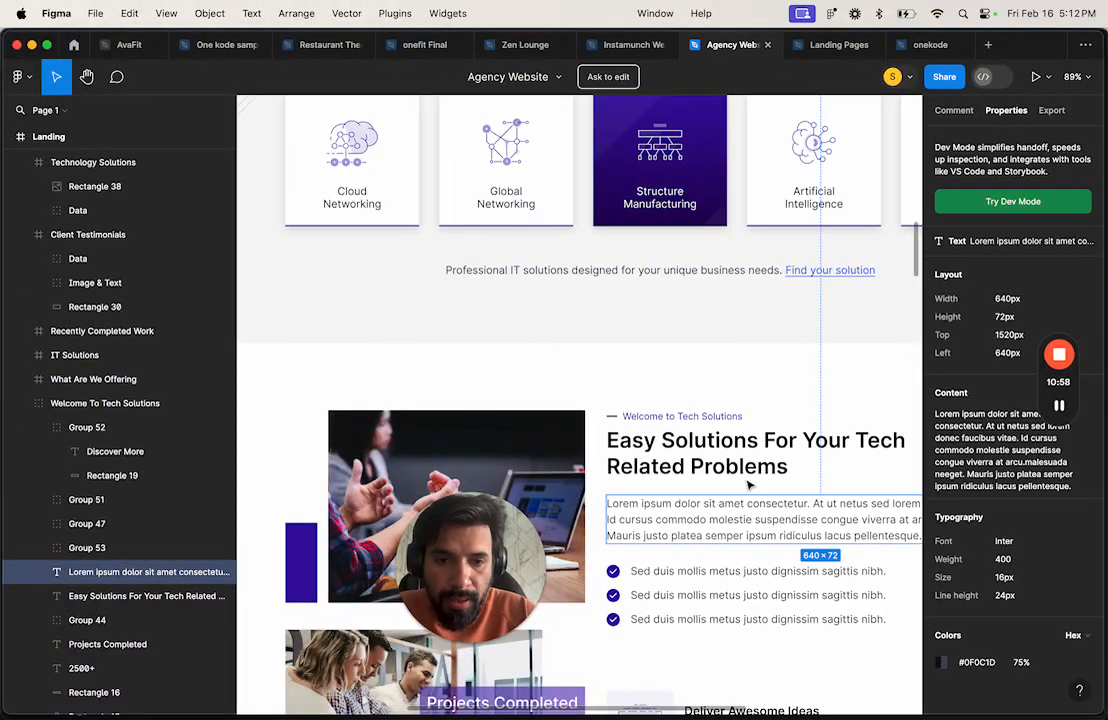
pyautogui.click(742, 477)
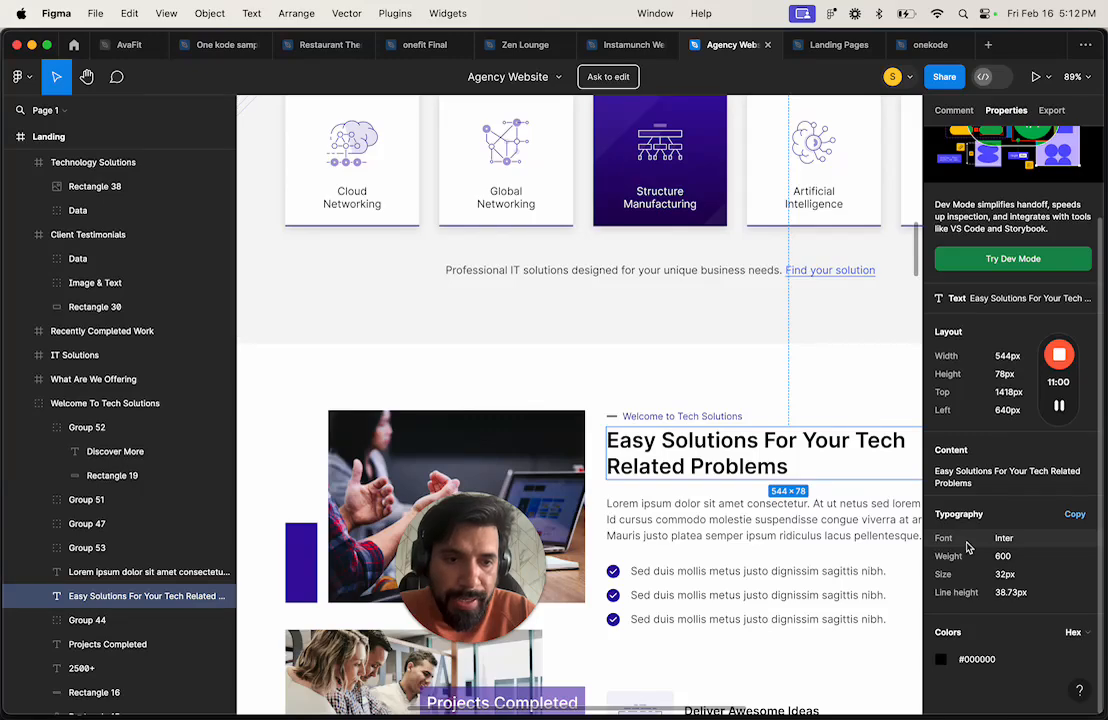
pyautogui.hotkey('ctrl', 'Right')
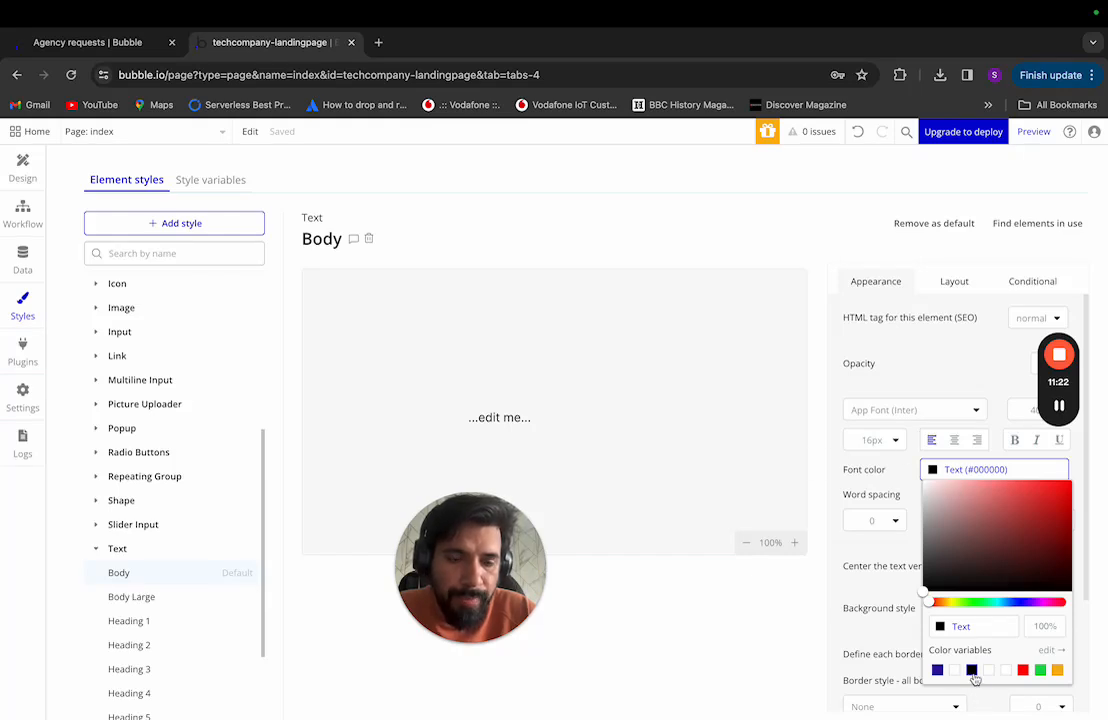
pyautogui.click(899, 478)
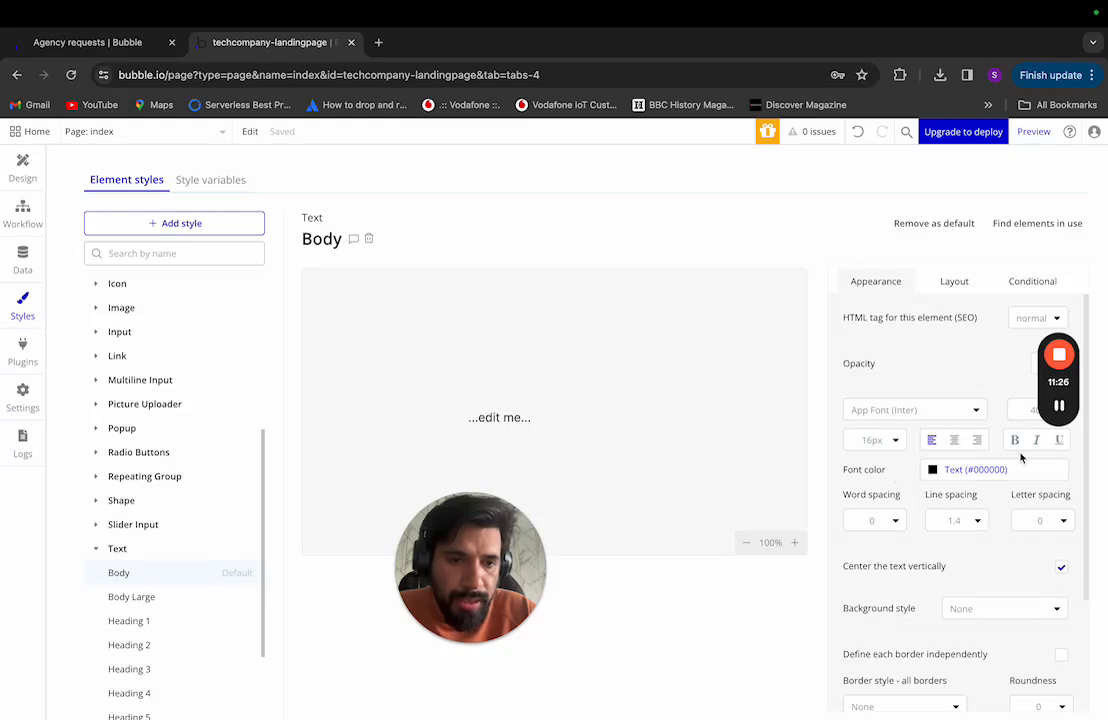
pyautogui.hotkey('ctrl', 'Left')
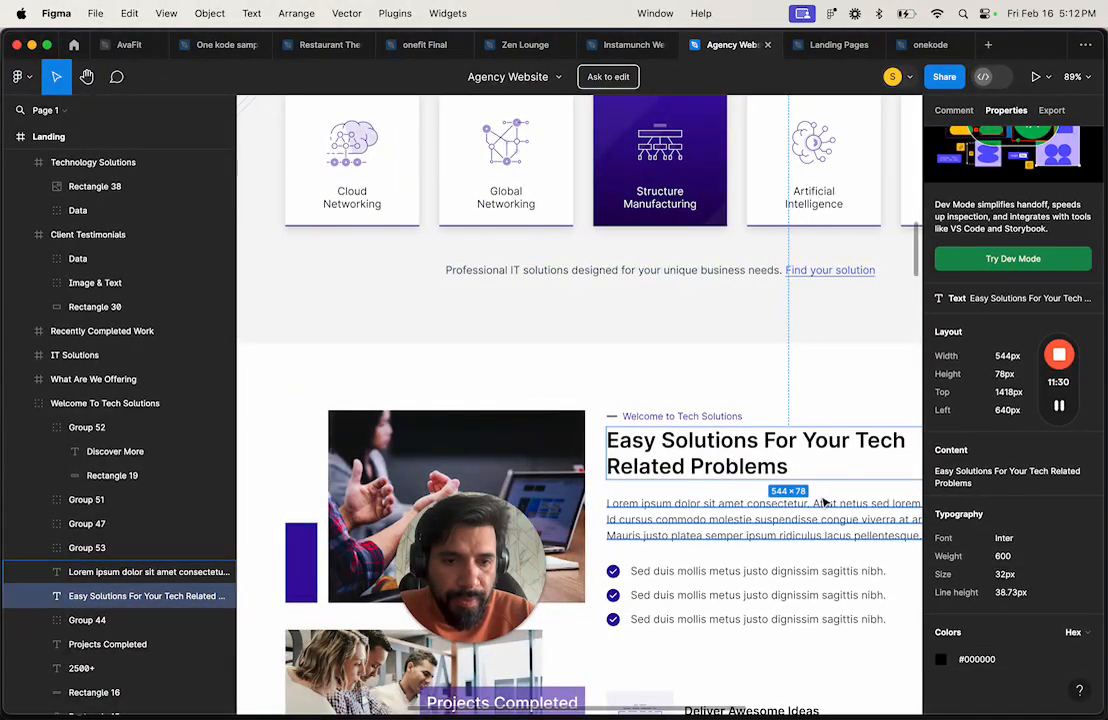
pyautogui.click(760, 520)
pyautogui.hotkey('ctrl', 'Right')
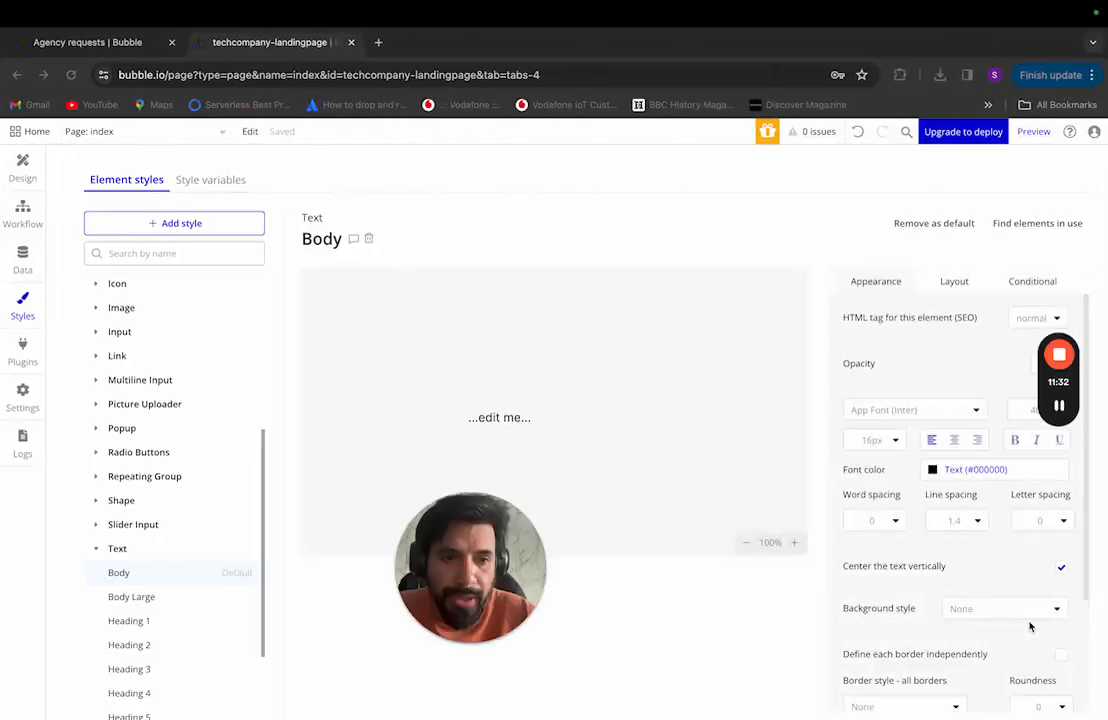
# Step: Check Body's padding and conditional settings, then open the Body Large style
pyautogui.moveTo(1058, 385); pyautogui.dragTo(46, 559)
pyautogui.moveTo(41, 494); pyautogui.dragTo(31, 612)
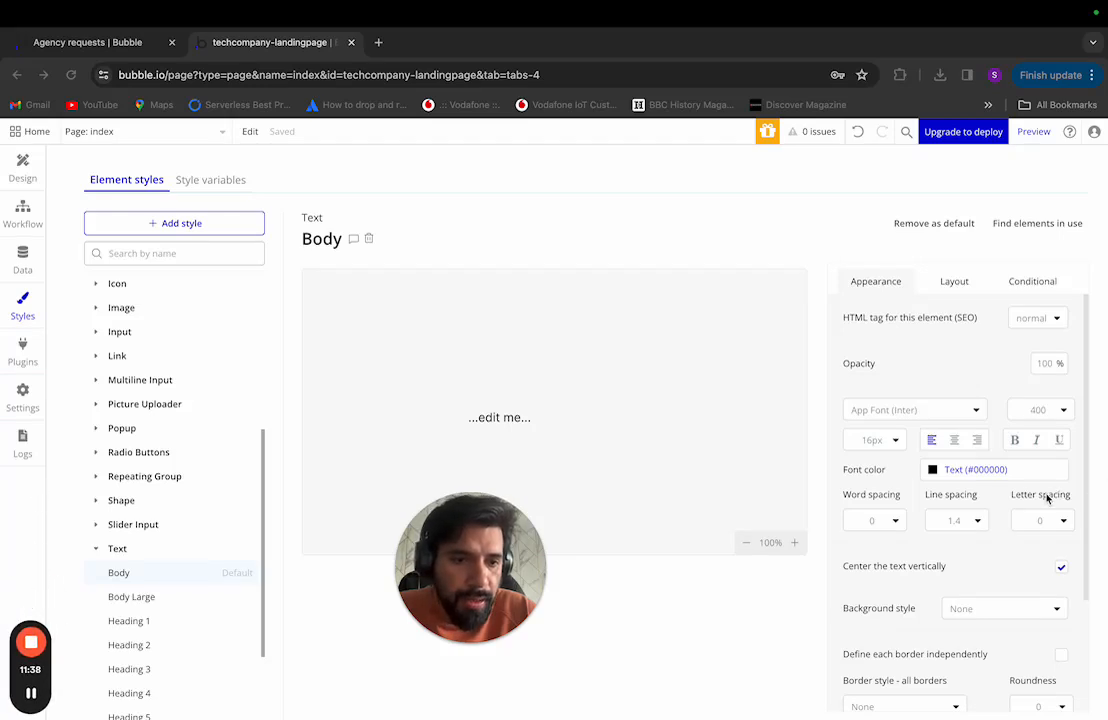
pyautogui.scroll(-3, 1047, 498)
pyautogui.scroll(3, 993, 553)
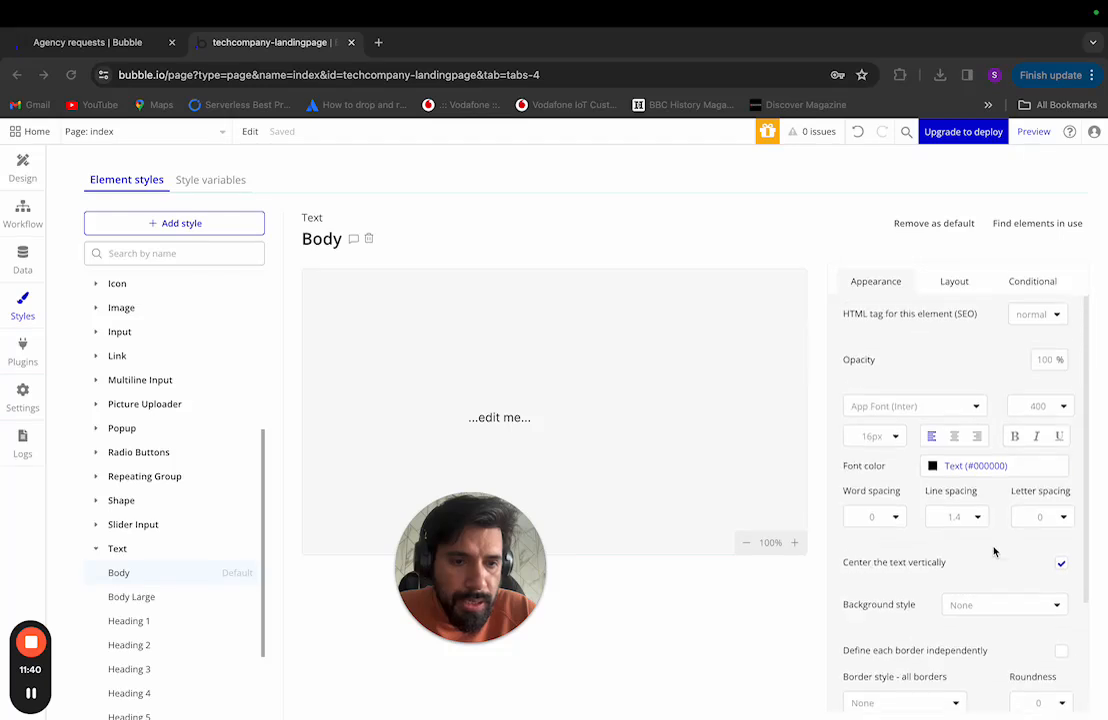
pyautogui.click(955, 285)
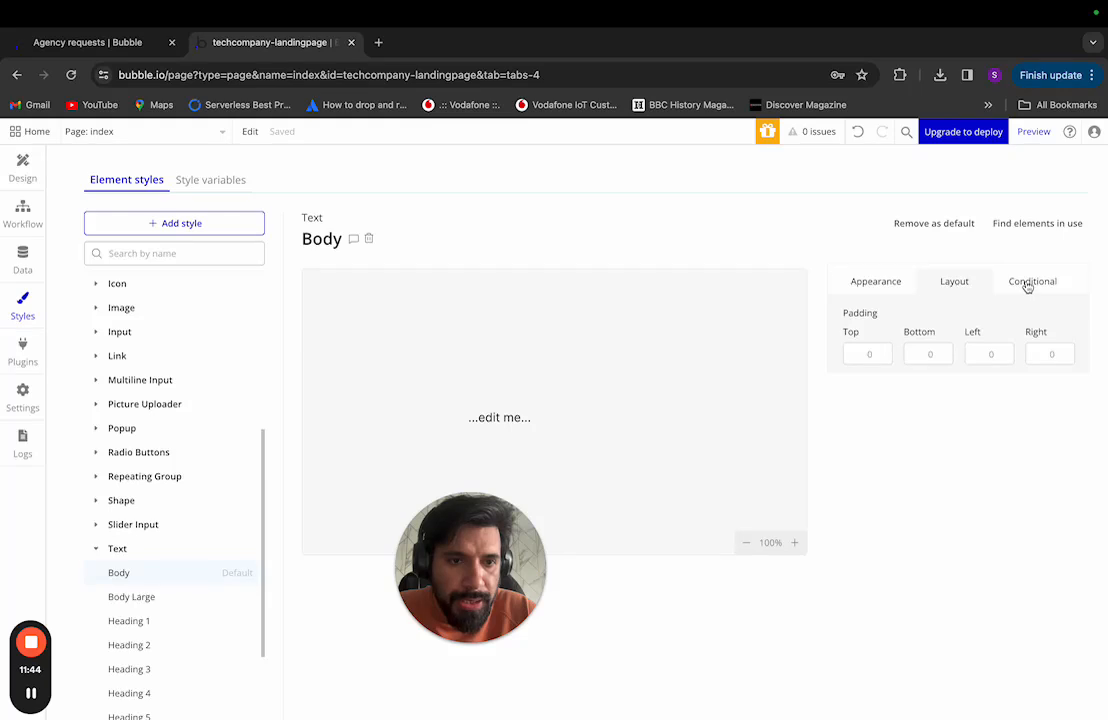
pyautogui.click(1027, 284)
pyautogui.click(885, 281)
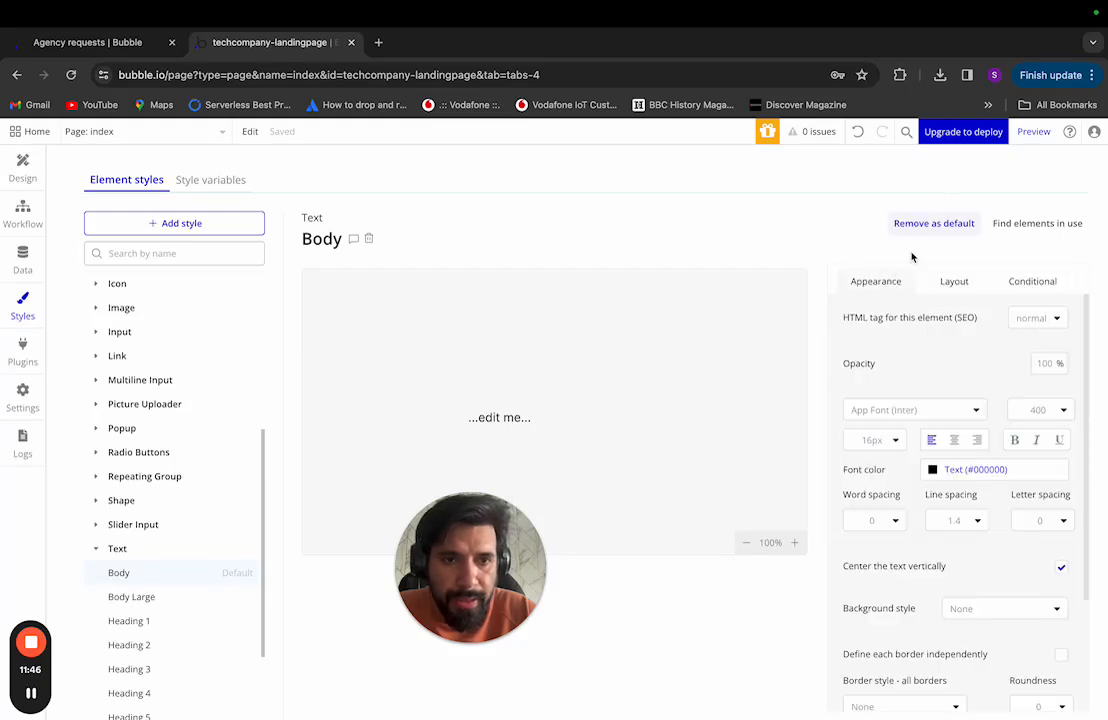
pyautogui.click(195, 607)
# Step: Drill into the Cloud Networking card's text layer in Figma
pyautogui.hotkey('ctrl', 'Left')
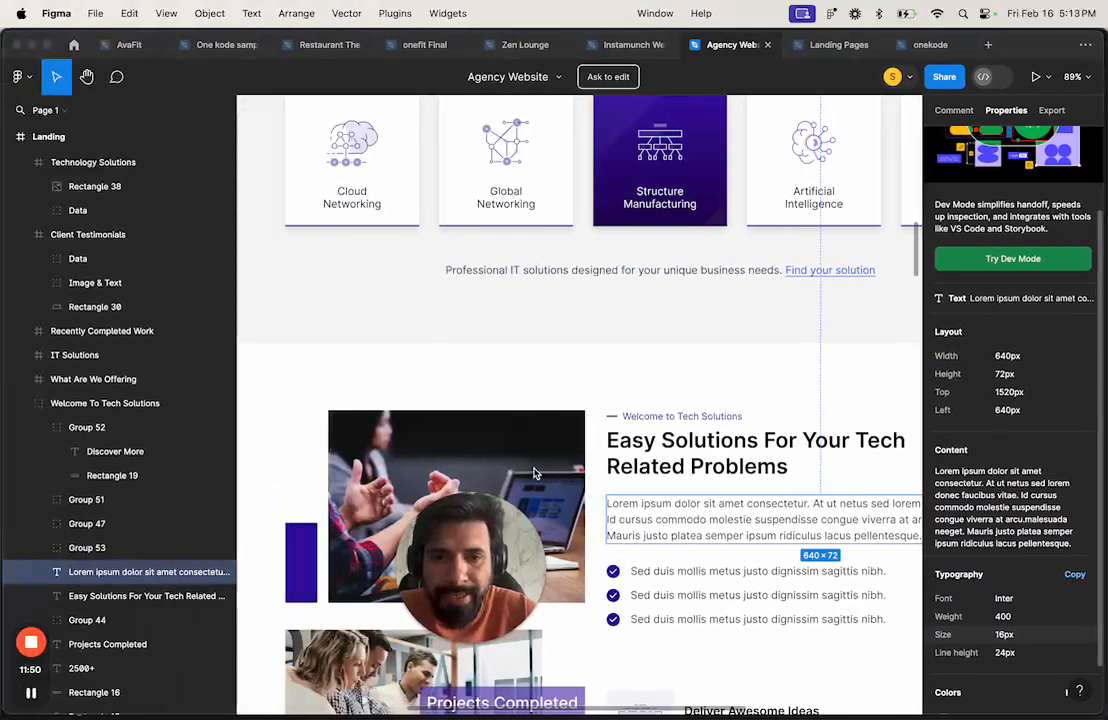
pyautogui.scroll(-5, 657, 474)
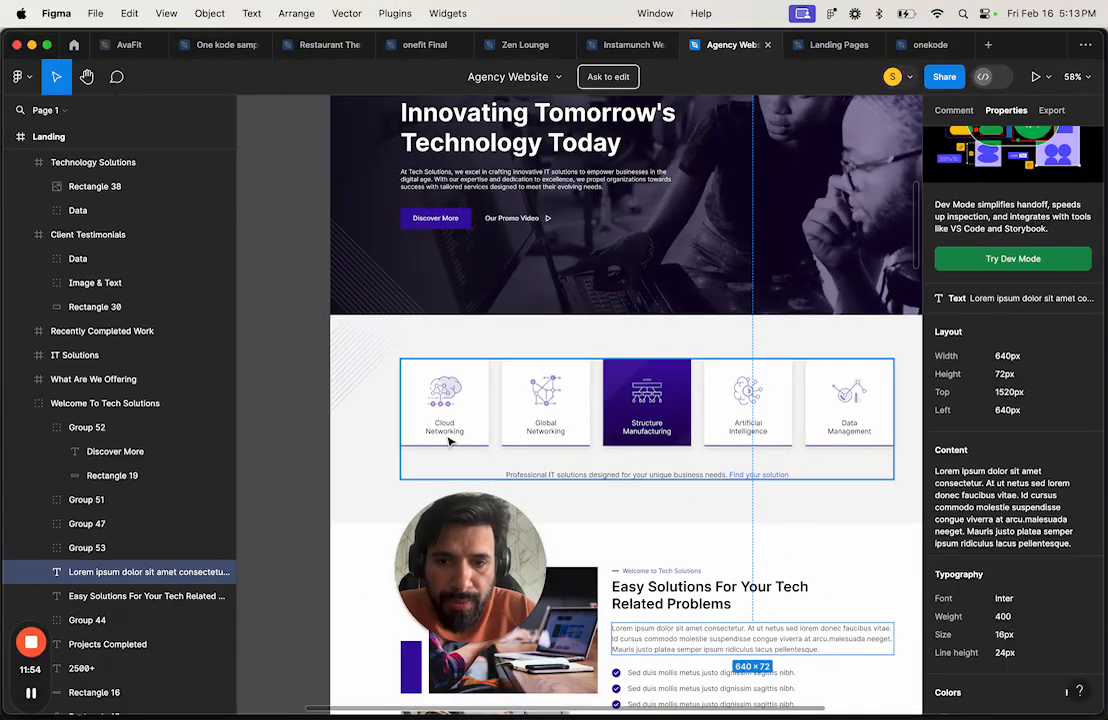
pyautogui.click(447, 433)
pyautogui.doubleClick(447, 433)
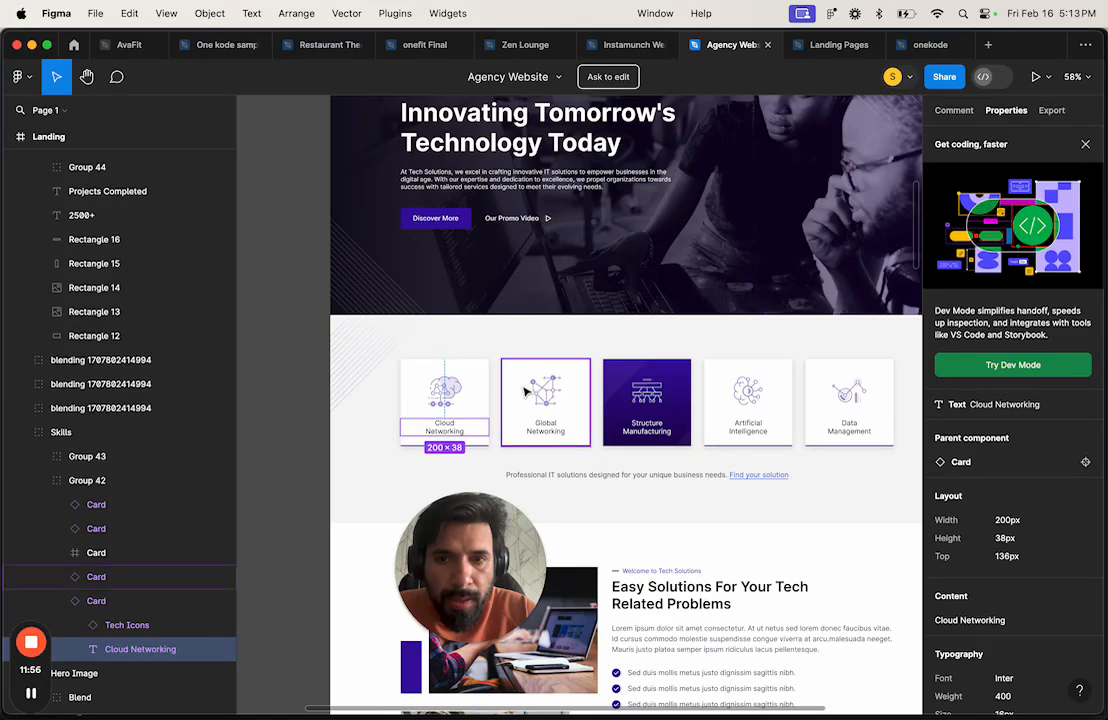
pyautogui.scroll(3, 527, 392)
pyautogui.scroll(-10, 527, 392)
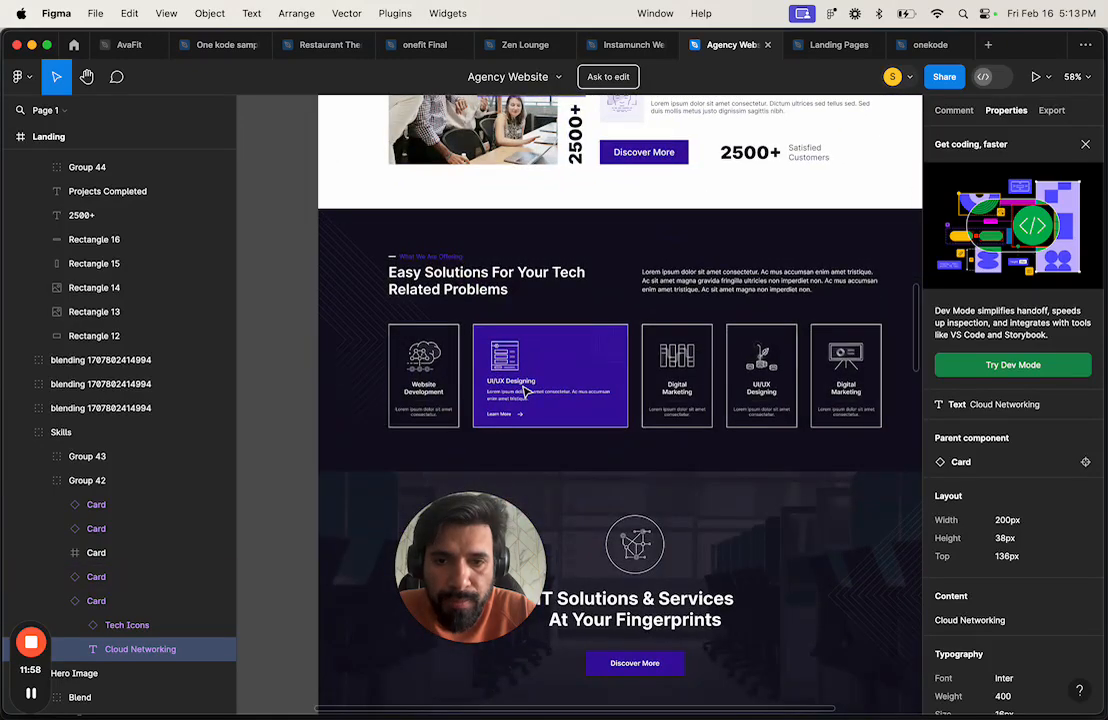
pyautogui.scroll(-8, 527, 392)
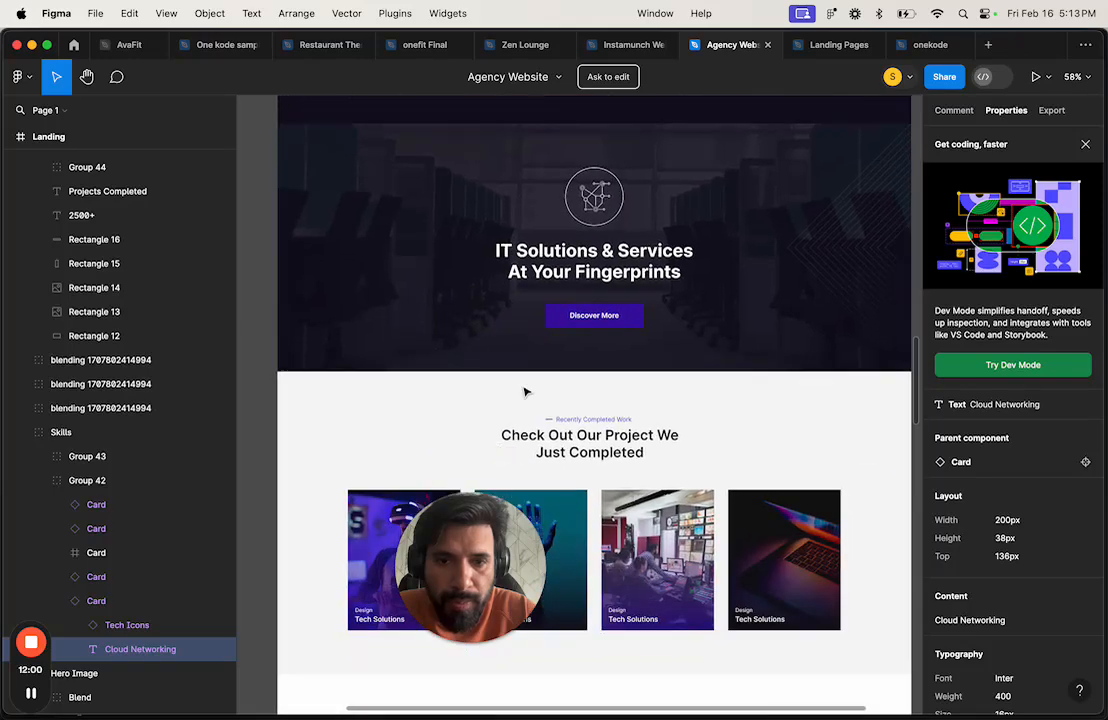
pyautogui.scroll(-6, 527, 392)
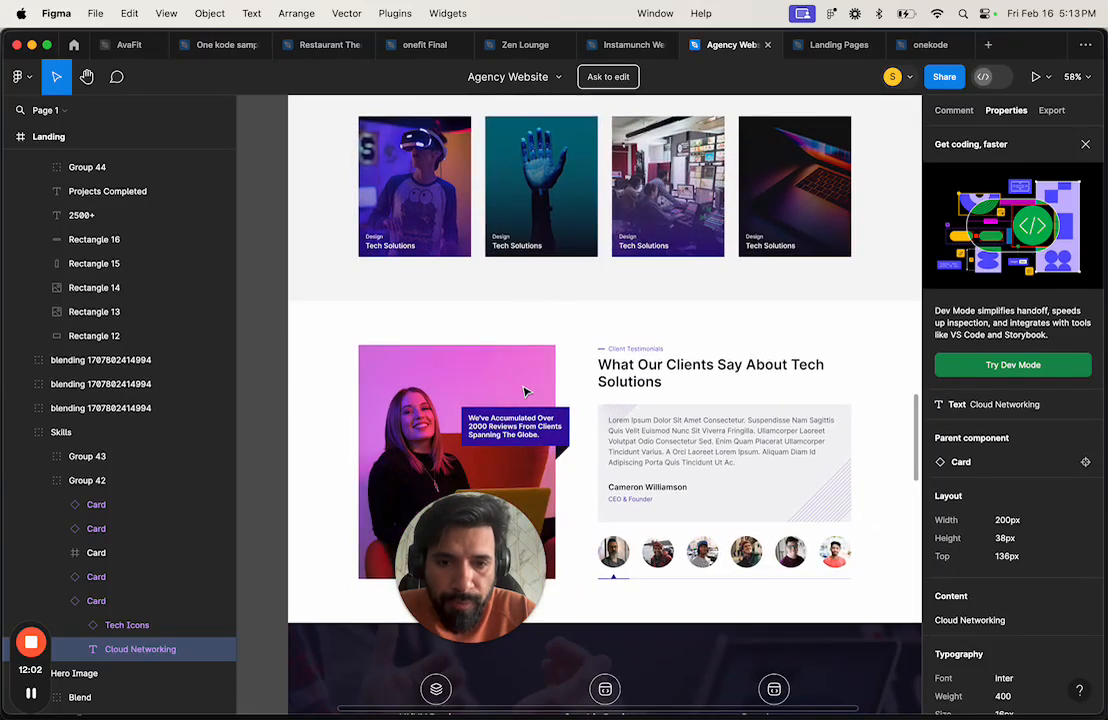
pyautogui.scroll(-2, 527, 392)
pyautogui.scroll(14, 527, 392)
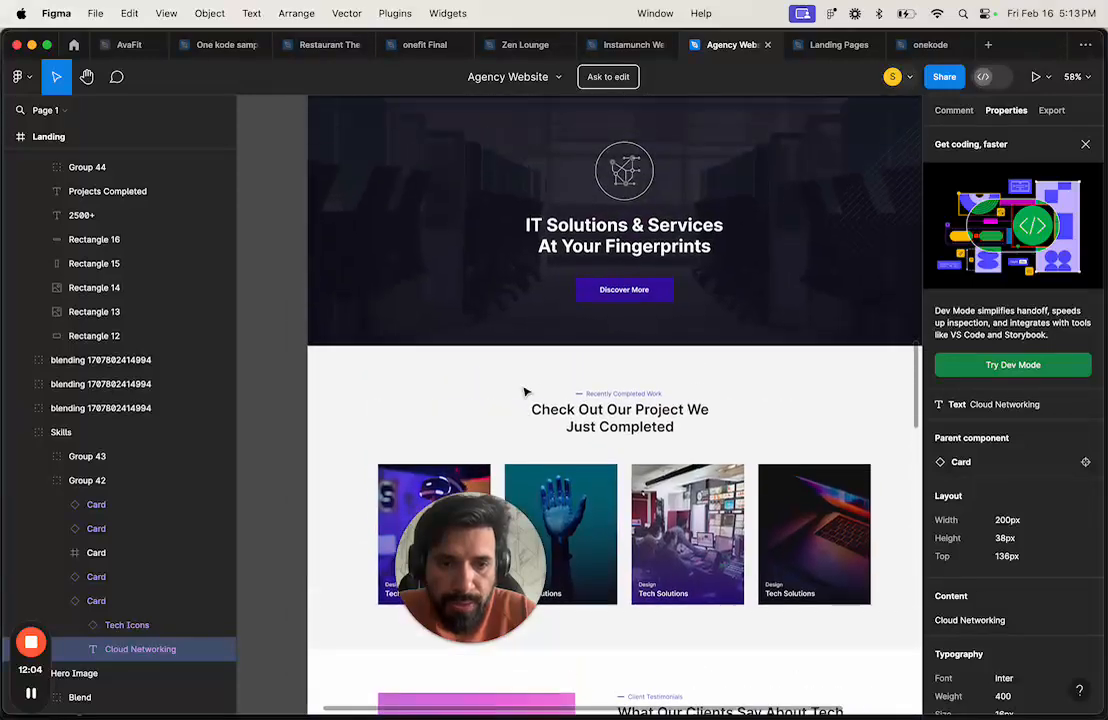
pyautogui.scroll(1, 527, 392)
pyautogui.scroll(-3, 996, 594)
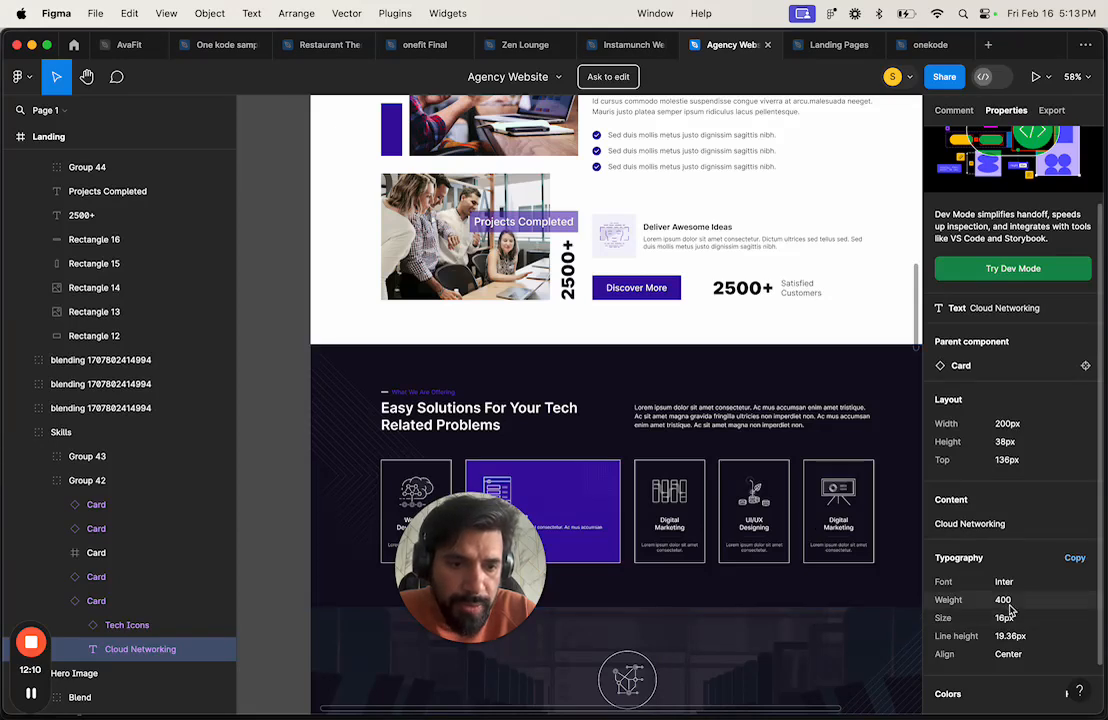
pyautogui.scroll(8, 770, 515)
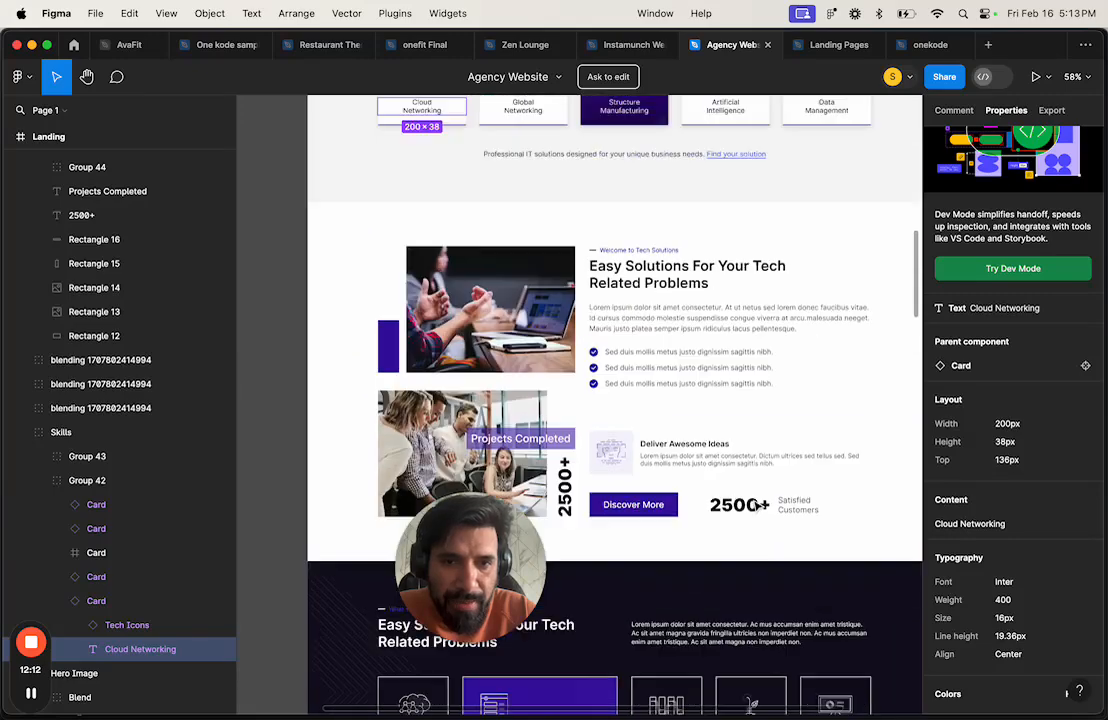
pyautogui.scroll(-2, 756, 506)
# Step: Inspect the Professional IT solutions sentence and the Cloud Networking label text
pyautogui.click(608, 446)
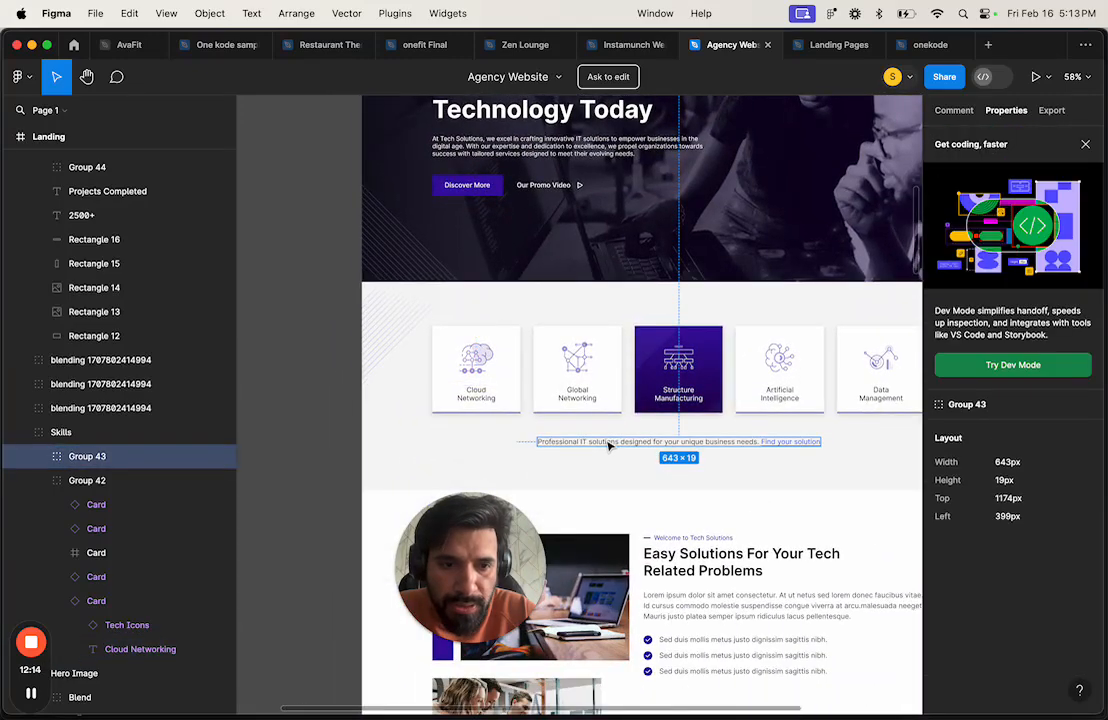
pyautogui.click(608, 446)
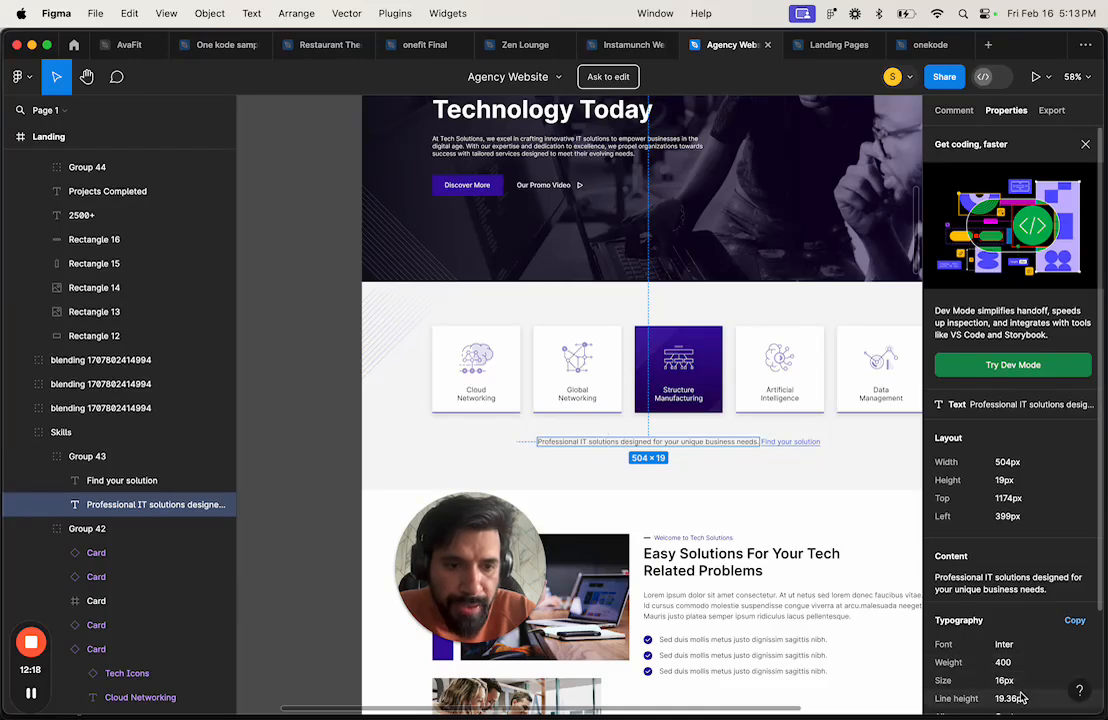
pyautogui.doubleClick(490, 398)
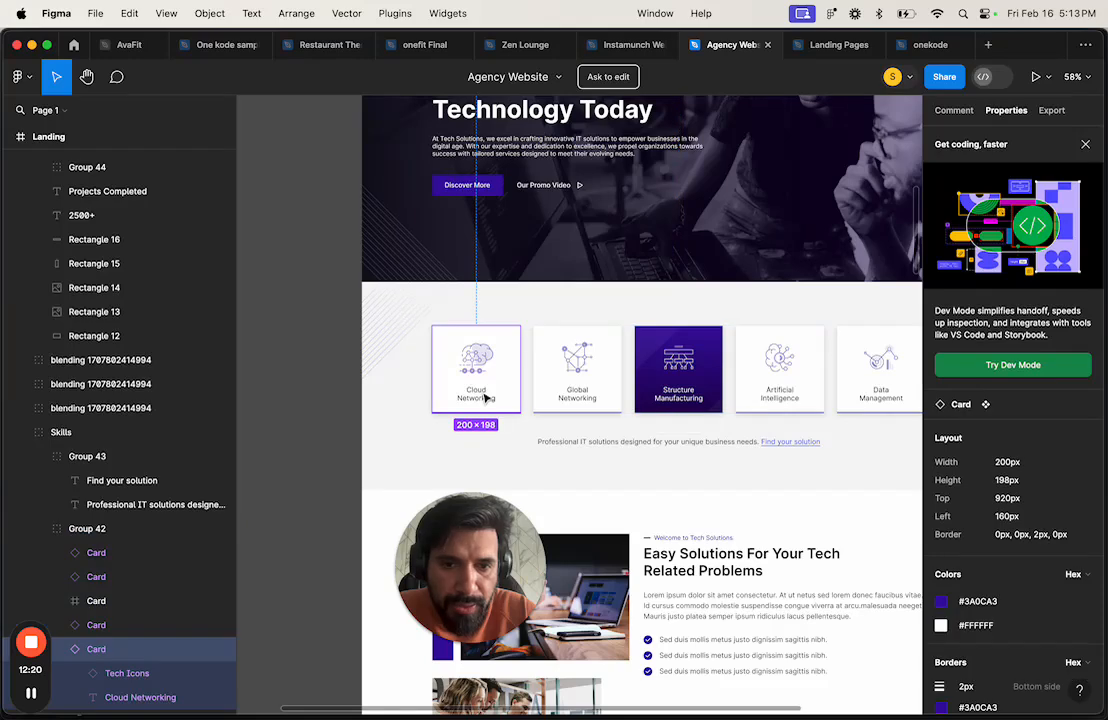
pyautogui.scroll(1, 631, 430)
pyautogui.click(448, 412)
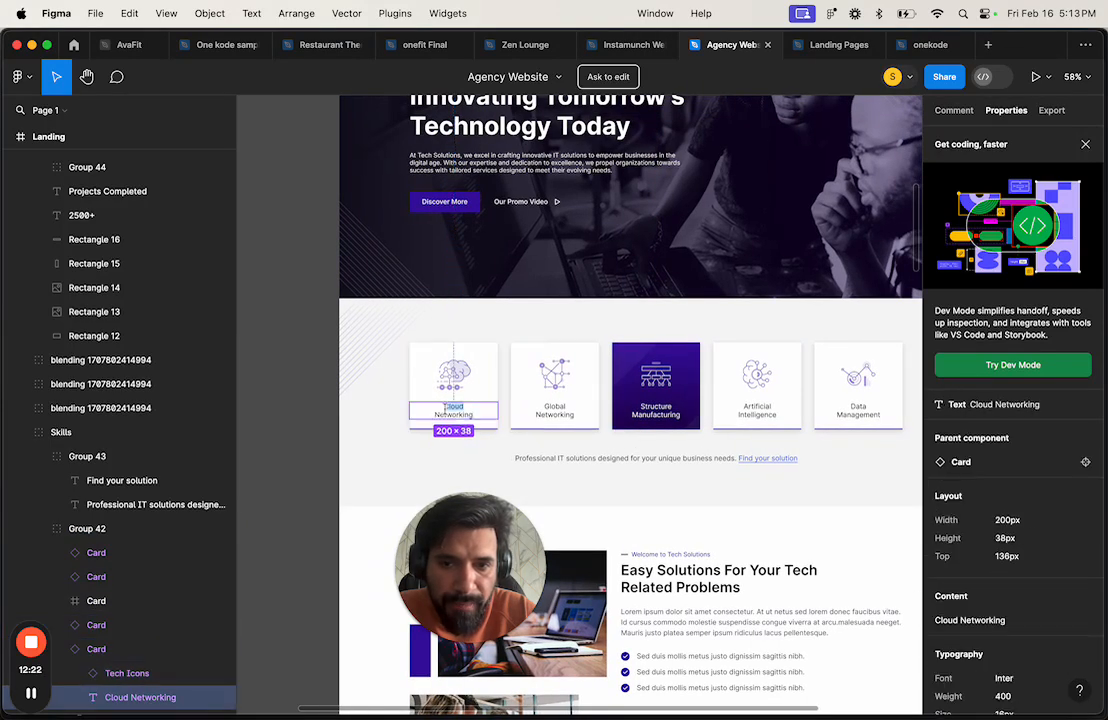
pyautogui.scroll(-2, 600, 474)
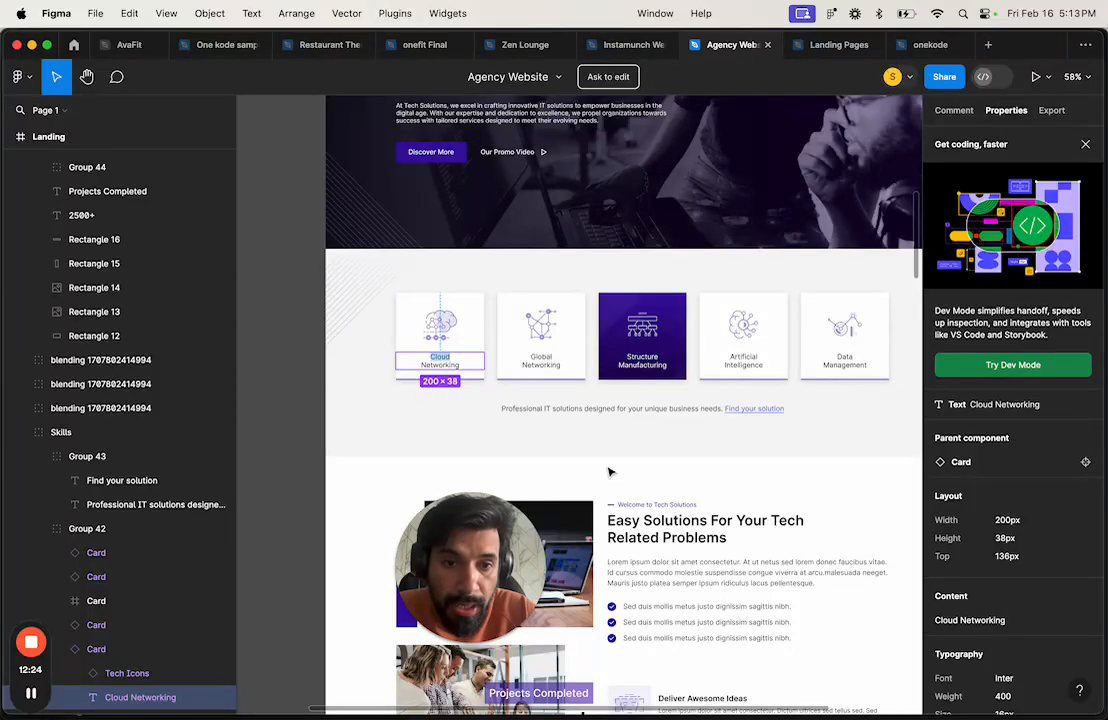
pyautogui.scroll(-3, 692, 465)
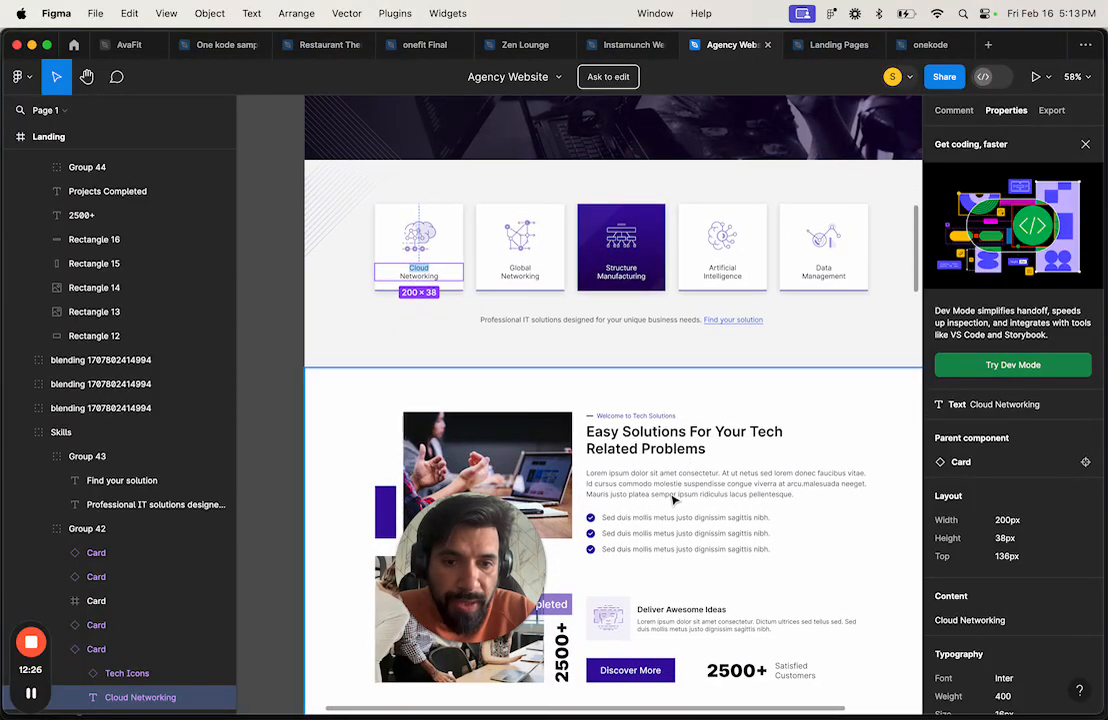
pyautogui.scroll(-3, 670, 513)
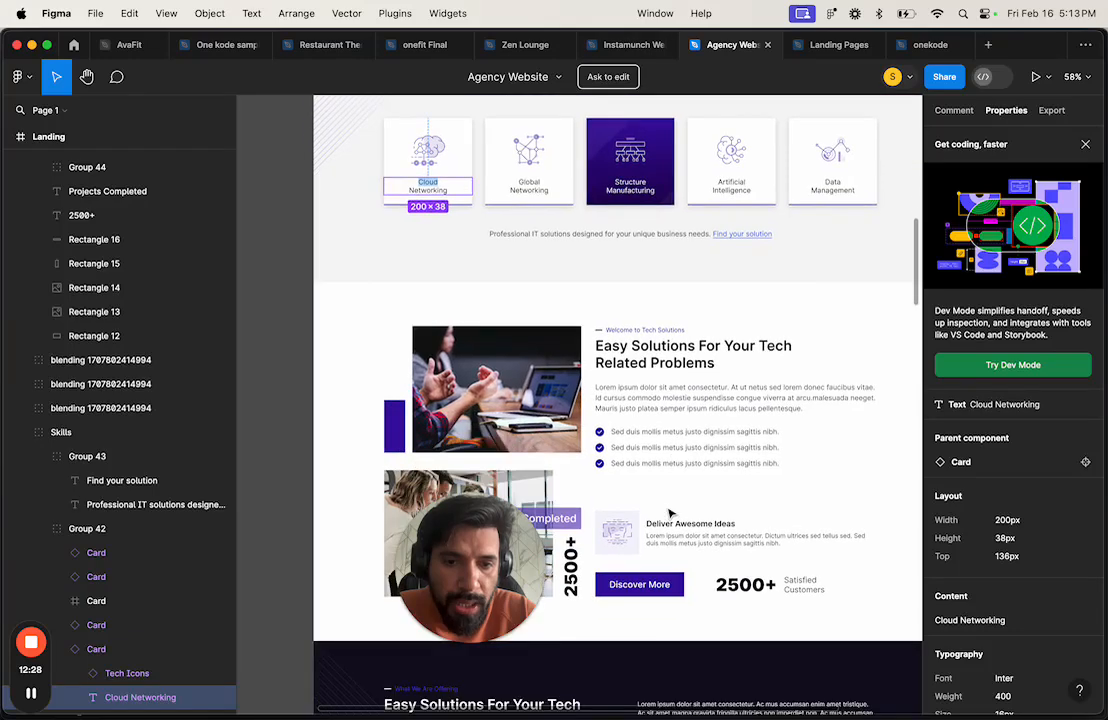
pyautogui.scroll(-8, 670, 513)
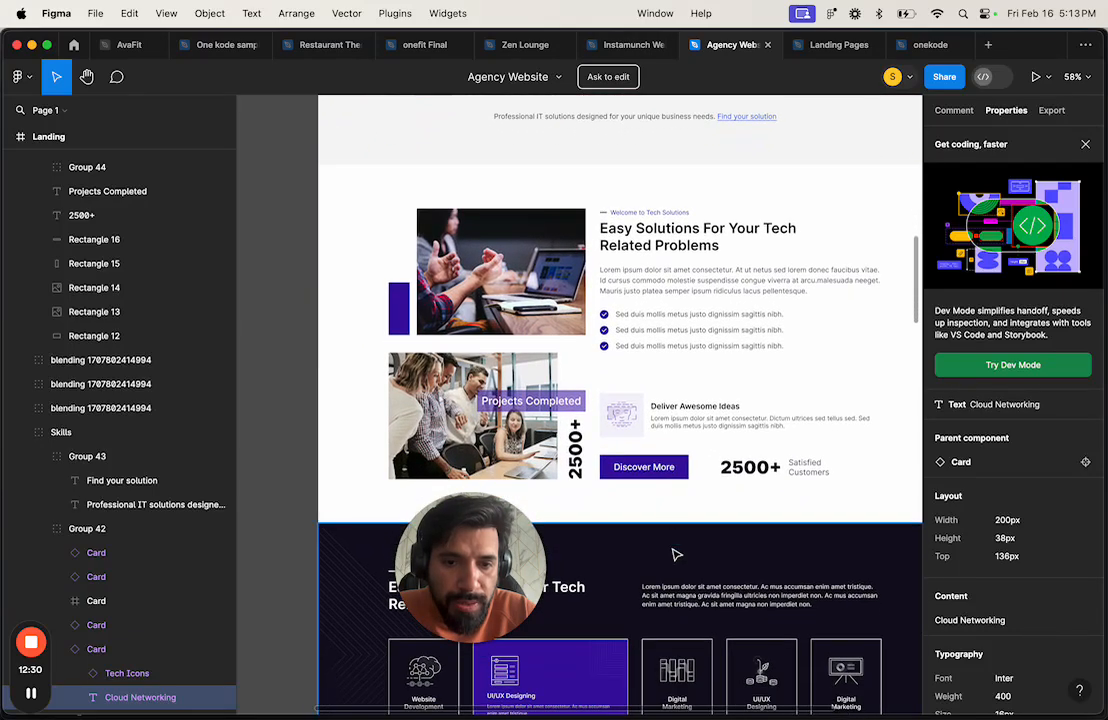
pyautogui.scroll(-10, 670, 520)
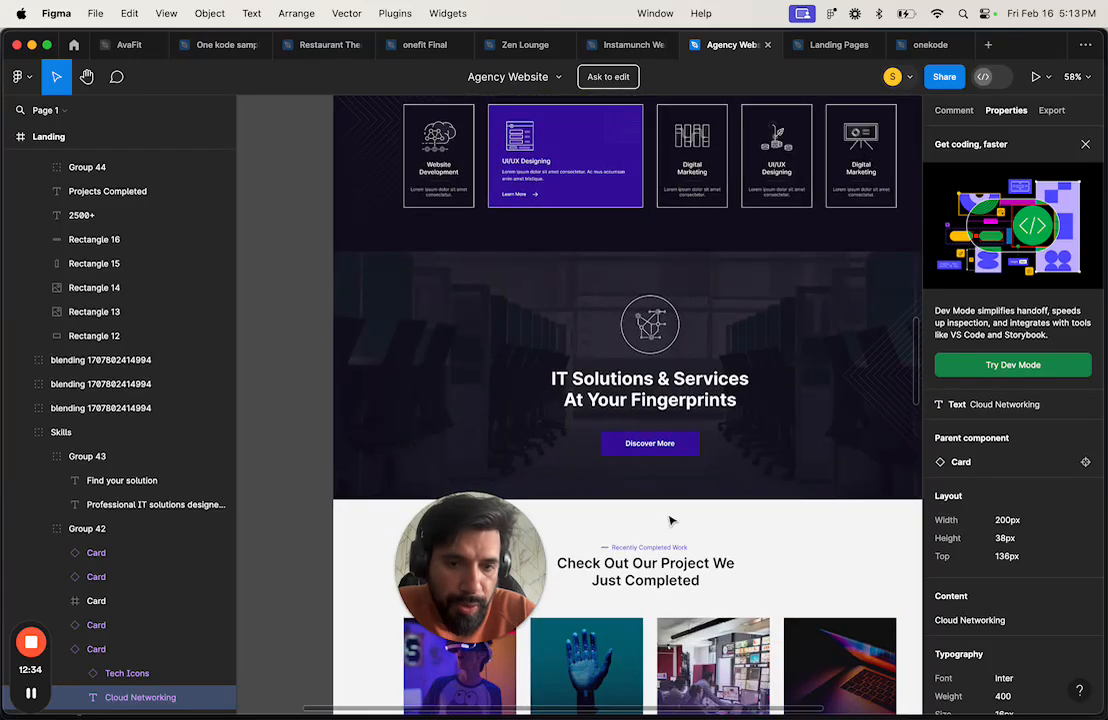
pyautogui.scroll(-5, 670, 520)
pyautogui.scroll(-5, 733, 447)
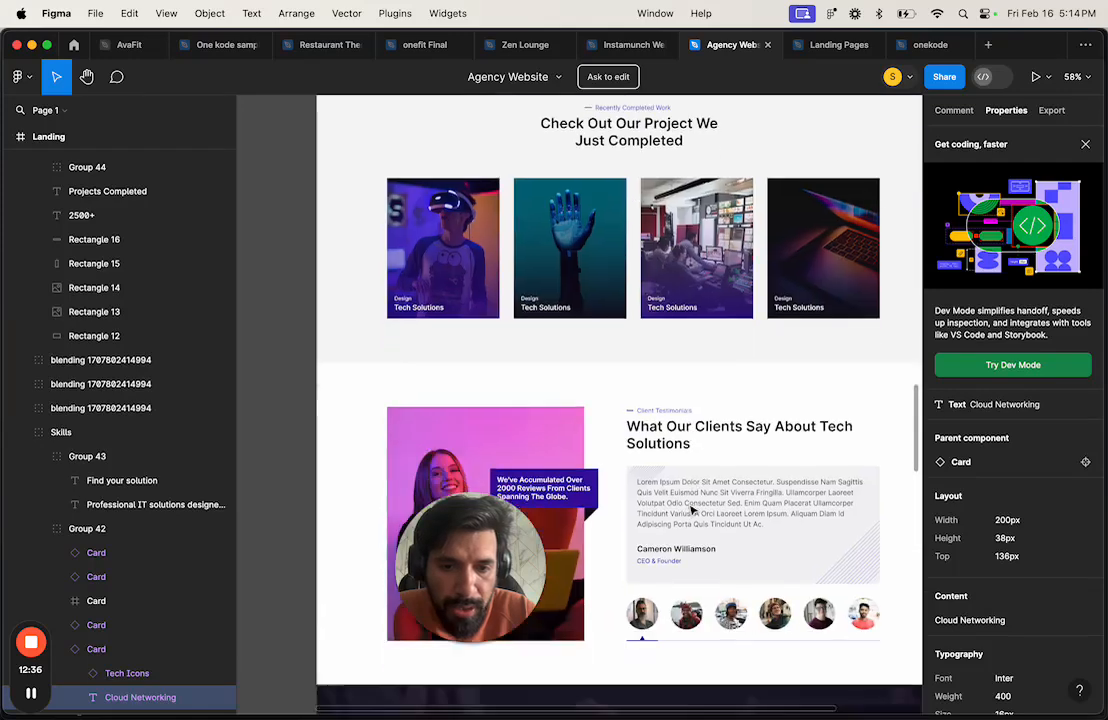
# Step: Inspect the Client Testimonials review paragraph's text style
pyautogui.click(680, 495)
pyautogui.click(675, 490)
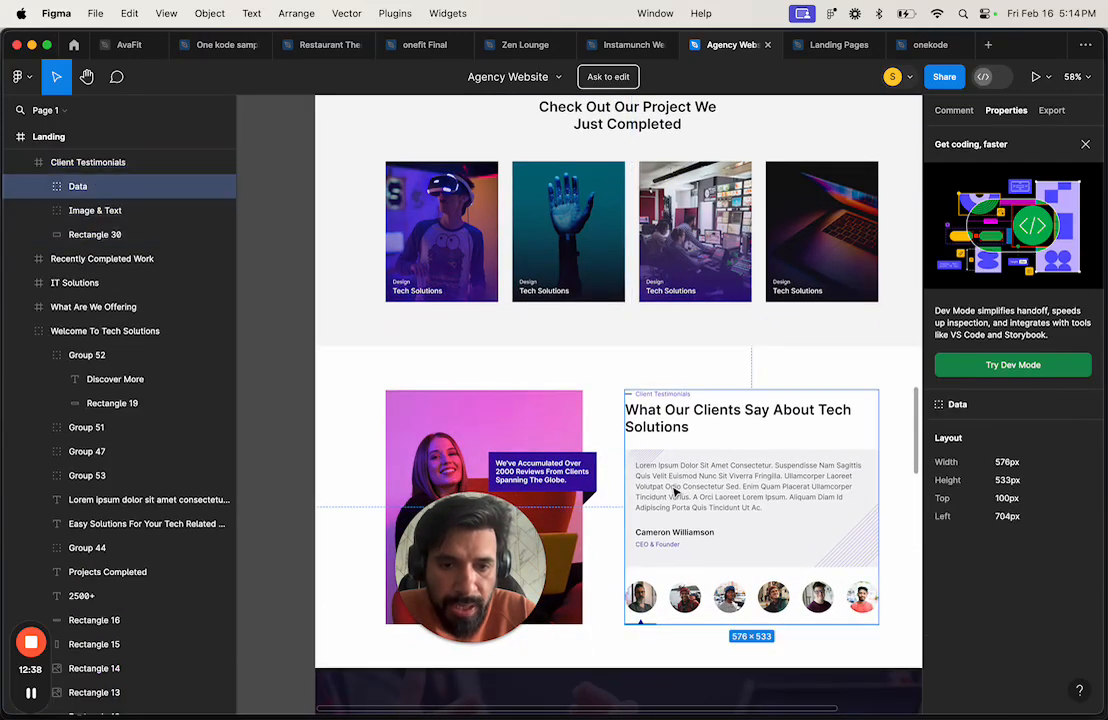
pyautogui.scroll(5, 688, 491)
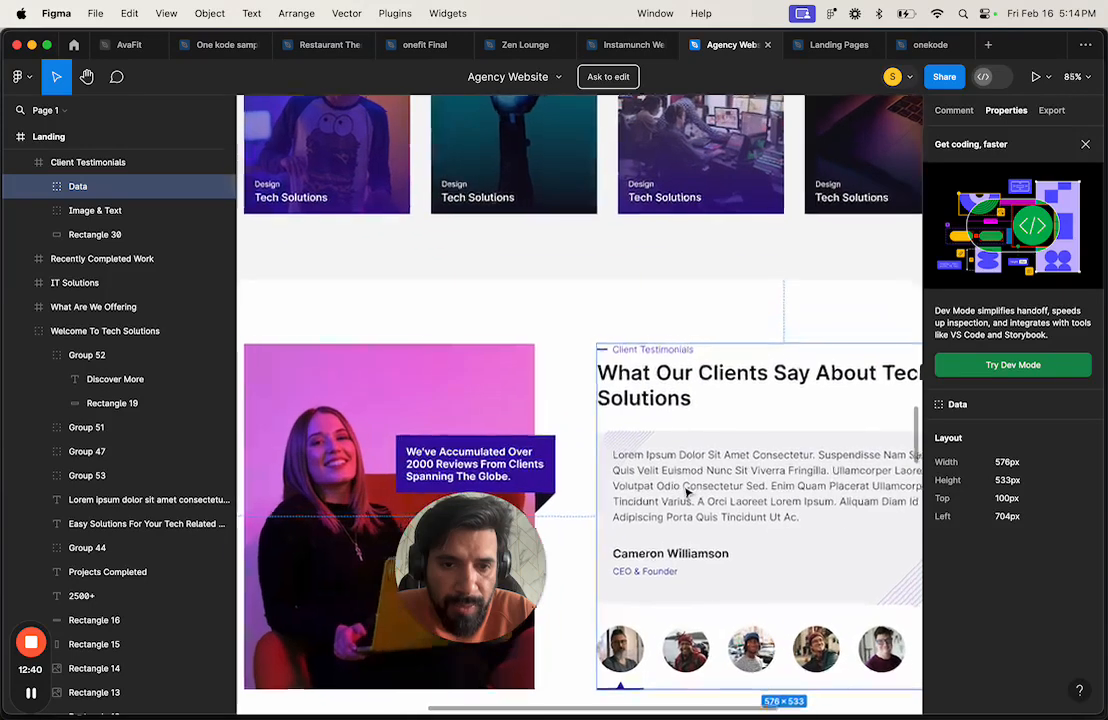
pyautogui.click(686, 490)
pyautogui.scroll(-3, 1065, 622)
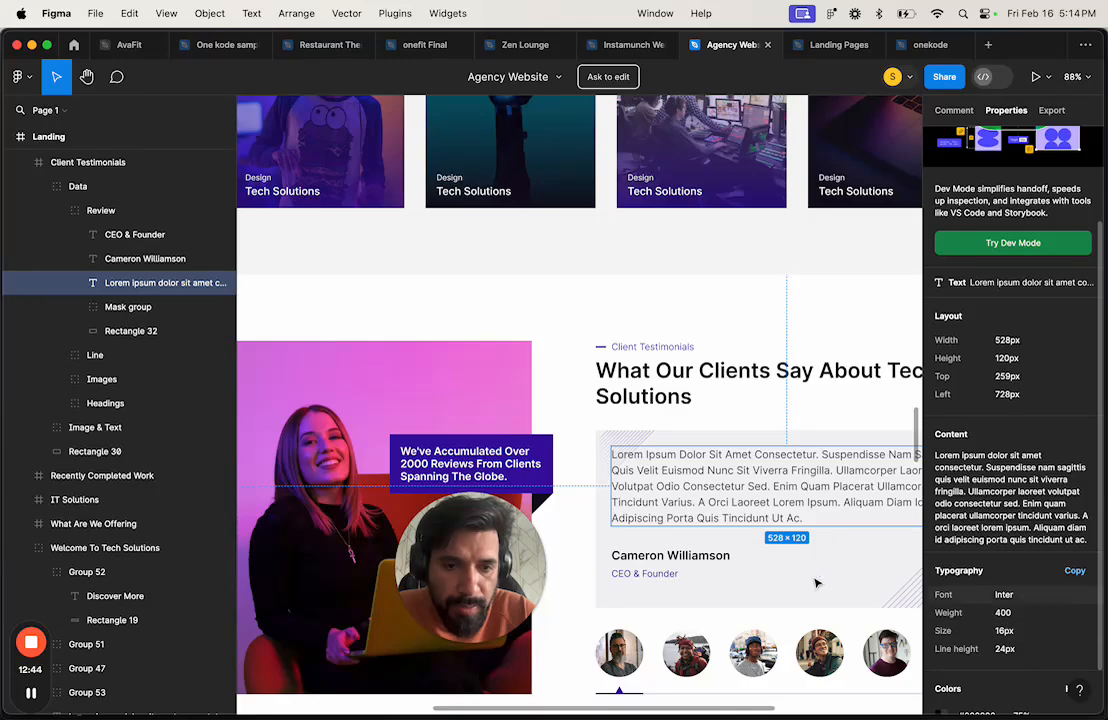
pyautogui.scroll(-3, 770, 575)
pyautogui.scroll(-5, 725, 565)
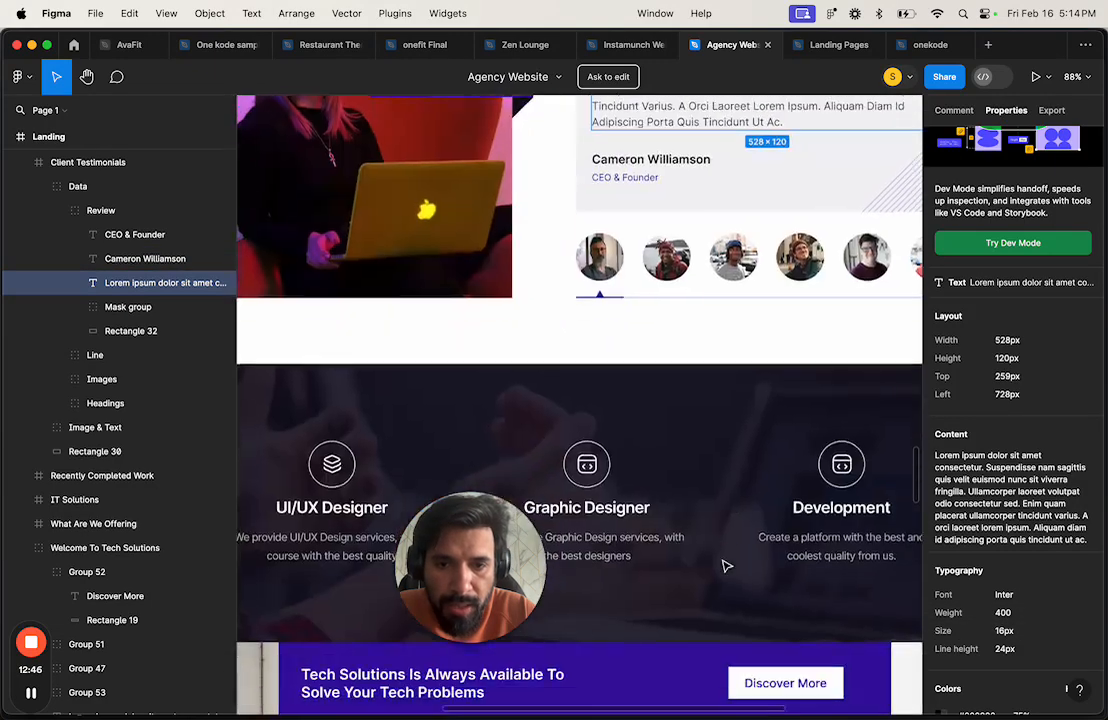
pyautogui.scroll(-2, 643, 527)
# Step: Select the Graphic Designer card title and note Inter, weight 600, 24px
pyautogui.click(631, 512)
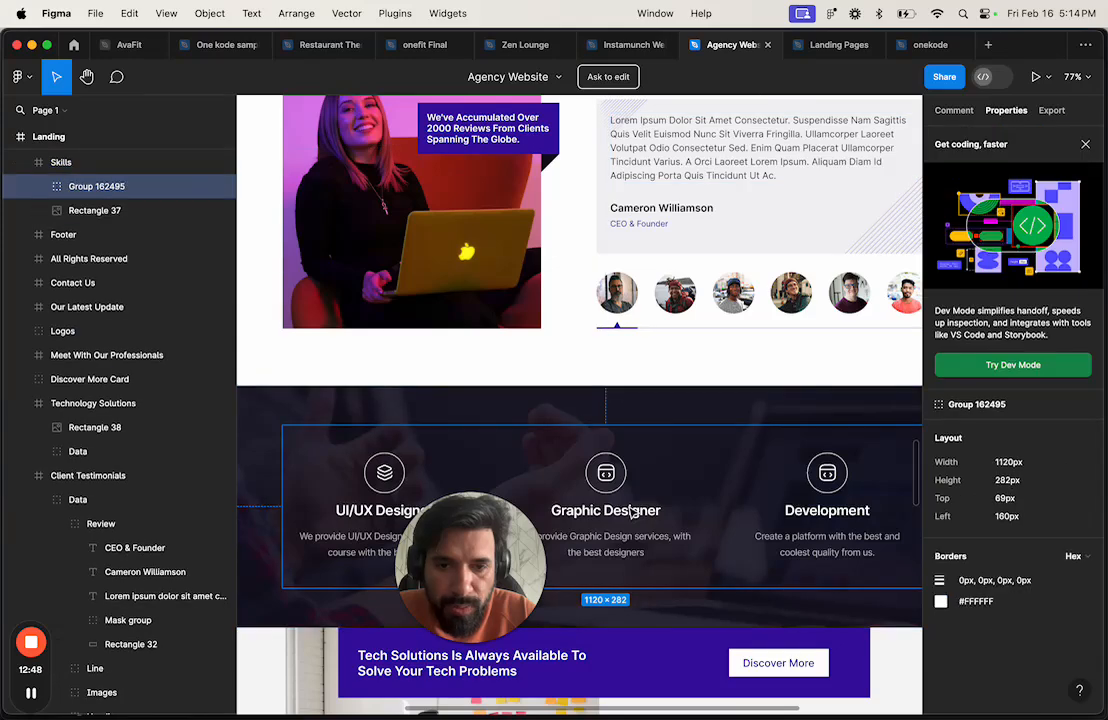
pyautogui.doubleClick(631, 512)
pyautogui.doubleClick(631, 512)
pyautogui.doubleClick(631, 512)
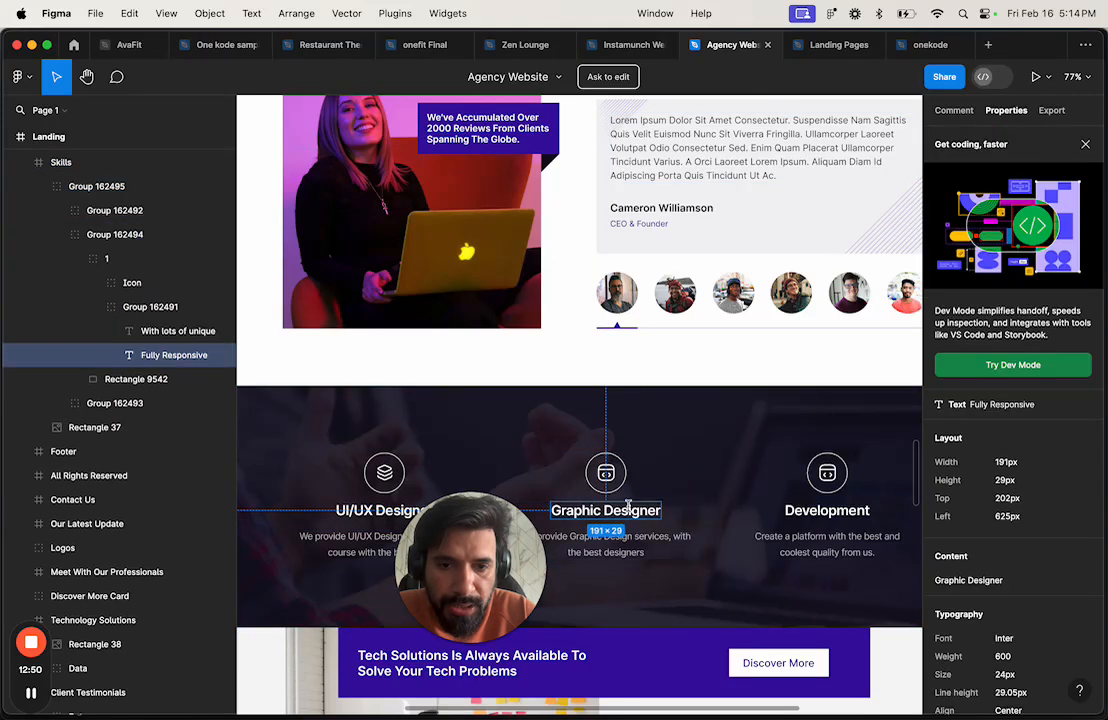
pyautogui.scroll(-1, 1000, 580)
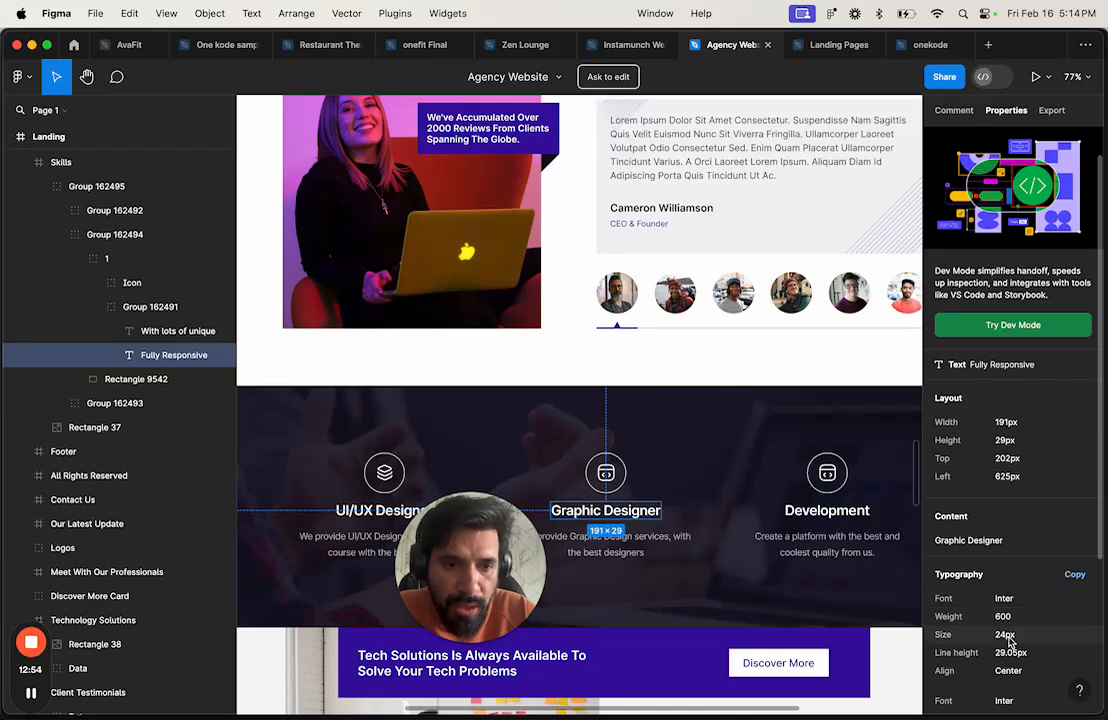
pyautogui.hotkey('ctrl', 'Right')
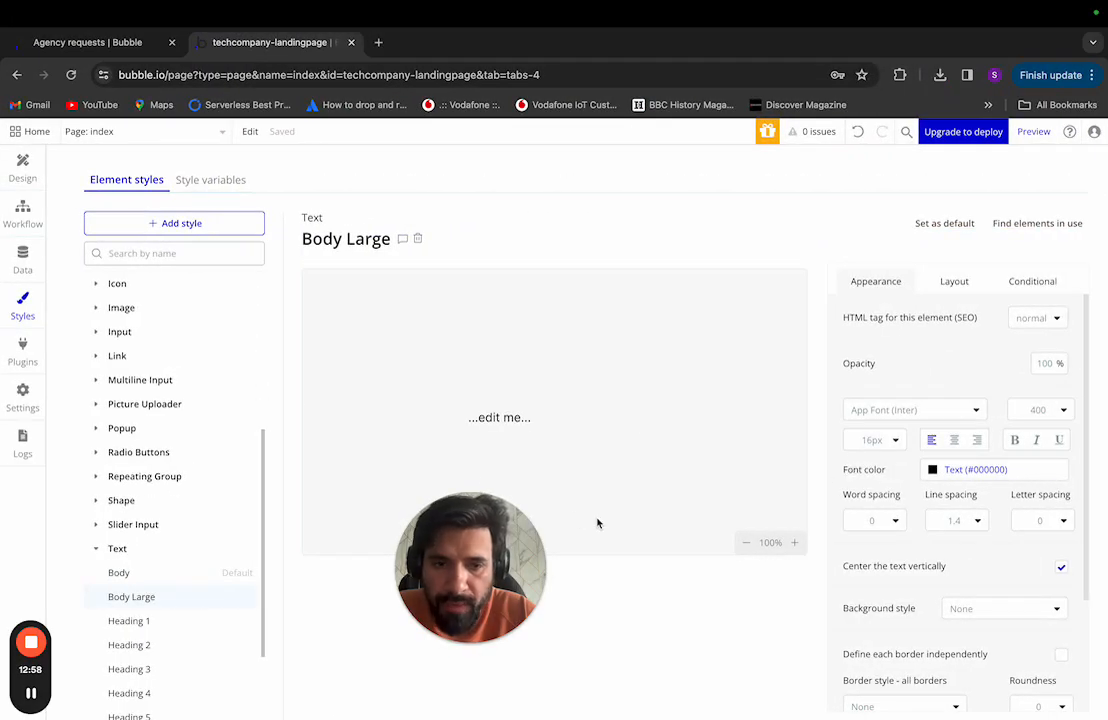
# Step: Set Body Large to 24px font size and 600 Semi Bold weight
pyautogui.click(883, 442)
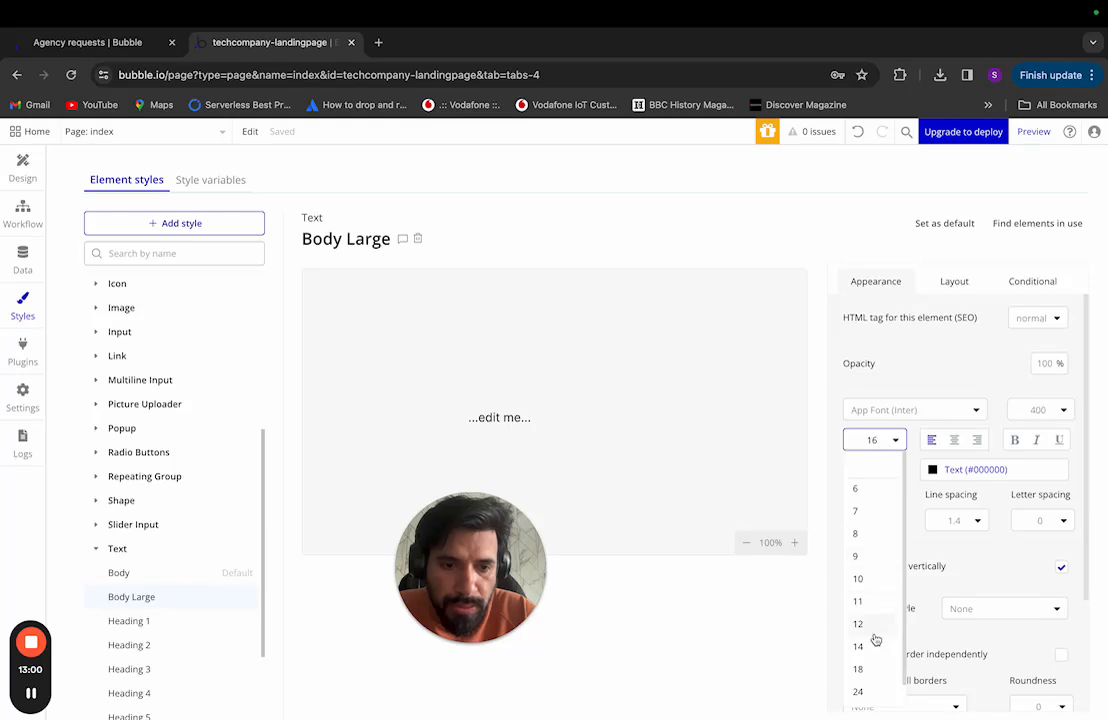
pyautogui.click(860, 692)
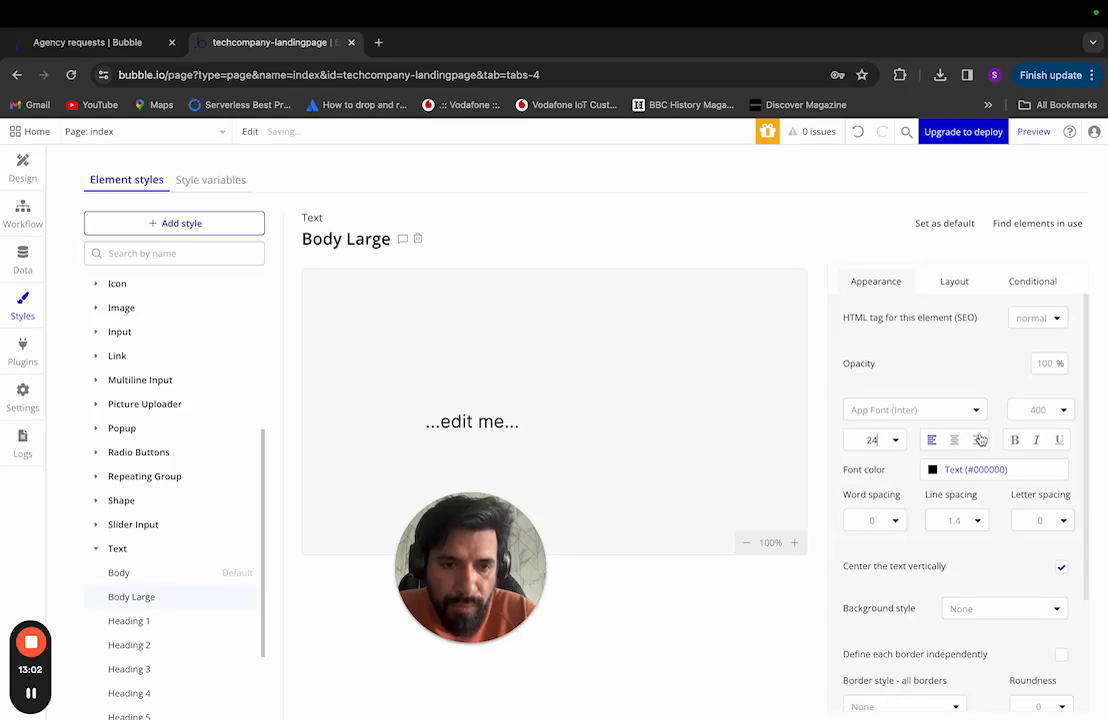
pyautogui.click(1058, 411)
pyautogui.click(1020, 571)
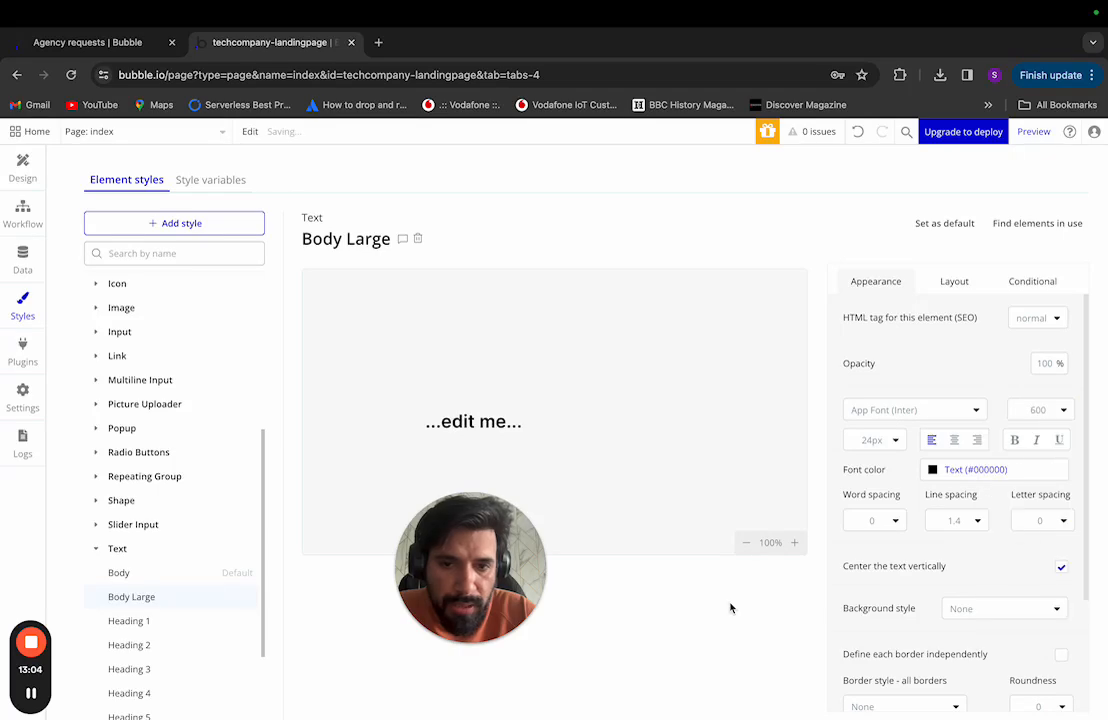
pyautogui.hotkey('ctrl', 'Left')
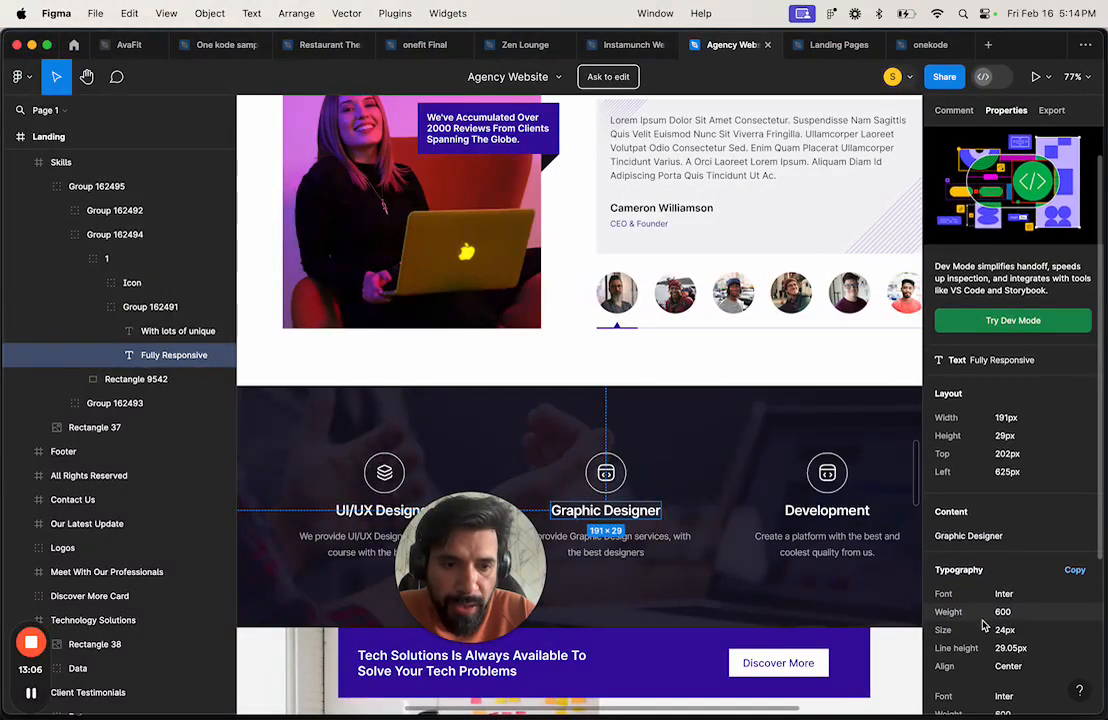
# Step: Select the hero headline under Hero Image > Group 13 and read Inter 700, 56px, 67.77px line height
pyautogui.scroll(-2, 1063, 626)
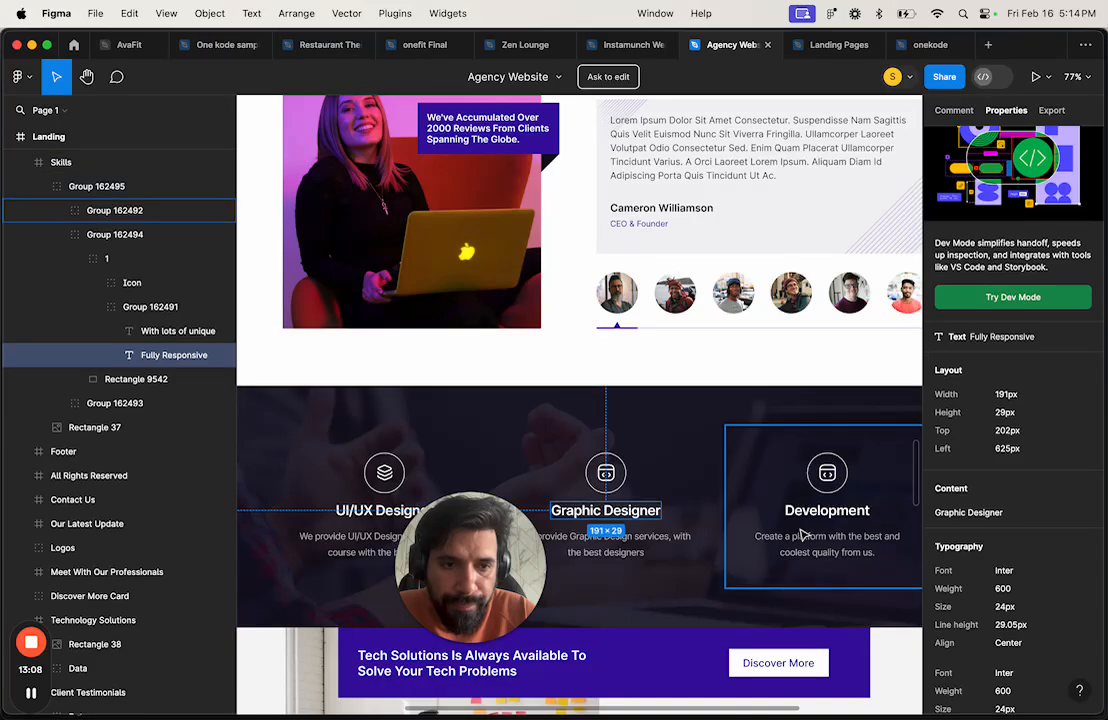
pyautogui.scroll(15, 805, 535)
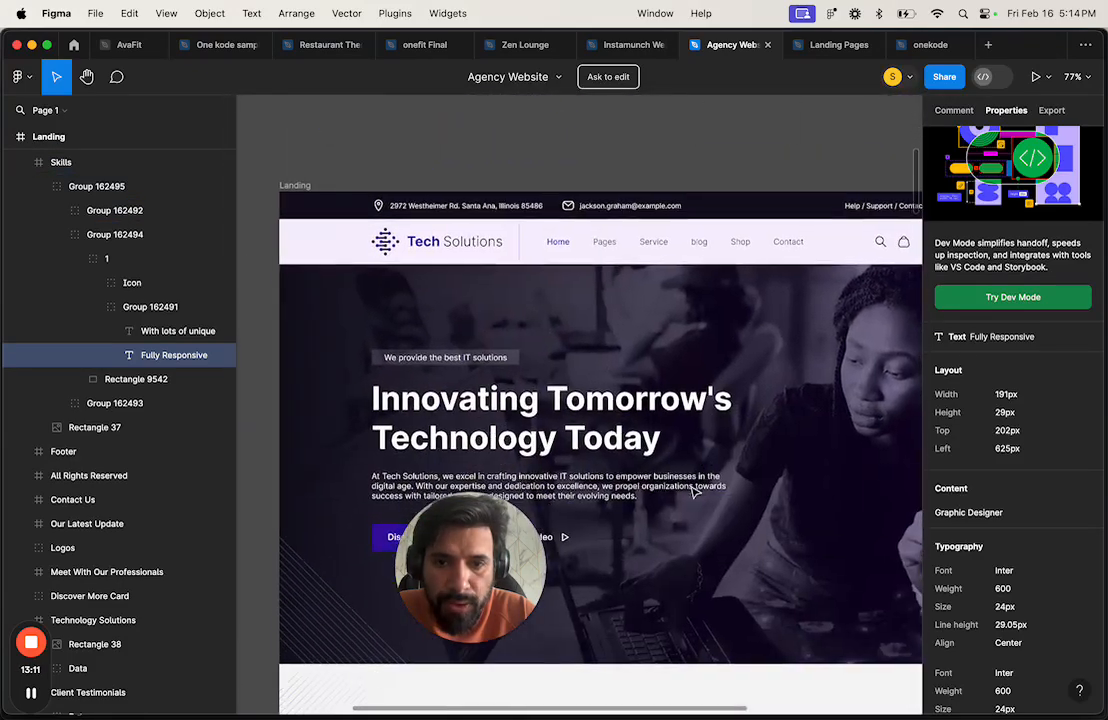
pyautogui.doubleClick(599, 426)
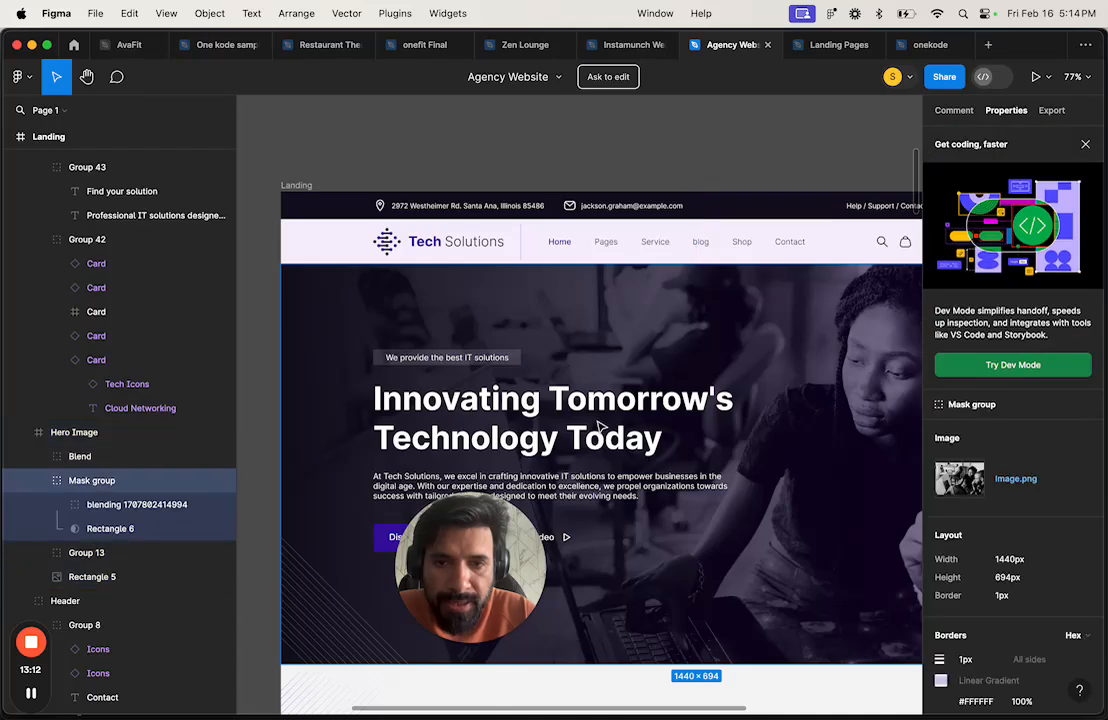
pyautogui.doubleClick(567, 423)
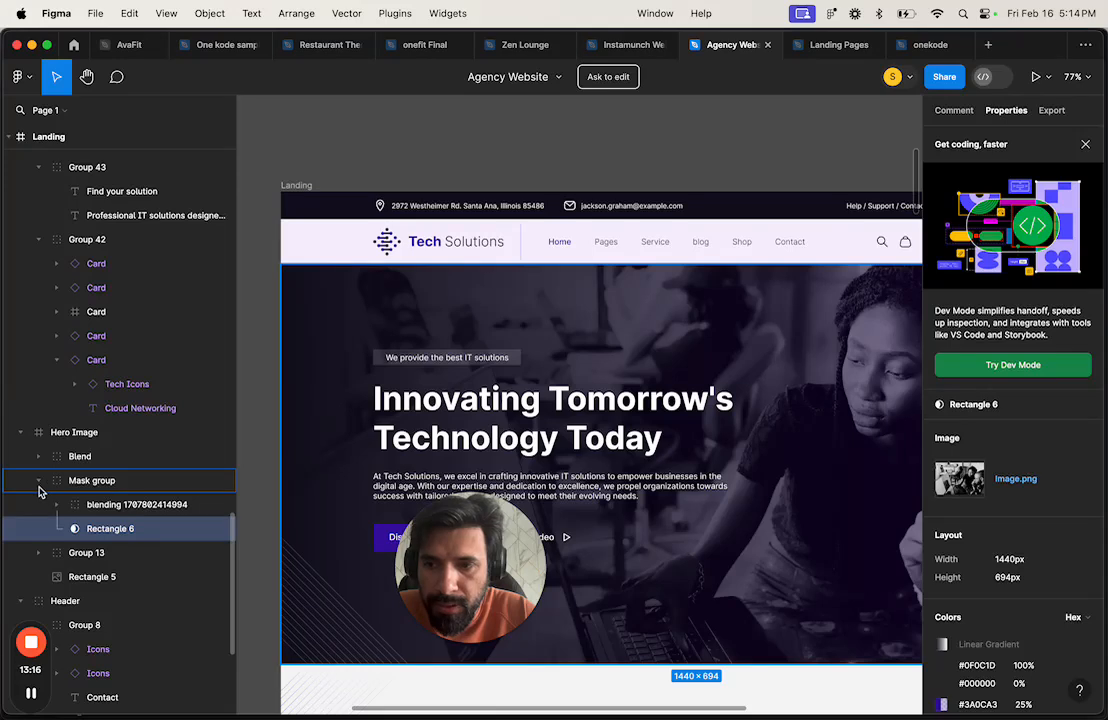
pyautogui.click(39, 482)
pyautogui.click(72, 433)
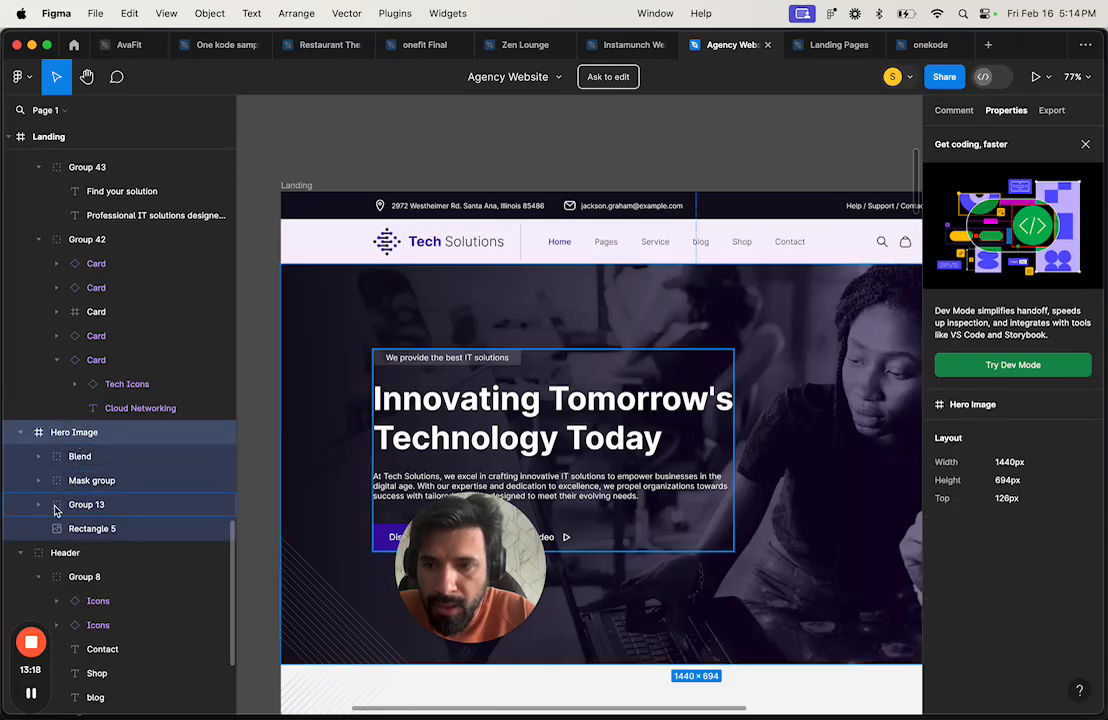
pyautogui.click(39, 505)
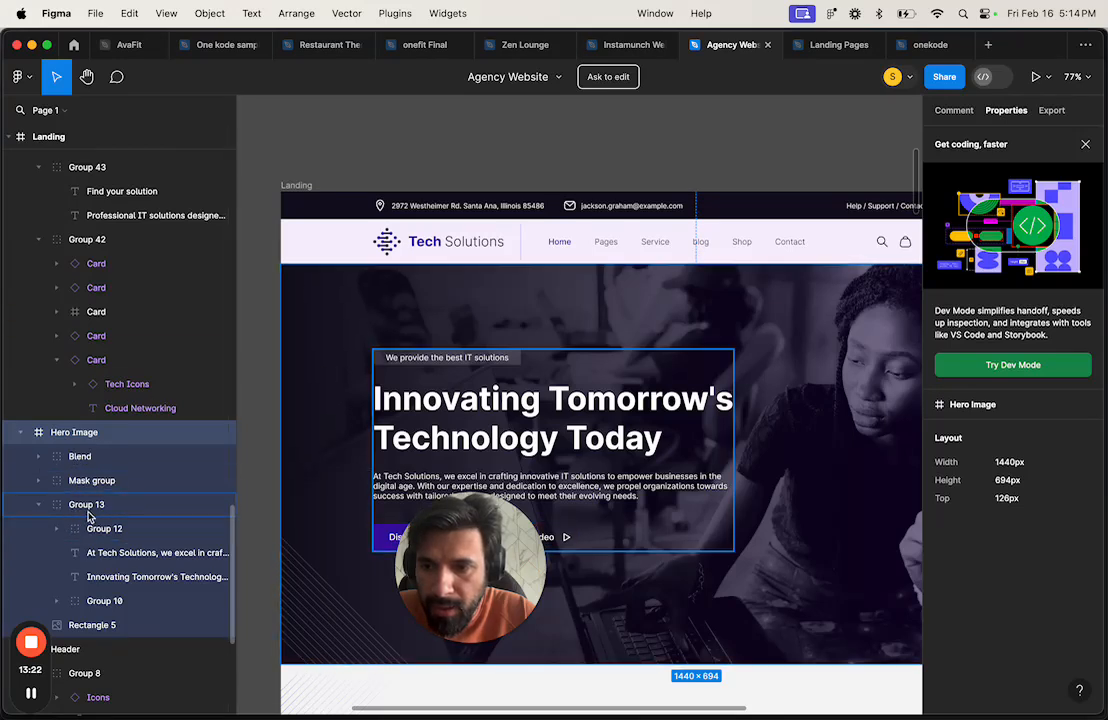
pyautogui.click(105, 553)
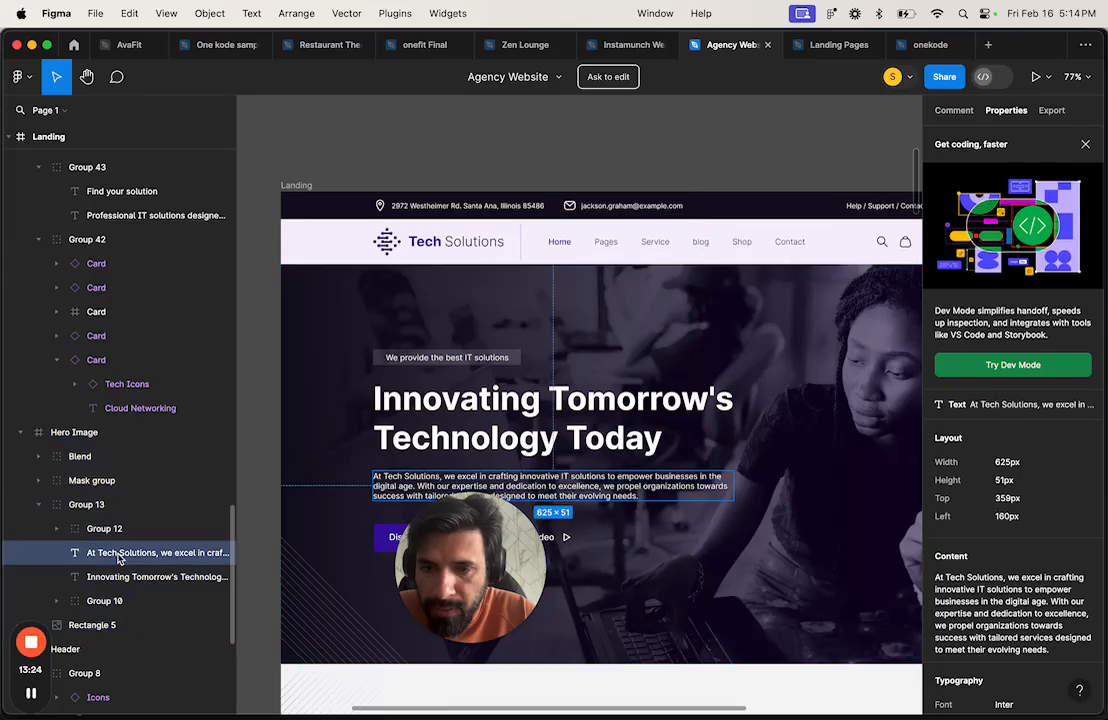
pyautogui.click(112, 530)
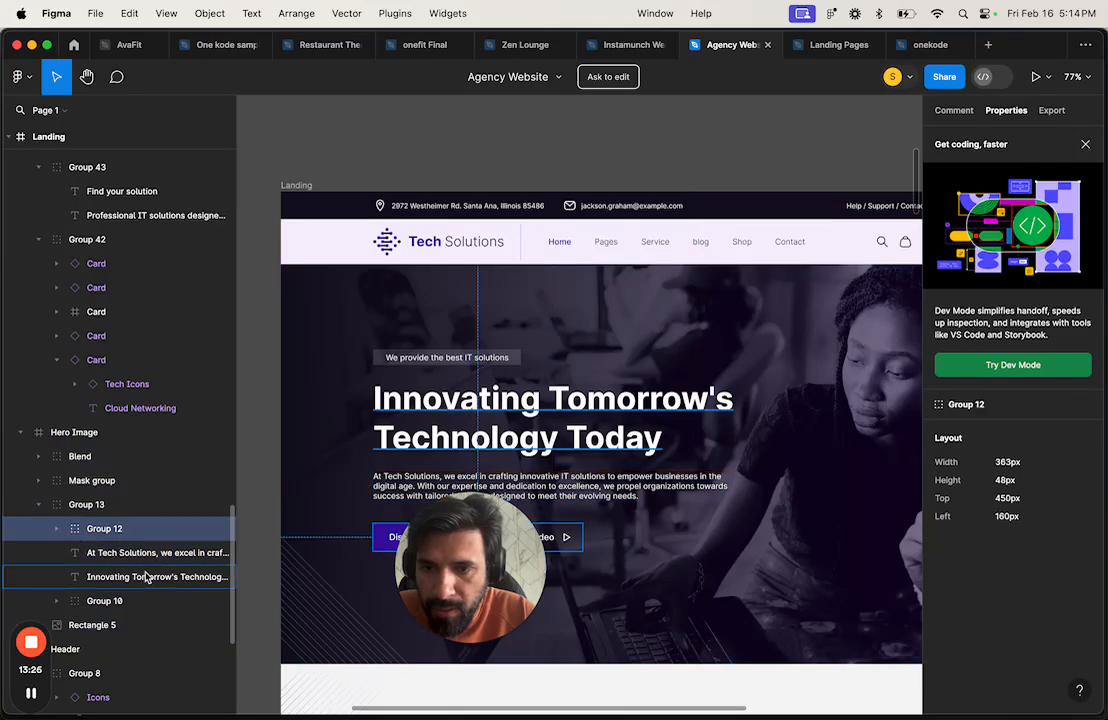
pyautogui.click(124, 577)
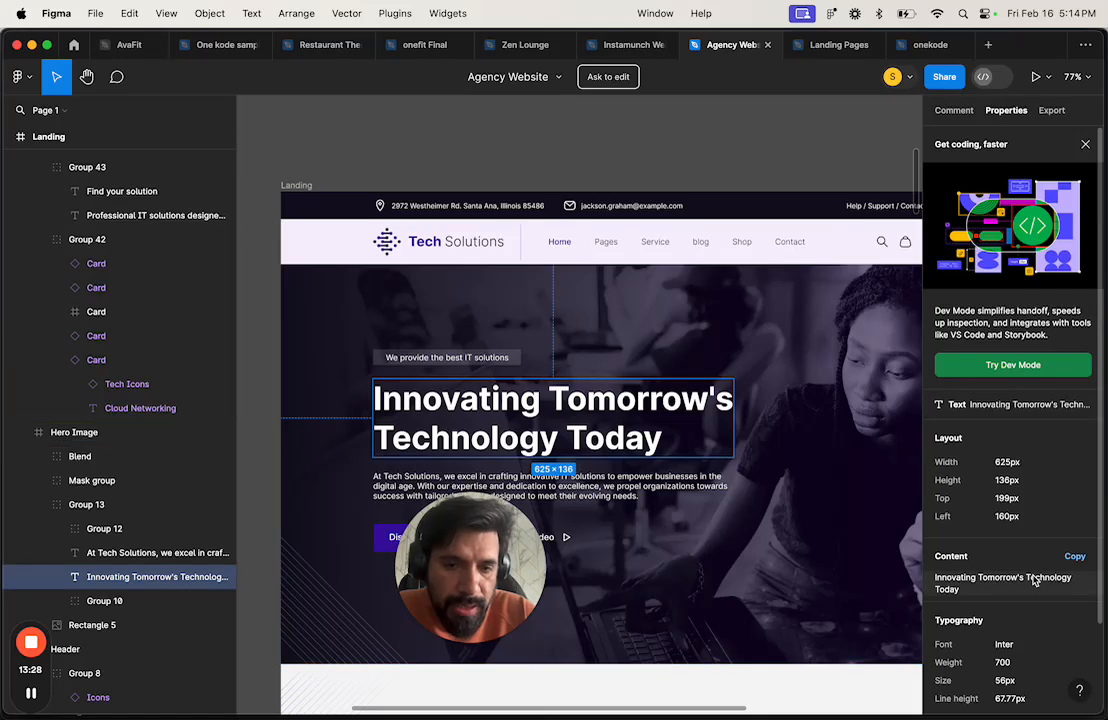
pyautogui.scroll(-2, 1000, 576)
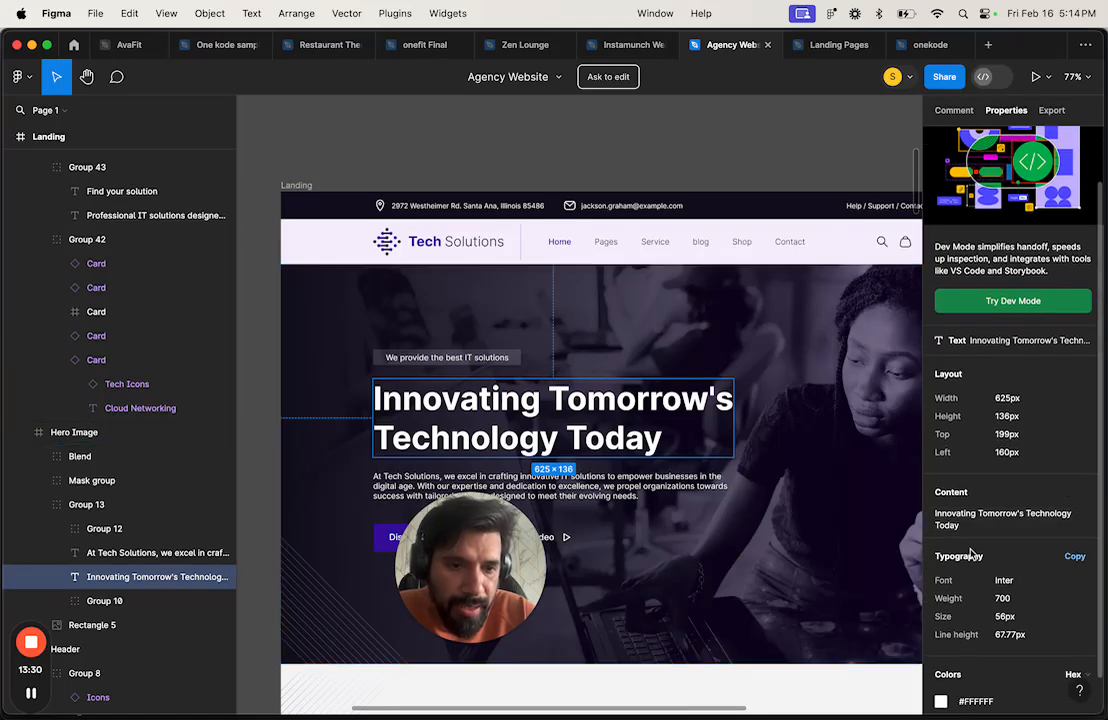
# Step: Give the Heading 1 text style a 56px font size and keep weight 700 Bold
pyautogui.hotkey('ctrl', 'Right')
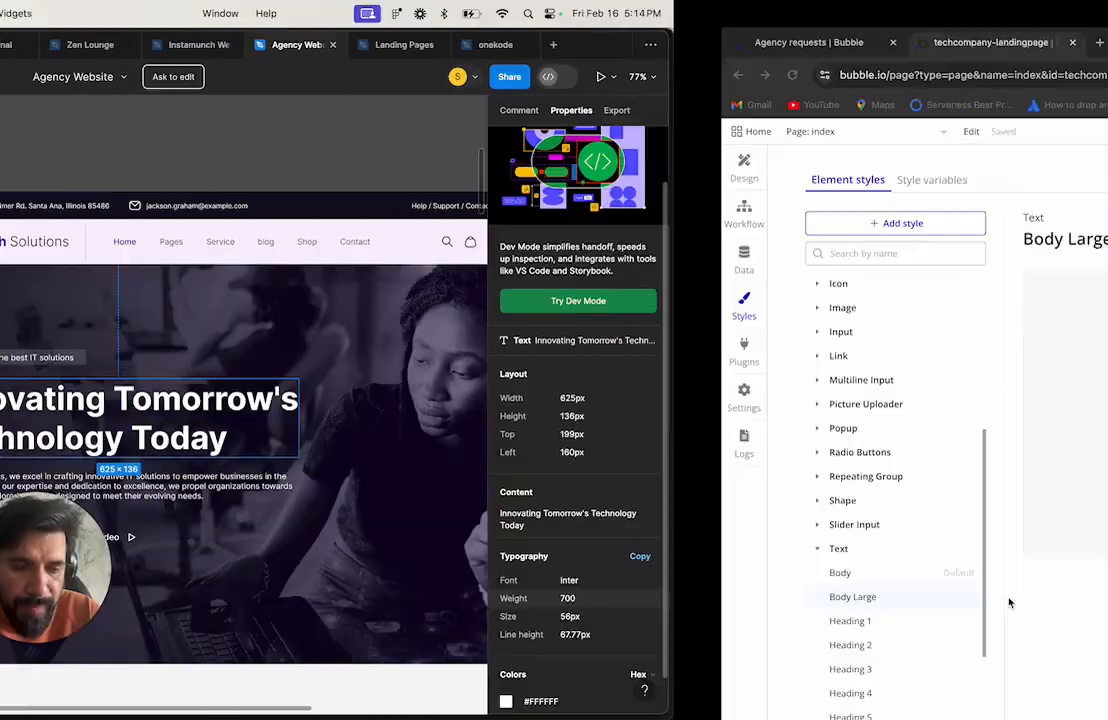
pyautogui.click(168, 621)
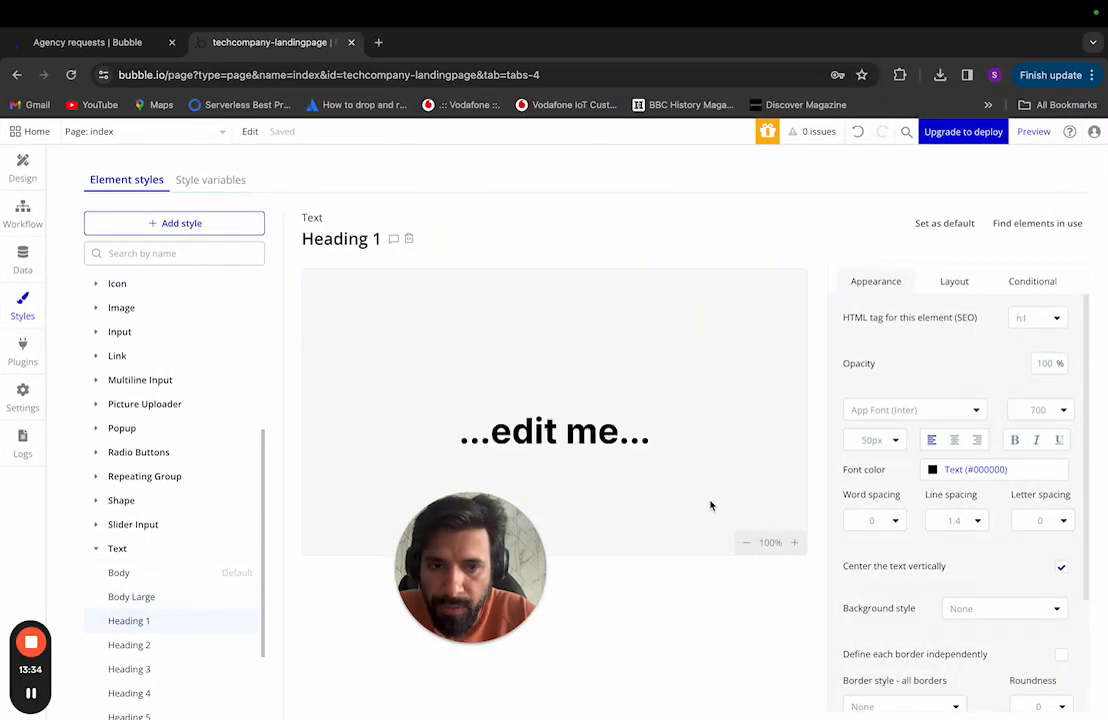
pyautogui.click(895, 447)
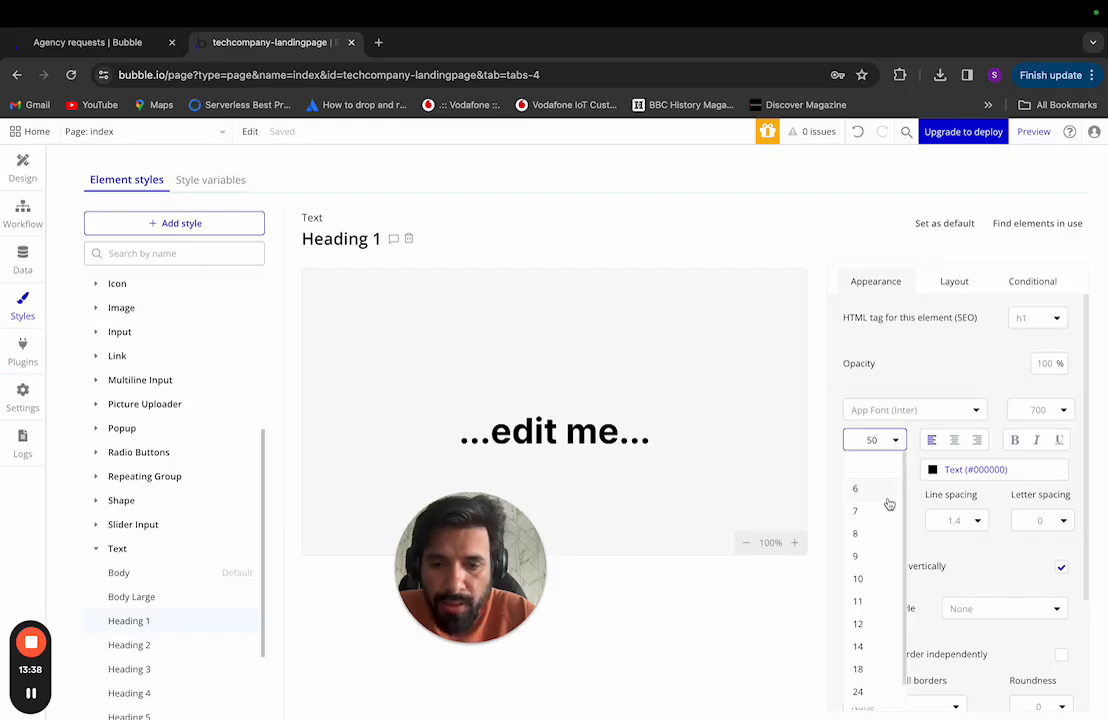
pyautogui.press('Return')
pyautogui.hotkey('ctrl', 'Left')
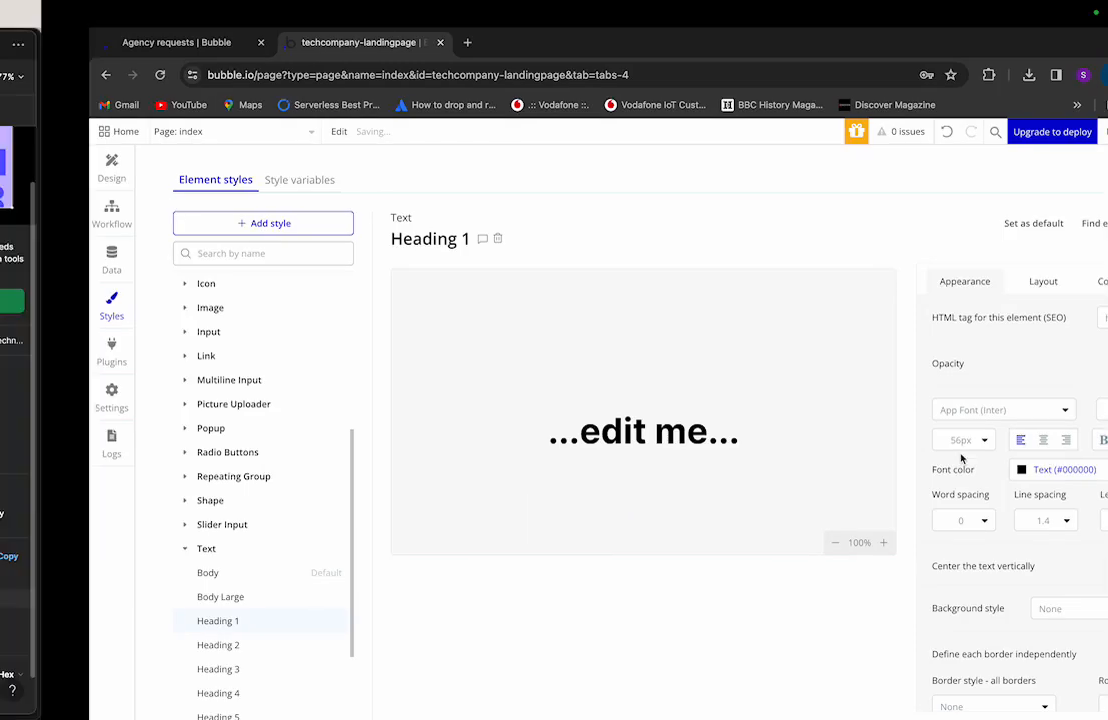
pyautogui.scroll(-1, 953, 485)
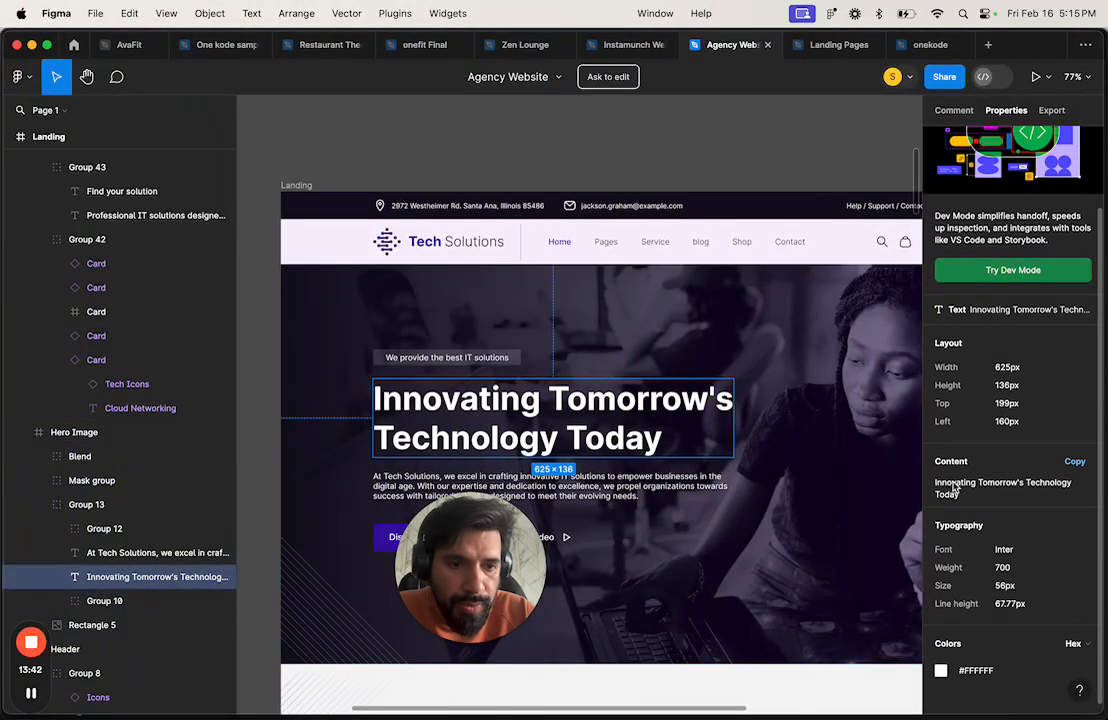
pyautogui.hotkey('ctrl', 'Right')
pyautogui.click(1048, 411)
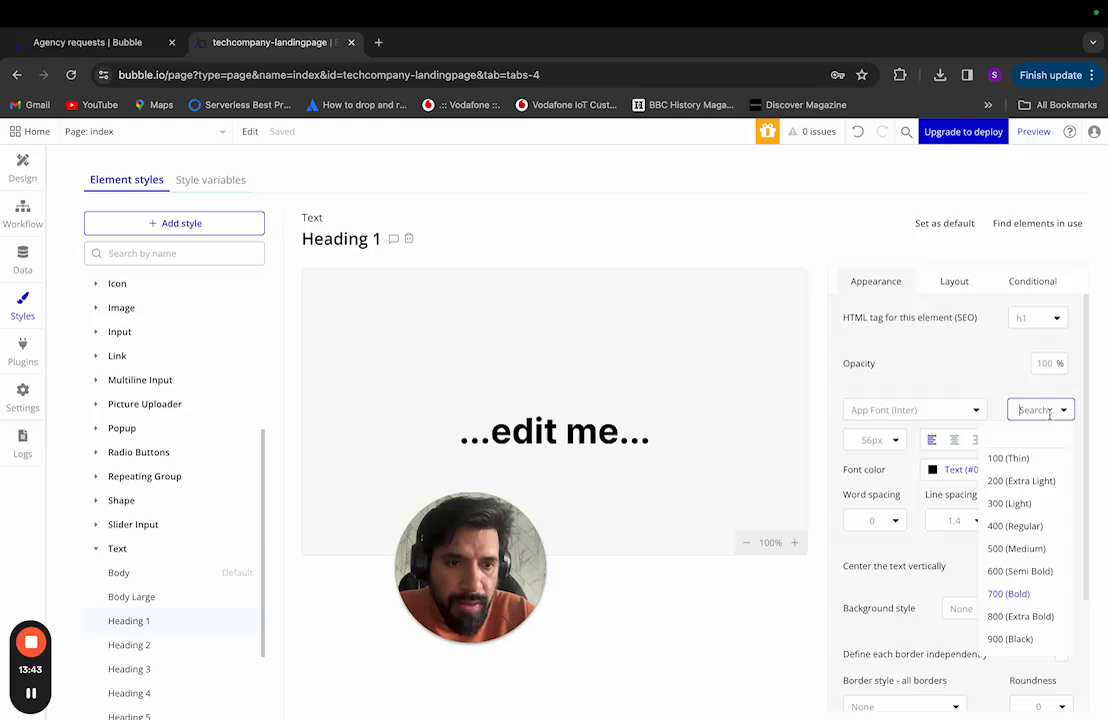
pyautogui.click(952, 397)
pyautogui.hotkey('ctrl', 'Left')
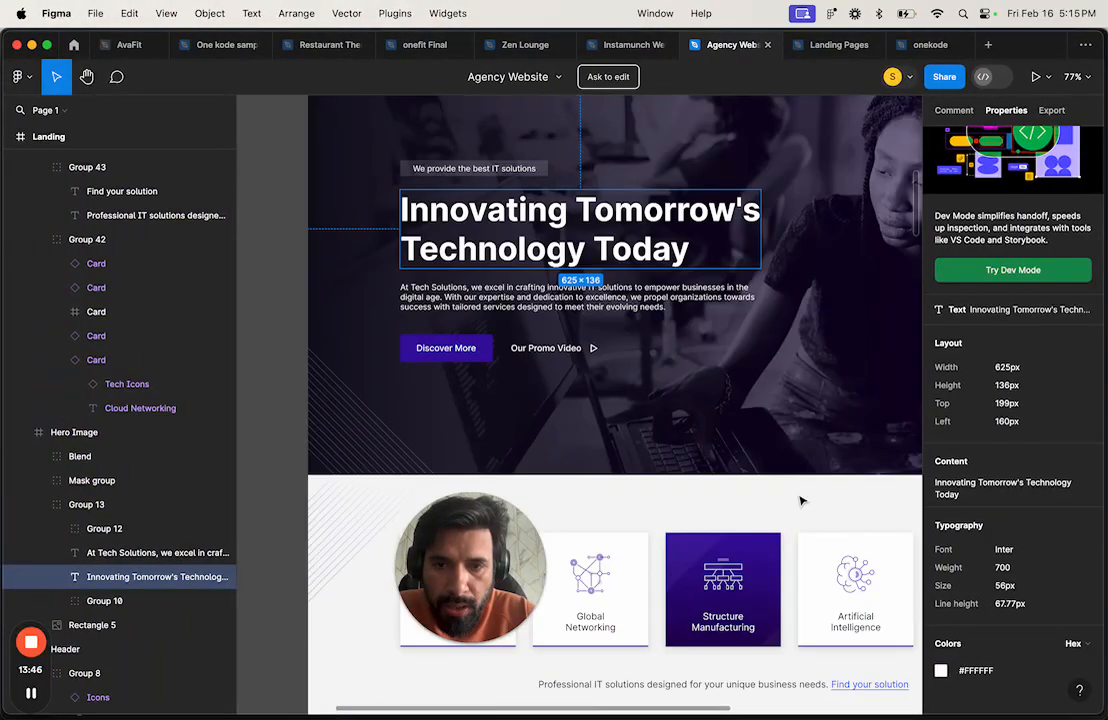
# Step: Select the hero frame and image in Figma, then scroll down to the services heading
pyautogui.scroll(-5, 574, 450)
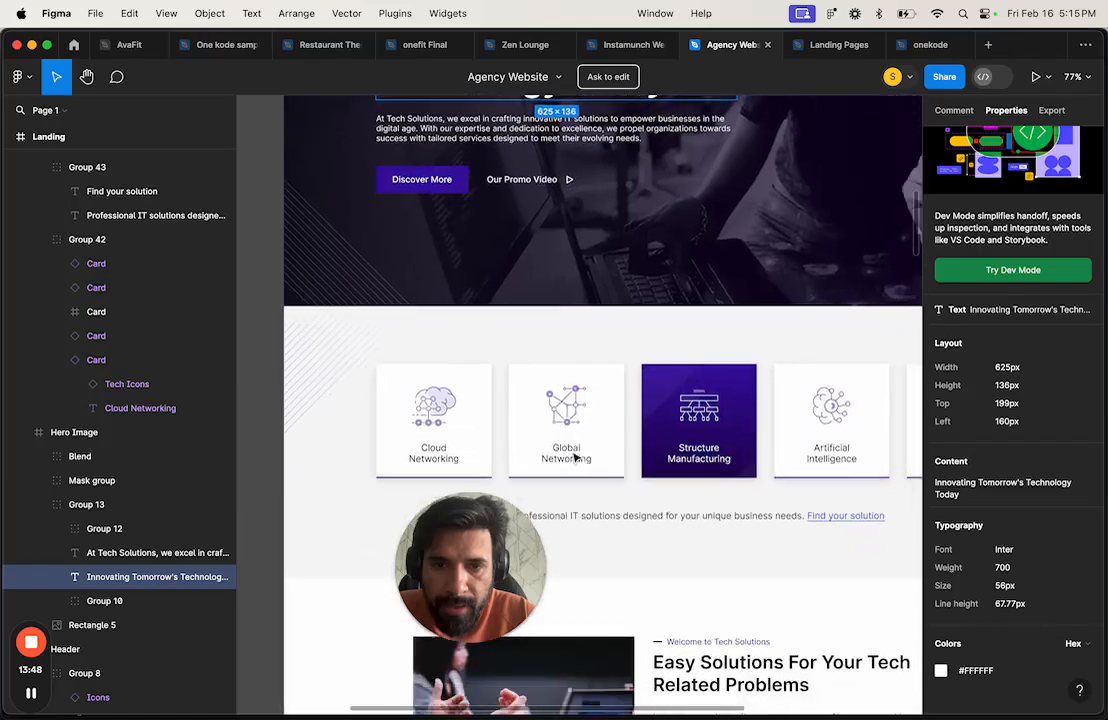
pyautogui.click(408, 172)
pyautogui.click(407, 167)
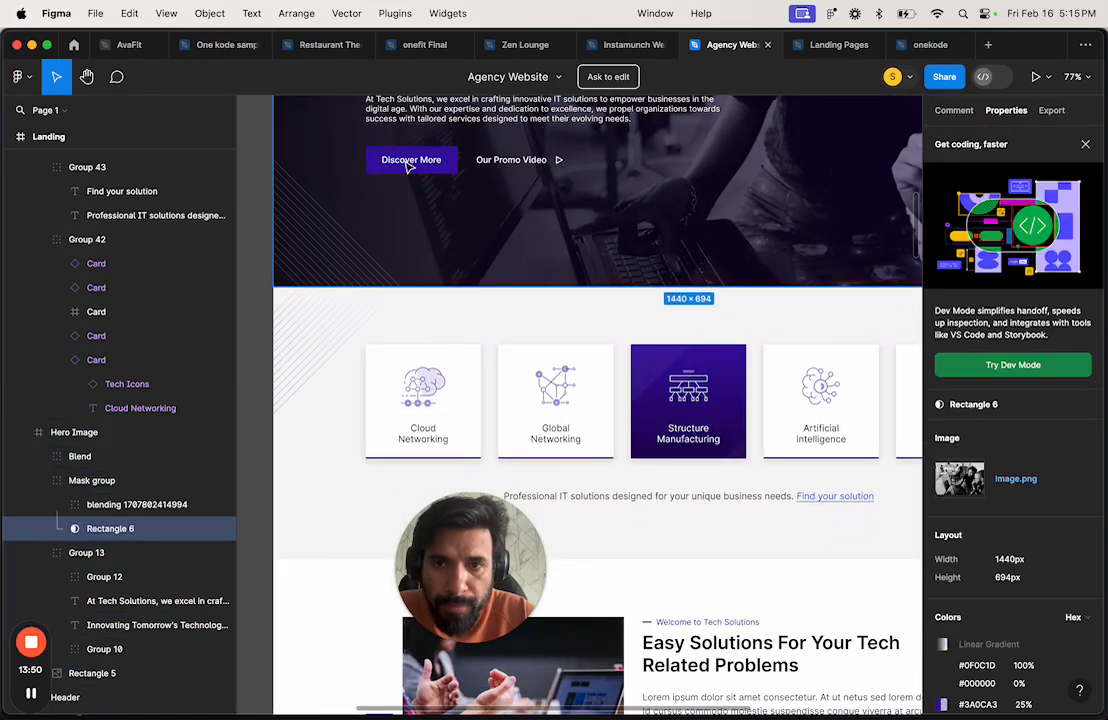
pyautogui.scroll(-4, 530, 390)
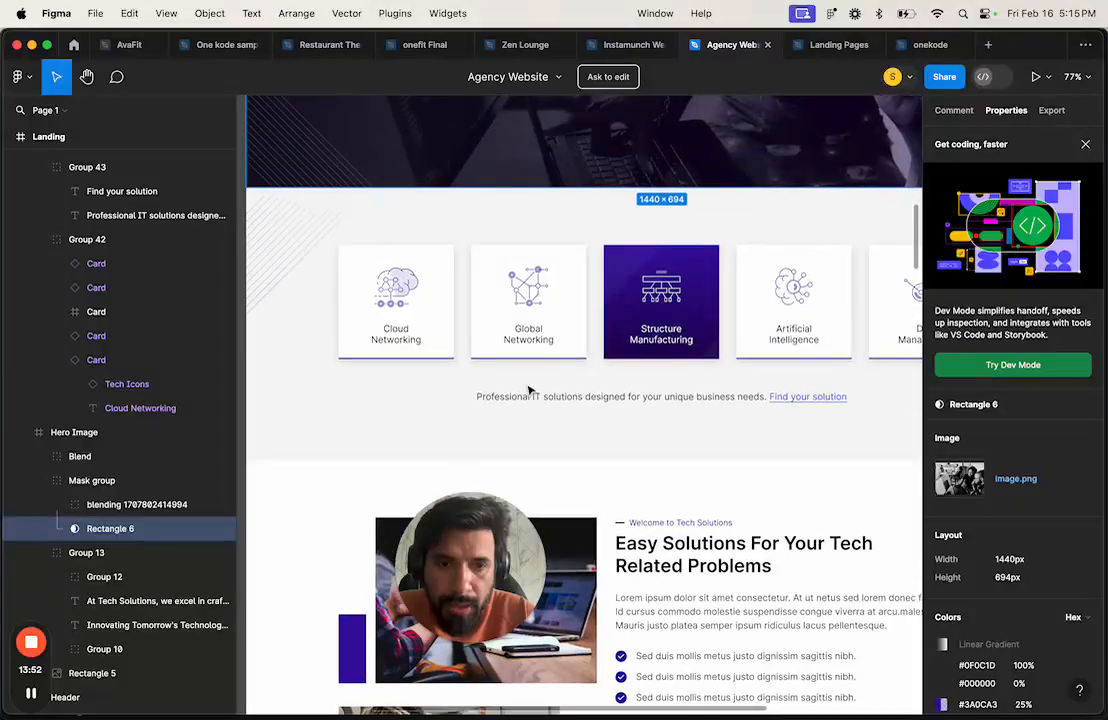
pyautogui.scroll(-10, 654, 411)
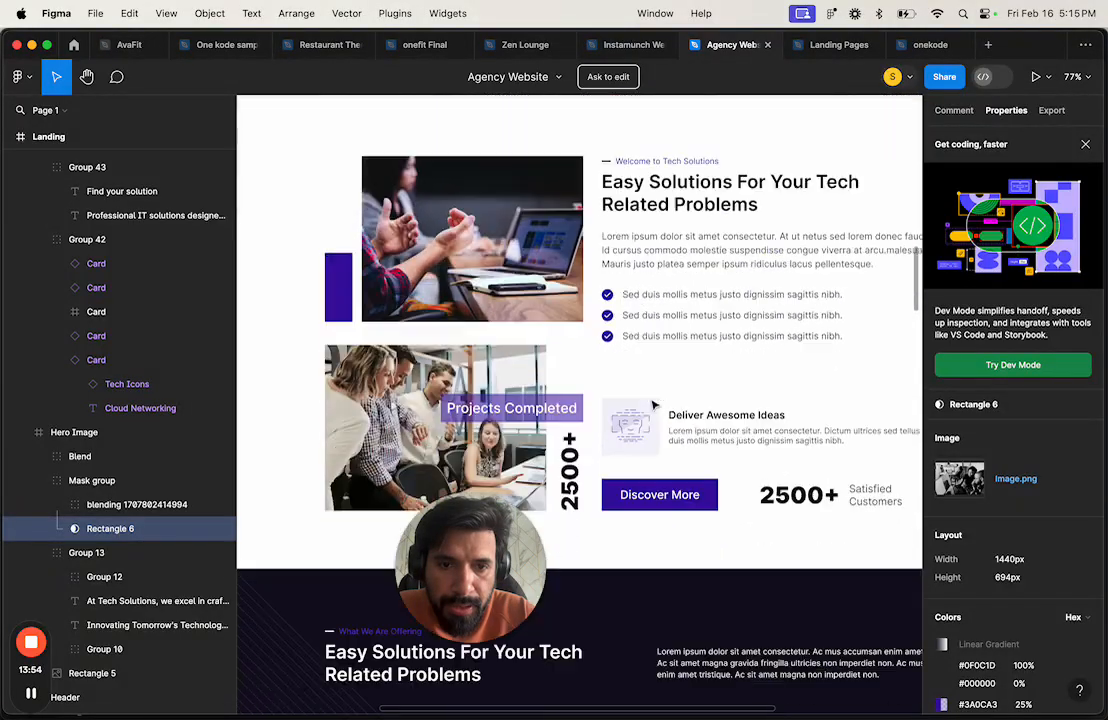
pyautogui.scroll(3, 653, 405)
# Step: Read the Easy Solutions heading's typography: Inter 600, 32px, 38.73px line height
pyautogui.click(660, 288)
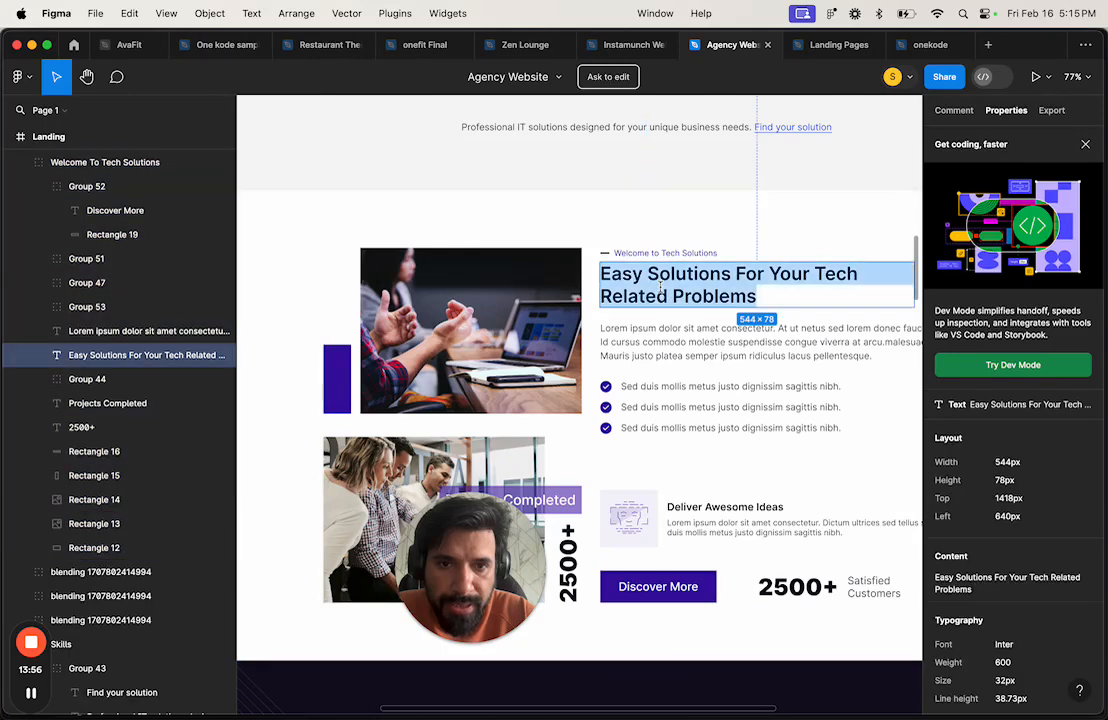
pyautogui.scroll(-4, 670, 340)
pyautogui.scroll(1, 676, 394)
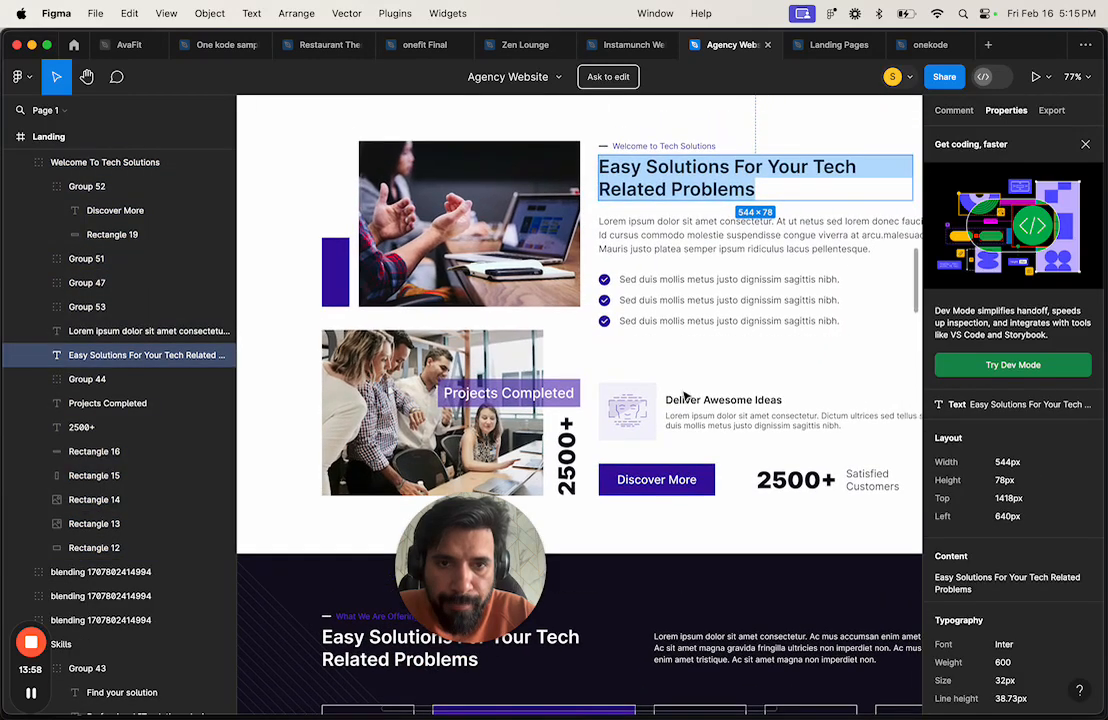
pyautogui.scroll(-7, 668, 287)
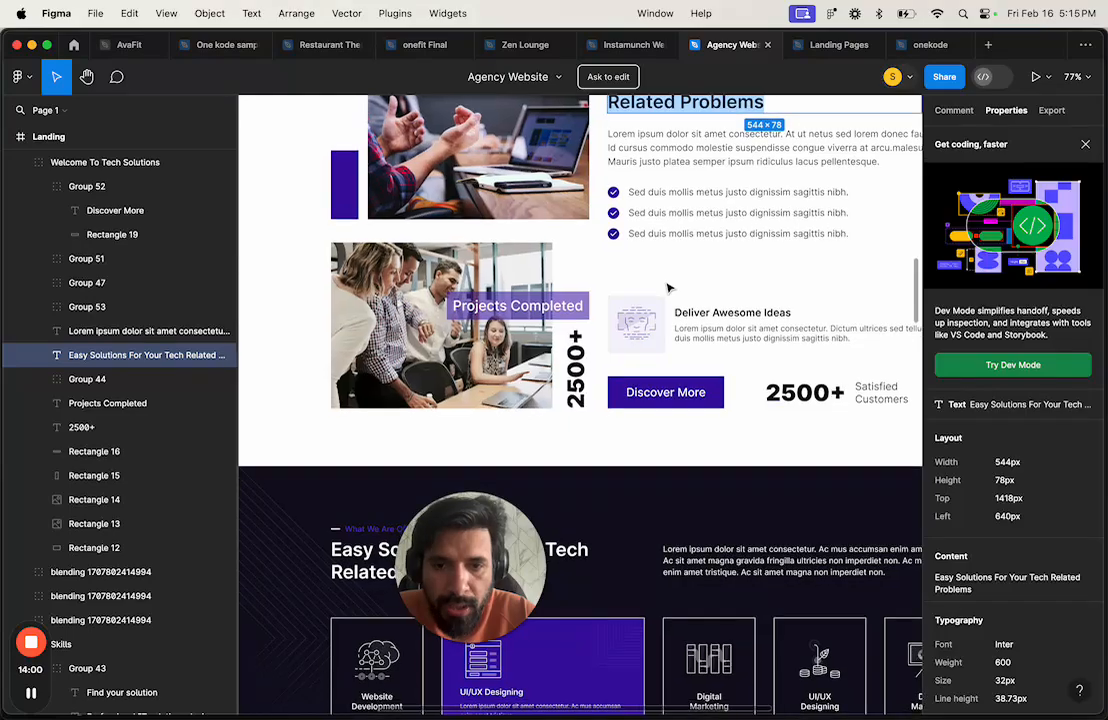
pyautogui.scroll(11, 668, 288)
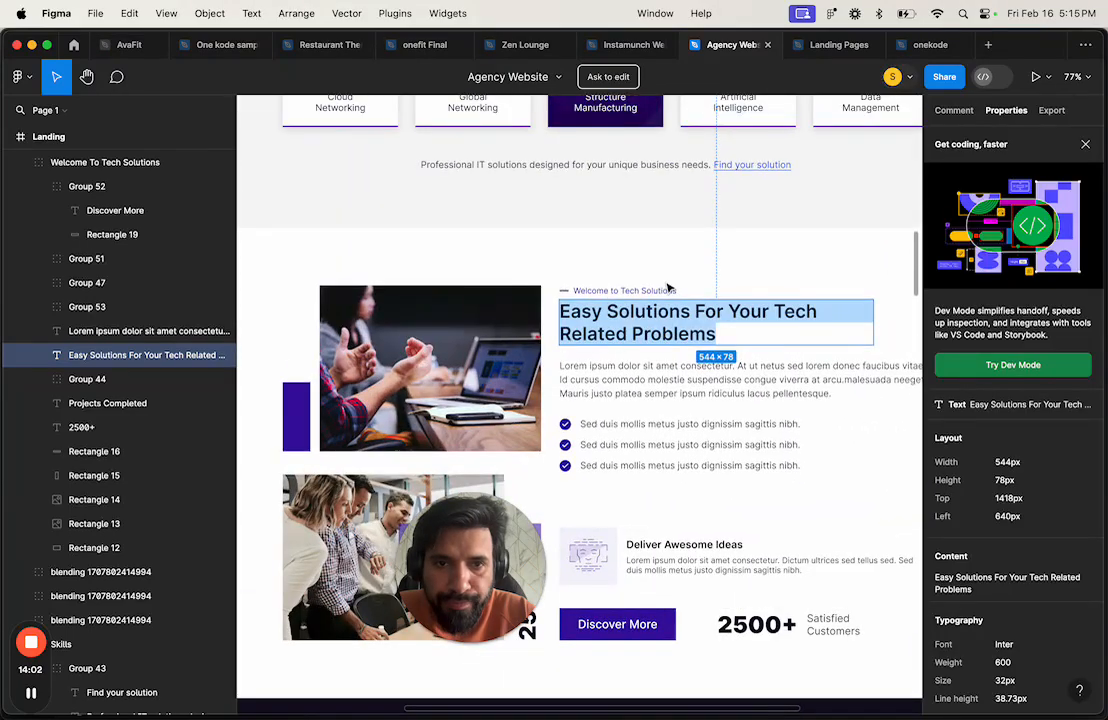
pyautogui.hotkey('ctrl', 'Right')
pyautogui.scroll(-3, 198, 549)
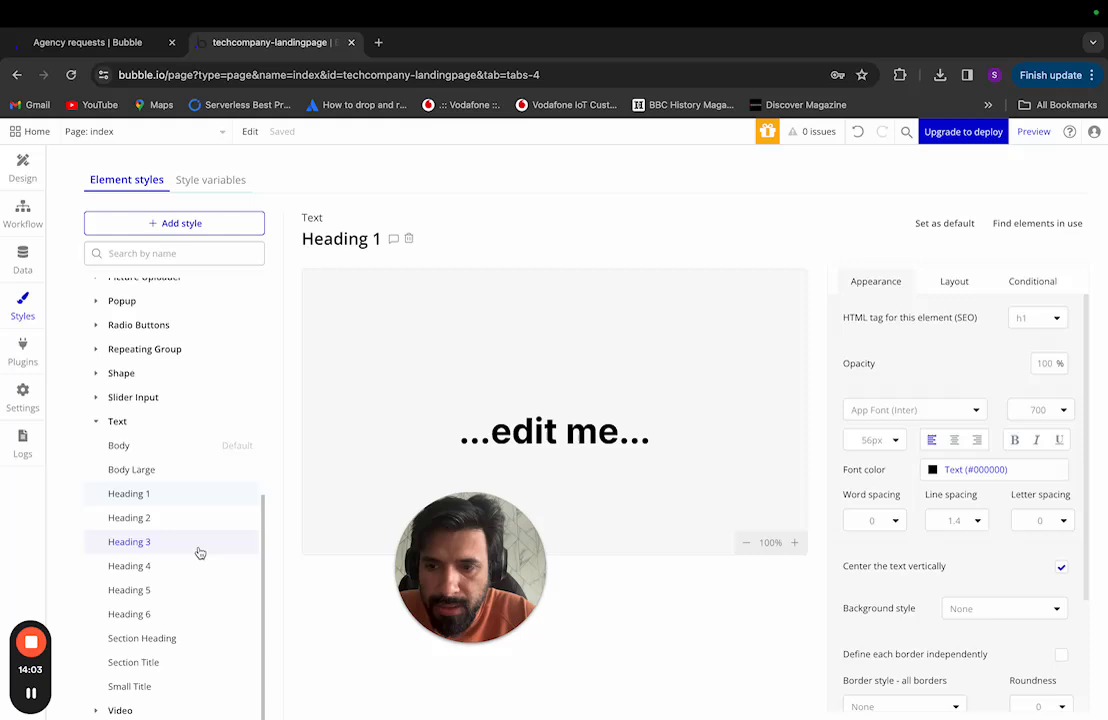
# Step: Set the Section Title text style to 32px with a 600 Semi Bold weight
pyautogui.click(152, 685)
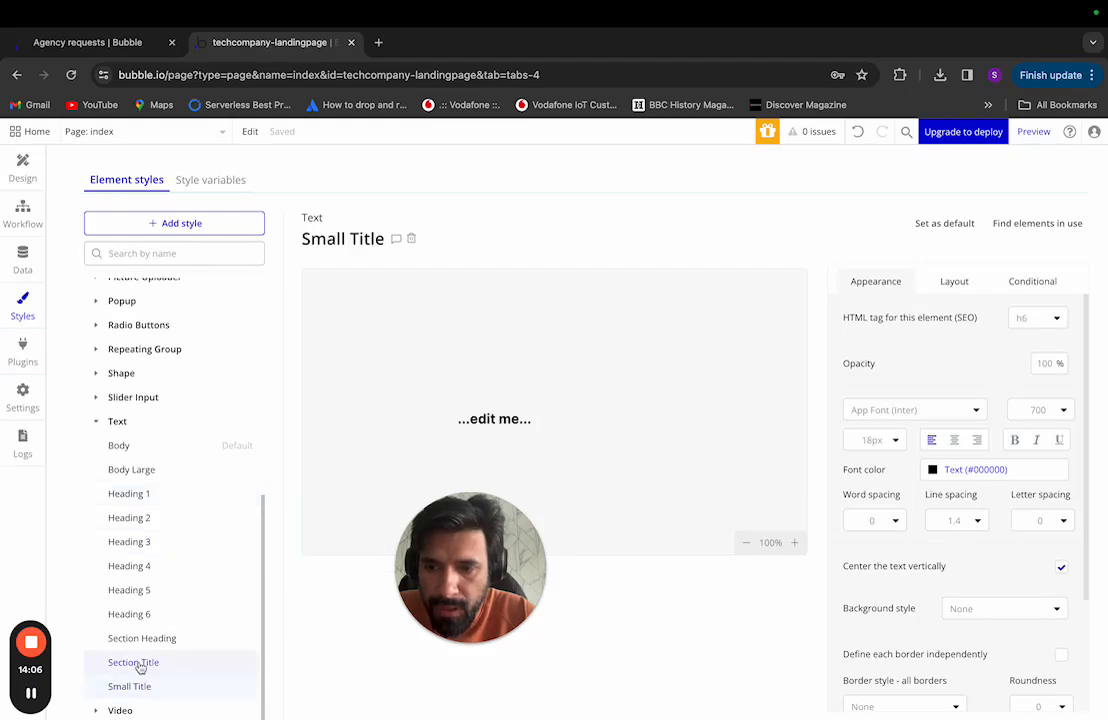
pyautogui.click(140, 664)
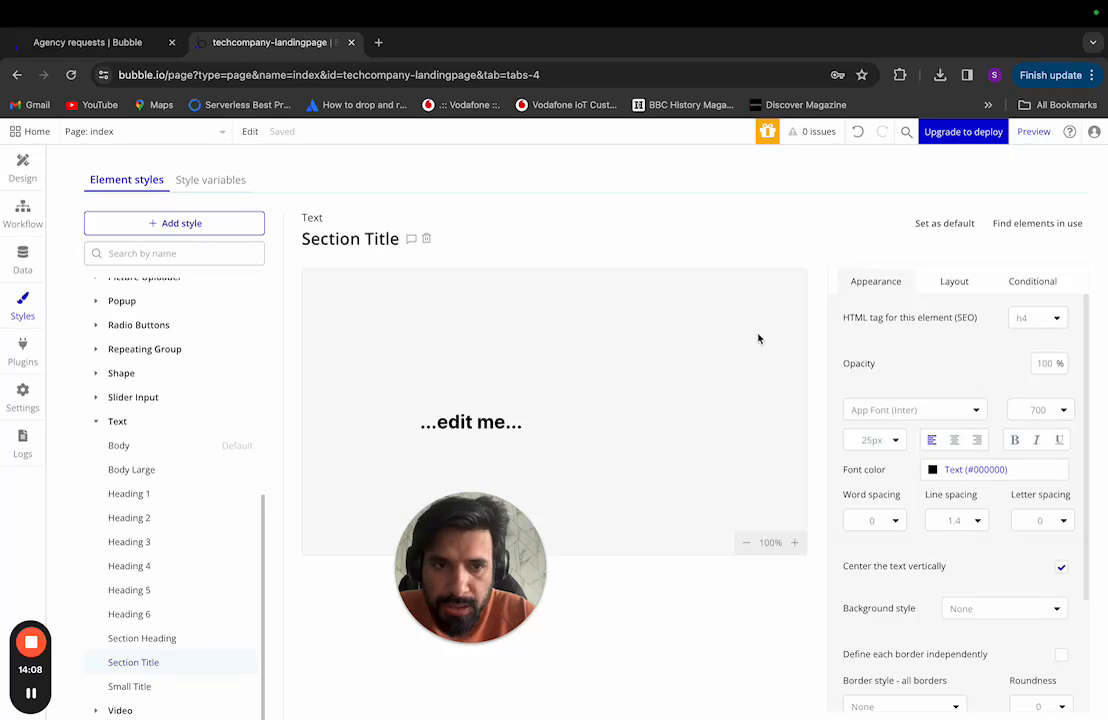
pyautogui.hotkey('ctrl', 'Left')
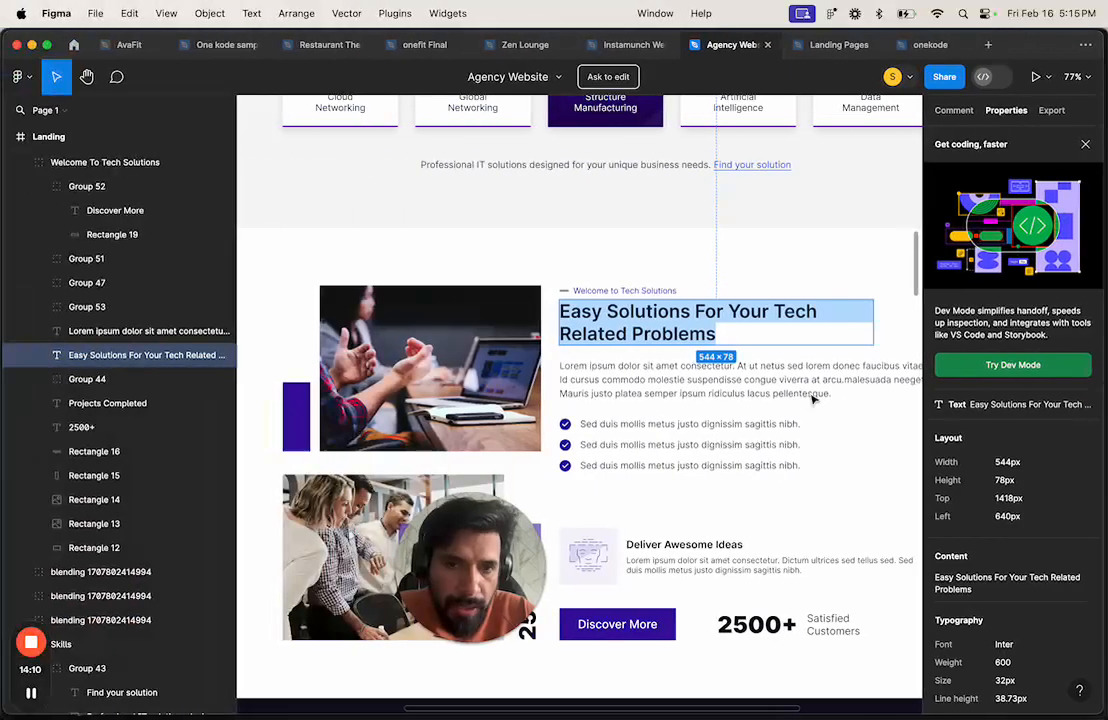
pyautogui.hotkey('ctrl', 'Right')
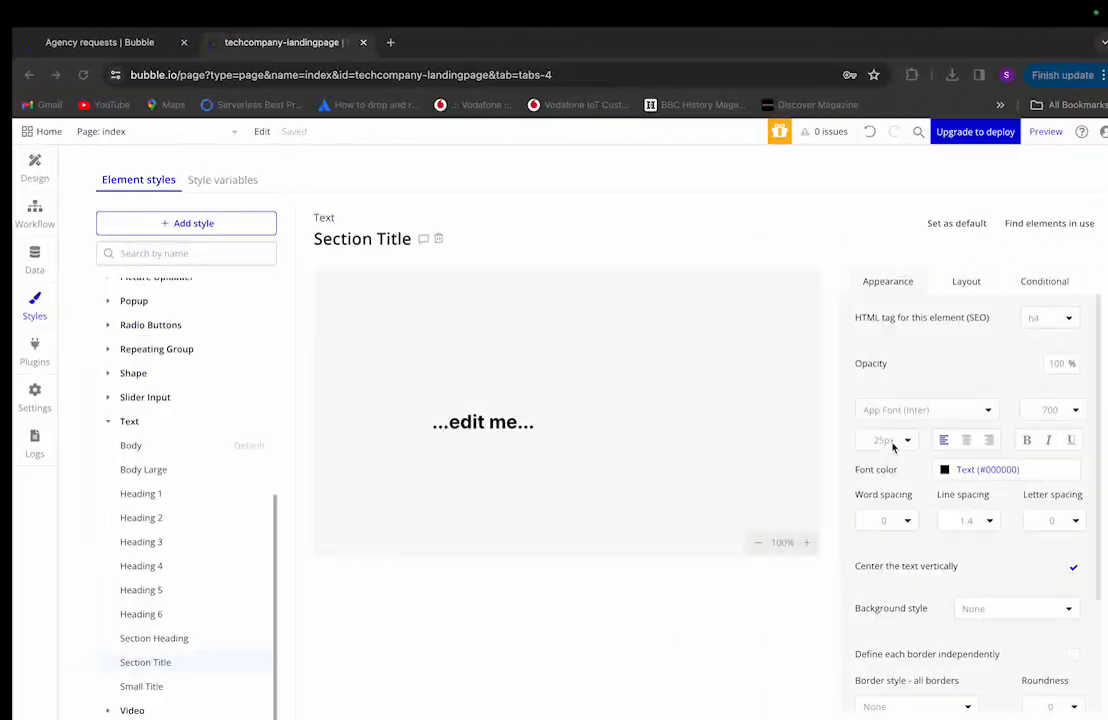
pyautogui.click(888, 441)
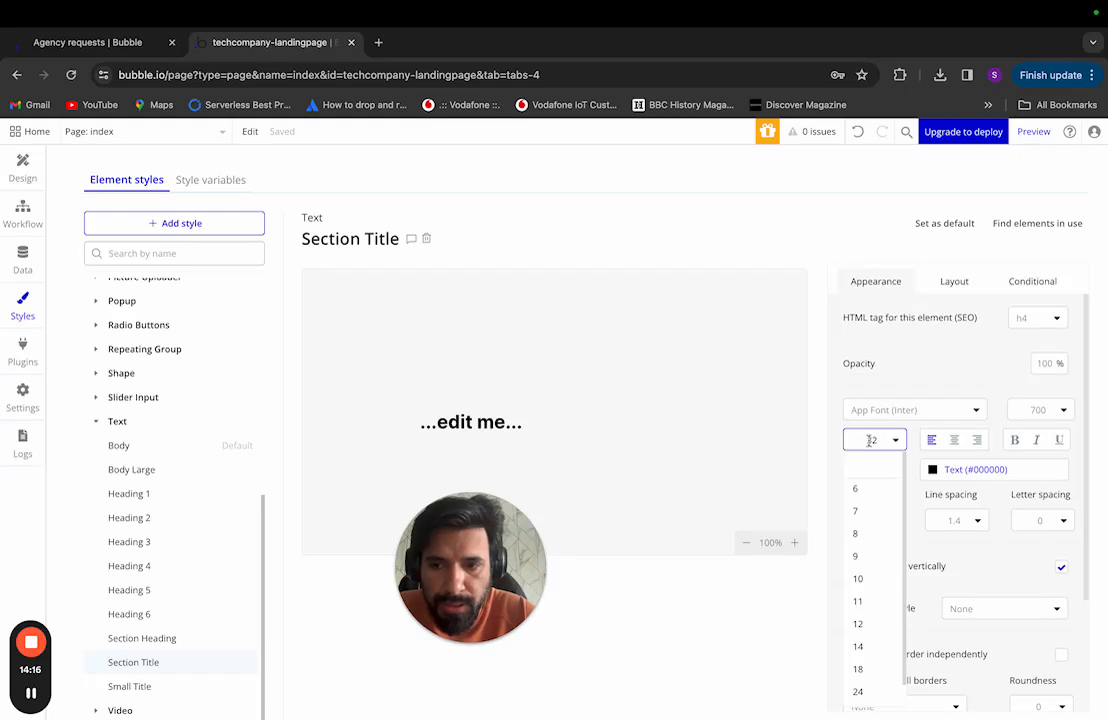
pyautogui.click(160, 641)
pyautogui.click(153, 664)
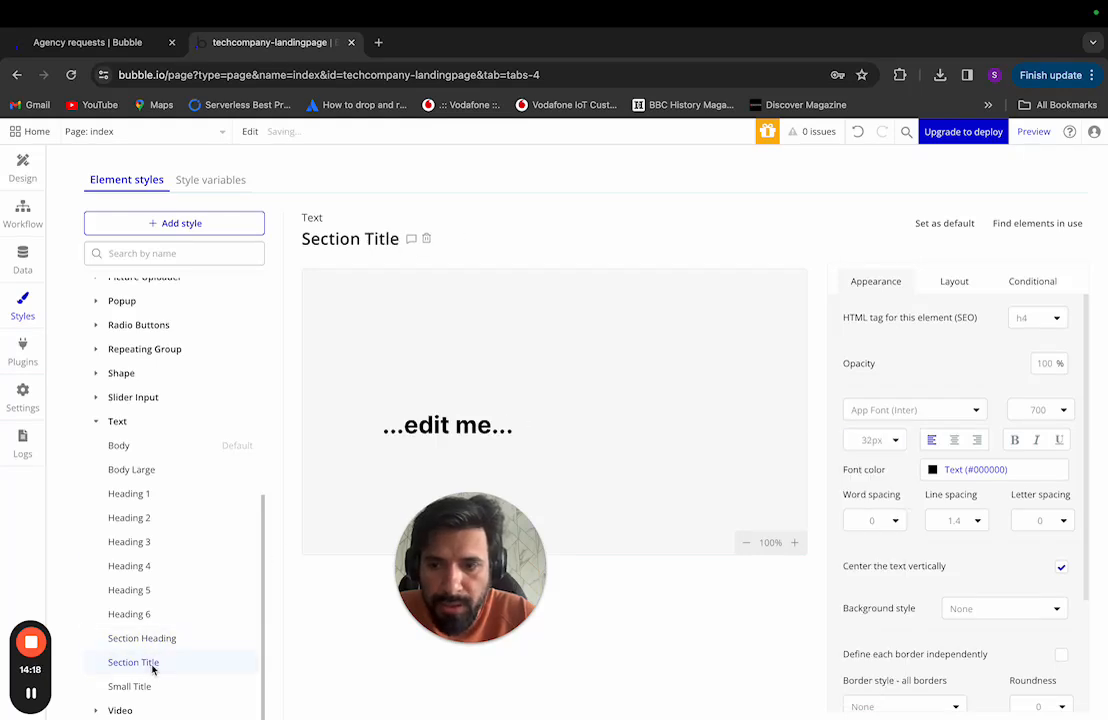
pyautogui.hotkey('ctrl', 'Left')
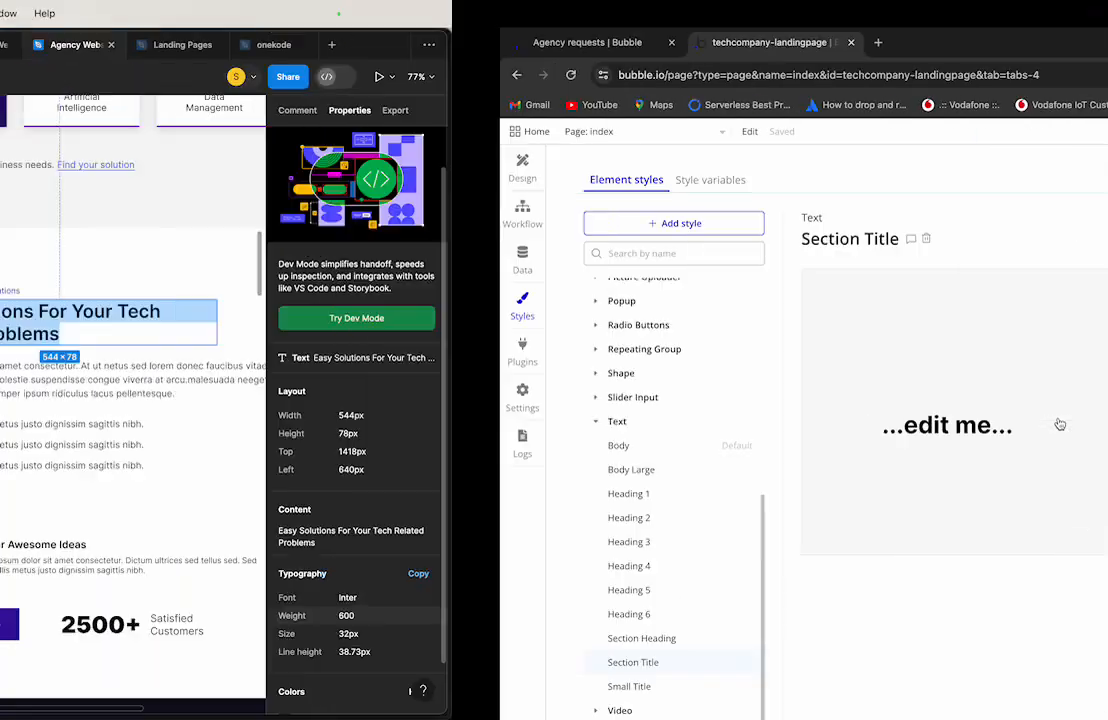
pyautogui.hotkey('ctrl', 'Right')
pyautogui.click(1066, 412)
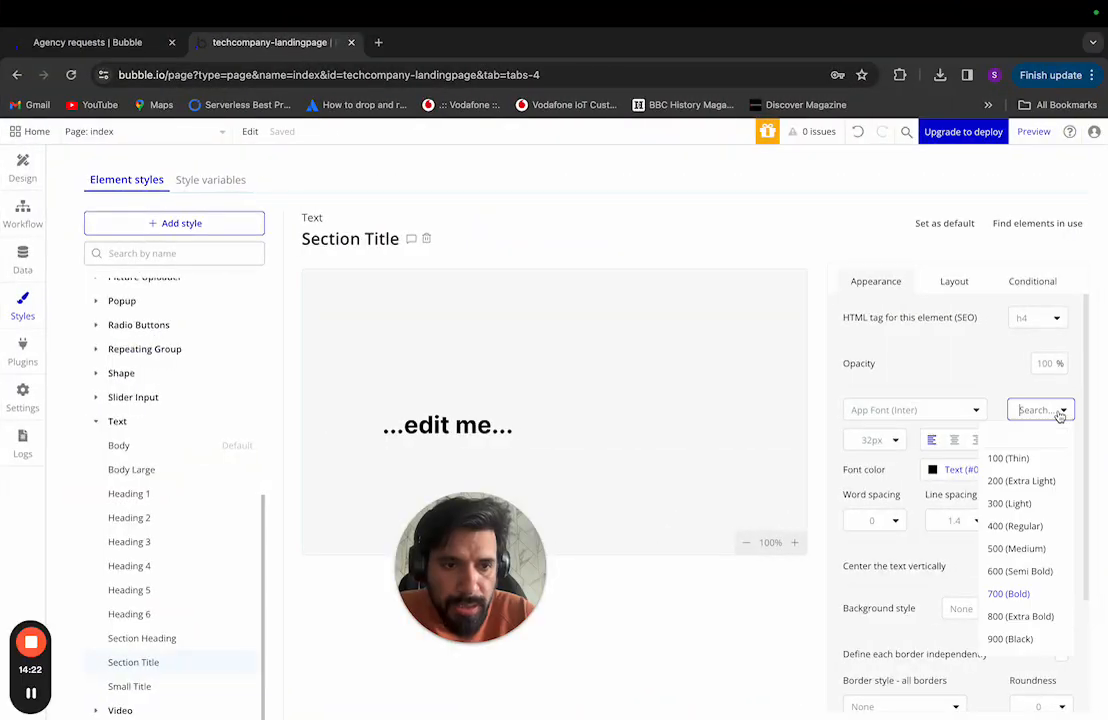
pyautogui.click(1021, 572)
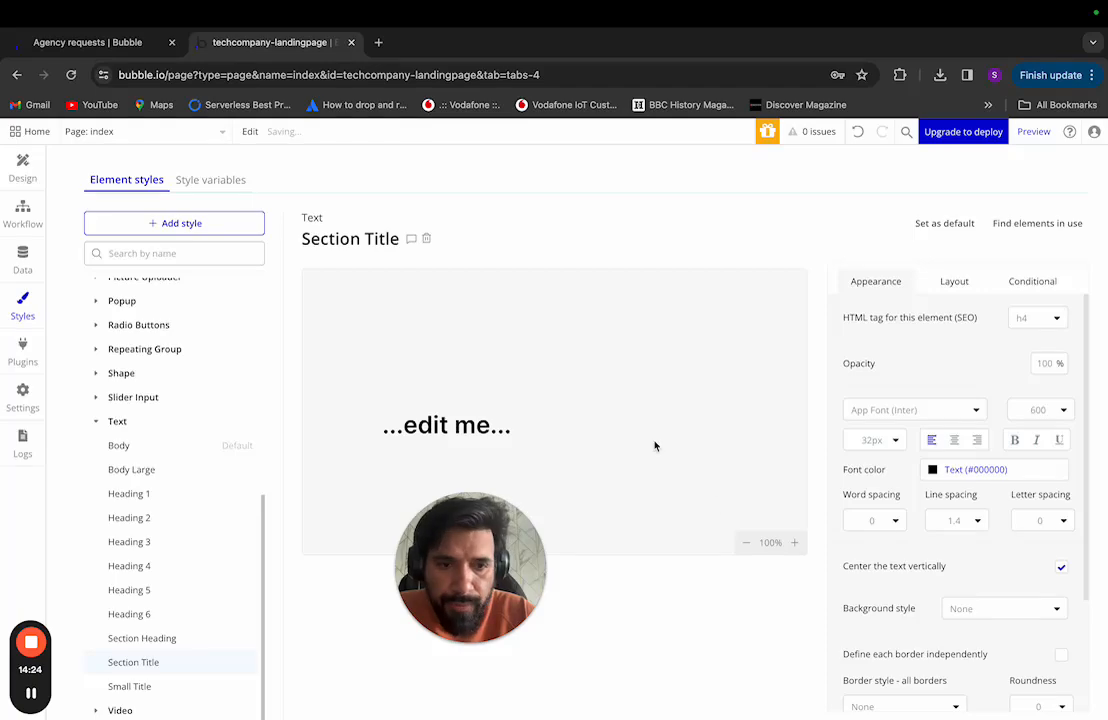
pyautogui.hotkey('ctrl', 'Left')
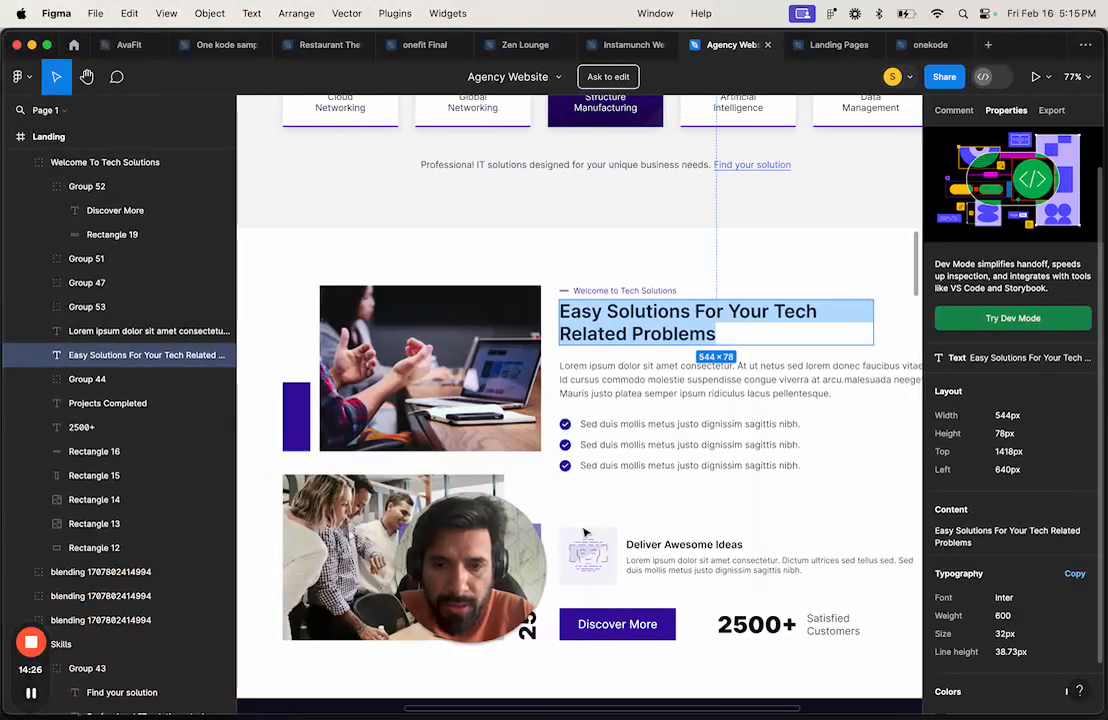
# Step: Select the 'What We Are Offering' text layer: Inter 400, 14px, 16.94px line height
pyautogui.scroll(-10, 638, 455)
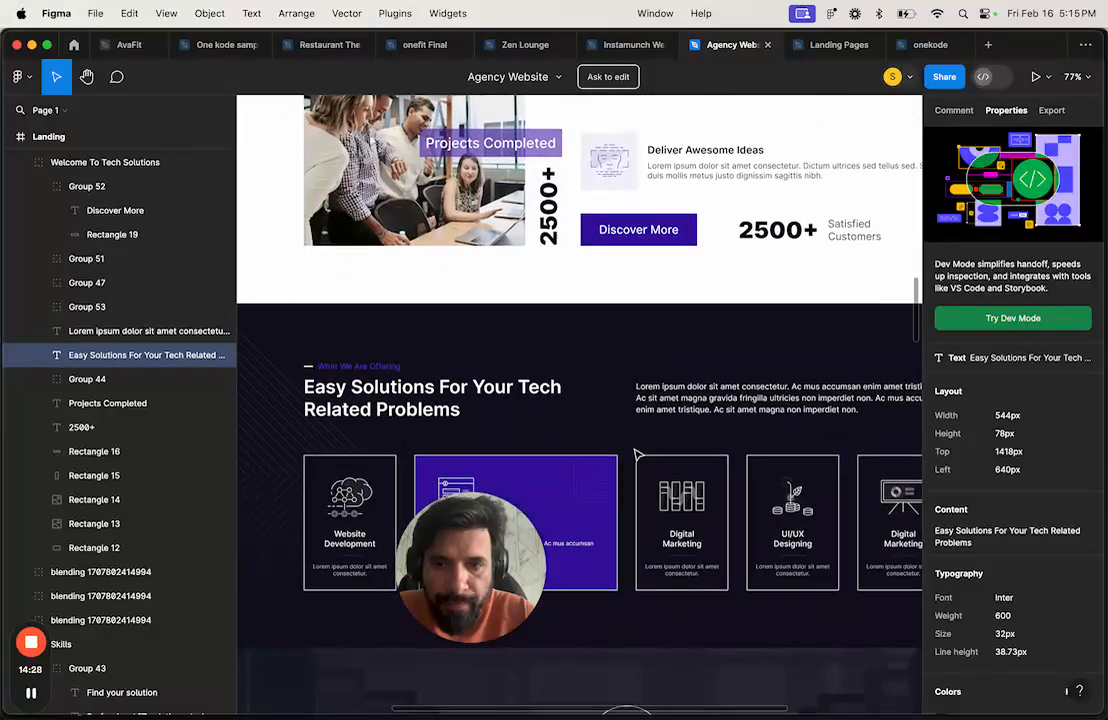
pyautogui.click(369, 372)
pyautogui.doubleClick(370, 370)
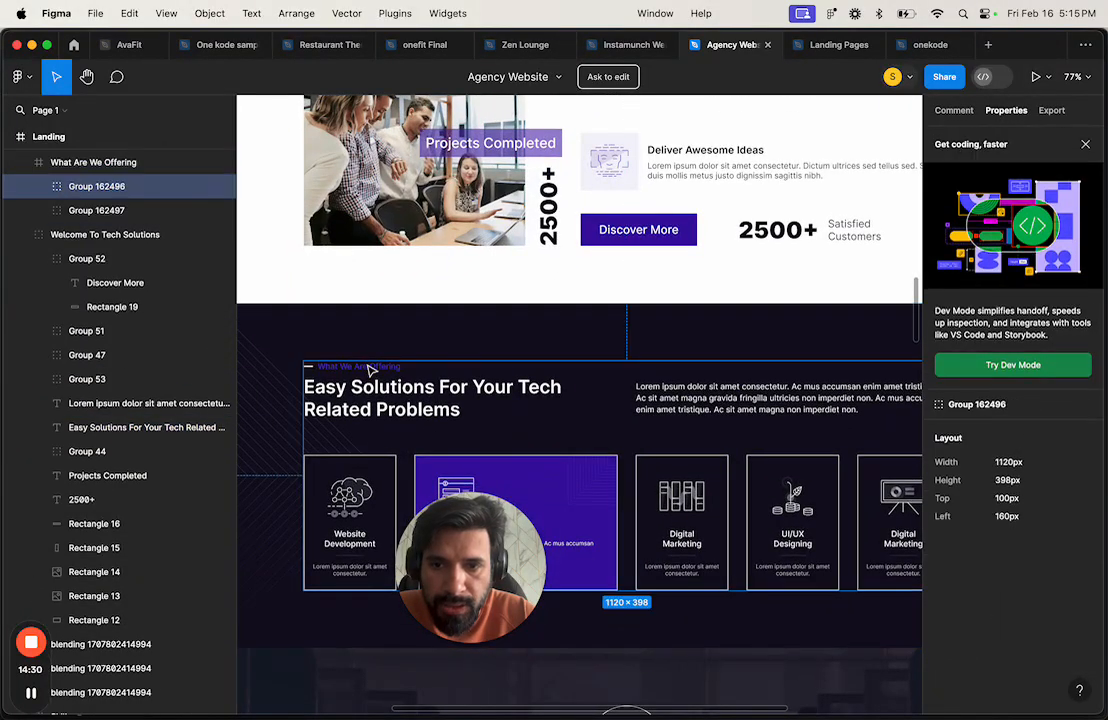
pyautogui.doubleClick(370, 369)
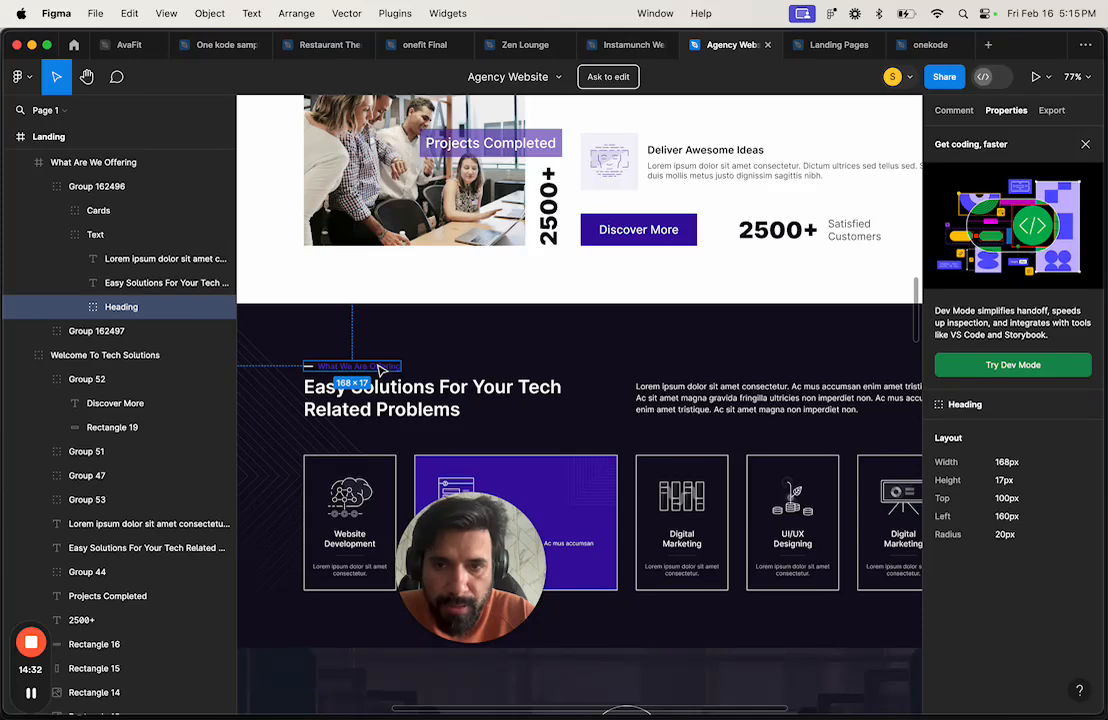
pyautogui.doubleClick(369, 372)
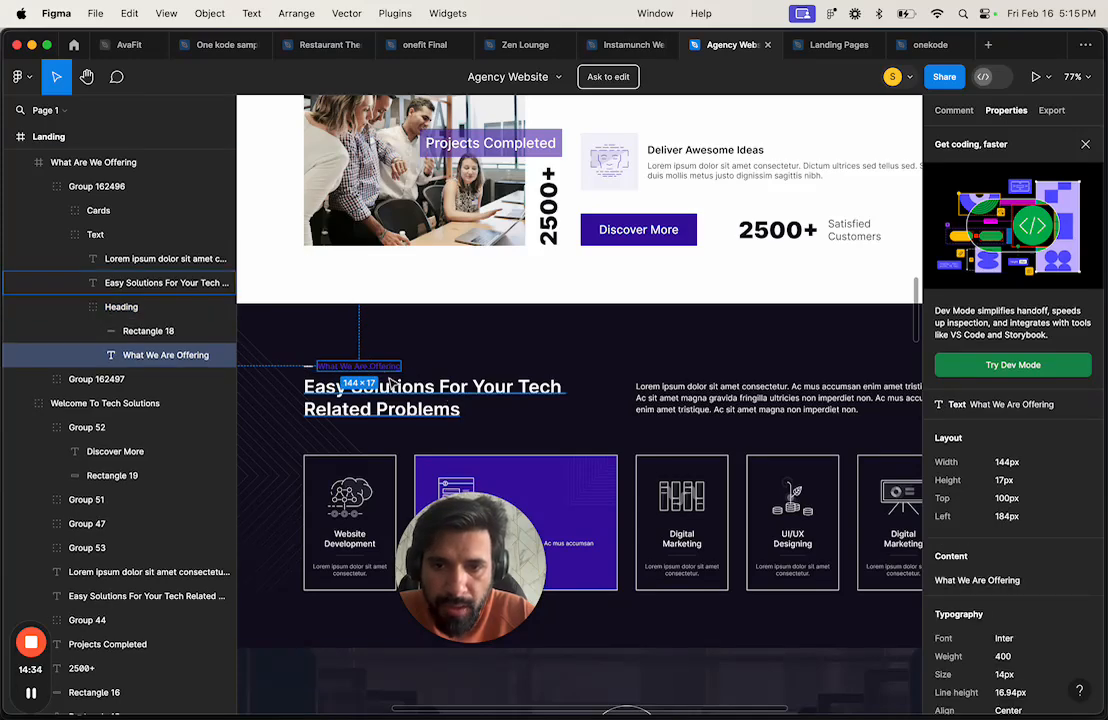
pyautogui.scroll(-2, 1037, 578)
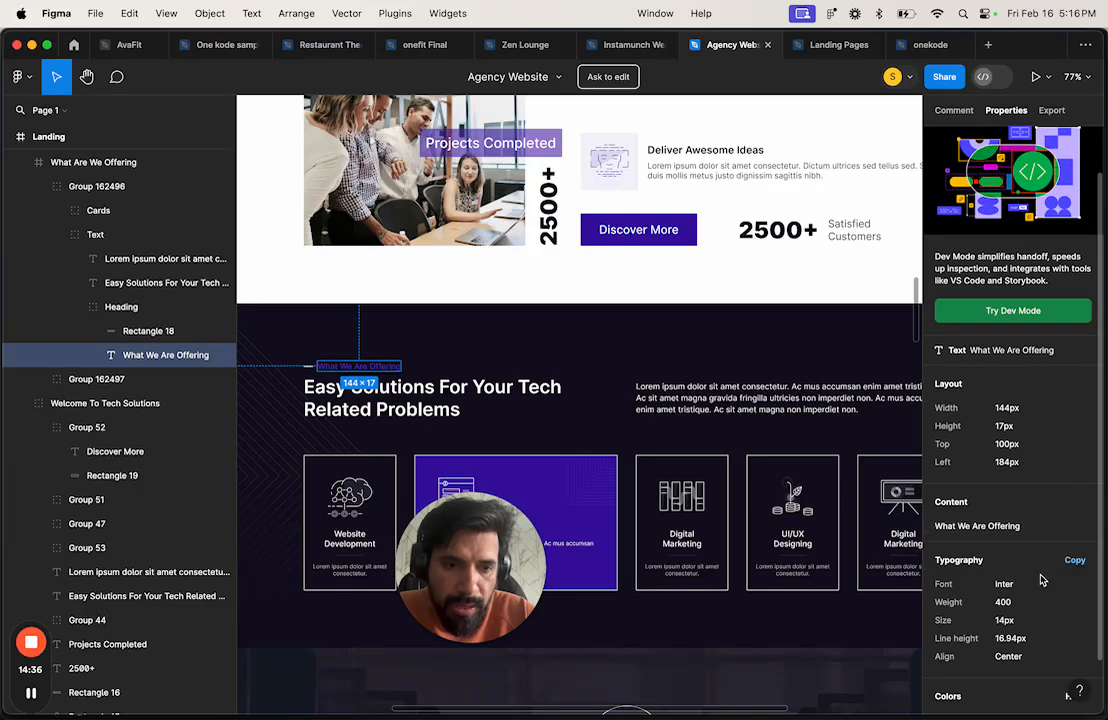
pyautogui.hotkey('ctrl', 'Right')
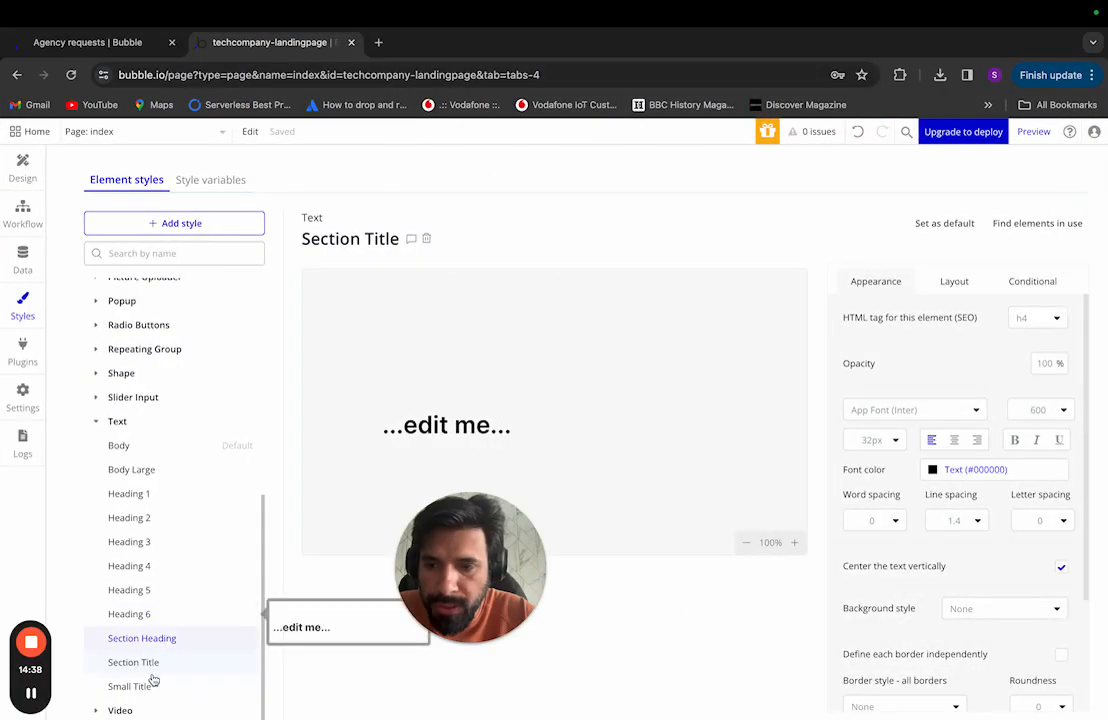
# Step: Set the Small Title text style to 14px with a 400 Regular weight
pyautogui.click(142, 687)
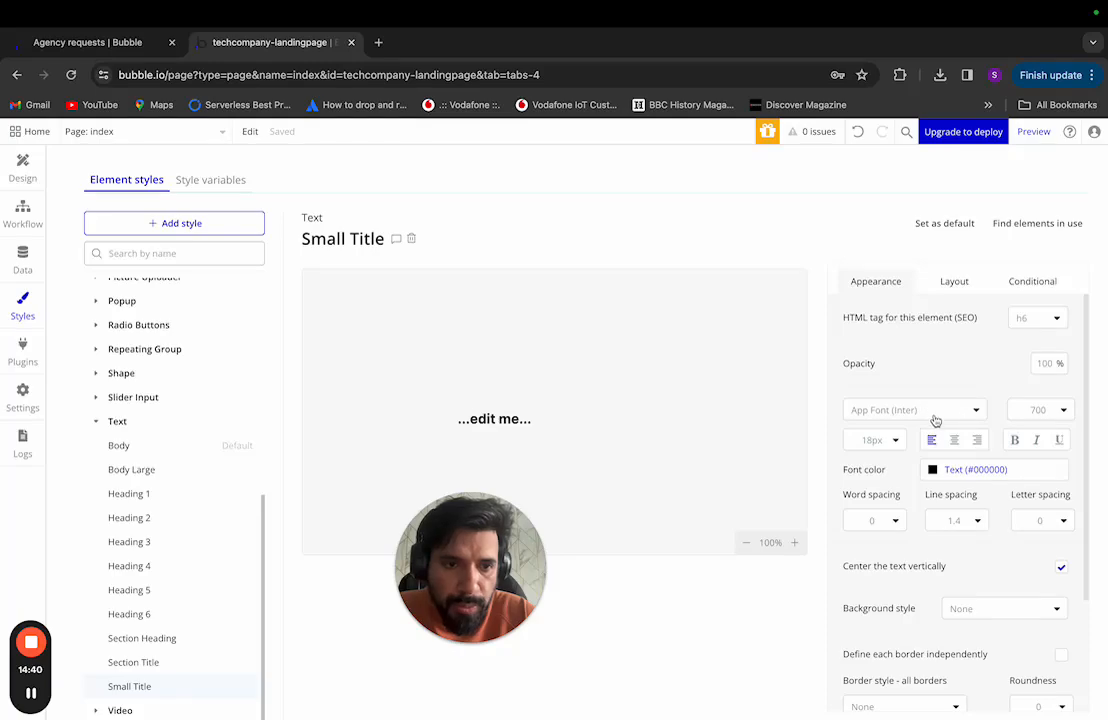
pyautogui.hotkey('ctrl', 'Left')
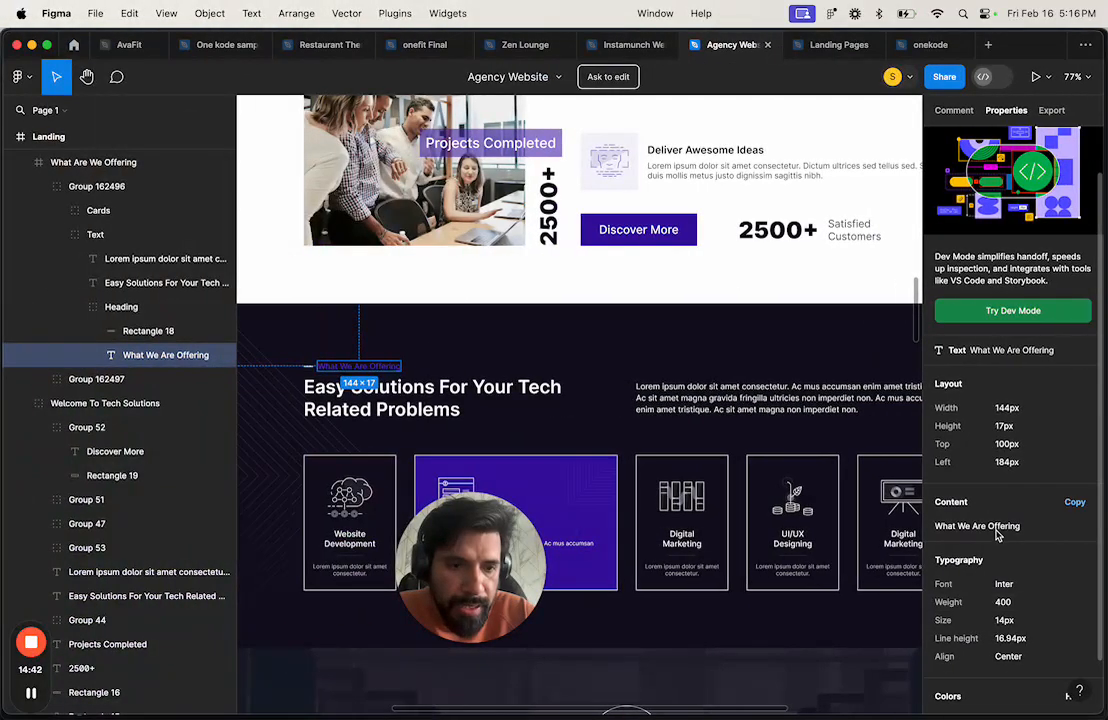
pyautogui.hotkey('ctrl', 'Right')
pyautogui.click(886, 442)
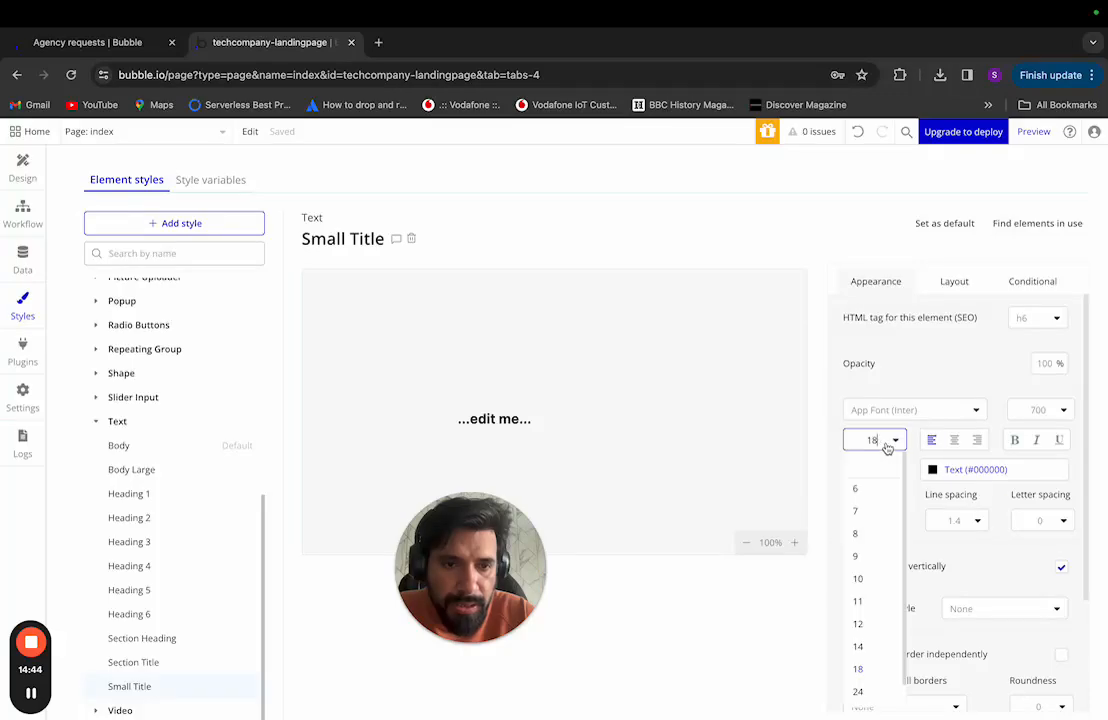
pyautogui.click(860, 648)
pyautogui.hotkey('ctrl', 'Left')
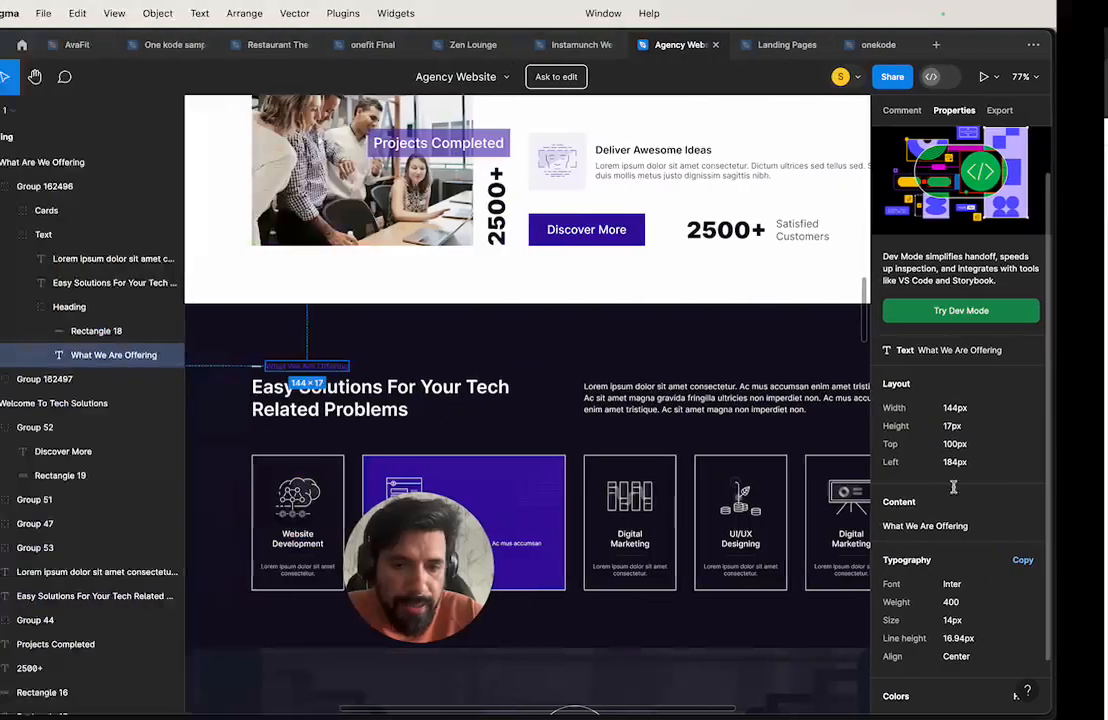
pyautogui.hotkey('ctrl', 'Right')
pyautogui.click(1045, 412)
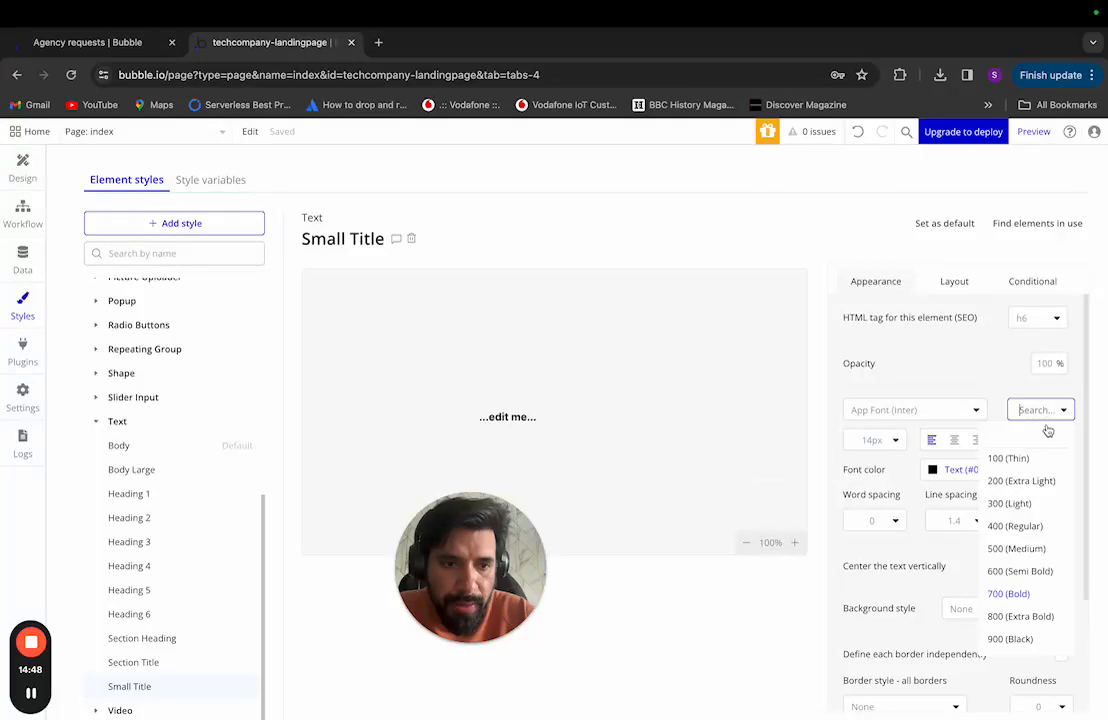
pyautogui.click(1015, 526)
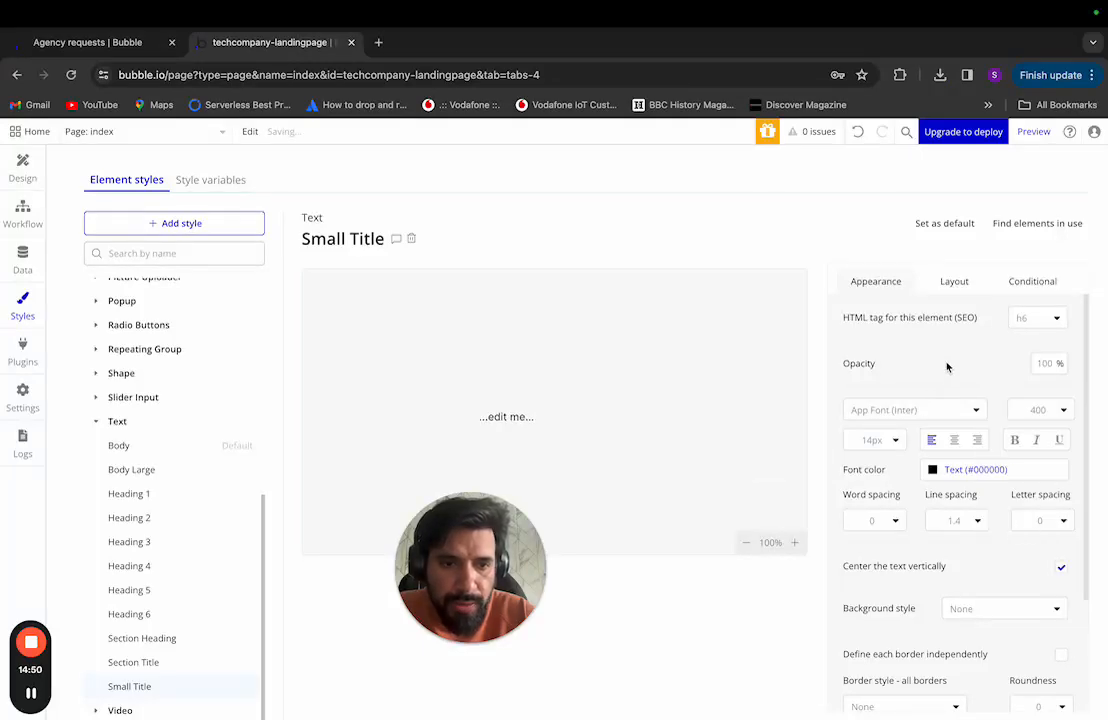
pyautogui.hotkey('ctrl', 'Left')
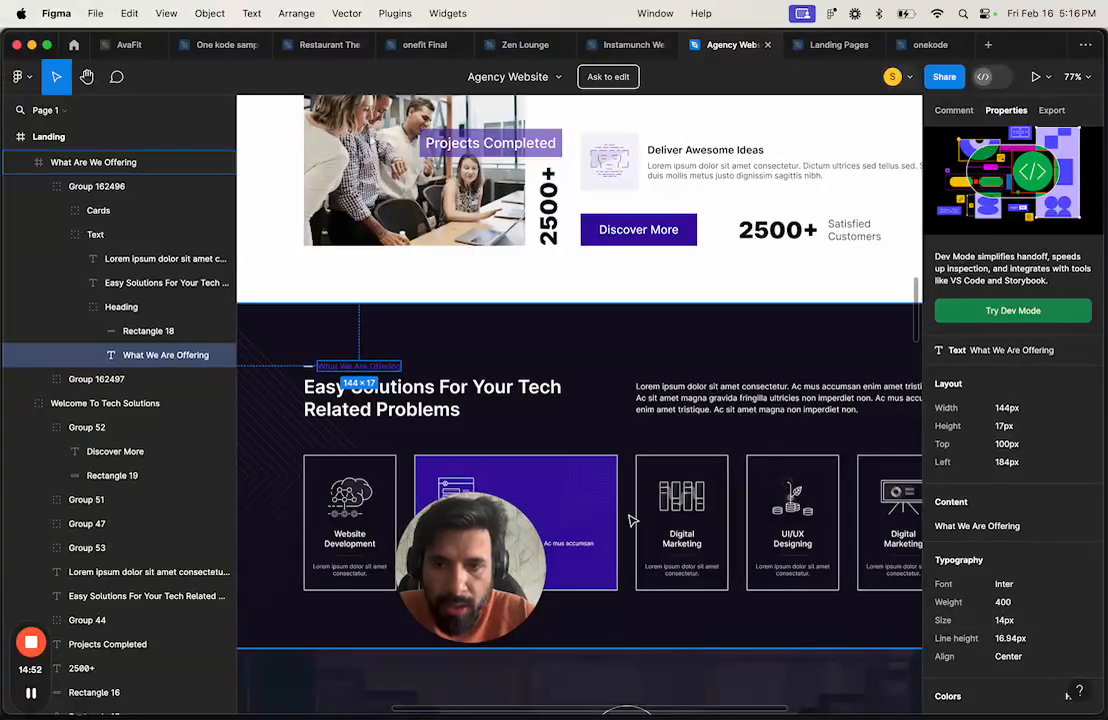
# Step: Inspect the typography of the 2500+ number texts in the Welcome To Tech Solutions section
pyautogui.scroll(-5, 630, 520)
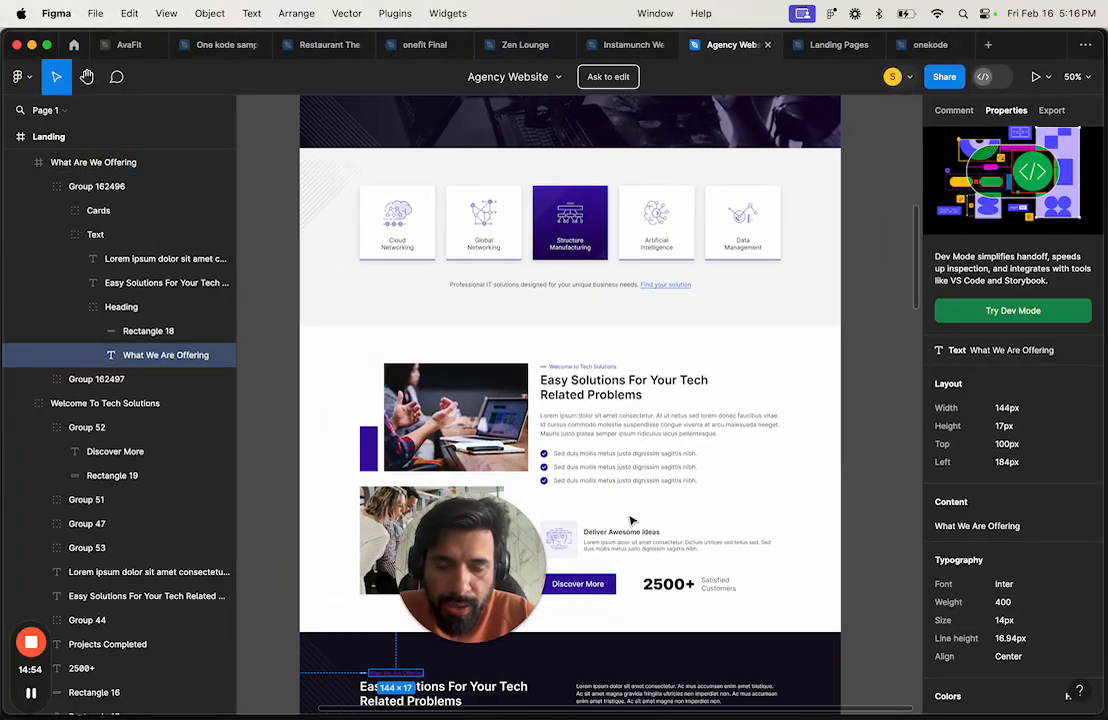
pyautogui.scroll(-3, 631, 521)
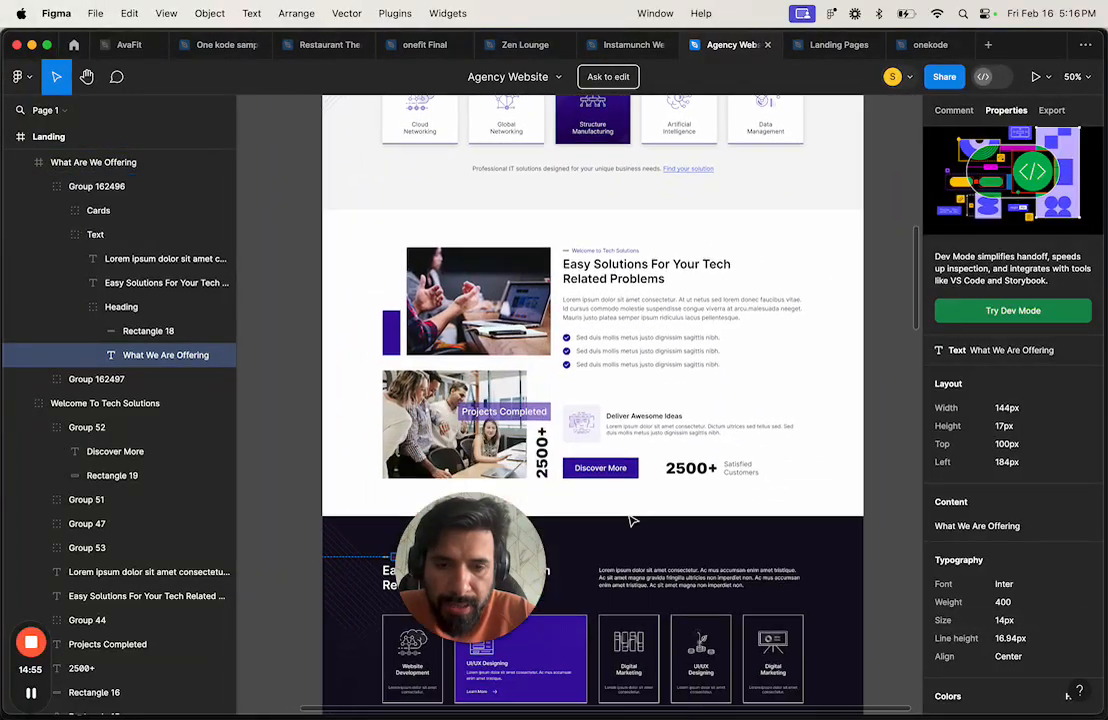
pyautogui.click(700, 477)
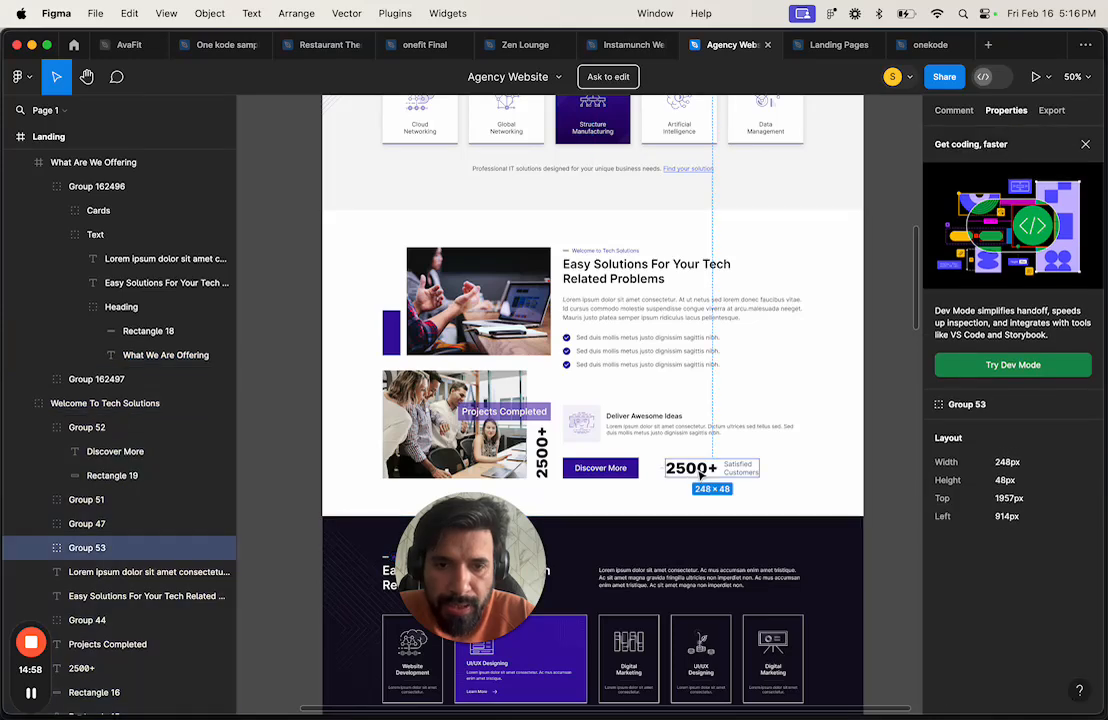
pyautogui.doubleClick(683, 469)
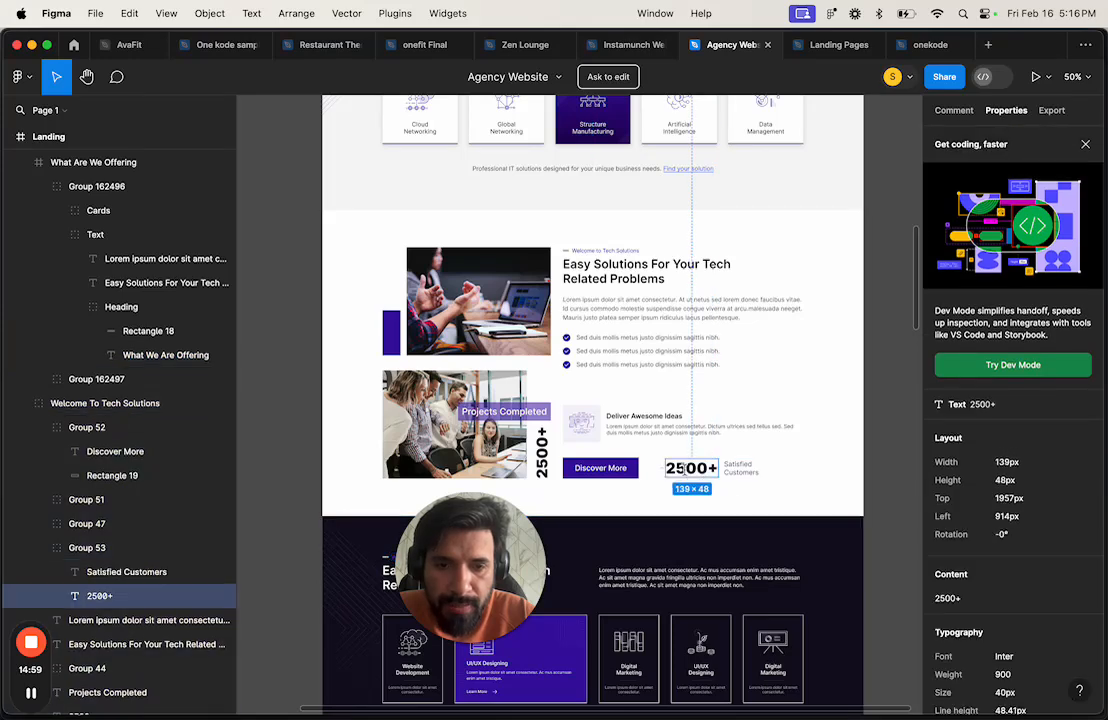
pyautogui.click(540, 460)
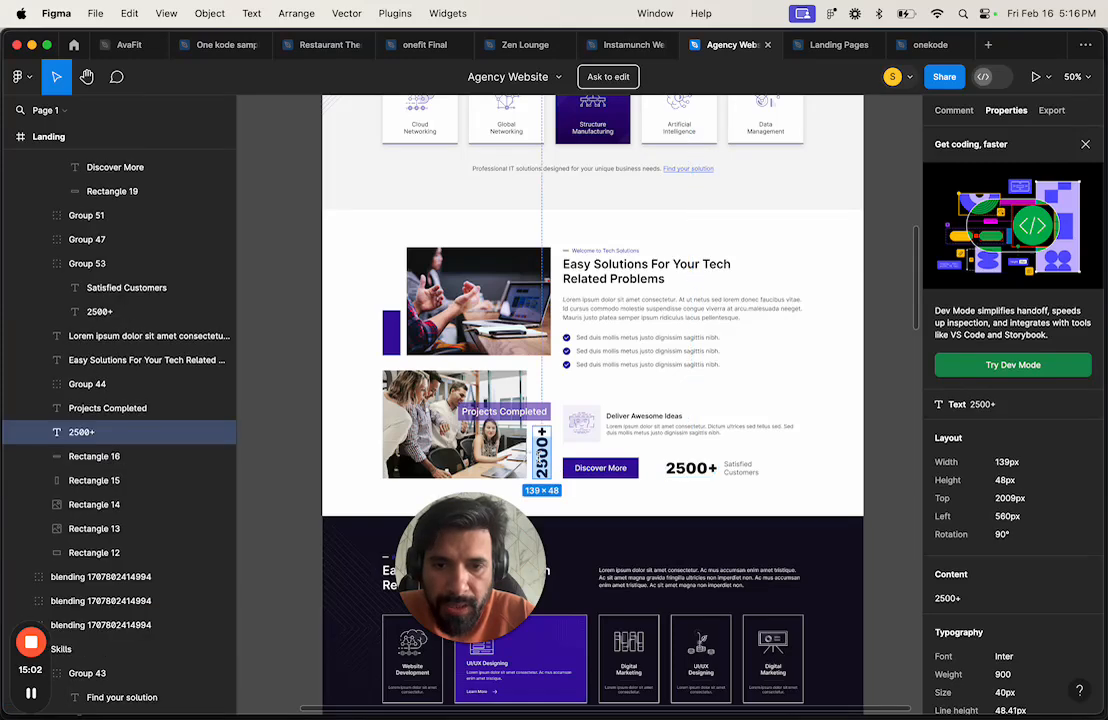
pyautogui.click(703, 472)
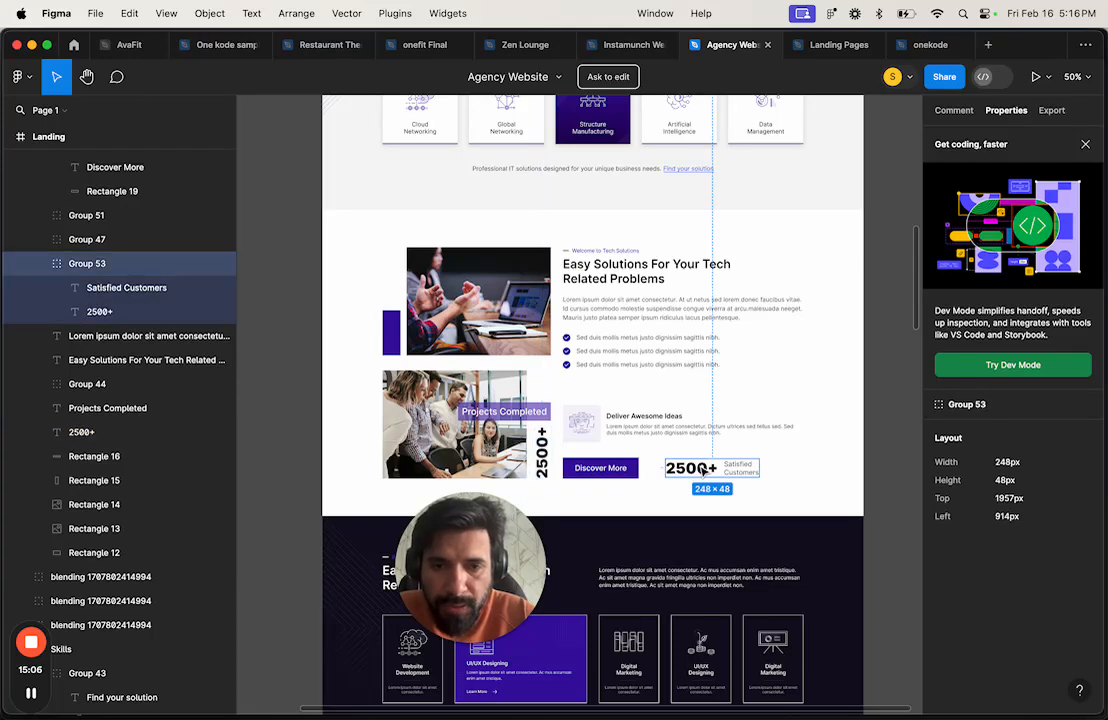
# Step: Inspect the Deliver Awesome Ideas heading and the paragraph beneath it
pyautogui.doubleClick(648, 425)
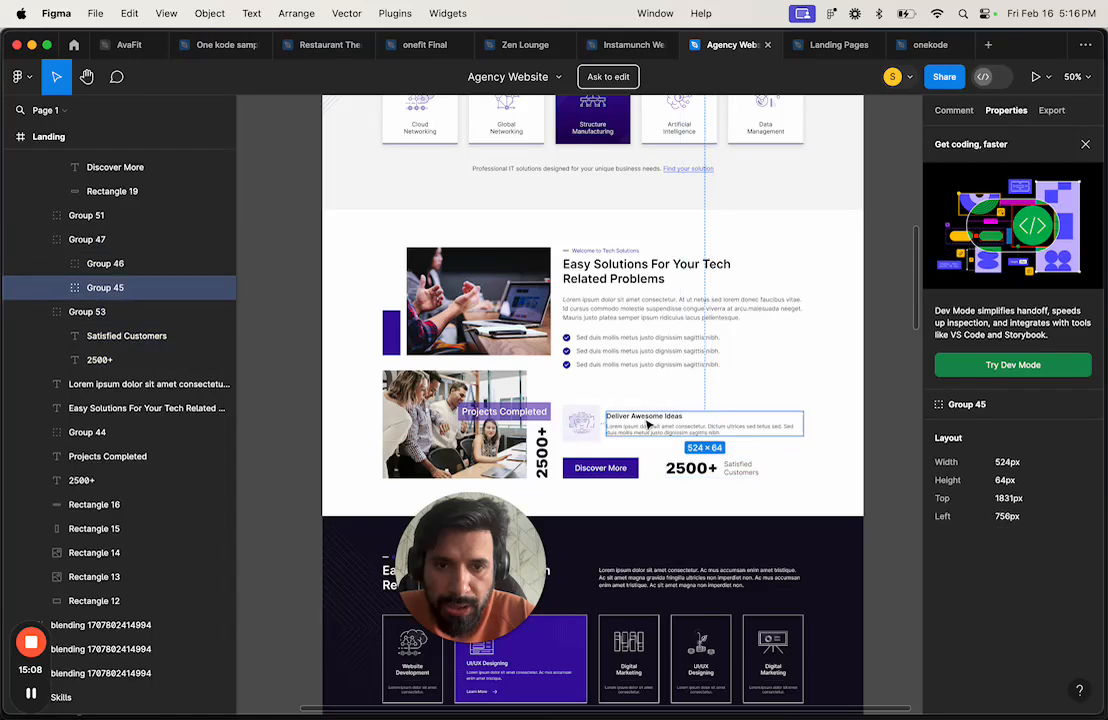
pyautogui.doubleClick(653, 415)
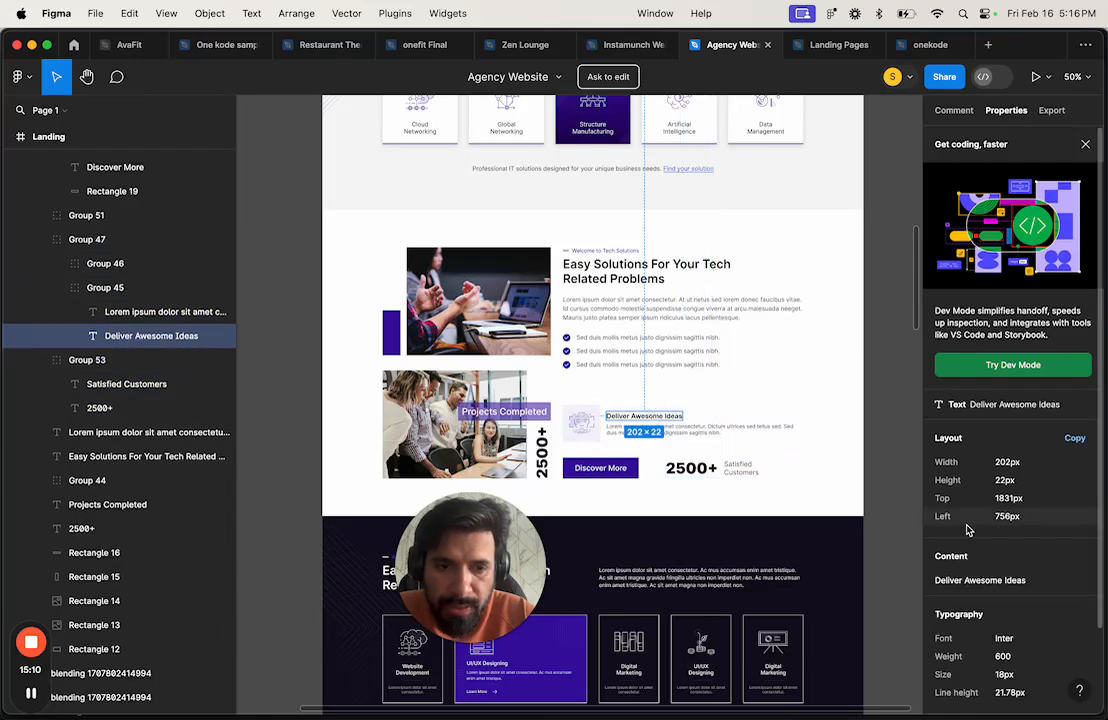
pyautogui.scroll(-1, 977, 569)
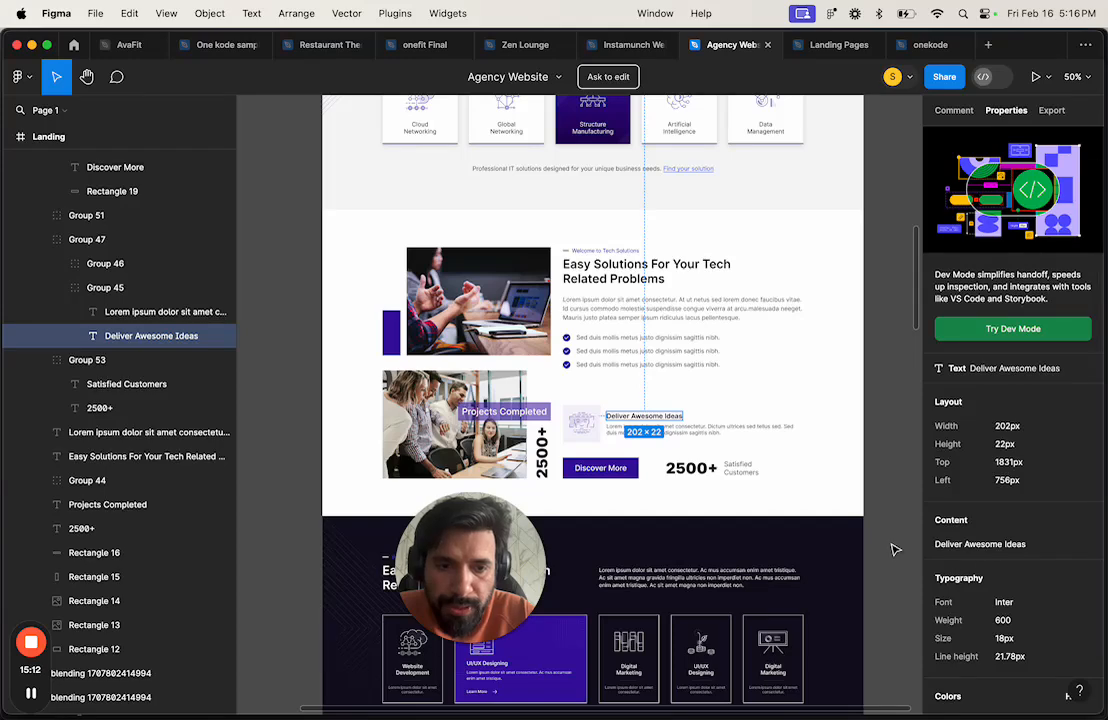
pyautogui.click(681, 432)
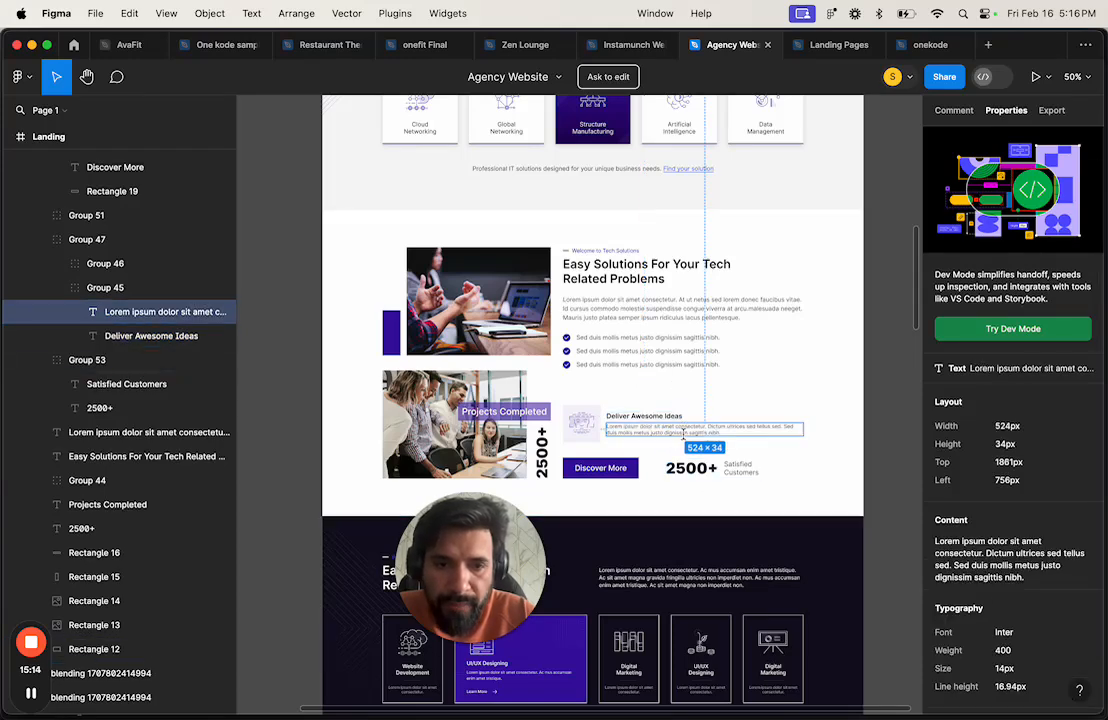
pyautogui.scroll(3, 675, 432)
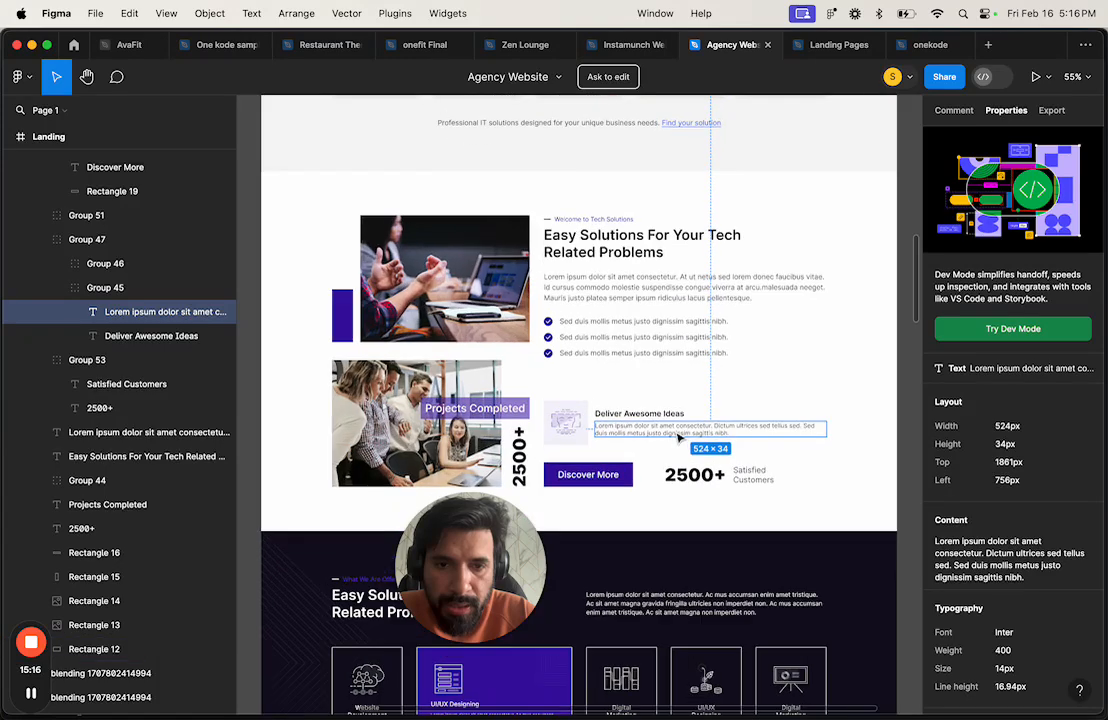
# Step: Check the checklist text and the Satisfied Customers label, which is Inter 400, 18px
pyautogui.click(648, 340)
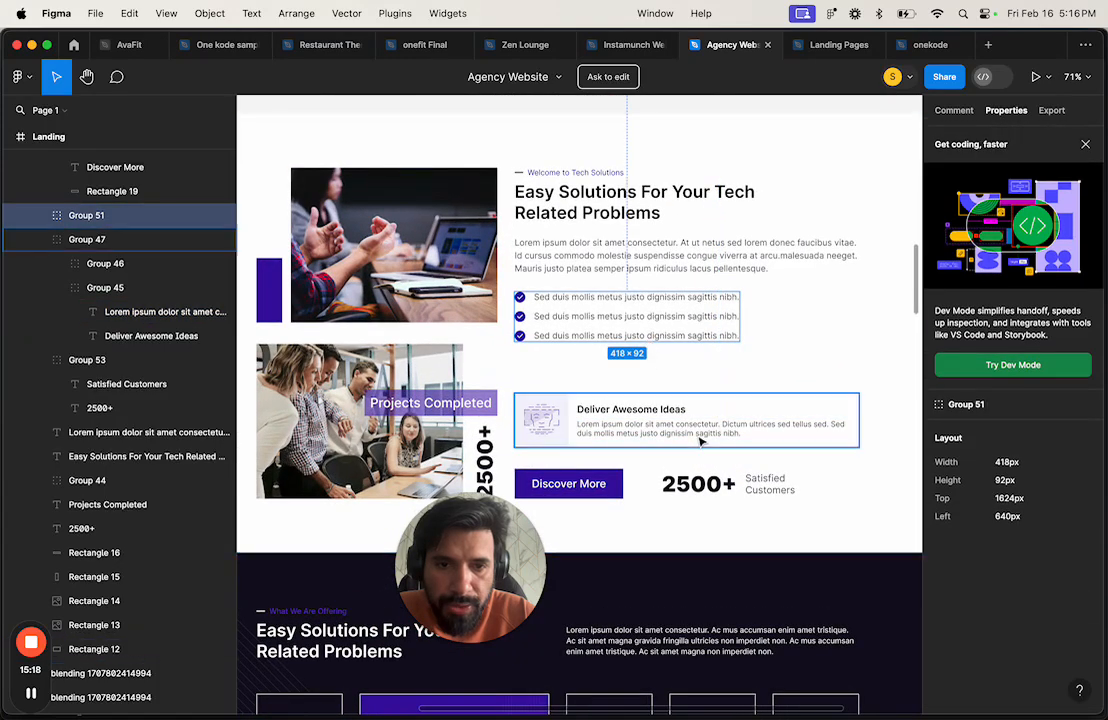
pyautogui.doubleClick(638, 317)
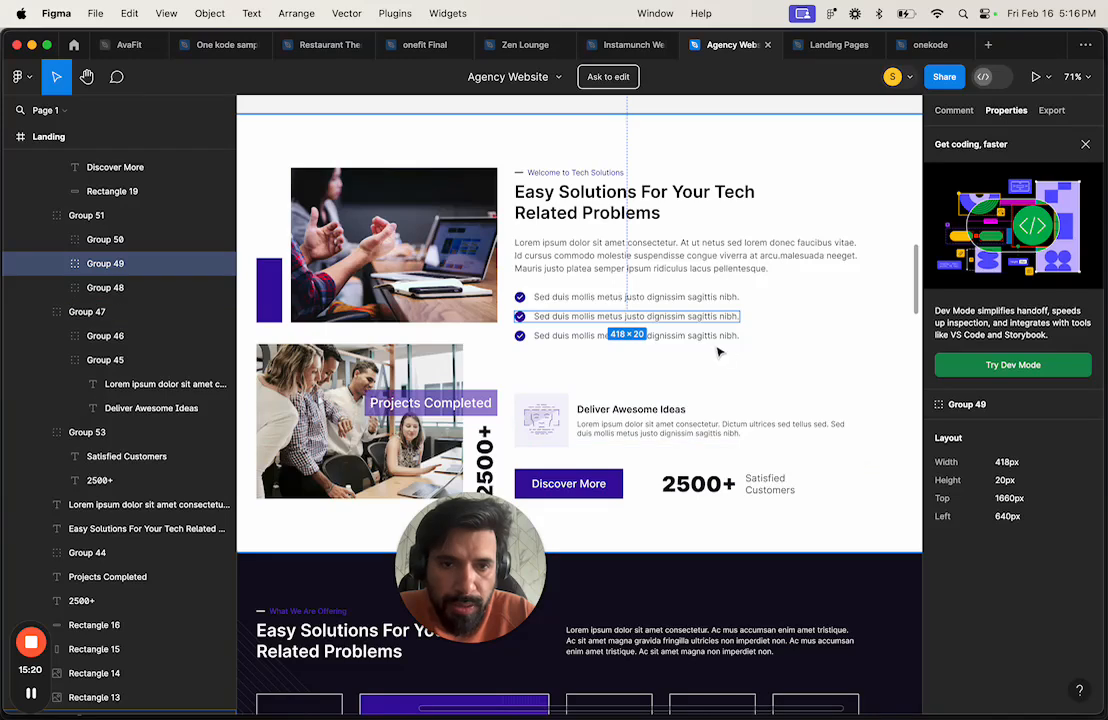
pyautogui.doubleClick(645, 316)
pyautogui.scroll(-2, 950, 580)
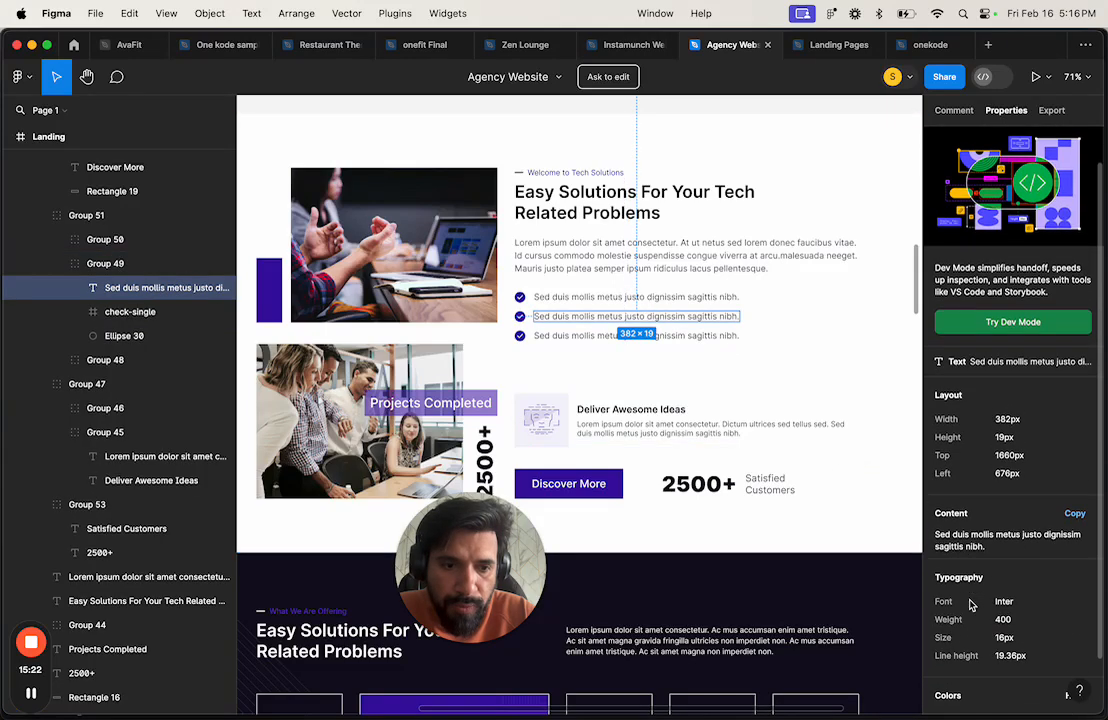
pyautogui.click(764, 481)
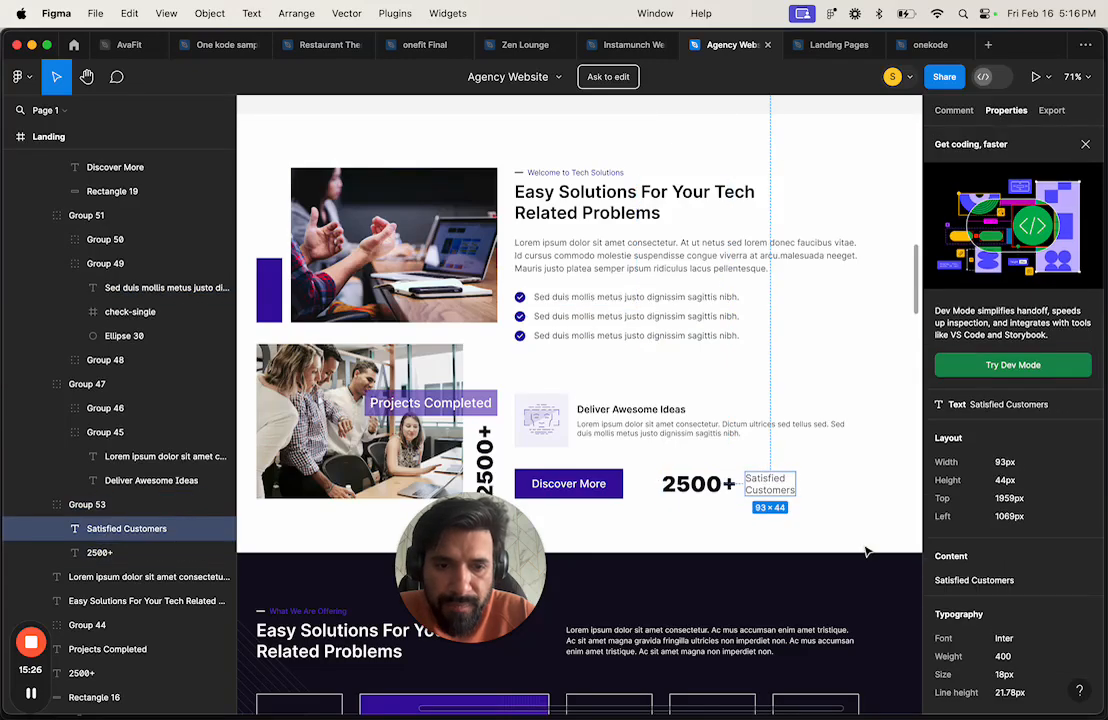
pyautogui.hotkey('ctrl', 'Right')
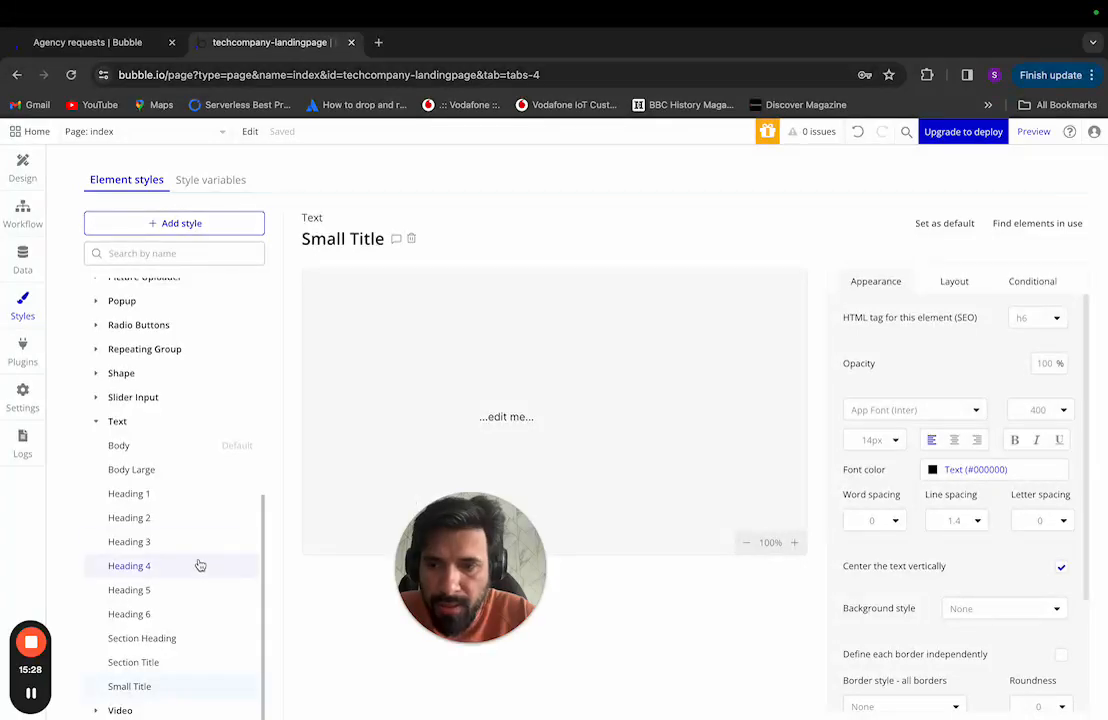
# Step: Change Body Large from 24px semi-bold to 18px at 400 Regular weight
pyautogui.click(173, 470)
pyautogui.click(874, 440)
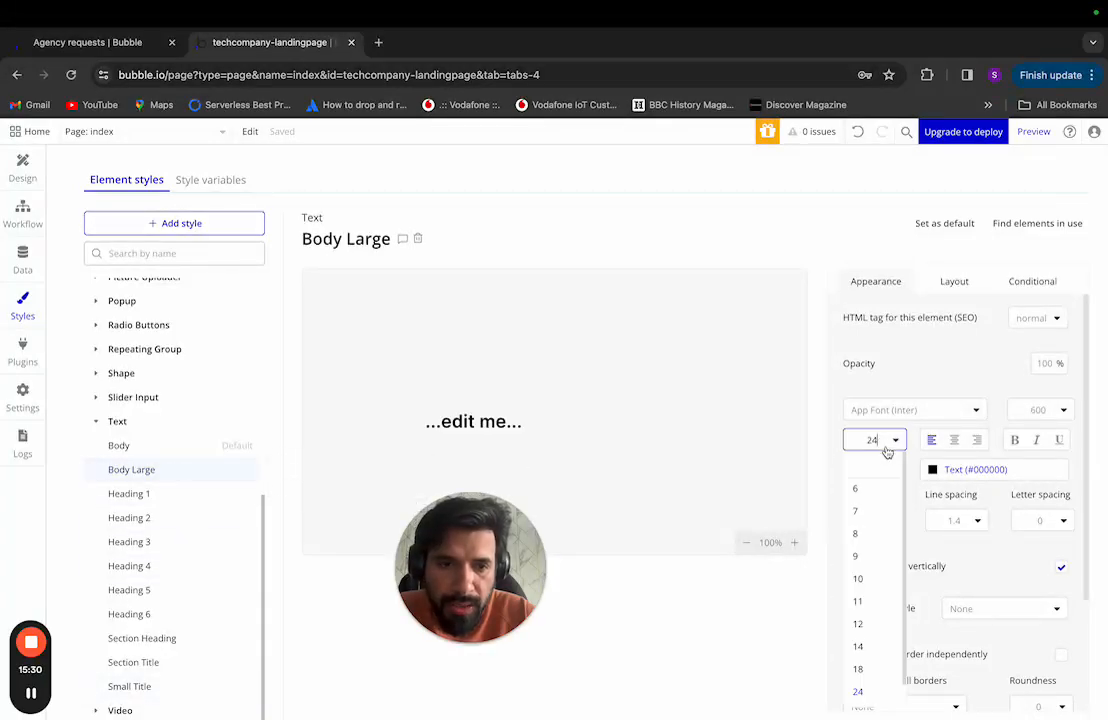
pyautogui.click(862, 670)
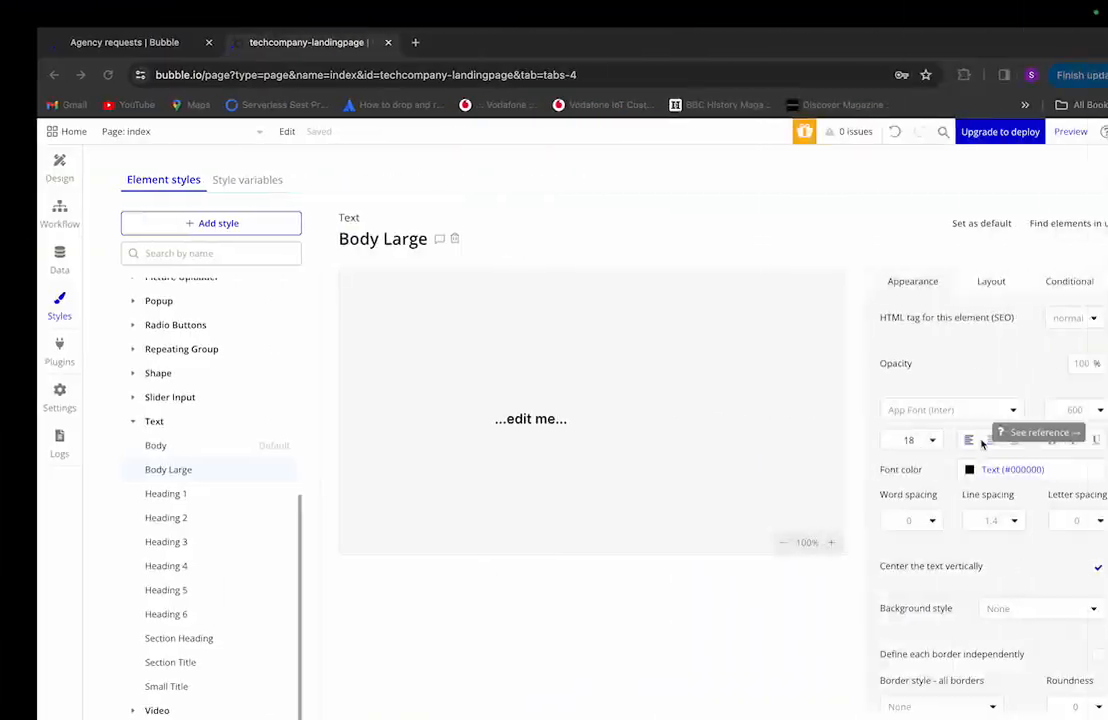
pyautogui.click(1086, 410)
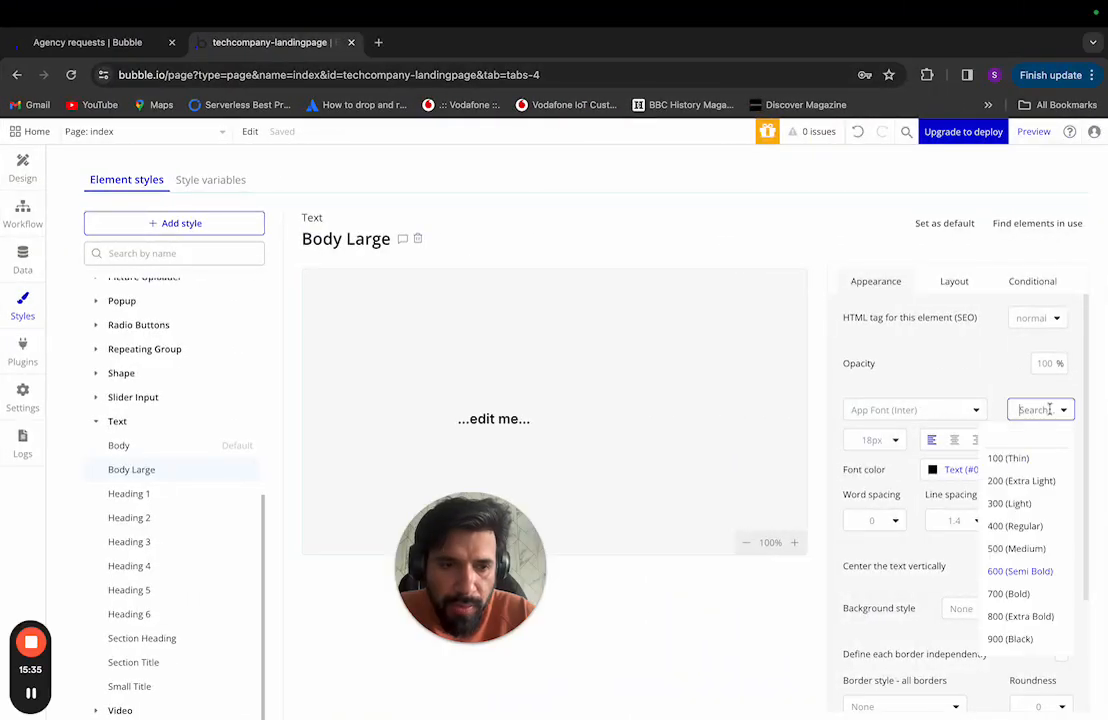
pyautogui.click(1016, 526)
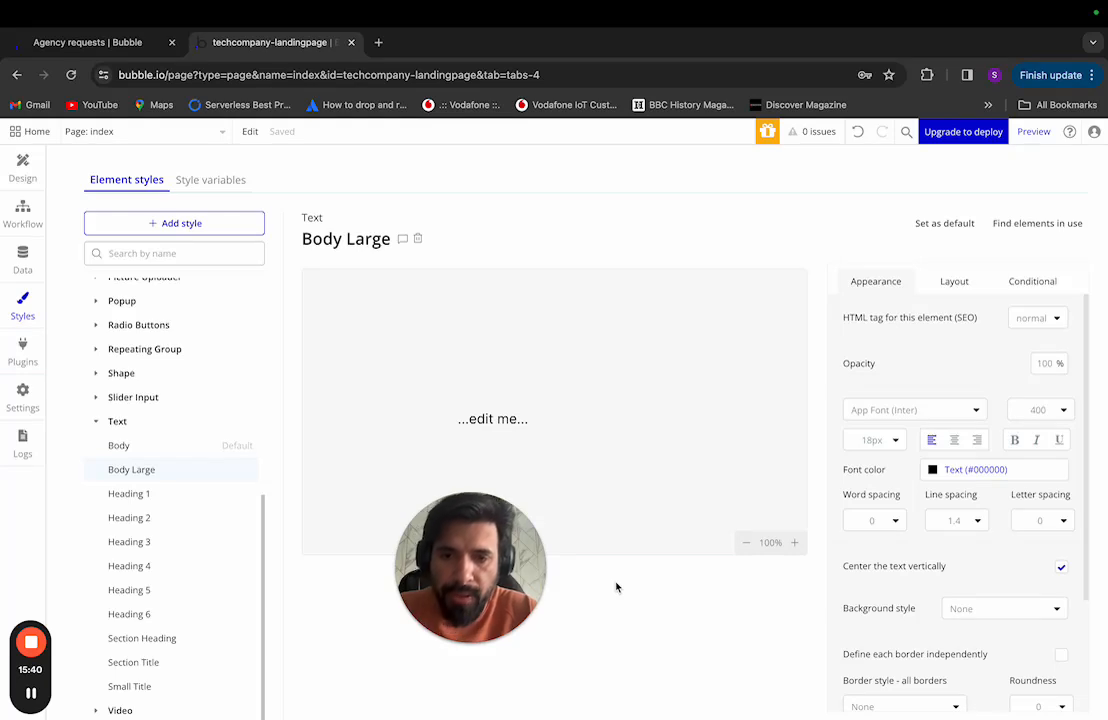
pyautogui.moveTo(505, 532); pyautogui.dragTo(1090, 651)
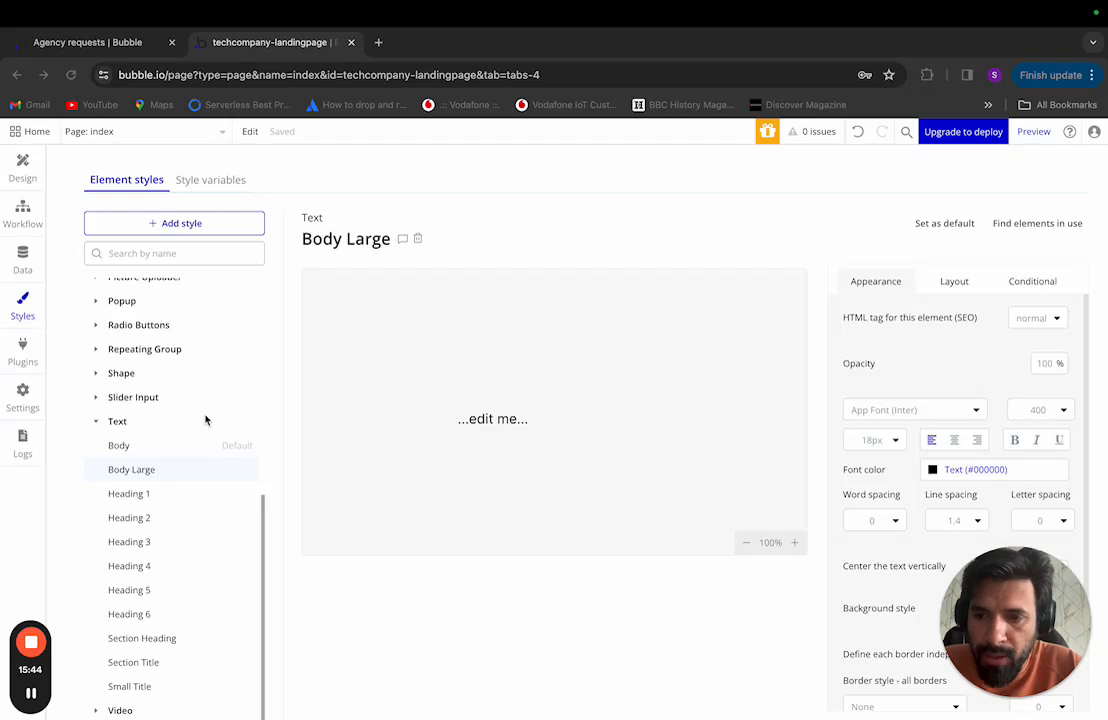
# Step: Expand the Button styles and open Outline Button (Inter 600, 15px, #3A0CA3, 1px border)
pyautogui.click(22, 168)
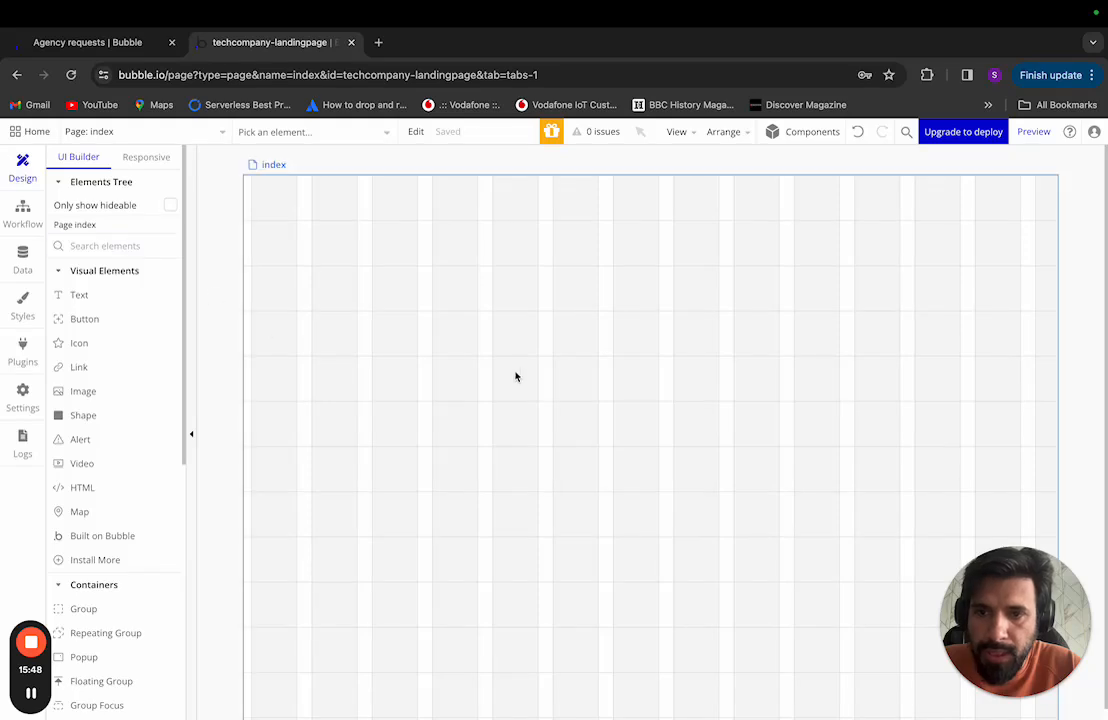
pyautogui.click(22, 300)
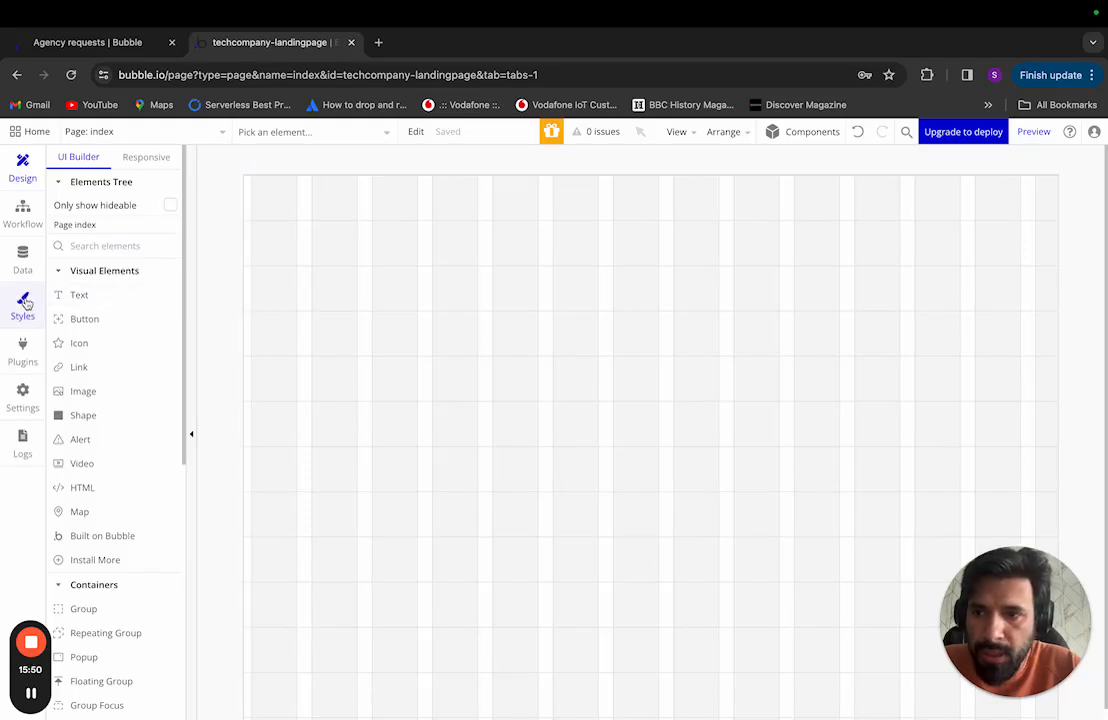
pyautogui.moveTo(190, 494)
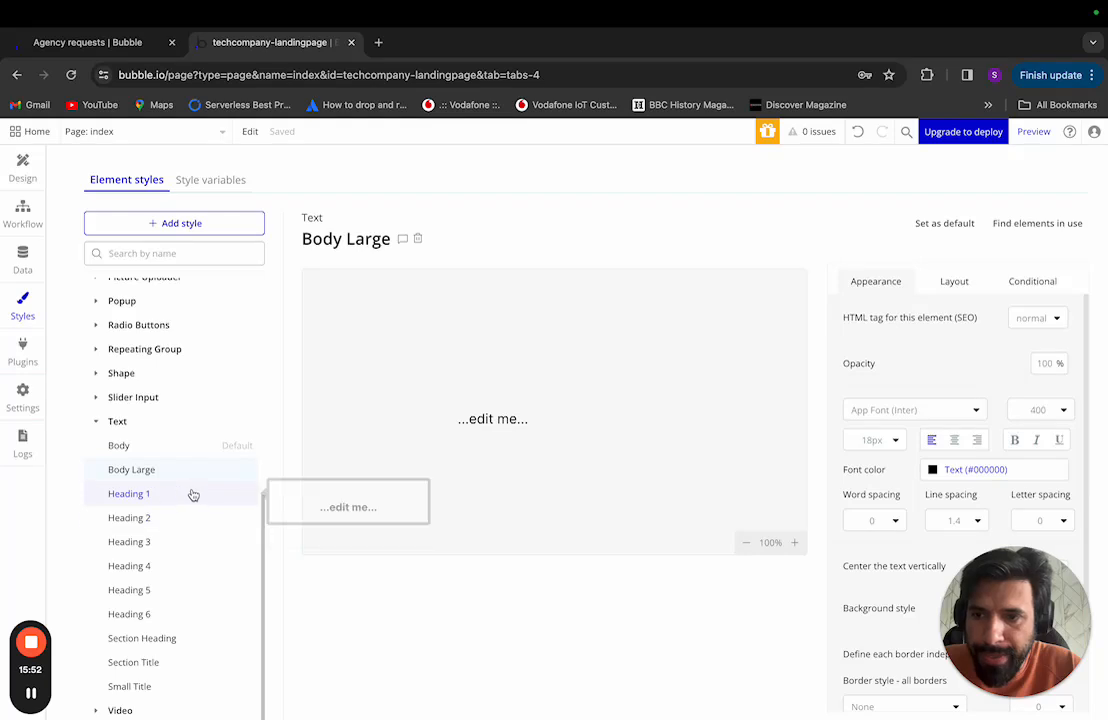
pyautogui.scroll(4, 195, 485)
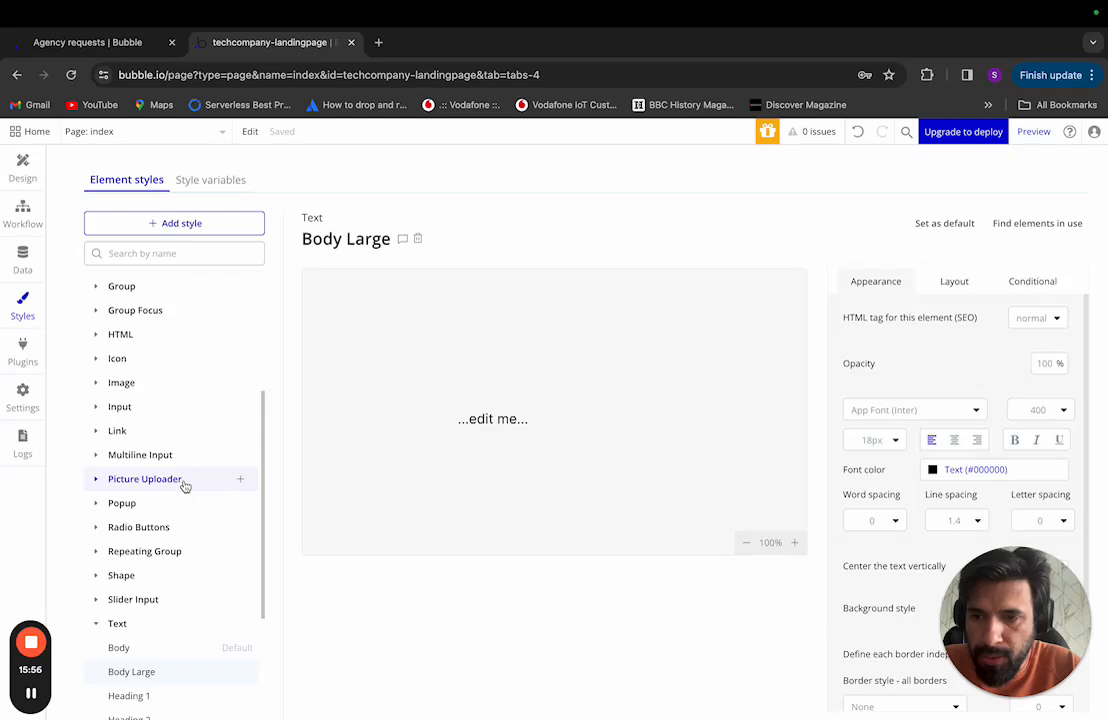
pyautogui.scroll(5, 183, 484)
pyautogui.click(116, 340)
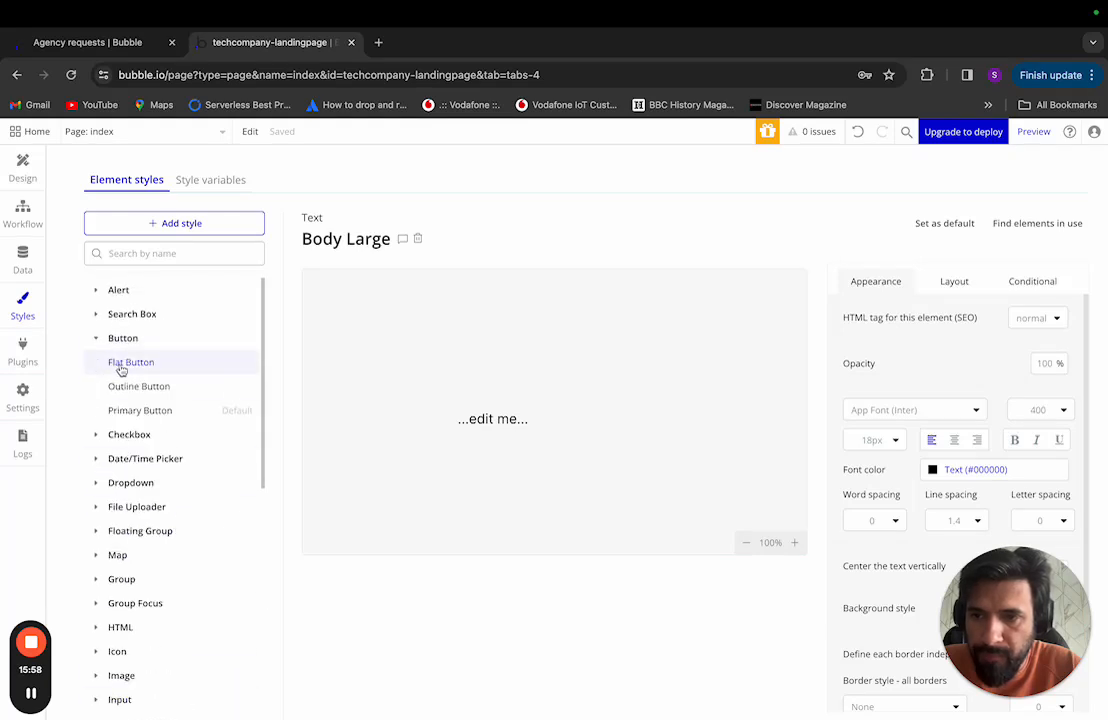
pyautogui.click(146, 386)
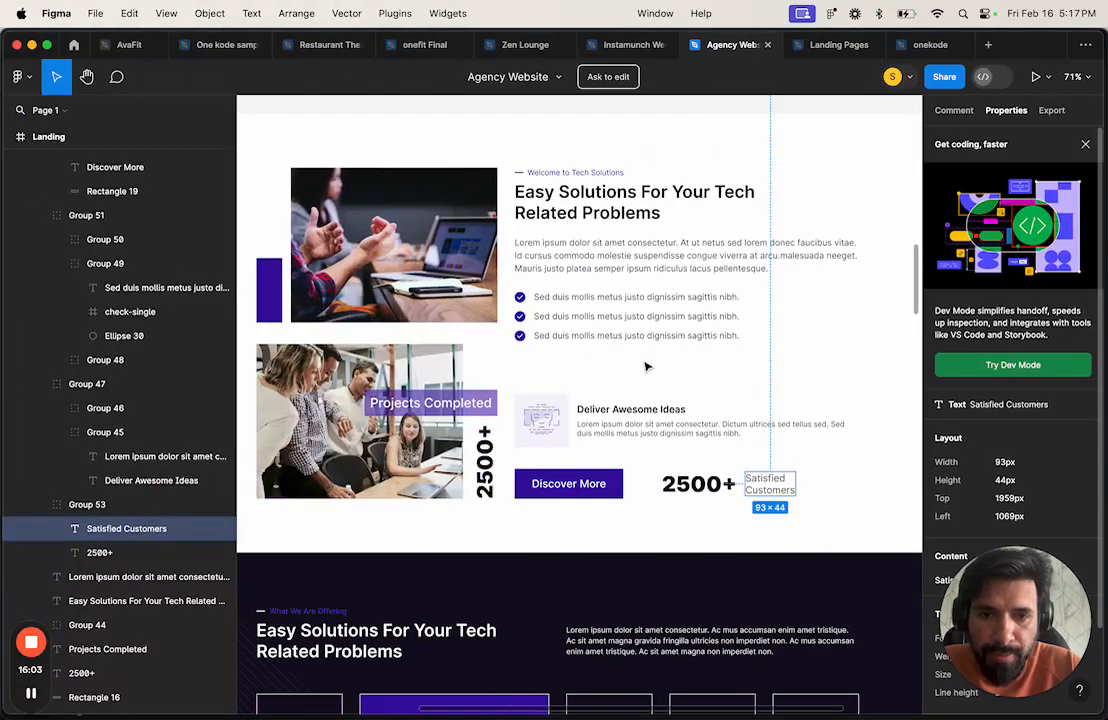
# Step: Scroll up to the Figma hero and select its image mask group and rectangle
pyautogui.scroll(5, 646, 366)
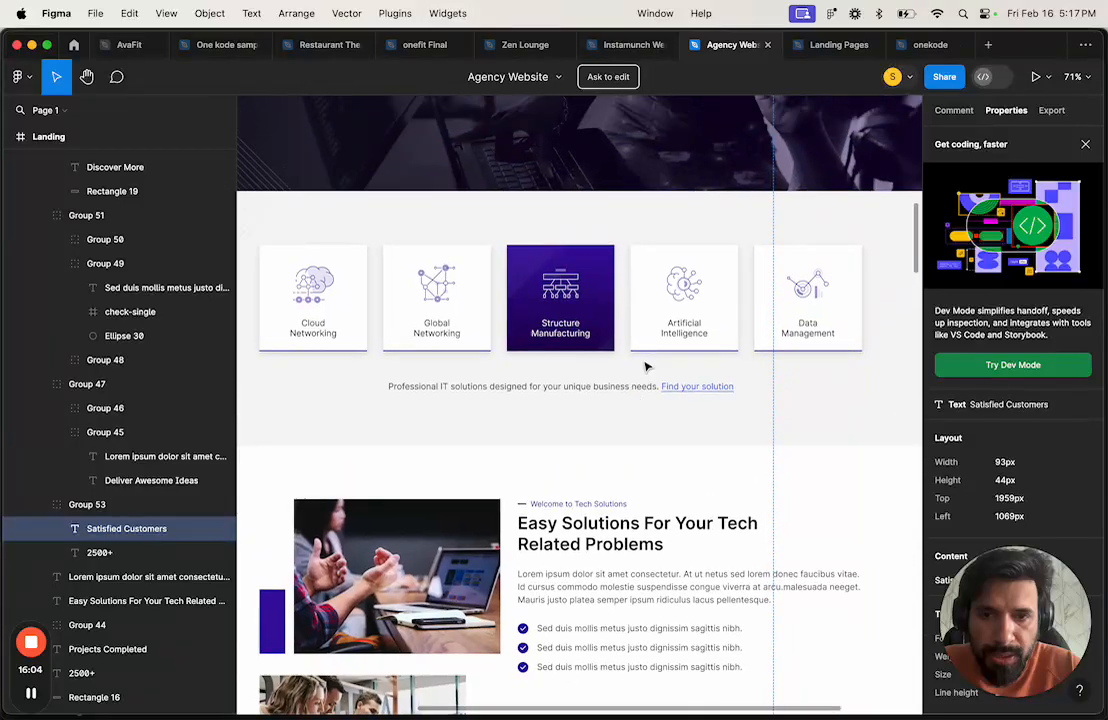
pyautogui.scroll(10, 643, 366)
pyautogui.scroll(5, 487, 512)
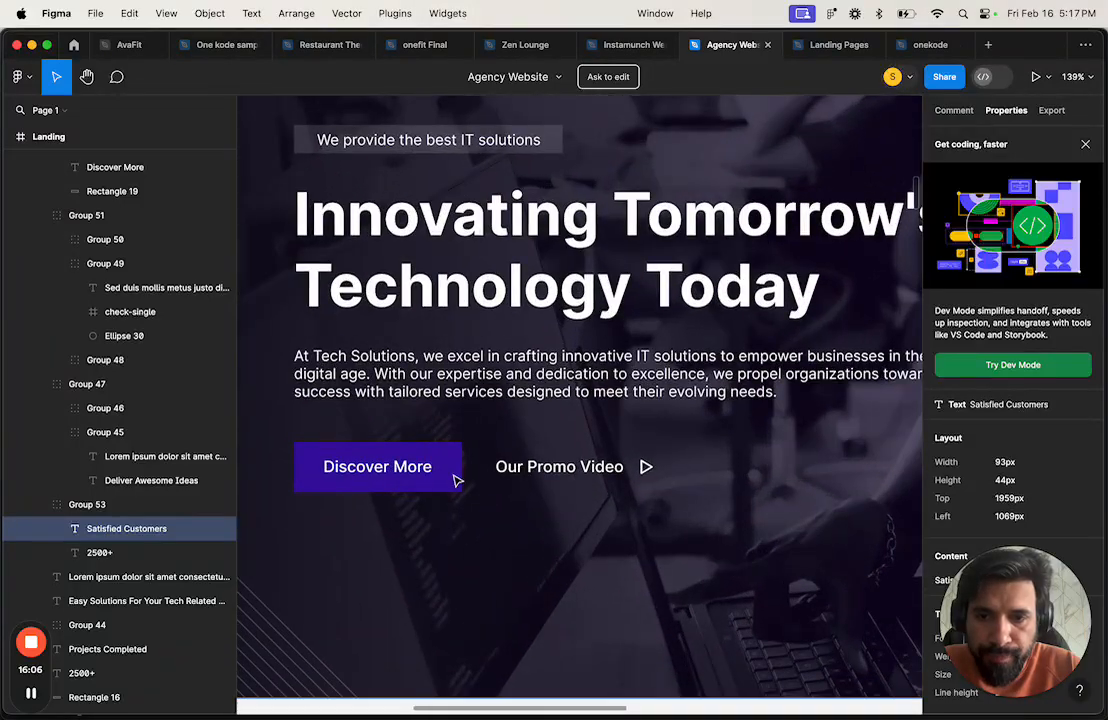
pyautogui.click(451, 478)
pyautogui.click(451, 485)
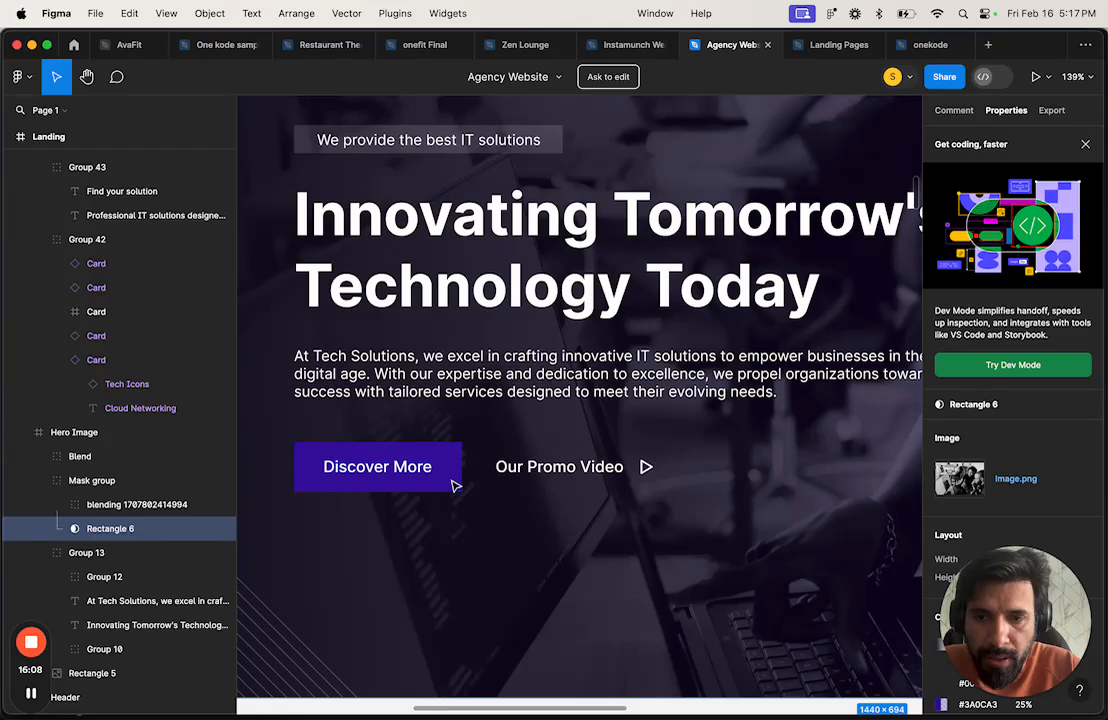
# Step: Drill through Group 12 to the Discover More text: Inter 500, 15px, 18.15px line height
pyautogui.click(108, 578)
pyautogui.click(57, 580)
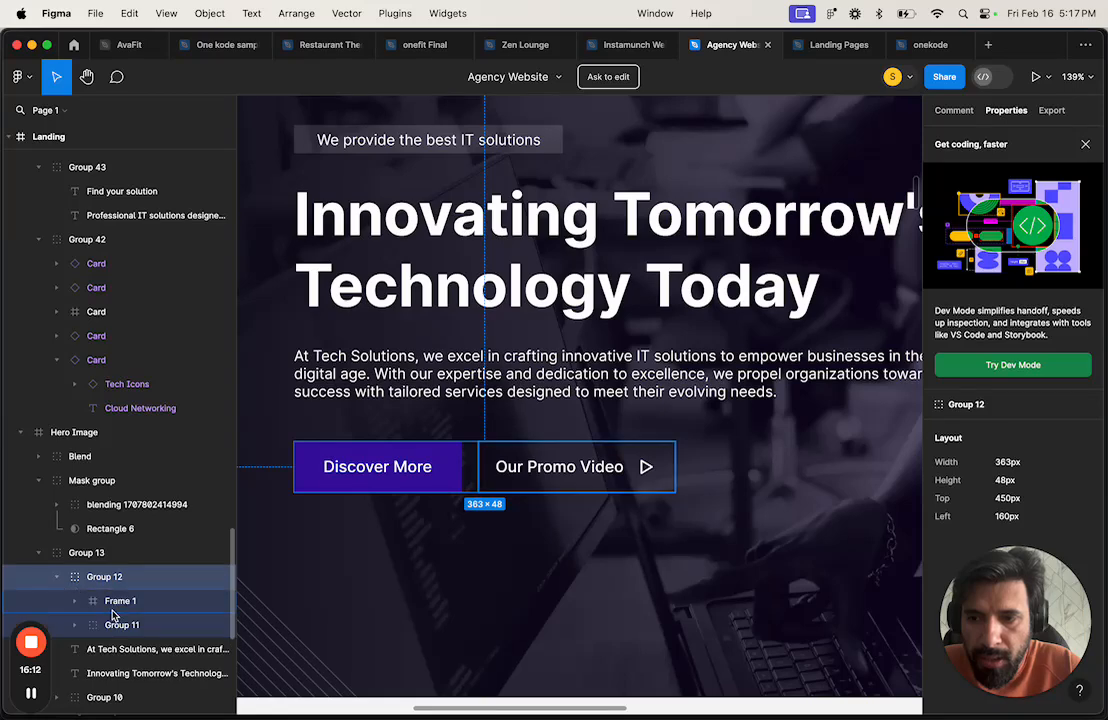
pyautogui.click(112, 603)
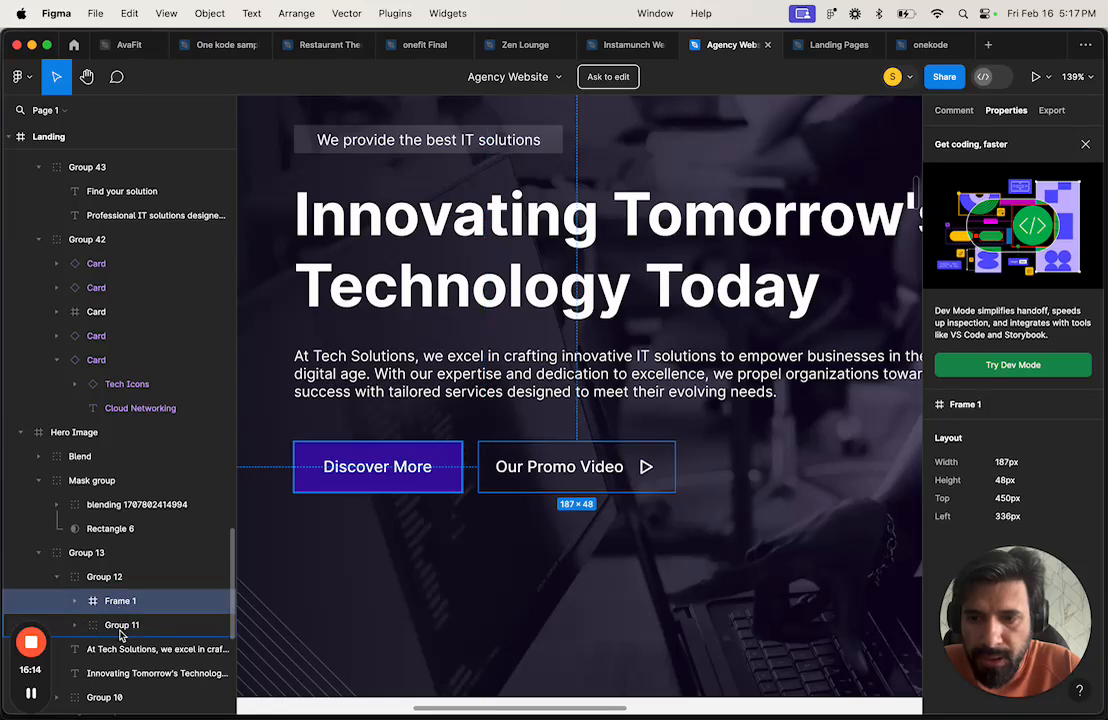
pyautogui.click(121, 627)
pyautogui.click(76, 626)
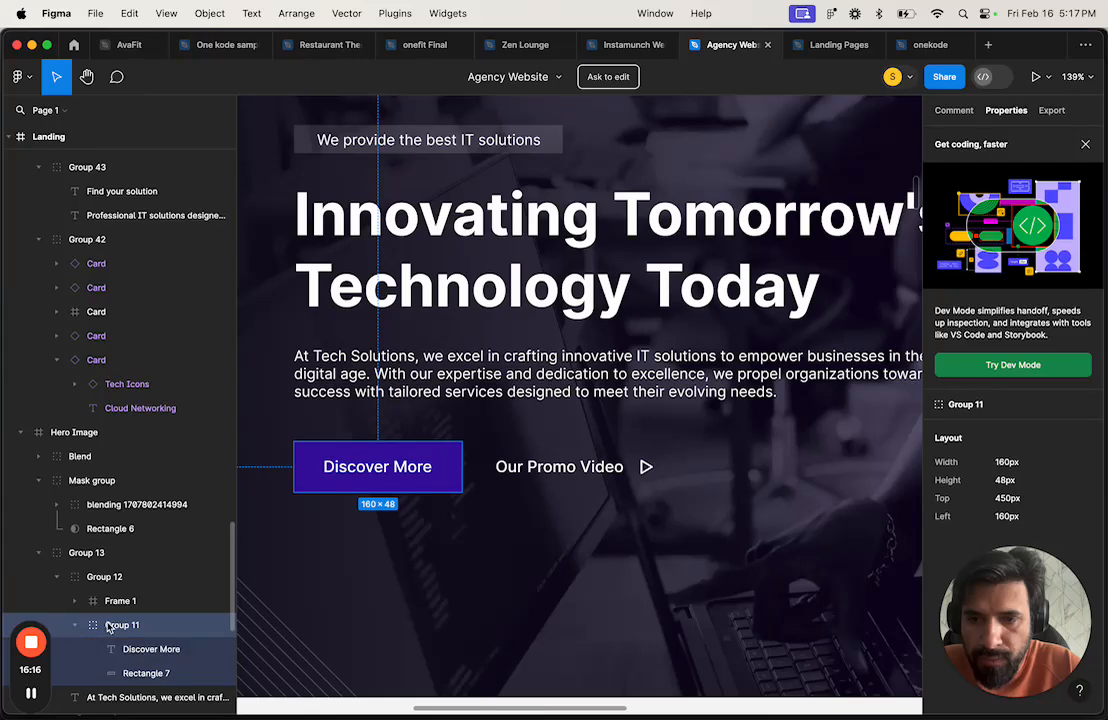
pyautogui.click(154, 649)
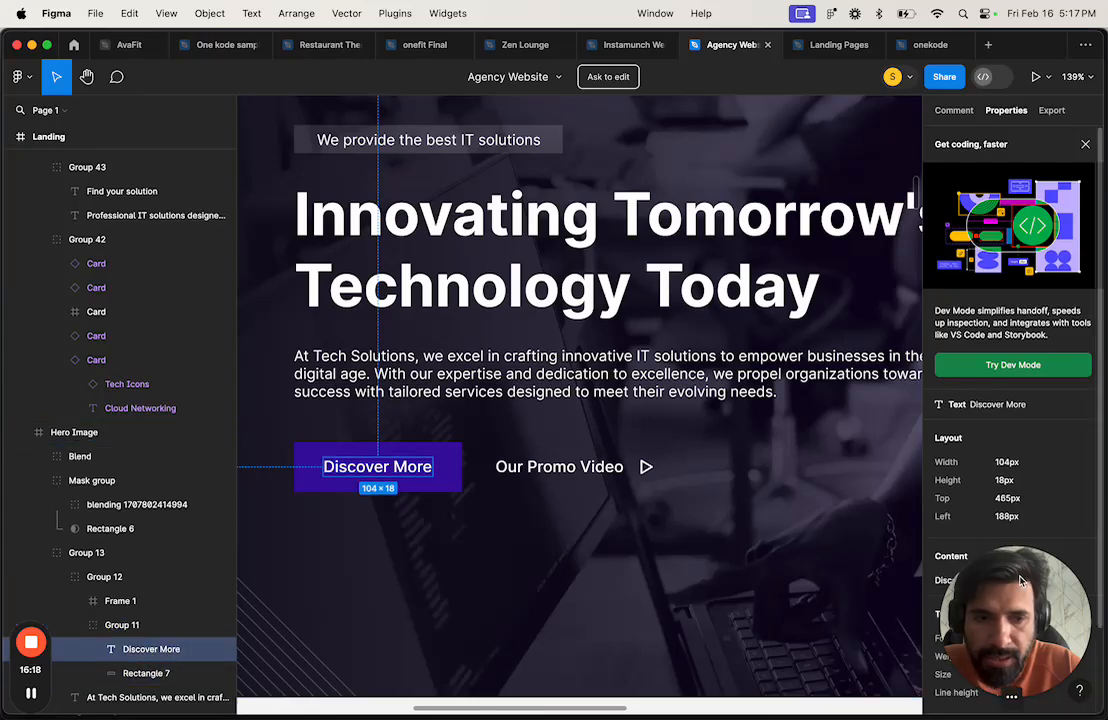
pyautogui.moveTo(1020, 588); pyautogui.dragTo(116, 485)
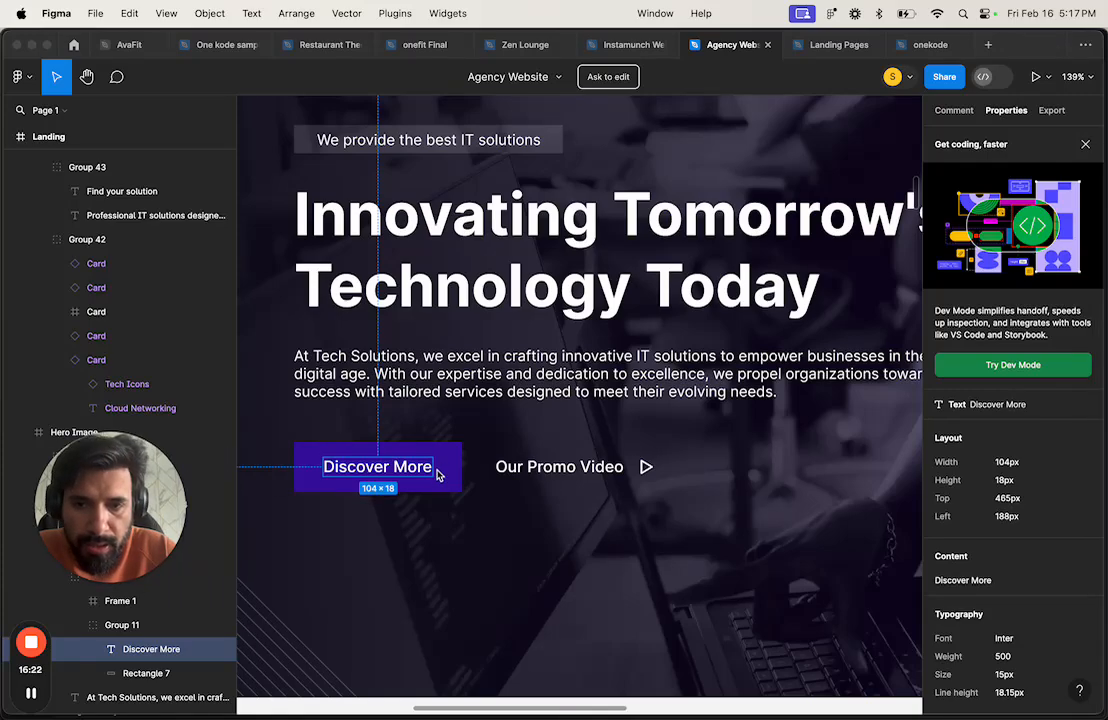
pyautogui.press('super+Tab')
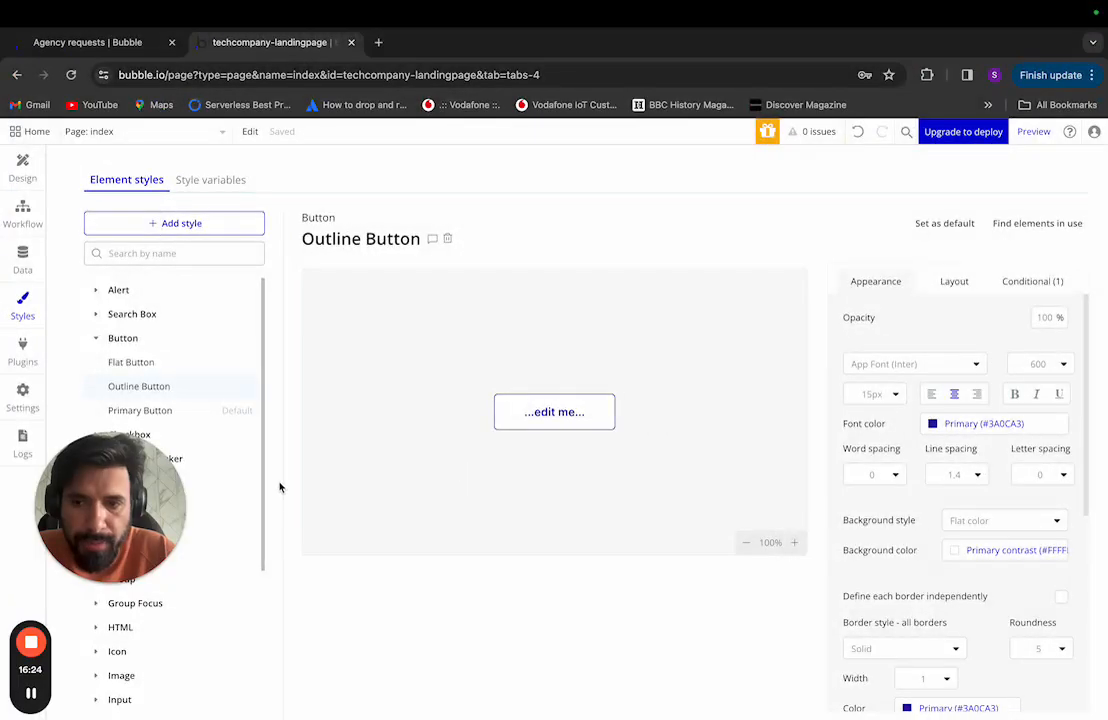
# Step: Set the Primary Button style's font weight to 500, checking against Figma
pyautogui.click(140, 410)
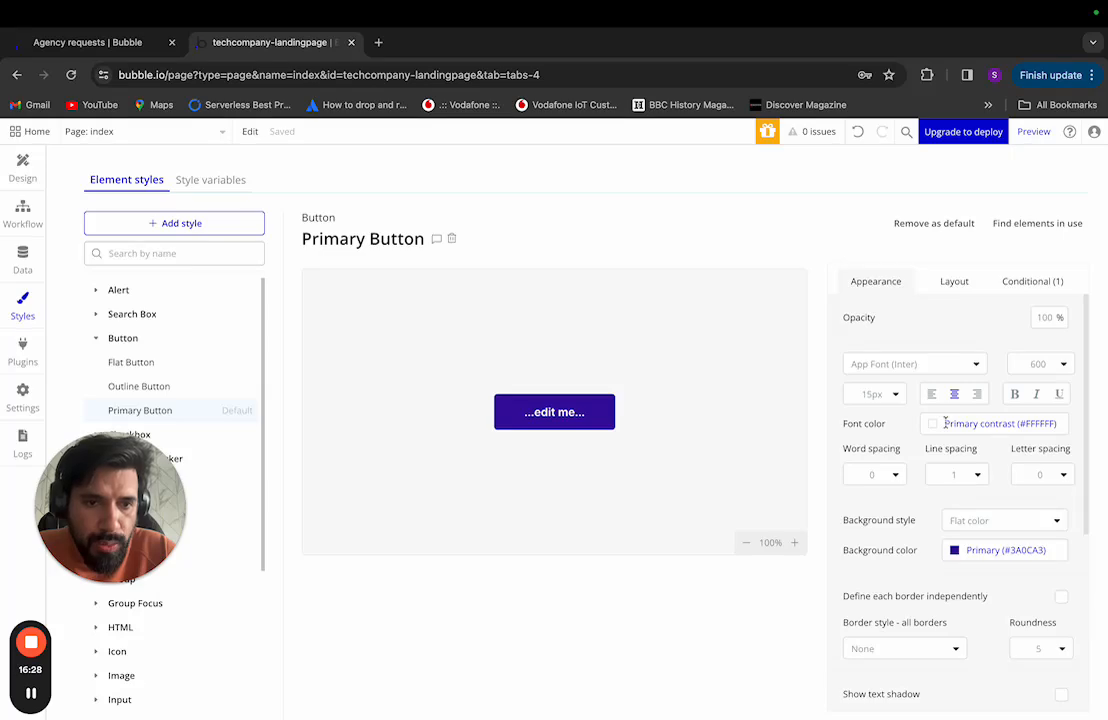
pyautogui.press('super+Tab')
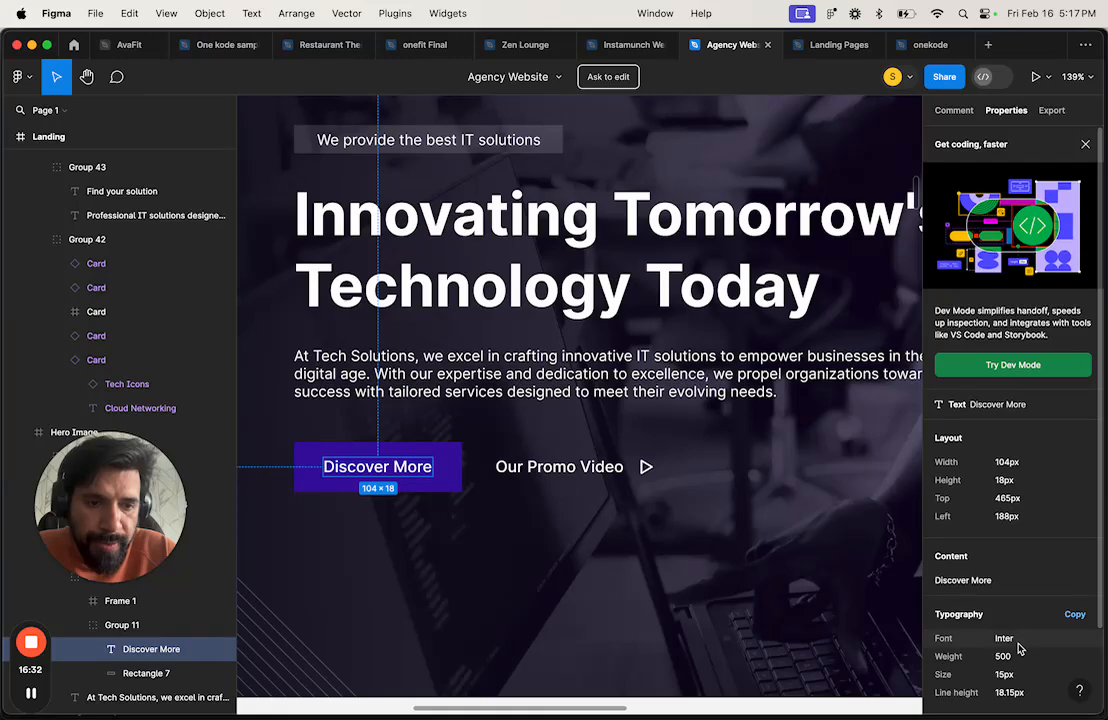
pyautogui.press('super+Tab')
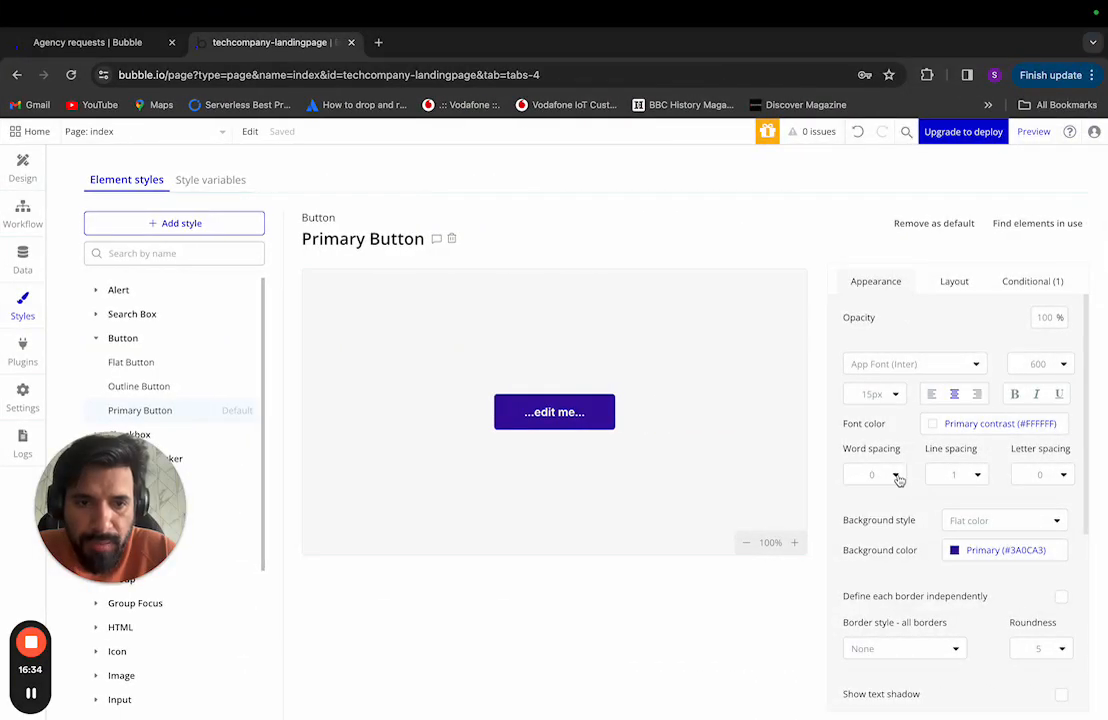
pyautogui.click(1054, 364)
pyautogui.click(1030, 510)
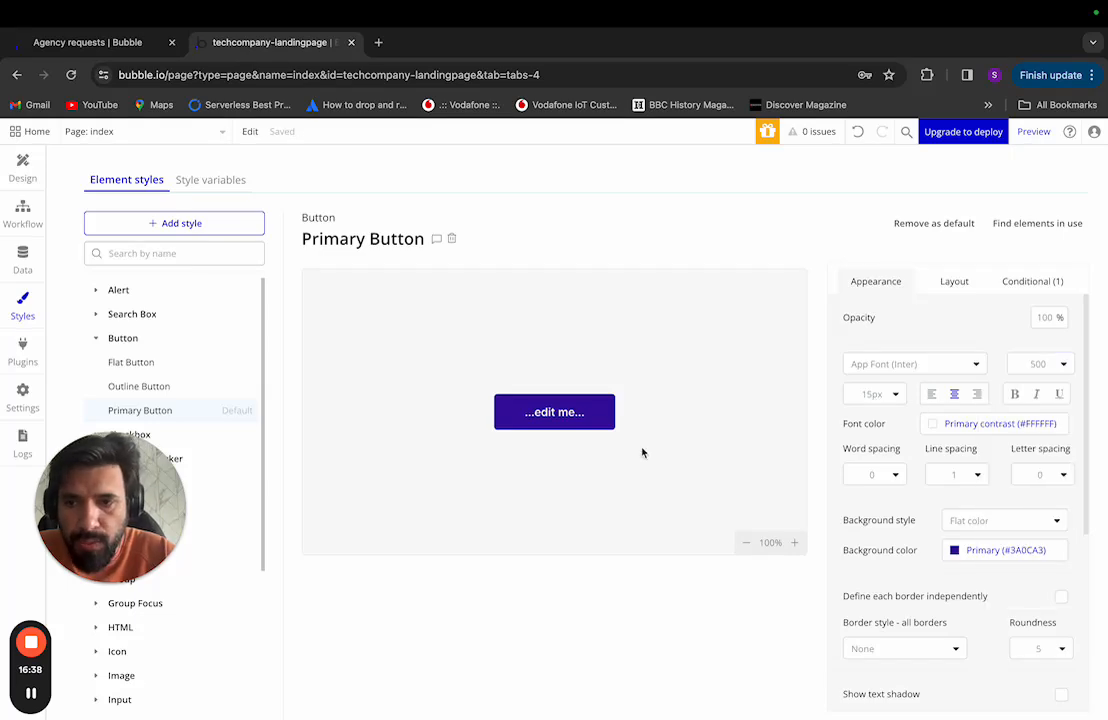
# Step: Open the Outline Button style and return to the Figma design
pyautogui.click(139, 386)
pyautogui.press('super+Tab')
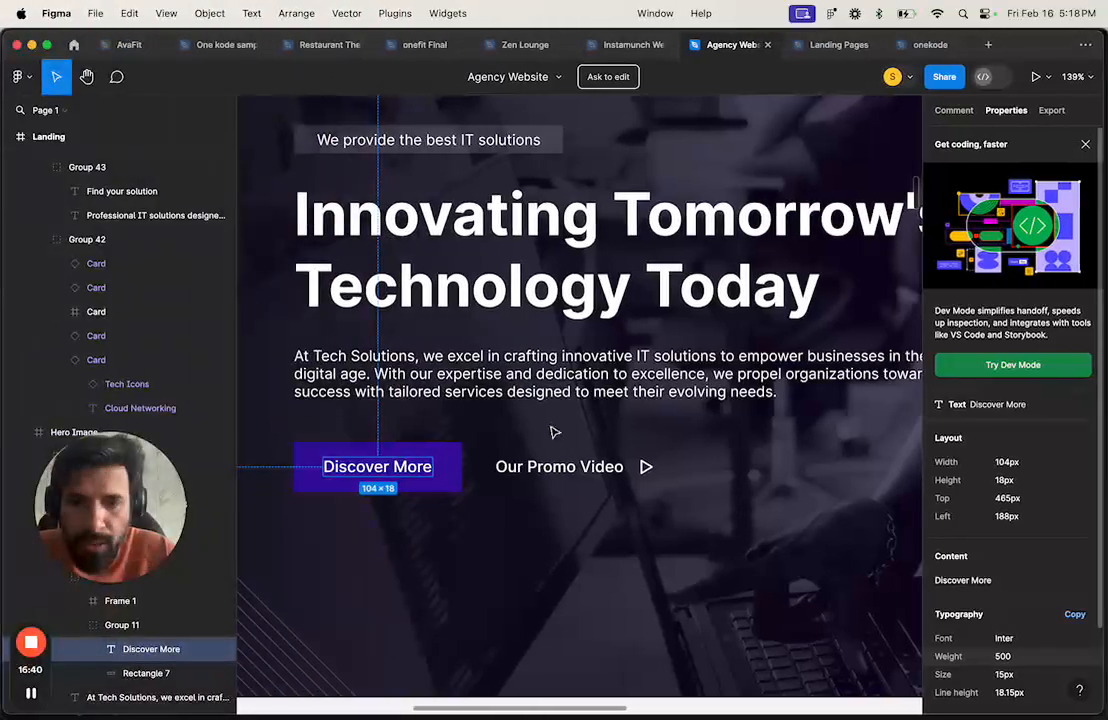
pyautogui.scroll(-10, 584, 520)
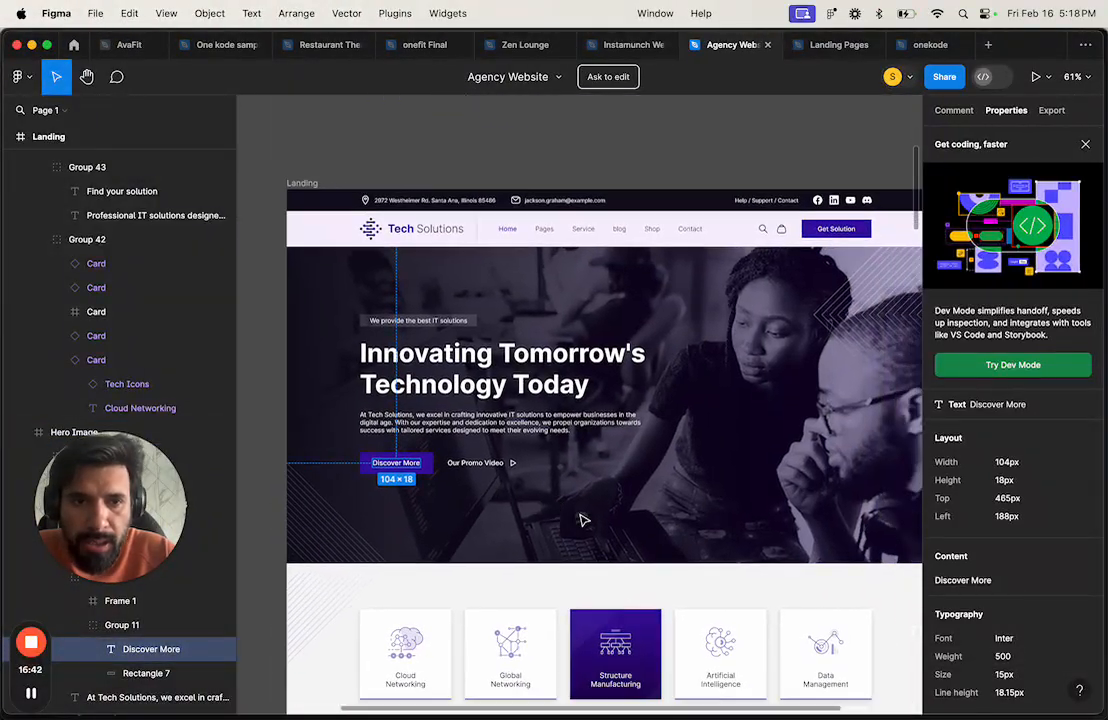
pyautogui.scroll(-15, 584, 520)
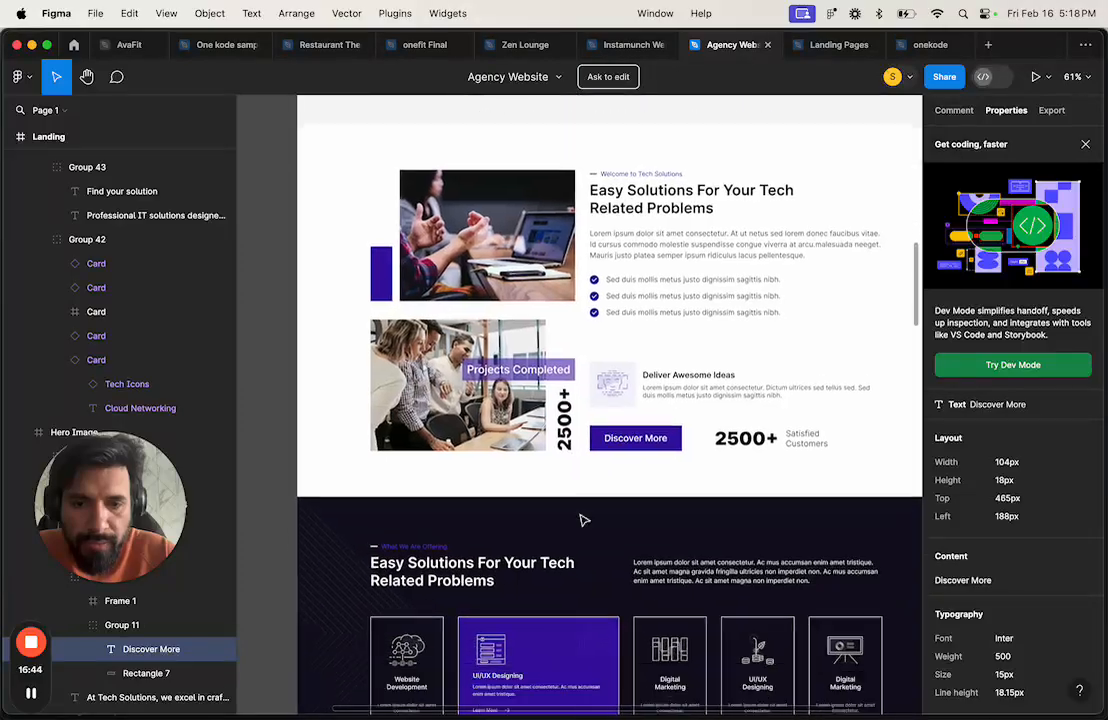
pyautogui.scroll(-10, 584, 520)
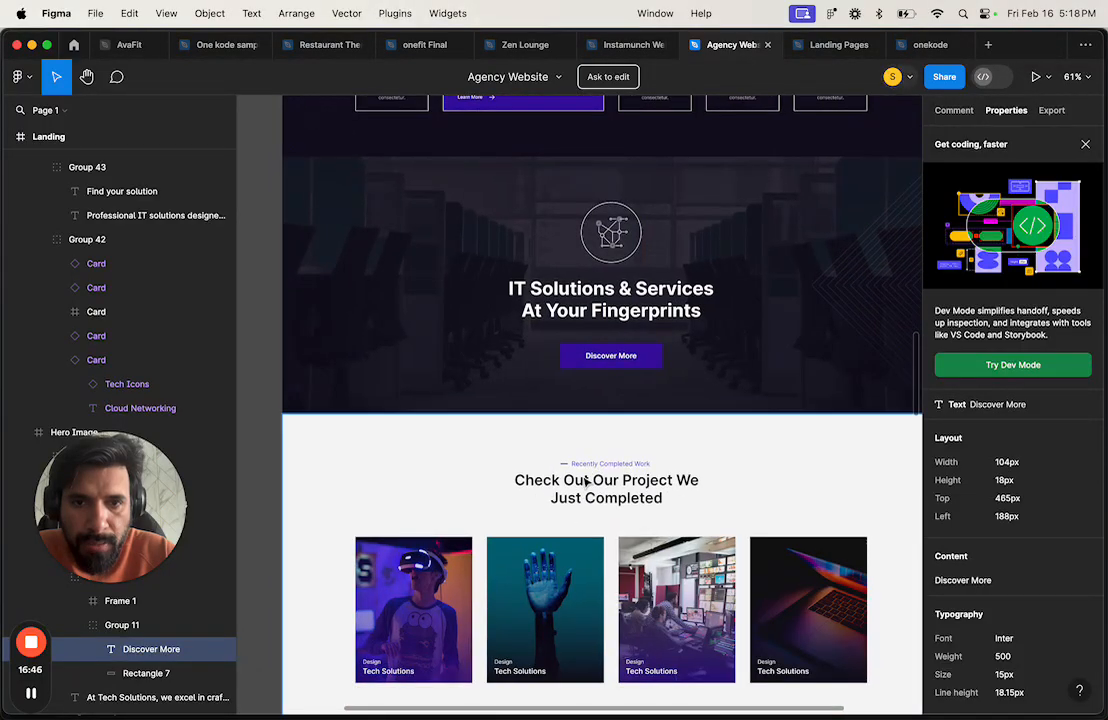
pyautogui.scroll(-8, 586, 483)
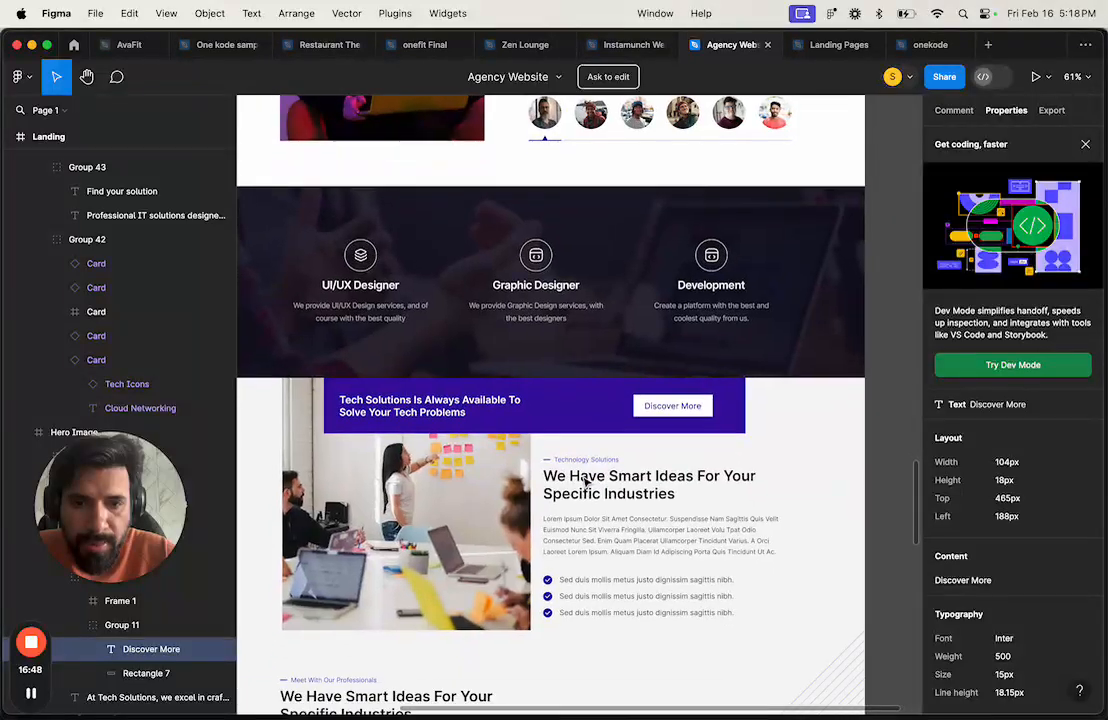
pyautogui.scroll(-2, 585, 478)
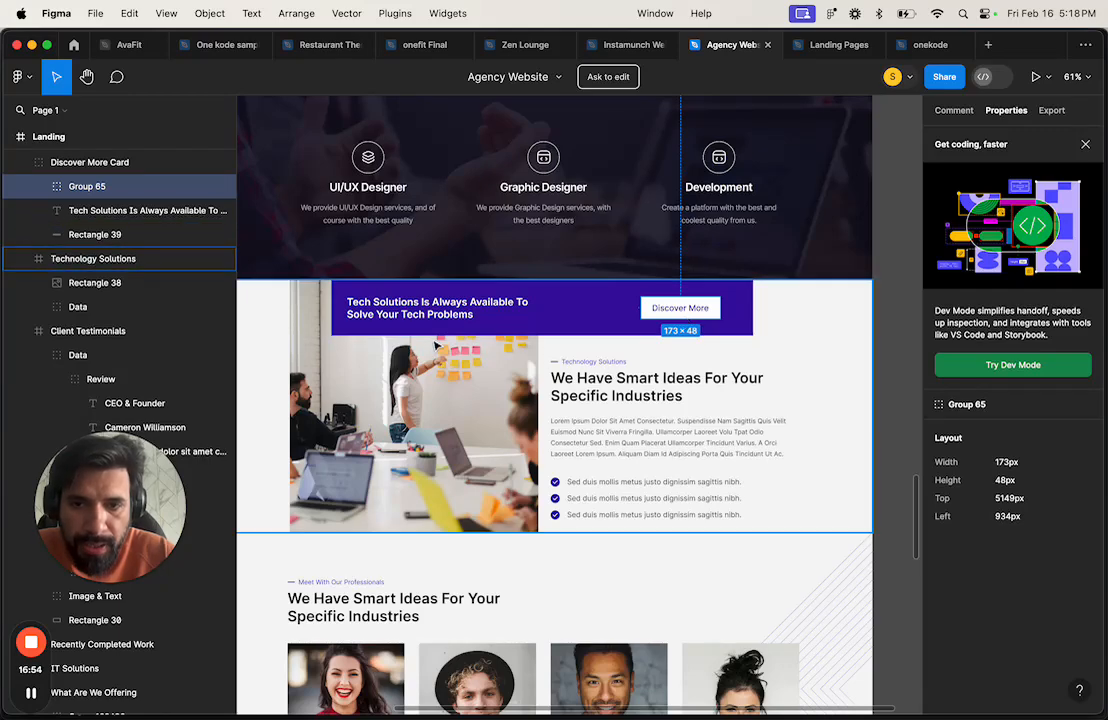
pyautogui.scroll(-15, 512, 559)
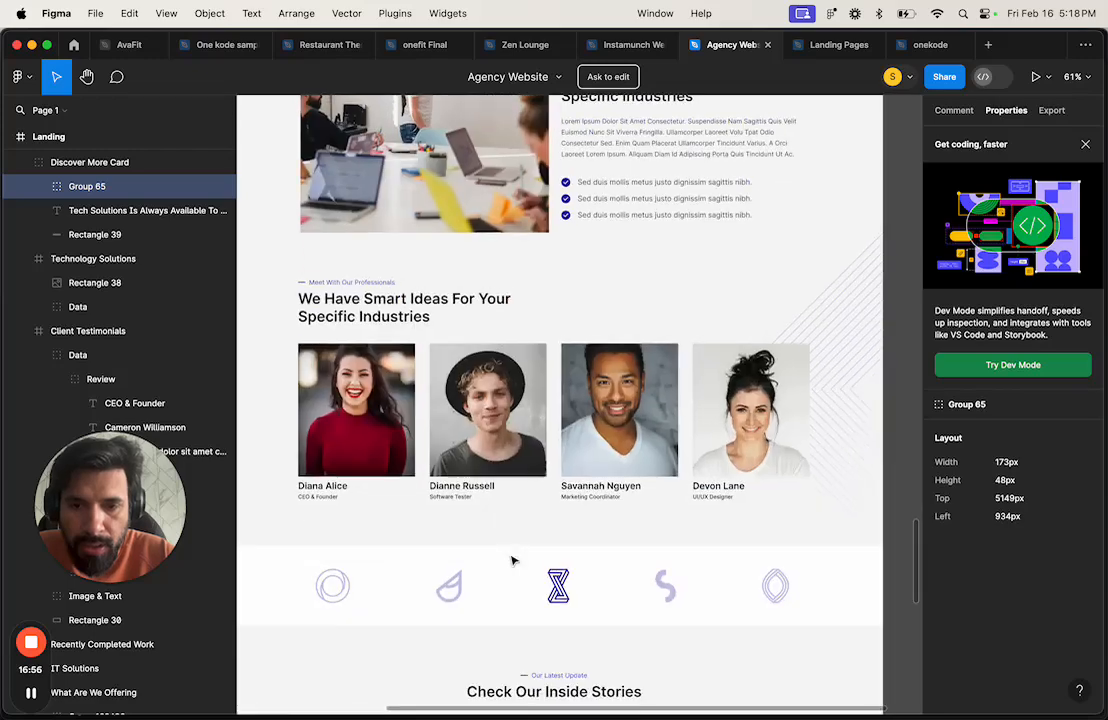
pyautogui.scroll(-6, 512, 560)
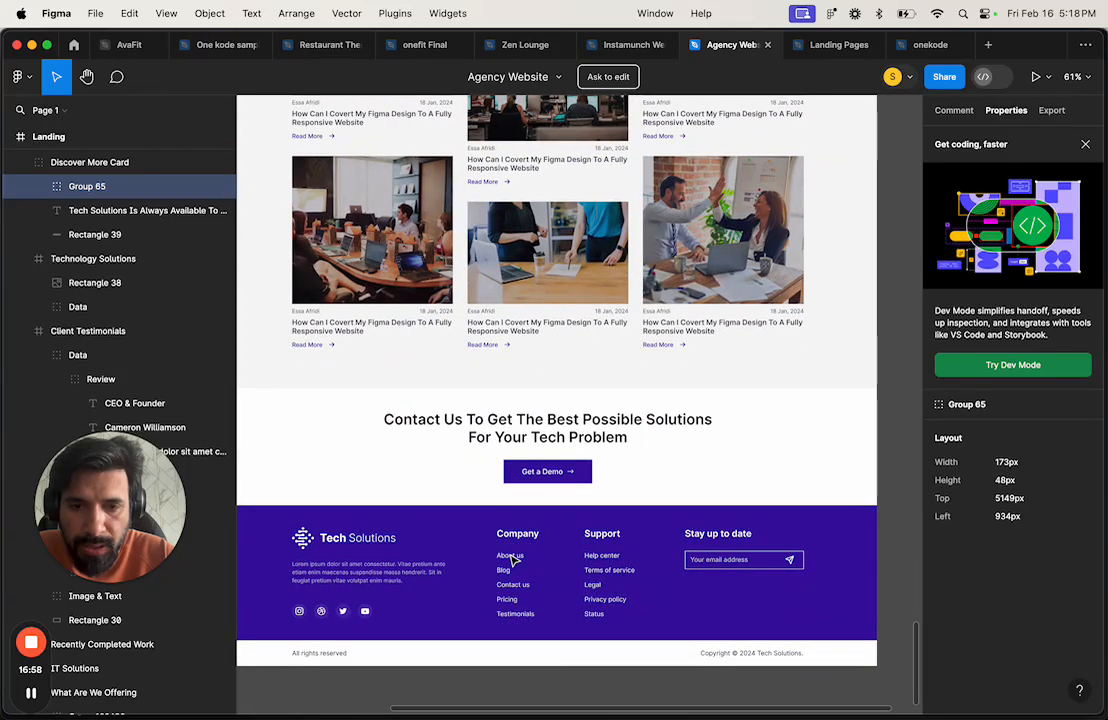
pyautogui.scroll(15, 636, 569)
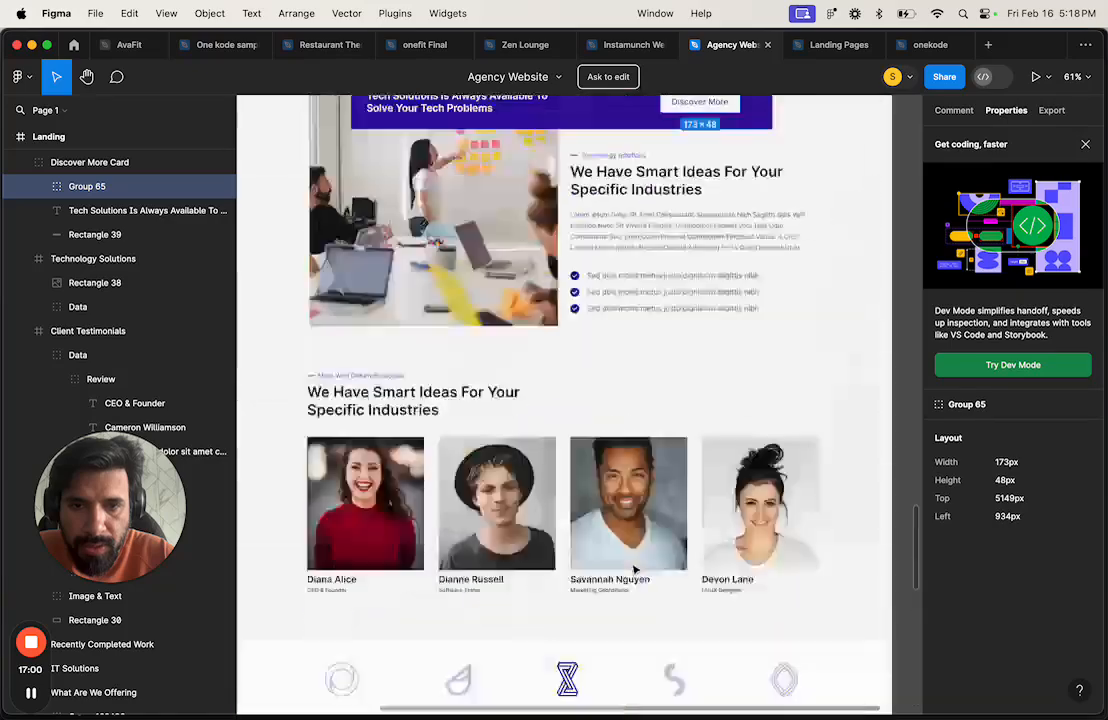
pyautogui.scroll(15, 633, 569)
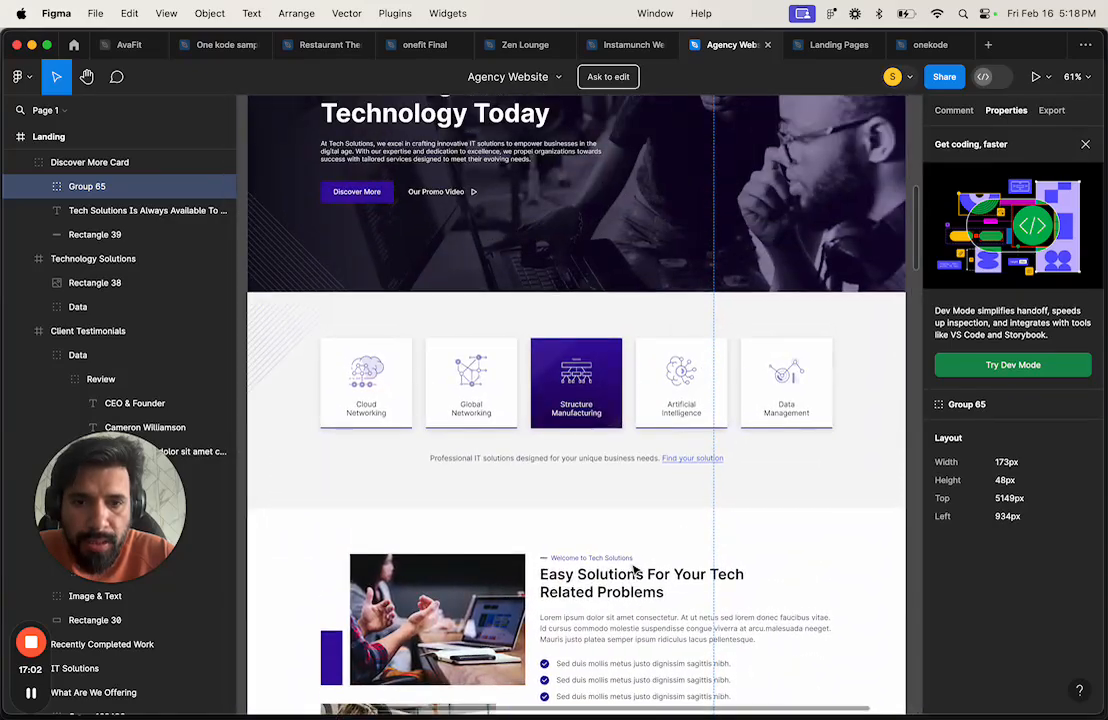
pyautogui.scroll(6, 633, 569)
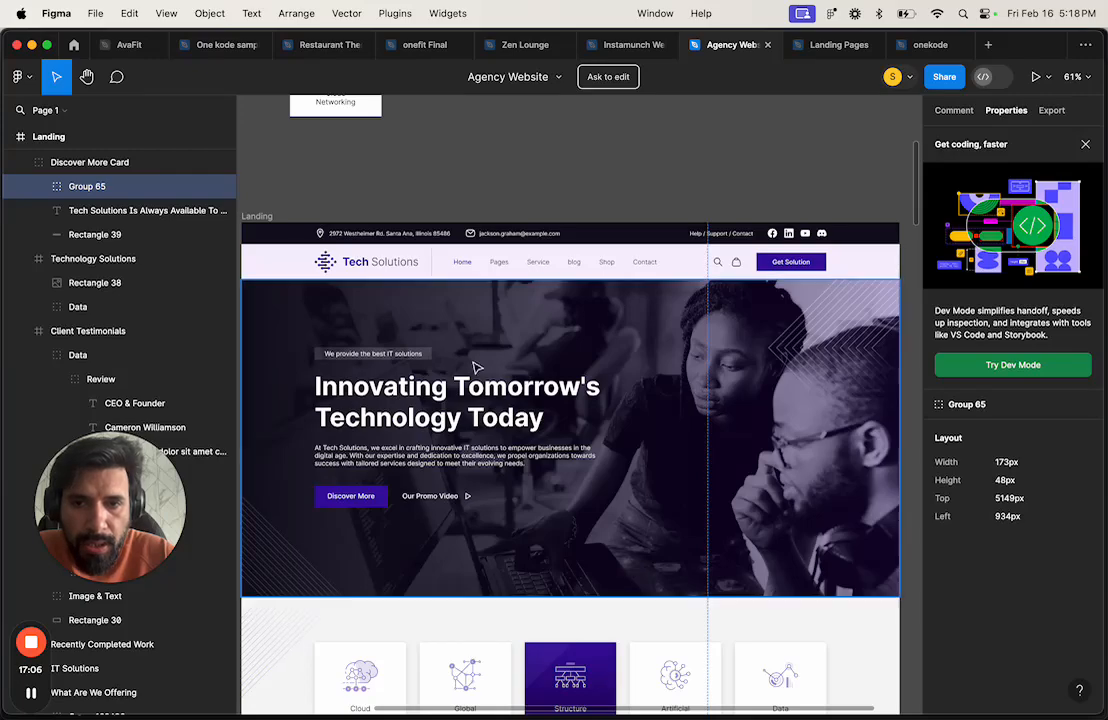
# Step: Open the Standard Link style, then return to the Design tab's blank index page
pyautogui.hotkey('ctrl', 'Right')
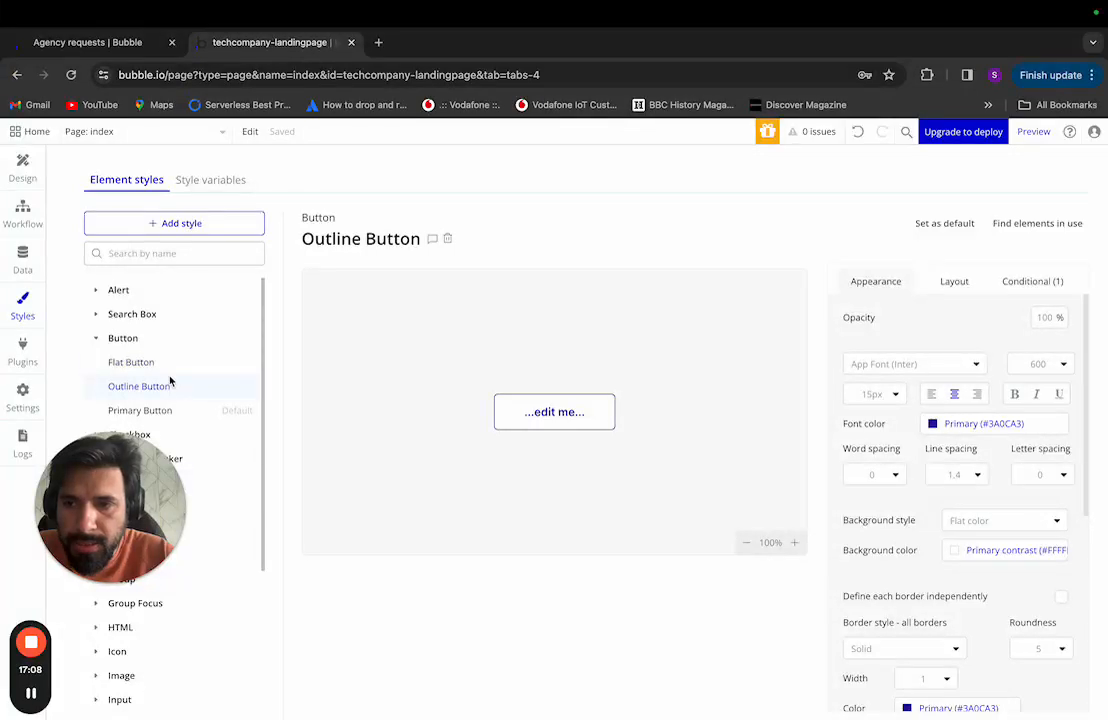
pyautogui.moveTo(106, 583); pyautogui.dragTo(294, 506)
pyautogui.scroll(-3, 102, 677)
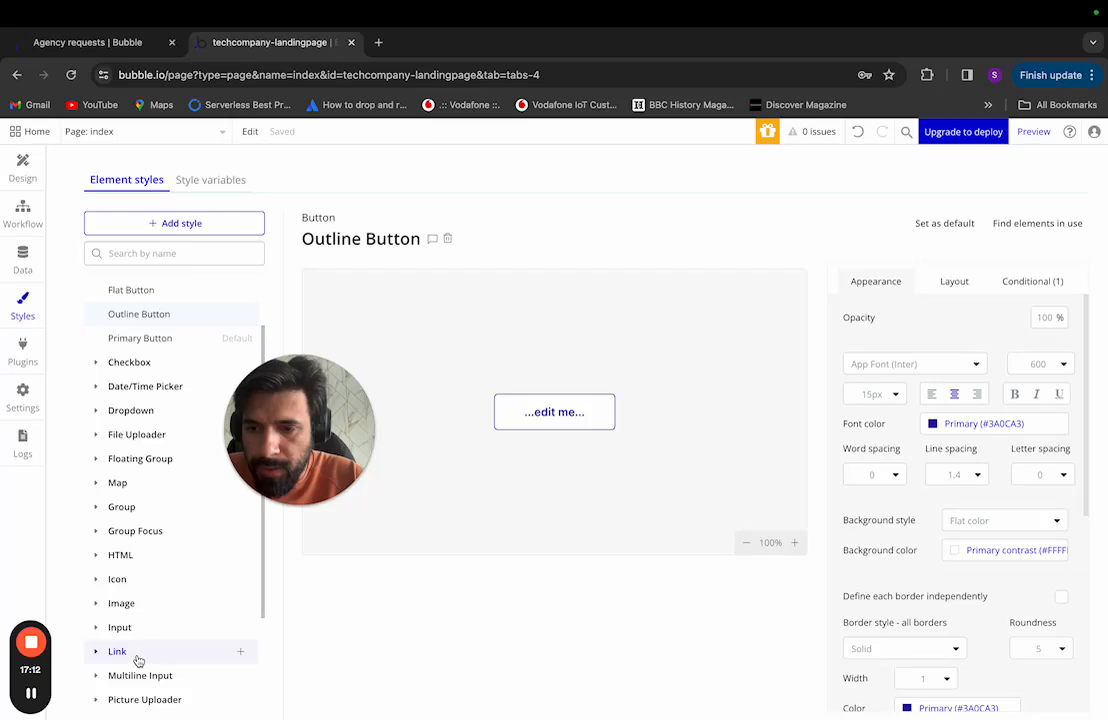
pyautogui.click(125, 653)
pyautogui.scroll(-2, 160, 655)
pyautogui.click(144, 628)
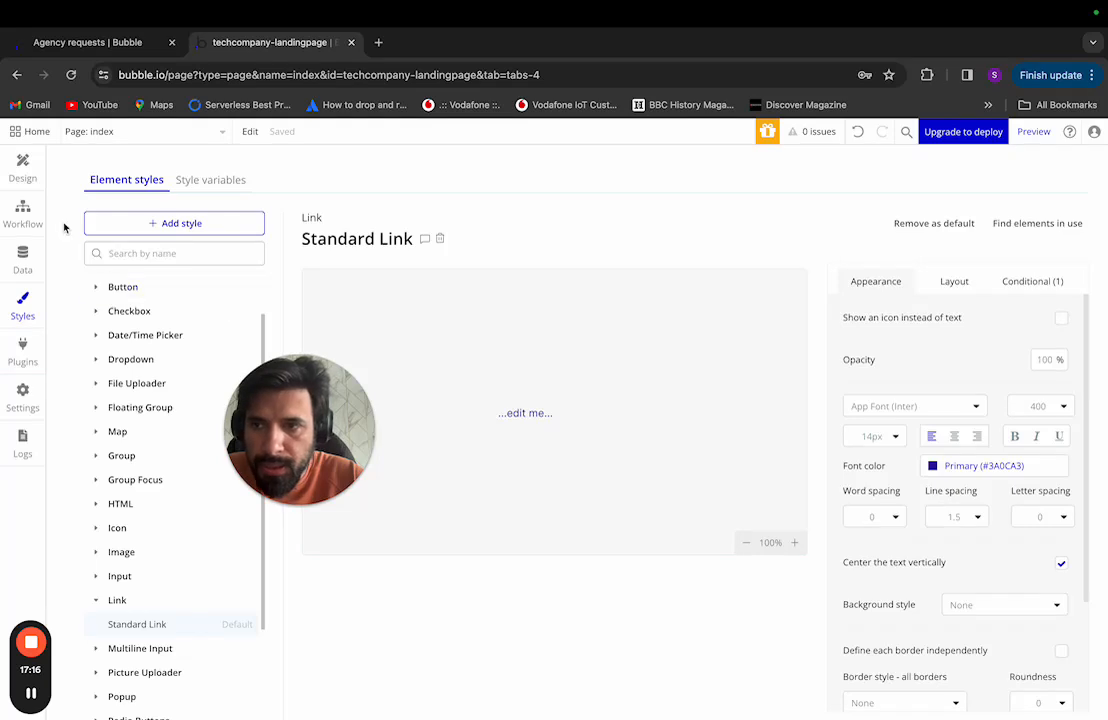
pyautogui.click(22, 168)
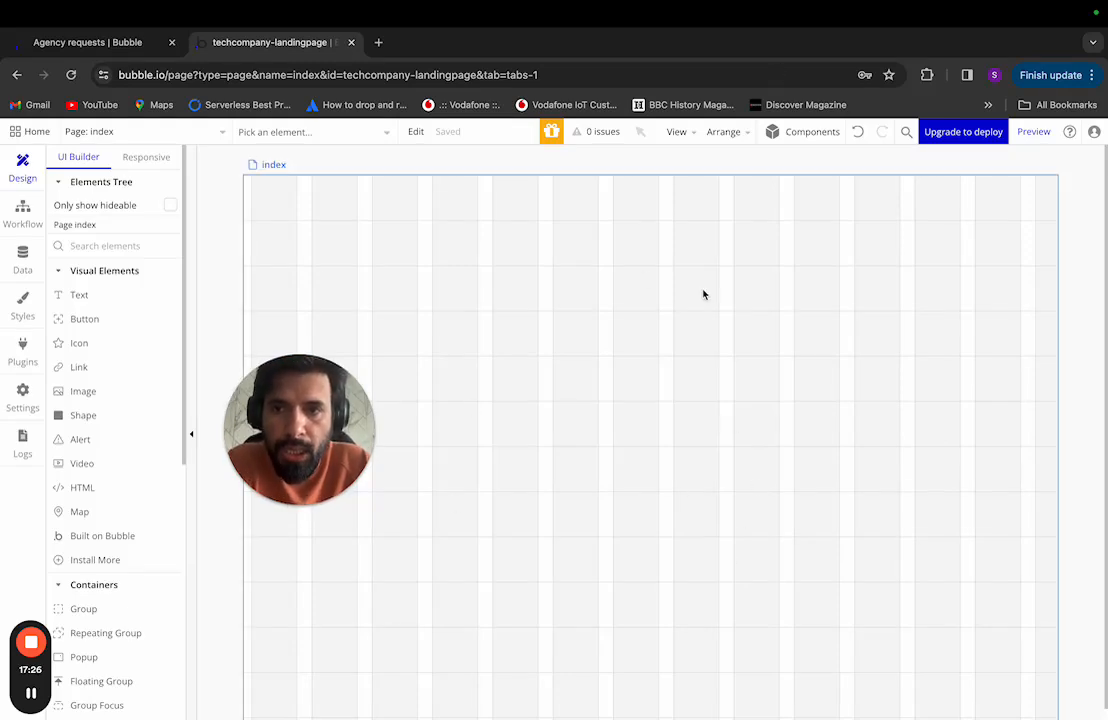
pyautogui.hotkey('ctrl', 'Left')
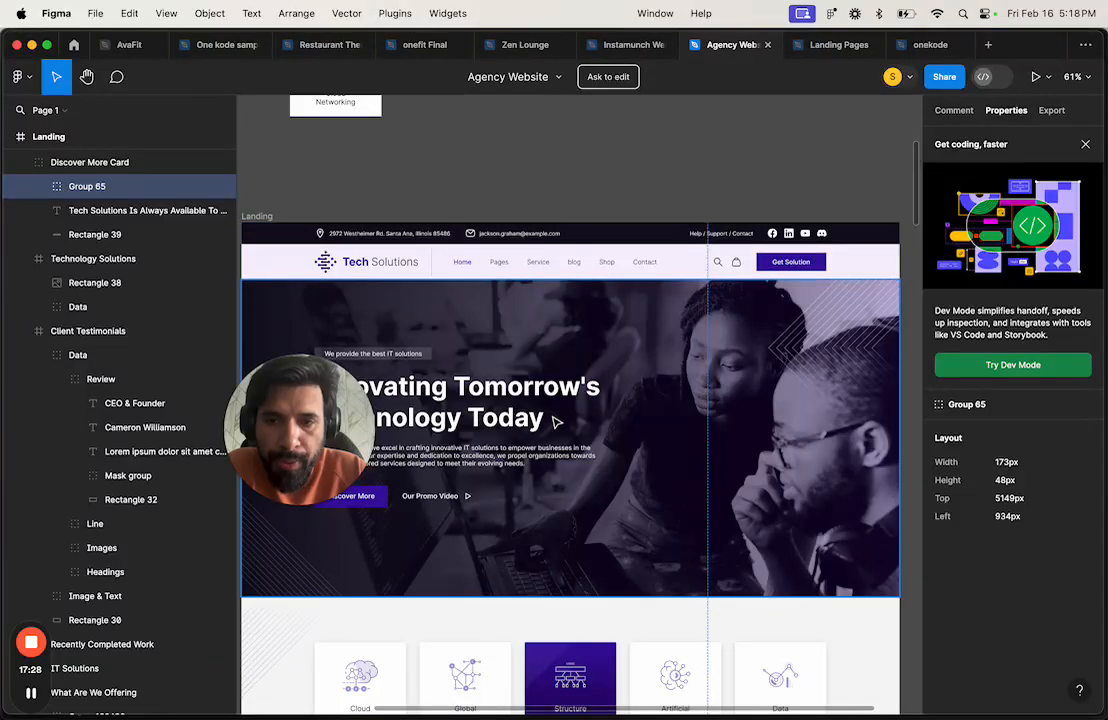
pyautogui.scroll(1, 554, 424)
pyautogui.moveTo(330, 421); pyautogui.dragTo(185, 573)
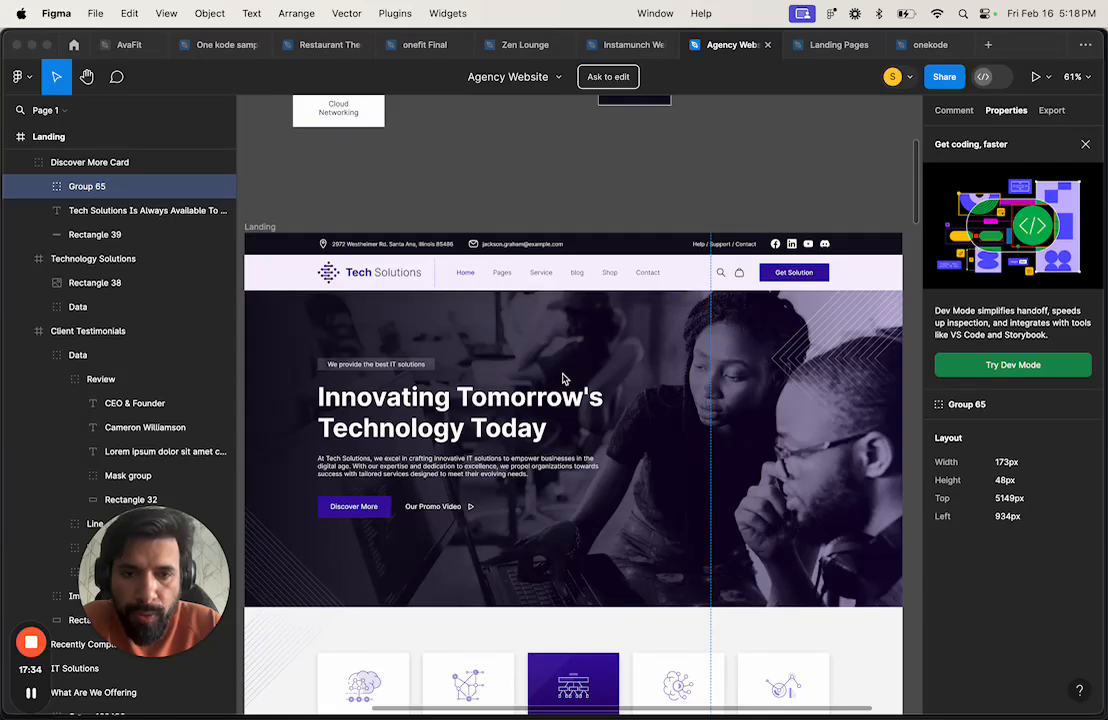
pyautogui.press('super+Tab')
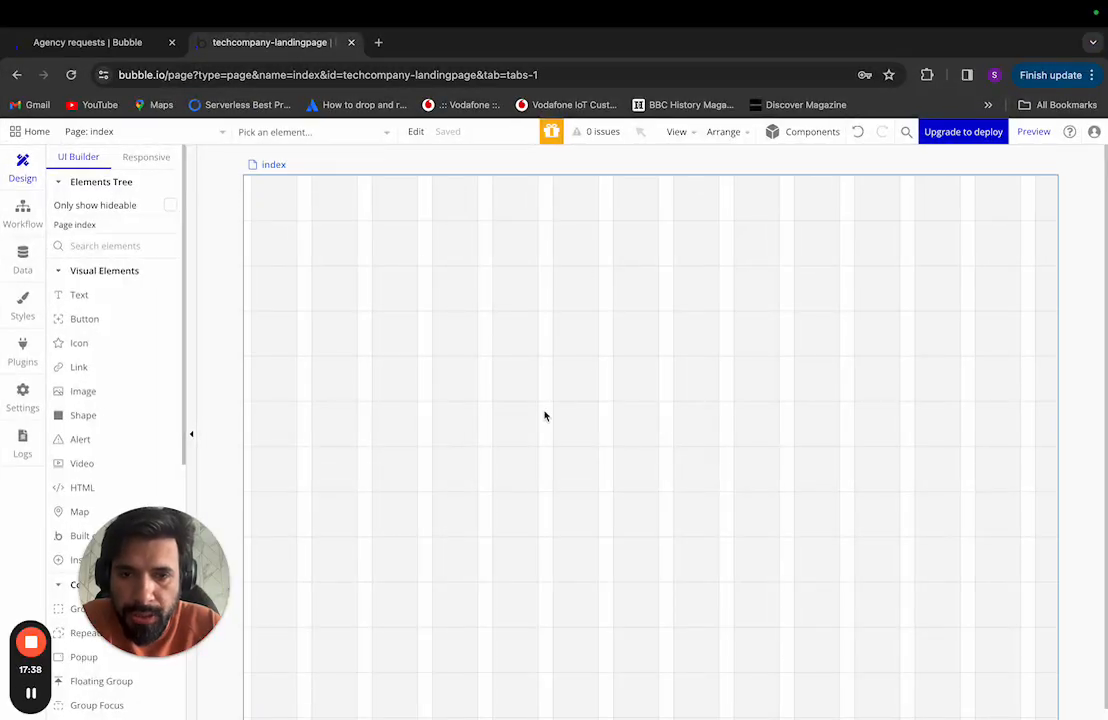
# Step: Back in Figma, collapse the Data group, Client Testimonials and Technology Solutions layer sections
pyautogui.press('super+Tab')
pyautogui.scroll(-5, 474, 397)
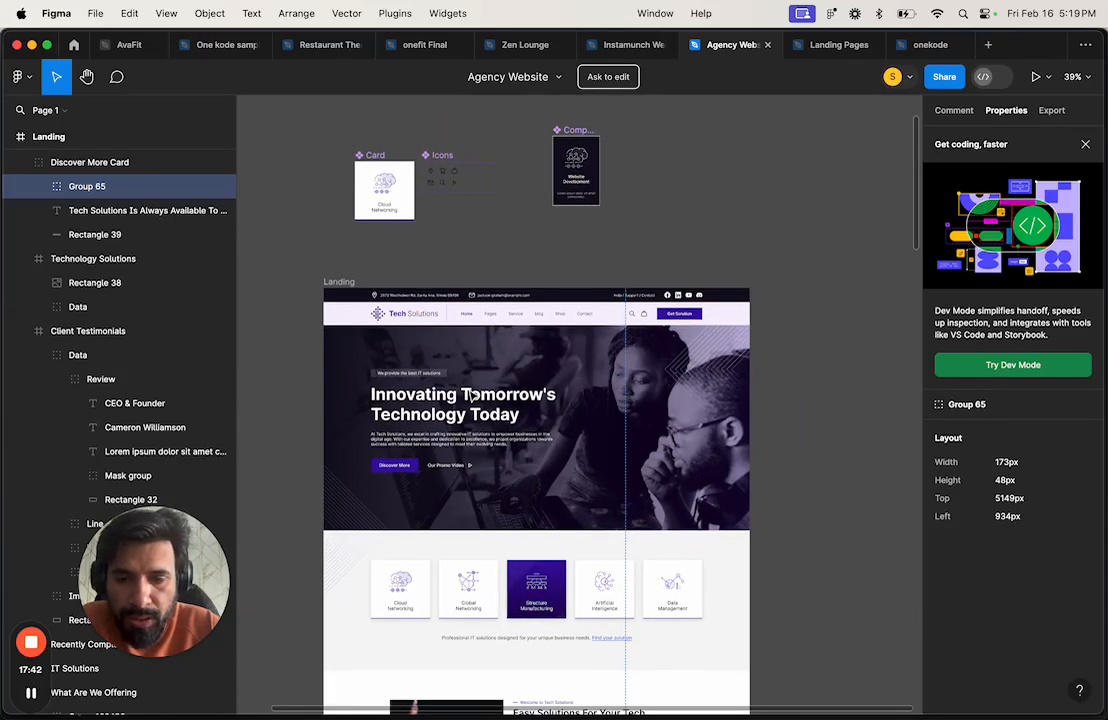
pyautogui.scroll(-3, 474, 397)
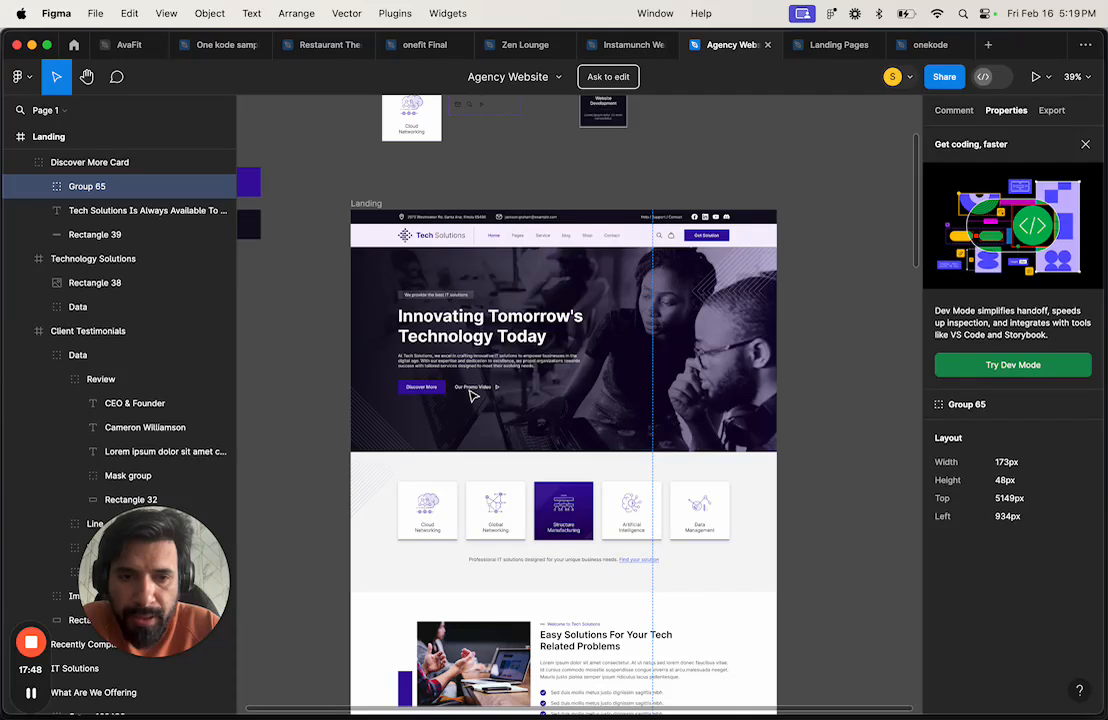
pyautogui.scroll(-2, 474, 397)
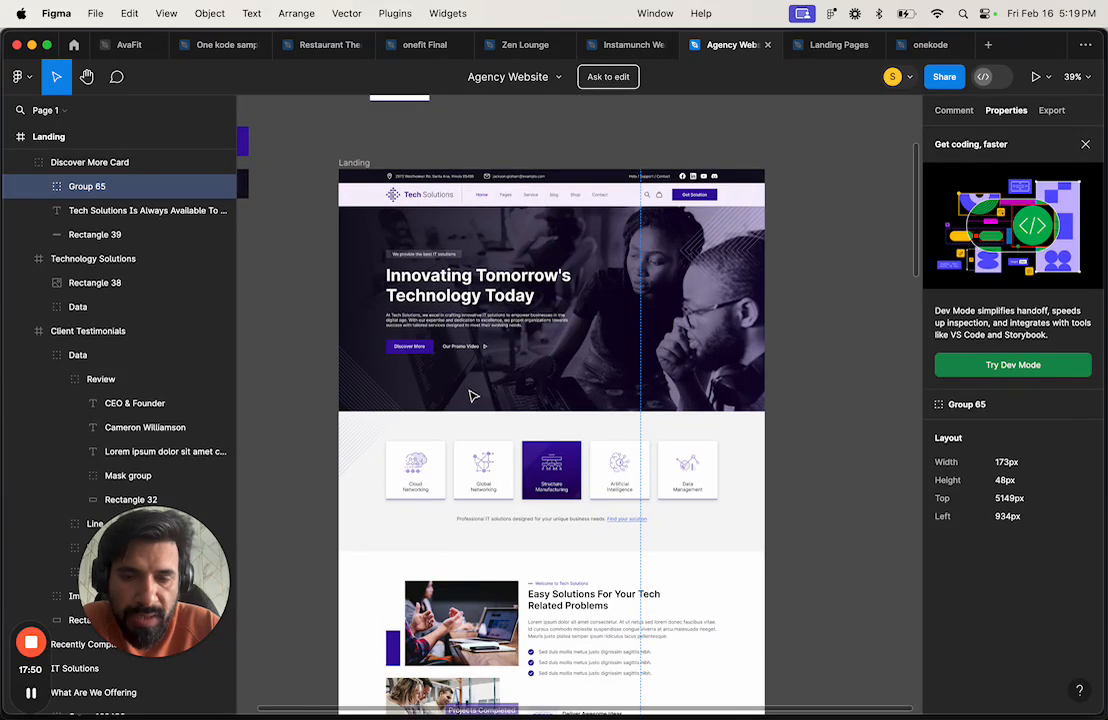
pyautogui.click(37, 356)
pyautogui.click(22, 331)
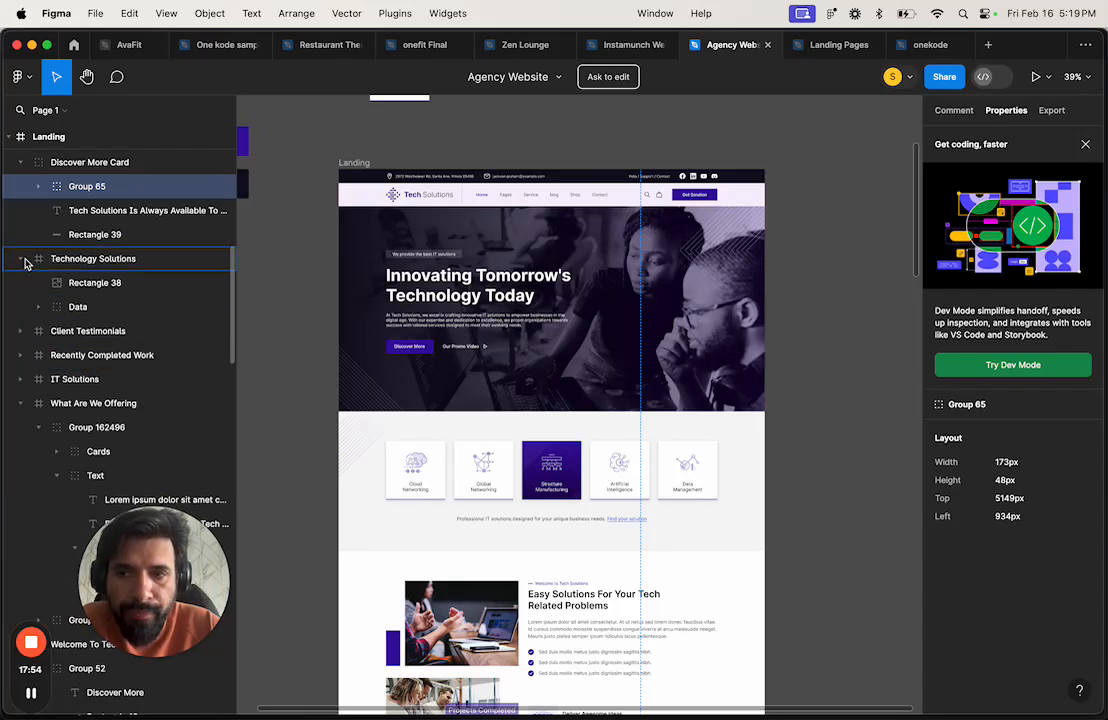
pyautogui.click(23, 260)
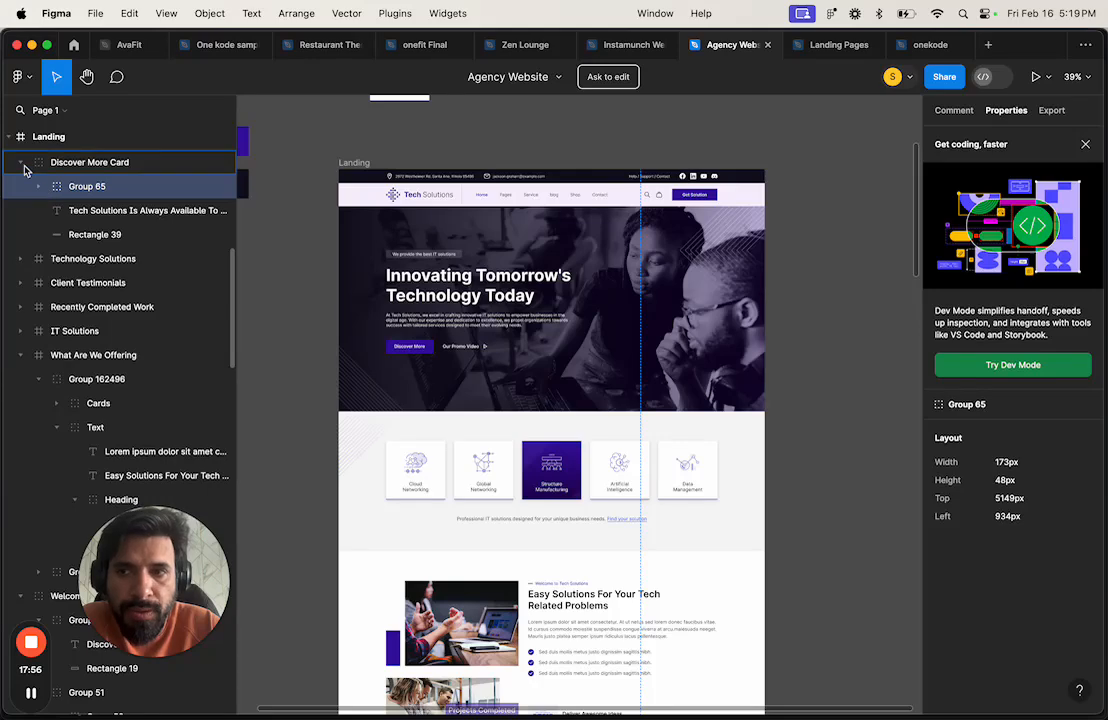
# Step: Collapse the Discover More Card, What Are We Offering, Welcome To Tech Solutions, Skills, Hero Image and Header sections
pyautogui.click(22, 163)
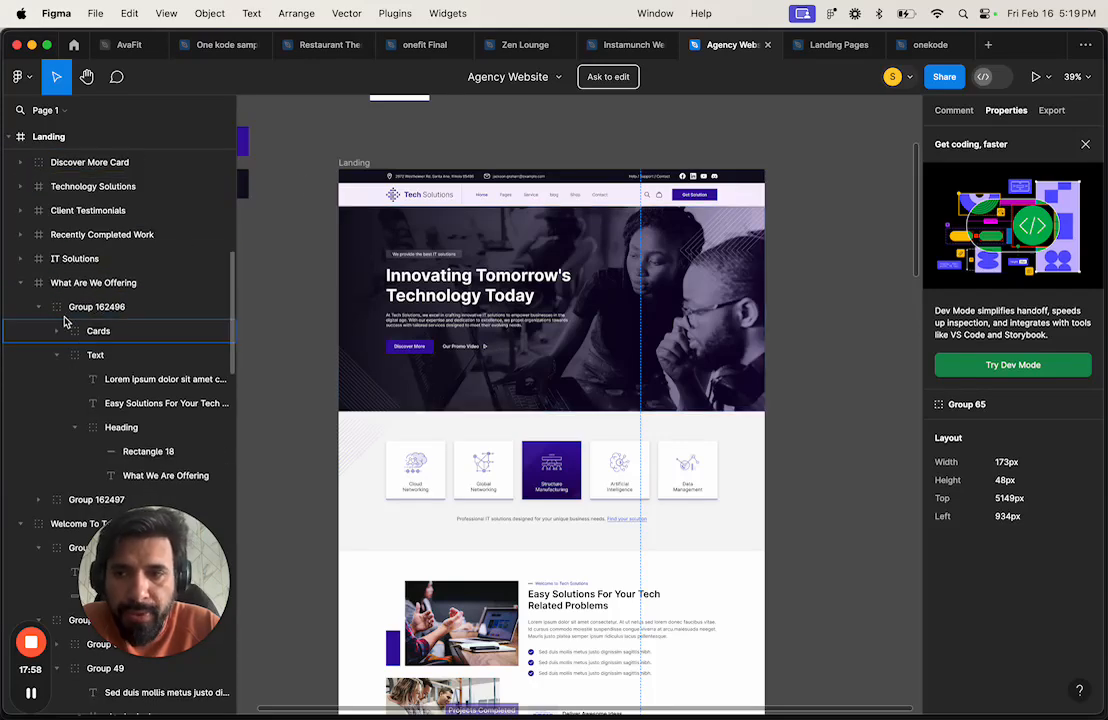
pyautogui.click(22, 283)
pyautogui.click(22, 307)
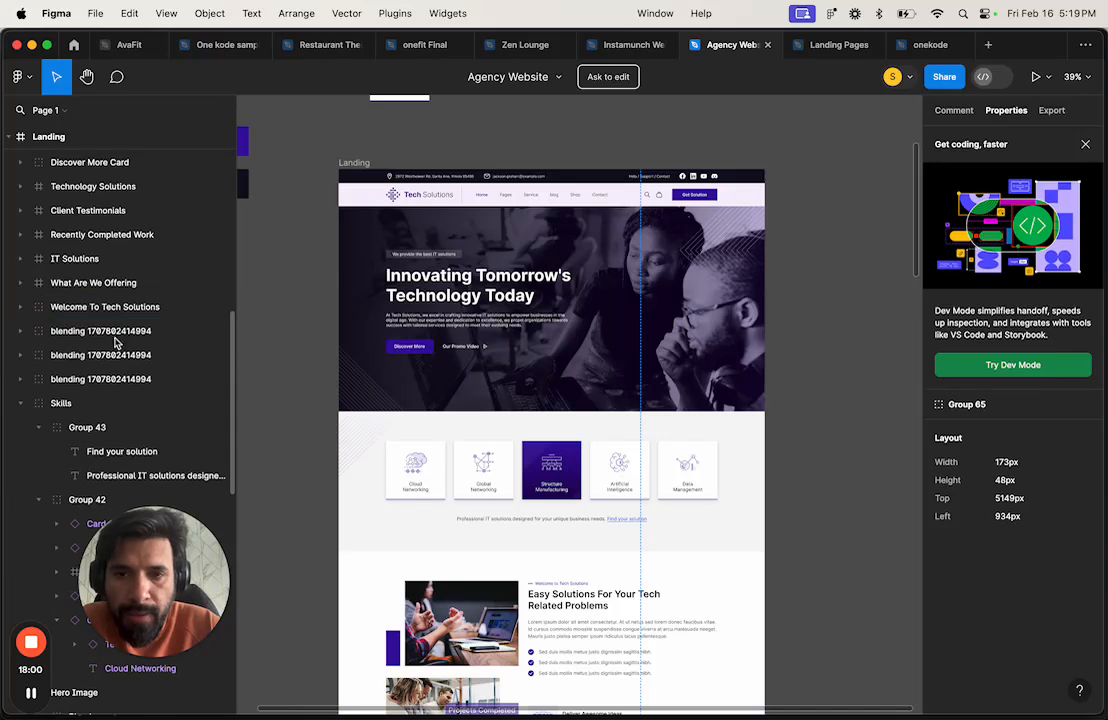
pyautogui.click(22, 403)
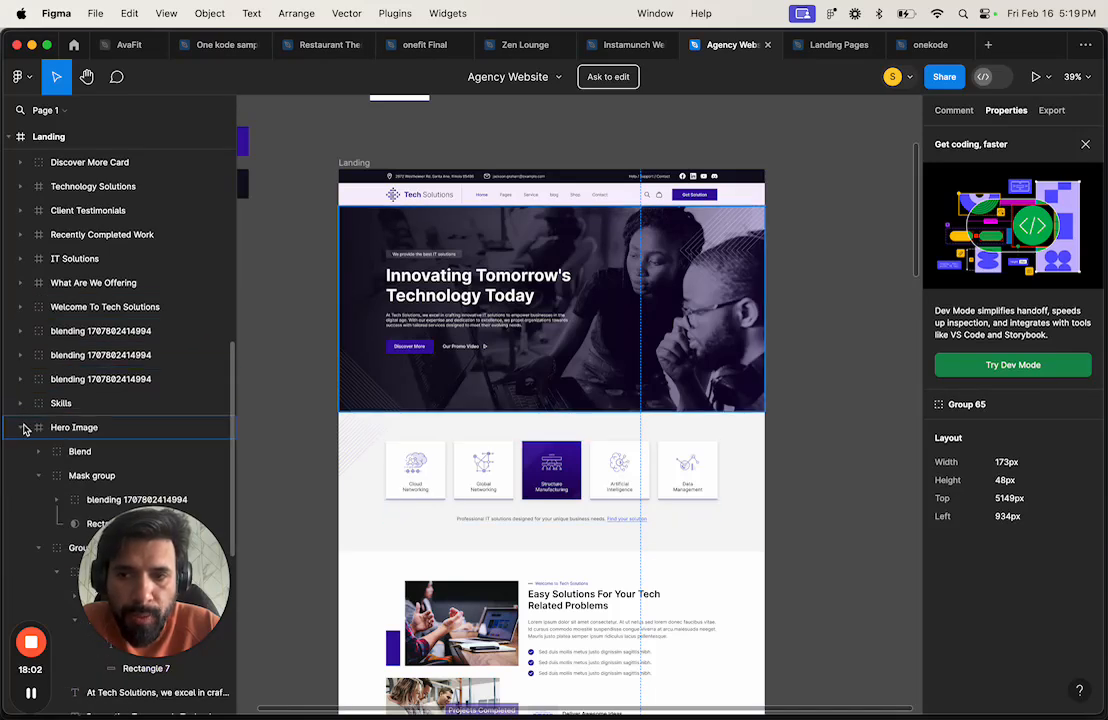
pyautogui.click(24, 428)
pyautogui.click(21, 452)
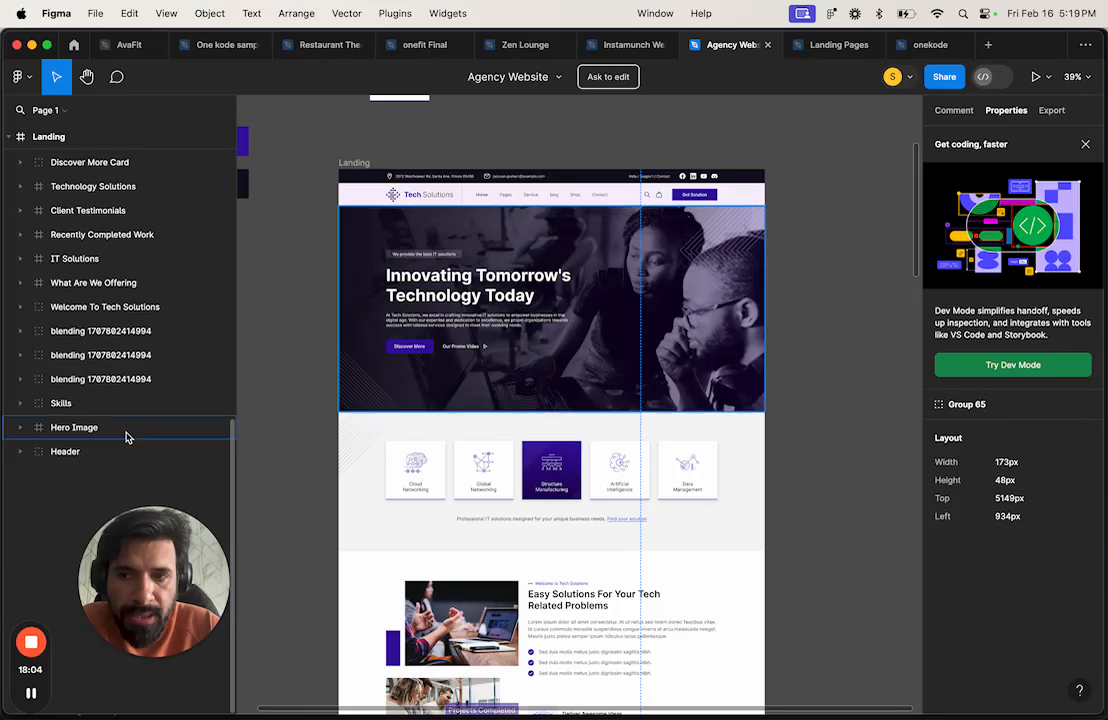
# Step: Collapse the top Skills section, select the whole Landing frame, and return to the Bubble editor
pyautogui.scroll(5, 183, 402)
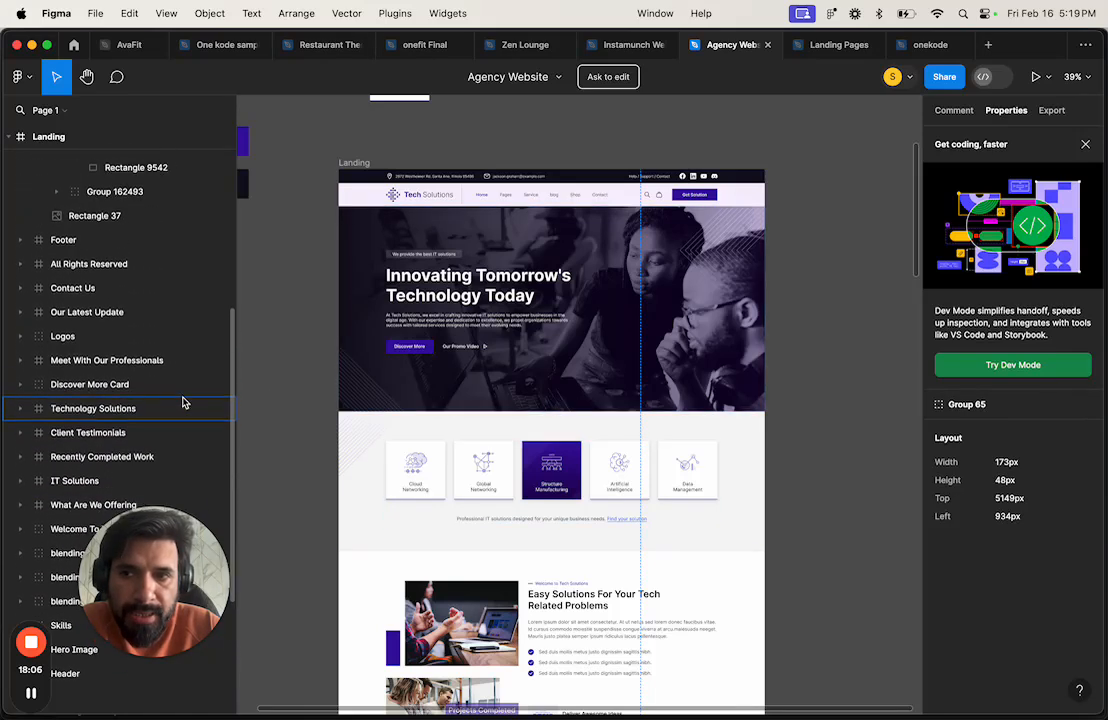
pyautogui.scroll(10, 183, 402)
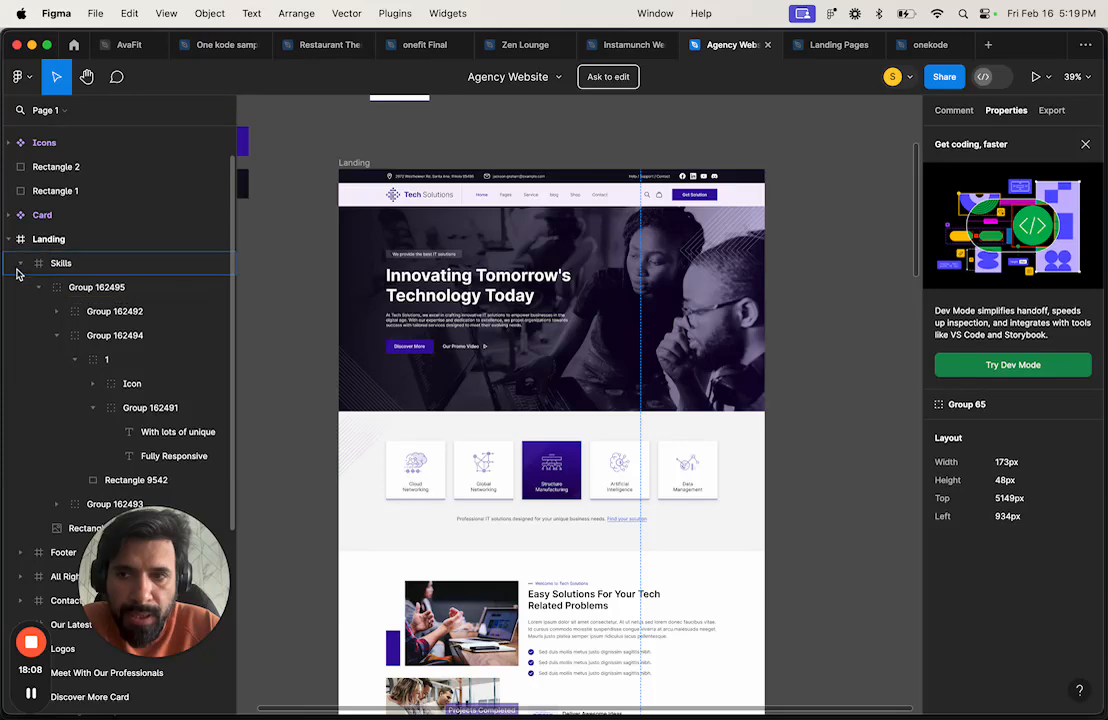
pyautogui.click(19, 265)
pyautogui.click(60, 241)
pyautogui.click(61, 241)
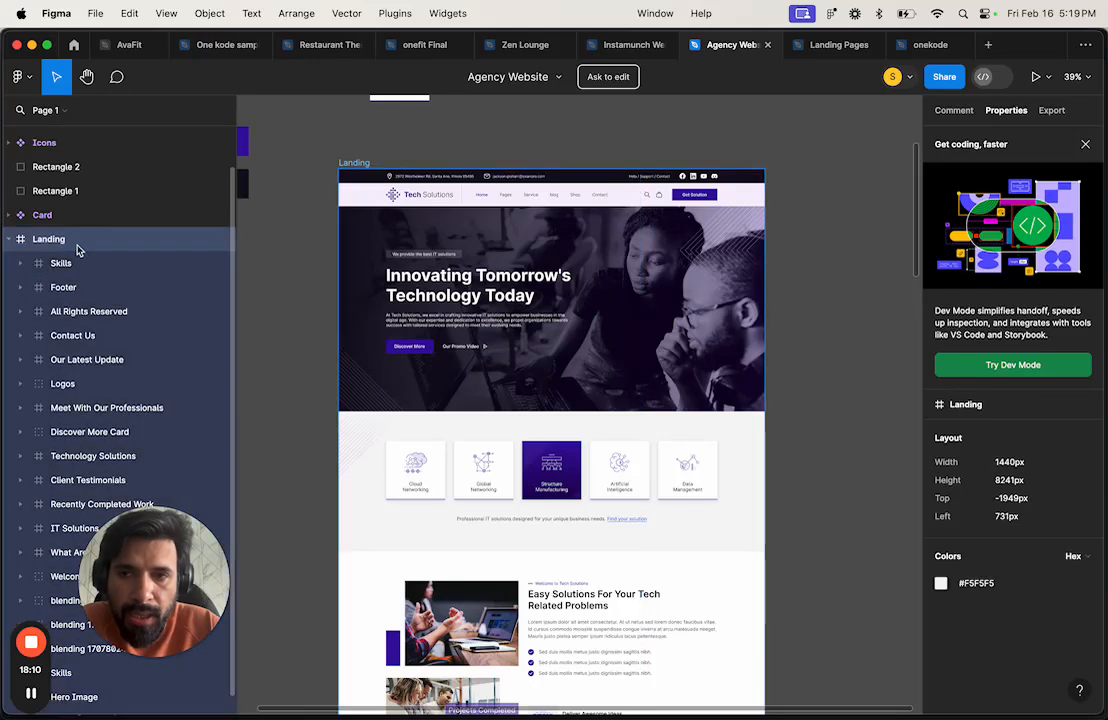
pyautogui.scroll(-1, 141, 366)
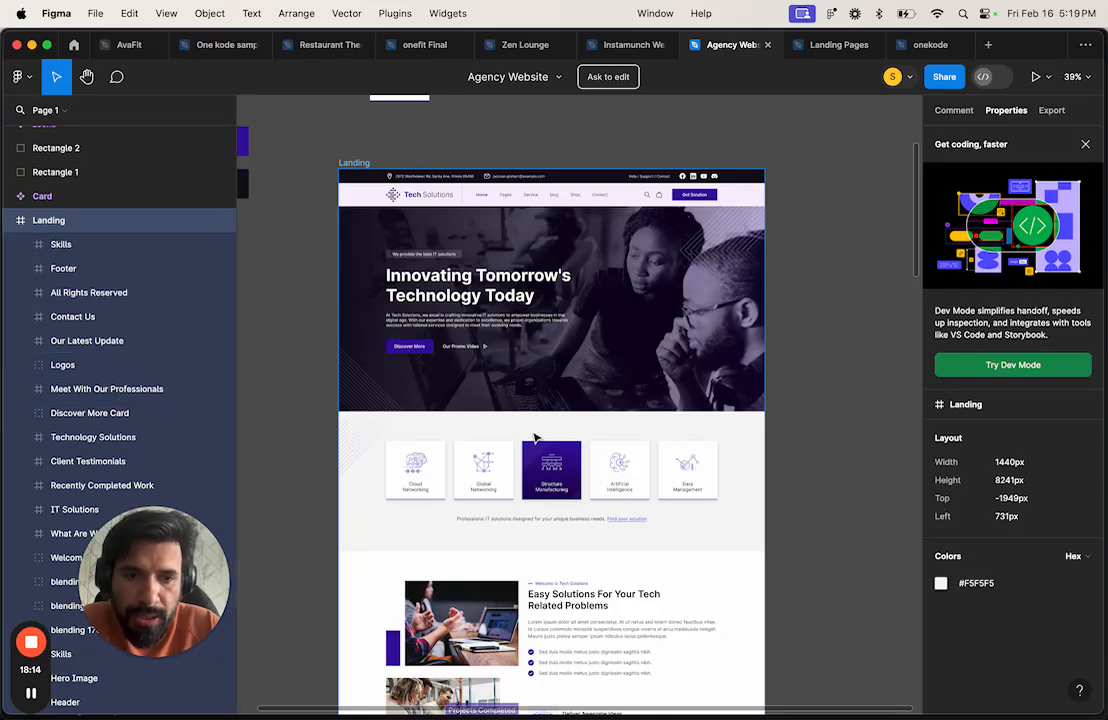
pyautogui.hotkey('ctrl', 'Right')
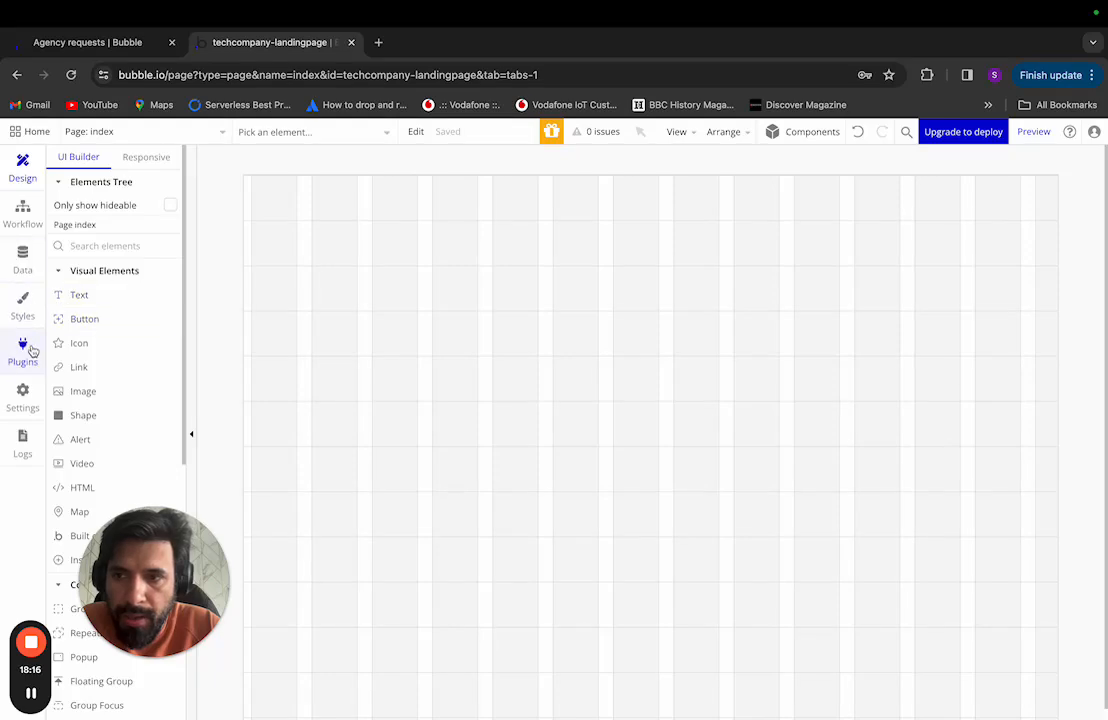
# Step: Open the General tab of Bubble's Settings and click into the Design Import API Key field
pyautogui.click(23, 398)
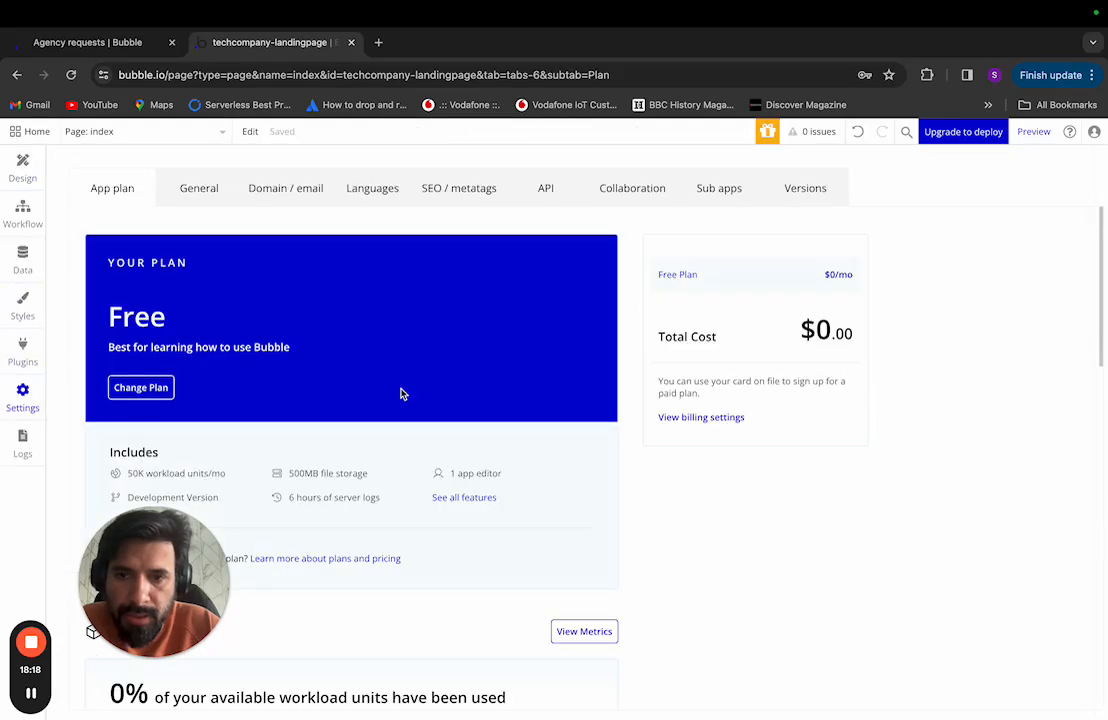
pyautogui.scroll(-10, 472, 433)
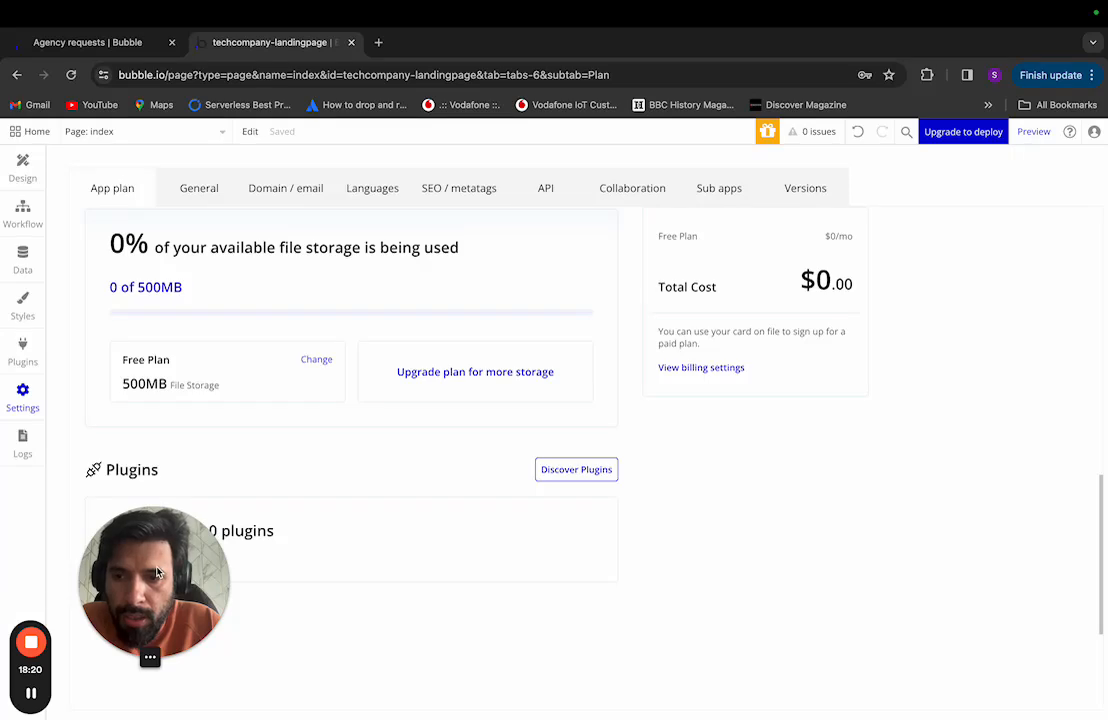
pyautogui.moveTo(157, 572); pyautogui.dragTo(1018, 612)
pyautogui.scroll(1, 334, 236)
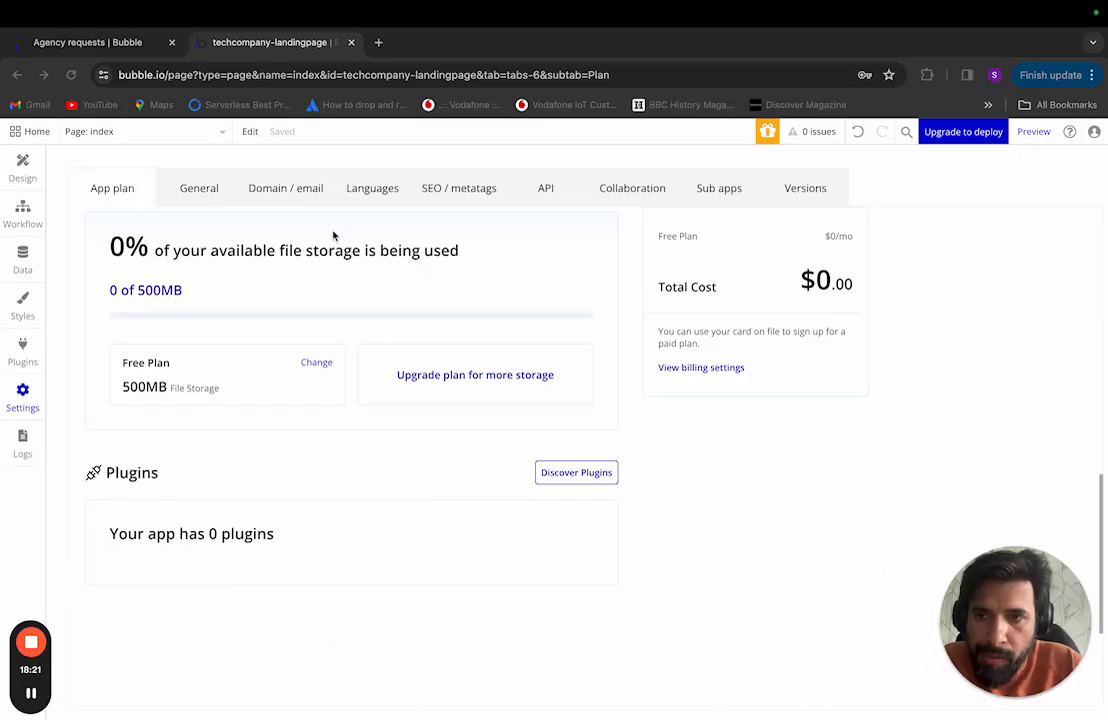
pyautogui.click(201, 190)
pyautogui.scroll(-15, 495, 640)
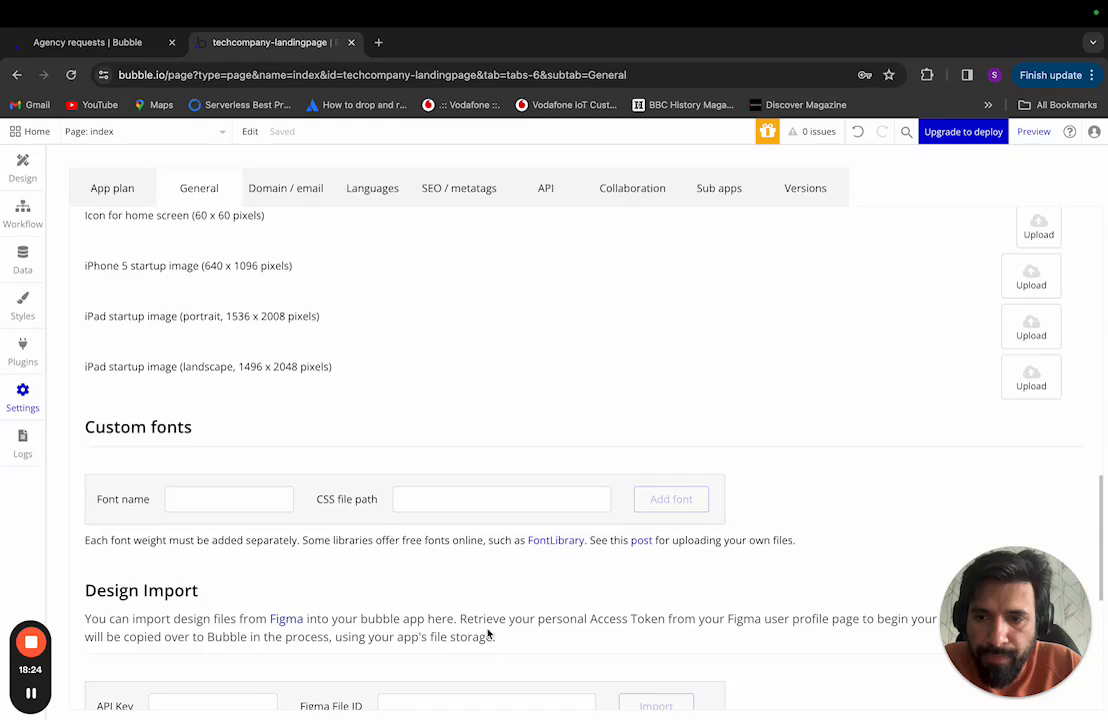
pyautogui.scroll(-3, 488, 634)
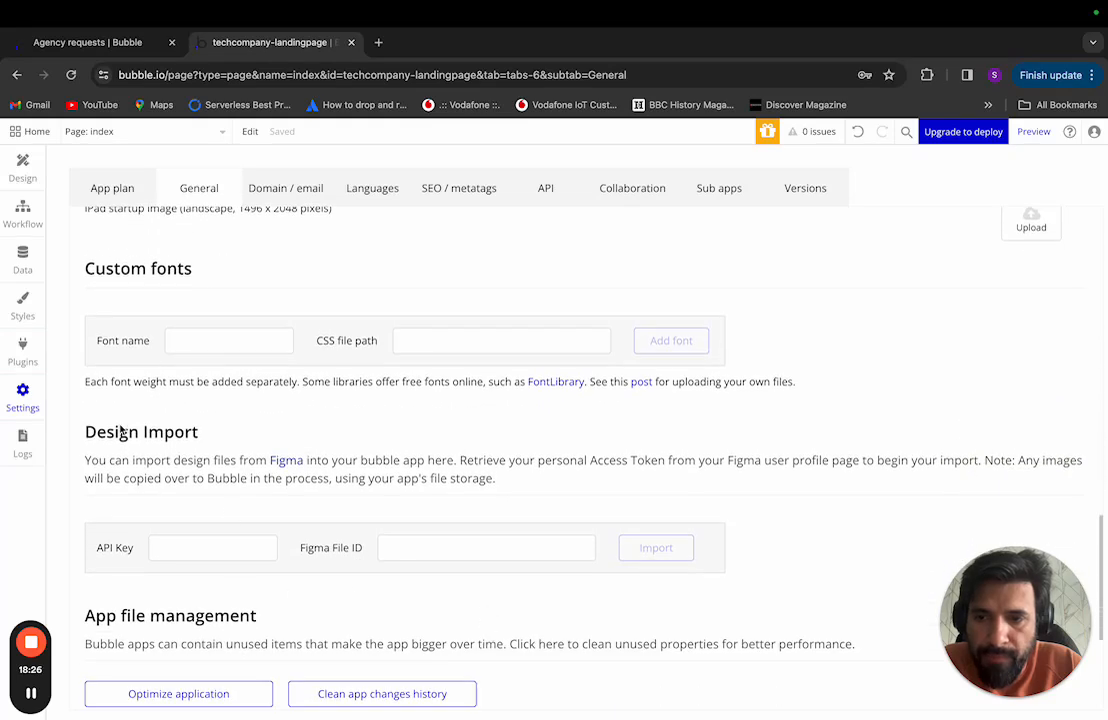
pyautogui.click(178, 553)
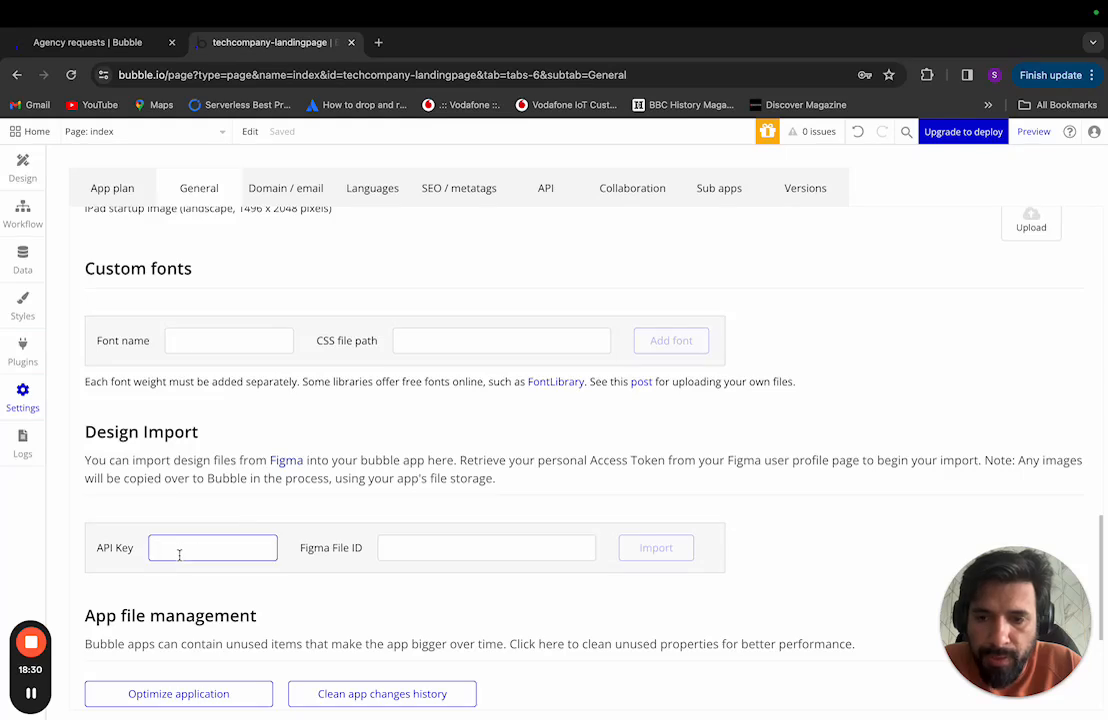
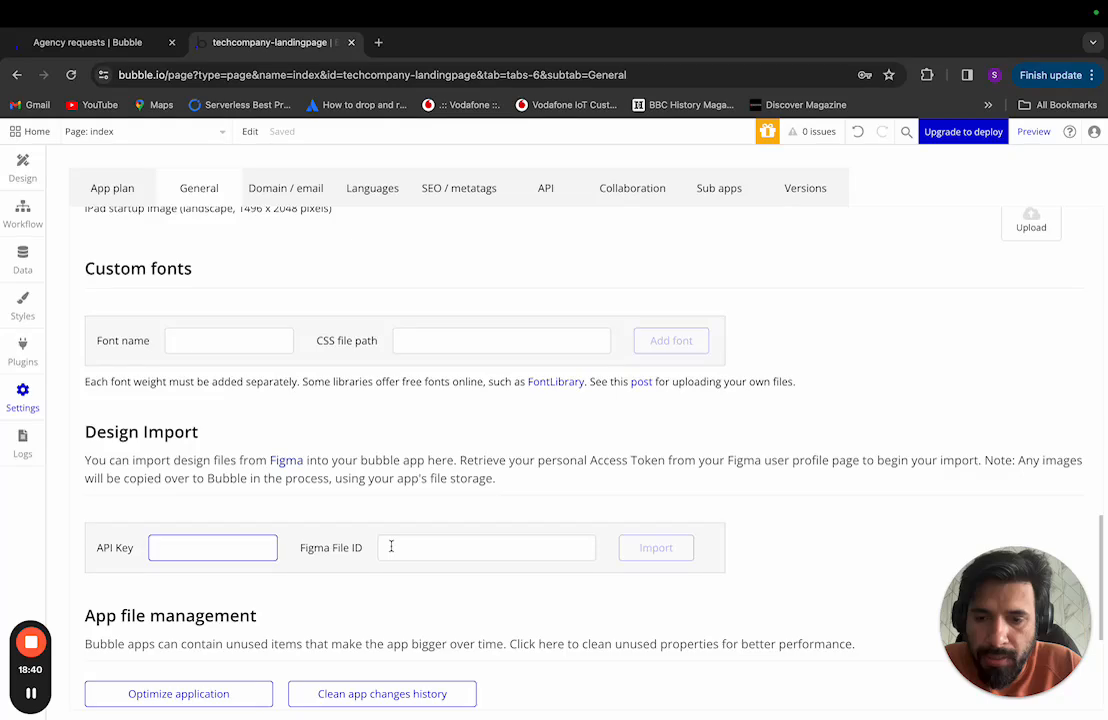
# Step: Switch from Bubble's Design Import settings to the Agency Website design in Figma
pyautogui.hotkey('ctrl', 'Left')
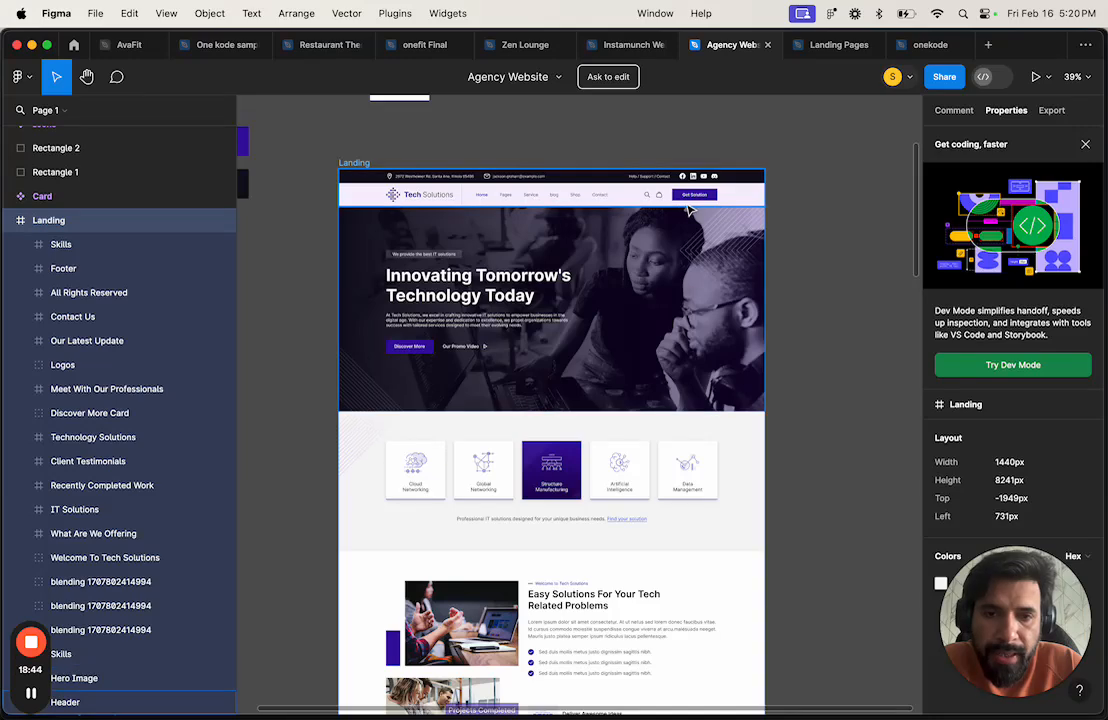
# Step: Copy the Agency Website file's share link from Figma's Share dialog
pyautogui.click(944, 76)
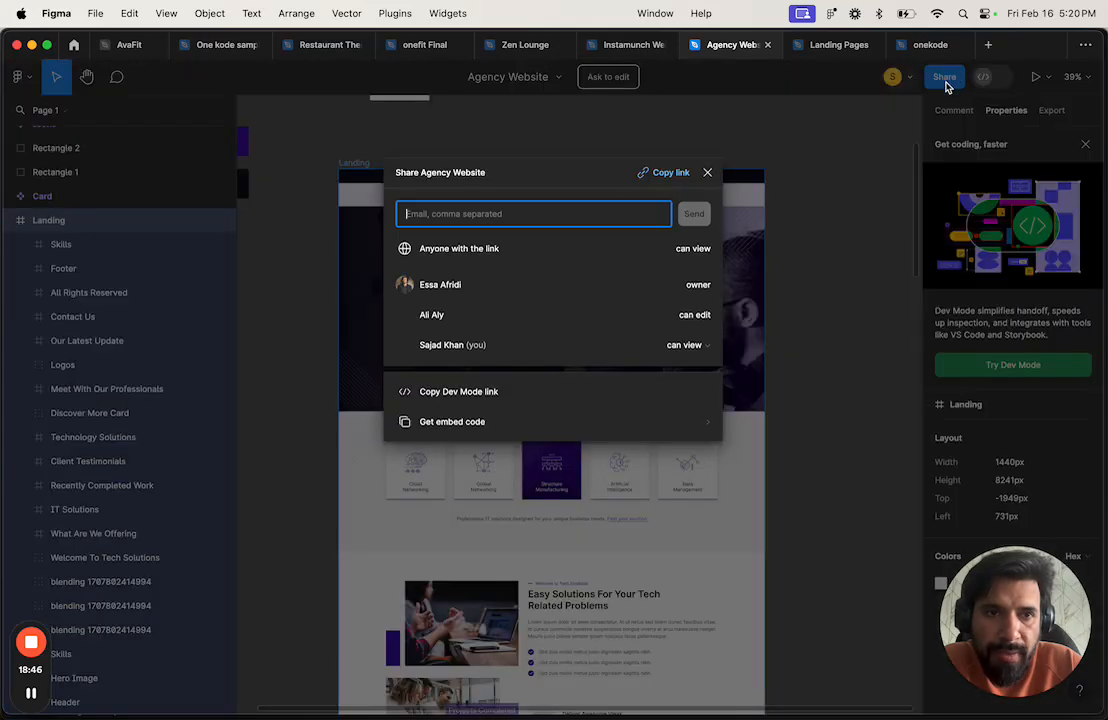
pyautogui.click(677, 174)
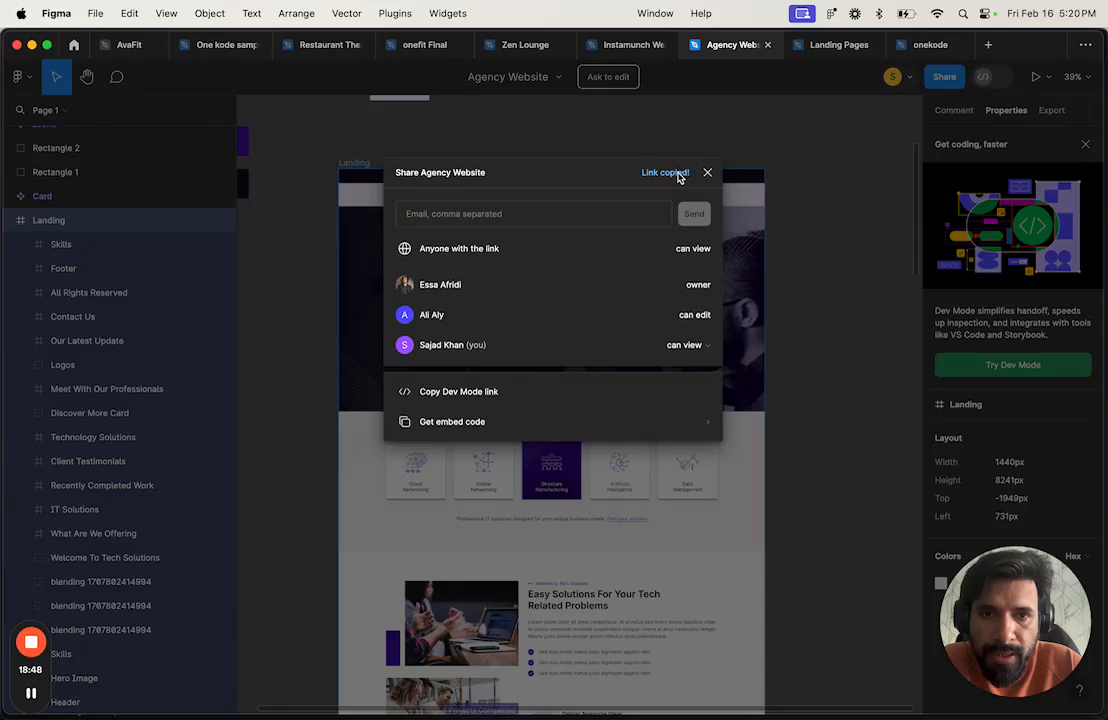
pyautogui.moveTo(268, 704)
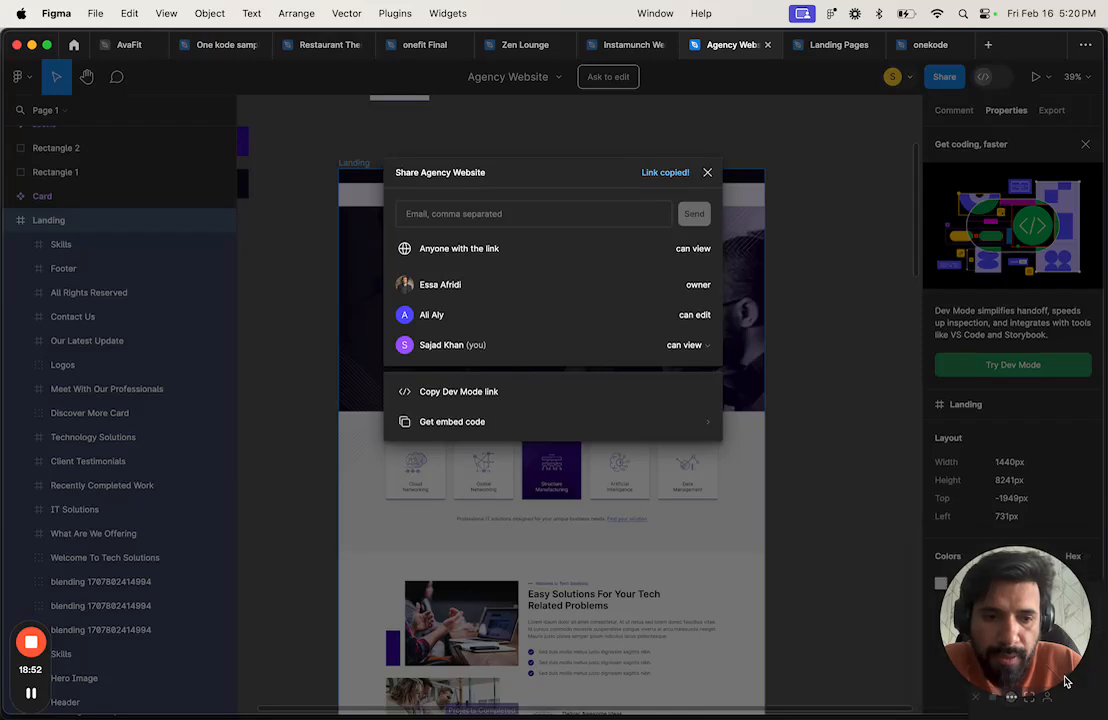
pyautogui.click(1093, 702)
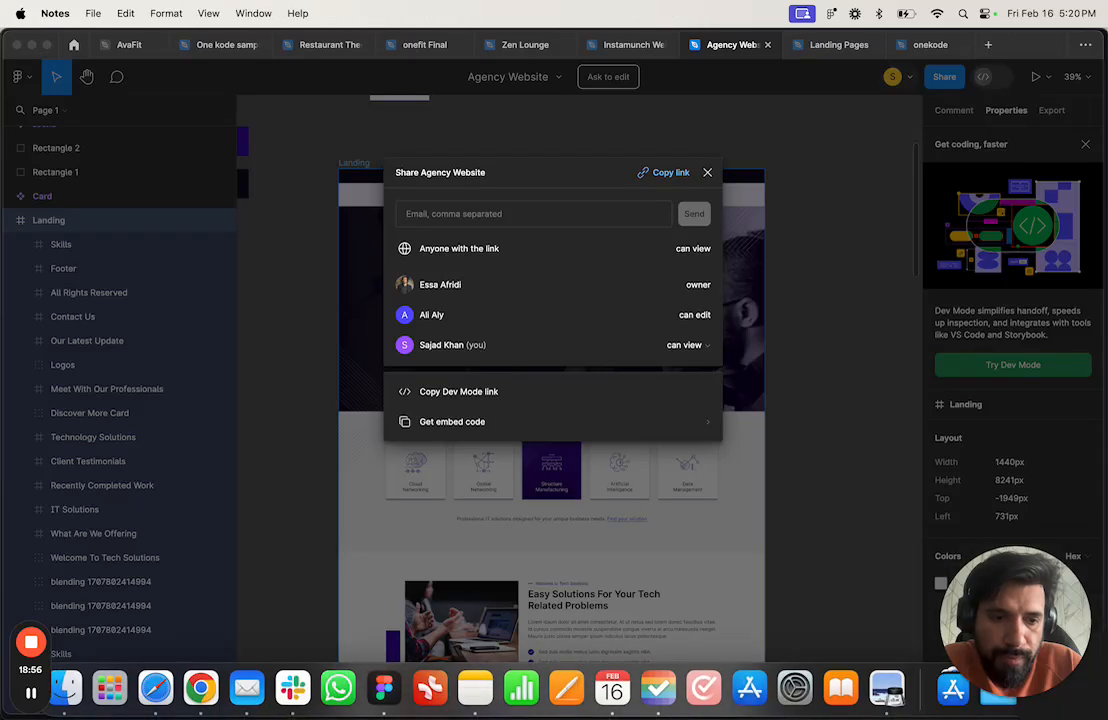
# Step: Paste the Agency Website share link into a new note and select its file key
pyautogui.press('Return')
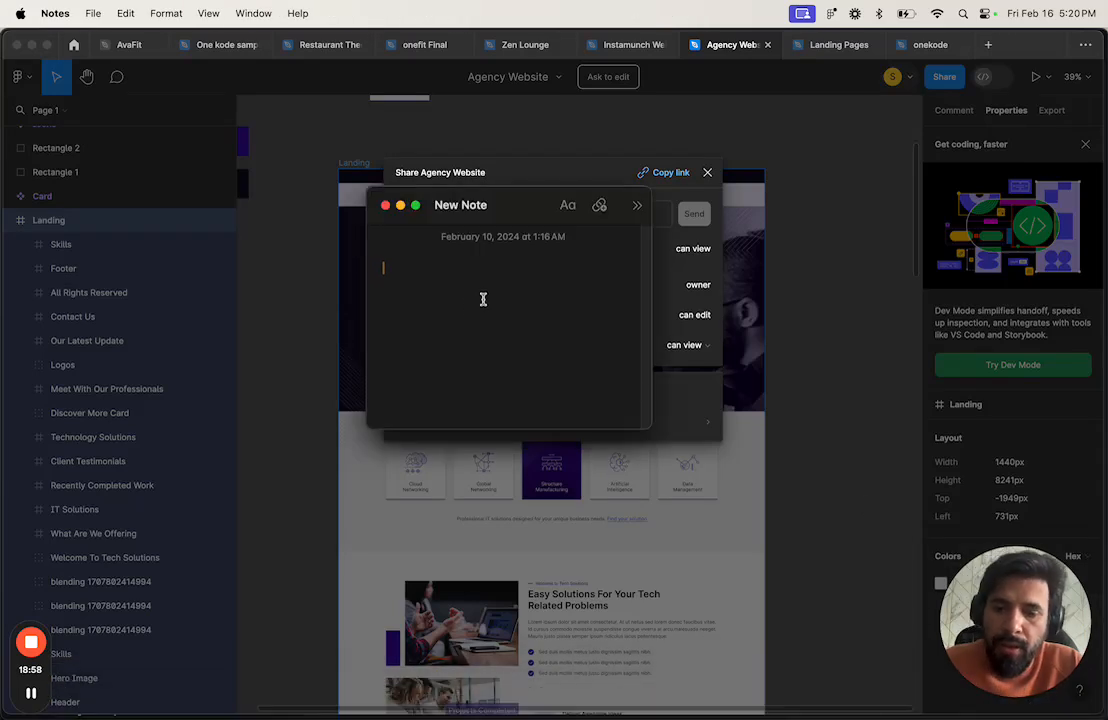
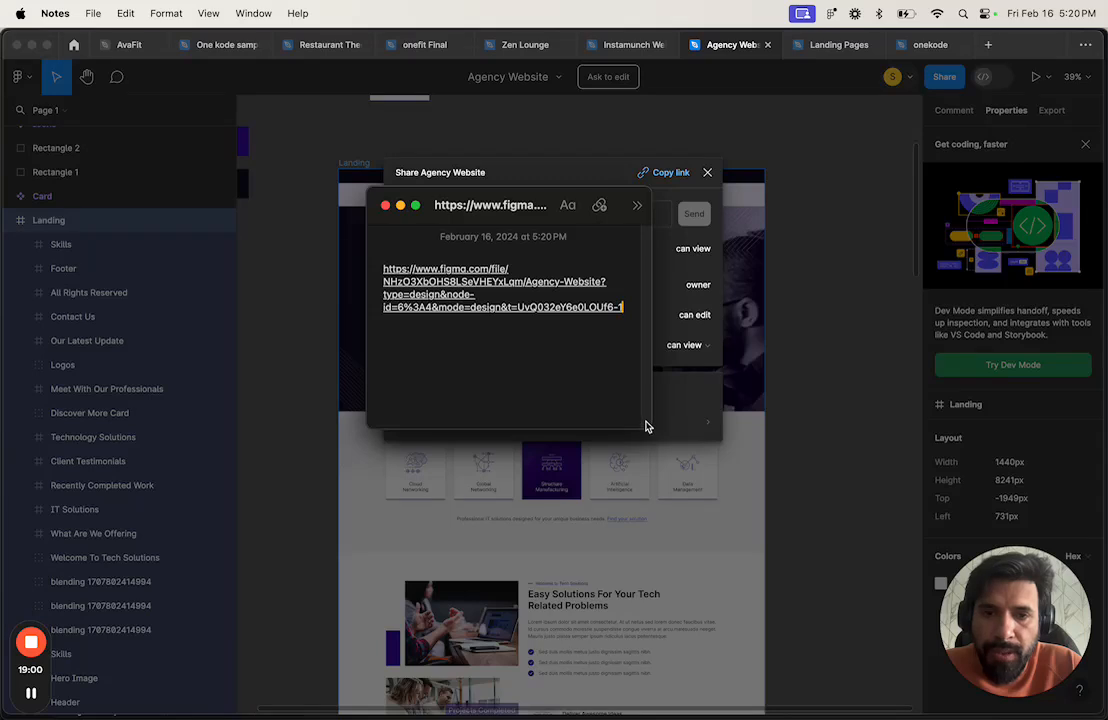
pyautogui.moveTo(645, 426); pyautogui.dragTo(650, 425)
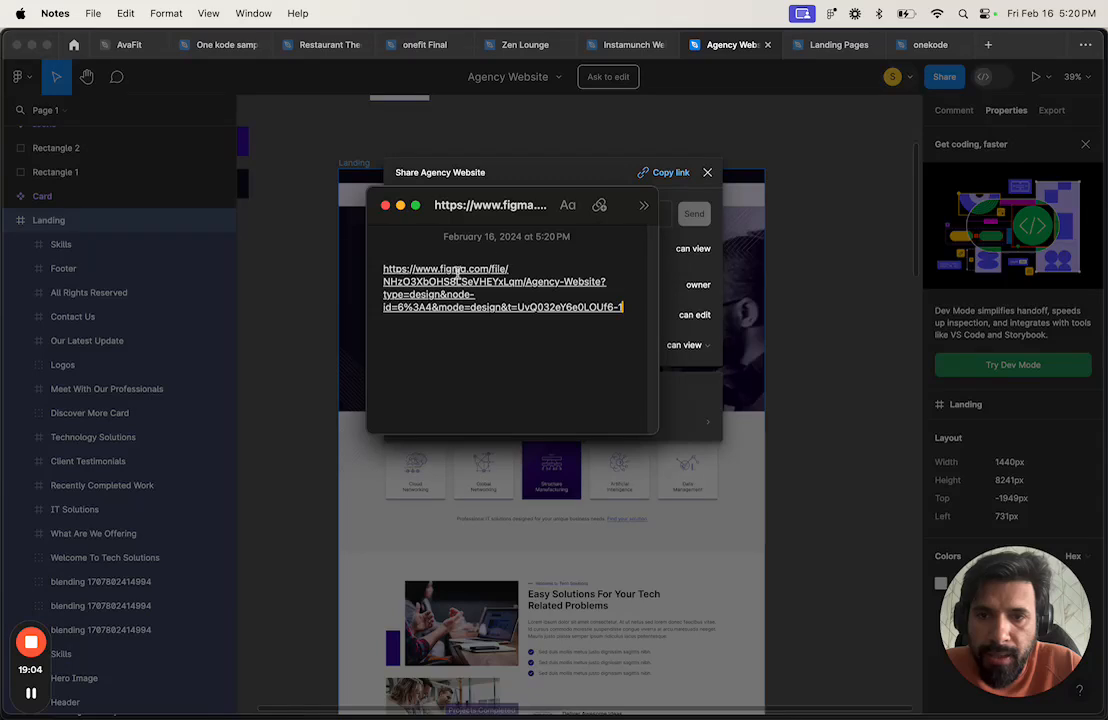
pyautogui.moveTo(521, 282); pyautogui.dragTo(385, 282)
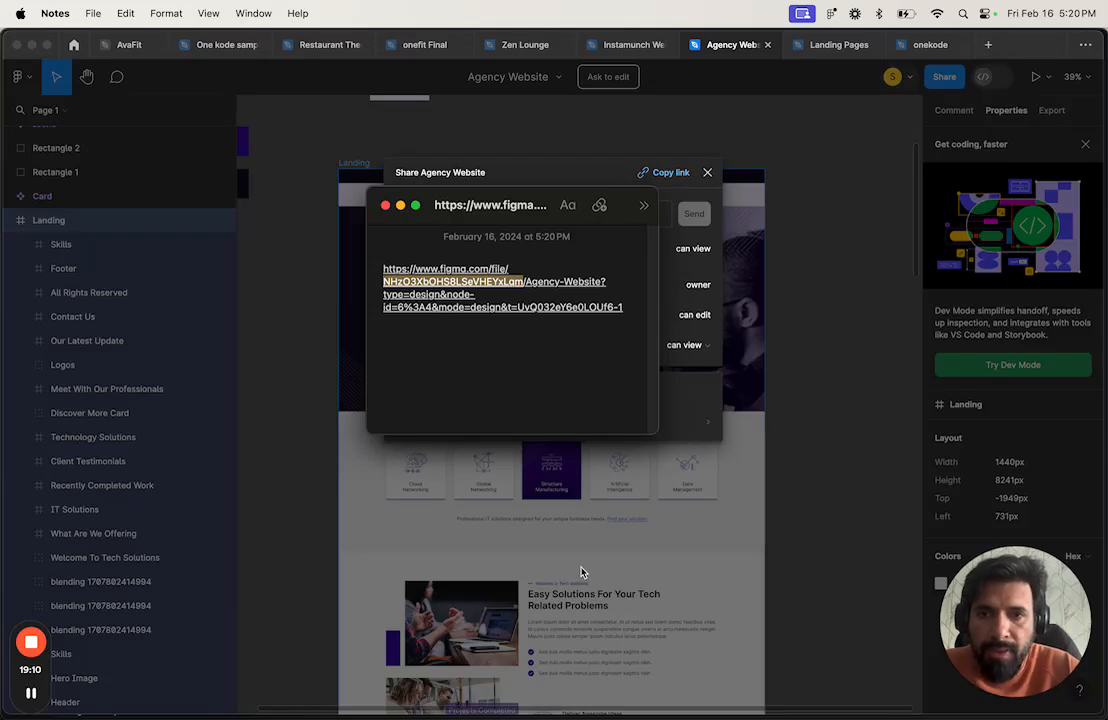
pyautogui.click(780, 590)
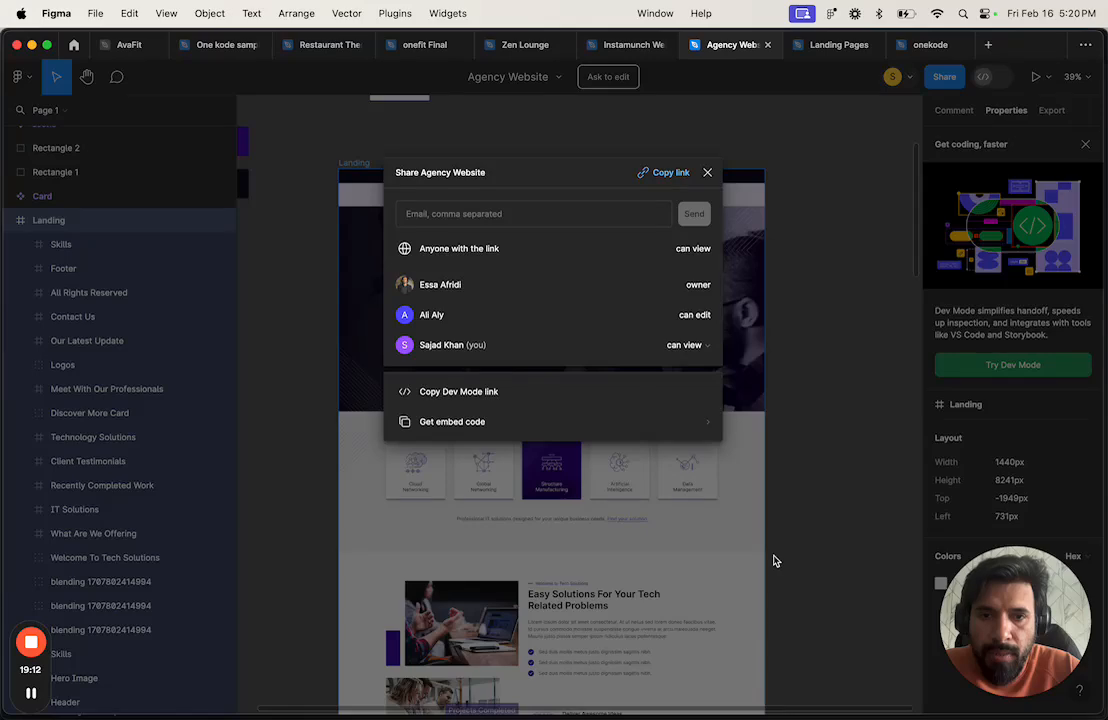
# Step: Close the Share dialog, select the Hero Image frame, and look over the Landing design
pyautogui.click(707, 172)
pyautogui.scroll(-5, 659, 347)
pyautogui.click(537, 320)
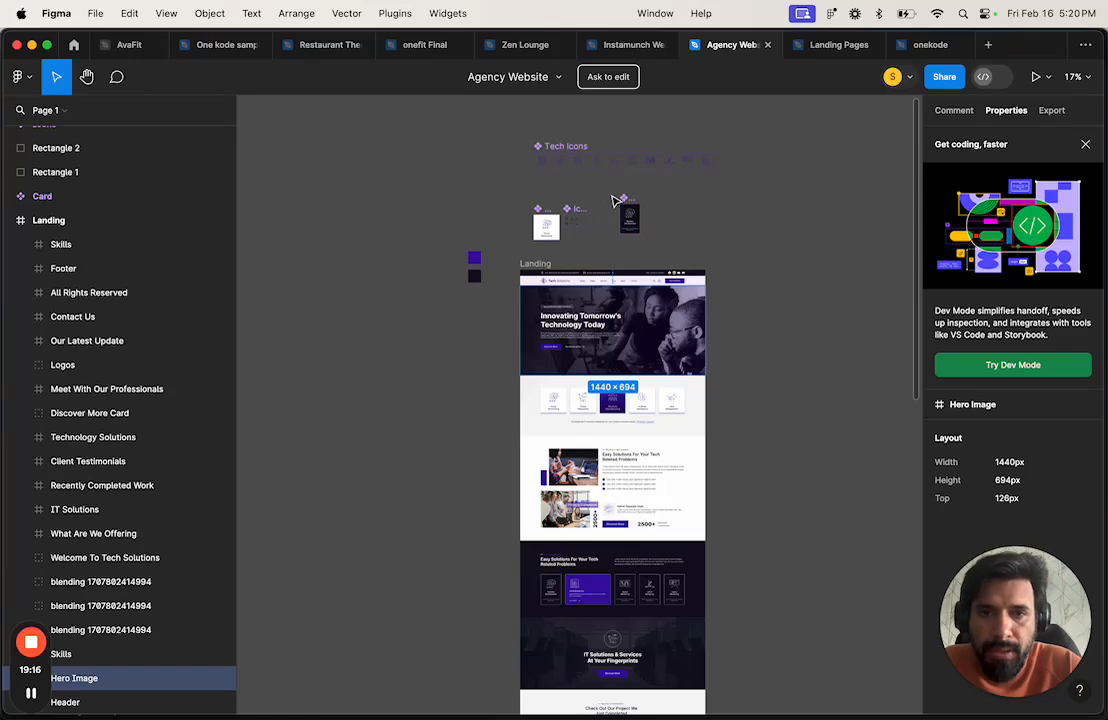
pyautogui.scroll(2, 615, 200)
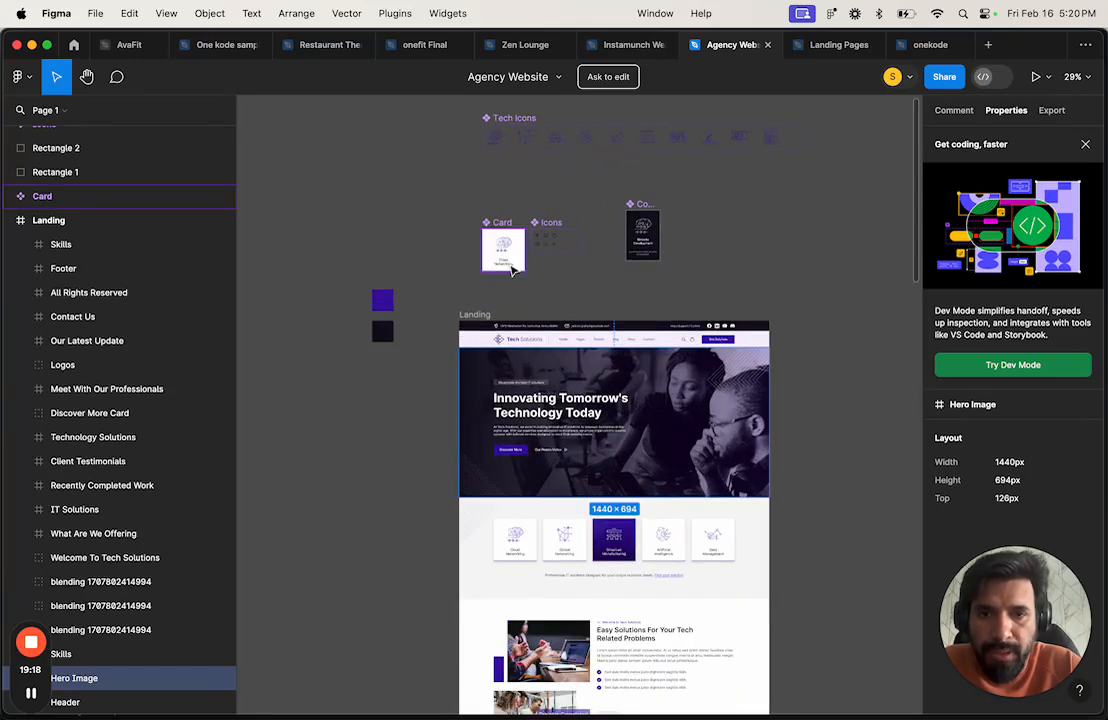
pyautogui.scroll(3, 512, 265)
pyautogui.scroll(-1, 514, 271)
pyautogui.scroll(-5, 483, 297)
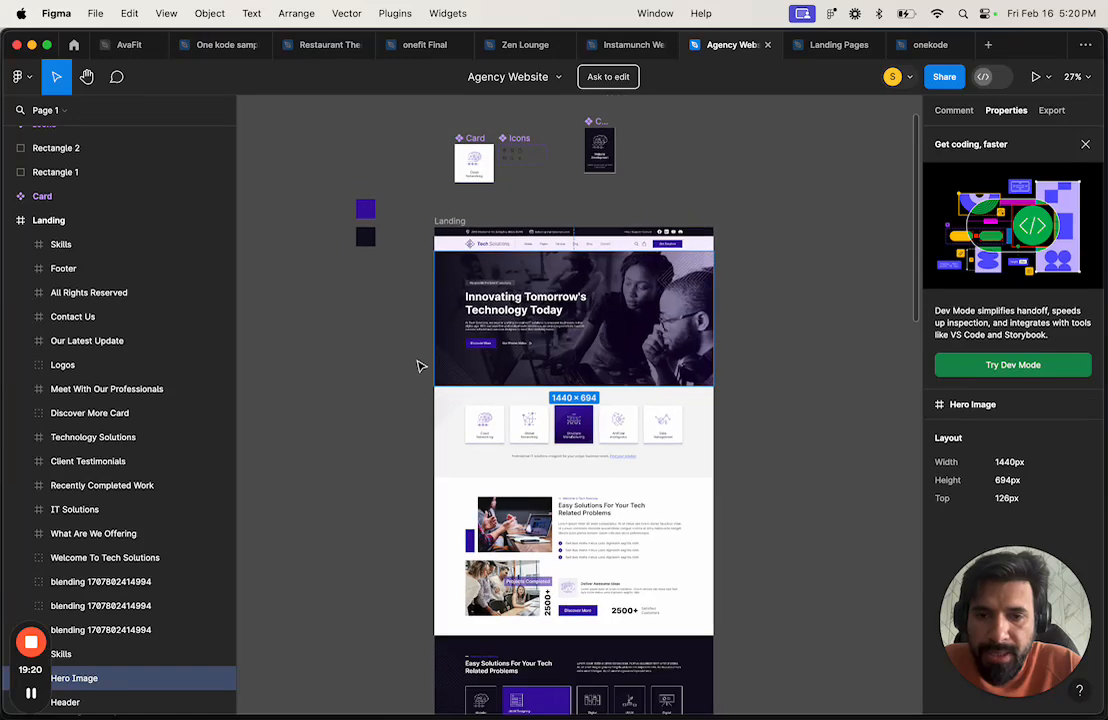
pyautogui.scroll(-3, 541, 378)
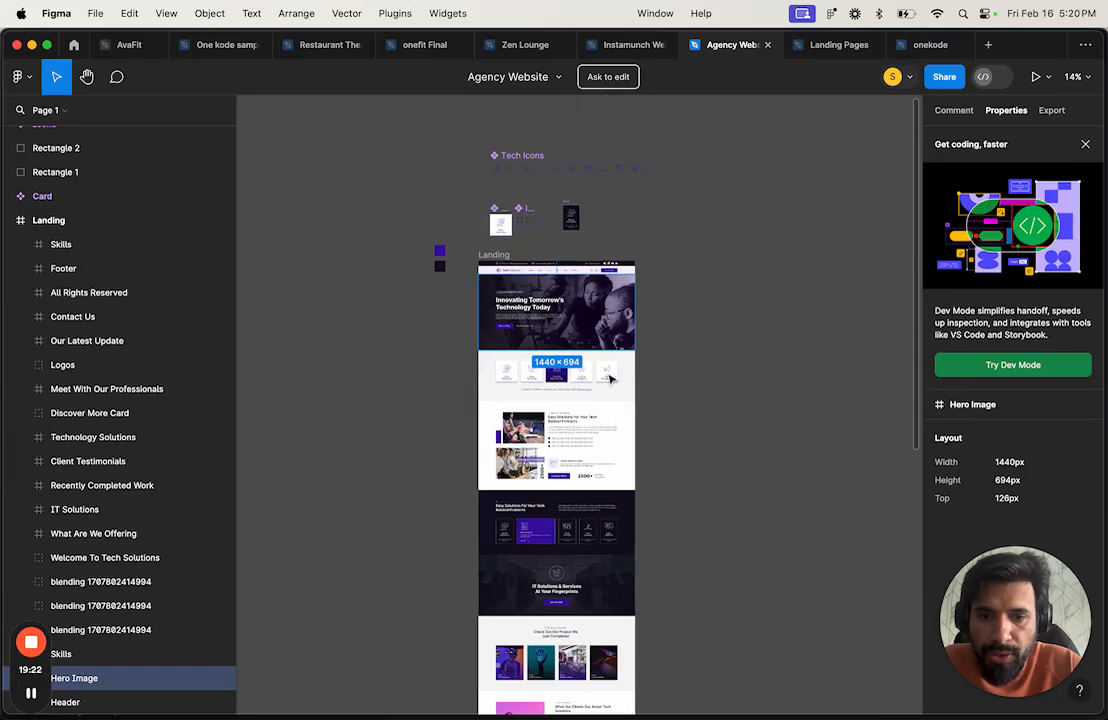
pyautogui.scroll(2, 600, 388)
pyautogui.scroll(-1, 600, 388)
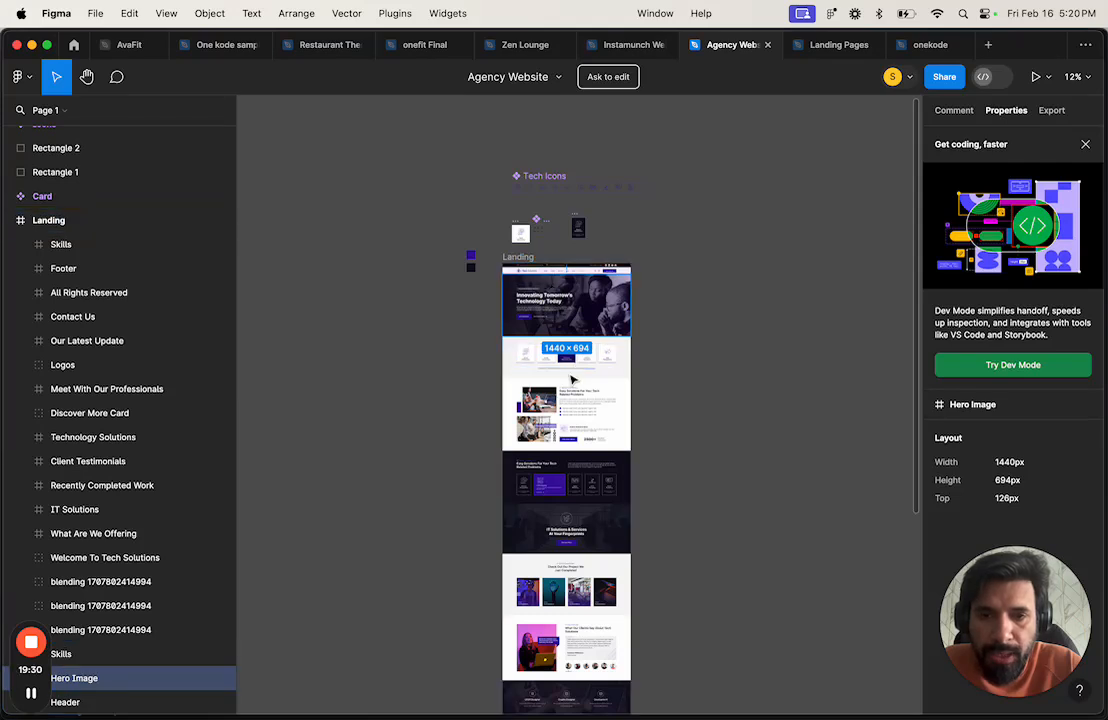
pyautogui.hotkey('ctrl', 'Right')
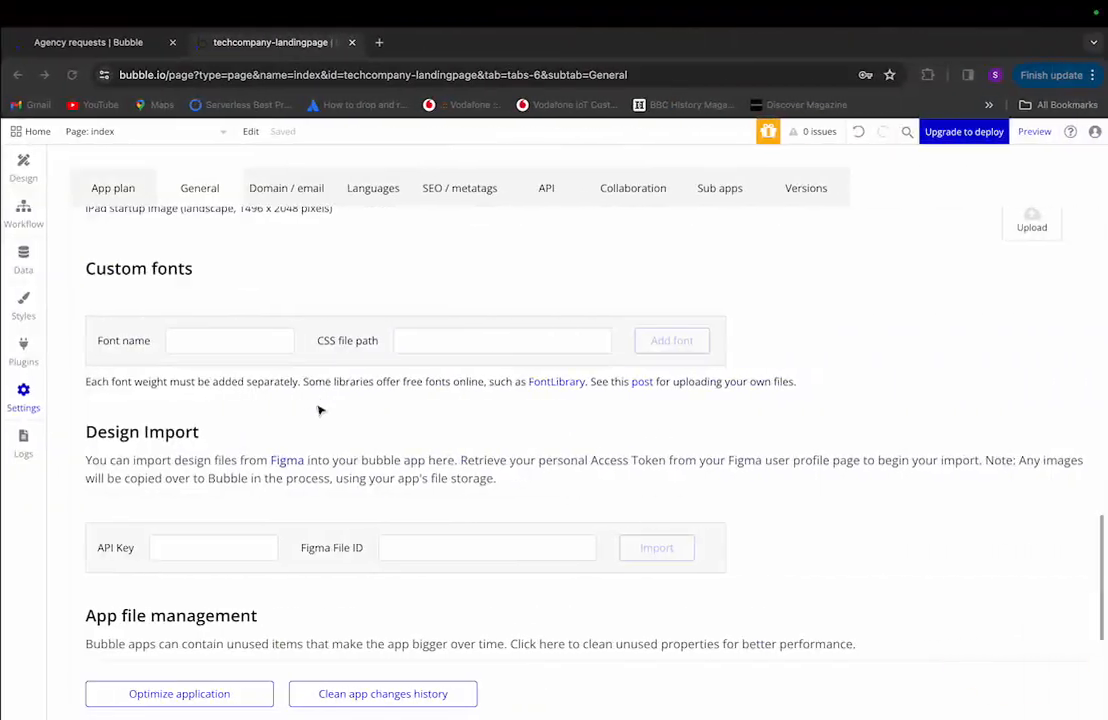
# Step: Enter the Agency Website file key in Bubble's Figma File ID field and select the API Key field
pyautogui.click(225, 556)
pyautogui.click(434, 547)
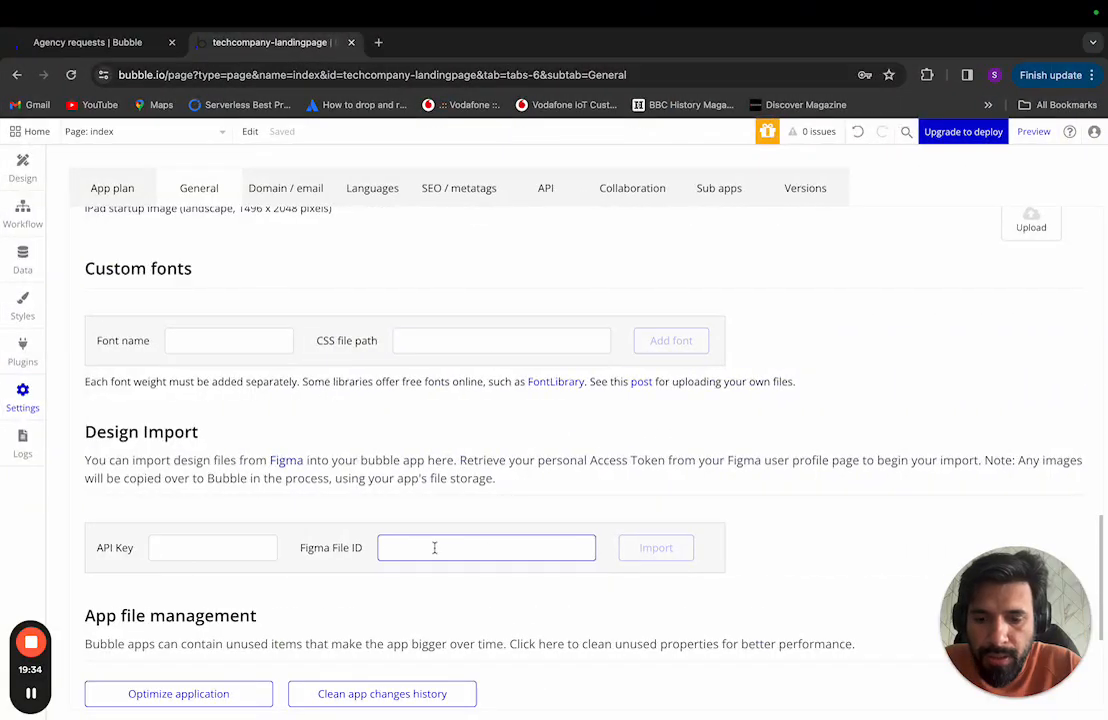
pyautogui.hotkey('ctrl', 'Left')
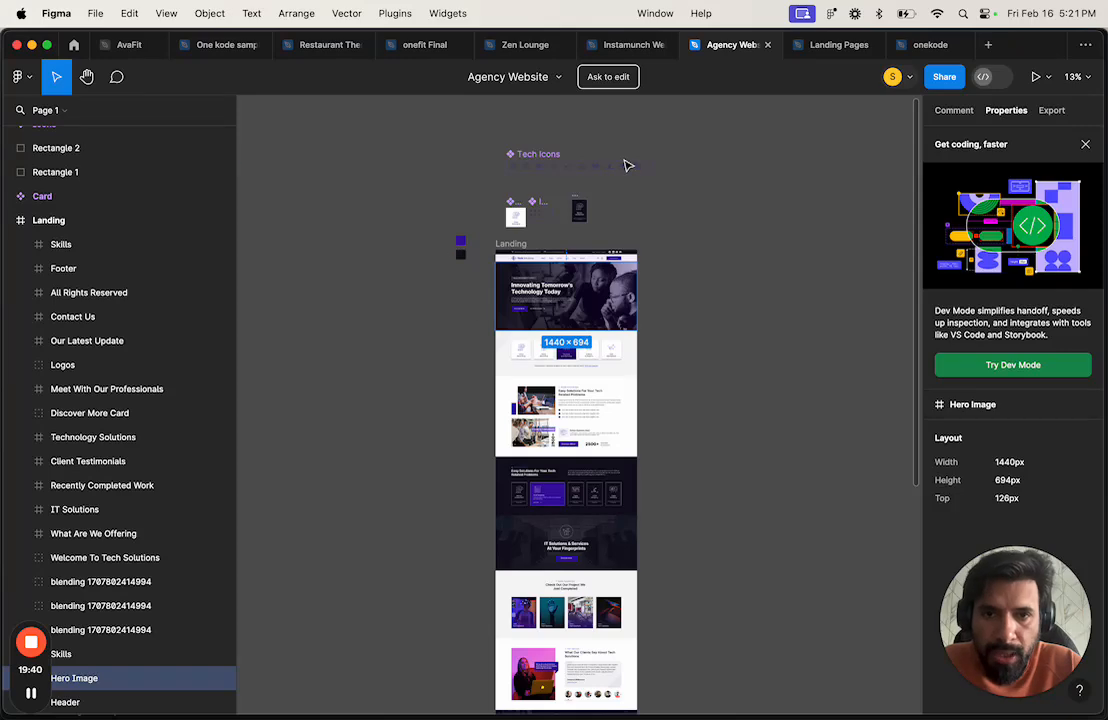
pyautogui.hotkey('ctrl', 'Right')
pyautogui.click(202, 550)
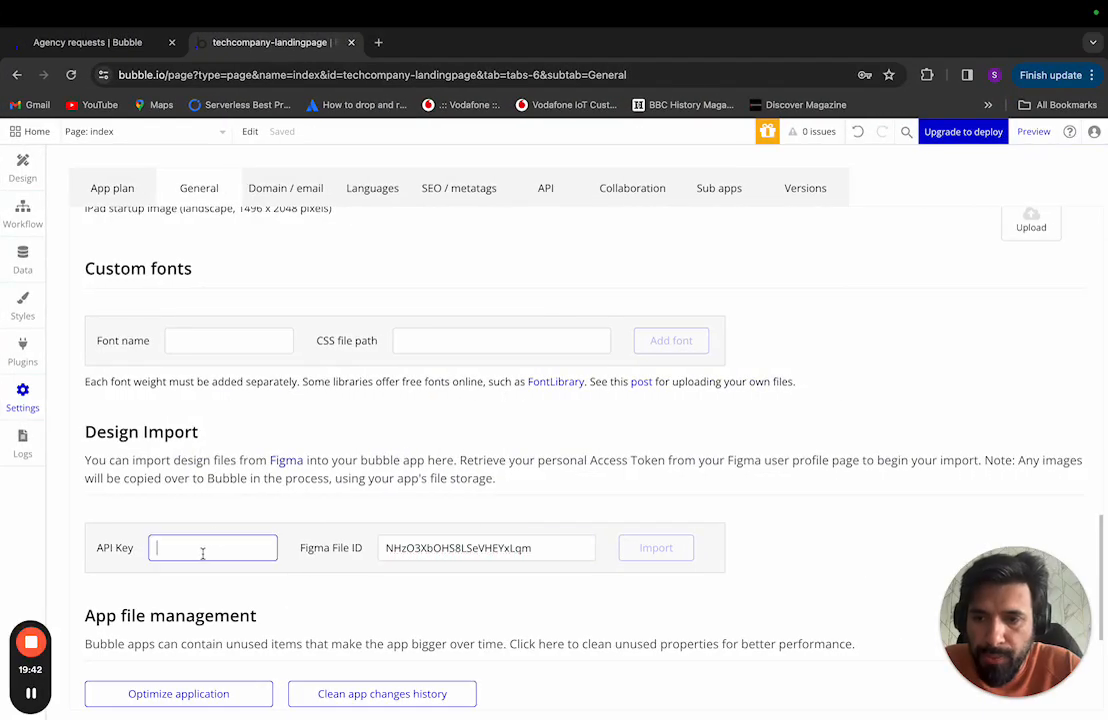
pyautogui.hotkey('ctrl', 'Left')
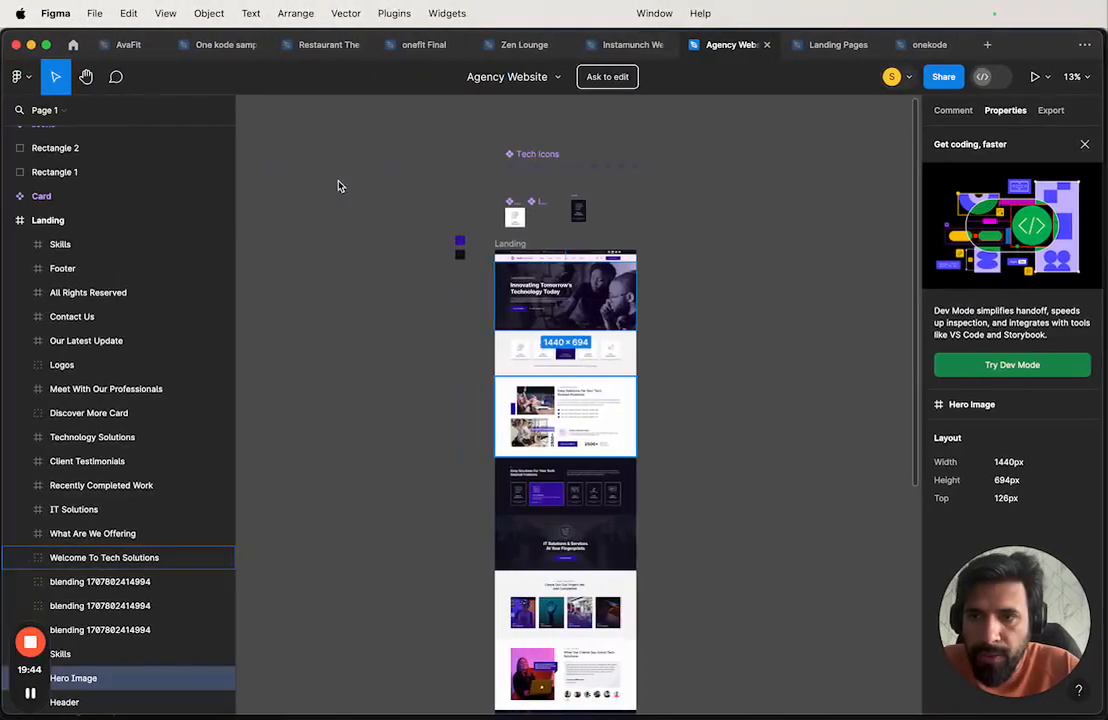
# Step: Open Figma's main menu and bring up its Help and account submenu
pyautogui.click(20, 77)
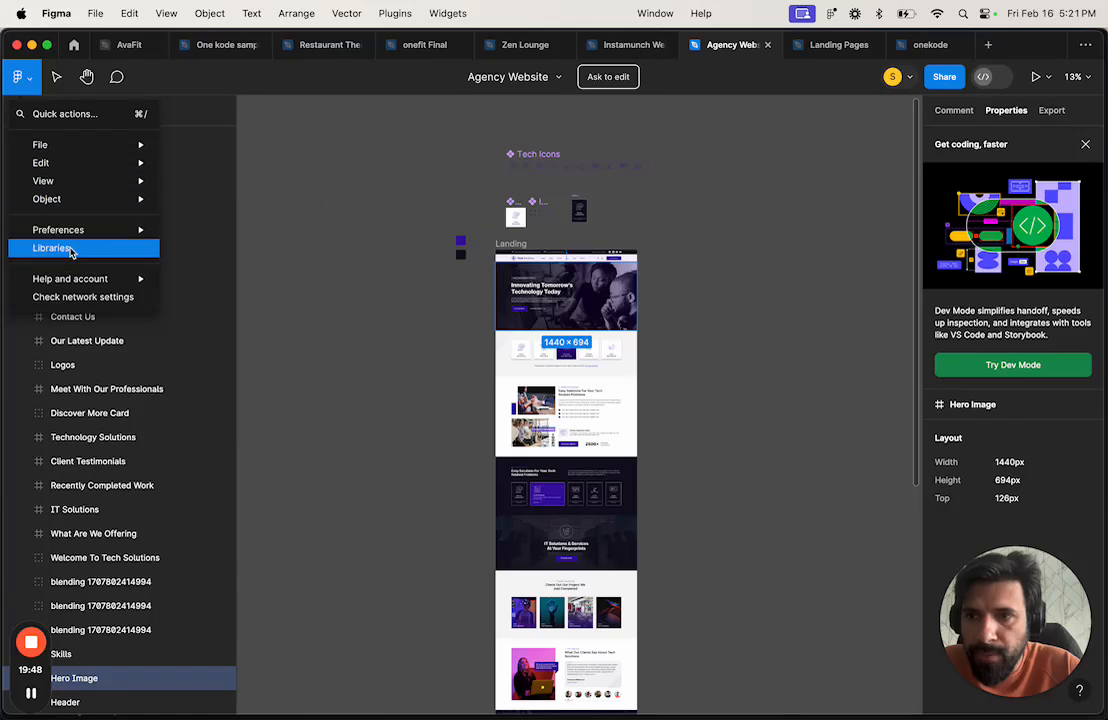
pyautogui.moveTo(93, 276)
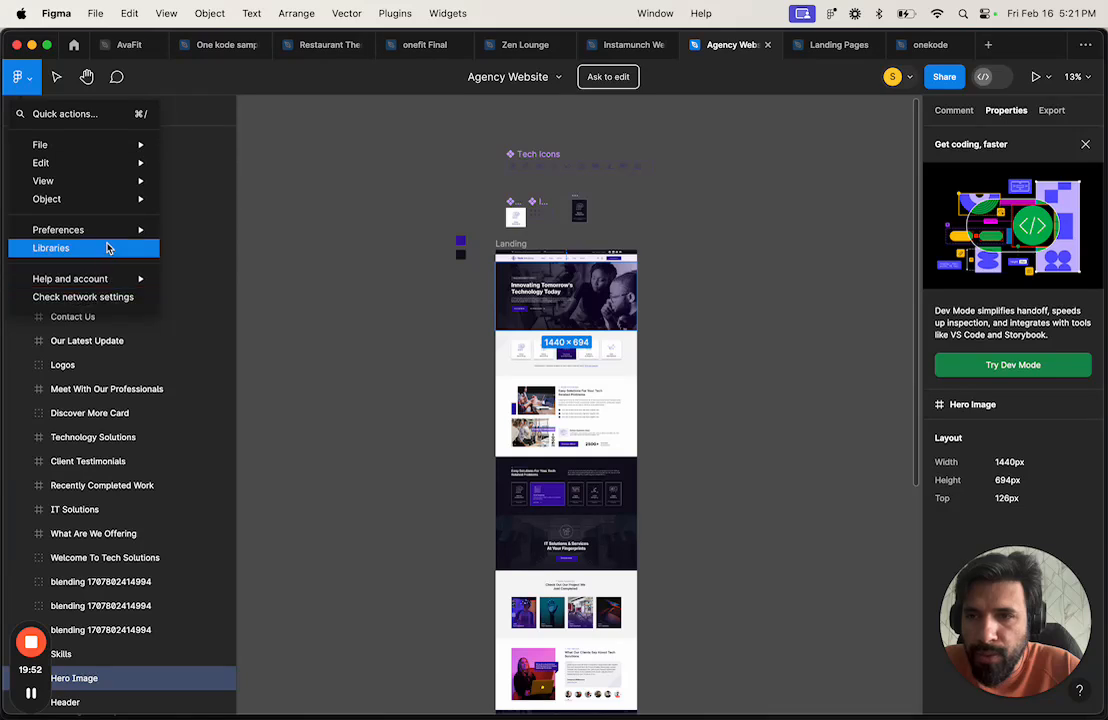
pyautogui.moveTo(106, 233)
pyautogui.moveTo(232, 372)
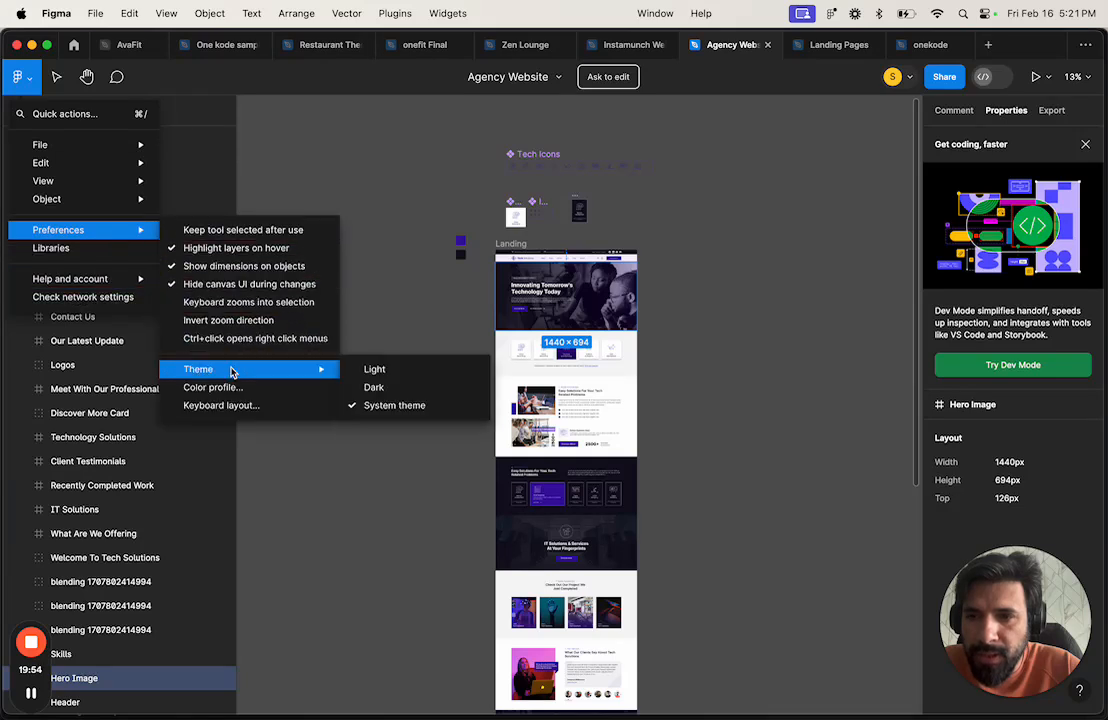
pyautogui.moveTo(102, 196)
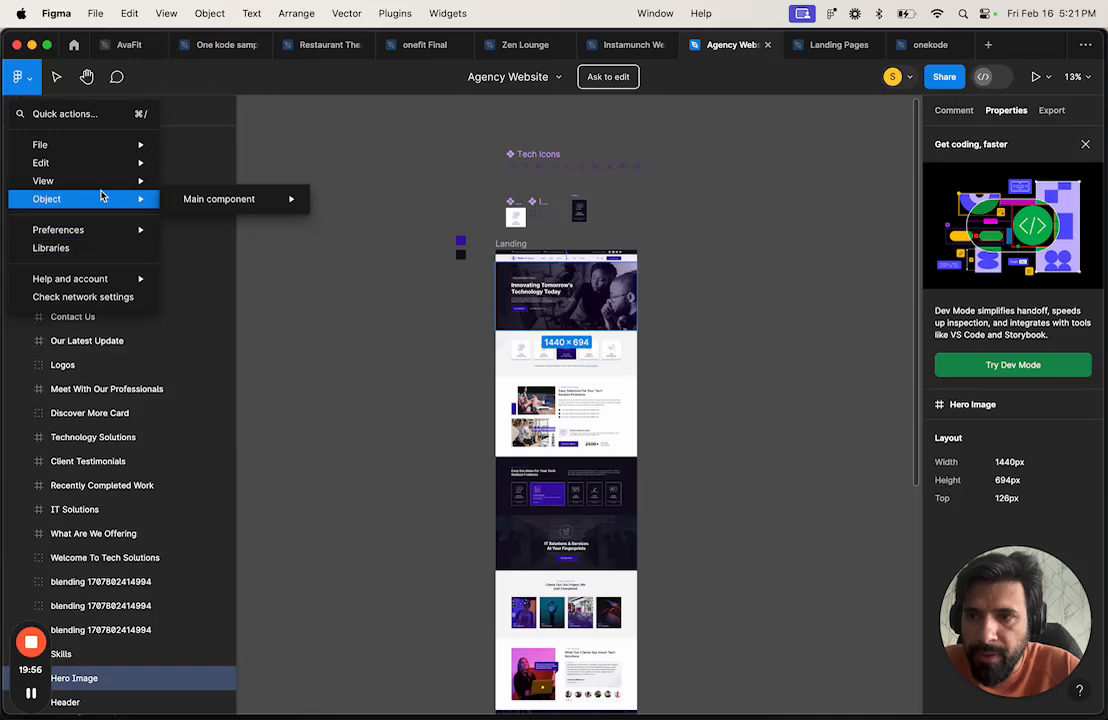
pyautogui.moveTo(98, 151)
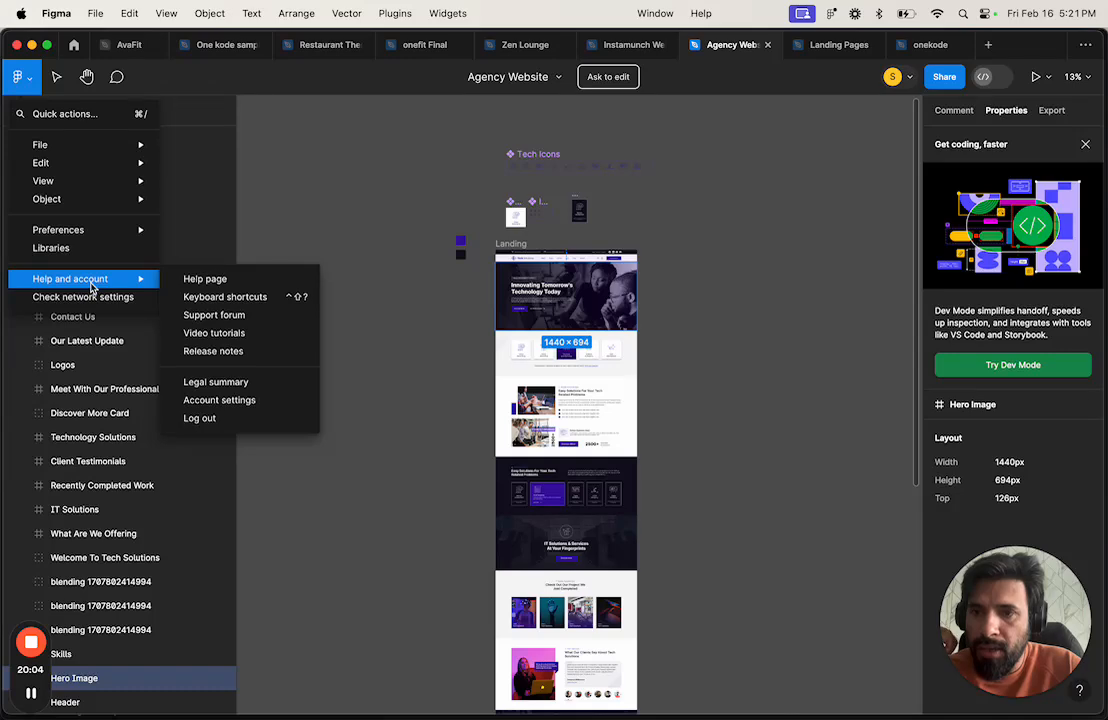
# Step: Generate a Figma personal access token in Account settings and import the design into Bubble
pyautogui.click(228, 402)
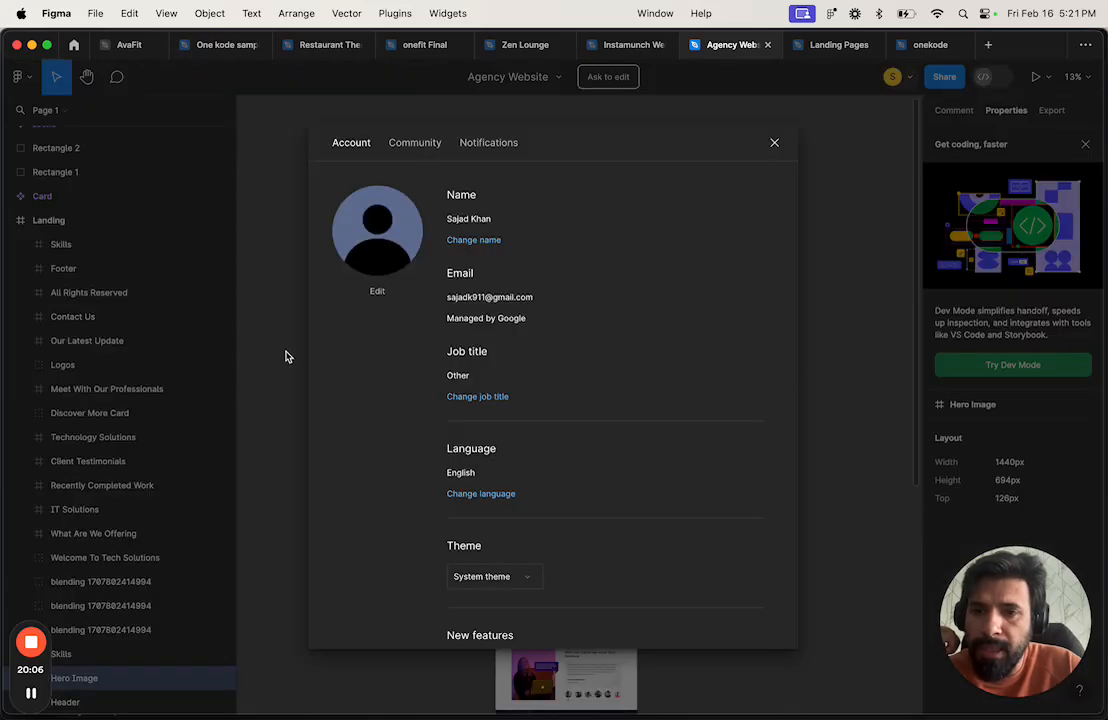
pyautogui.scroll(-5, 445, 354)
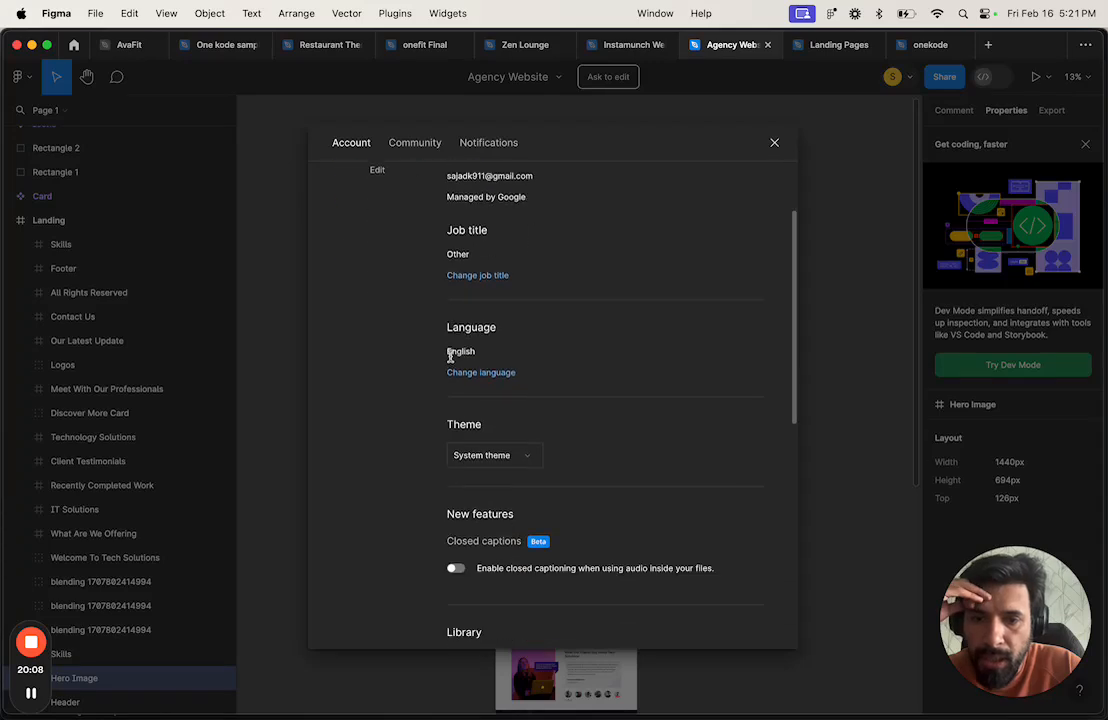
pyautogui.scroll(5, 456, 498)
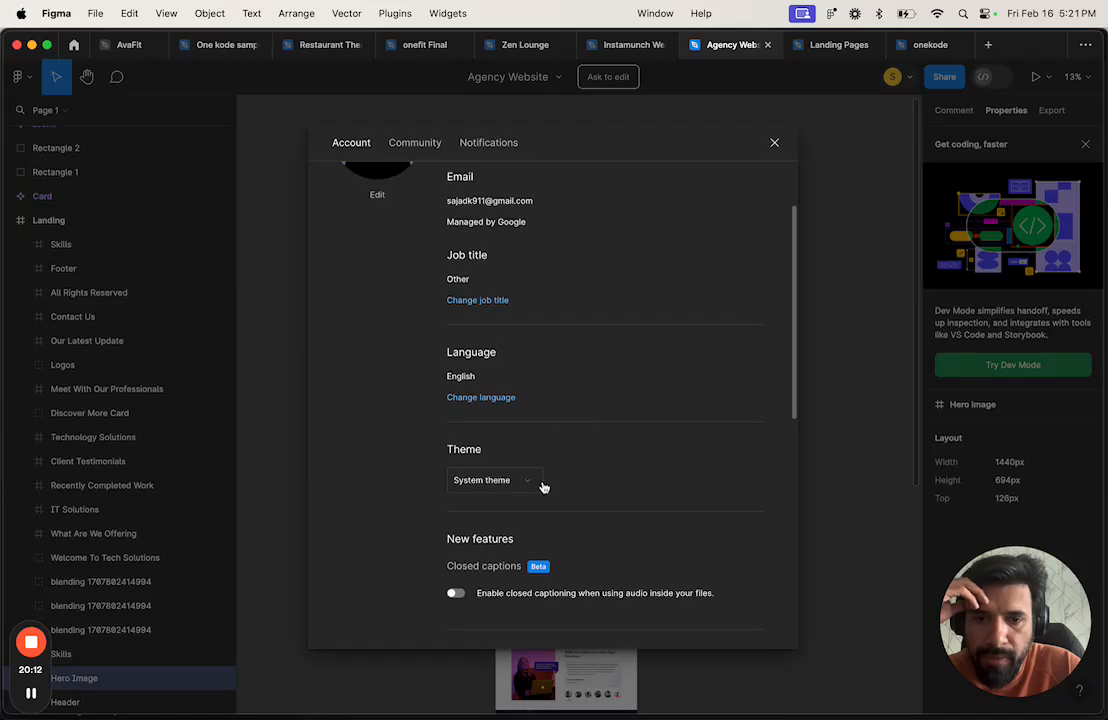
pyautogui.scroll(1, 543, 487)
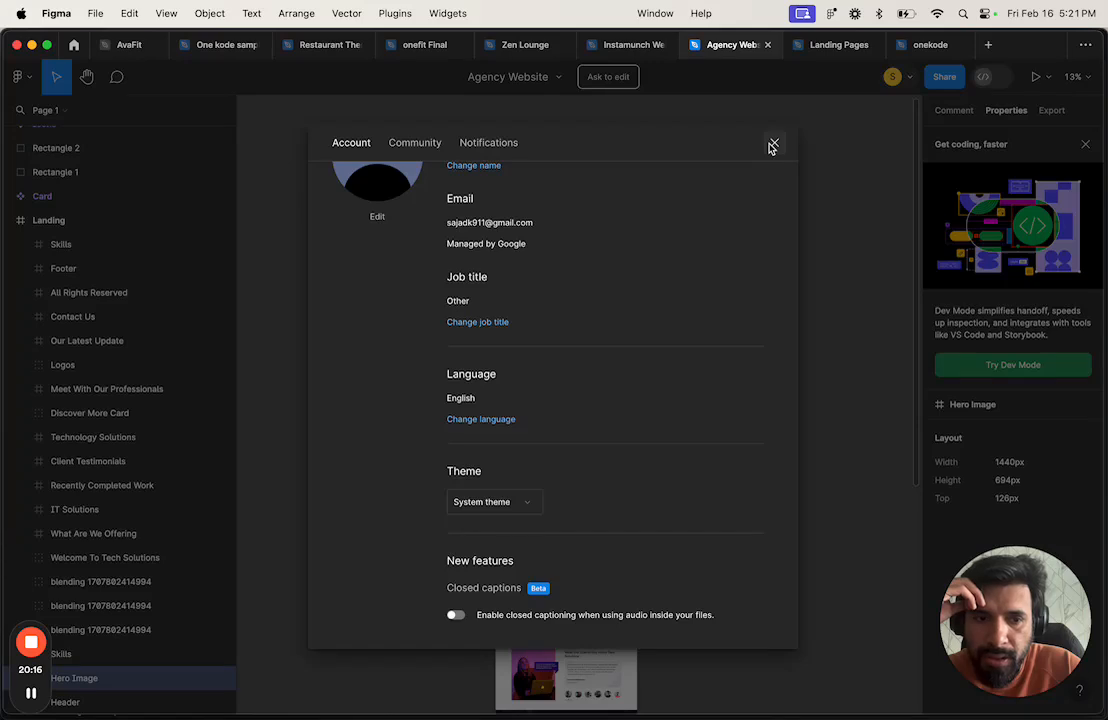
pyautogui.click(32, 694)
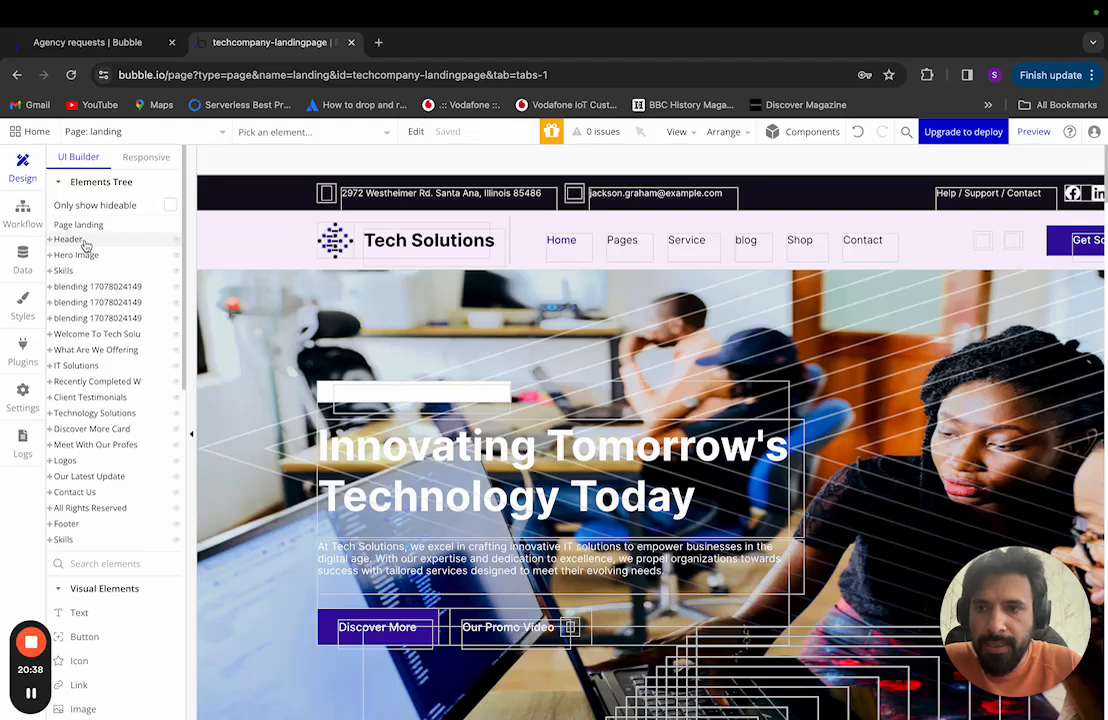
# Step: Select the imported Header and scroll the landing page canvas from header to footer
pyautogui.click(85, 242)
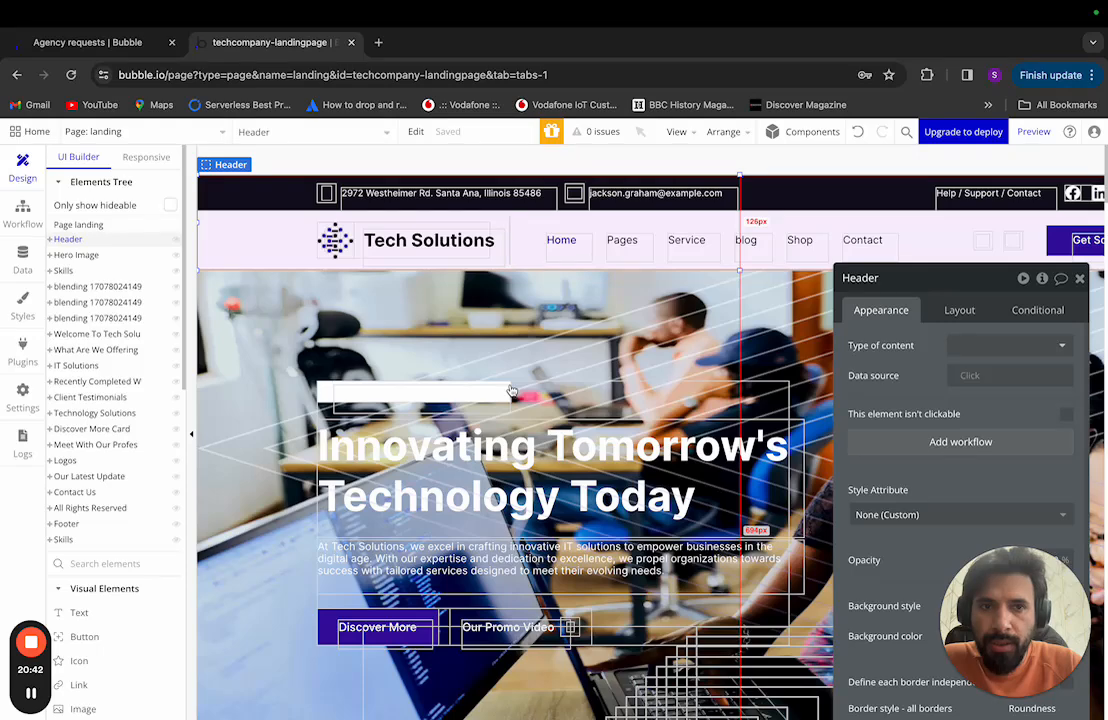
pyautogui.scroll(-10, 511, 390)
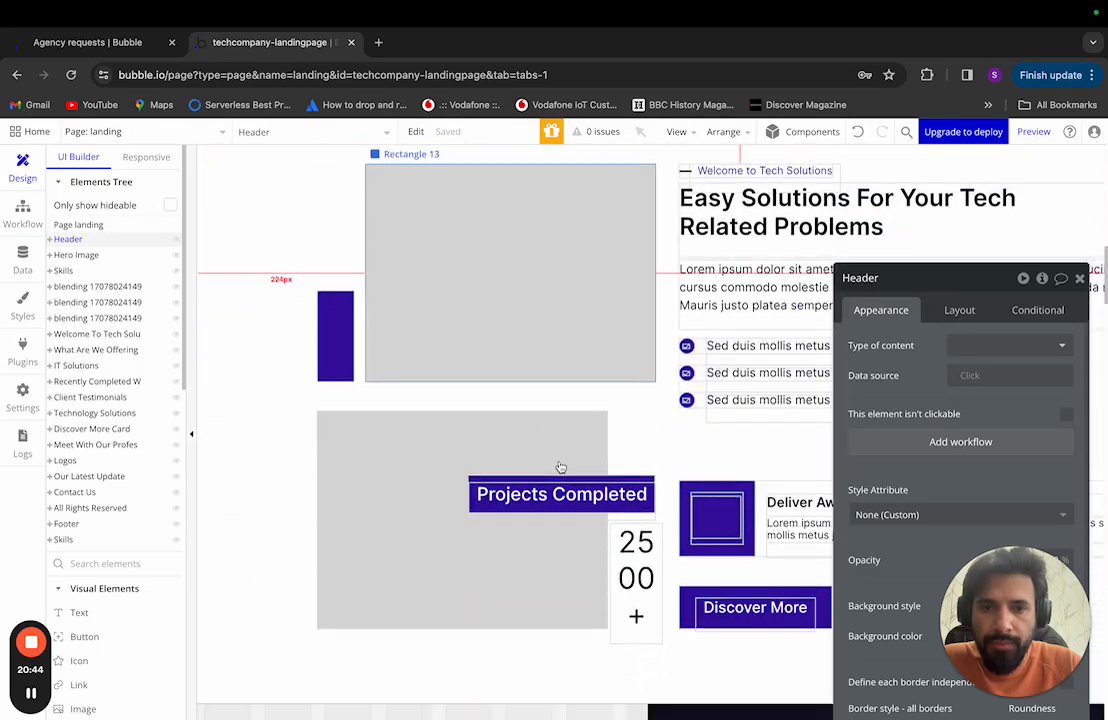
pyautogui.scroll(10, 561, 467)
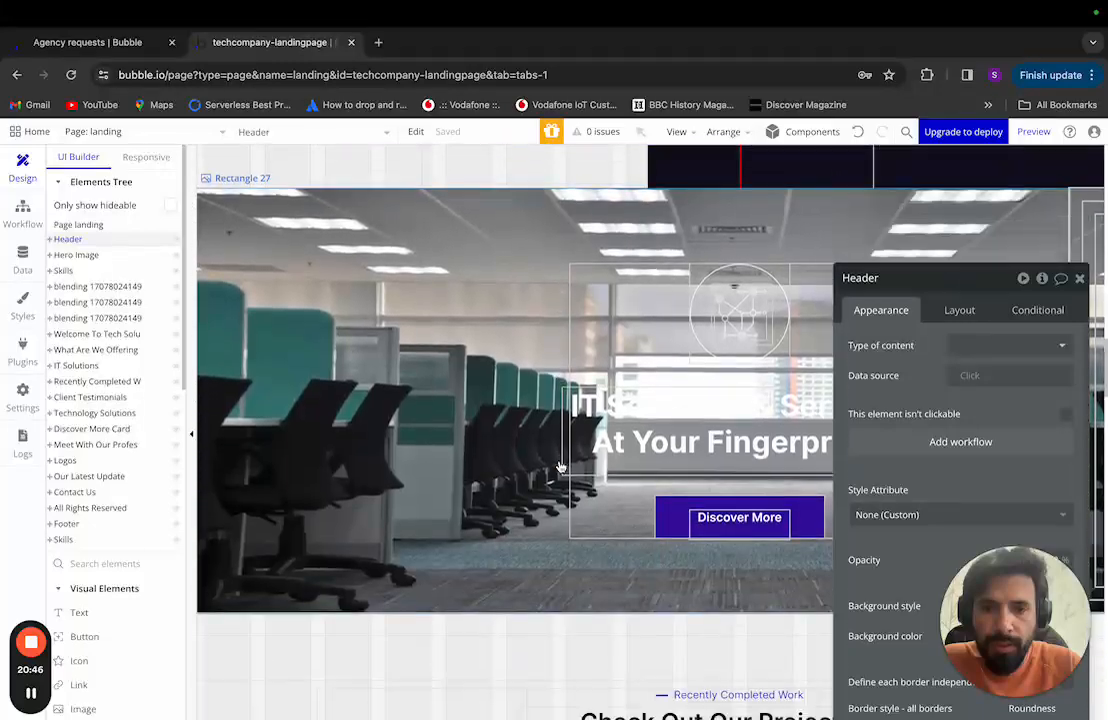
pyautogui.scroll(-8, 561, 467)
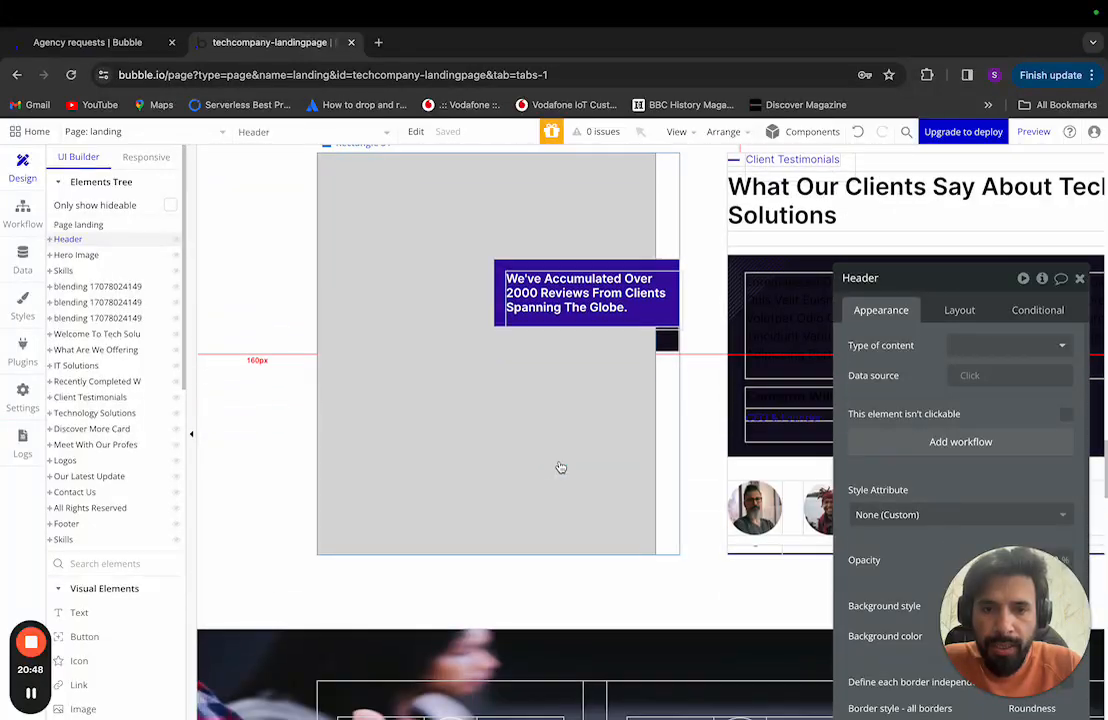
pyautogui.scroll(-6, 561, 467)
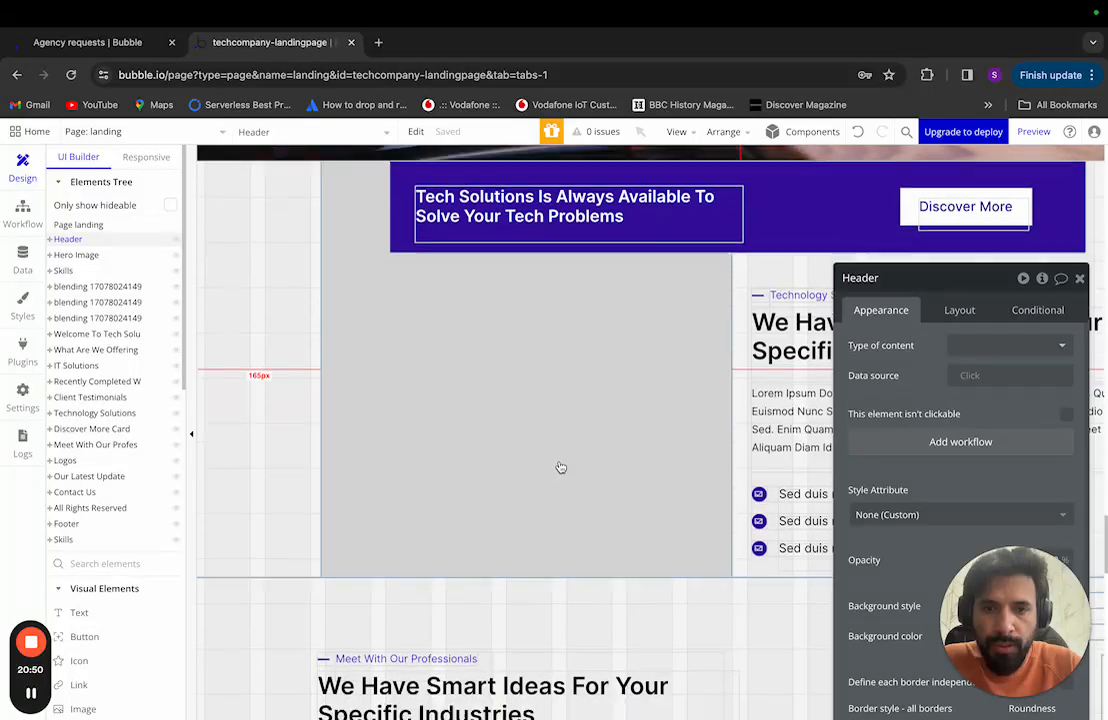
pyautogui.scroll(-8, 561, 467)
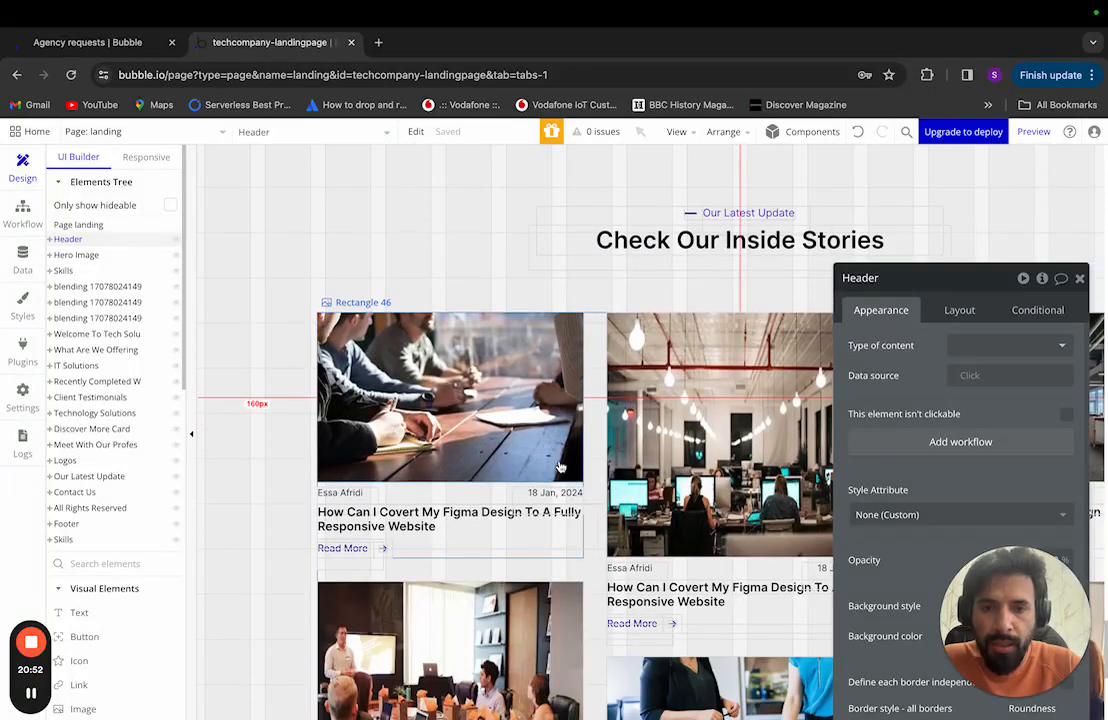
pyautogui.scroll(-8, 561, 467)
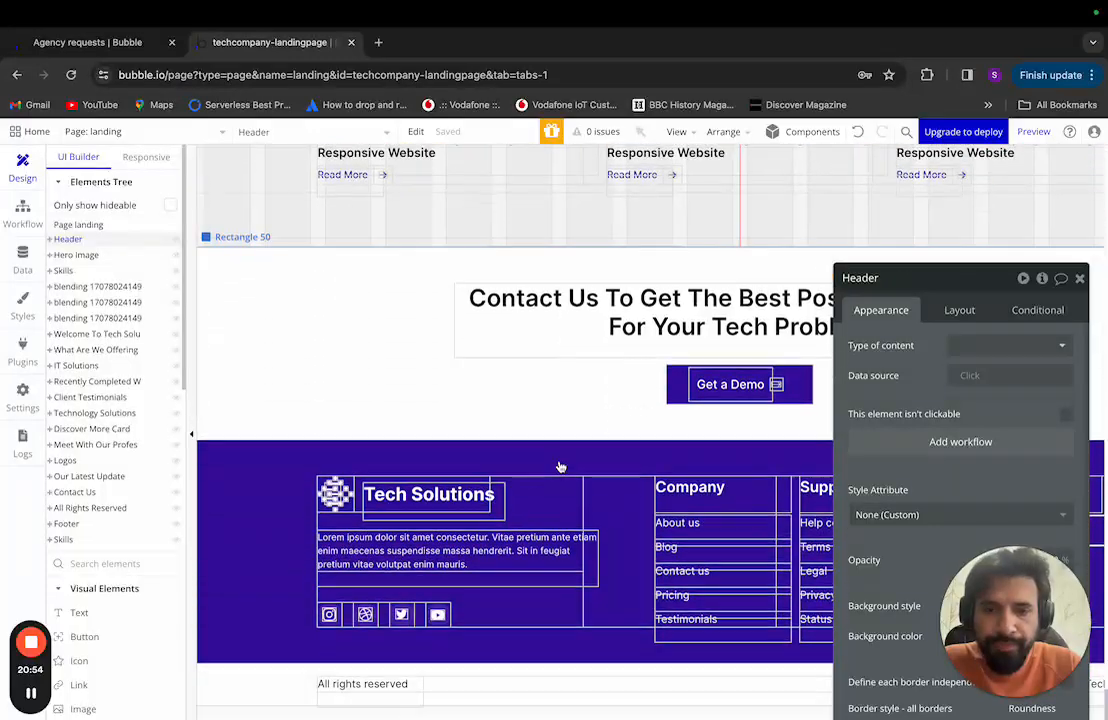
pyautogui.scroll(20, 561, 467)
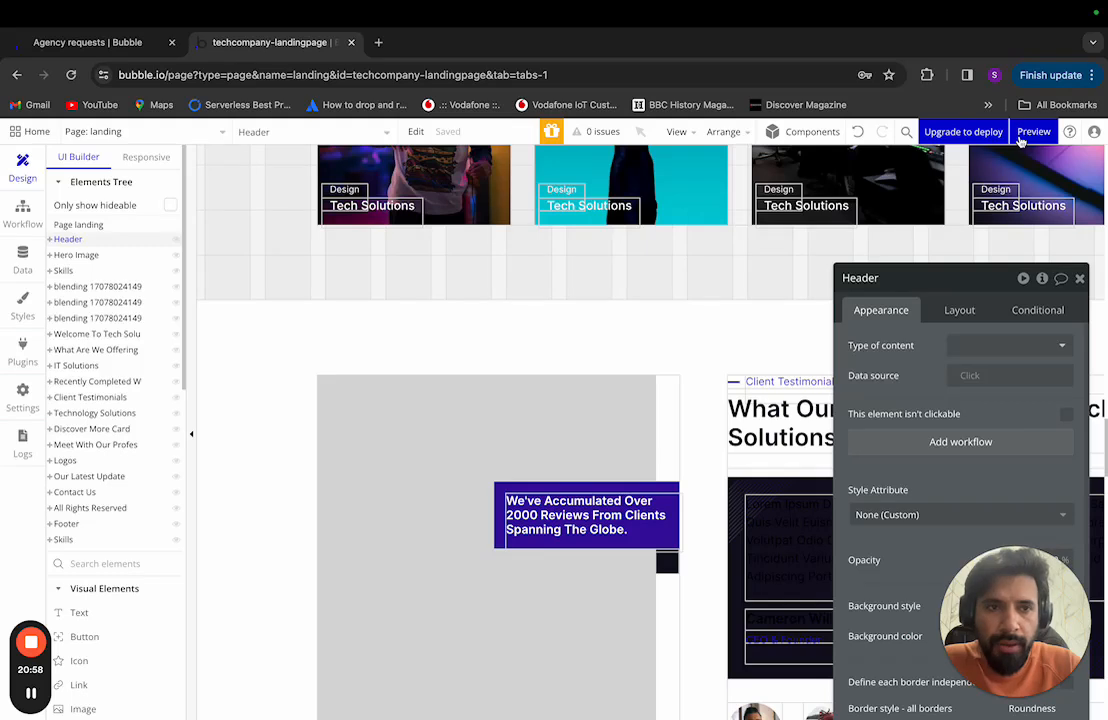
# Step: Open a version-test preview of the landing page and inspect its hero image
pyautogui.moveTo(1032, 138)
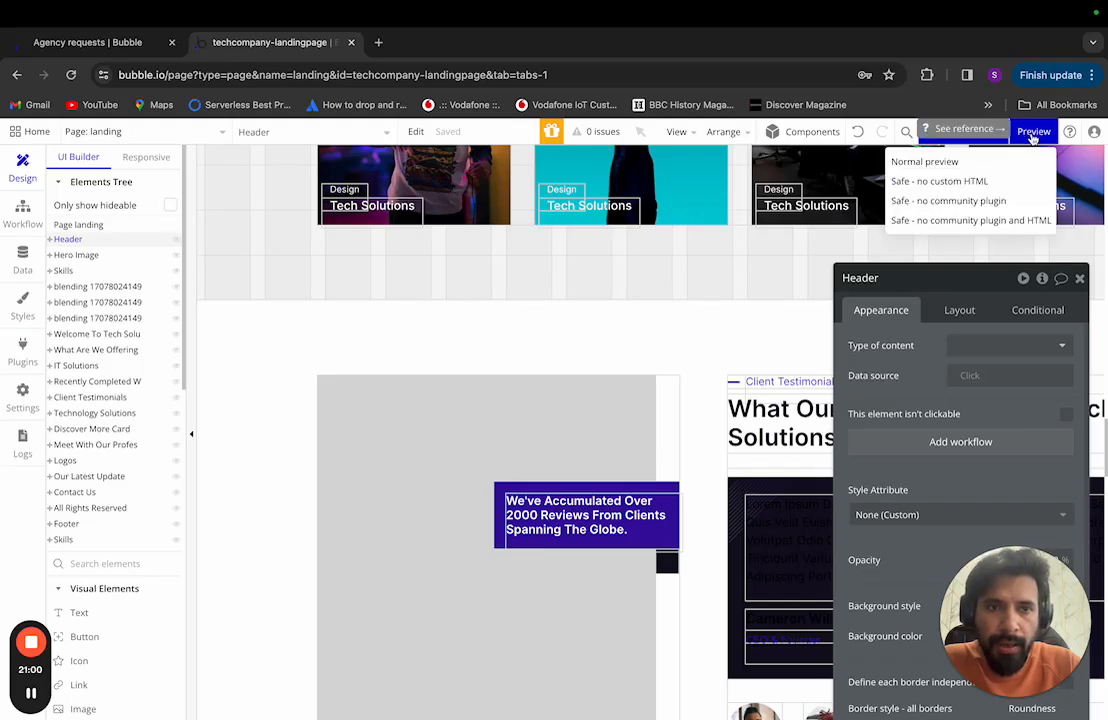
pyautogui.click(1032, 133)
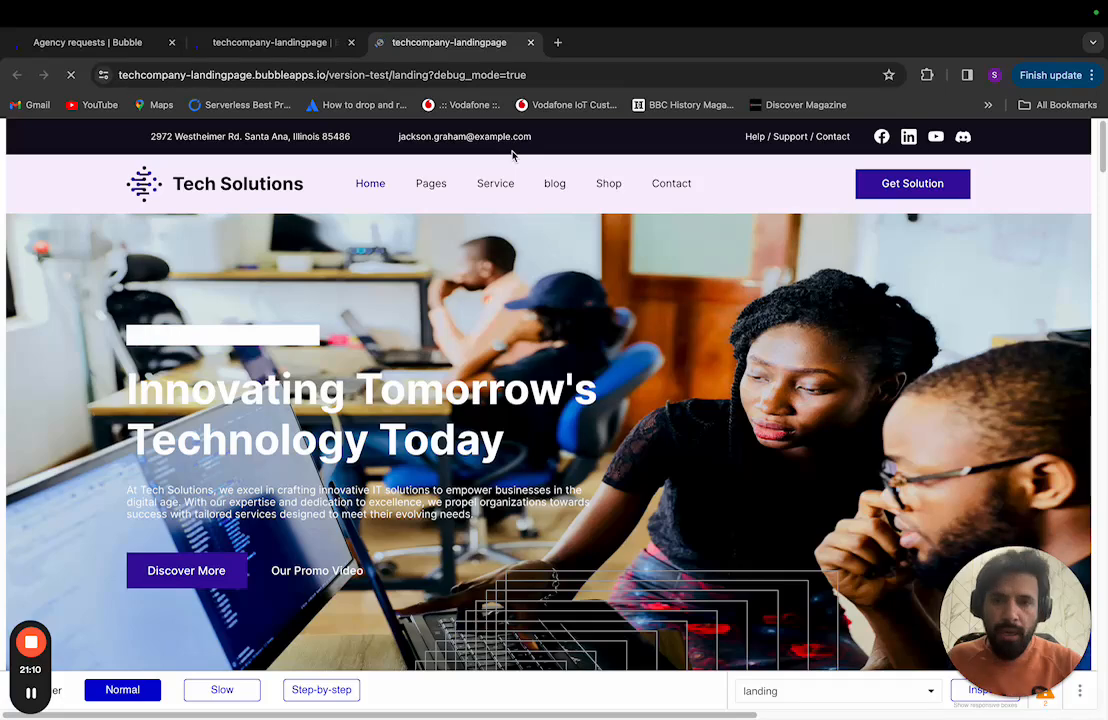
pyautogui.click(588, 436)
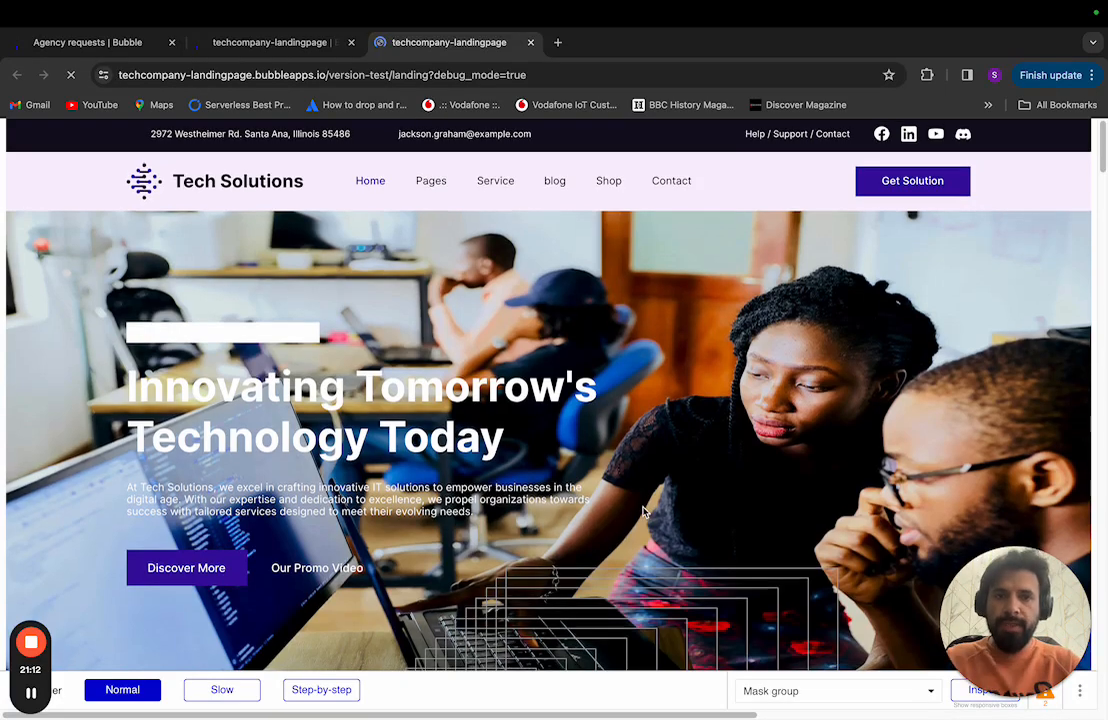
# Step: Scroll through every section of the previewed landing page, then go back to the editor tab
pyautogui.scroll(-15, 640, 440)
pyautogui.scroll(-20, 671, 424)
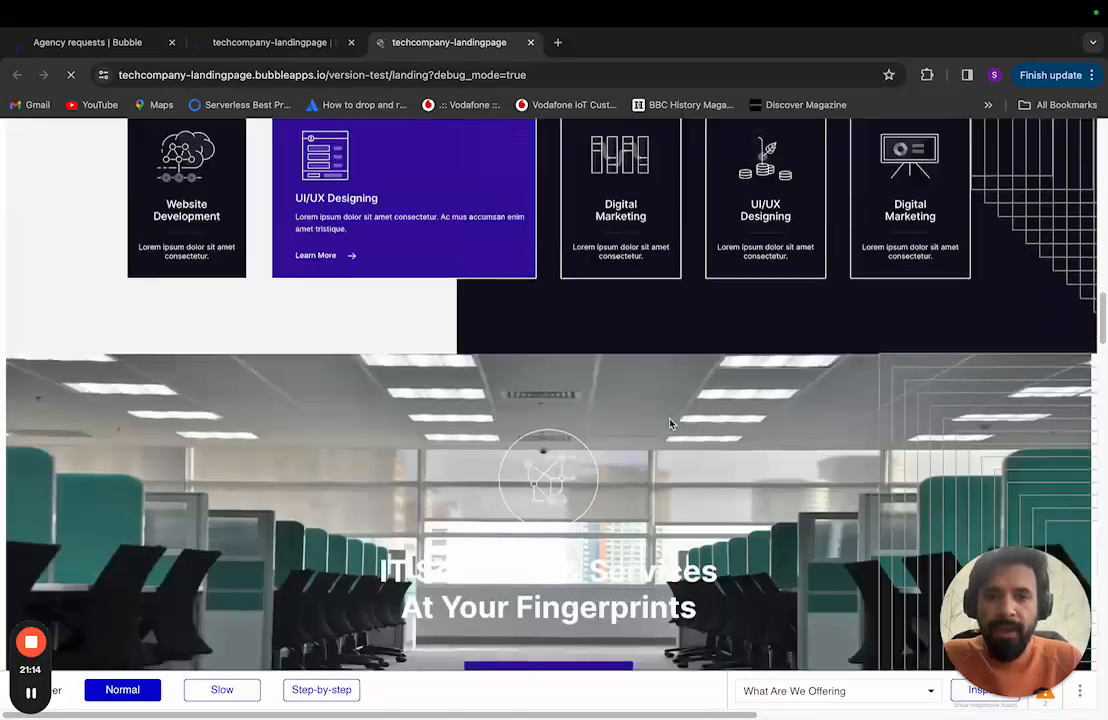
pyautogui.scroll(-15, 671, 424)
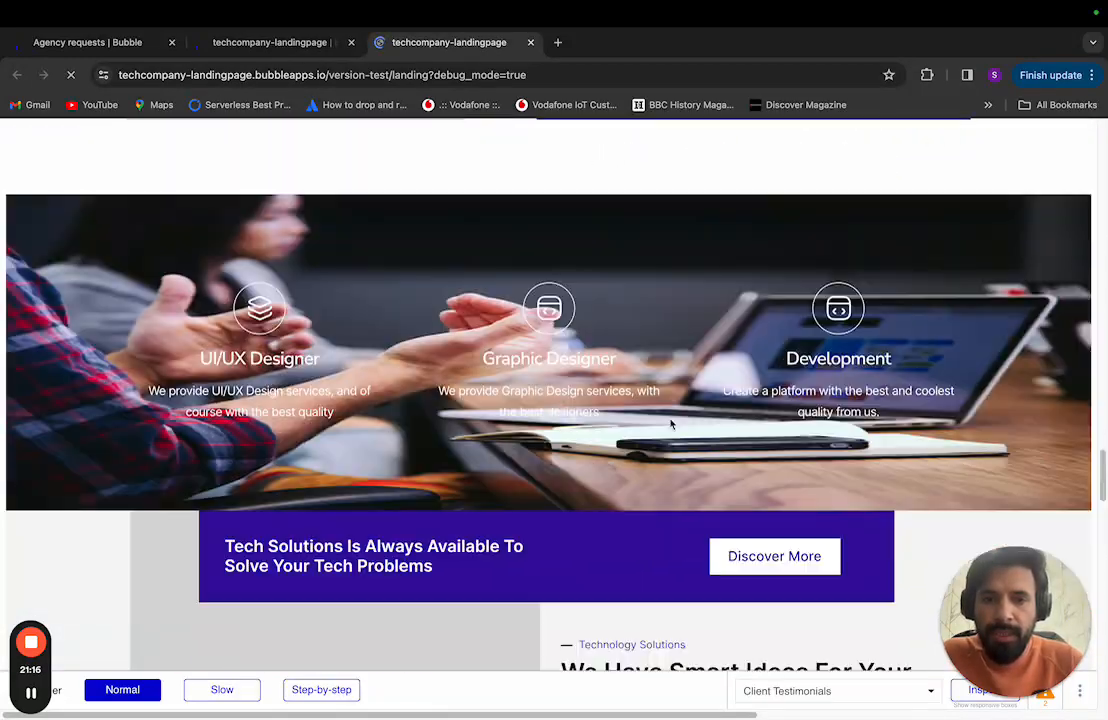
pyautogui.scroll(-10, 671, 426)
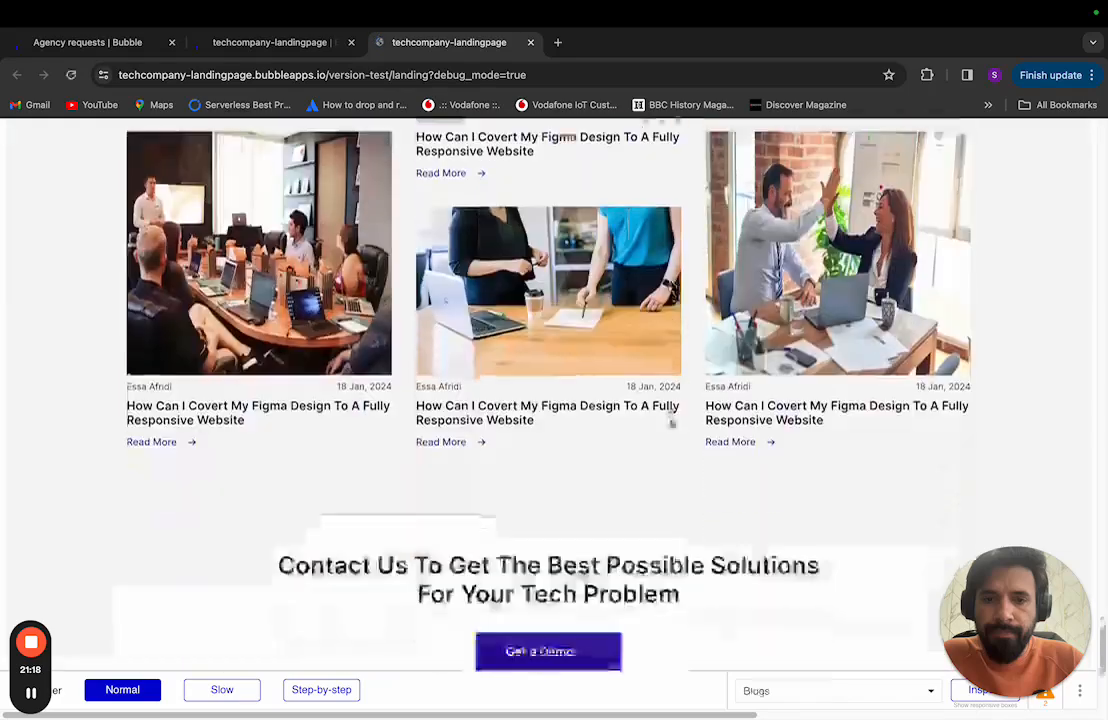
pyautogui.scroll(20, 671, 424)
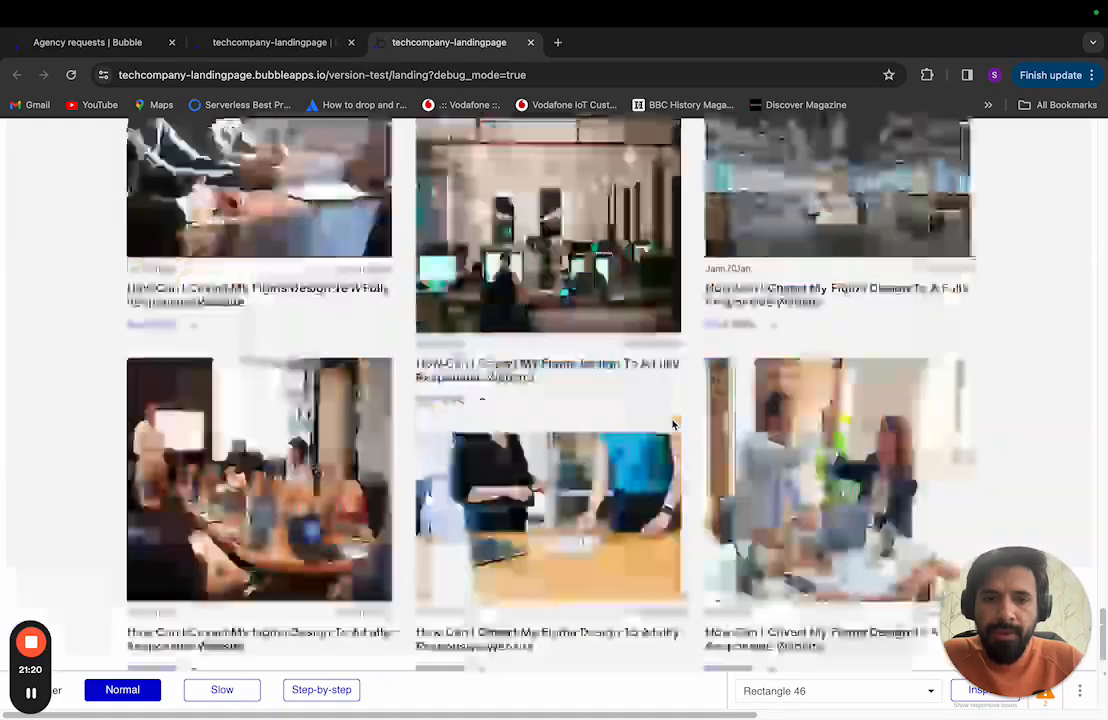
pyautogui.scroll(10, 671, 418)
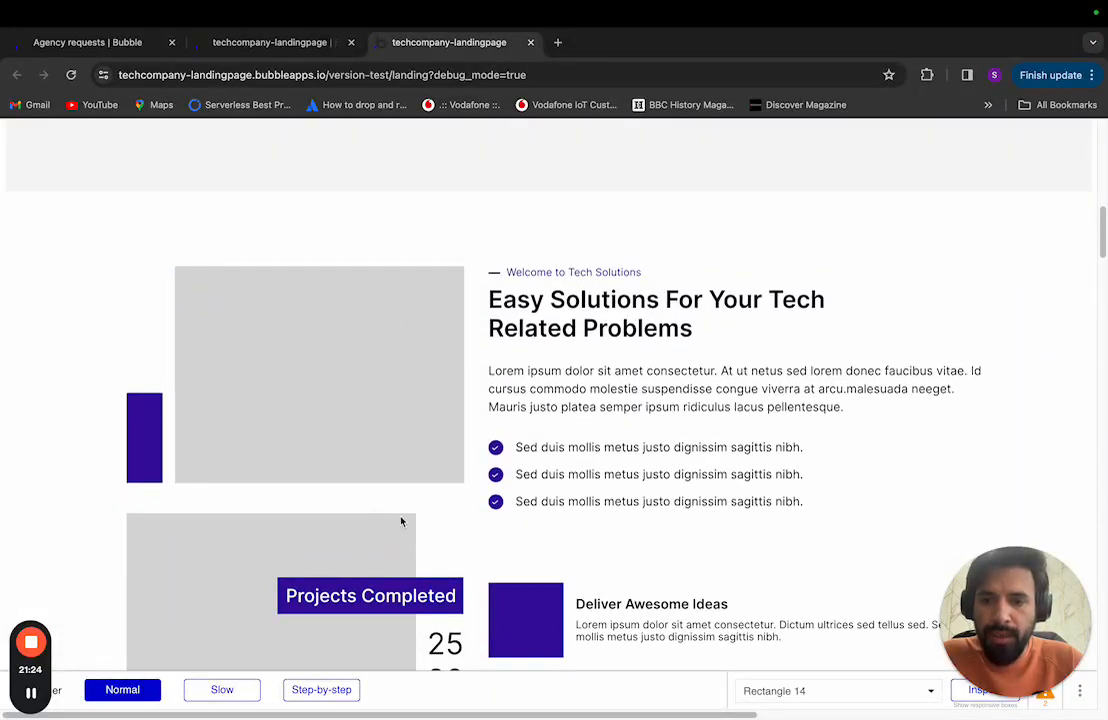
pyautogui.scroll(-5, 405, 486)
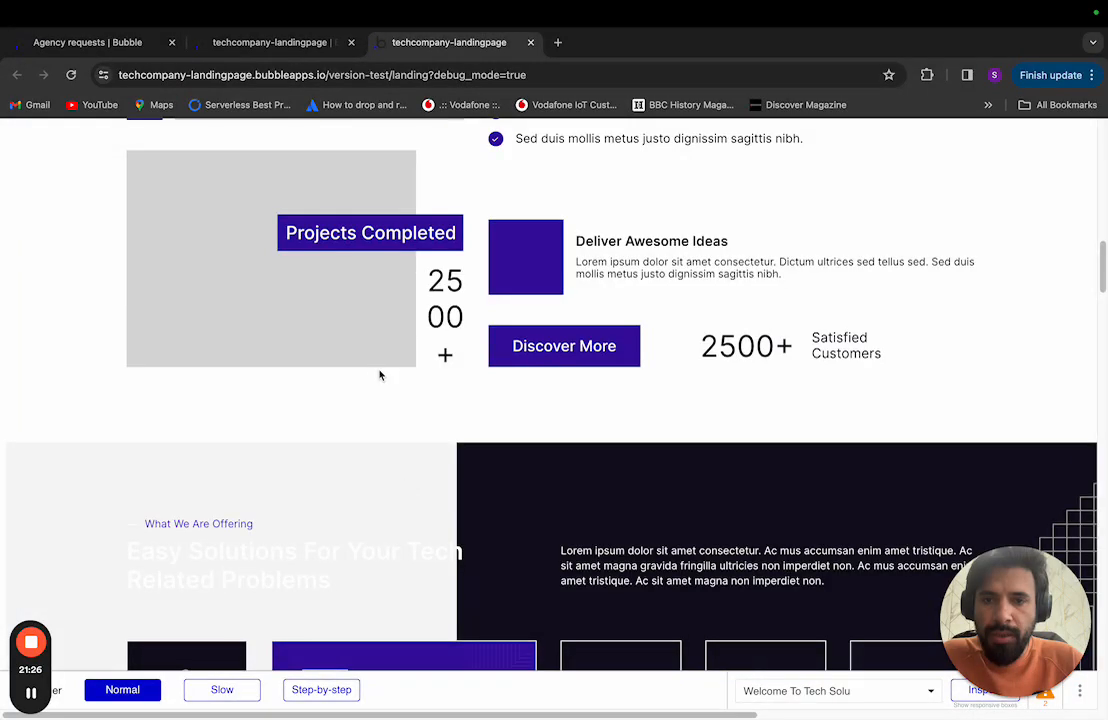
pyautogui.scroll(-3, 473, 458)
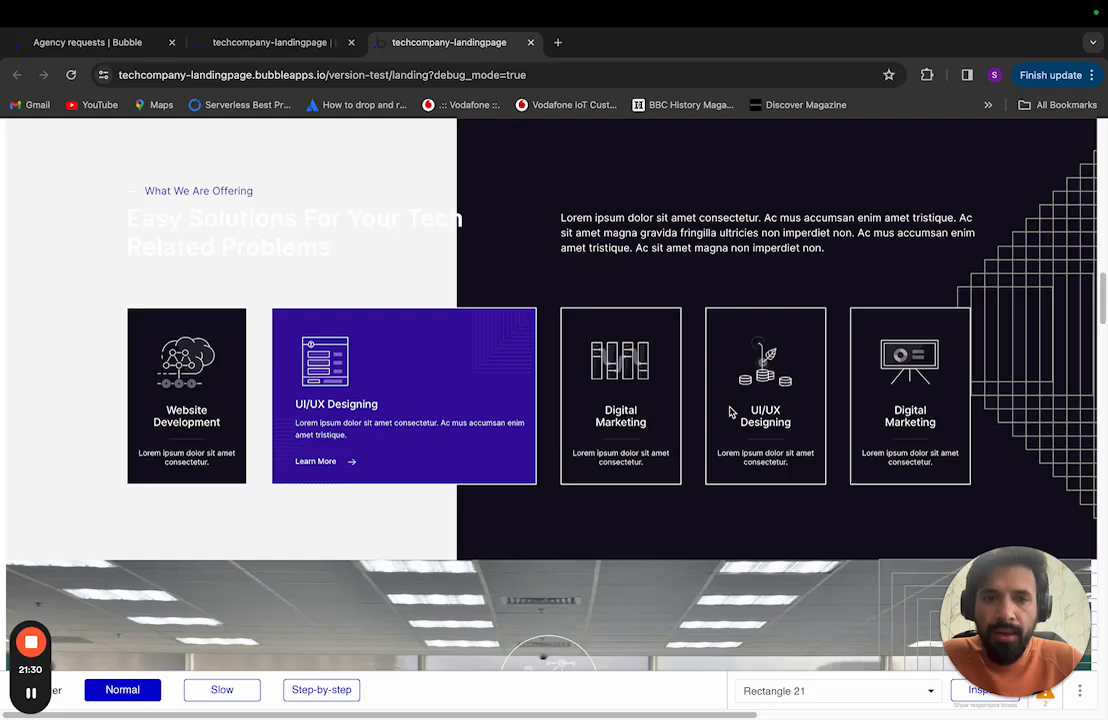
pyautogui.scroll(-3, 732, 438)
pyautogui.scroll(3, 734, 443)
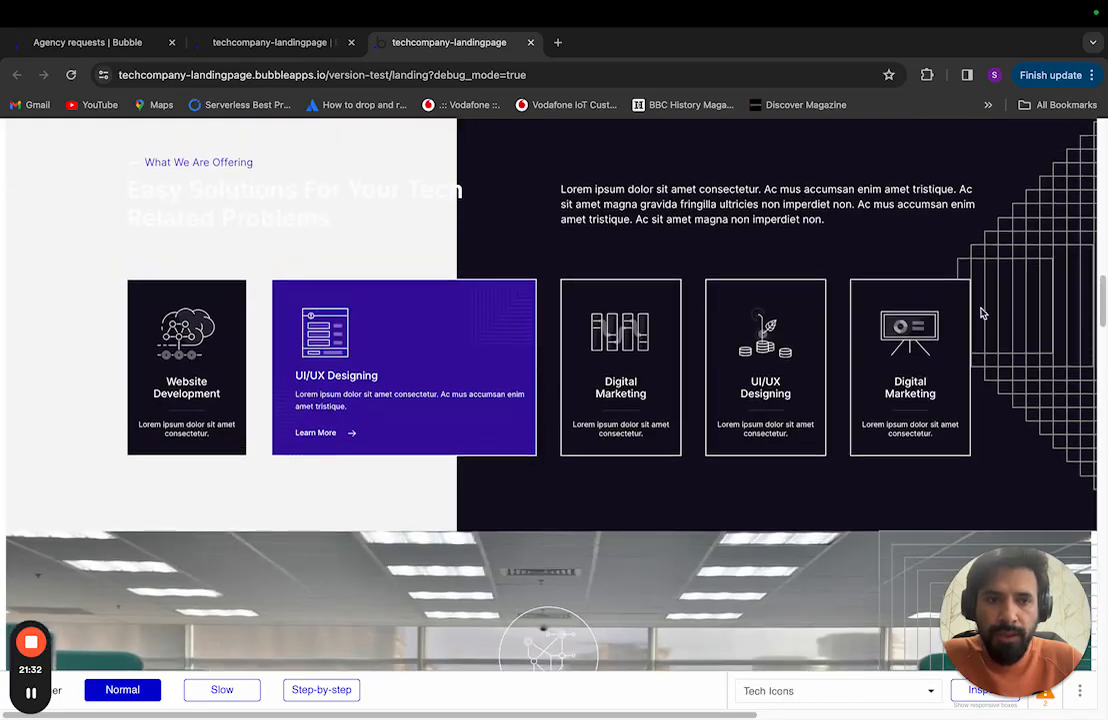
pyautogui.scroll(-4, 564, 349)
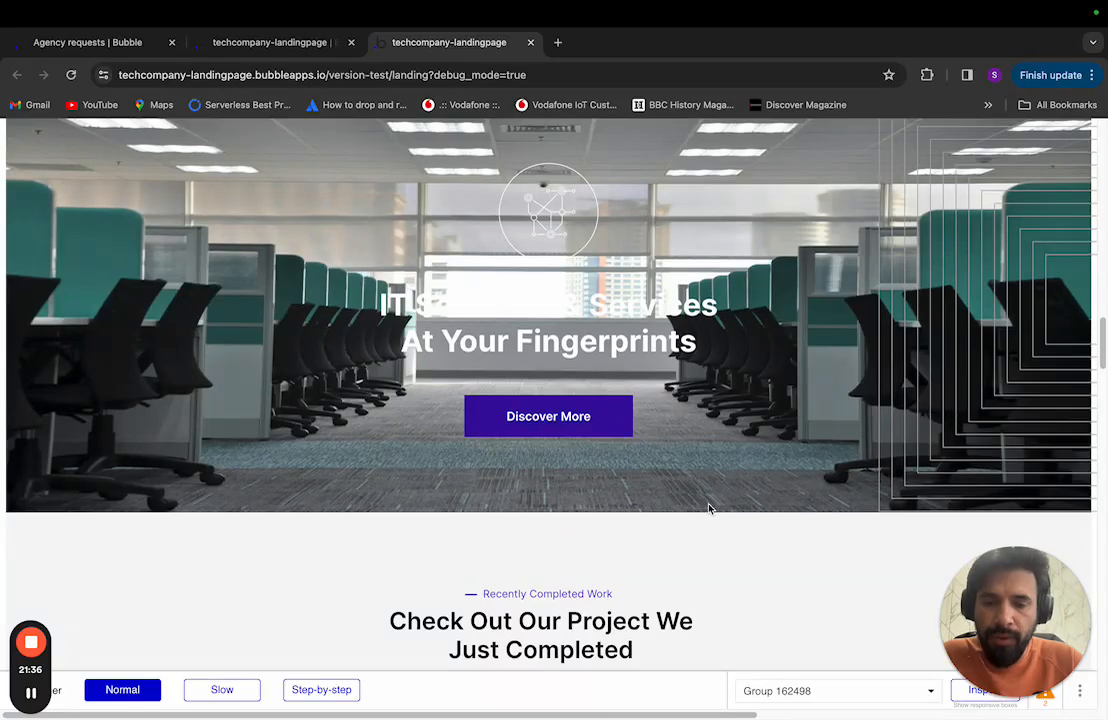
pyautogui.scroll(-6, 710, 507)
pyautogui.scroll(-8, 708, 507)
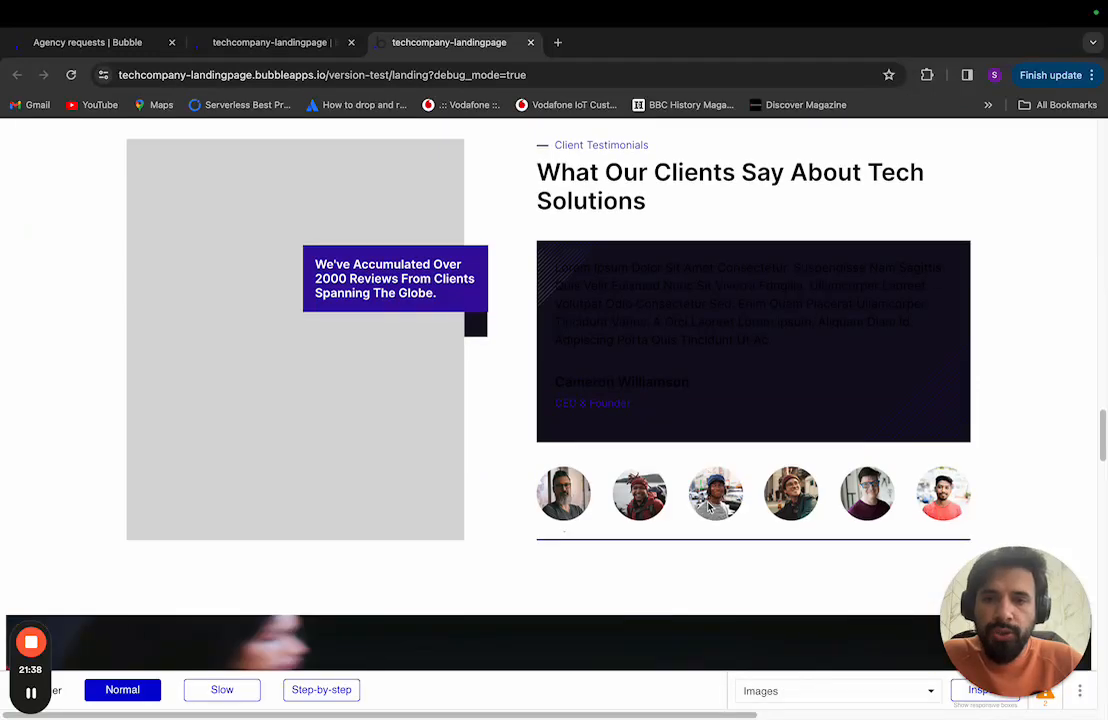
pyautogui.scroll(-5, 708, 507)
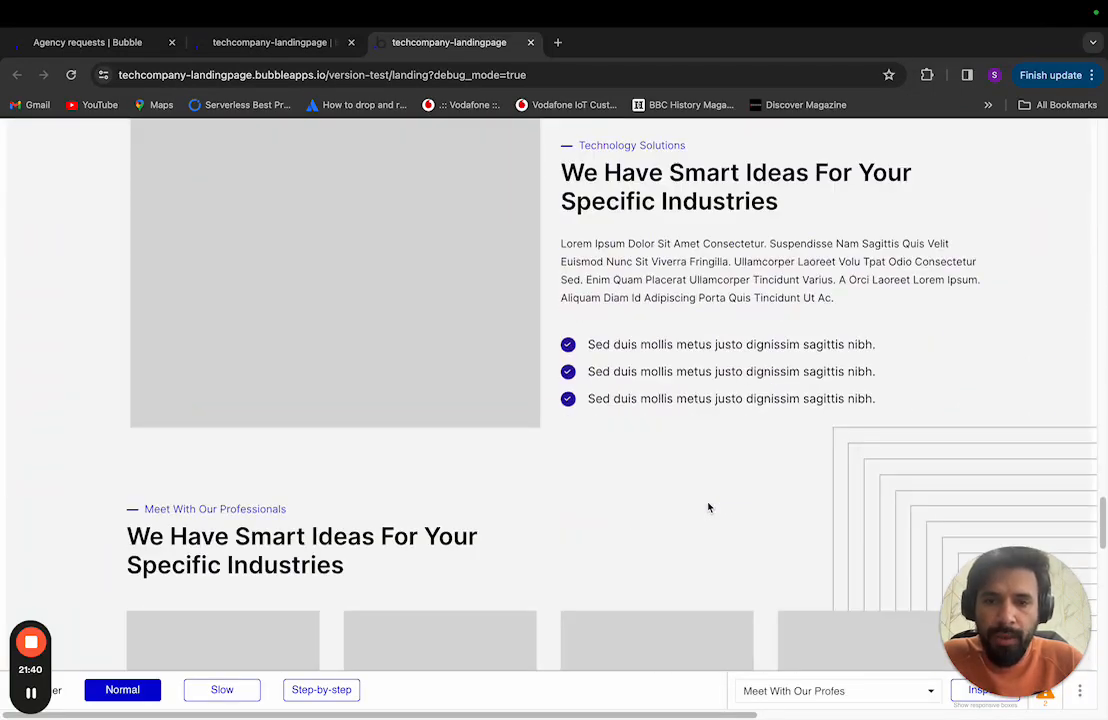
pyautogui.scroll(-3, 708, 507)
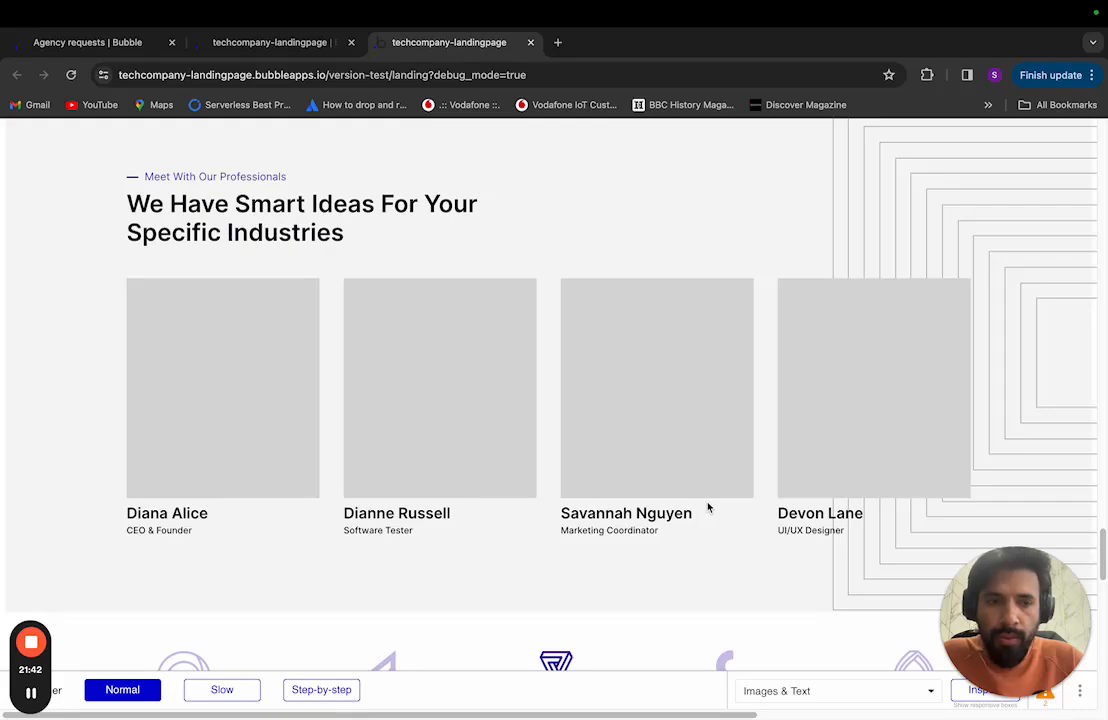
pyautogui.scroll(-3, 708, 507)
pyautogui.scroll(6, 697, 504)
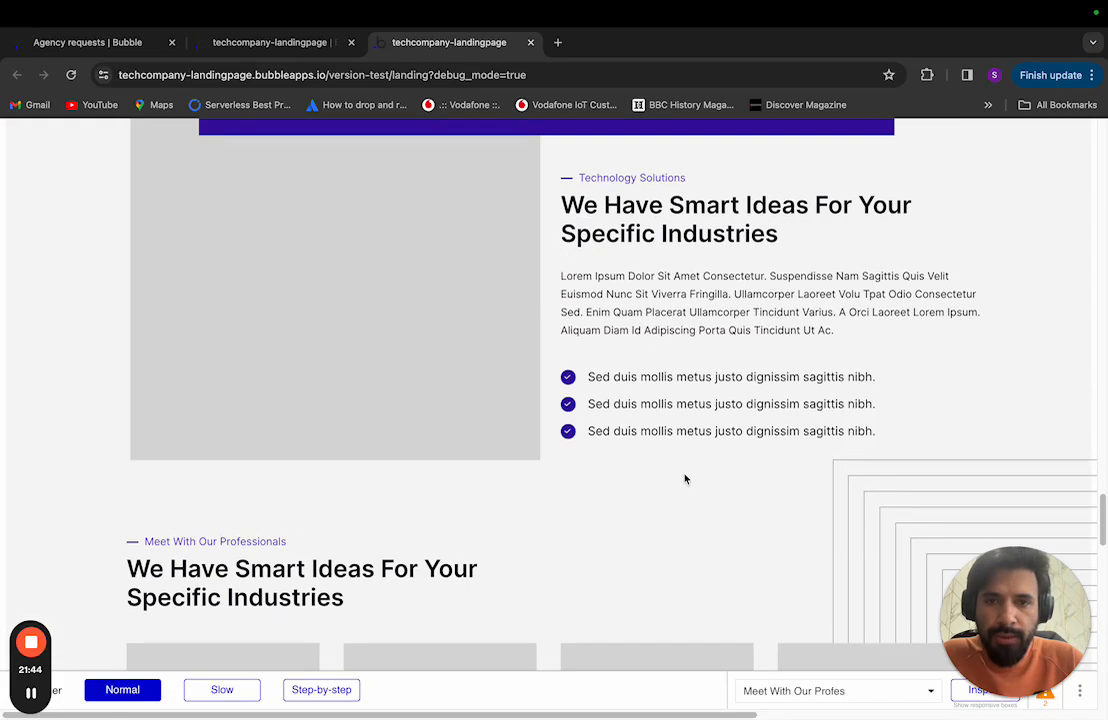
pyautogui.scroll(10, 685, 479)
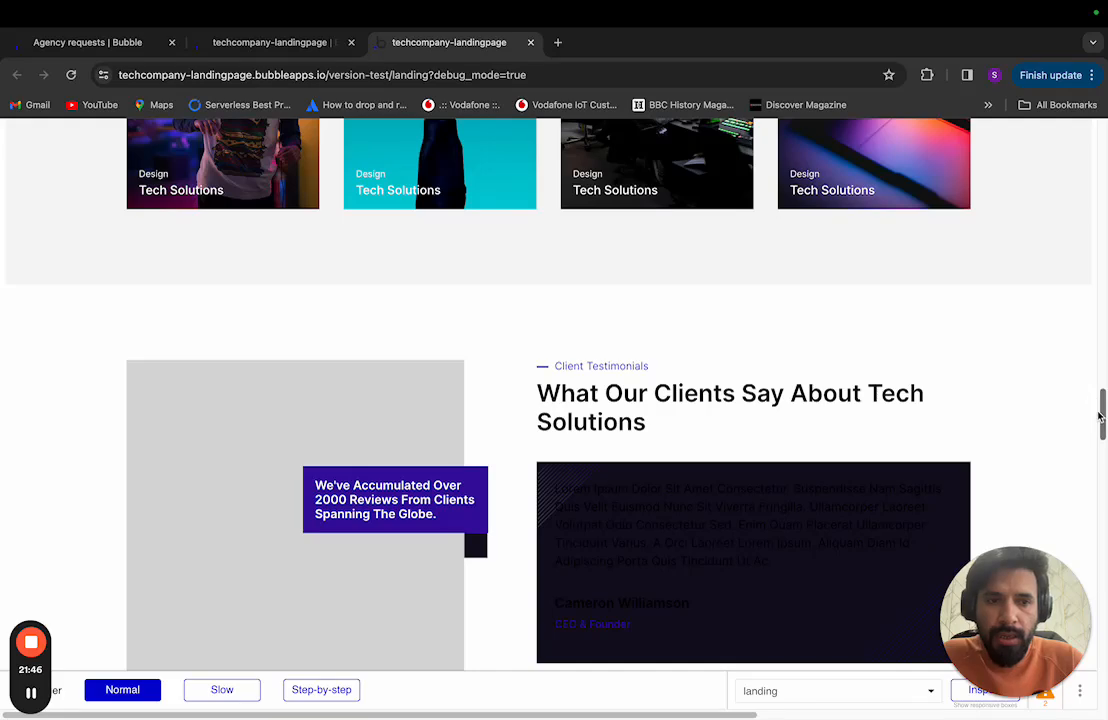
pyautogui.moveTo(1100, 405); pyautogui.dragTo(1076, 54)
# Step: Scroll Bubble's editor up to the Header, then switch to the Figma Landing design
pyautogui.click(305, 40)
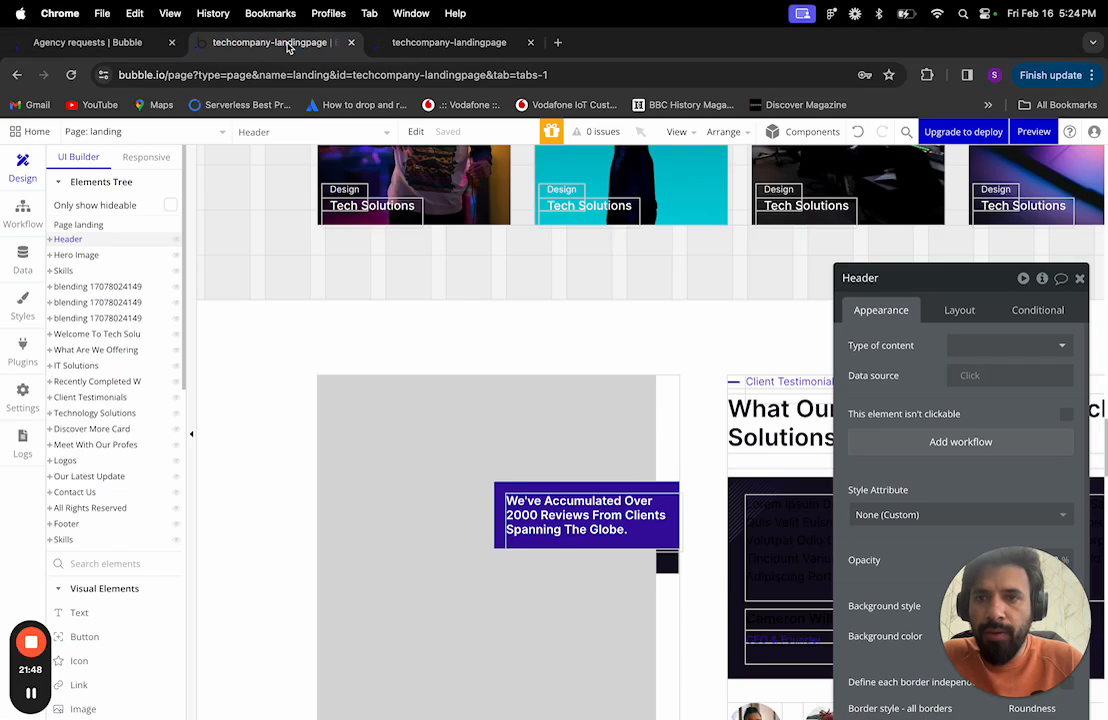
pyautogui.scroll(20, 514, 366)
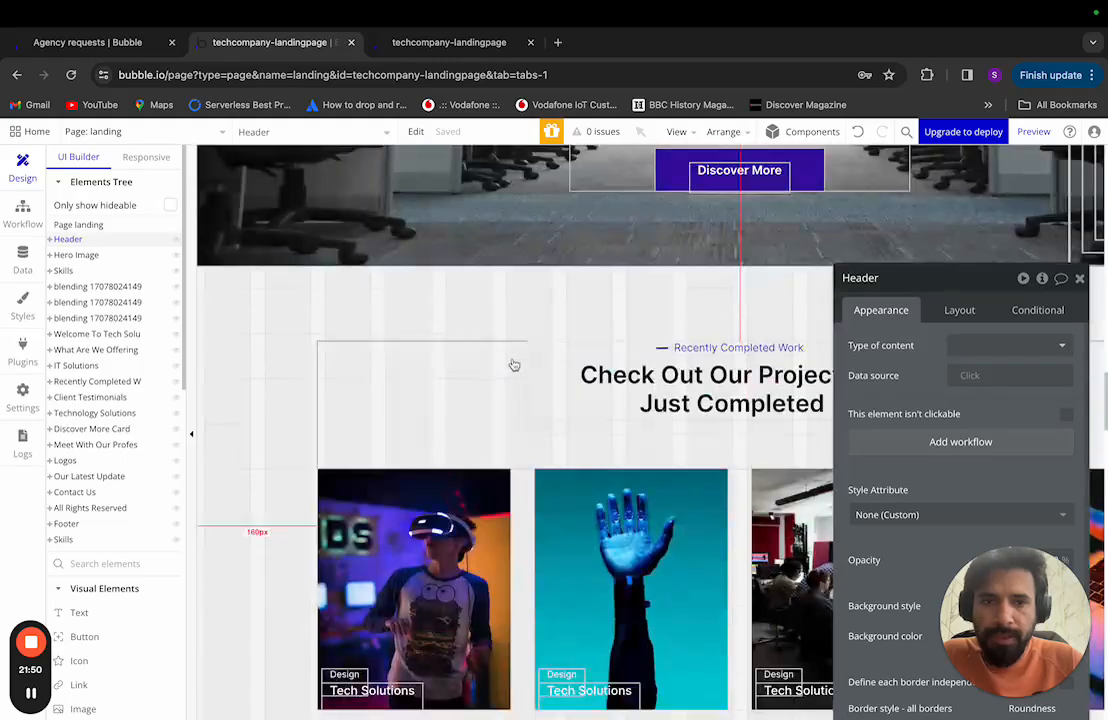
pyautogui.scroll(15, 538, 365)
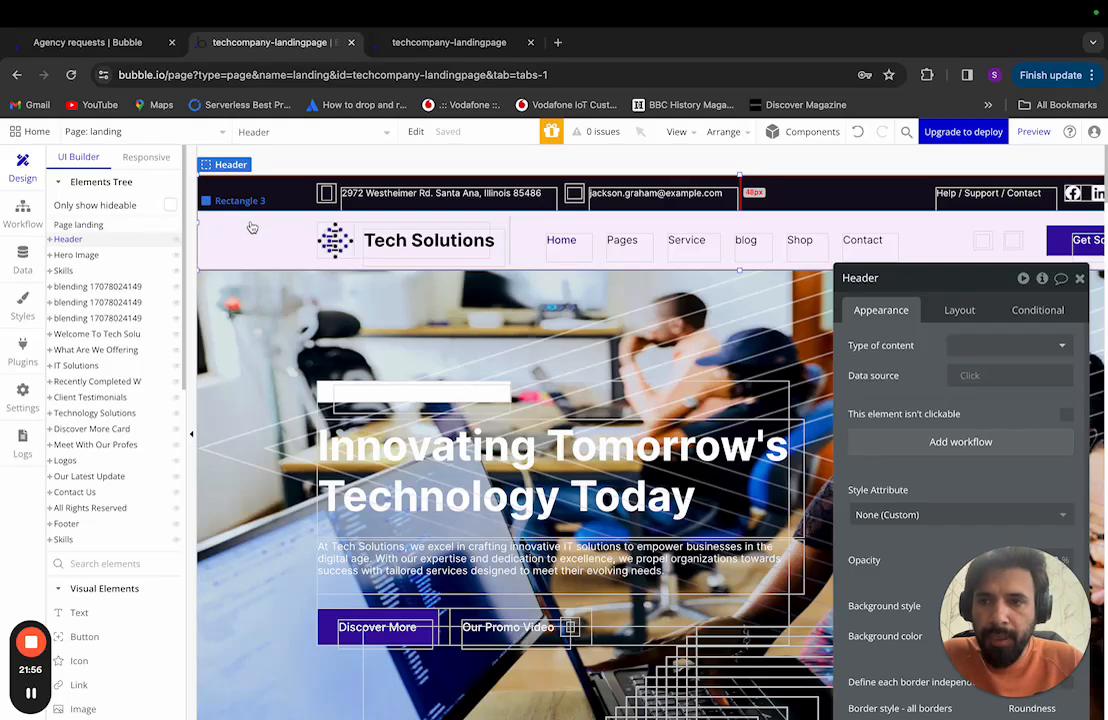
pyautogui.hotkey('ctrl', 'Left')
pyautogui.scroll(4, 498, 317)
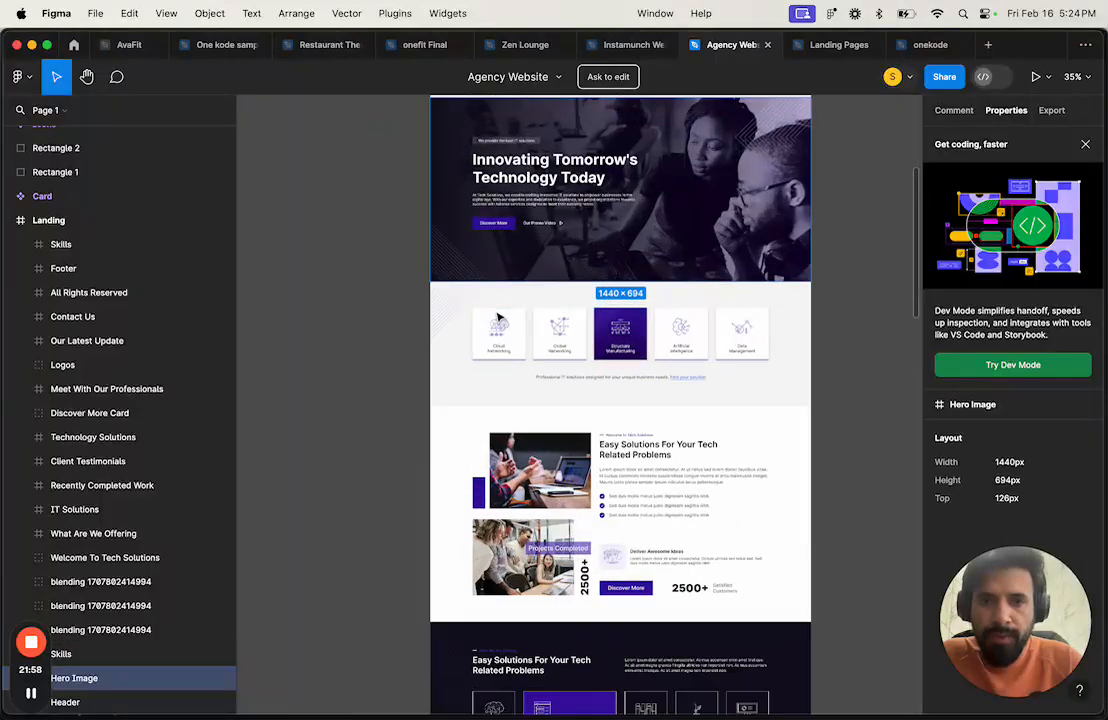
pyautogui.scroll(3, 500, 317)
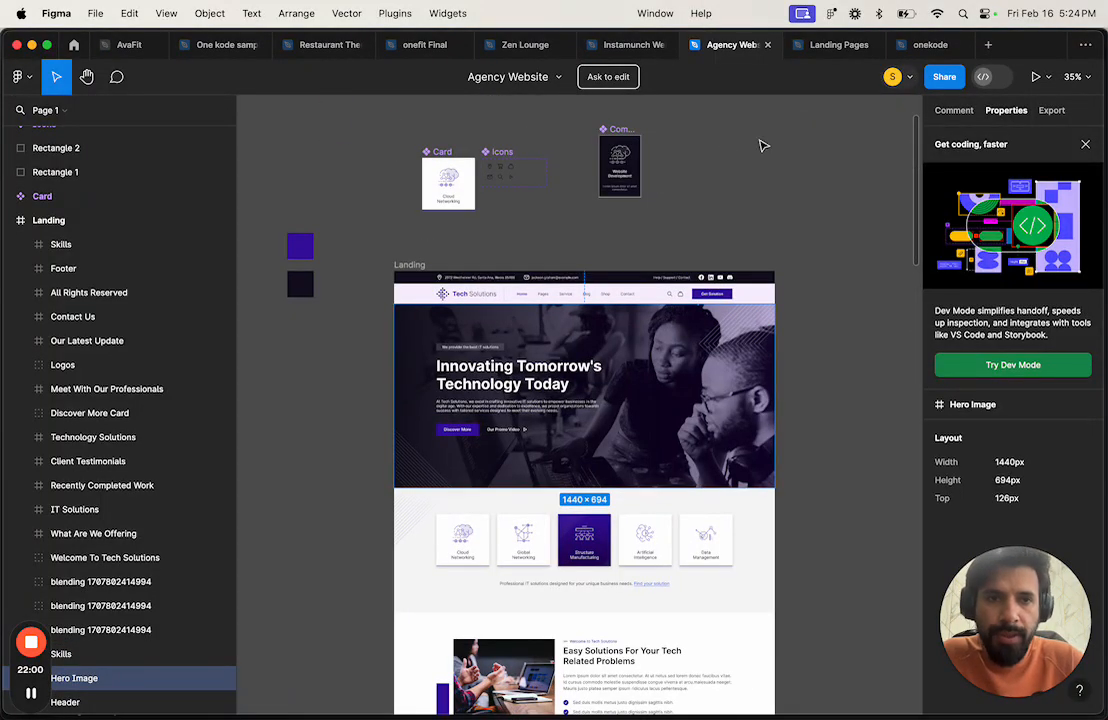
pyautogui.click(1036, 77)
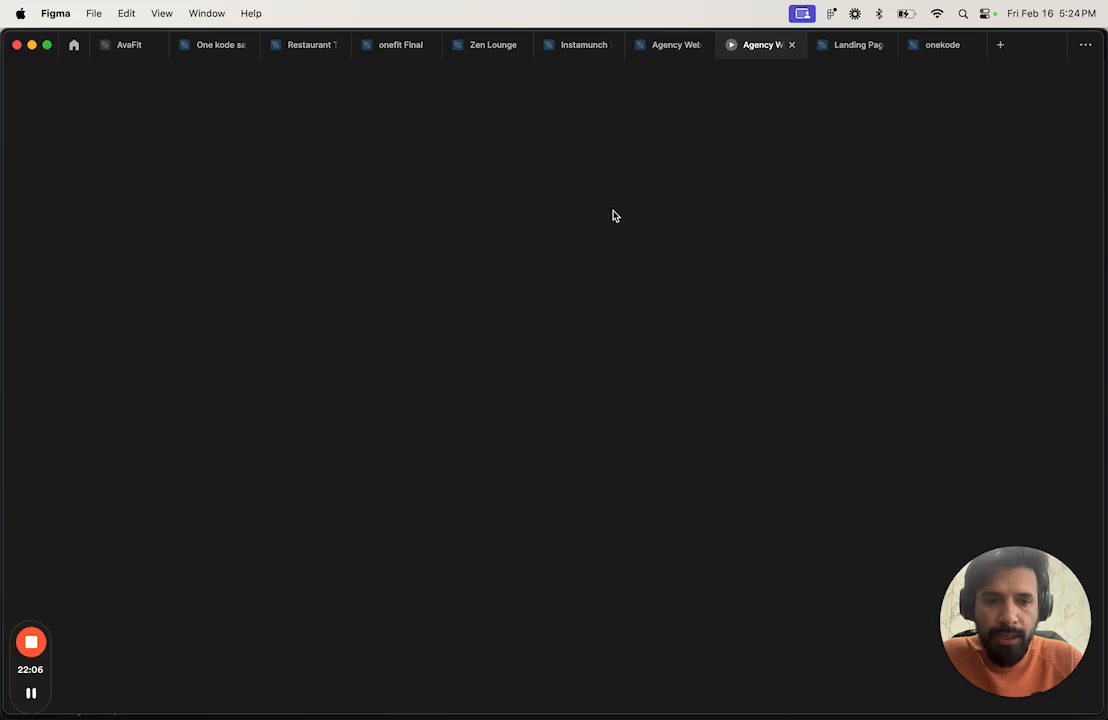
pyautogui.hotkey('ctrl', 'Right')
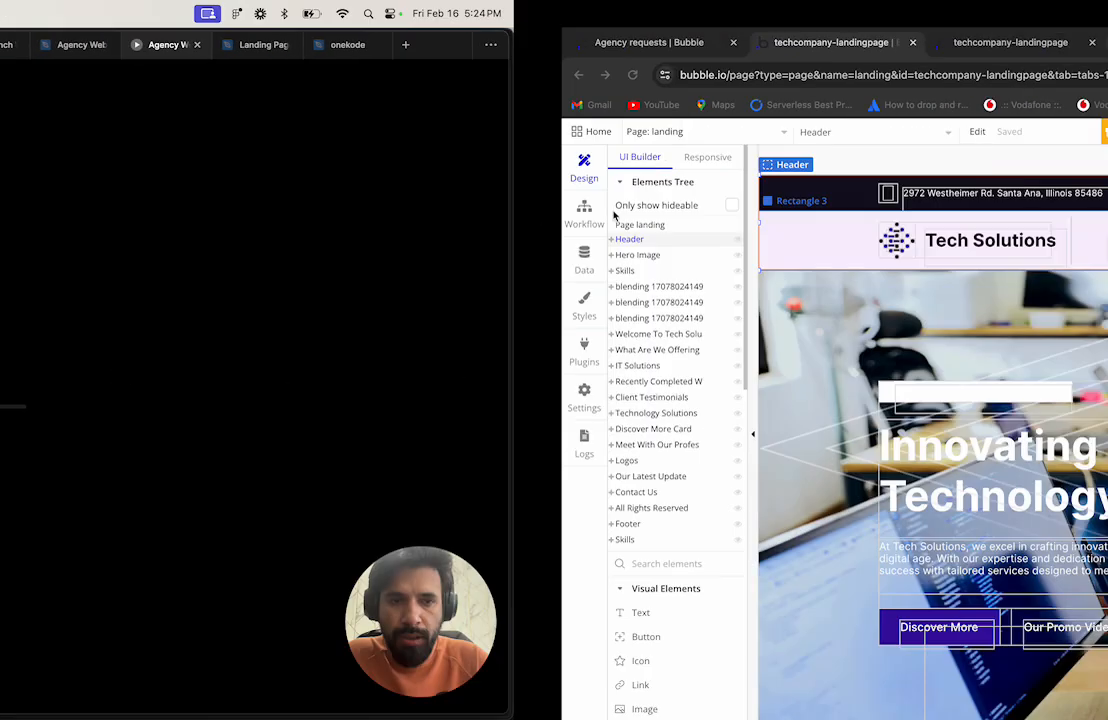
pyautogui.hotkey('ctrl', 'Left')
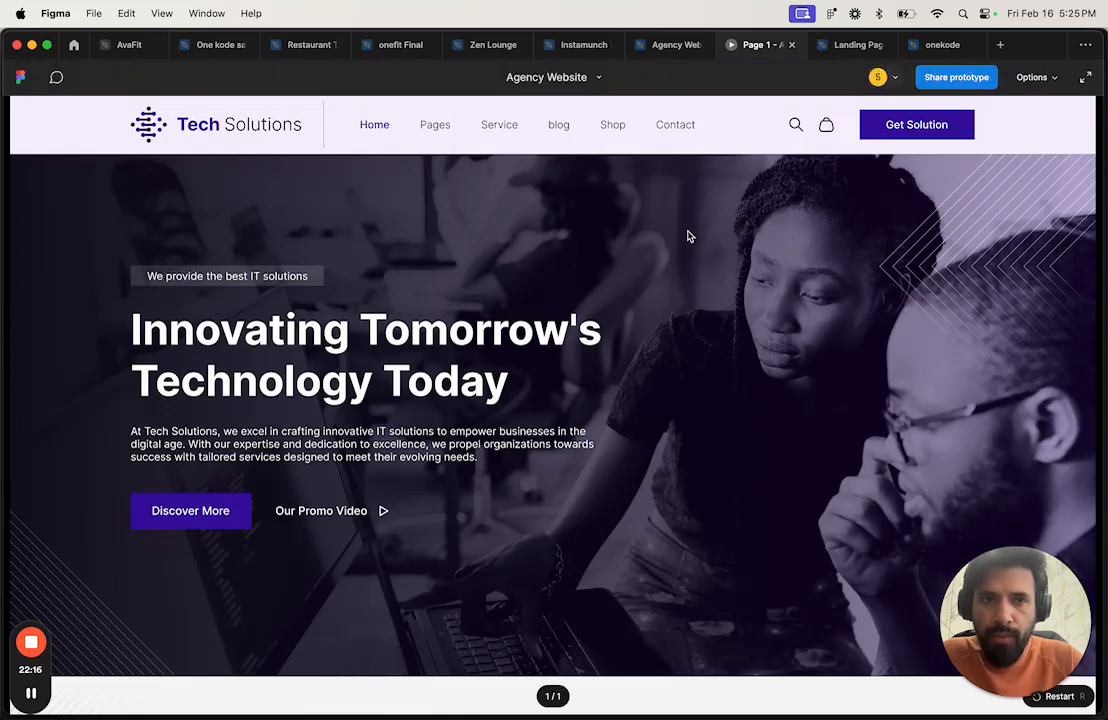
pyautogui.click(1085, 80)
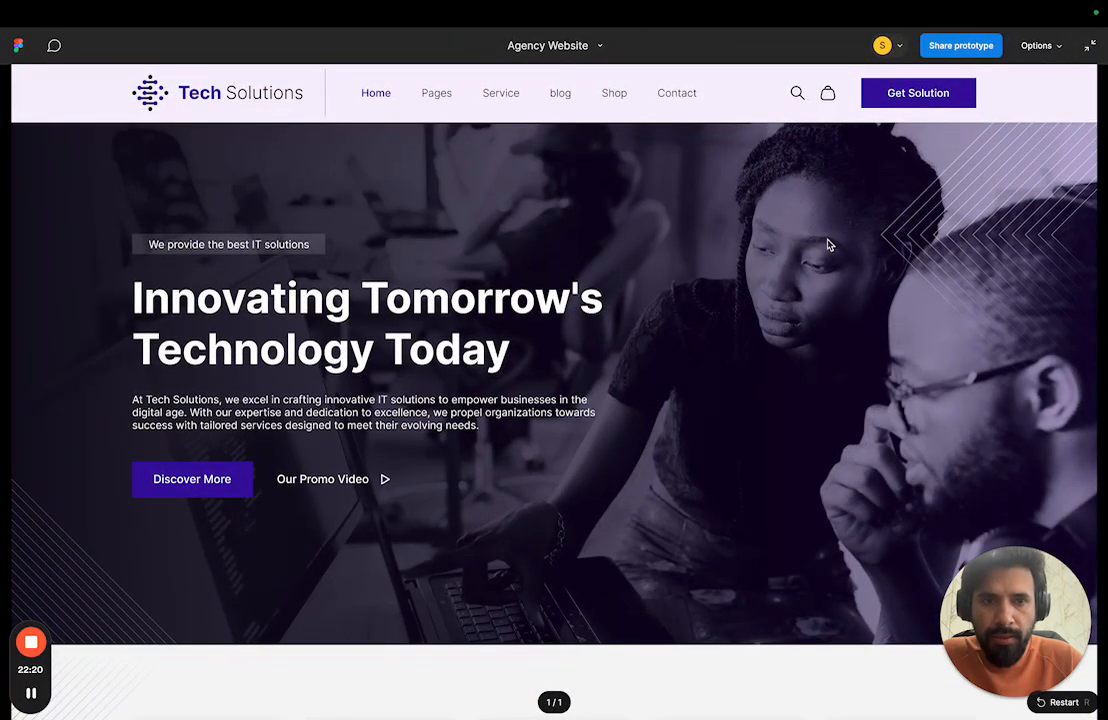
pyautogui.press('super+backslash')
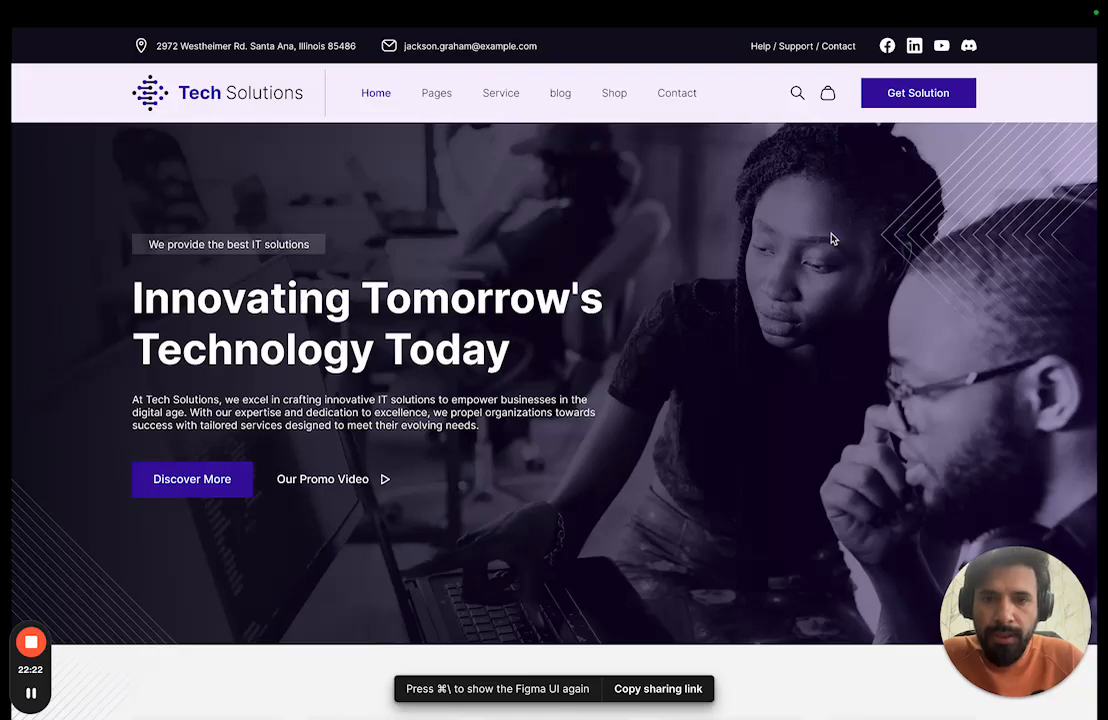
pyautogui.scroll(-15, 665, 211)
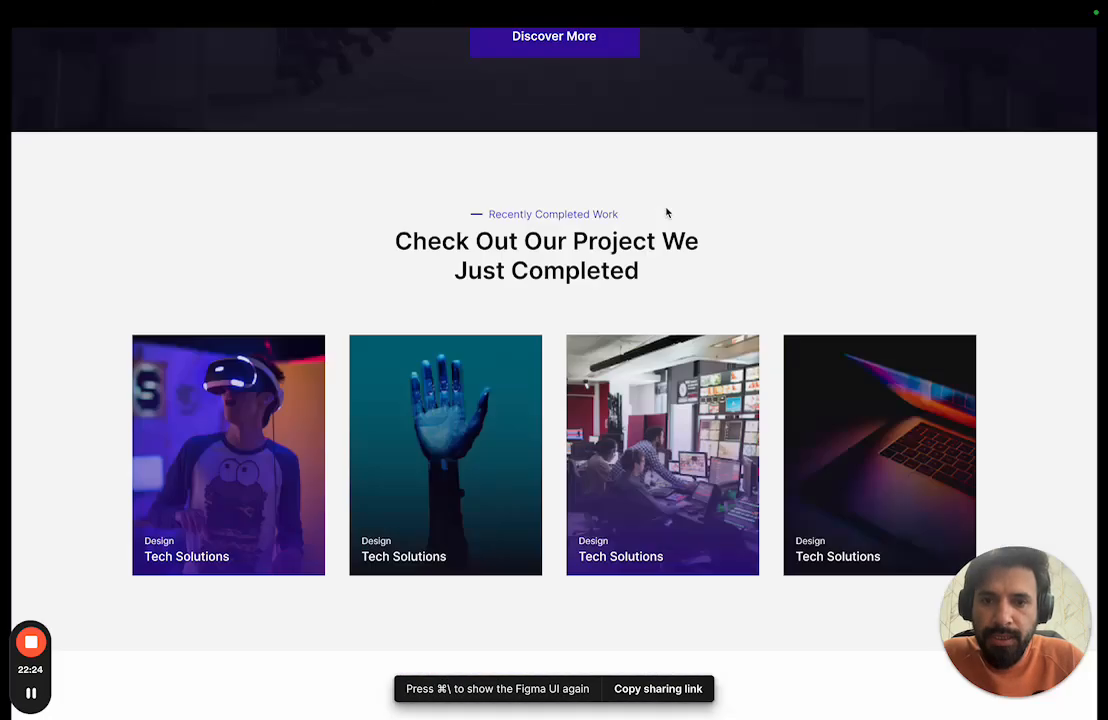
pyautogui.scroll(-20, 668, 212)
pyautogui.scroll(18, 433, 344)
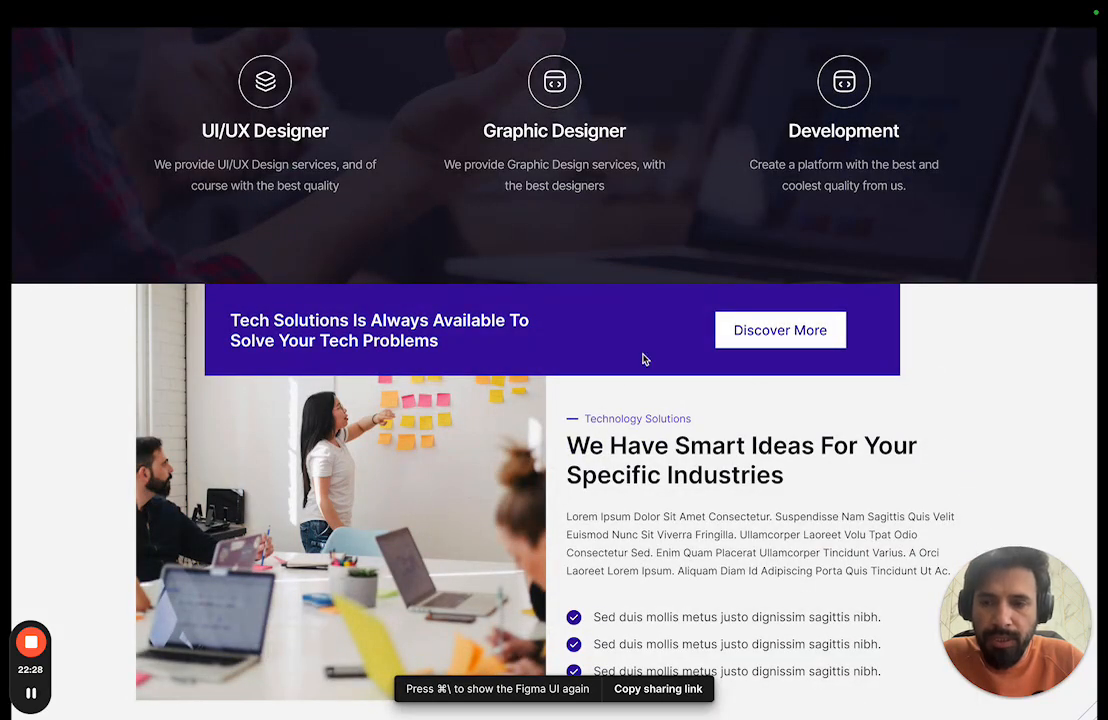
pyautogui.scroll(20, 644, 359)
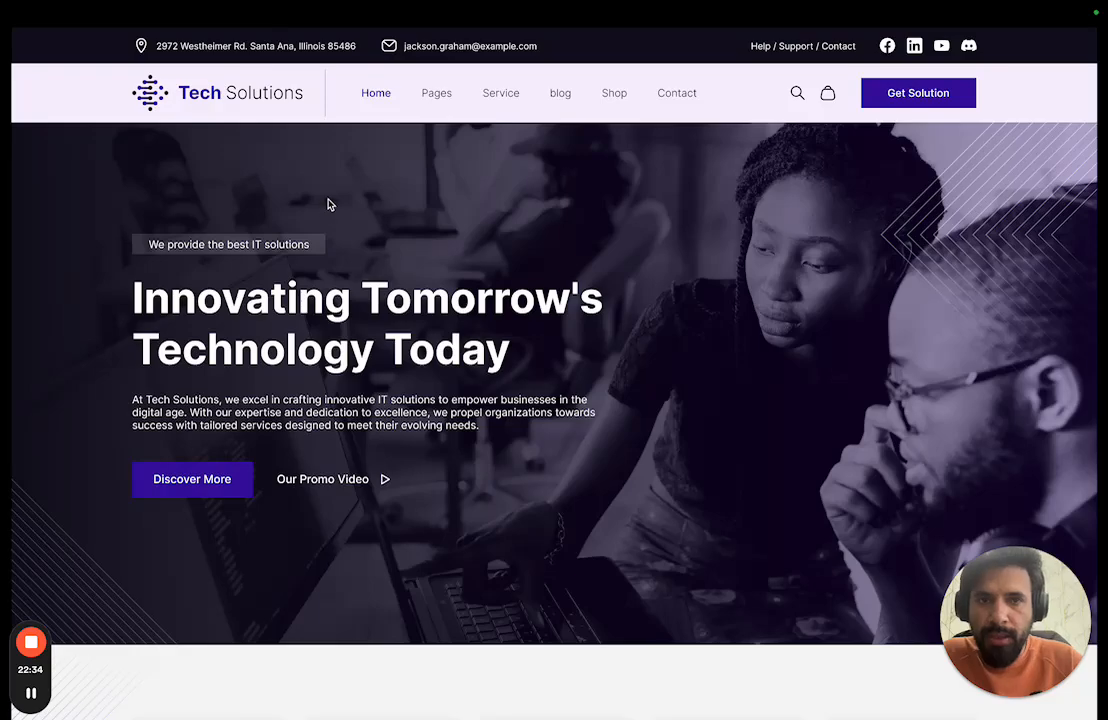
pyautogui.hotkey('ctrl', 'Right')
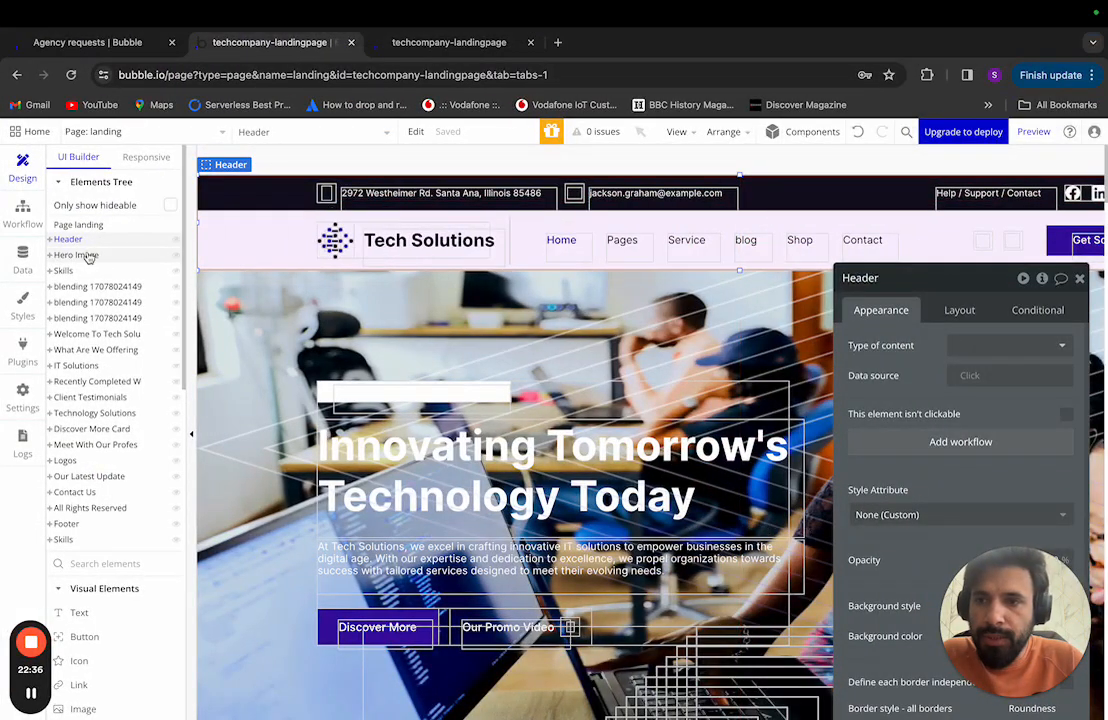
# Step: Expand Header and Group 9 and inspect Rectangle 2, the top bar background
pyautogui.click(53, 241)
pyautogui.click(50, 240)
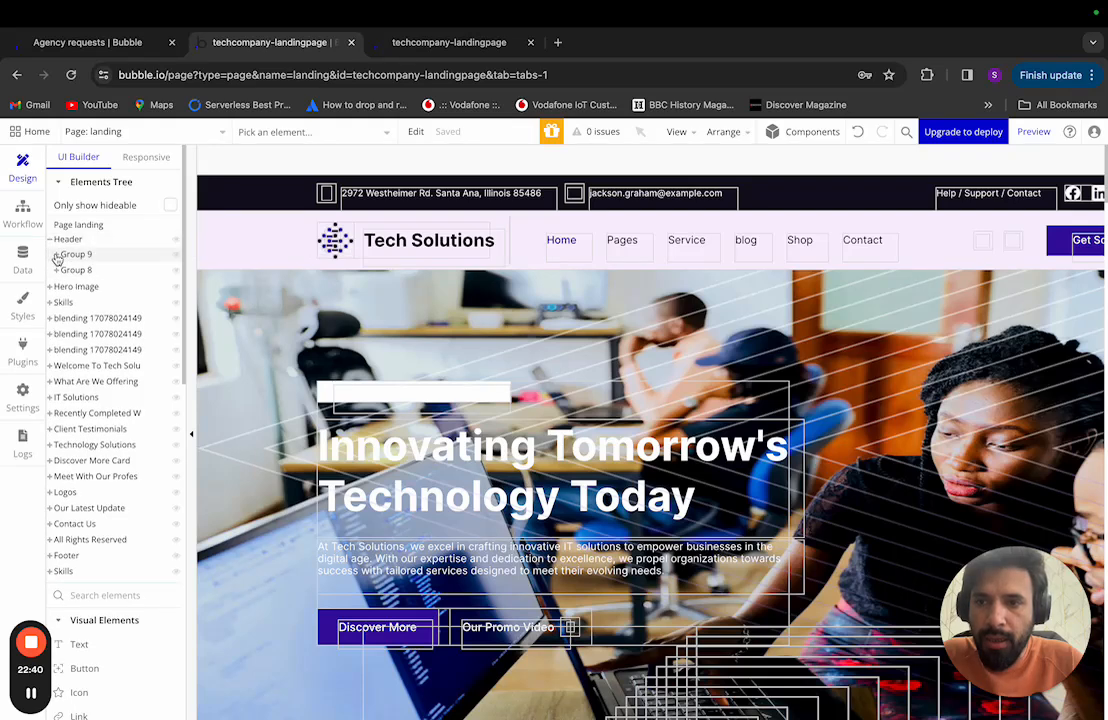
pyautogui.click(60, 255)
pyautogui.click(57, 255)
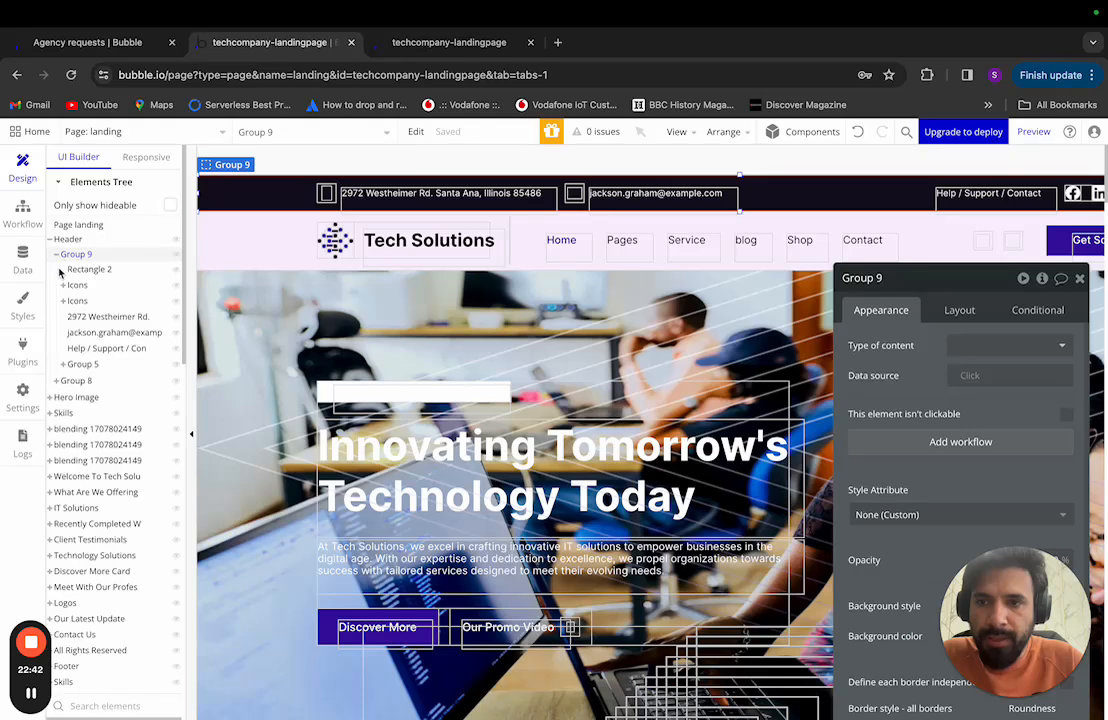
pyautogui.click(90, 270)
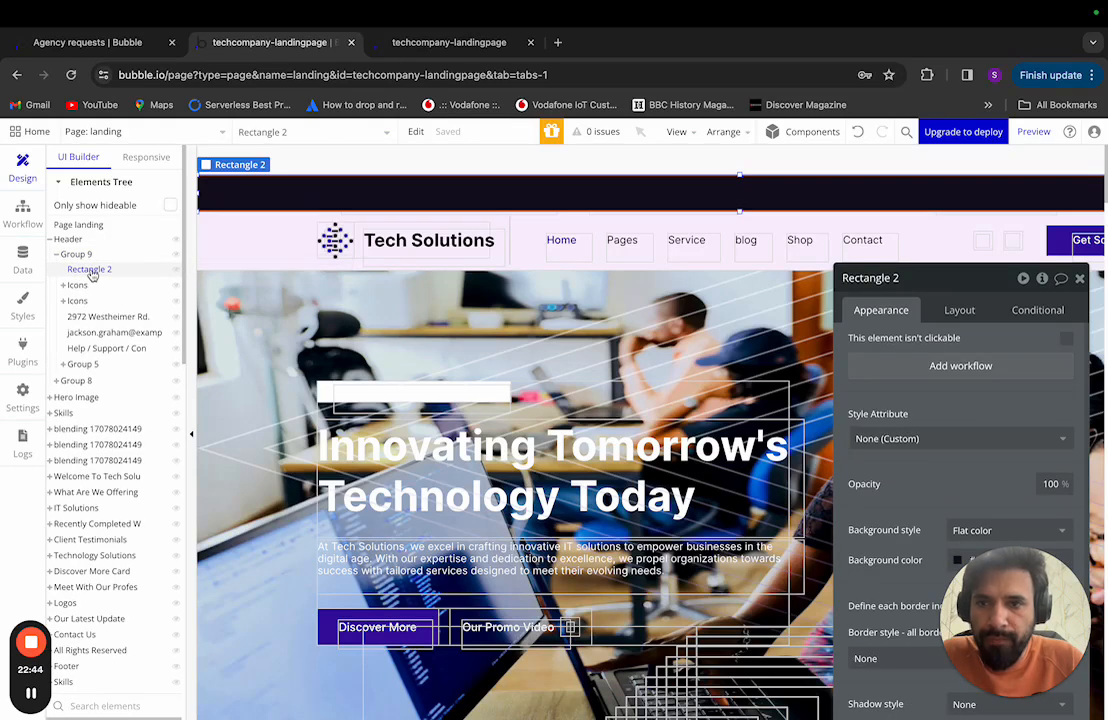
pyautogui.click(92, 274)
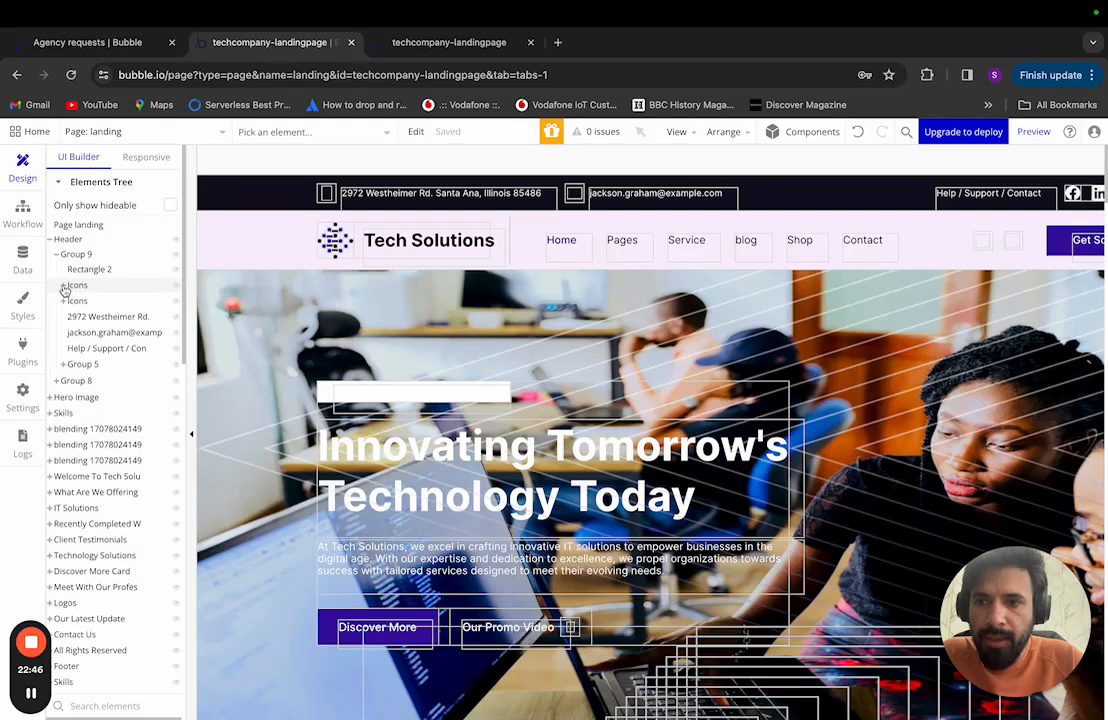
# Step: Expand both Icons groups and inspect the address, e-mail and Help text and the social-icons Group 5
pyautogui.click(64, 288)
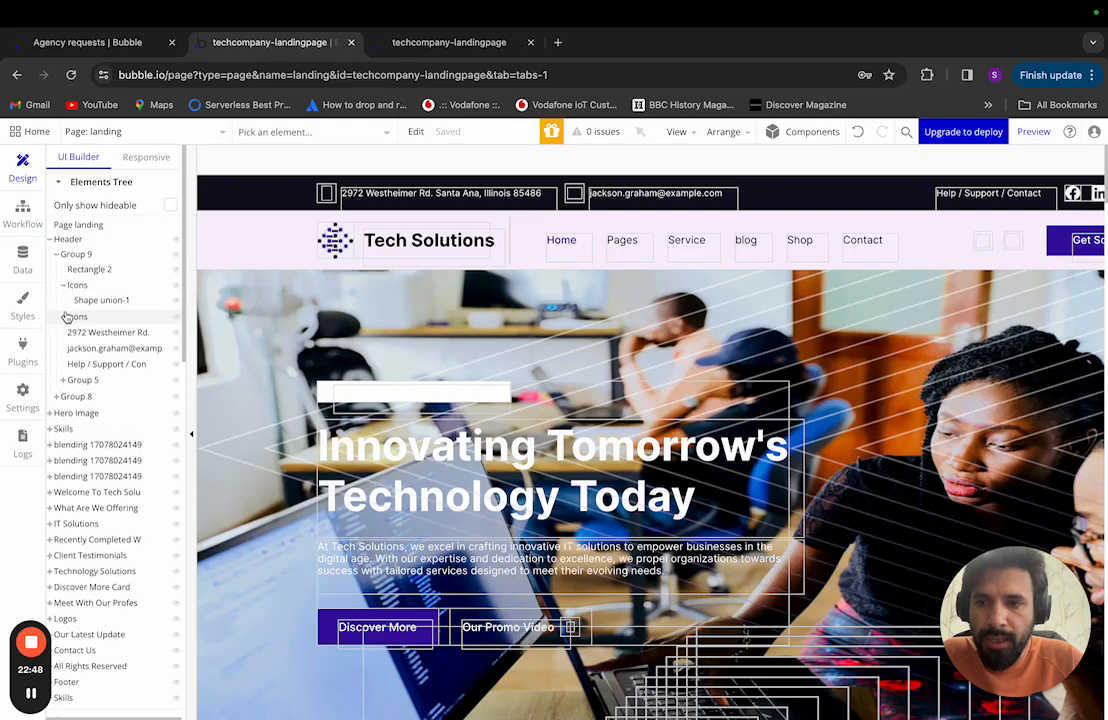
pyautogui.click(63, 316)
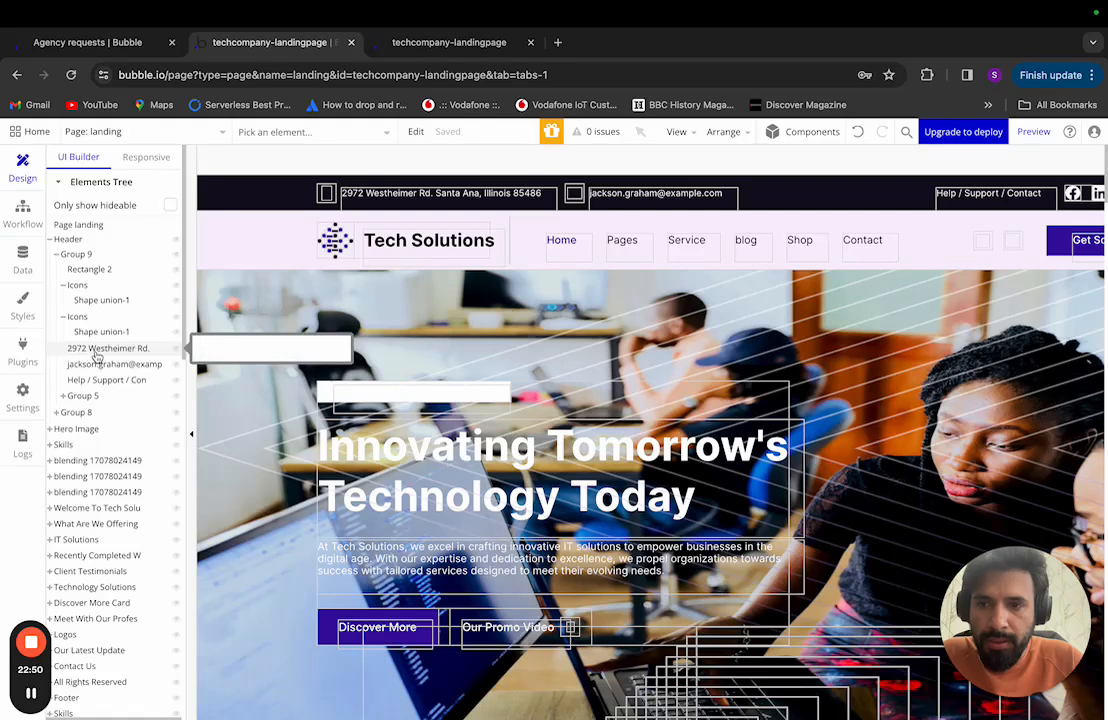
pyautogui.click(105, 348)
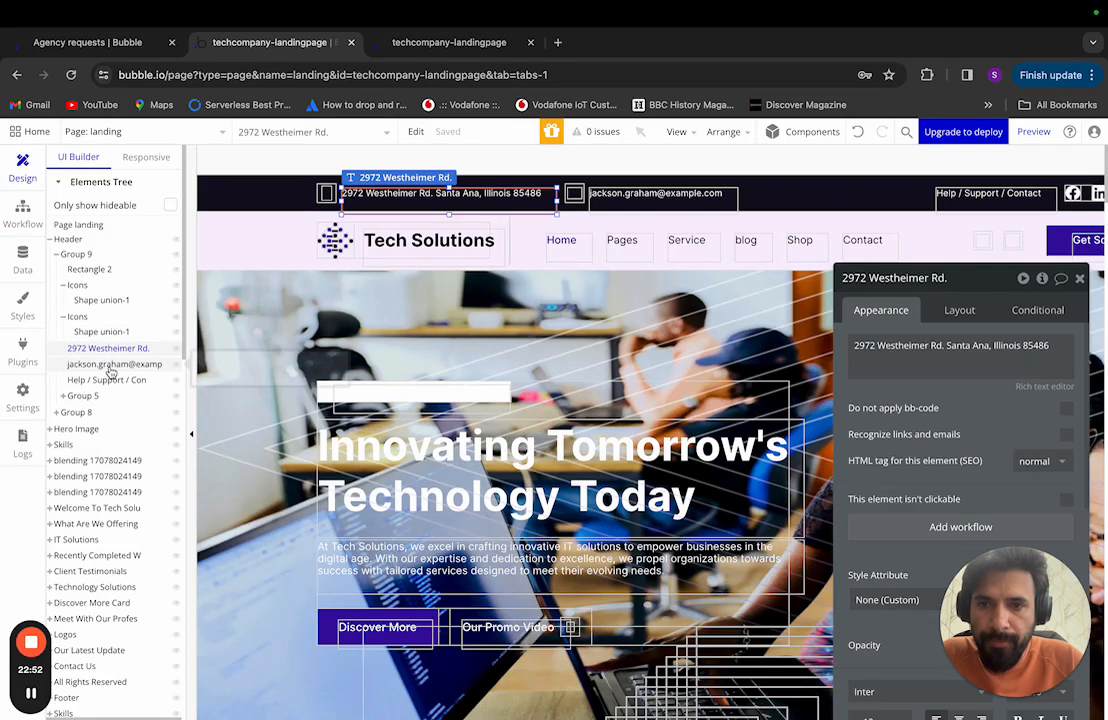
pyautogui.click(110, 364)
pyautogui.click(106, 380)
pyautogui.click(98, 396)
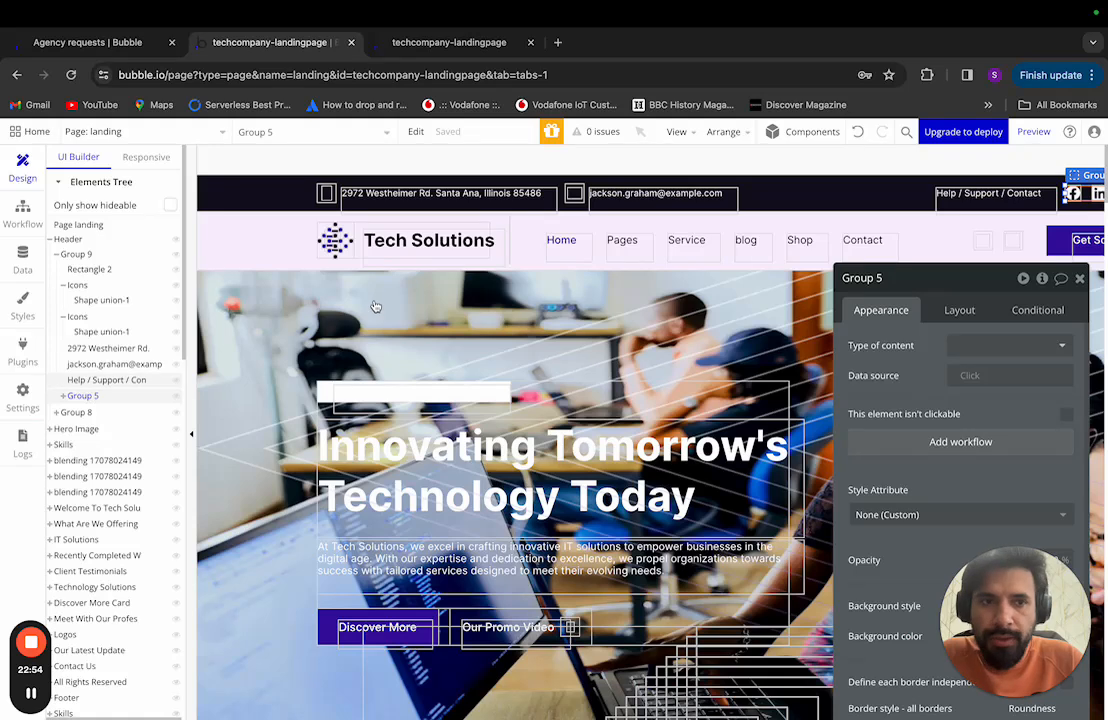
pyautogui.hscroll(5, 923, 239)
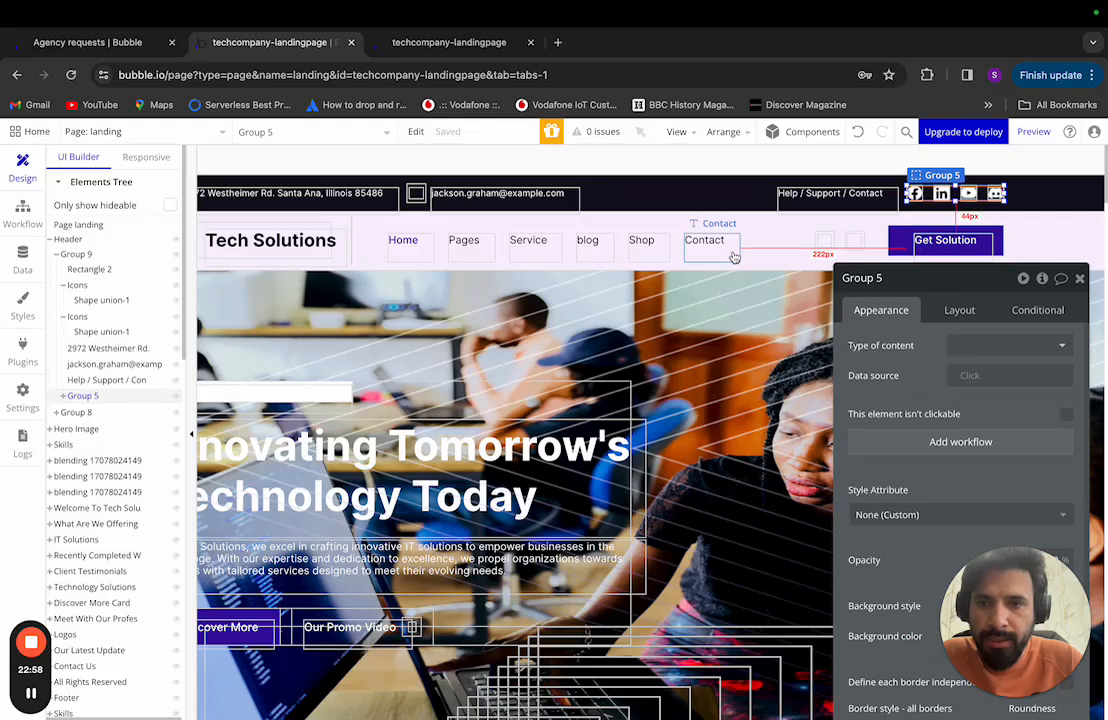
# Step: Inspect Group 8's navigation bar, logo Group 6 and Get Solution Group 7, then collapse Groups 9 and 8
pyautogui.click(56, 412)
pyautogui.click(85, 427)
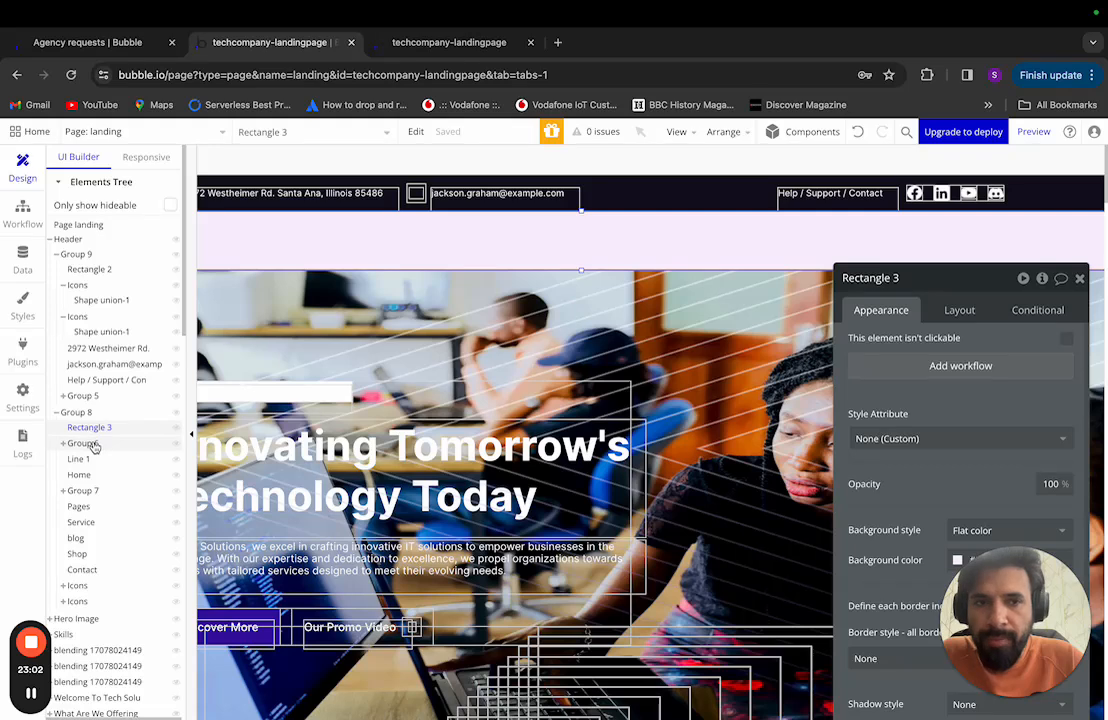
pyautogui.moveTo(84, 443); pyautogui.dragTo(95, 447)
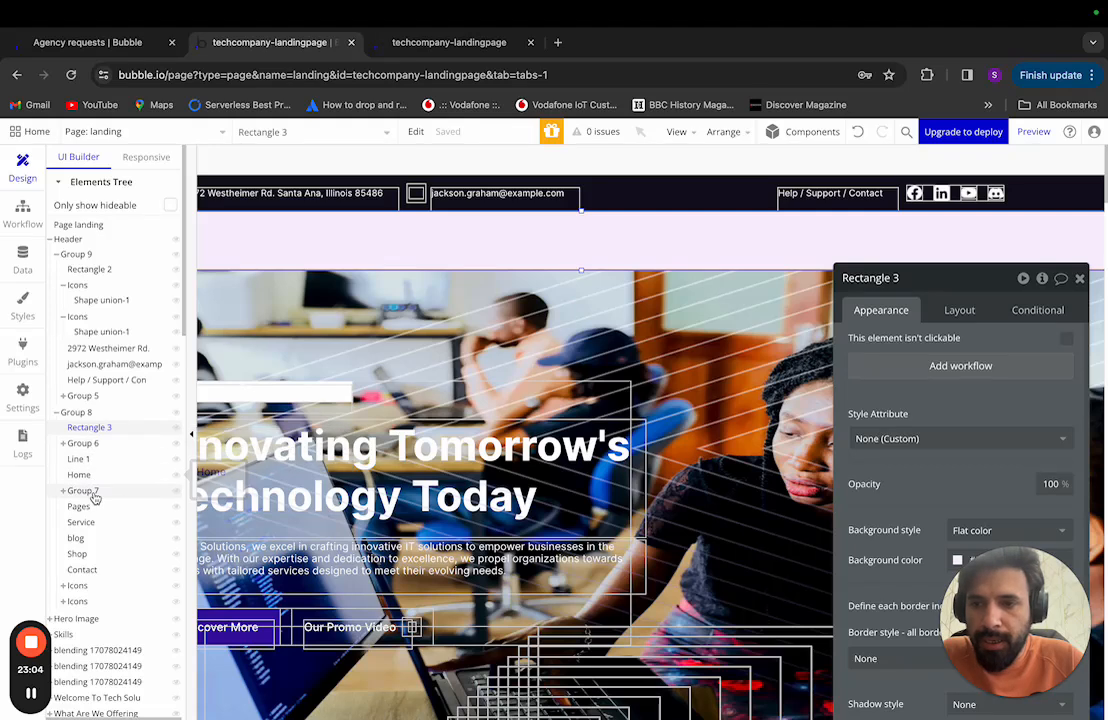
pyautogui.click(63, 443)
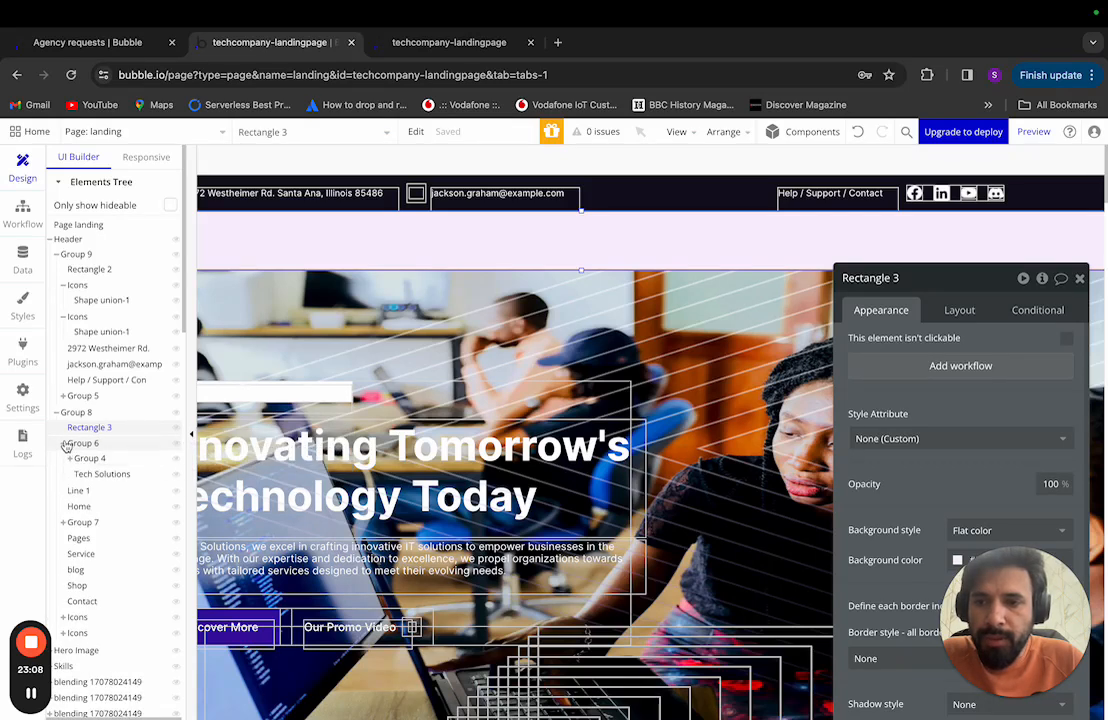
pyautogui.click(63, 443)
pyautogui.click(64, 491)
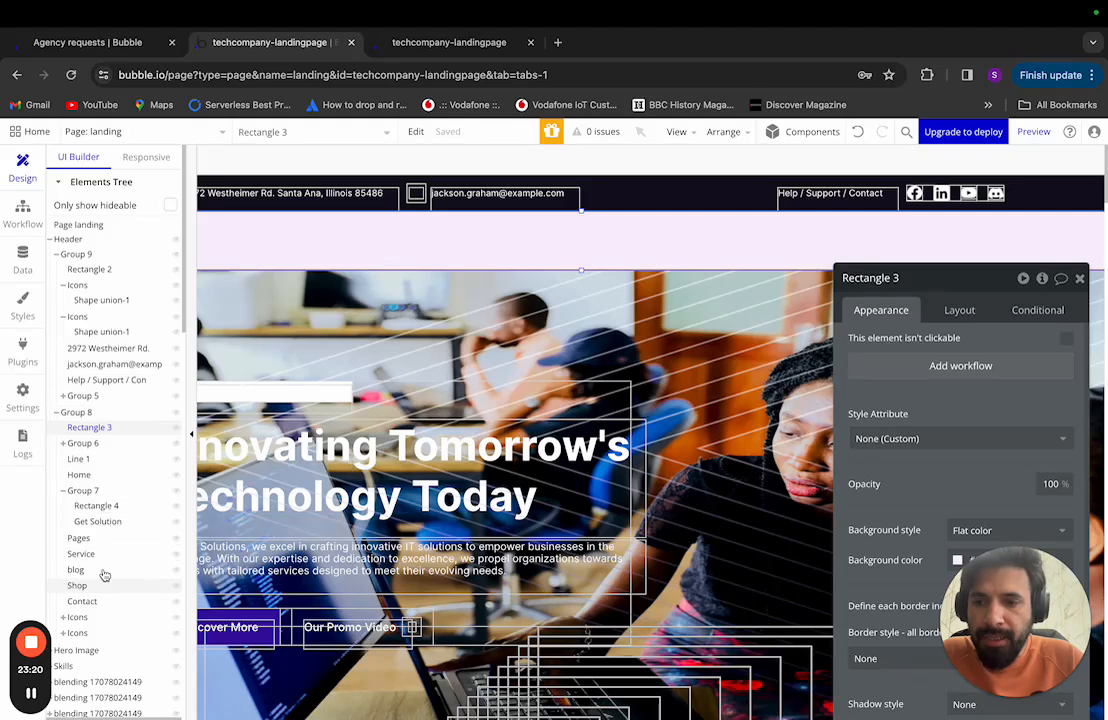
pyautogui.click(58, 255)
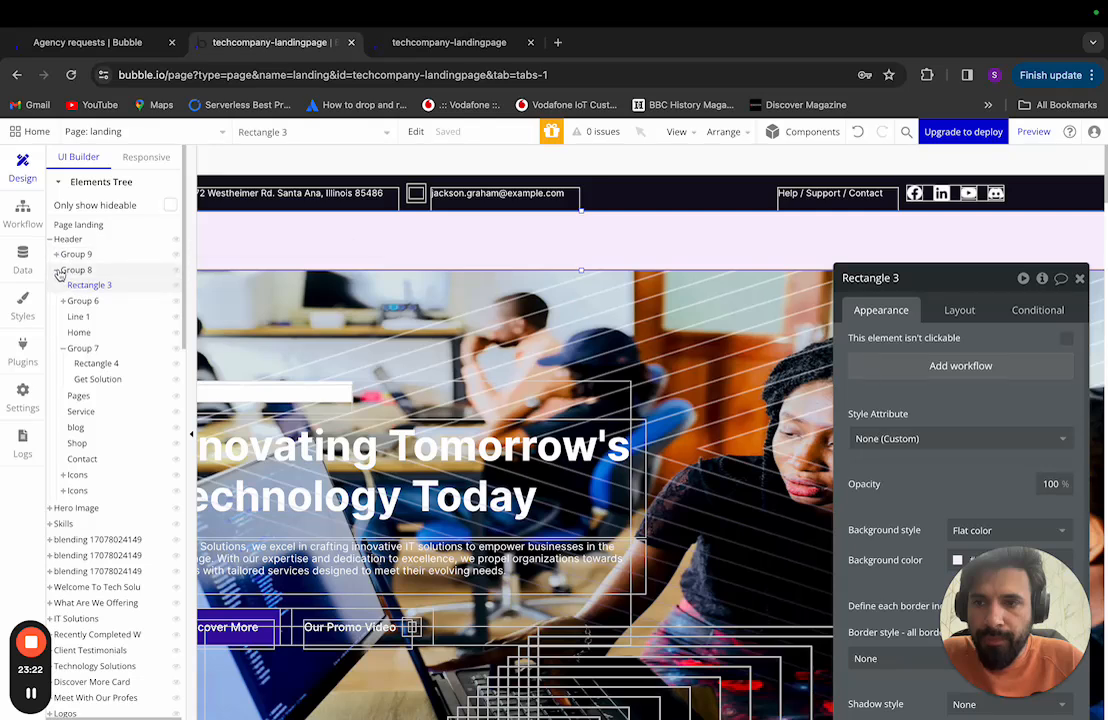
pyautogui.click(57, 268)
# Step: Convert the Header into a reusable element named 'header' and bring up the pages and reusable elements list
pyautogui.rightClick(86, 242)
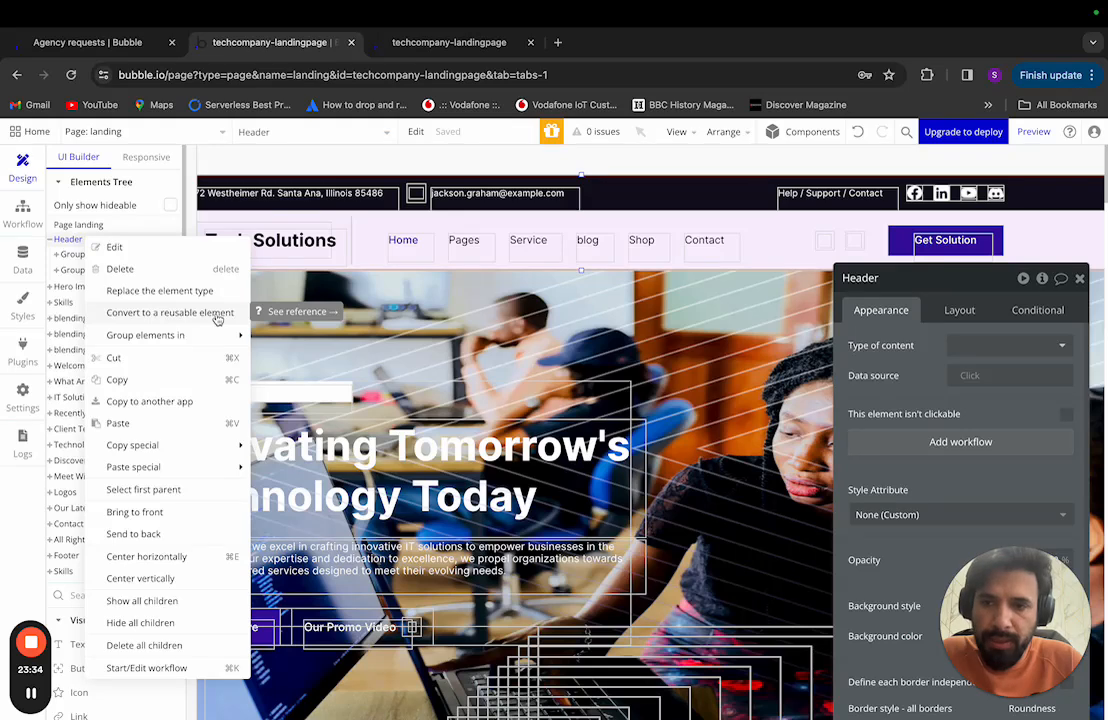
pyautogui.click(160, 318)
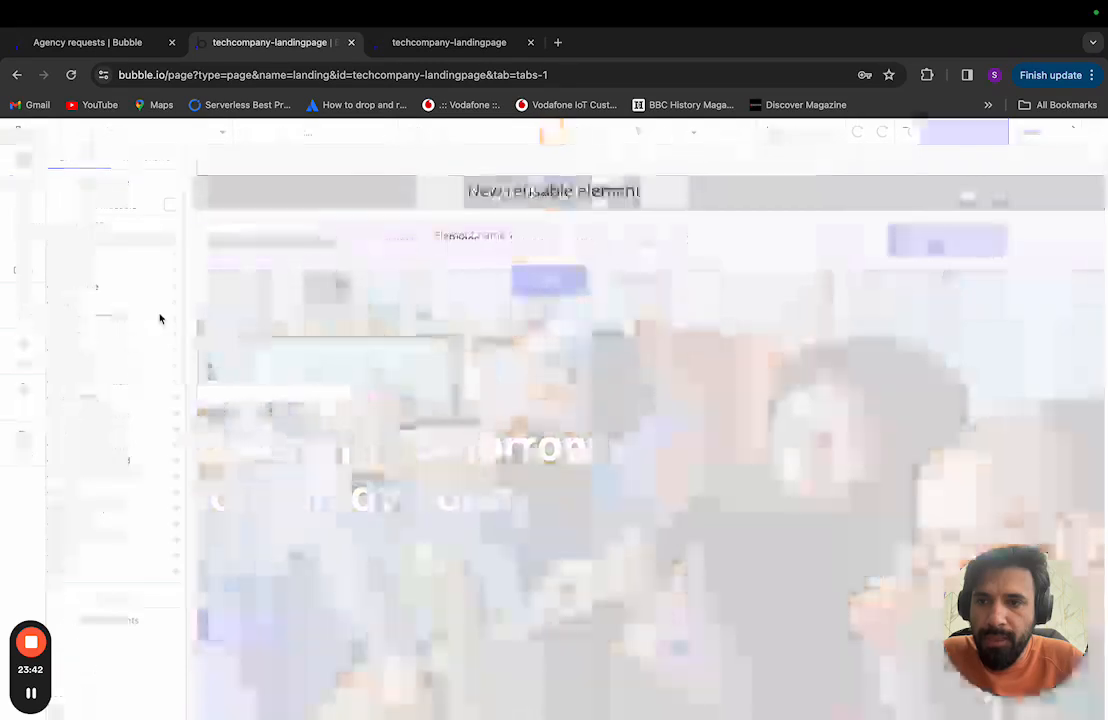
pyautogui.click(589, 233)
pyautogui.write('He')
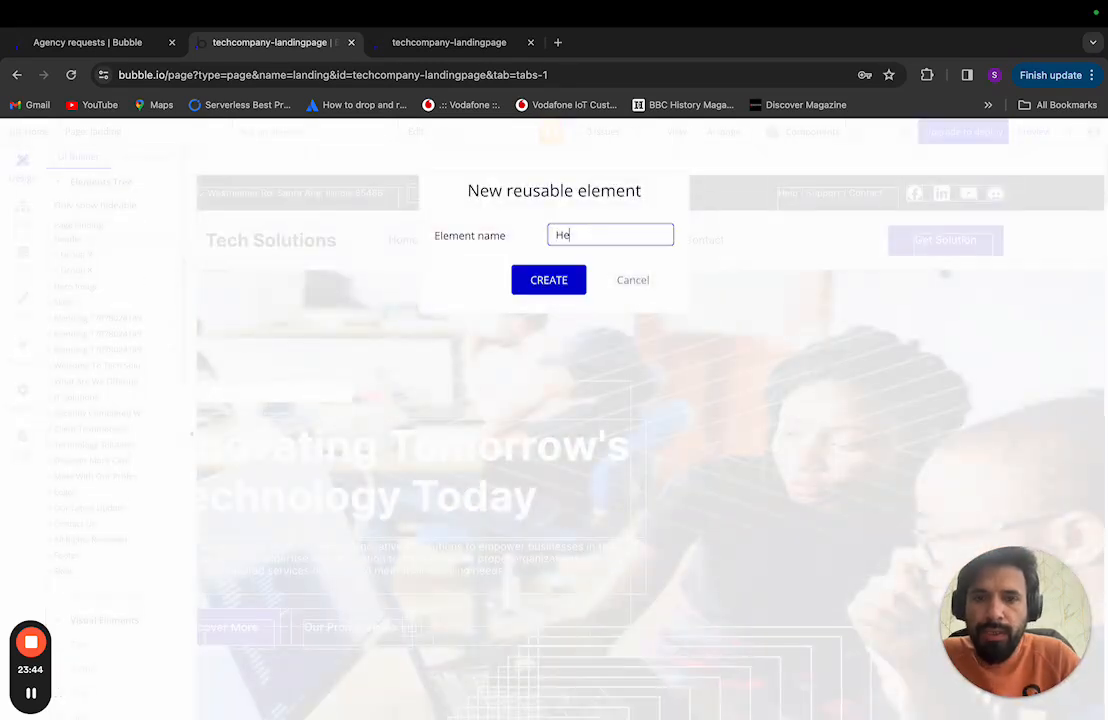
pyautogui.press('BackSpace')
pyautogui.press('BackSpace')
pyautogui.write('hearder')
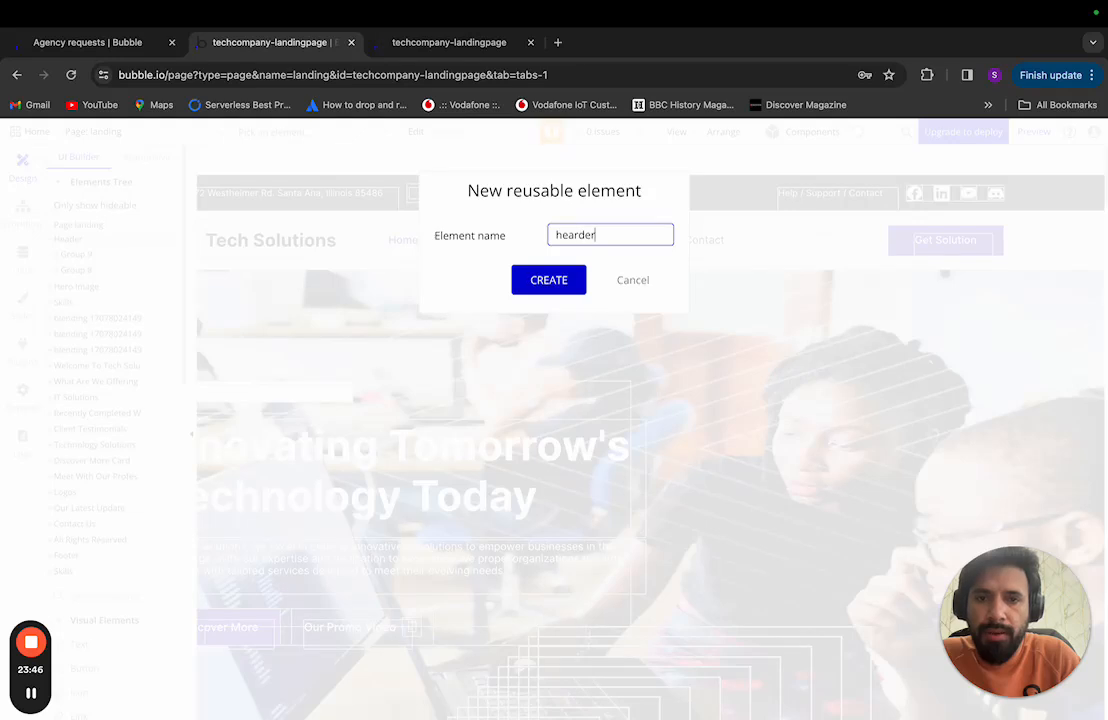
pyautogui.press('BackSpace')
pyautogui.press('BackSpace')
pyautogui.press('BackSpace')
pyautogui.press('BackSpace')
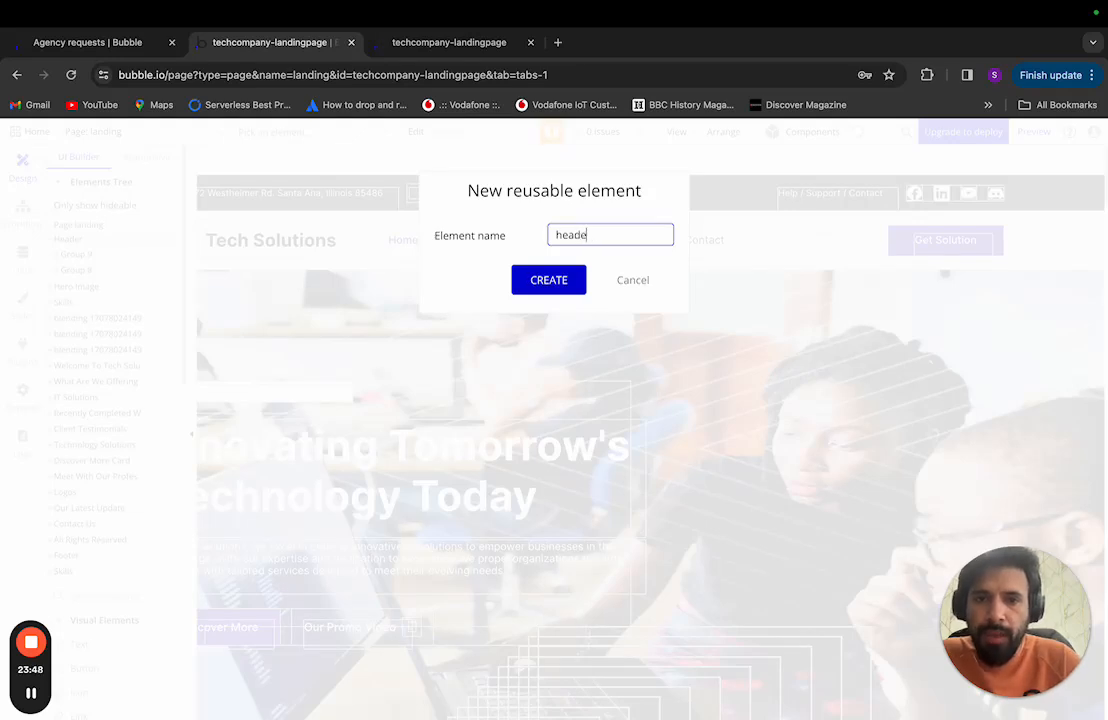
pyautogui.click(549, 288)
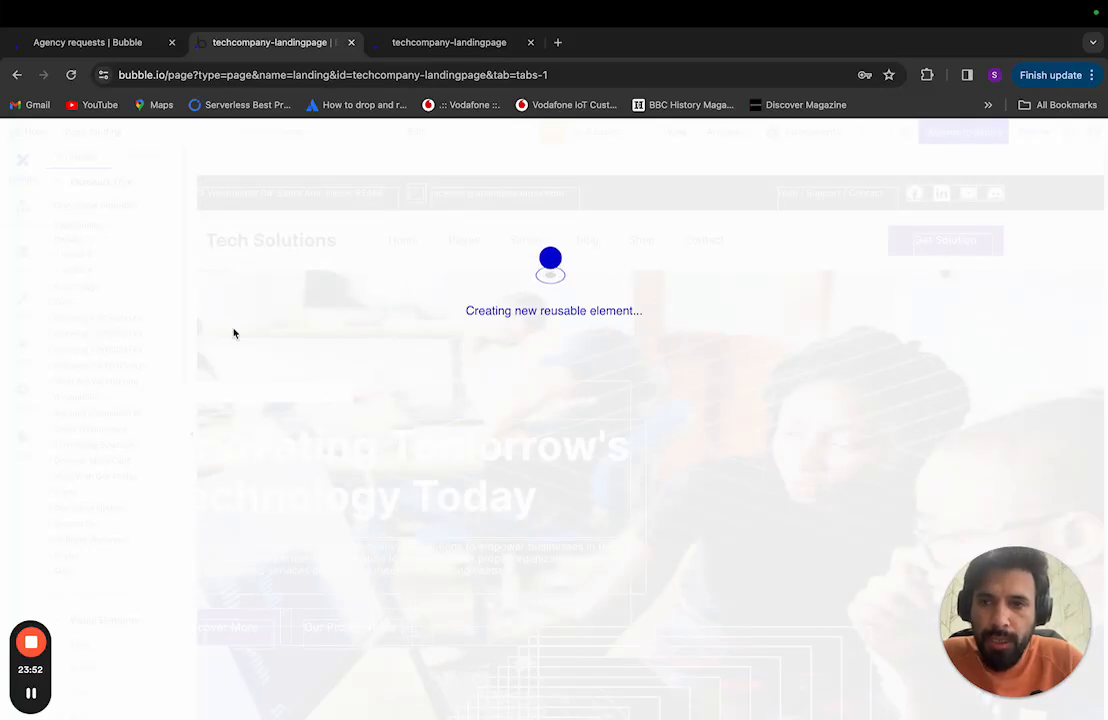
pyautogui.click(125, 131)
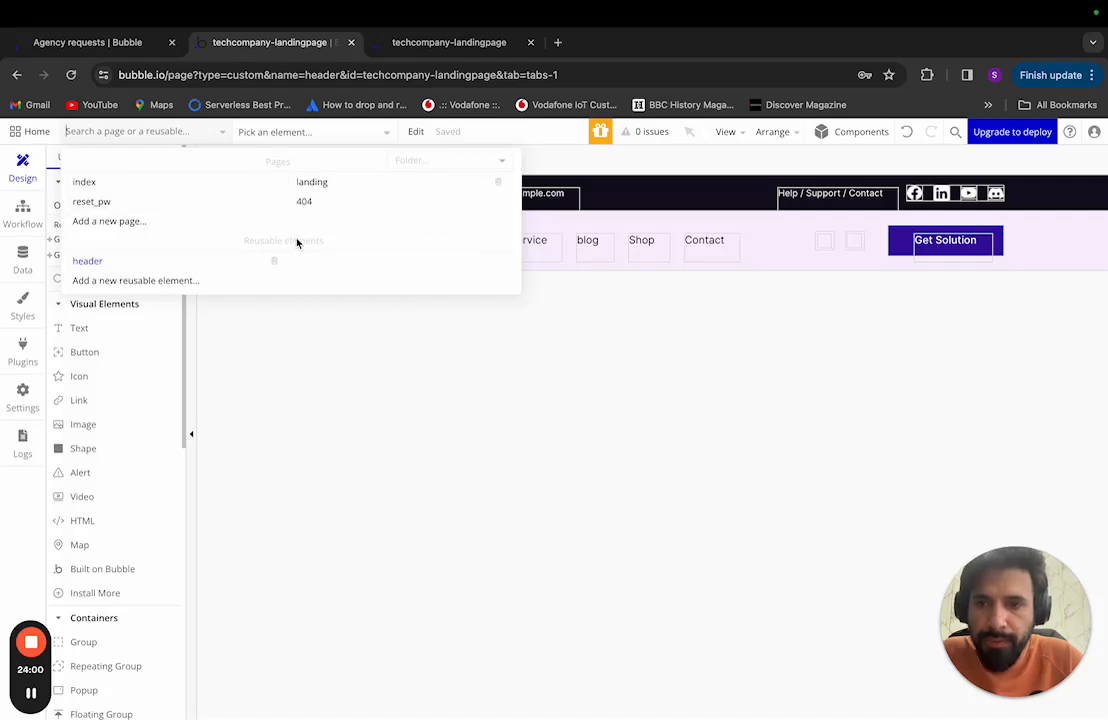
# Step: Open the 'header' reusable element and select it to show its property editor, moved aside
pyautogui.moveTo(88, 262)
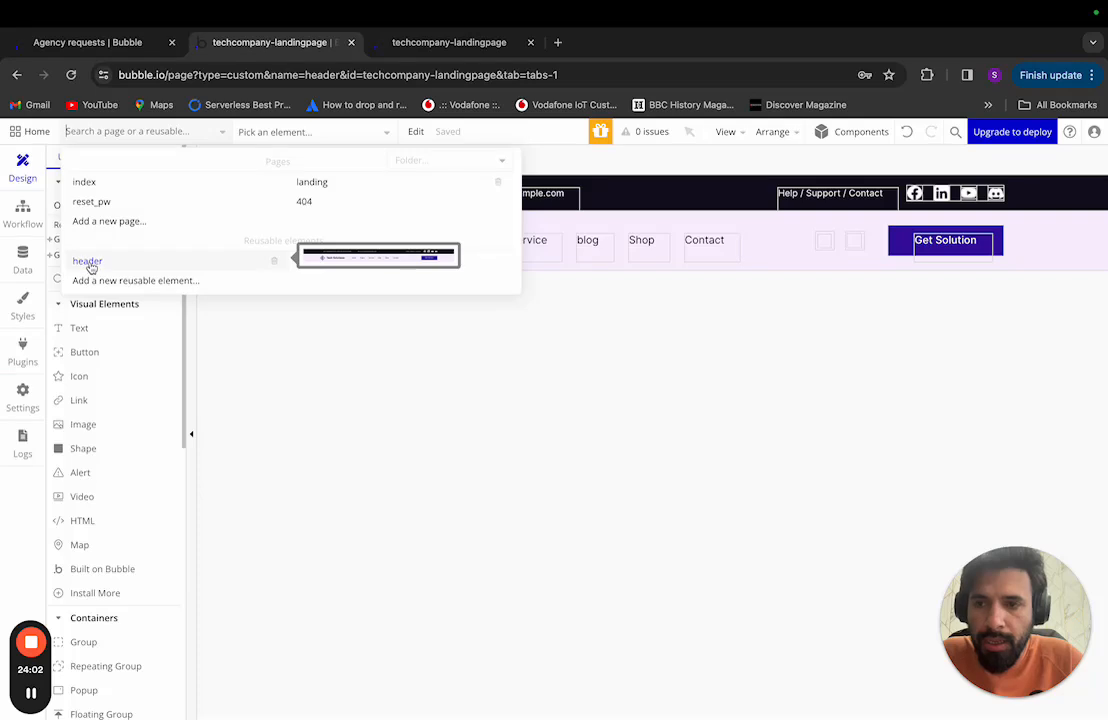
pyautogui.click(593, 390)
pyautogui.hscroll(-2, 502, 335)
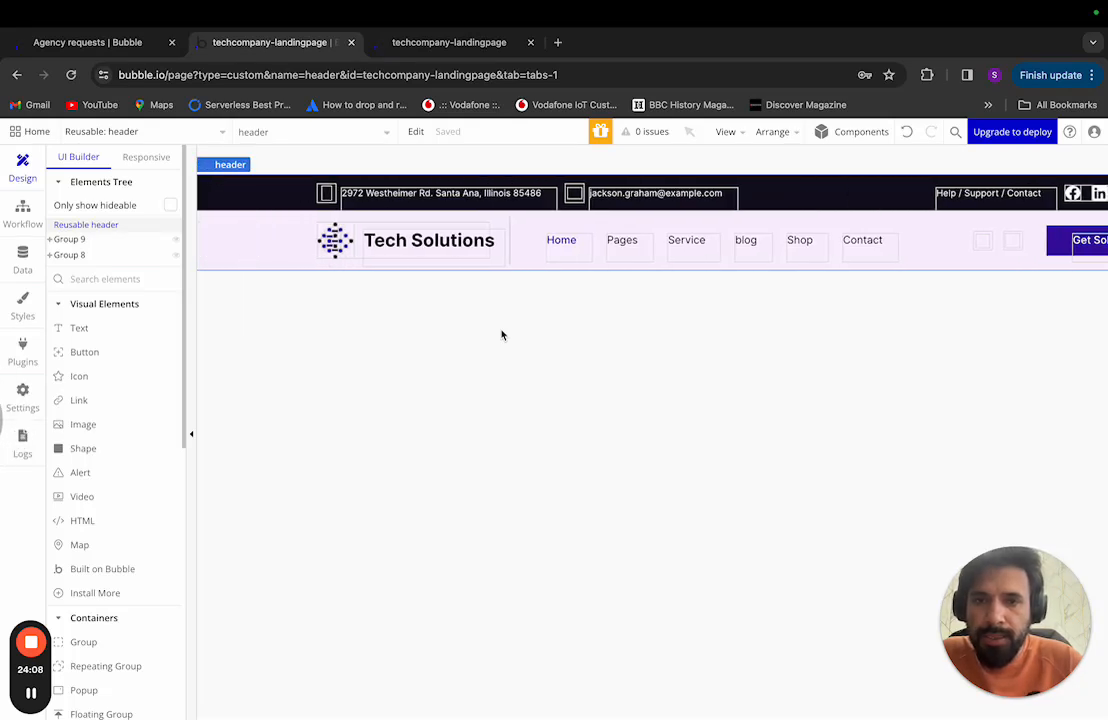
pyautogui.click(96, 228)
pyautogui.click(96, 228)
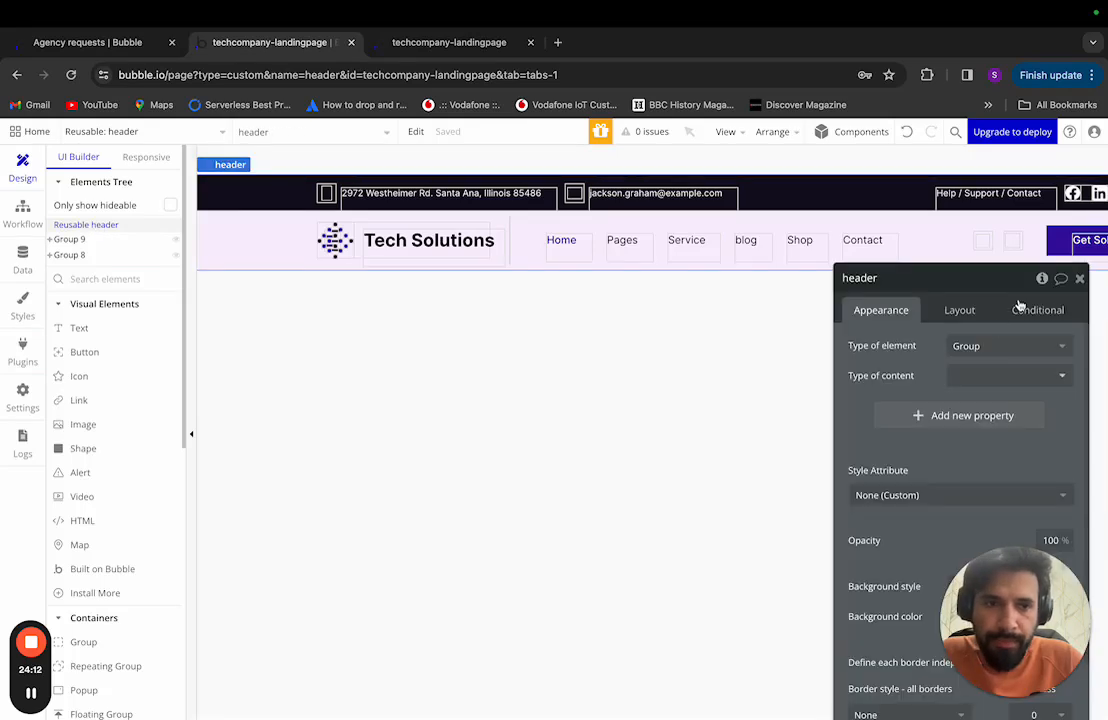
pyautogui.moveTo(985, 280); pyautogui.dragTo(752, 206)
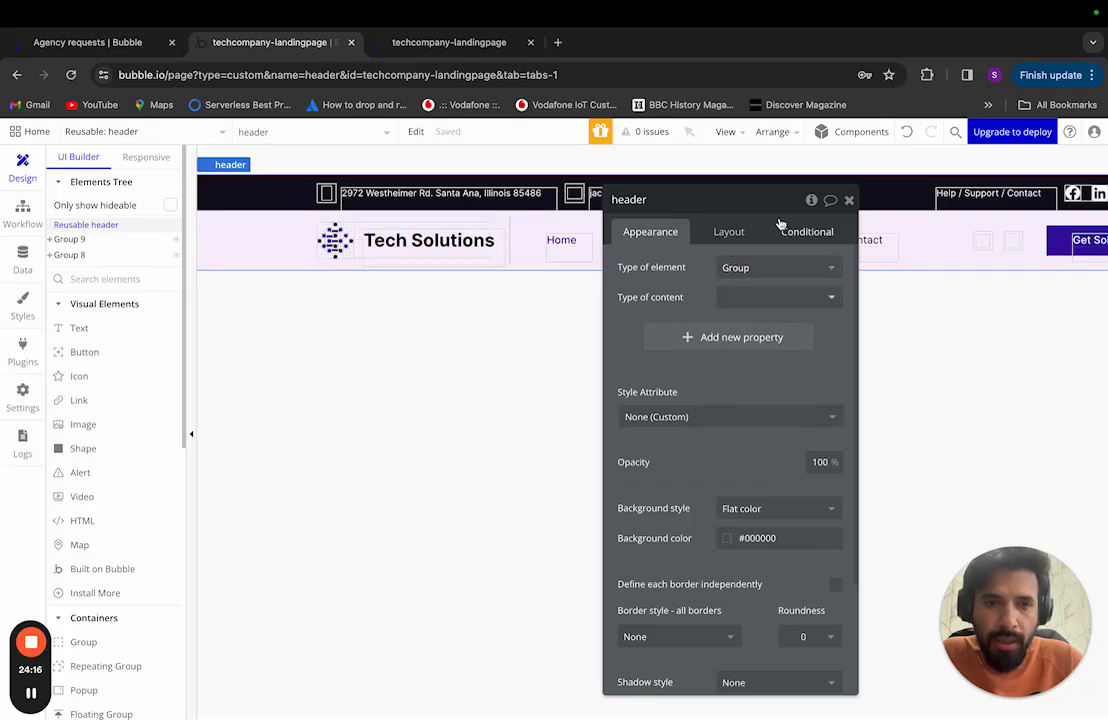
pyautogui.click(756, 279)
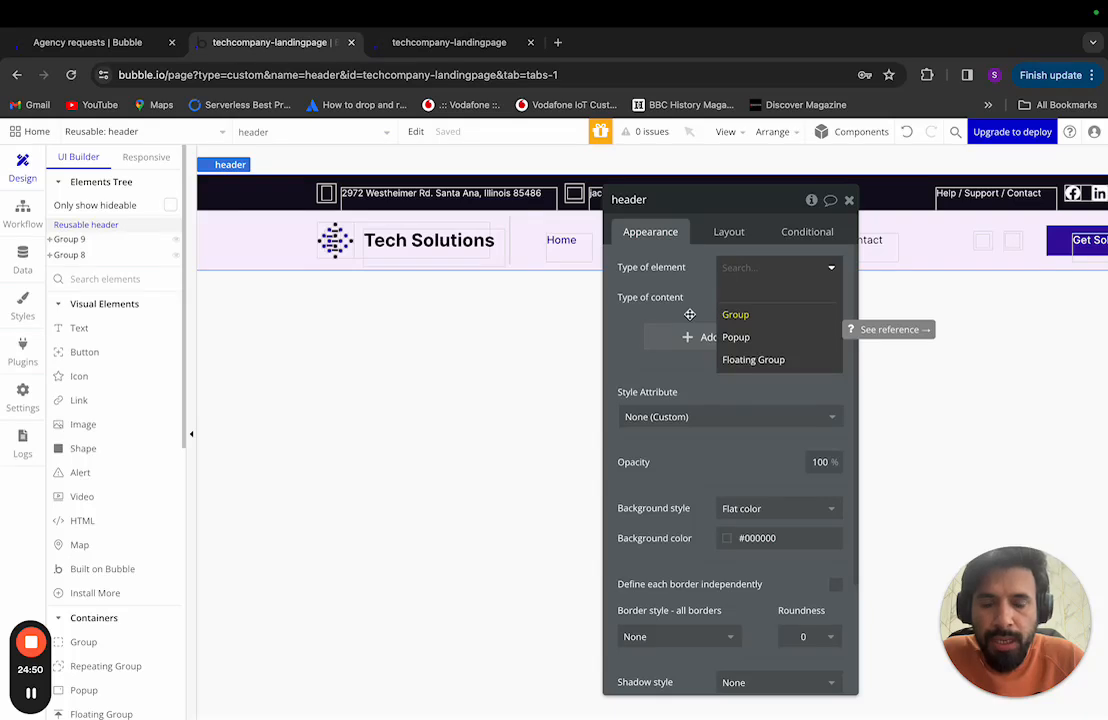
pyautogui.click(762, 318)
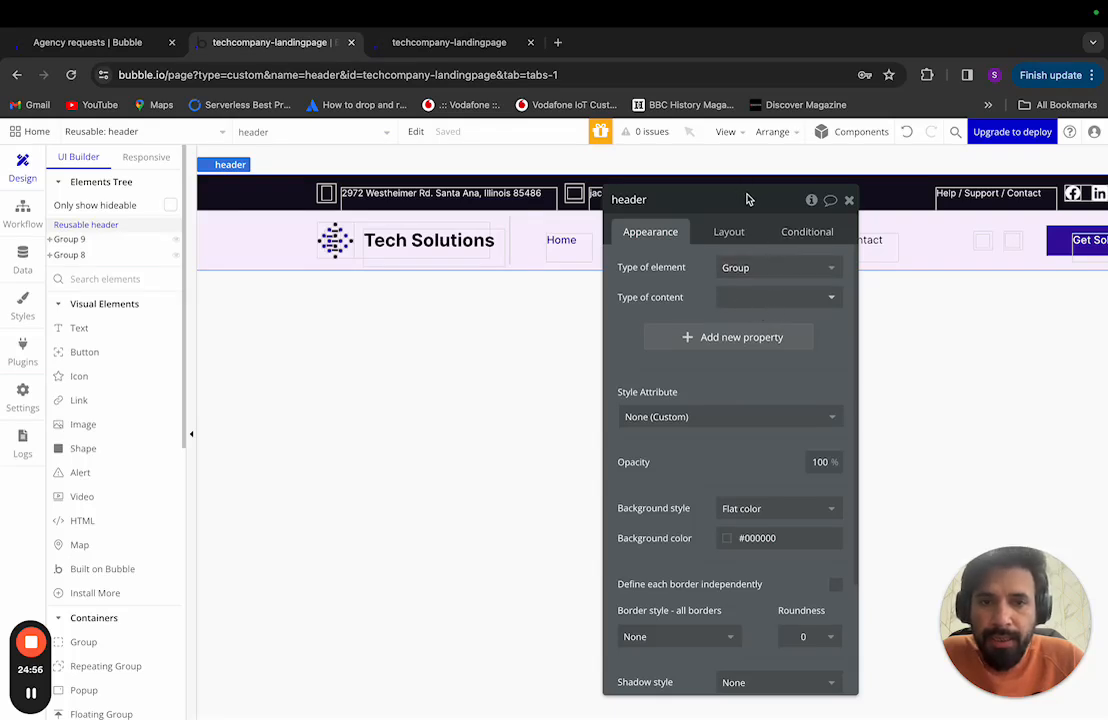
pyautogui.moveTo(749, 198); pyautogui.dragTo(617, 179)
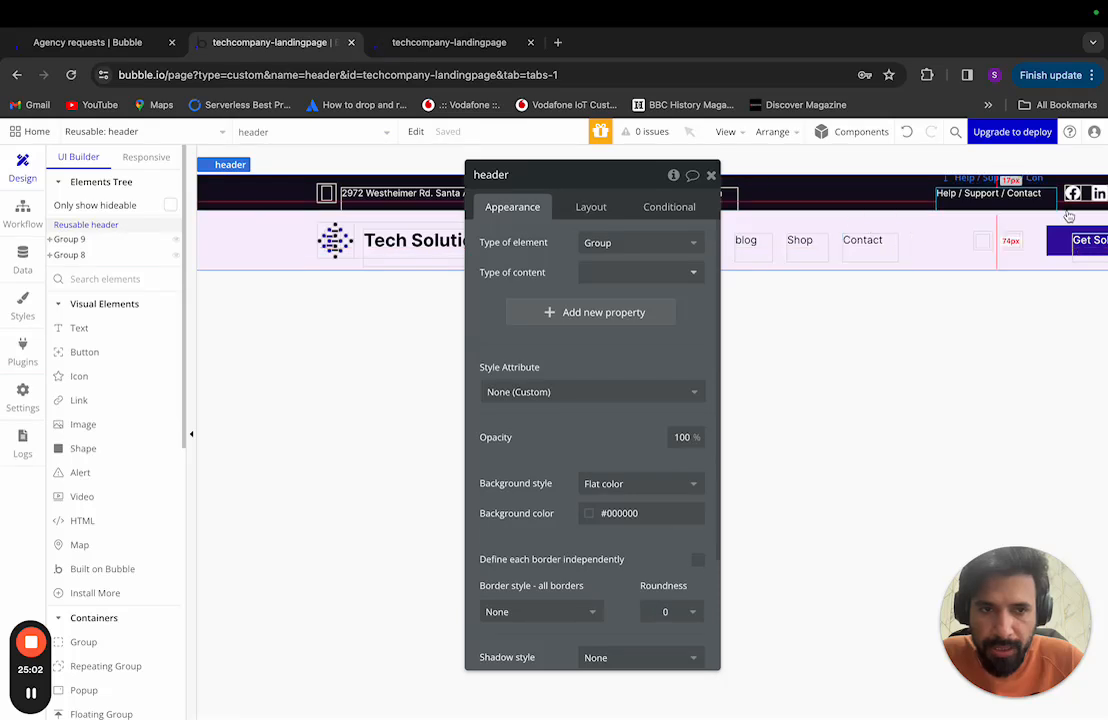
# Step: Check the header's Layout settings, fixed at 1440 wide by 126 high, against the reference design
pyautogui.click(589, 208)
pyautogui.moveTo(555, 200); pyautogui.dragTo(574, 299)
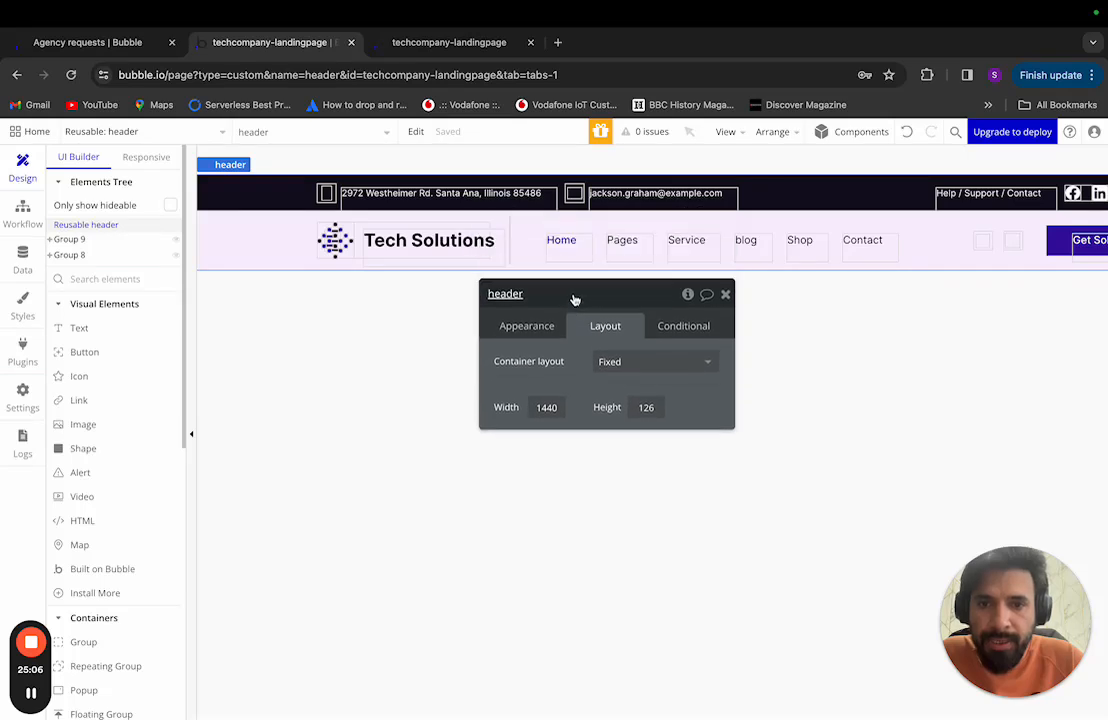
pyautogui.doubleClick(545, 408)
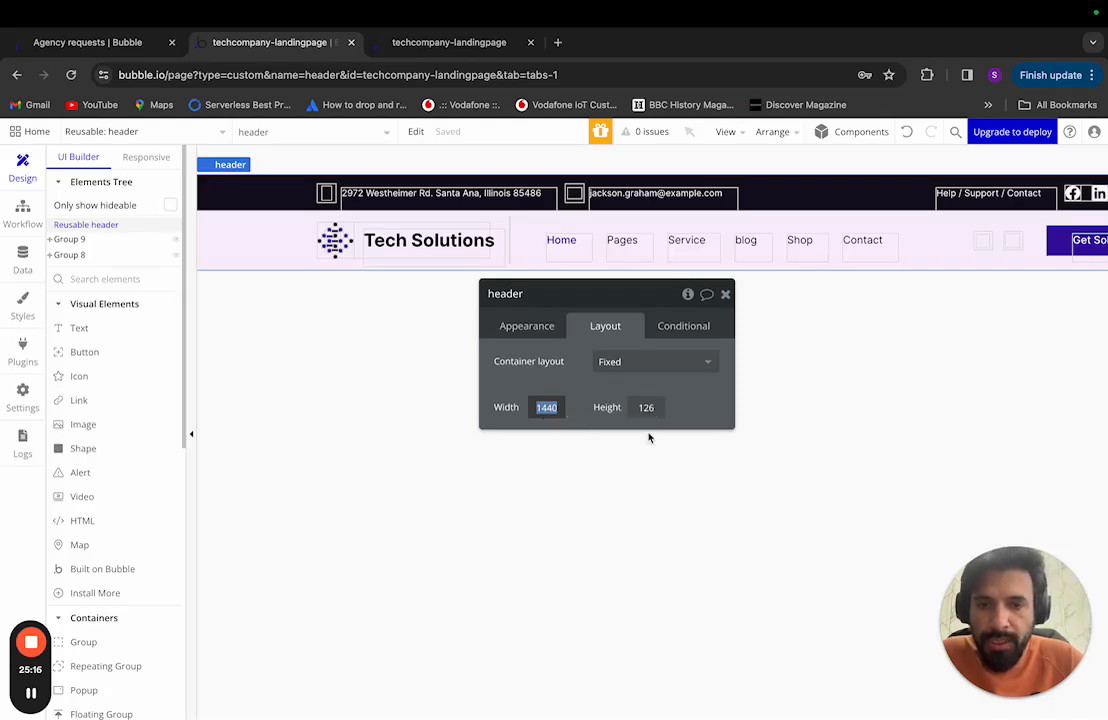
pyautogui.hotkey('ctrl', 'Left')
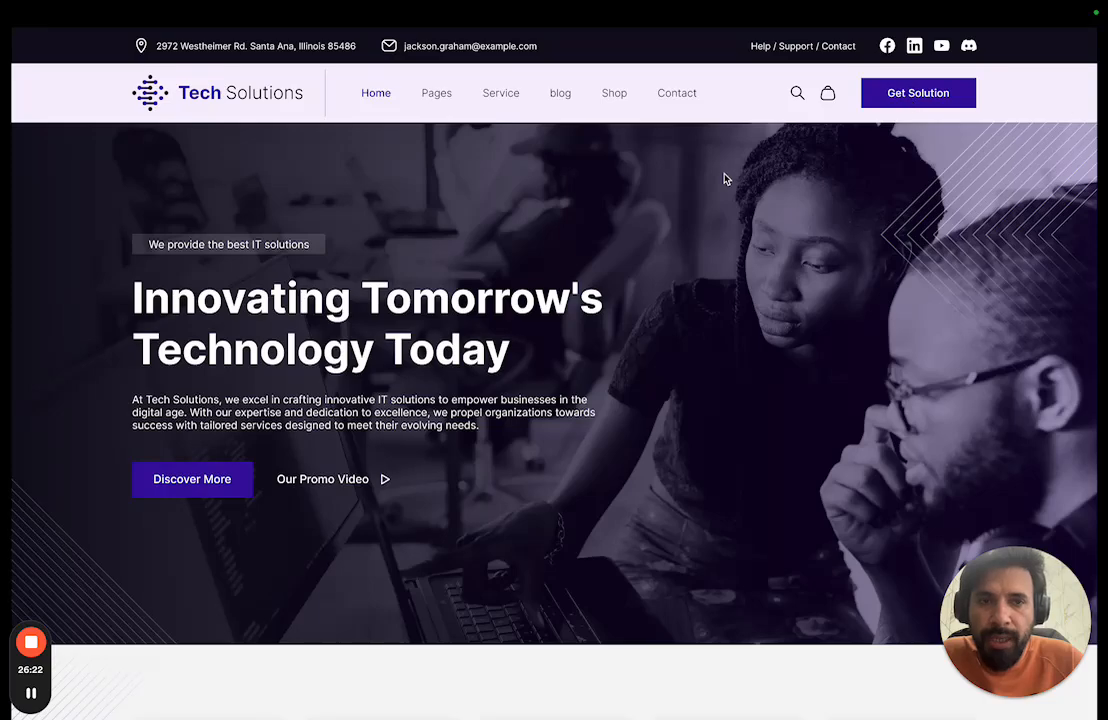
pyautogui.hotkey('ctrl', 'Right')
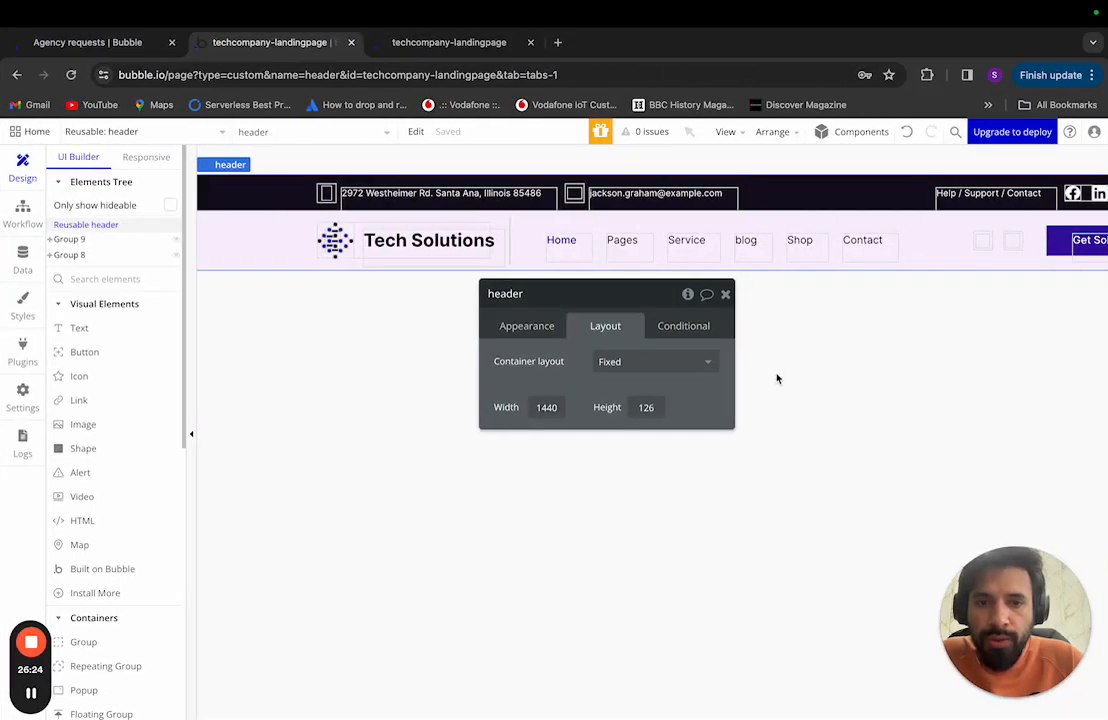
# Step: Set the header's container layout to Align to parent and compare with the reference design
pyautogui.click(664, 366)
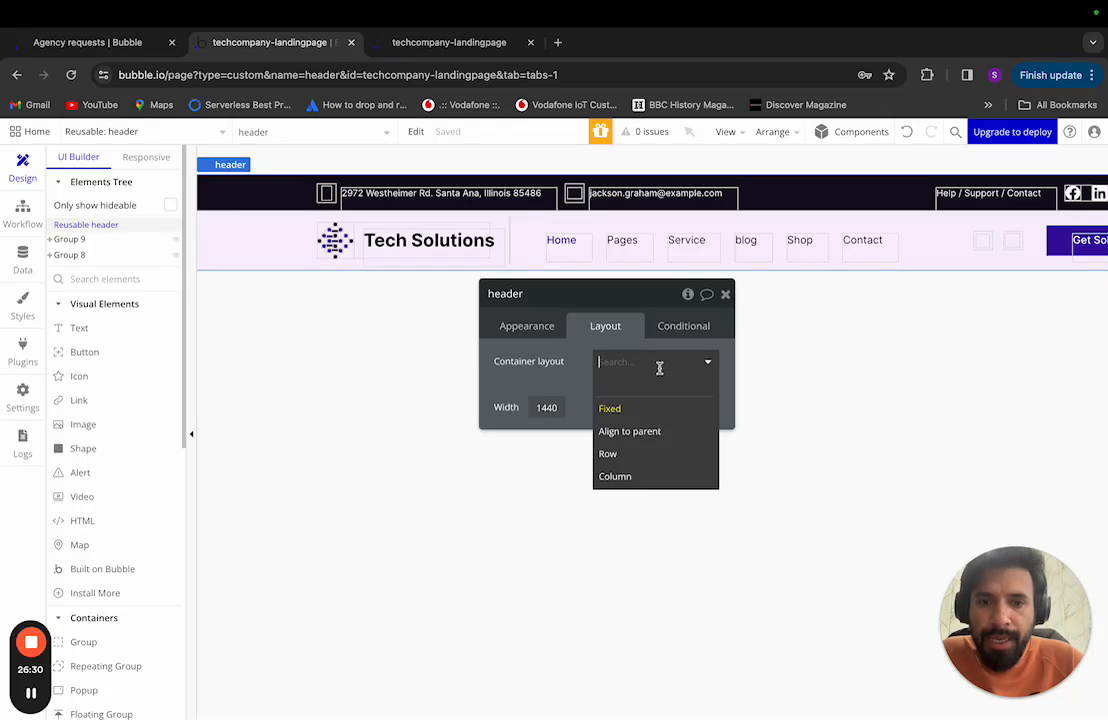
pyautogui.click(657, 432)
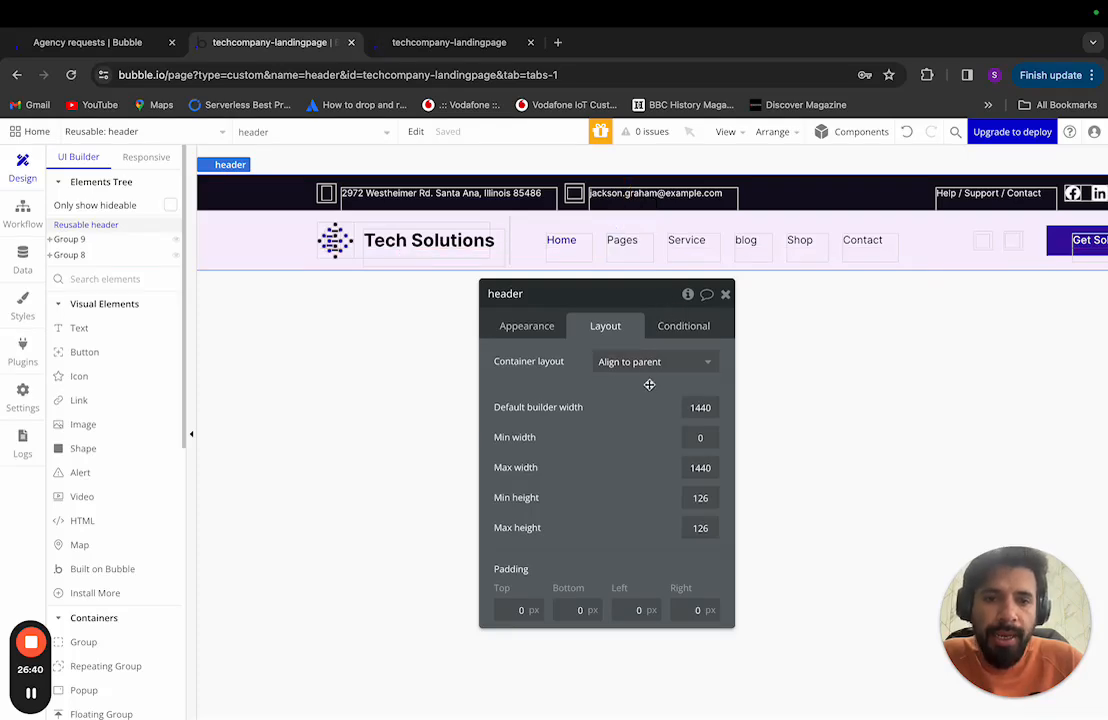
pyautogui.hotkey('ctrl', 'Left')
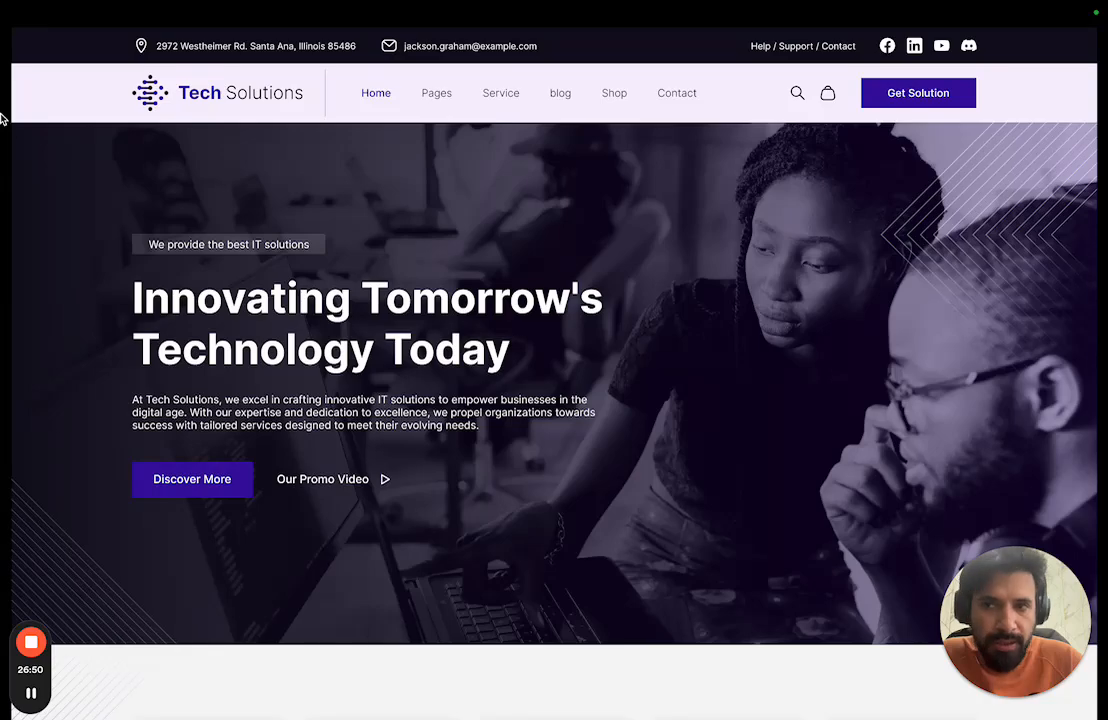
pyautogui.hotkey('ctrl', 'Right')
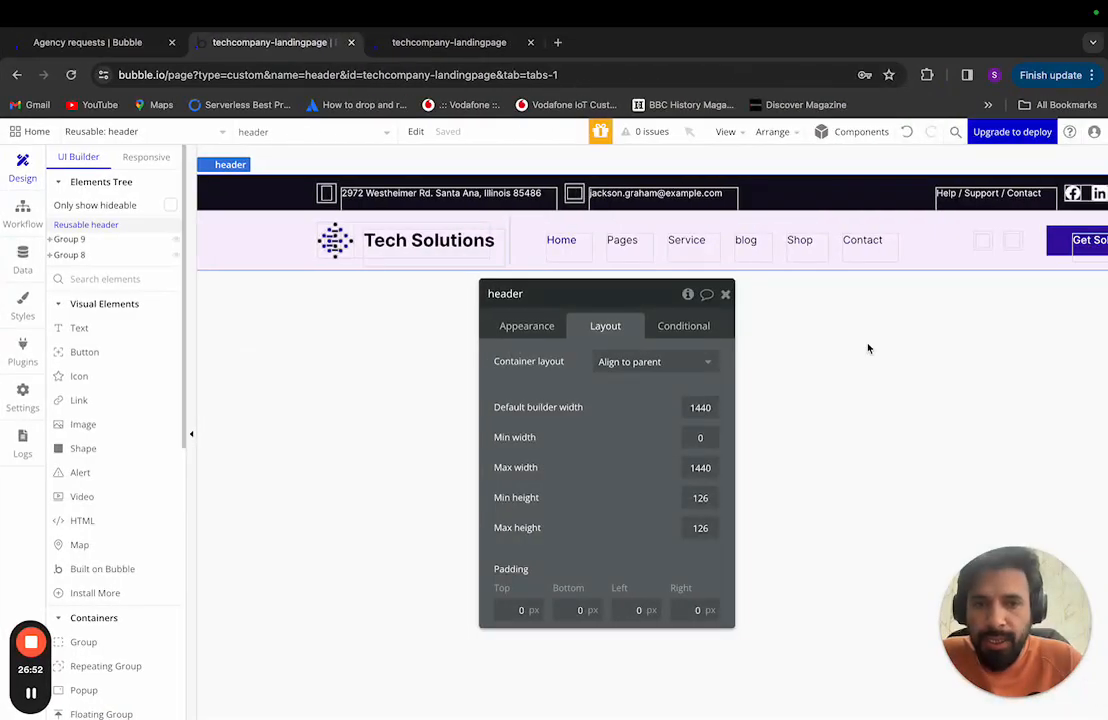
# Step: Try Row and Column layouts, settle back on Align to parent, and clear the 1440 max width
pyautogui.click(705, 363)
pyautogui.click(660, 453)
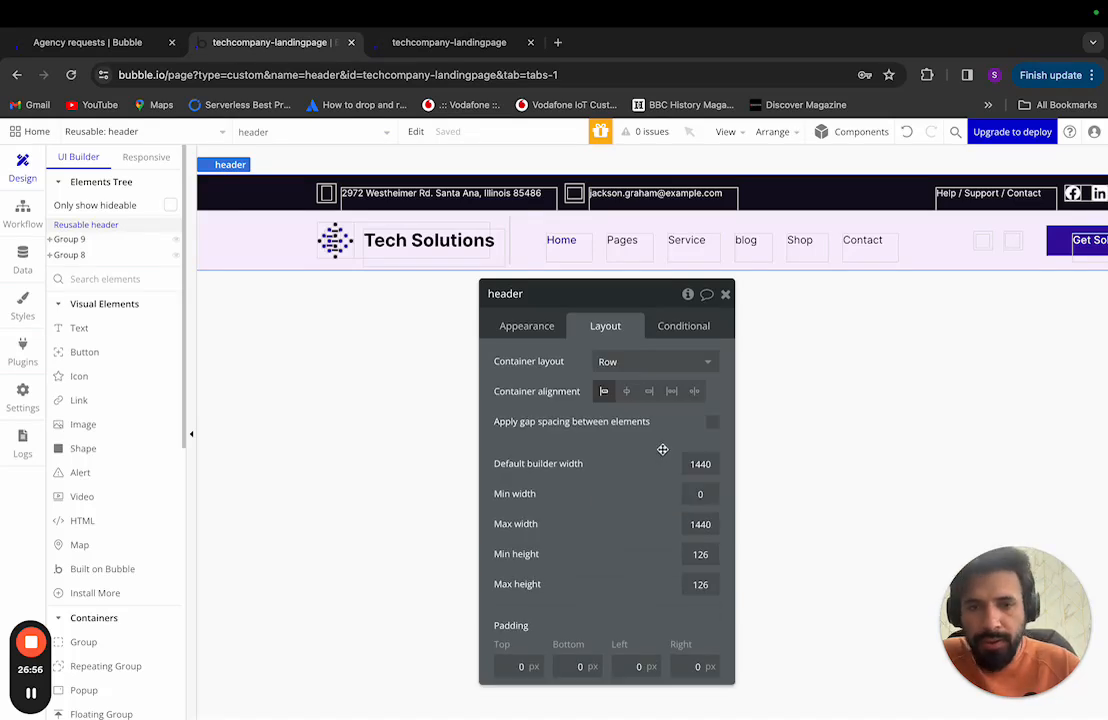
pyautogui.click(648, 364)
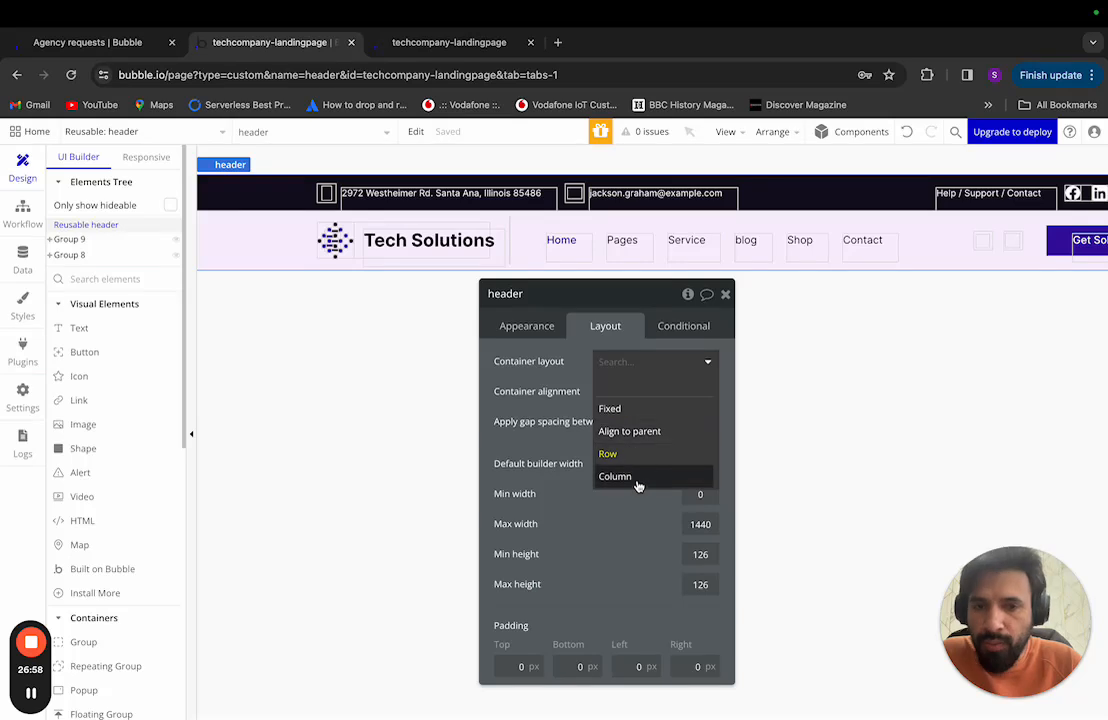
pyautogui.click(637, 478)
pyautogui.click(656, 364)
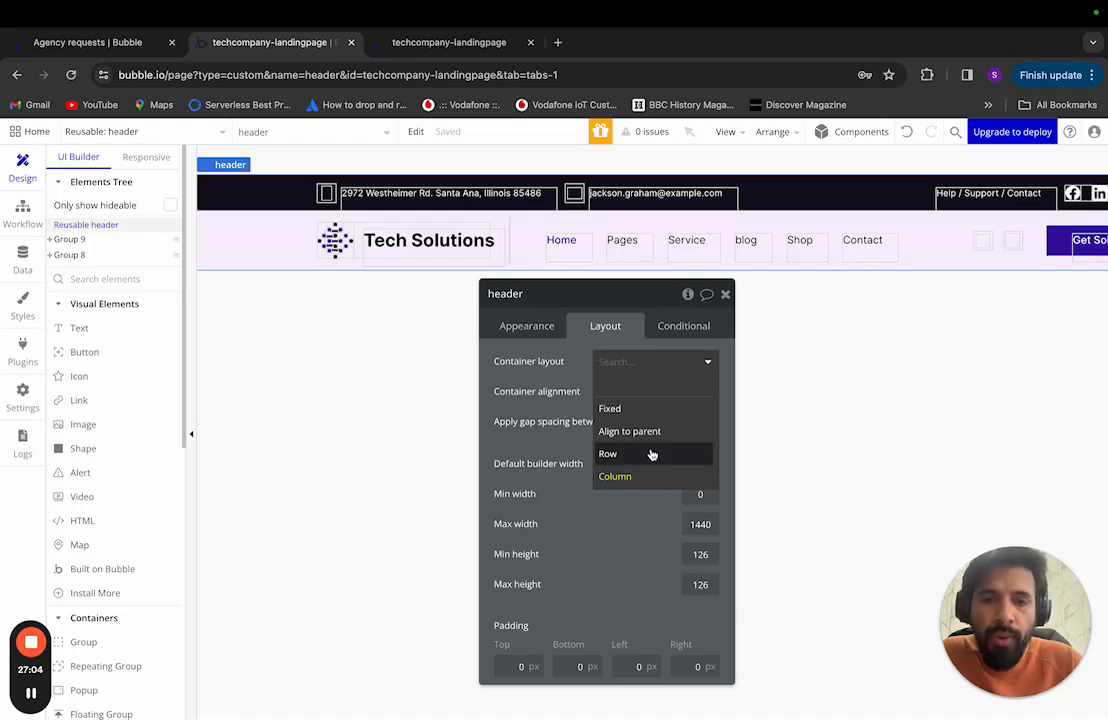
pyautogui.click(650, 454)
pyautogui.click(660, 361)
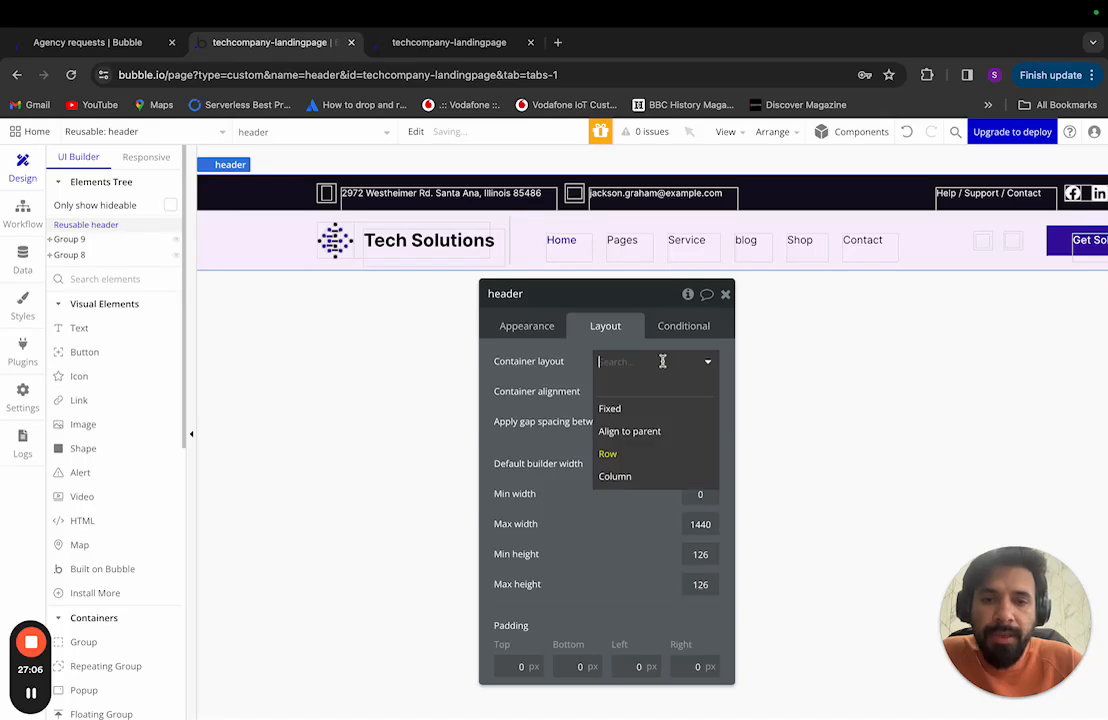
pyautogui.click(660, 434)
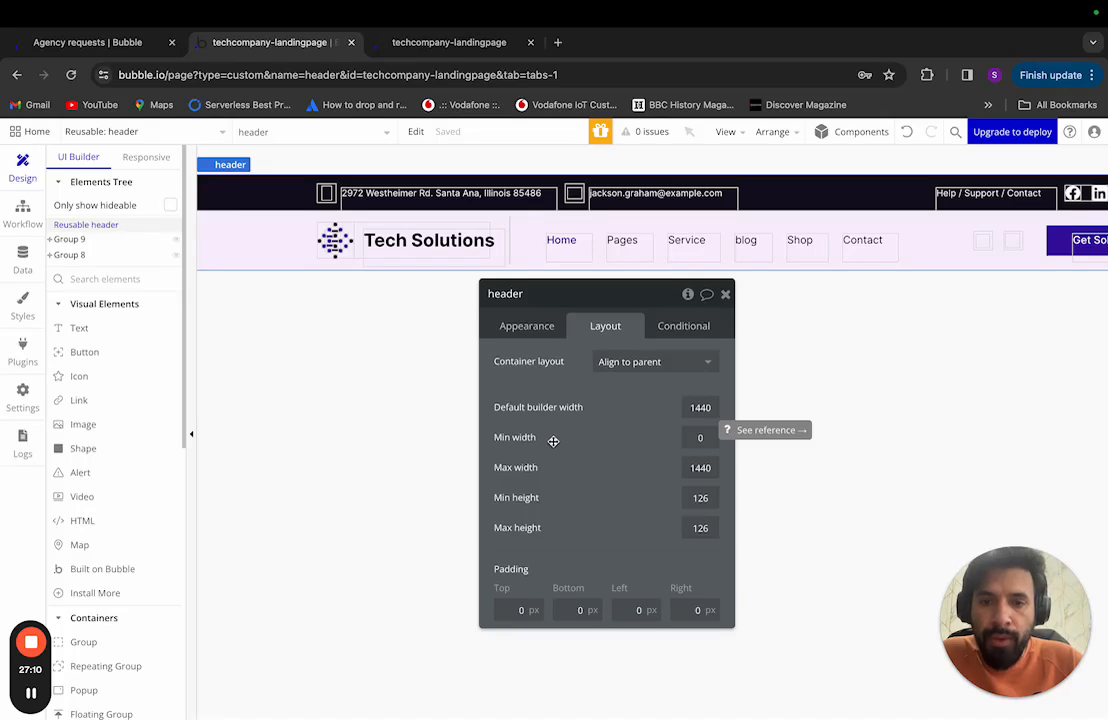
pyautogui.doubleClick(700, 467)
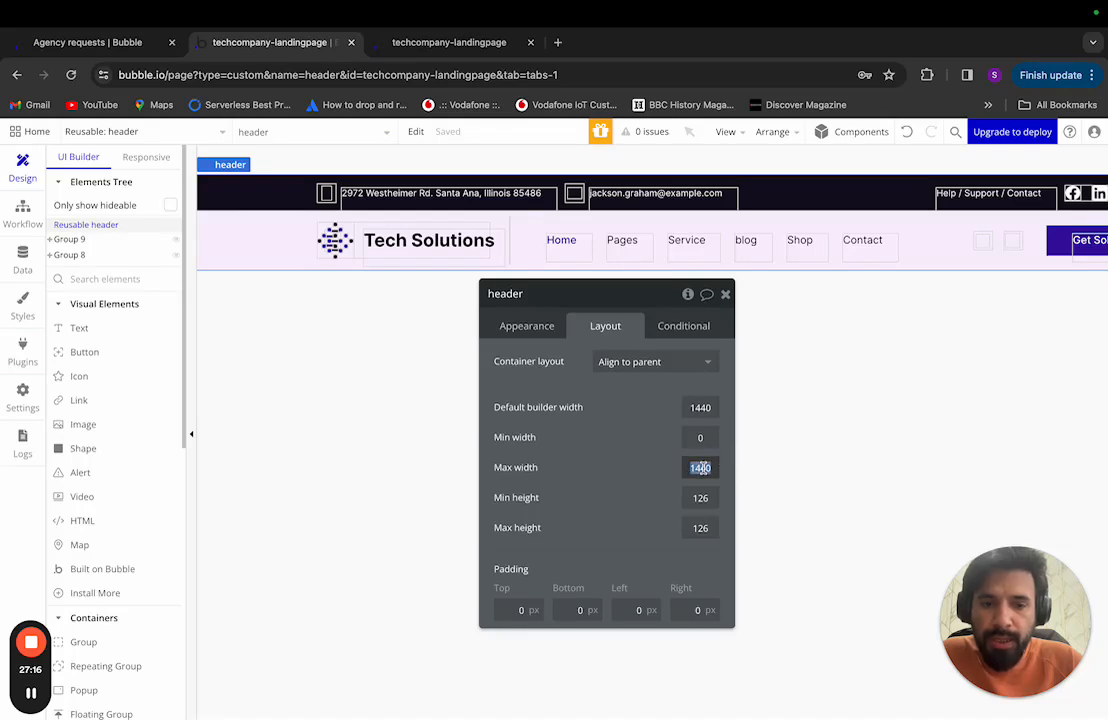
pyautogui.press('BackSpace')
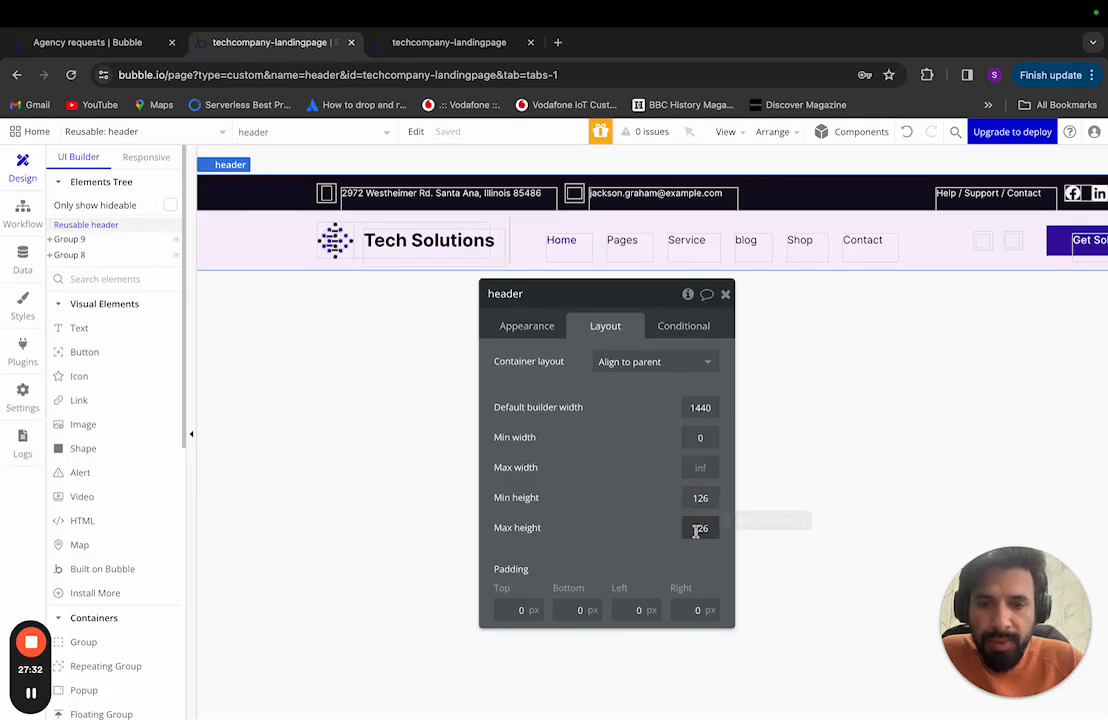
# Step: Rename Group 9 to 'Top Banner'
pyautogui.click(725, 294)
pyautogui.click(69, 239)
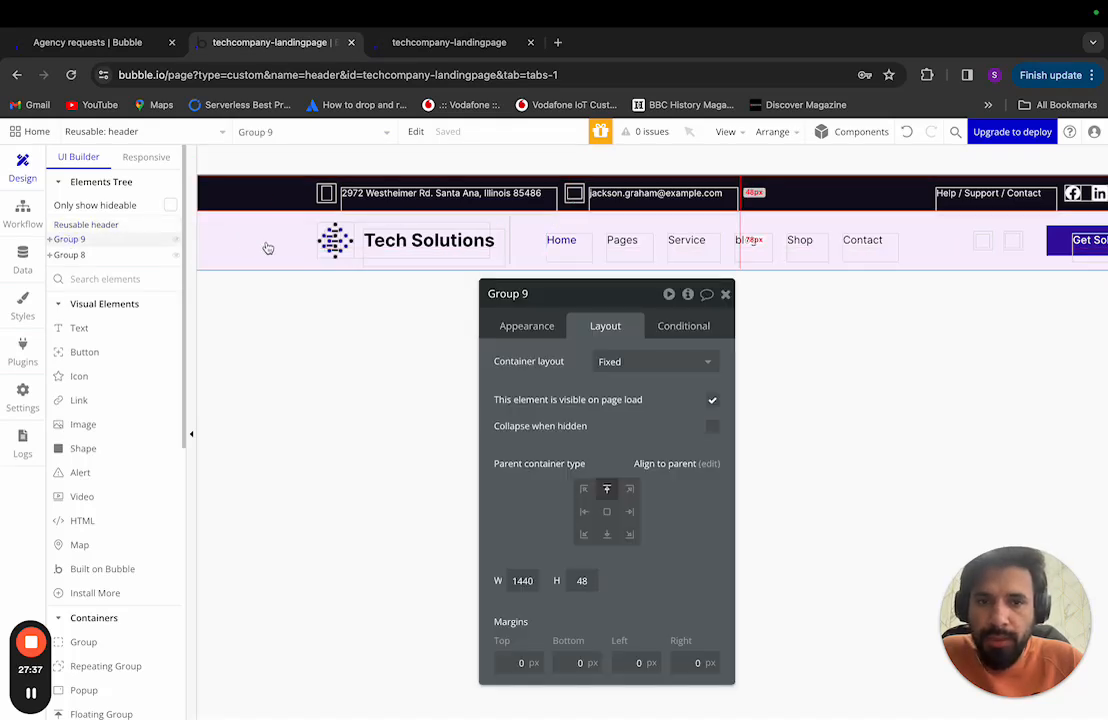
pyautogui.click(99, 227)
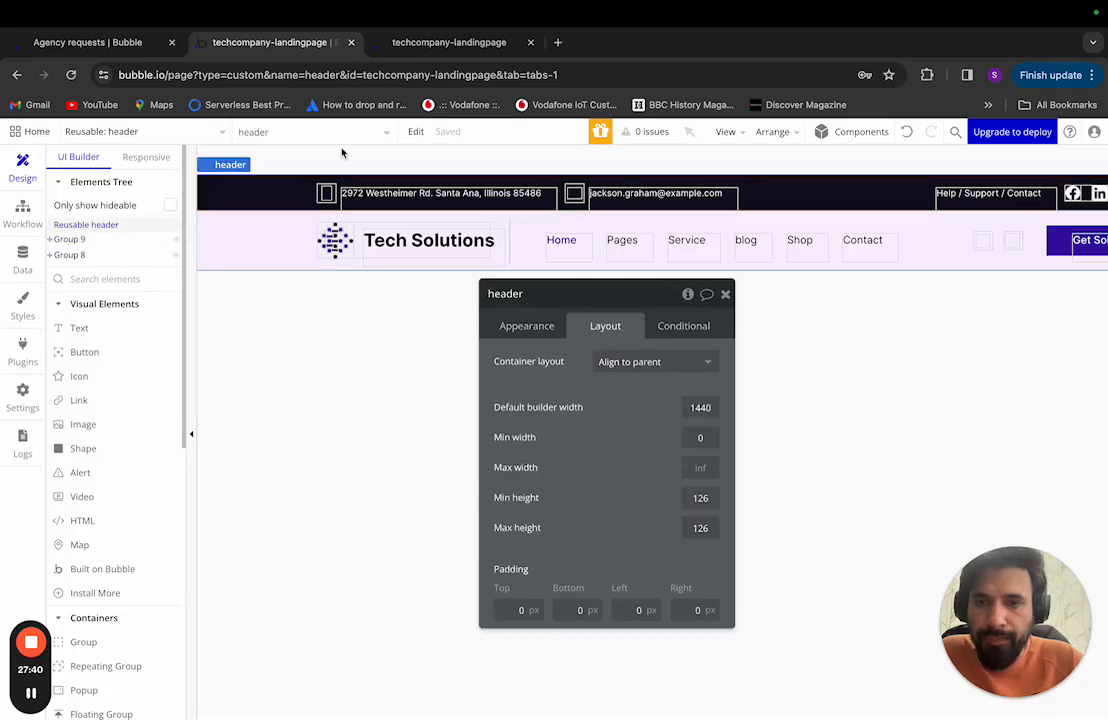
pyautogui.click(72, 240)
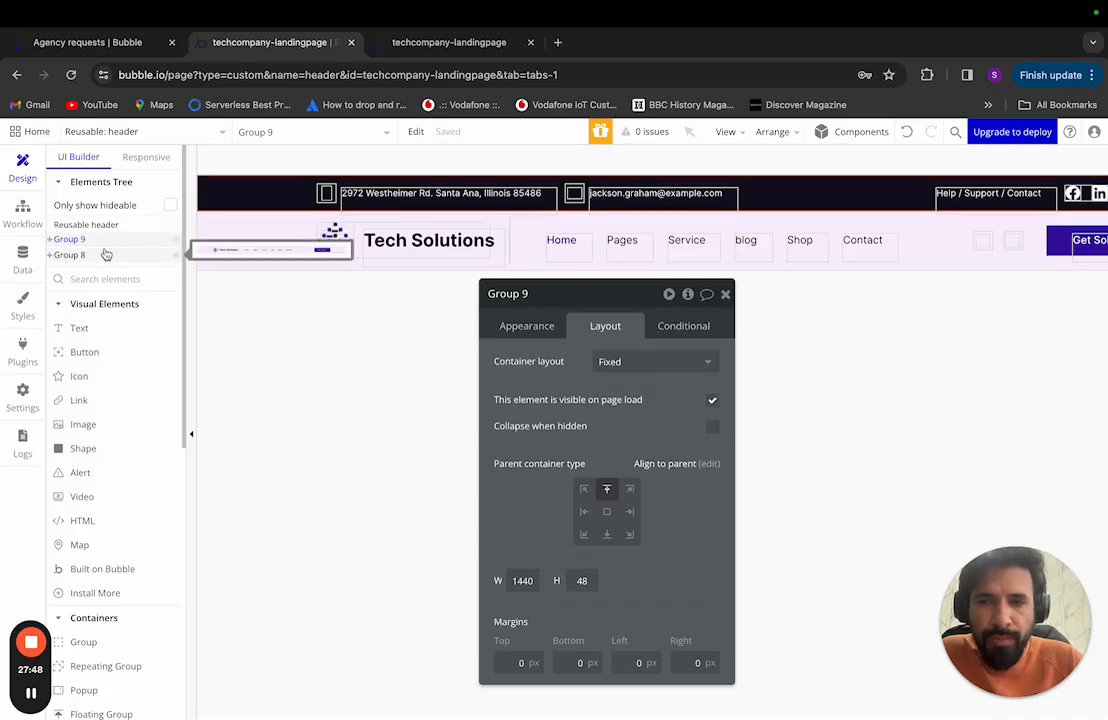
pyautogui.click(545, 295)
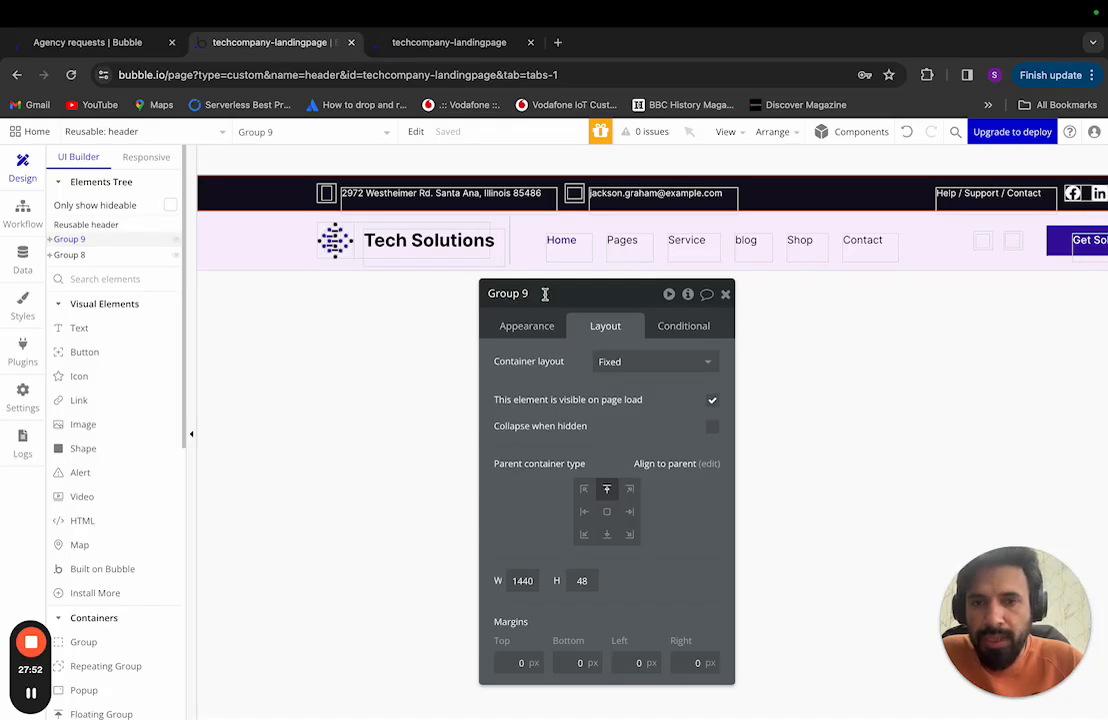
pyautogui.press('BackSpace')
pyautogui.press('BackSpace')
pyautogui.press('BackSpace')
pyautogui.press('BackSpace')
pyautogui.press('BackSpace')
pyautogui.press('BackSpace')
pyautogui.press('BackSpace')
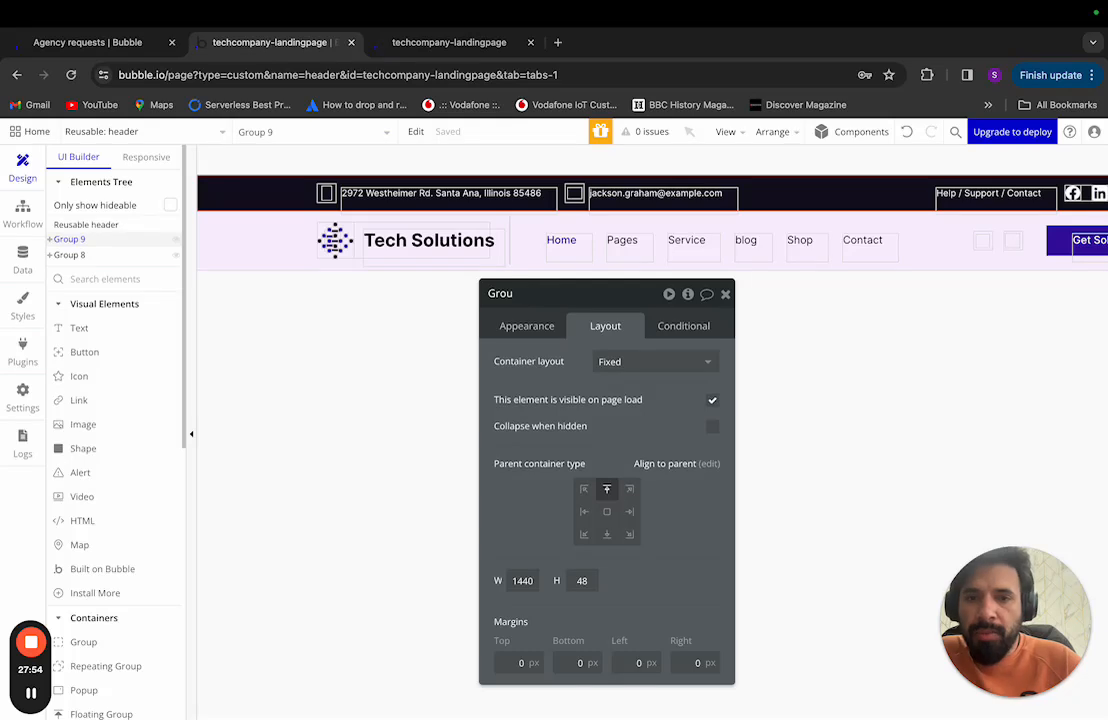
pyautogui.write('Top')
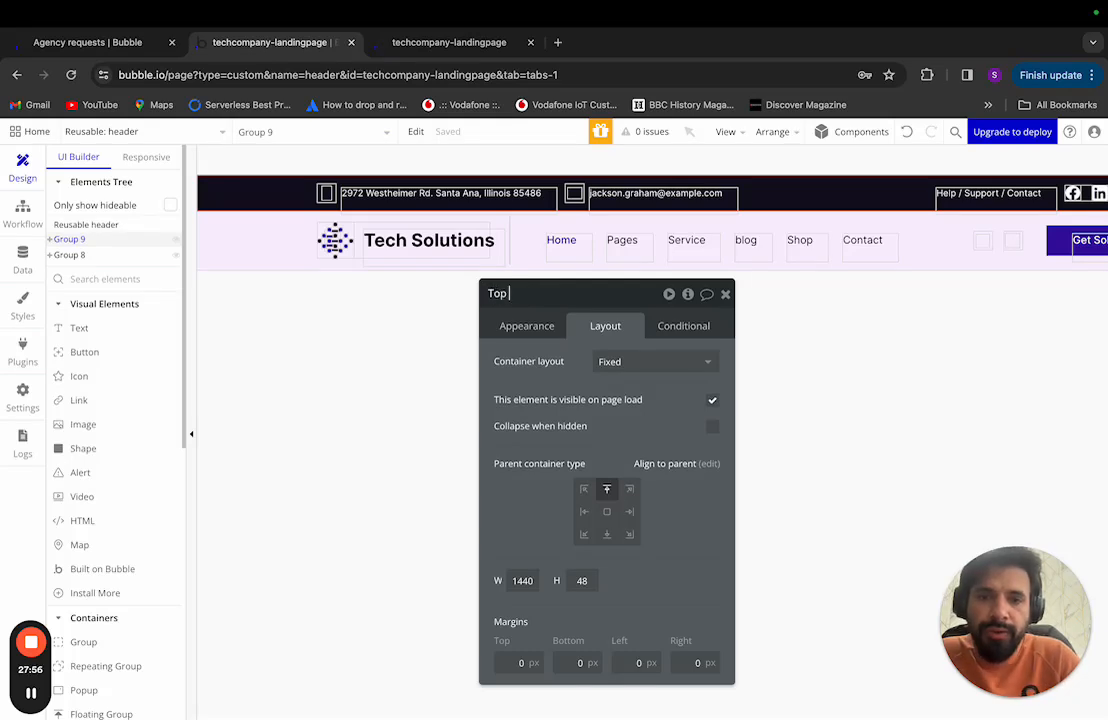
pyautogui.write(' Banner')
pyautogui.press('Return')
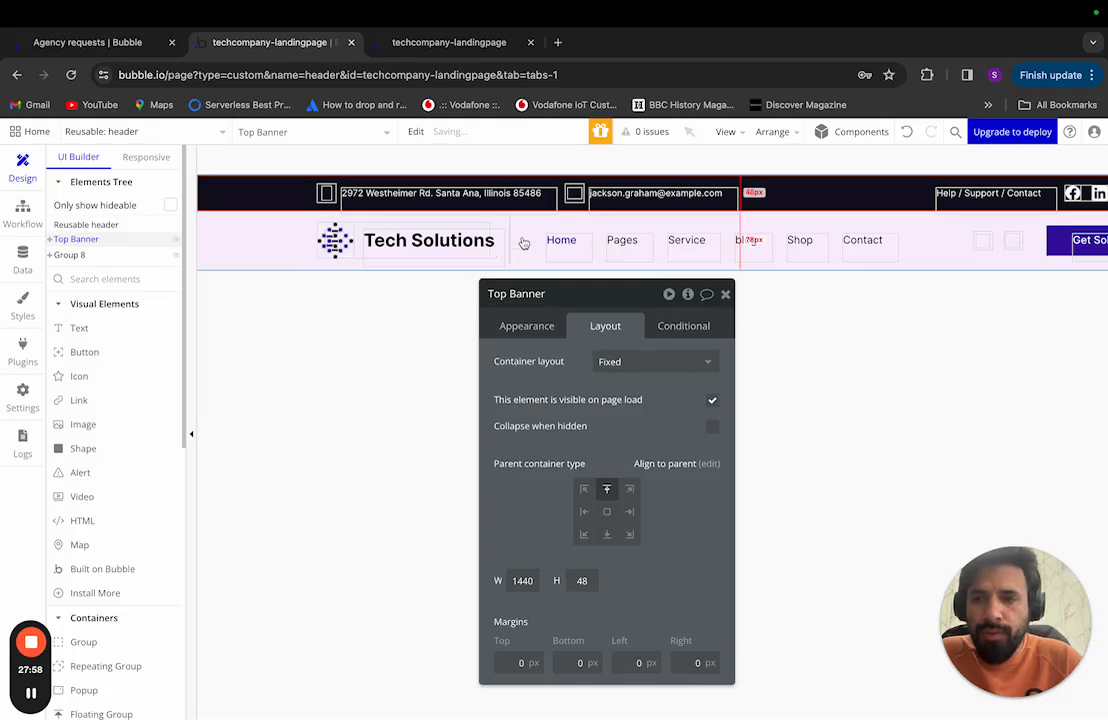
# Step: Rename Group 8 to 'Main Header'
pyautogui.click(100, 254)
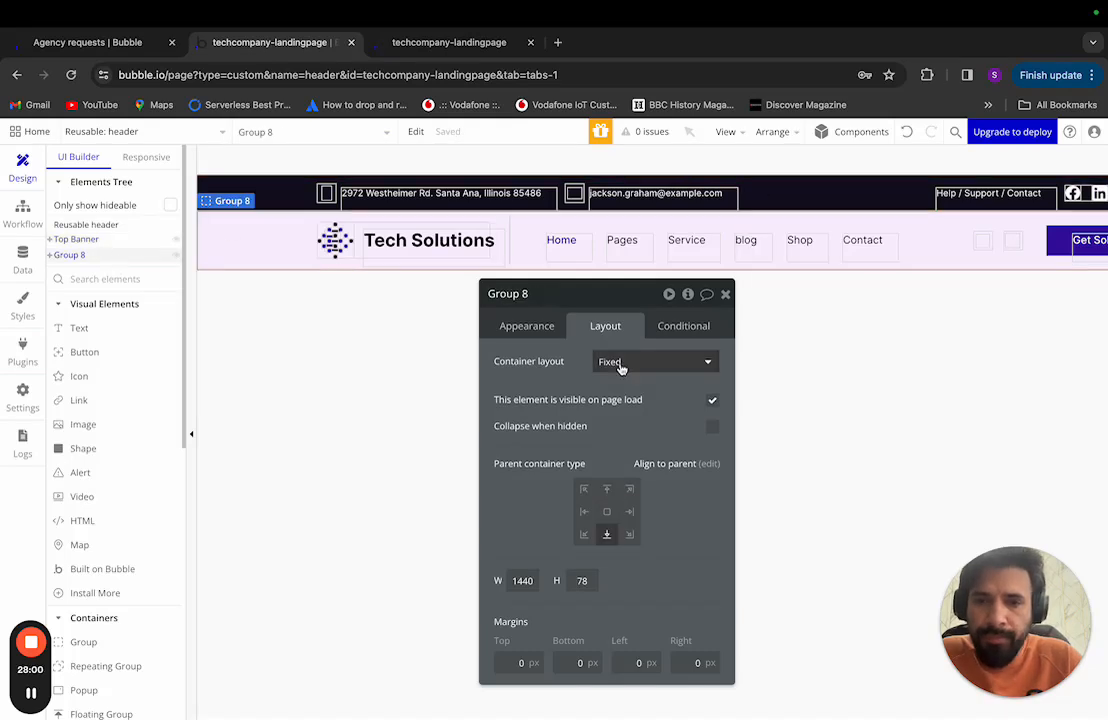
pyautogui.click(563, 300)
pyautogui.click(563, 300)
pyautogui.write('main')
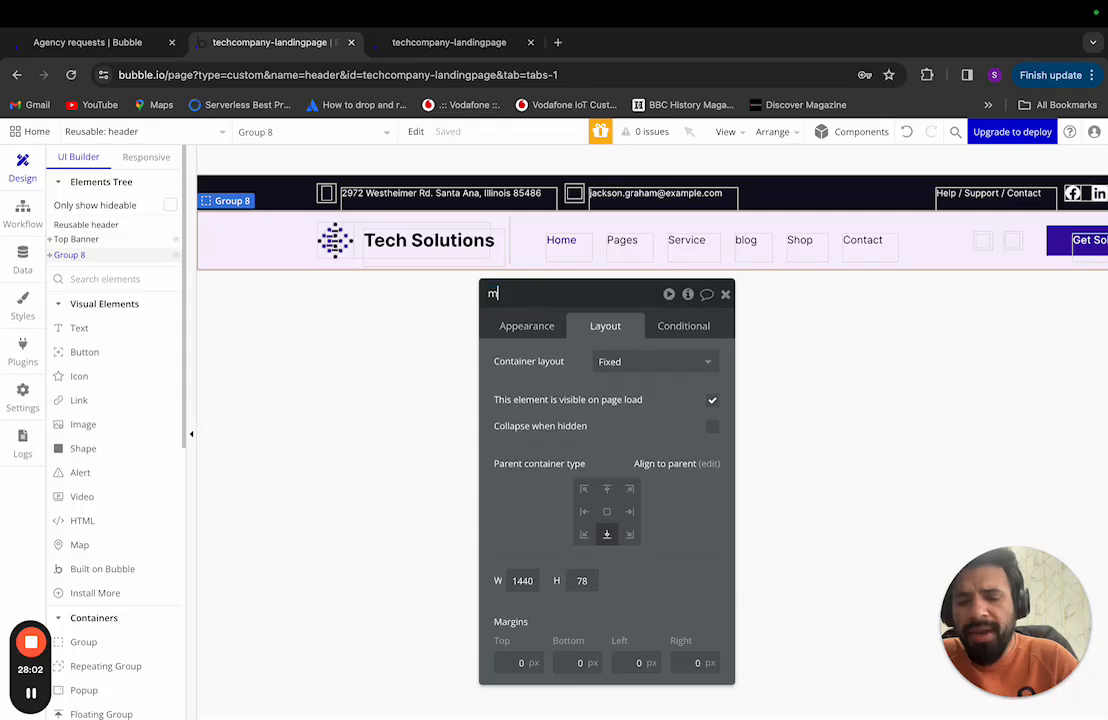
pyautogui.press('BackSpace')
pyautogui.press('BackSpace')
pyautogui.press('BackSpace')
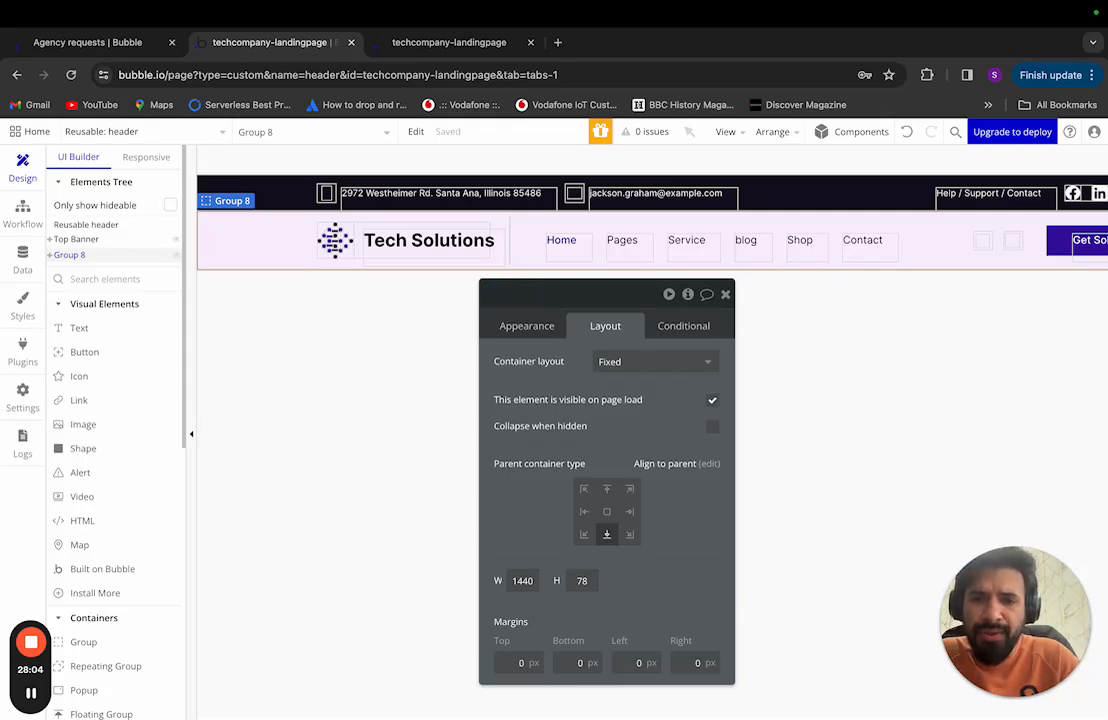
pyautogui.write('main')
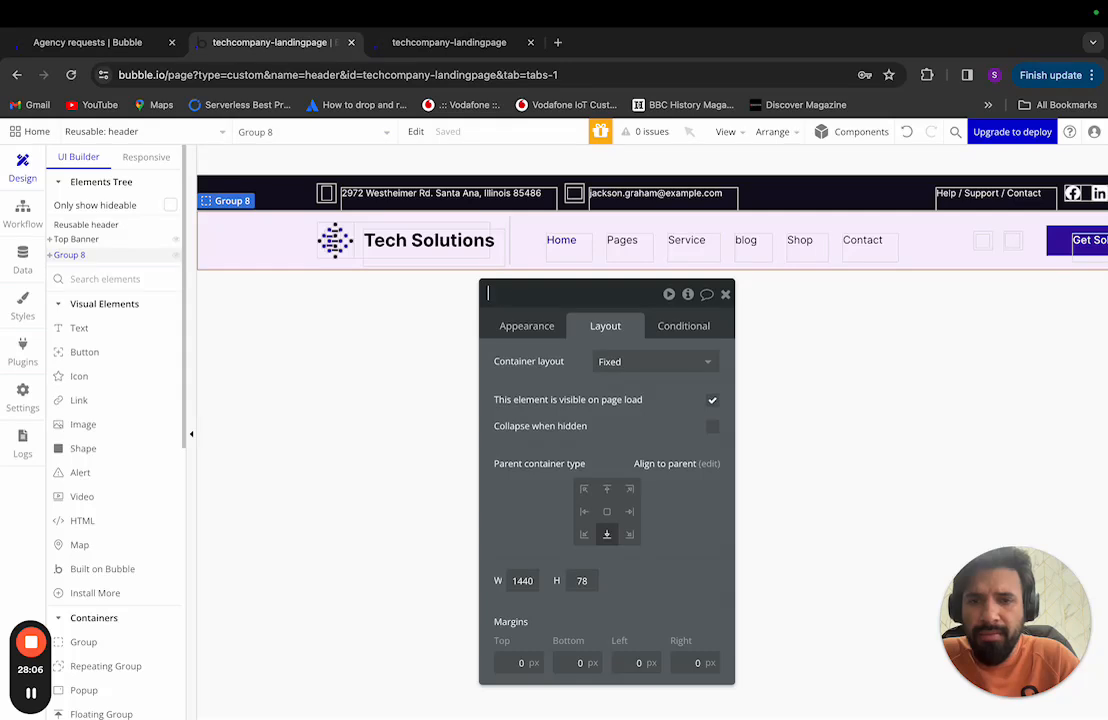
pyautogui.write('Main')
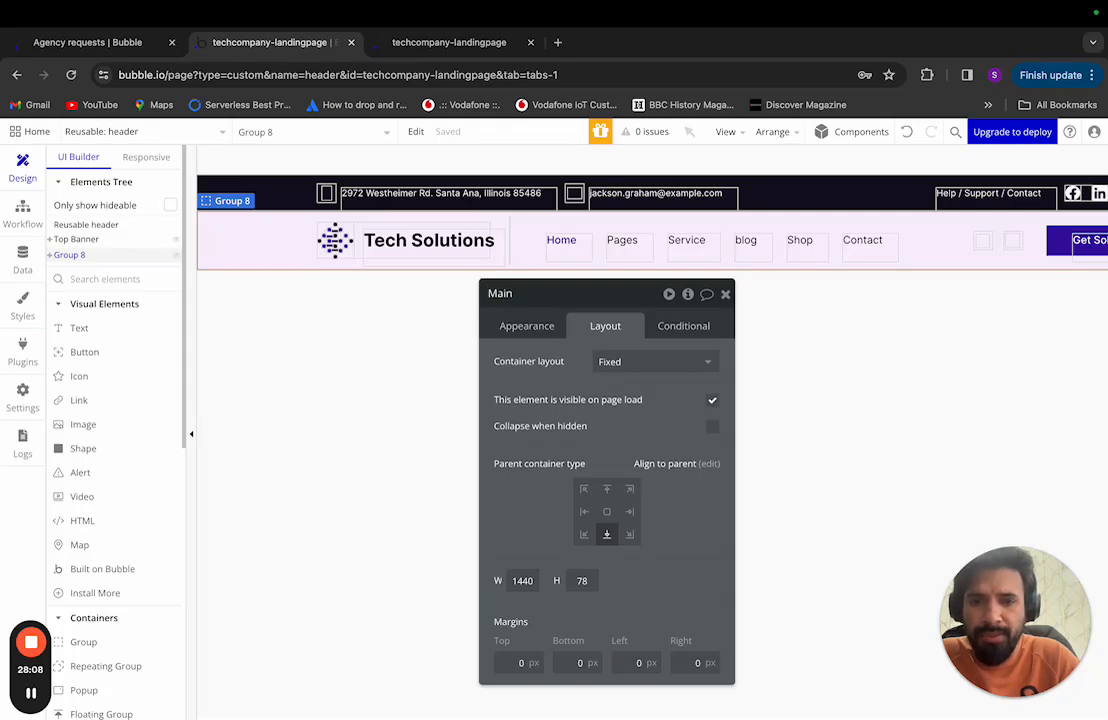
pyautogui.write(' Header')
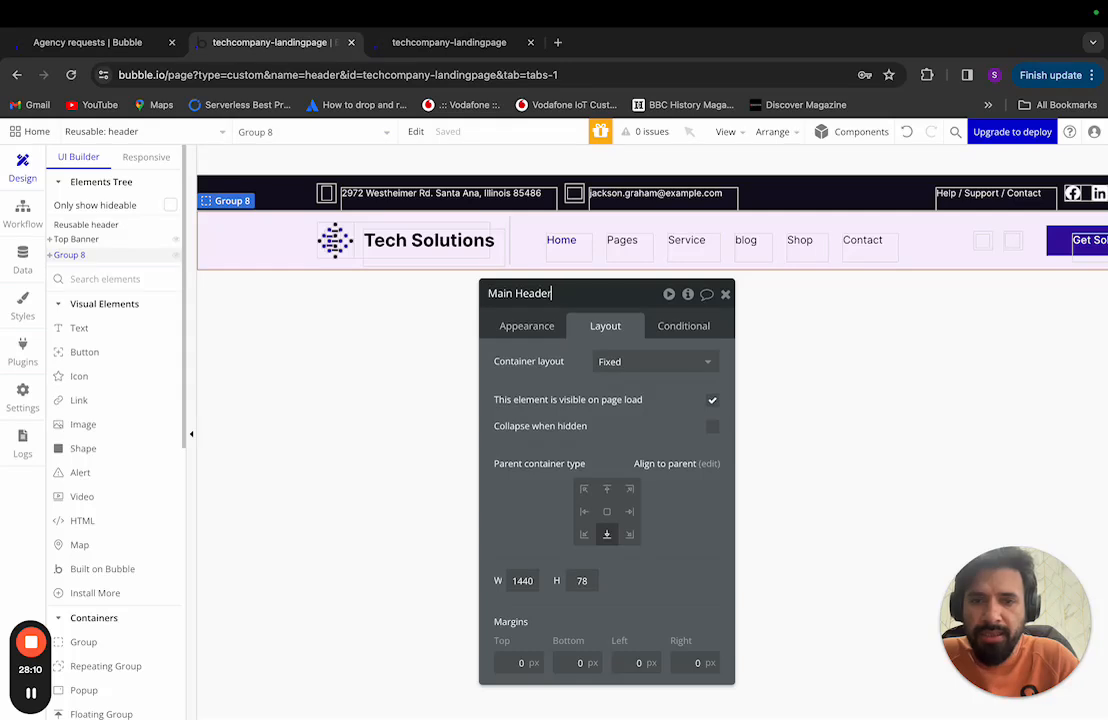
pyautogui.press('Return')
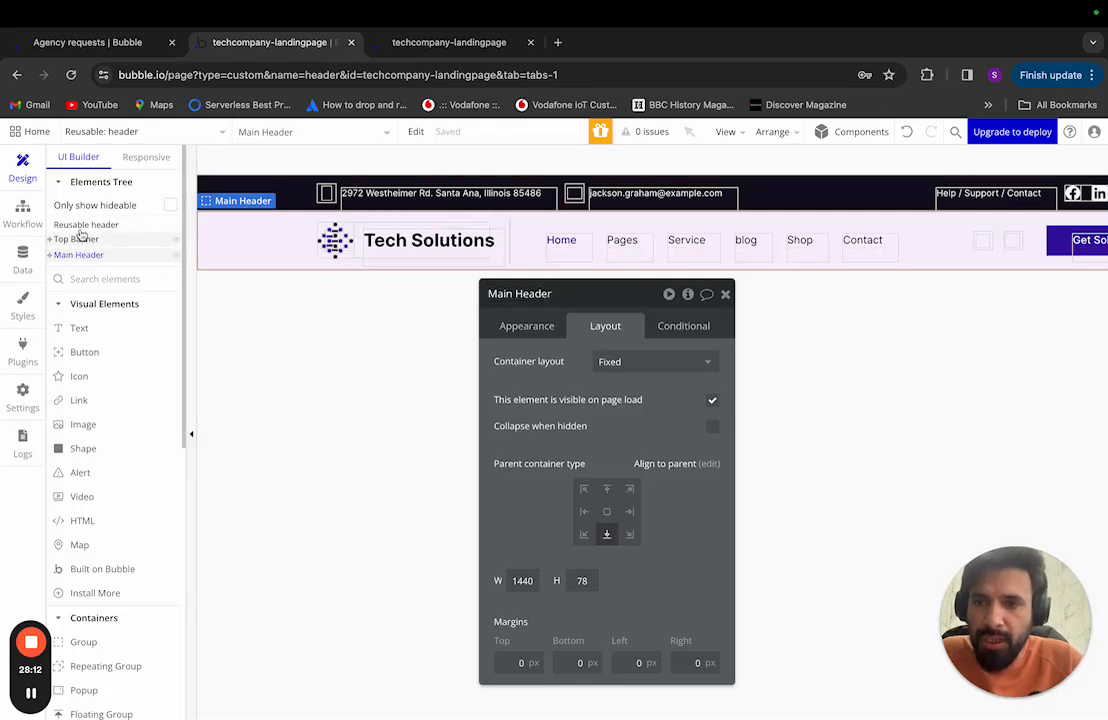
# Step: Delete Rectangle 2 from the Top Banner group and select Top Banner
pyautogui.moveTo(81, 235)
pyautogui.mouseDown()
pyautogui.moveTo(89, 247)
pyautogui.moveTo(57, 247)
pyautogui.moveTo(80, 253)
pyautogui.mouseUp()
pyautogui.click(83, 255)
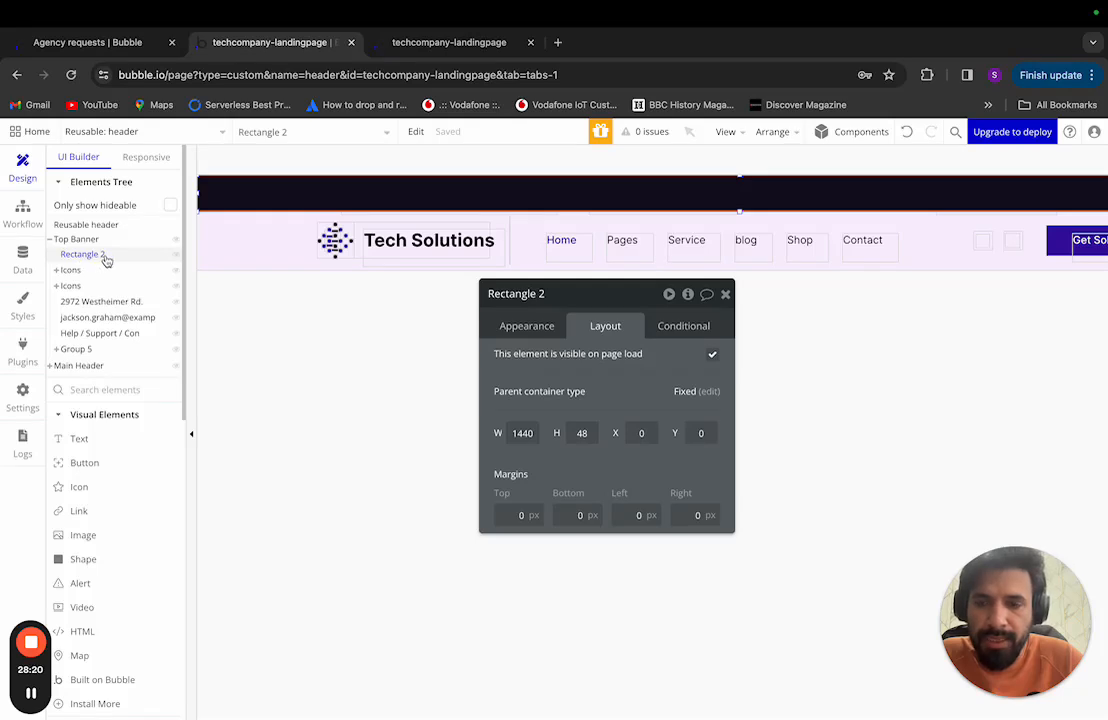
pyautogui.moveTo(101, 255); pyautogui.dragTo(100, 253)
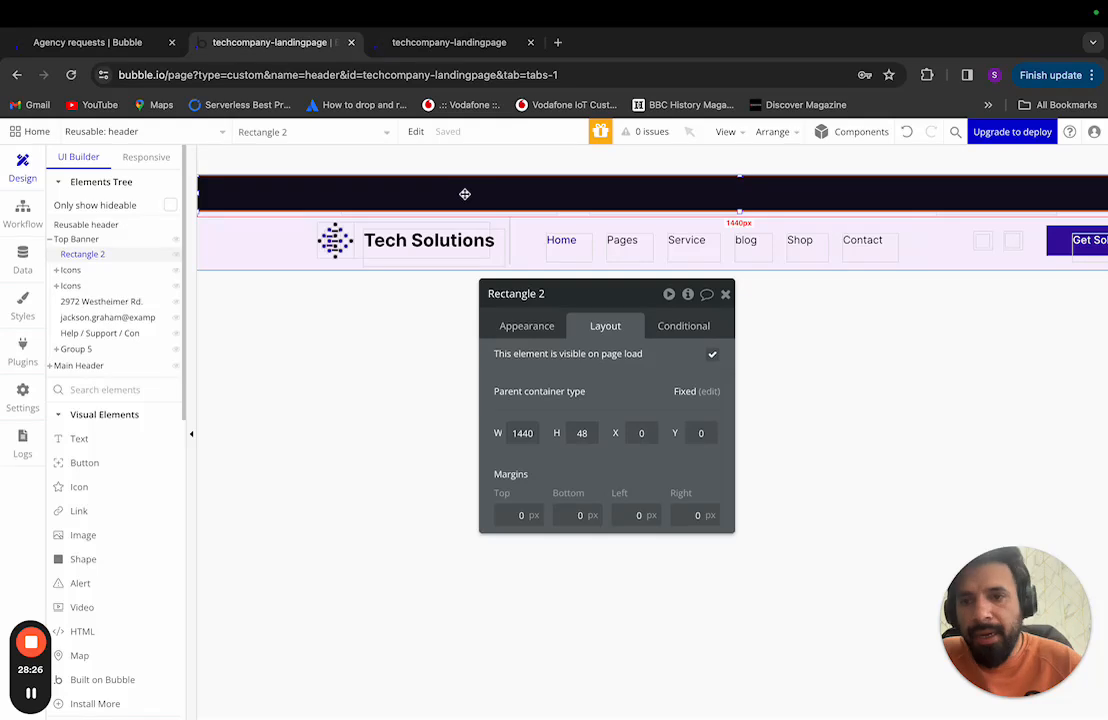
pyautogui.rightClick(112, 254)
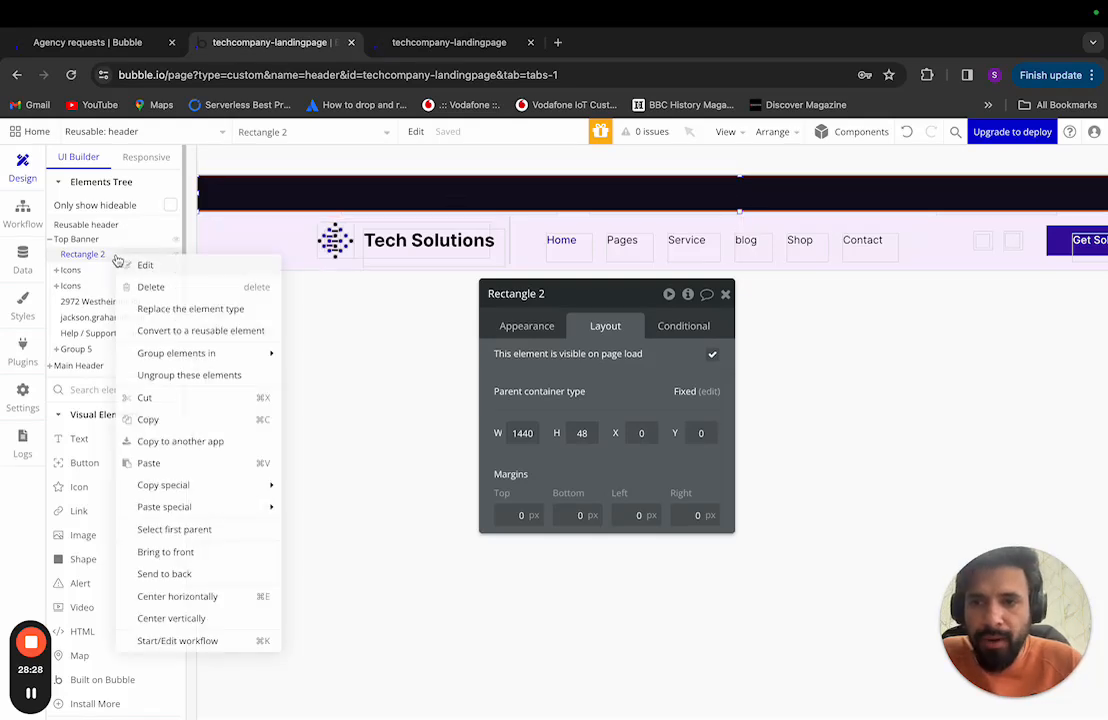
pyautogui.click(132, 287)
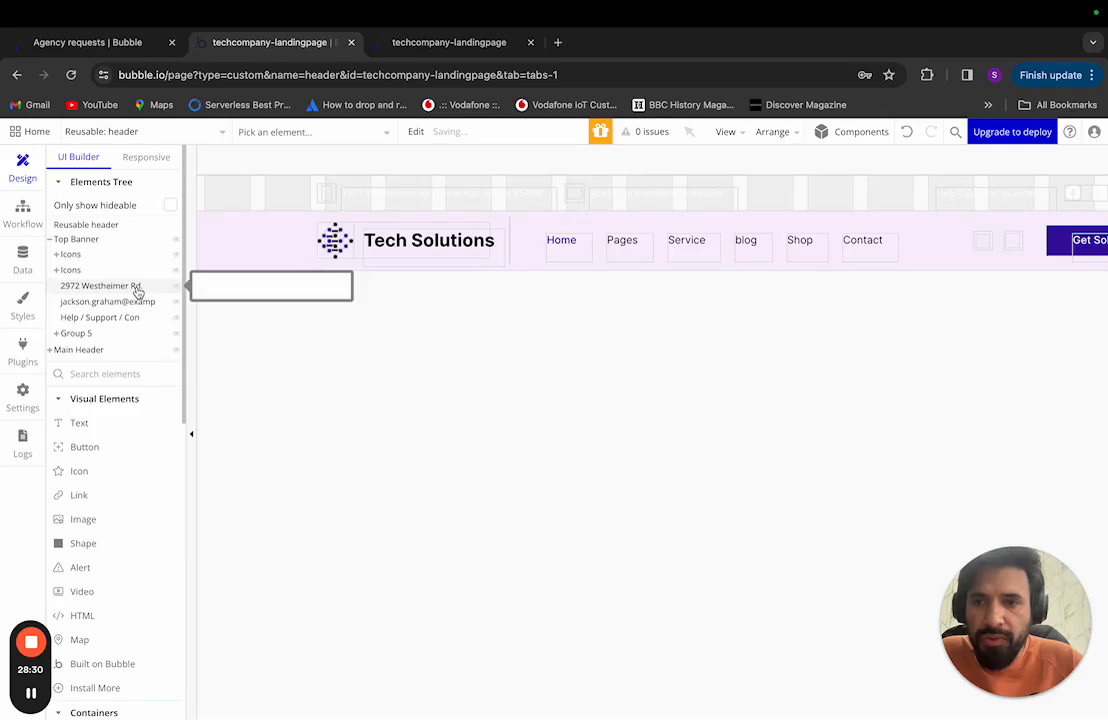
pyautogui.click(99, 243)
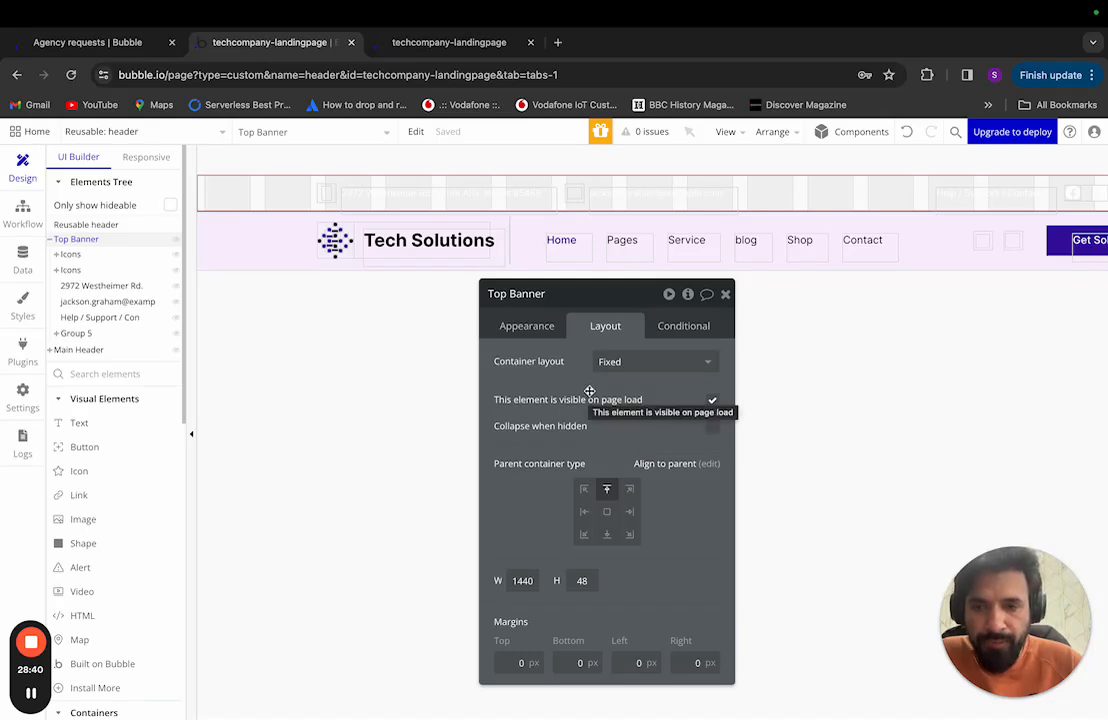
# Step: Compare the Top Banner's 1440 width and icons with the reference design, then show its Appearance settings
pyautogui.hotkey('ctrl', 'Left')
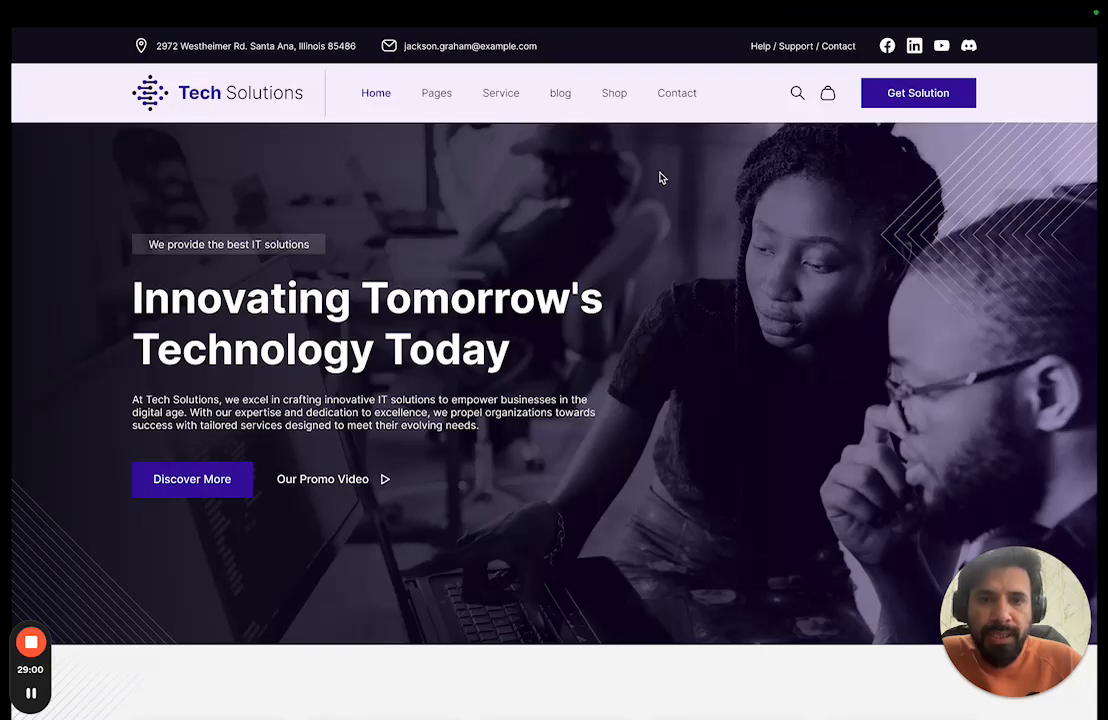
pyautogui.hotkey('ctrl', 'Right')
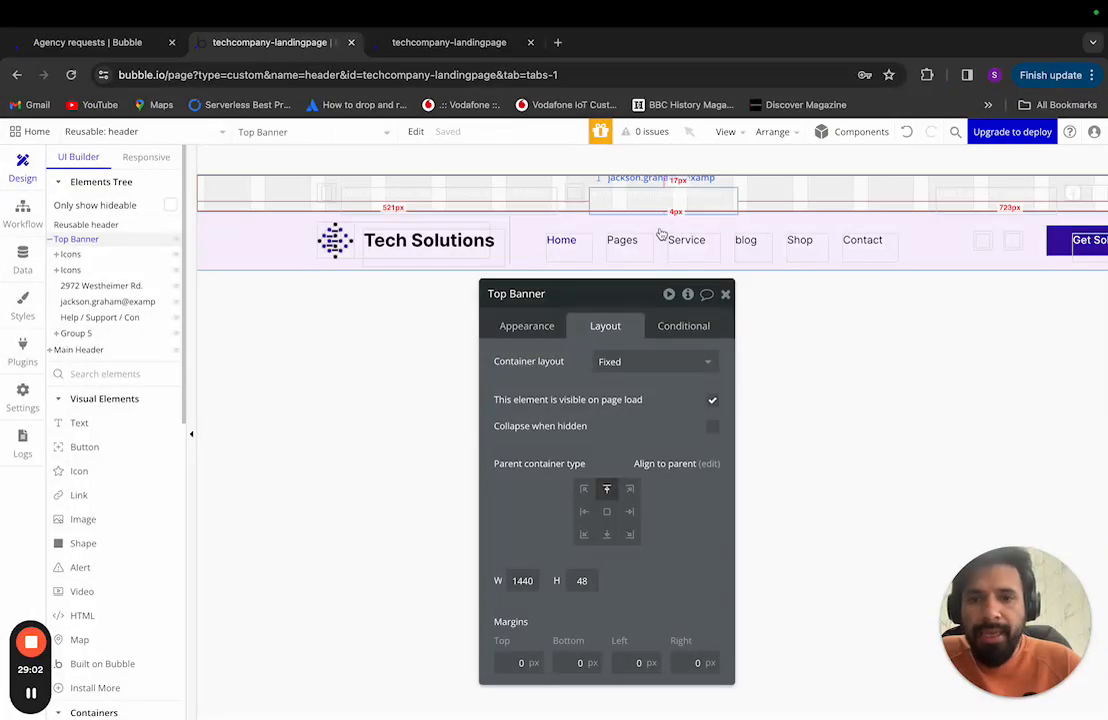
pyautogui.doubleClick(522, 581)
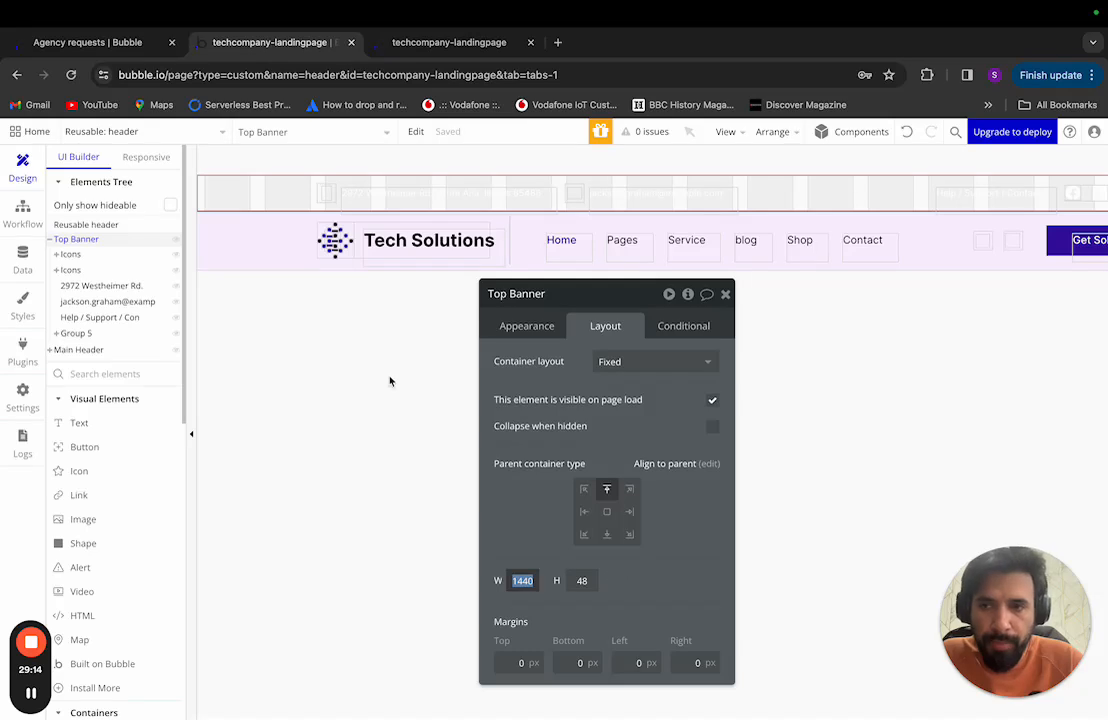
pyautogui.click(85, 225)
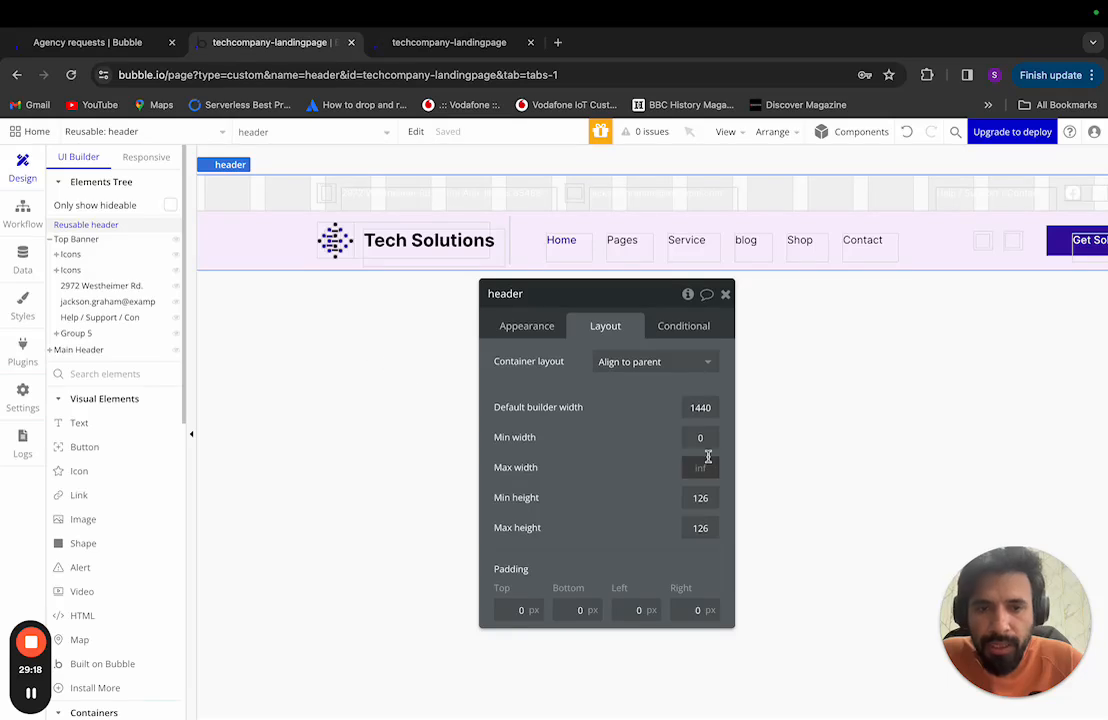
pyautogui.click(77, 239)
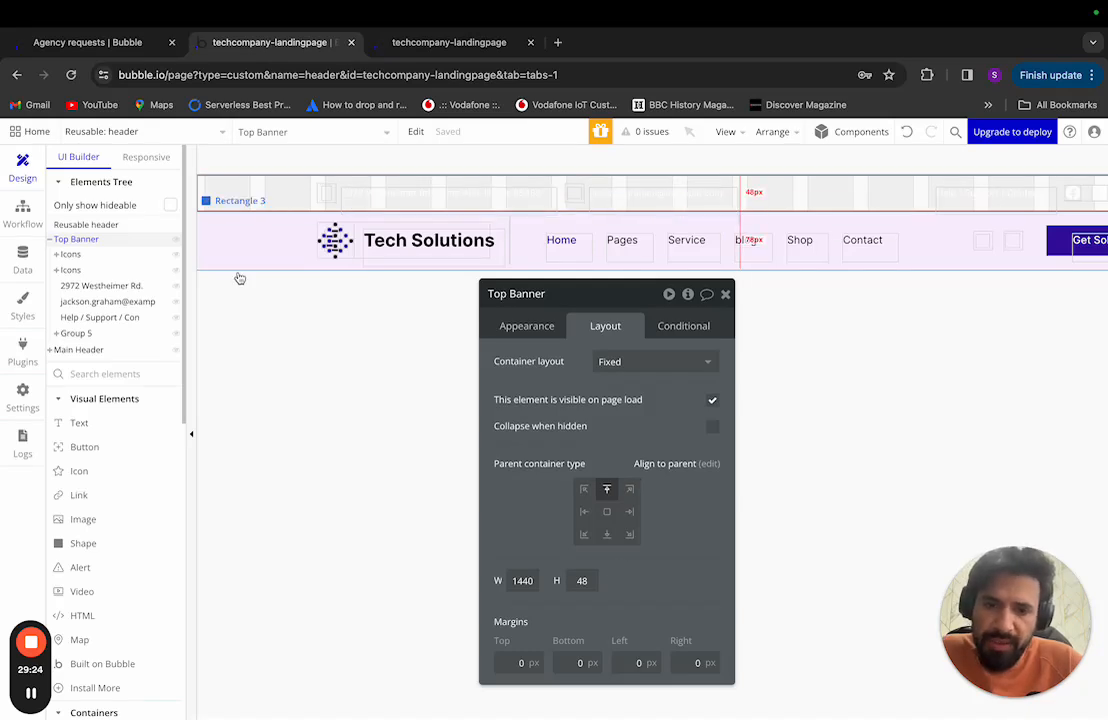
pyautogui.click(71, 256)
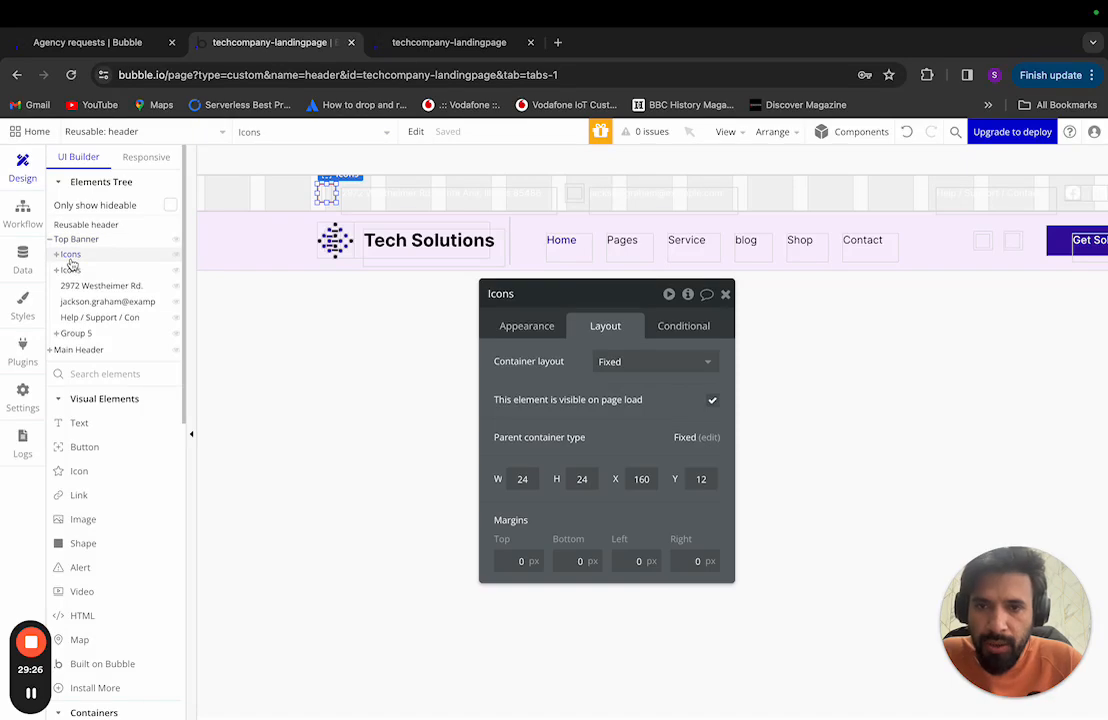
pyautogui.hotkey('ctrl', 'Left')
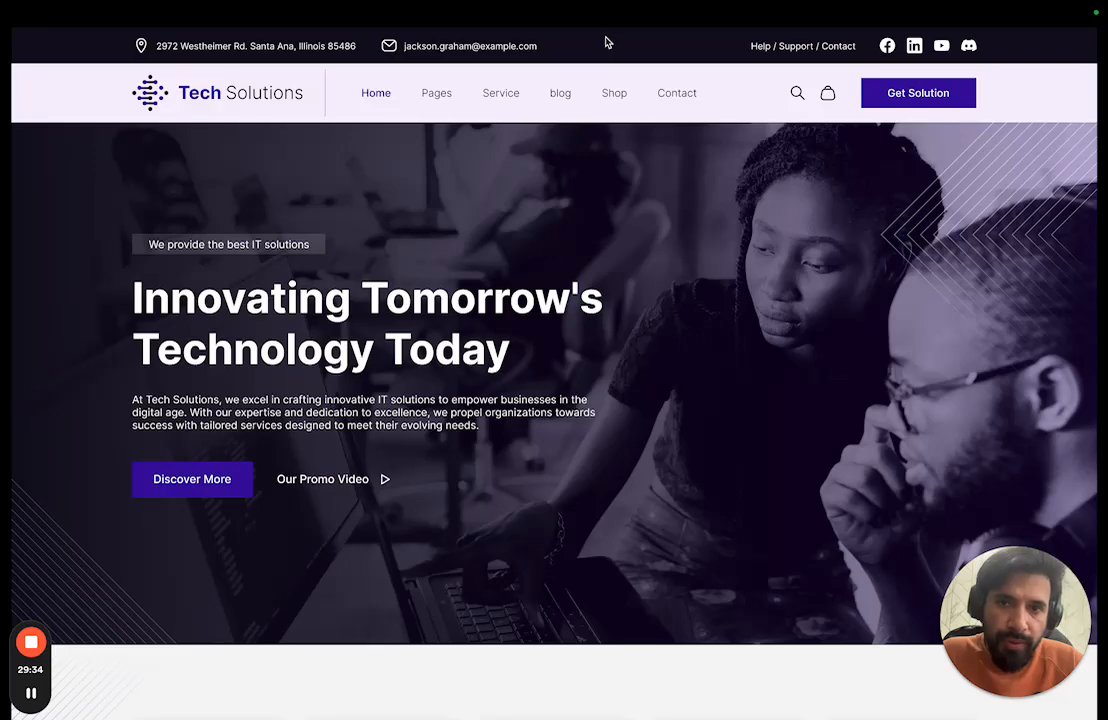
pyautogui.hotkey('ctrl', 'Right')
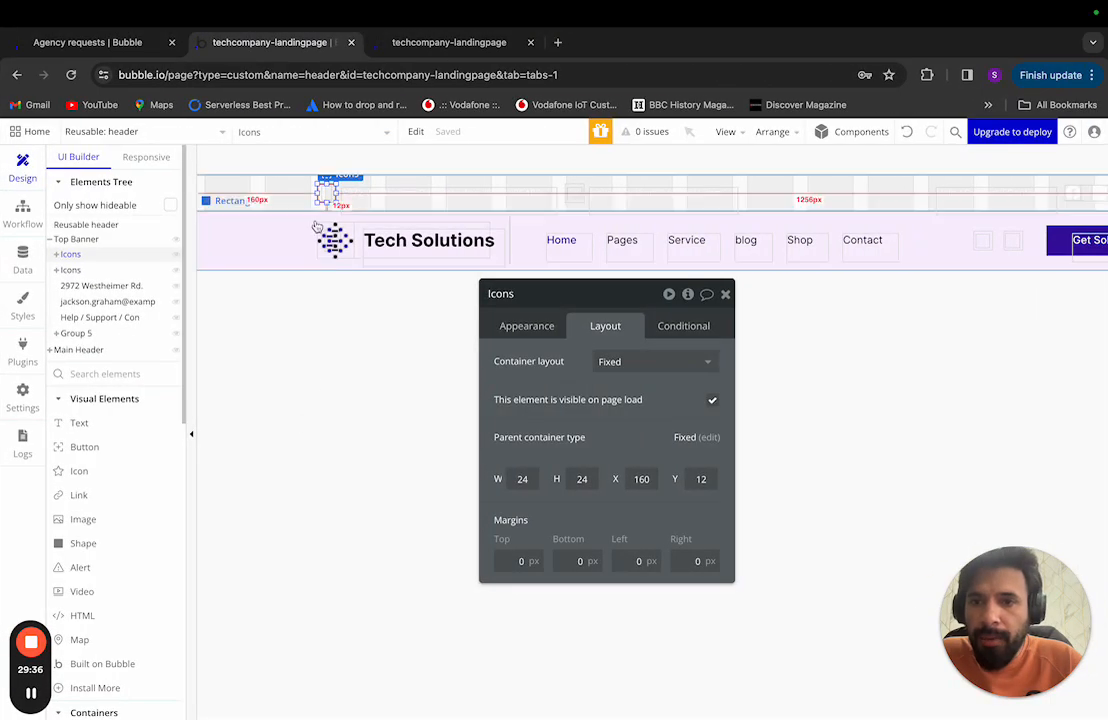
pyautogui.click(271, 192)
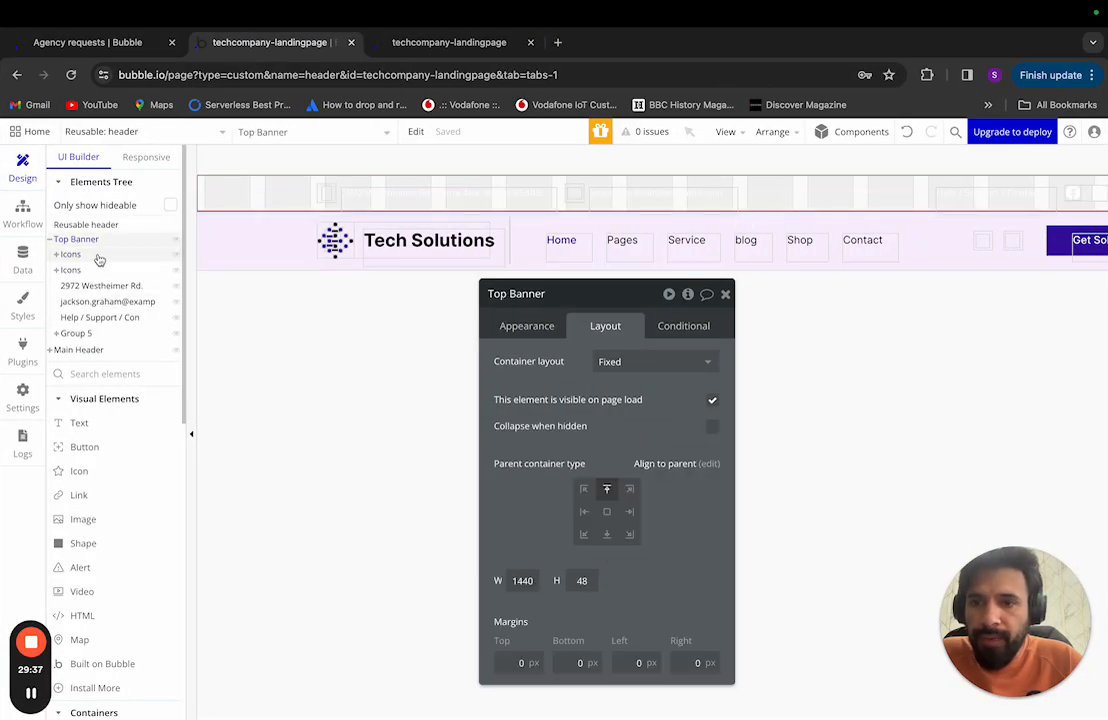
pyautogui.click(535, 330)
# Step: Set the Top Banner background to the black Text colour variable (#000000) at 100% opacity
pyautogui.scroll(-2, 579, 311)
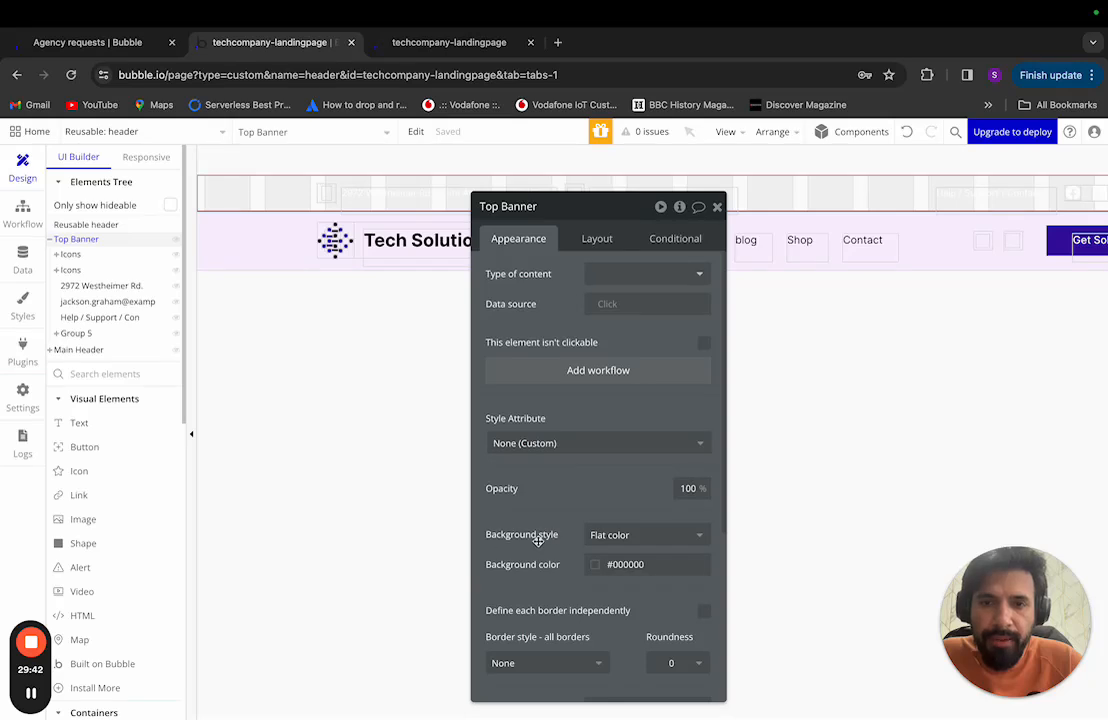
pyautogui.click(599, 565)
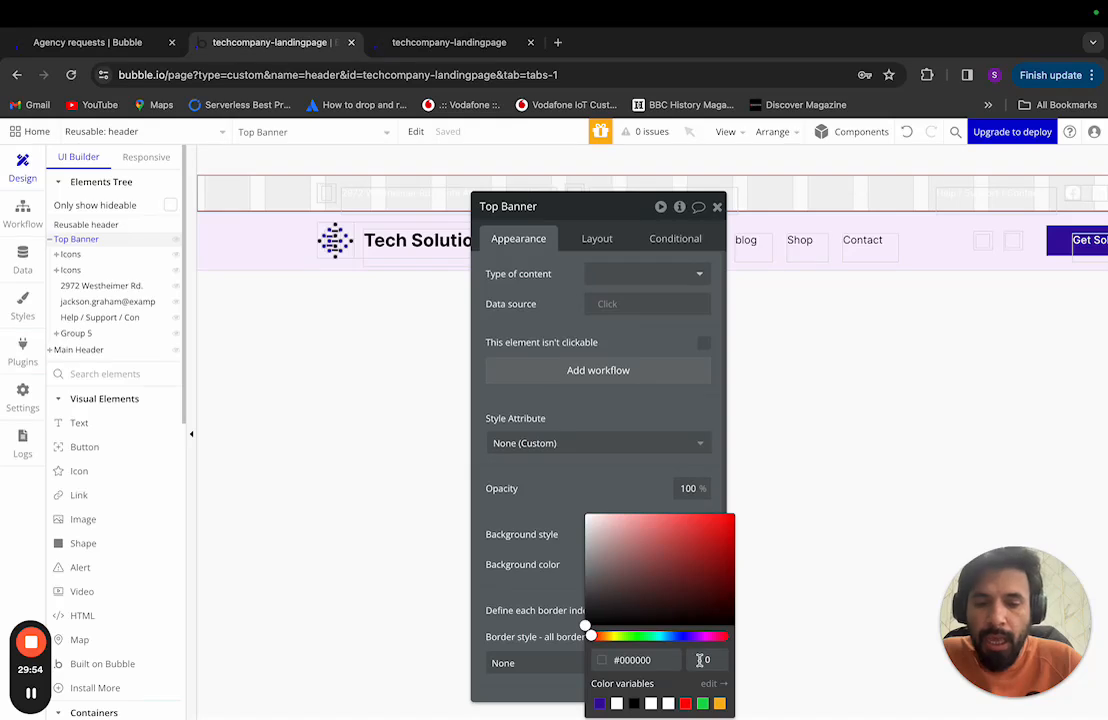
pyautogui.write('1')
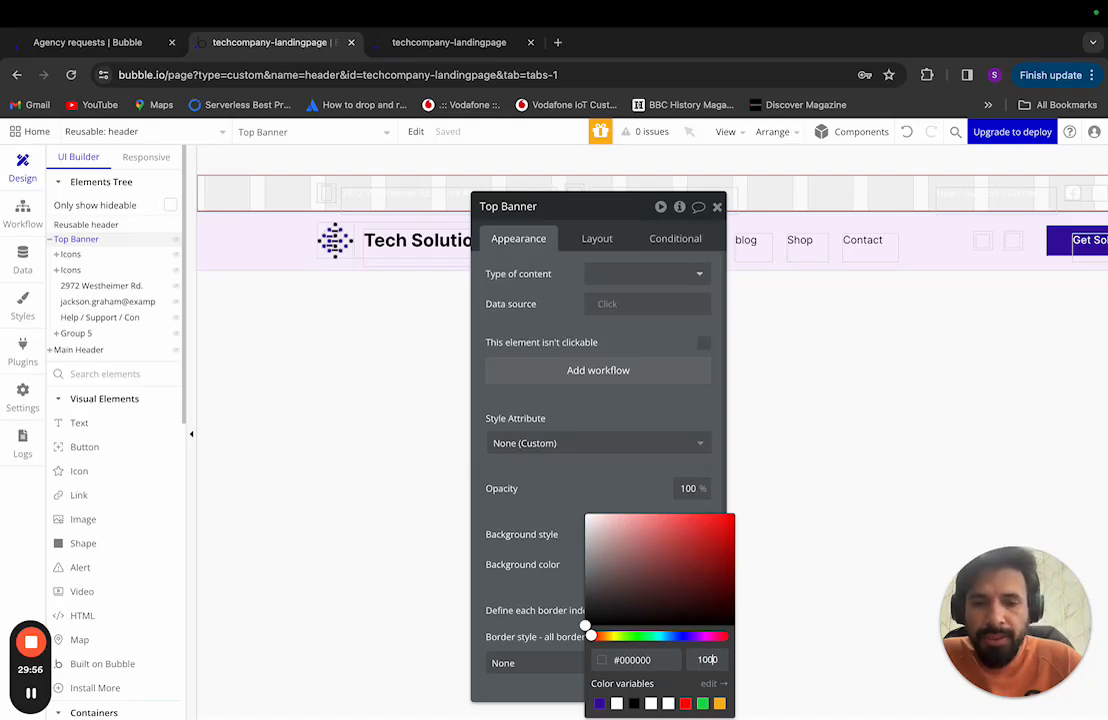
pyautogui.write('0')
pyautogui.press('Return')
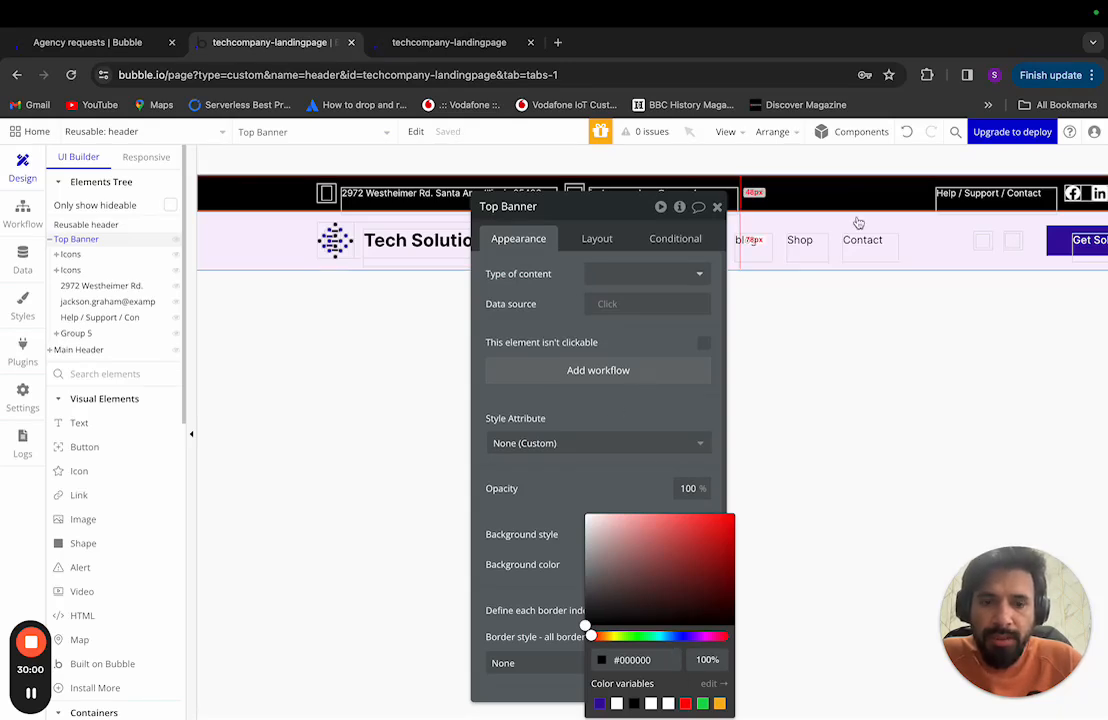
pyautogui.click(634, 704)
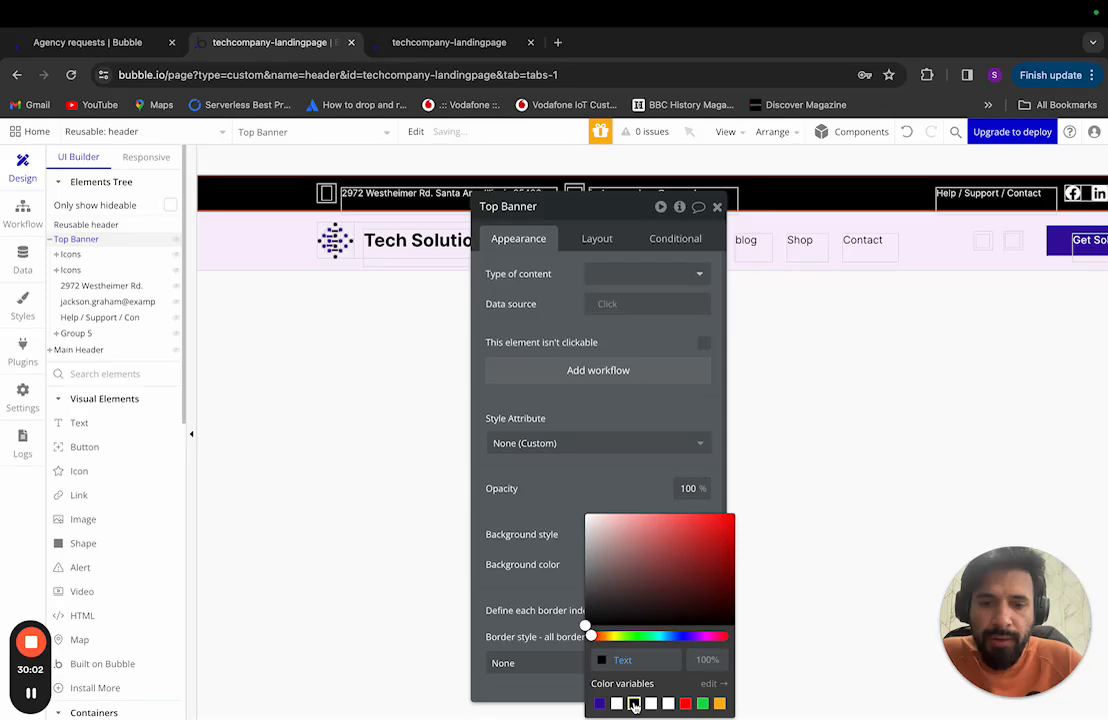
pyautogui.click(571, 516)
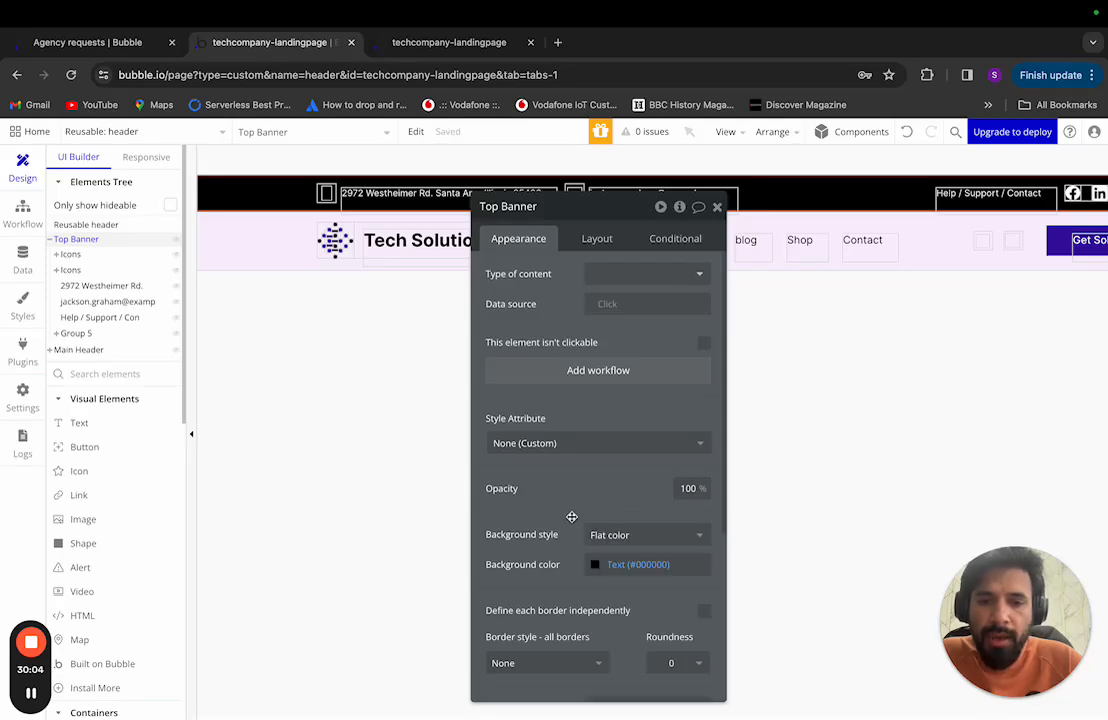
pyautogui.hotkey('ctrl', 'Left')
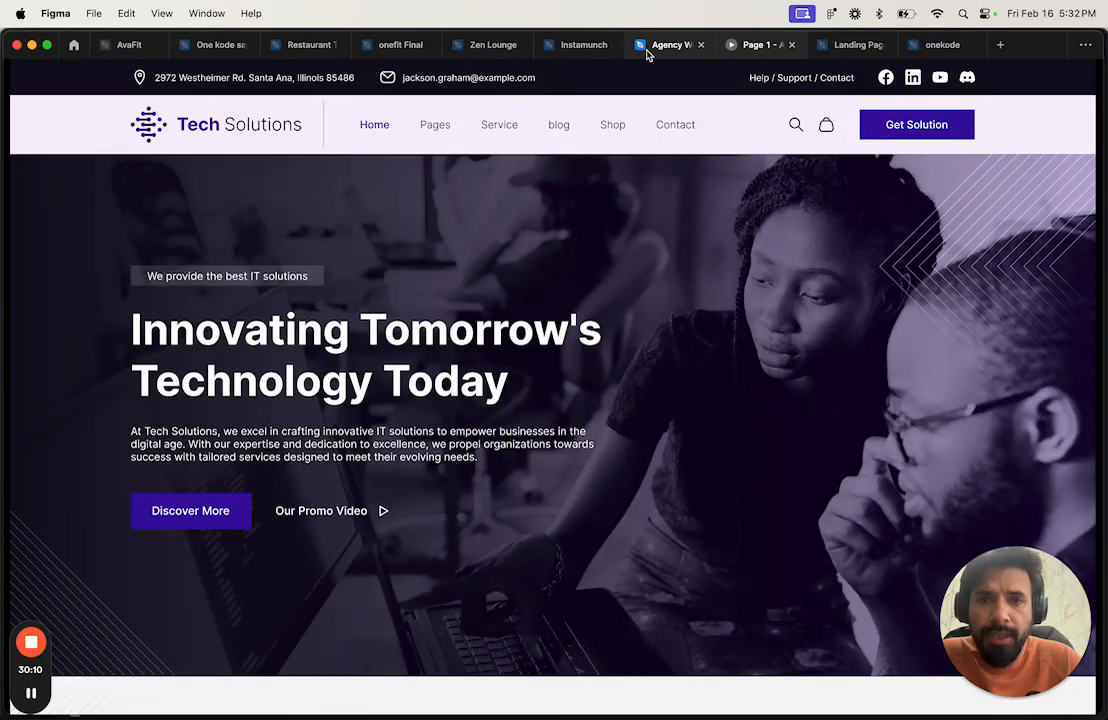
# Step: Copy the #0F0C1D colour of Rectangle 2 in the Agency Website header's Group 9
pyautogui.moveTo(828, 50)
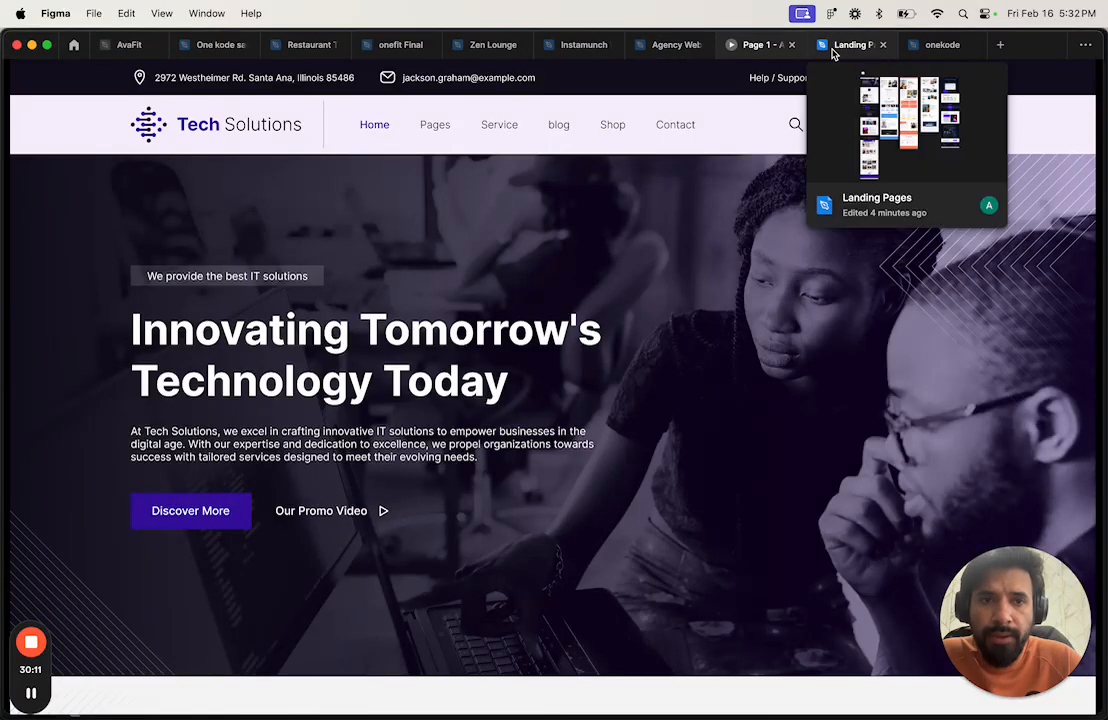
pyautogui.click(682, 47)
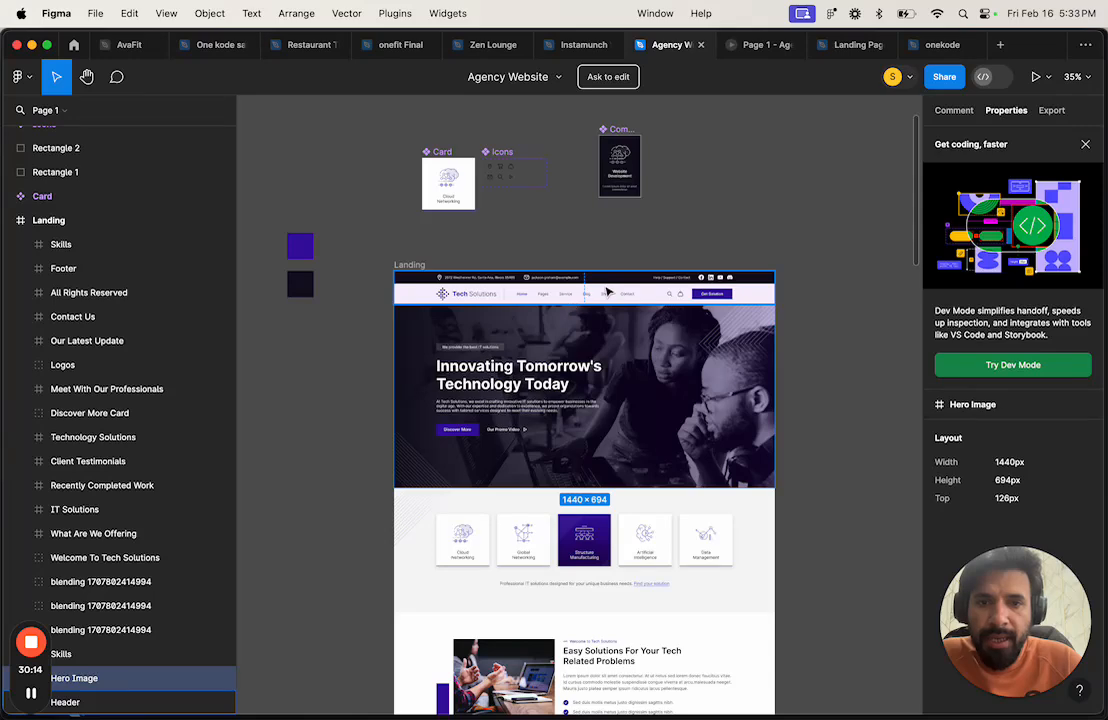
pyautogui.doubleClick(609, 280)
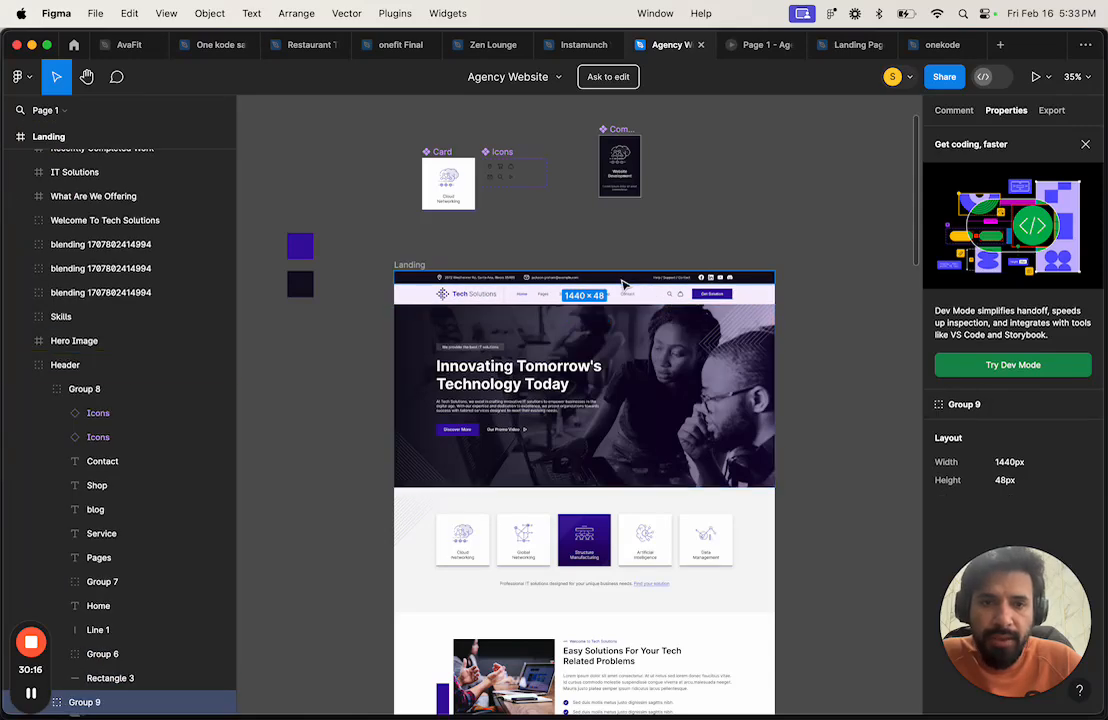
pyautogui.doubleClick(621, 281)
pyautogui.moveTo(1002, 569); pyautogui.dragTo(652, 556)
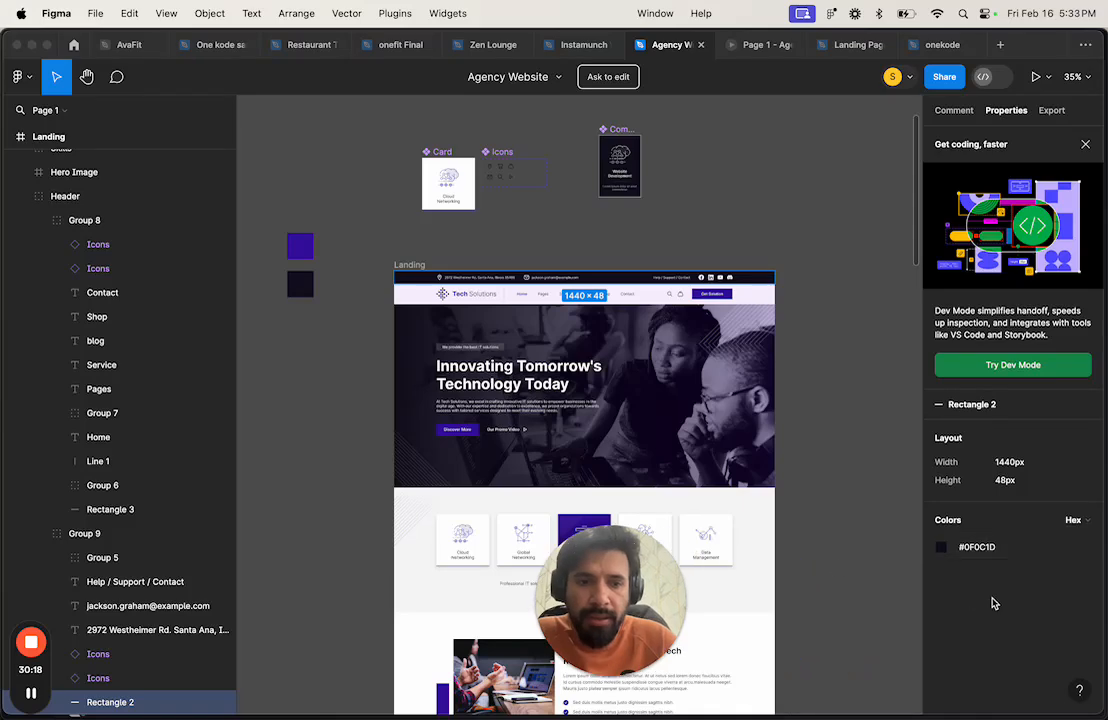
pyautogui.click(980, 548)
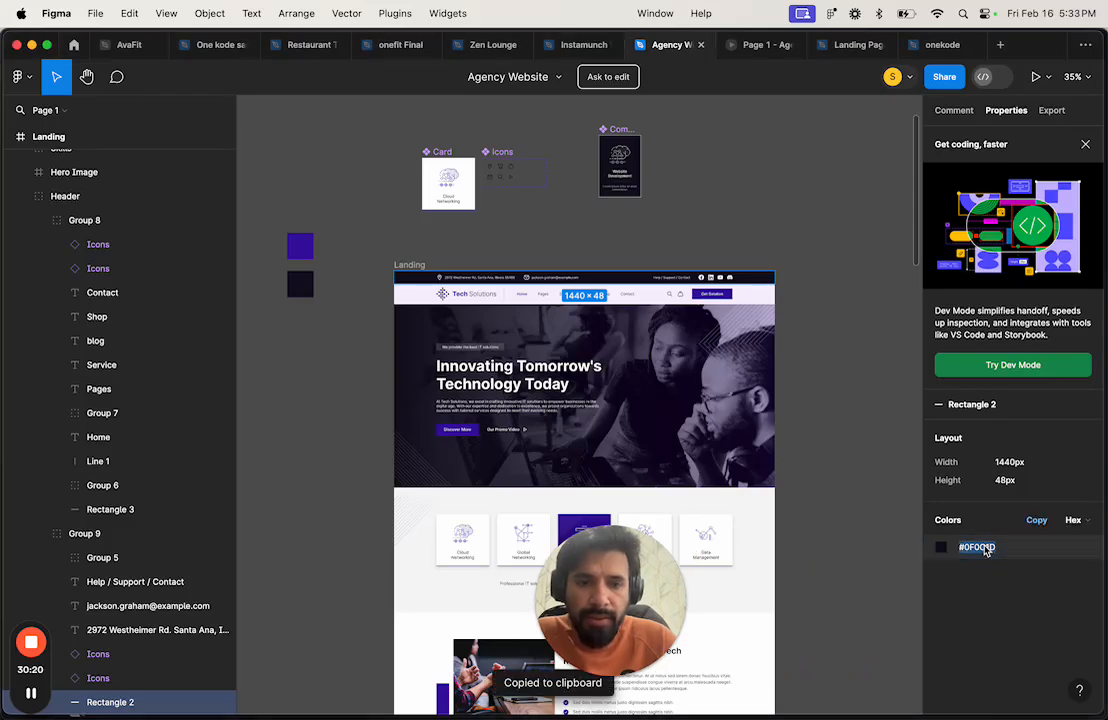
pyautogui.hotkey('ctrl', 'Right')
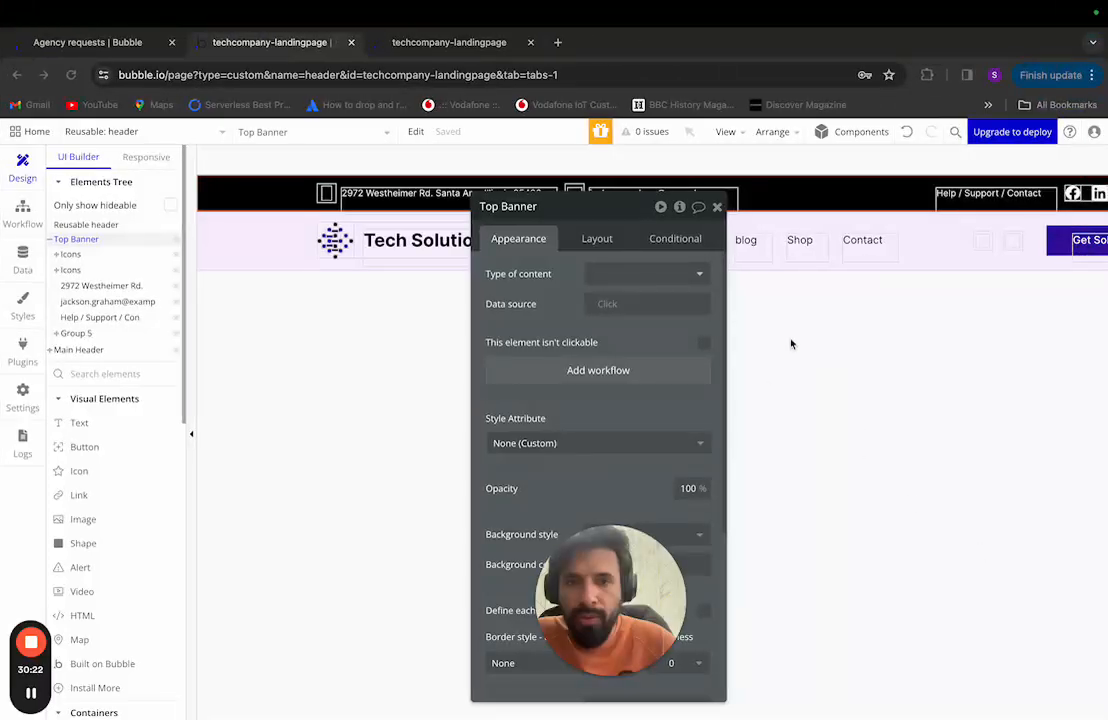
# Step: Paste #0F0C1D as the Top Banner's background colour, then reopen the Top Banner's properties
pyautogui.moveTo(613, 208); pyautogui.dragTo(617, 127)
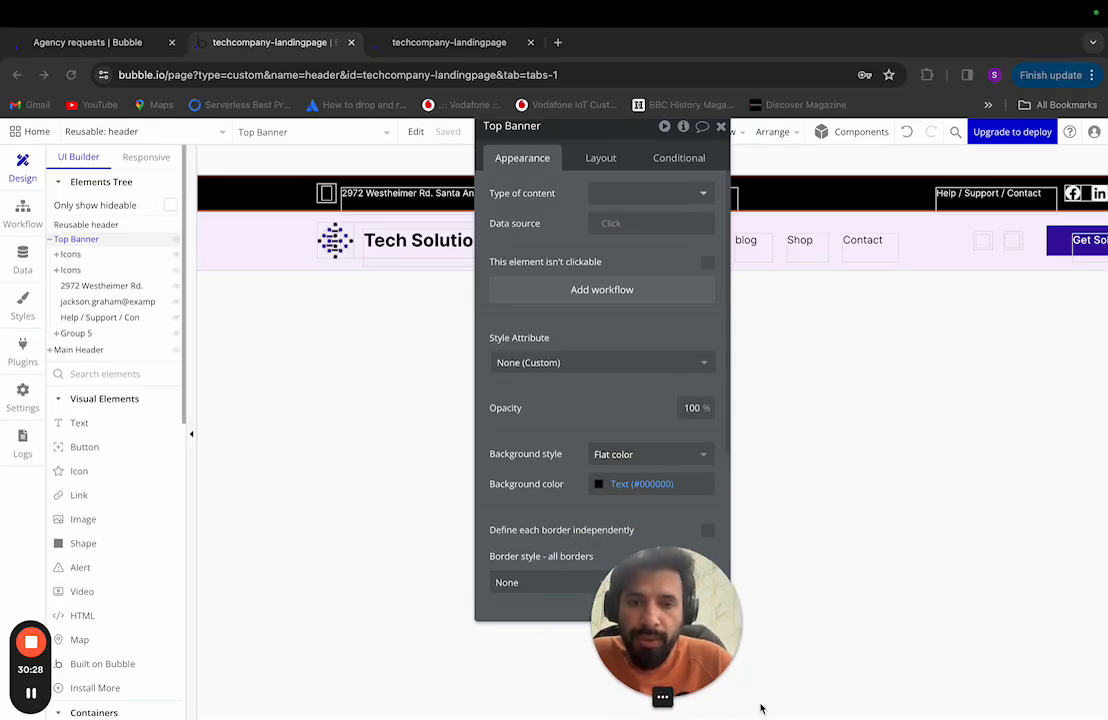
pyautogui.click(651, 484)
pyautogui.doubleClick(624, 644)
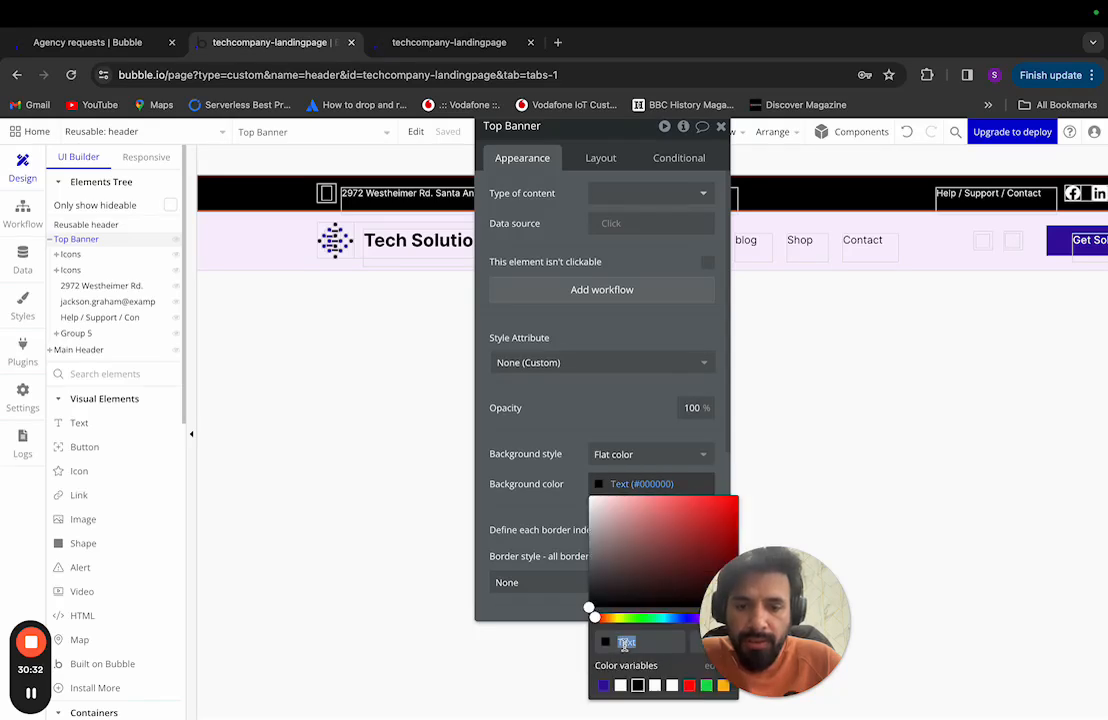
pyautogui.hotkey('ctrl', 'v')
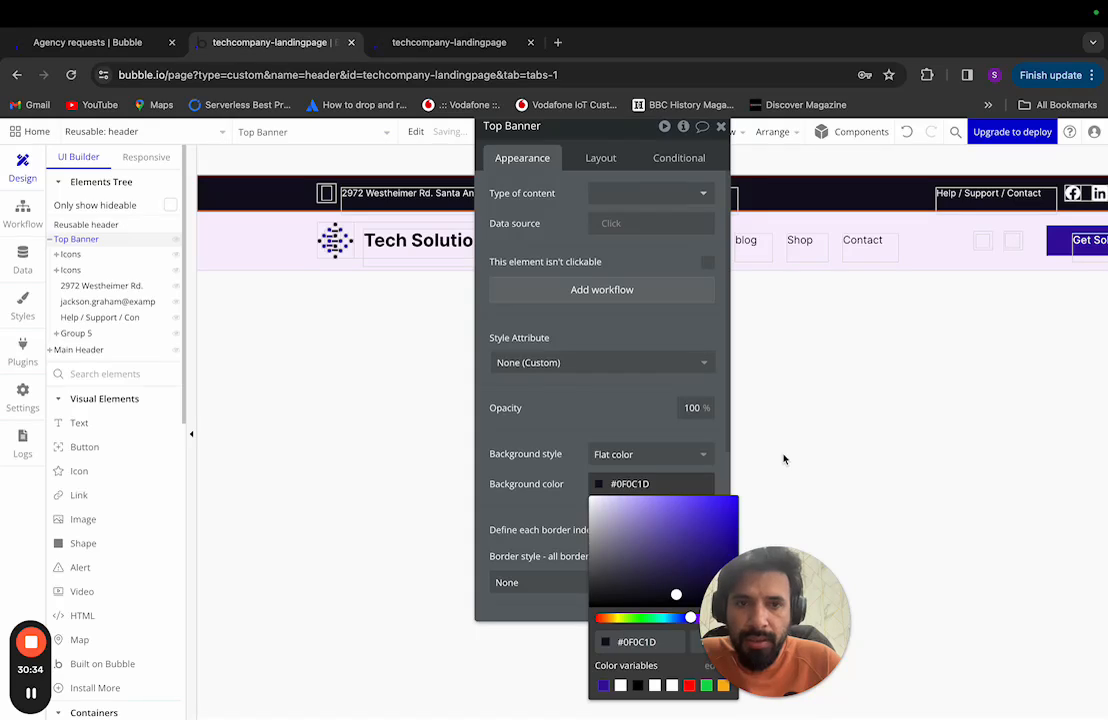
pyautogui.click(811, 407)
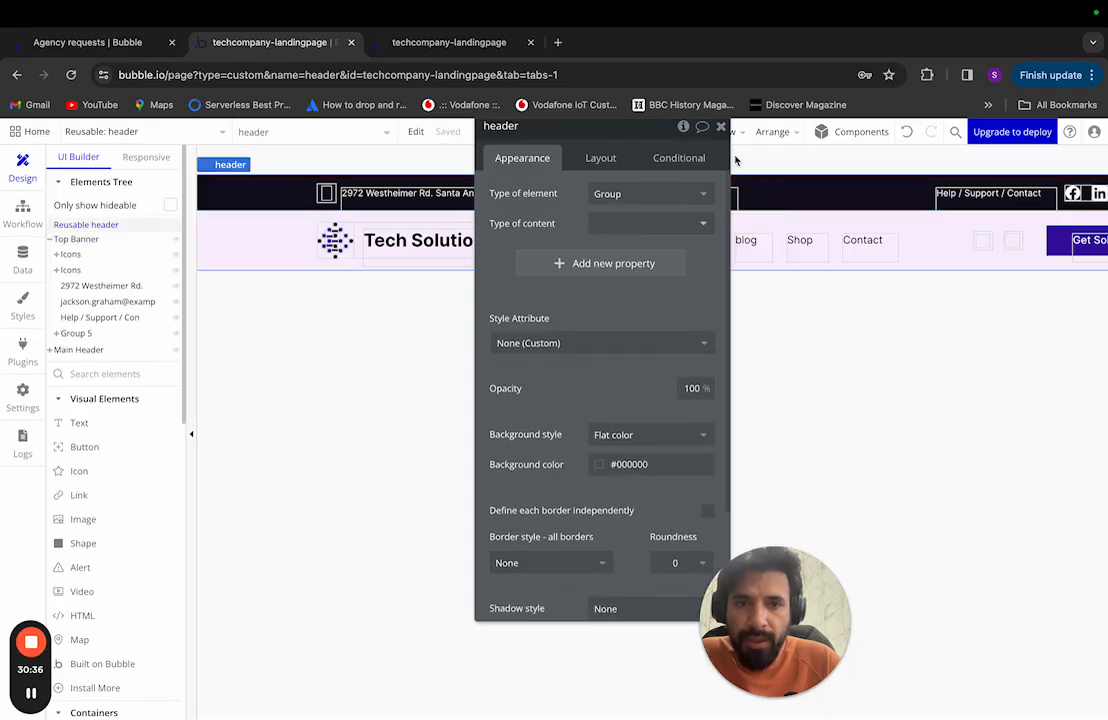
pyautogui.click(720, 126)
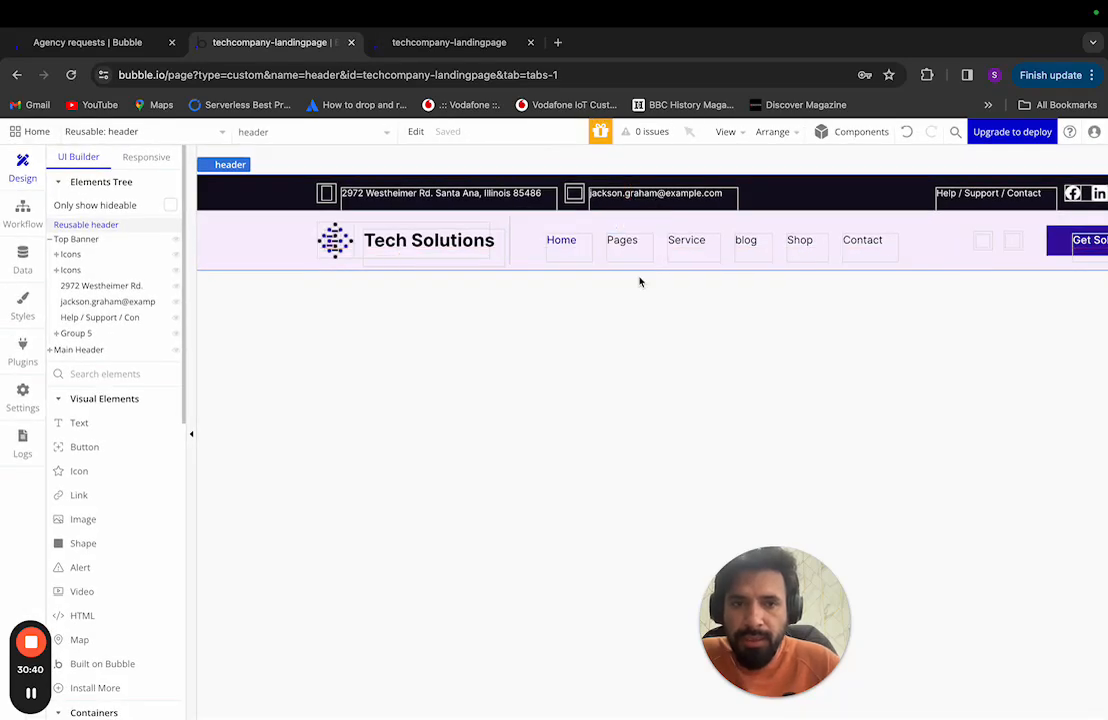
pyautogui.click(116, 240)
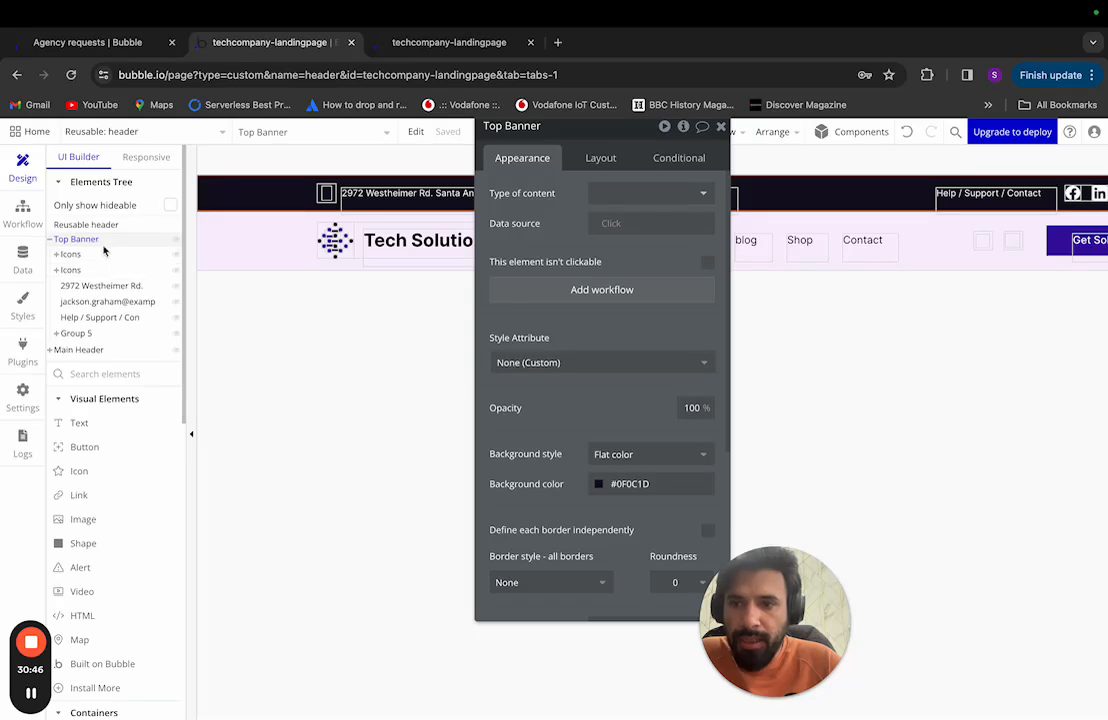
# Step: Show the Top Banner's layout settings, keeping it aligned to its parent's top centre
pyautogui.click(612, 159)
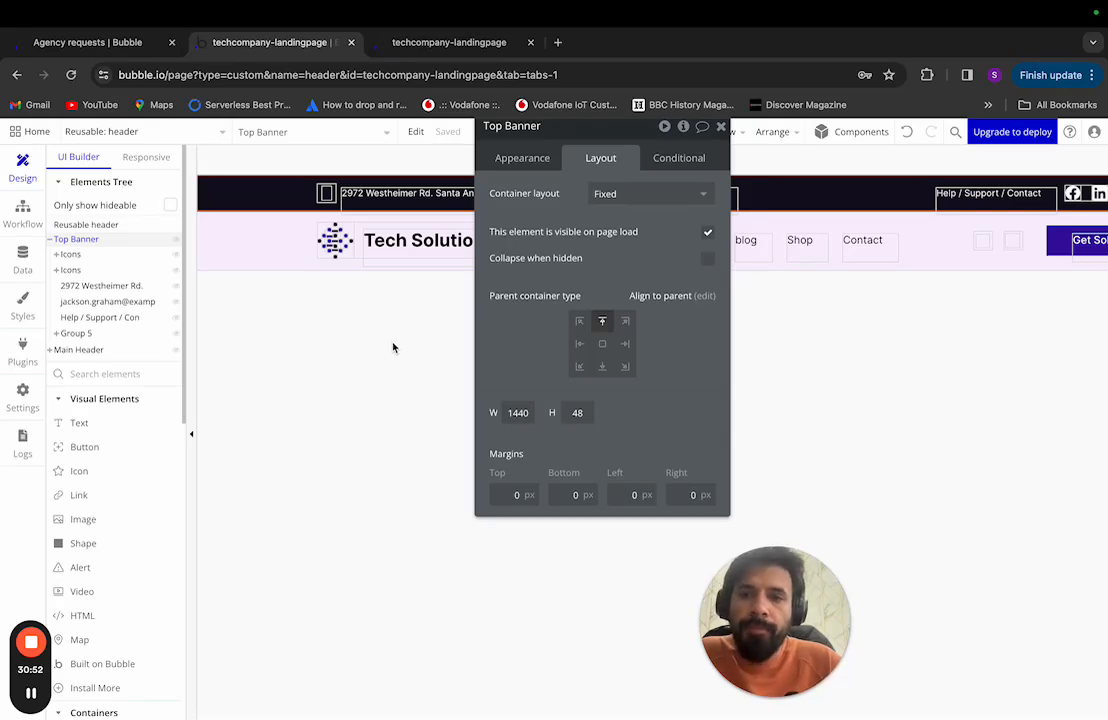
pyautogui.hscroll(5, 393, 347)
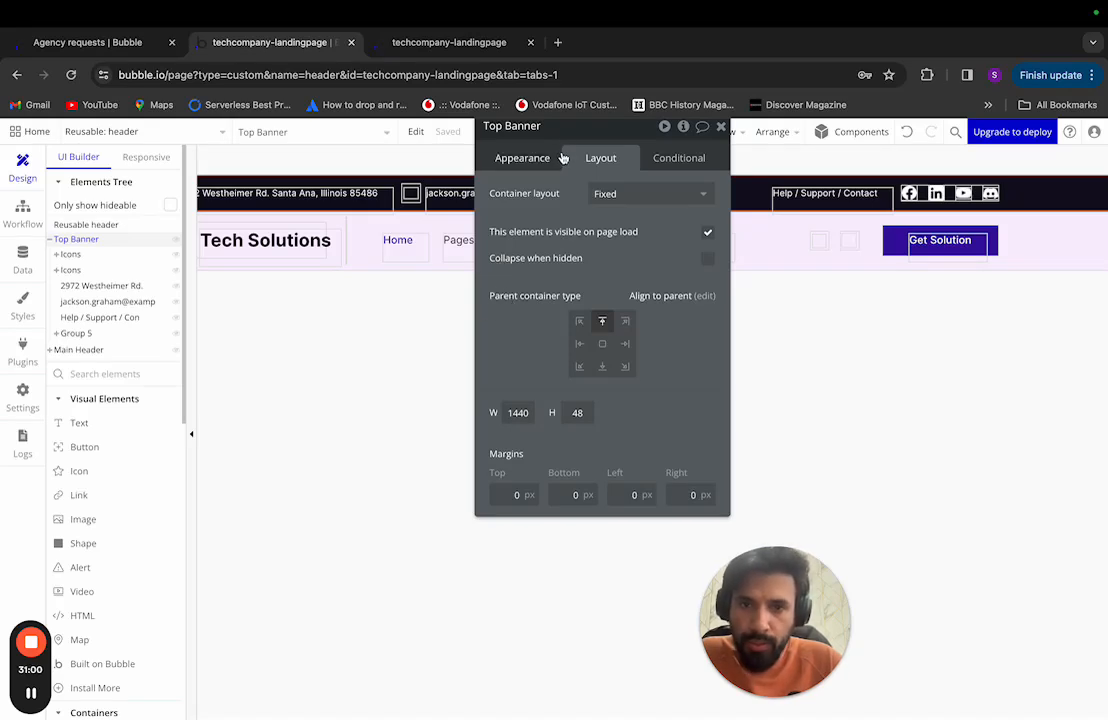
pyautogui.moveTo(598, 131); pyautogui.dragTo(759, 174)
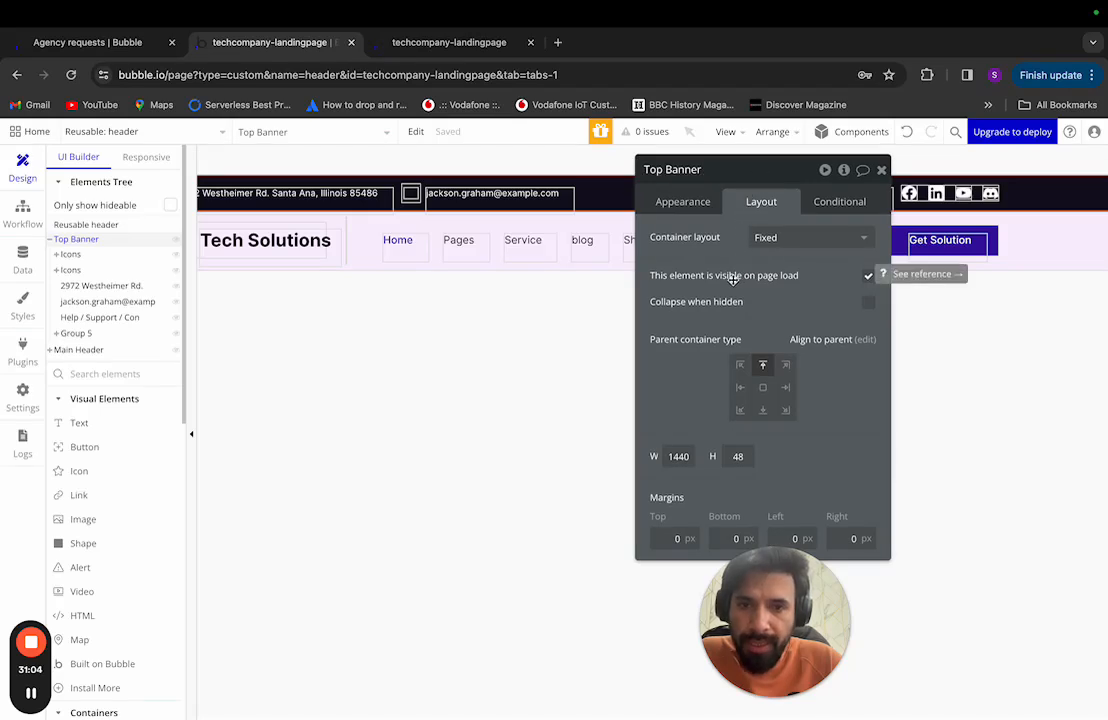
pyautogui.click(763, 367)
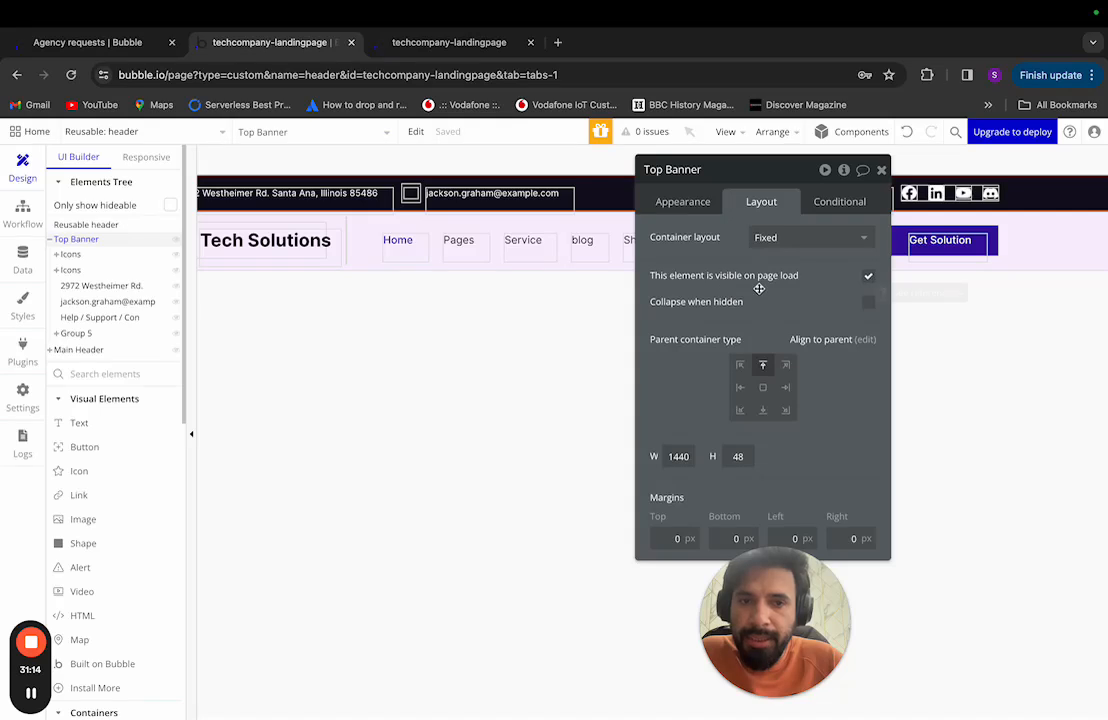
# Step: Check the location icon's 24×24 size, then reselect the Top Banner
pyautogui.click(104, 257)
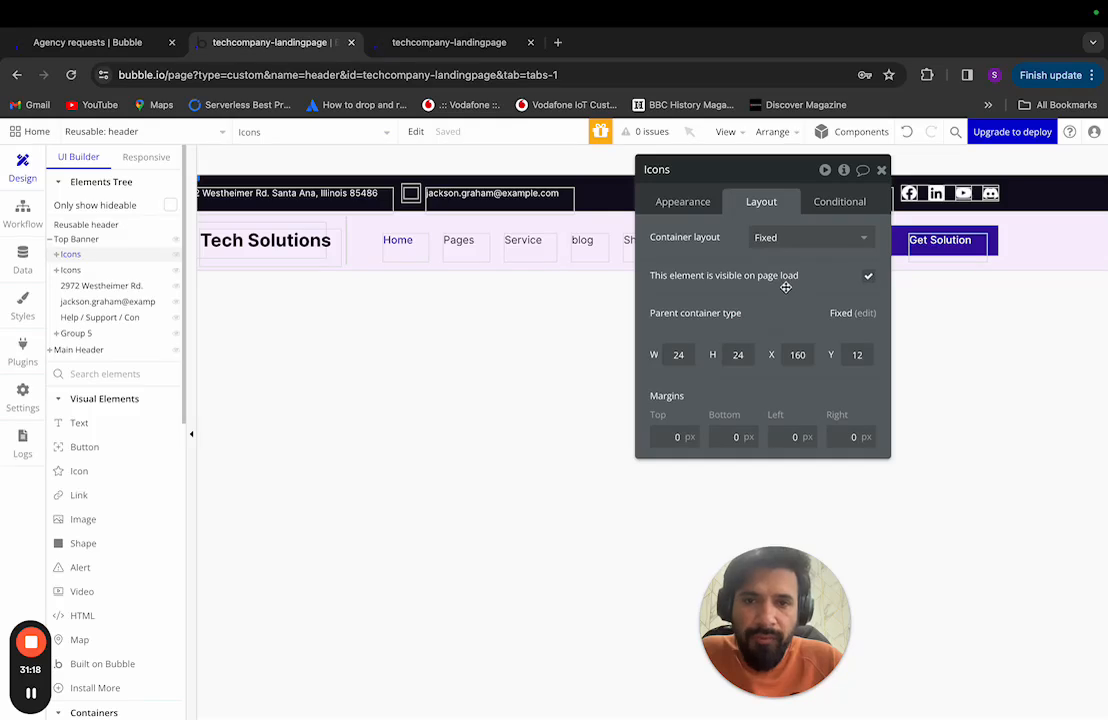
pyautogui.hscroll(-2, 530, 315)
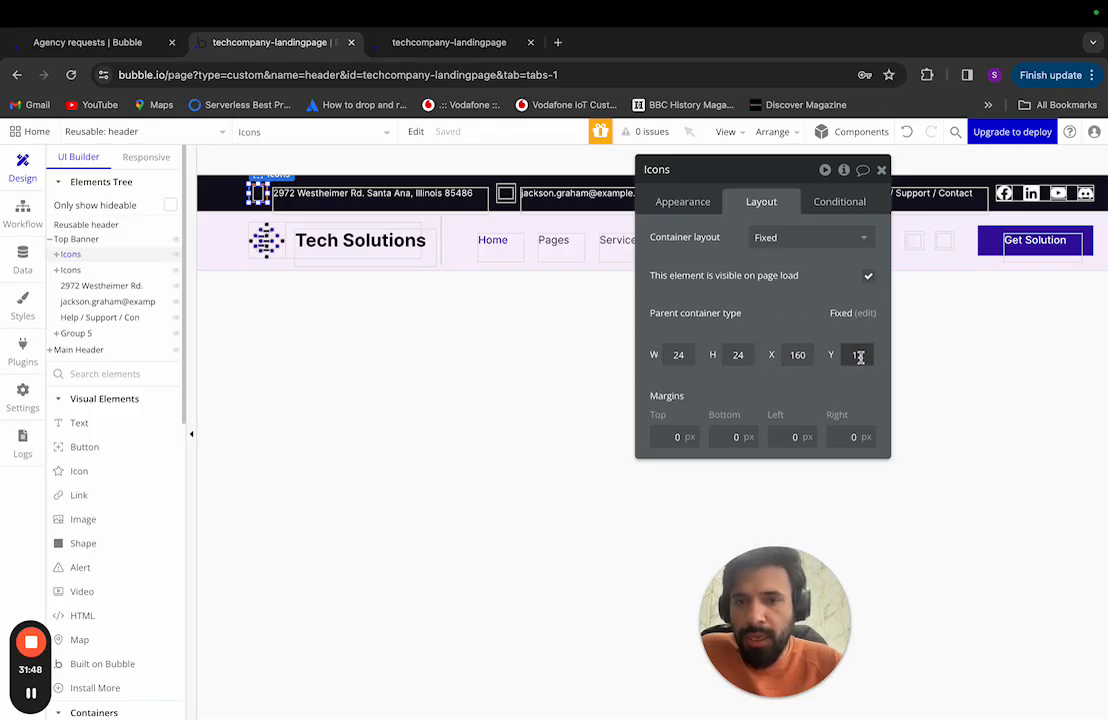
pyautogui.click(101, 243)
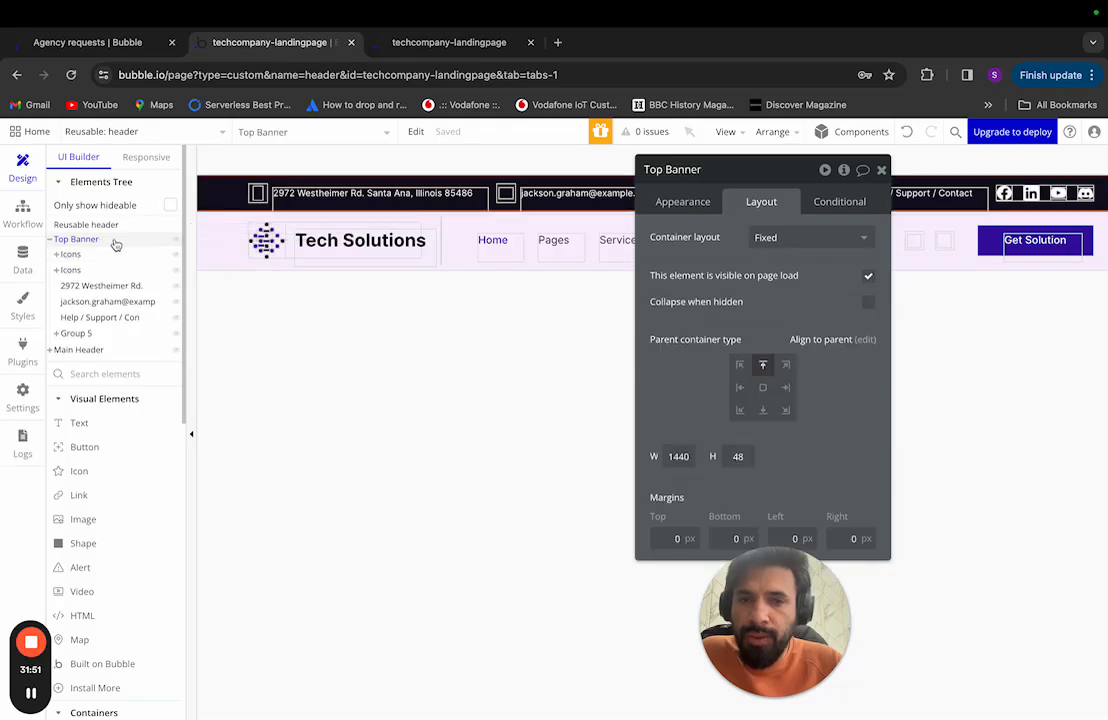
# Step: Set the Top Banner's container layout to Row and change its fixed width from 1440 to 1000 px
pyautogui.click(815, 243)
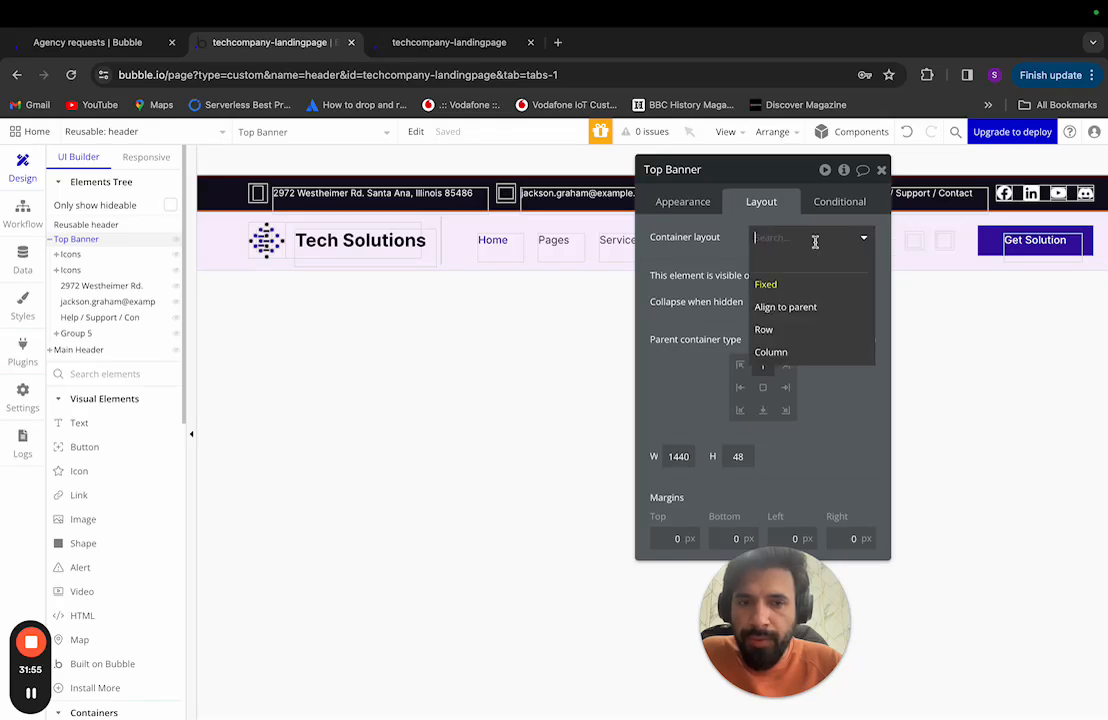
pyautogui.click(804, 327)
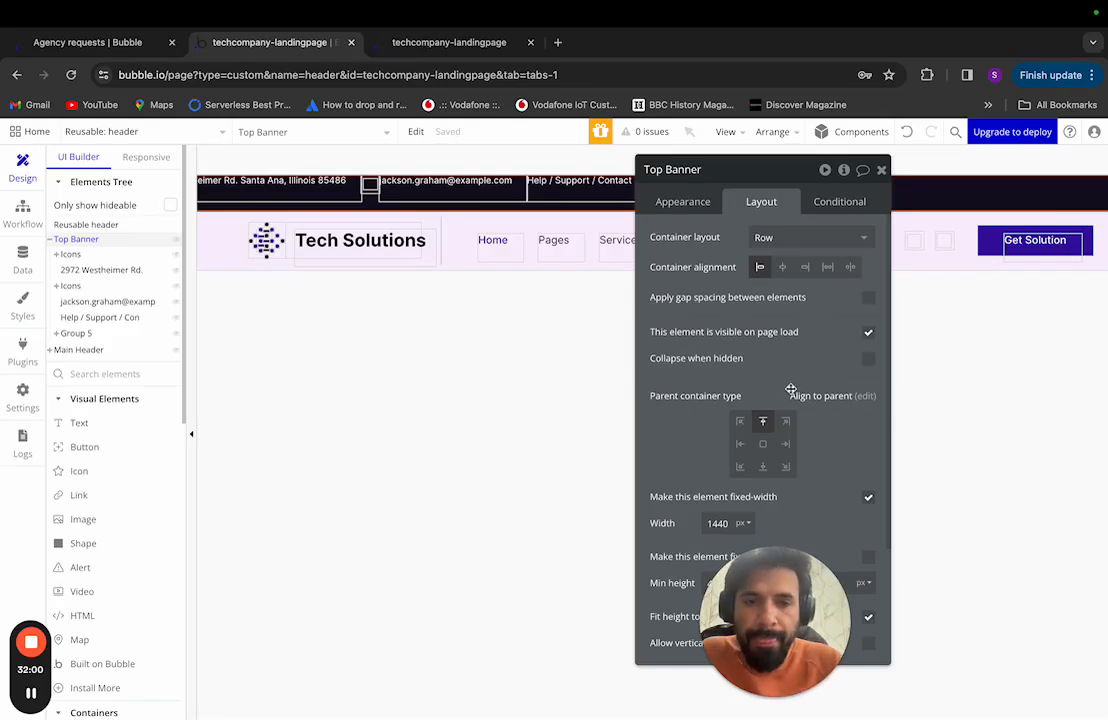
pyautogui.moveTo(791, 567); pyautogui.dragTo(1032, 528)
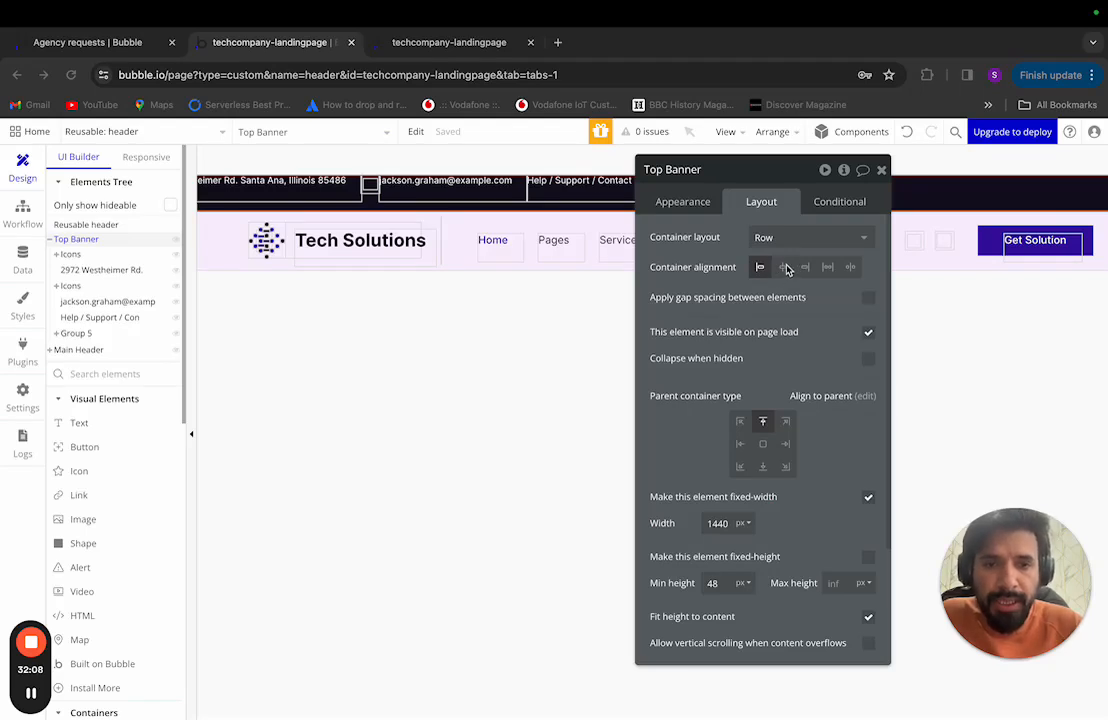
pyautogui.doubleClick(718, 523)
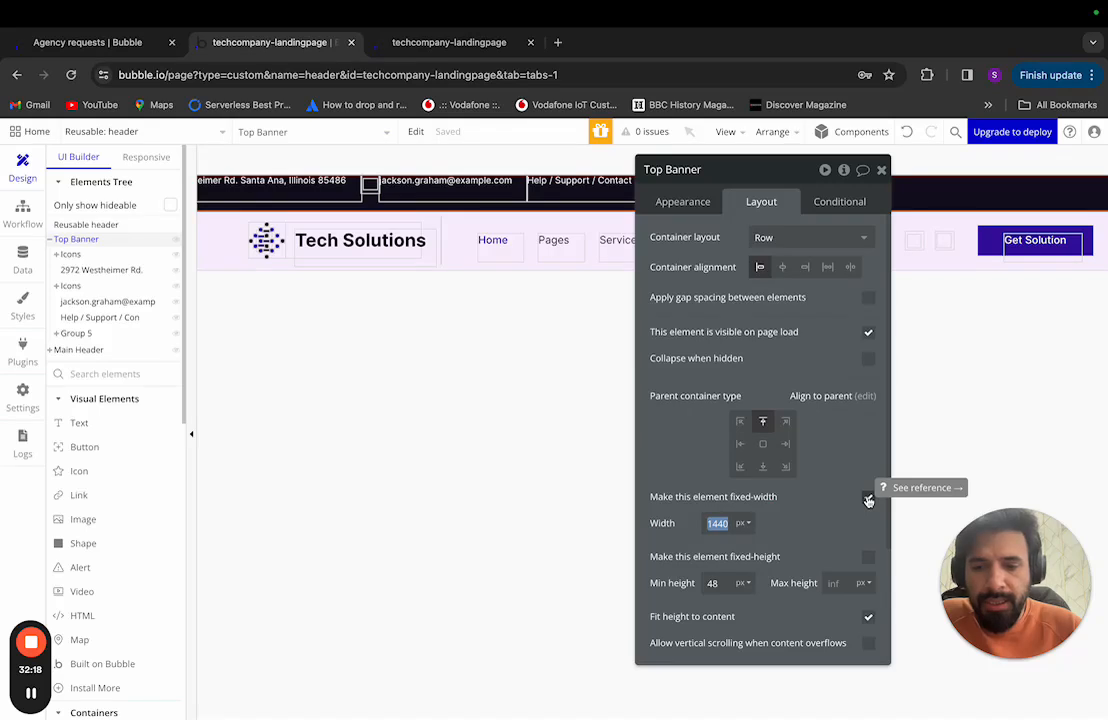
pyautogui.write('1200')
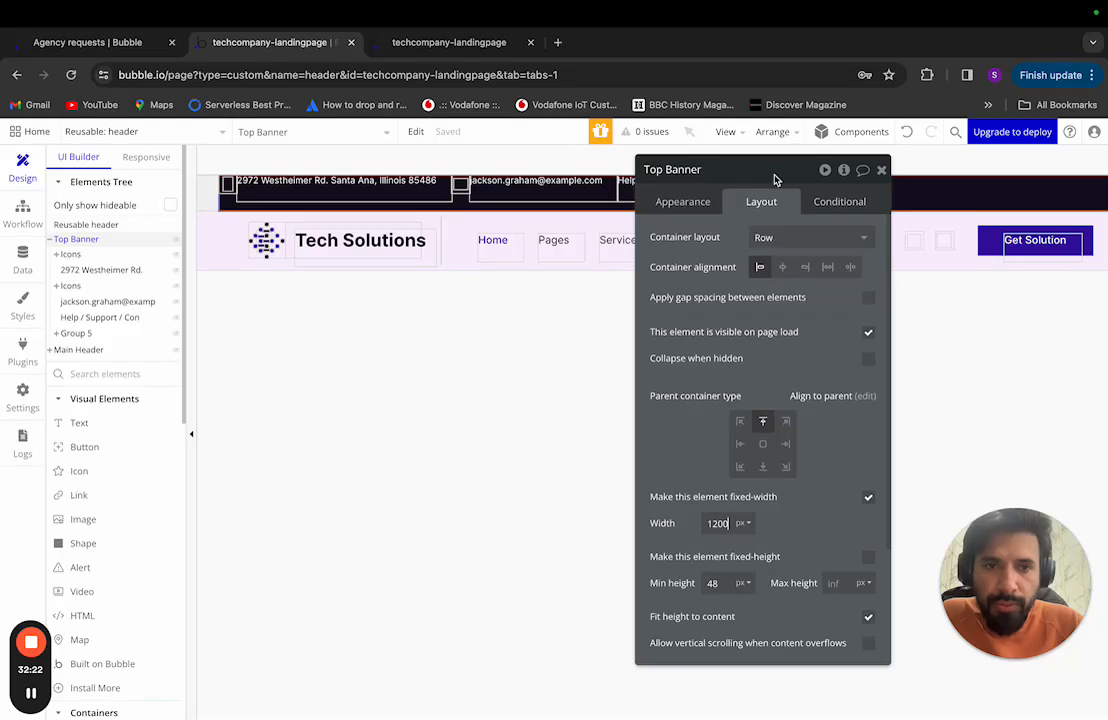
pyautogui.moveTo(785, 180); pyautogui.dragTo(645, 197)
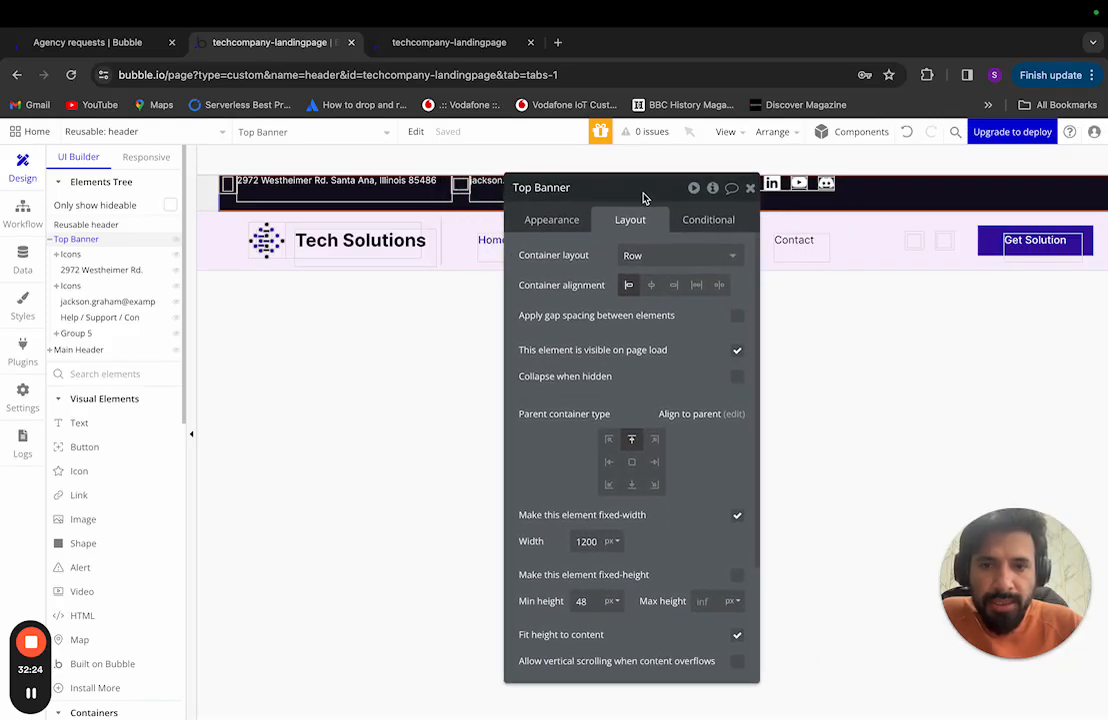
pyautogui.doubleClick(584, 542)
pyautogui.write('1')
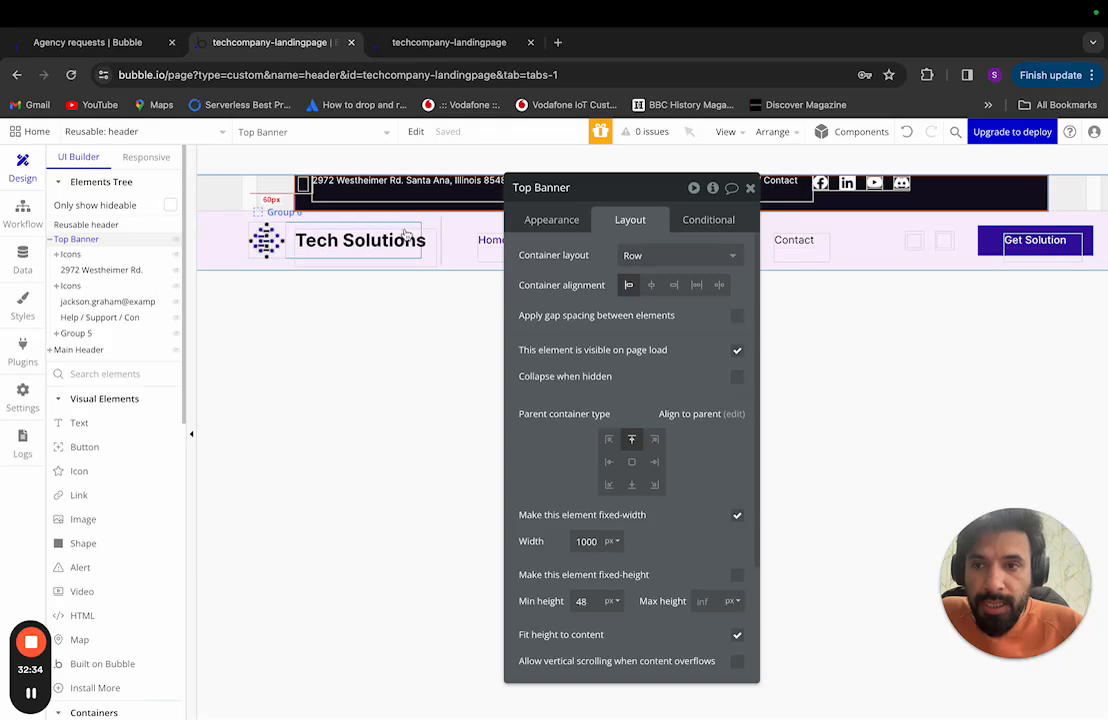
# Step: Review the location icon's and the address text's width settings, then switch to the Figma design
pyautogui.click(72, 254)
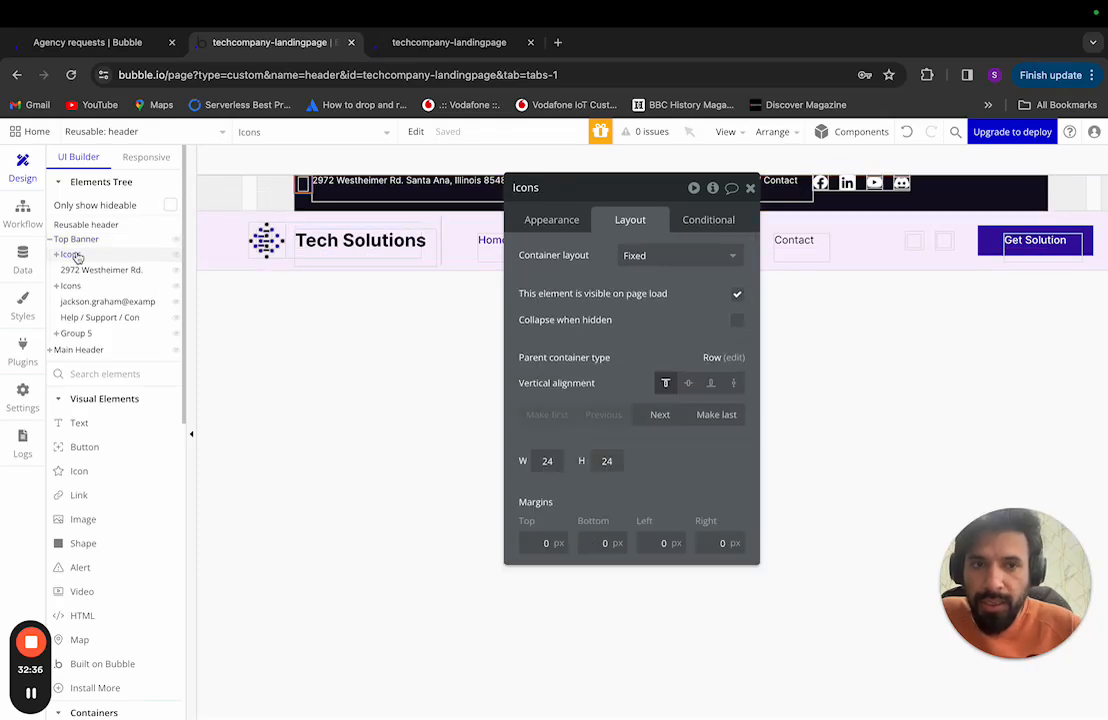
pyautogui.moveTo(630, 188); pyautogui.dragTo(818, 240)
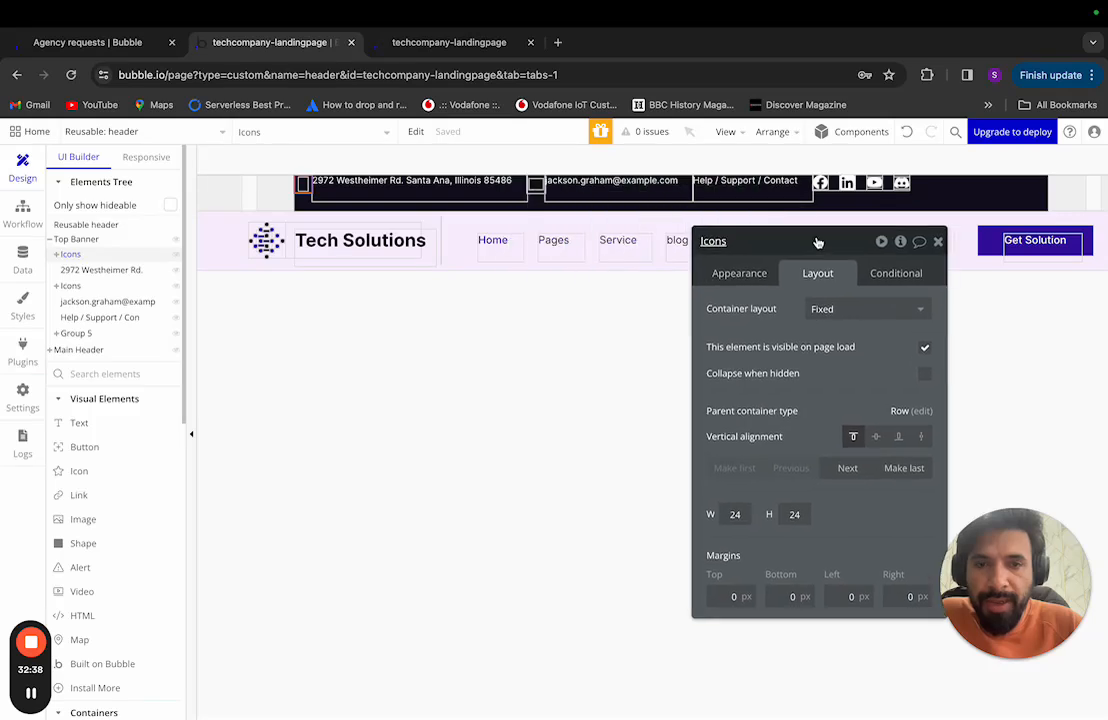
pyautogui.click(76, 272)
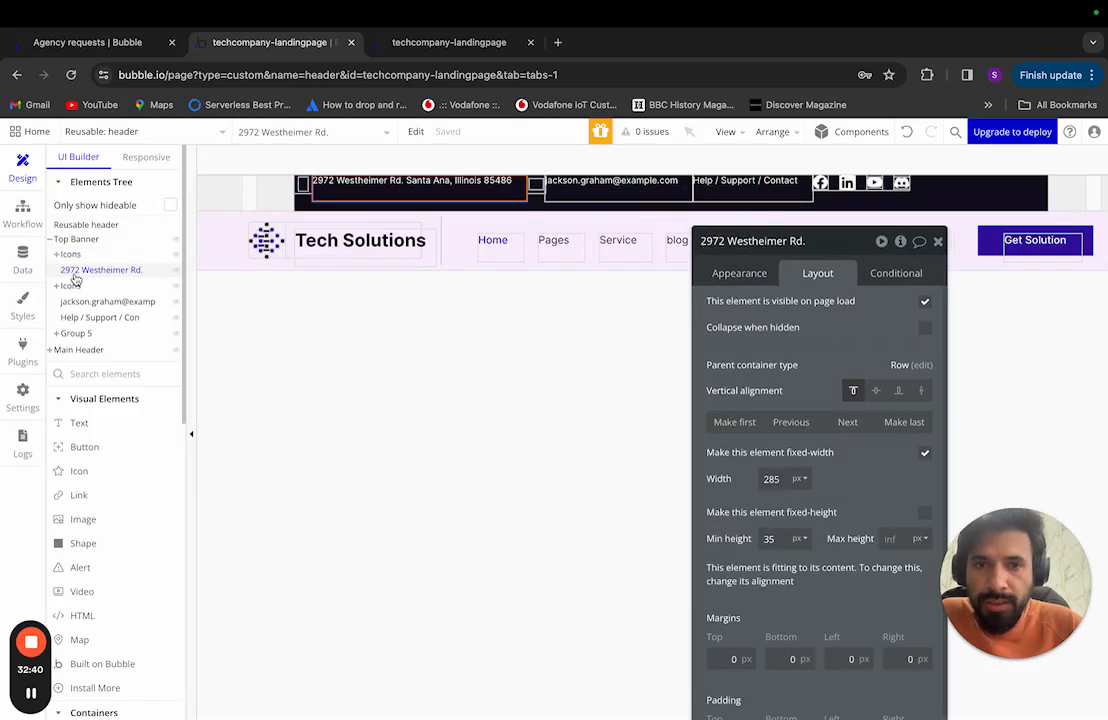
pyautogui.click(74, 256)
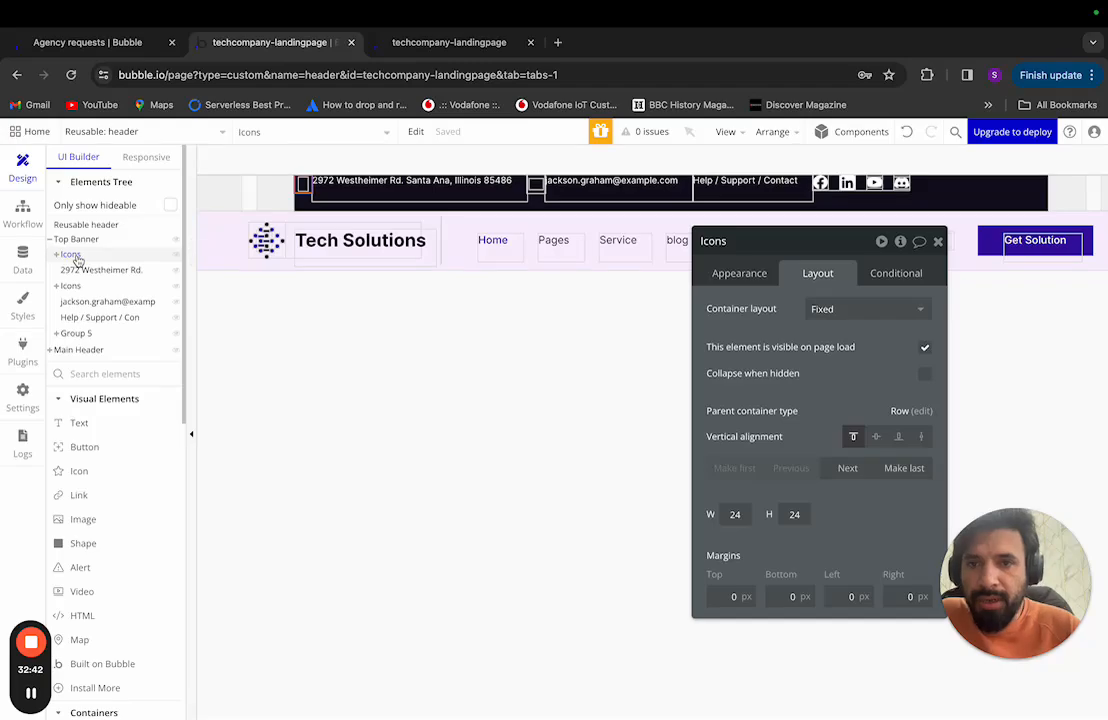
pyautogui.hotkey('ctrl', 'Left')
pyautogui.scroll(10, 433, 274)
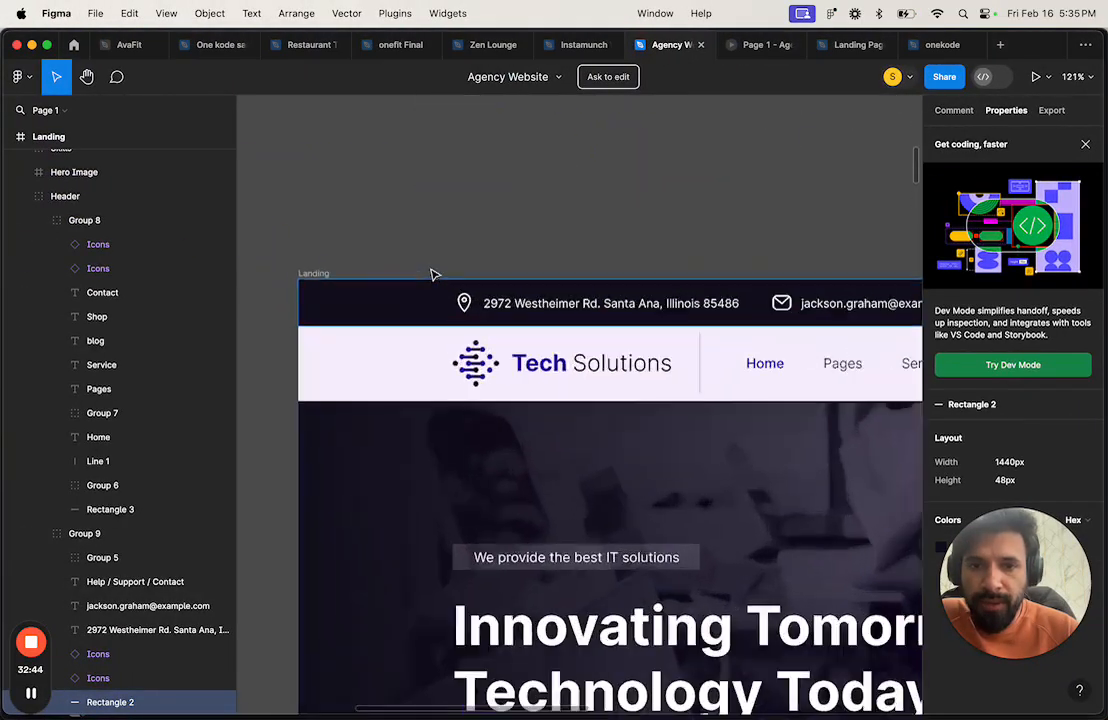
# Step: In Figma, select the address text layer and read its 265×15 size
pyautogui.scroll(-5, 433, 274)
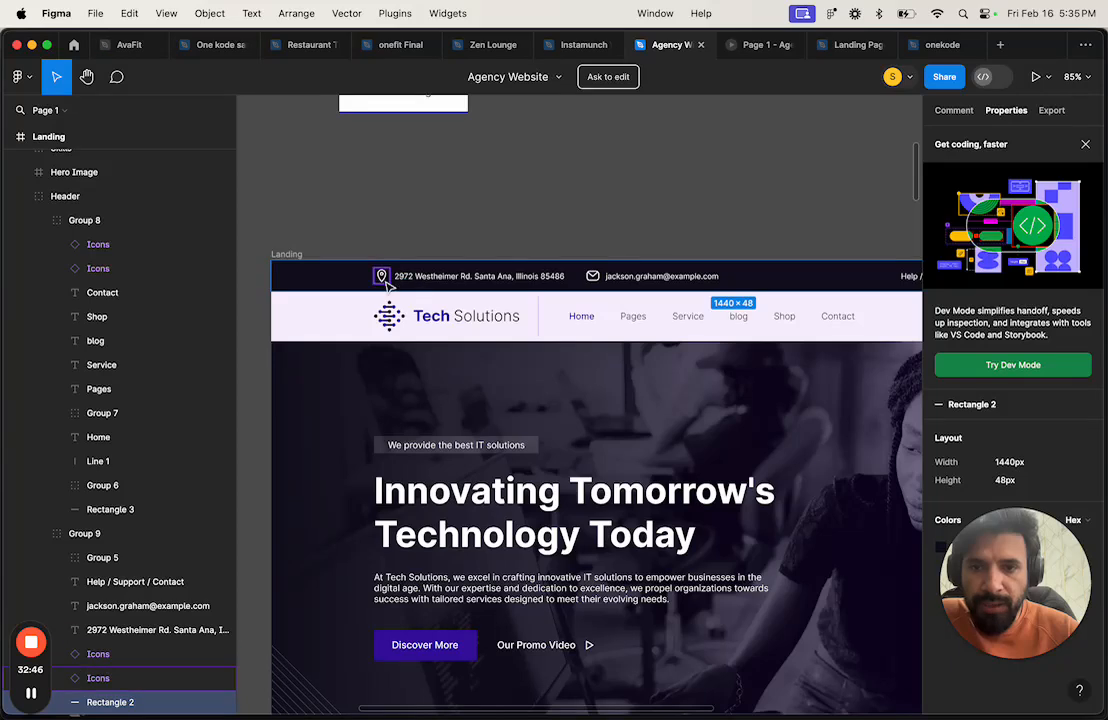
pyautogui.click(383, 278)
pyautogui.click(397, 278)
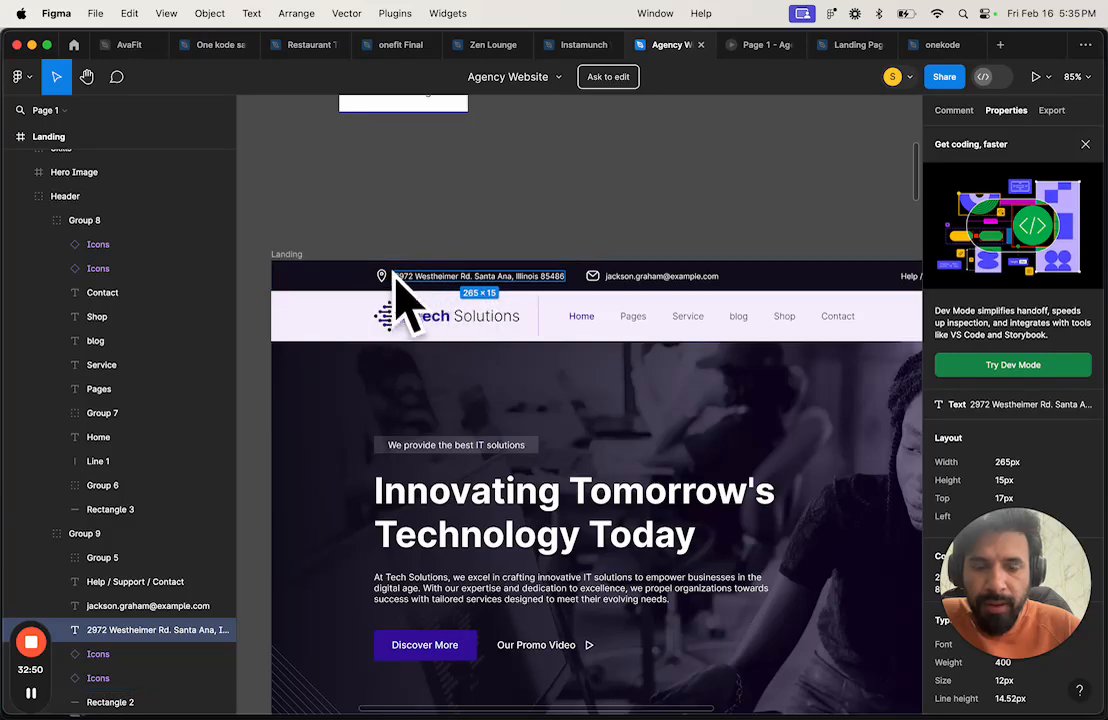
pyautogui.doubleClick(400, 279)
pyautogui.hscroll(3, 453, 283)
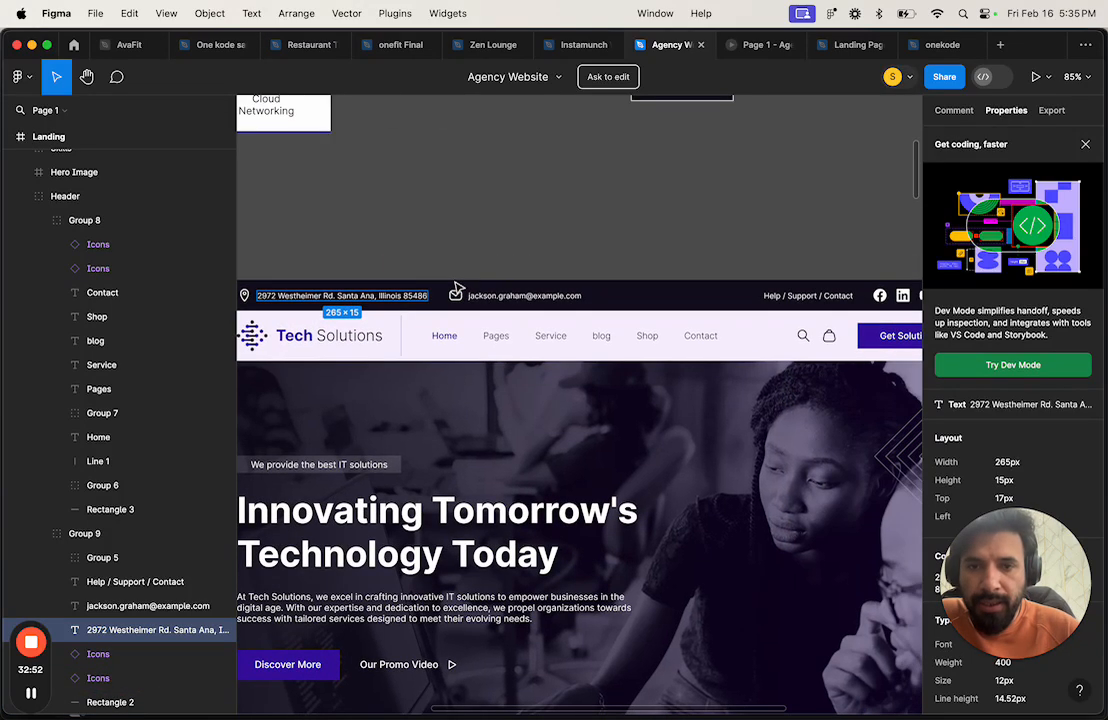
pyautogui.hscroll(2, 627, 308)
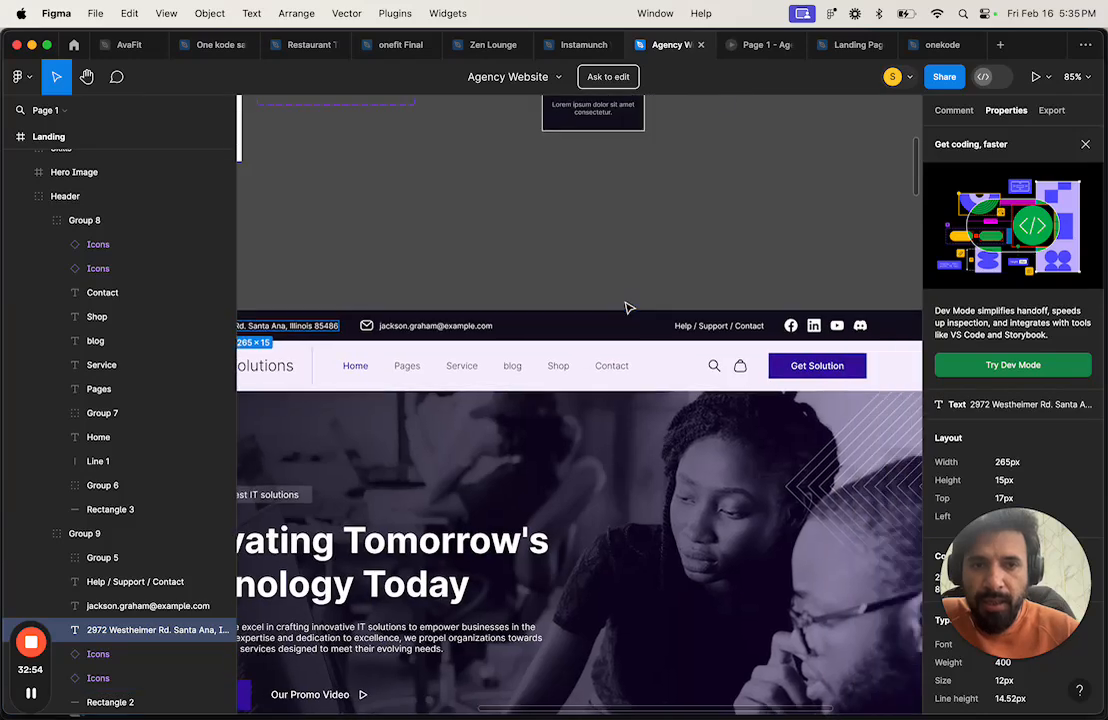
pyautogui.hscroll(2, 627, 308)
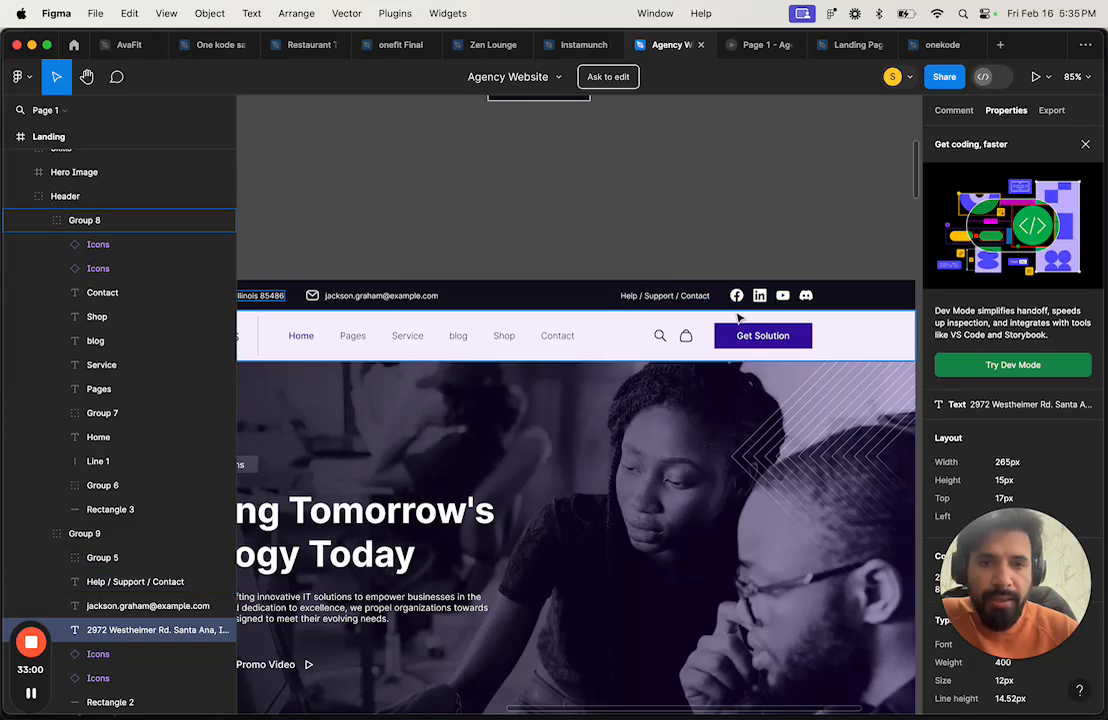
pyautogui.scroll(-5, 633, 340)
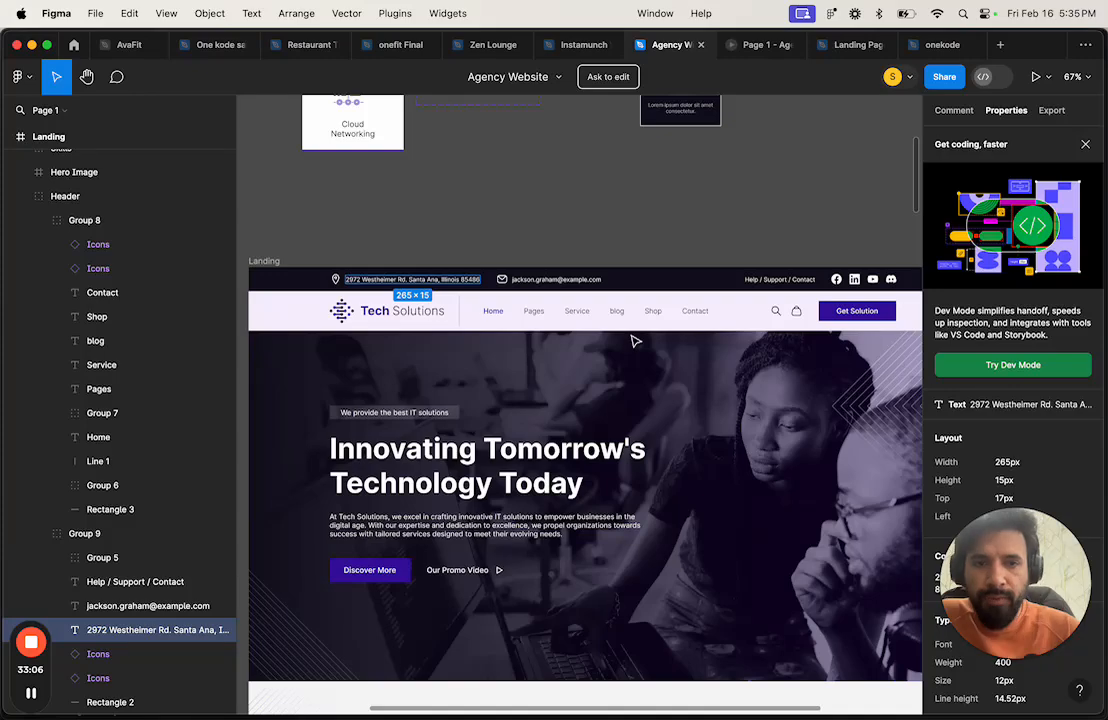
# Step: Back in Bubble, select the email text and its 18×14 icon shape in the banner
pyautogui.hotkey('ctrl', 'Right')
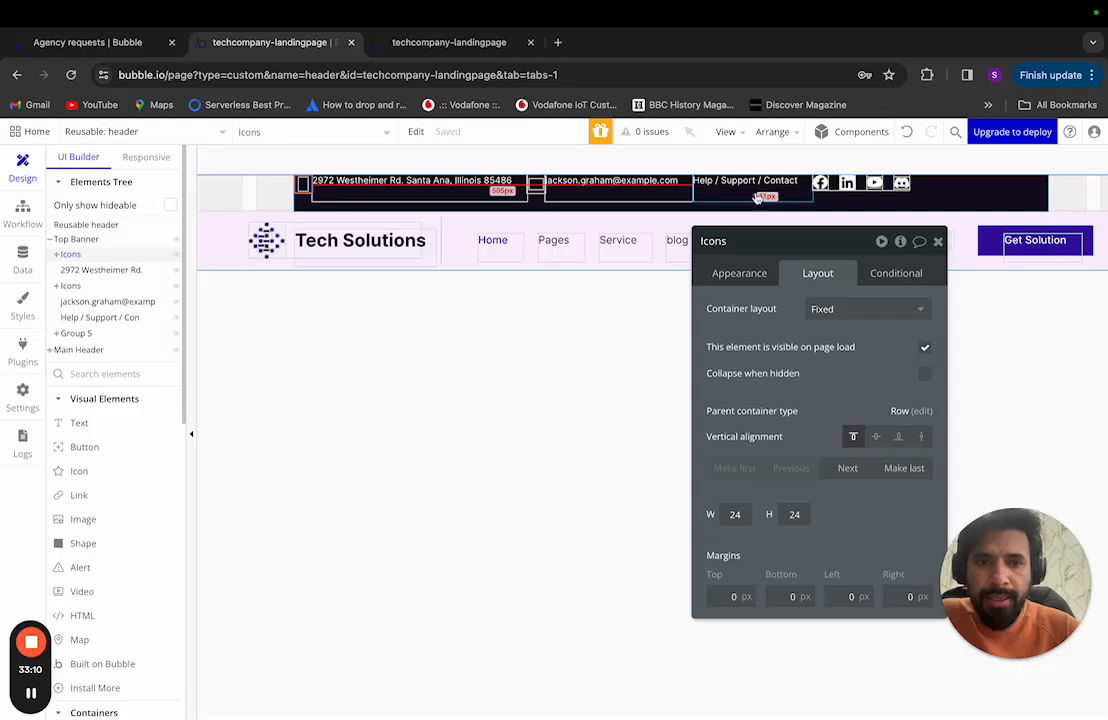
pyautogui.click(612, 182)
pyautogui.hotkey('ctrl', 'Left')
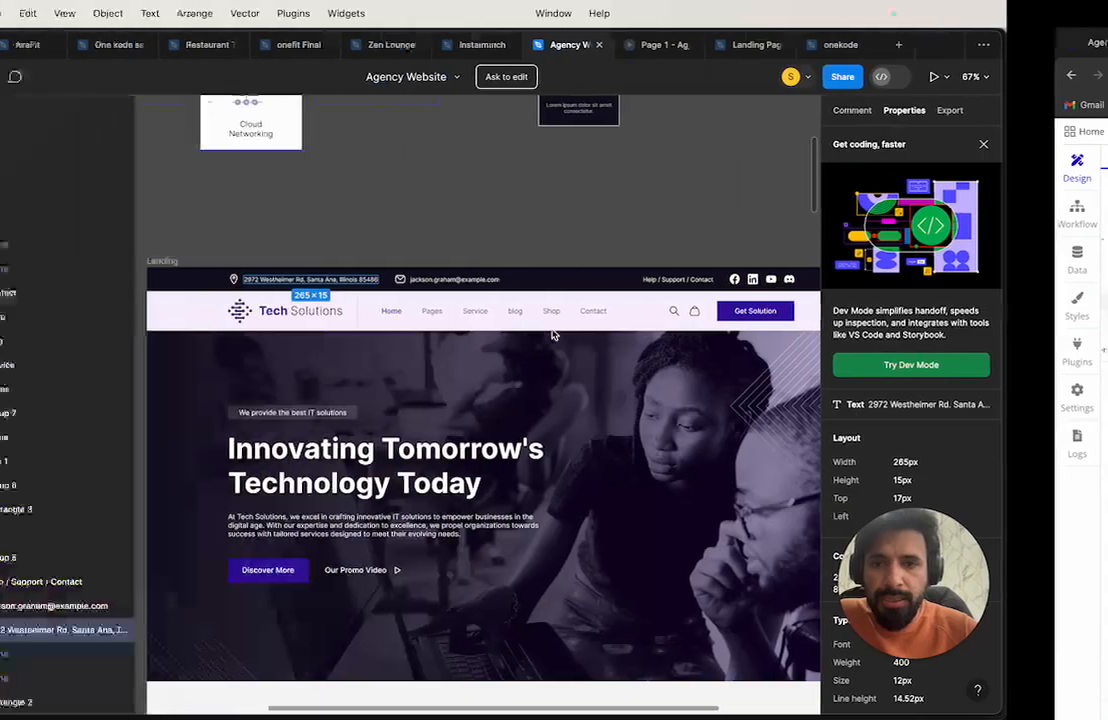
pyautogui.hotkey('ctrl', 'Right')
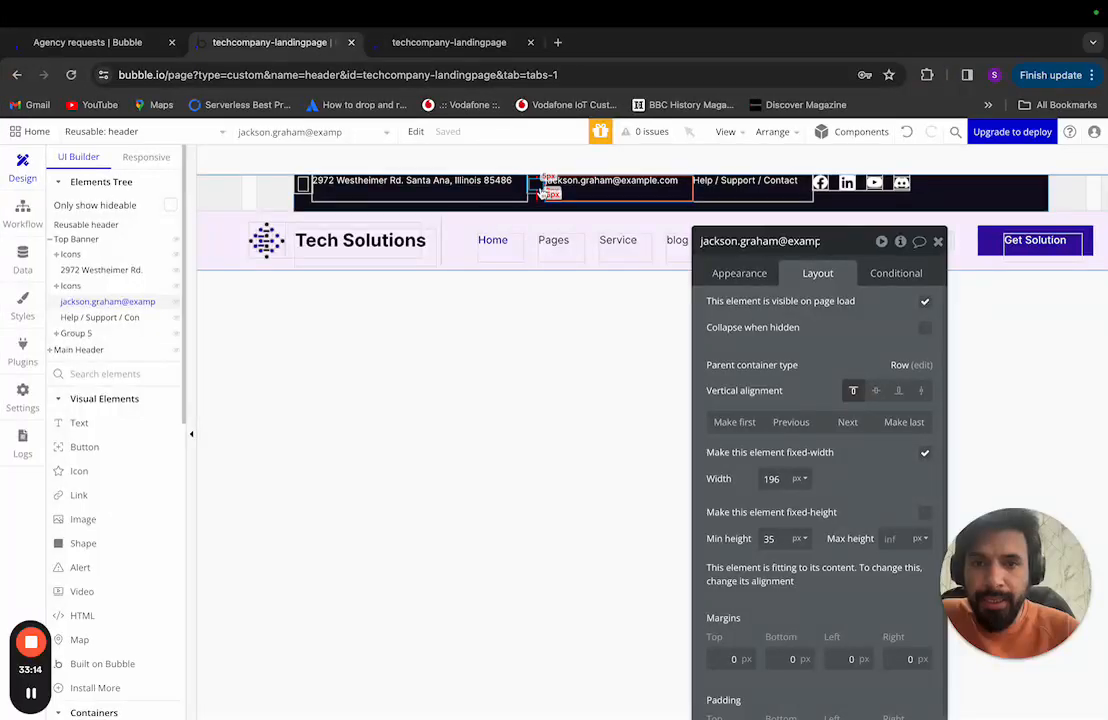
pyautogui.click(538, 187)
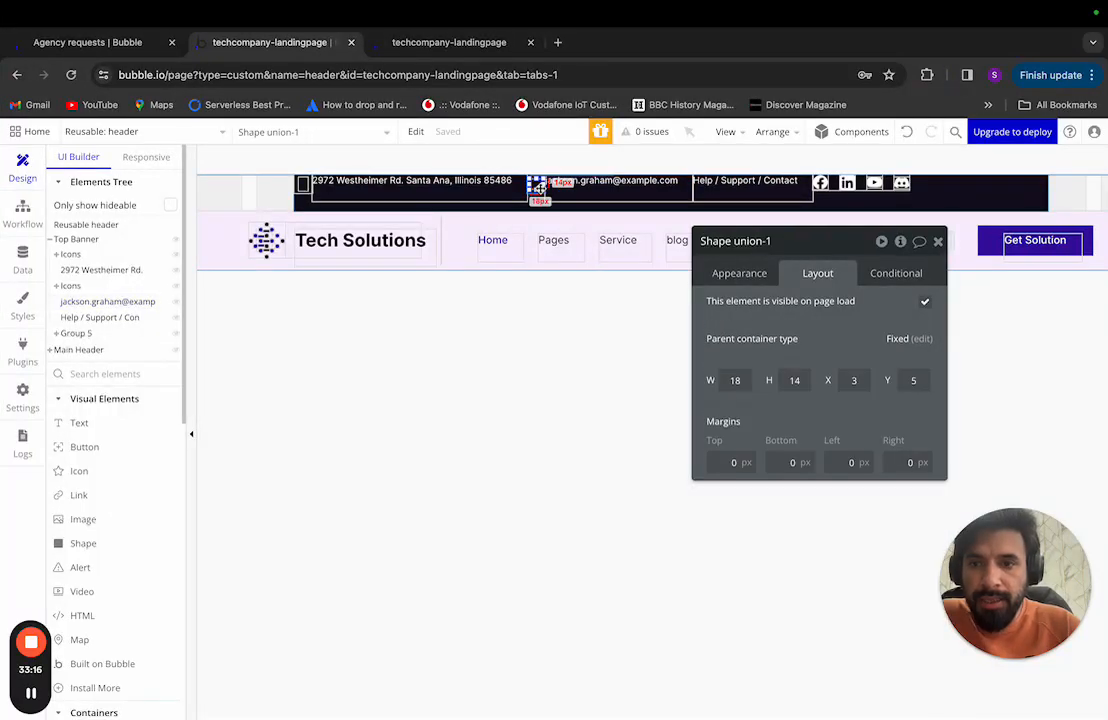
# Step: Delete the address's Icons group from the Elements Tree
pyautogui.click(57, 254)
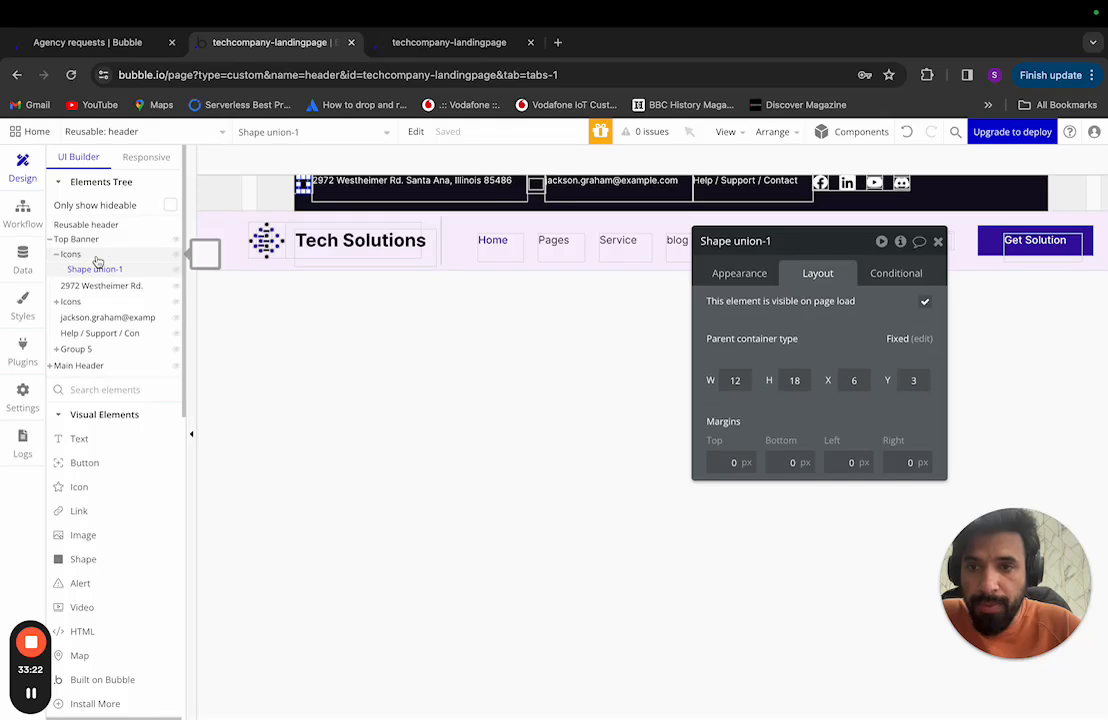
pyautogui.click(97, 257)
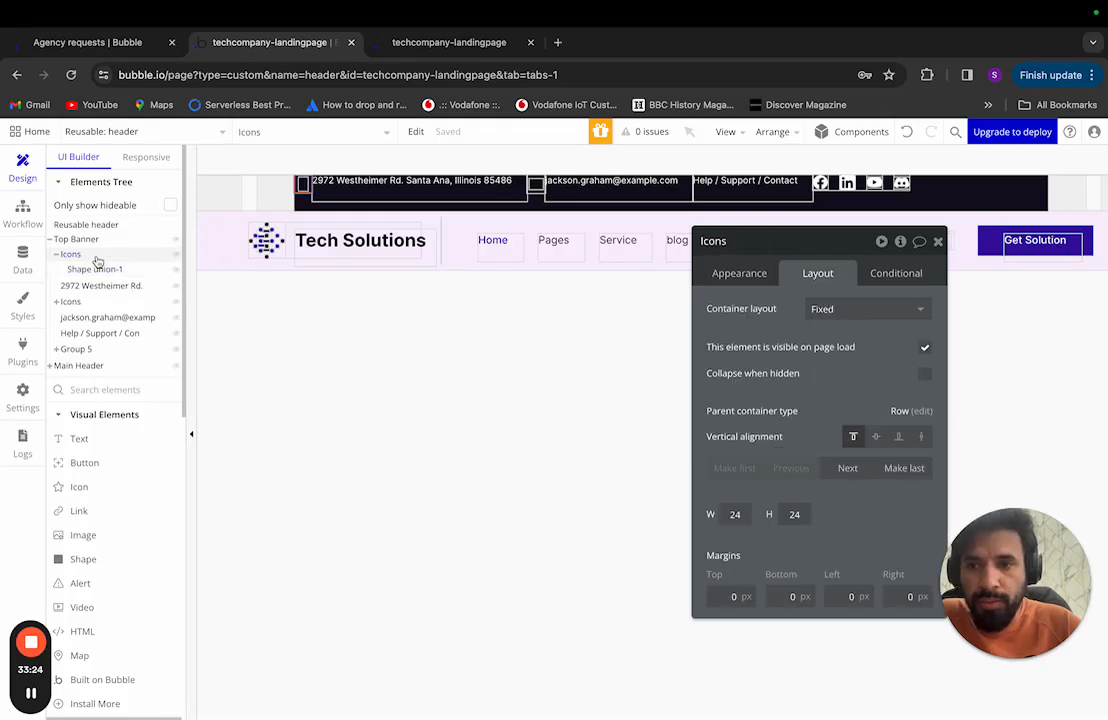
pyautogui.rightClick(97, 261)
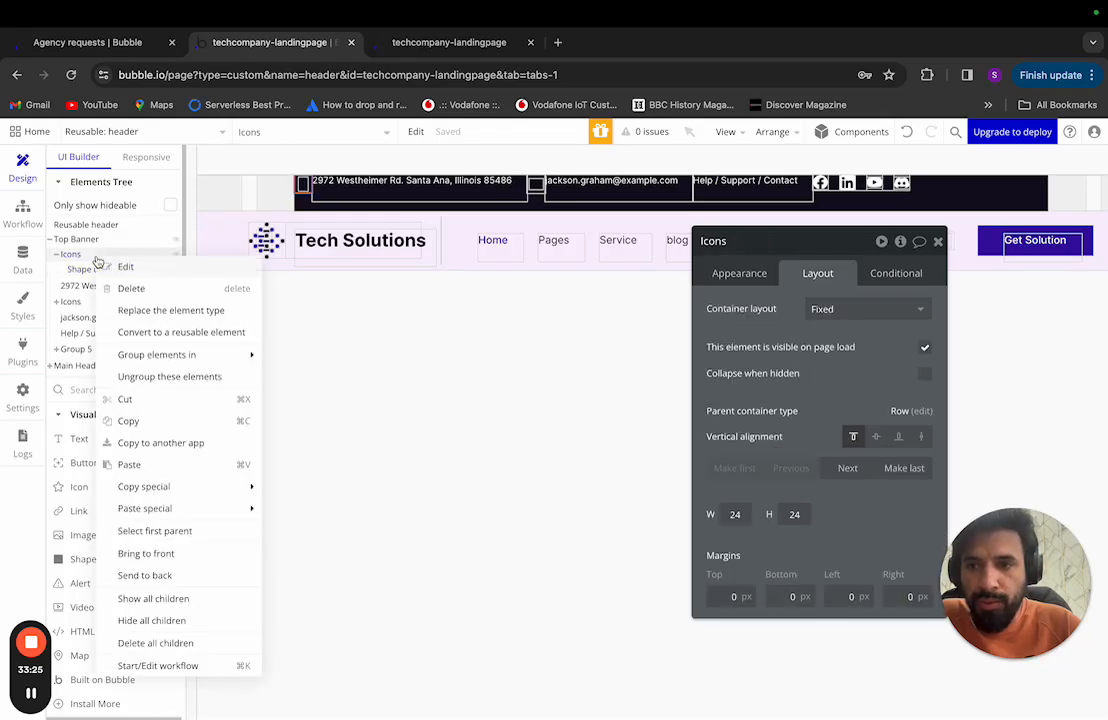
pyautogui.click(146, 290)
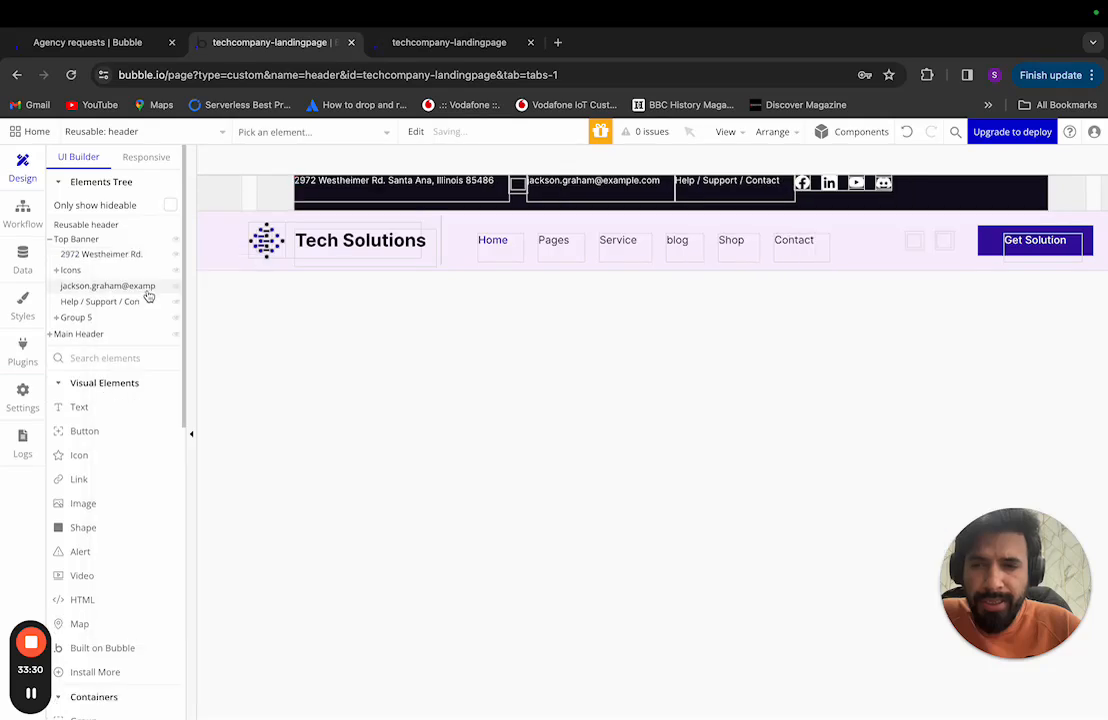
# Step: Delete the email's remaining Icons group and select Group 5
pyautogui.click(110, 274)
pyautogui.rightClick(110, 276)
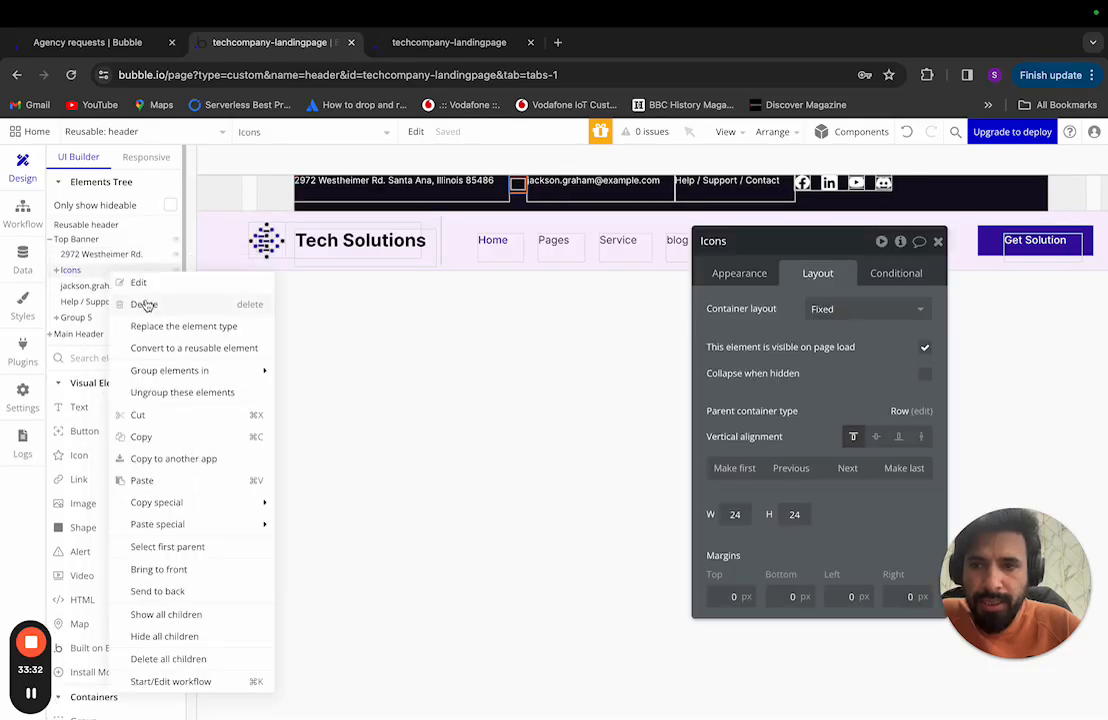
pyautogui.click(140, 300)
pyautogui.click(80, 303)
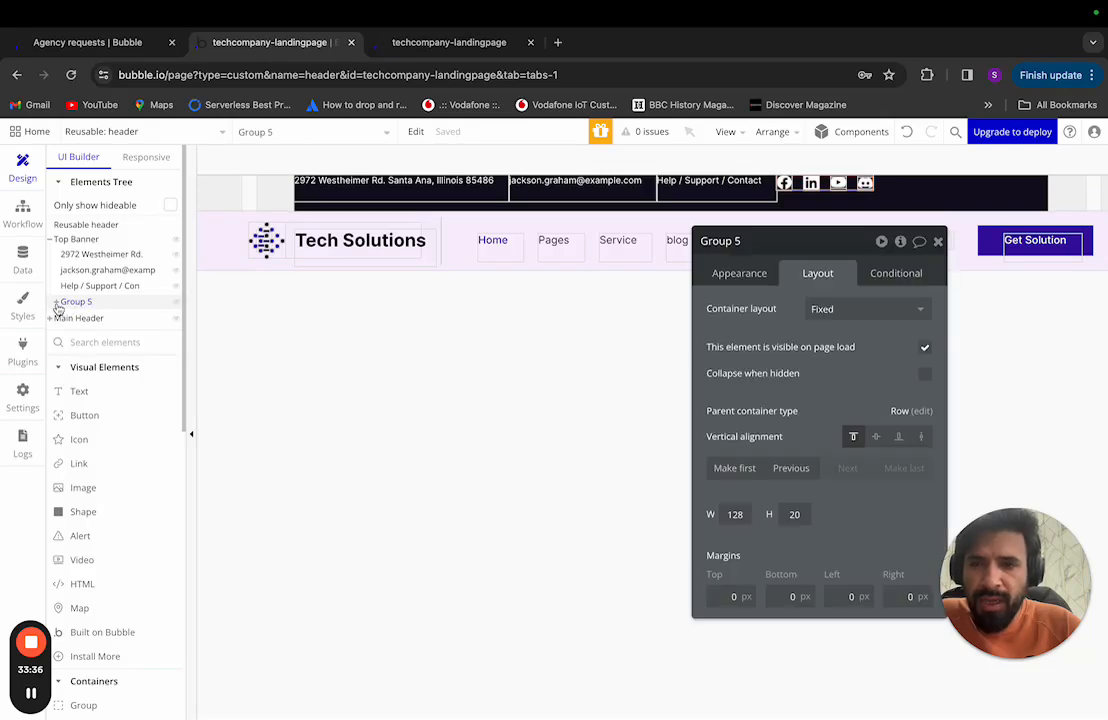
# Step: Expand Group 5 and the first Social group, and view the vector image's Appearance settings
pyautogui.click(56, 302)
pyautogui.click(63, 317)
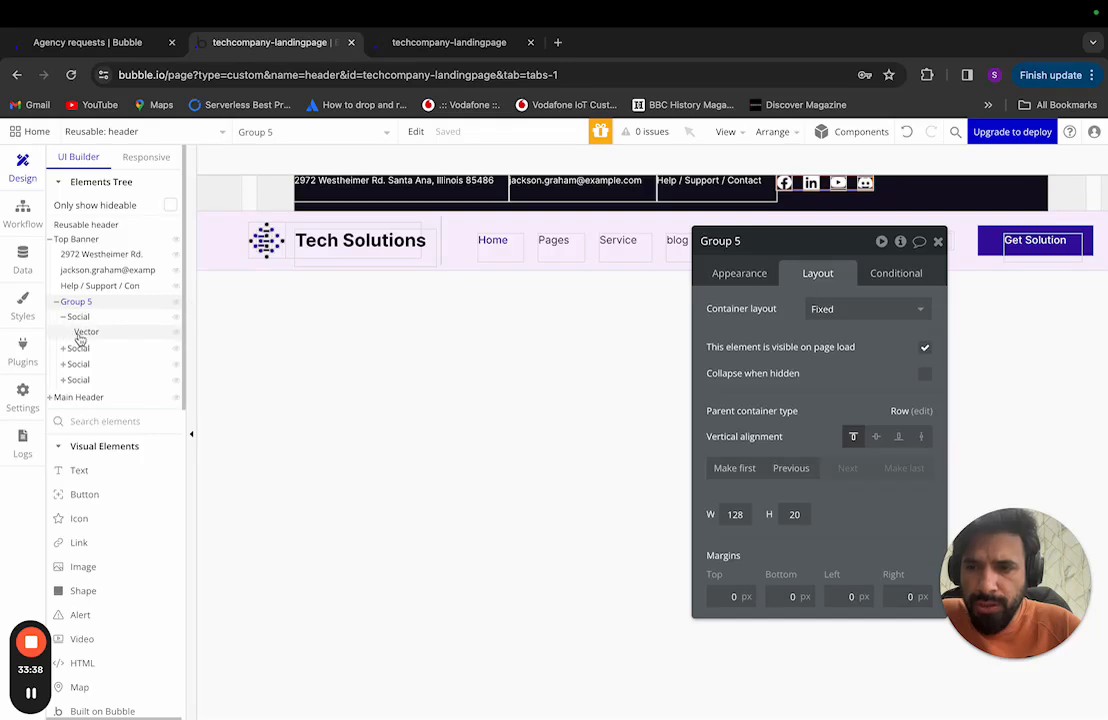
pyautogui.click(84, 333)
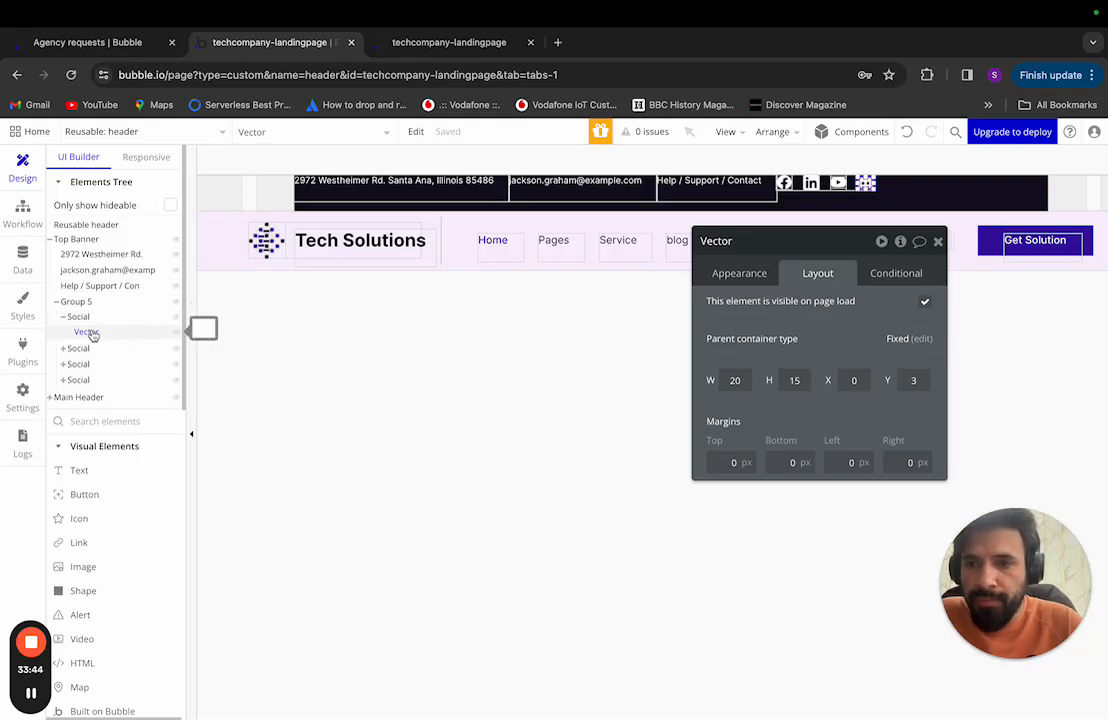
pyautogui.click(94, 335)
pyautogui.click(93, 335)
pyautogui.click(741, 272)
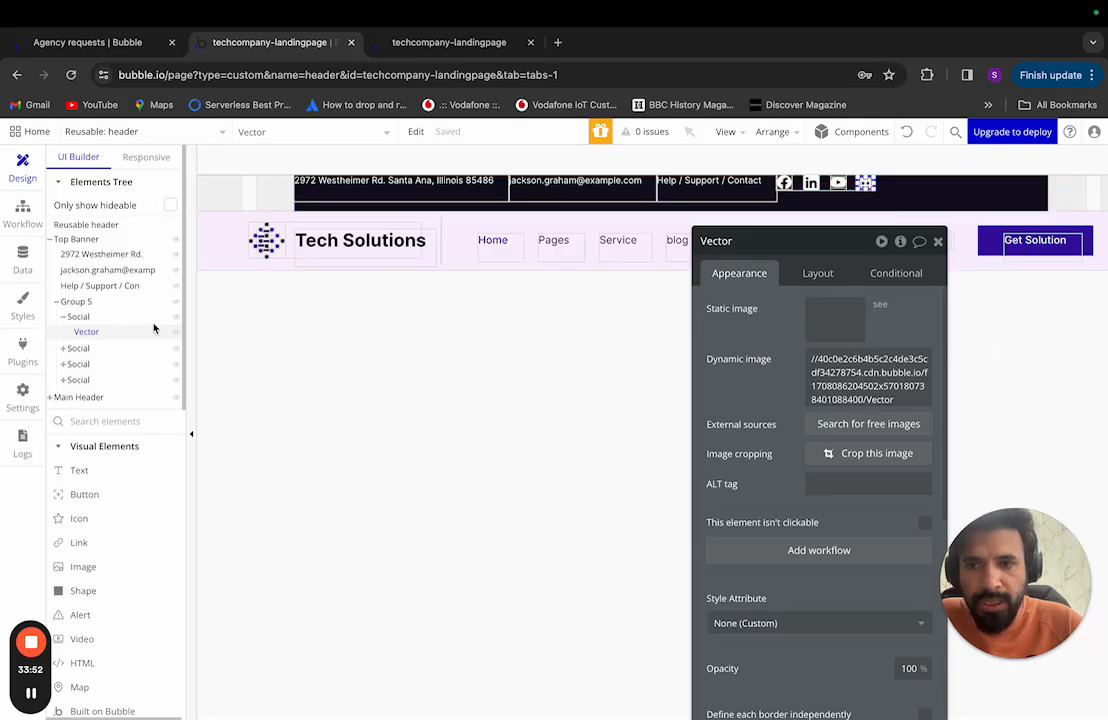
# Step: Collapse the Social group, select the address text, and pick the Icon element to add
pyautogui.click(62, 316)
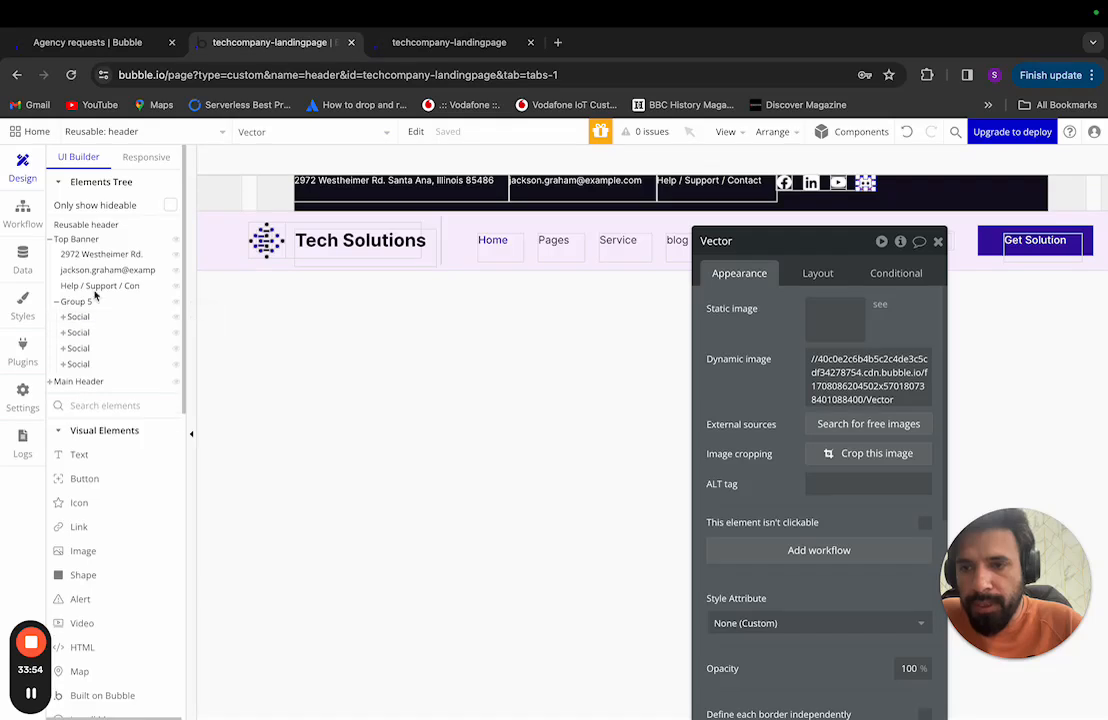
pyautogui.click(103, 255)
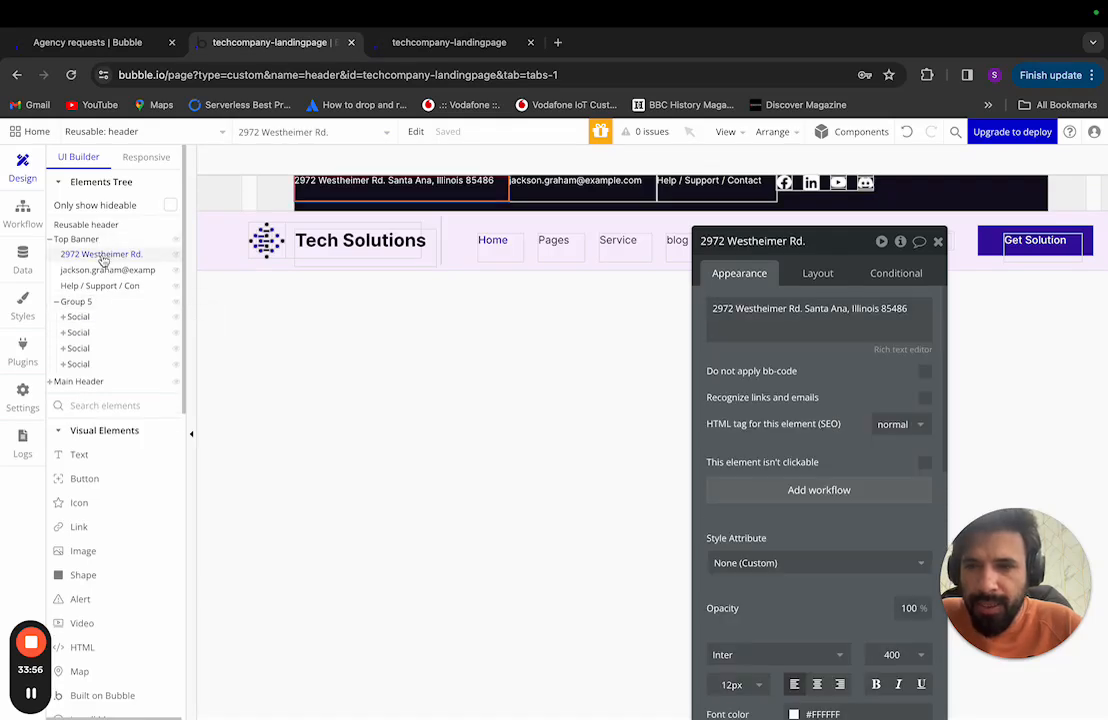
pyautogui.click(99, 502)
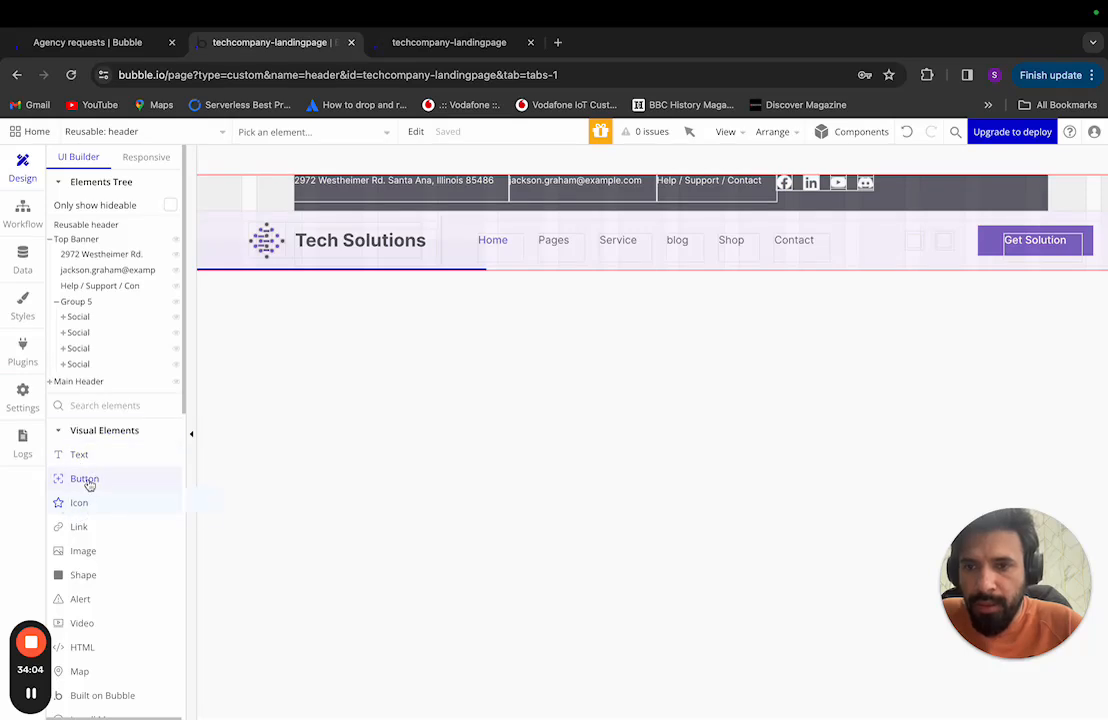
# Step: Place a new icon before the address text and rename it Icon location
pyautogui.click(300, 184)
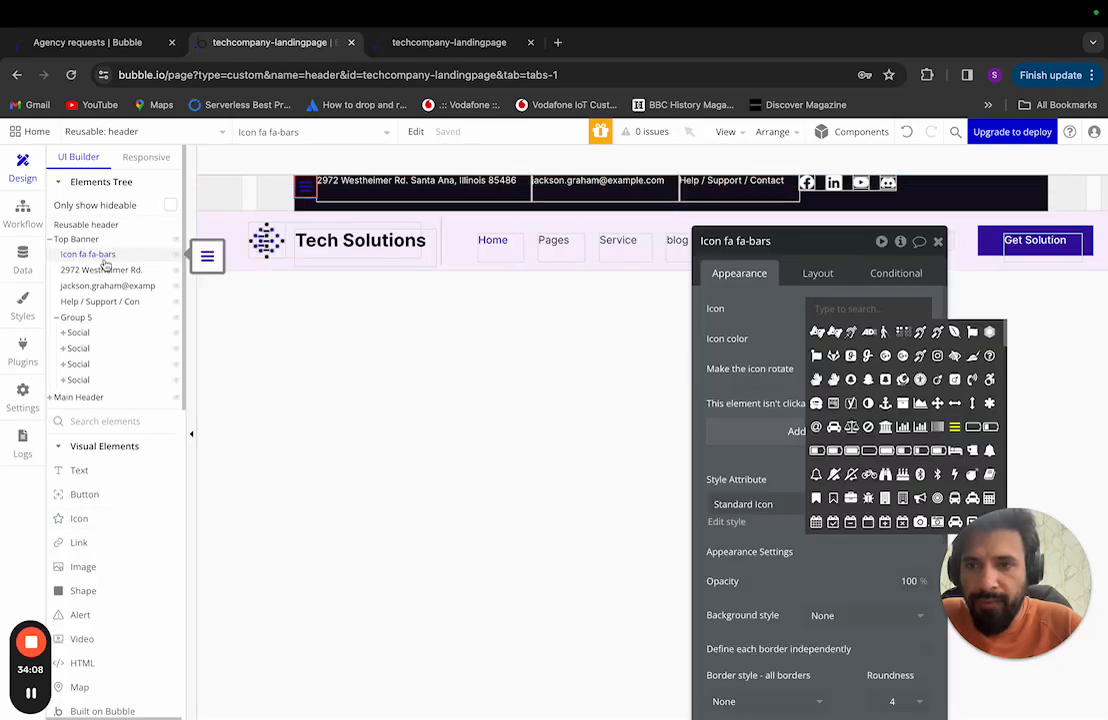
pyautogui.click(767, 241)
pyautogui.moveTo(771, 241); pyautogui.dragTo(728, 245)
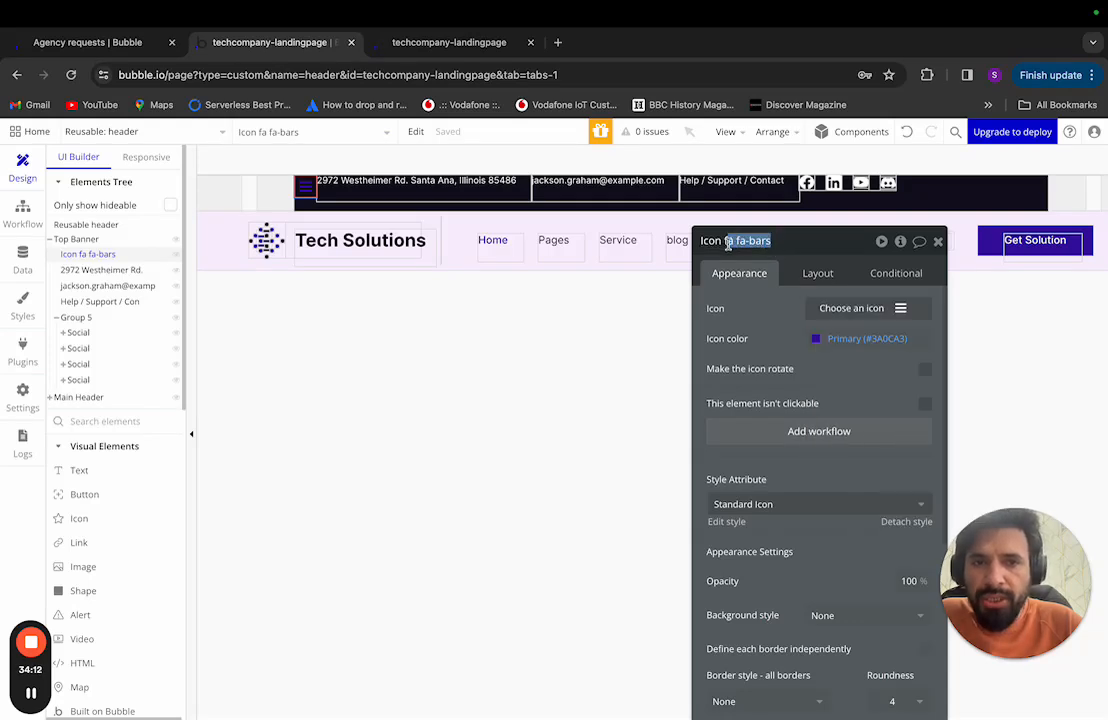
pyautogui.press('BackSpace')
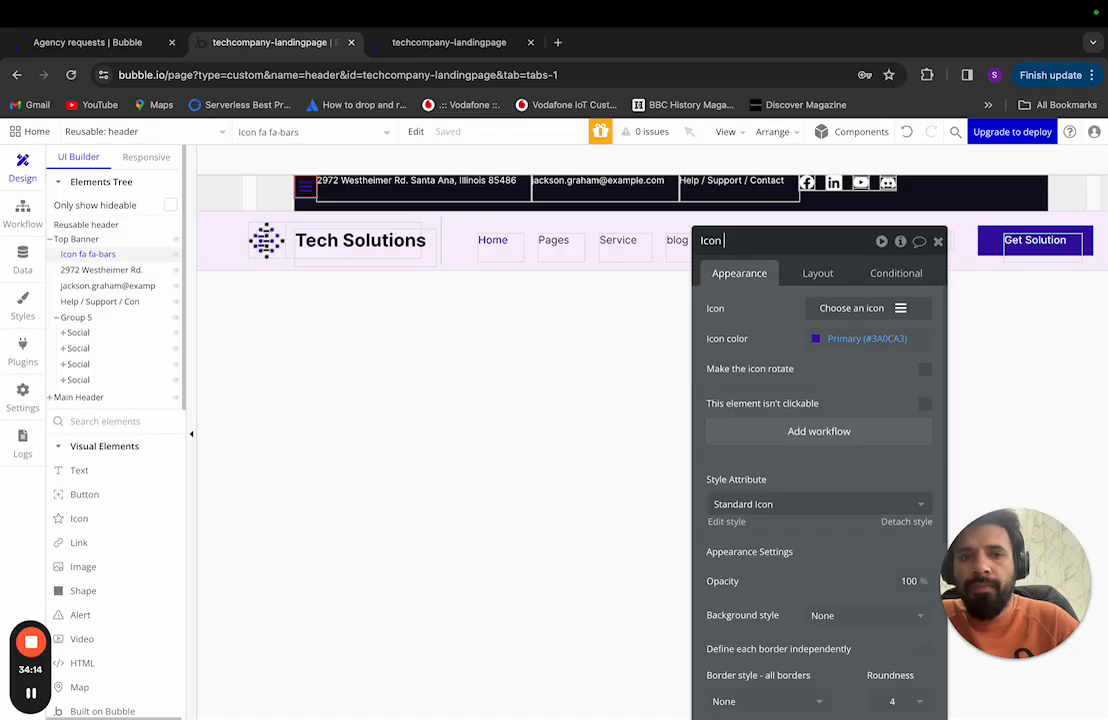
pyautogui.write('location')
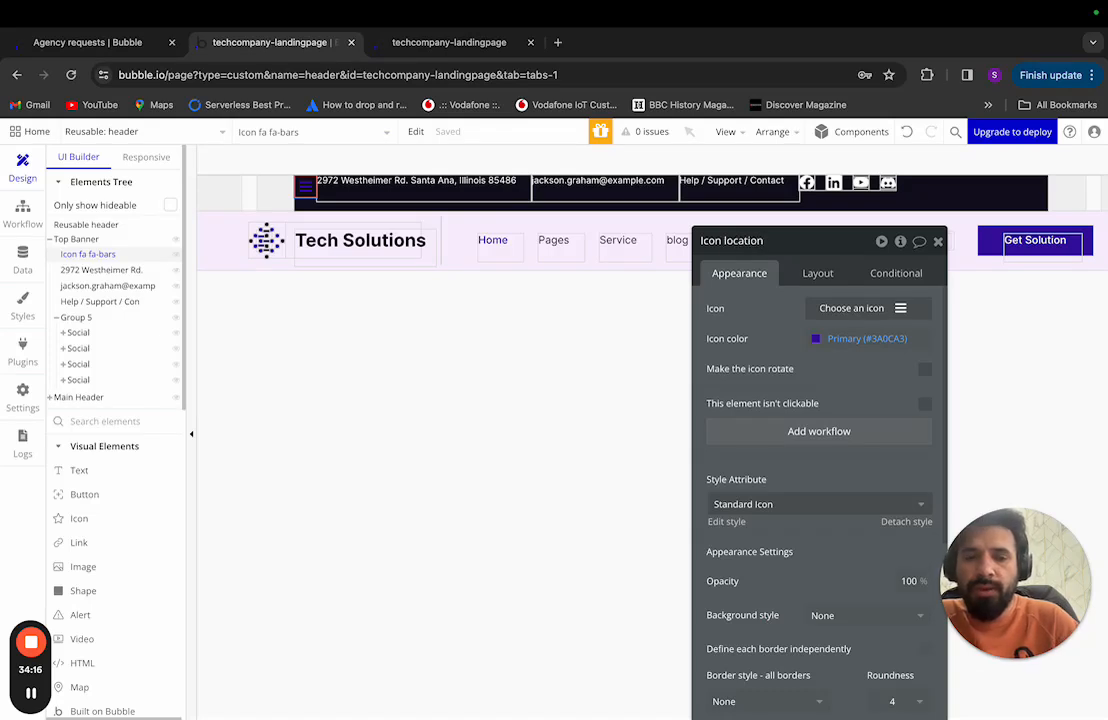
# Step: Reselect the Icon location element and go to the Element styles page
pyautogui.click(558, 278)
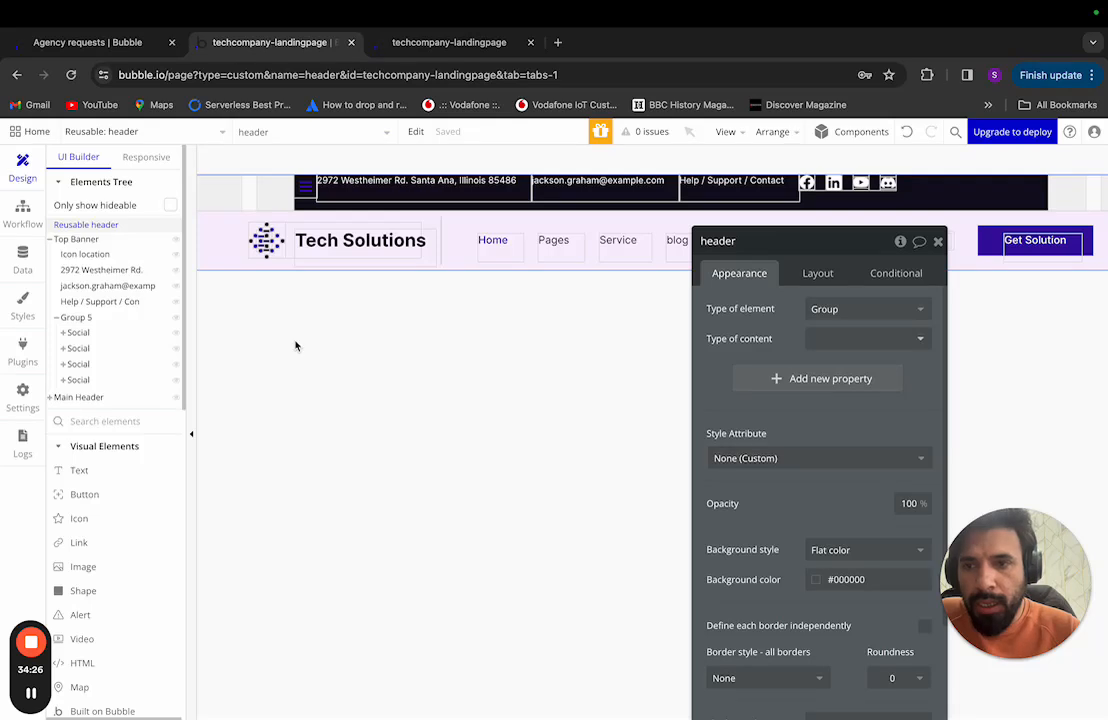
pyautogui.click(113, 255)
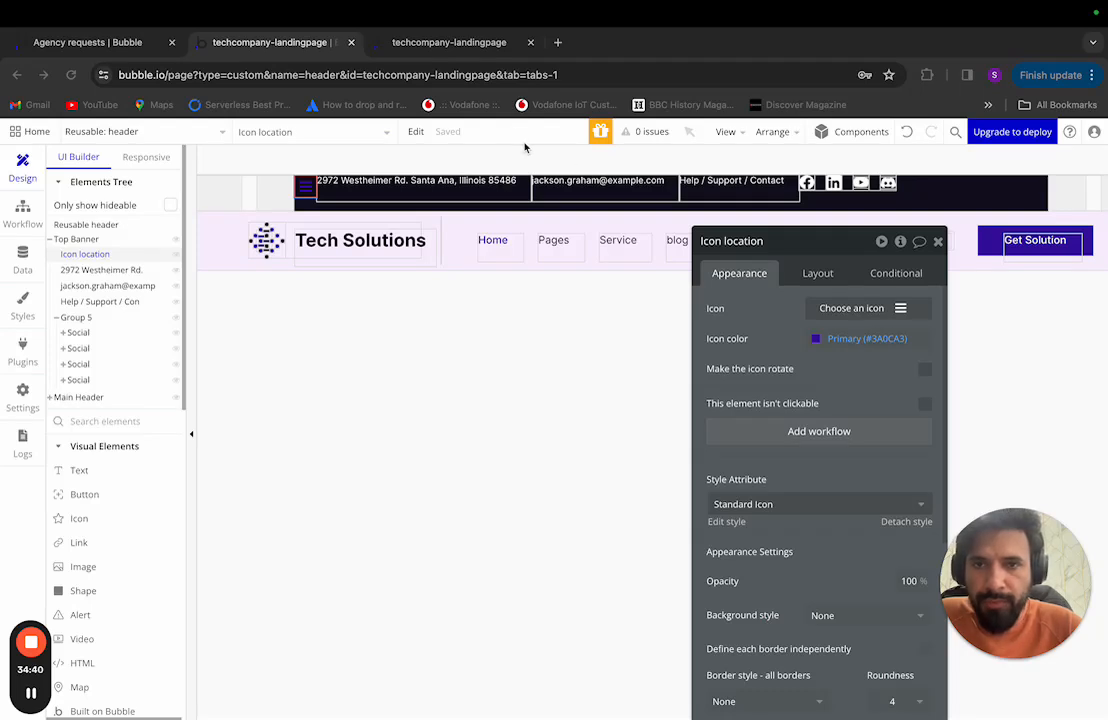
pyautogui.click(23, 312)
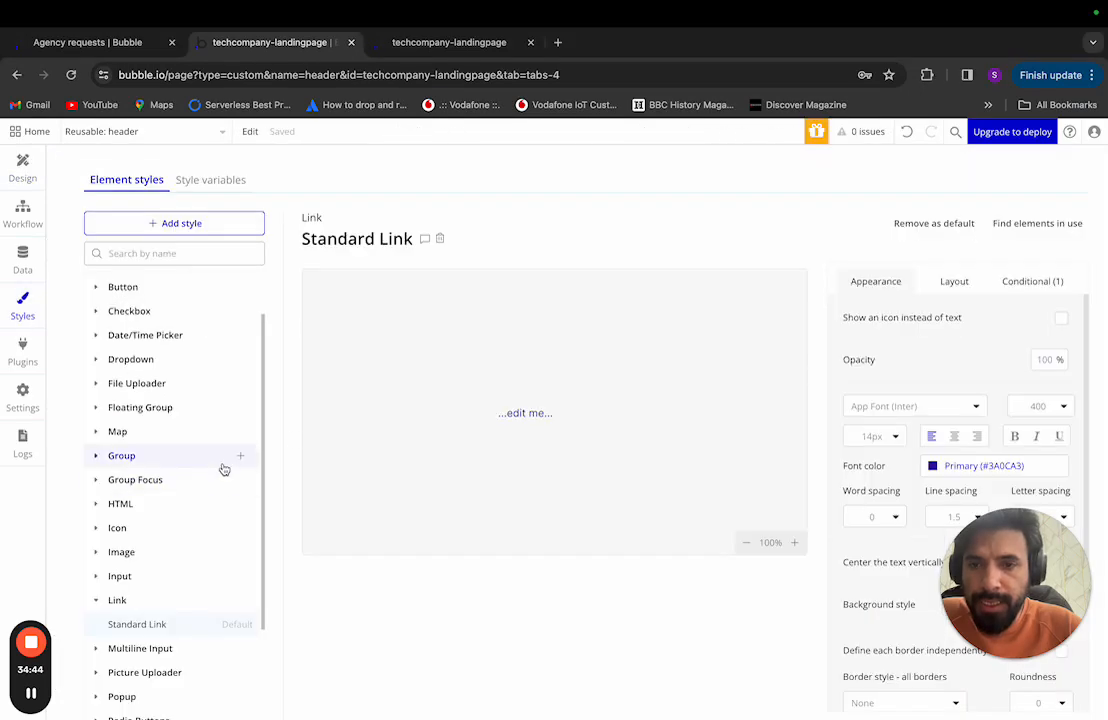
# Step: Open the Standard Icon style to check its Primary #3A0CA3 colour, then switch to Figma
pyautogui.click(98, 530)
pyautogui.click(136, 553)
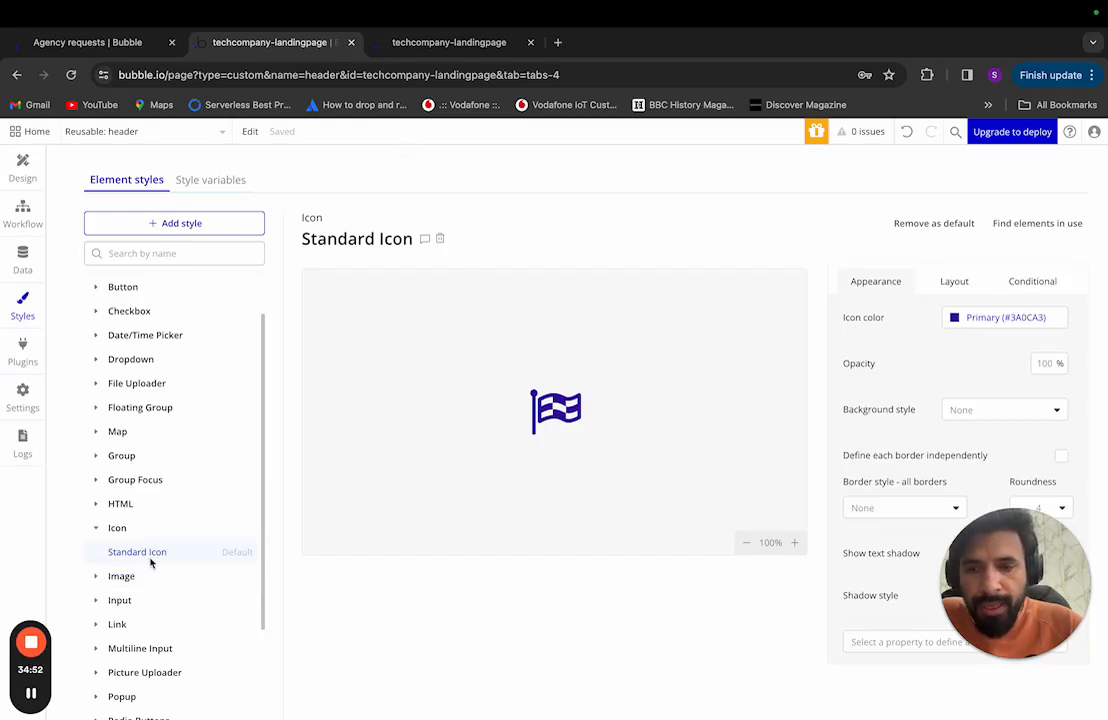
pyautogui.moveTo(151, 563)
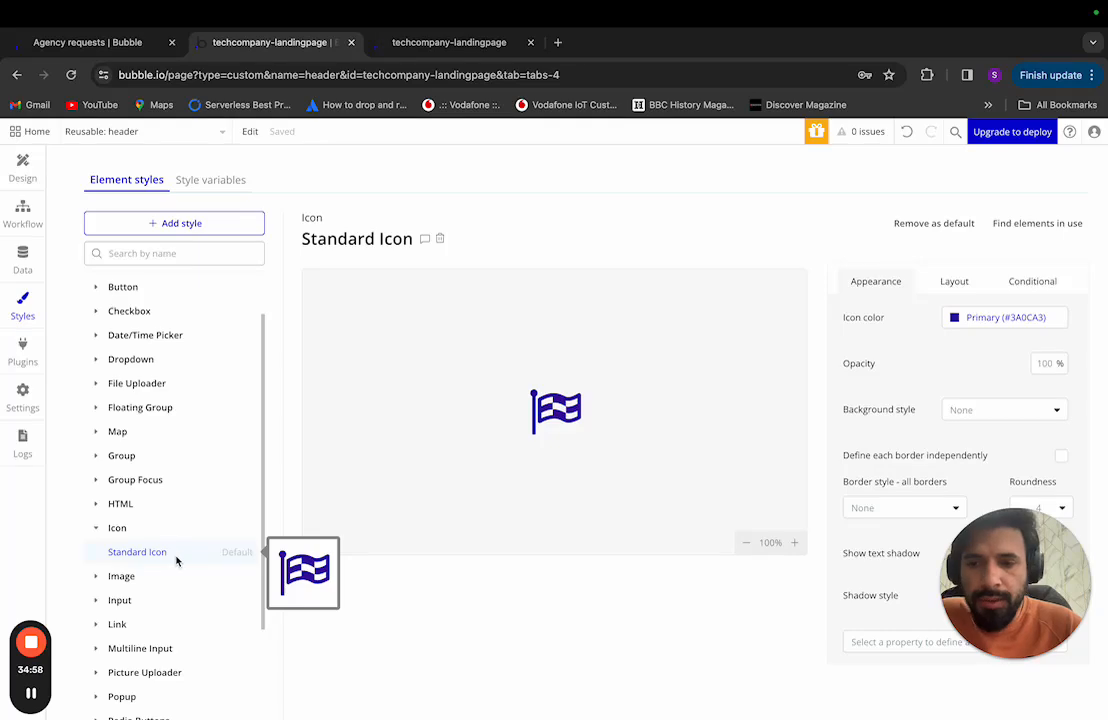
pyautogui.hotkey('ctrl', 'Left')
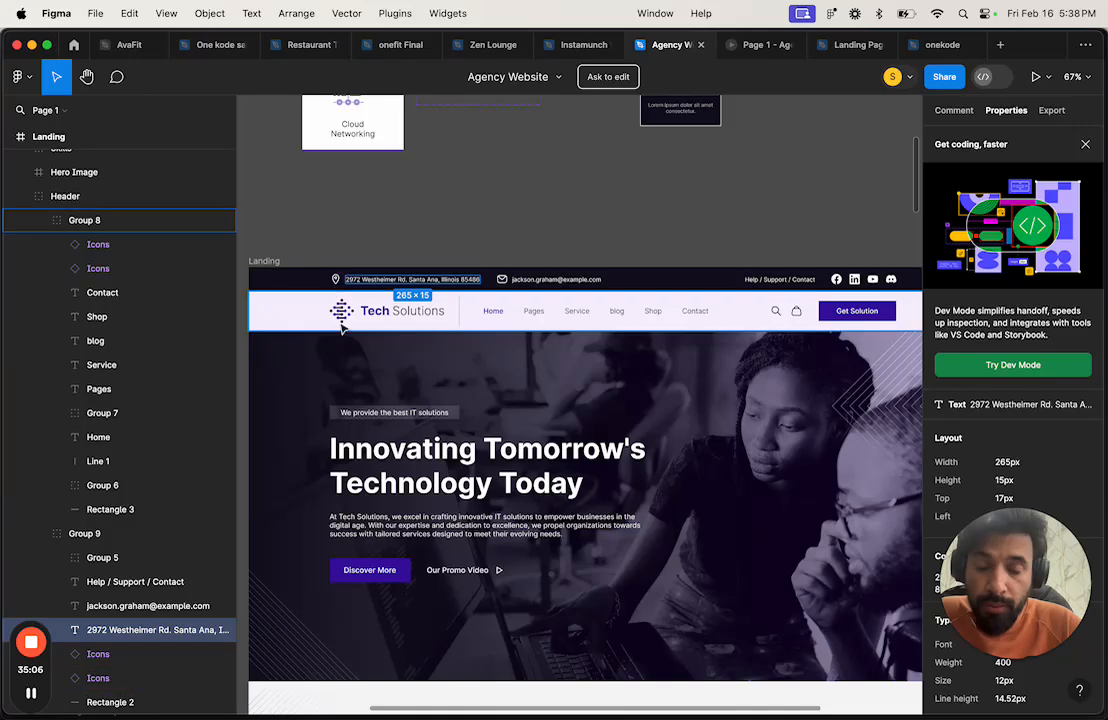
# Step: In Figma, review the 2972 Westheimer Rd. text's size and typography, then return to Bubble
pyautogui.scroll(-2, 400, 380)
pyautogui.scroll(-5, 407, 389)
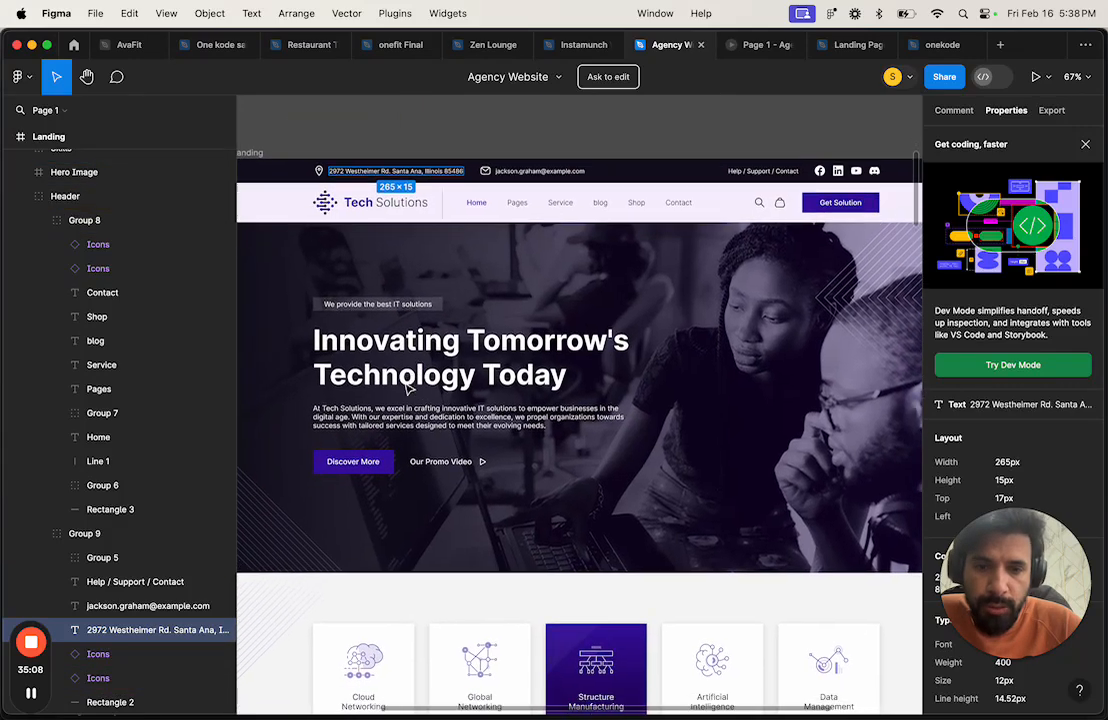
pyautogui.scroll(-8, 407, 389)
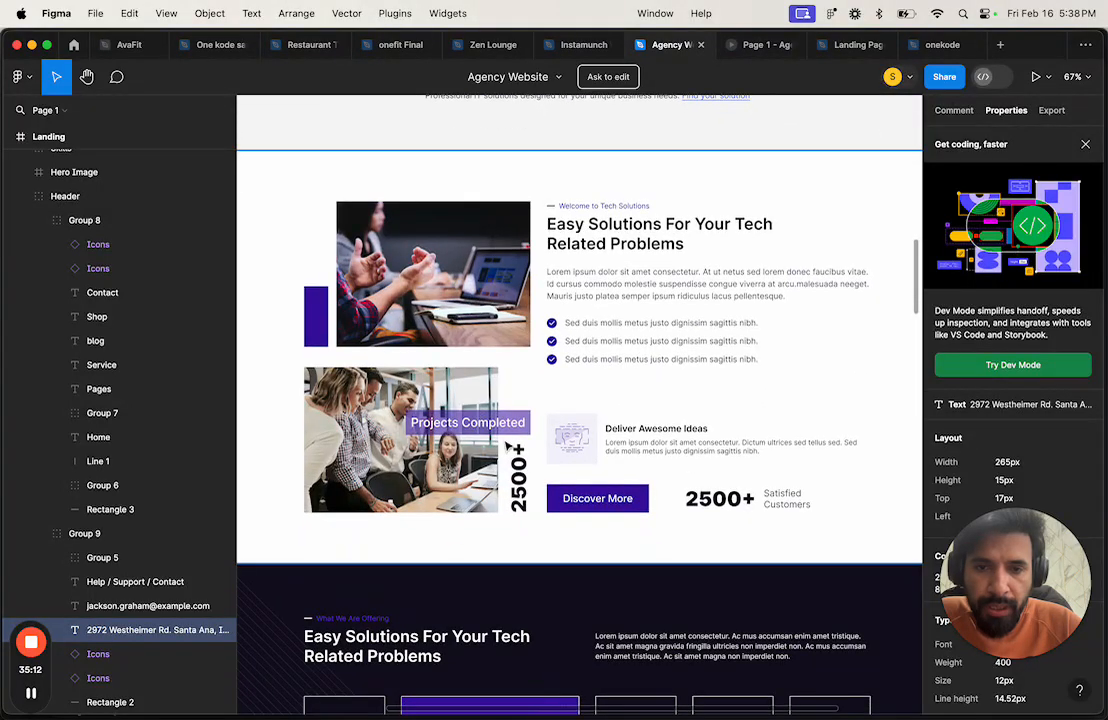
pyautogui.scroll(-6, 551, 420)
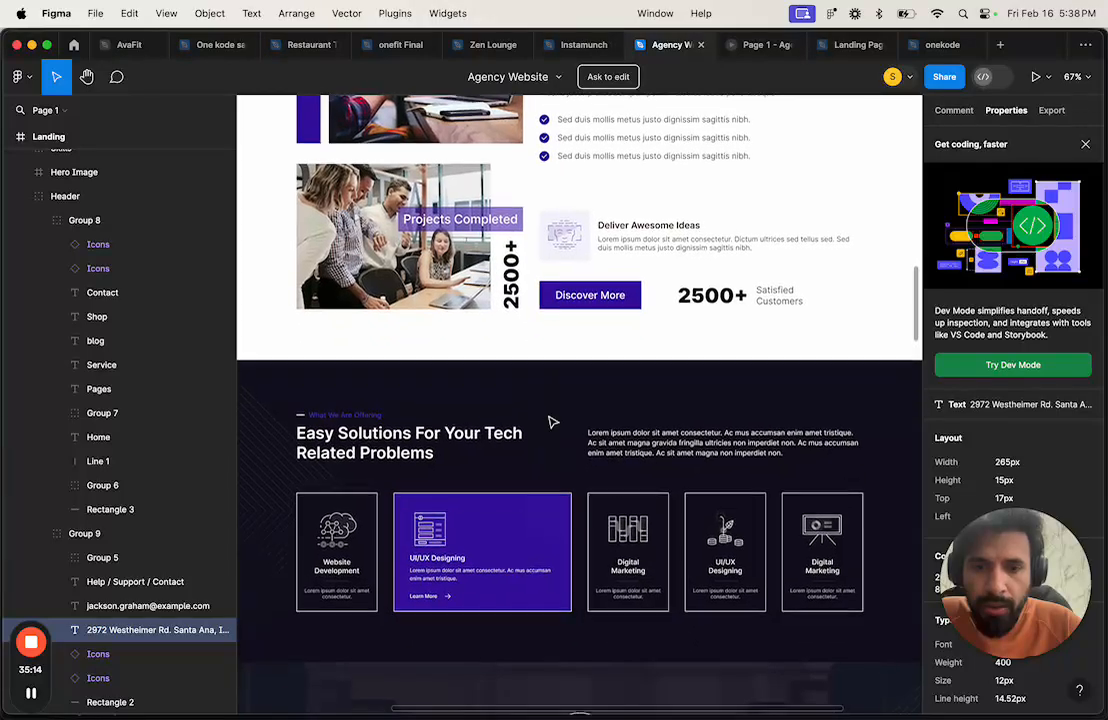
pyautogui.scroll(-10, 551, 422)
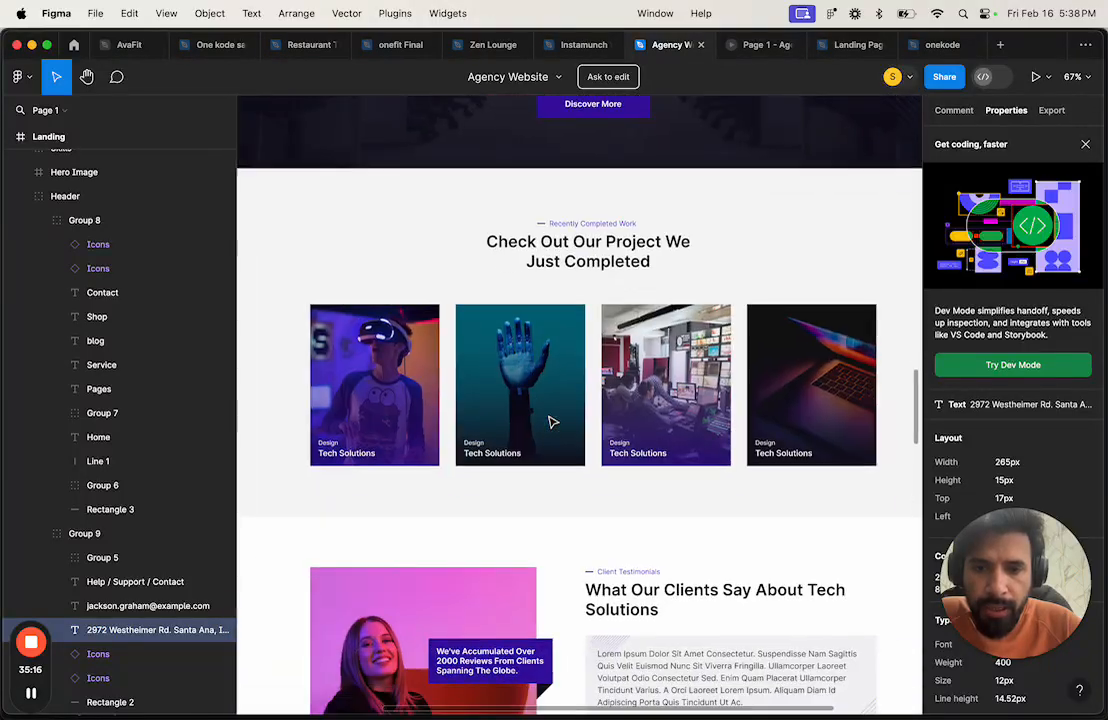
pyautogui.scroll(-7, 527, 485)
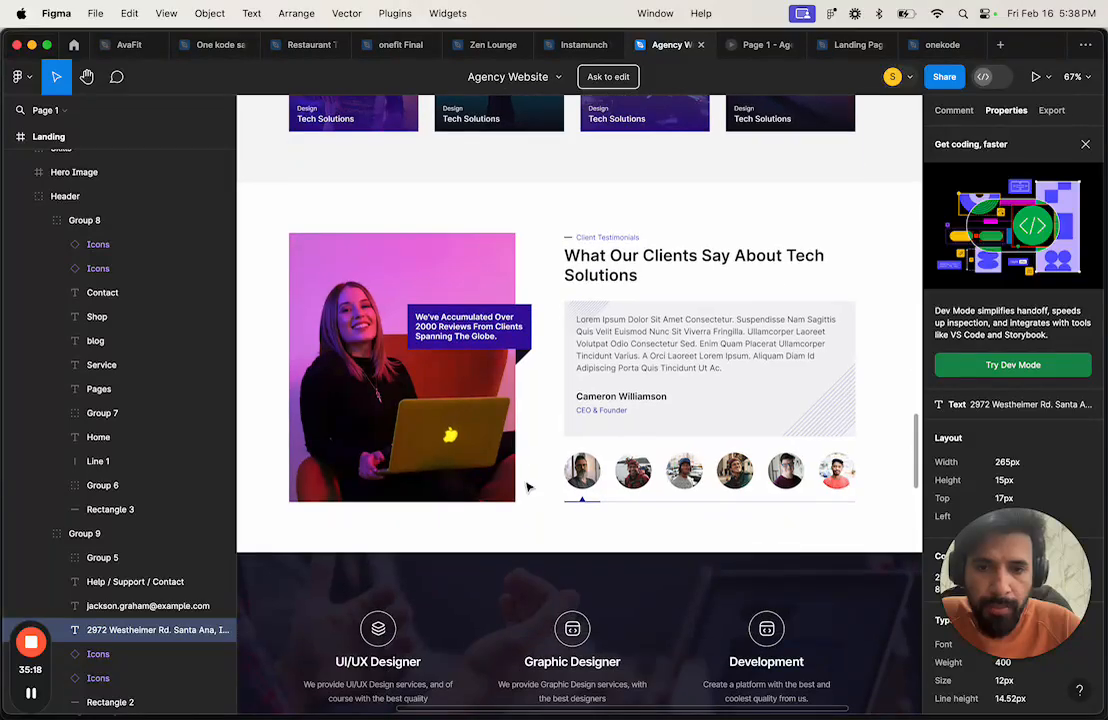
pyautogui.scroll(-6, 529, 487)
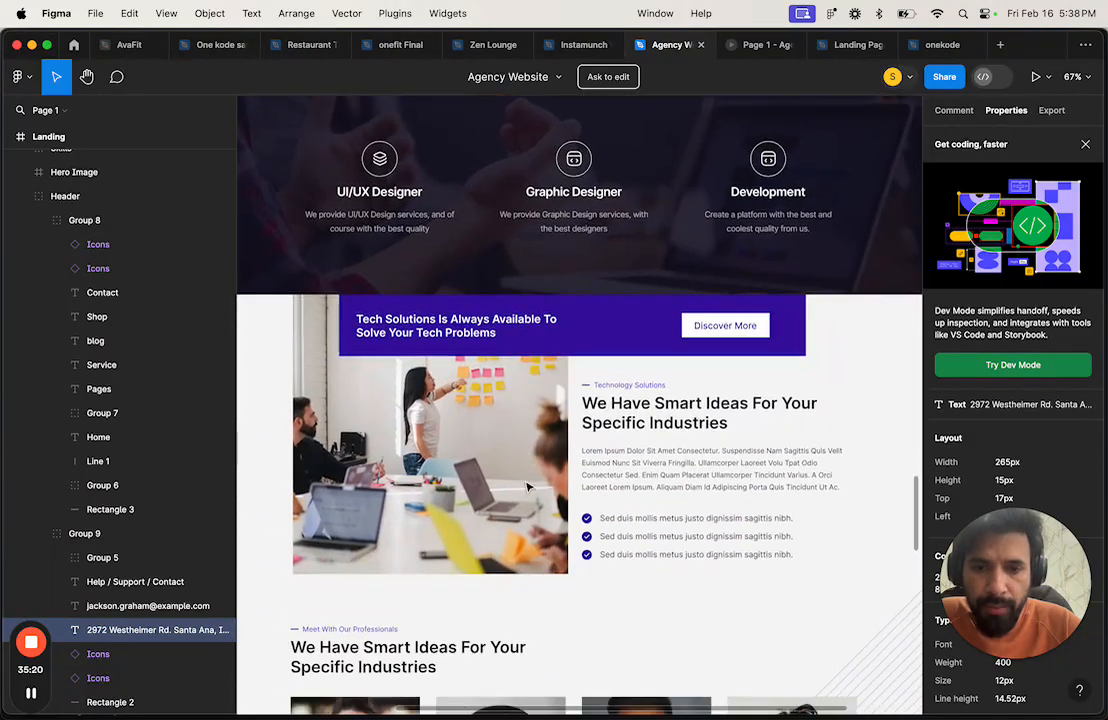
pyautogui.scroll(-4, 593, 527)
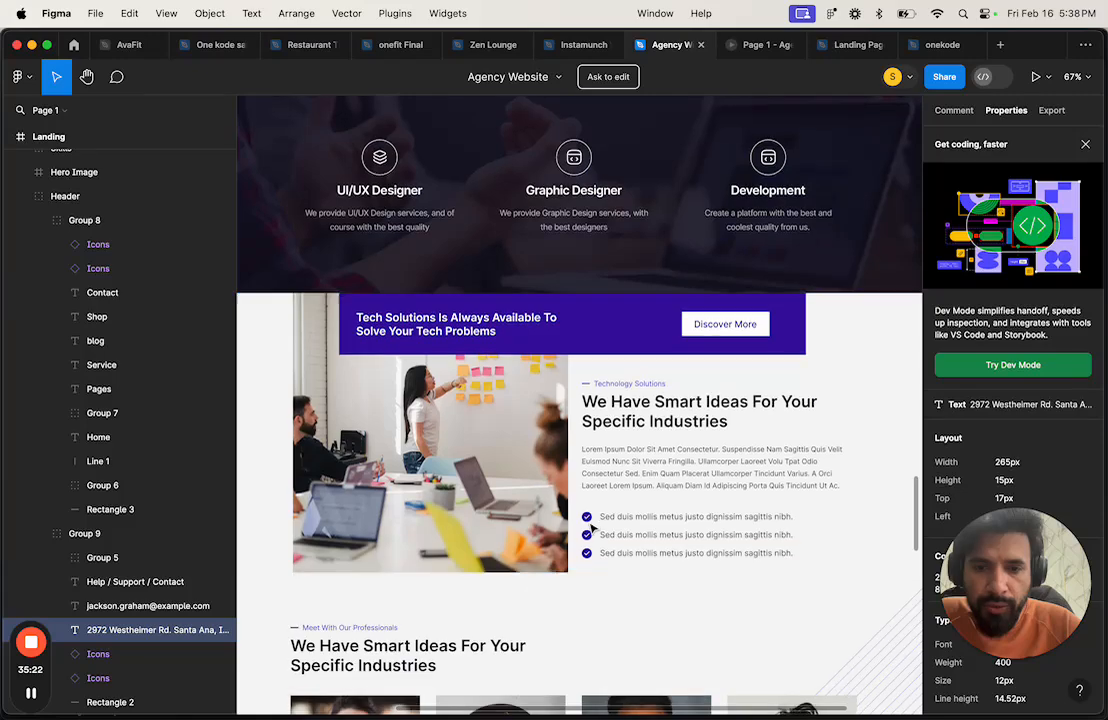
pyautogui.hotkey('ctrl', 'Right')
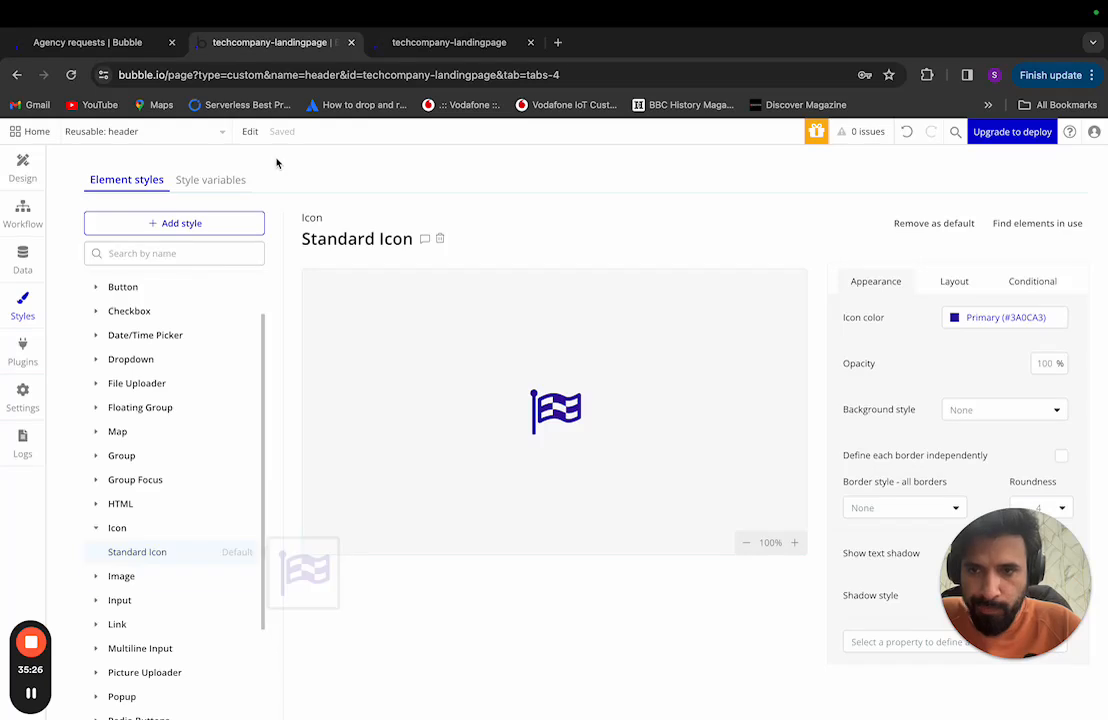
# Step: Create a new Icon element style named Contrast Icon
pyautogui.click(232, 221)
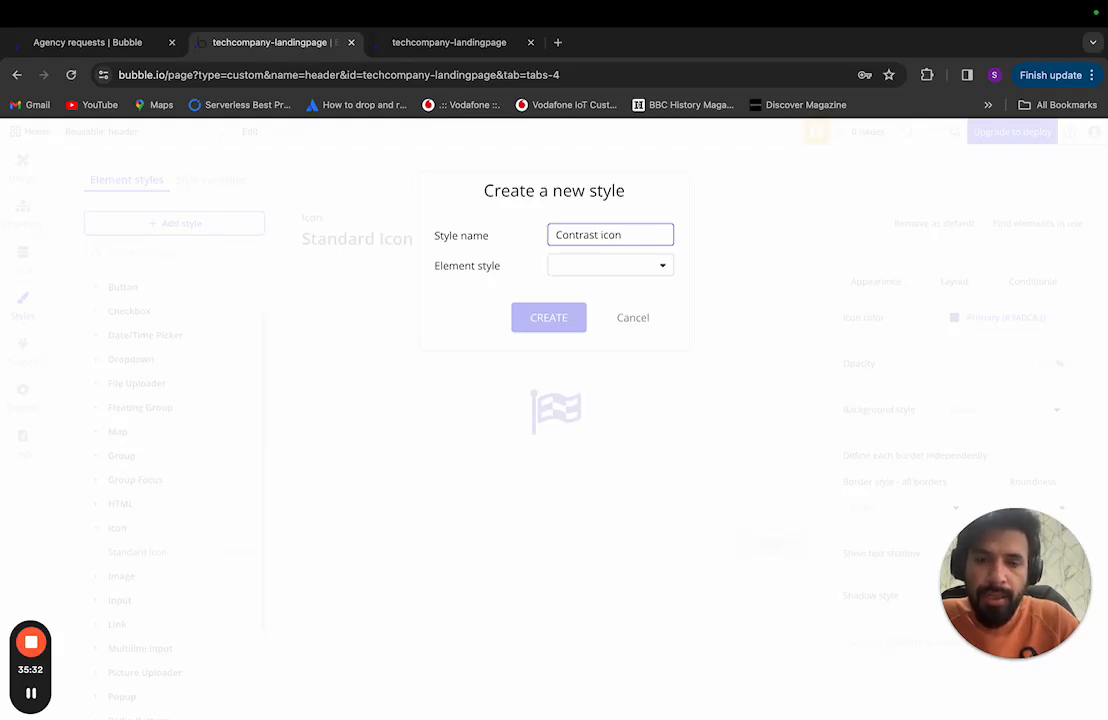
pyautogui.click(600, 264)
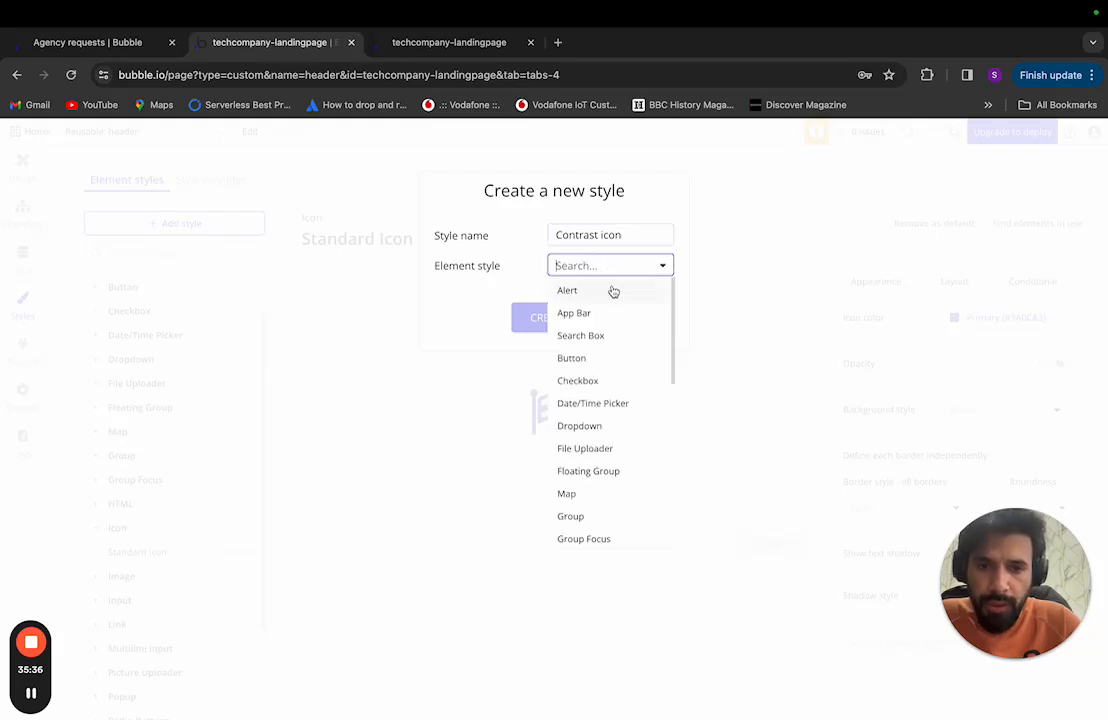
pyautogui.scroll(-3, 619, 346)
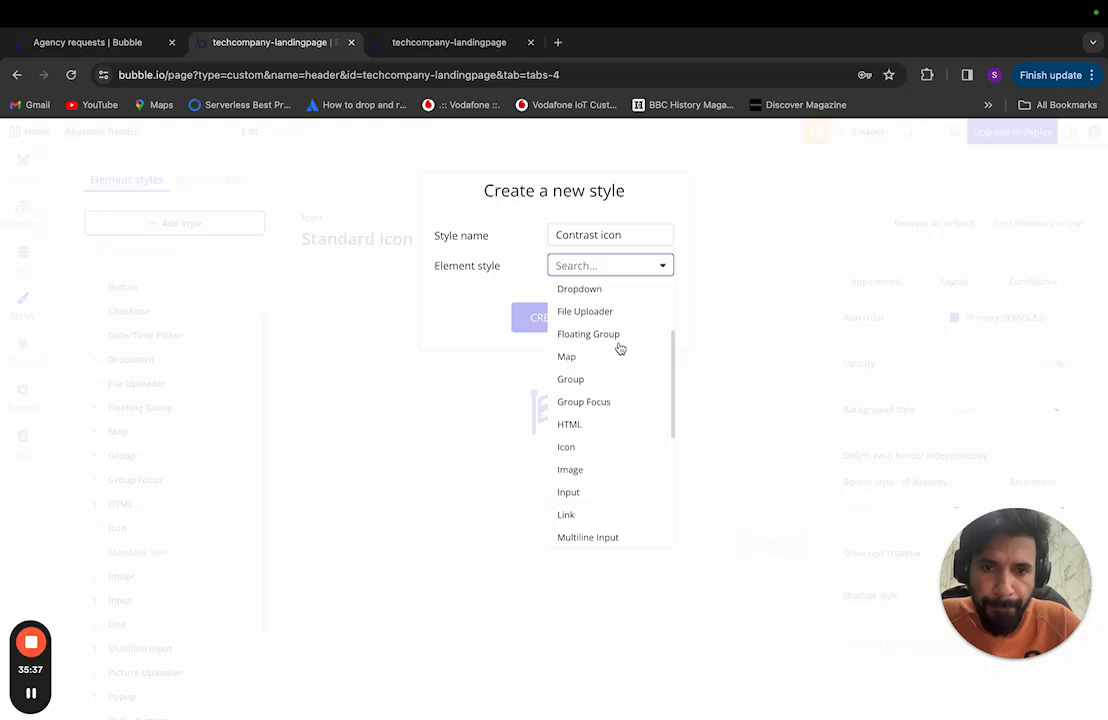
pyautogui.click(612, 450)
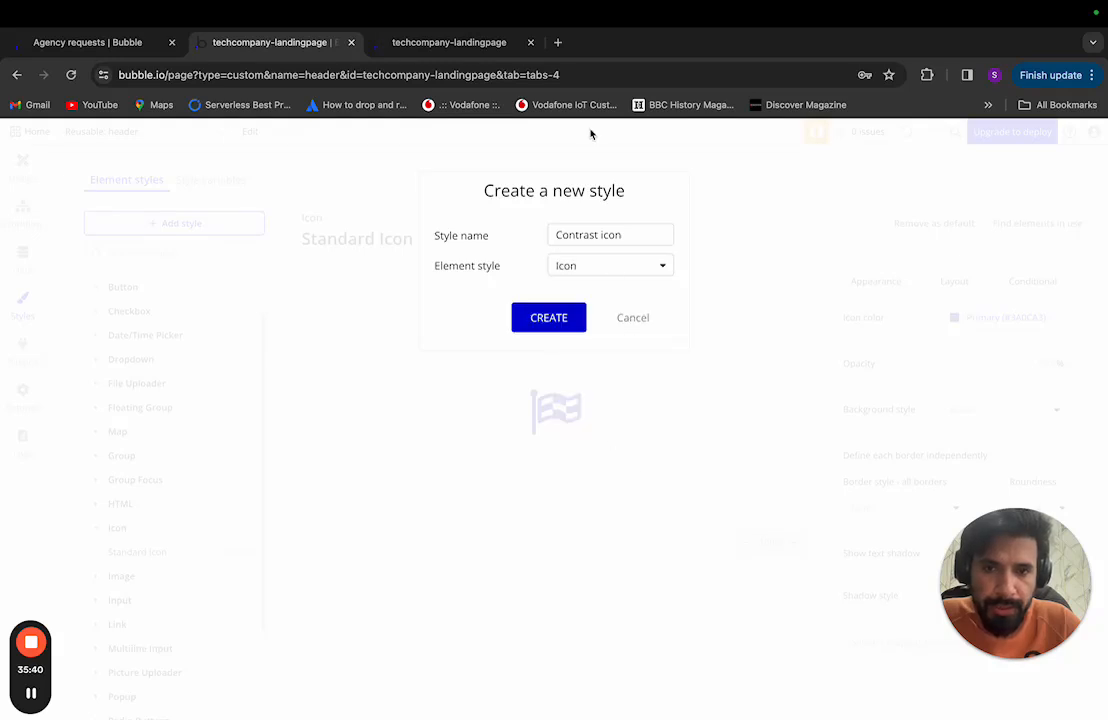
pyautogui.click(556, 322)
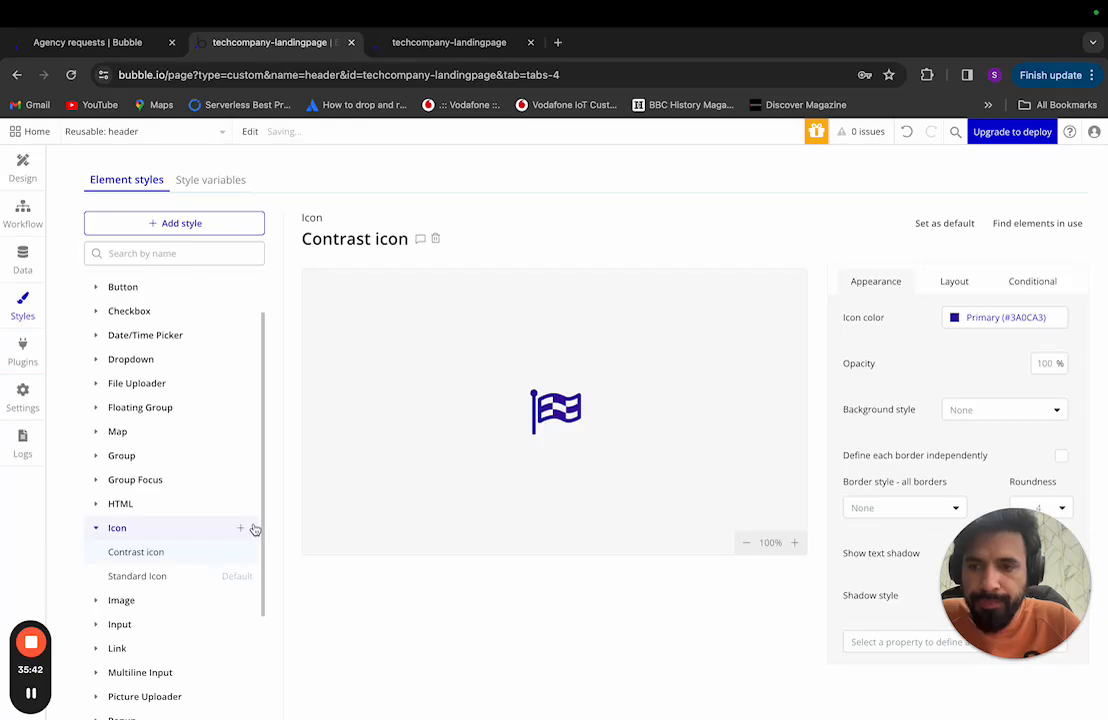
pyautogui.doubleClick(186, 552)
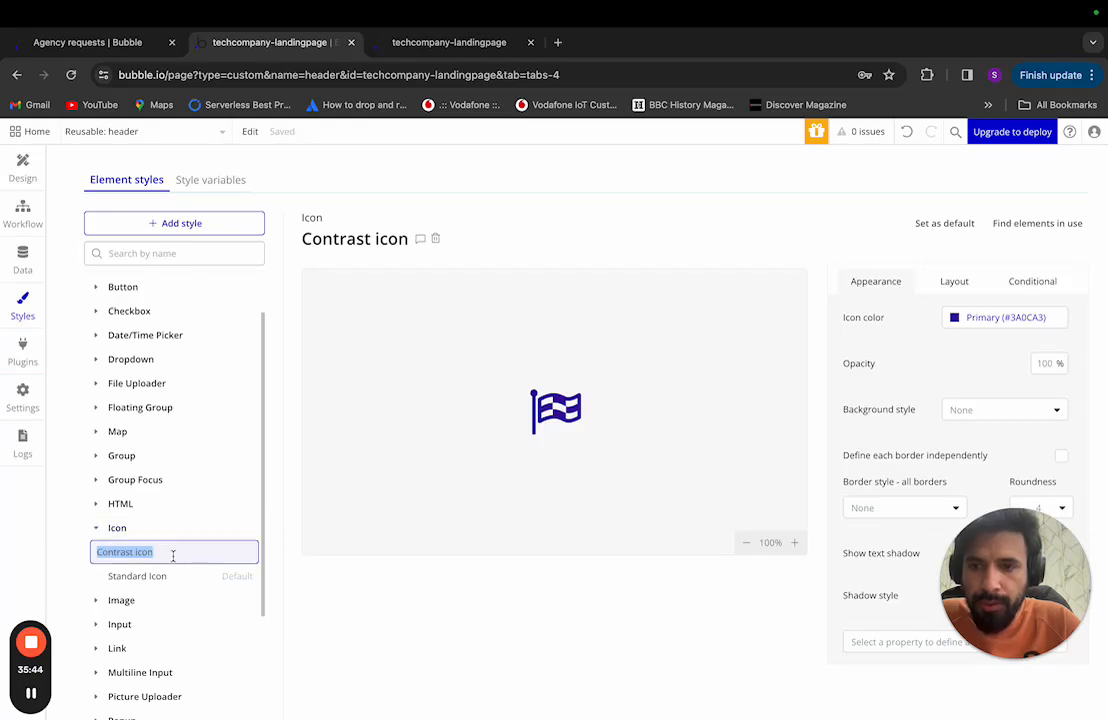
pyautogui.click(138, 551)
pyautogui.press('BackSpace')
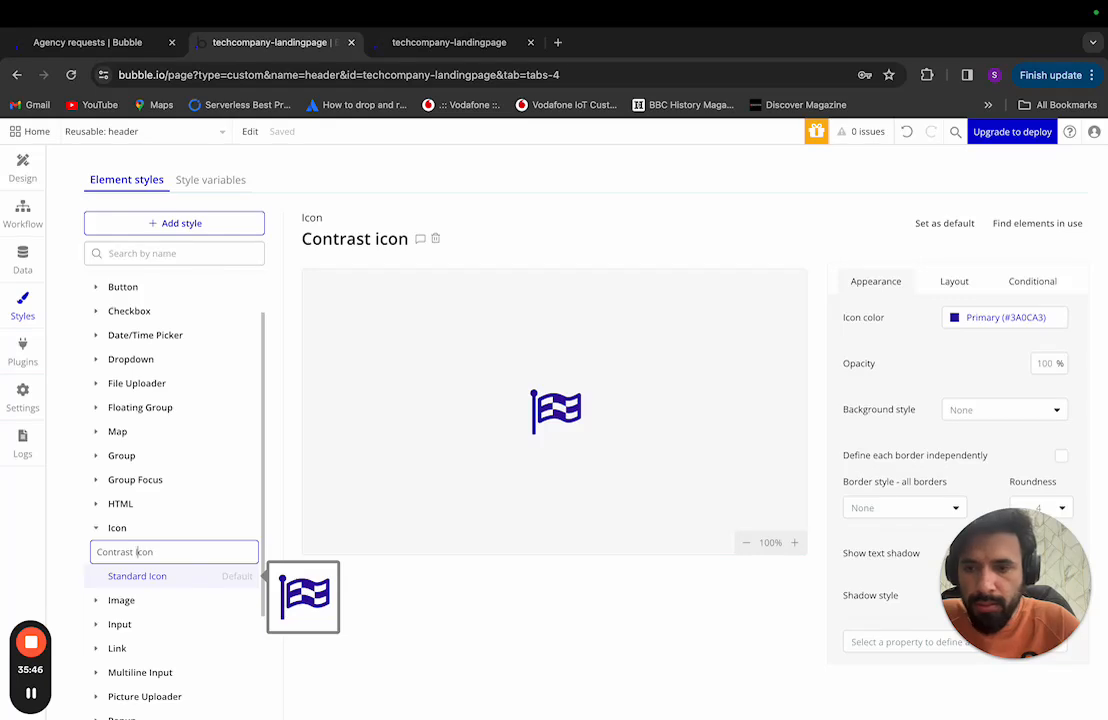
pyautogui.write('I')
pyautogui.press('Return')
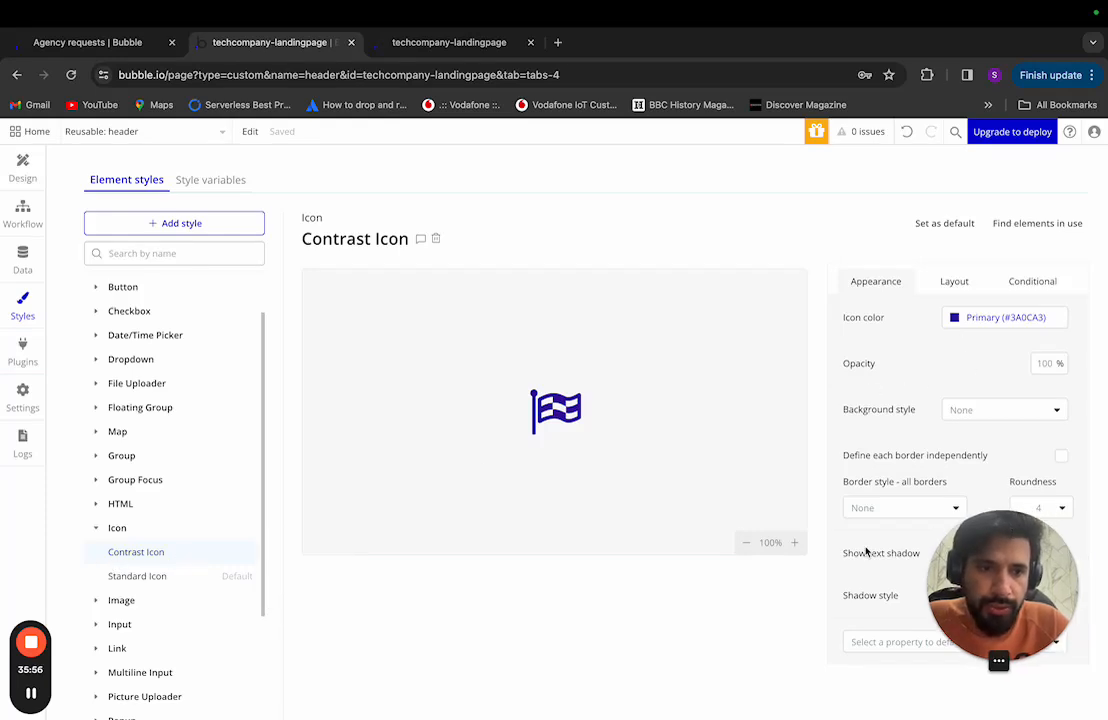
# Step: Set the Contrast Icon style's icon colour to white Primary contrast, then return to the header design
pyautogui.click(971, 319)
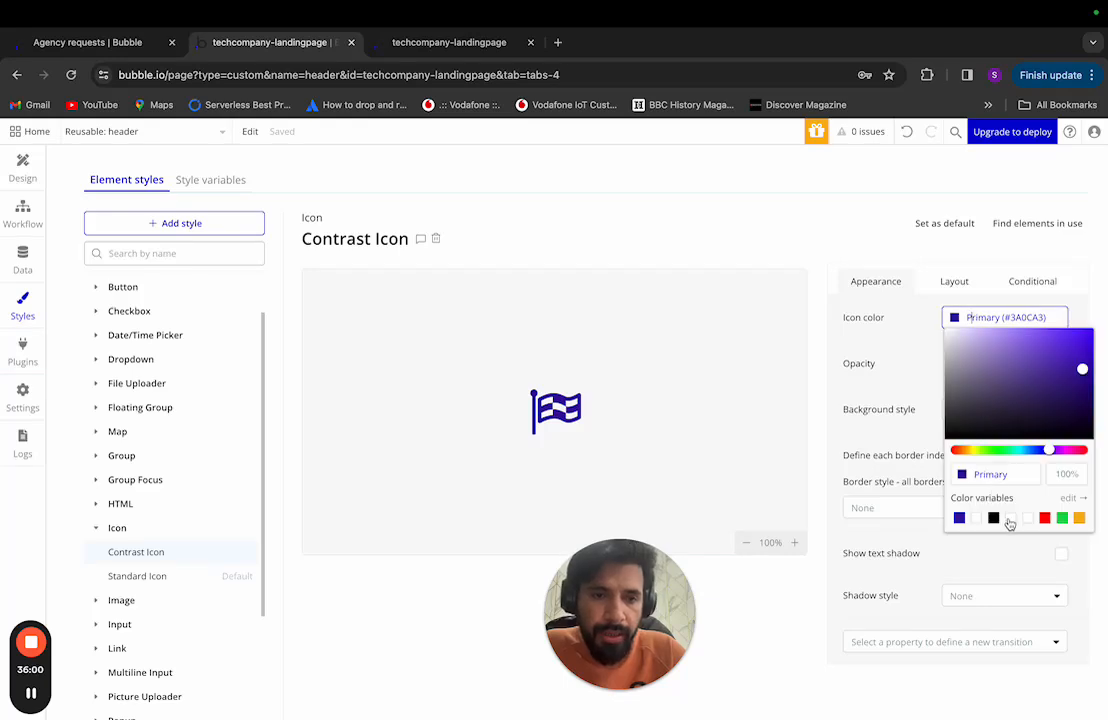
pyautogui.click(1010, 519)
pyautogui.click(977, 519)
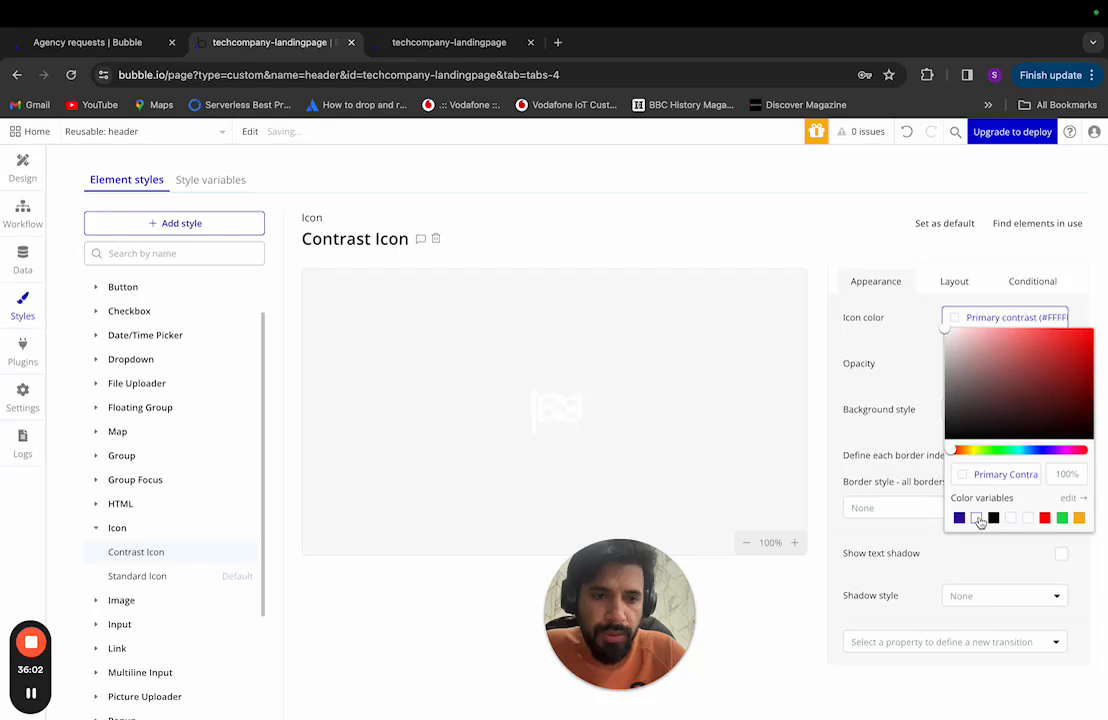
pyautogui.click(924, 353)
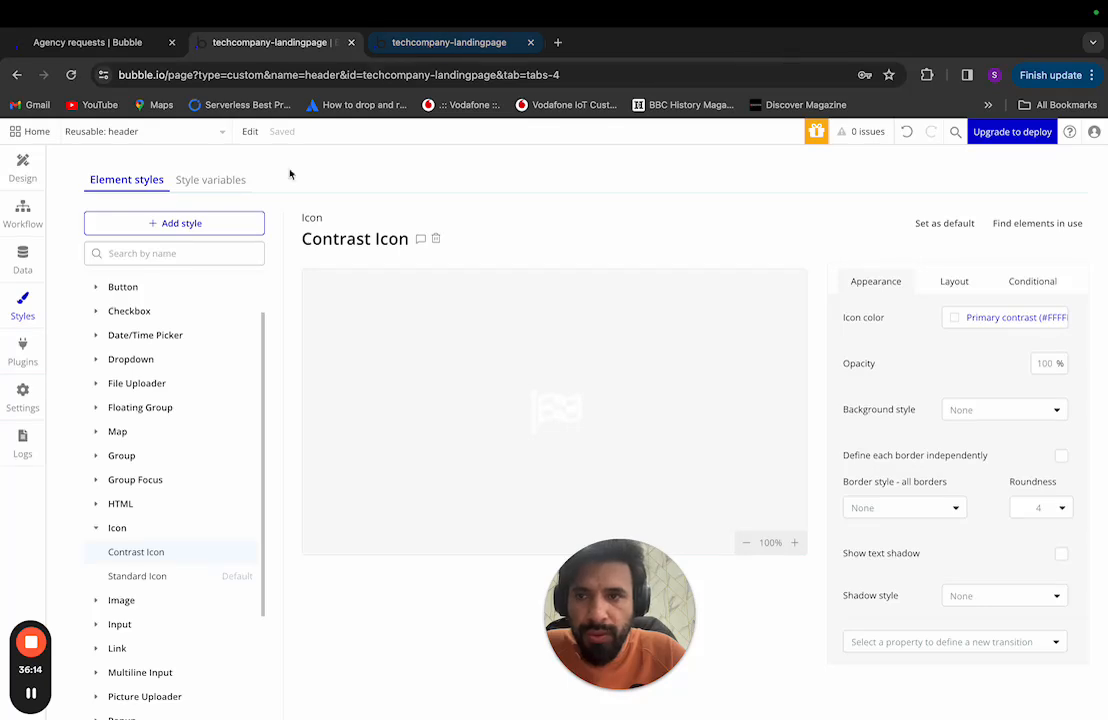
pyautogui.click(28, 166)
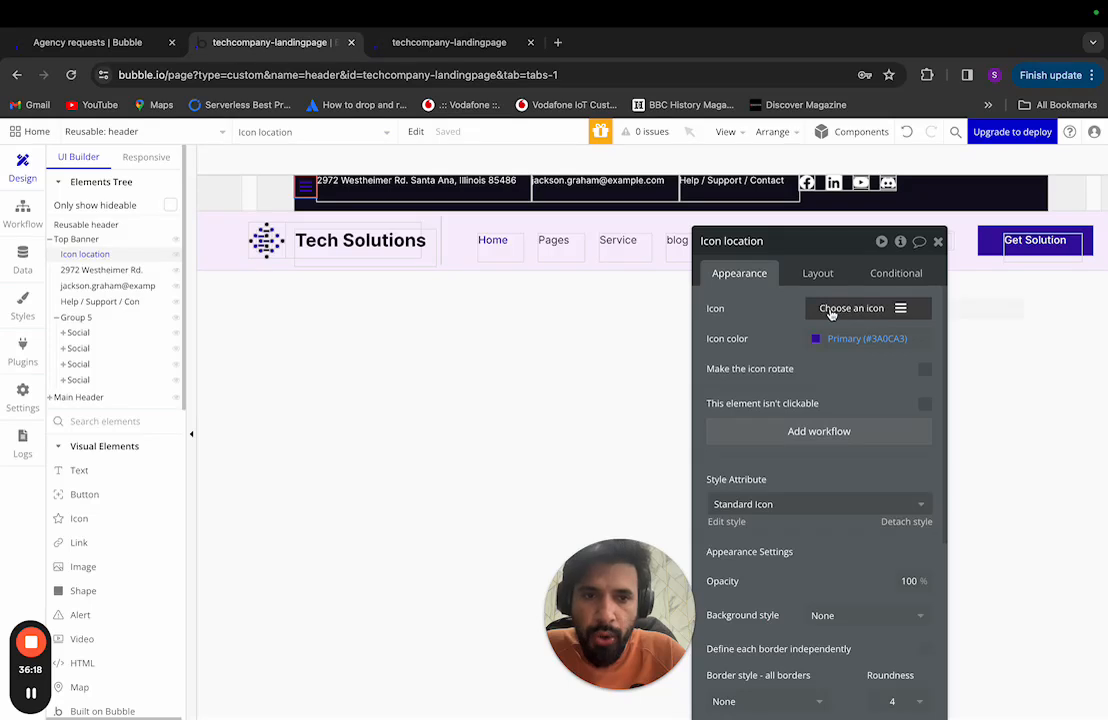
# Step: Apply the Contrast Icon style to the Icon location element so it turns white
pyautogui.click(817, 276)
pyautogui.click(740, 273)
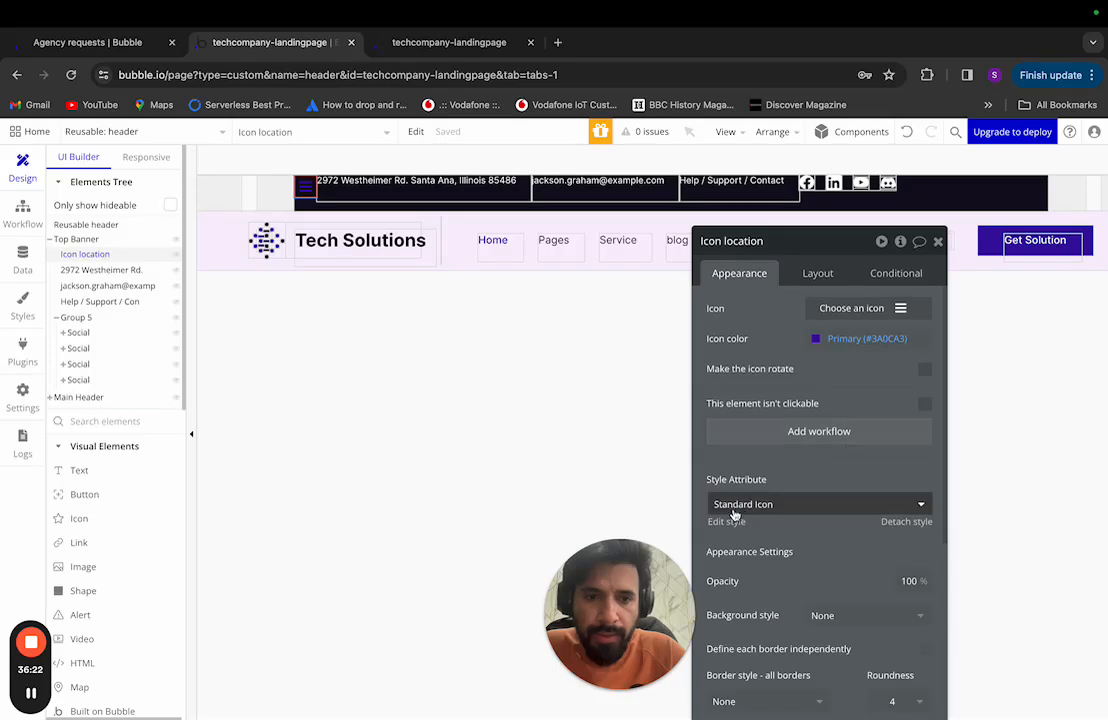
pyautogui.click(784, 506)
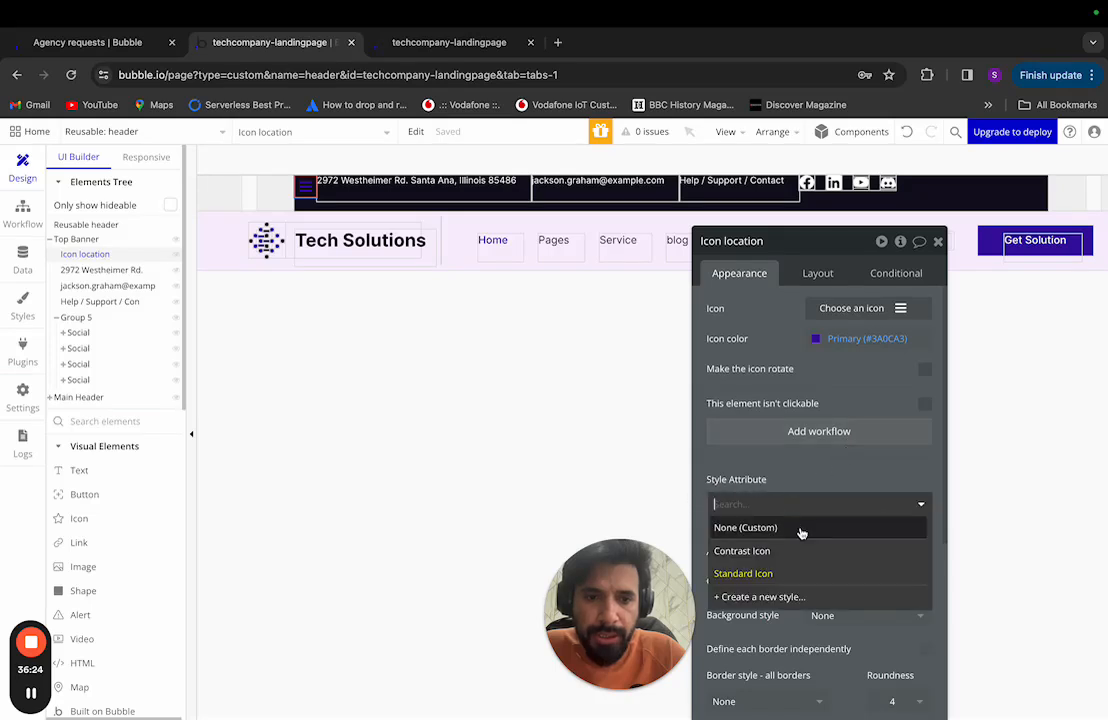
pyautogui.click(787, 550)
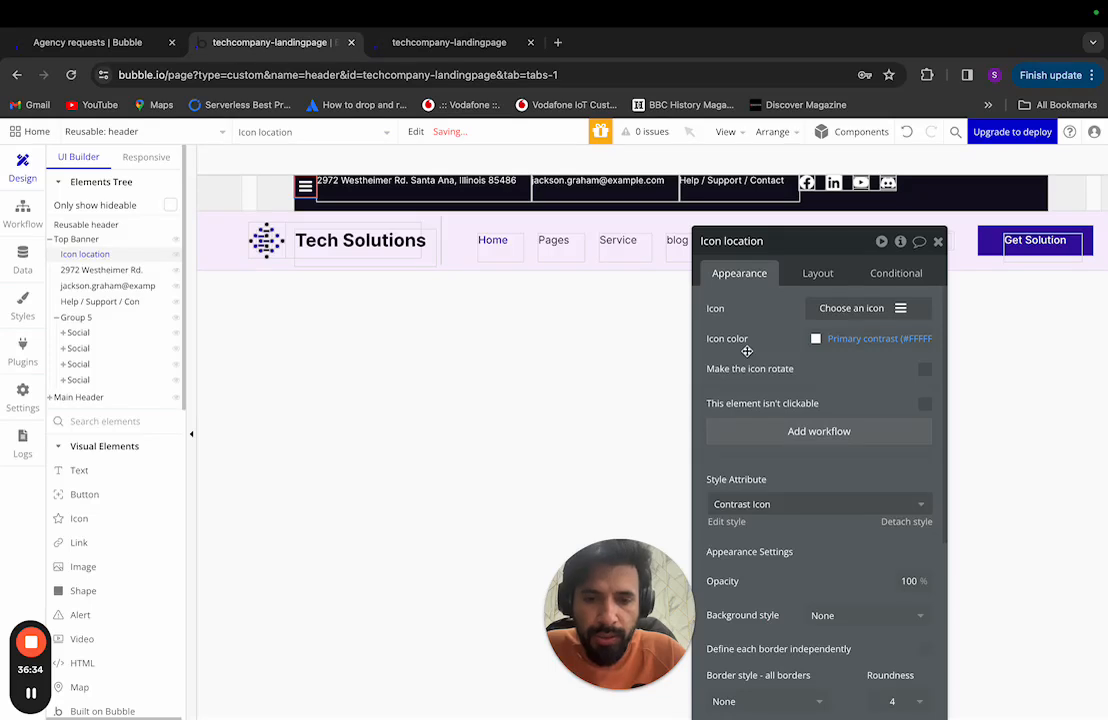
pyautogui.click(900, 308)
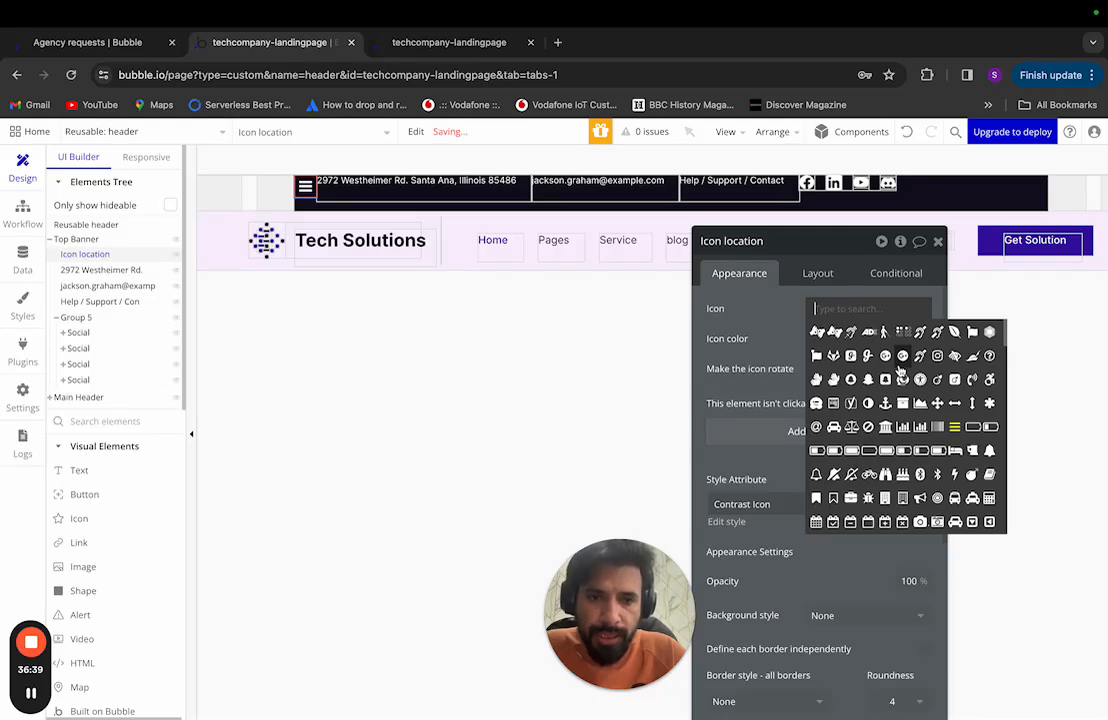
pyautogui.click(770, 333)
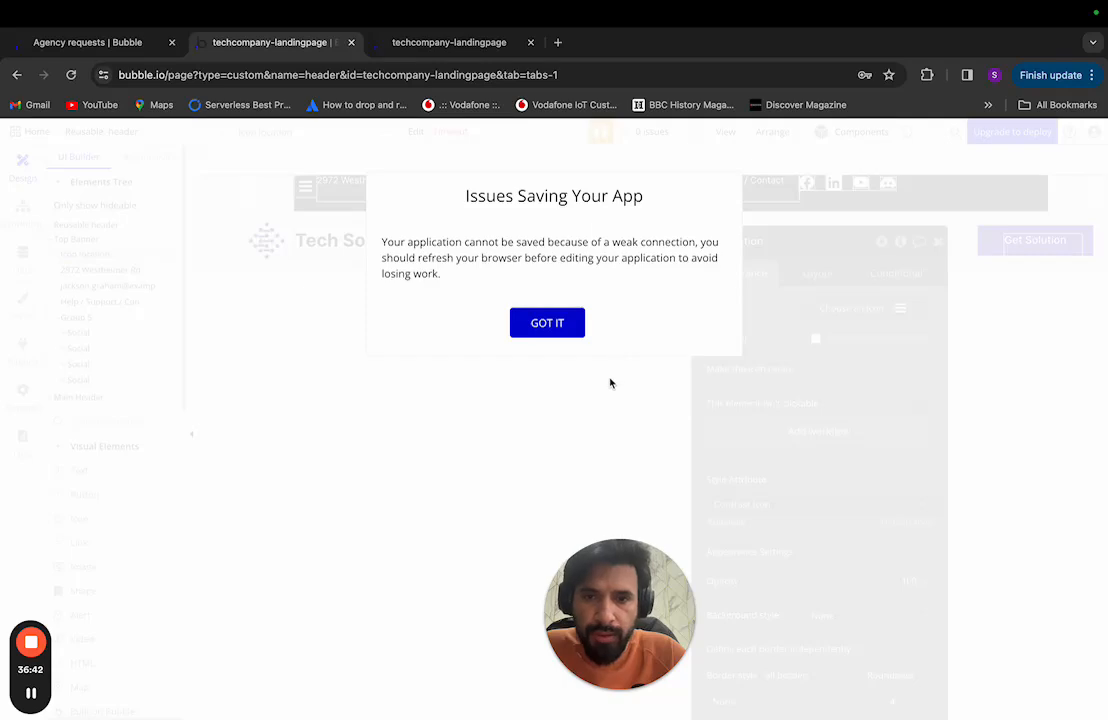
# Step: Dismiss the saving warning, search the icon picker for 'loca', and check the pin icon in Figma
pyautogui.click(610, 383)
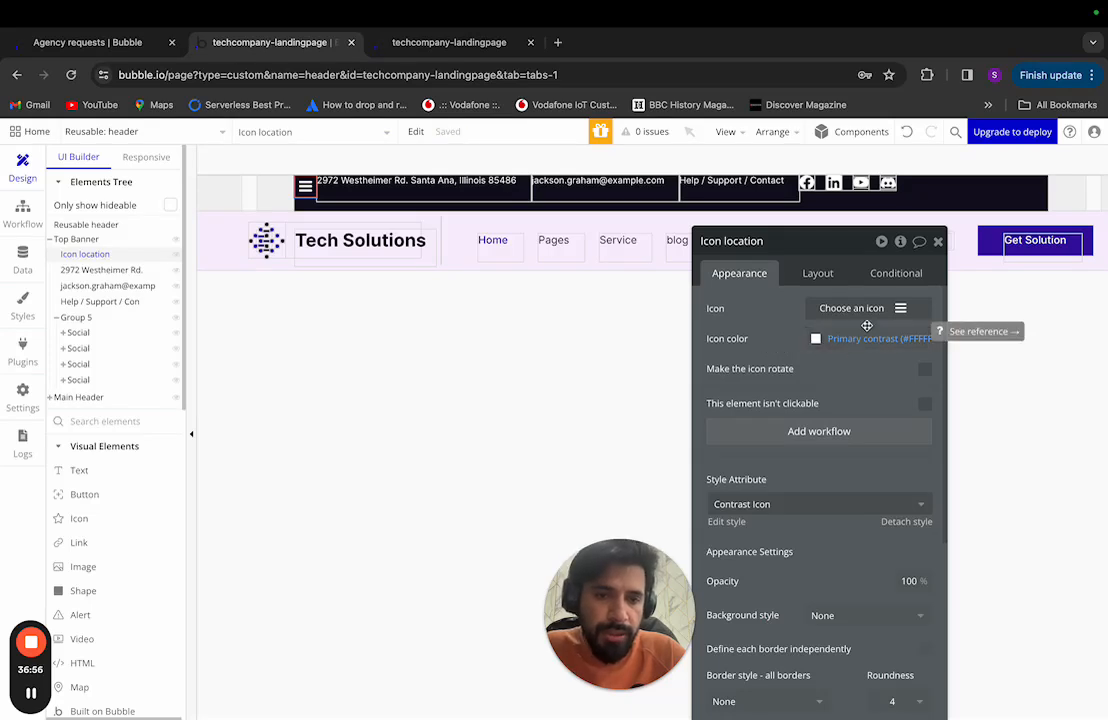
pyautogui.click(902, 309)
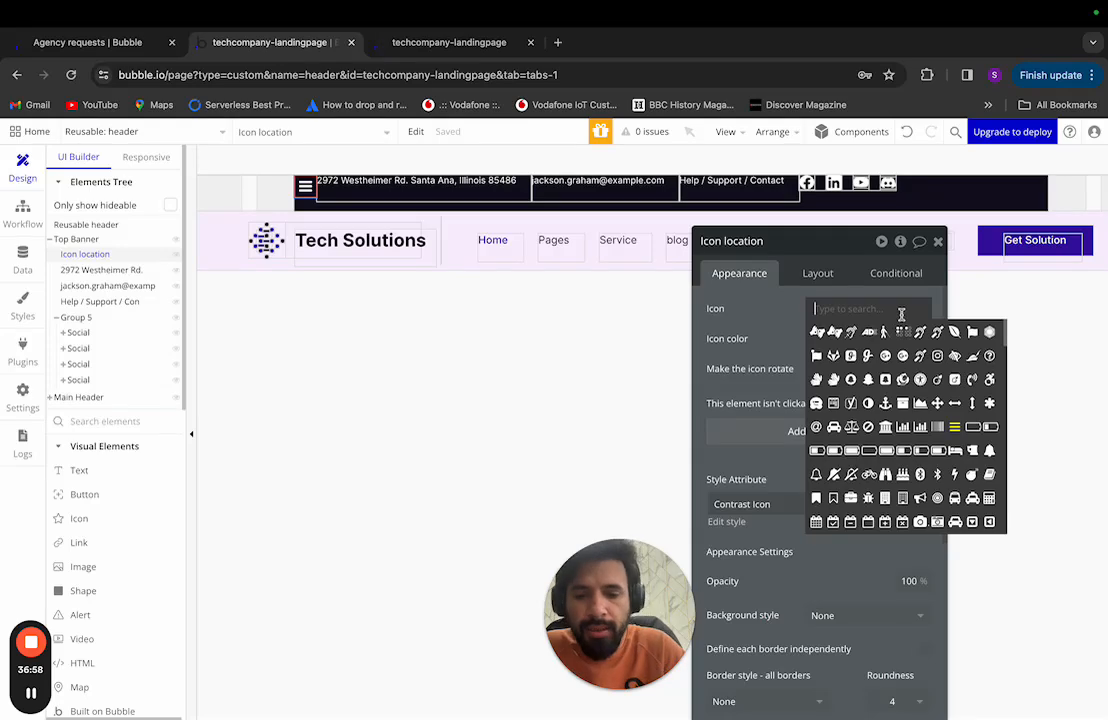
pyautogui.write('loca')
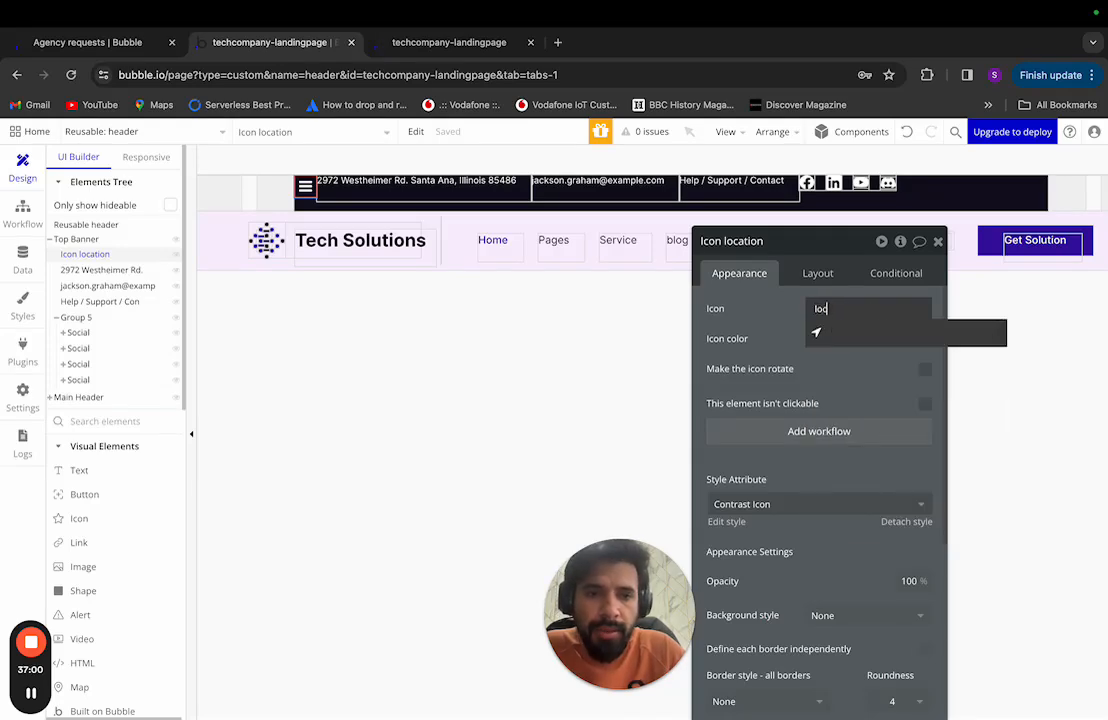
pyautogui.press('BackSpace')
pyautogui.press('BackSpace')
pyautogui.press('BackSpace')
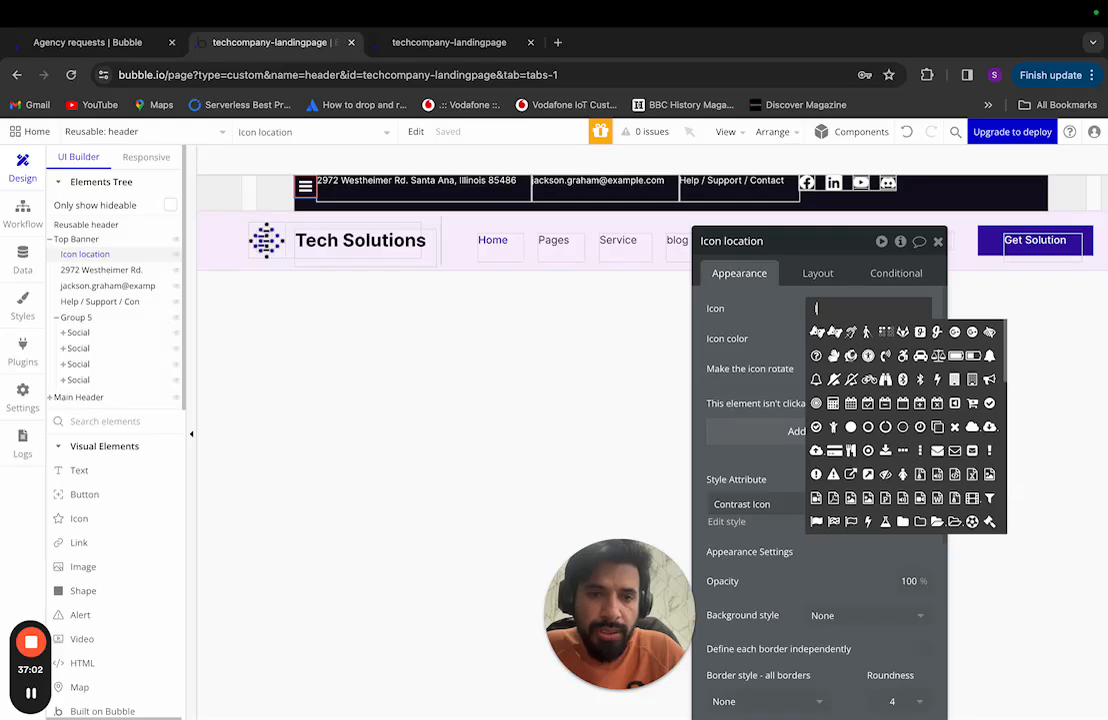
pyautogui.write('oca')
pyautogui.press('BackSpace')
pyautogui.press('BackSpace')
pyautogui.hotkey('ctrl', 'Left')
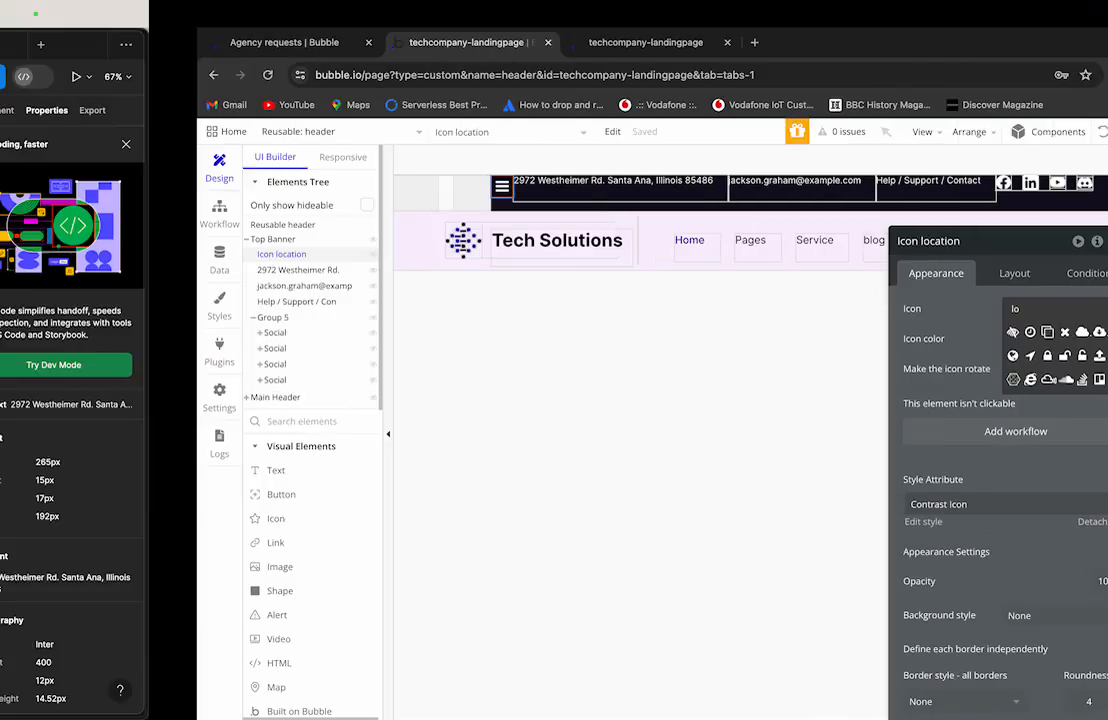
pyautogui.scroll(15, 563, 245)
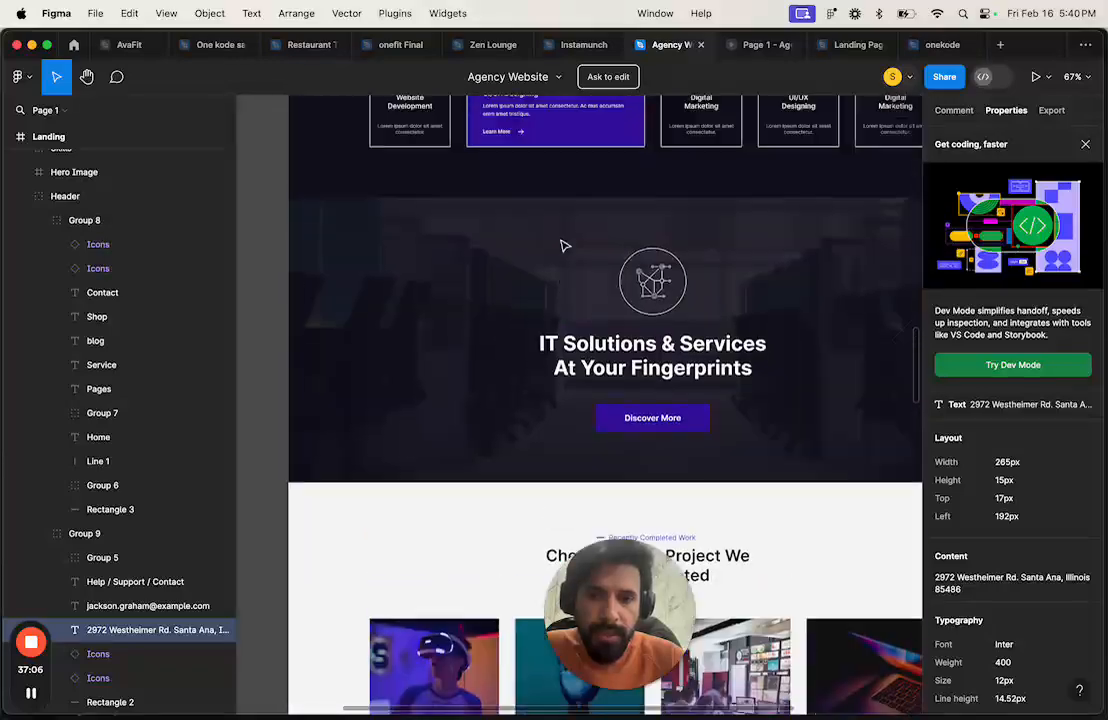
pyautogui.scroll(10, 563, 245)
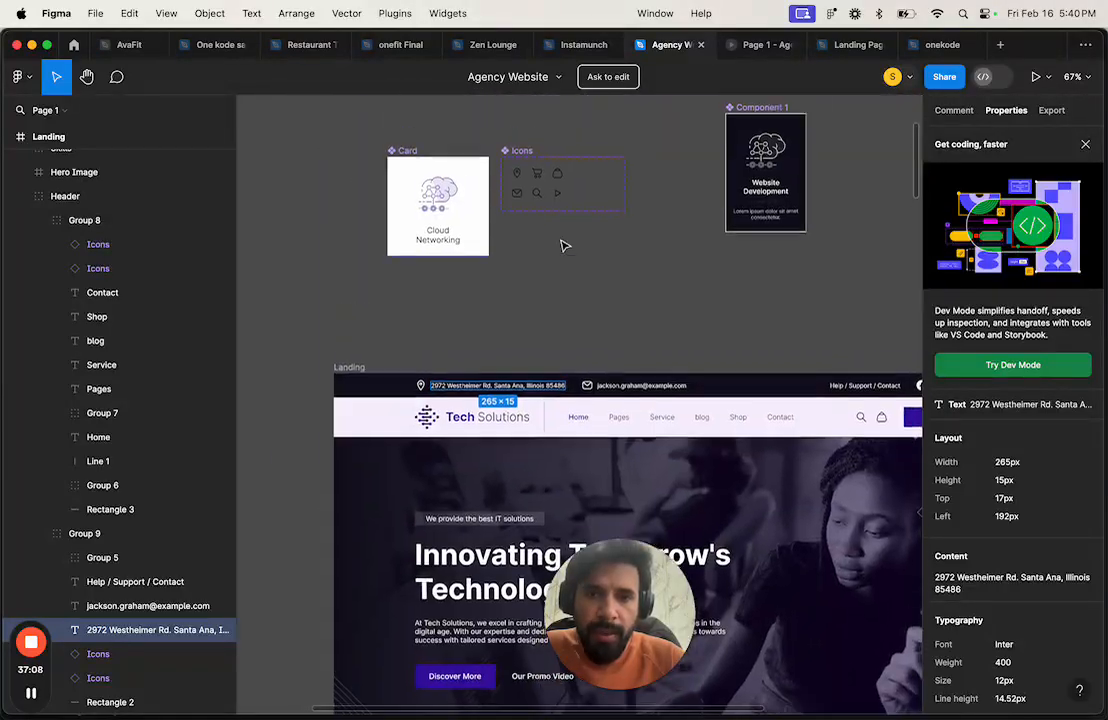
pyautogui.click(420, 387)
pyautogui.scroll(5, 421, 387)
pyautogui.scroll(3, 433, 387)
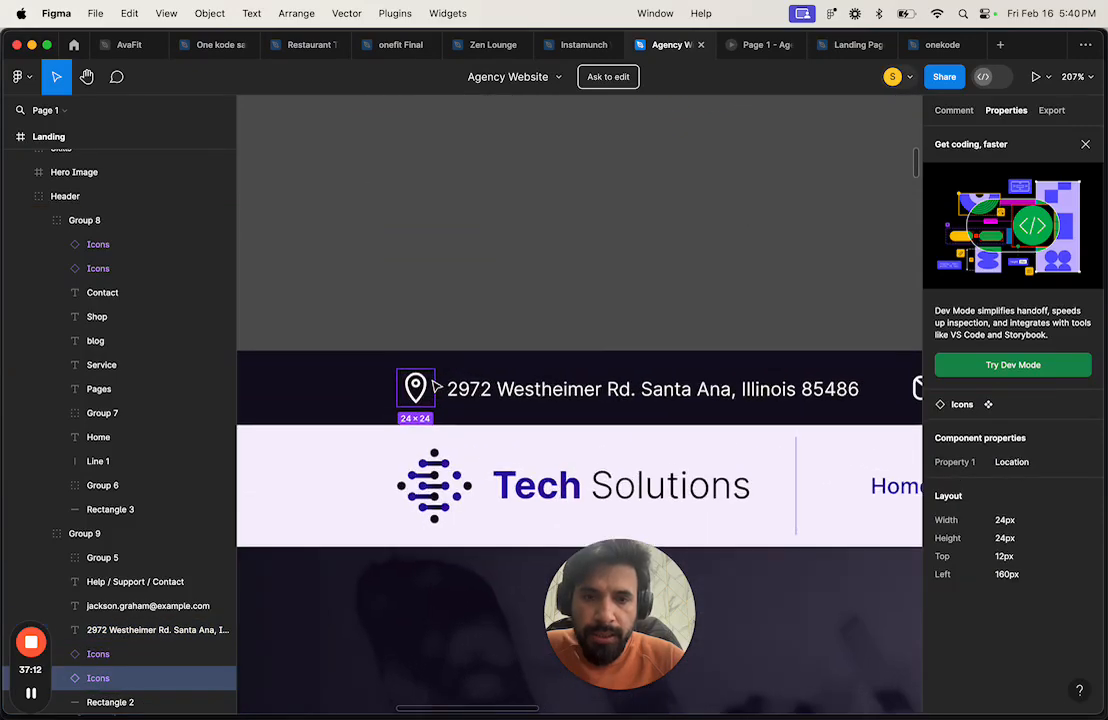
pyautogui.press('super+Tab')
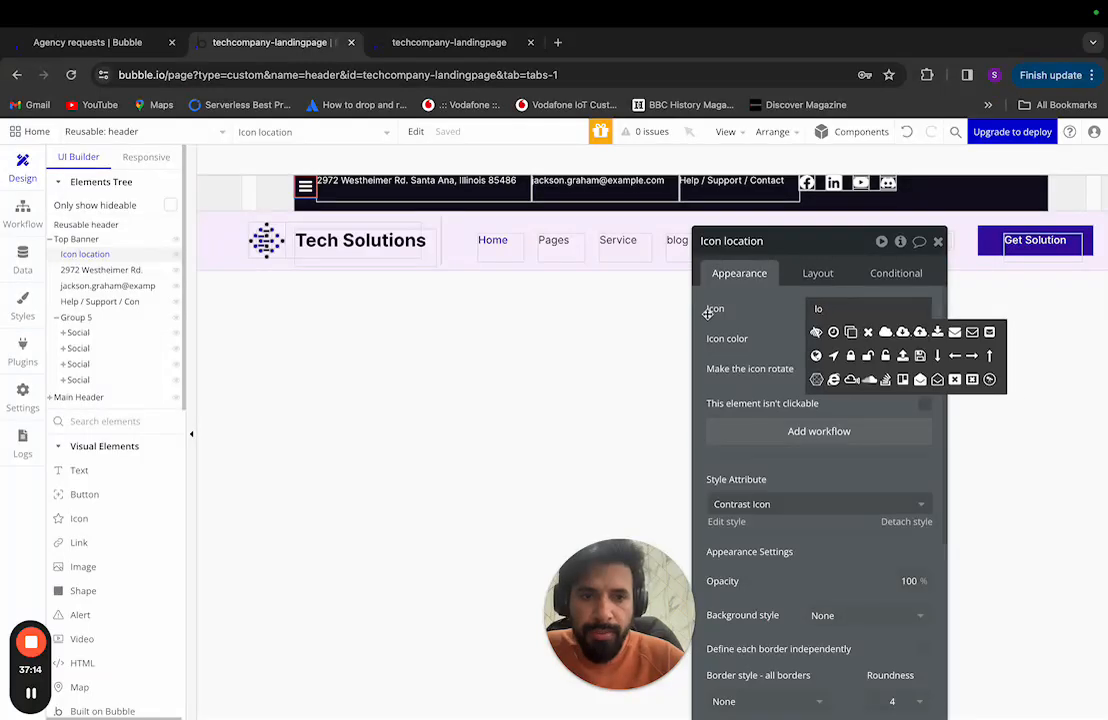
# Step: Try the 'addre' and 'place' searches, then pick the location-arrow icon found with 'loca'
pyautogui.press('BackSpace')
pyautogui.press('BackSpace')
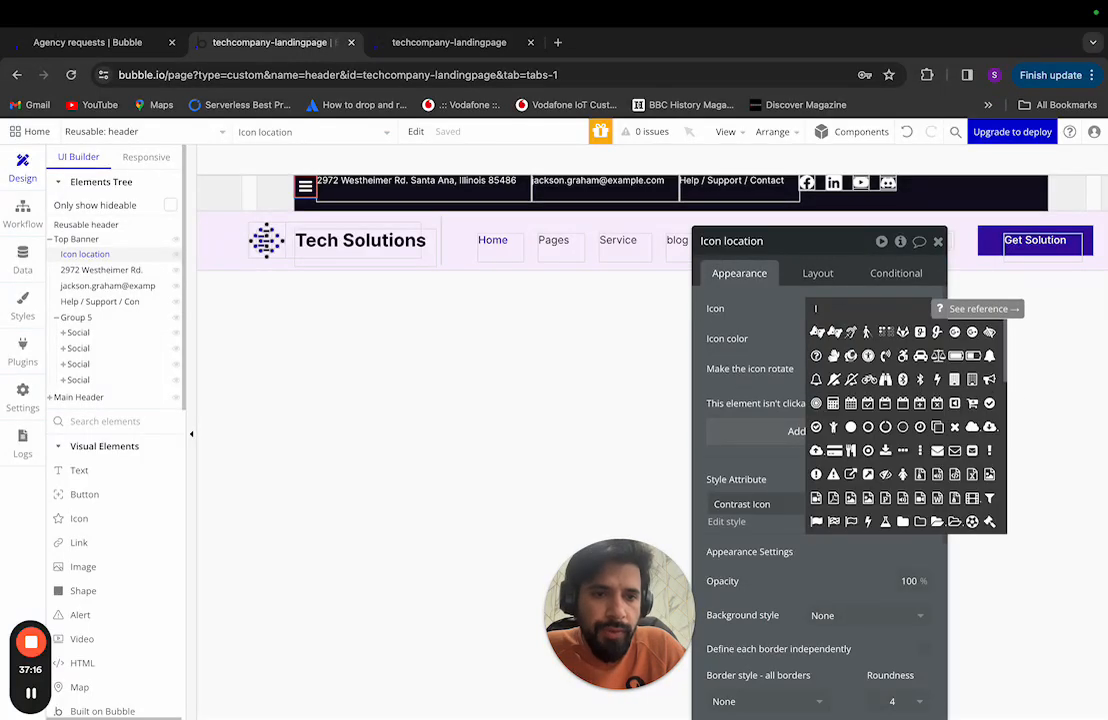
pyautogui.write('add')
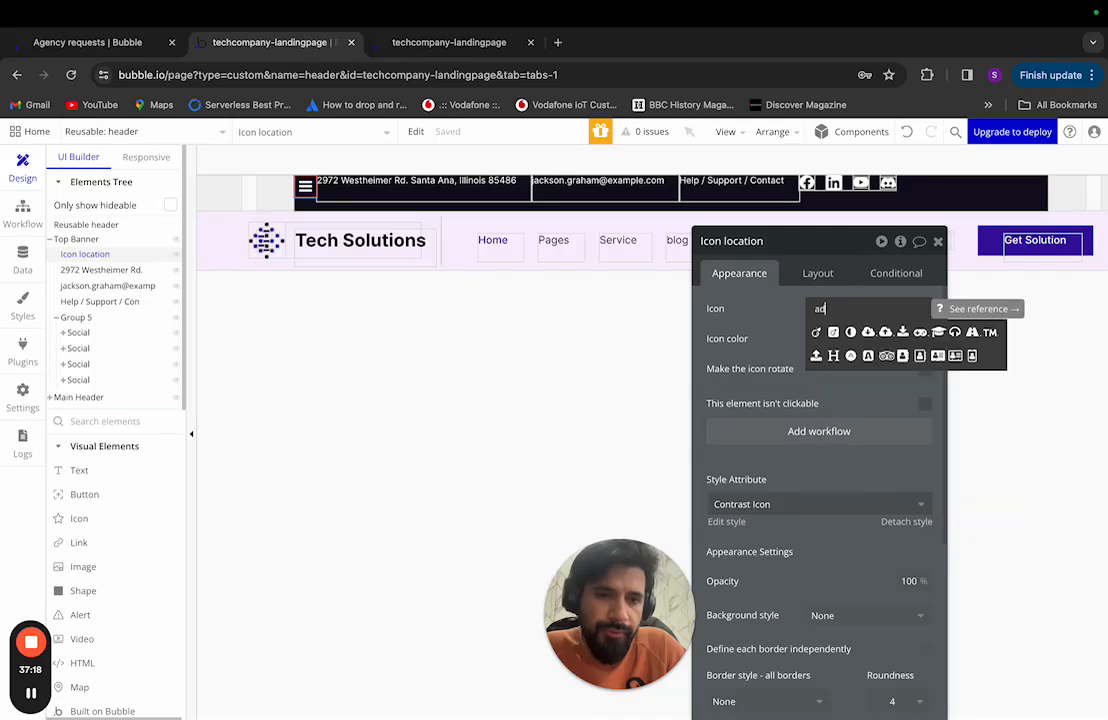
pyautogui.write('re')
pyautogui.press('BackSpace')
pyautogui.press('BackSpace')
pyautogui.press('BackSpace')
pyautogui.press('BackSpace')
pyautogui.press('BackSpace')
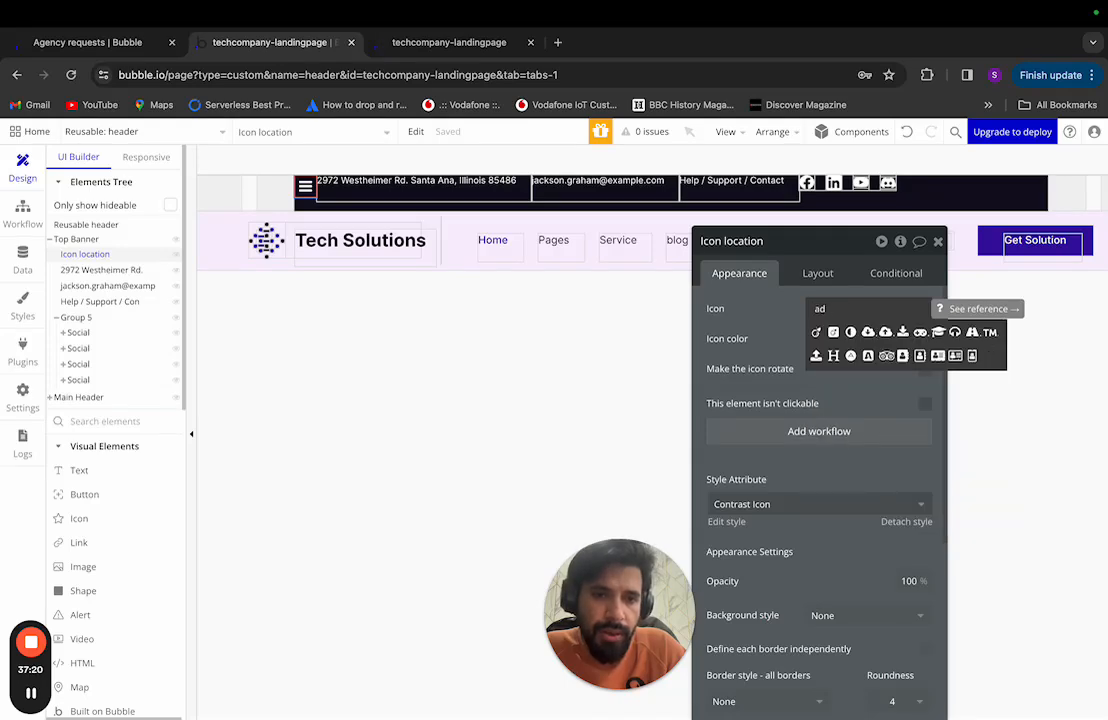
pyautogui.write('place')
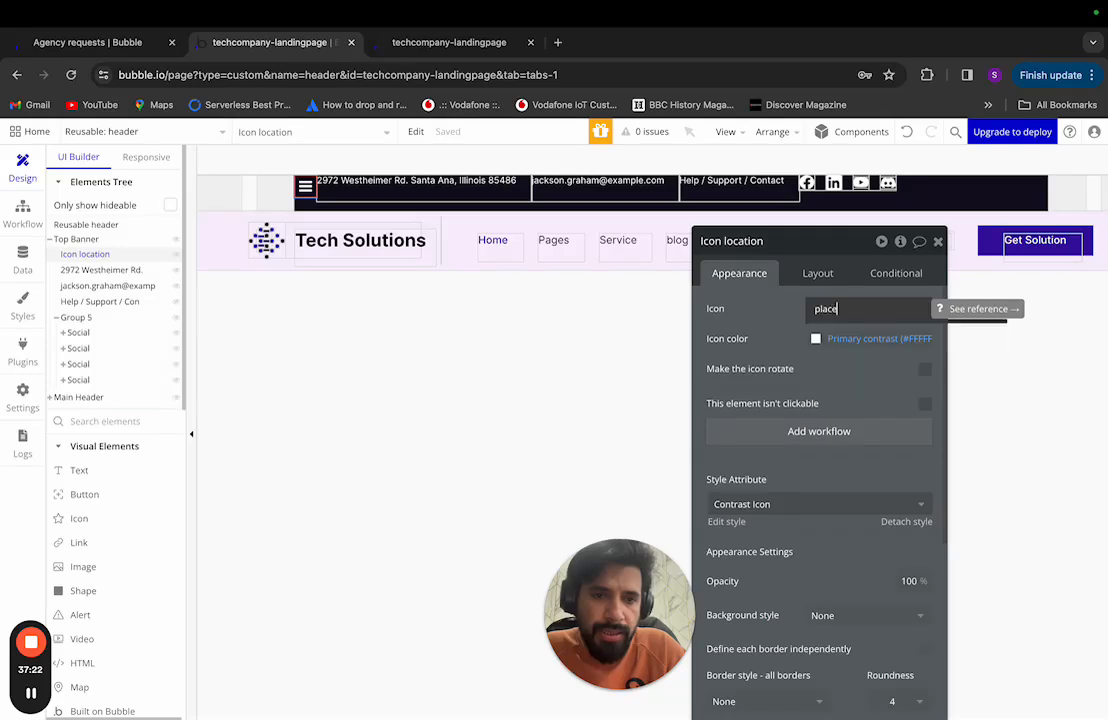
pyautogui.press('BackSpace')
pyautogui.press('BackSpace')
pyautogui.press('BackSpace')
pyautogui.press('BackSpace')
pyautogui.write('loca')
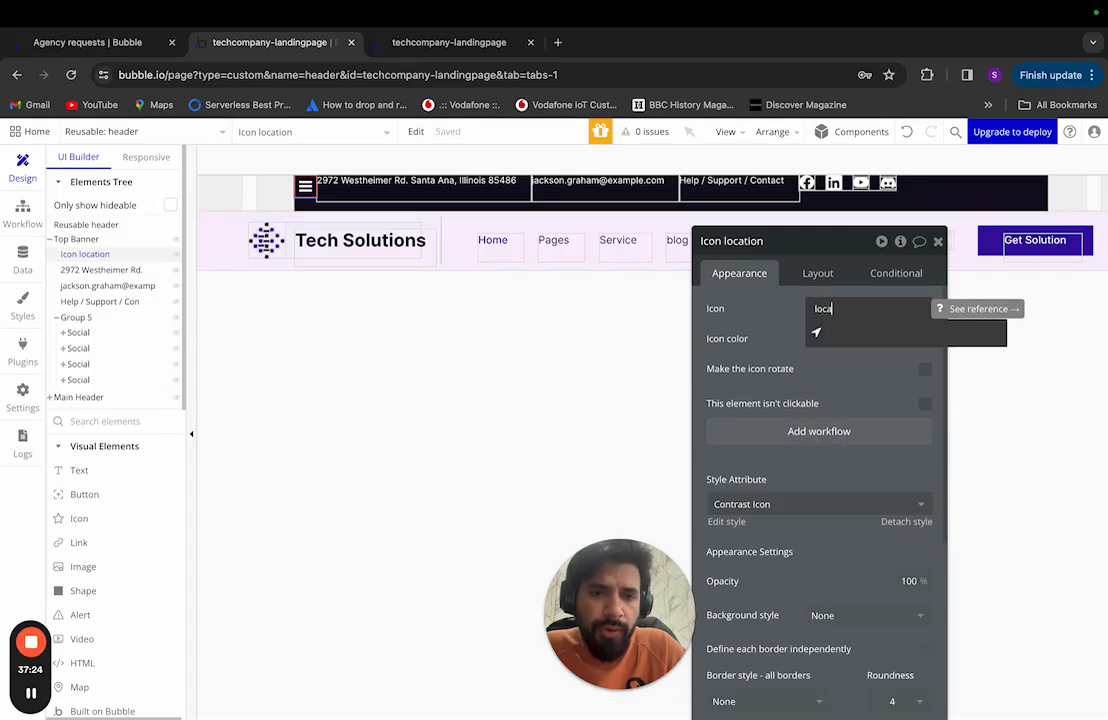
pyautogui.click(817, 334)
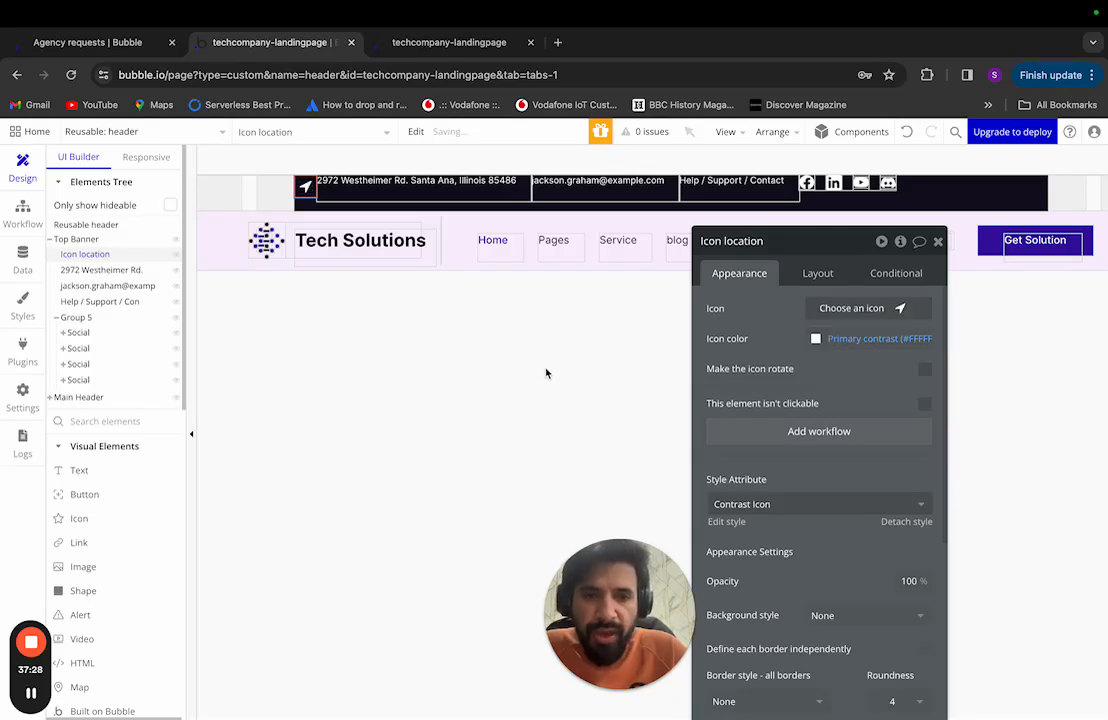
# Step: Compare with Figma's 24×24 pin and set the location icon's width and height to 24 px
pyautogui.hotkey('ctrl', 'Left')
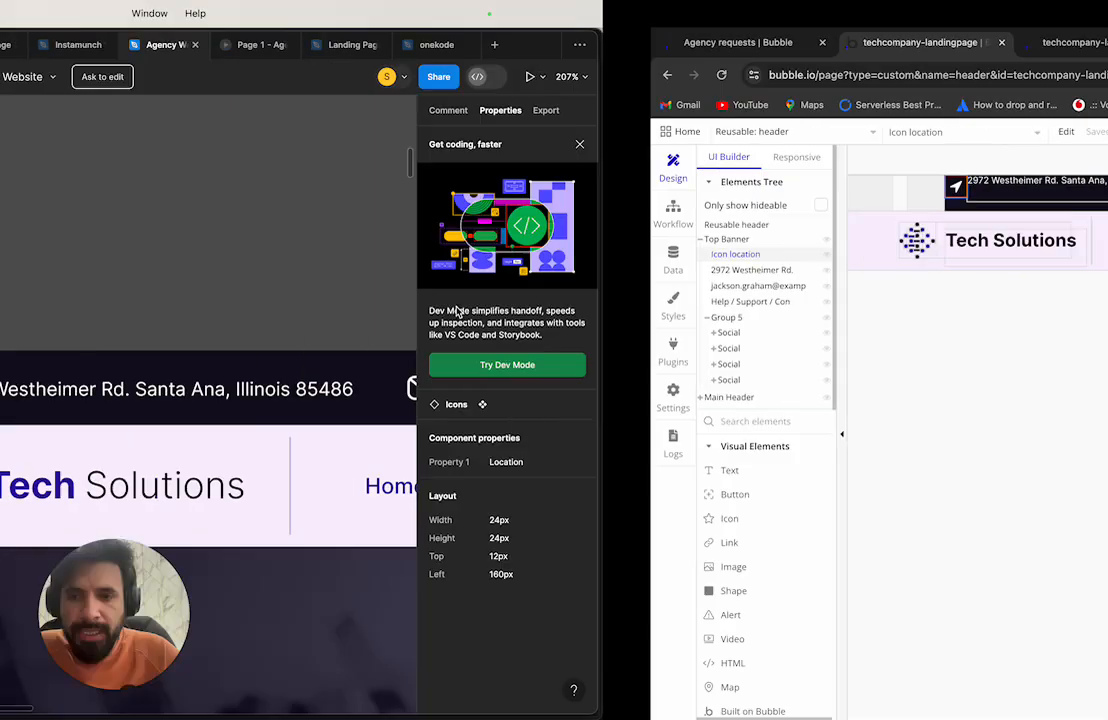
pyautogui.hscroll(1, 441, 399)
pyautogui.hscroll(1, 441, 399)
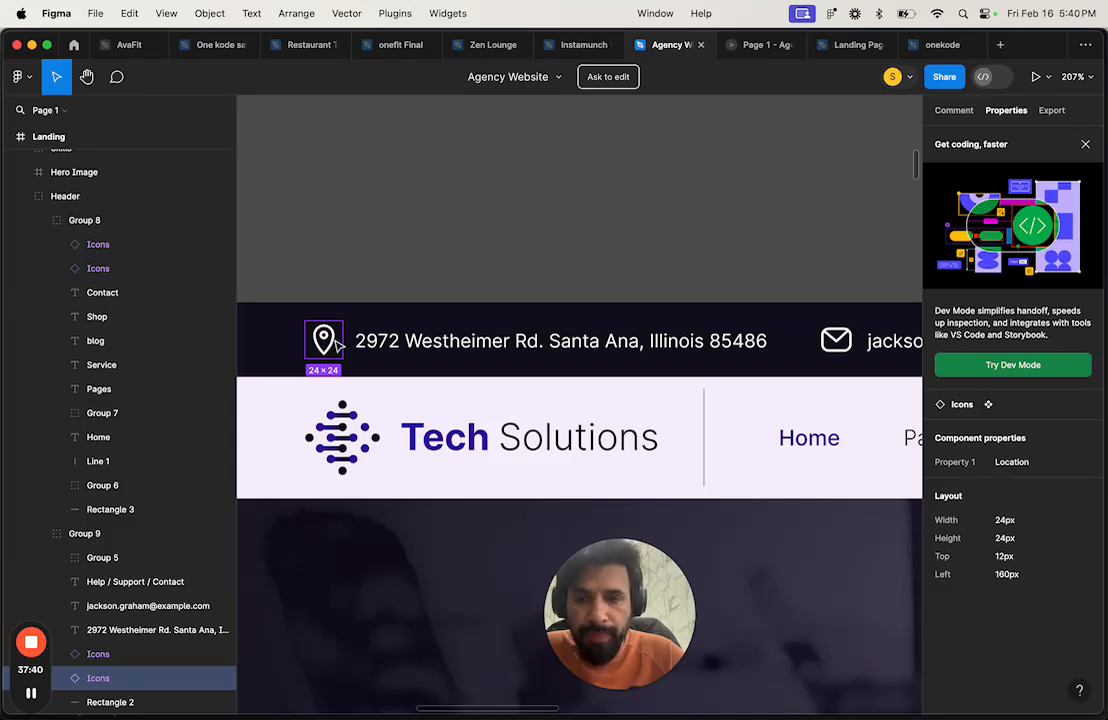
pyautogui.hotkey('ctrl', 'Right')
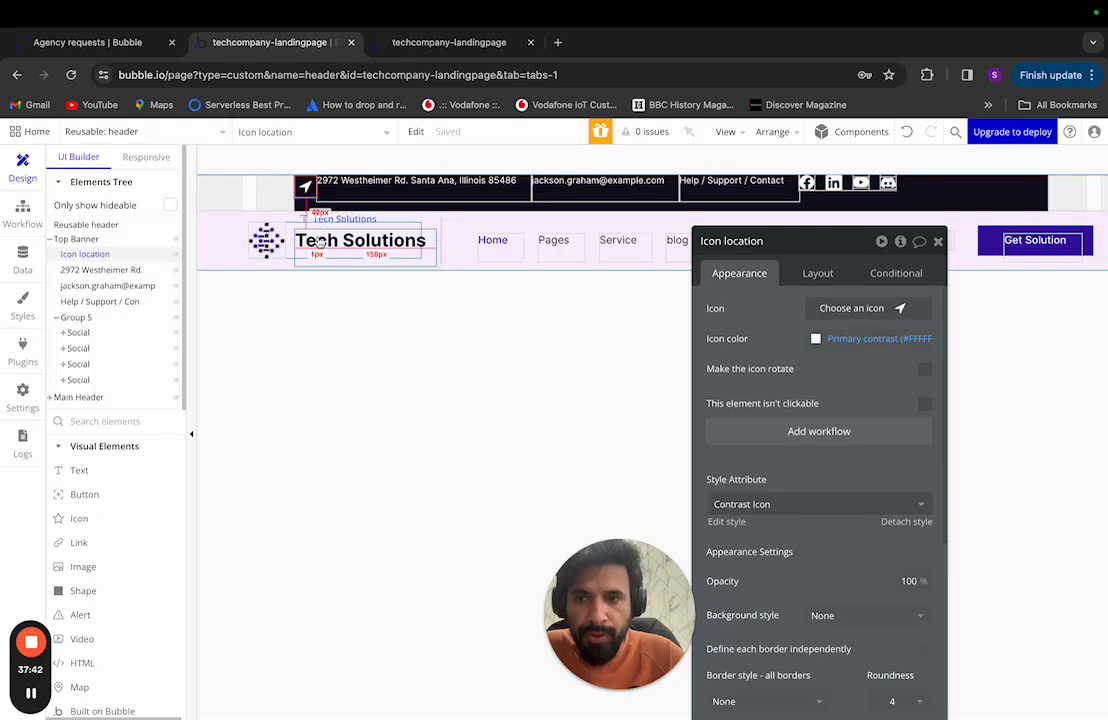
pyautogui.click(386, 188)
pyautogui.click(305, 186)
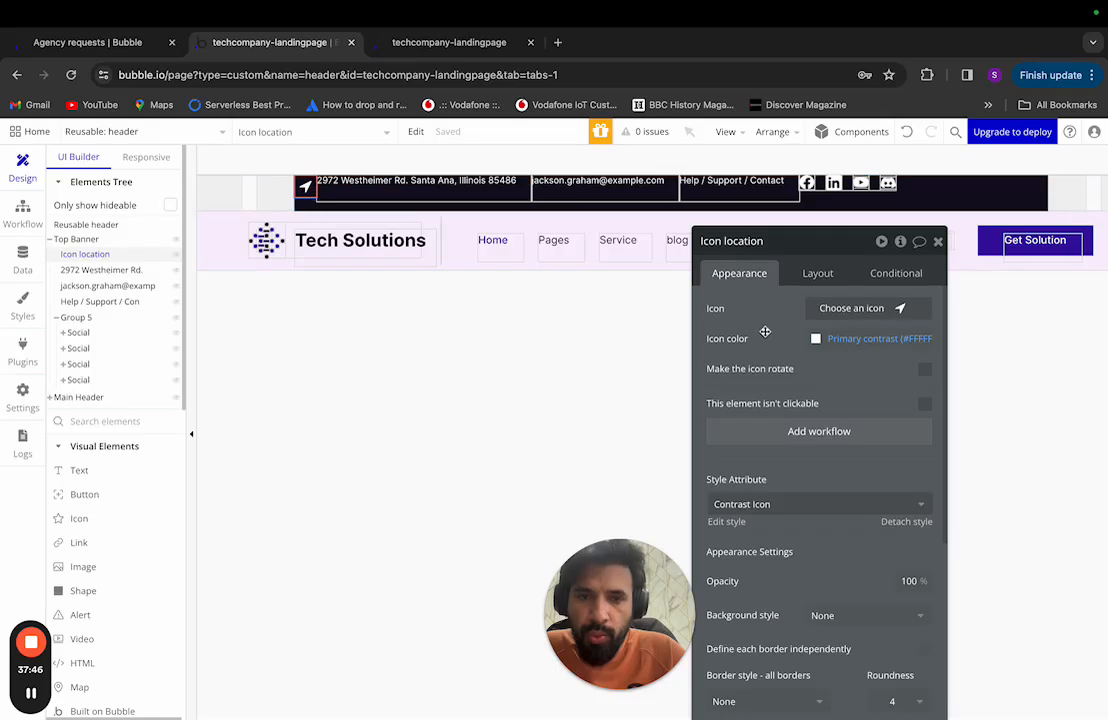
pyautogui.click(818, 272)
pyautogui.moveTo(840, 242); pyautogui.dragTo(810, 192)
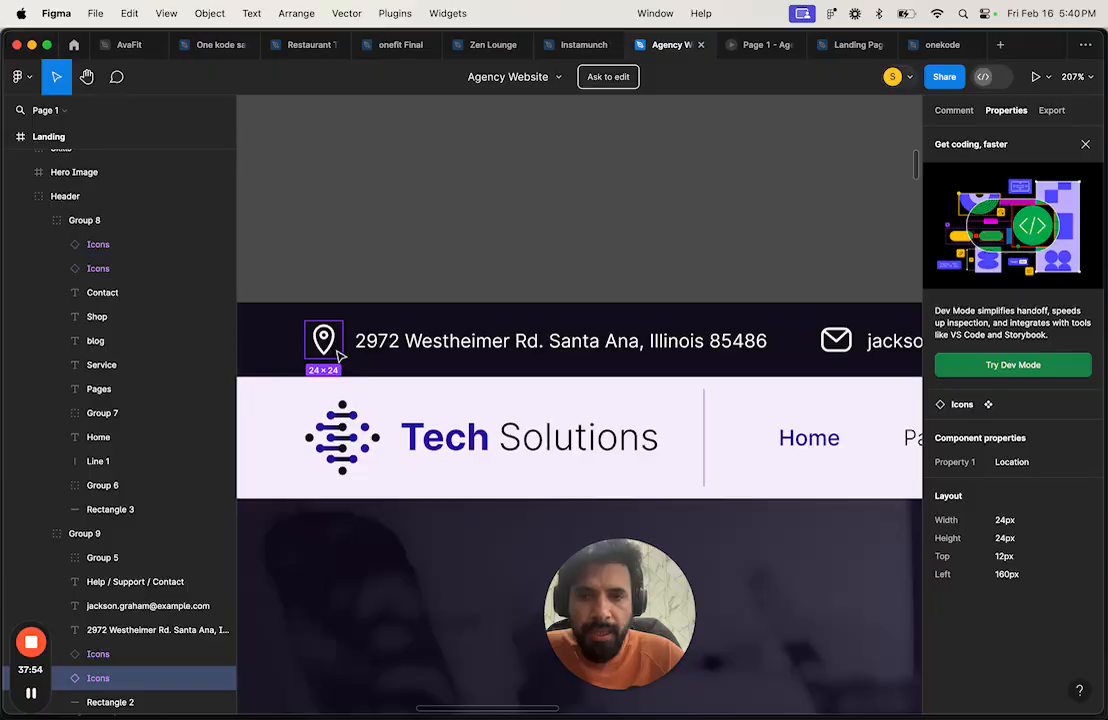
pyautogui.hotkey('ctrl', 'Right')
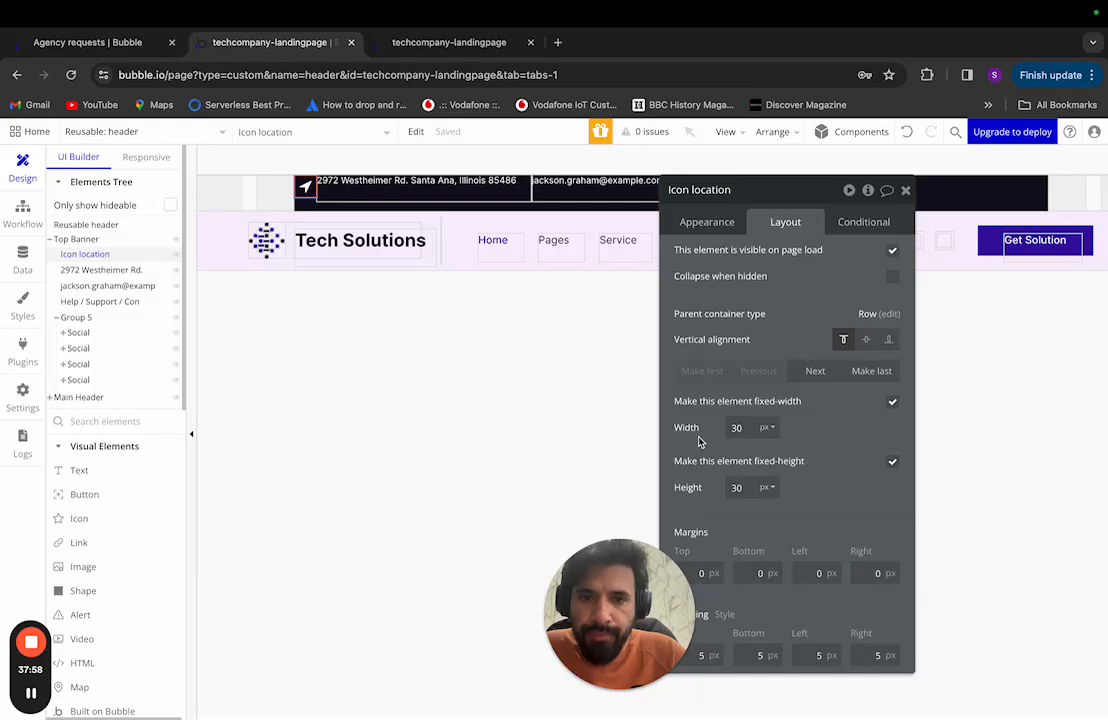
pyautogui.hotkey('ctrl', 'Left')
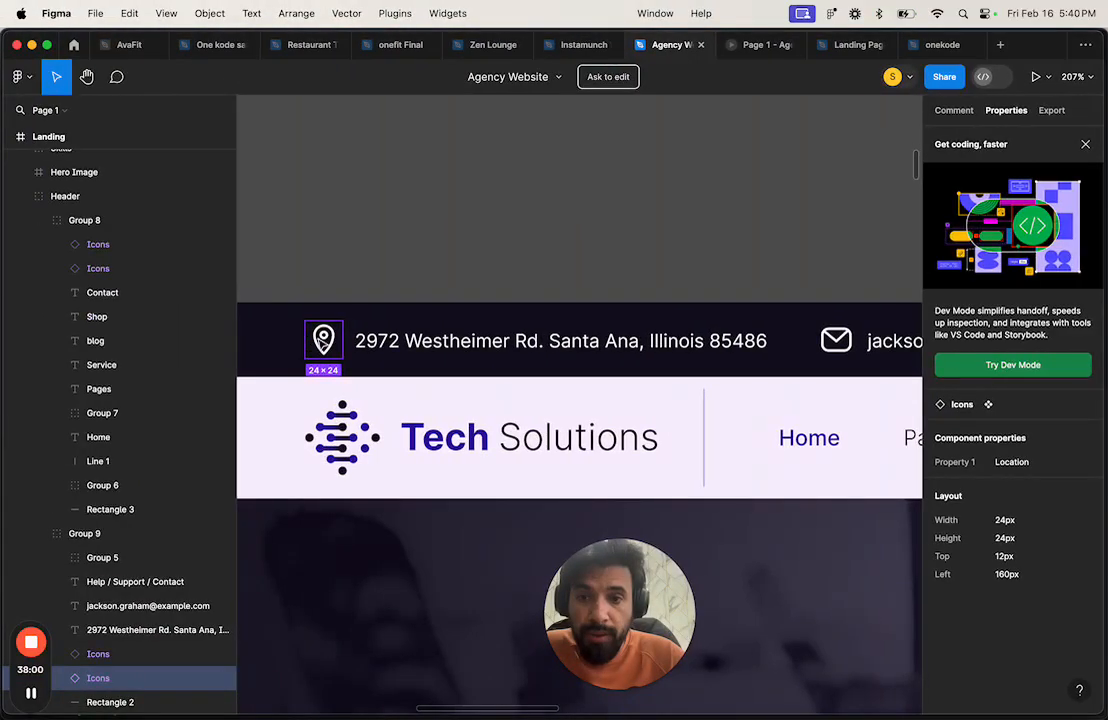
pyautogui.hotkey('ctrl', 'Right')
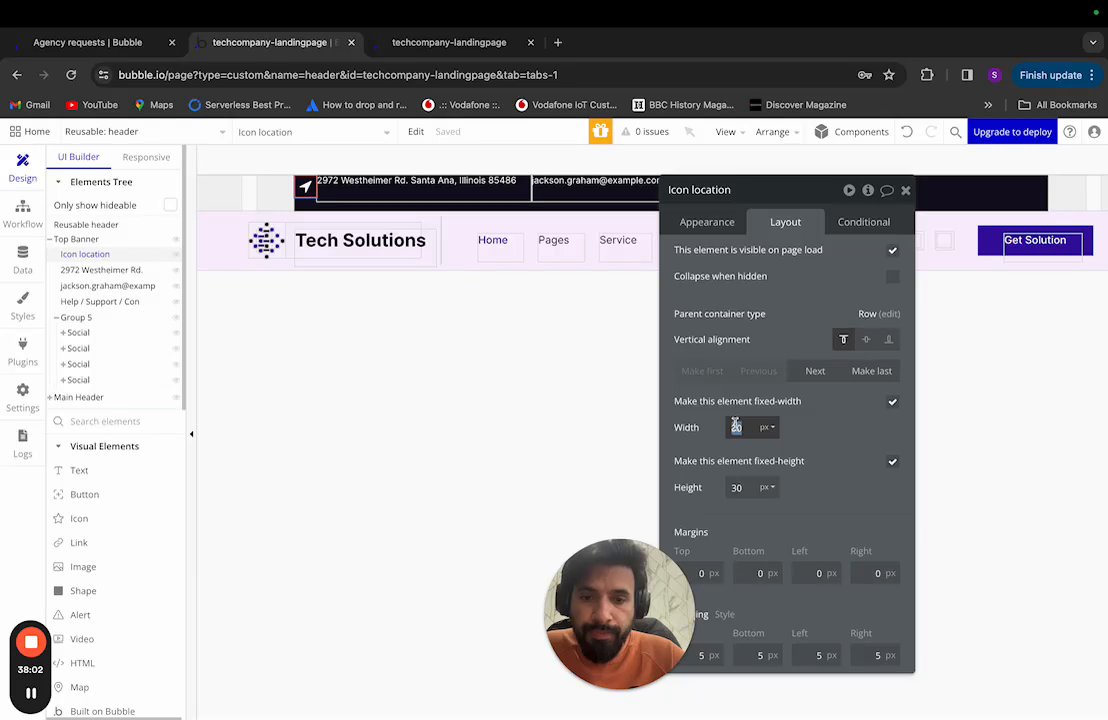
pyautogui.write('24')
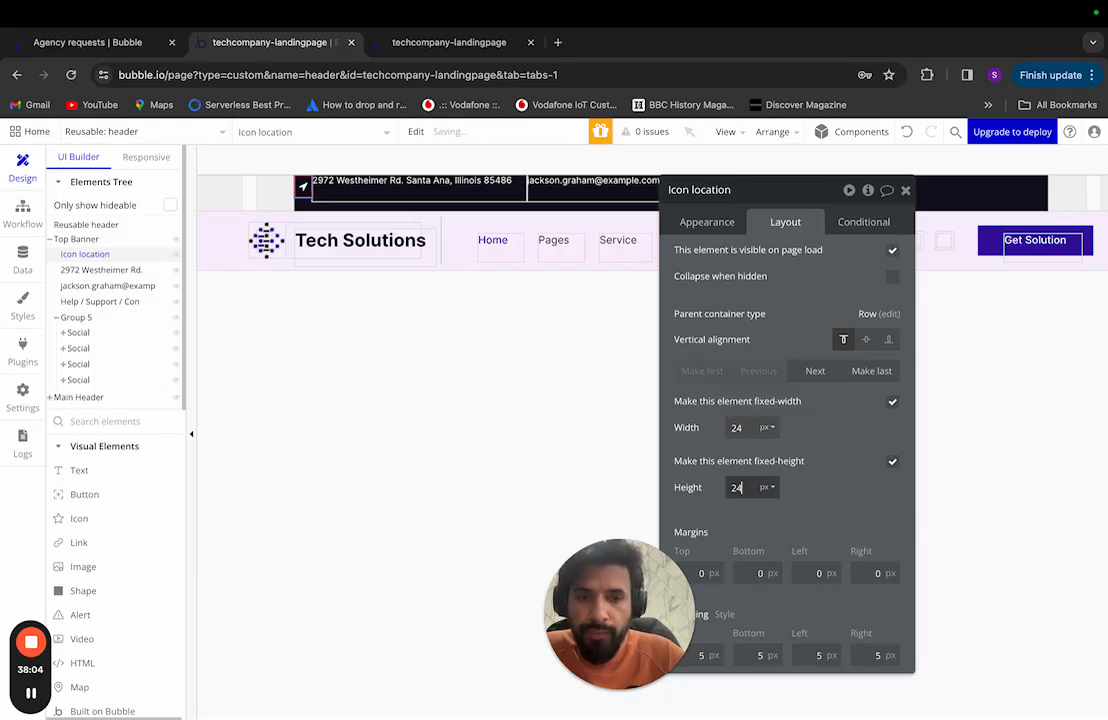
pyautogui.hotkey('ctrl', 'Left')
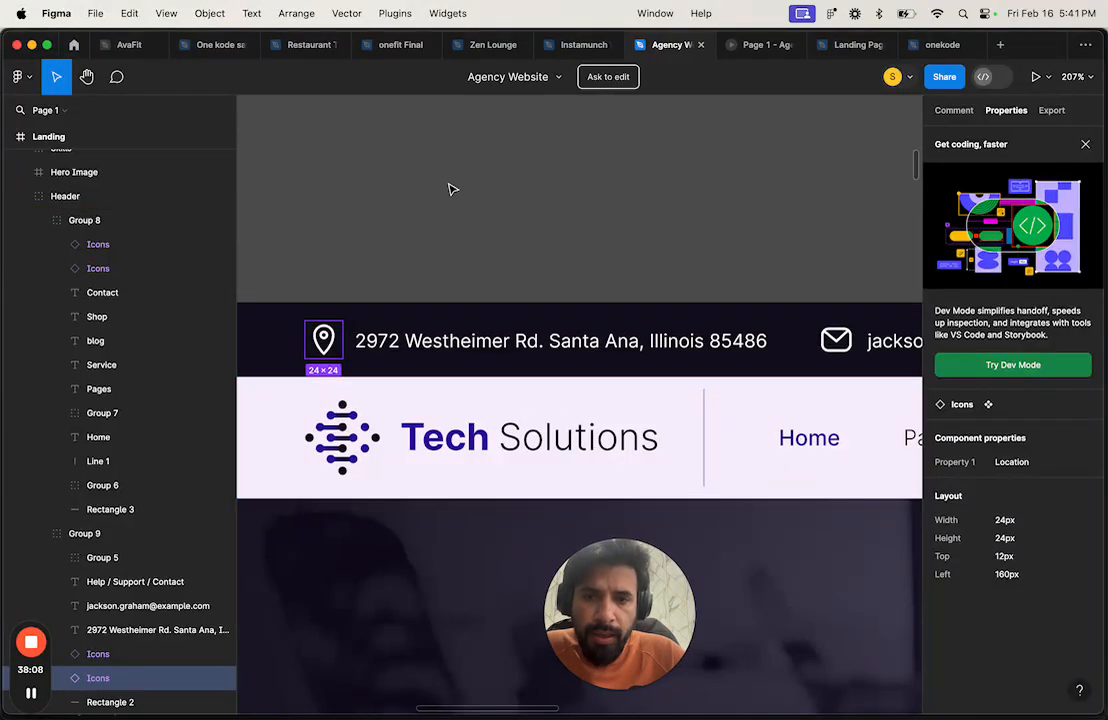
# Step: Read Rectangle 2's 1440×48 size and the Landing frame in Figma, then return to Bubble
pyautogui.click(390, 315)
pyautogui.hscroll(-5, 390, 315)
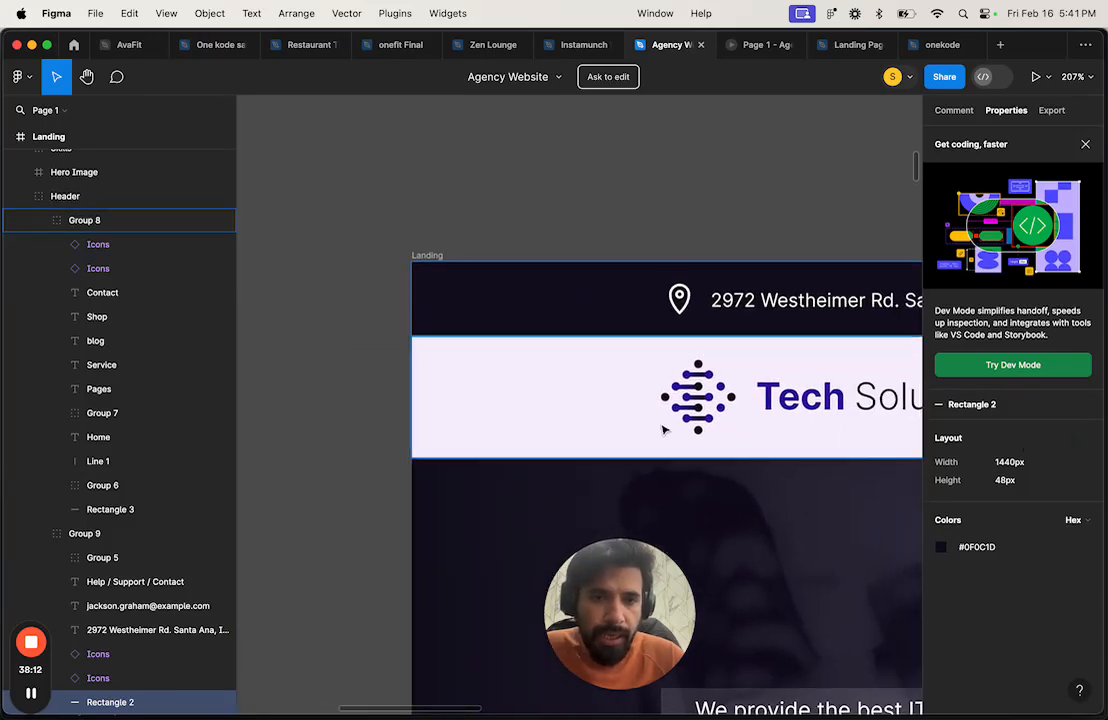
pyautogui.hscroll(3, 662, 428)
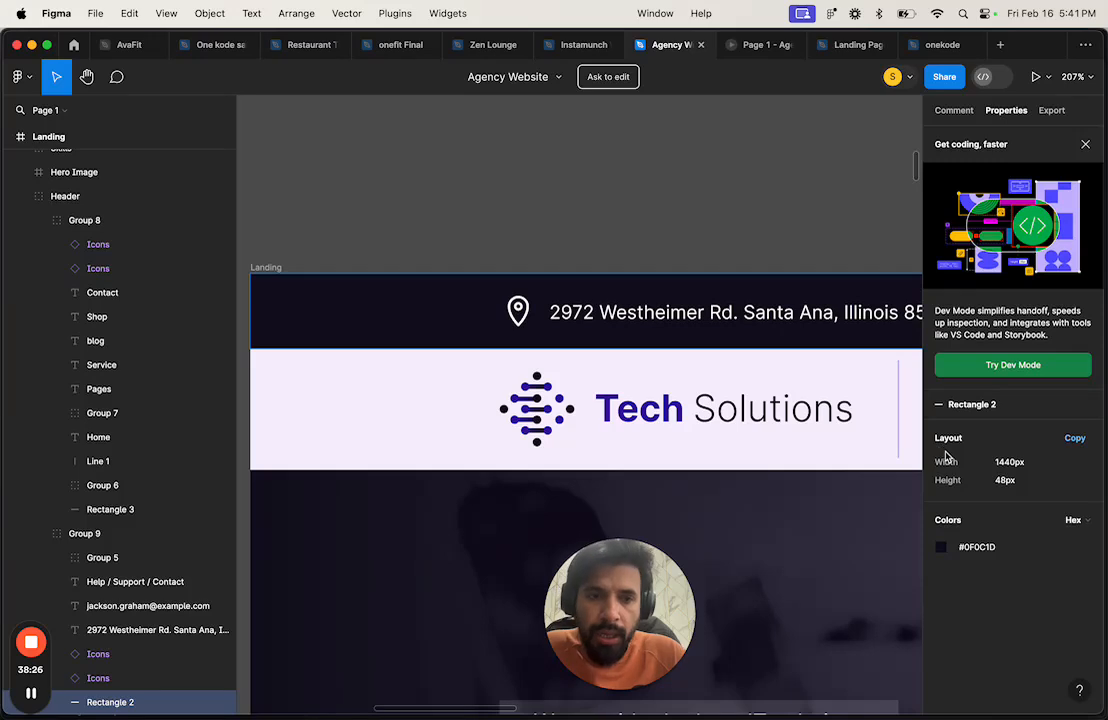
pyautogui.click(268, 266)
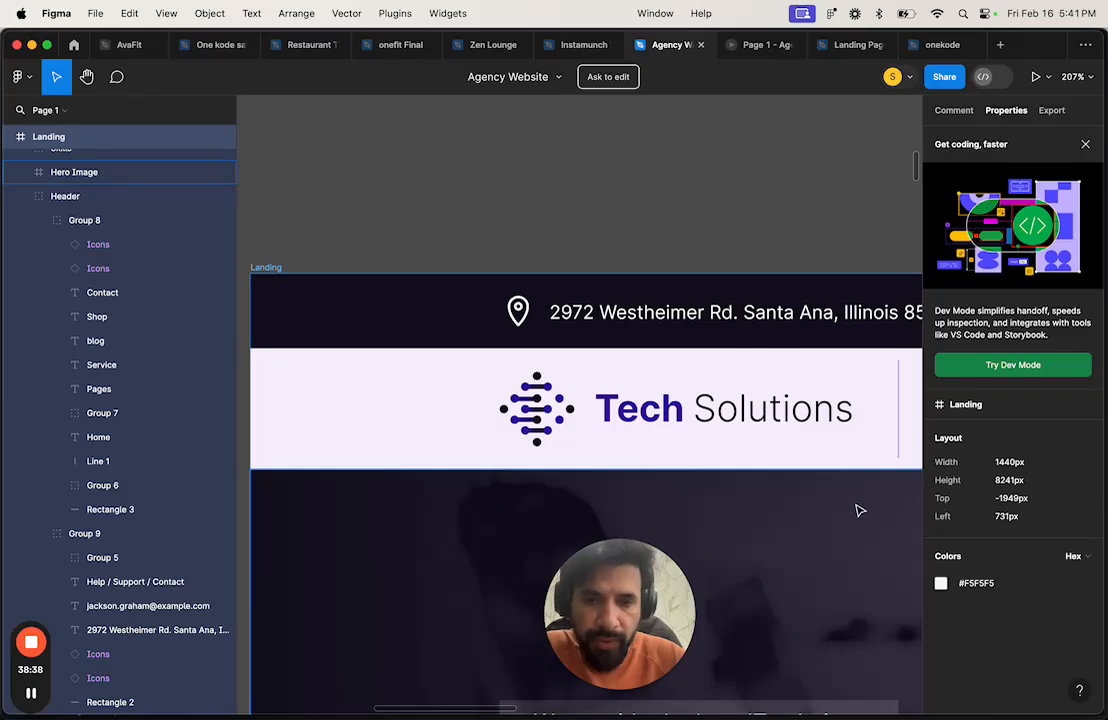
pyautogui.hotkey('ctrl', 'Right')
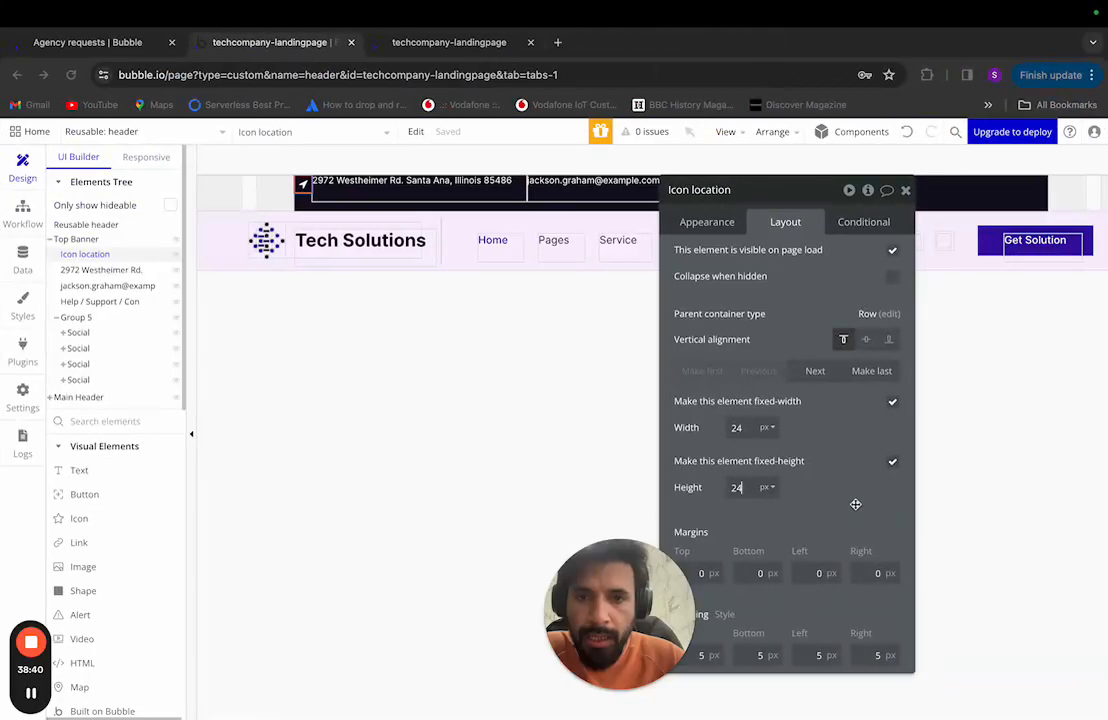
# Step: Open the Reusable header's layout (1440 width, height 126) and compare it with Figma's Group 9
pyautogui.click(120, 225)
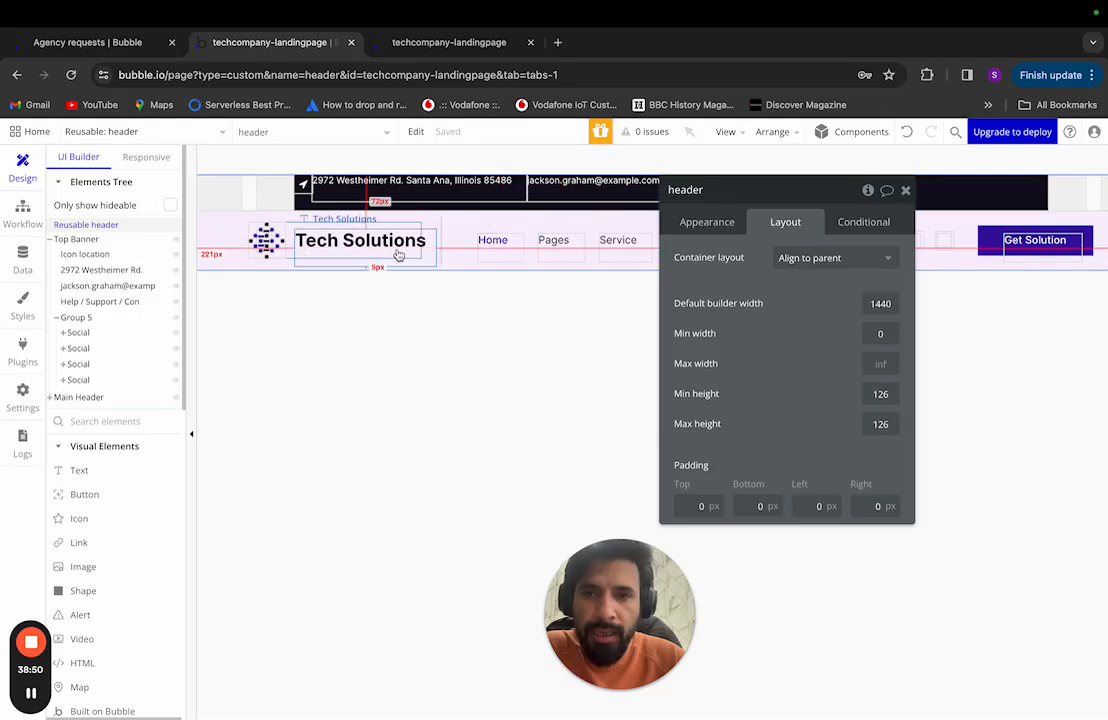
pyautogui.press('super+Tab')
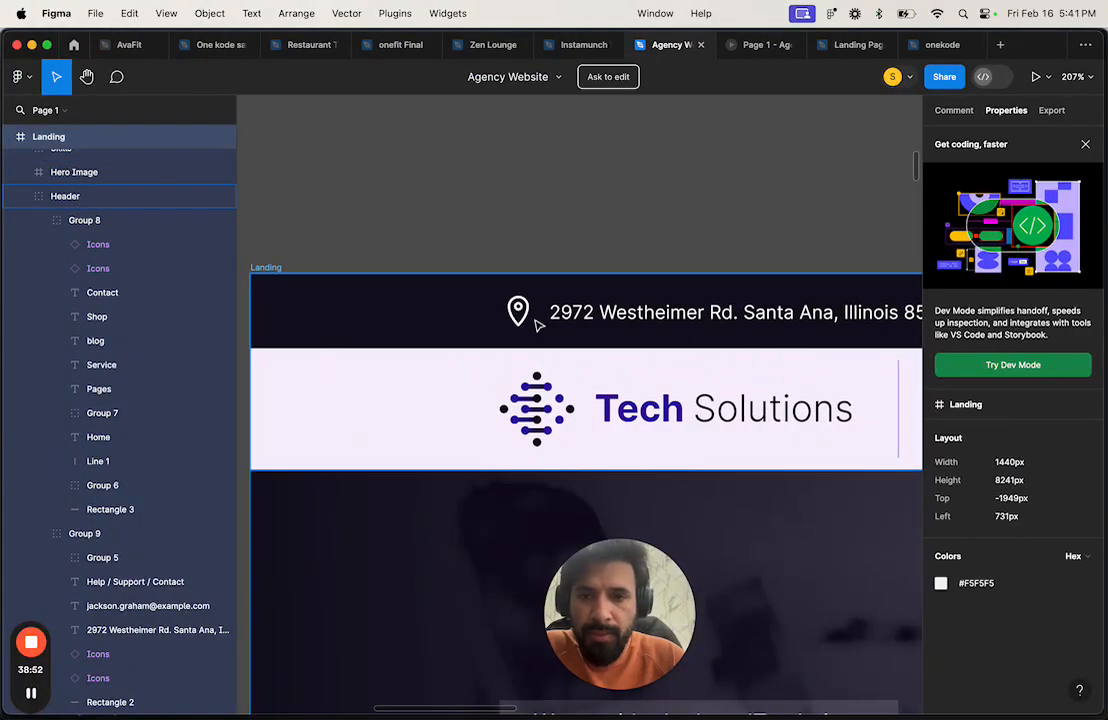
pyautogui.click(523, 315)
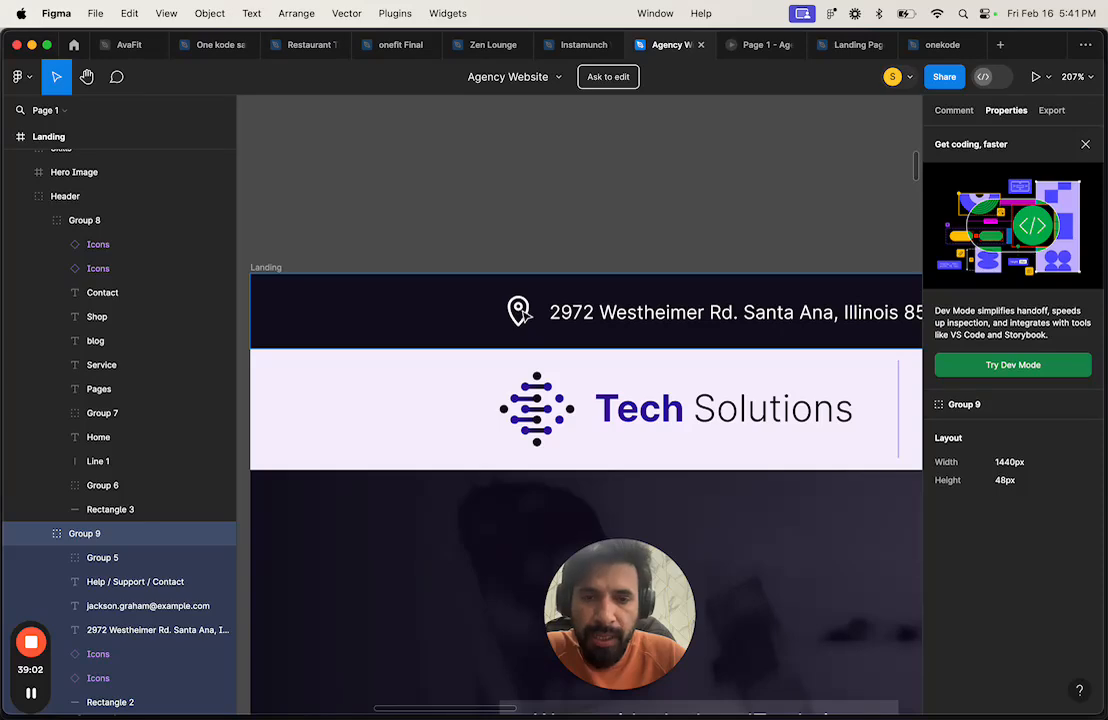
pyautogui.scroll(-5, 519, 311)
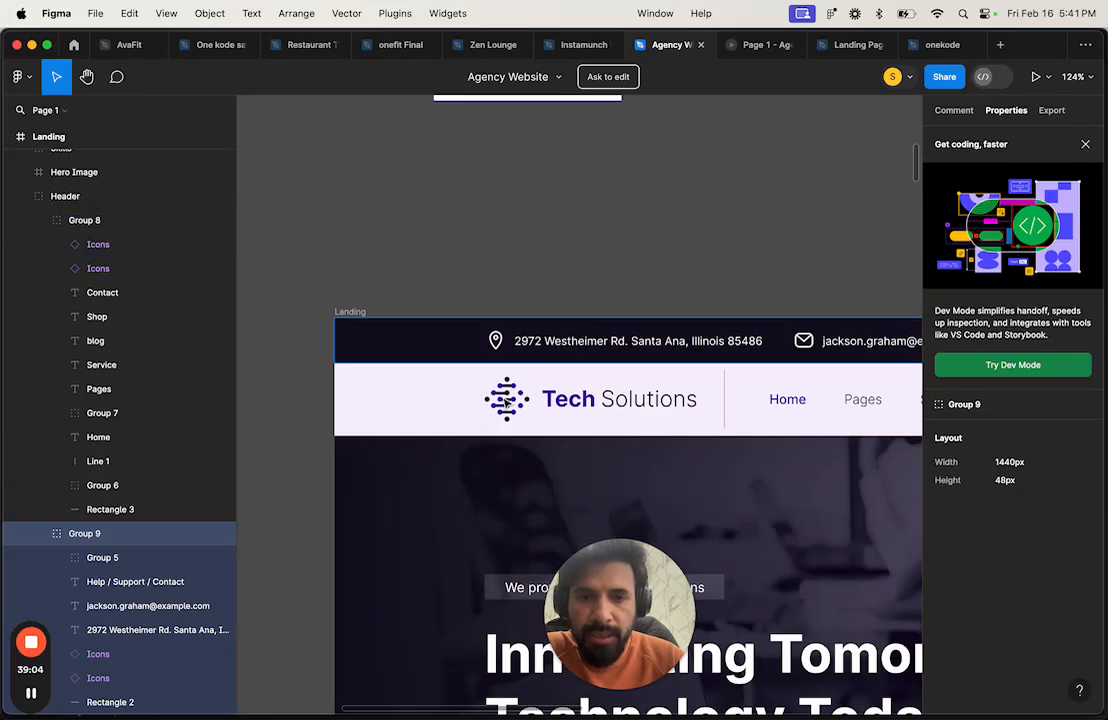
pyautogui.scroll(-5, 505, 402)
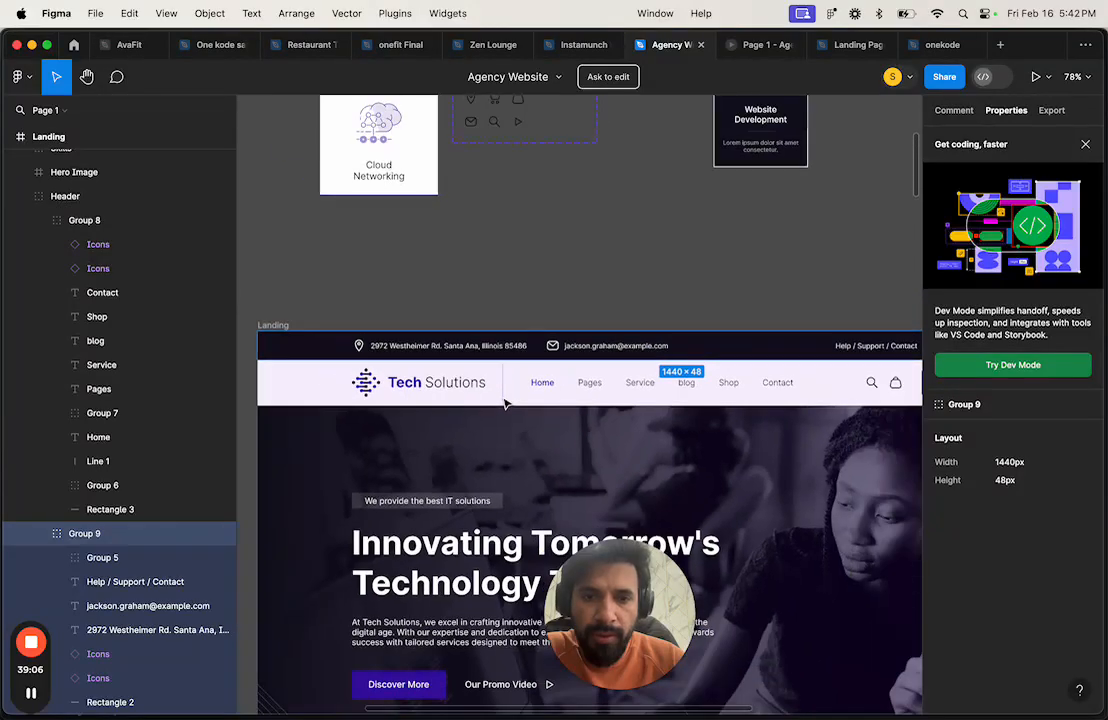
pyautogui.hotkey('ctrl', 'Right')
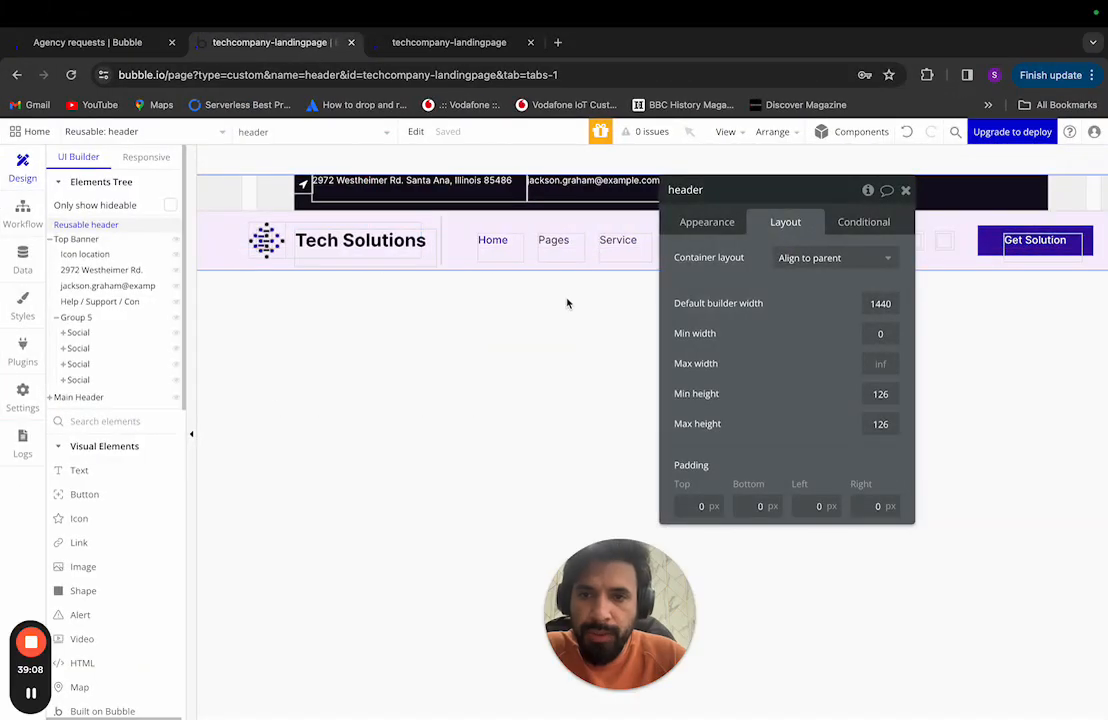
# Step: Clear the address text's 285 px fixed width and turn on Fit width to content
pyautogui.click(88, 270)
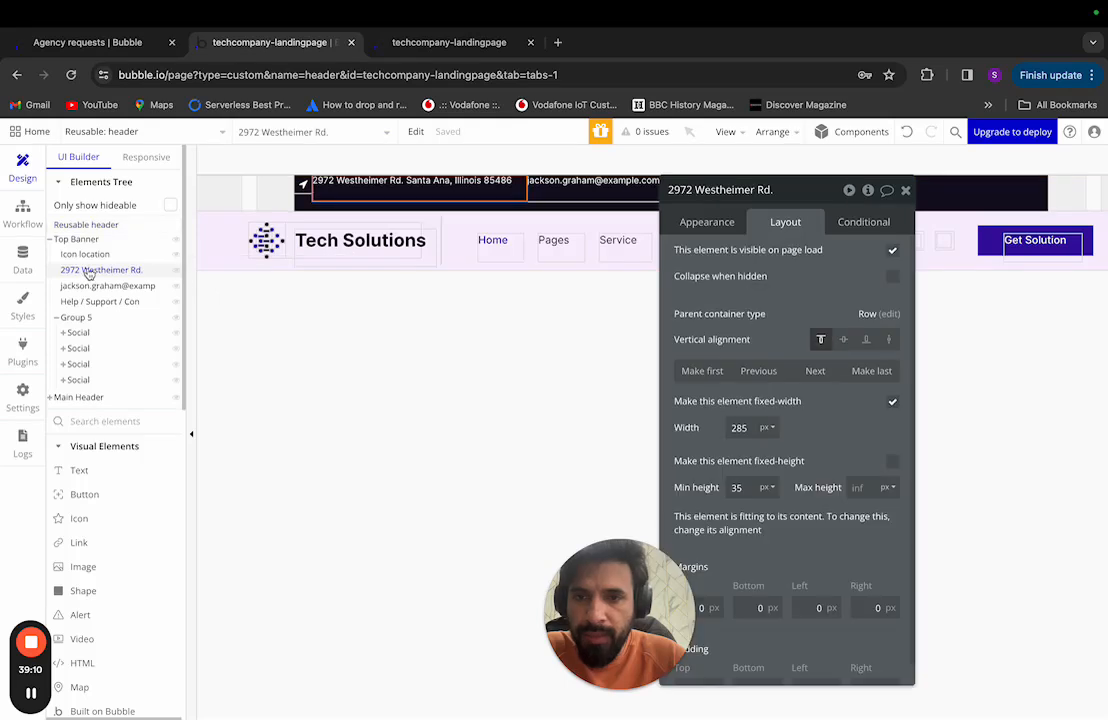
pyautogui.click(737, 429)
pyautogui.write('0')
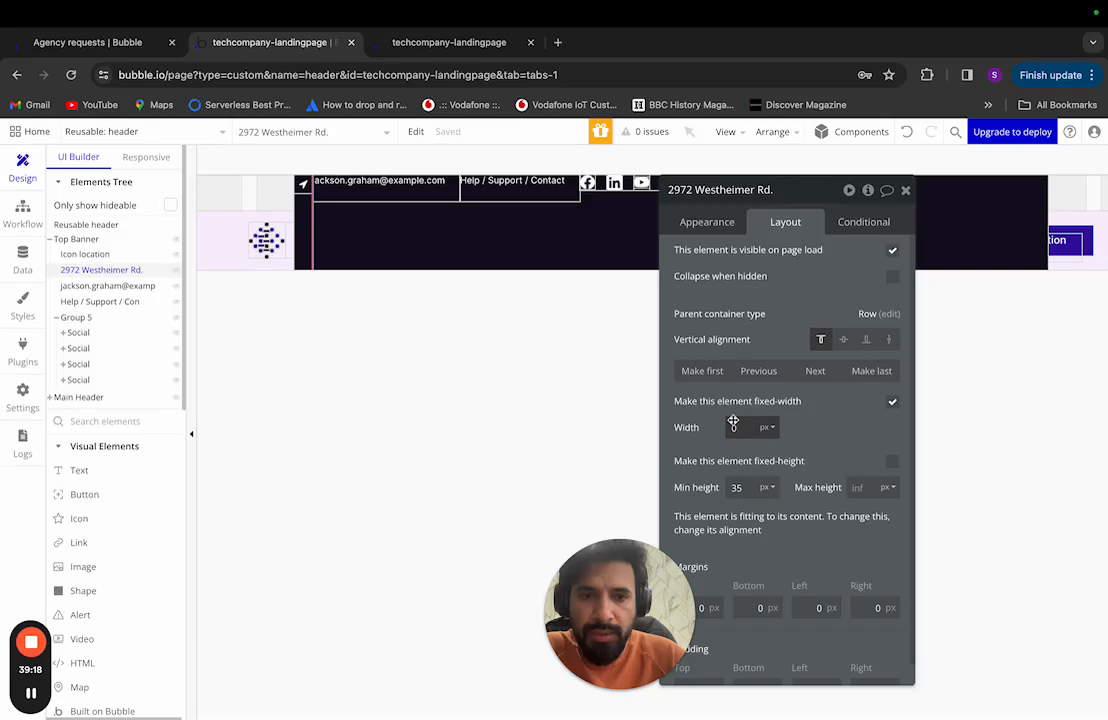
pyautogui.click(892, 401)
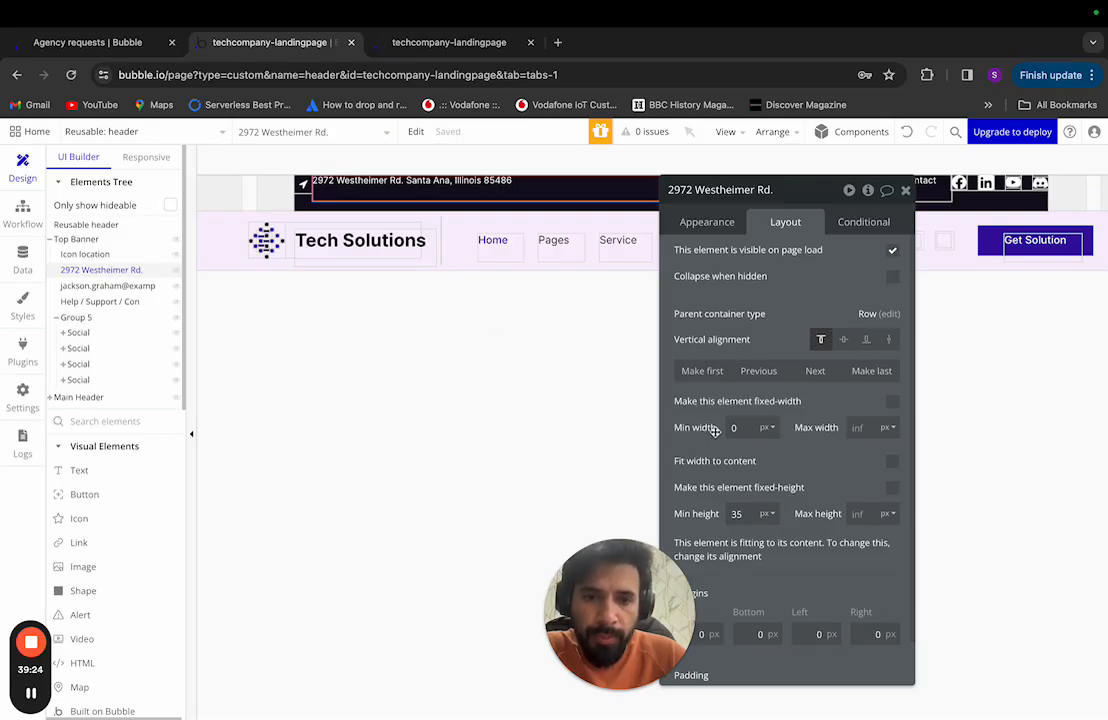
pyautogui.moveTo(807, 192); pyautogui.dragTo(759, 255)
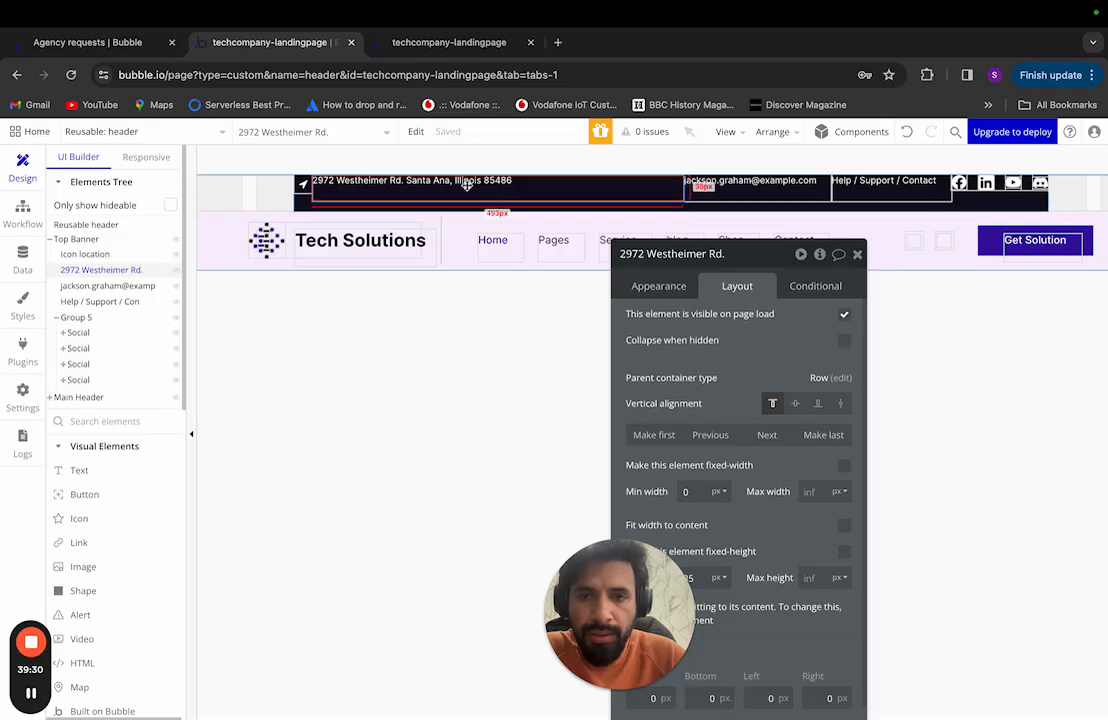
pyautogui.moveTo(742, 251); pyautogui.dragTo(829, 216)
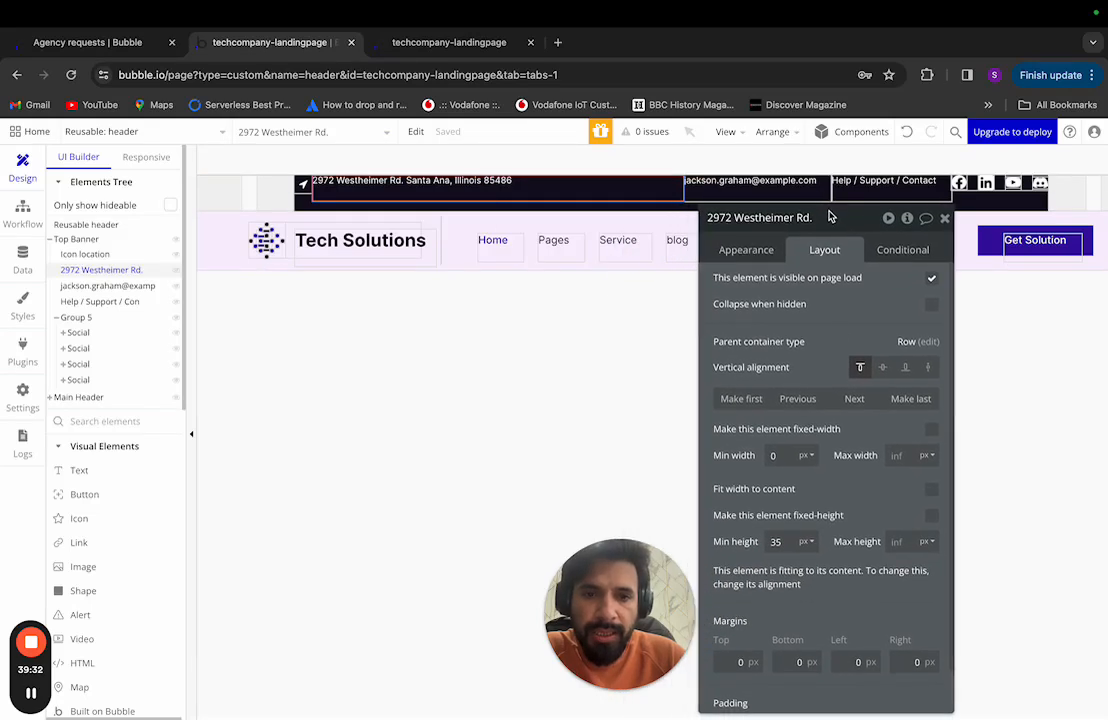
pyautogui.click(932, 492)
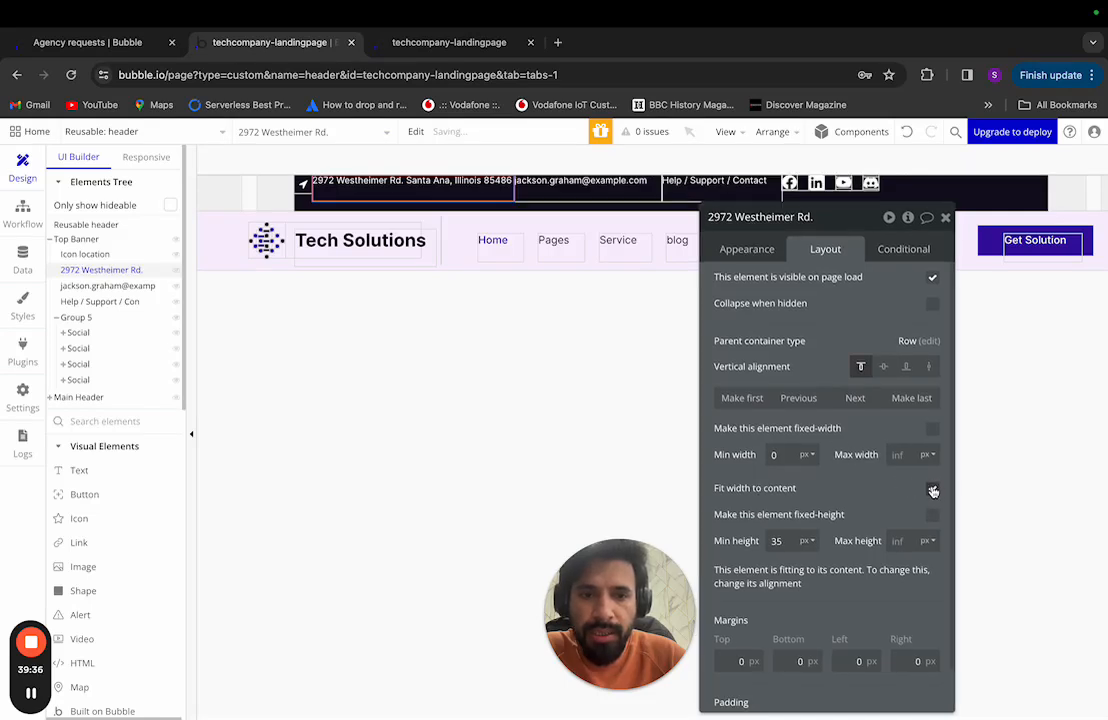
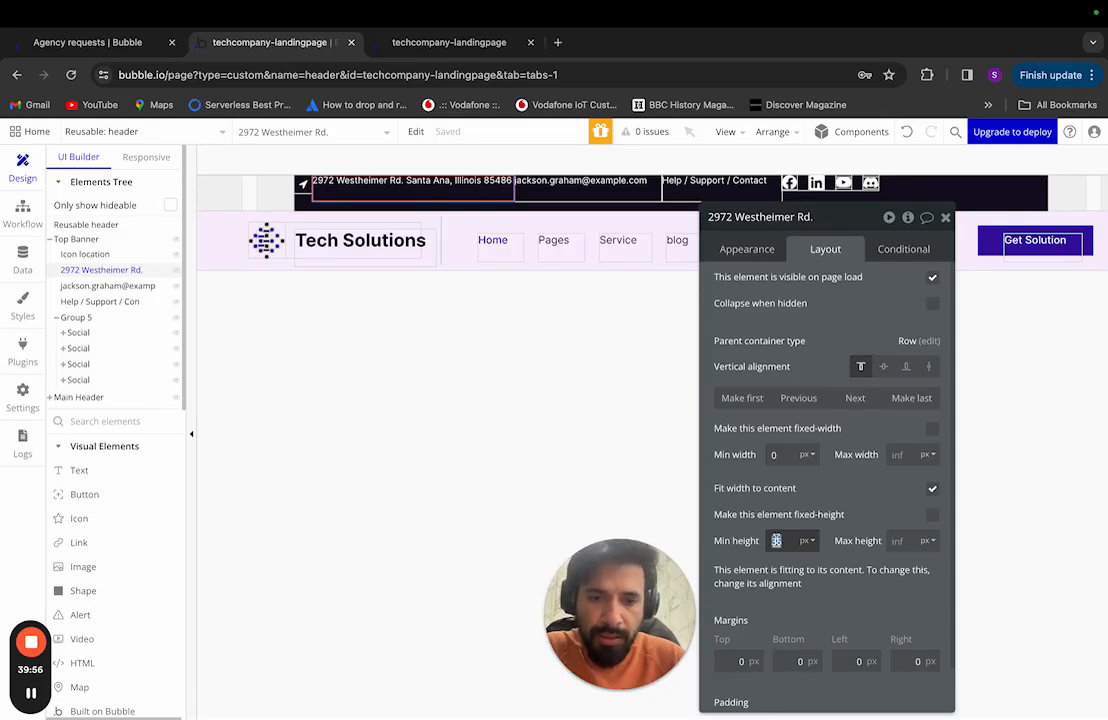
# Step: Delete the 35 px minimum height from the '2972 Westheimer Rd.' address text
pyautogui.doubleClick(776, 540)
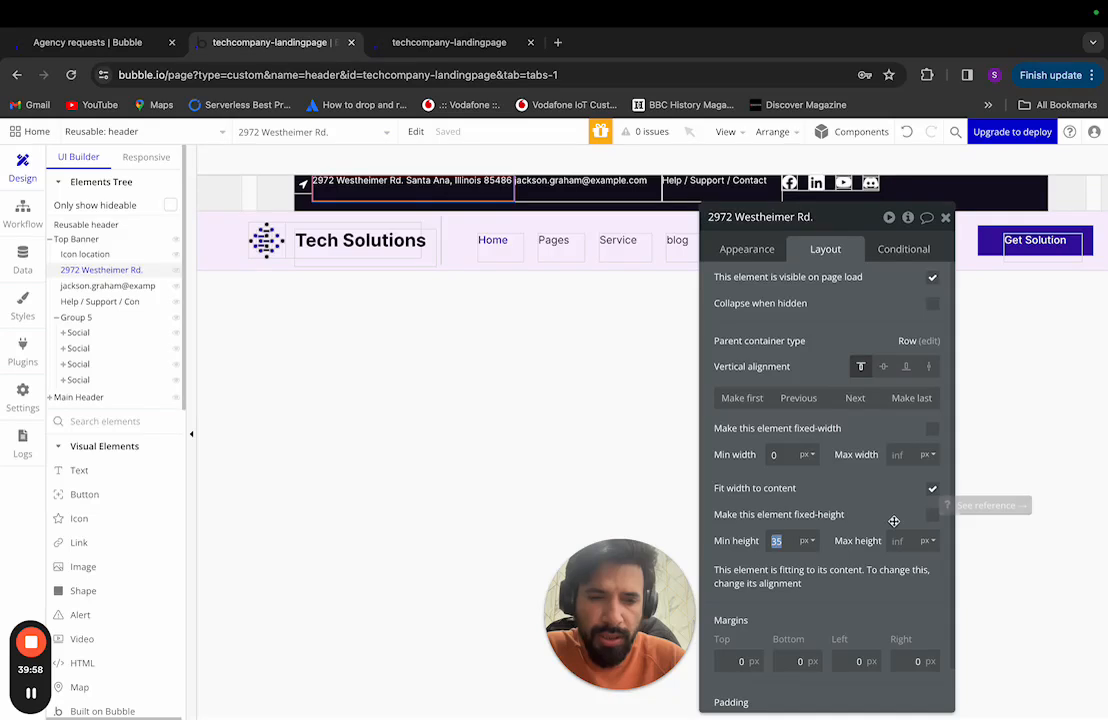
pyautogui.press('BackSpace')
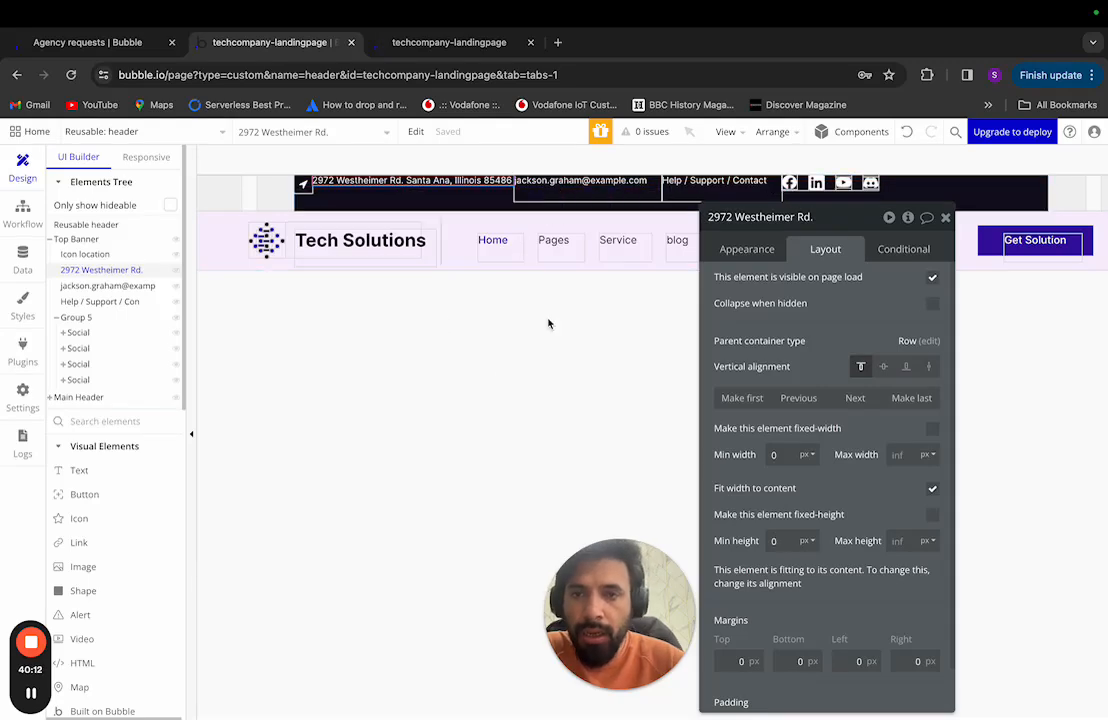
pyautogui.press('super+Tab')
pyautogui.press('super+Tab')
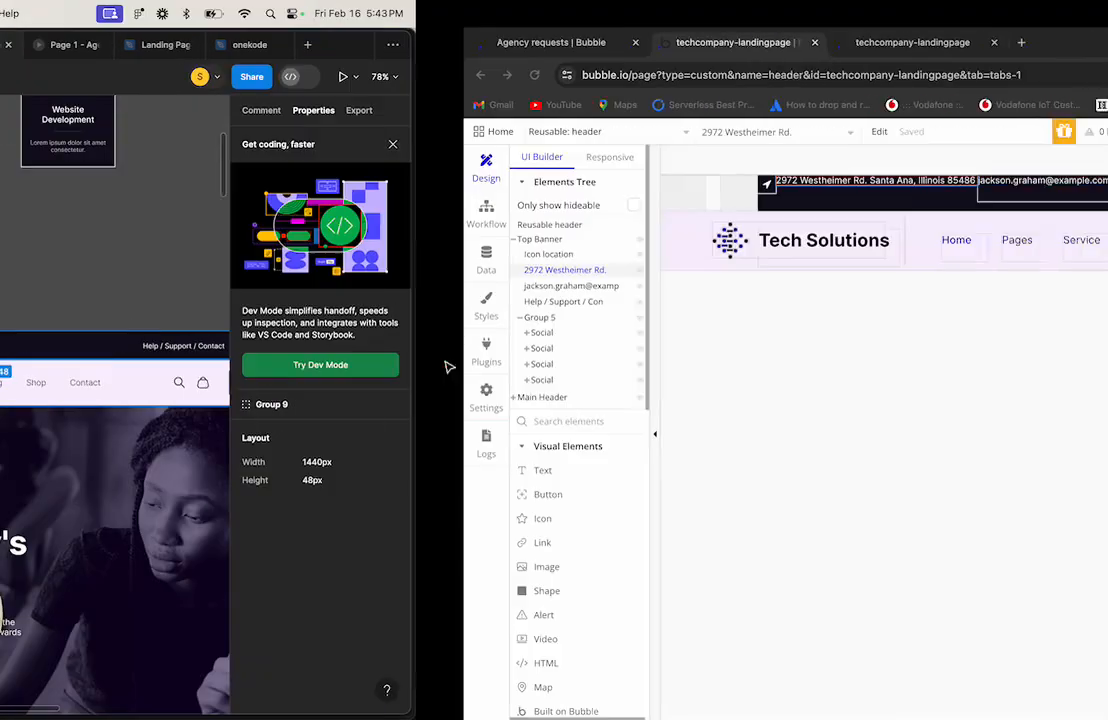
pyautogui.click(88, 254)
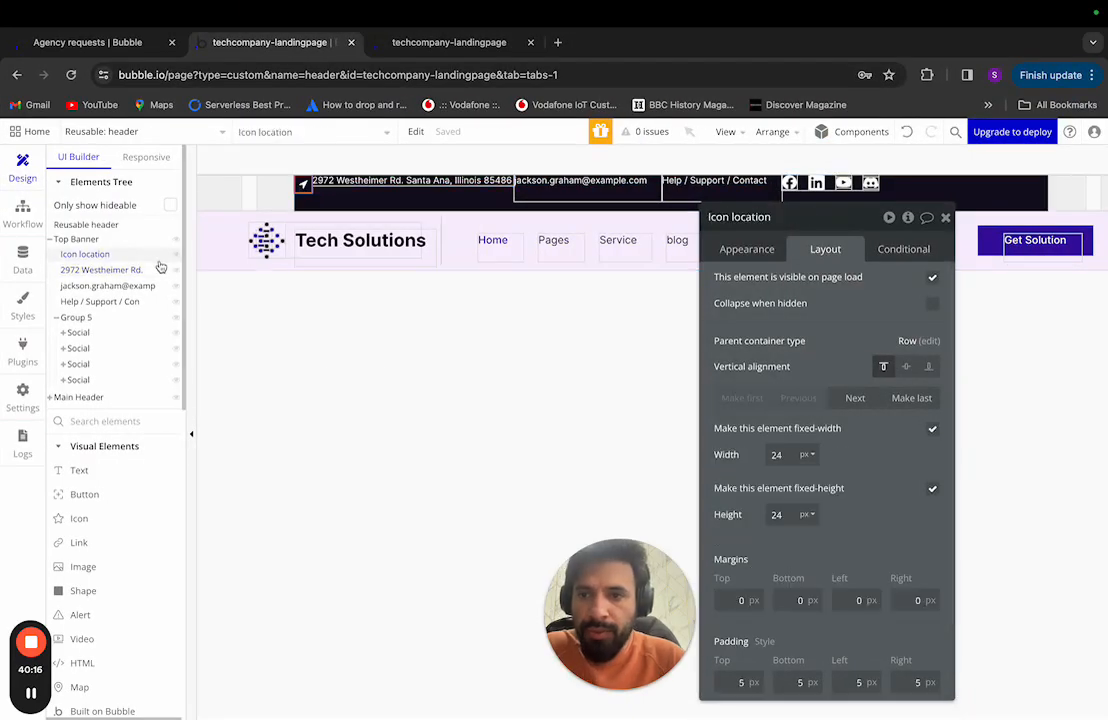
# Step: Group the location icon and address text in a row container that fits width to content
pyautogui.click(114, 271)
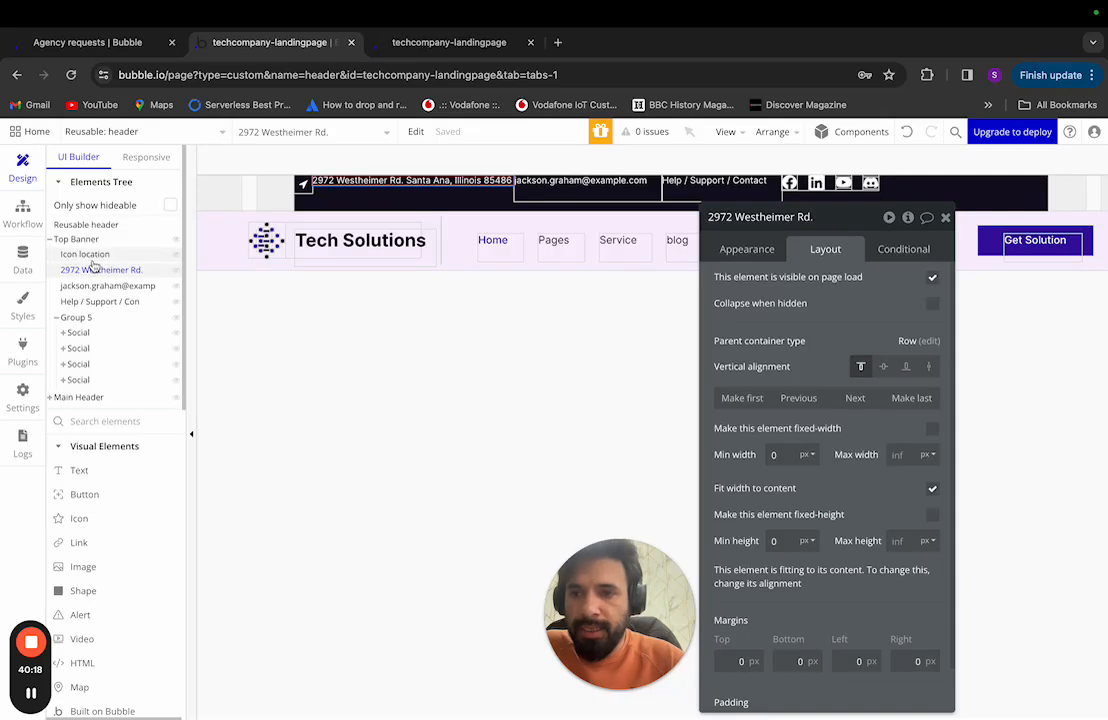
pyautogui.click(90, 255)
pyautogui.keyDown('shift'); pyautogui.click(344, 194); pyautogui.keyUp('shift')
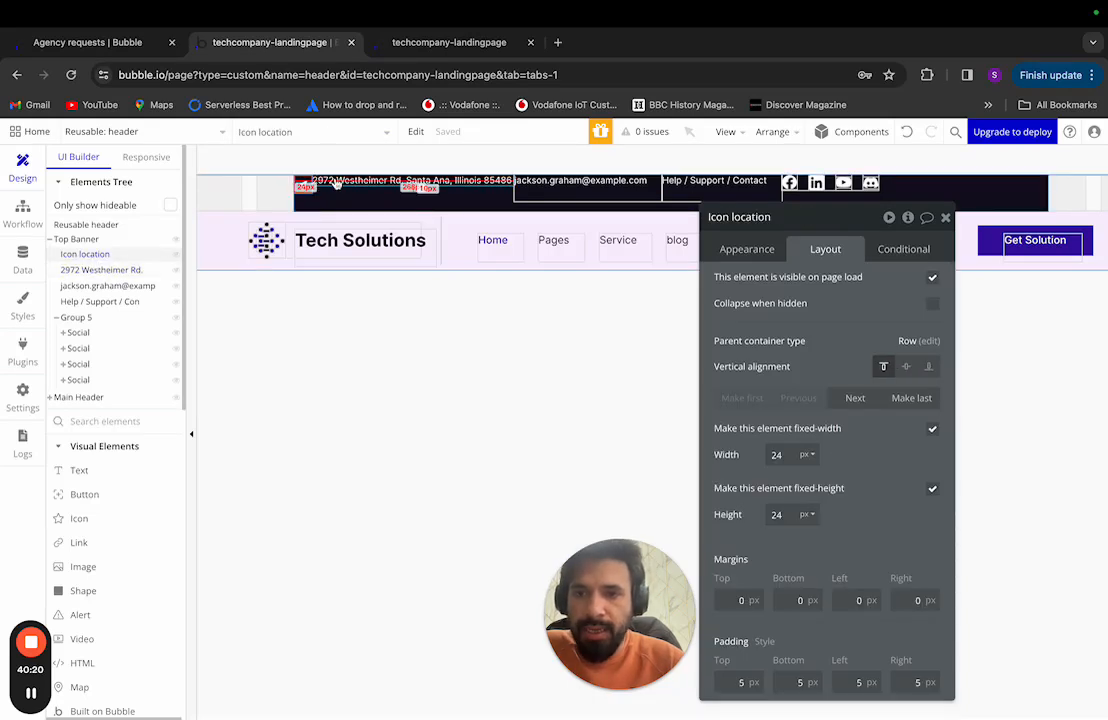
pyautogui.rightClick(345, 195)
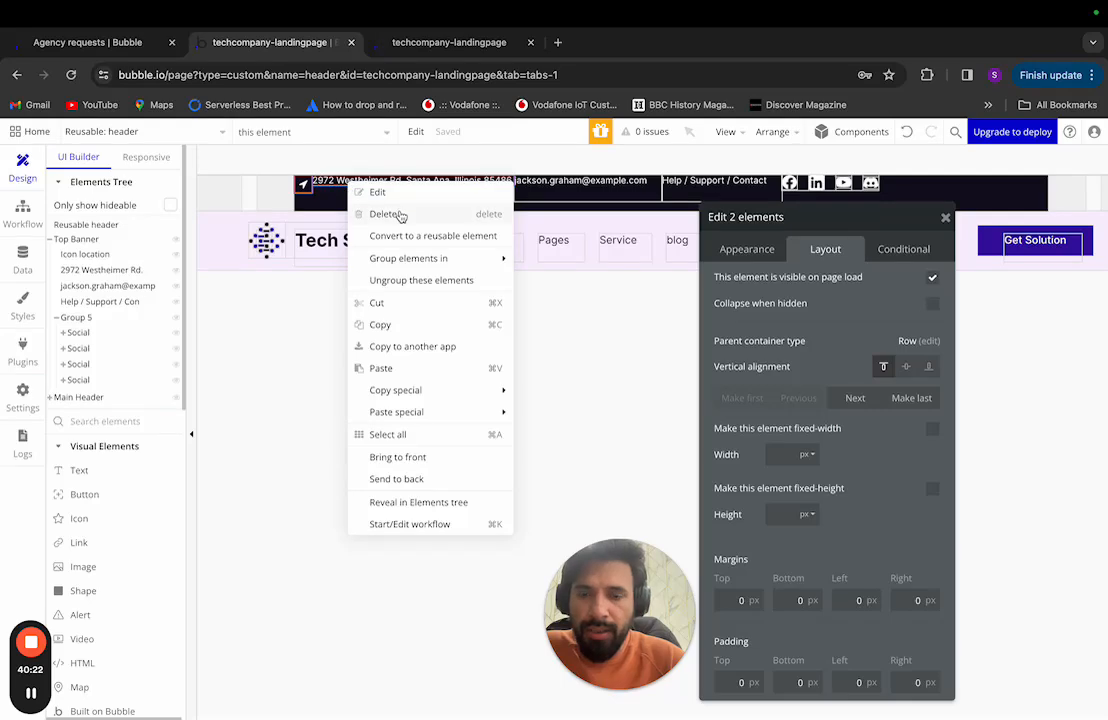
pyautogui.moveTo(413, 259)
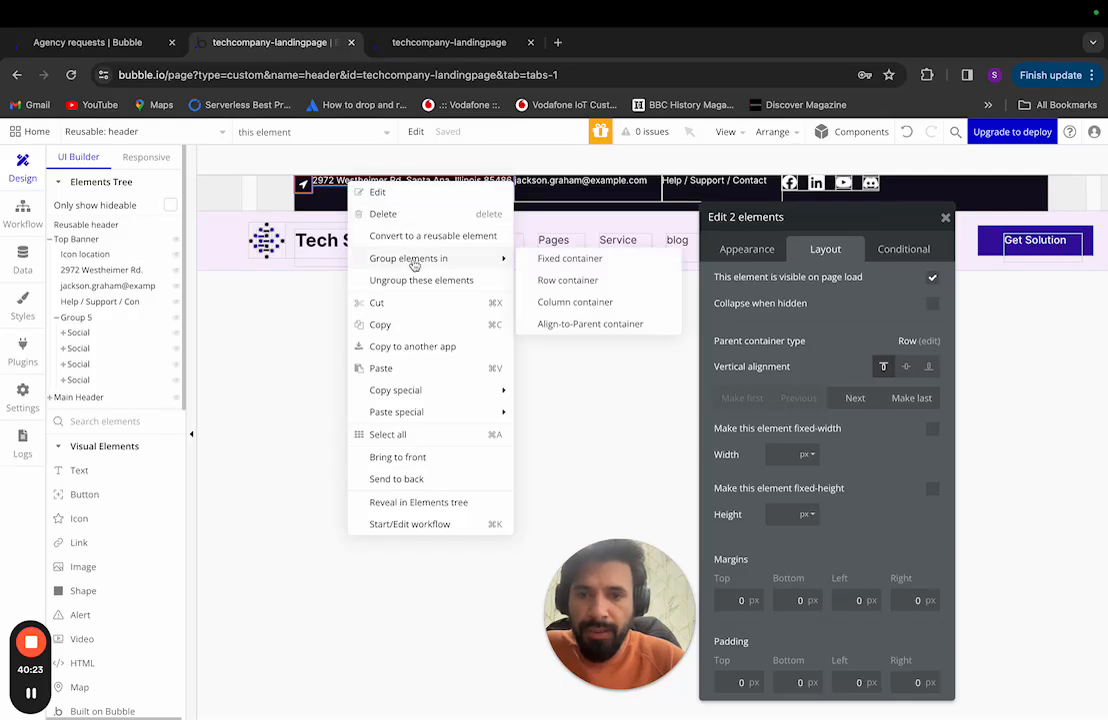
pyautogui.click(569, 280)
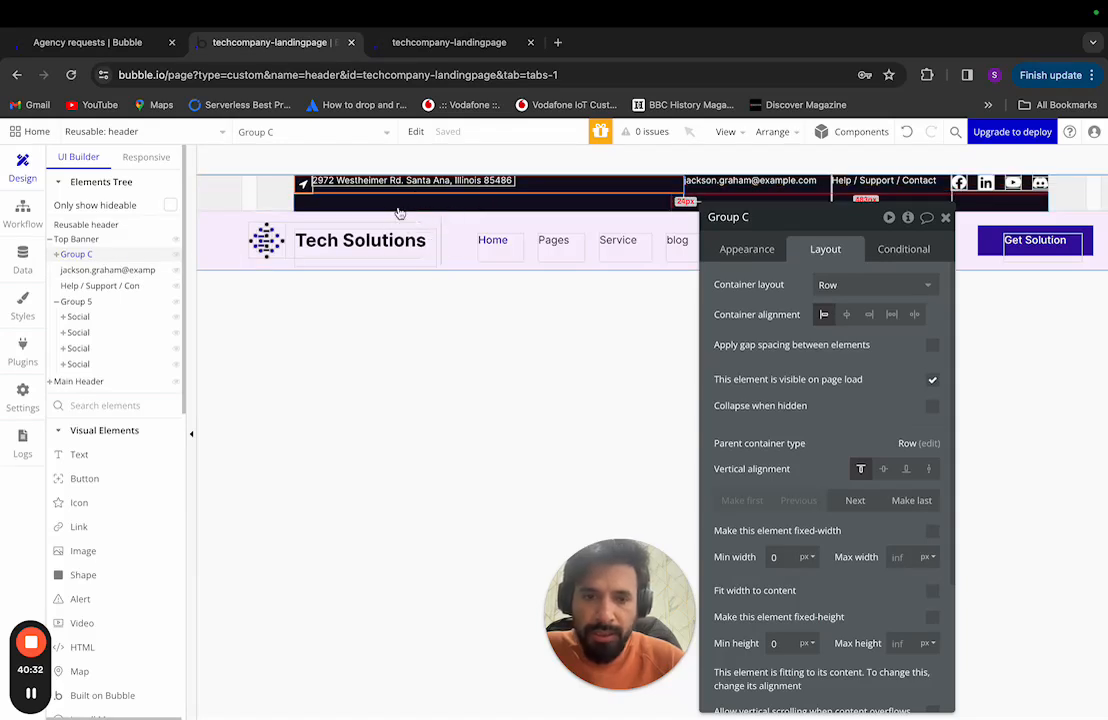
pyautogui.click(931, 591)
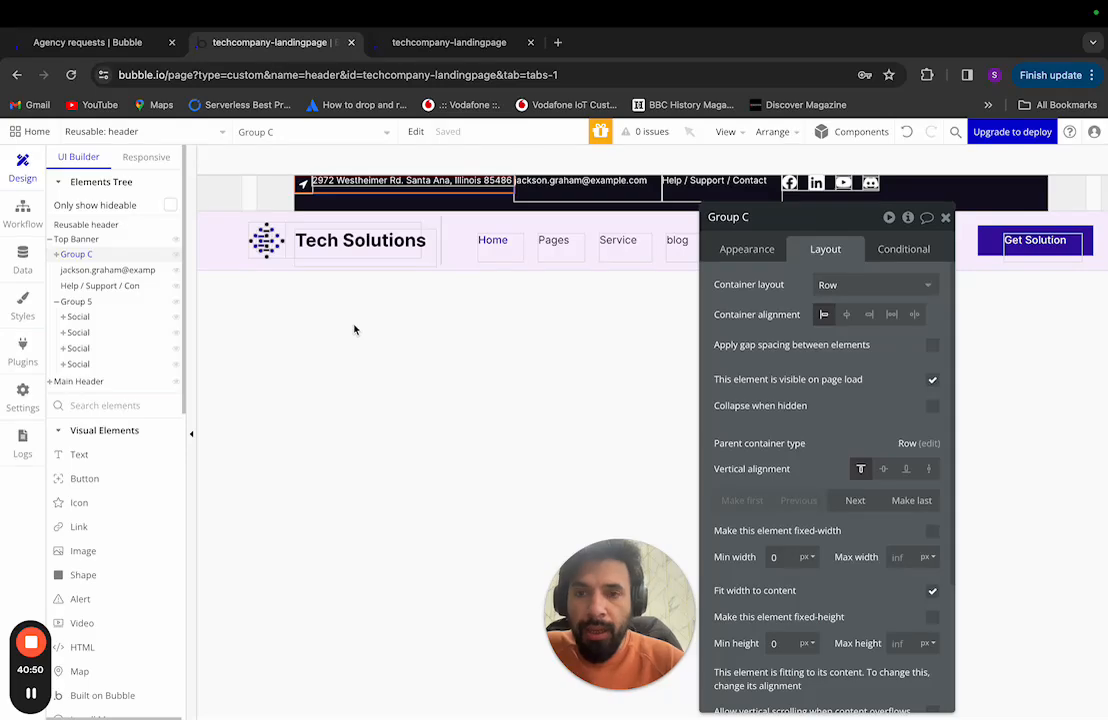
pyautogui.hotkey('ctrl', 'Left')
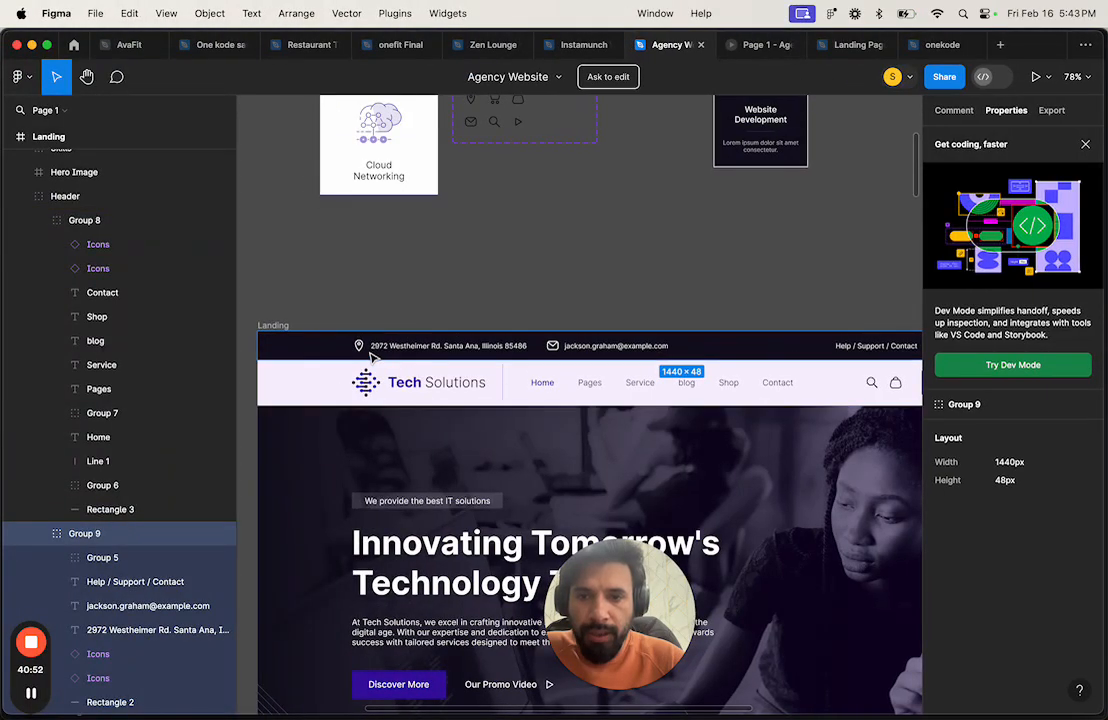
# Step: Measure the spacing between the location icon and address text in Figma
pyautogui.scroll(5, 372, 355)
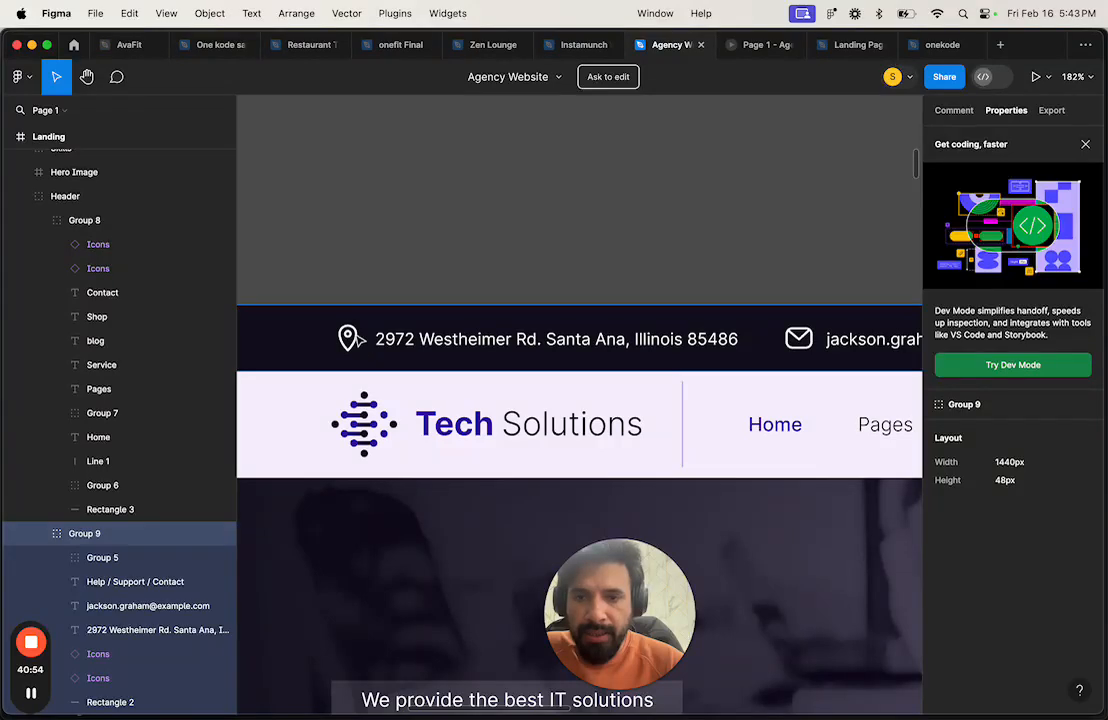
pyautogui.keyDown('super'); pyautogui.click(368, 342); pyautogui.keyUp('super')
pyautogui.click(376, 343)
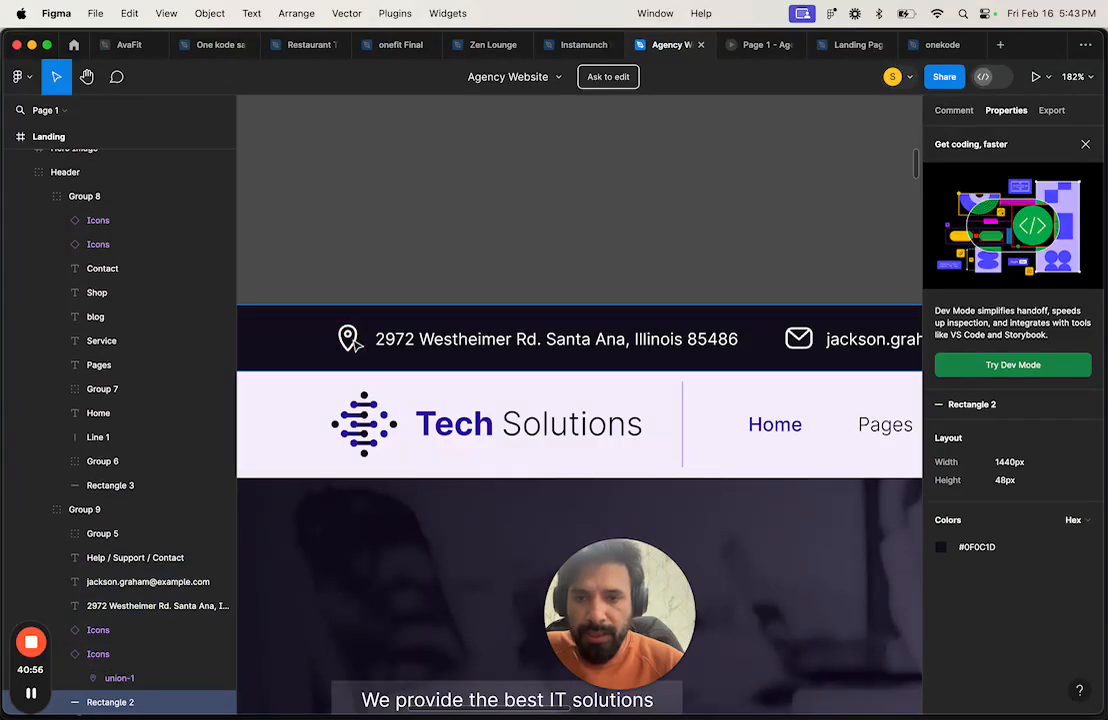
pyautogui.click(378, 343)
pyautogui.press('alt')
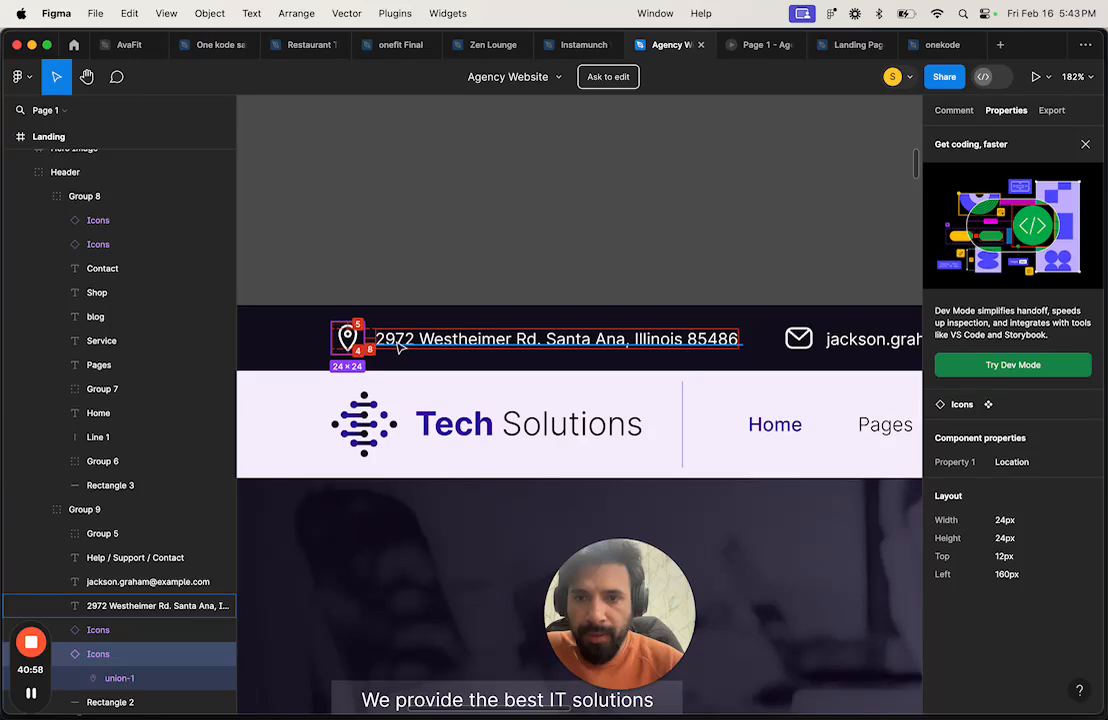
pyautogui.hotkey('ctrl', 'Right')
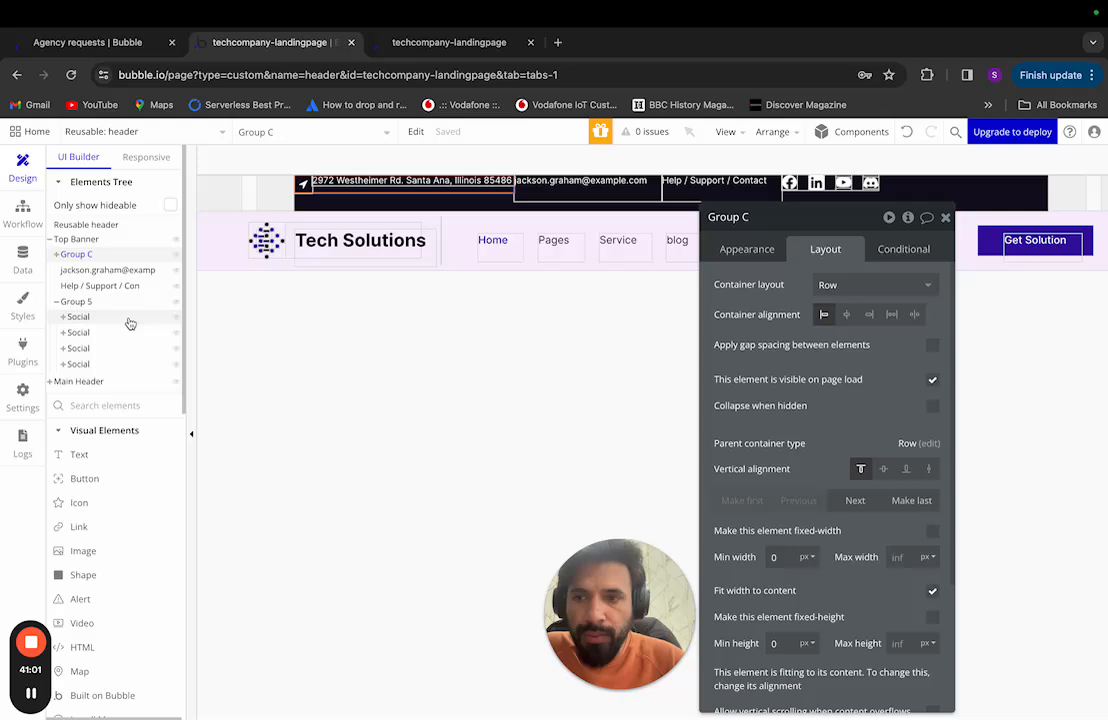
# Step: Turn on Apply gap spacing for the icon-and-address row group
pyautogui.click(106, 258)
pyautogui.click(111, 256)
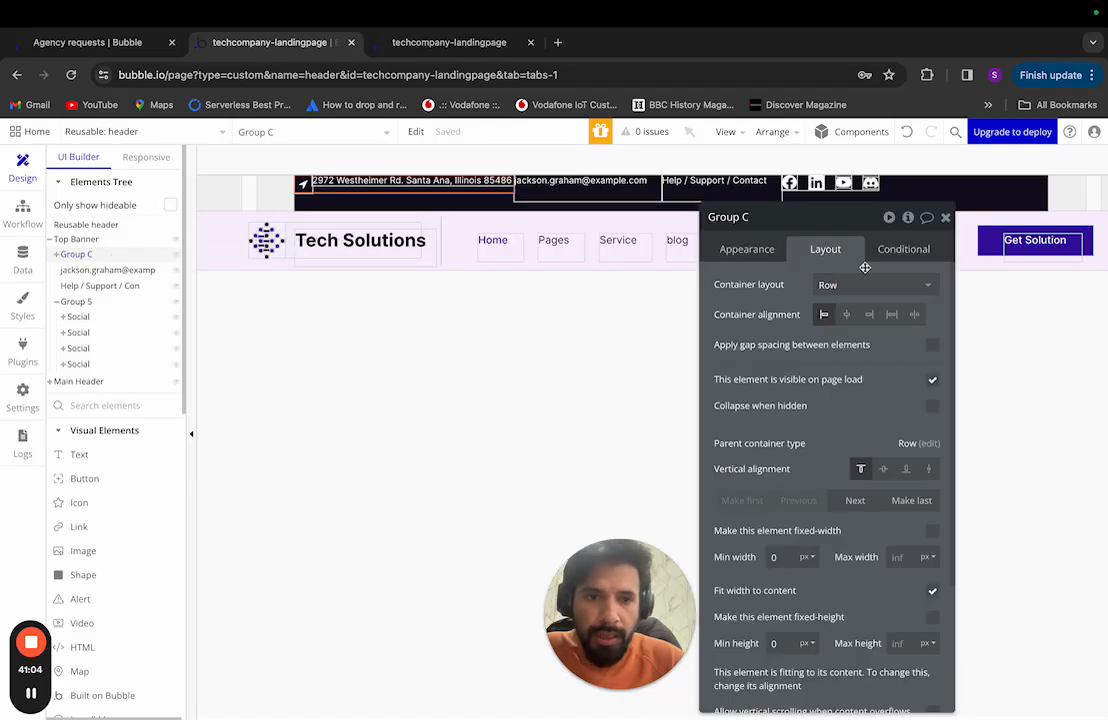
pyautogui.scroll(-3, 882, 390)
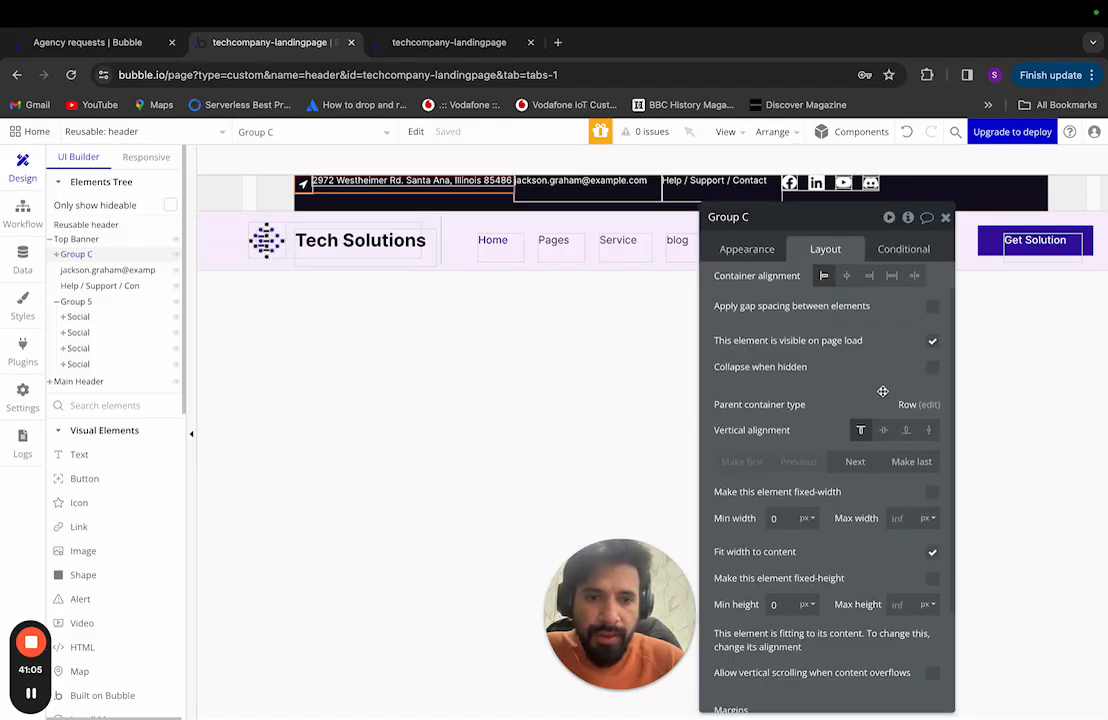
pyautogui.click(768, 250)
pyautogui.click(825, 250)
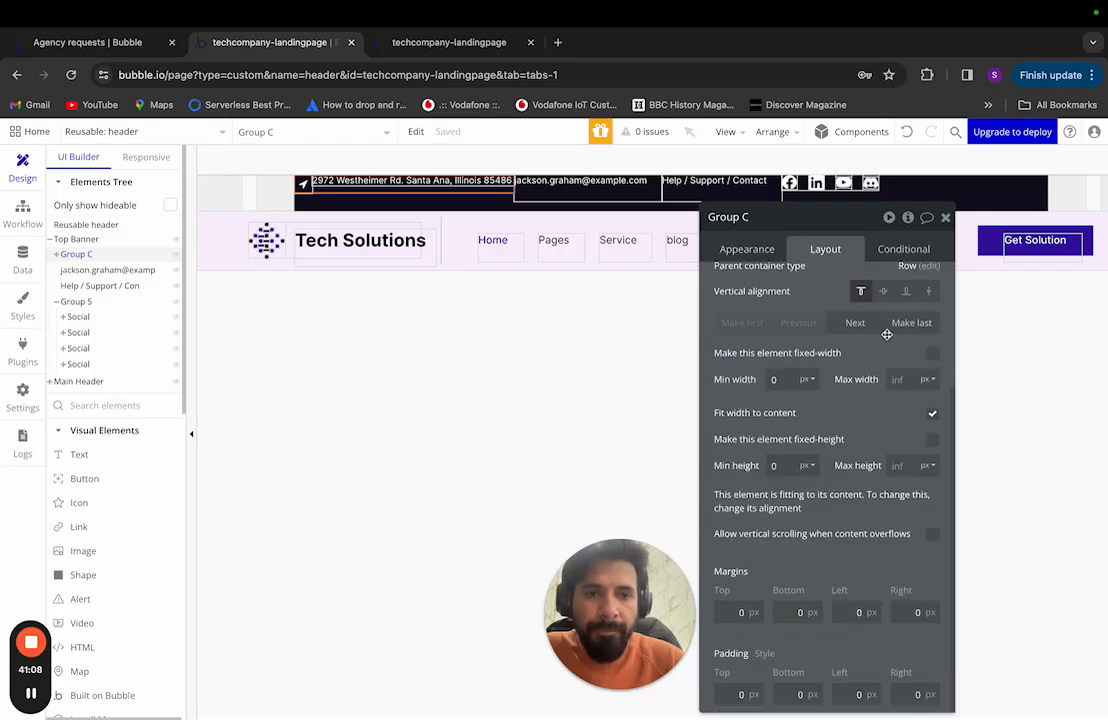
pyautogui.scroll(3, 816, 420)
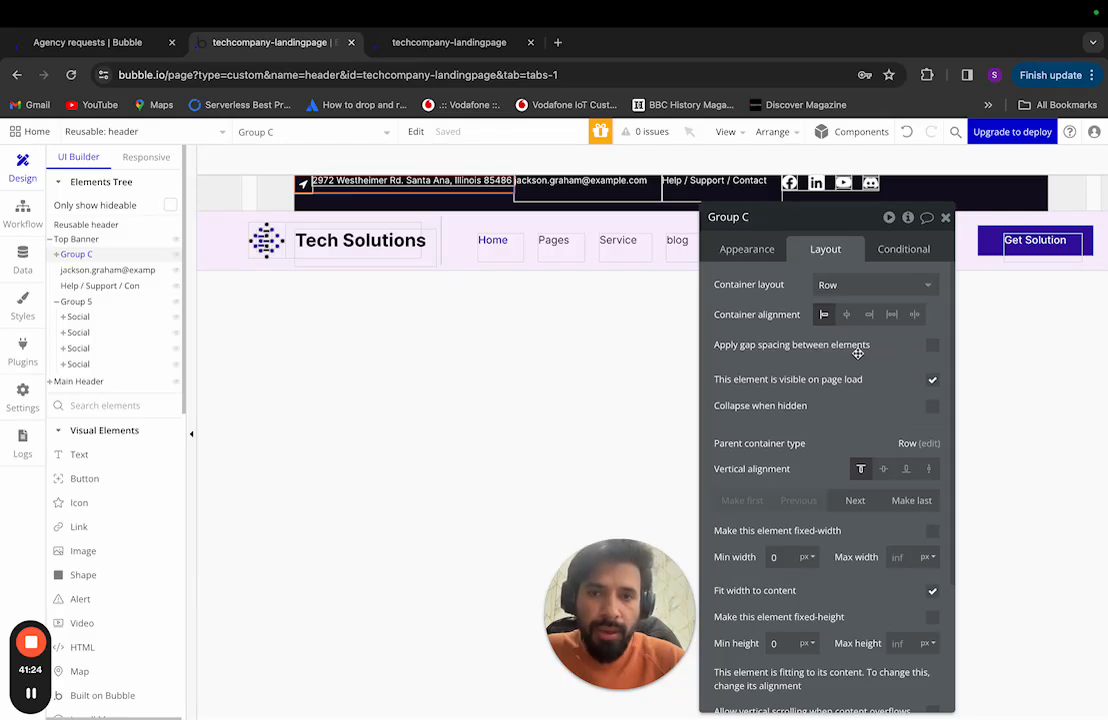
pyautogui.click(932, 345)
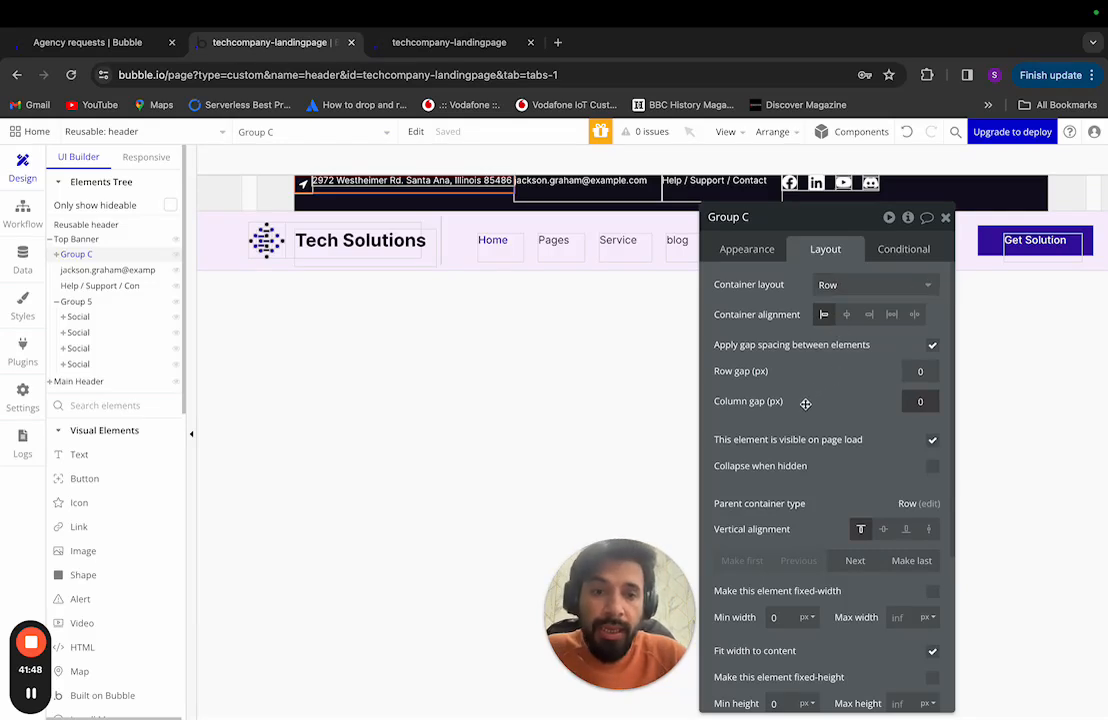
# Step: Set Group C's row gap and column gap to 10 px
pyautogui.click(921, 400)
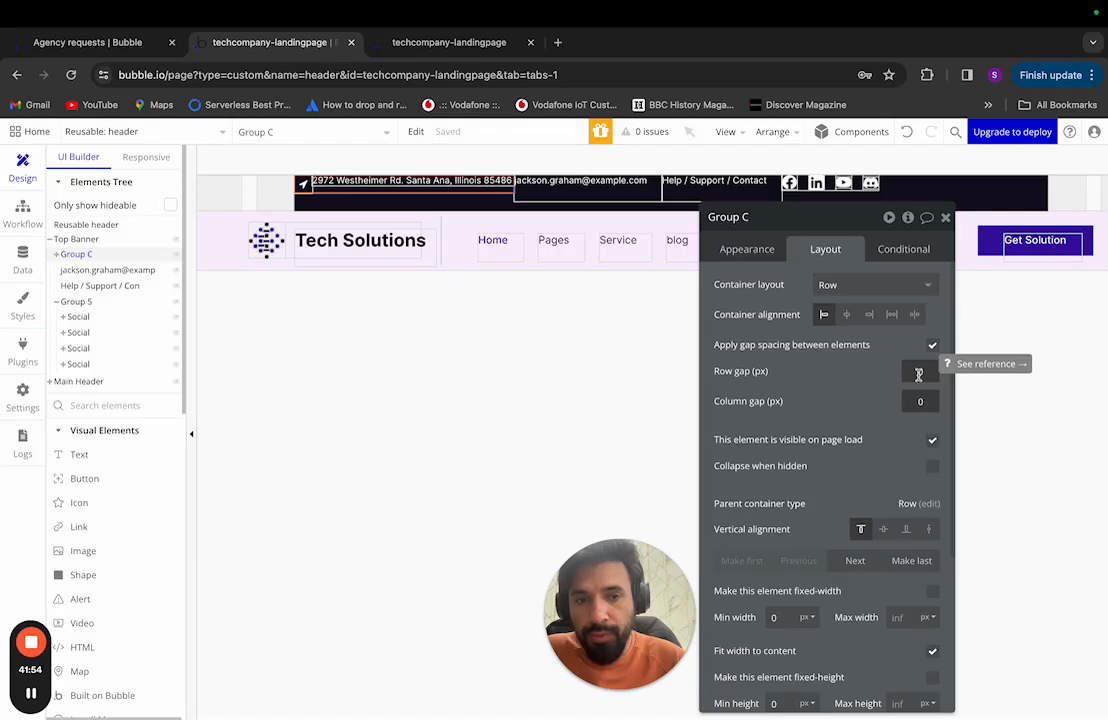
pyautogui.click(918, 373)
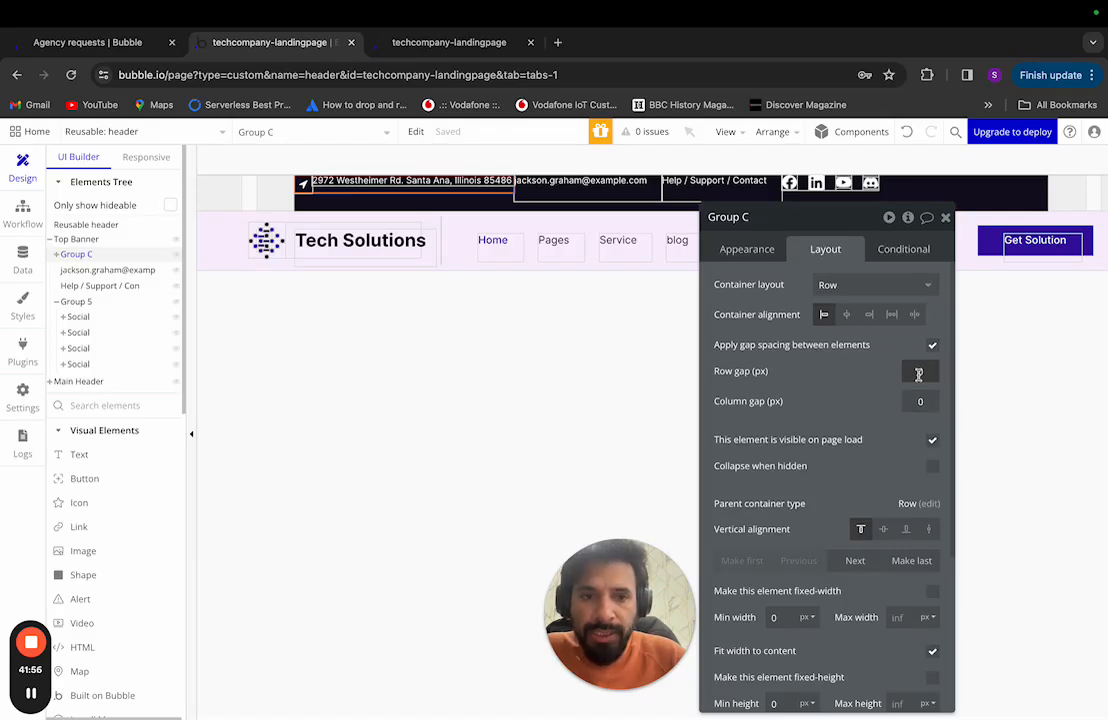
pyautogui.write('20')
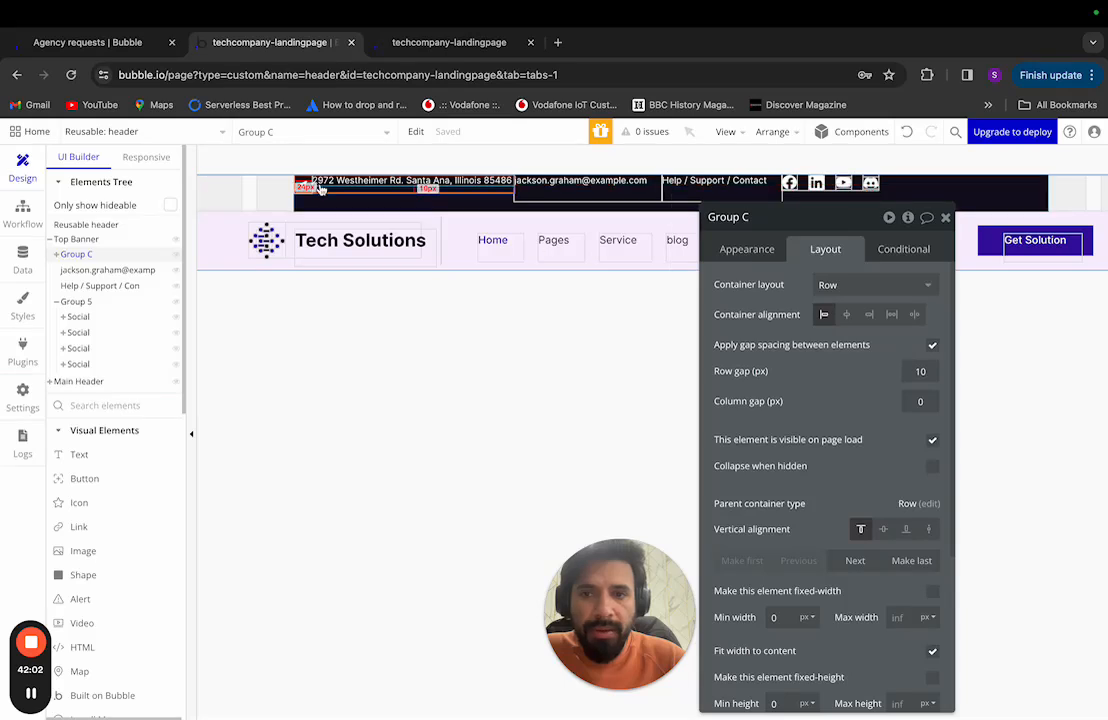
pyautogui.click(920, 401)
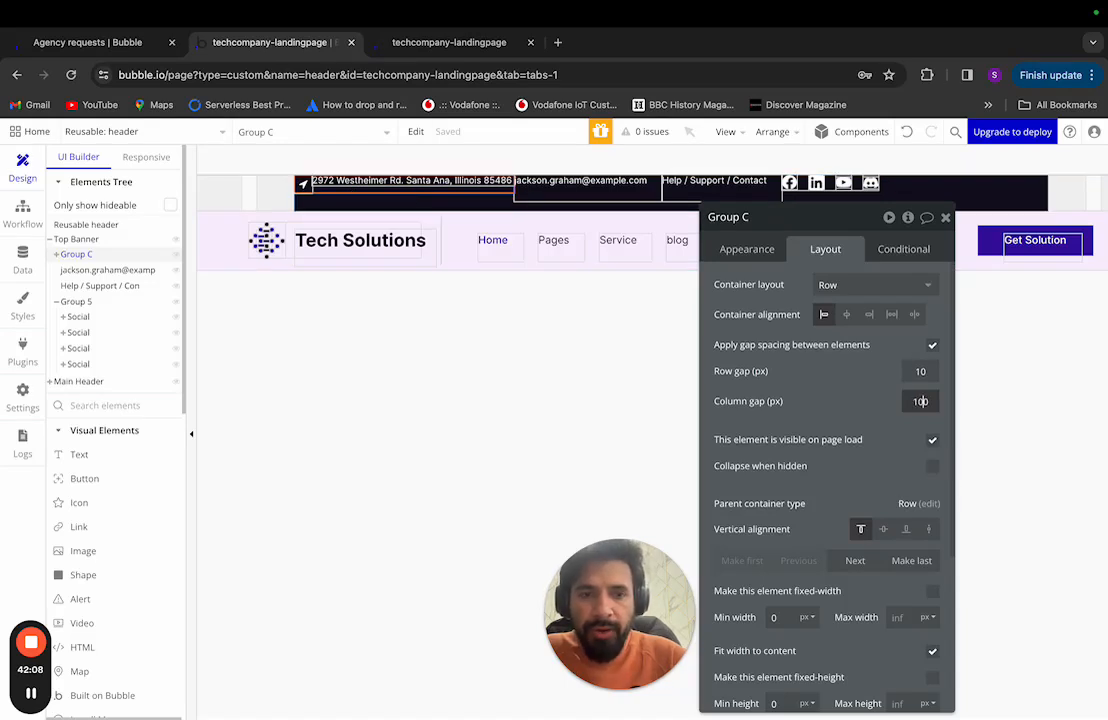
pyautogui.press('BackSpace')
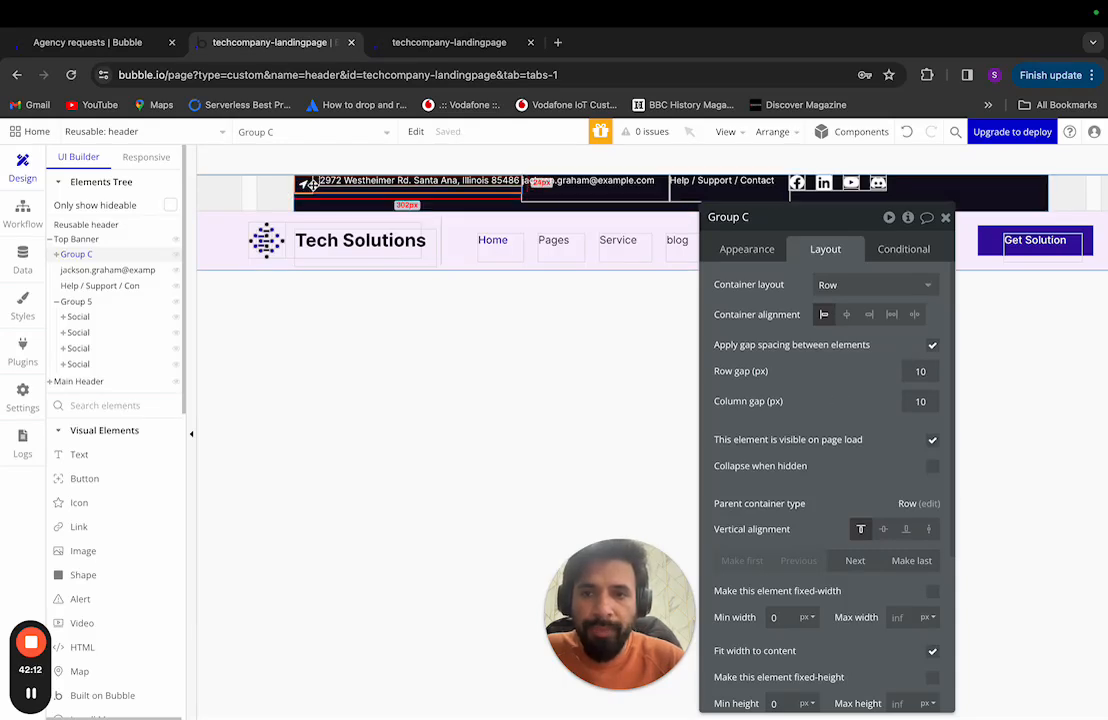
pyautogui.hotkey('ctrl', 'Left')
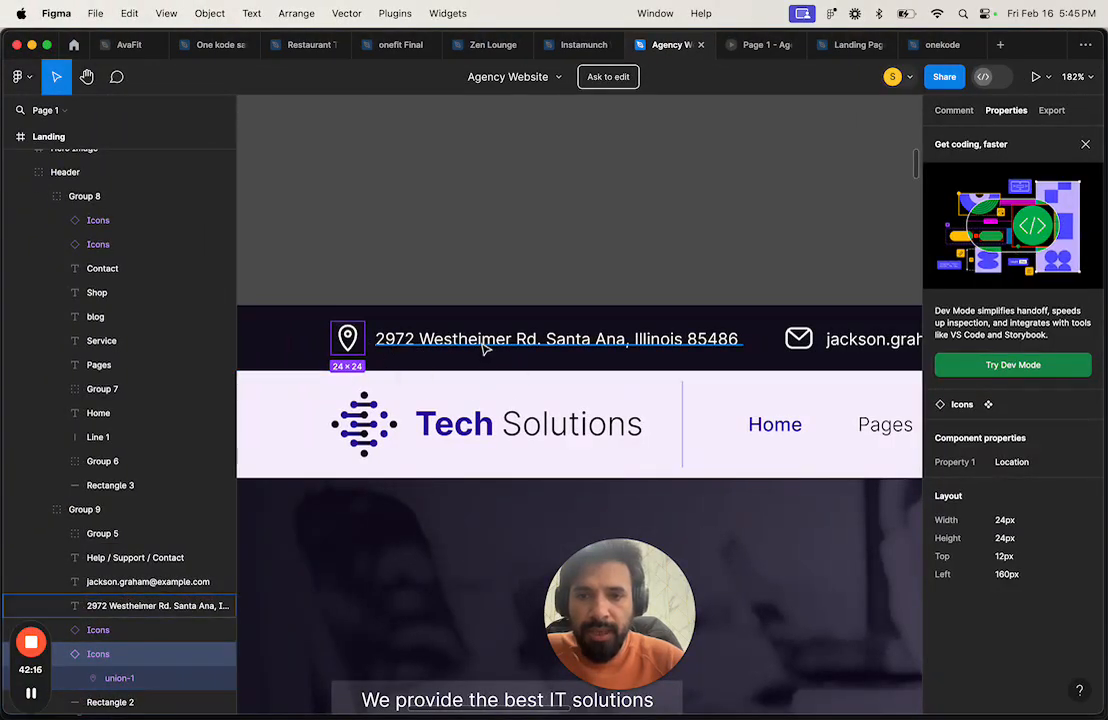
pyautogui.hotkey('ctrl', 'Right')
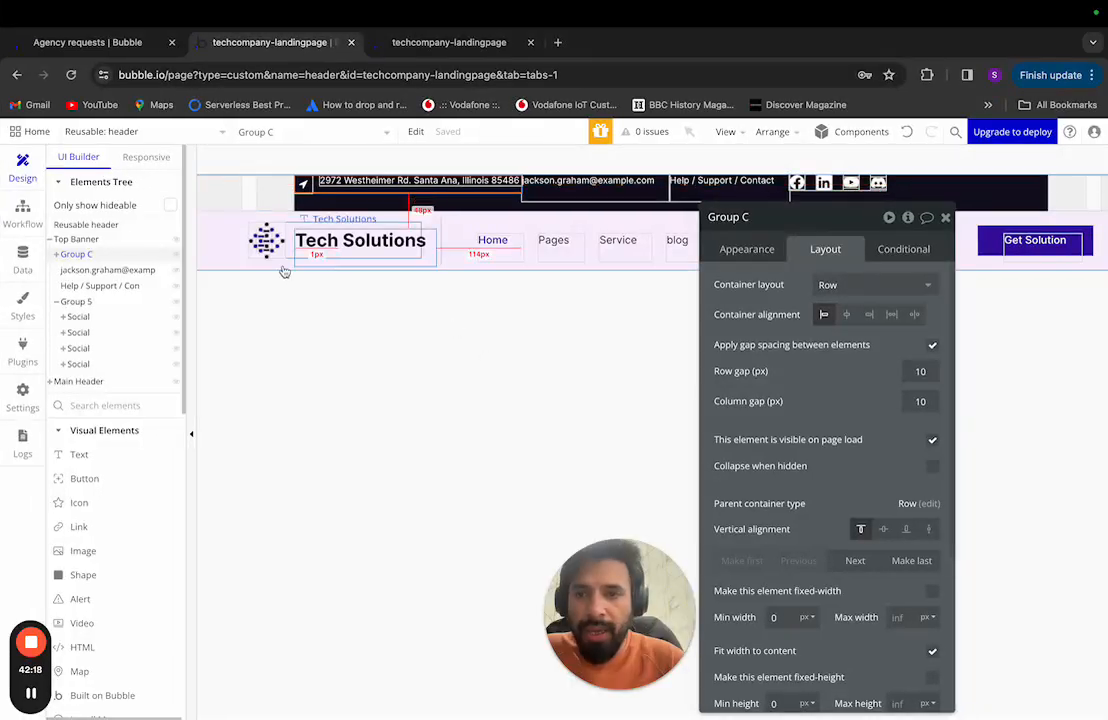
# Step: Vertically centre Group C's icon and address, keeping left horizontal alignment
pyautogui.click(845, 316)
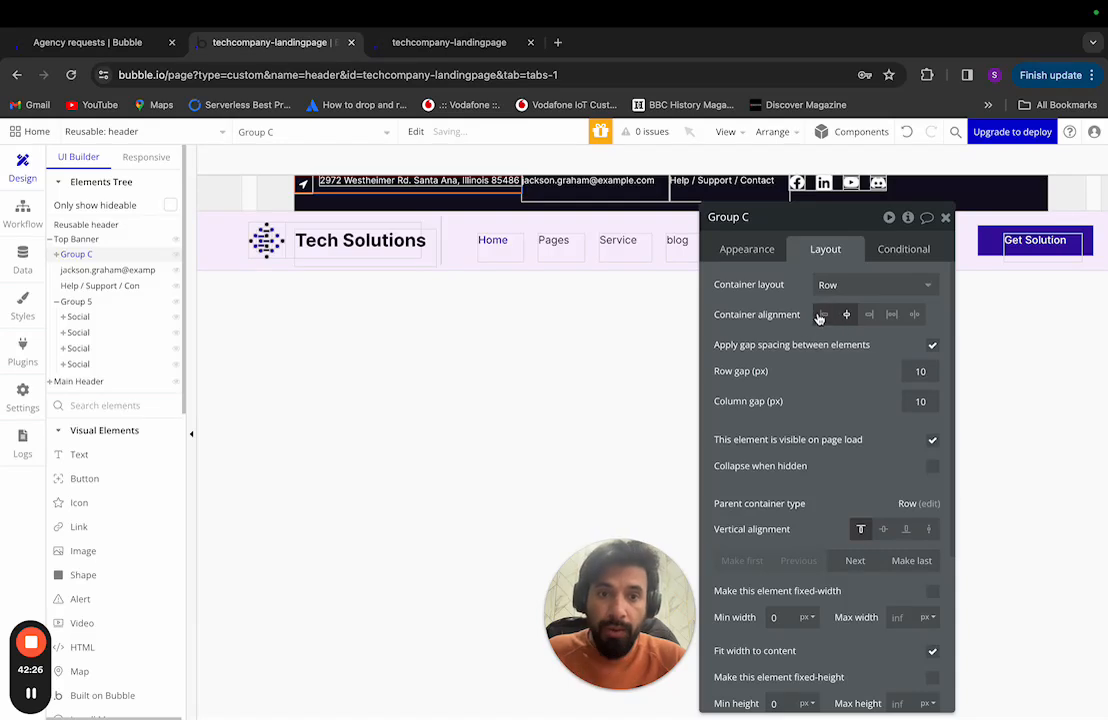
pyautogui.click(824, 315)
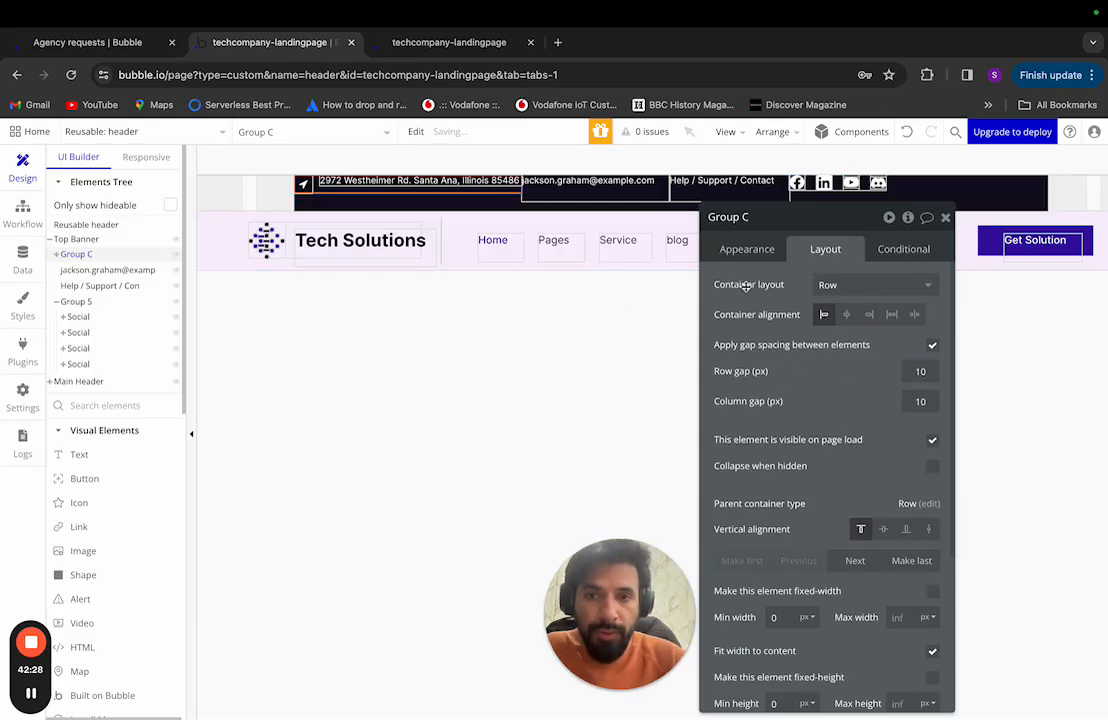
pyautogui.click(883, 529)
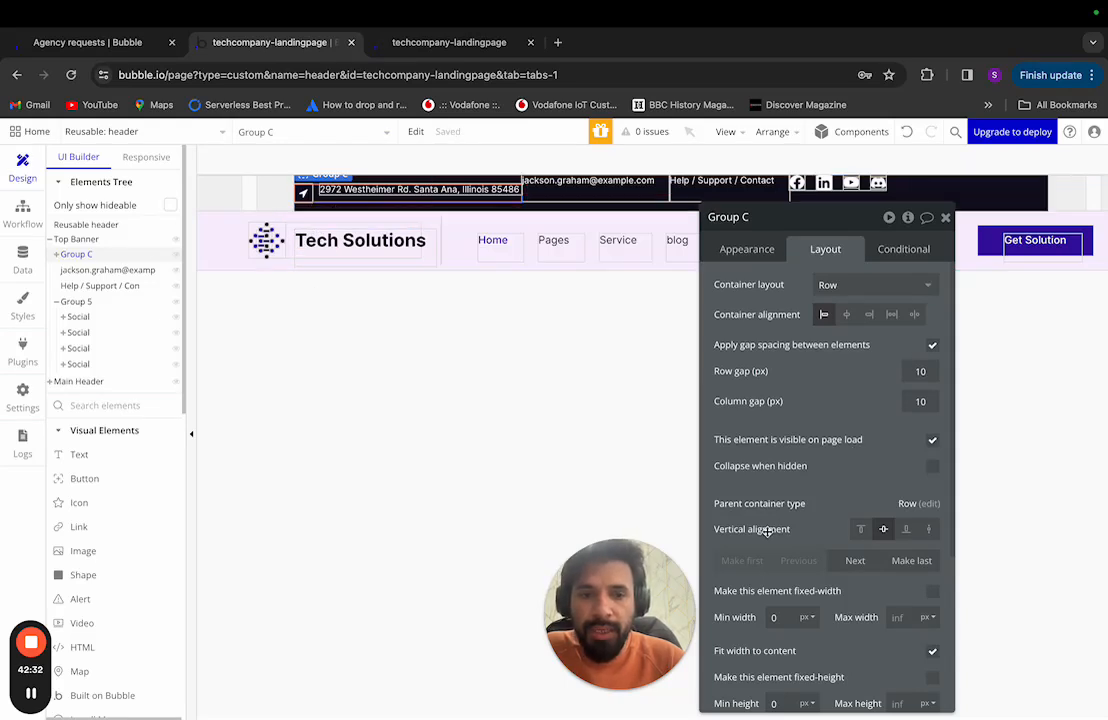
pyautogui.moveTo(767, 532)
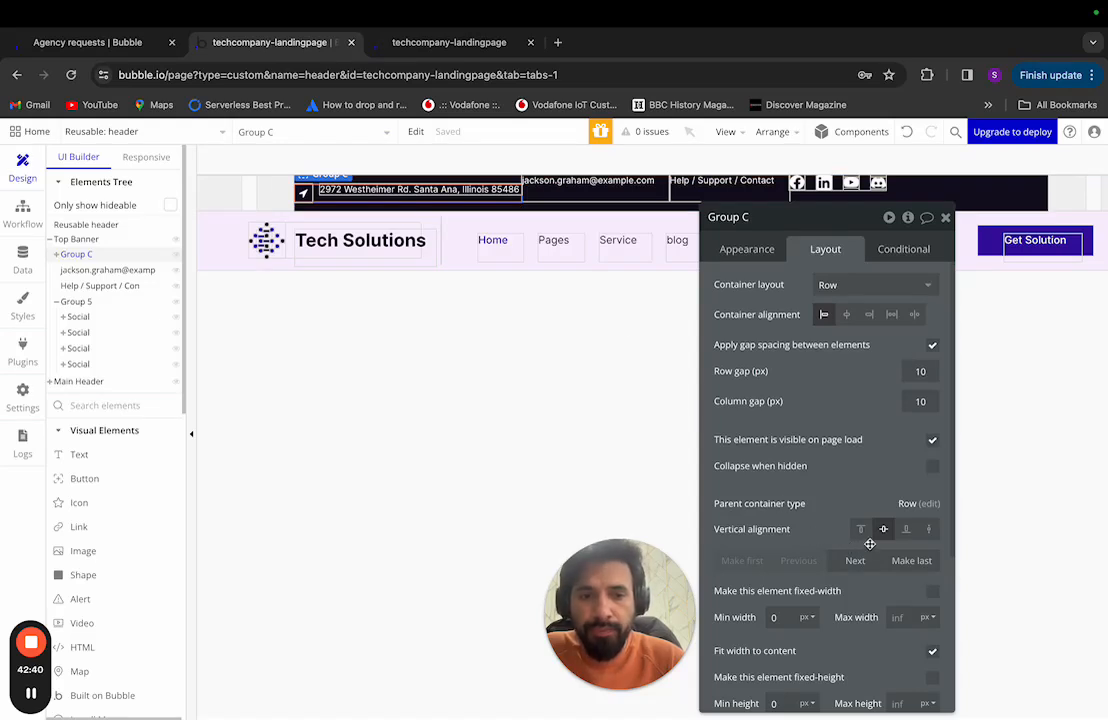
pyautogui.moveTo(884, 535)
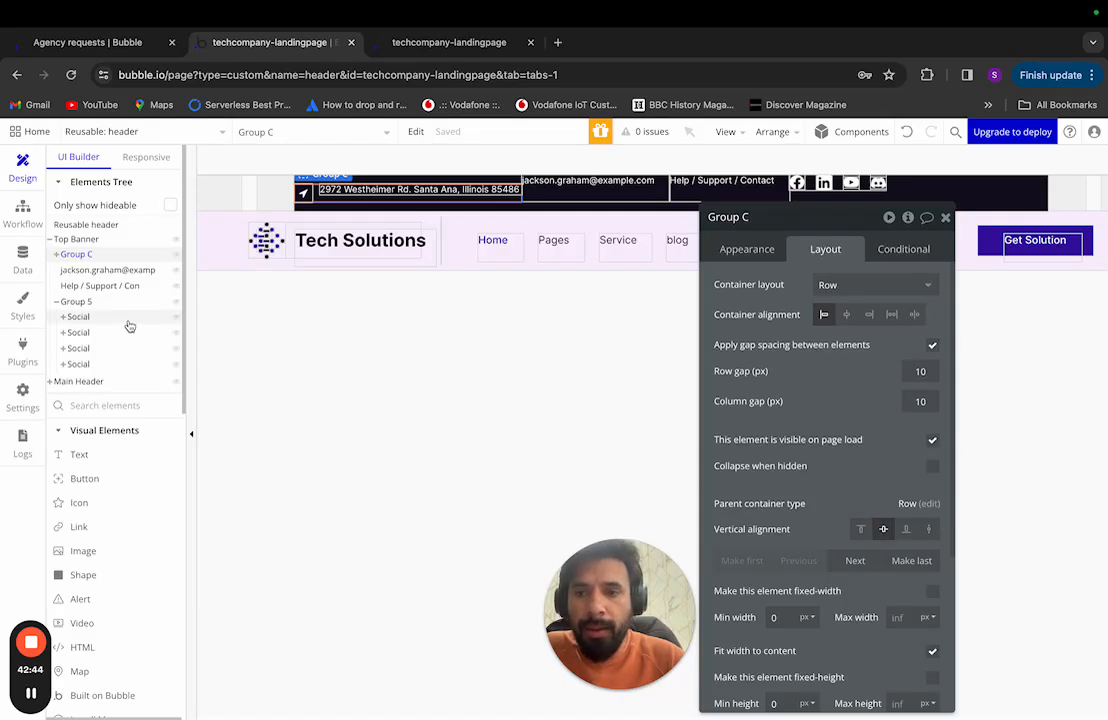
# Step: Expand Group C in the Elements Tree, trying then reverting horizontal centring
pyautogui.click(56, 256)
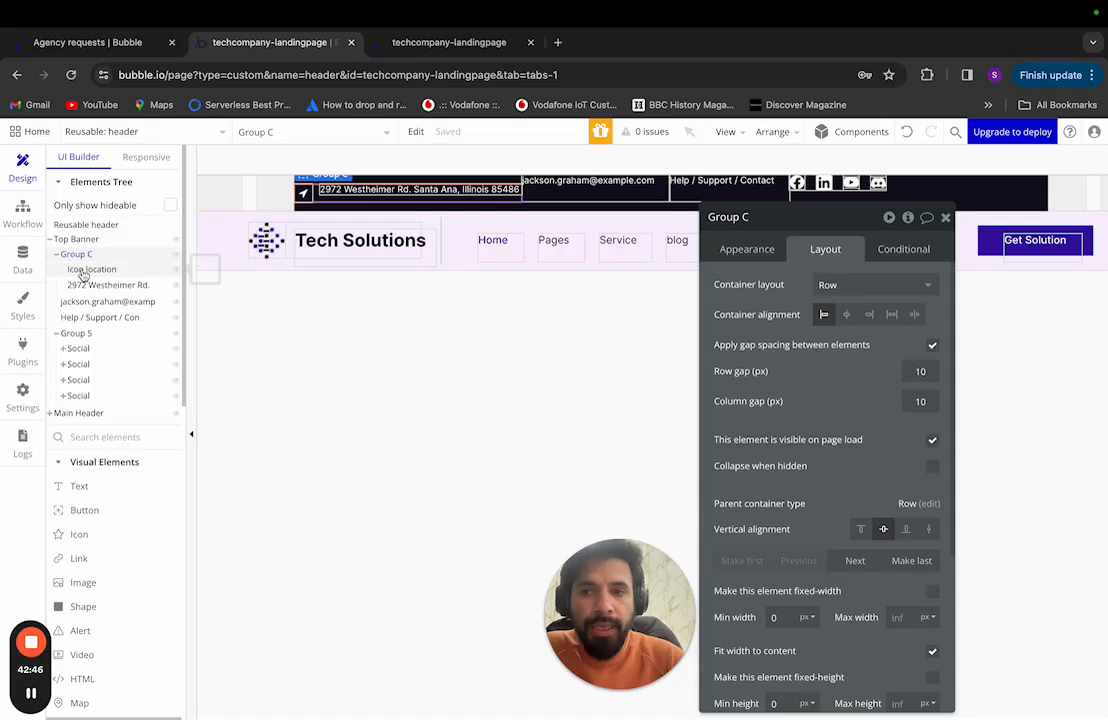
pyautogui.click(87, 260)
pyautogui.click(87, 260)
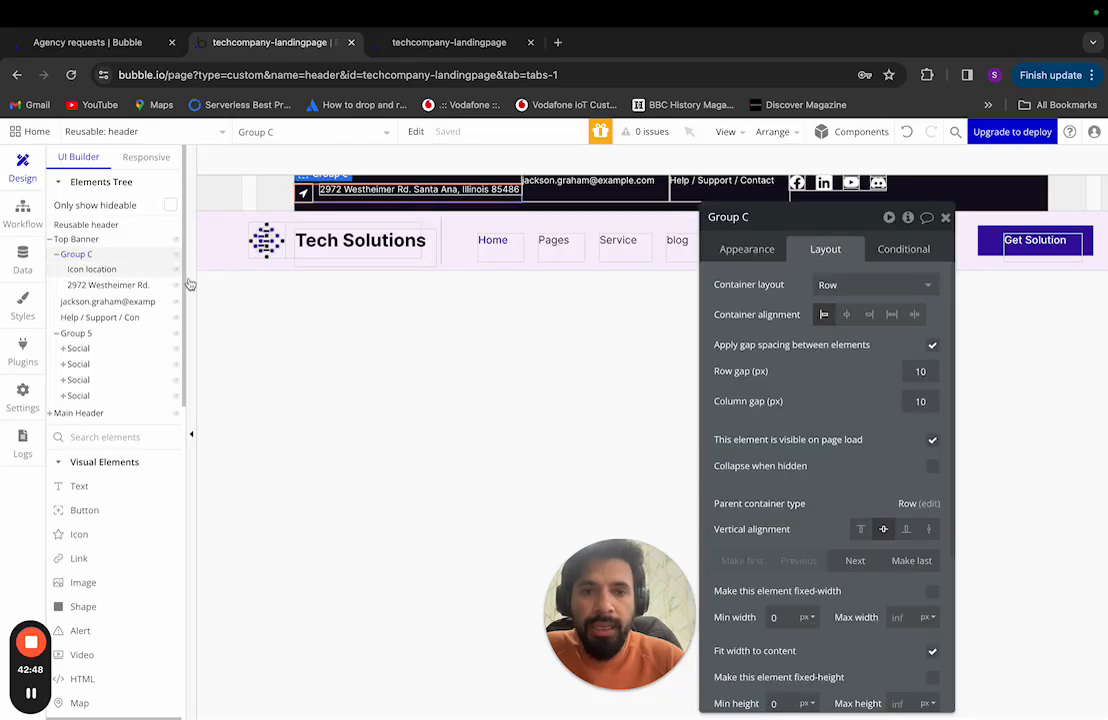
pyautogui.click(846, 315)
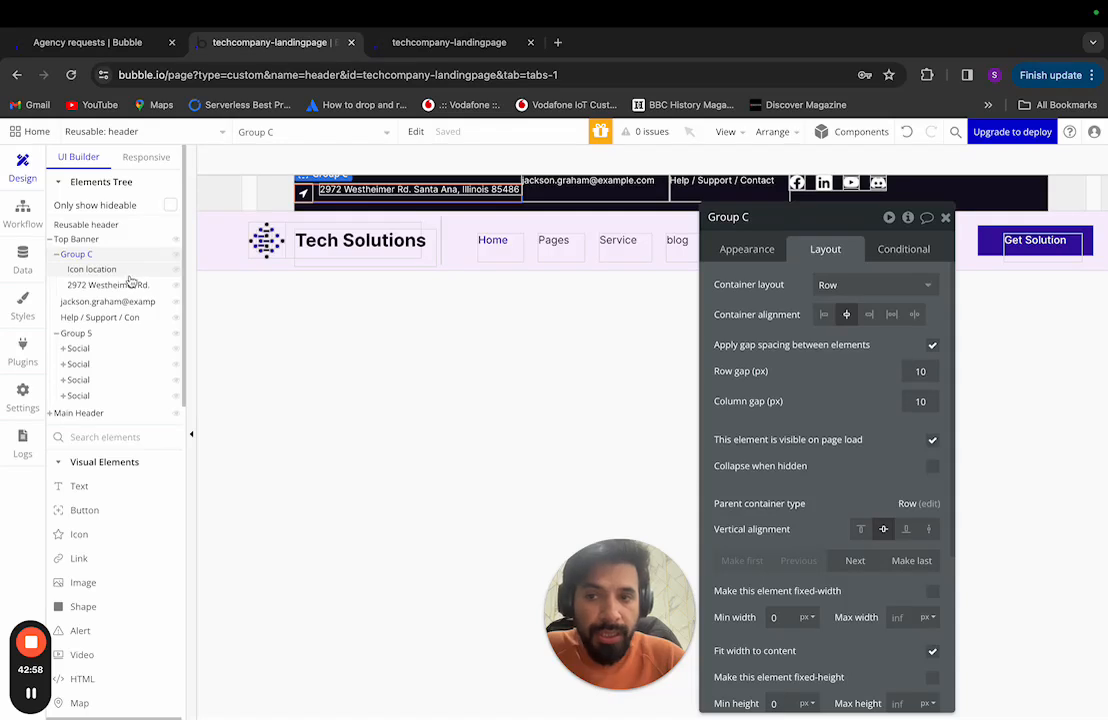
pyautogui.click(823, 316)
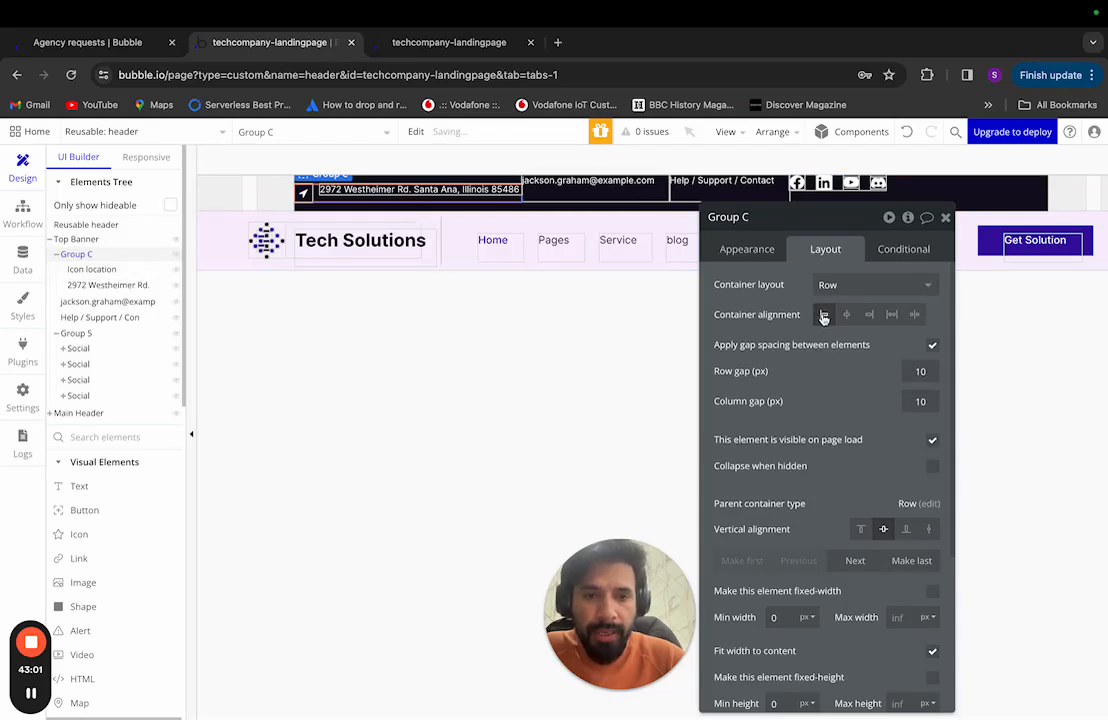
# Step: Set the '2972 Westheimer Rd.' text's vertical alignment to Center
pyautogui.click(103, 273)
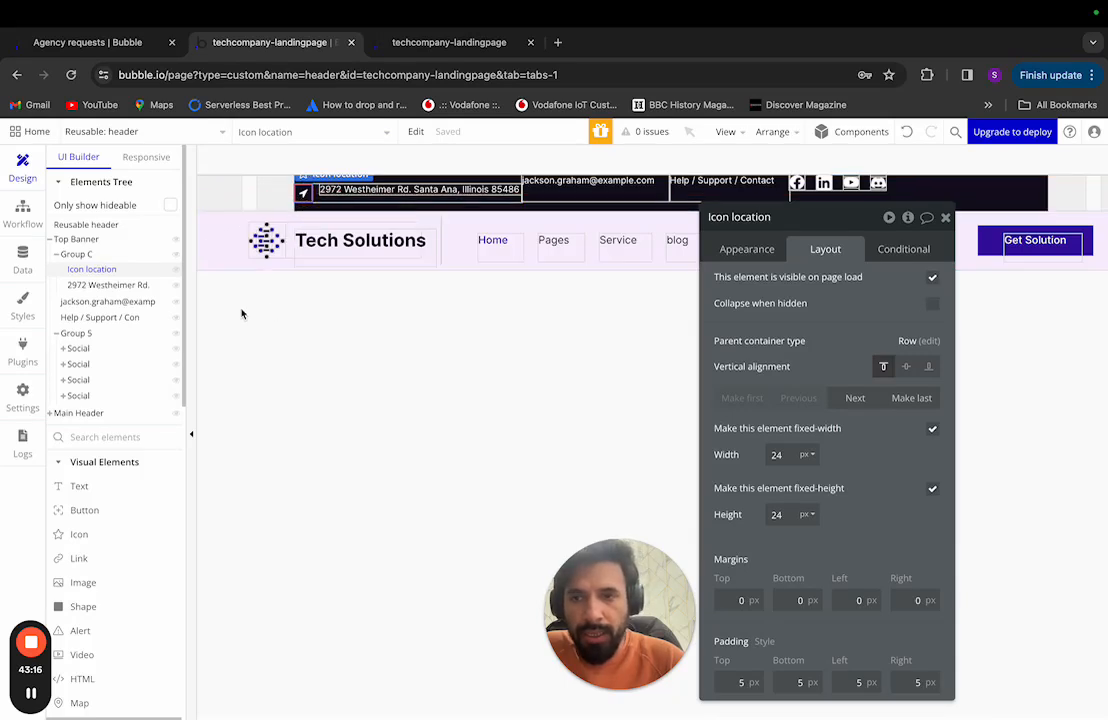
pyautogui.click(108, 285)
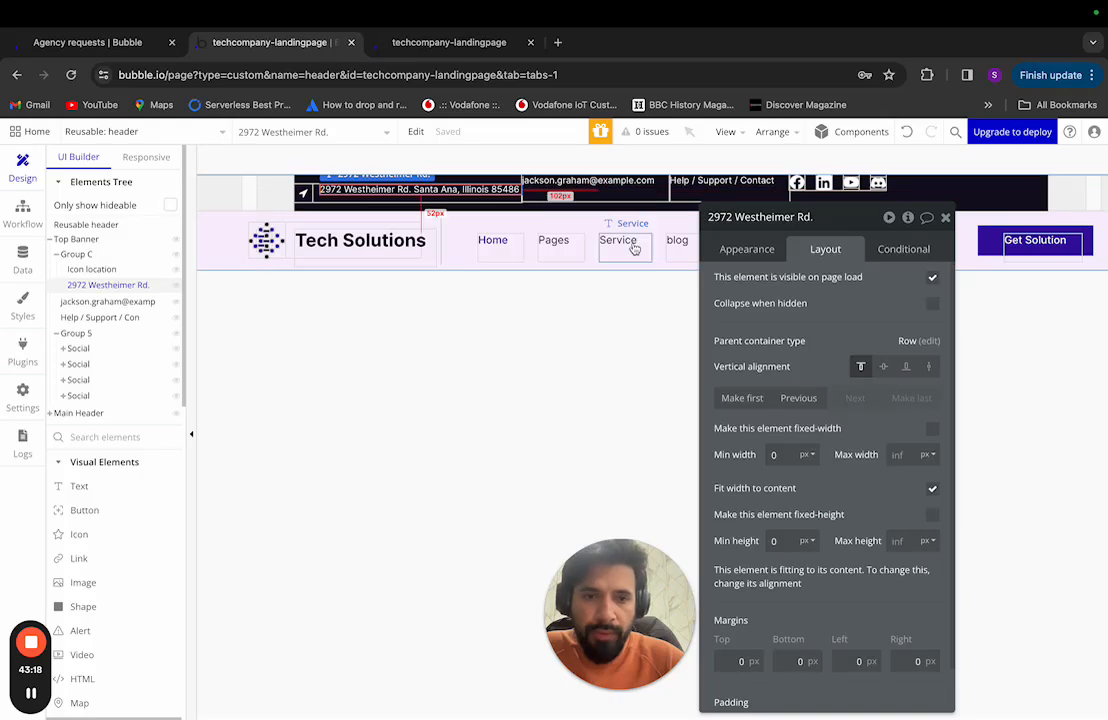
pyautogui.click(883, 366)
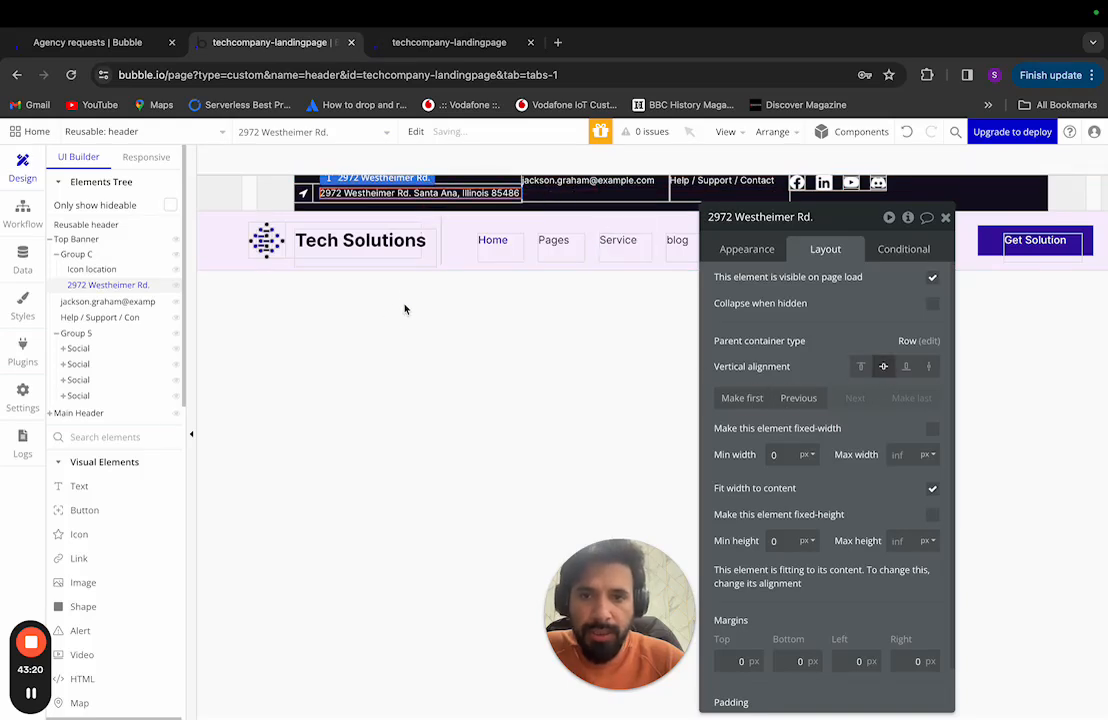
# Step: Compare the header with Figma and select the e-mail text
pyautogui.click(335, 213)
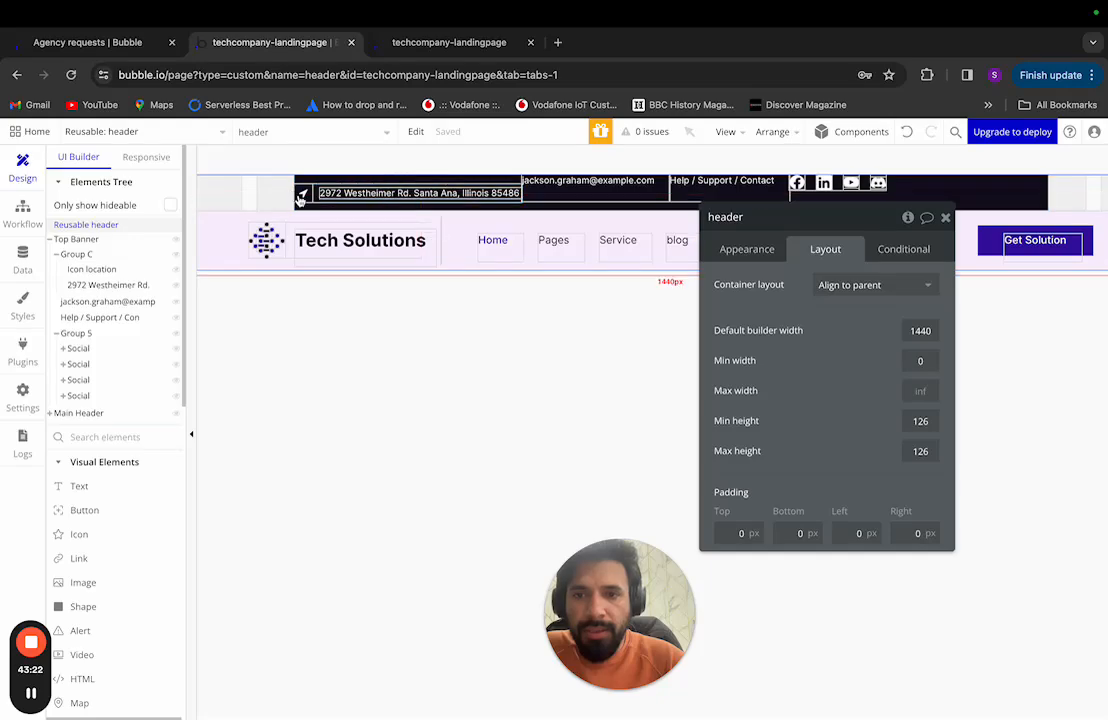
pyautogui.hotkey('ctrl', 'Left')
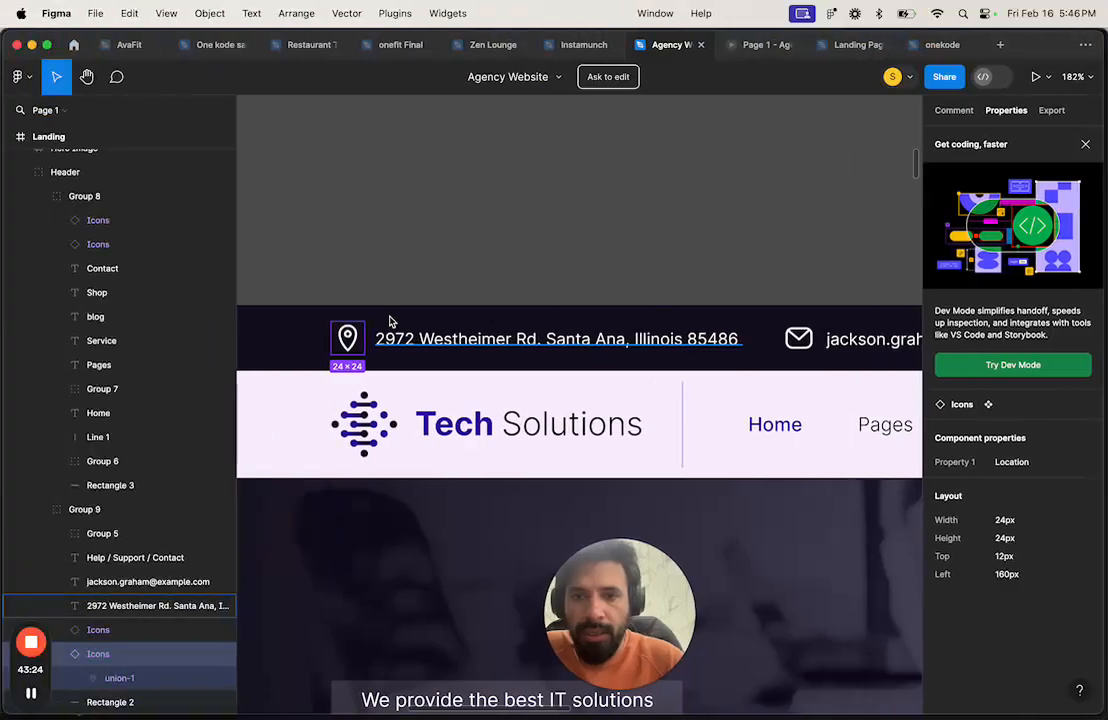
pyautogui.hotkey('ctrl', 'Right')
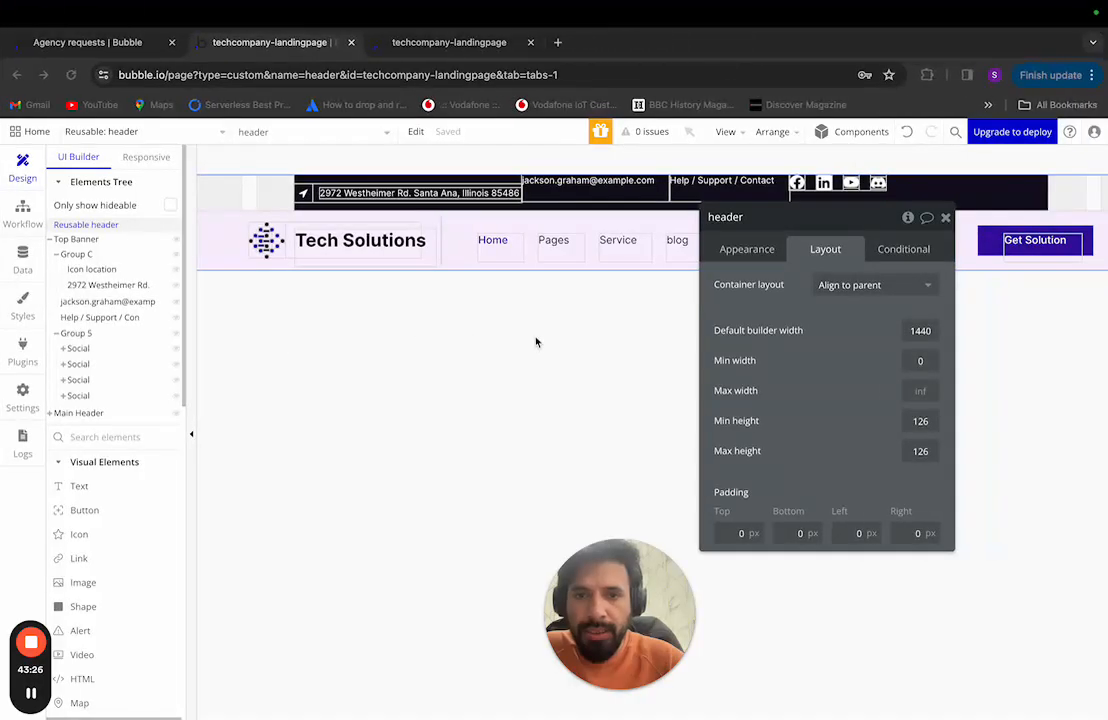
pyautogui.click(597, 182)
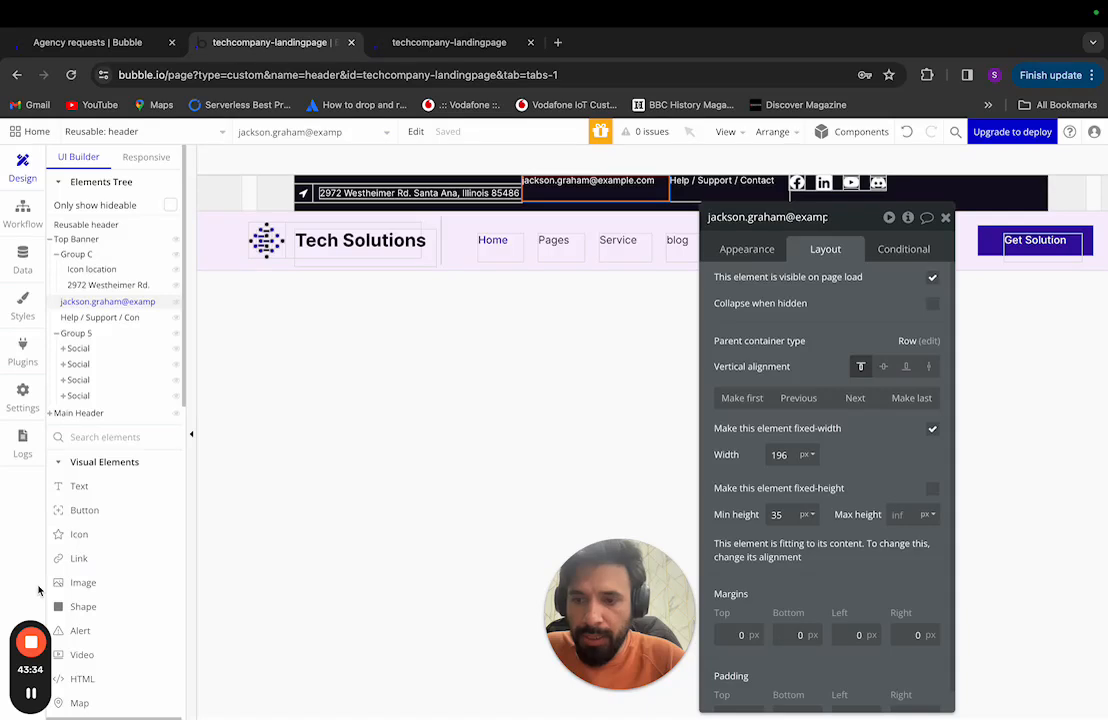
# Step: Turn on gap spacing in Group D so the mail icon and e-mail text sit 10 px apart
pyautogui.click(31, 694)
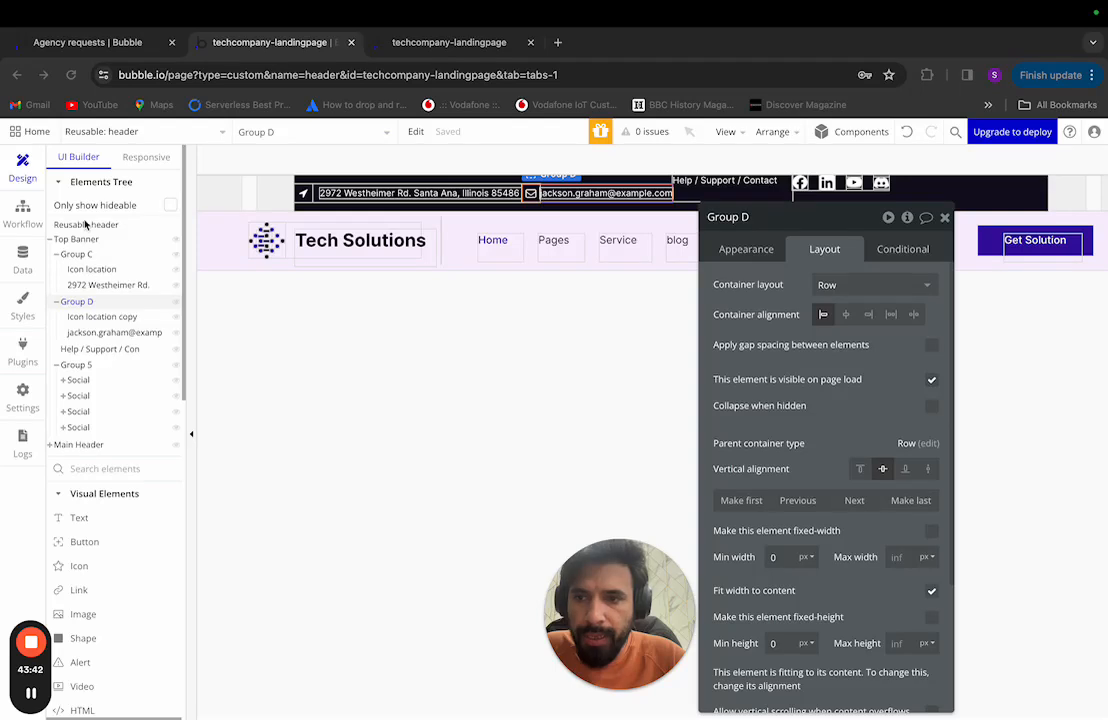
pyautogui.click(101, 334)
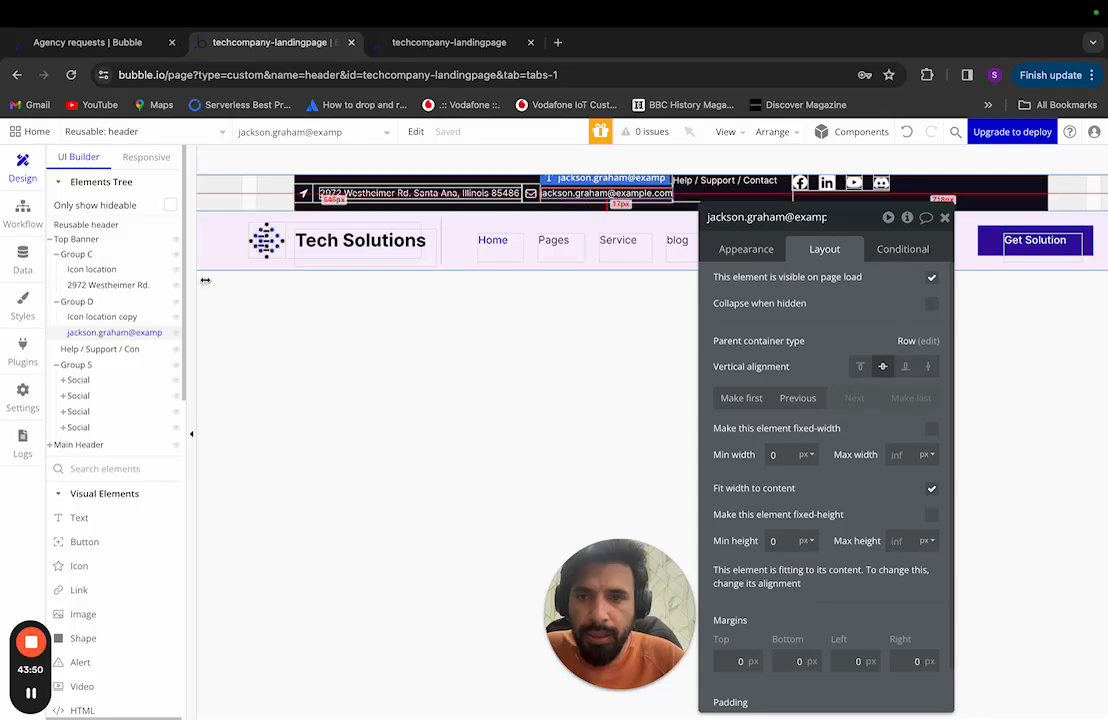
pyautogui.click(78, 302)
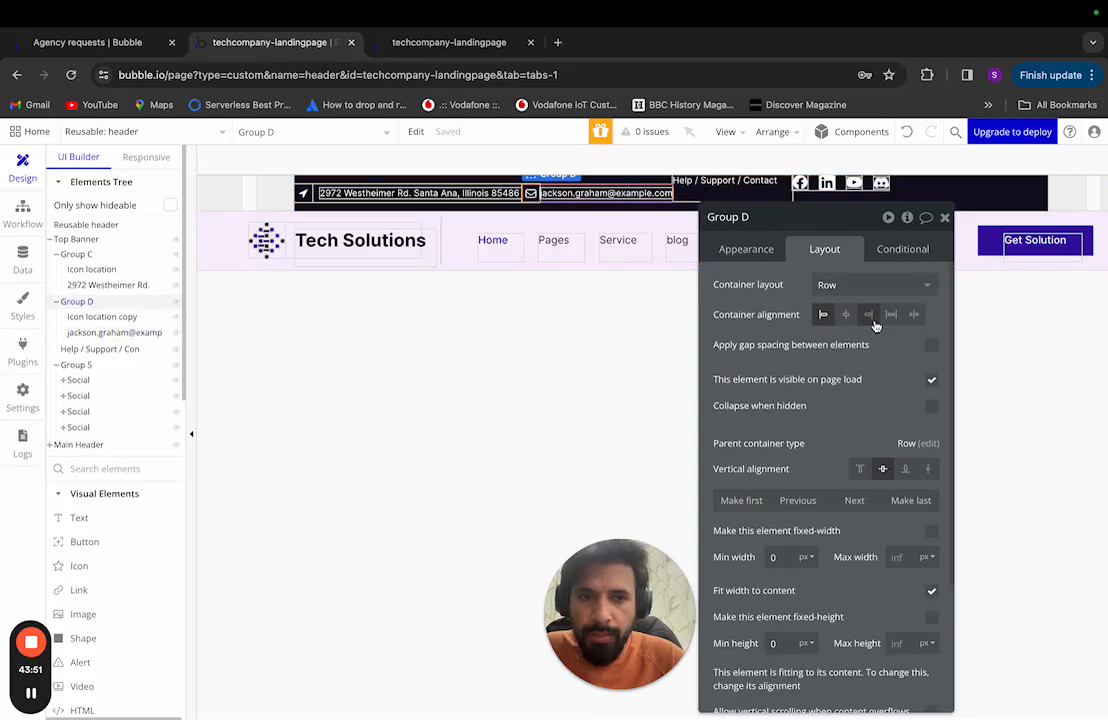
pyautogui.click(931, 344)
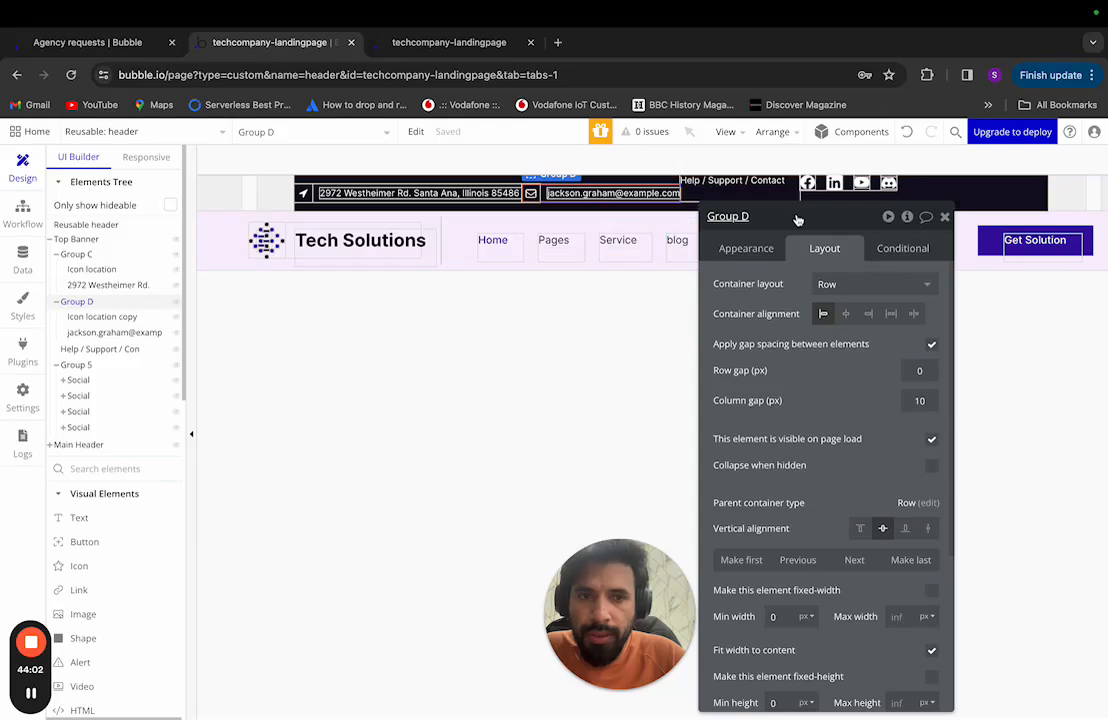
# Step: Compare the top banner with Figma, then select the Help / Support / Contact text
pyautogui.moveTo(798, 218); pyautogui.dragTo(864, 209)
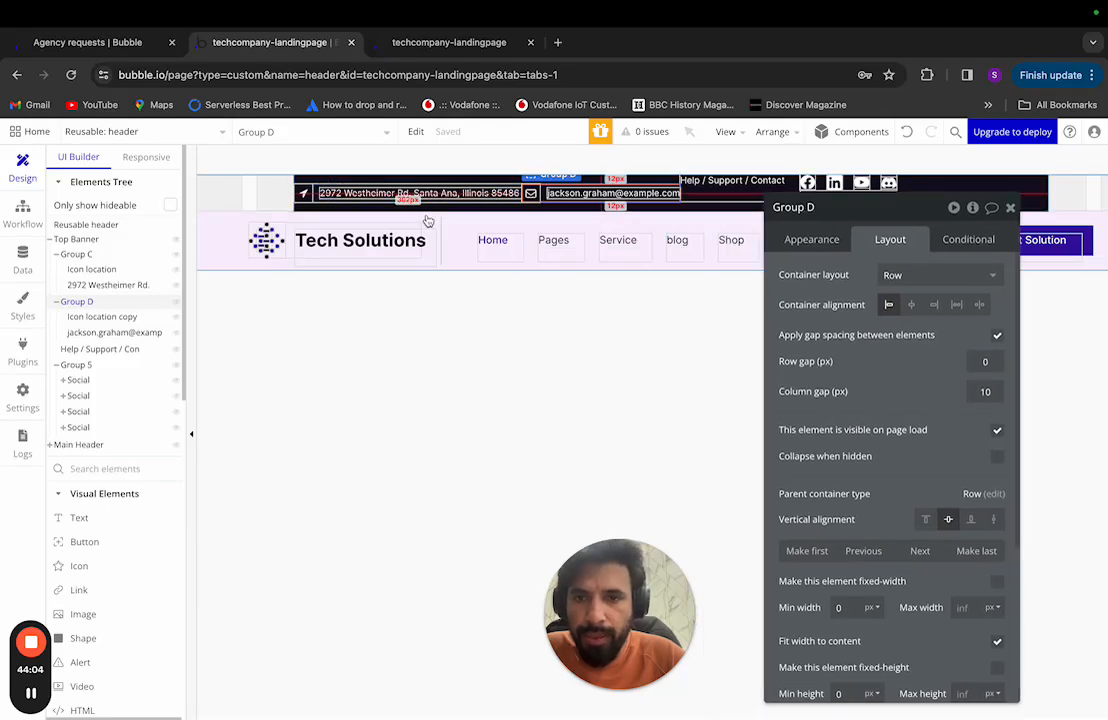
pyautogui.hotkey('ctrl', 'Left')
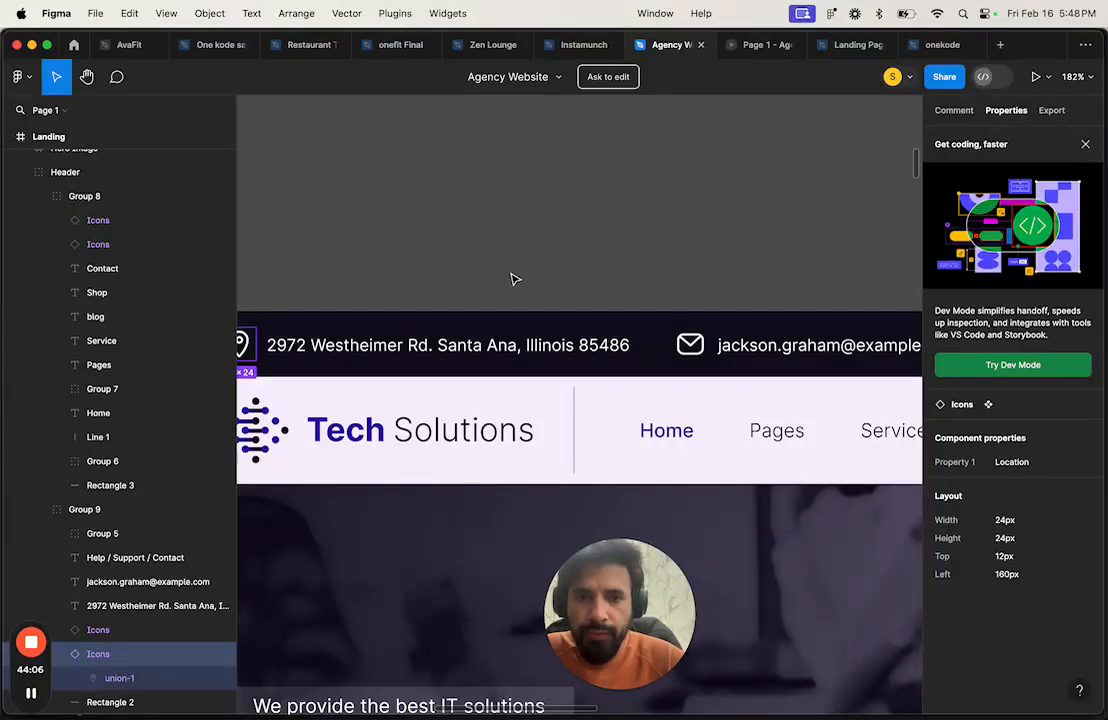
pyautogui.scroll(-5, 515, 279)
pyautogui.scroll(-1, 515, 279)
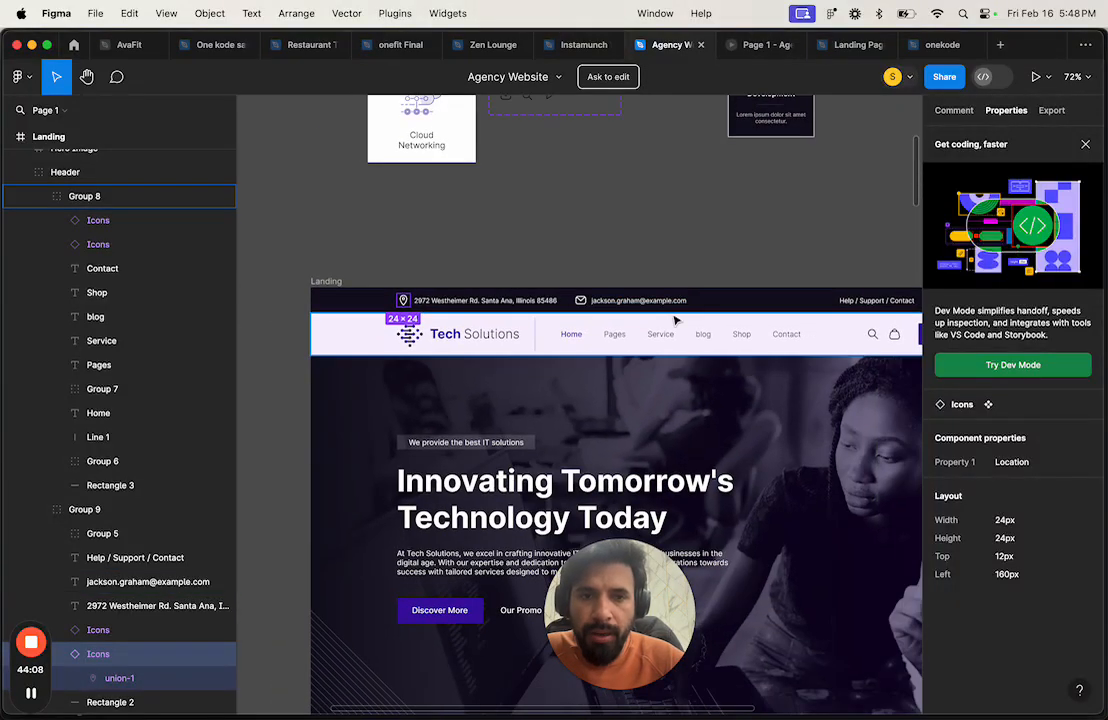
pyautogui.hscroll(2, 675, 320)
pyautogui.hscroll(-1, 675, 319)
pyautogui.hotkey('ctrl', 'Right')
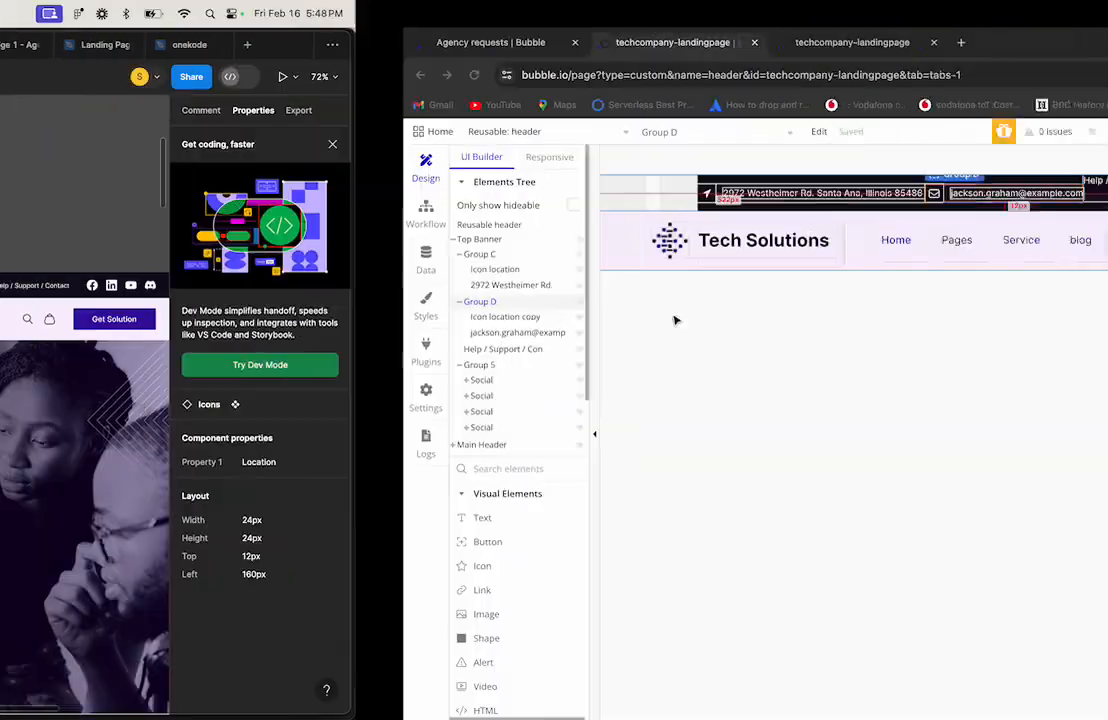
pyautogui.click(687, 262)
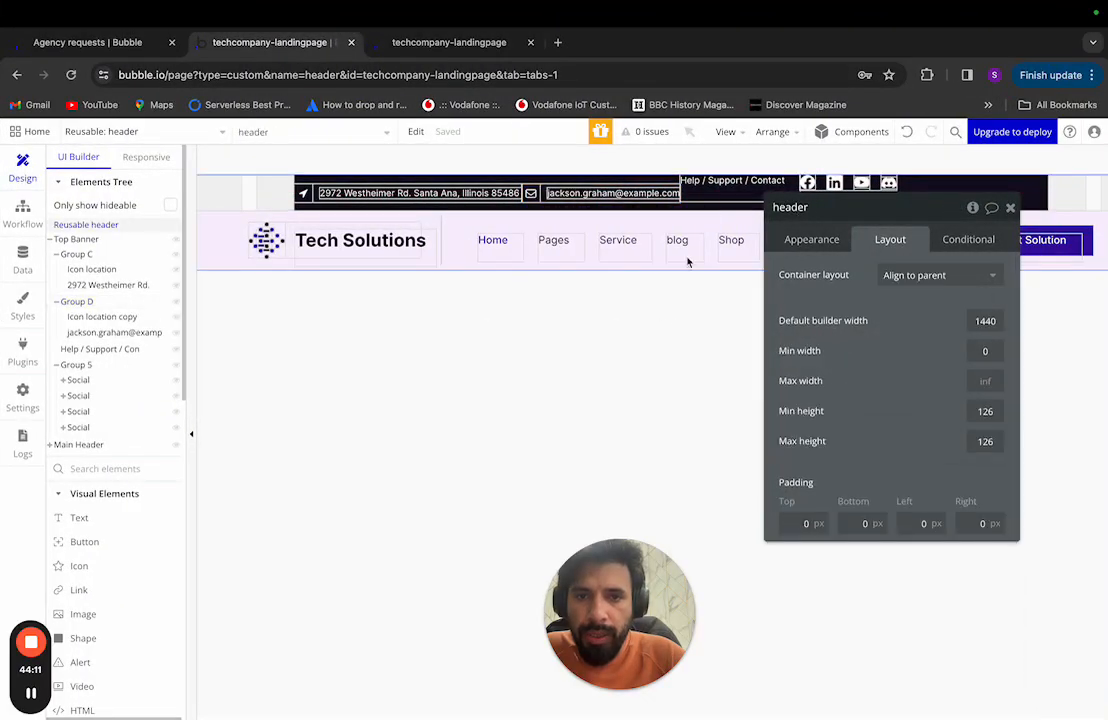
pyautogui.click(722, 181)
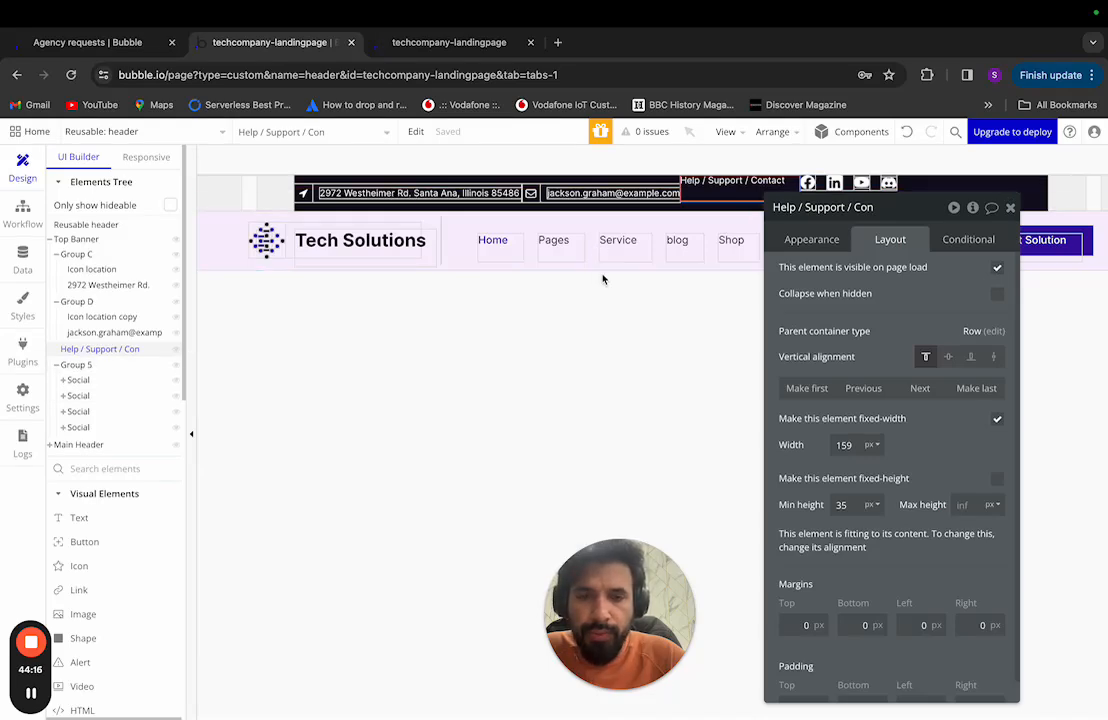
# Step: Make the Help / Support / Contact text fit its content with 0 minimum height, vertically centred
pyautogui.hotkey('ctrl', 'Left')
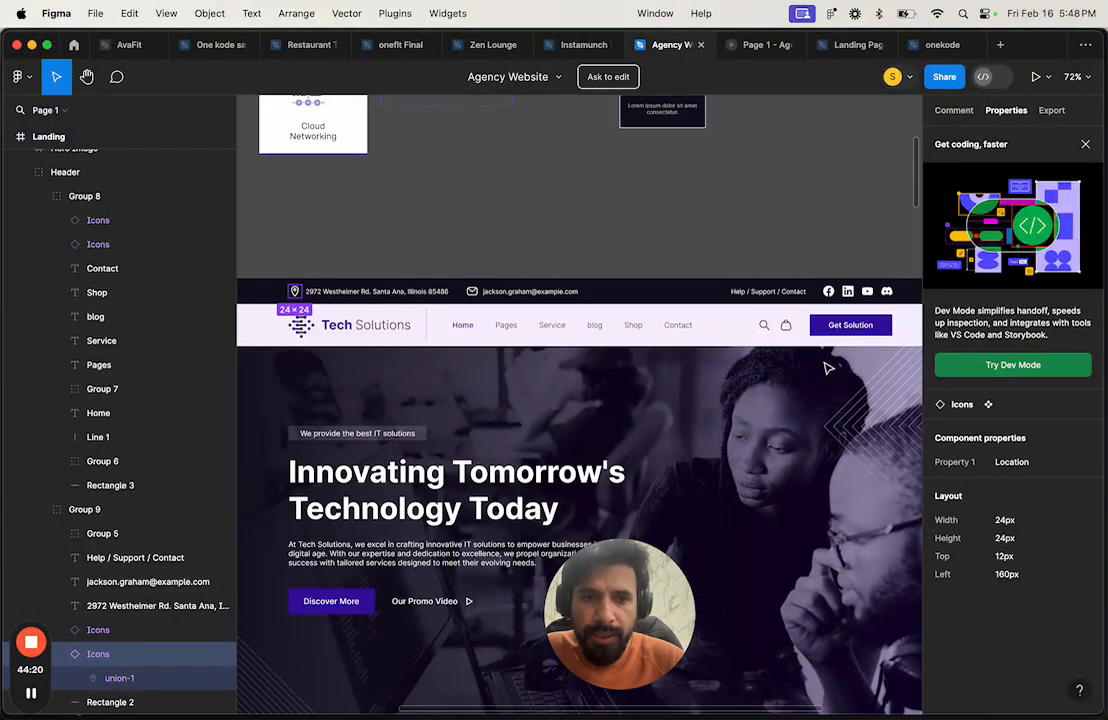
pyautogui.hotkey('ctrl', 'Right')
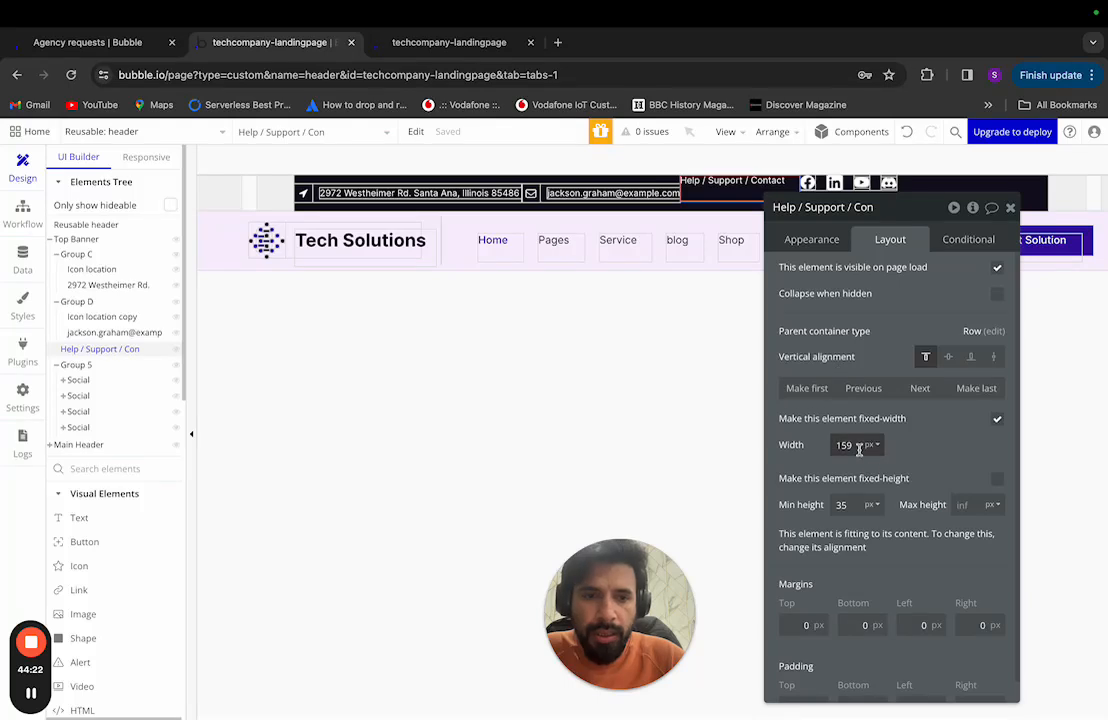
pyautogui.click(1001, 421)
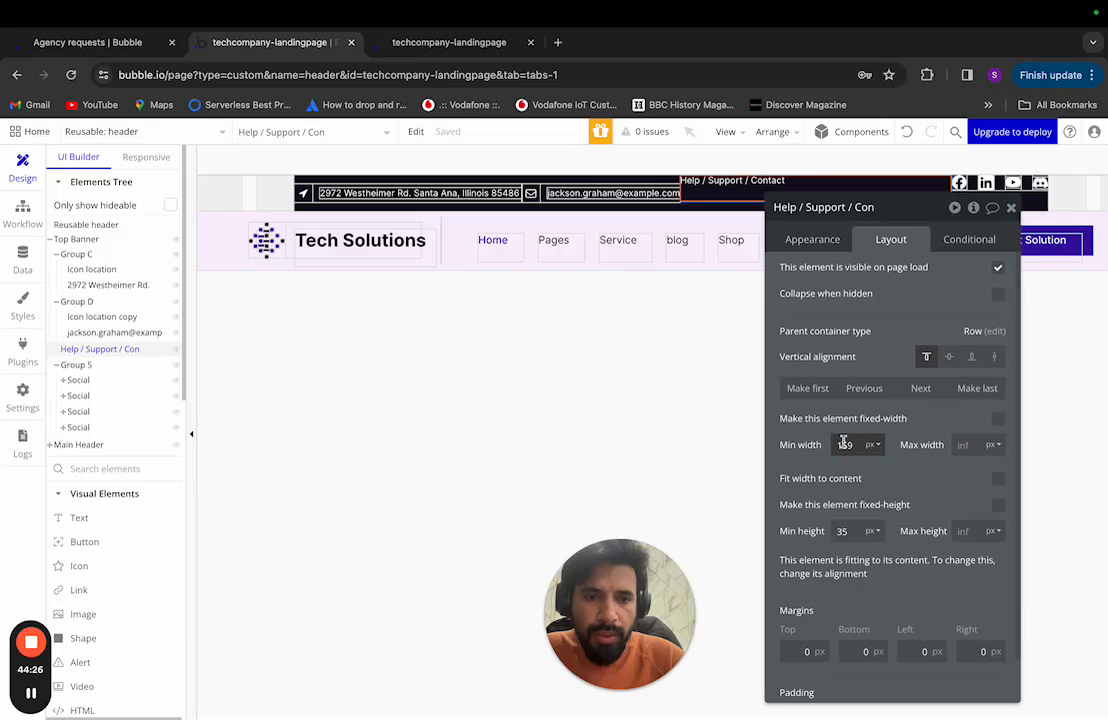
pyautogui.press('BackSpace')
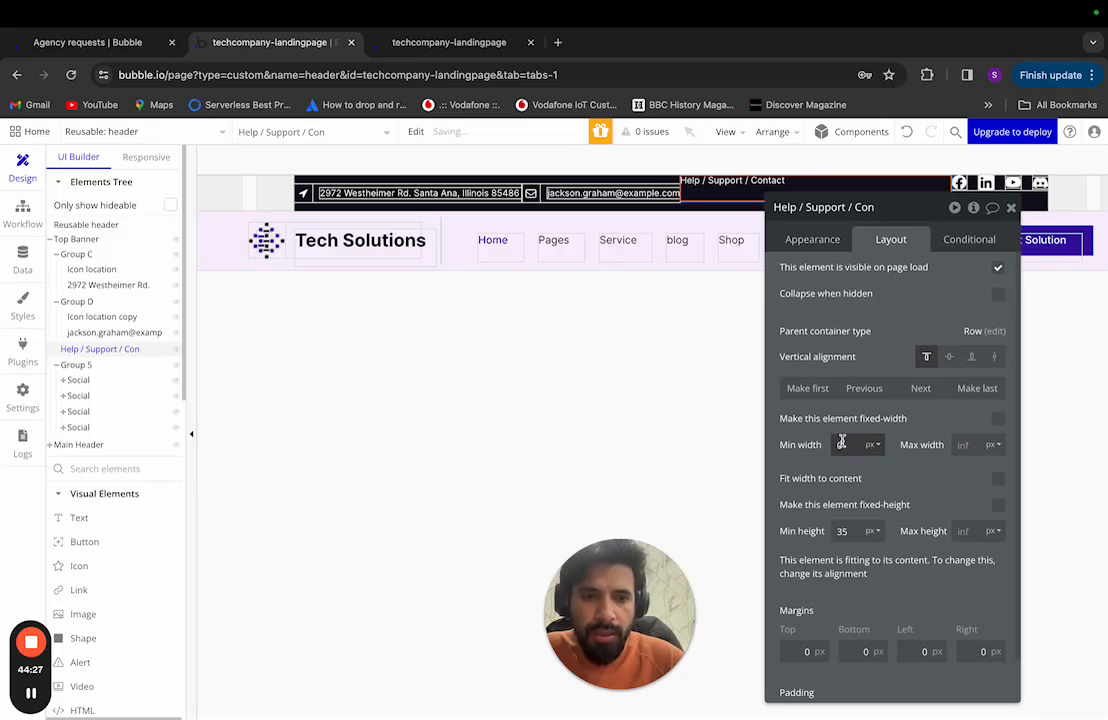
pyautogui.click(998, 478)
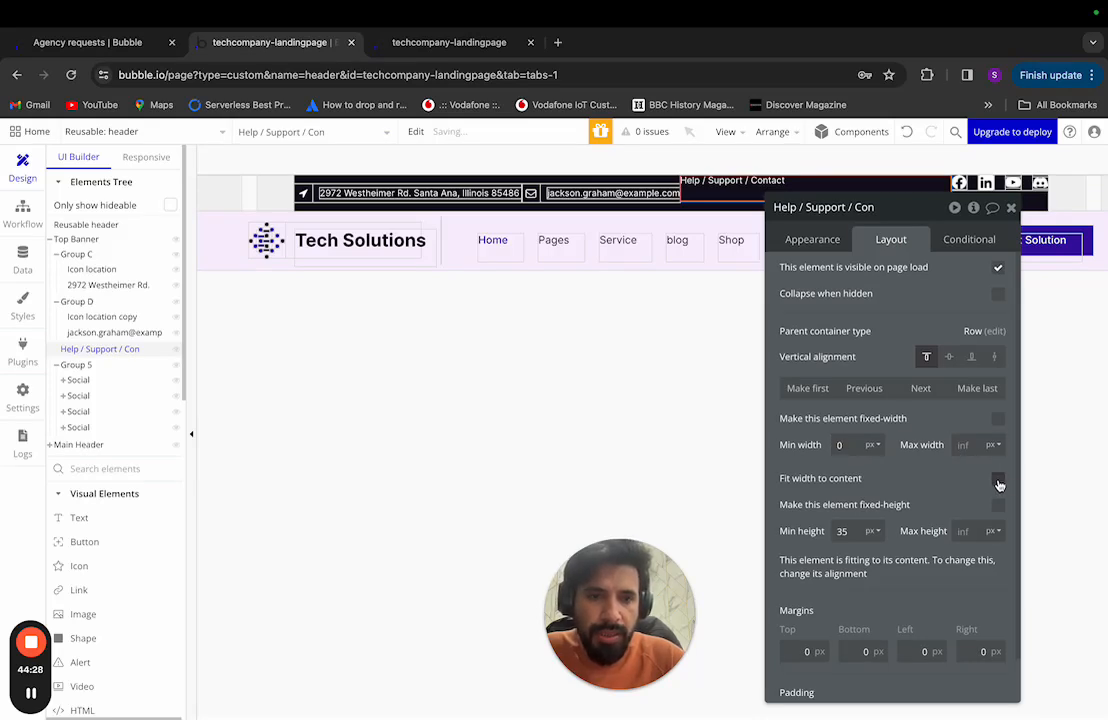
pyautogui.doubleClick(866, 529)
pyautogui.press('BackSpace')
pyautogui.write('0')
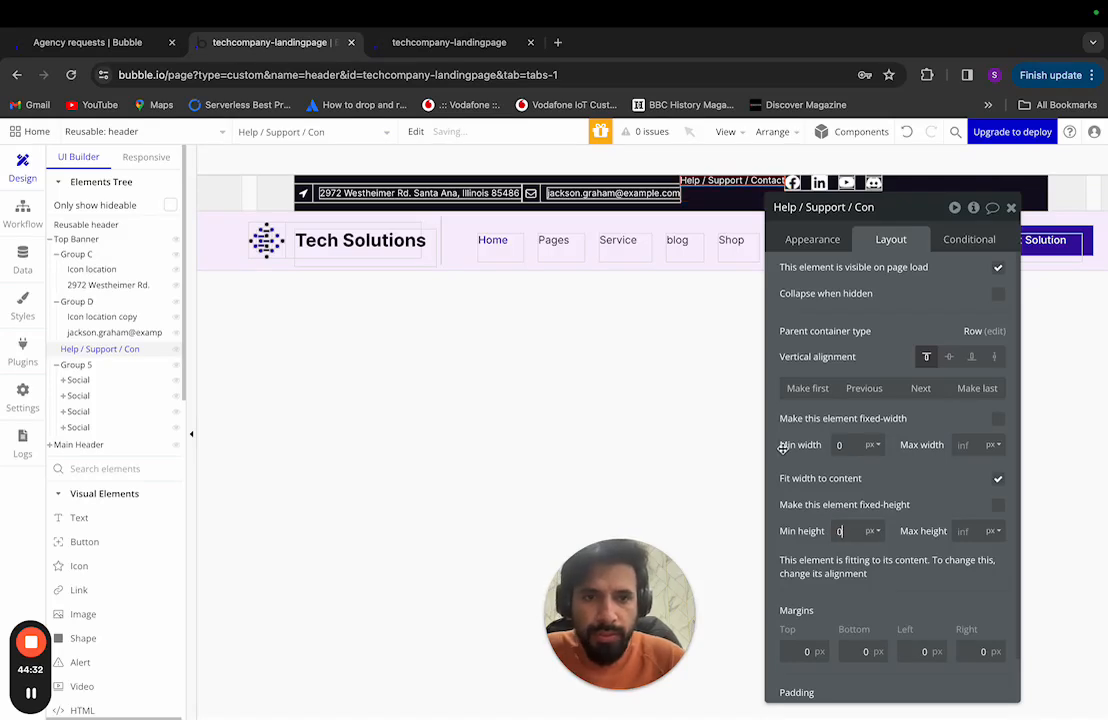
pyautogui.click(949, 356)
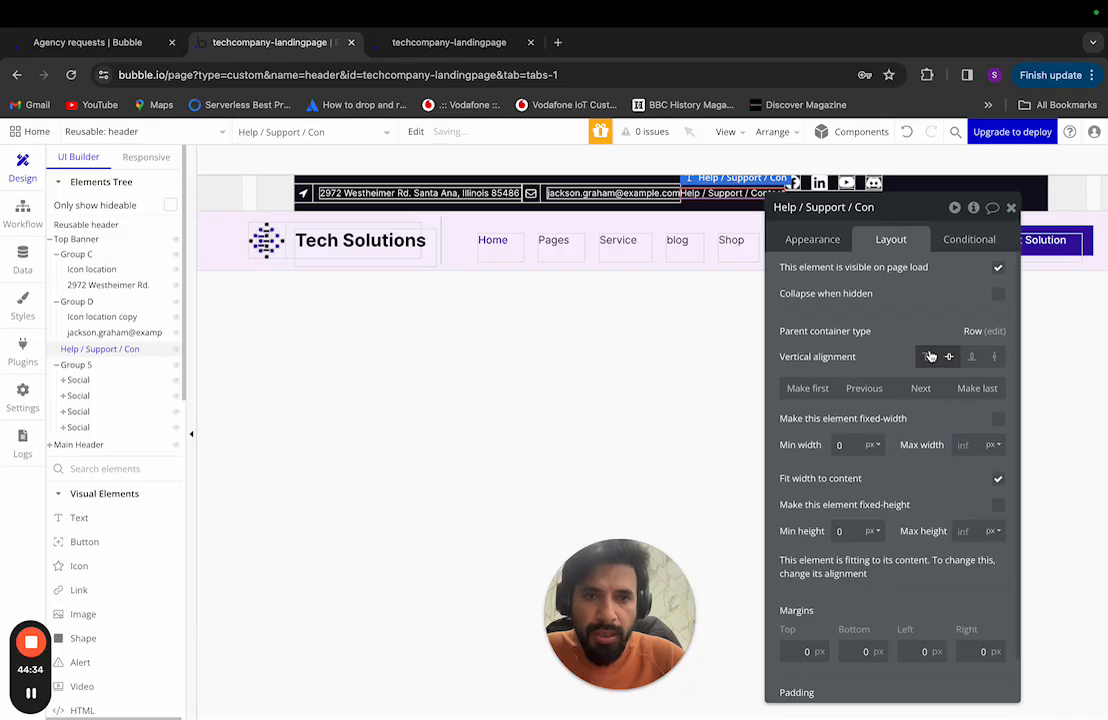
# Step: Vertically centre the social icons group, Group 5
pyautogui.moveTo(843, 222); pyautogui.dragTo(693, 288)
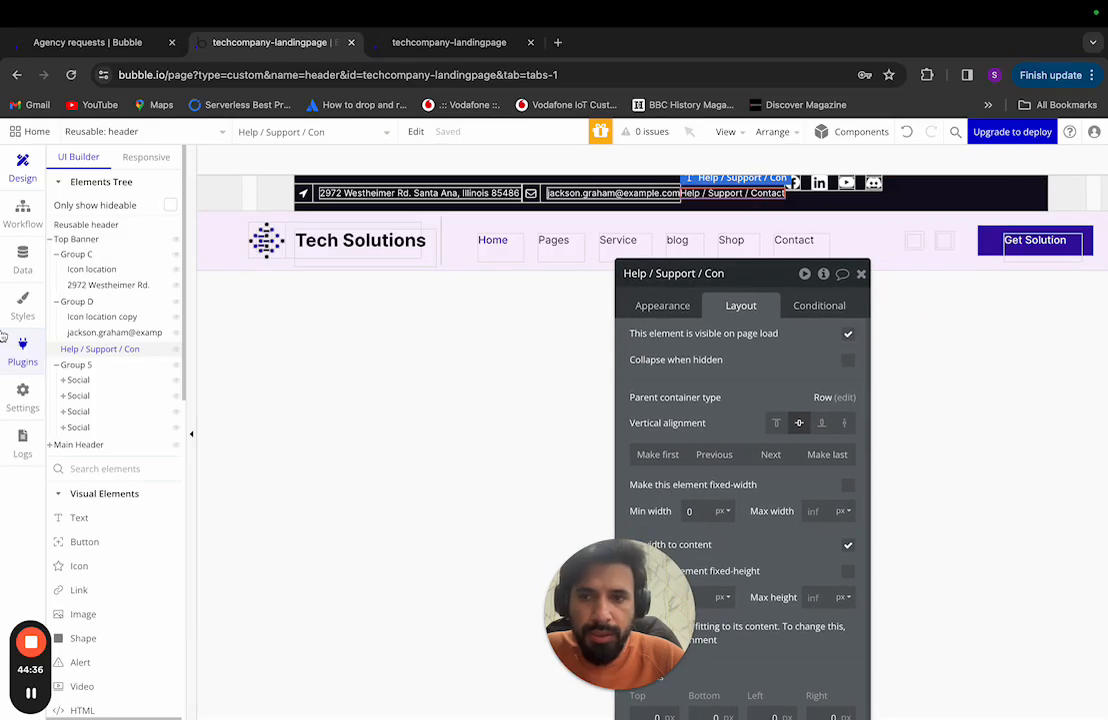
pyautogui.click(105, 365)
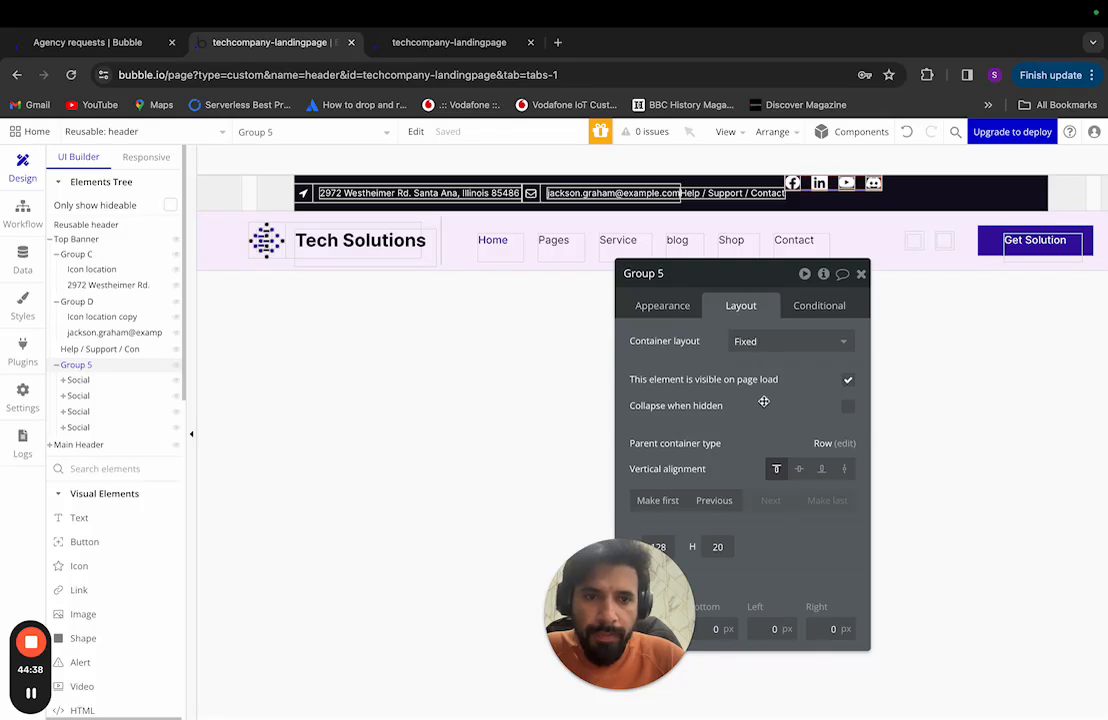
pyautogui.click(800, 469)
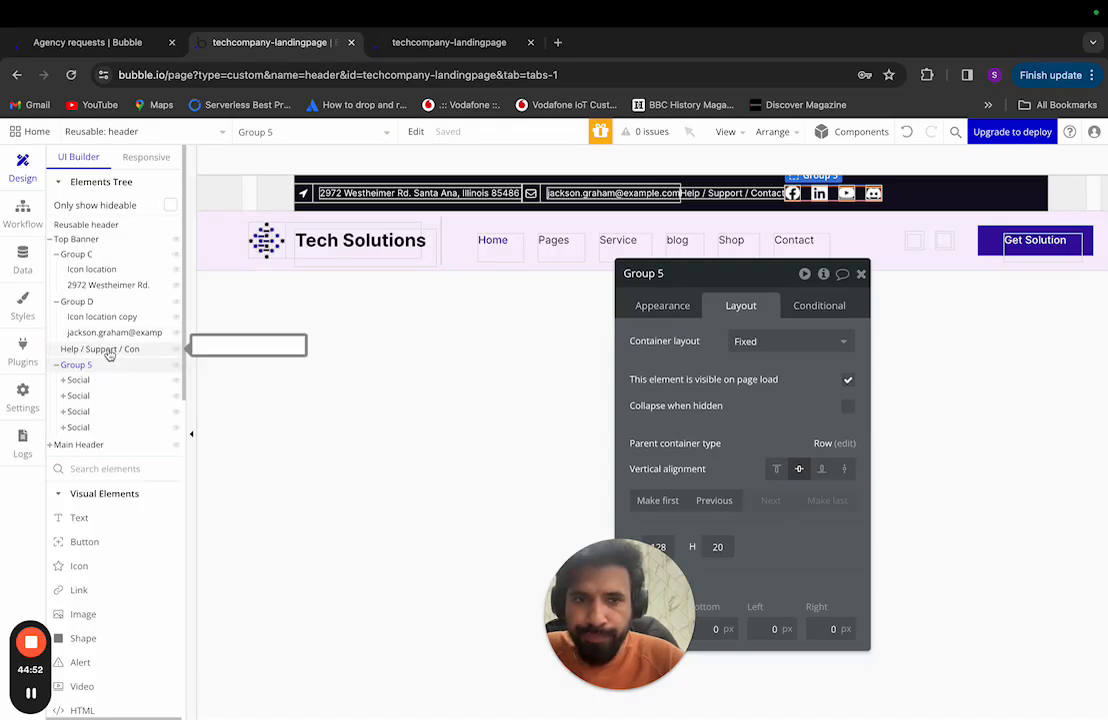
# Step: Select Group C and Group D and group them into a Row container, Group E
pyautogui.click(88, 255)
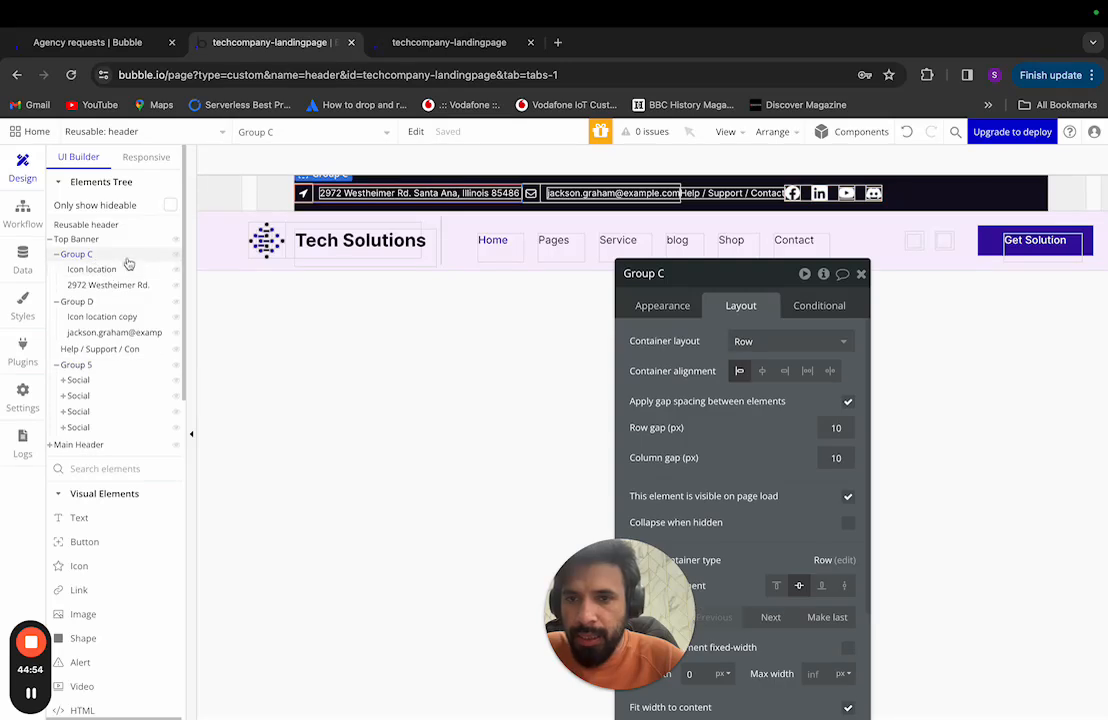
pyautogui.click(56, 254)
pyautogui.click(56, 270)
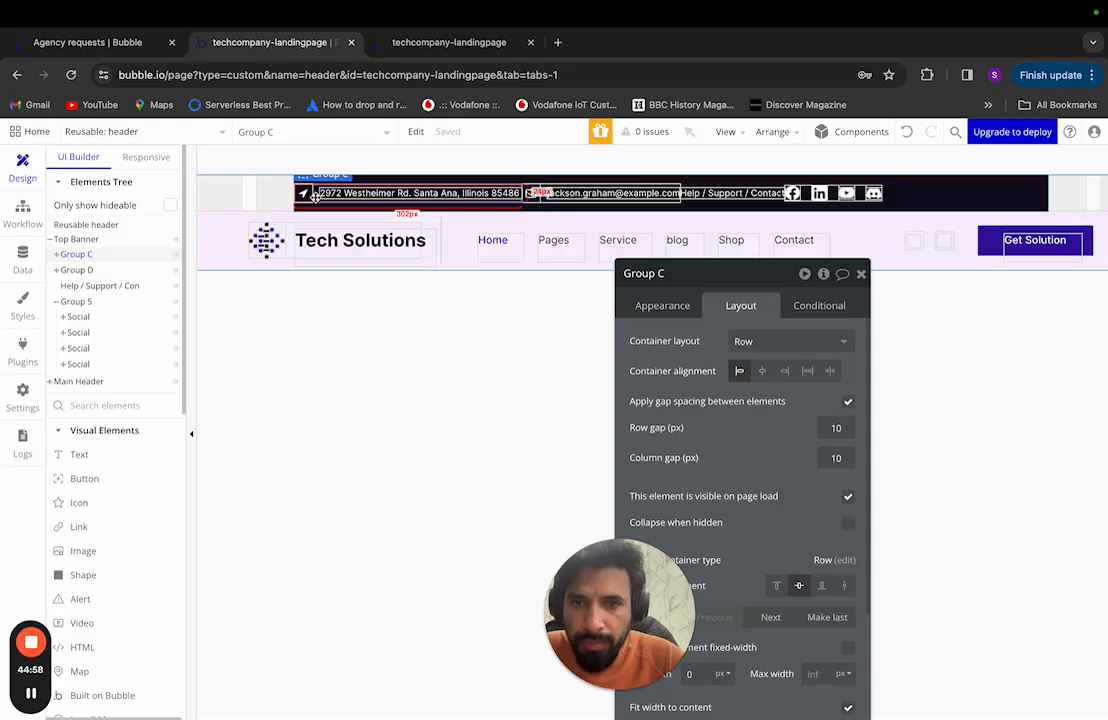
pyautogui.scroll(1, 388, 199)
pyautogui.hscroll(-1, 388, 199)
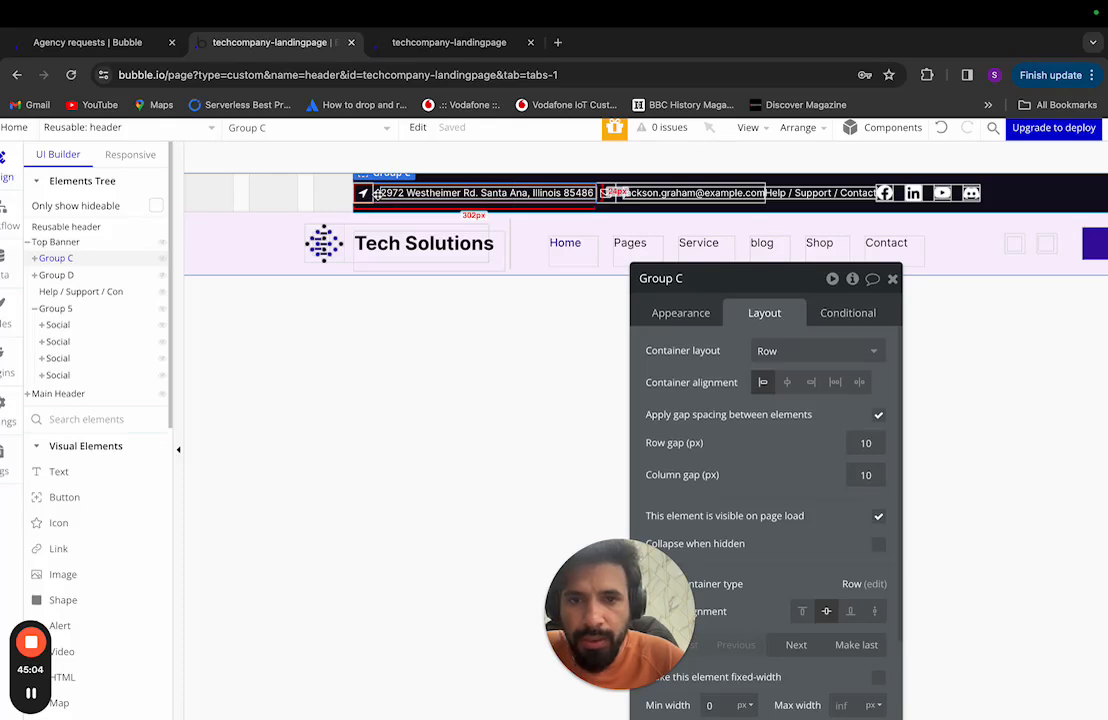
pyautogui.keyDown('shift'); pyautogui.click(619, 192); pyautogui.keyUp('shift')
pyautogui.hscroll(-1, 620, 192)
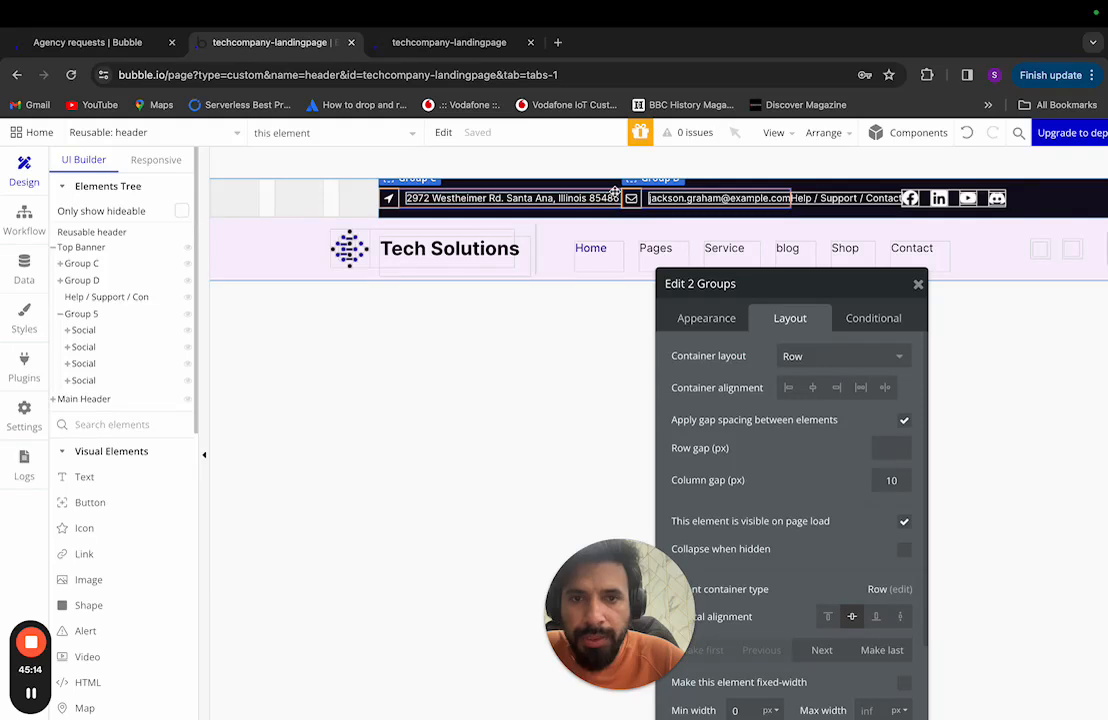
pyautogui.rightClick(617, 192)
pyautogui.moveTo(681, 284)
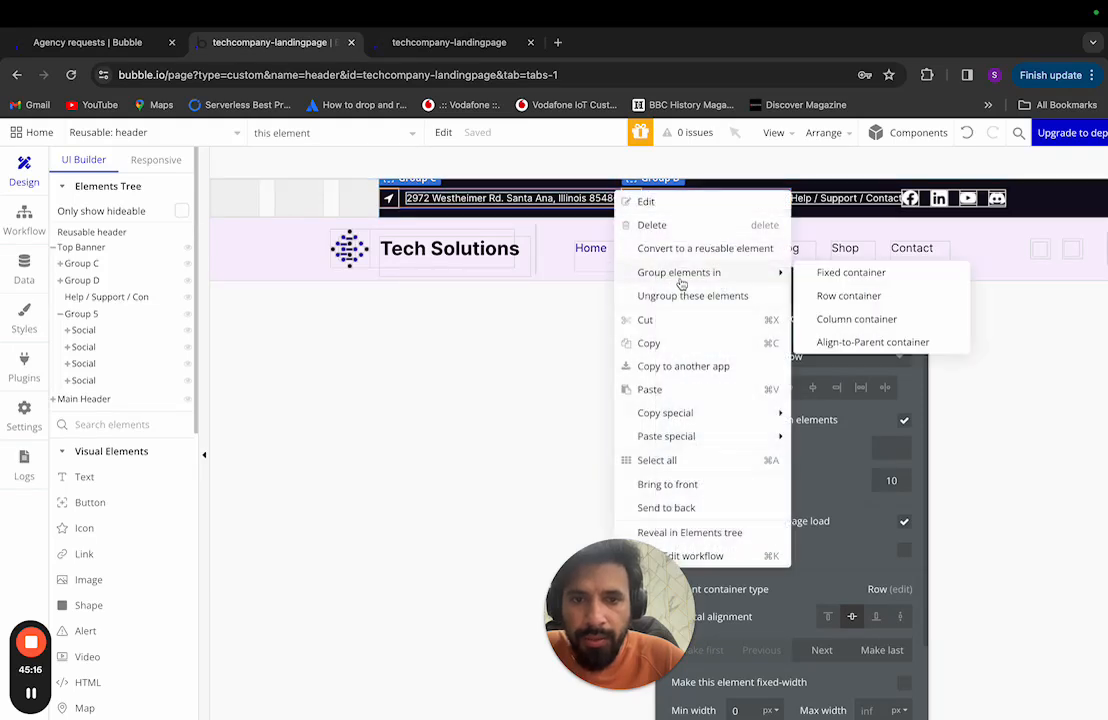
pyautogui.click(847, 297)
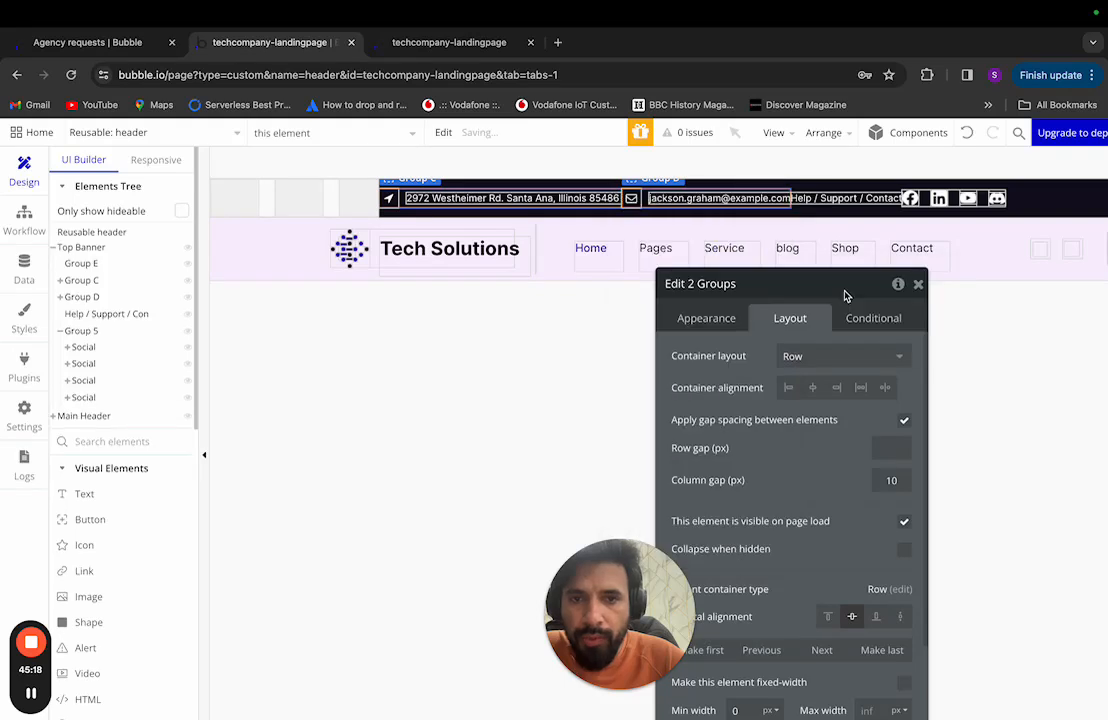
# Step: Tick Fit width to content for Group E and close its property editor
pyautogui.click(60, 263)
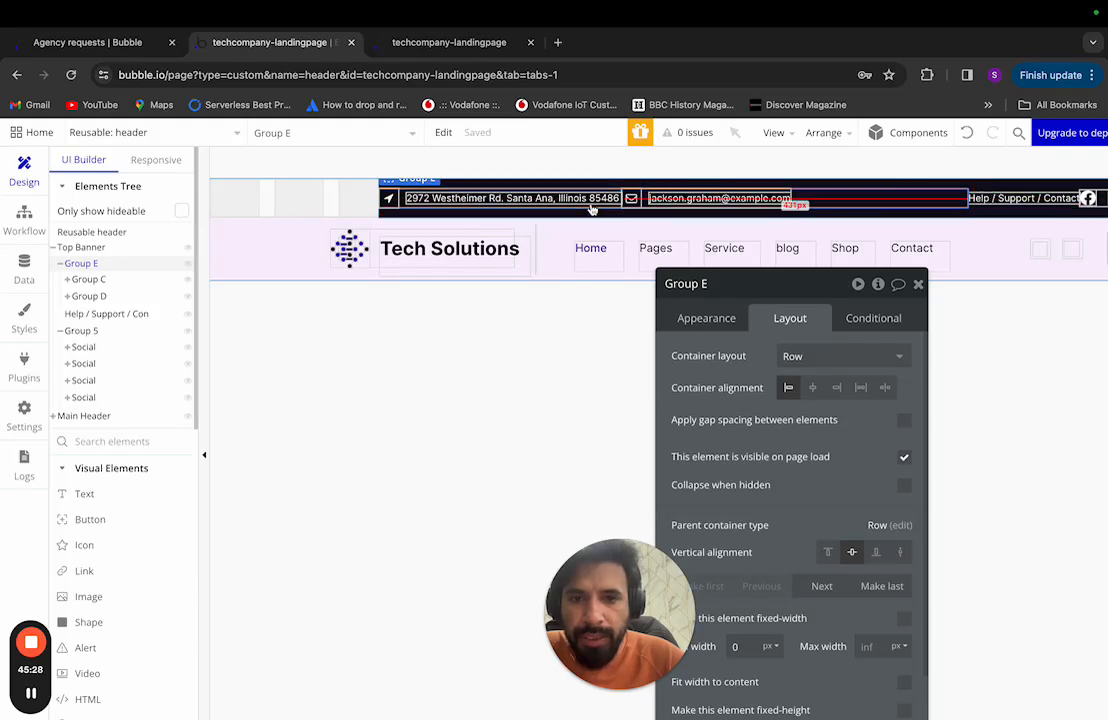
pyautogui.moveTo(811, 288); pyautogui.dragTo(822, 155)
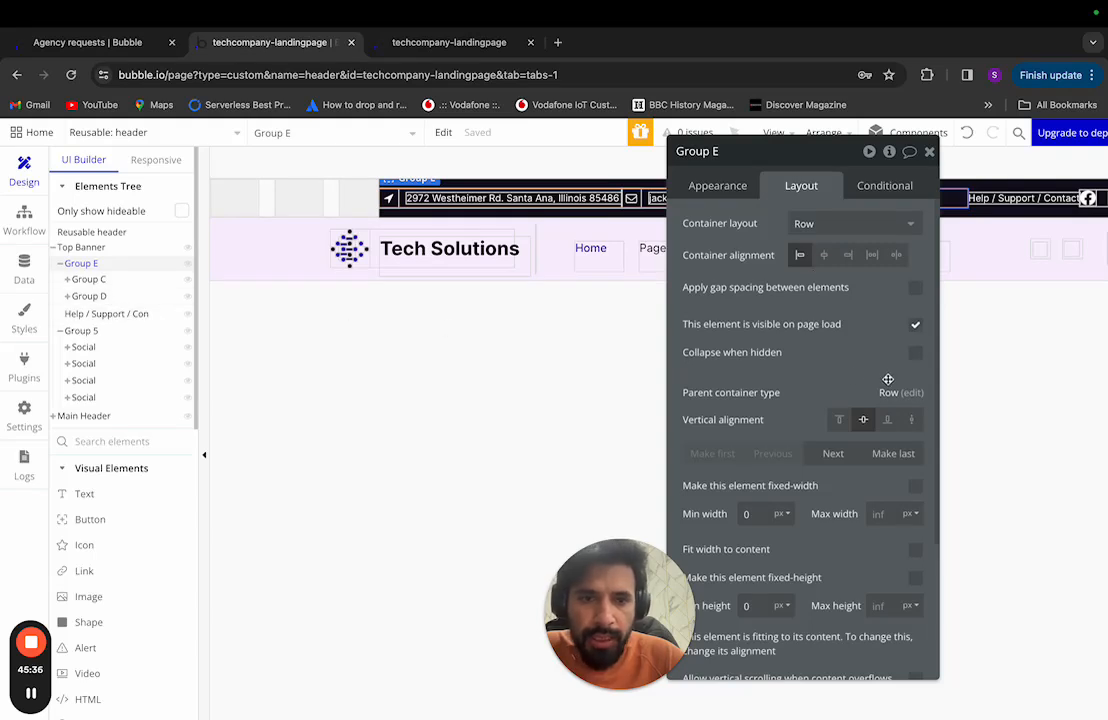
pyautogui.scroll(-1, 820, 300)
pyautogui.click(916, 511)
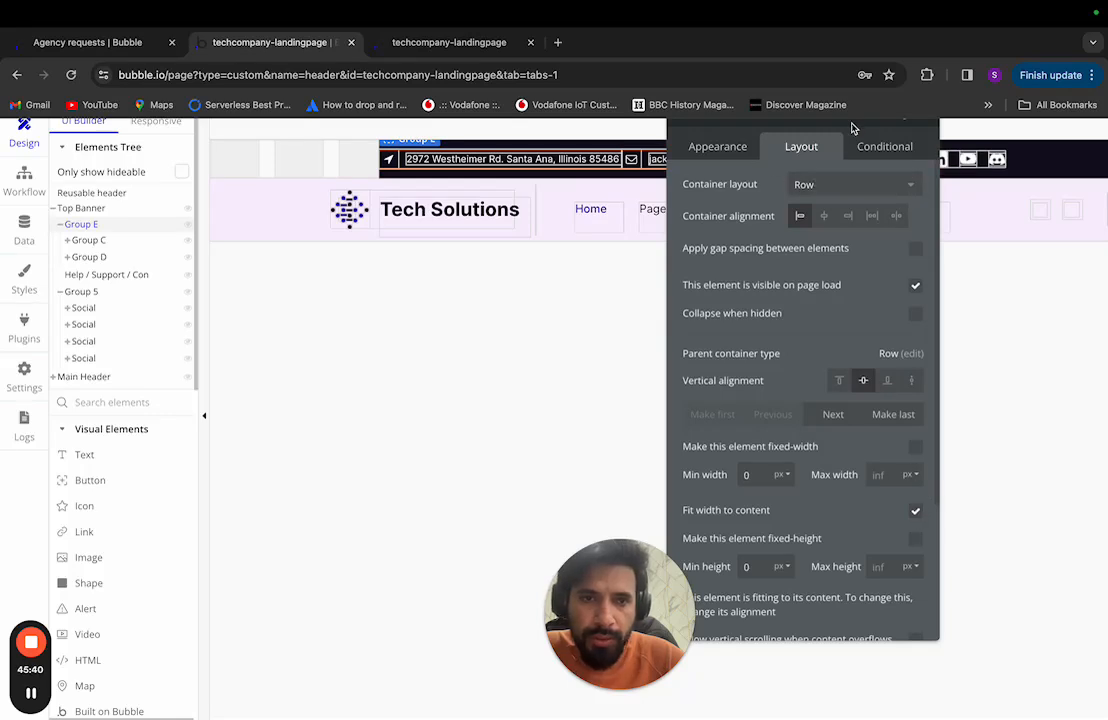
pyautogui.moveTo(853, 122); pyautogui.dragTo(893, 227)
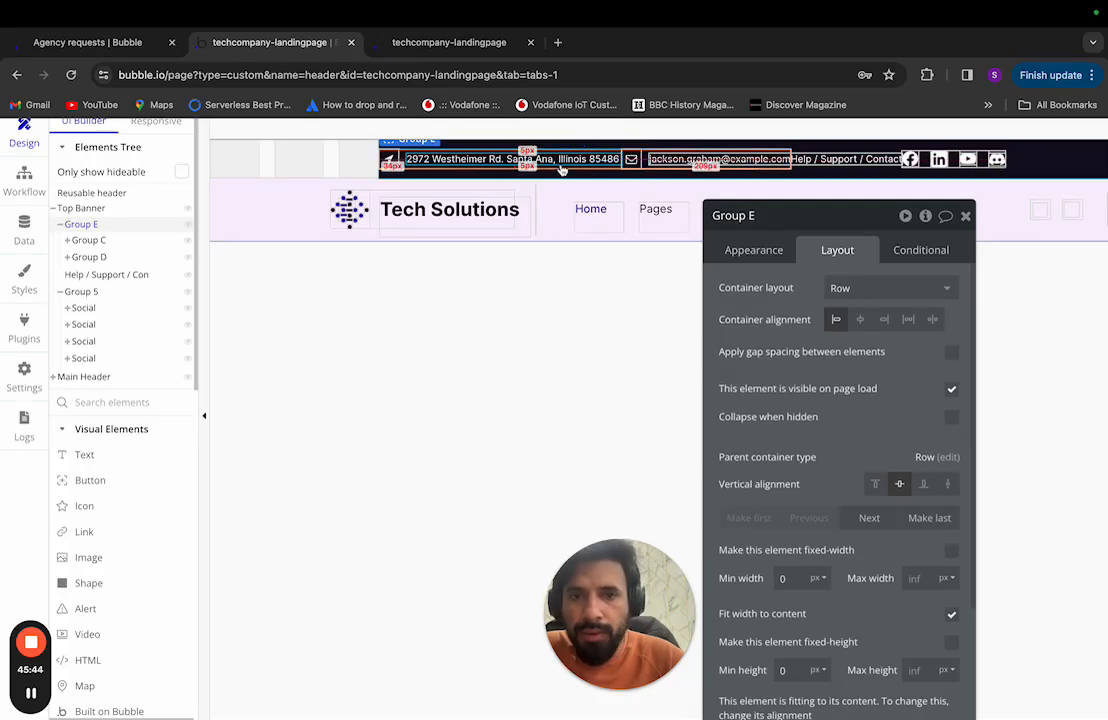
pyautogui.click(965, 217)
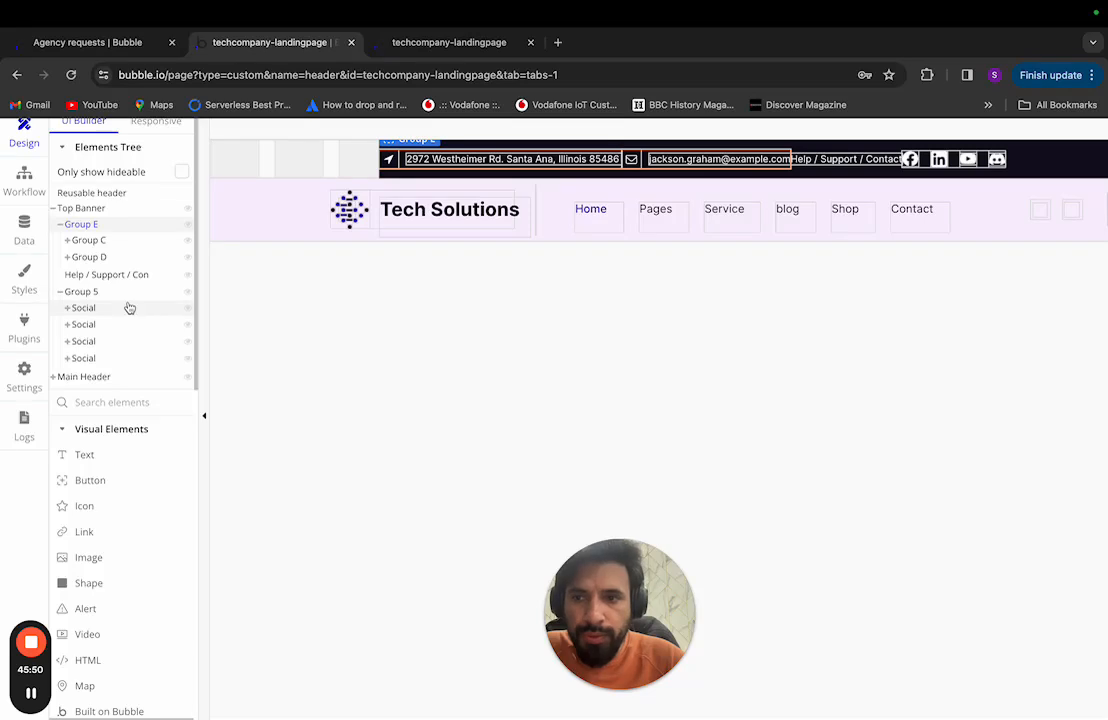
# Step: Wrap the Help / Support / Contact text and Group 5 in a Row container, Group F
pyautogui.click(855, 159)
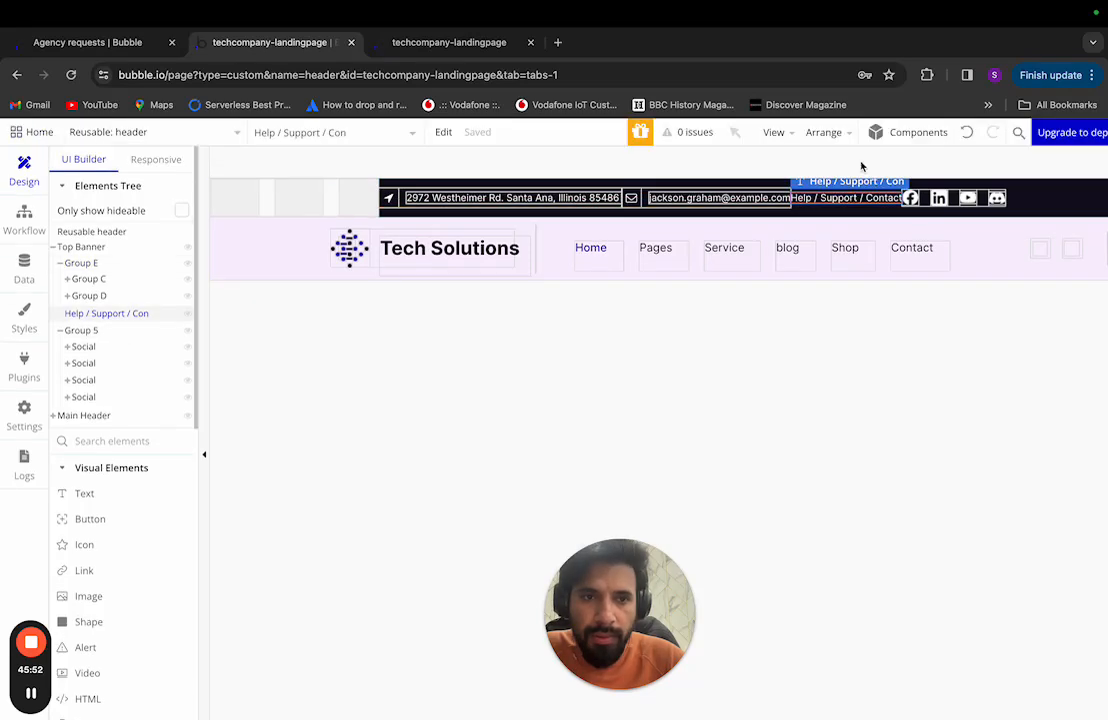
pyautogui.click(955, 203)
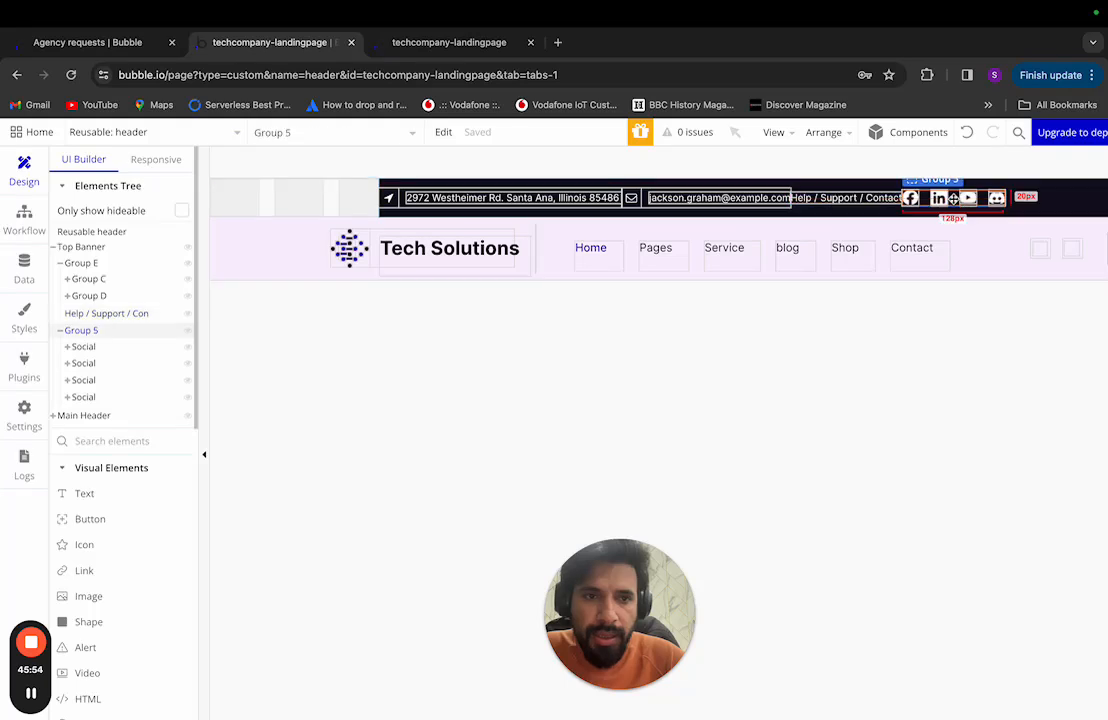
pyautogui.rightClick(866, 199)
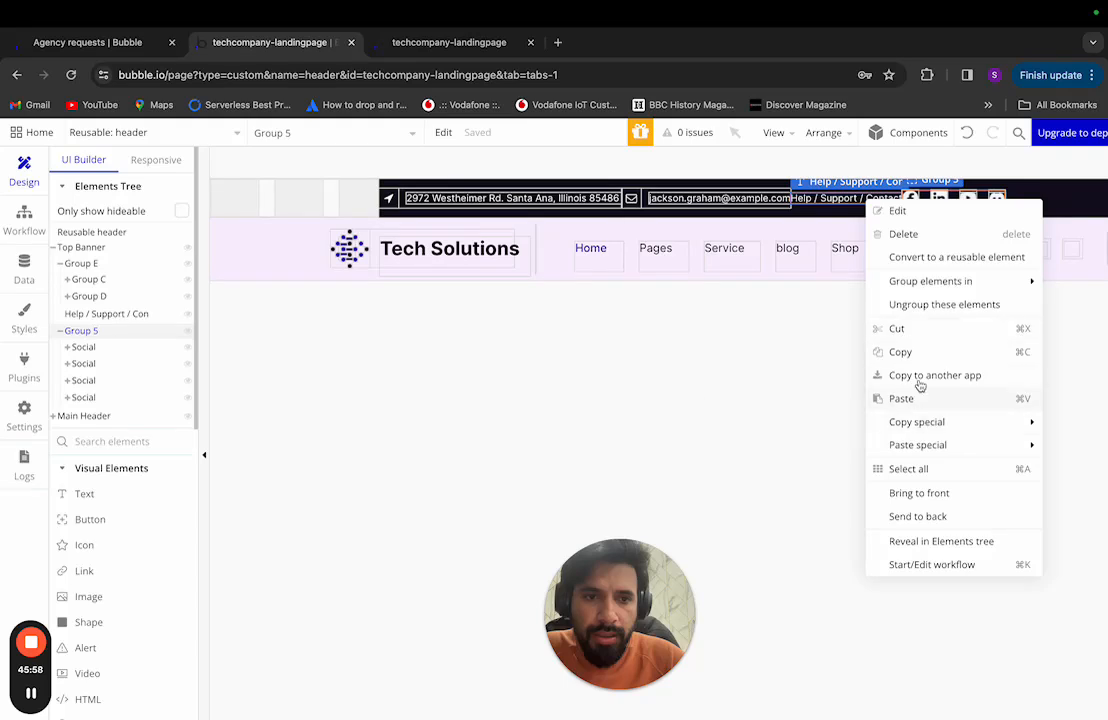
pyautogui.moveTo(920, 281)
pyautogui.click(787, 304)
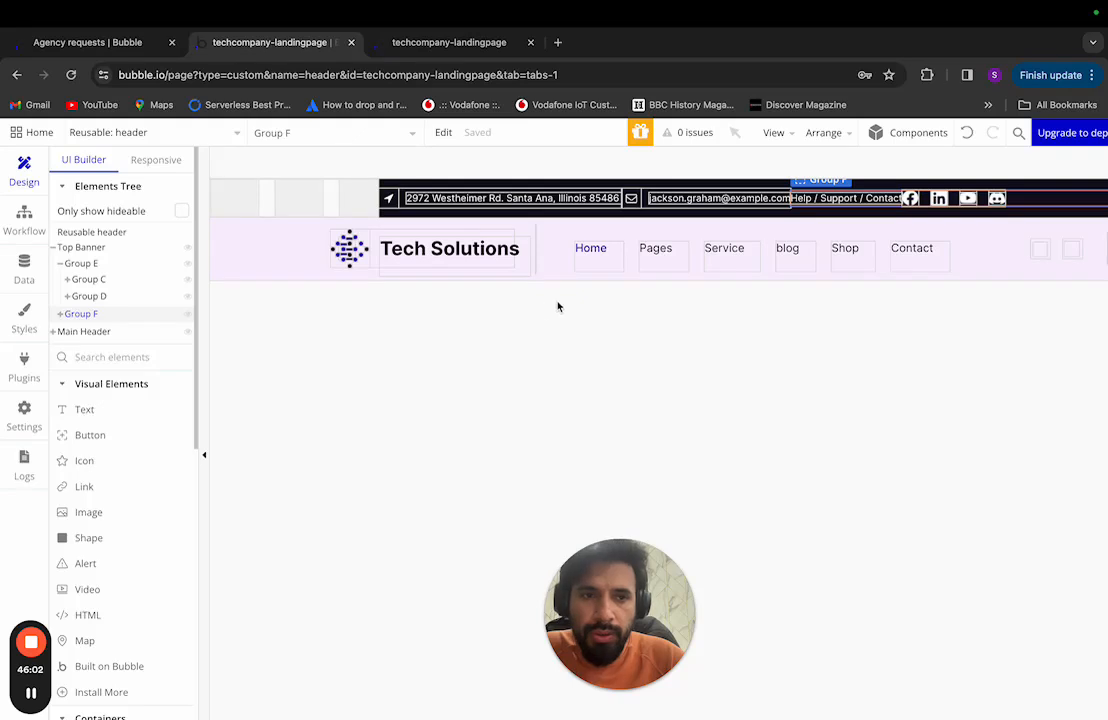
# Step: Open Group F's layout settings and bring up the Figma design
pyautogui.click(61, 264)
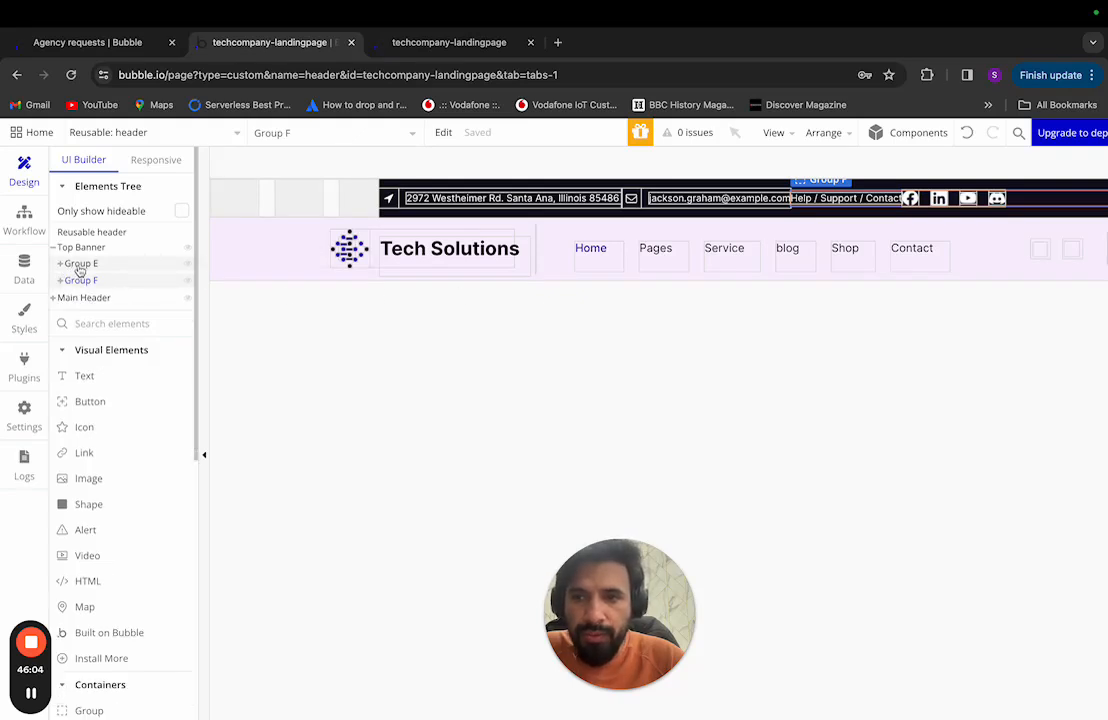
pyautogui.click(80, 265)
pyautogui.click(80, 280)
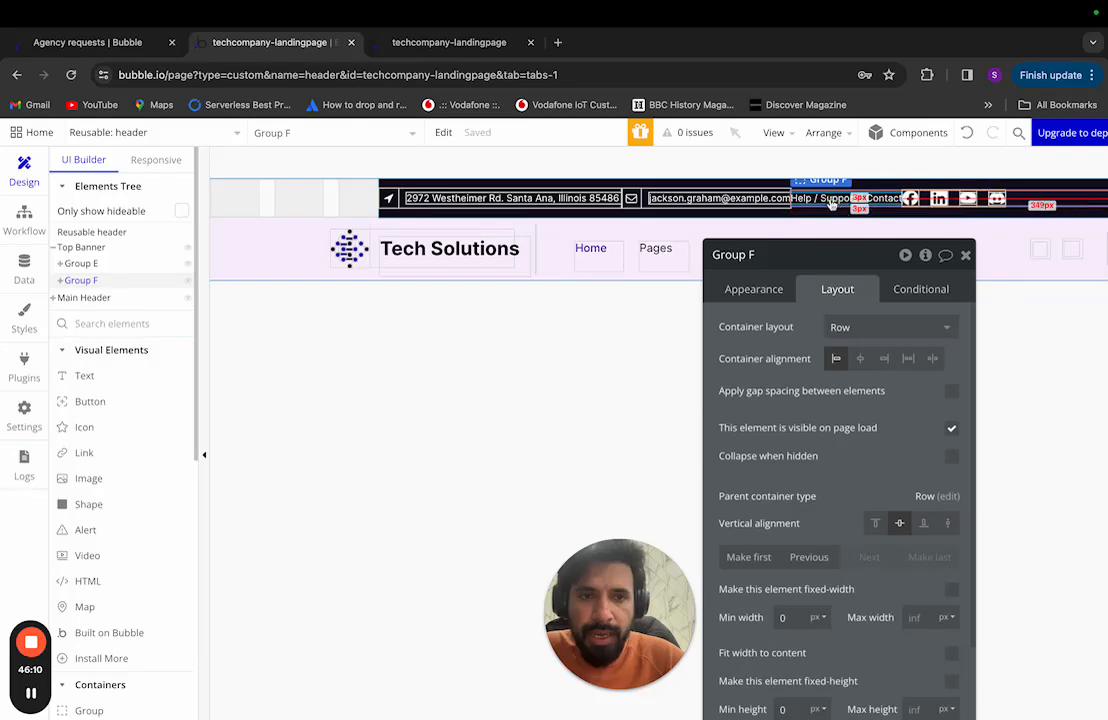
pyautogui.hotkey('ctrl', 'Left')
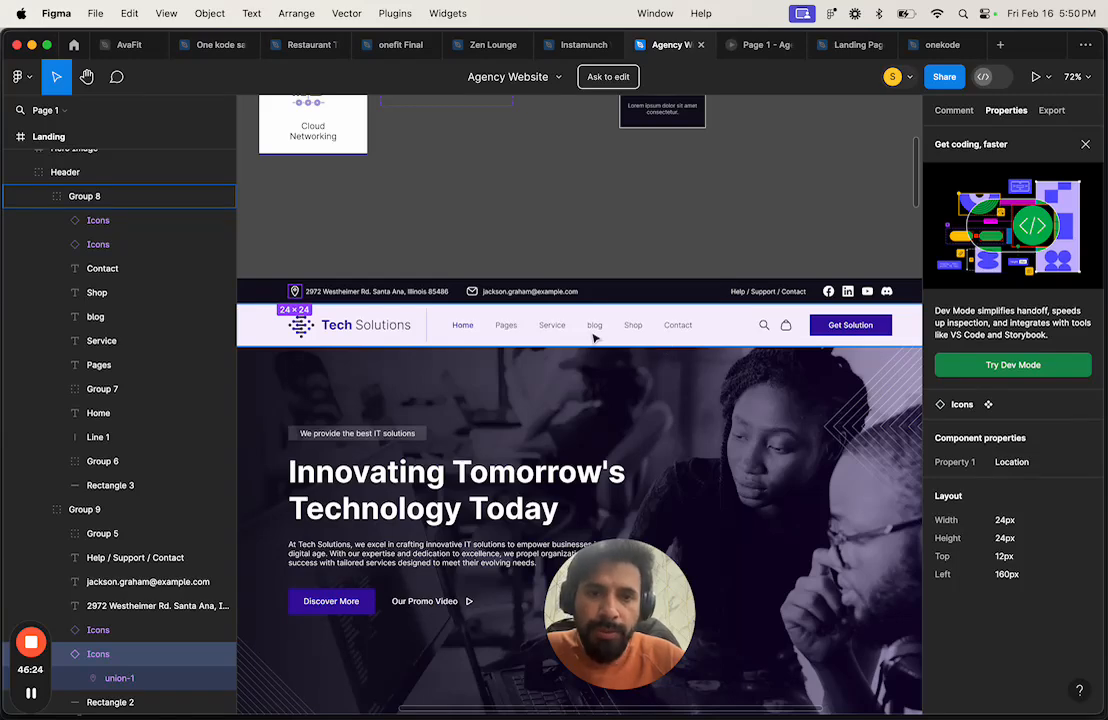
# Step: Inspect the top bar, Tech Solutions logo group and Get Solution button in Figma
pyautogui.hscroll(2, 594, 338)
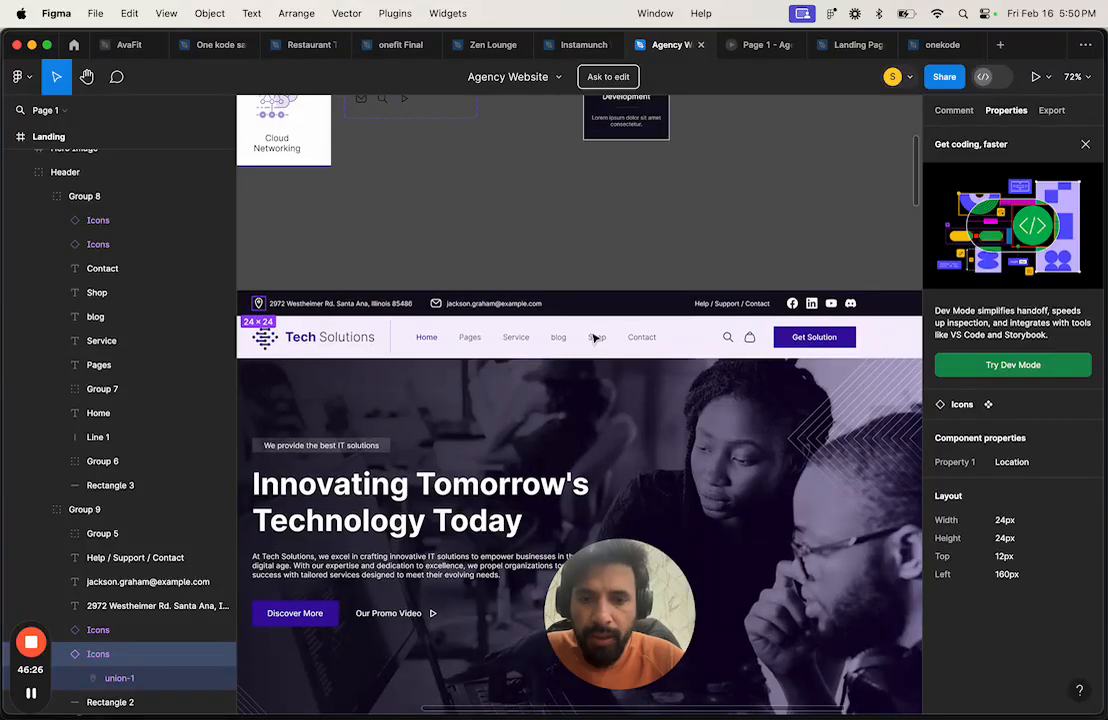
pyautogui.scroll(-1, 594, 338)
pyautogui.hscroll(-1, 594, 338)
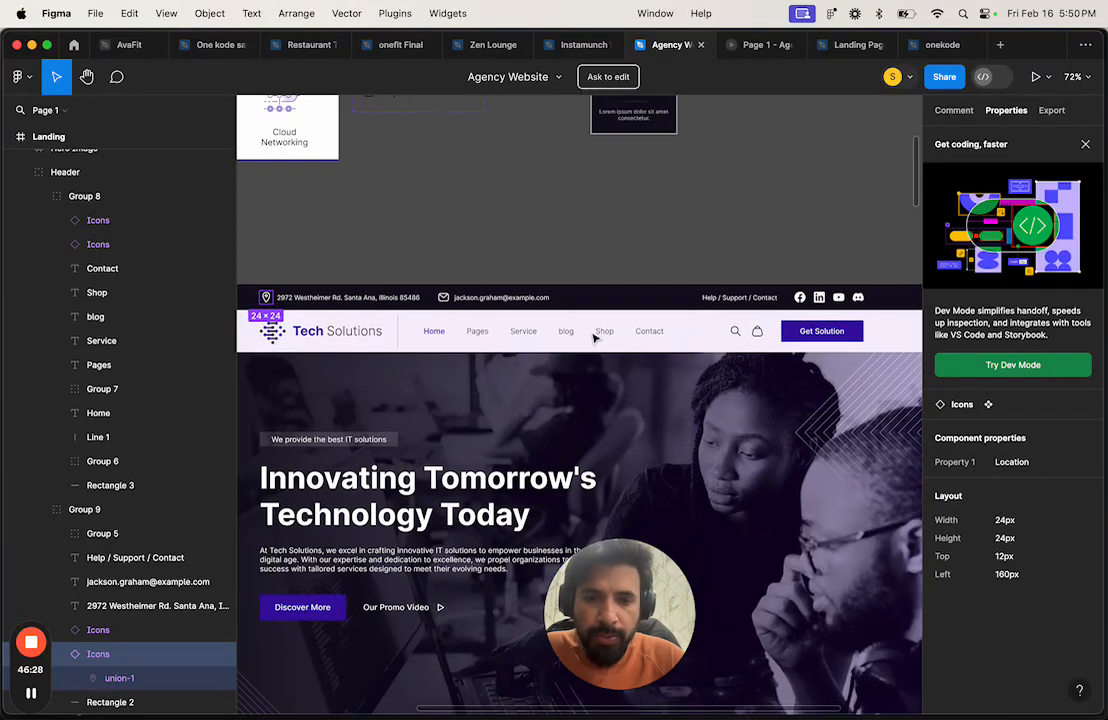
pyautogui.scroll(-2, 594, 338)
pyautogui.hscroll(-2, 594, 338)
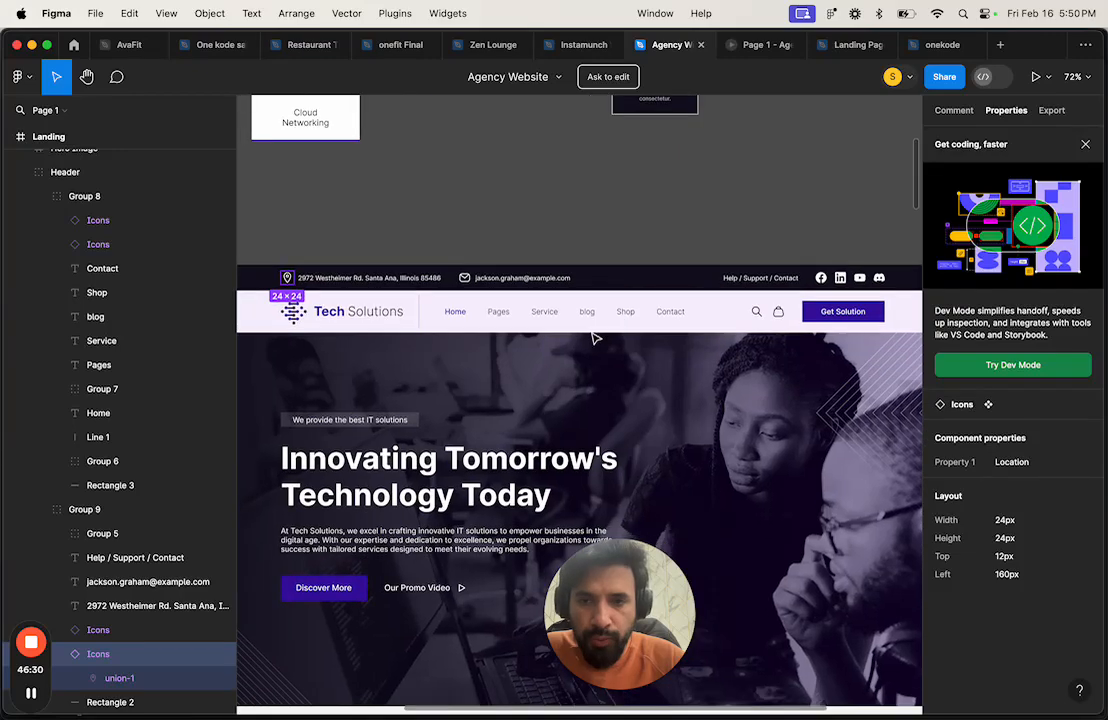
pyautogui.hotkey('ctrl', 'Right')
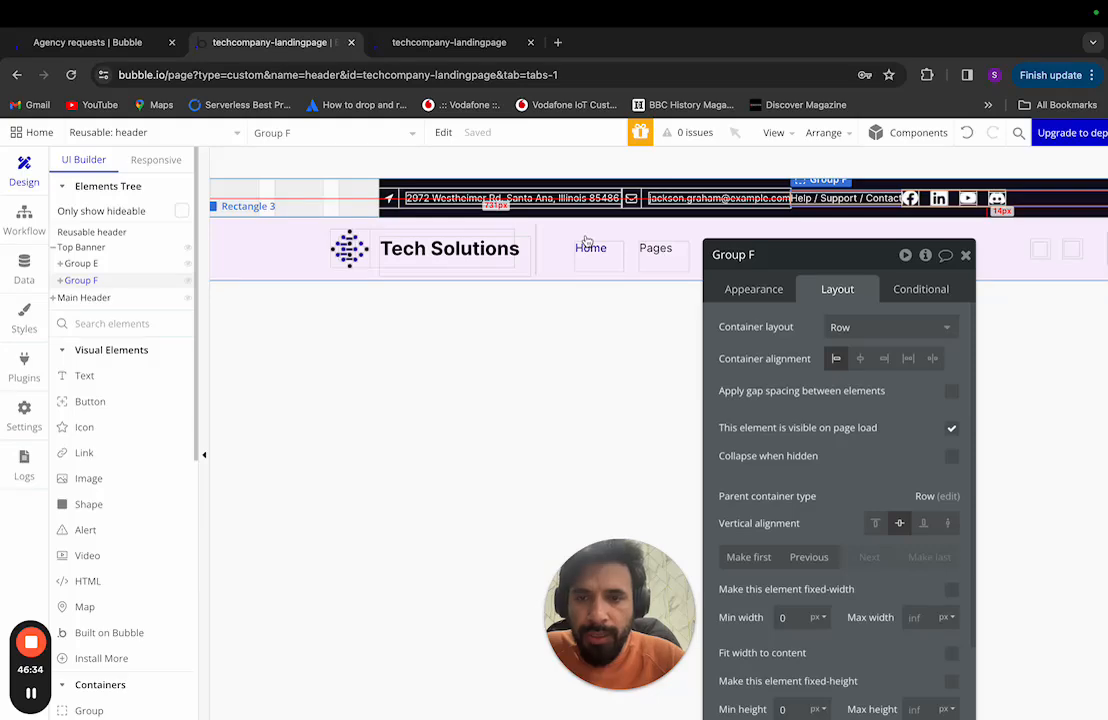
pyautogui.hotkey('ctrl', 'Left')
pyautogui.scroll(-3, 590, 291)
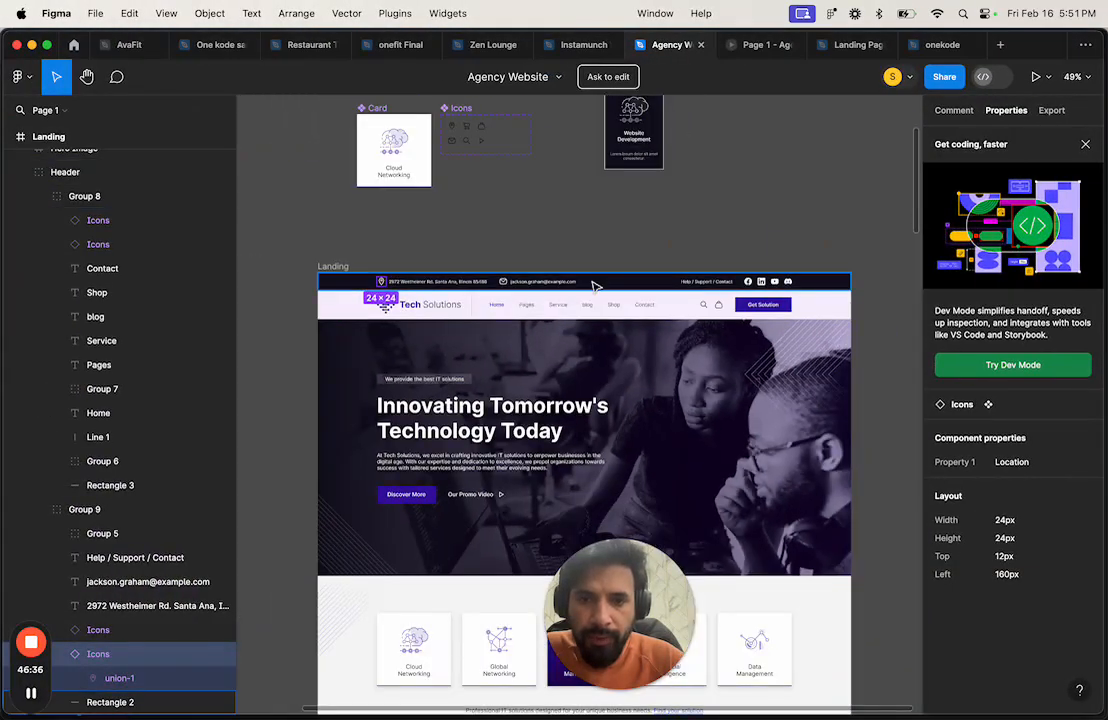
pyautogui.click(595, 286)
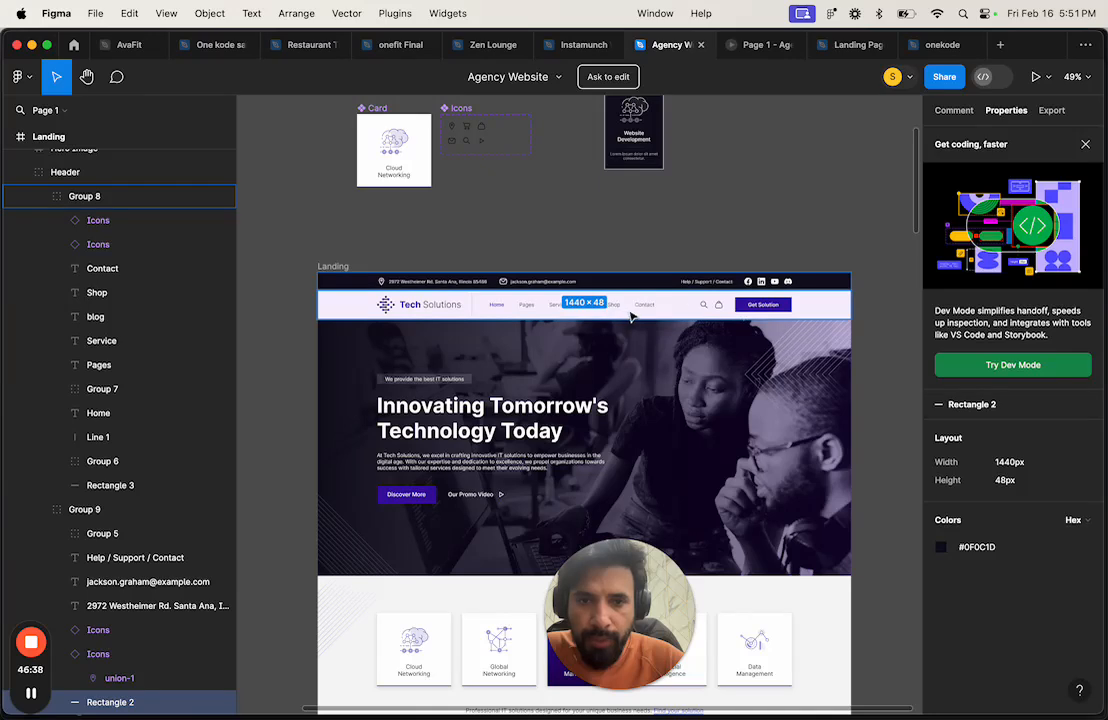
pyautogui.doubleClick(425, 317)
pyautogui.doubleClick(431, 306)
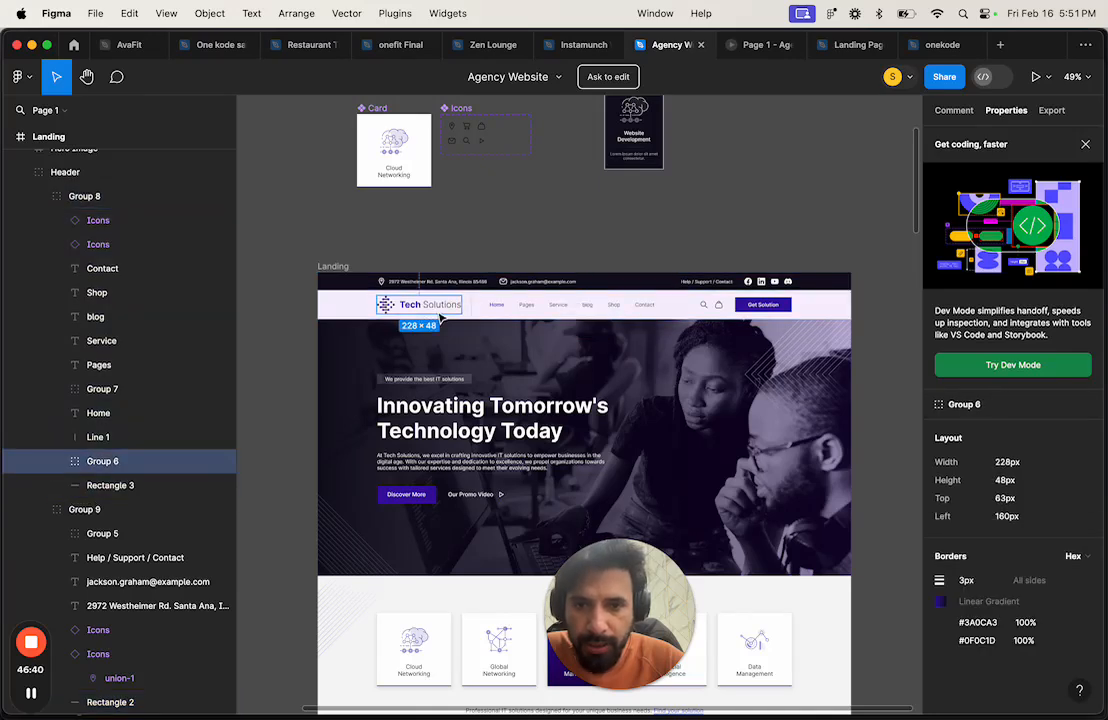
pyautogui.click(391, 313)
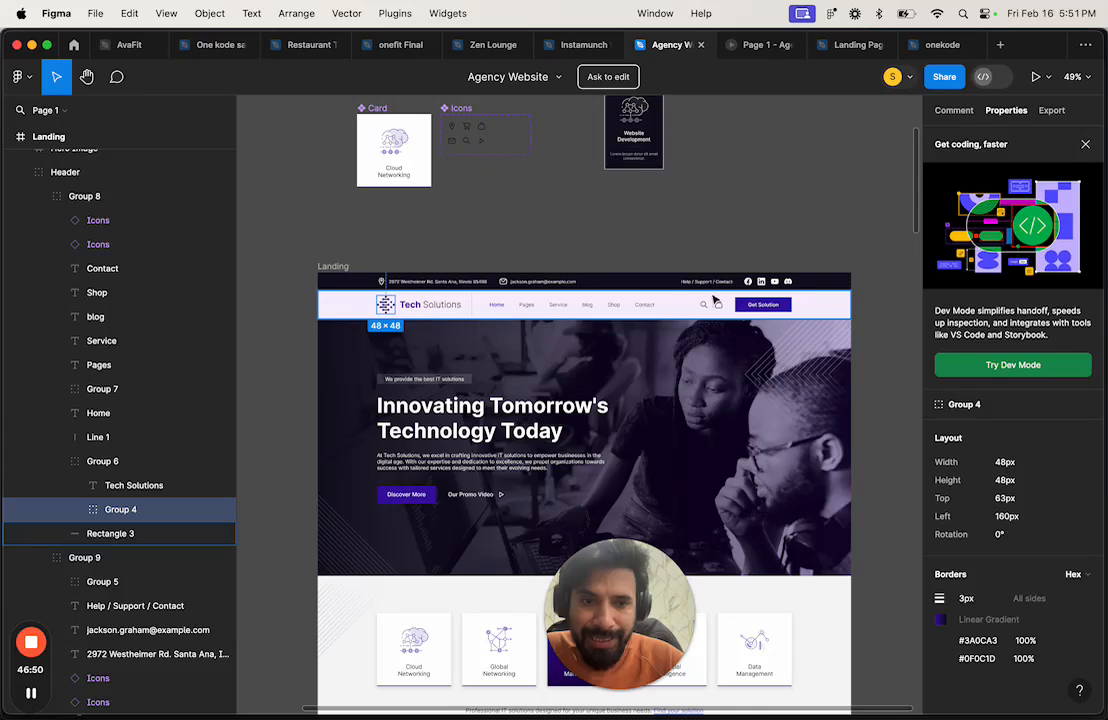
pyautogui.click(781, 311)
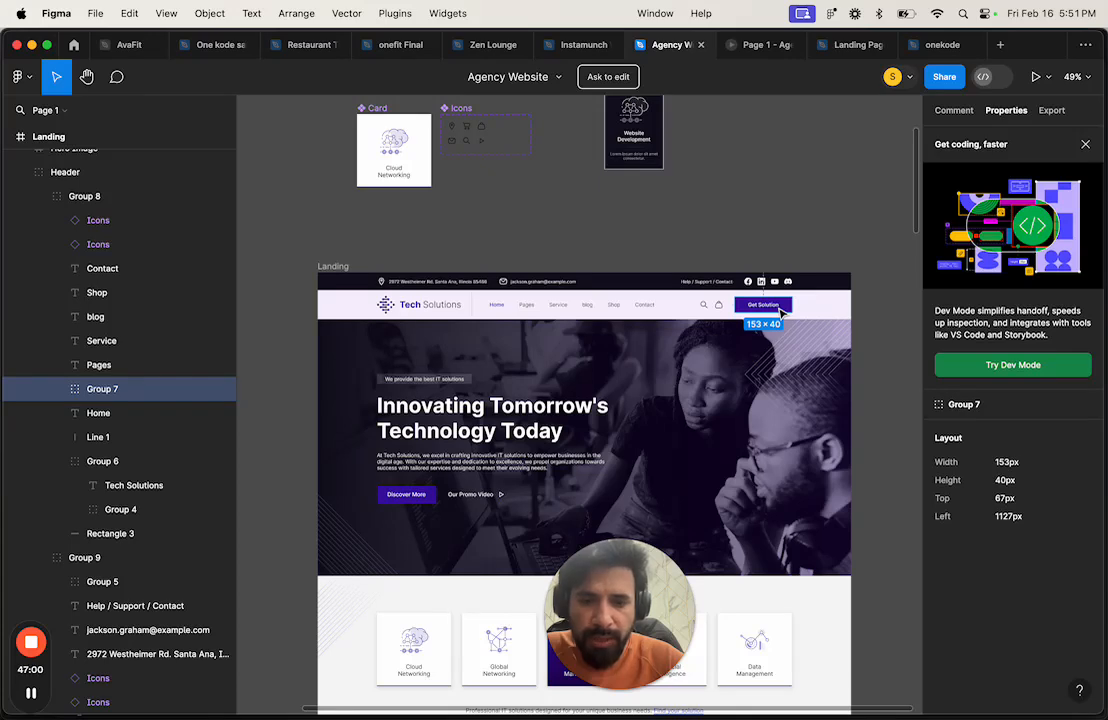
# Step: Calculate 1440 − 320 = 1,120 with Spotlight
pyautogui.press('super+space')
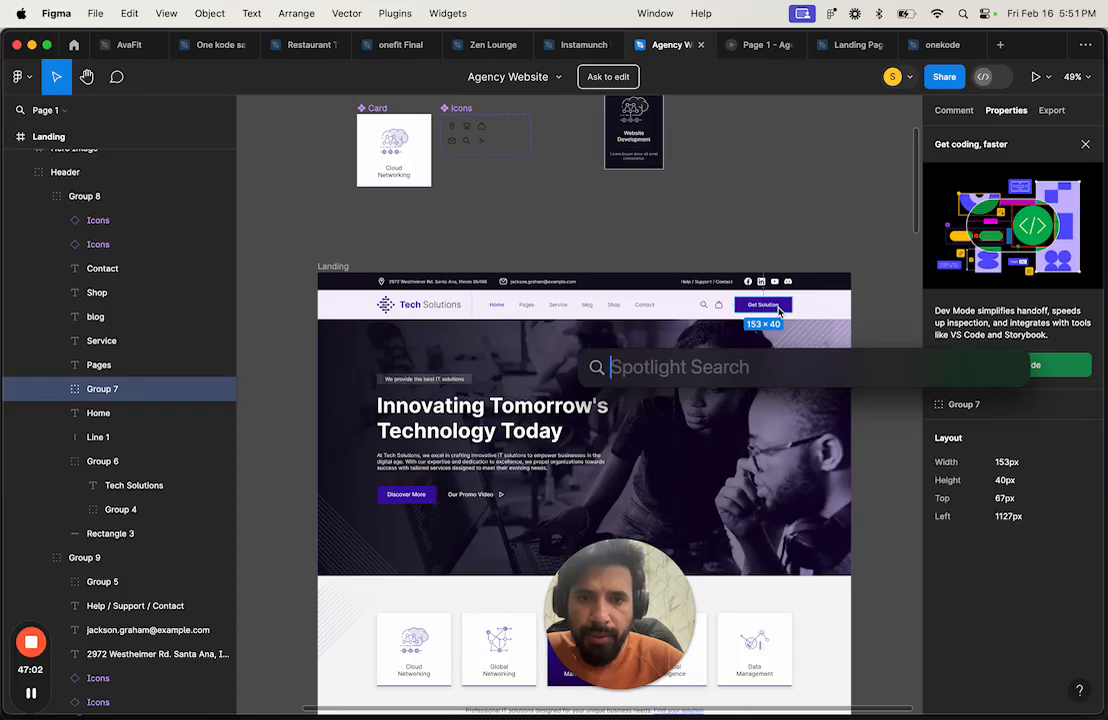
pyautogui.write('14')
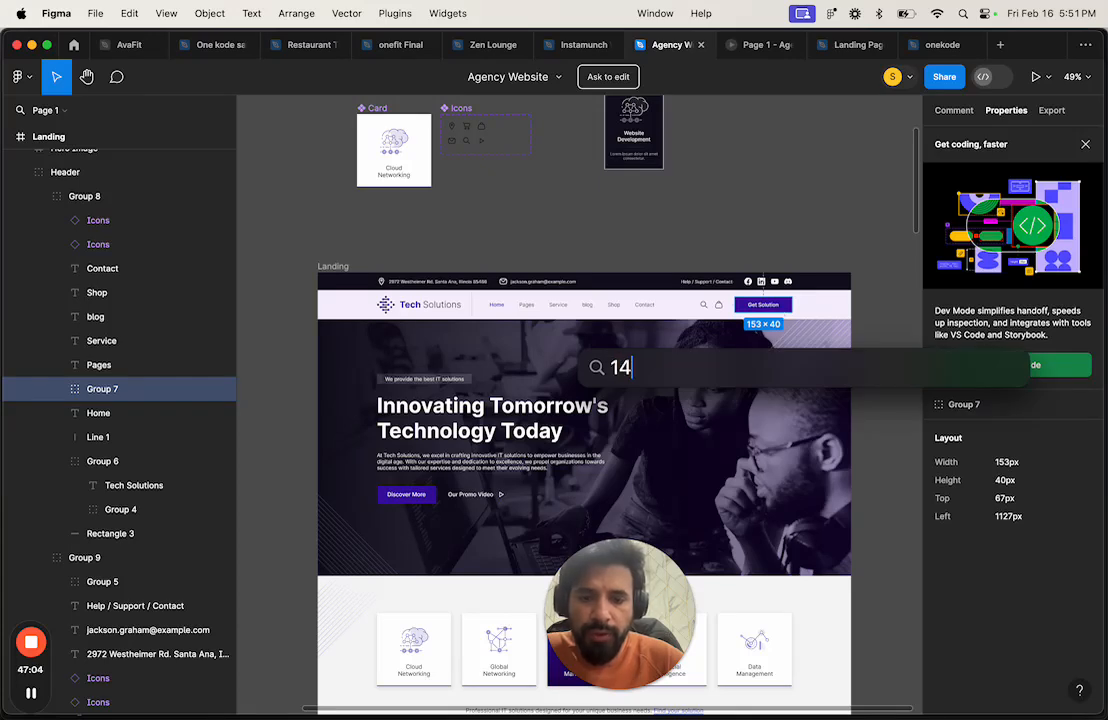
pyautogui.write('40-')
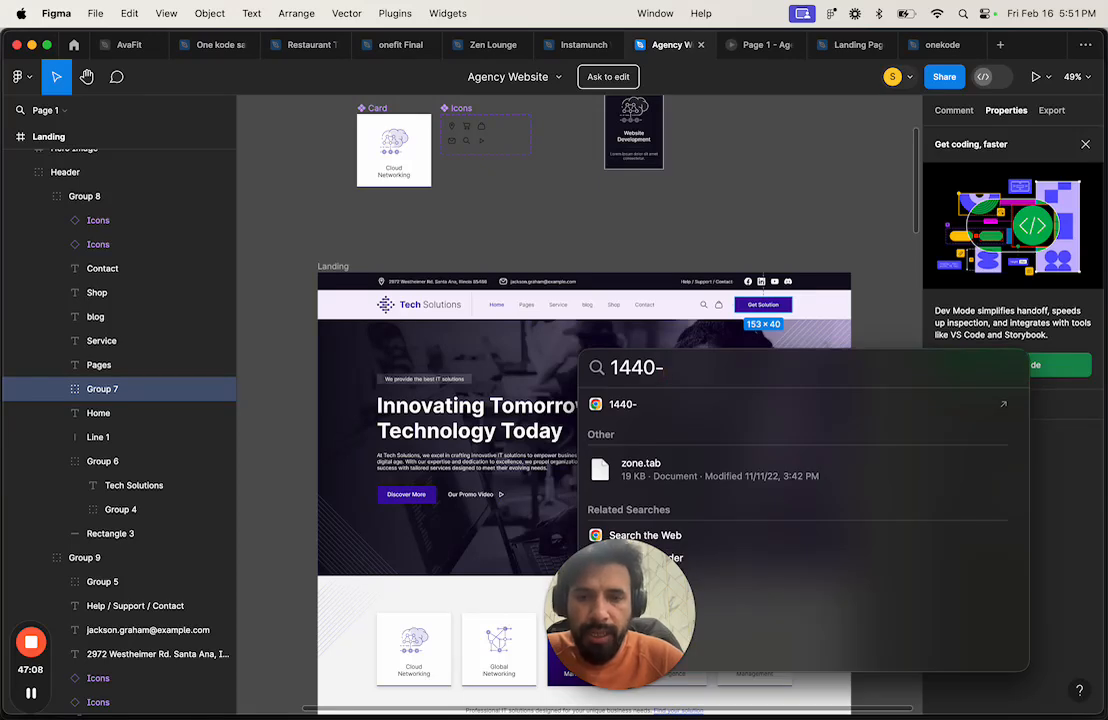
pyautogui.write('32')
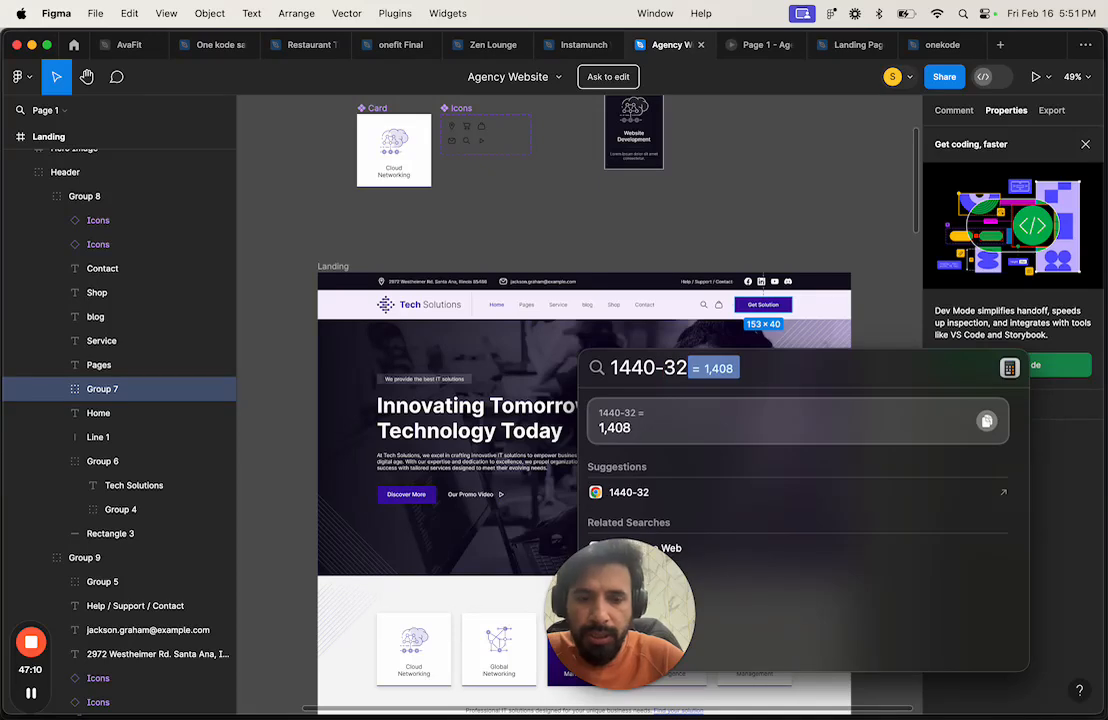
pyautogui.write('-0')
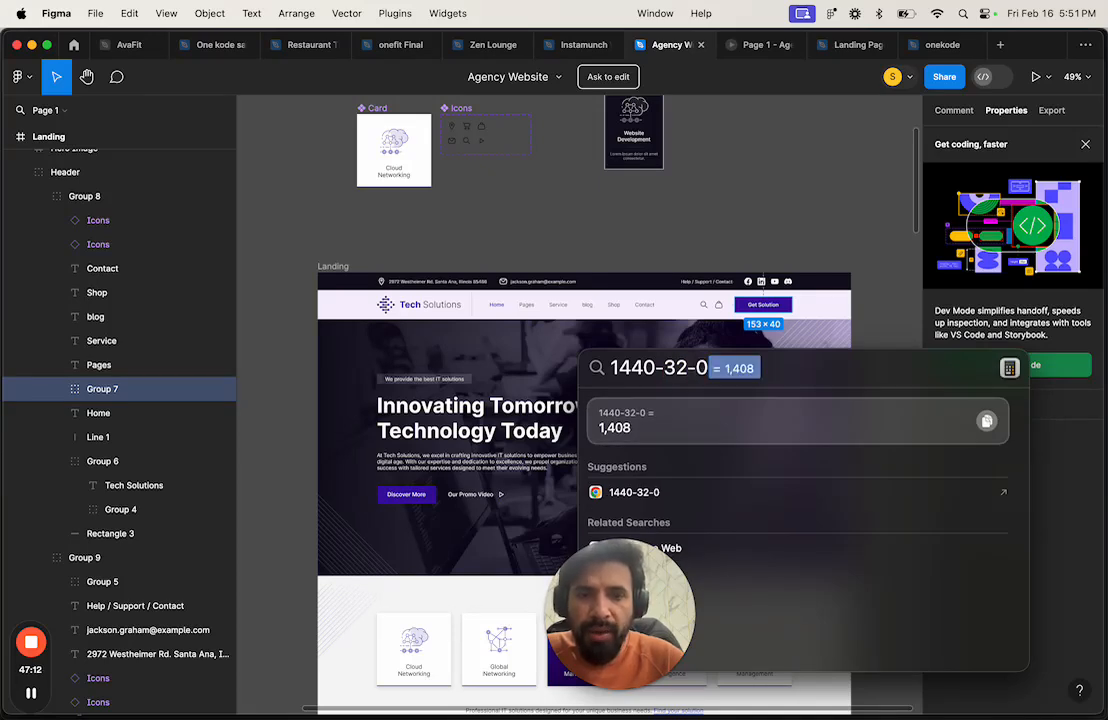
pyautogui.press('BackSpace')
pyautogui.press('BackSpace')
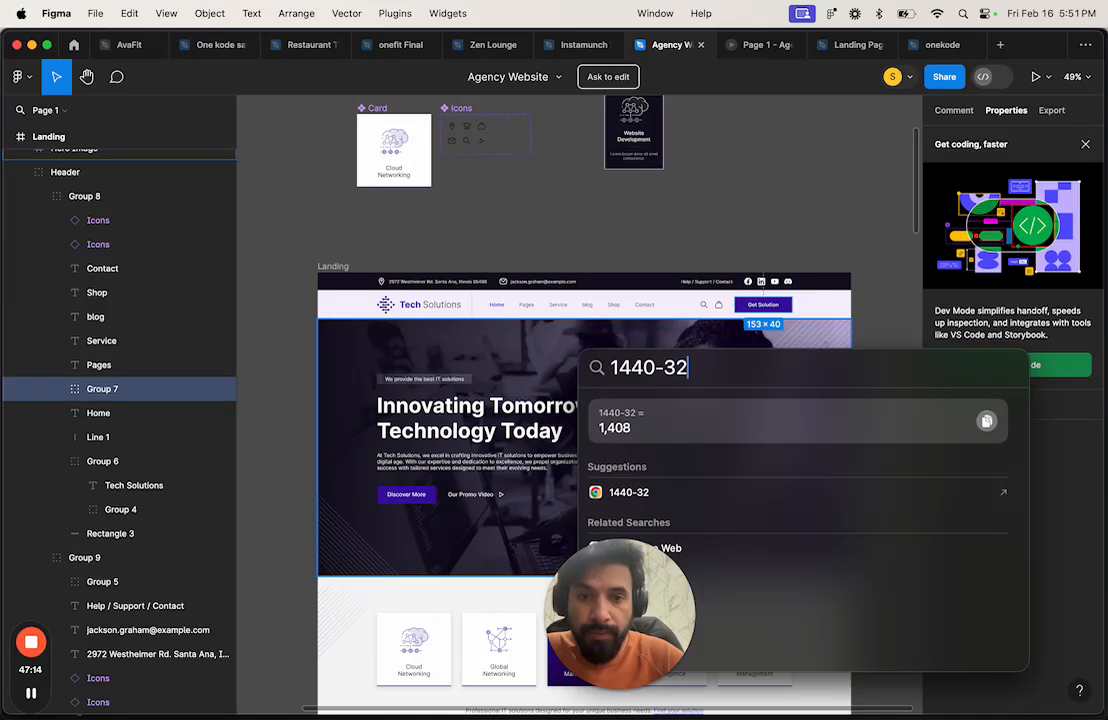
pyautogui.write('0')
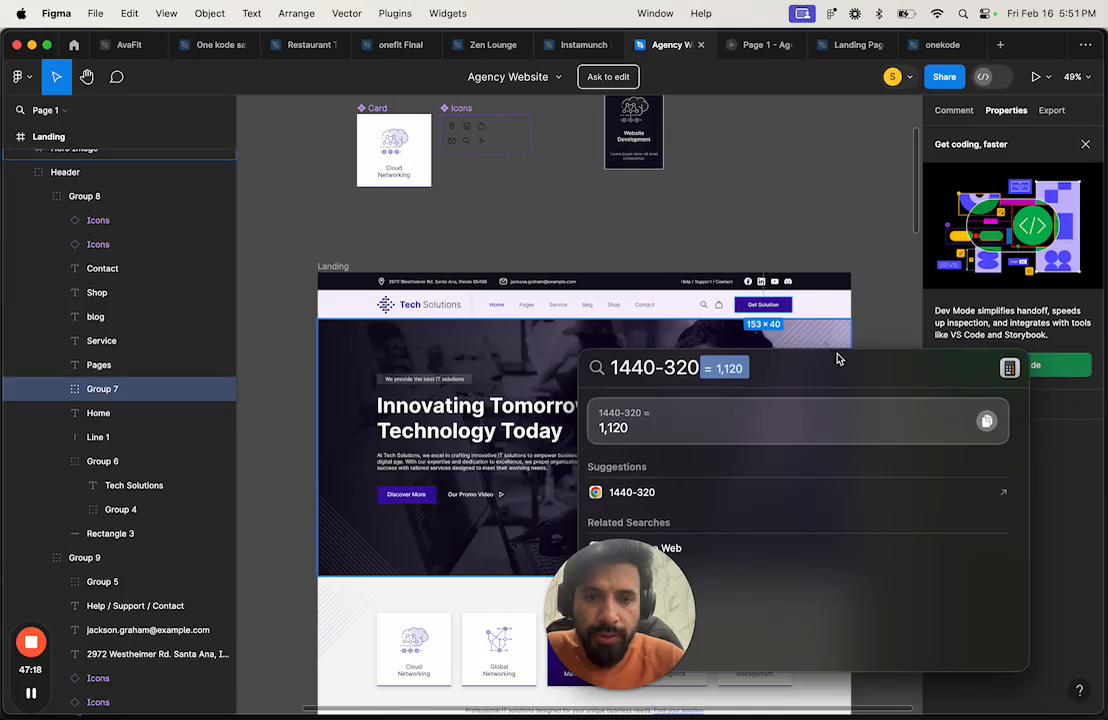
pyautogui.press('Escape')
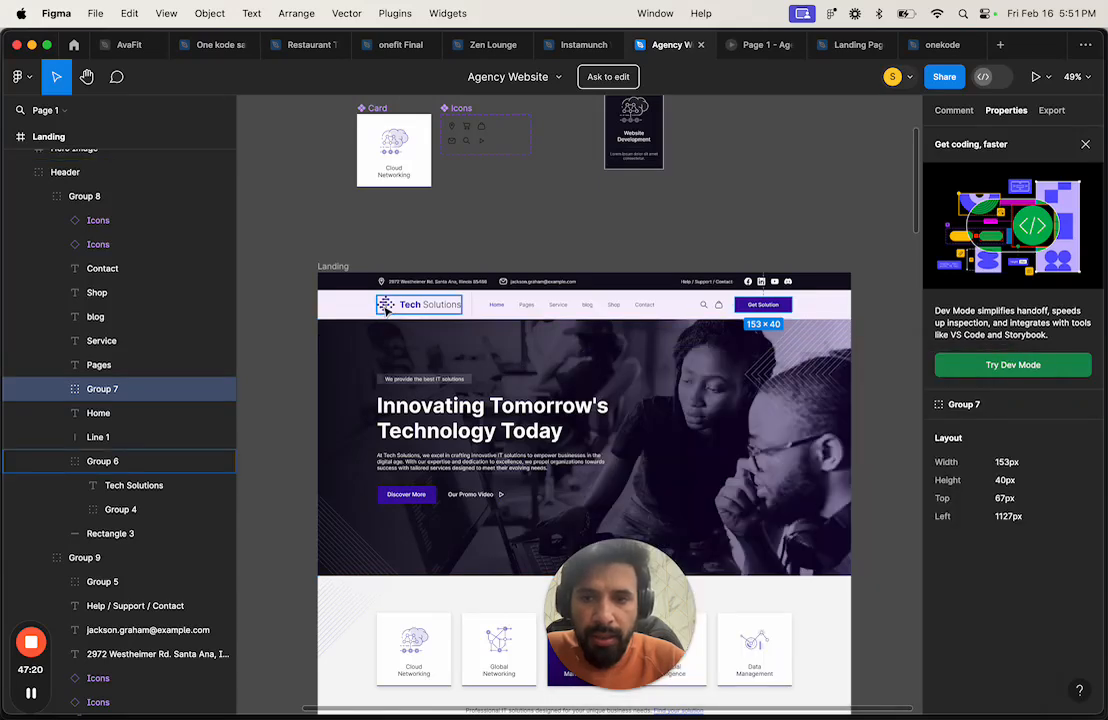
# Step: Read the logo group's 228 × 48 and the button's 153 × 40 sizes, then return to Bubble
pyautogui.press('Escape')
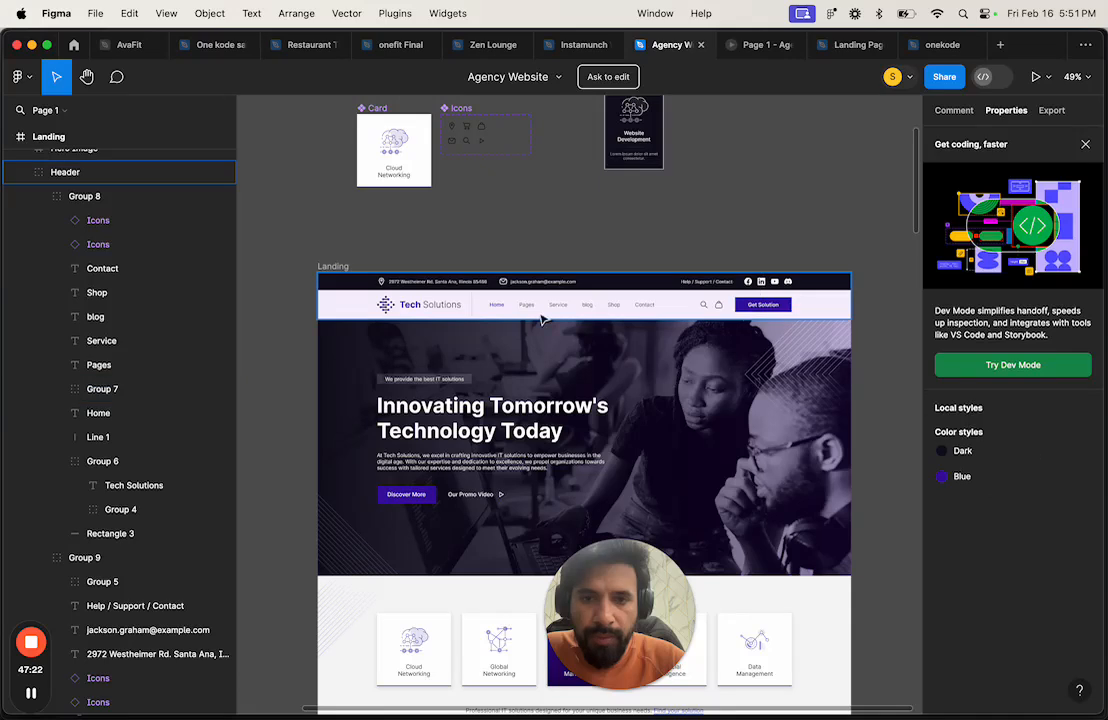
pyautogui.click(390, 300)
pyautogui.click(383, 309)
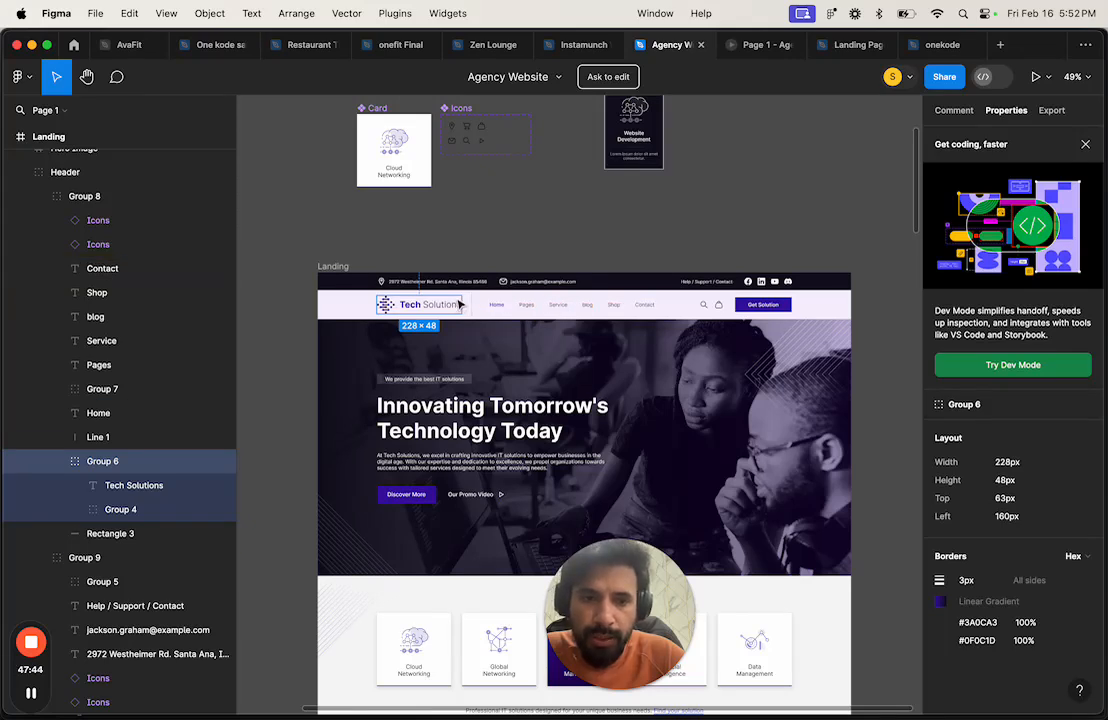
pyautogui.click(786, 310)
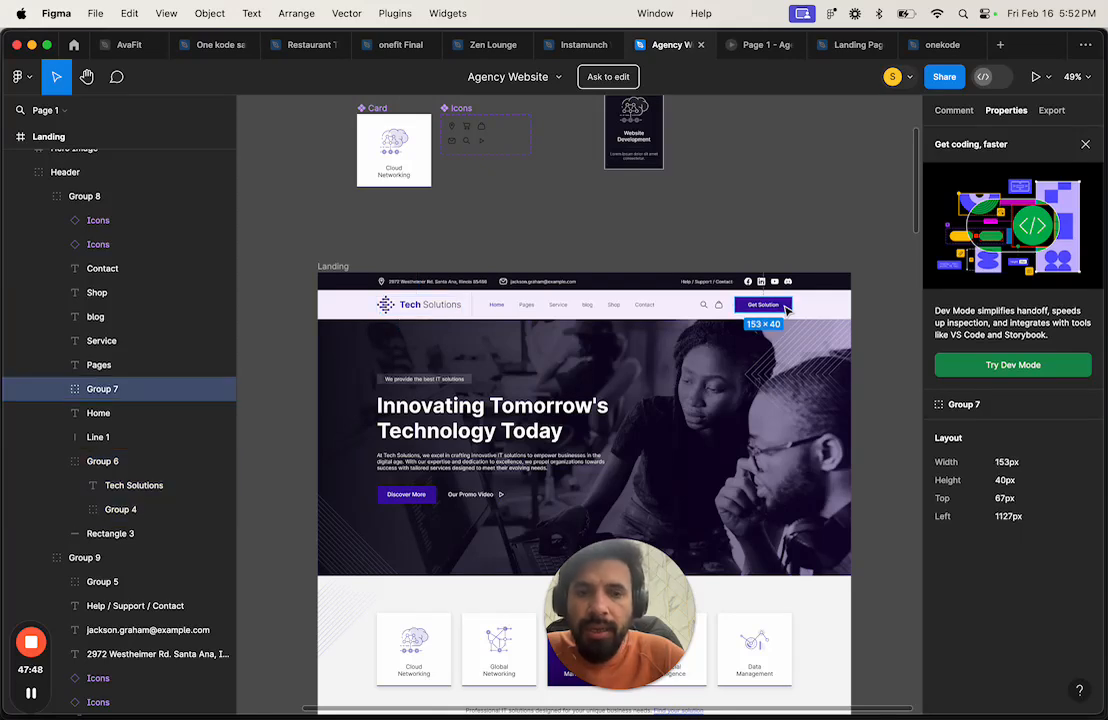
pyautogui.hotkey('ctrl', 'Right')
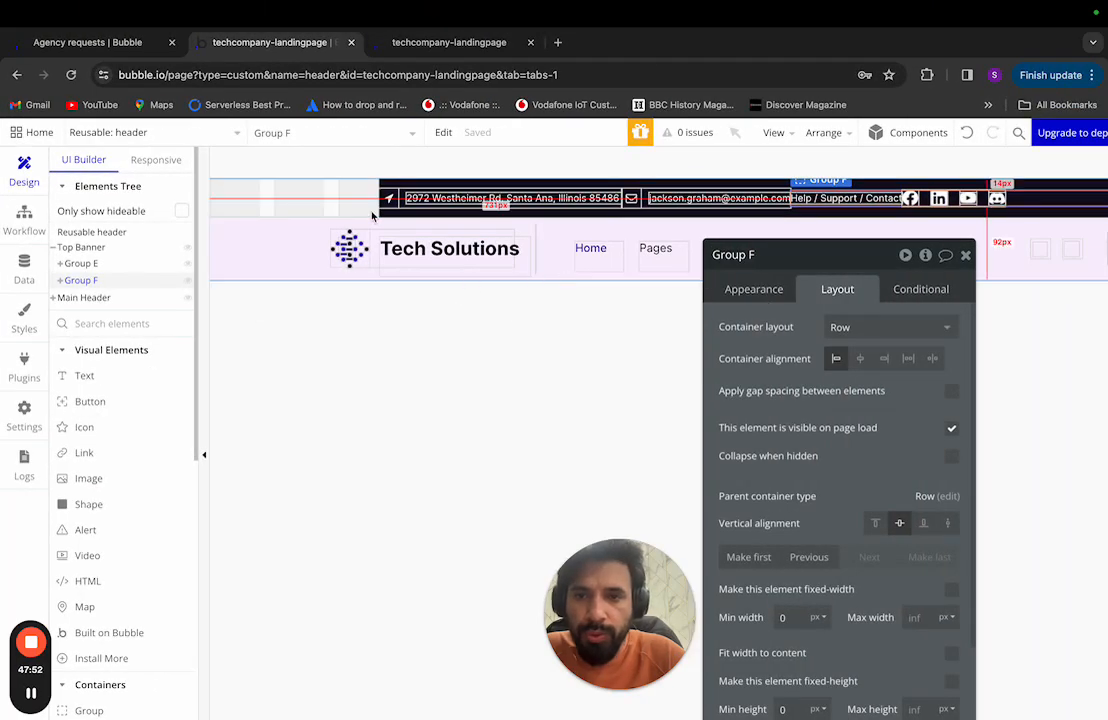
# Step: Unfix the Top Banner's 1000px width and set its minimum width to 0, then return to Figma
pyautogui.click(395, 188)
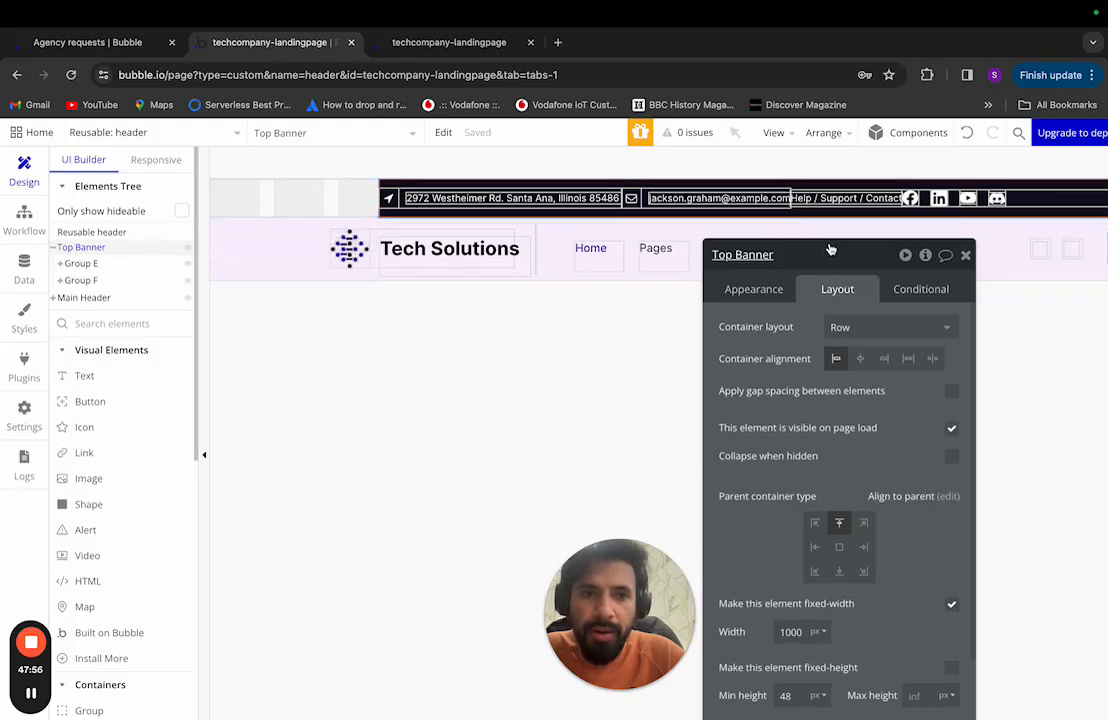
pyautogui.moveTo(828, 250); pyautogui.dragTo(608, 179)
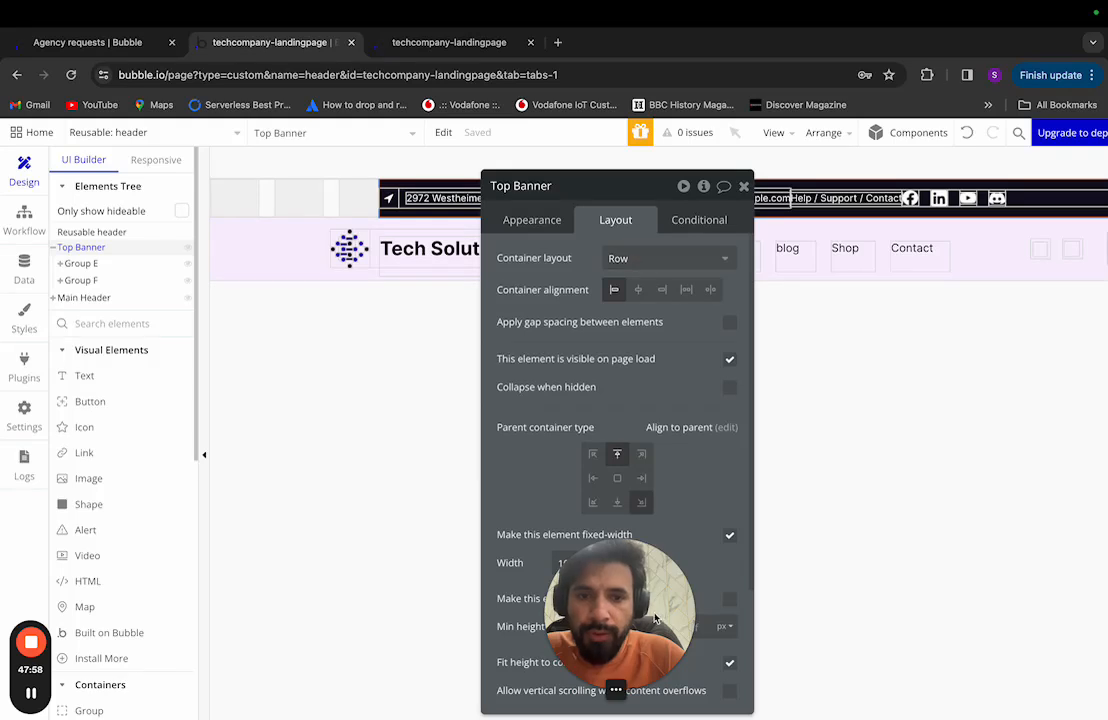
pyautogui.click(731, 536)
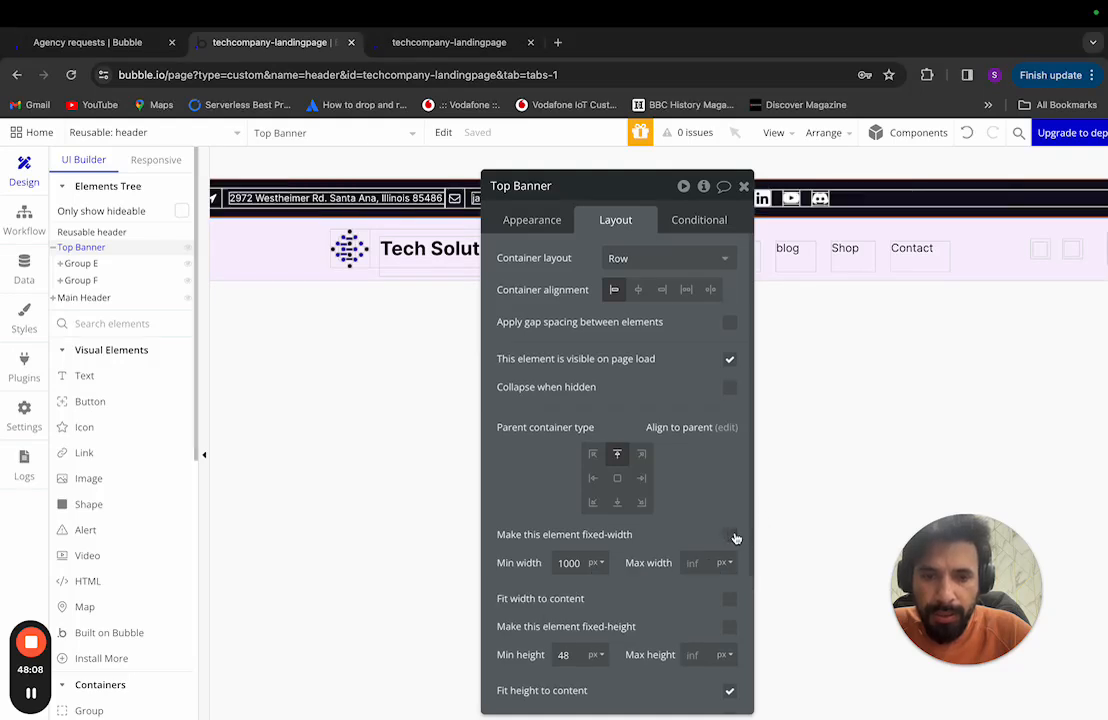
pyautogui.doubleClick(570, 571)
pyautogui.write('0')
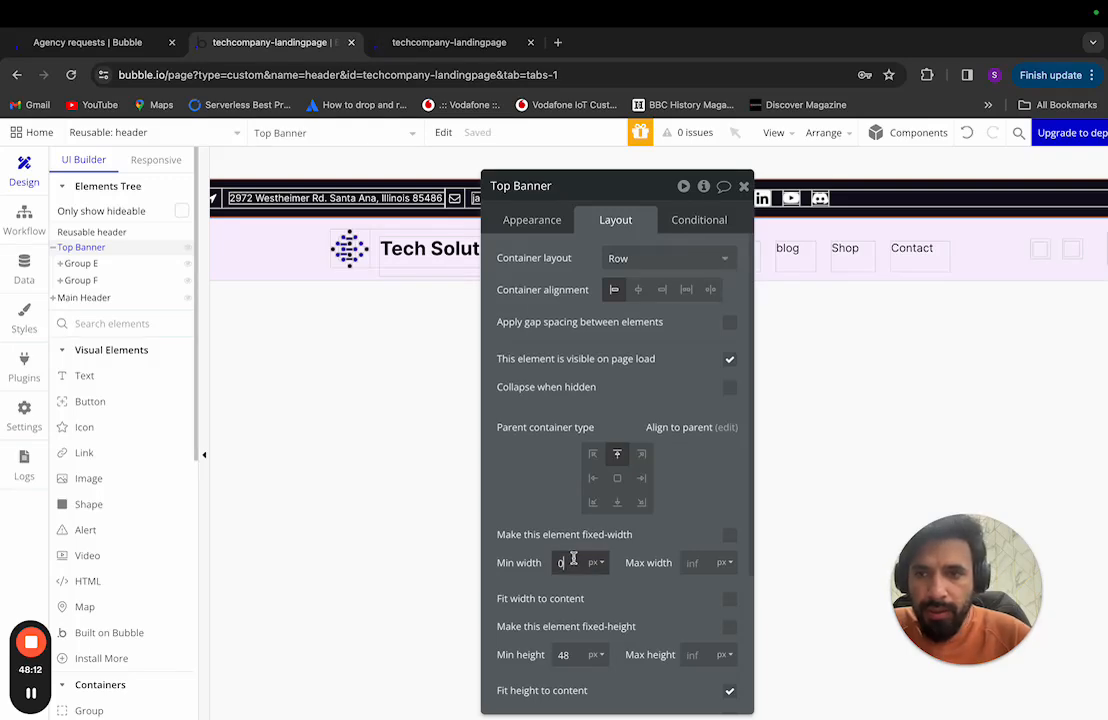
pyautogui.hotkey('ctrl', 'Left')
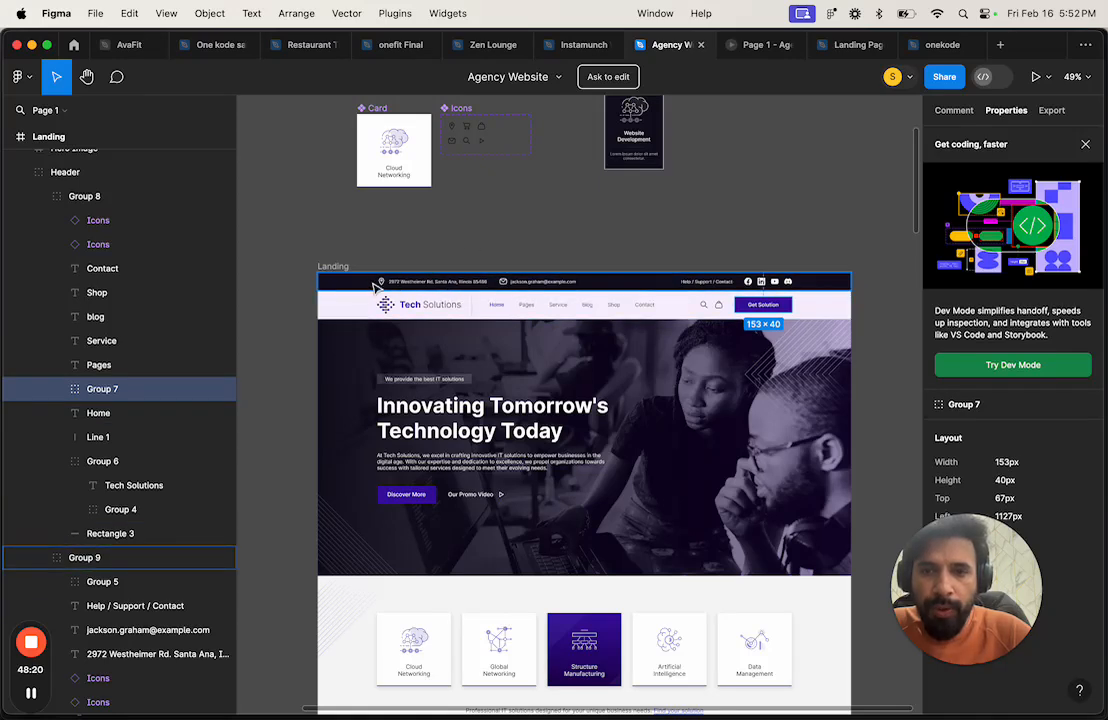
# Step: Group the top banner's Group E and Group F into a new row-layout container, Group G
pyautogui.hotkey('ctrl', 'Right')
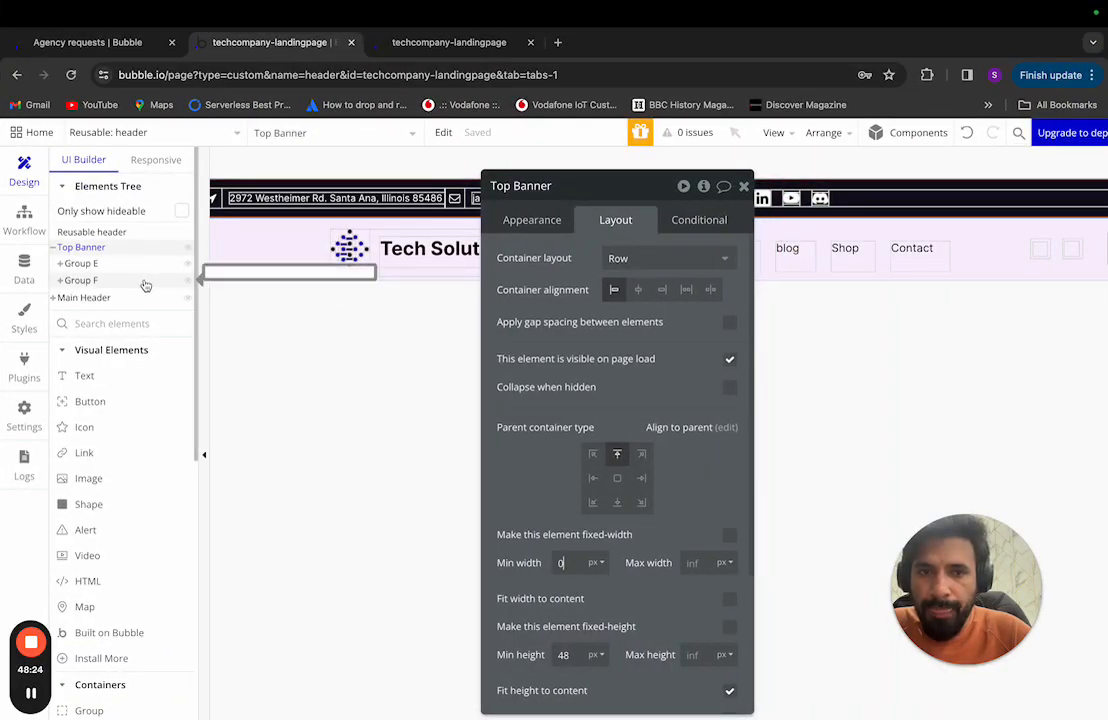
pyautogui.click(110, 266)
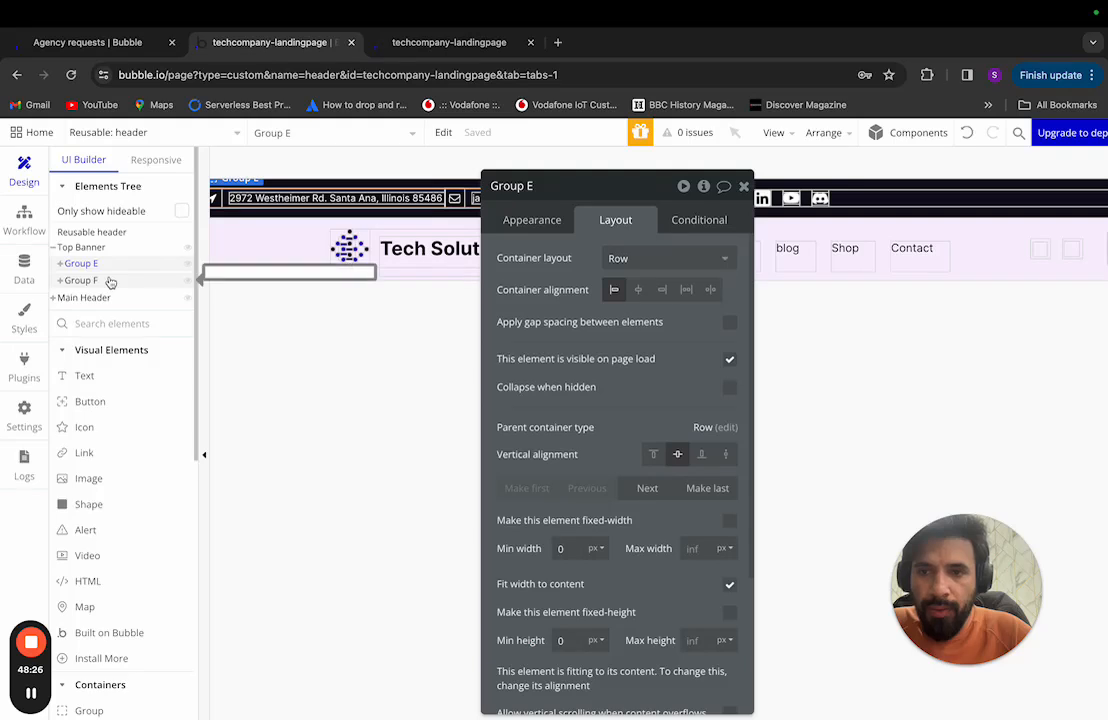
pyautogui.click(110, 288)
pyautogui.moveTo(598, 184); pyautogui.dragTo(821, 257)
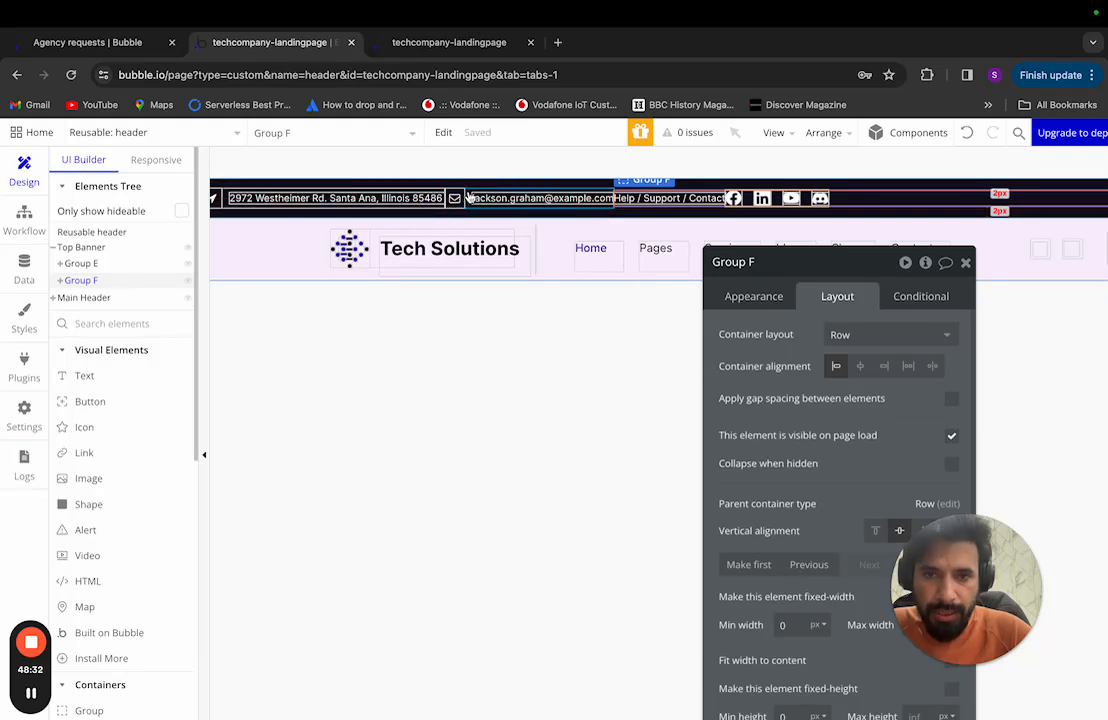
pyautogui.click(466, 192)
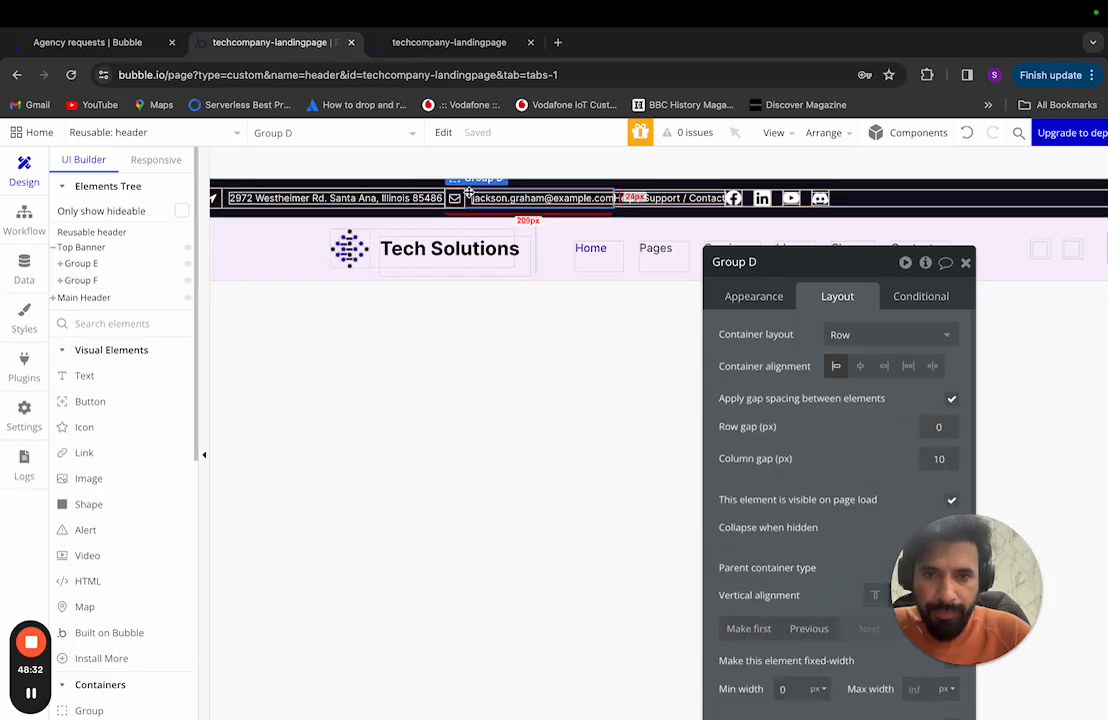
pyautogui.click(106, 265)
pyautogui.keyDown('shift'); pyautogui.click(106, 280); pyautogui.keyUp('shift')
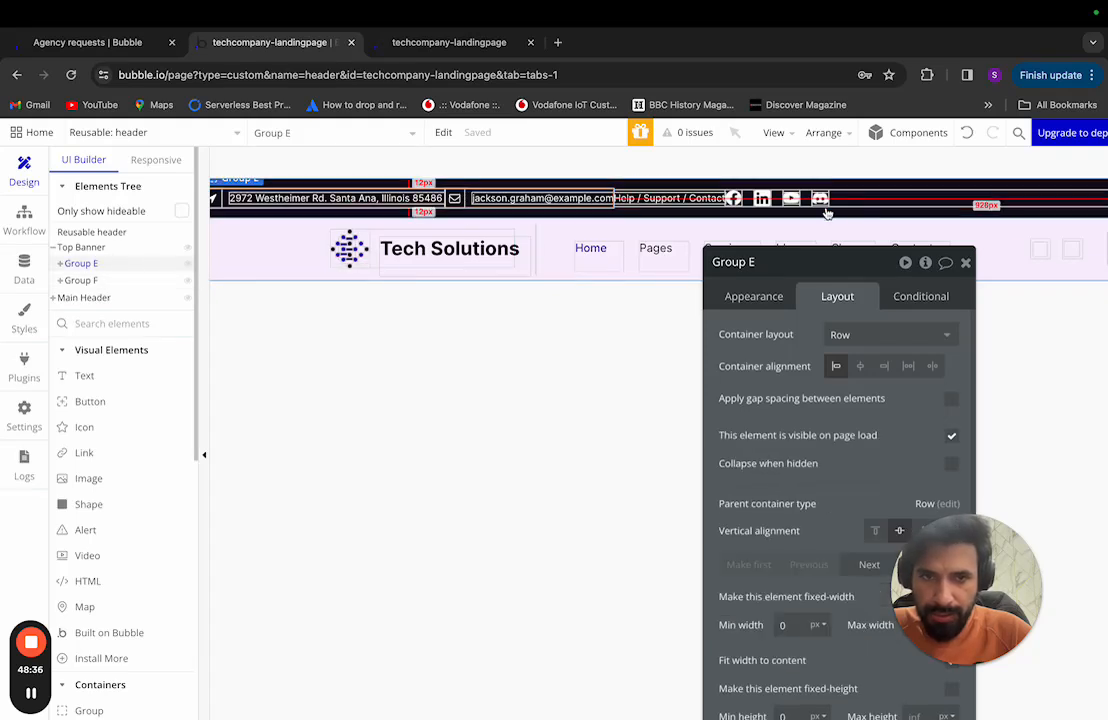
pyautogui.rightClick(874, 194)
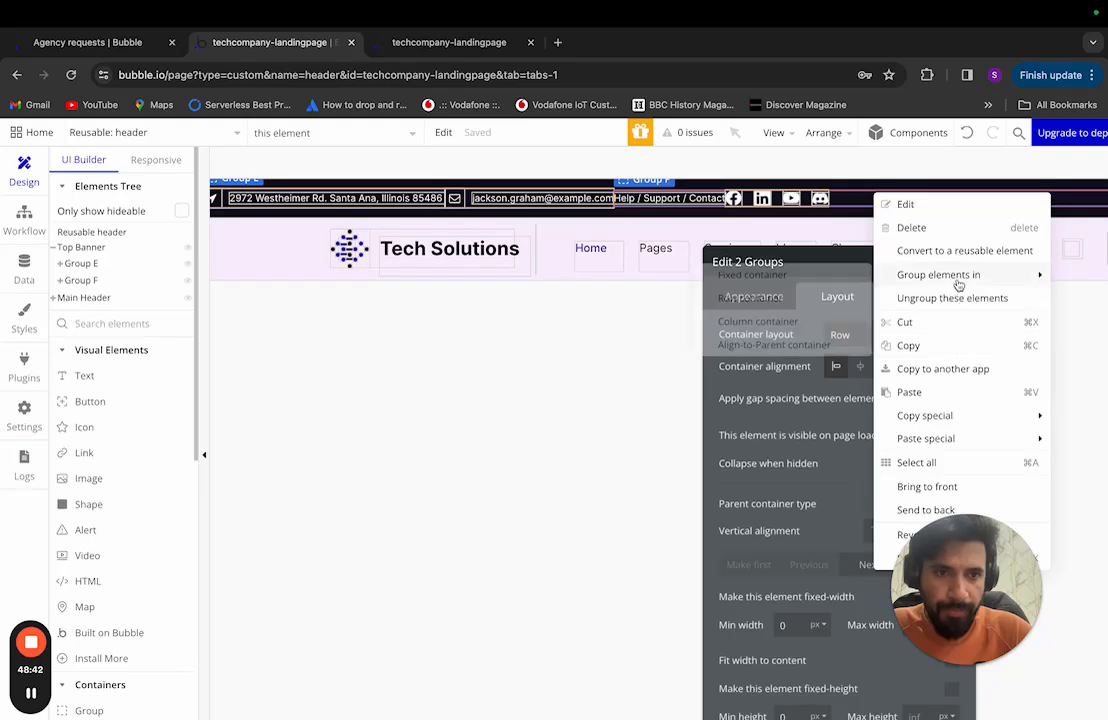
pyautogui.moveTo(958, 285)
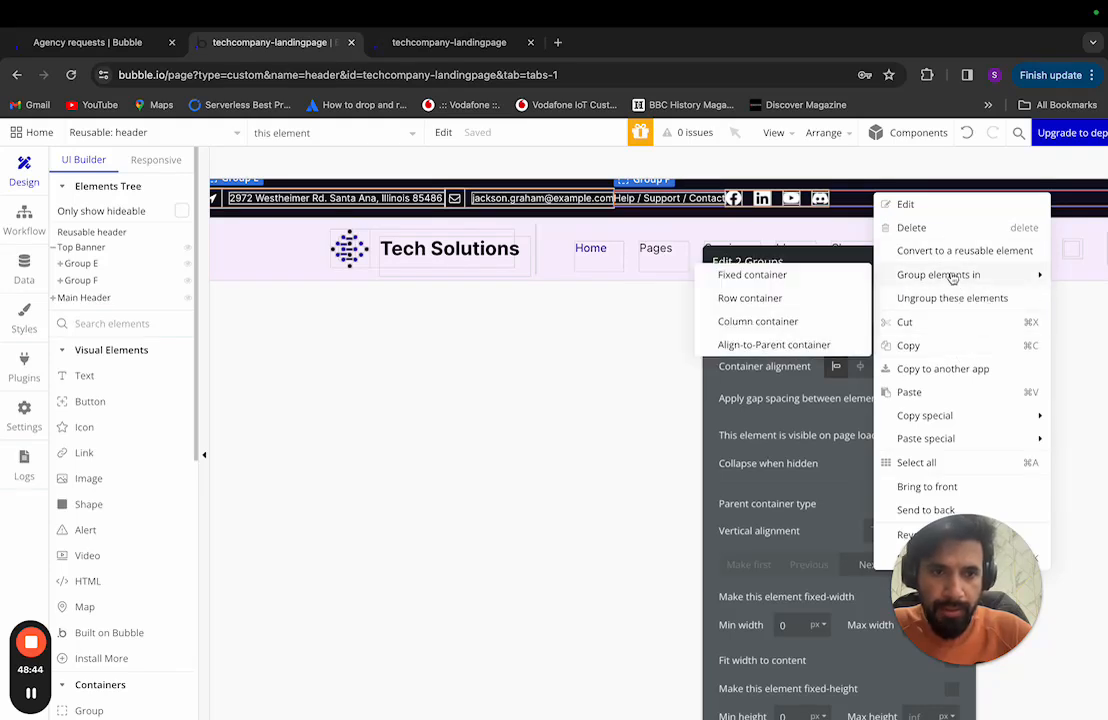
pyautogui.click(817, 276)
pyautogui.click(866, 334)
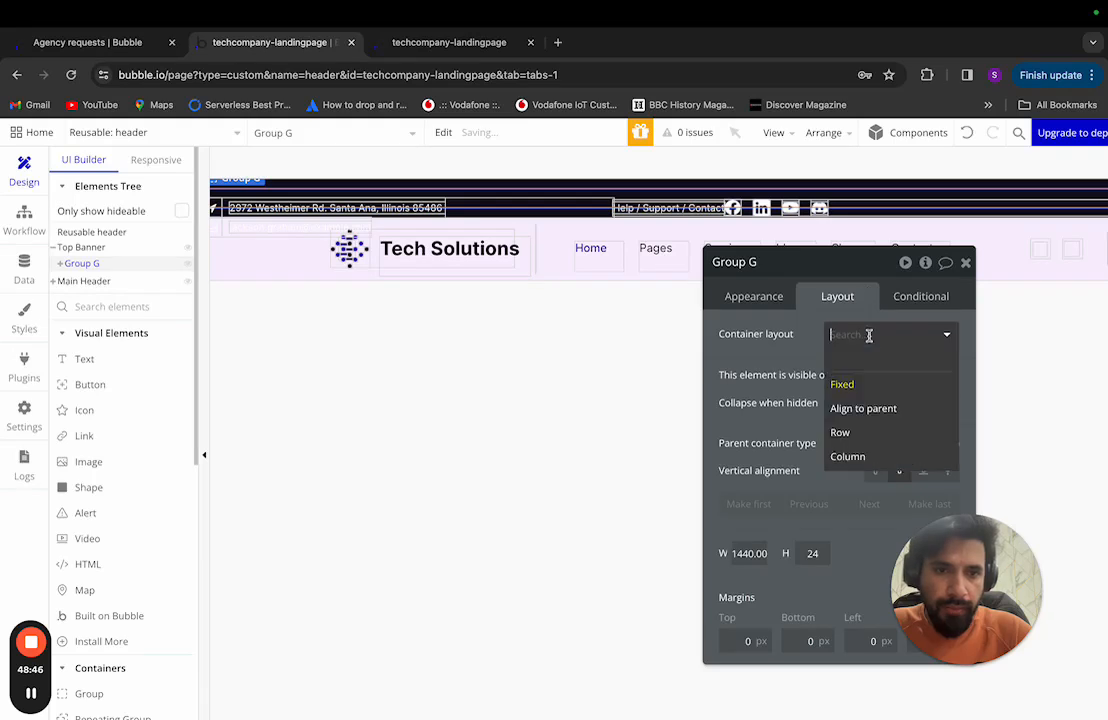
pyautogui.click(866, 432)
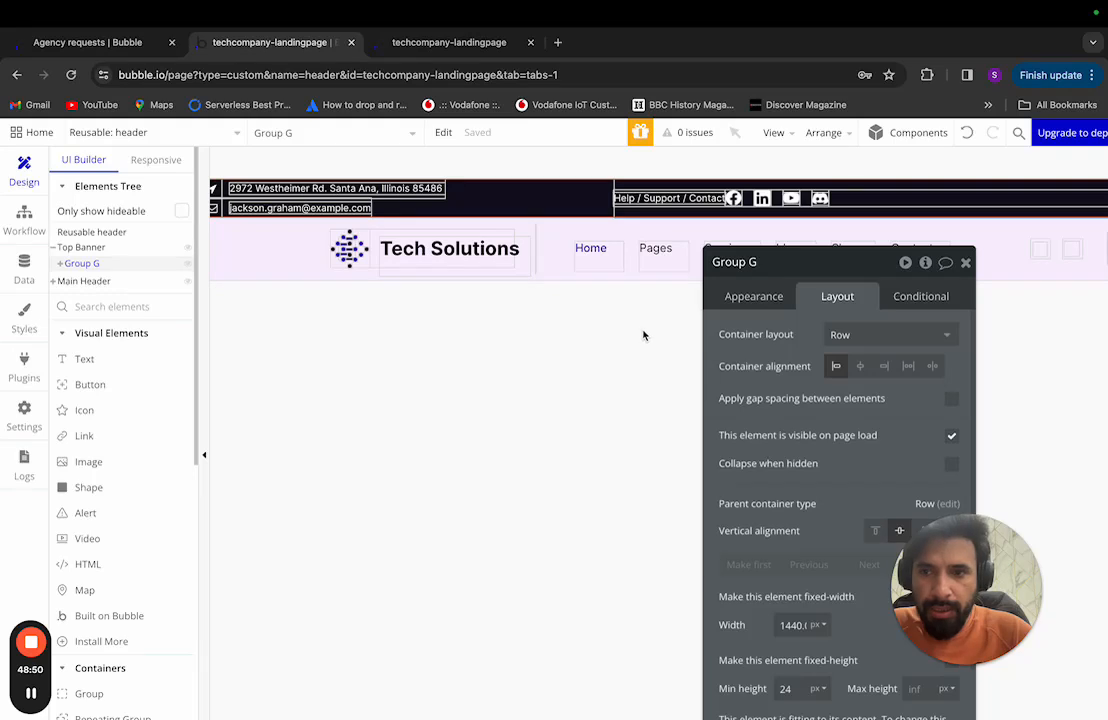
# Step: Replace Group G's fixed 1440 px width with minimum width 0 and maximum width 1120 px
pyautogui.moveTo(828, 274); pyautogui.dragTo(737, 183)
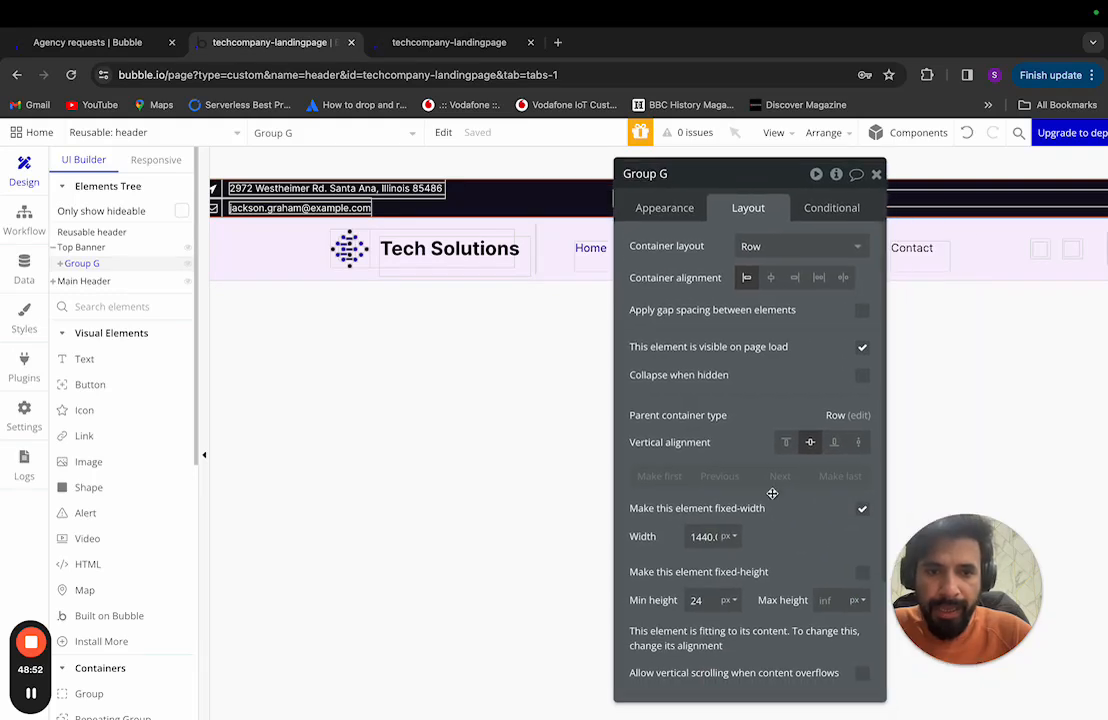
pyautogui.doubleClick(703, 536)
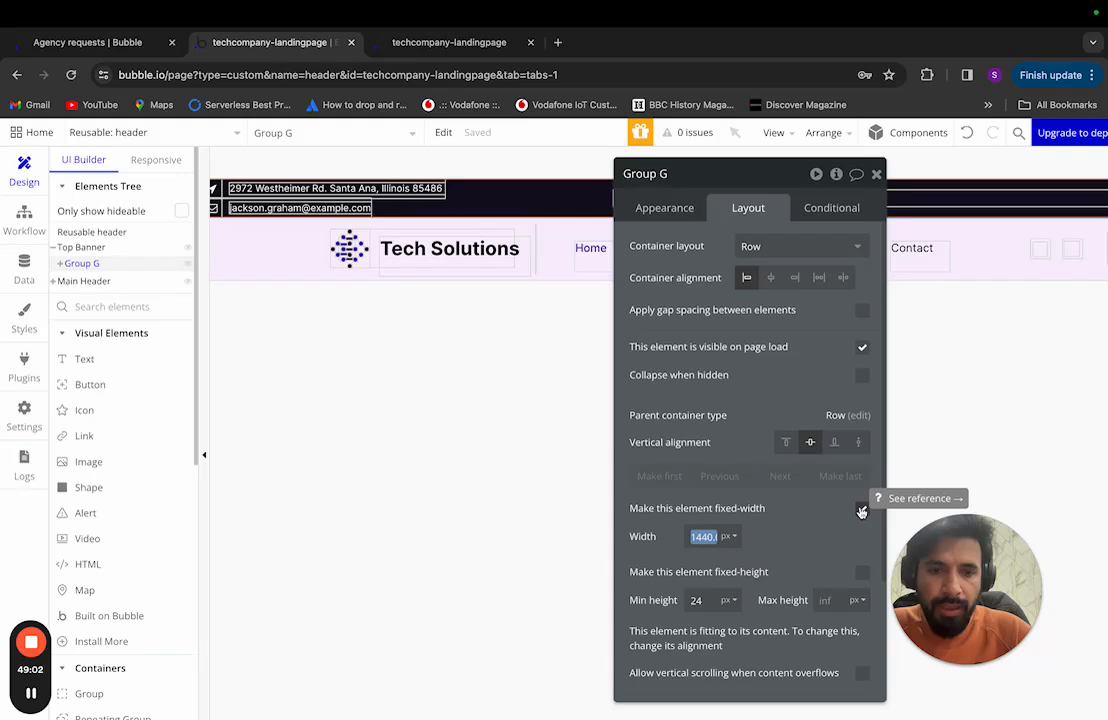
pyautogui.click(862, 510)
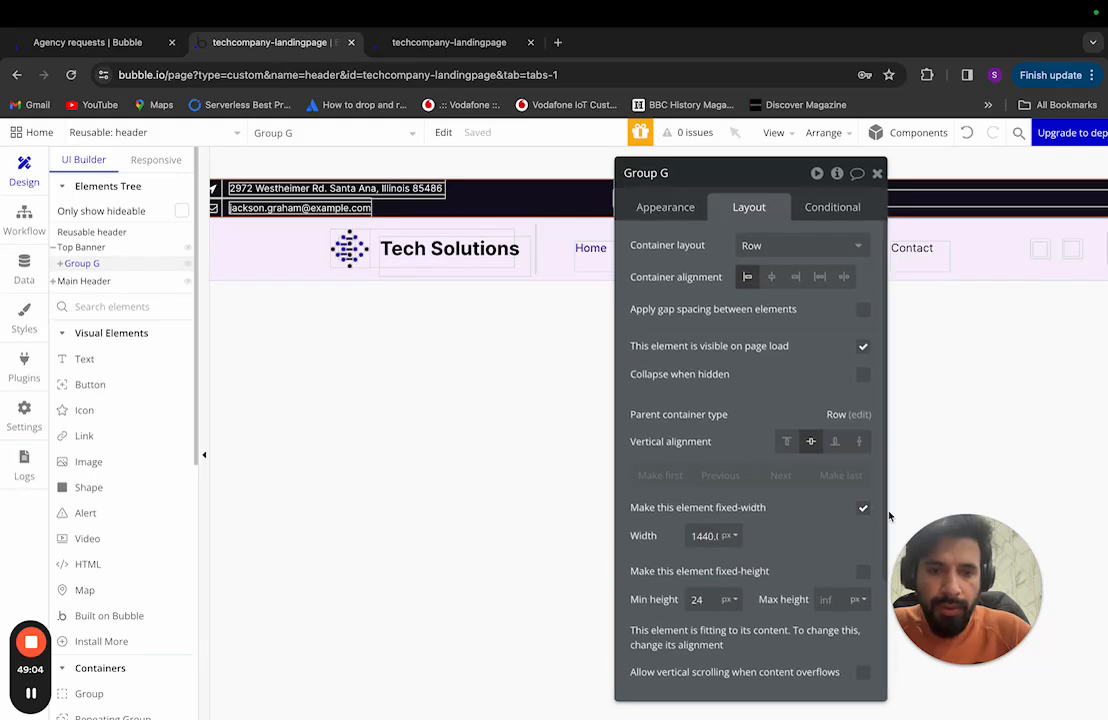
pyautogui.click(865, 510)
pyautogui.doubleClick(697, 535)
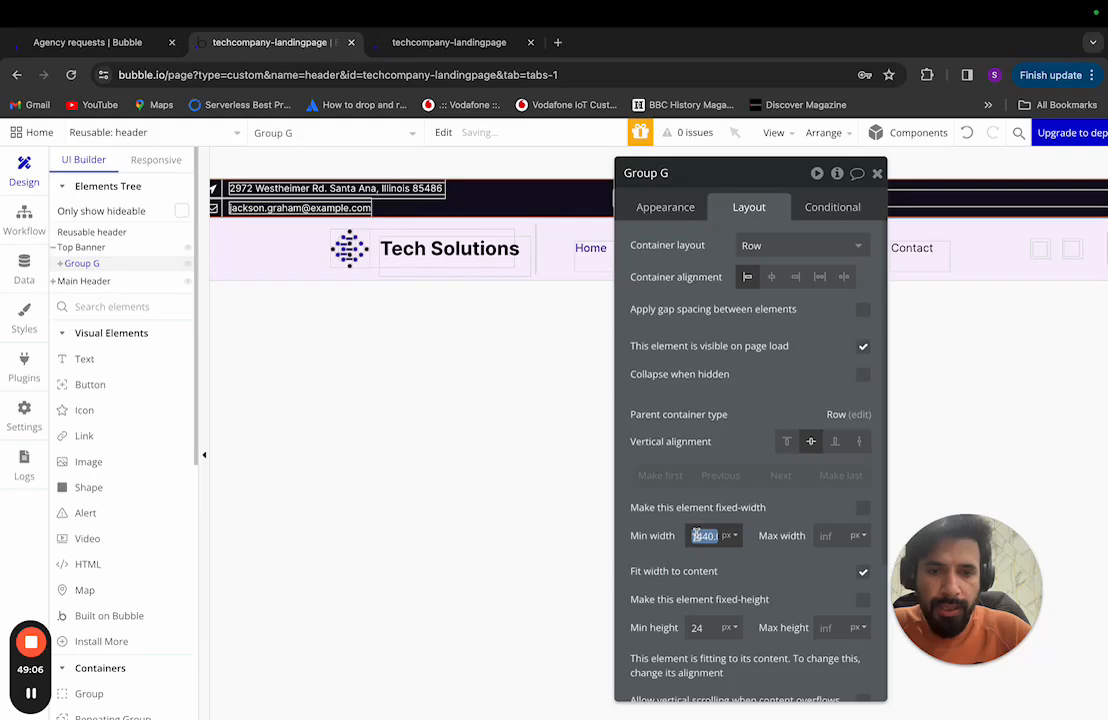
pyautogui.write('1120')
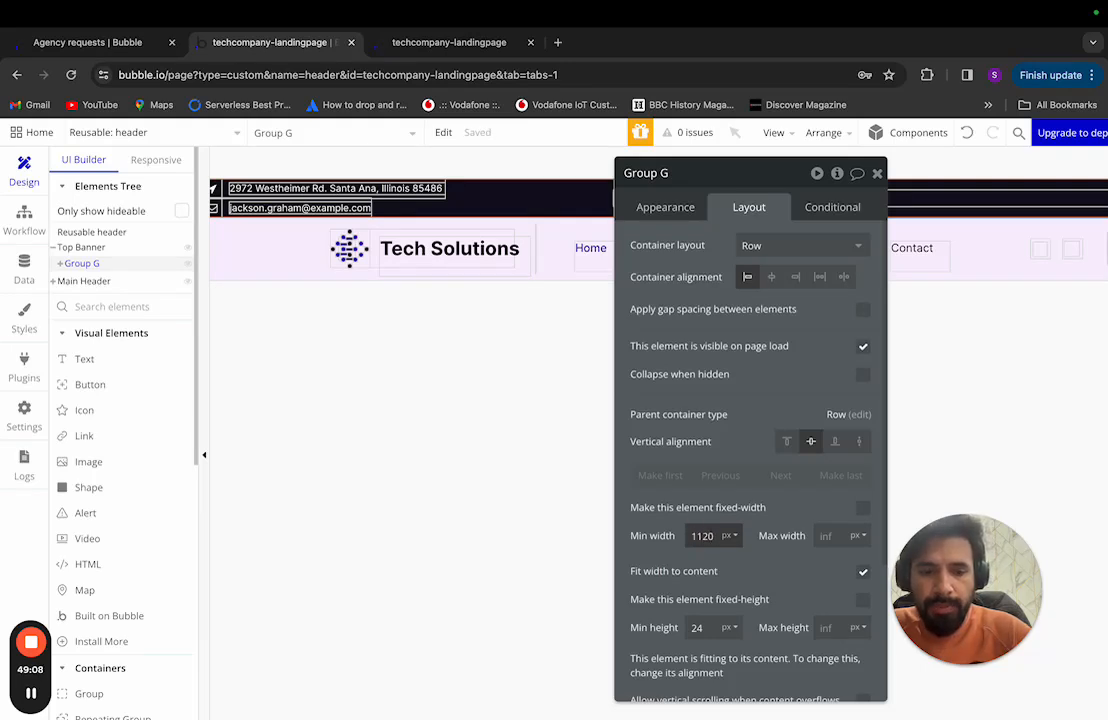
pyautogui.doubleClick(711, 535)
pyautogui.write('0')
pyautogui.click(828, 535)
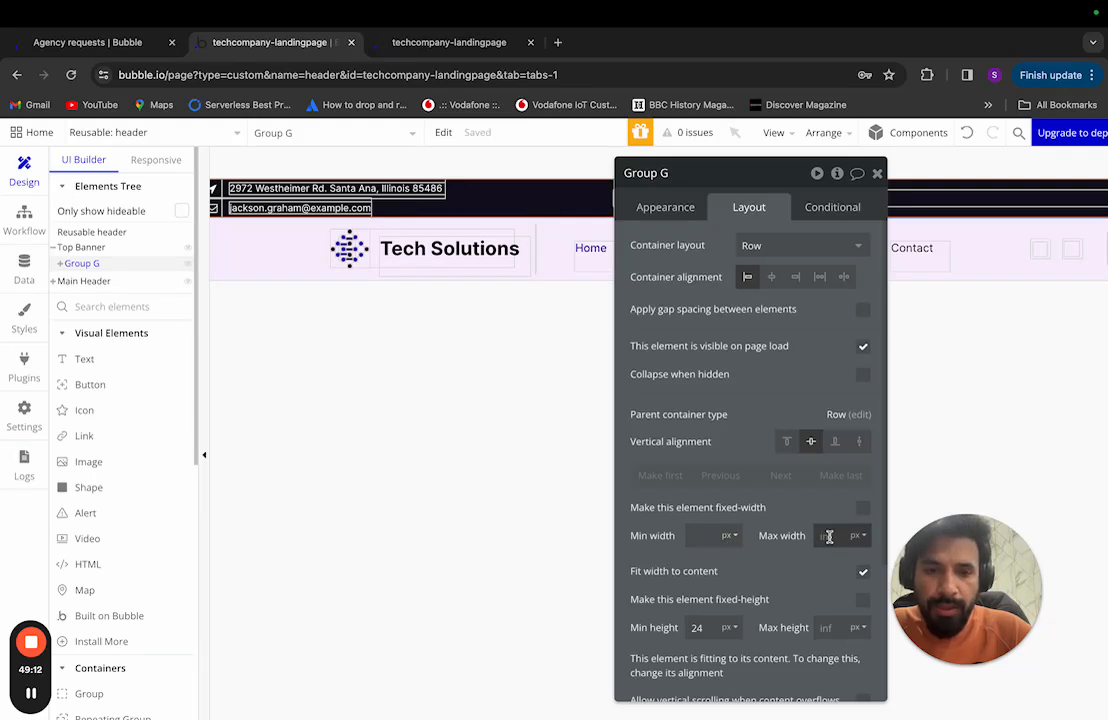
pyautogui.write('1120')
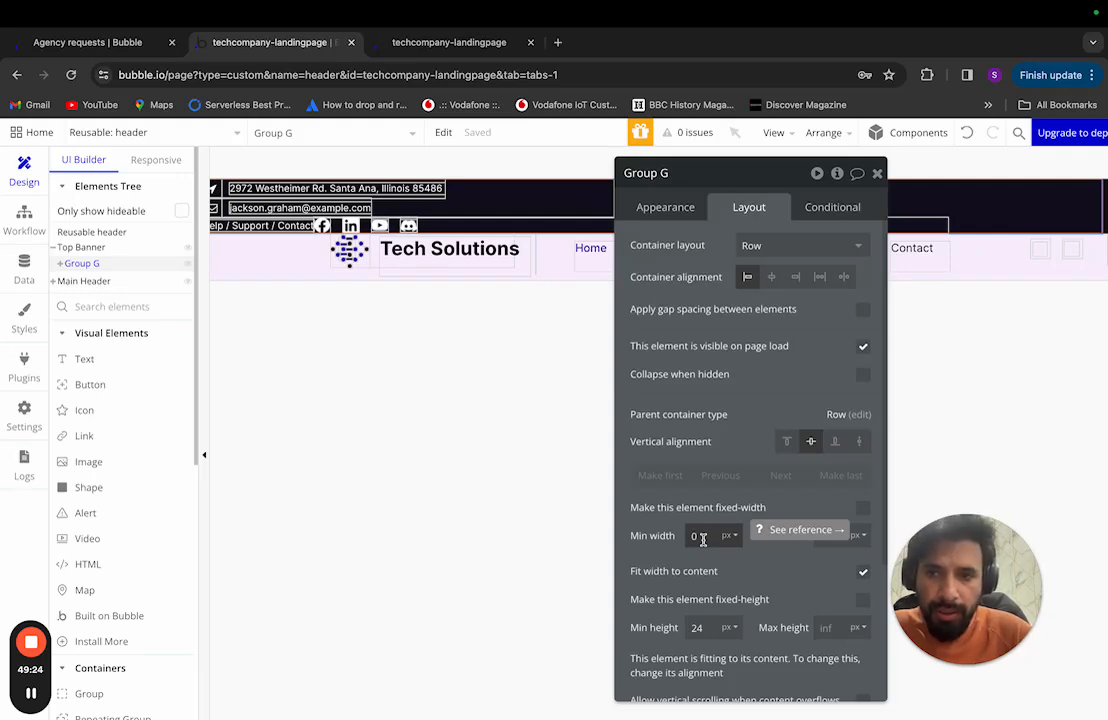
pyautogui.moveTo(752, 175); pyautogui.dragTo(688, 141)
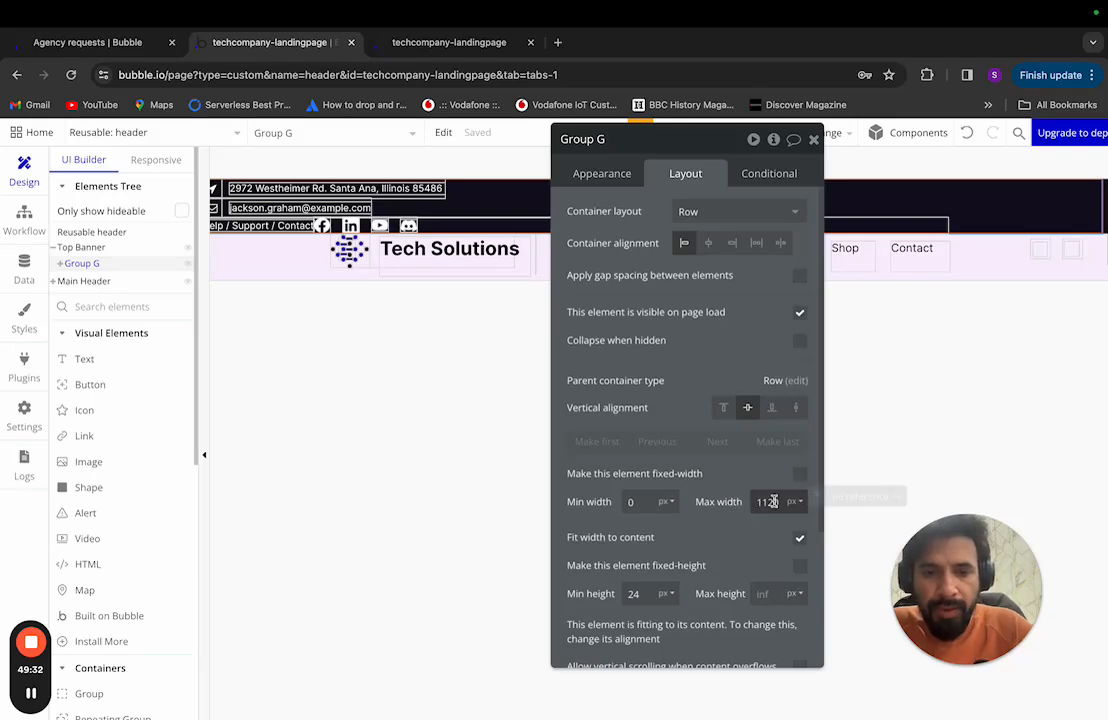
pyautogui.hotkey('ctrl', 'Left')
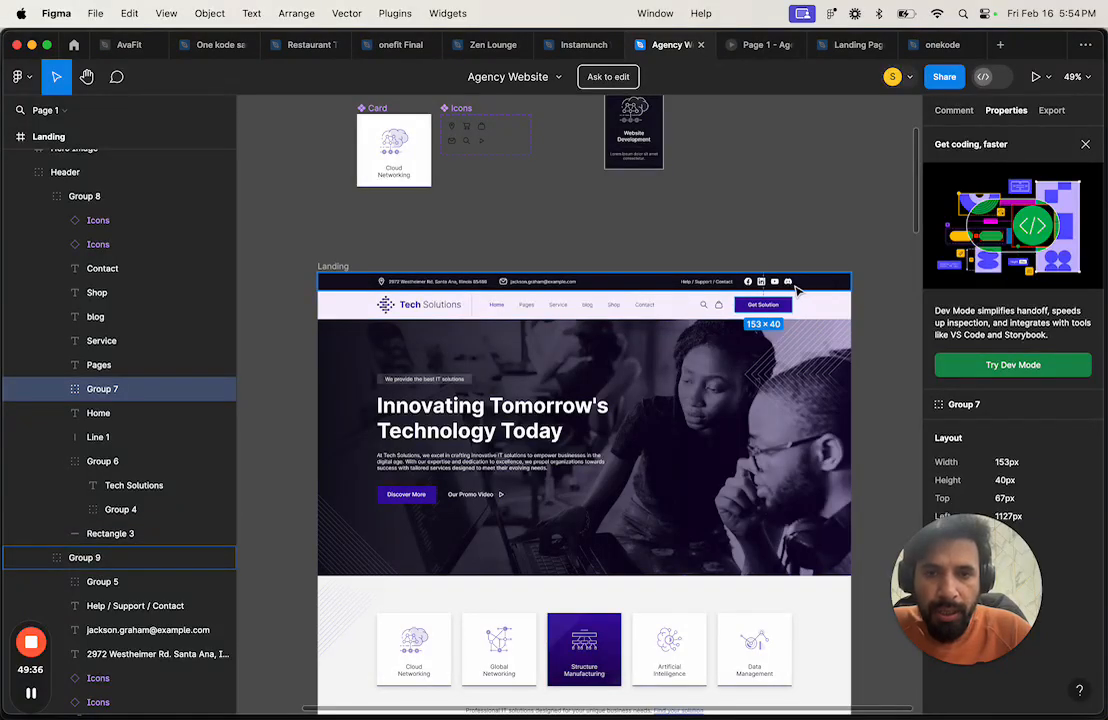
# Step: Back in Bubble, turn off 'Fit width to content' for Group G
pyautogui.hotkey('ctrl', 'Right')
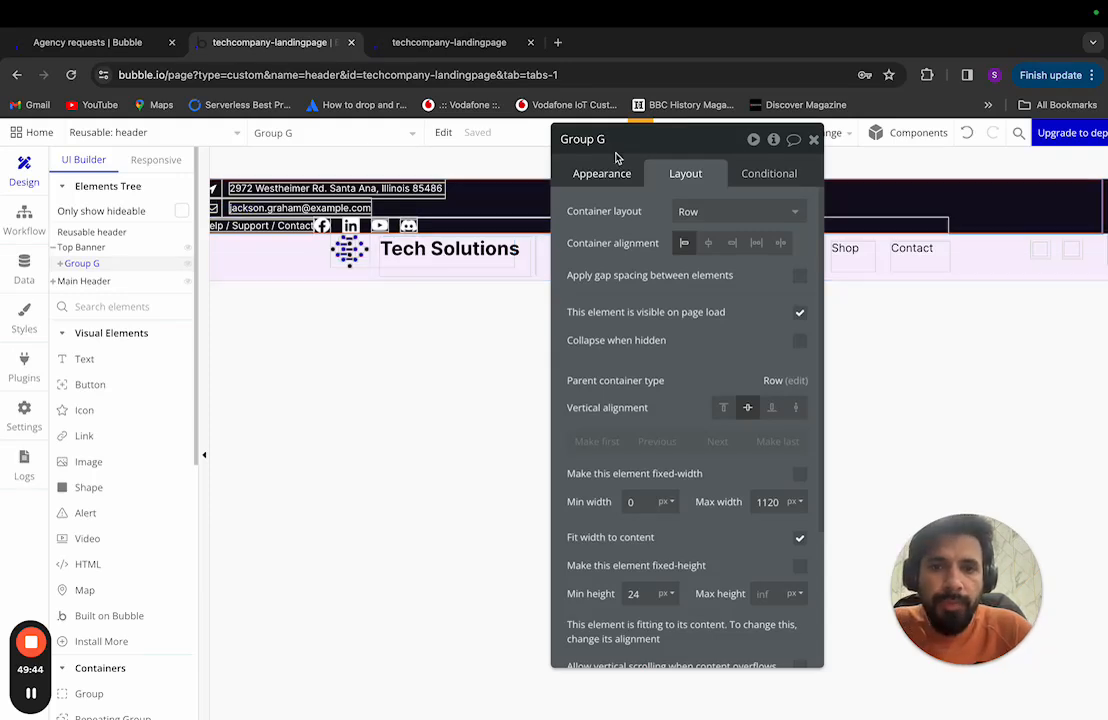
pyautogui.moveTo(659, 135); pyautogui.dragTo(661, 229)
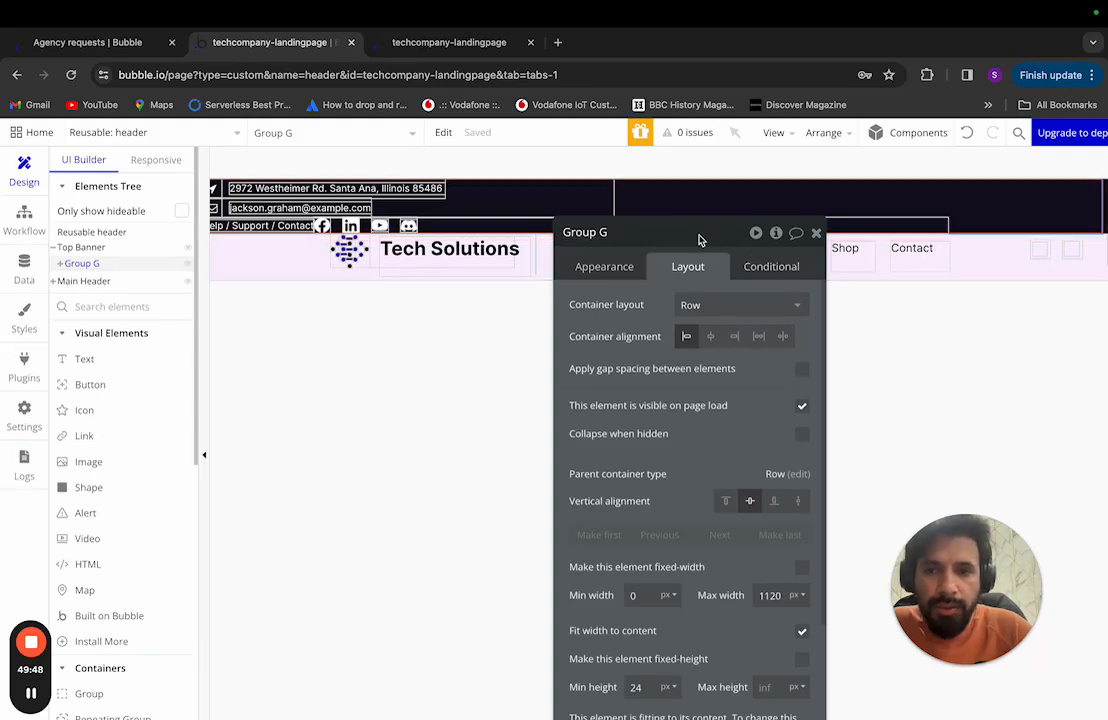
pyautogui.moveTo(700, 240); pyautogui.dragTo(702, 220)
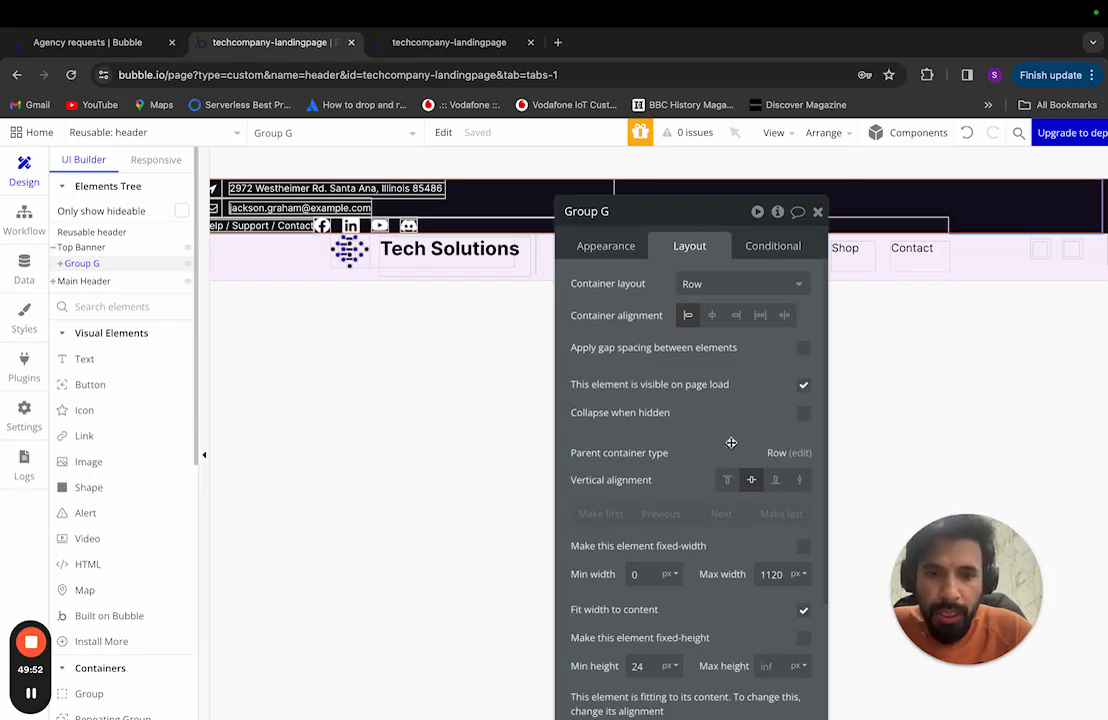
pyautogui.click(803, 612)
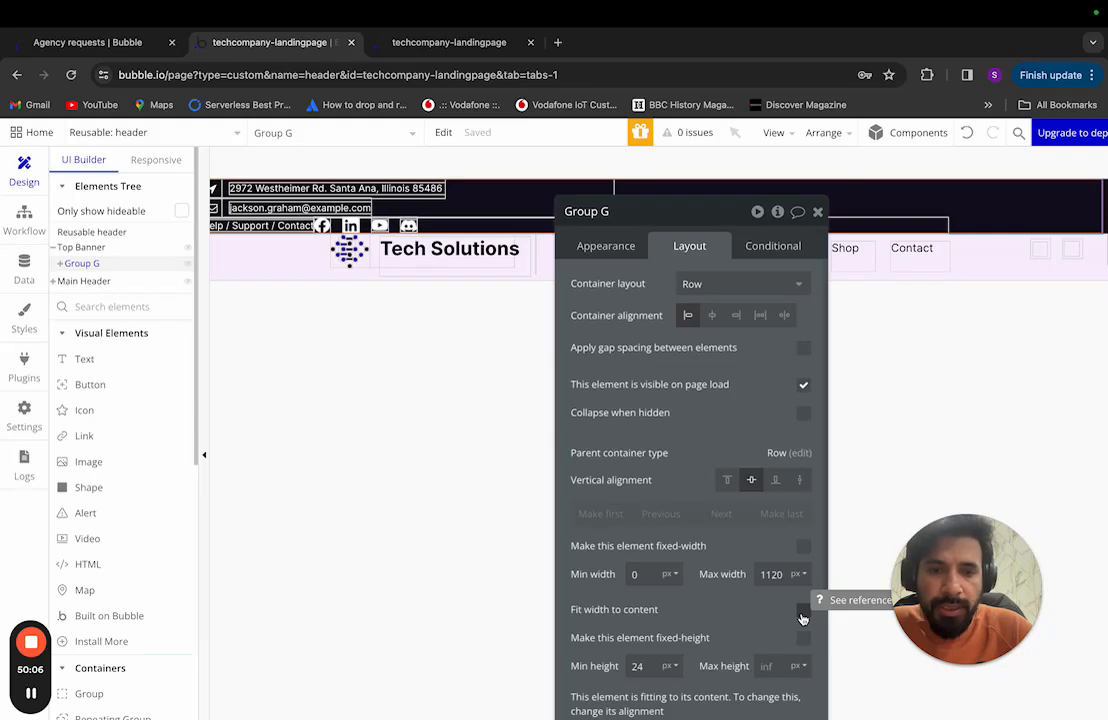
# Step: Expand Group G in the Elements Tree and review Group E and Group F's layouts
pyautogui.click(57, 263)
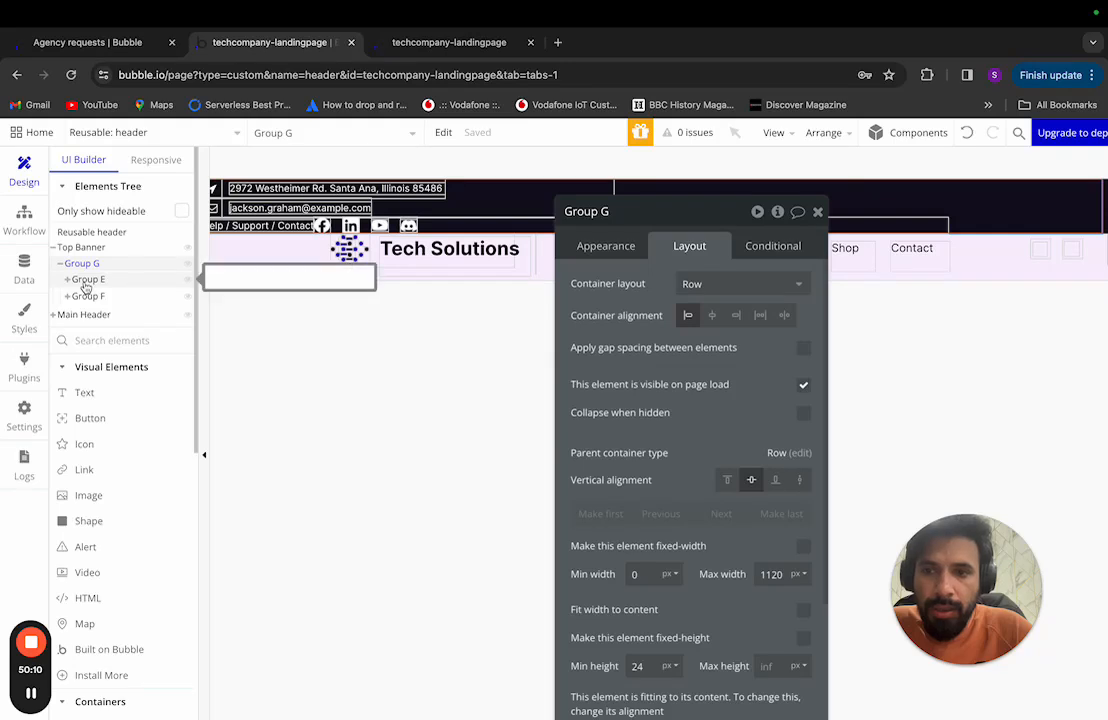
pyautogui.click(88, 280)
pyautogui.click(89, 296)
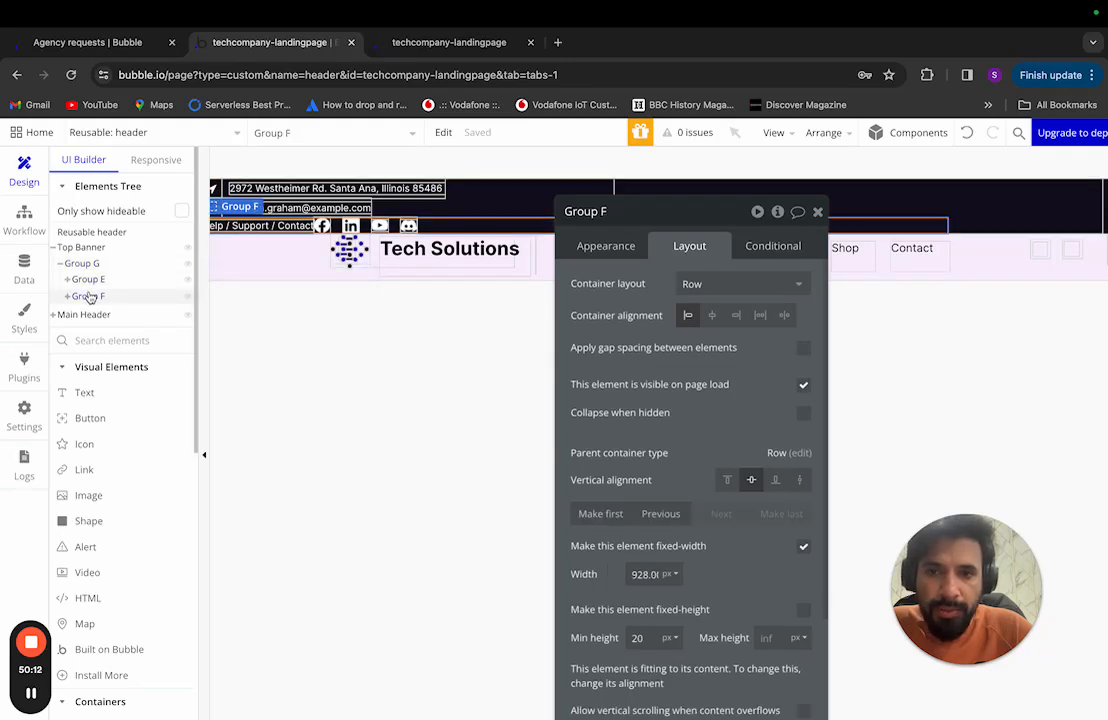
pyautogui.click(80, 263)
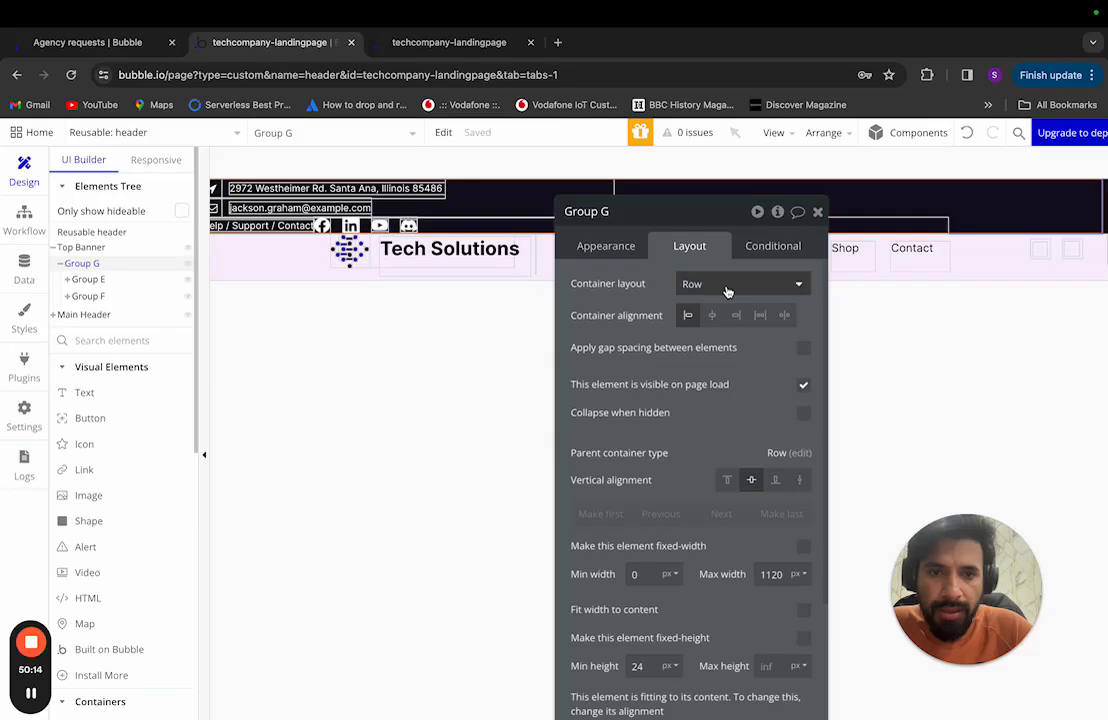
pyautogui.moveTo(683, 208); pyautogui.dragTo(536, 168)
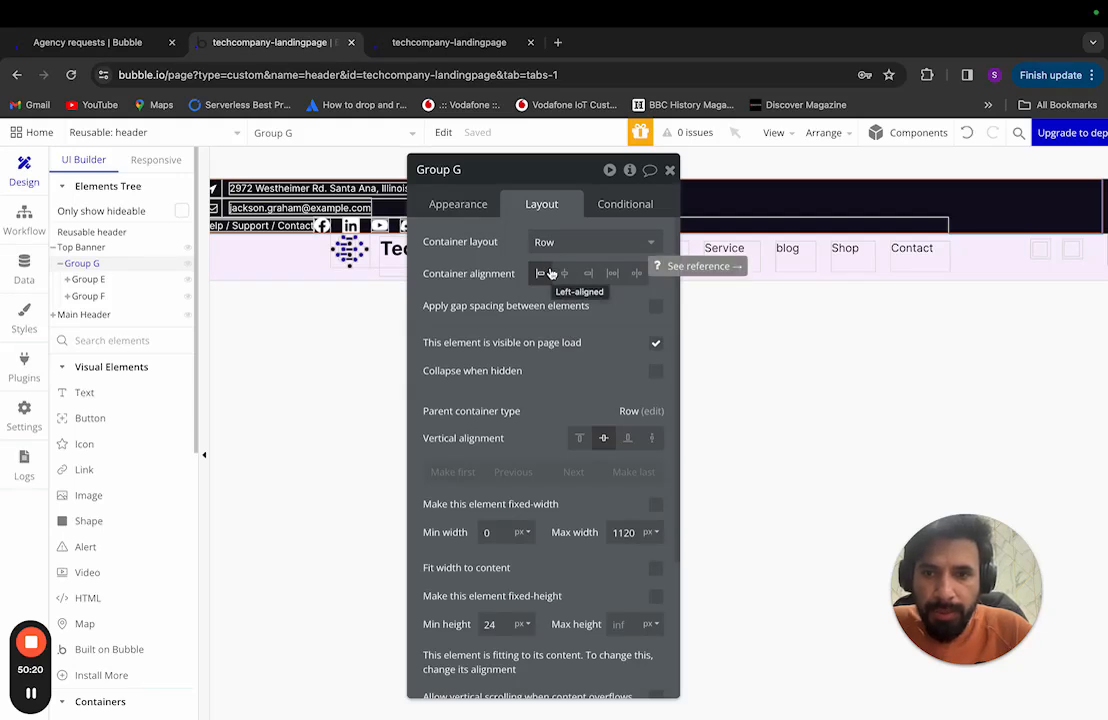
# Step: Clear Group G's 24 px minimum height and make it a fixed 100% height
pyautogui.click(135, 262)
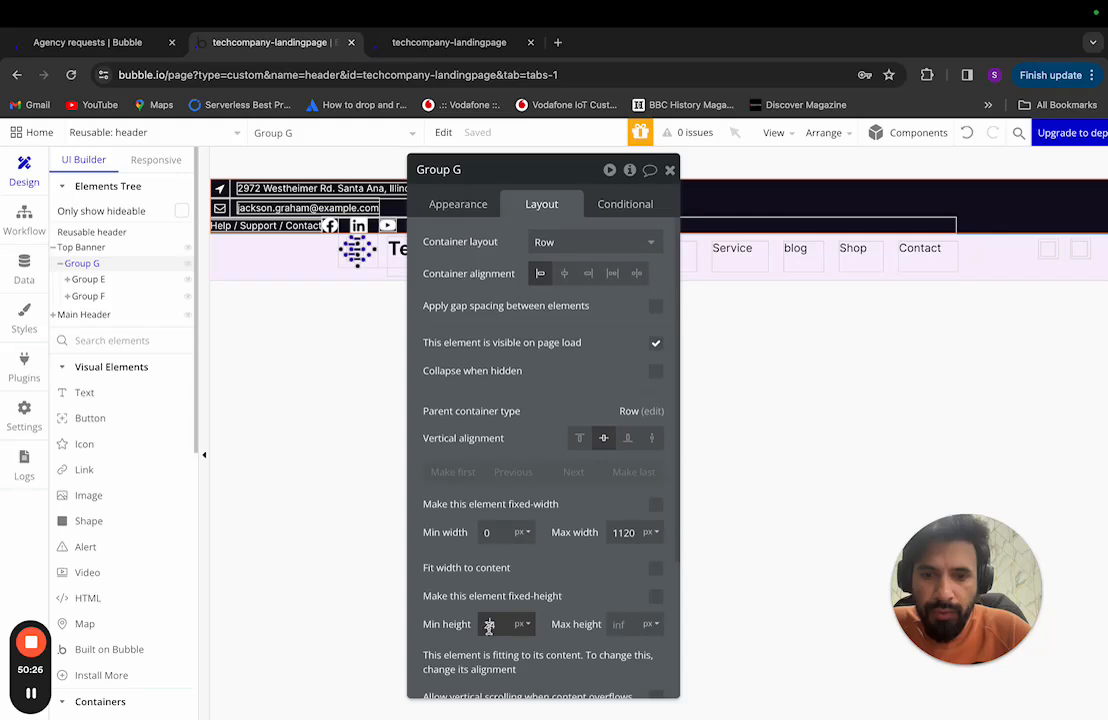
pyautogui.press('Escape')
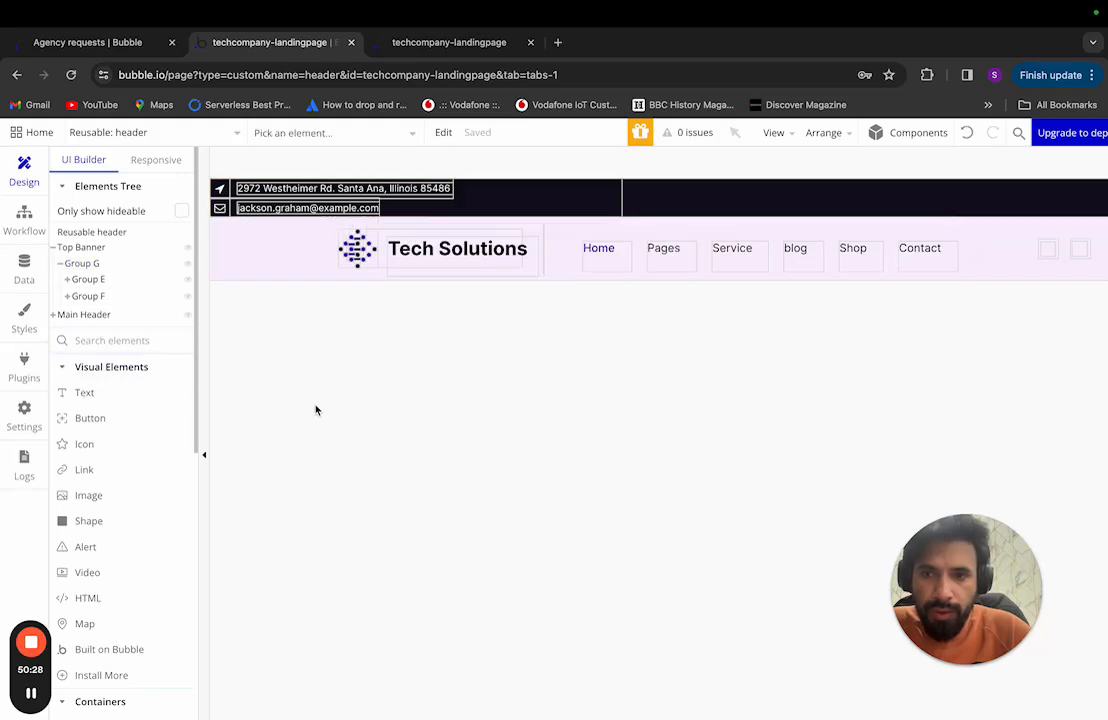
pyautogui.click(104, 264)
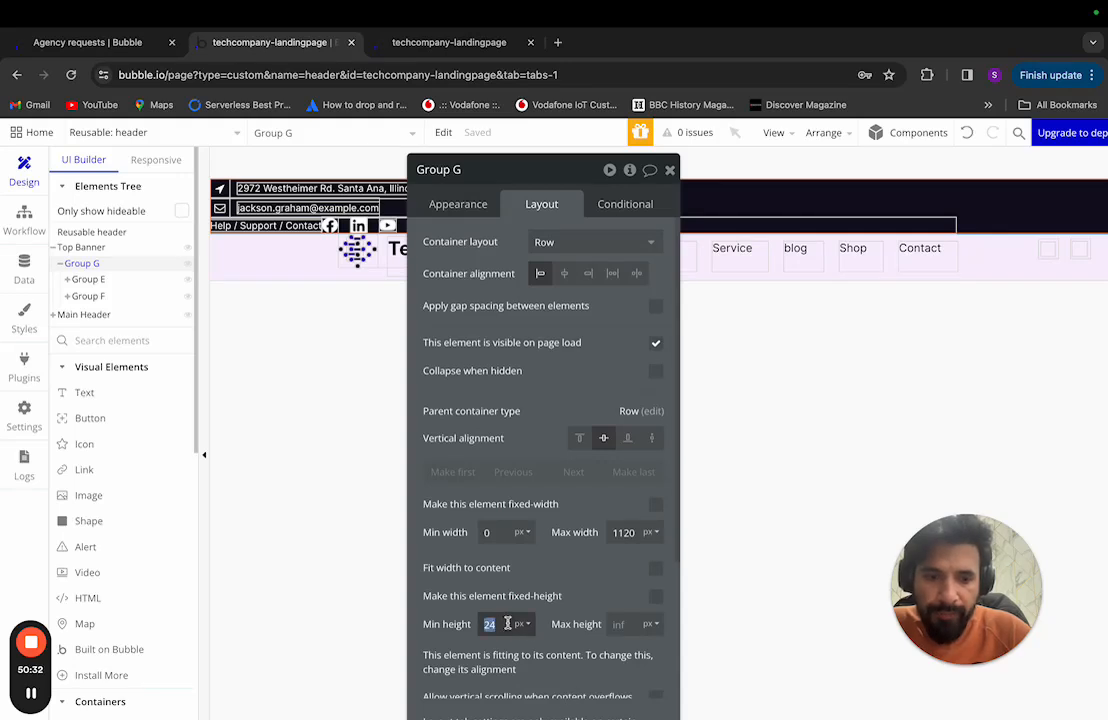
pyautogui.press('BackSpace')
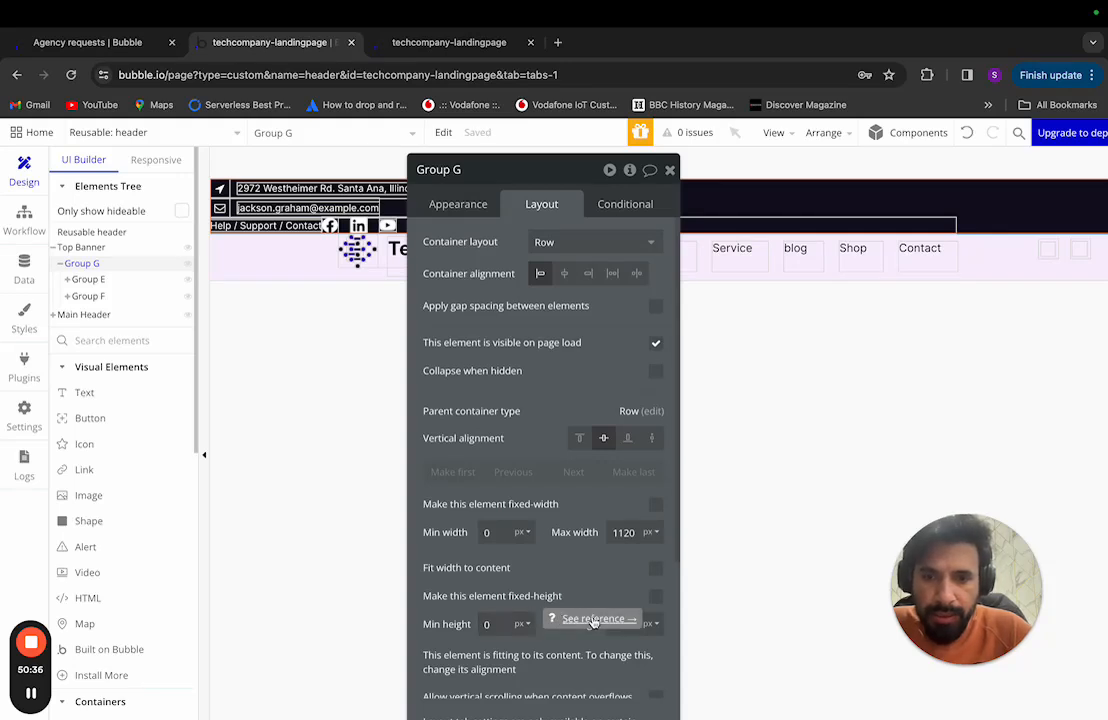
pyautogui.click(655, 596)
pyautogui.click(521, 624)
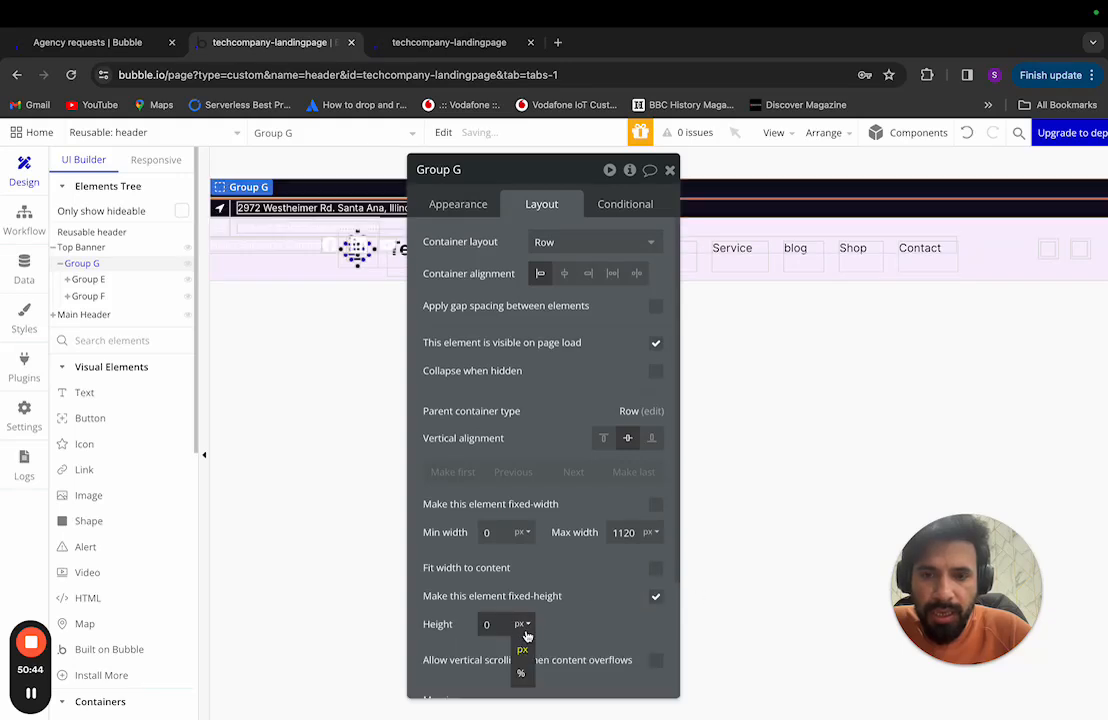
pyautogui.click(524, 673)
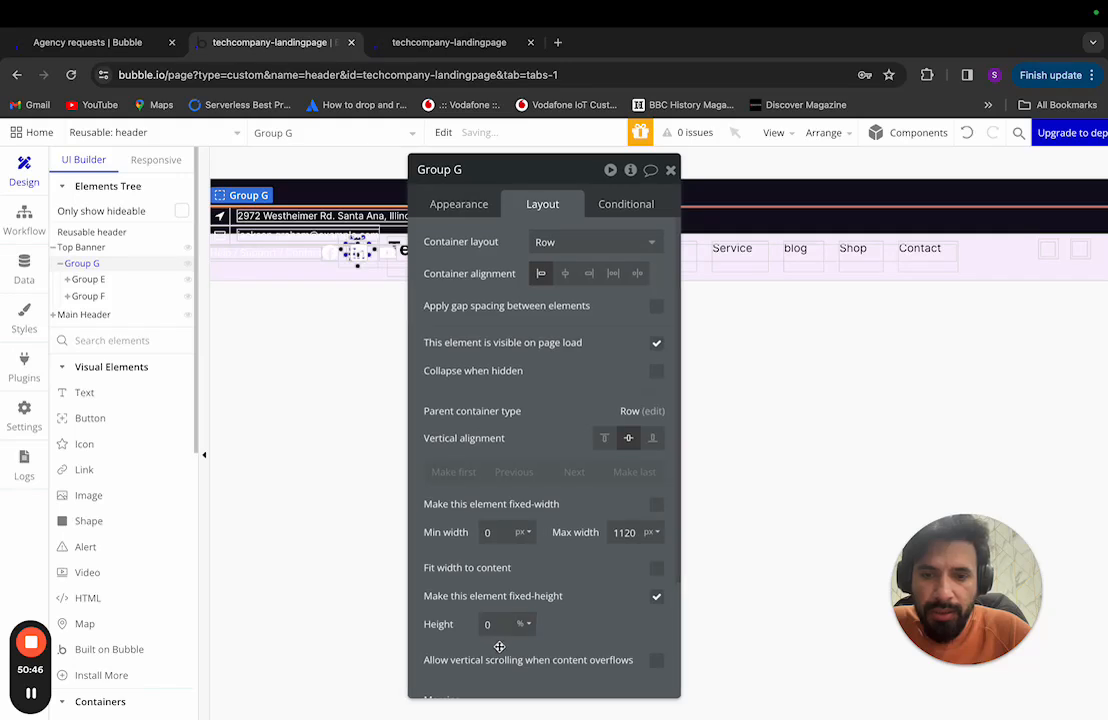
pyautogui.click(485, 625)
pyautogui.write('100')
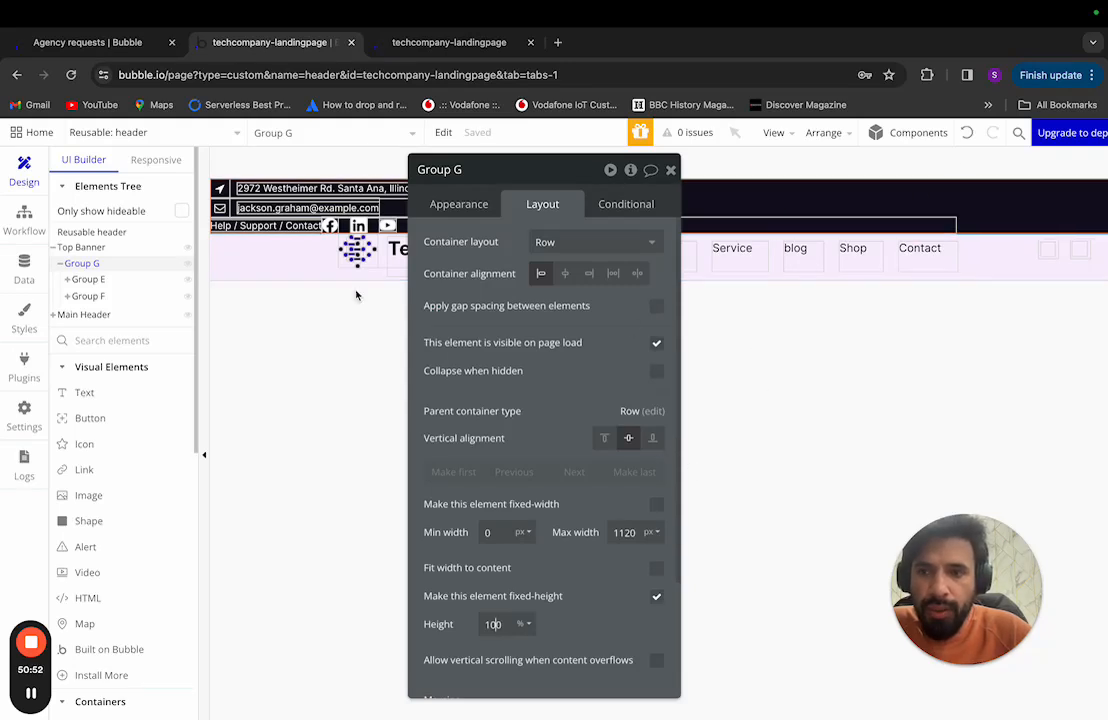
pyautogui.click(117, 250)
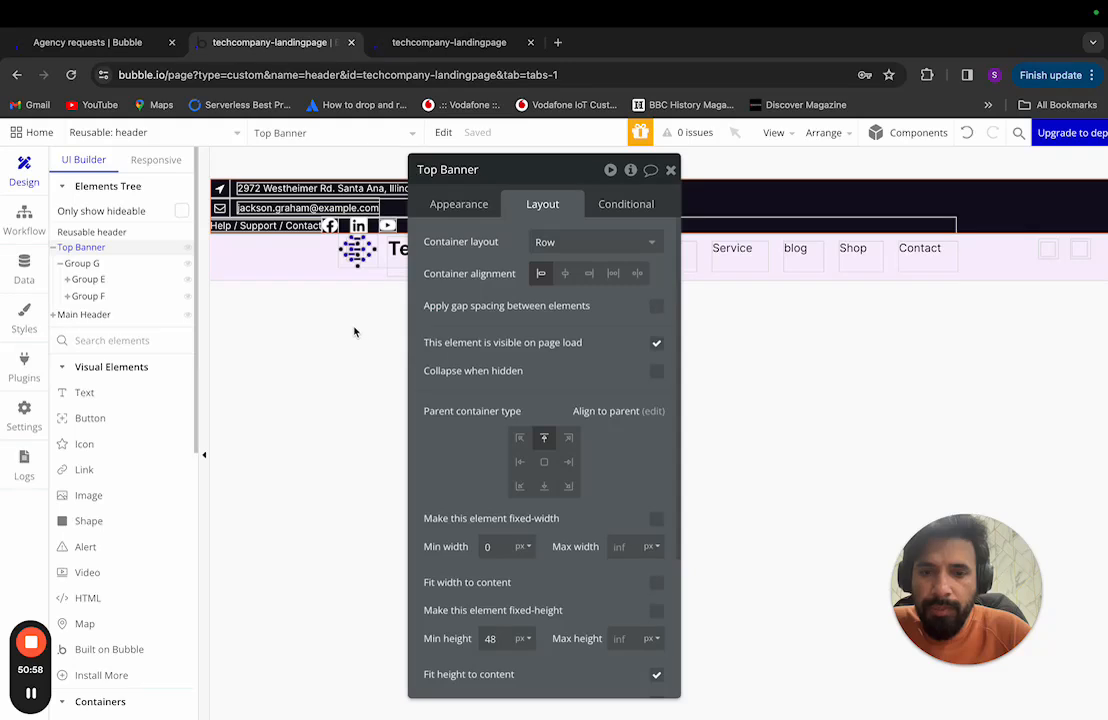
# Step: Review the Top Banner's layout settings, including its 48 minimum height
pyautogui.scroll(-2, 658, 502)
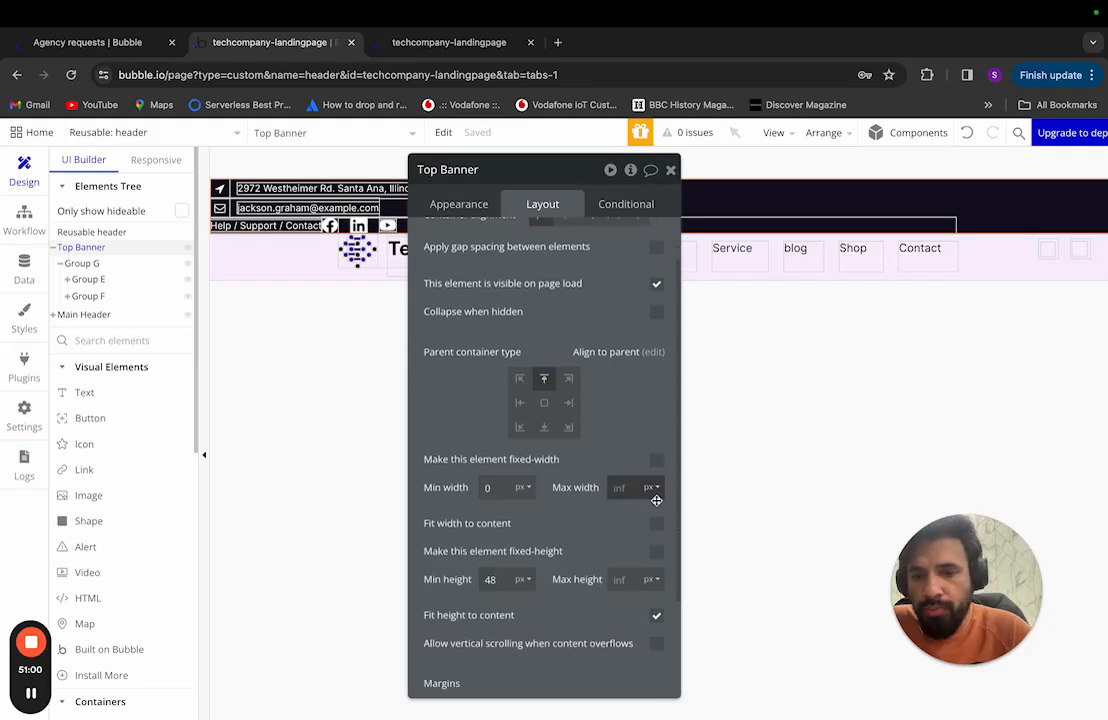
pyautogui.doubleClick(490, 580)
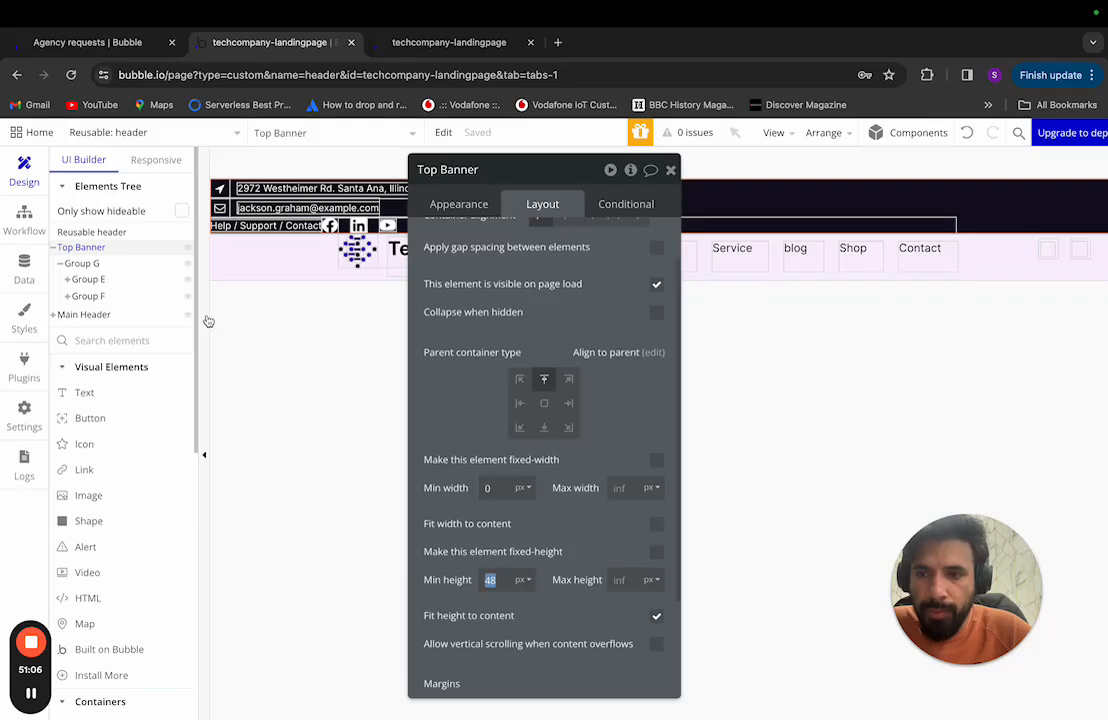
pyautogui.click(31, 693)
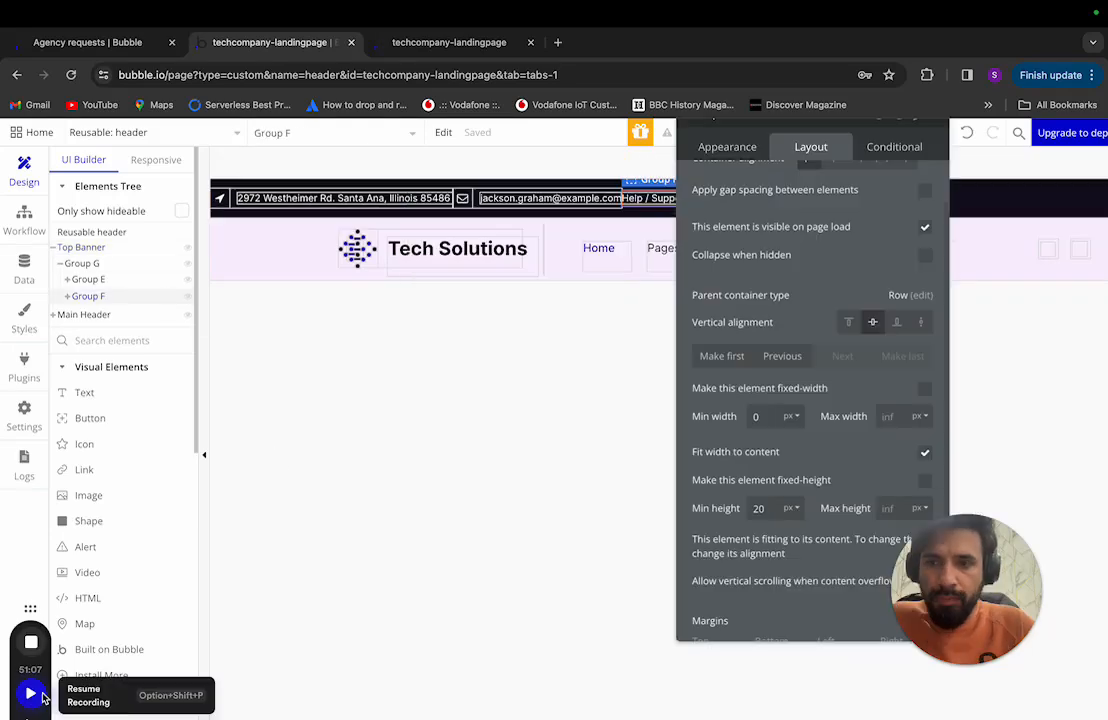
pyautogui.click(31, 694)
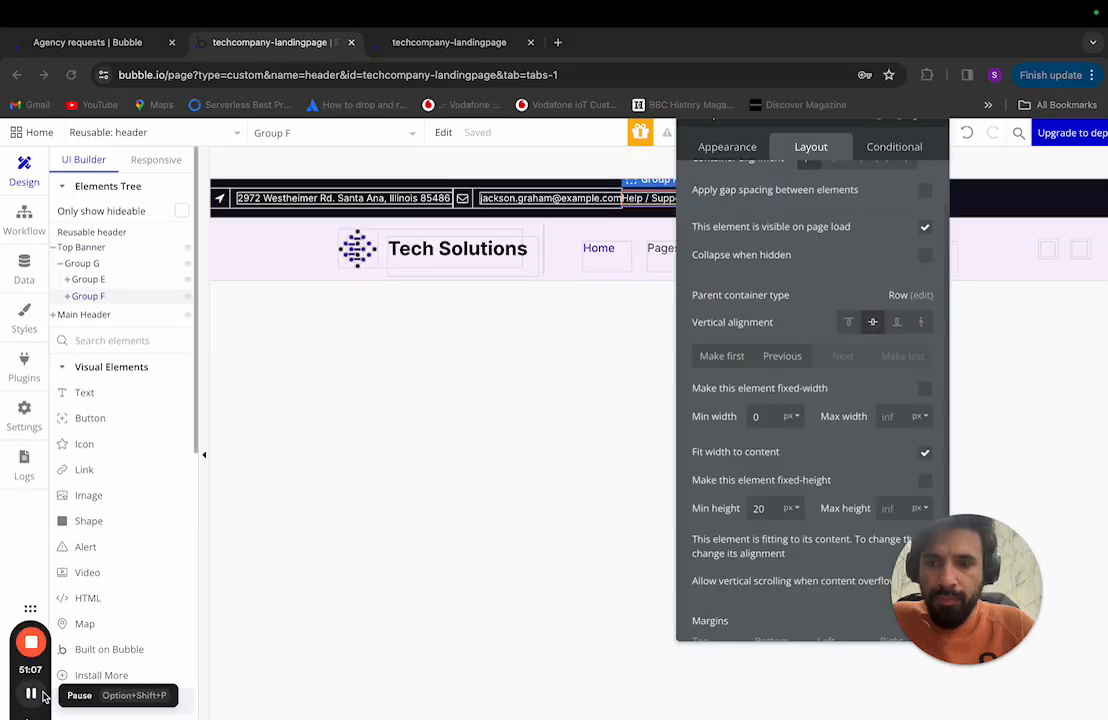
# Step: Open Group G's layout settings and compare the banner with the Figma design
pyautogui.click(88, 264)
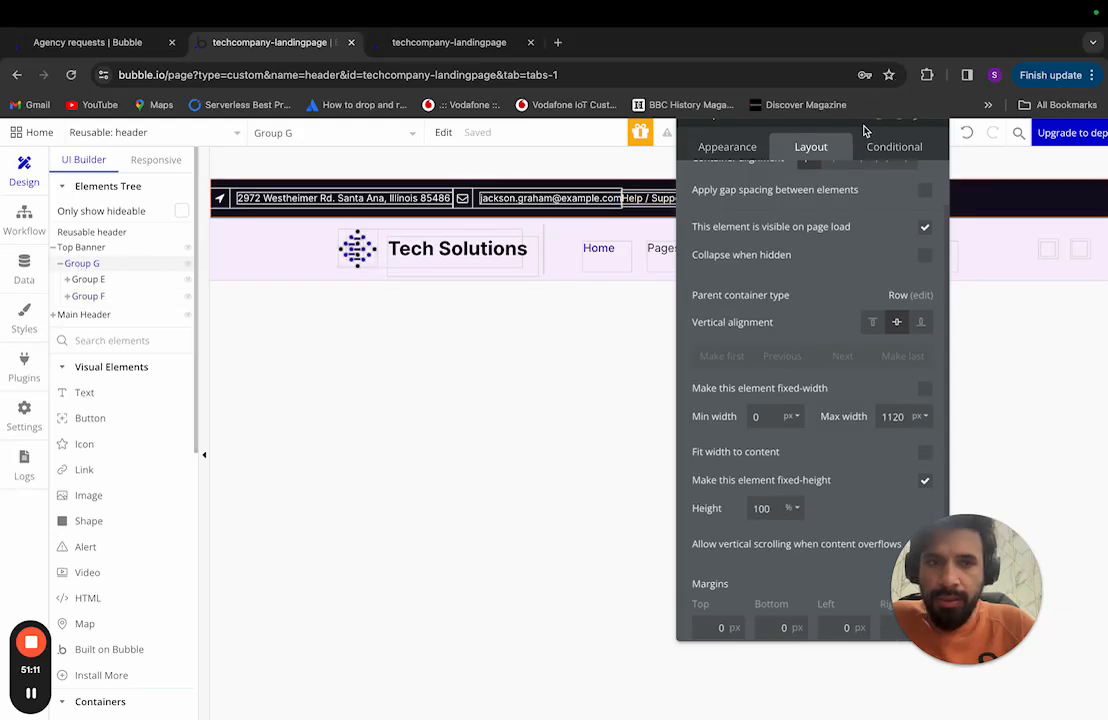
pyautogui.moveTo(864, 130); pyautogui.dragTo(819, 163)
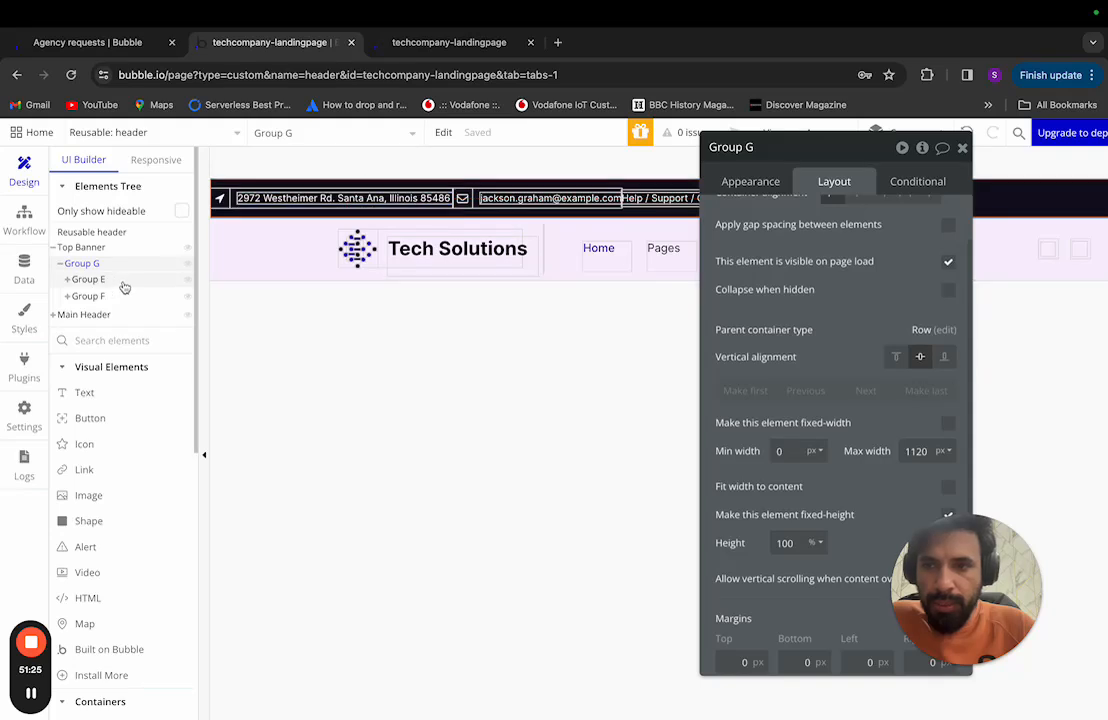
pyautogui.moveTo(852, 155); pyautogui.dragTo(978, 175)
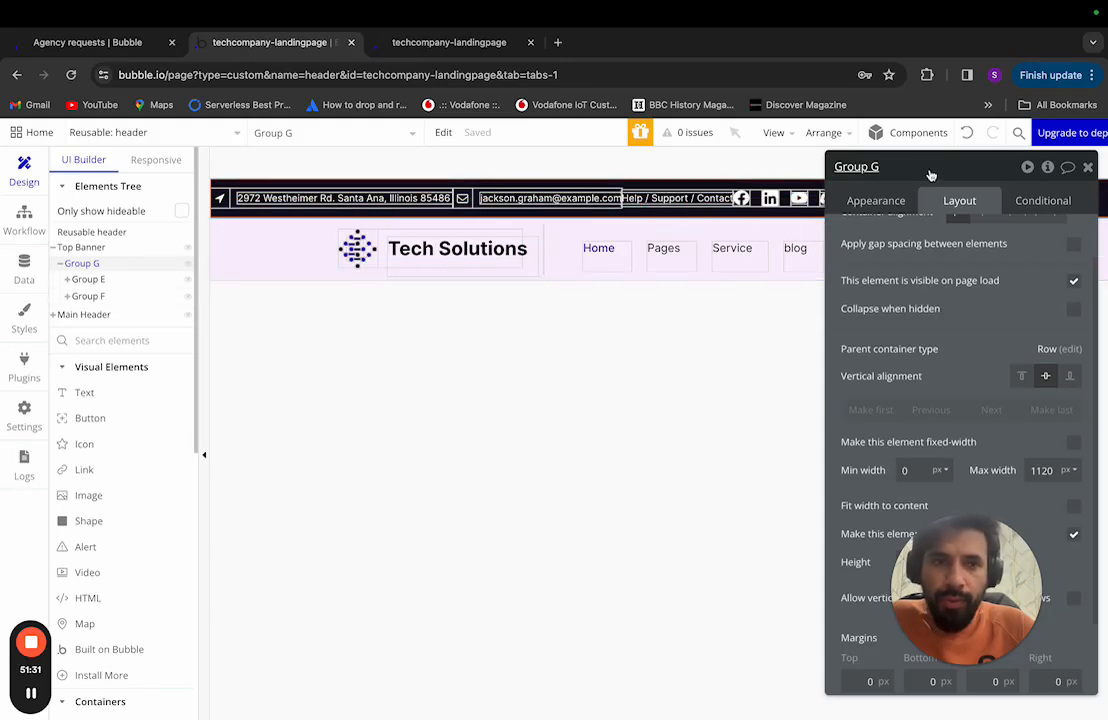
pyautogui.moveTo(947, 173); pyautogui.dragTo(897, 151)
pyautogui.hotkey('ctrl', 'Left')
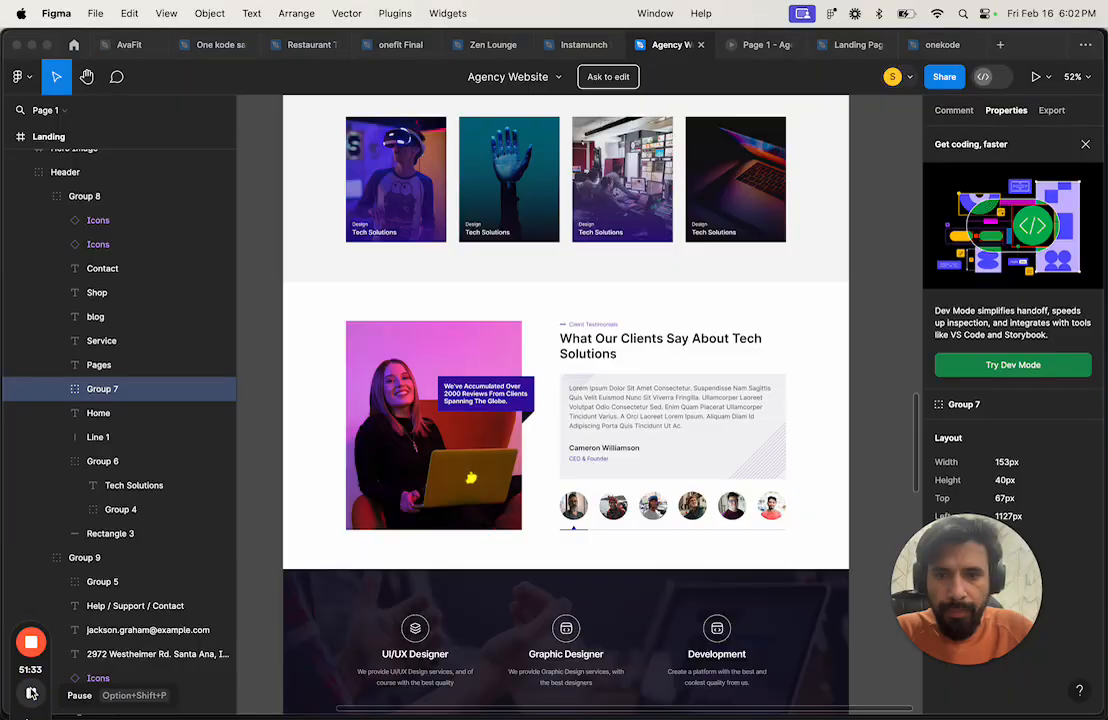
pyautogui.moveTo(273, 715)
pyautogui.click(200, 688)
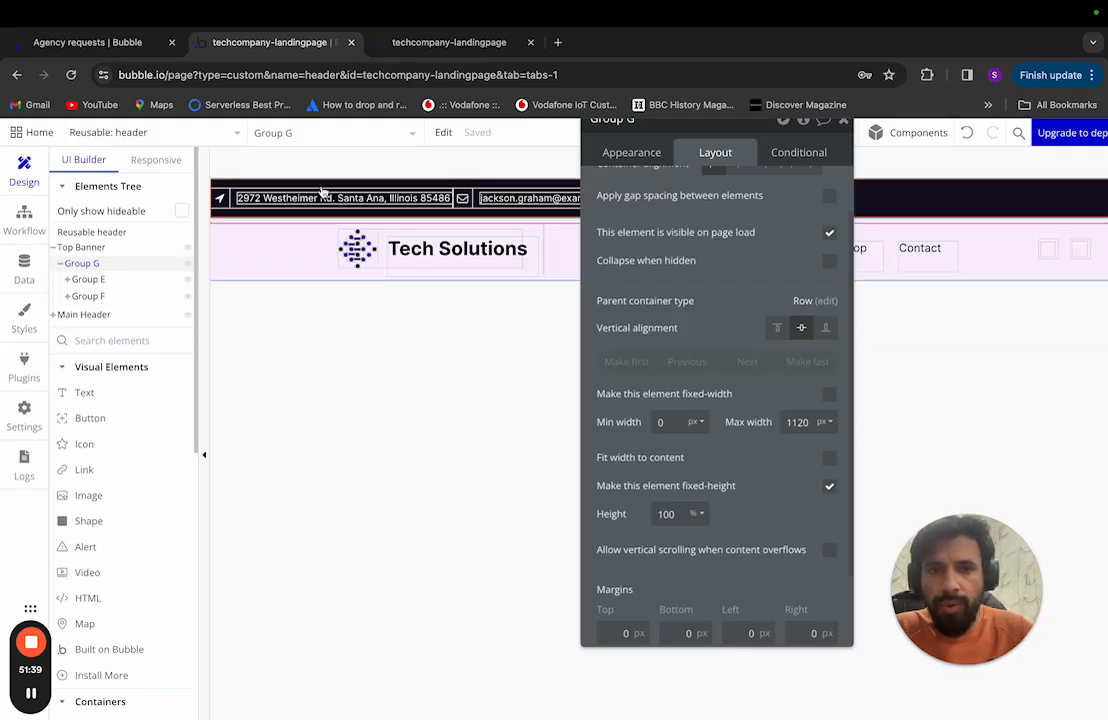
# Step: Pan across the header on the canvas and scroll Group G's panel up to Container alignment
pyautogui.moveTo(596, 118); pyautogui.dragTo(766, 158)
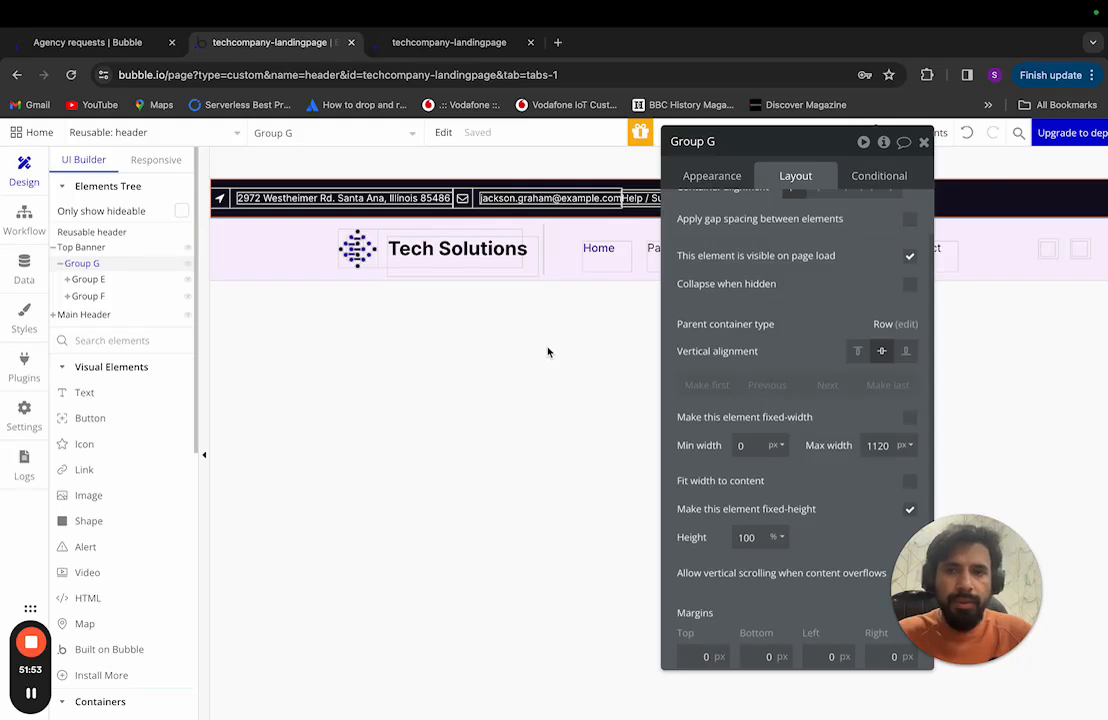
pyautogui.hscroll(-2, 548, 352)
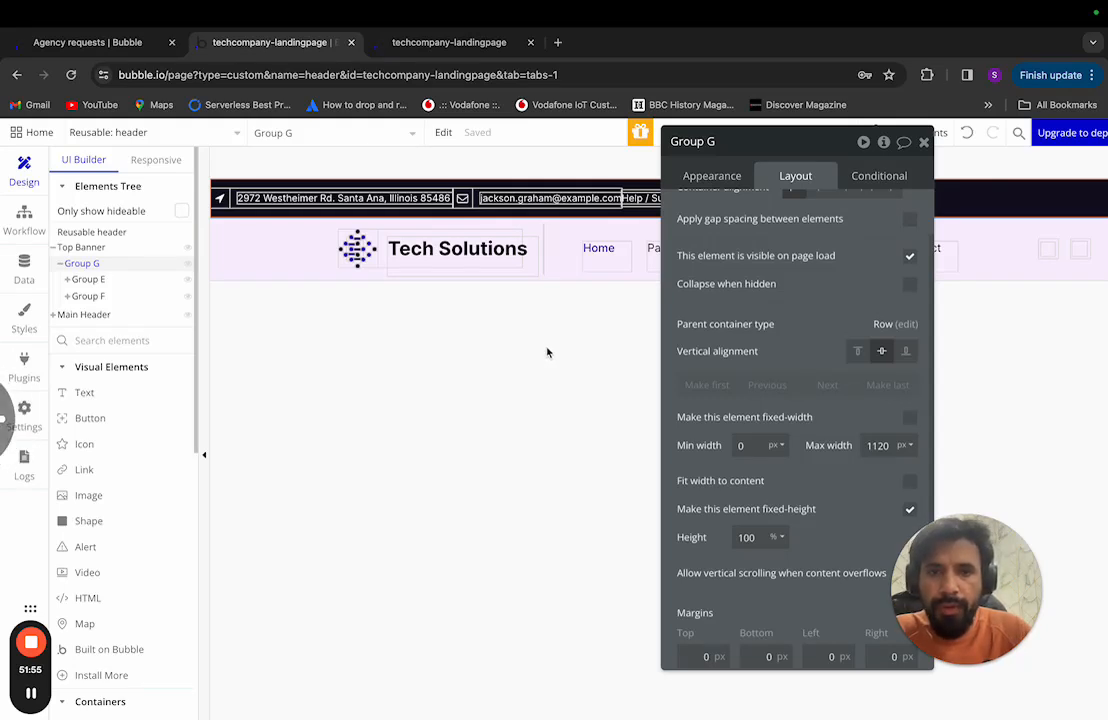
pyautogui.hscroll(1, 976, 310)
pyautogui.hscroll(3, 976, 310)
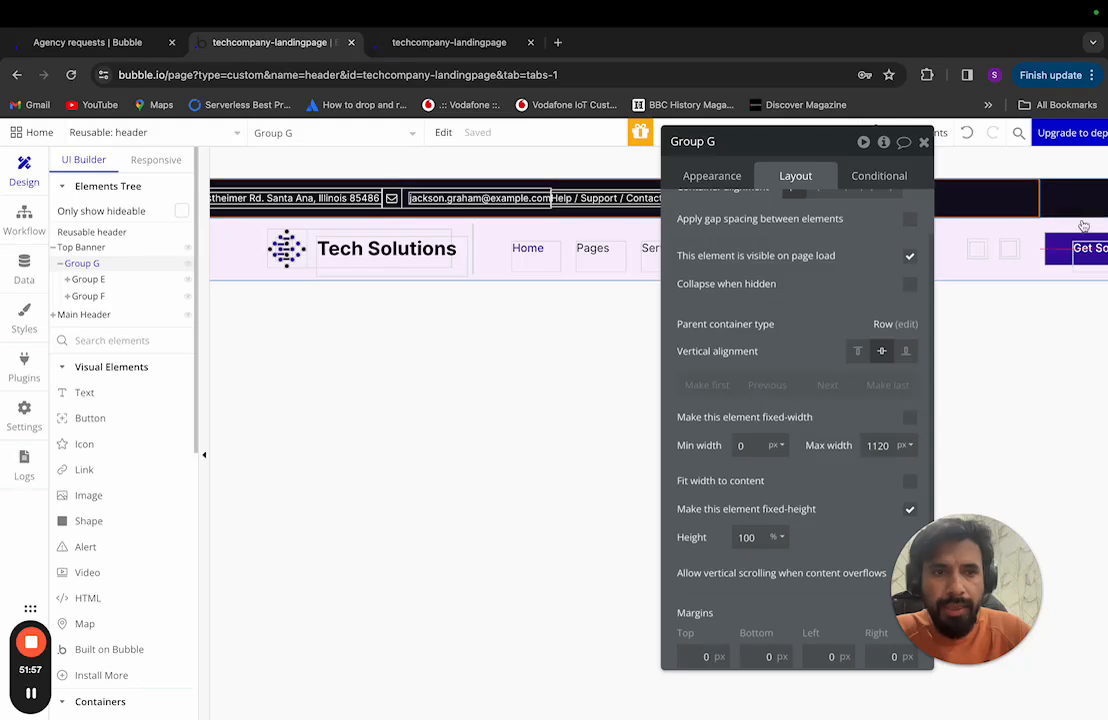
pyautogui.hscroll(1, 1044, 205)
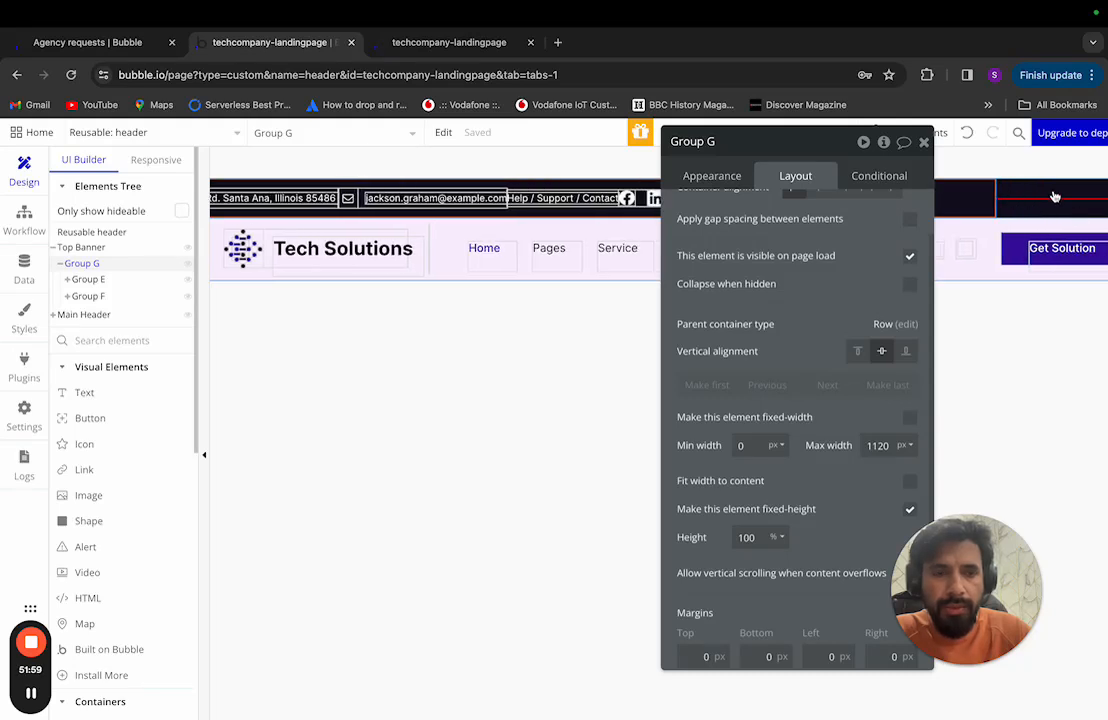
pyautogui.hscroll(3, 1054, 197)
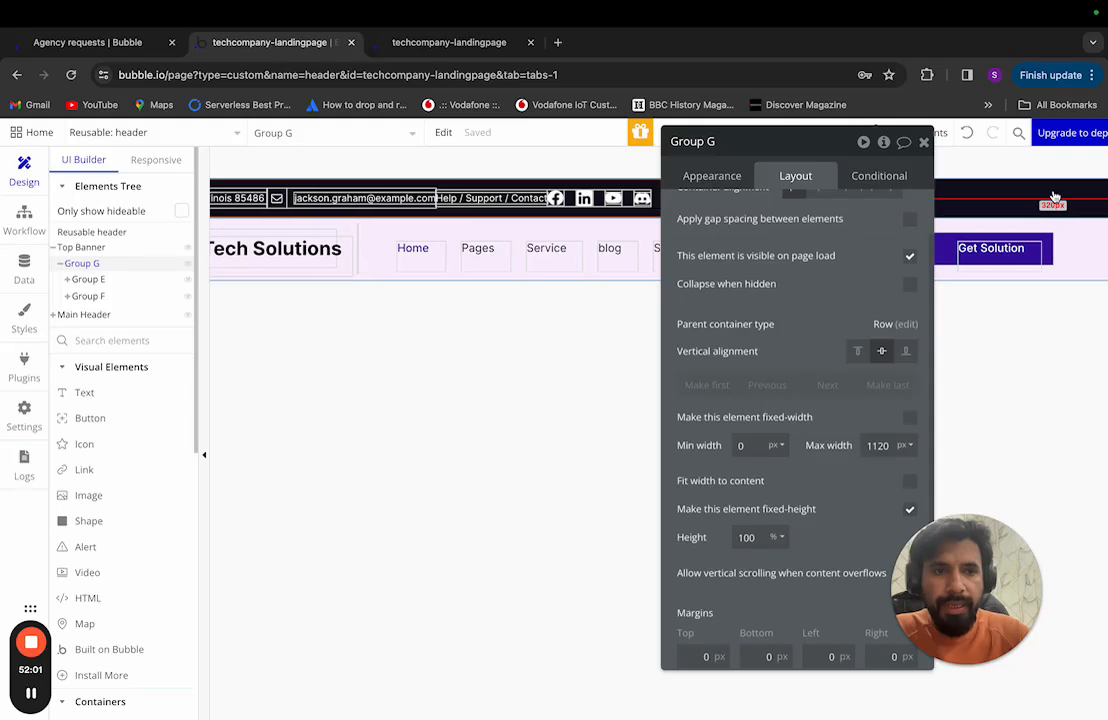
pyautogui.hscroll(-6, 1054, 197)
pyautogui.hscroll(-1, 1054, 197)
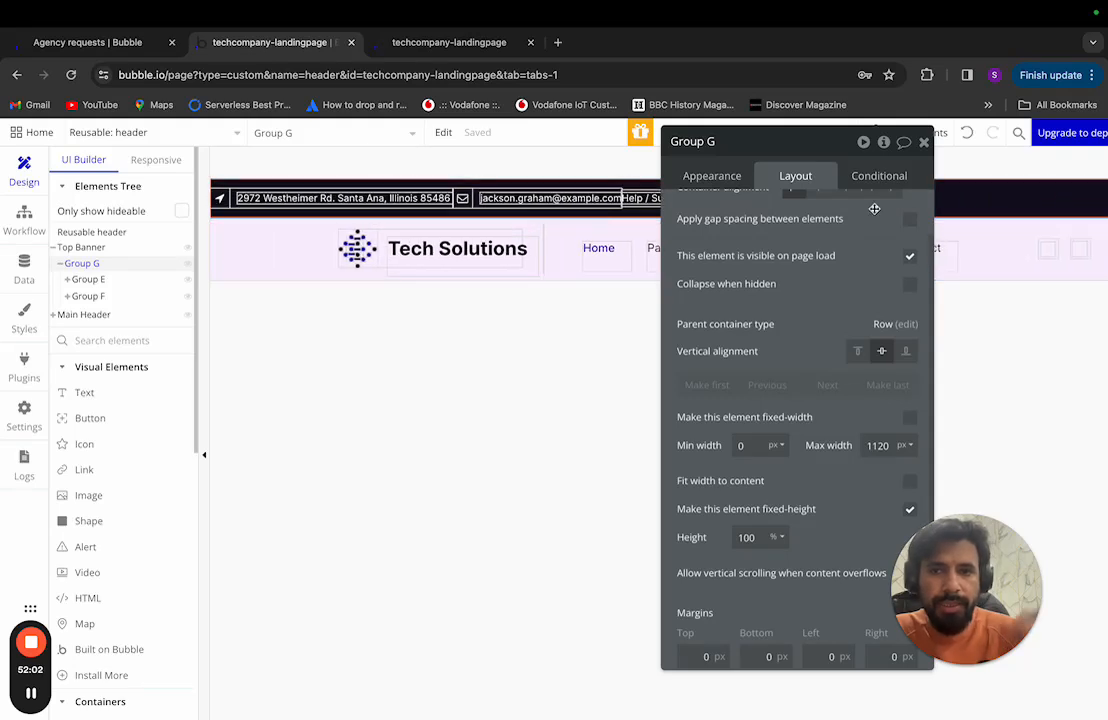
pyautogui.scroll(2, 804, 220)
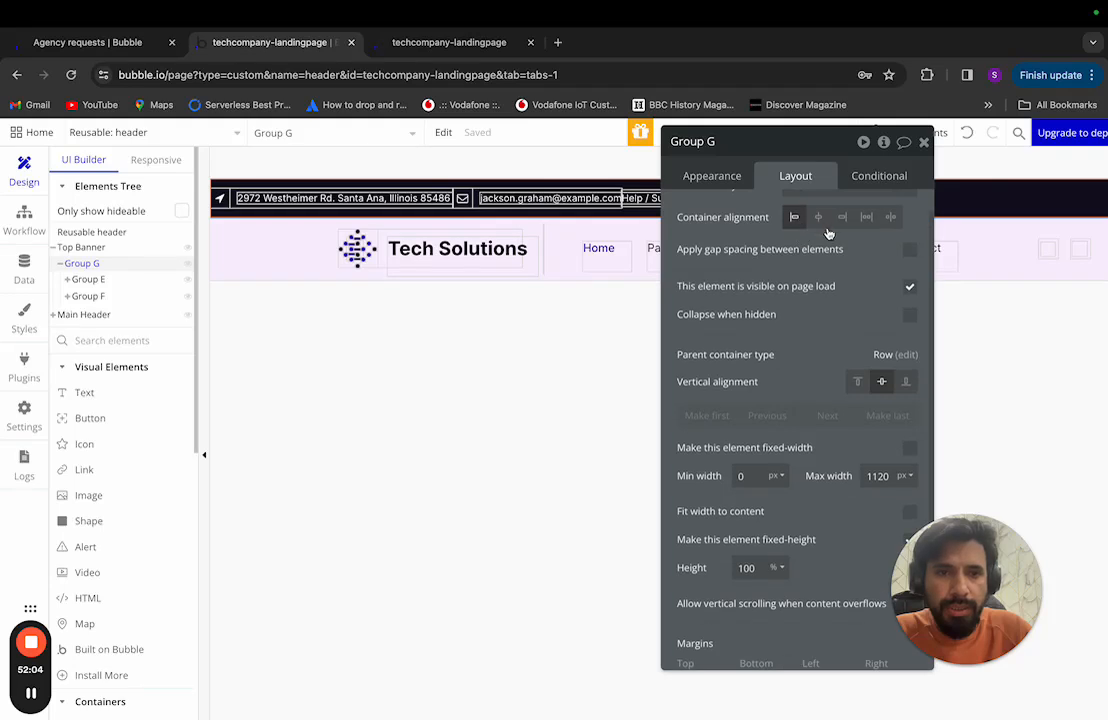
# Step: Centre Group G's contents horizontally and compare the result with the Figma header
pyautogui.click(819, 218)
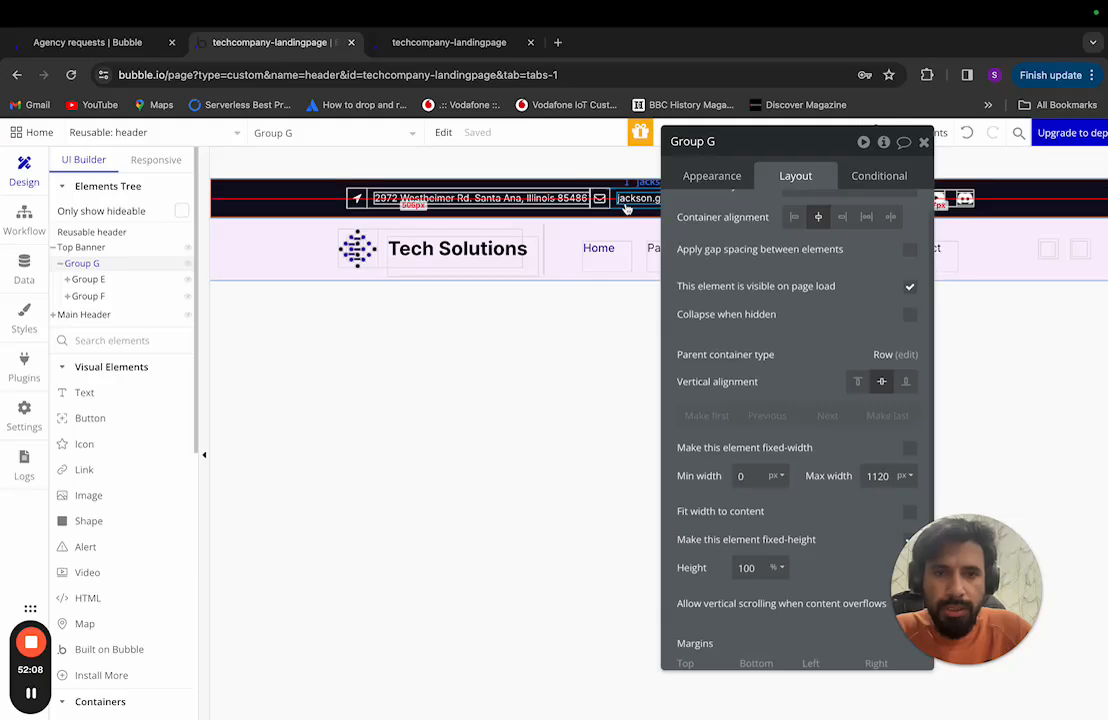
pyautogui.hotkey('ctrl', 'Left')
pyautogui.scroll(10, 615, 228)
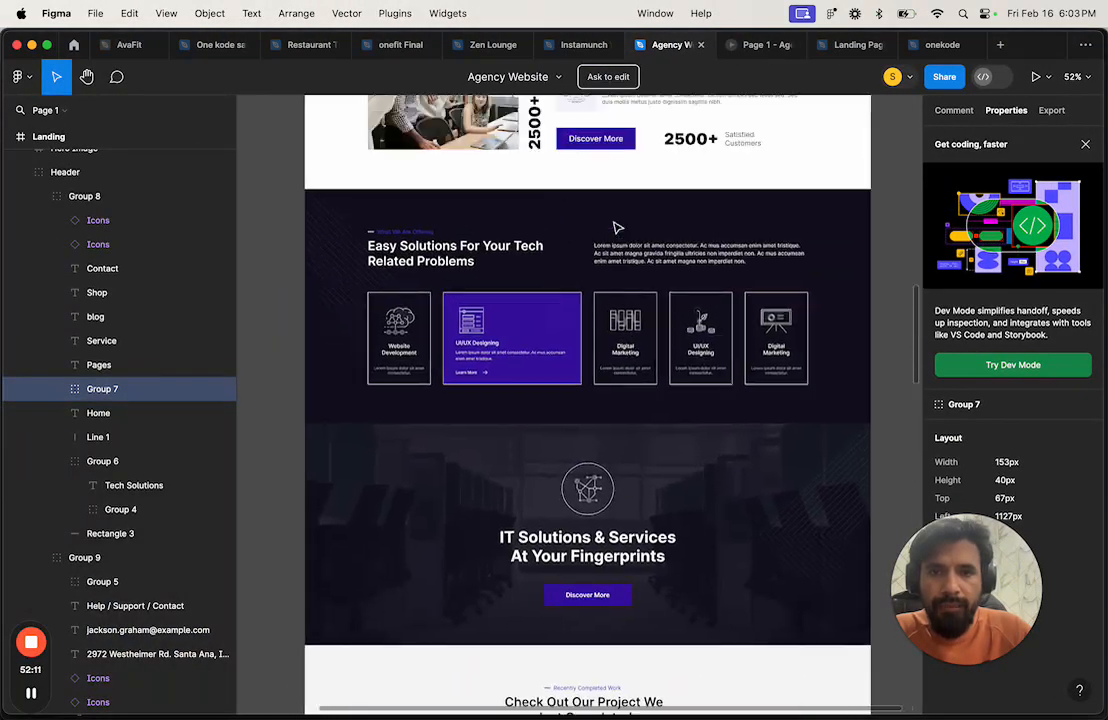
pyautogui.scroll(10, 615, 228)
pyautogui.scroll(-3, 617, 228)
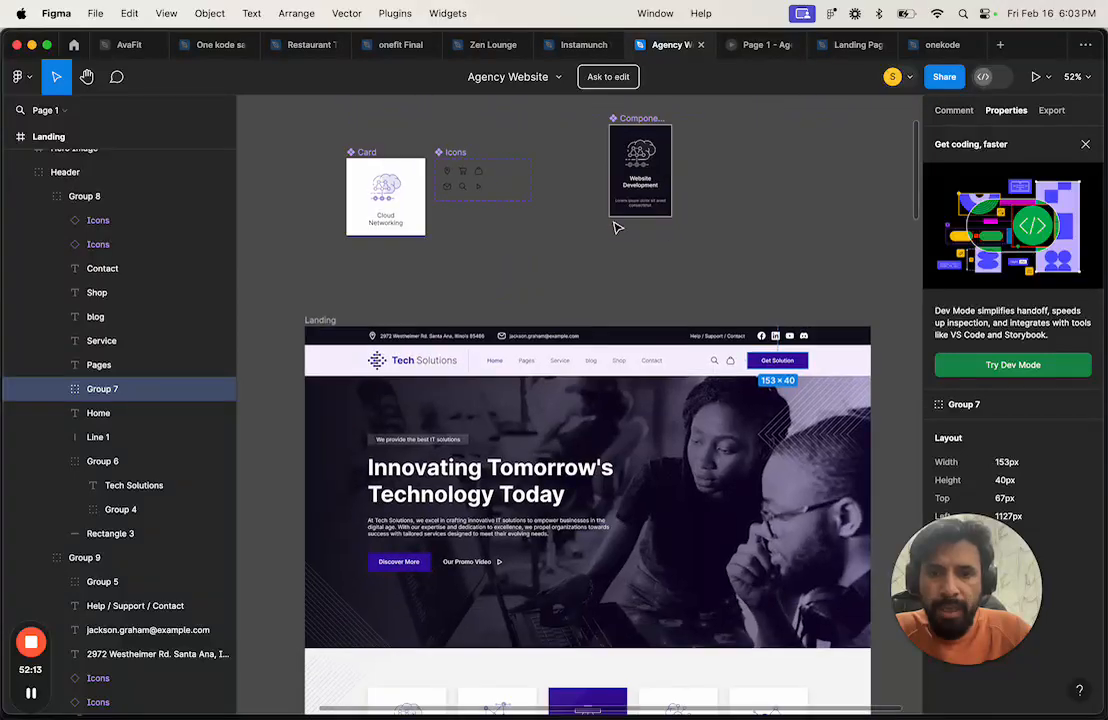
pyautogui.hotkey('ctrl', 'Right')
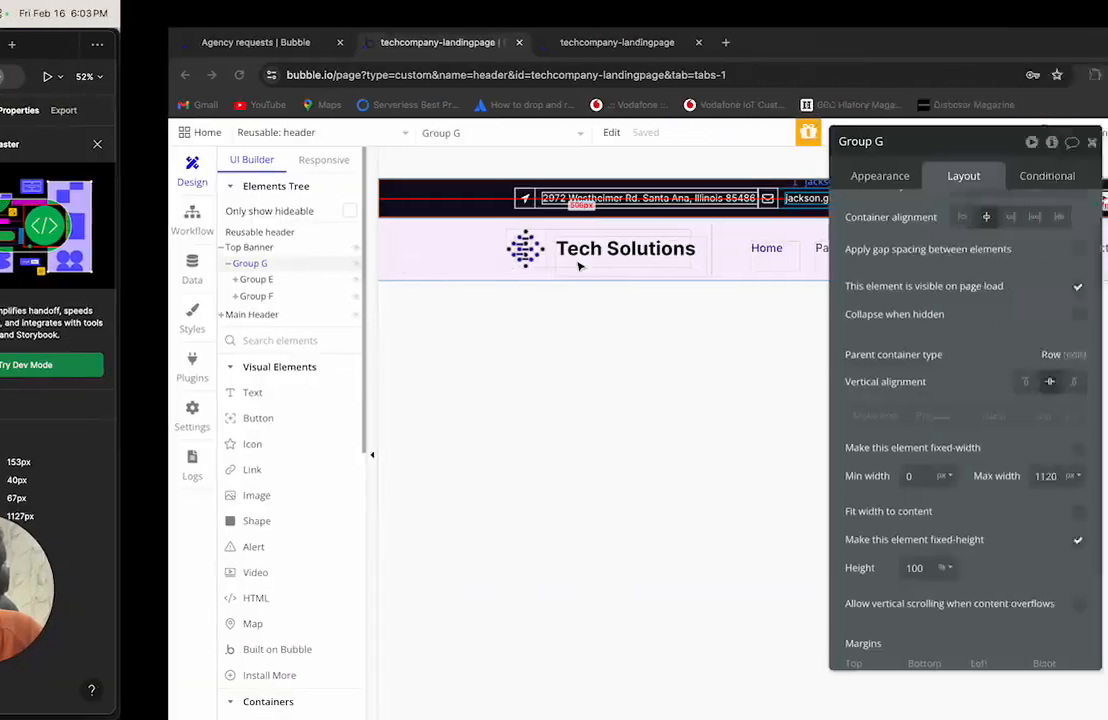
# Step: Inspect Group E's layout settings, then return to Group G's
pyautogui.moveTo(770, 144); pyautogui.dragTo(559, 164)
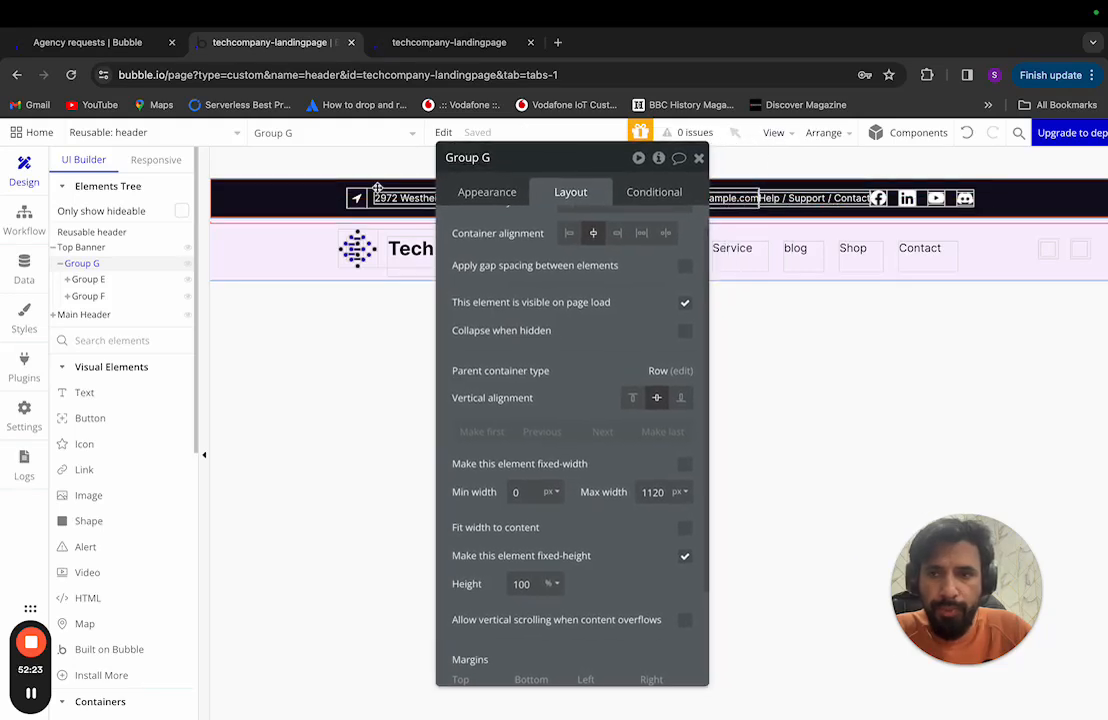
pyautogui.click(94, 280)
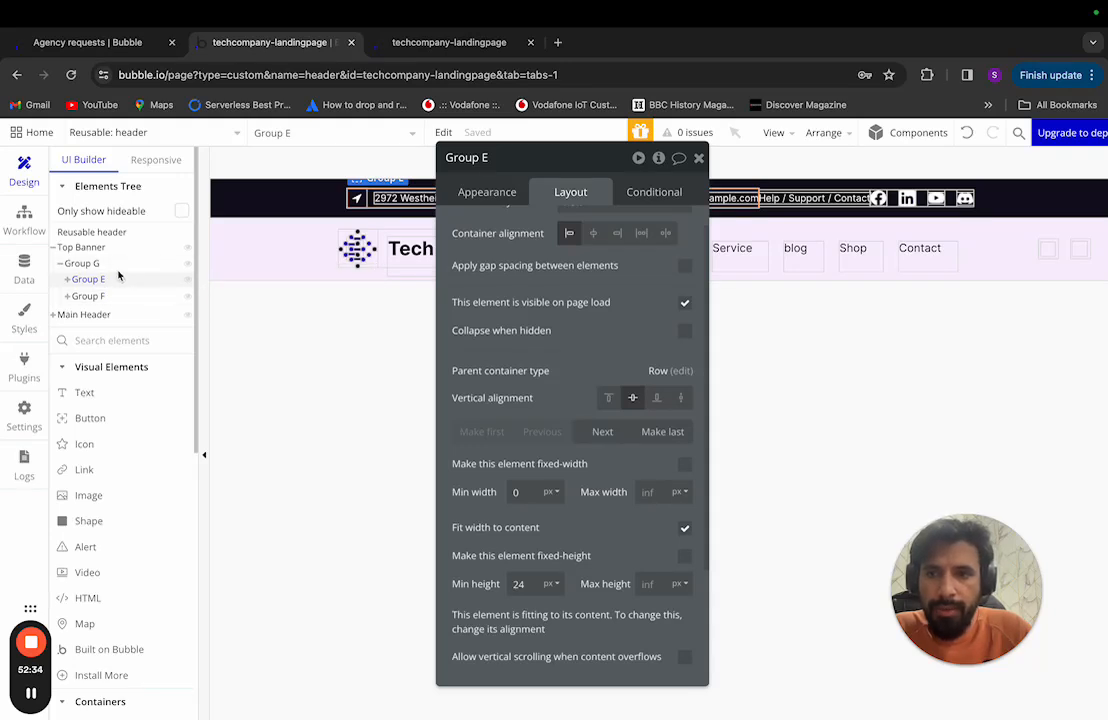
pyautogui.click(108, 264)
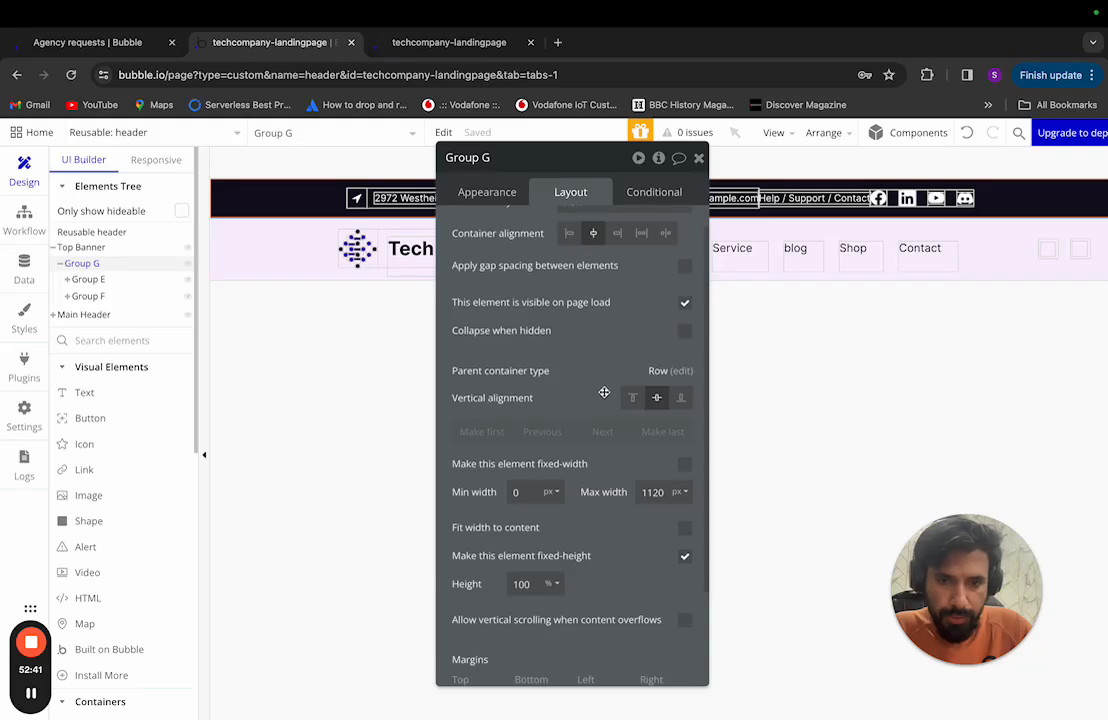
pyautogui.scroll(1, 599, 308)
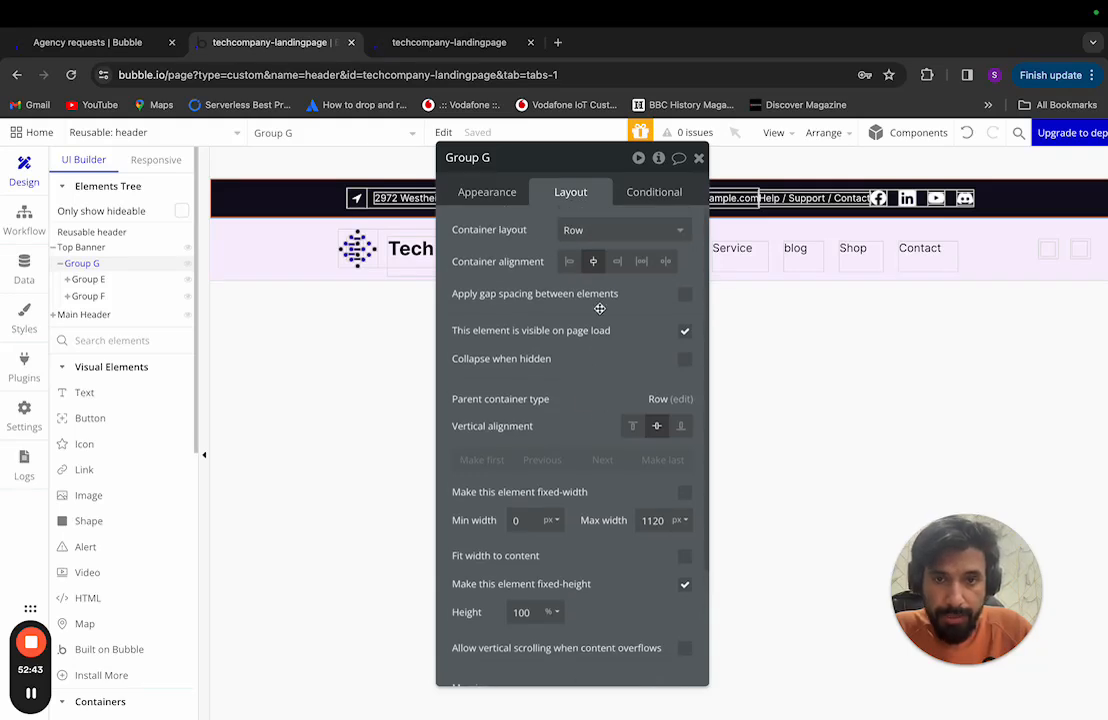
# Step: Set Group G's container alignment to space between, keeping its items vertically centred
pyautogui.click(642, 262)
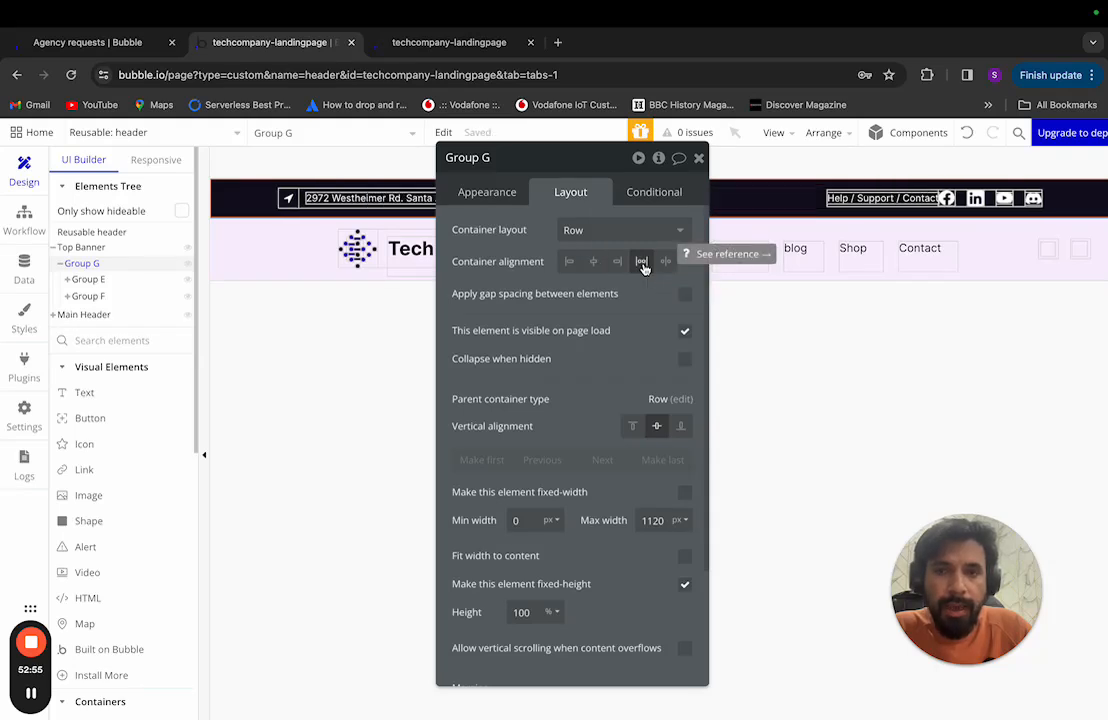
pyautogui.moveTo(611, 158); pyautogui.dragTo(865, 252)
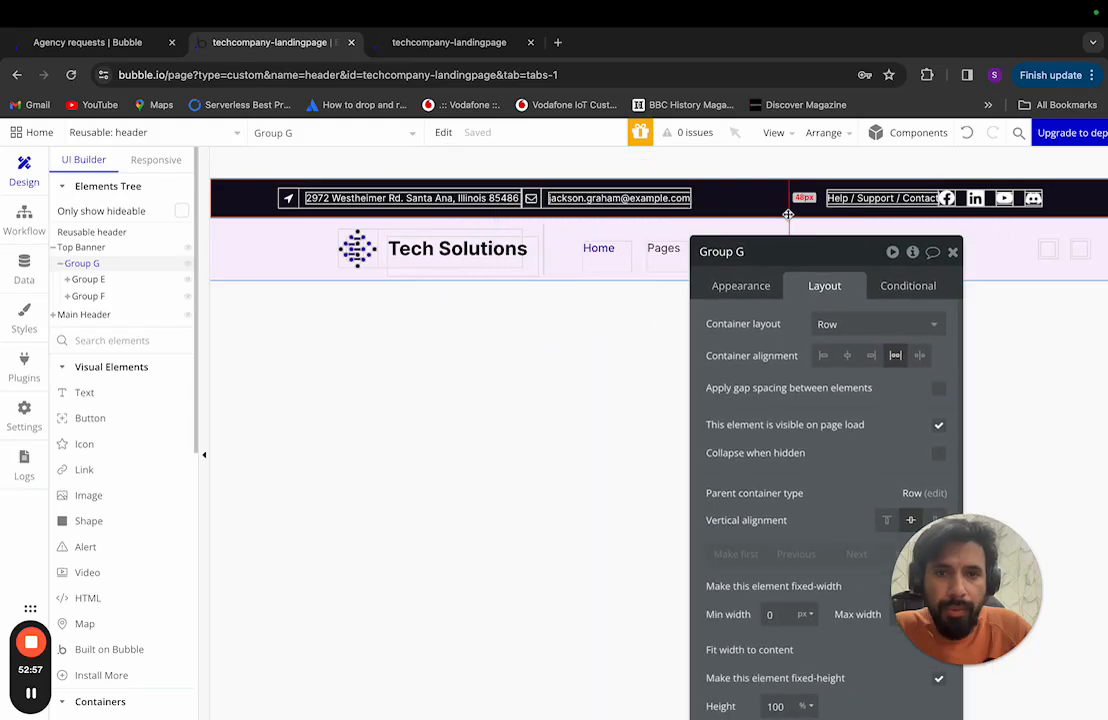
pyautogui.click(920, 356)
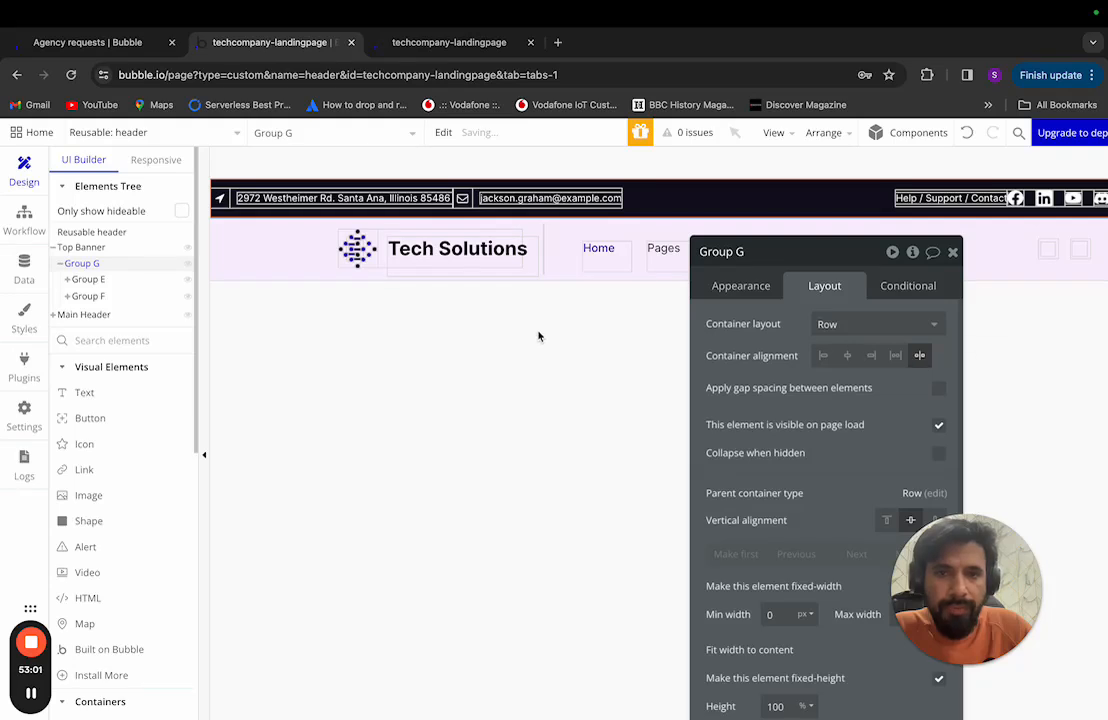
pyautogui.hscroll(5, 538, 336)
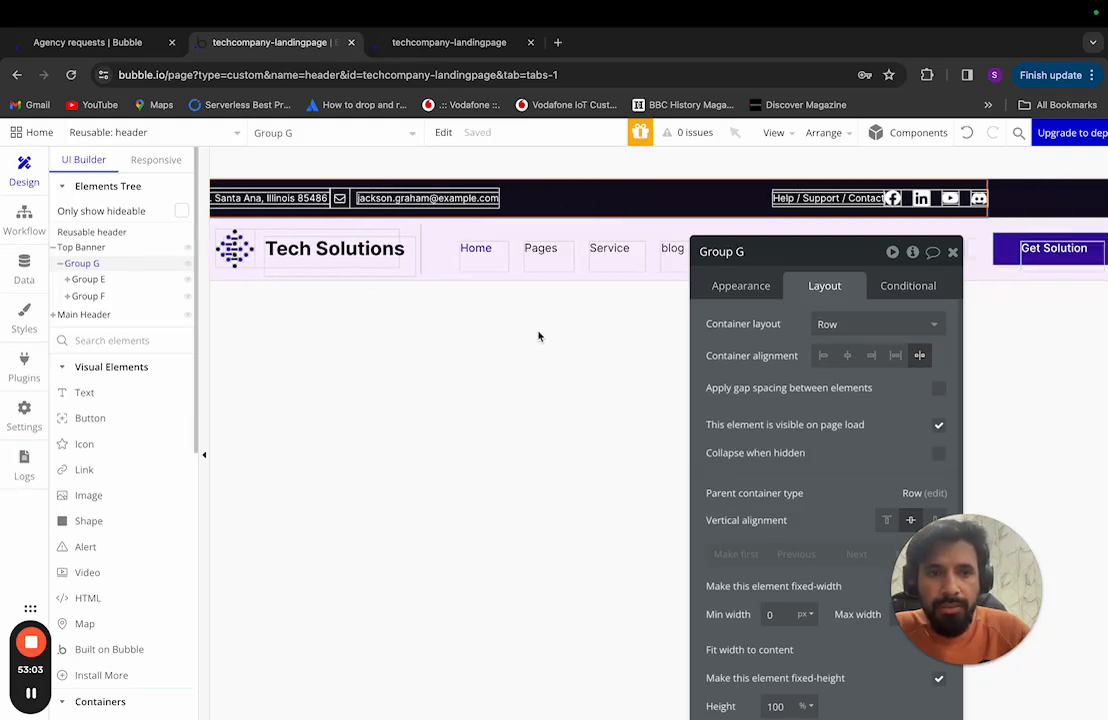
pyautogui.hscroll(-5, 620, 228)
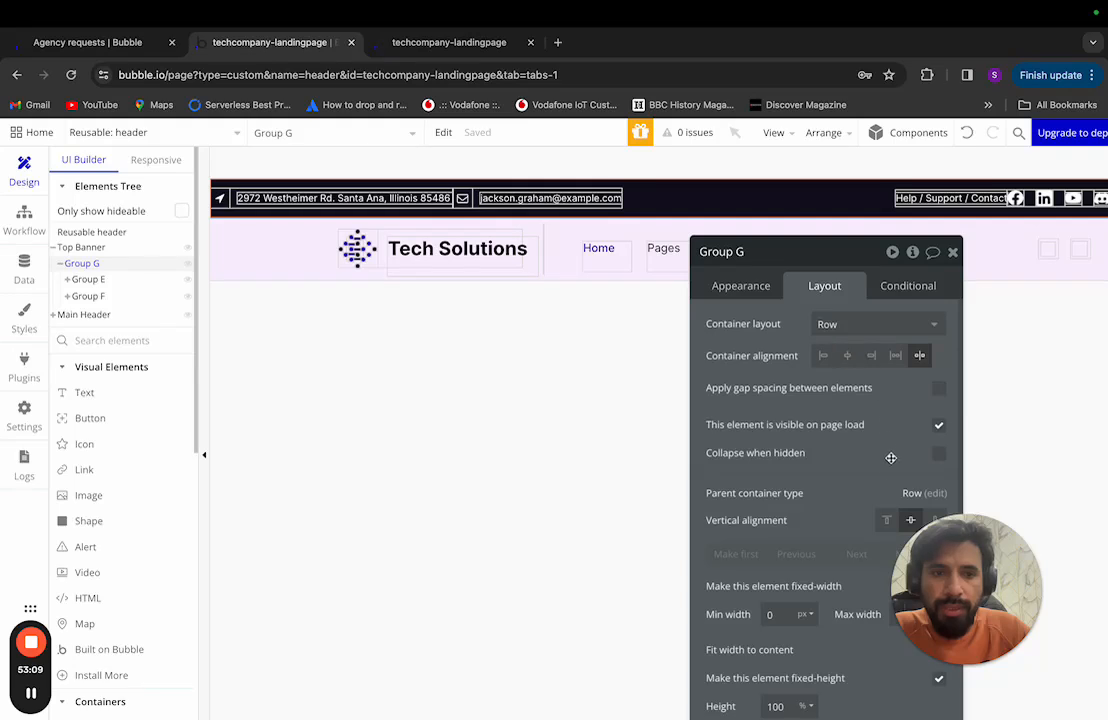
pyautogui.moveTo(829, 258); pyautogui.dragTo(639, 227)
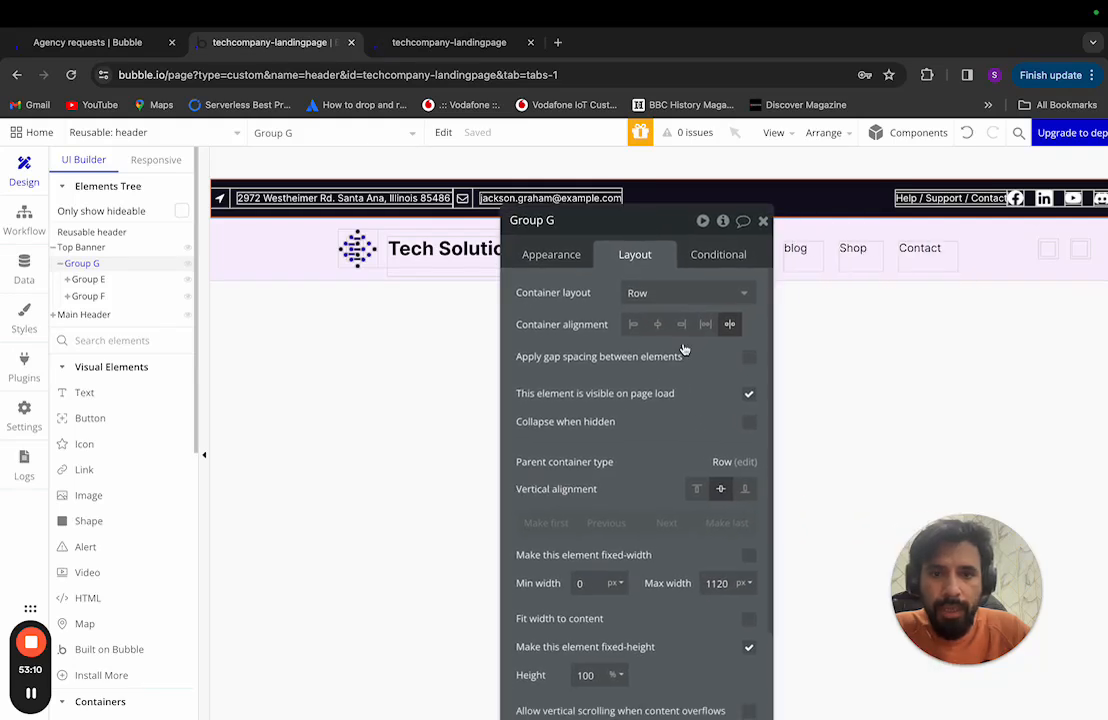
pyautogui.click(699, 489)
pyautogui.click(724, 494)
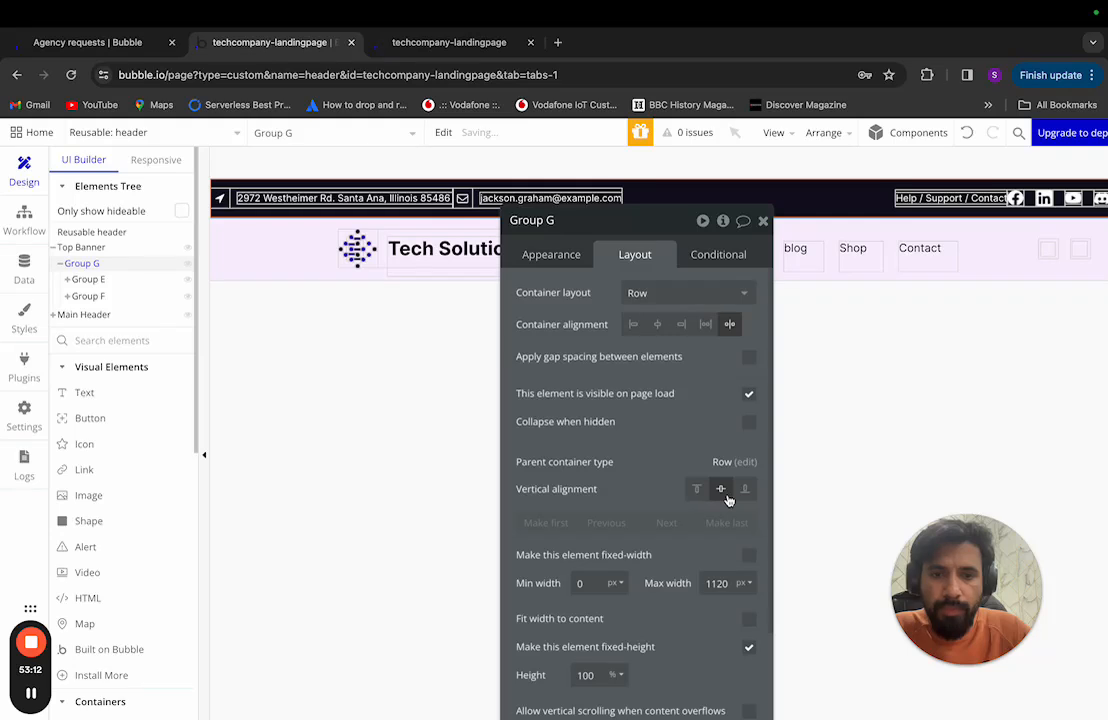
# Step: Centre the Top Banner's contents horizontally and close the property panel
pyautogui.click(115, 249)
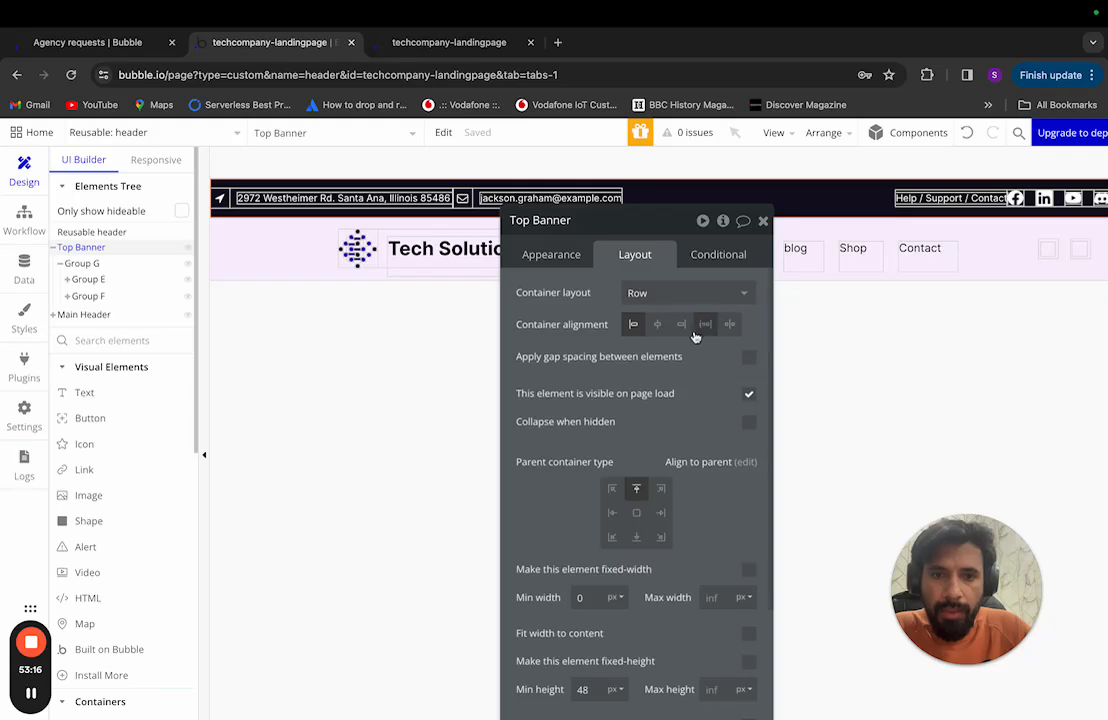
pyautogui.click(658, 326)
pyautogui.click(441, 373)
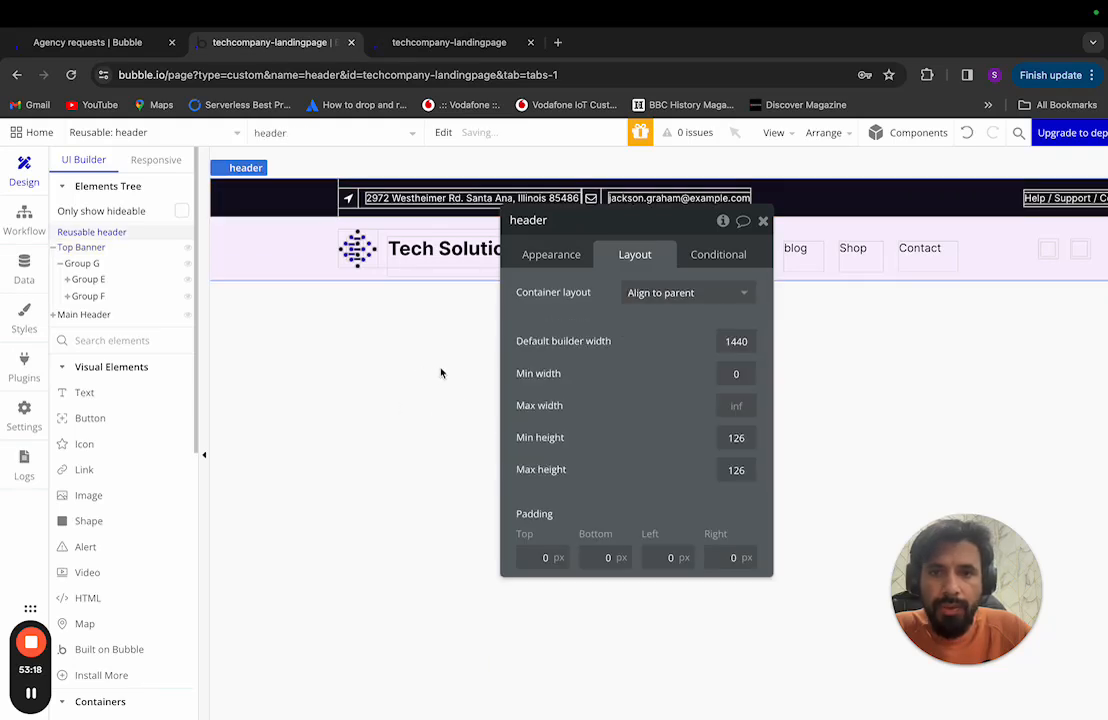
pyautogui.click(764, 221)
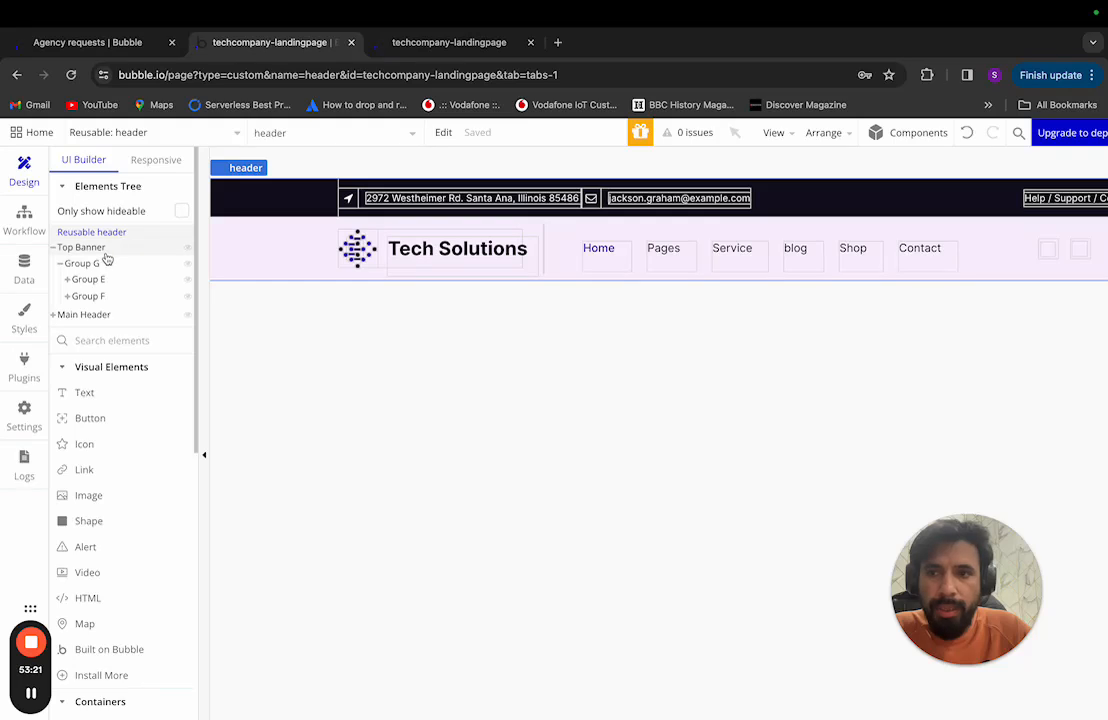
pyautogui.click(102, 247)
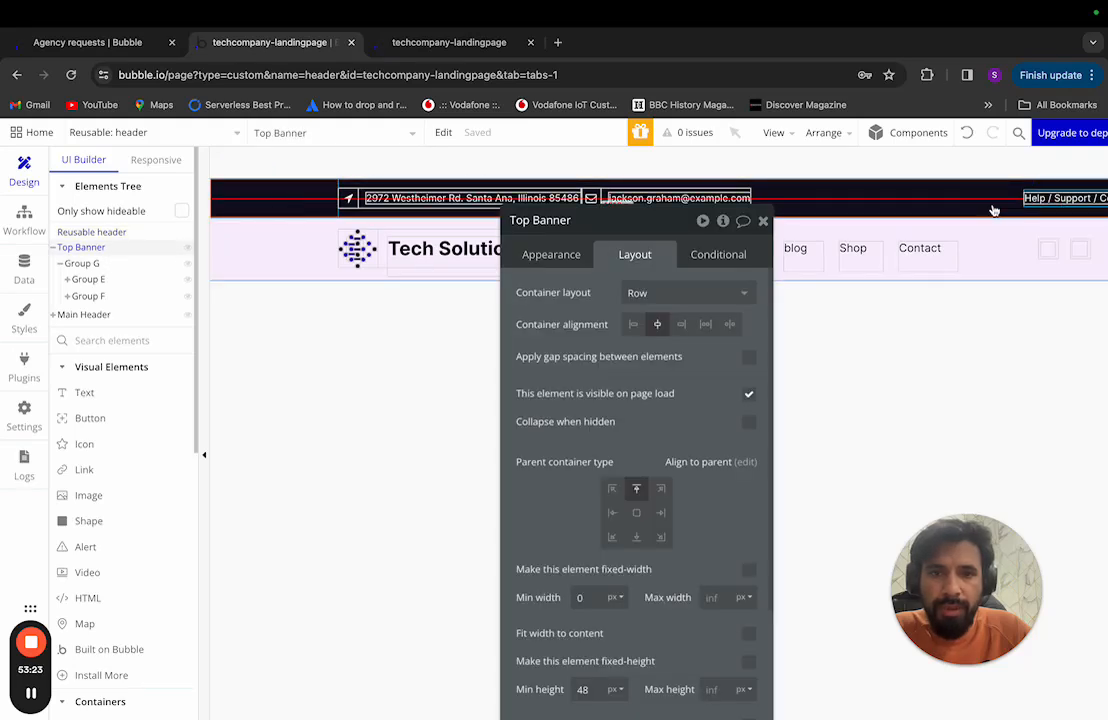
pyautogui.click(124, 266)
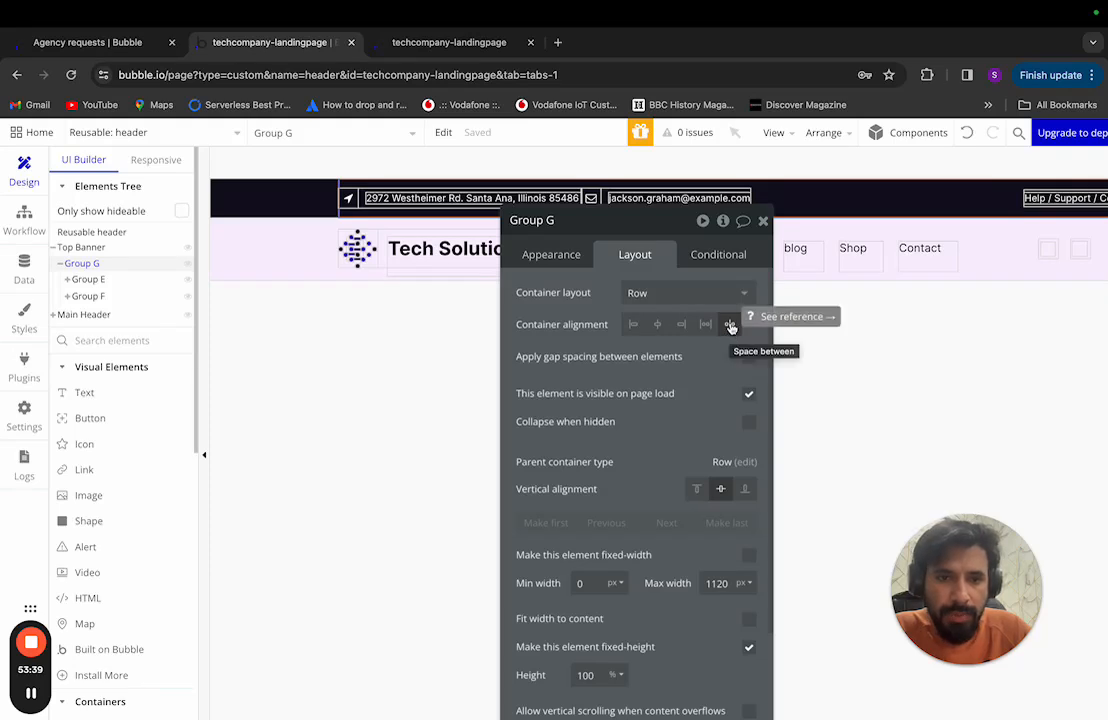
pyautogui.click(448, 359)
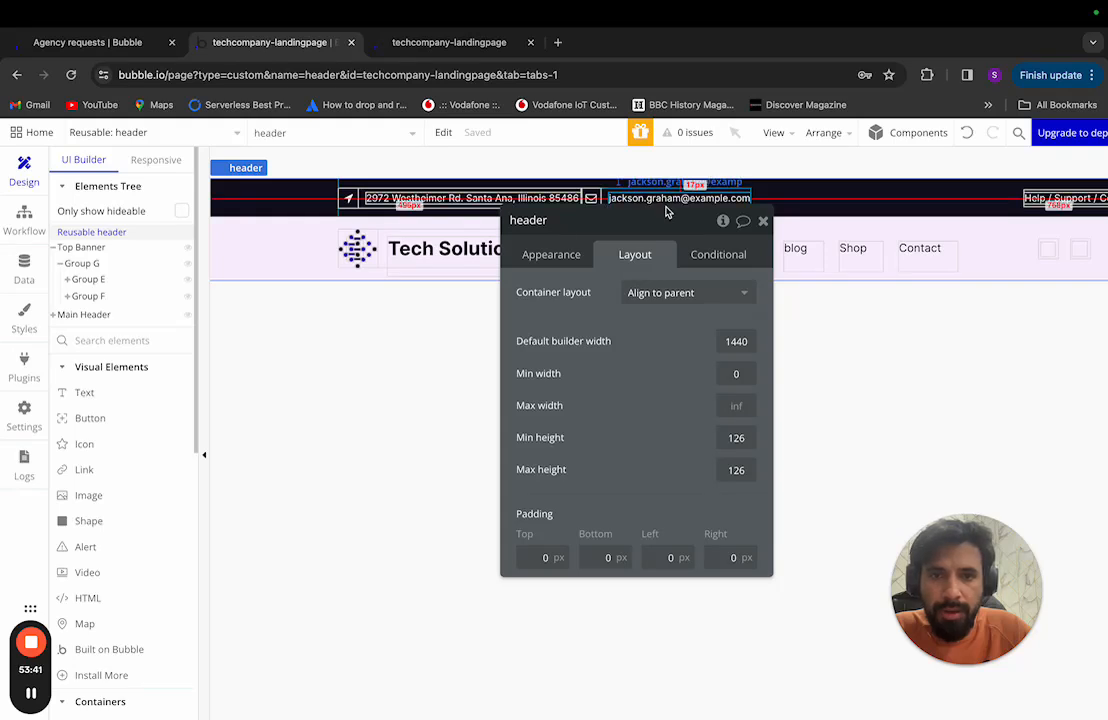
pyautogui.click(763, 220)
pyautogui.hscroll(2, 699, 391)
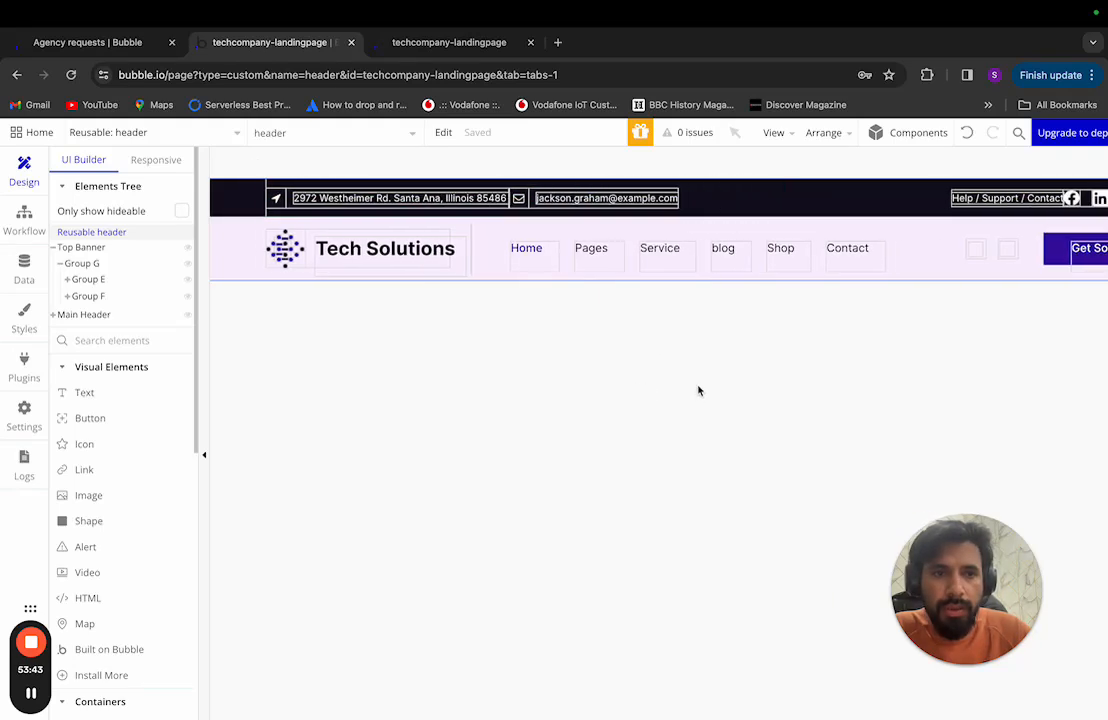
pyautogui.hscroll(3, 699, 391)
pyautogui.hscroll(-3, 699, 391)
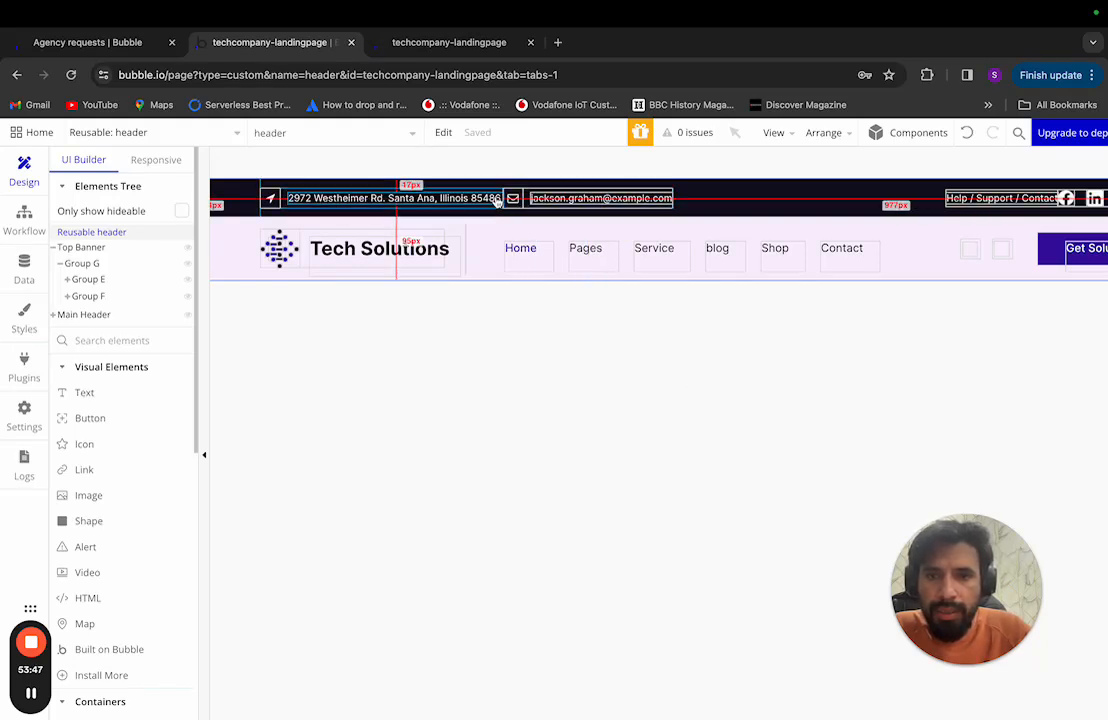
# Step: Turn on gap spacing for Group E and set its column gap, checking the Figma spacing
pyautogui.click(118, 280)
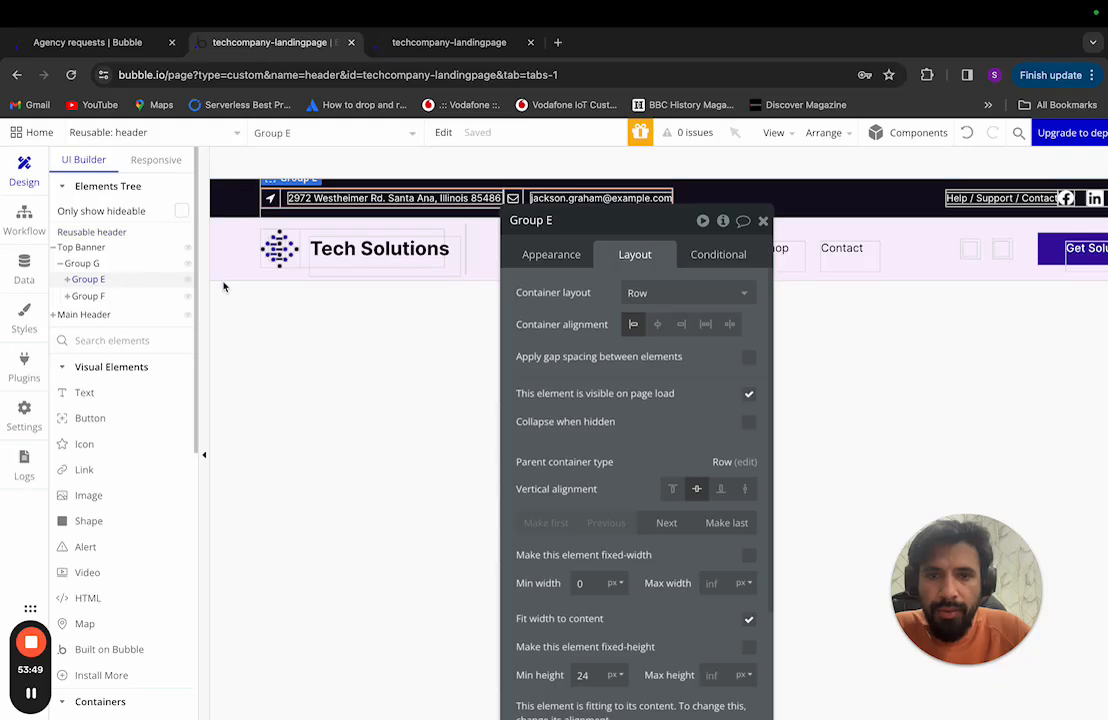
pyautogui.click(749, 357)
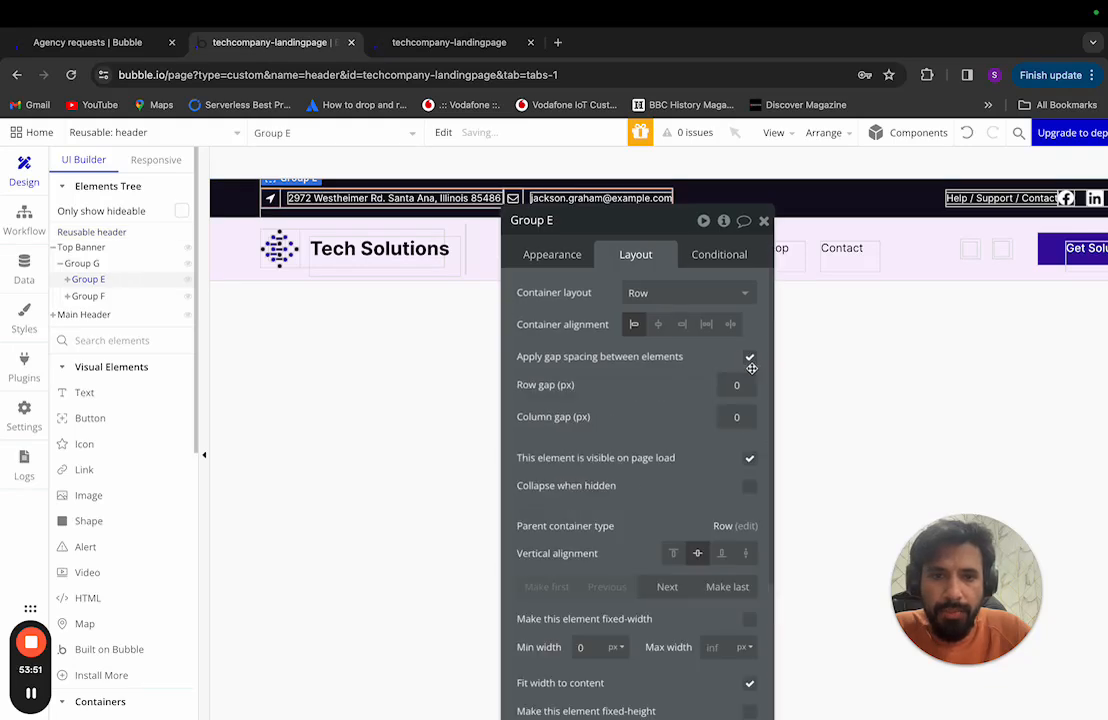
pyautogui.click(735, 416)
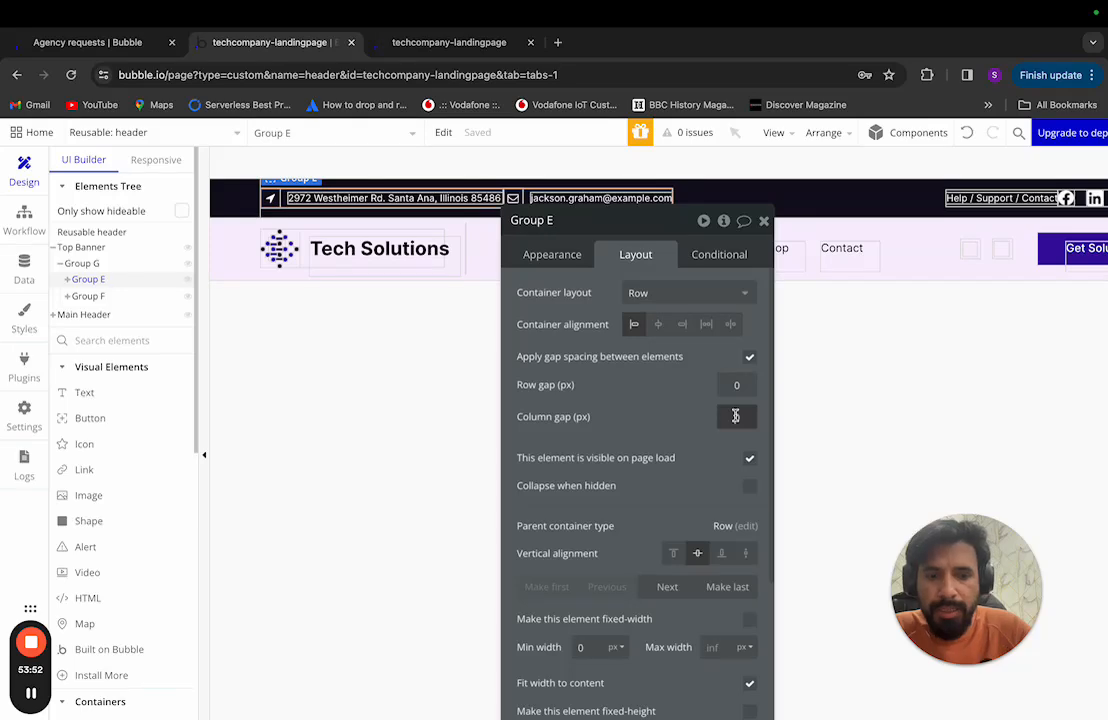
pyautogui.write('20')
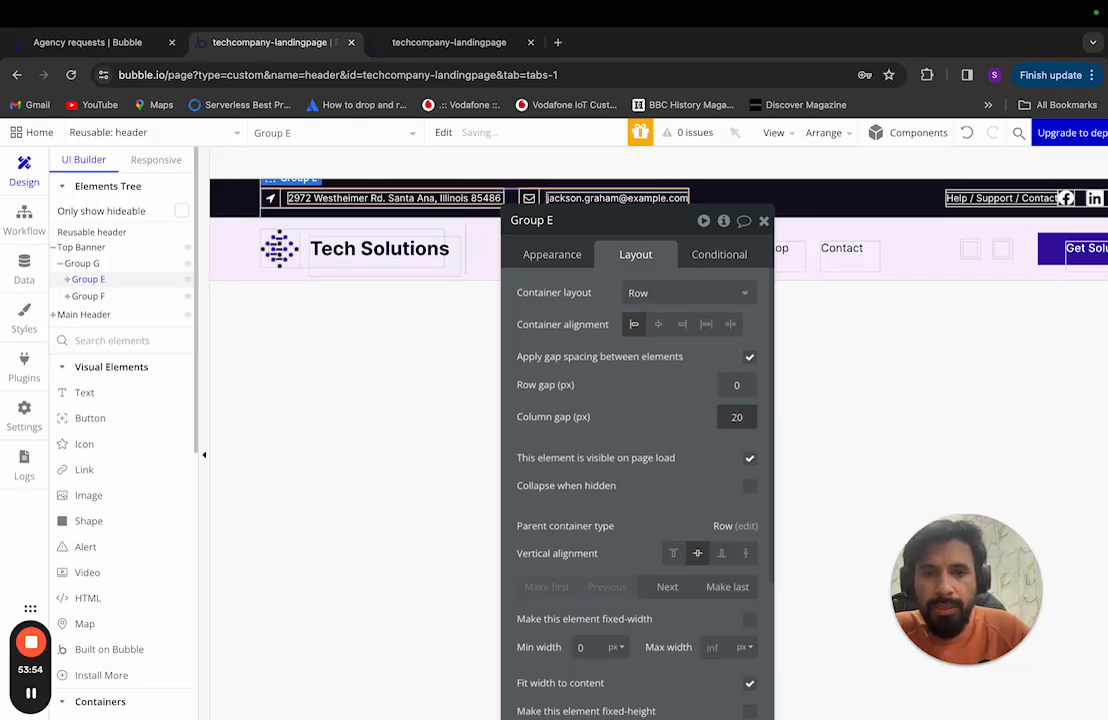
pyautogui.hotkey('ctrl', 'Left')
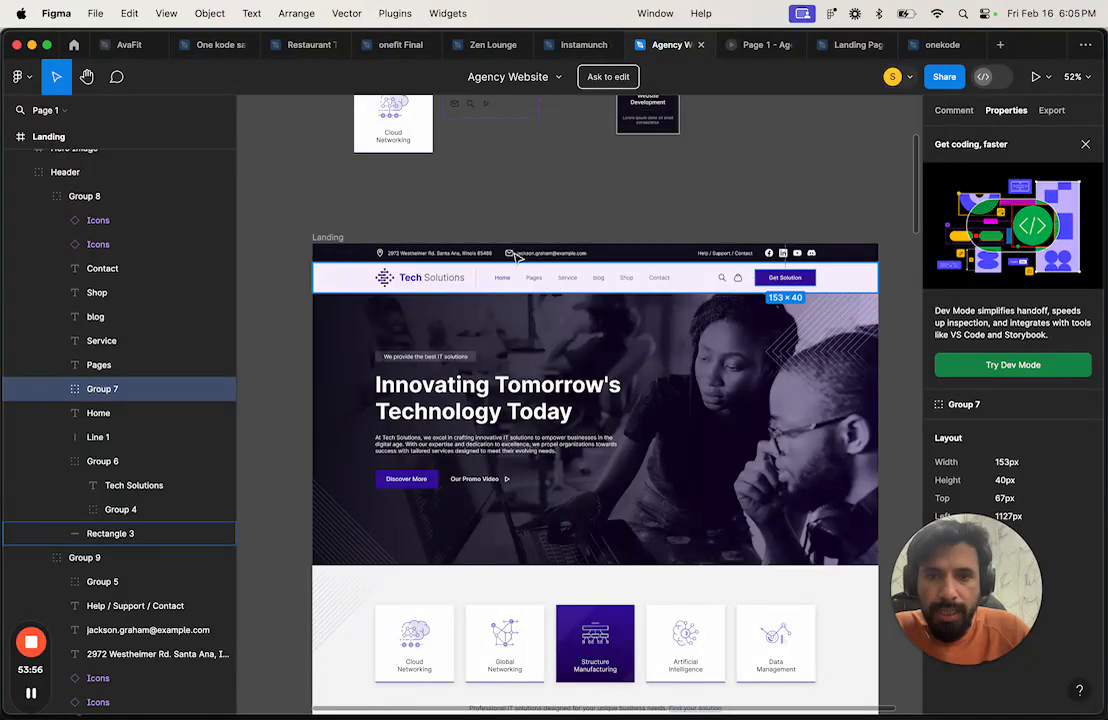
pyautogui.click(510, 255)
pyautogui.moveTo(492, 257)
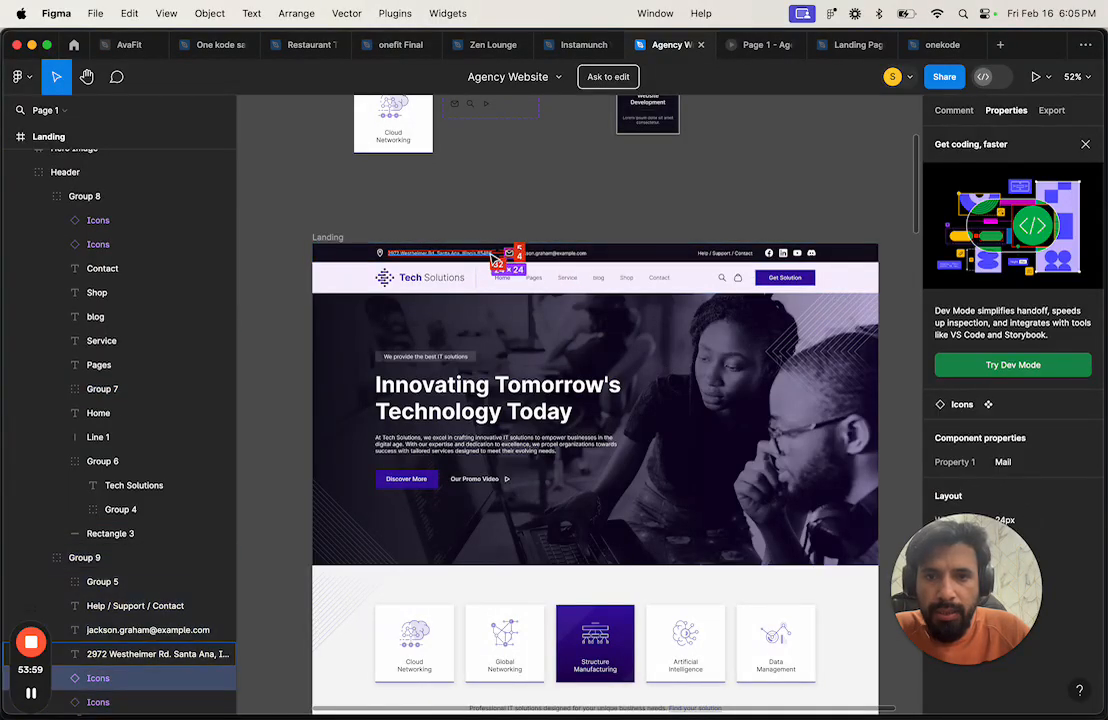
pyautogui.hotkey('ctrl', 'Right')
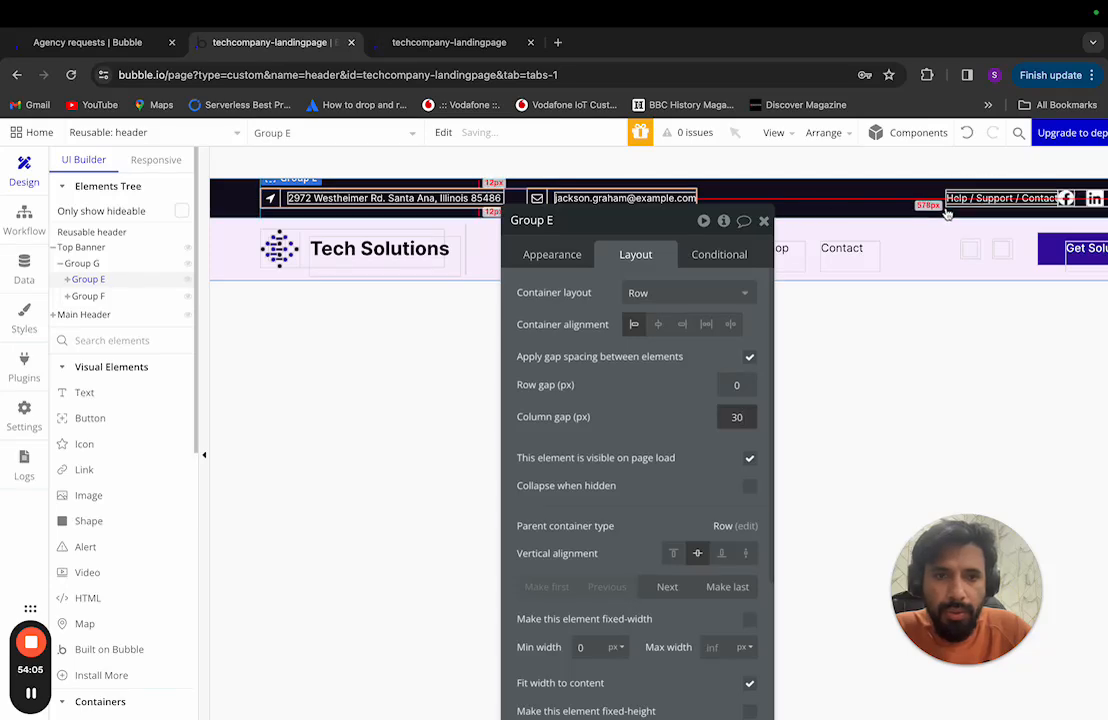
# Step: Turn on gap spacing for Group F with a 30 px column gap
pyautogui.moveTo(705, 216); pyautogui.dragTo(953, 251)
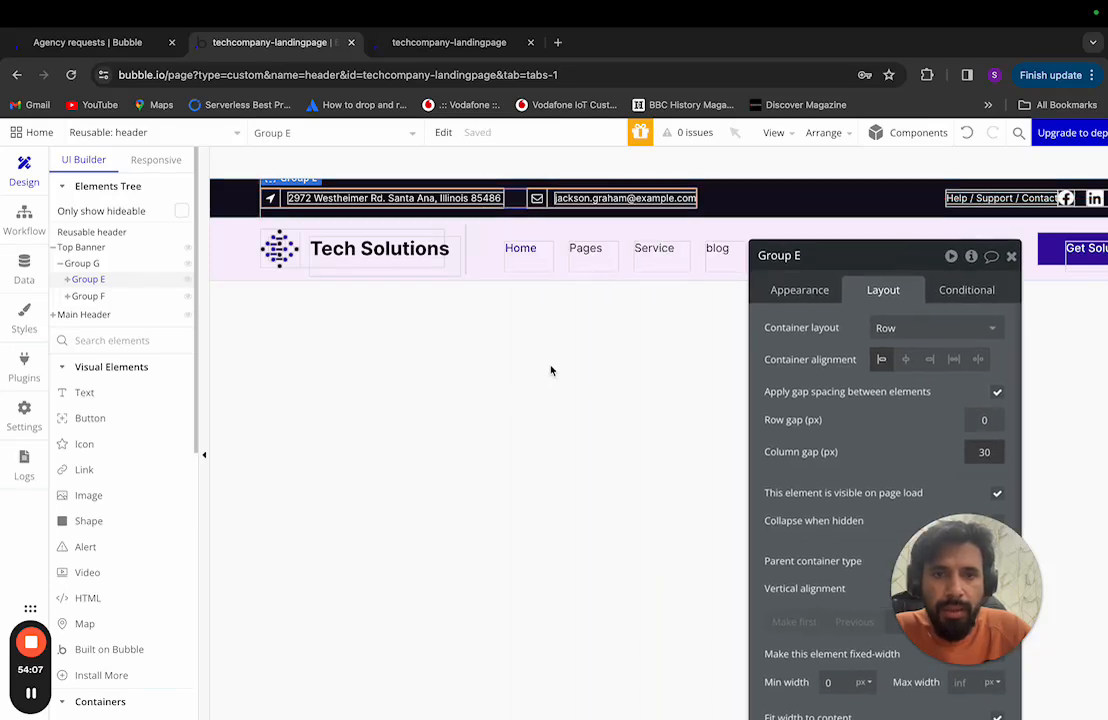
pyautogui.hscroll(2, 550, 371)
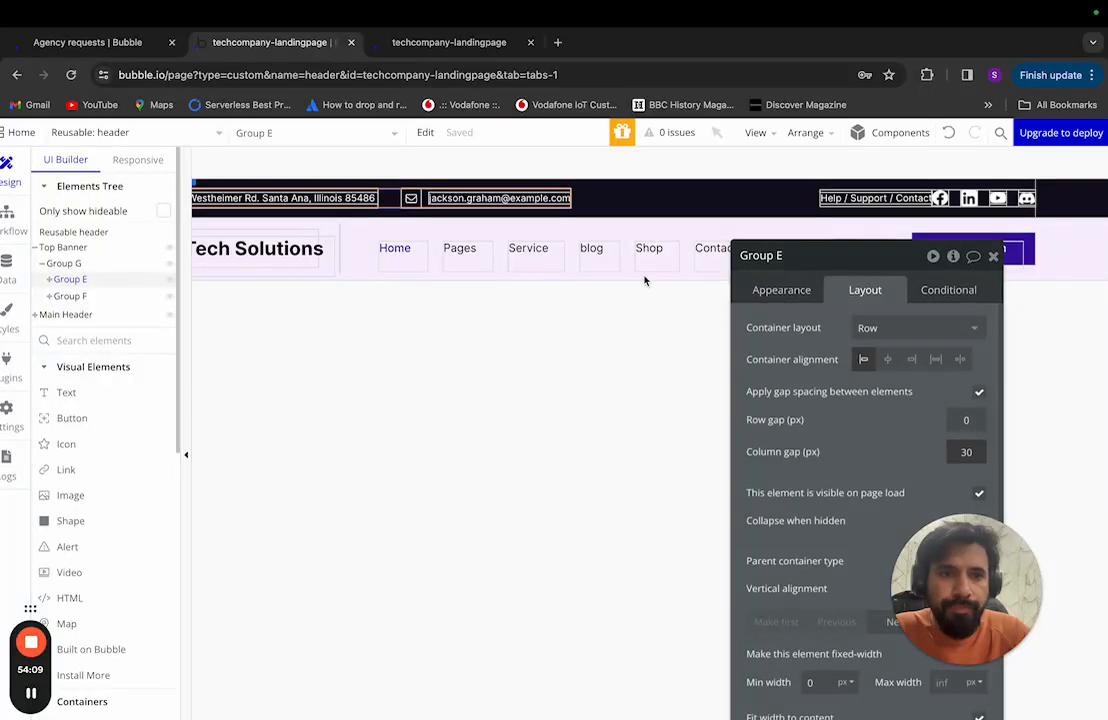
pyautogui.click(134, 295)
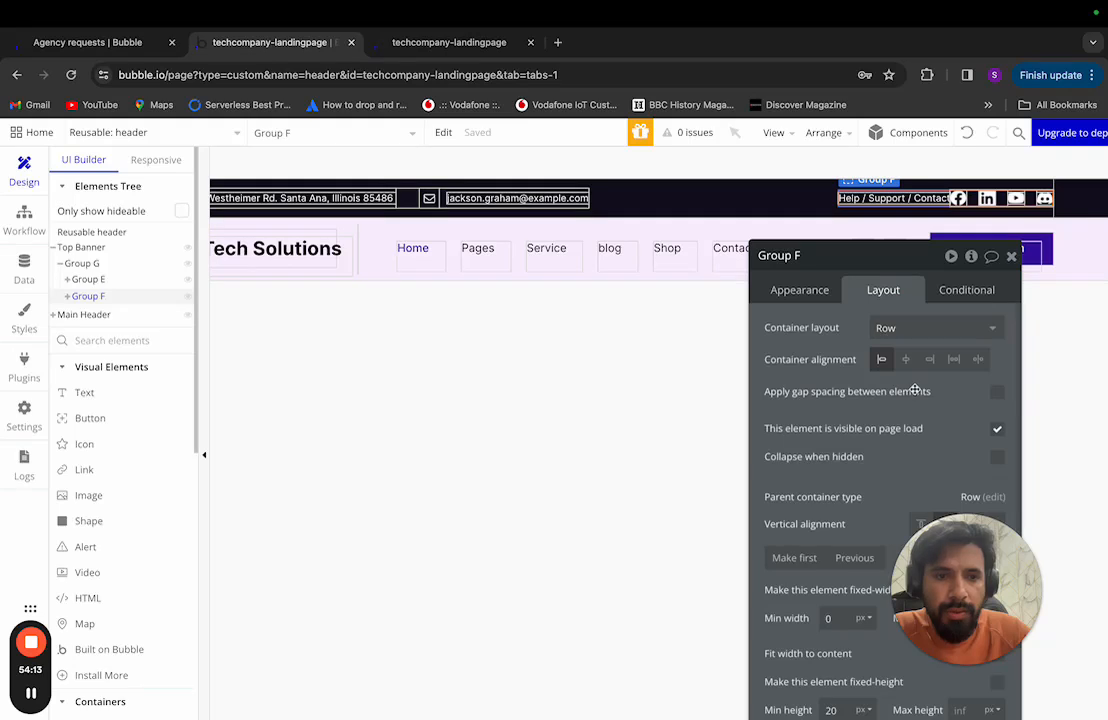
pyautogui.click(999, 390)
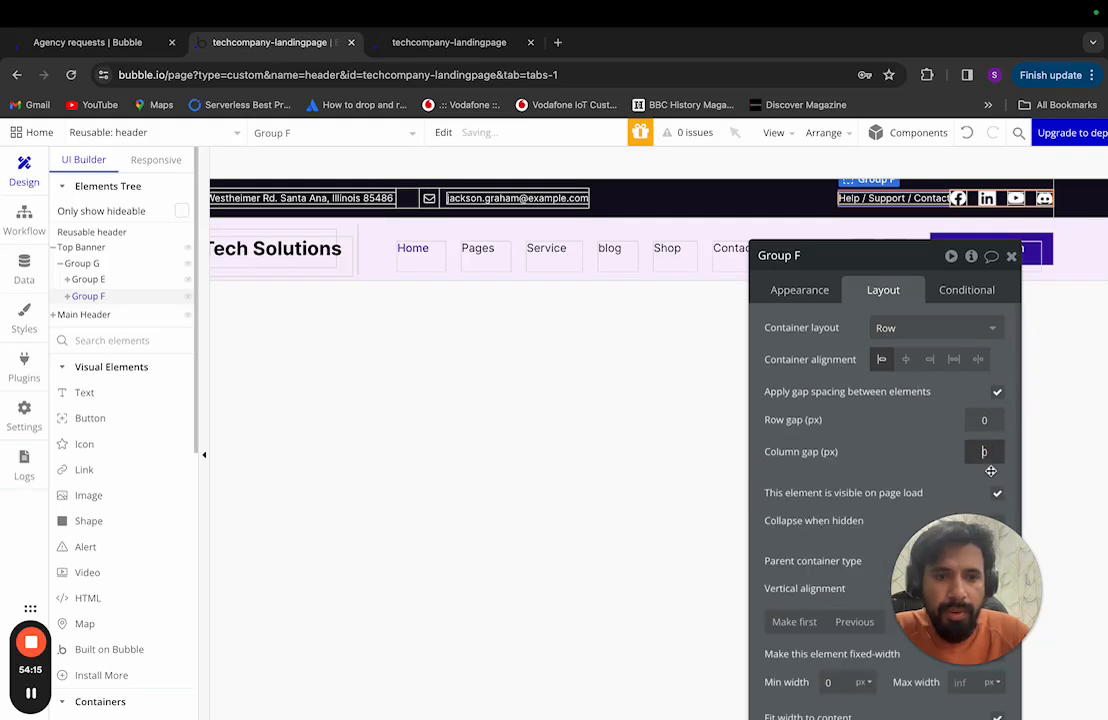
pyautogui.write('30')
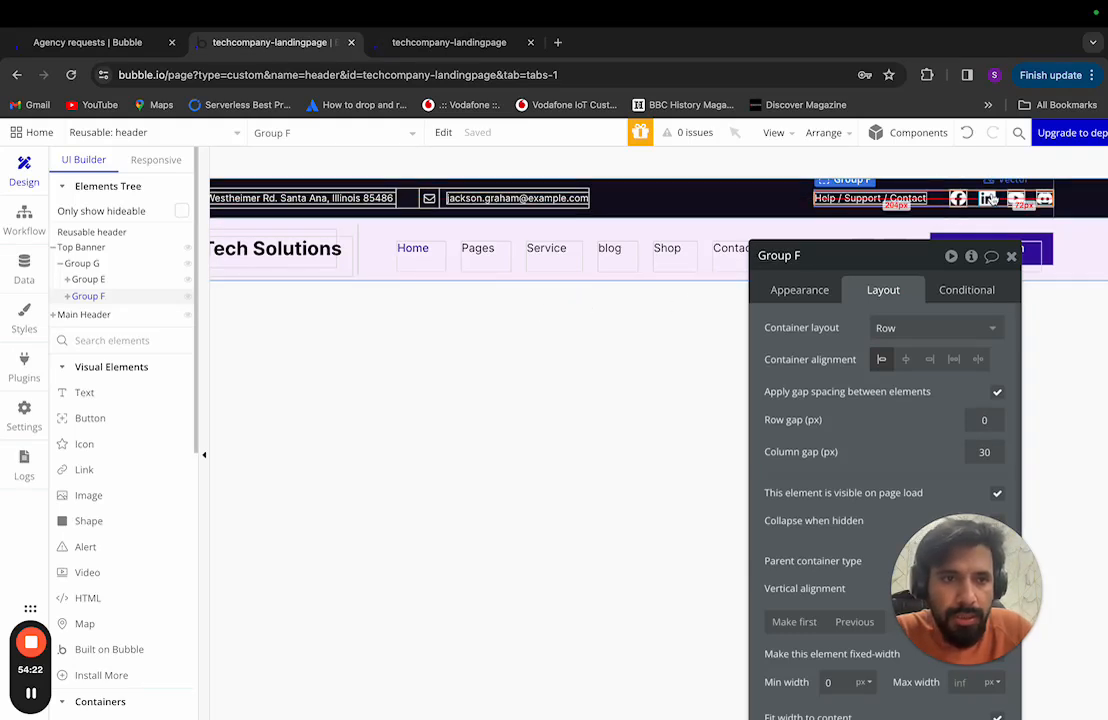
# Step: Zoom out to view the whole header, then switch to the index page
pyautogui.moveTo(898, 260); pyautogui.dragTo(778, 257)
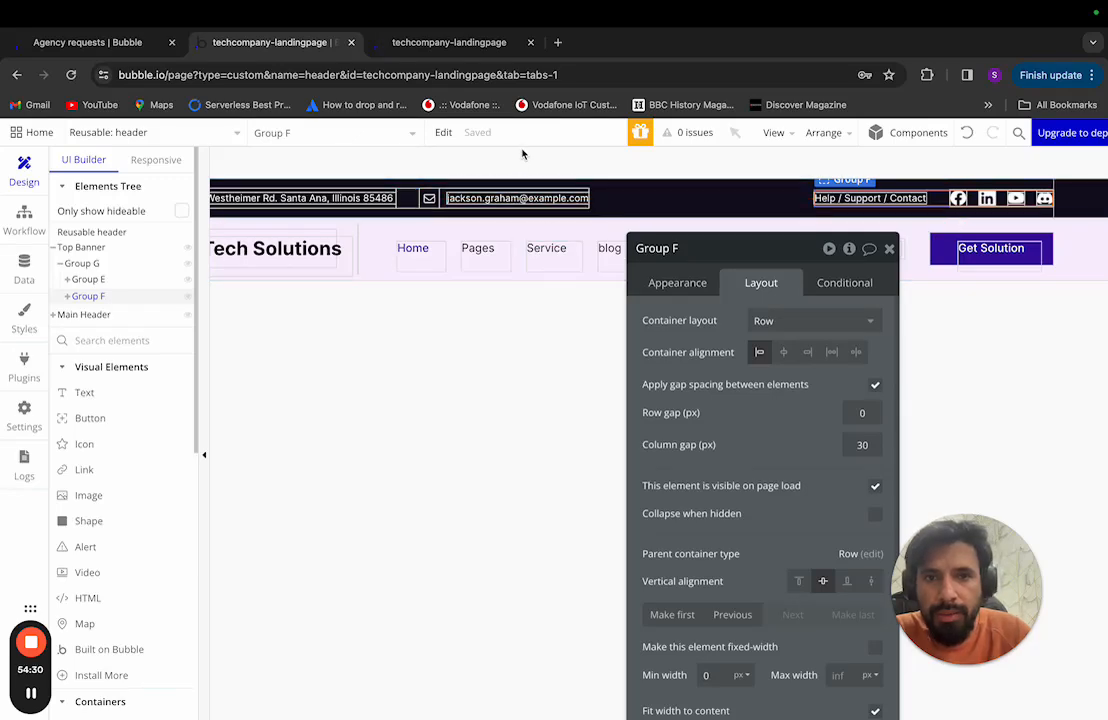
pyautogui.hotkey('ctrl', '-')
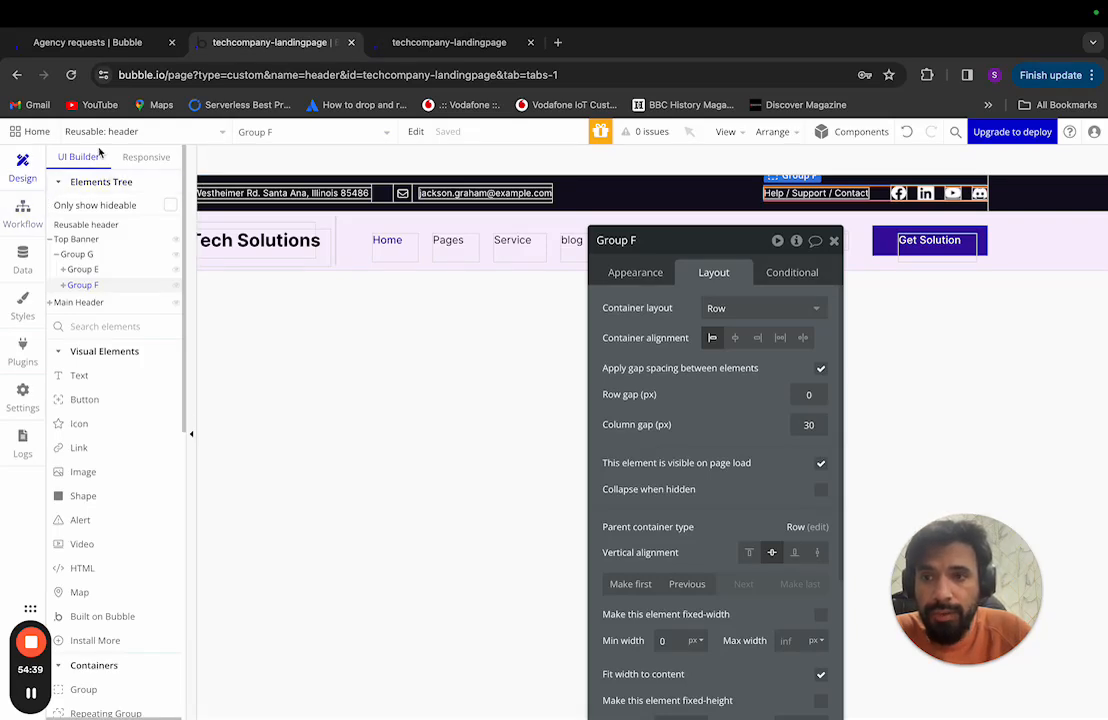
pyautogui.click(137, 141)
pyautogui.click(124, 183)
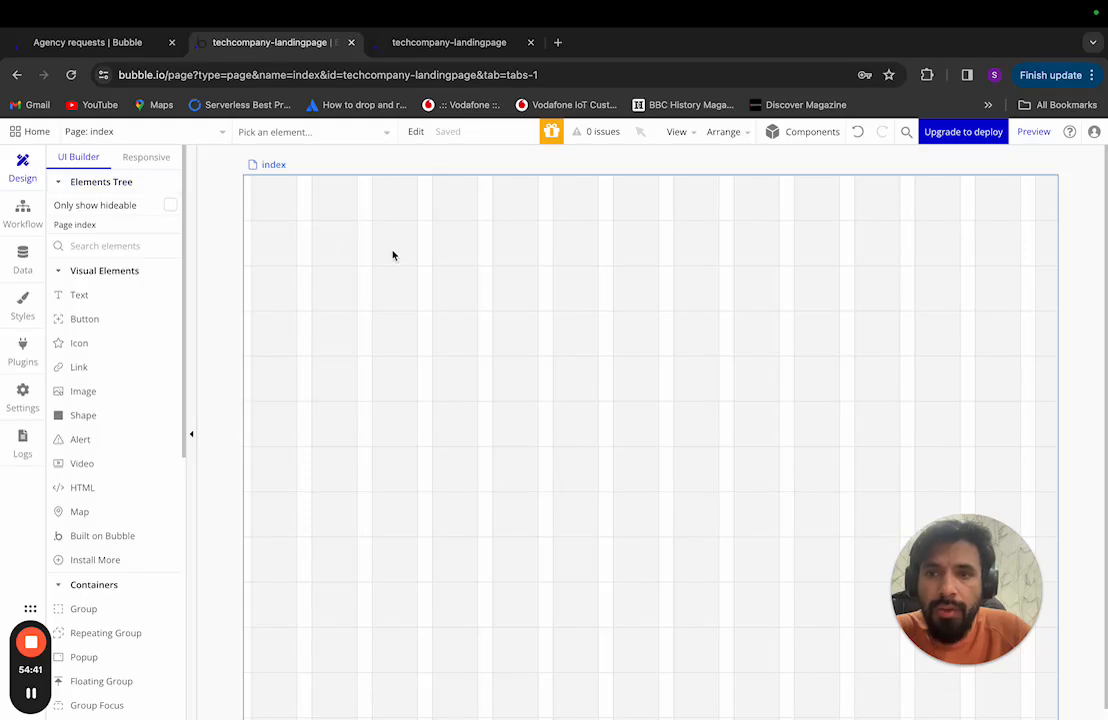
# Step: Go to the landing page and delete its old Header
pyautogui.click(72, 224)
pyautogui.click(105, 131)
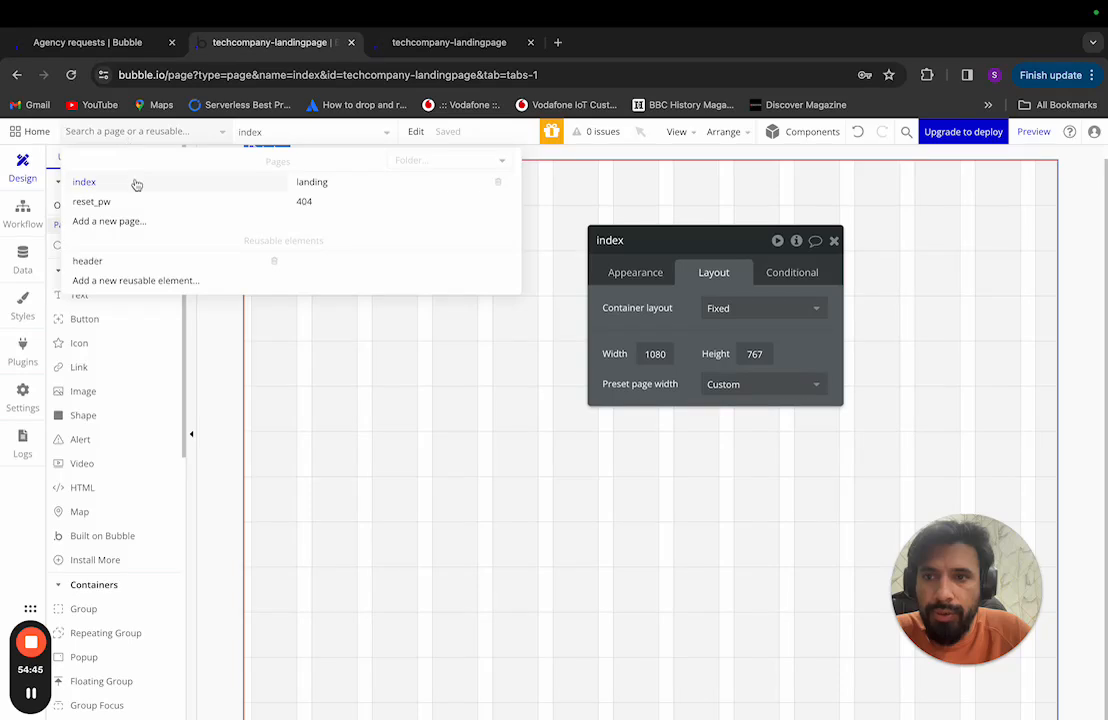
pyautogui.click(312, 182)
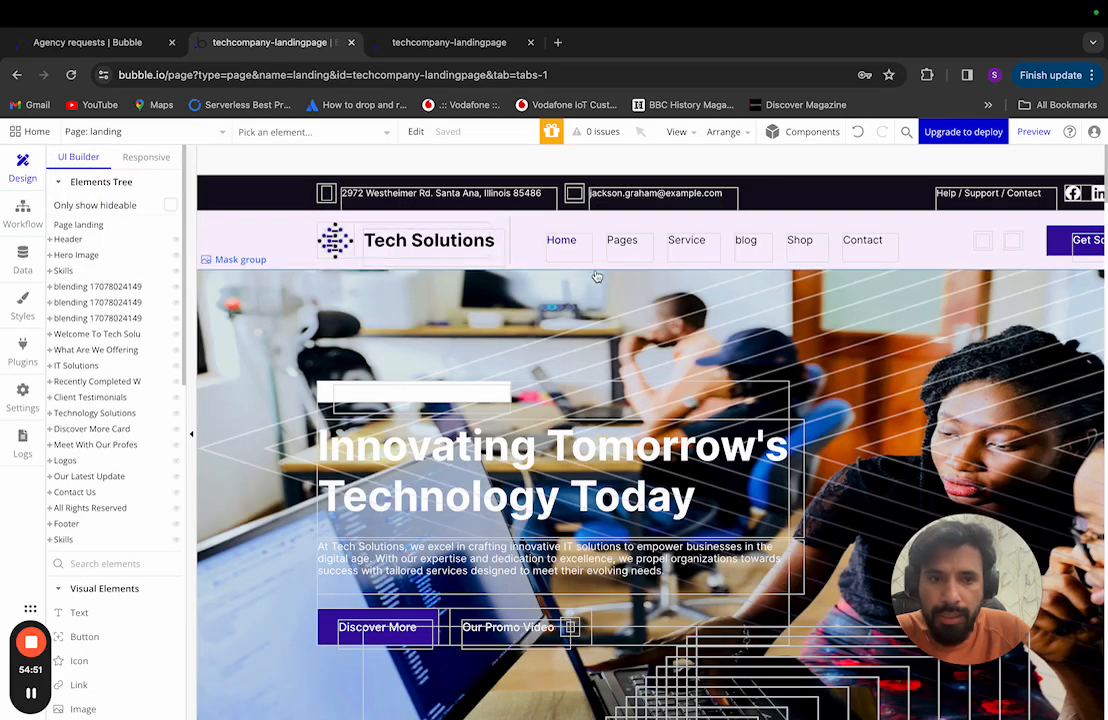
pyautogui.click(86, 241)
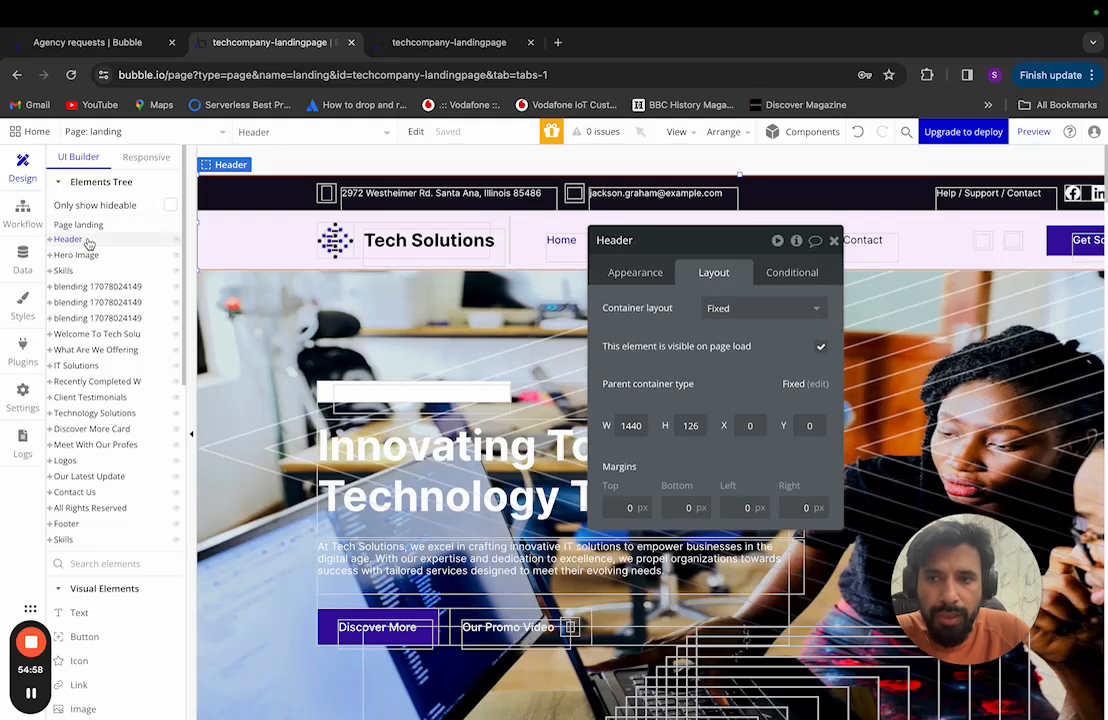
pyautogui.rightClick(88, 243)
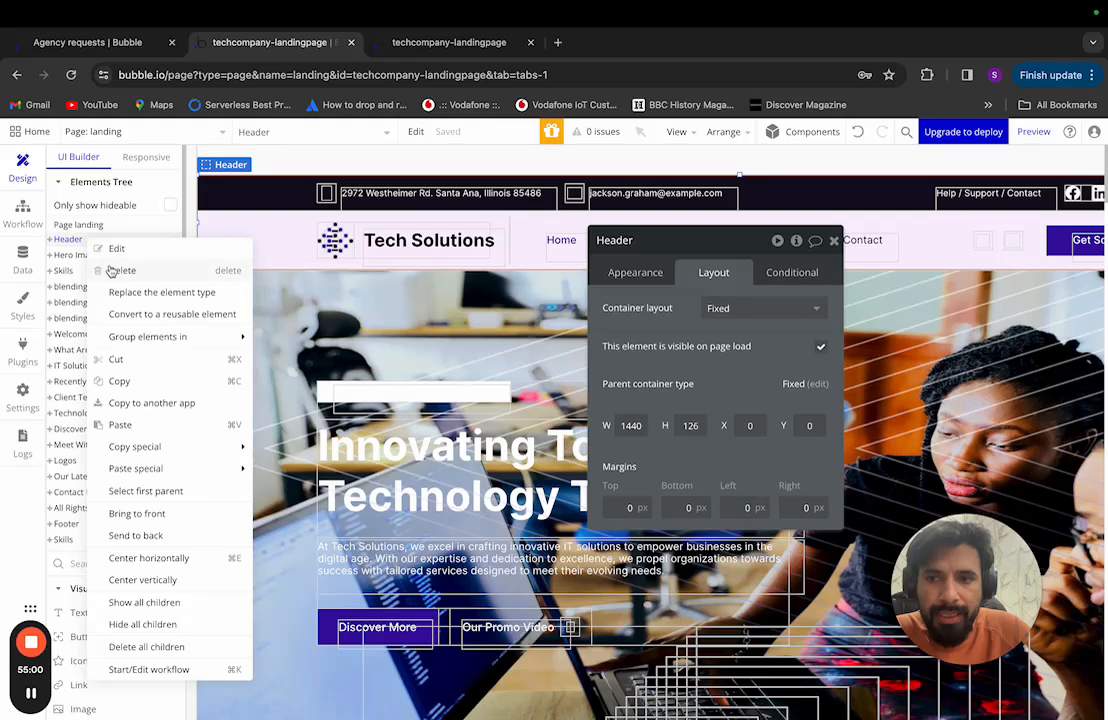
pyautogui.click(116, 270)
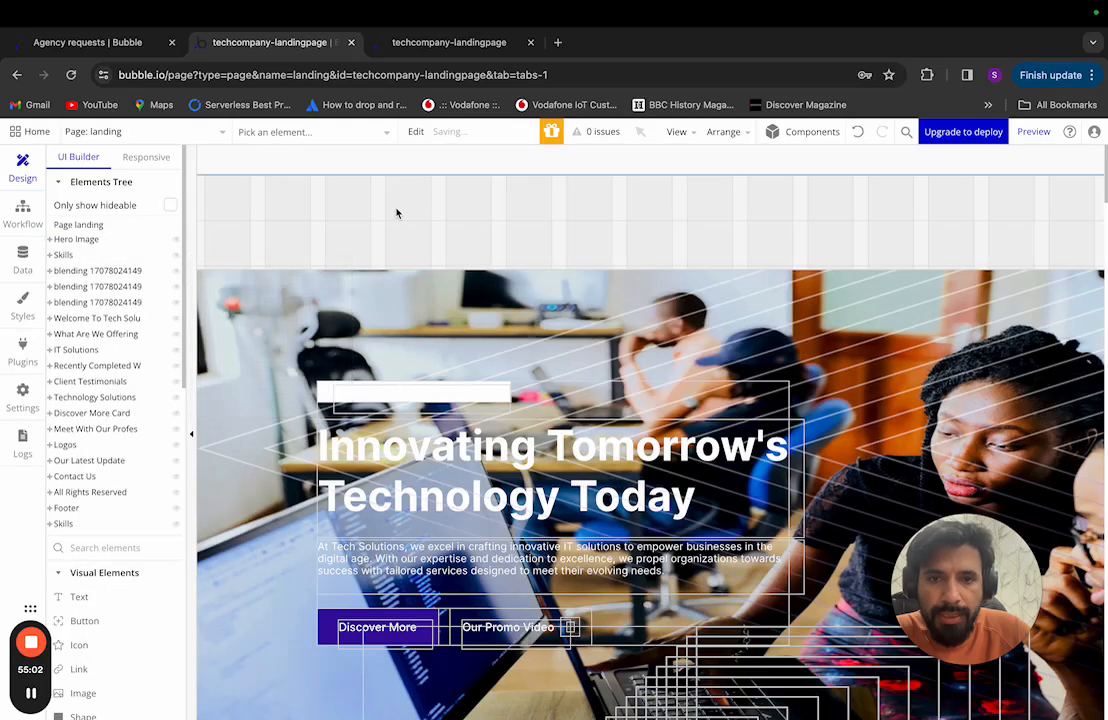
# Step: Drag the 'header' reusable element onto the landing page, flush at the top (Y 0)
pyautogui.click(70, 572)
pyautogui.scroll(-3, 106, 541)
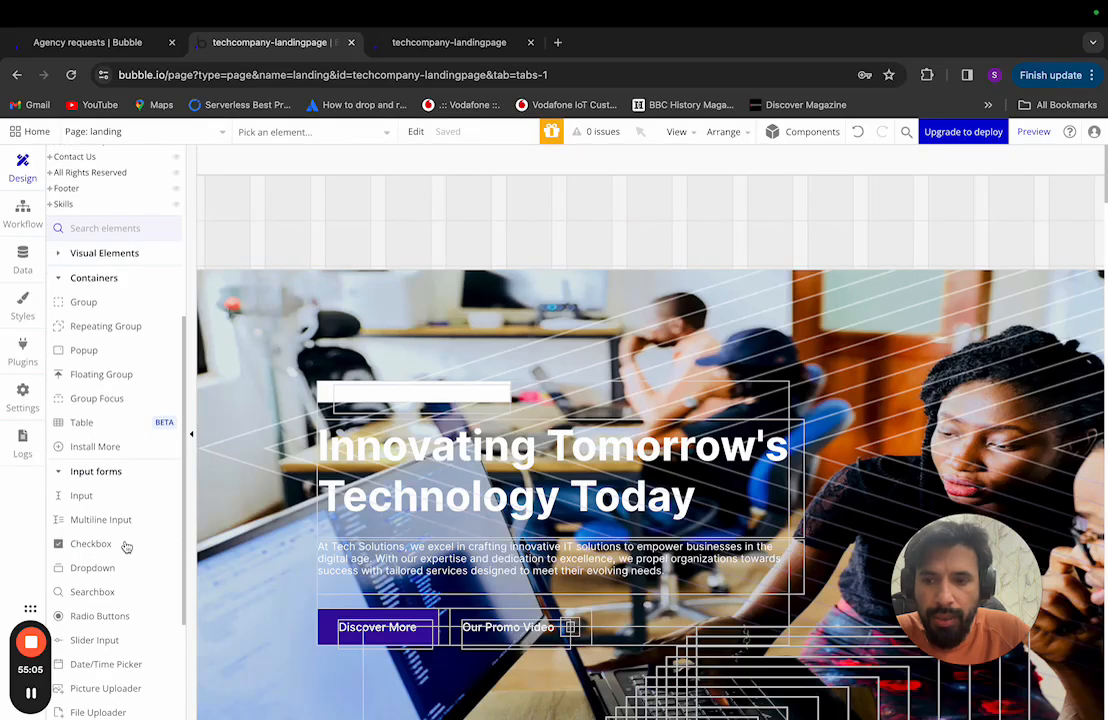
pyautogui.click(78, 279)
pyautogui.click(72, 303)
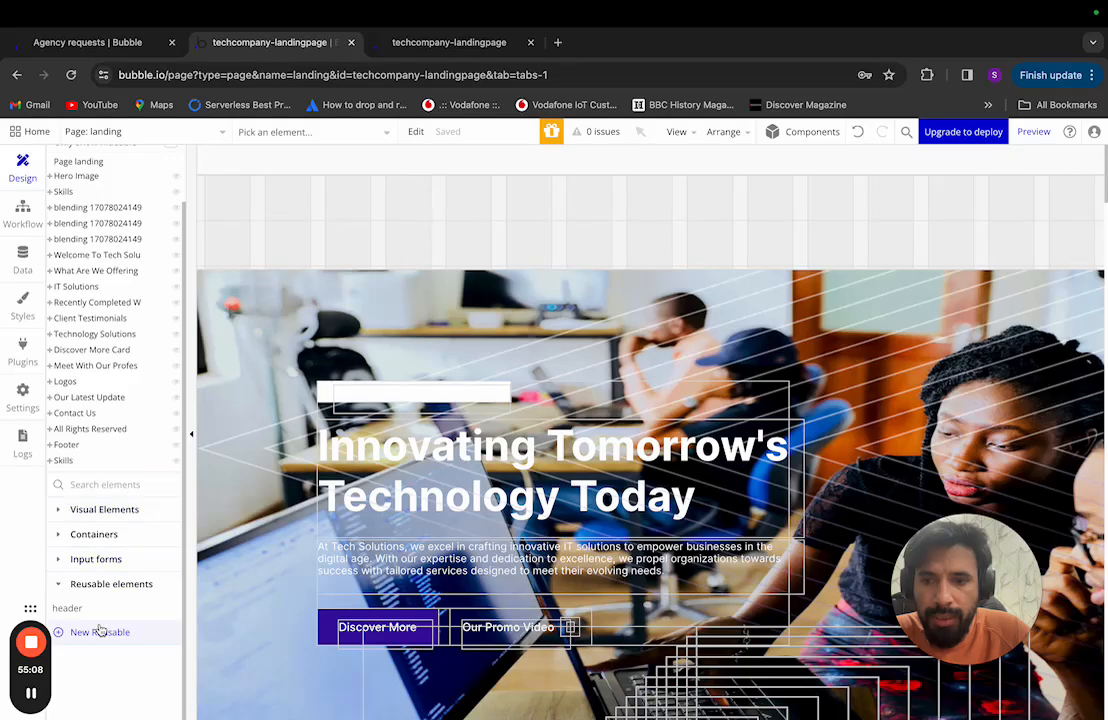
pyautogui.moveTo(94, 615)
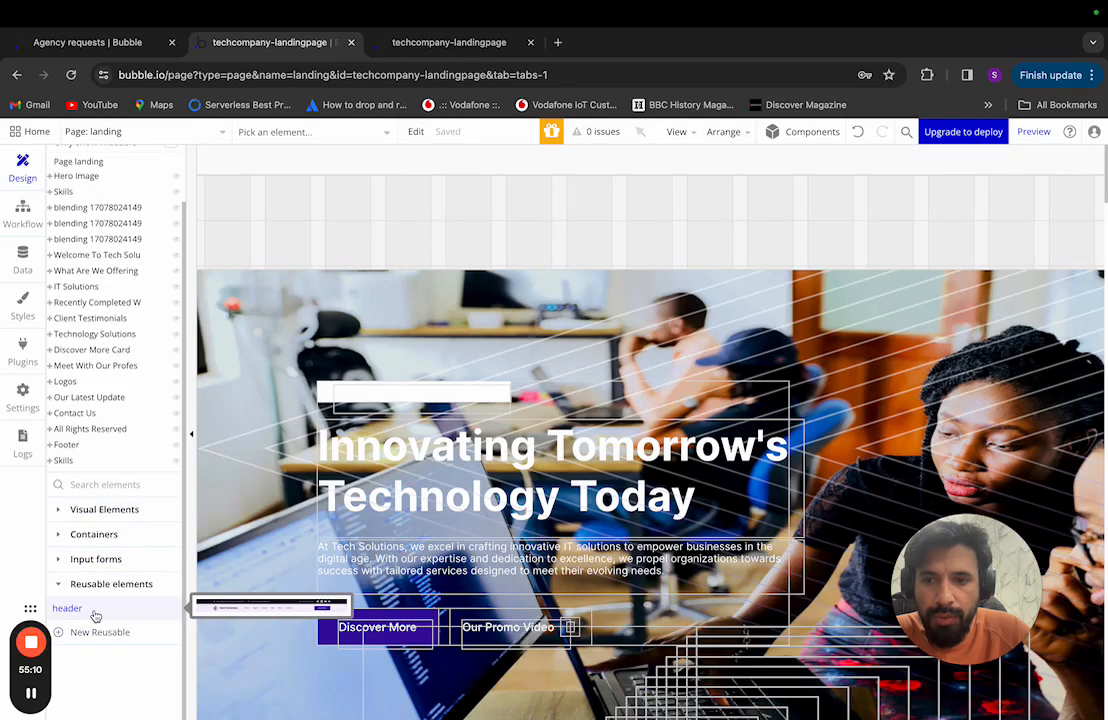
pyautogui.moveTo(94, 615); pyautogui.dragTo(428, 300)
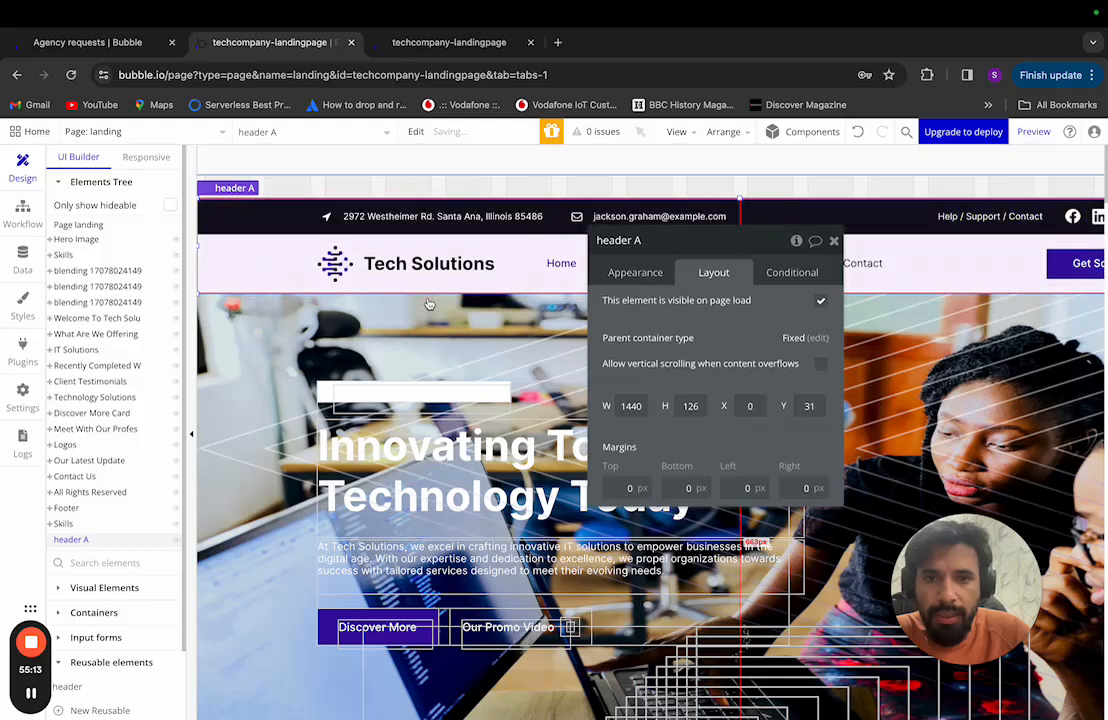
pyautogui.moveTo(567, 215); pyautogui.dragTo(490, 186)
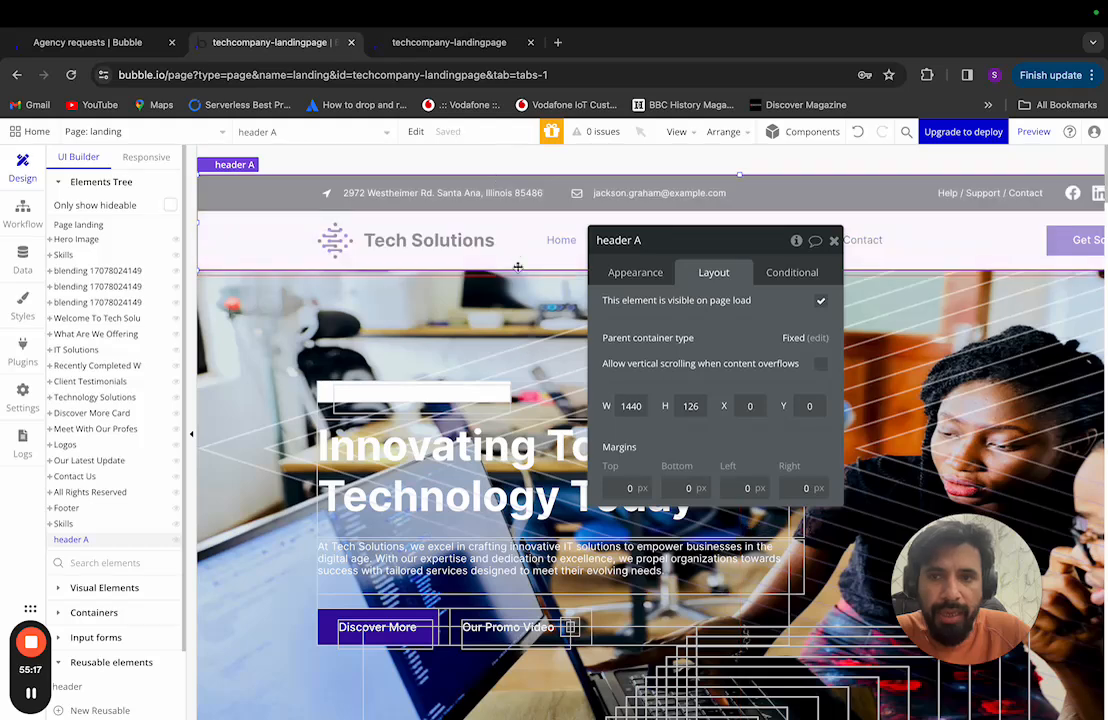
pyautogui.click(76, 224)
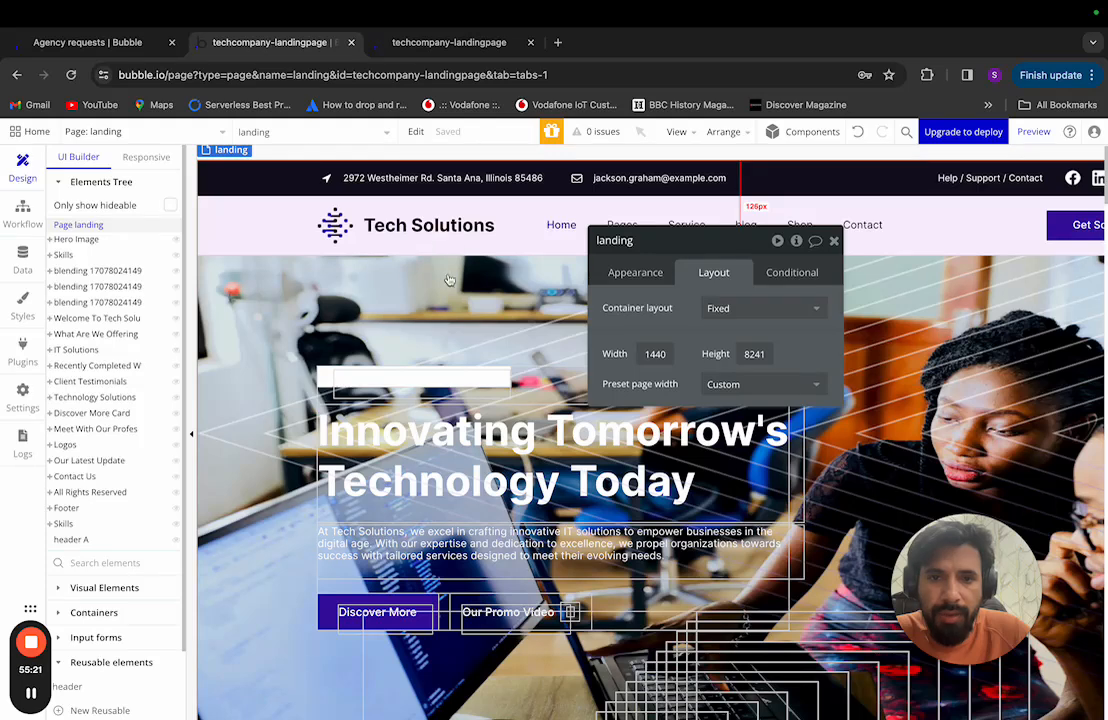
# Step: Move the landing page's property panel aside and open the page's run-mode preview
pyautogui.scroll(1, 430, 277)
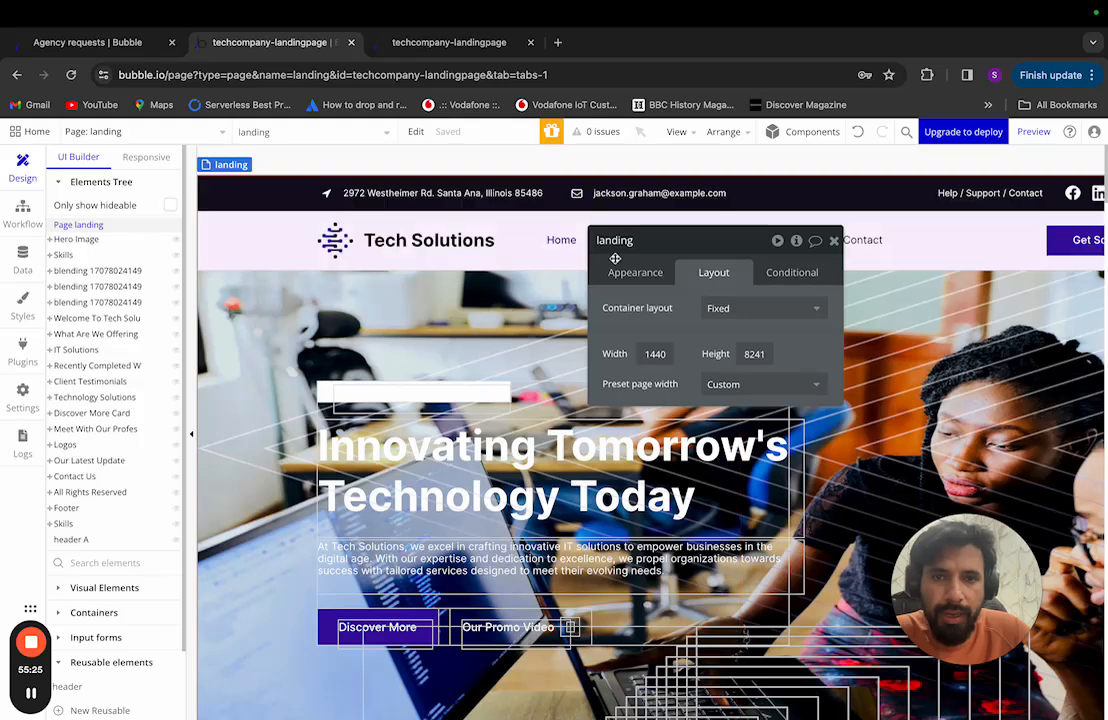
pyautogui.moveTo(715, 242); pyautogui.dragTo(520, 322)
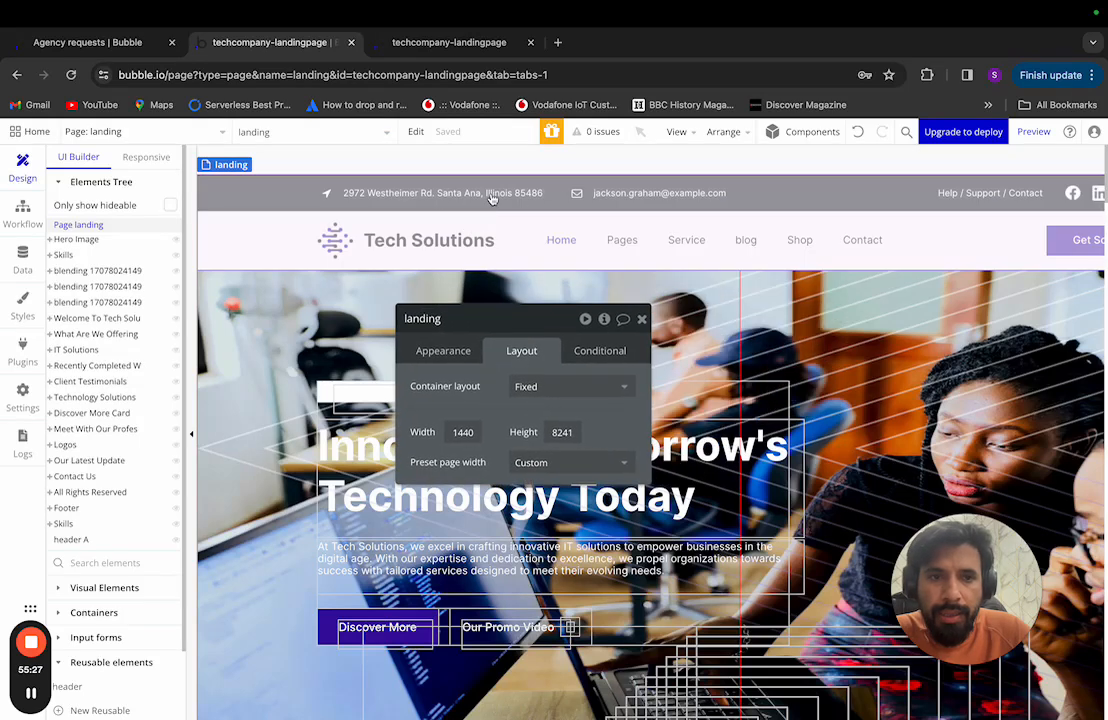
pyautogui.hscroll(3, 805, 190)
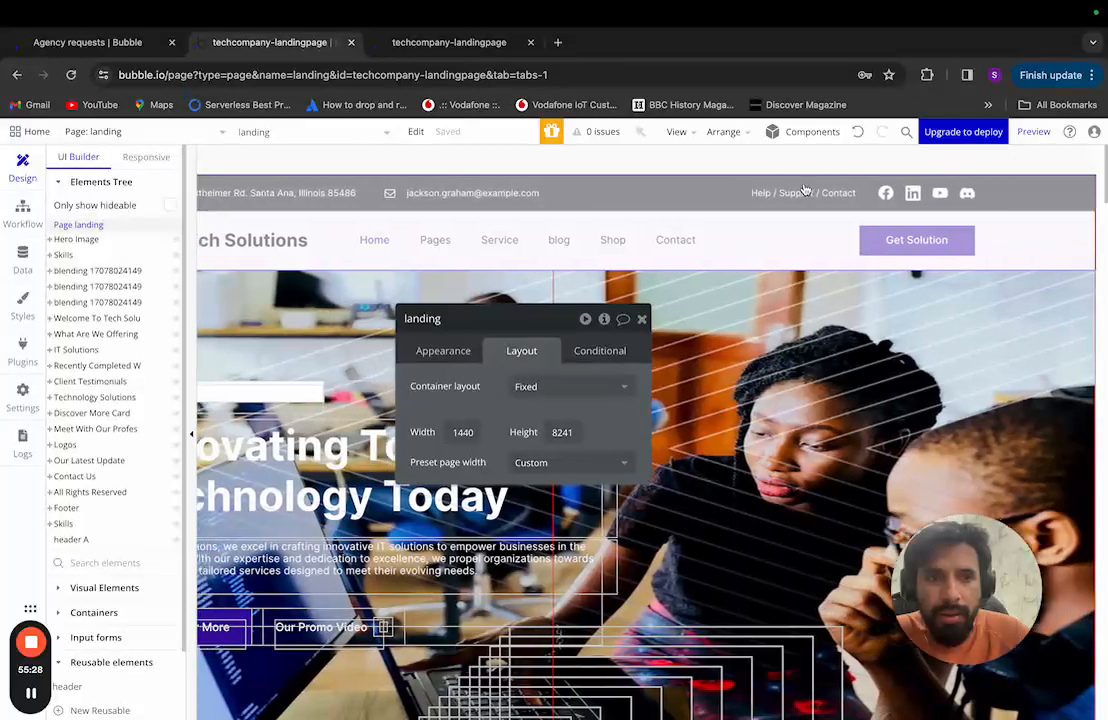
pyautogui.hscroll(-2, 805, 190)
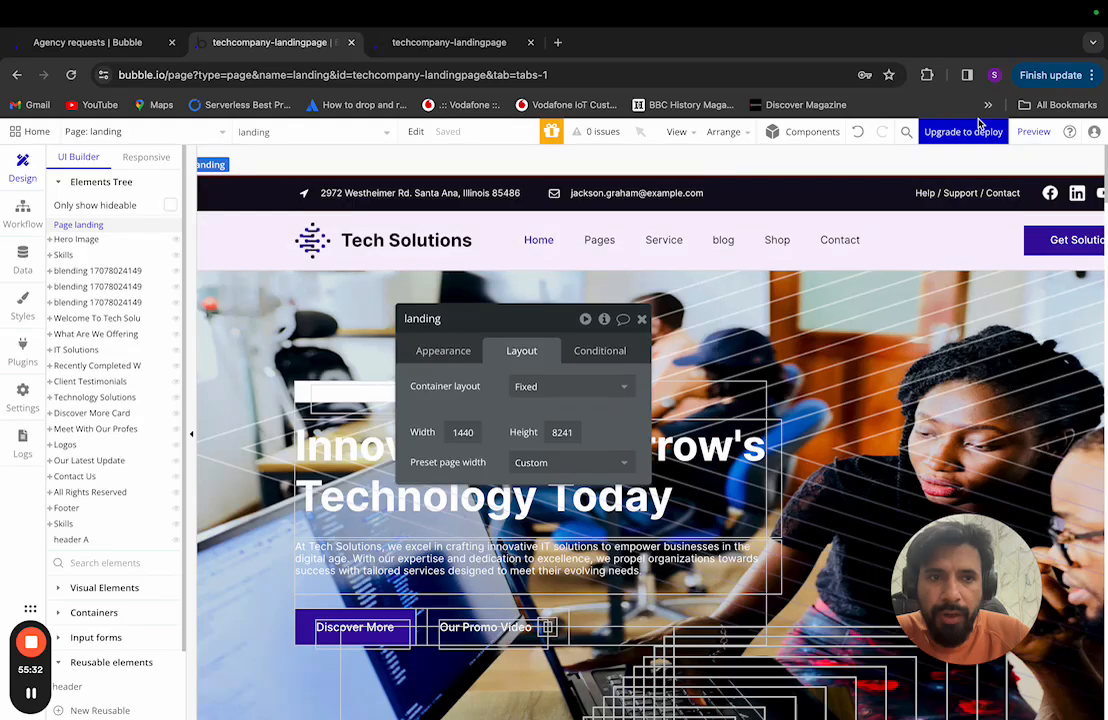
pyautogui.click(1033, 133)
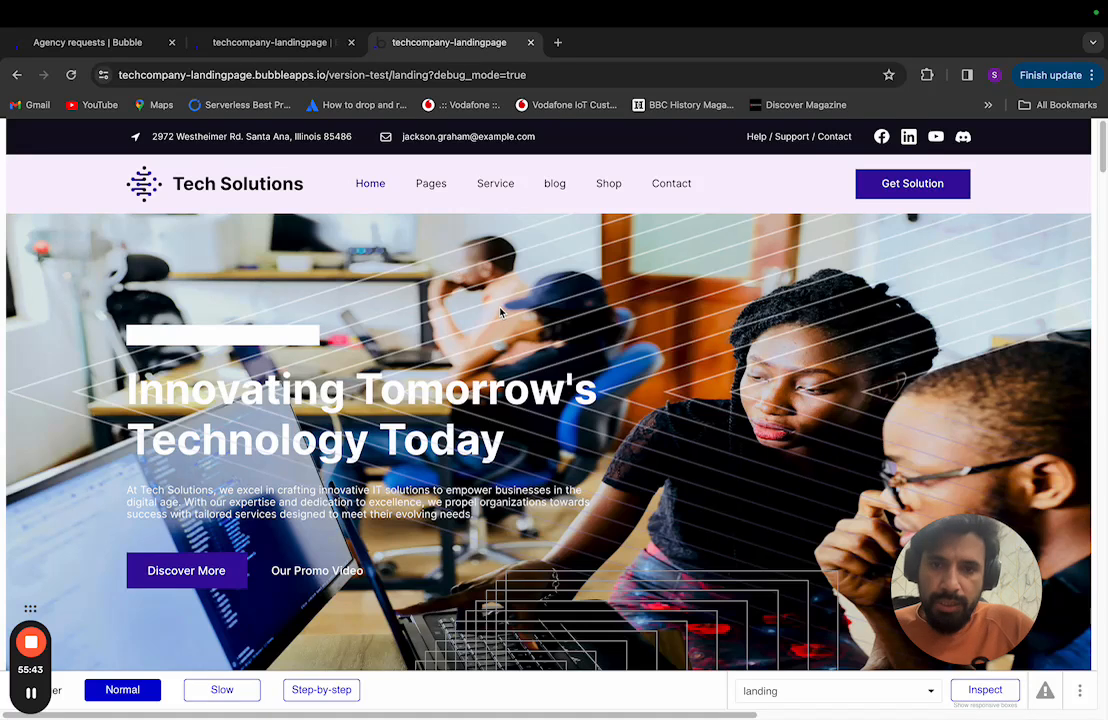
# Step: Scroll through the live landing-page preview, then return to the landing page in the editor
pyautogui.hscroll(3, 500, 313)
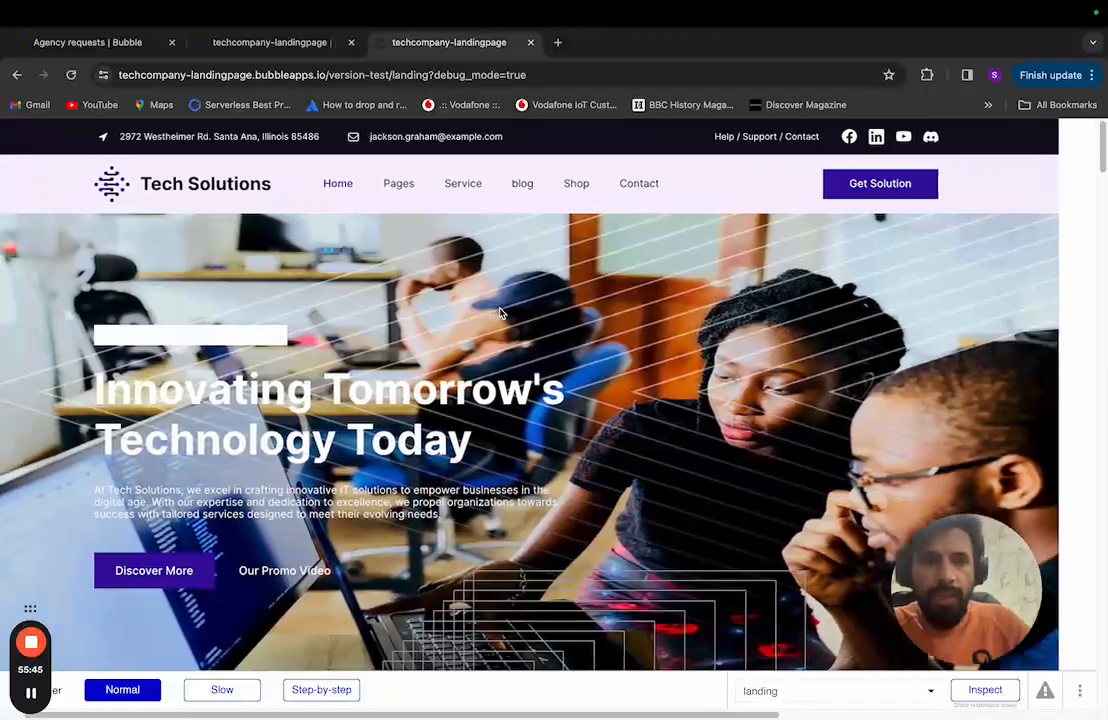
pyautogui.hscroll(-3, 500, 313)
pyautogui.hscroll(2, 600, 370)
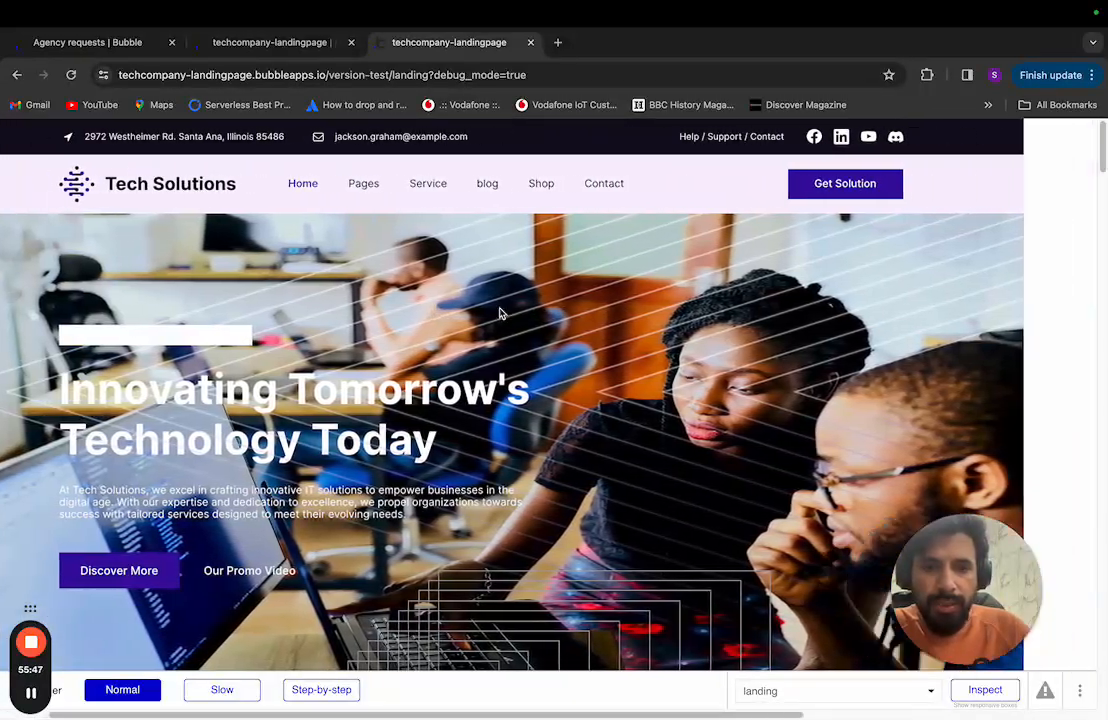
pyautogui.scroll(-5, 713, 422)
pyautogui.scroll(-8, 713, 422)
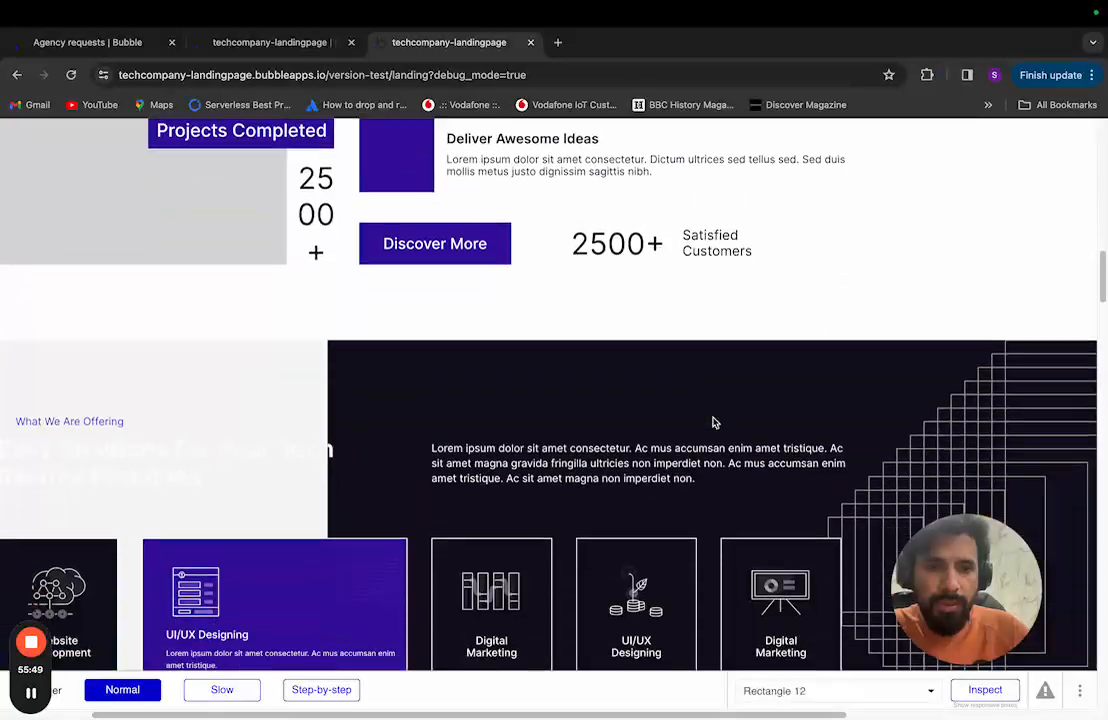
pyautogui.hscroll(1, 713, 422)
pyautogui.hscroll(6, 714, 422)
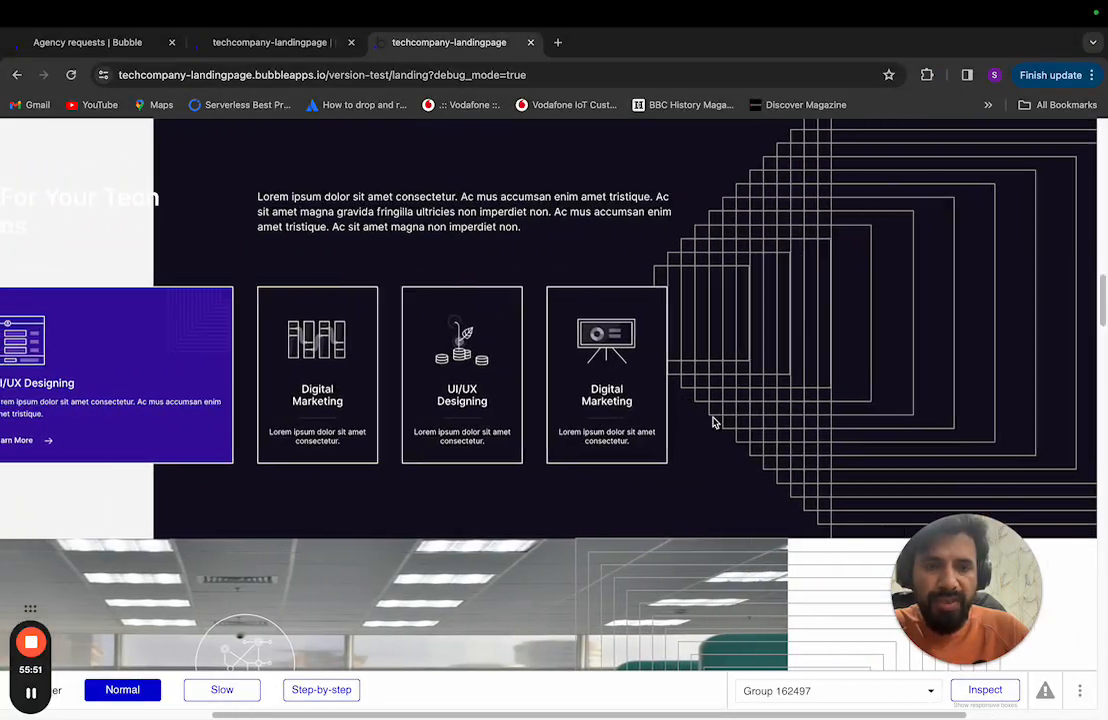
pyautogui.scroll(-5, 739, 382)
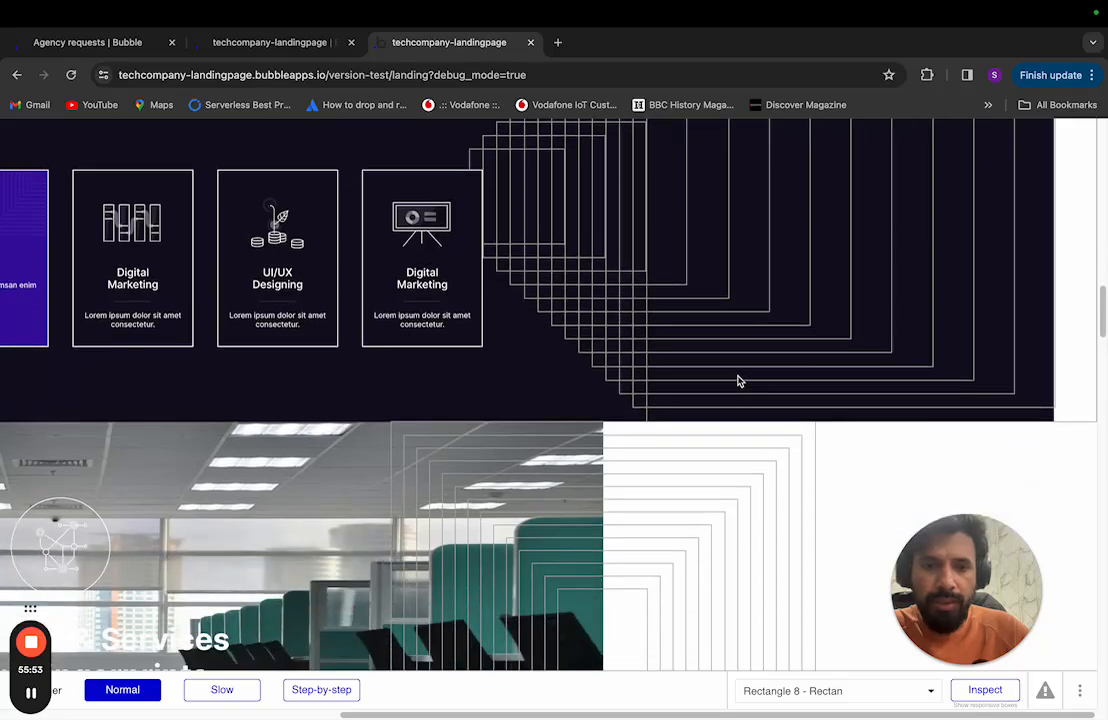
pyautogui.scroll(17, 739, 382)
pyautogui.scroll(1, 739, 382)
pyautogui.hscroll(-8, 739, 382)
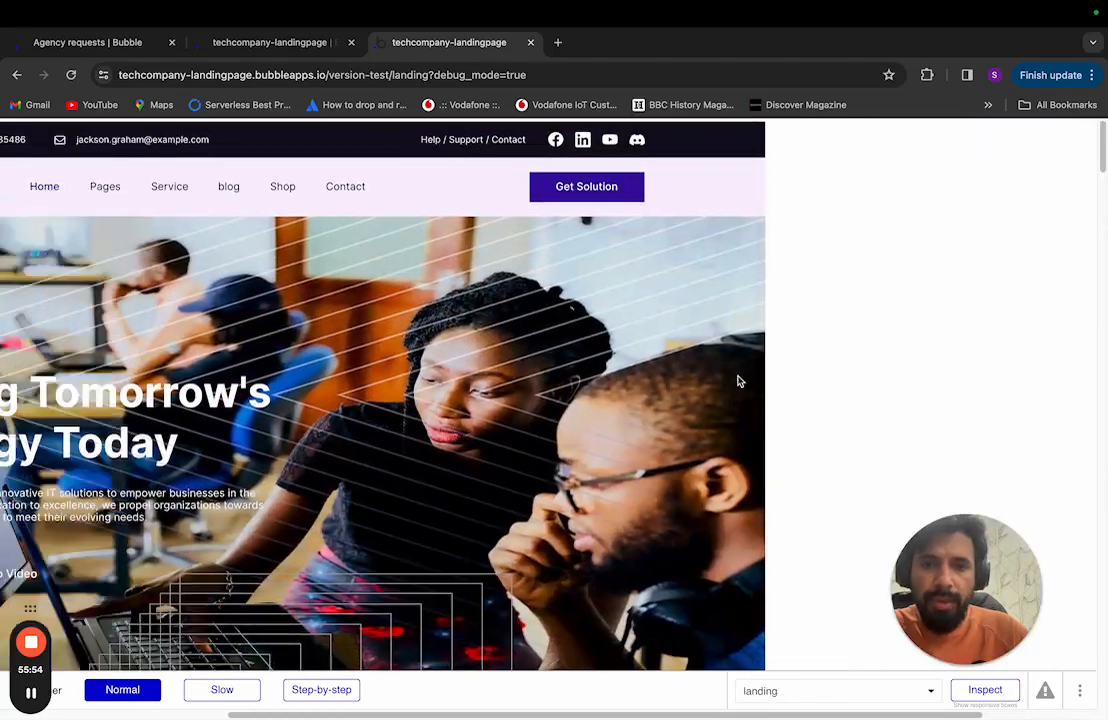
pyautogui.click(292, 43)
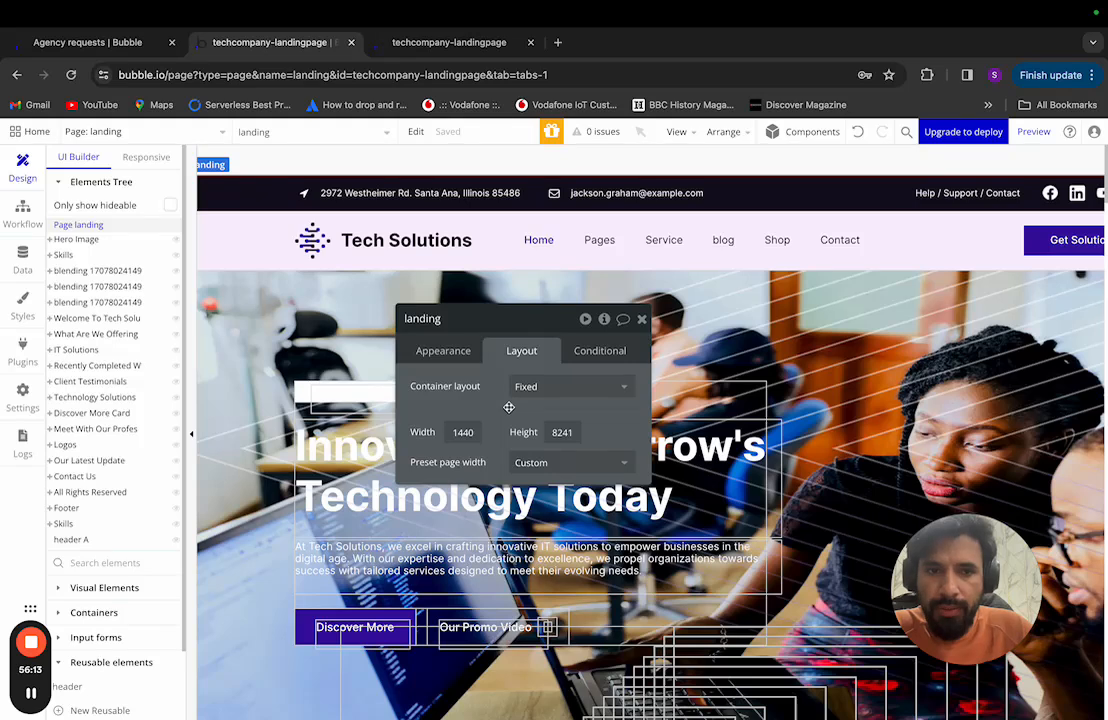
# Step: Open the reusable 'header' element for editing and compare it with Figma's full landing-page prototype
pyautogui.click(138, 138)
pyautogui.click(140, 262)
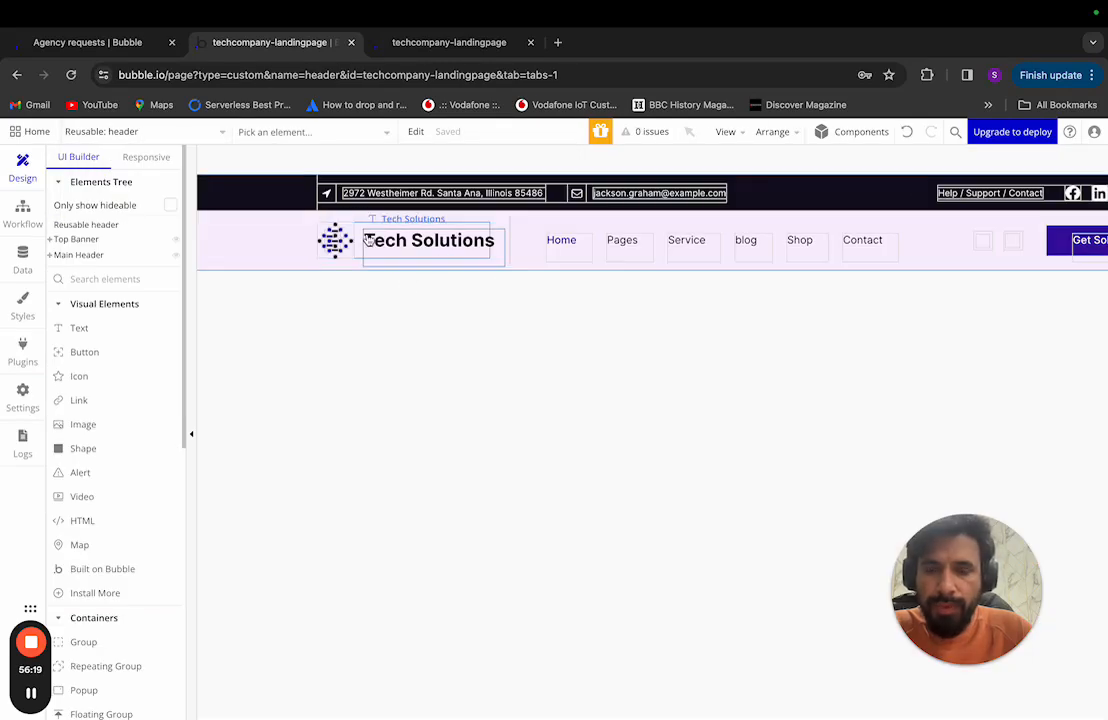
pyautogui.hotkey('ctrl', 'Left')
pyautogui.click(463, 318)
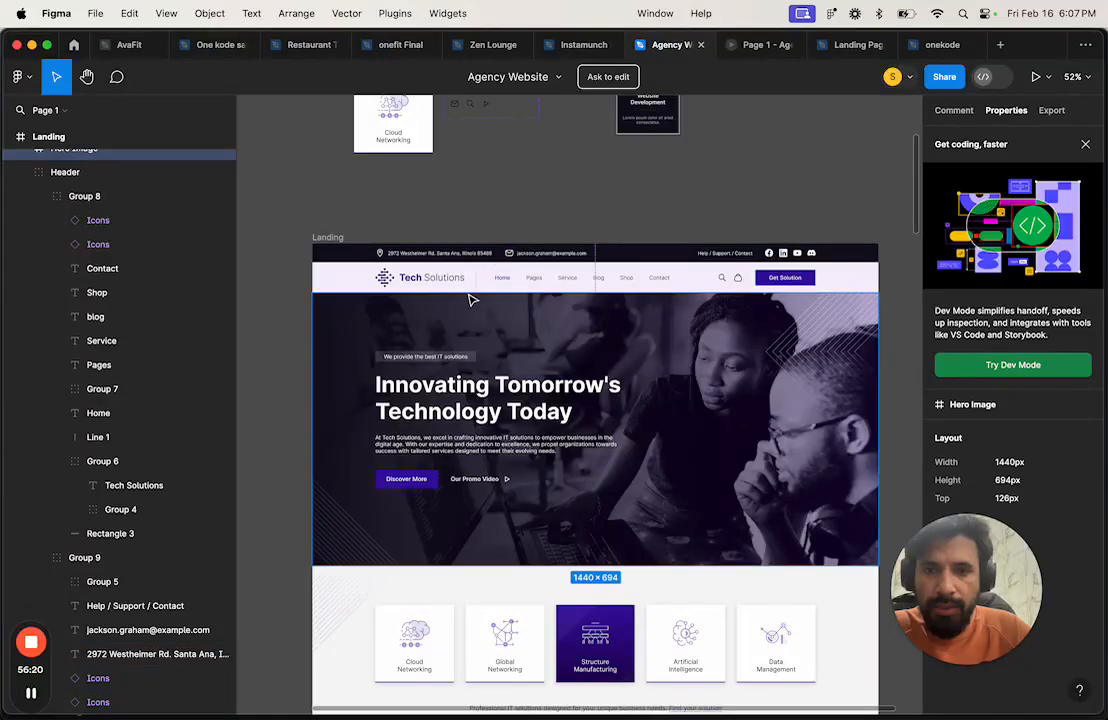
pyautogui.scroll(5, 470, 296)
pyautogui.click(760, 44)
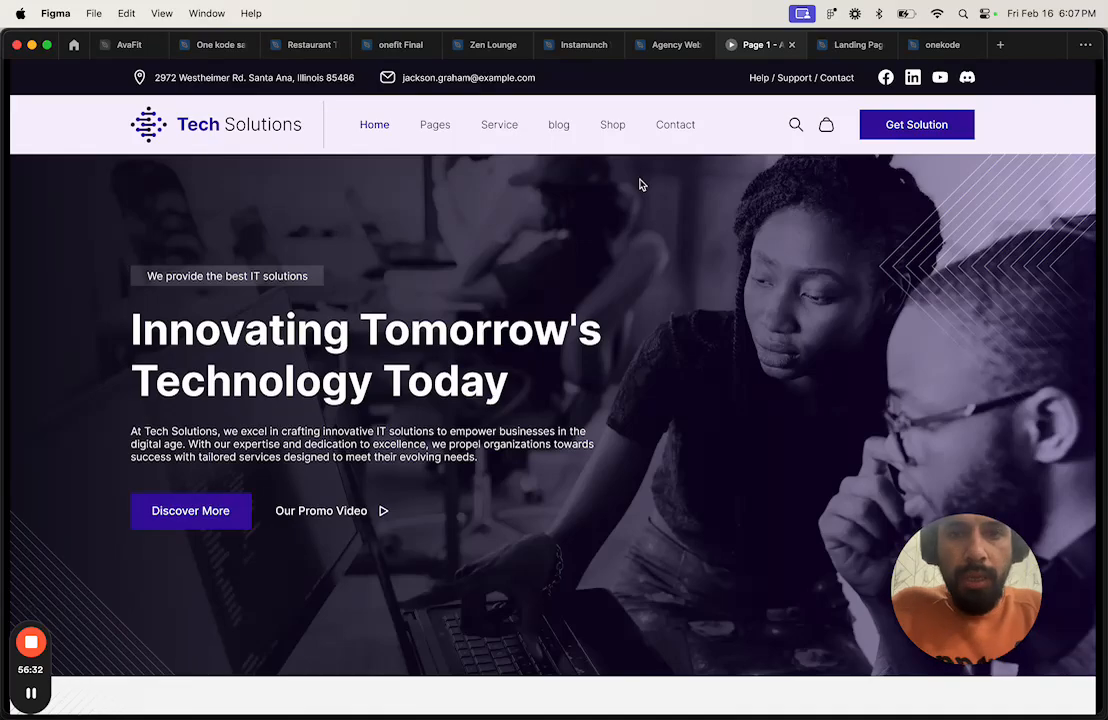
pyautogui.hotkey('ctrl', 'Right')
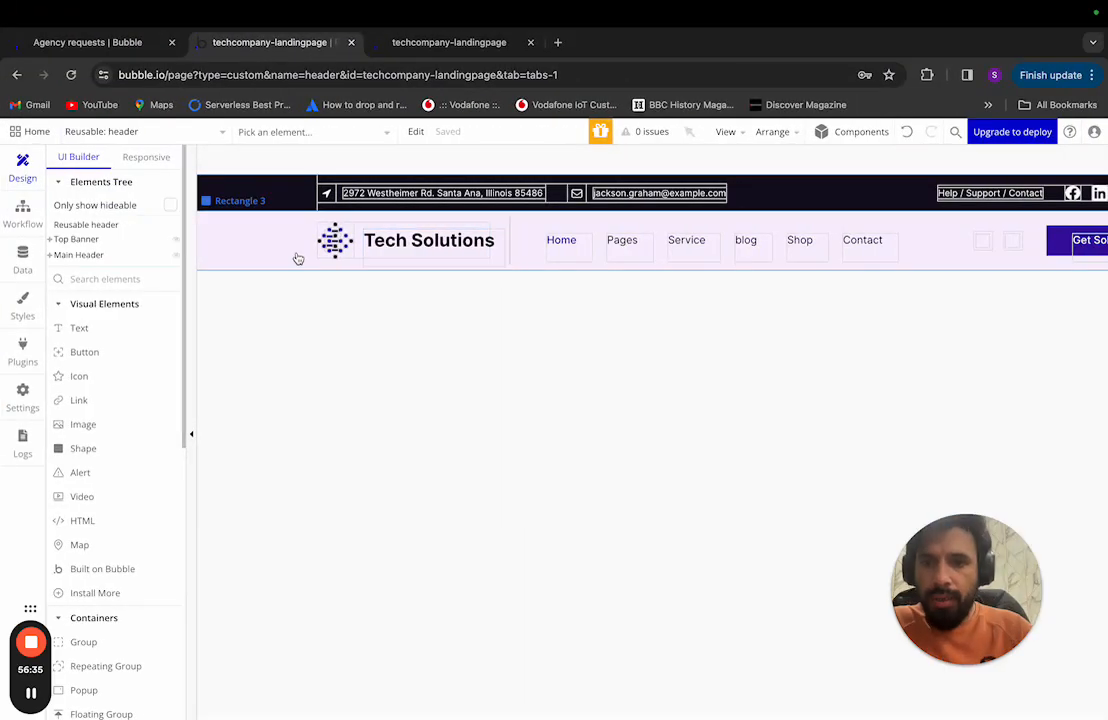
# Step: Inspect the Main Header's size (1440 × 78) and compare it with the Figma prototype
pyautogui.scroll(2, 297, 257)
pyautogui.scroll(-2, 357, 300)
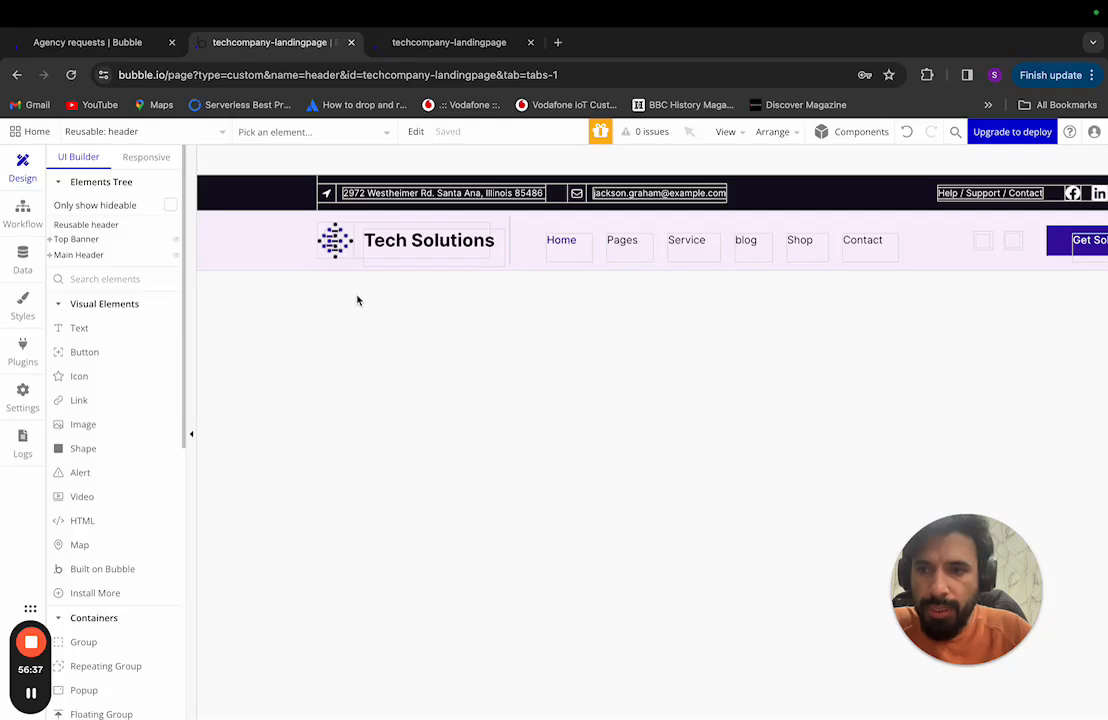
pyautogui.click(349, 257)
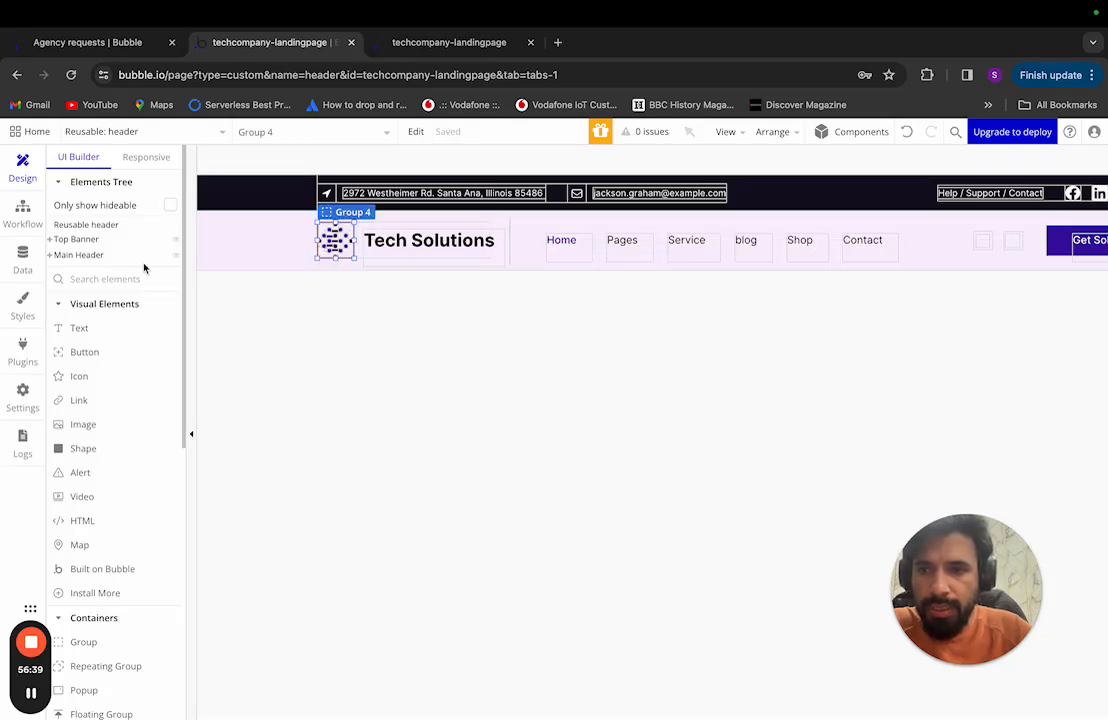
pyautogui.click(57, 255)
pyautogui.click(62, 239)
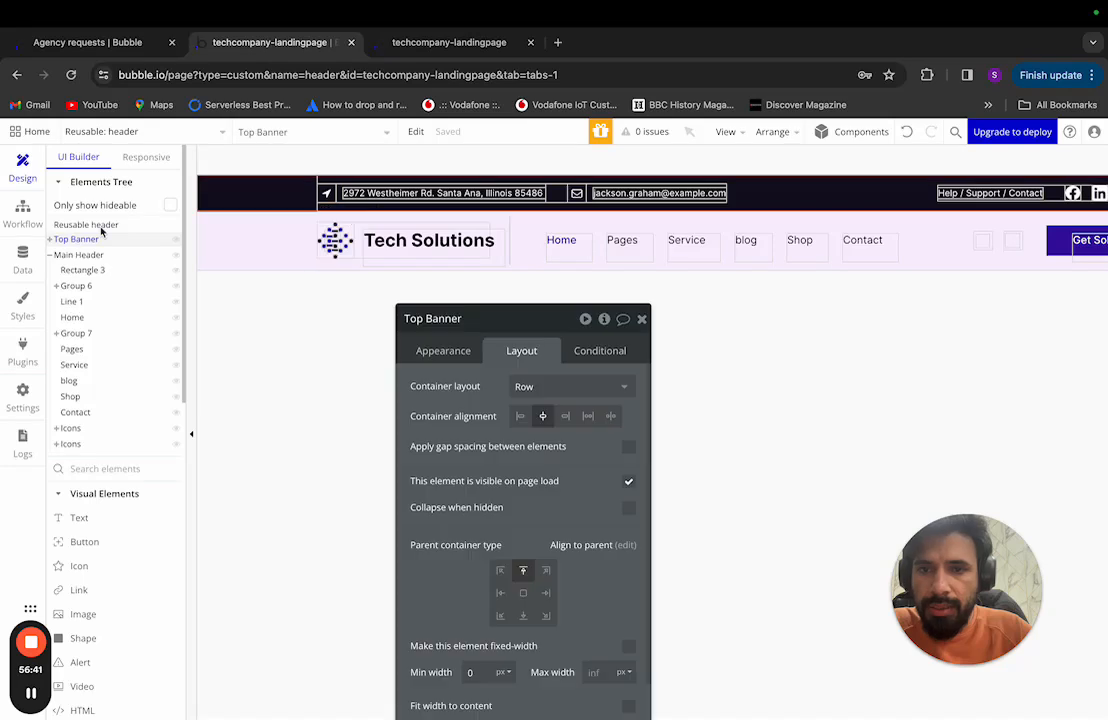
pyautogui.click(76, 255)
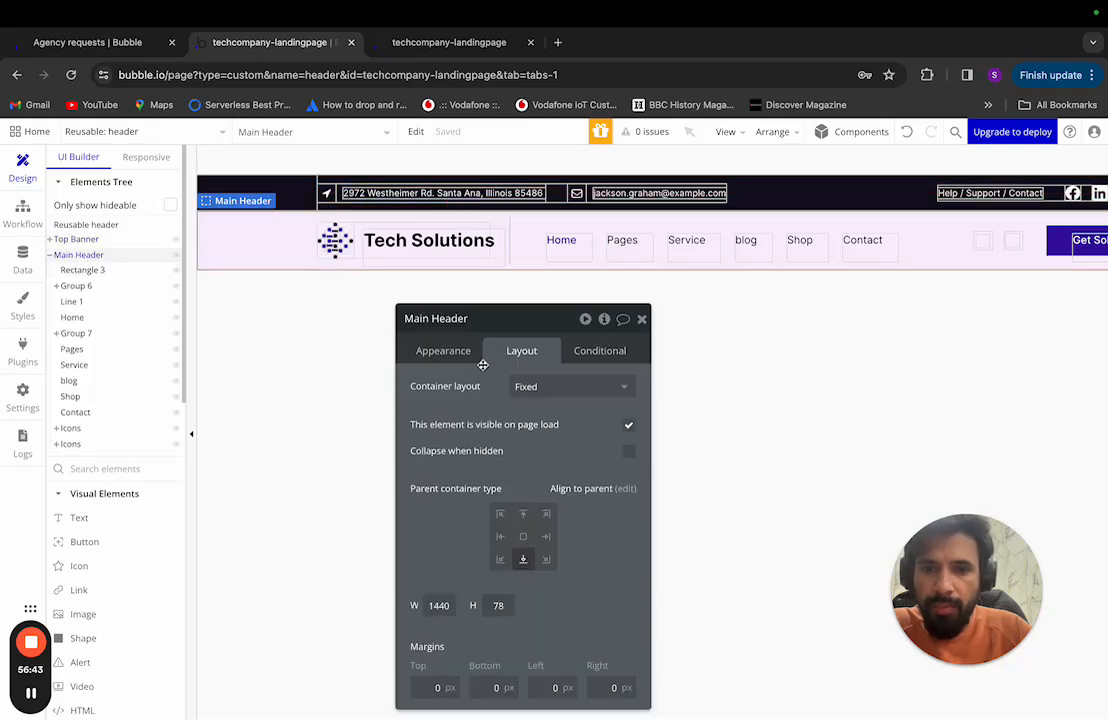
pyautogui.click(506, 607)
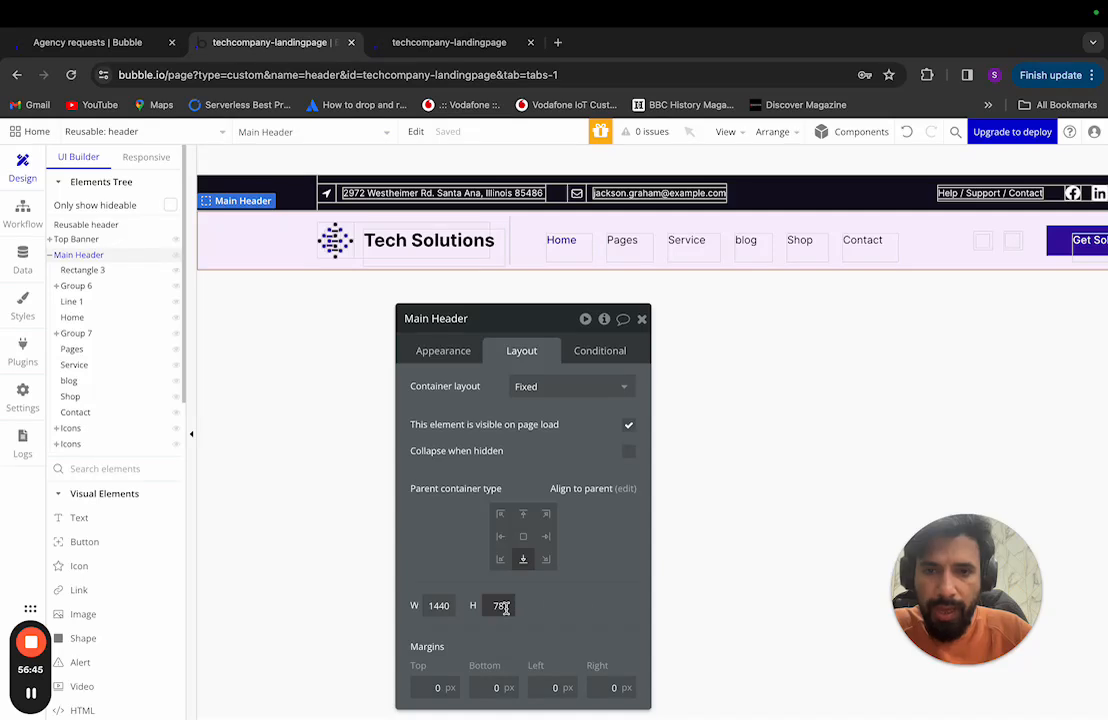
pyautogui.doubleClick(439, 606)
pyautogui.hotkey('ctrl', 'Left')
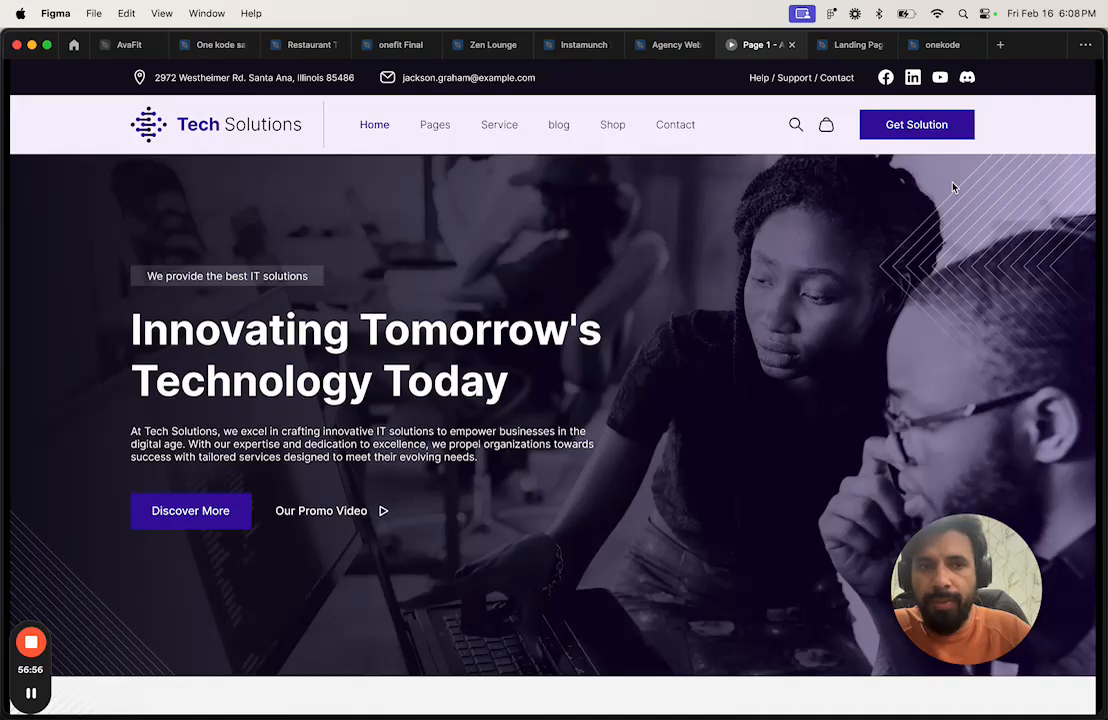
pyautogui.hotkey('ctrl', 'Right')
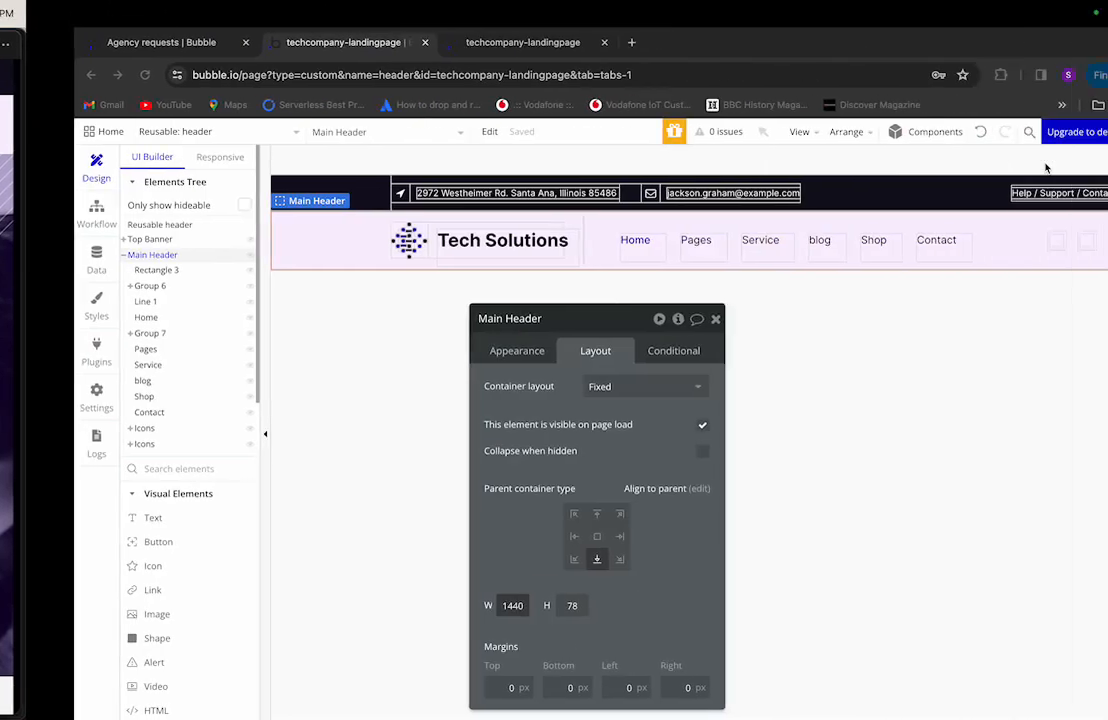
# Step: Give Main Header a Row layout, turn off fixed width, and set Min width to 0
pyautogui.click(586, 385)
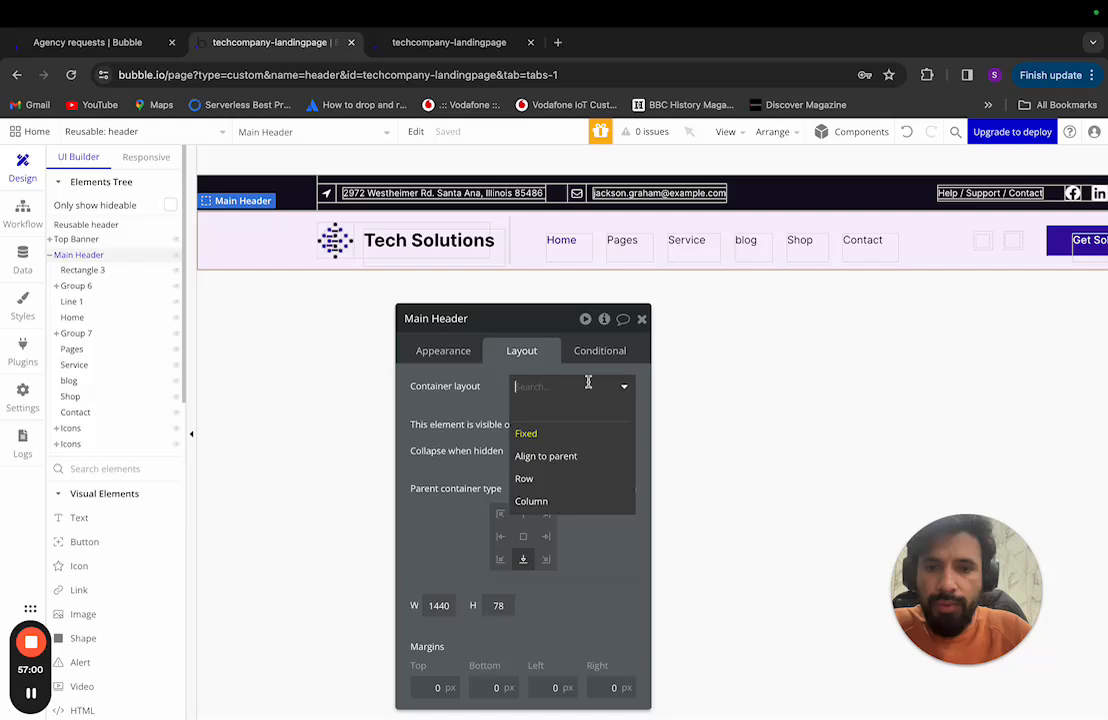
pyautogui.click(567, 479)
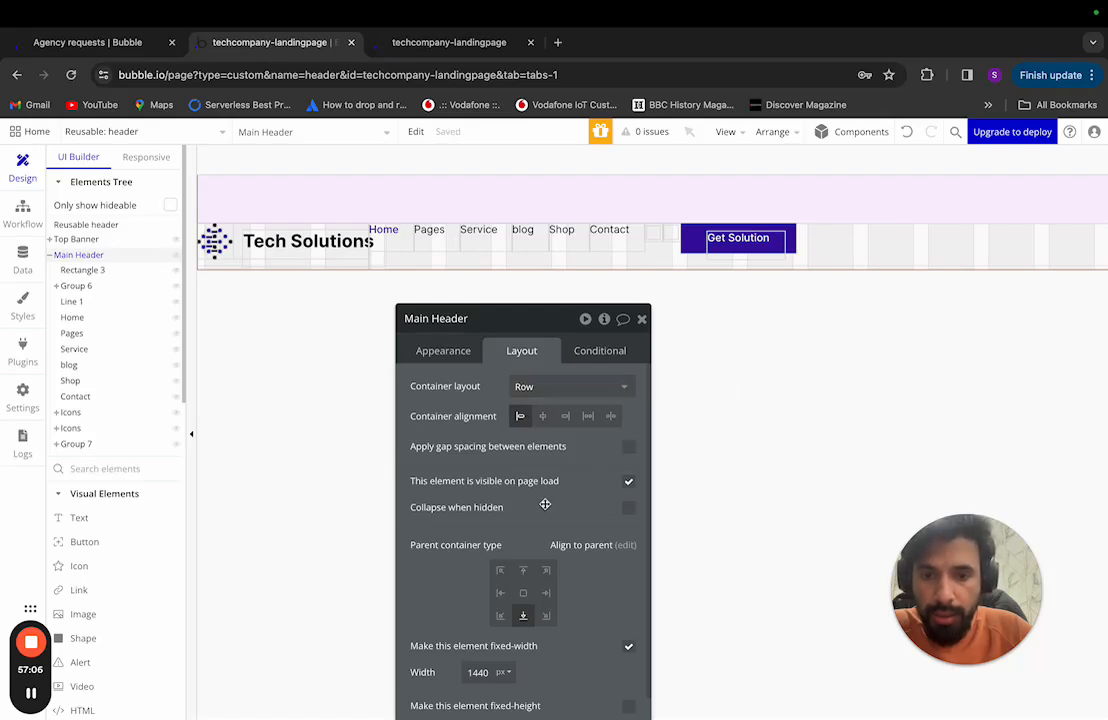
pyautogui.moveTo(543, 331); pyautogui.dragTo(542, 178)
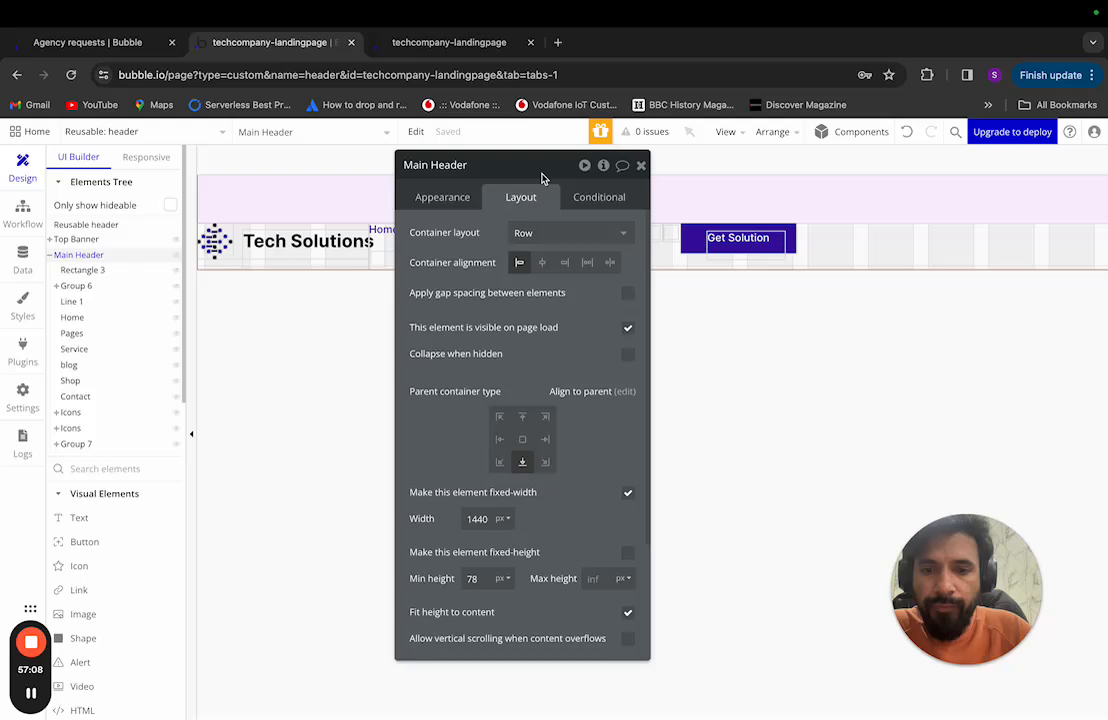
pyautogui.click(625, 495)
pyautogui.doubleClick(479, 519)
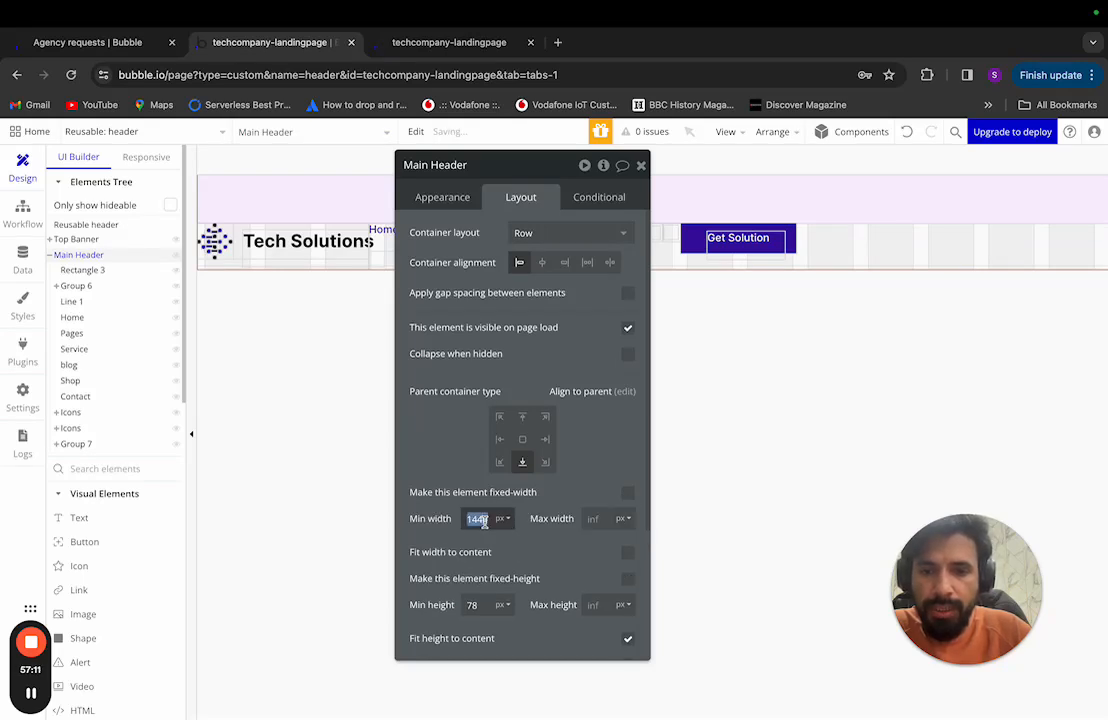
pyautogui.write('0')
pyautogui.click(595, 518)
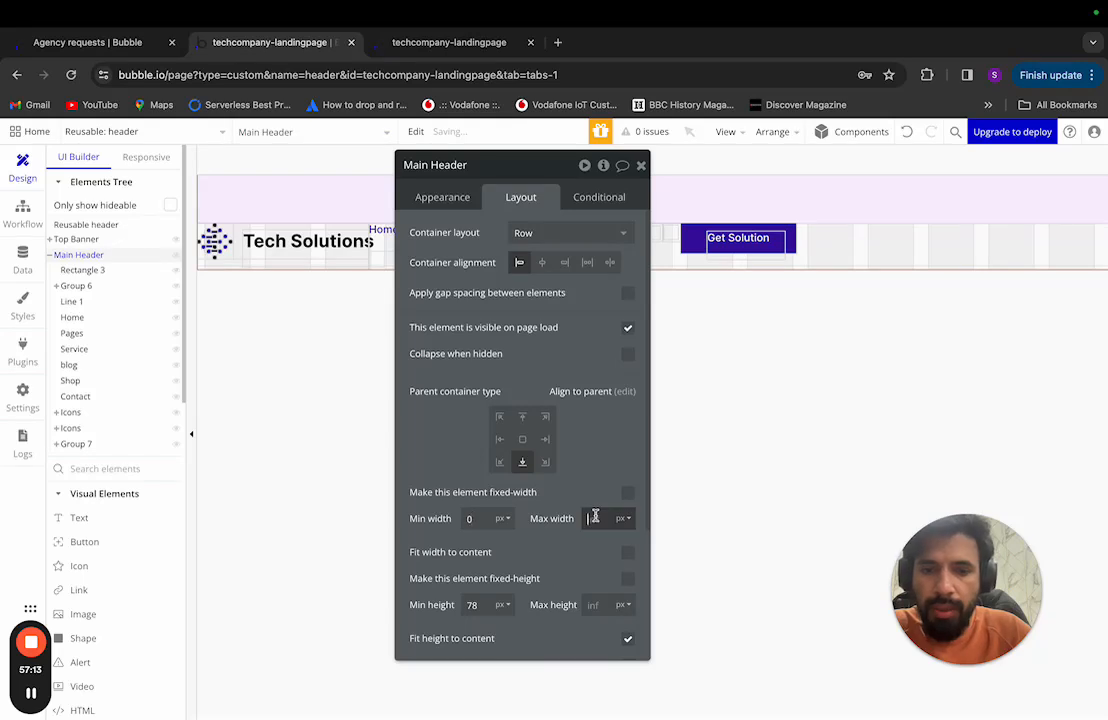
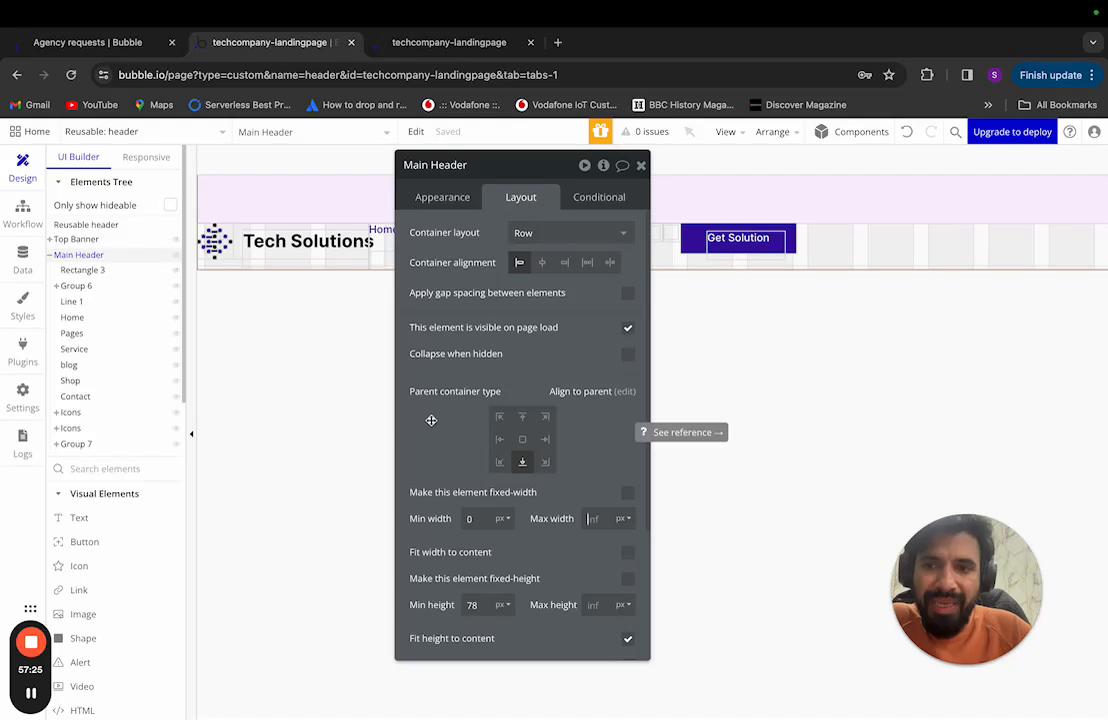
# Step: Set the reusable header's container layout to Column
pyautogui.click(84, 270)
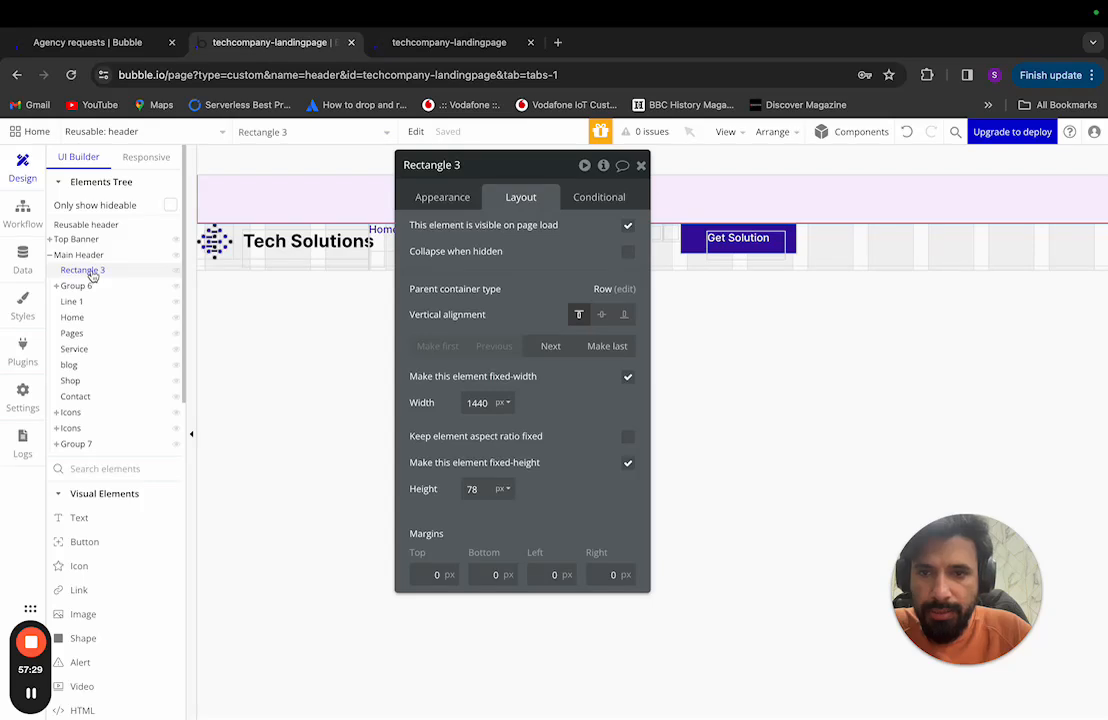
pyautogui.click(82, 255)
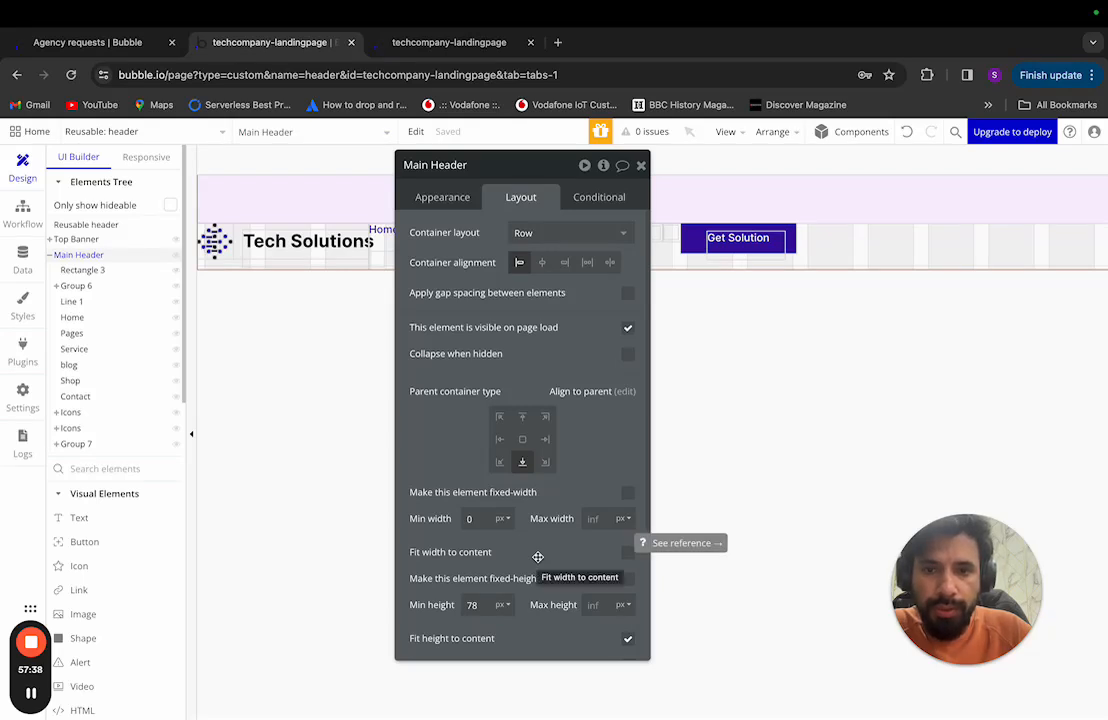
pyautogui.moveTo(56, 252); pyautogui.dragTo(55, 254)
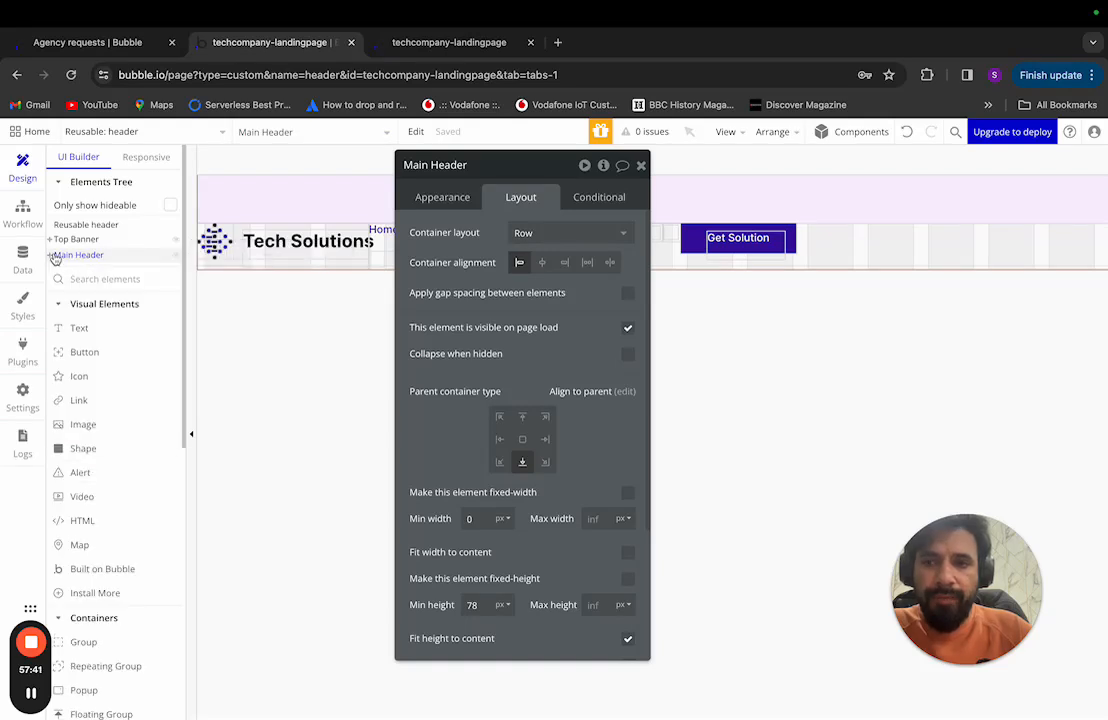
pyautogui.click(100, 225)
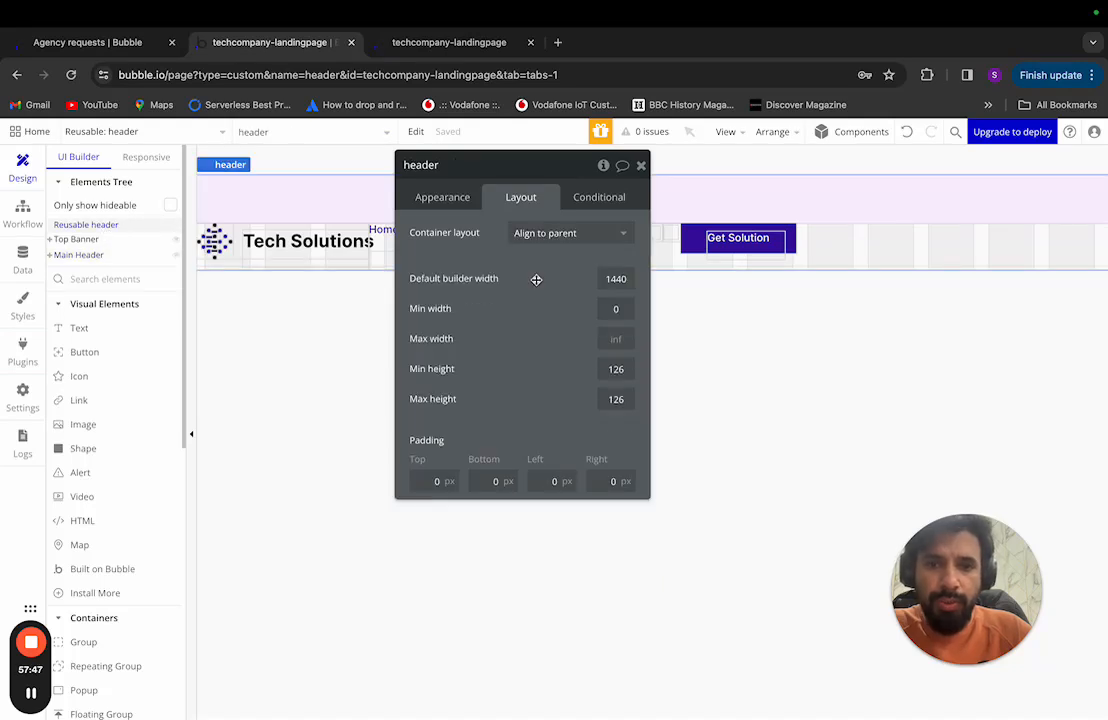
pyautogui.click(586, 238)
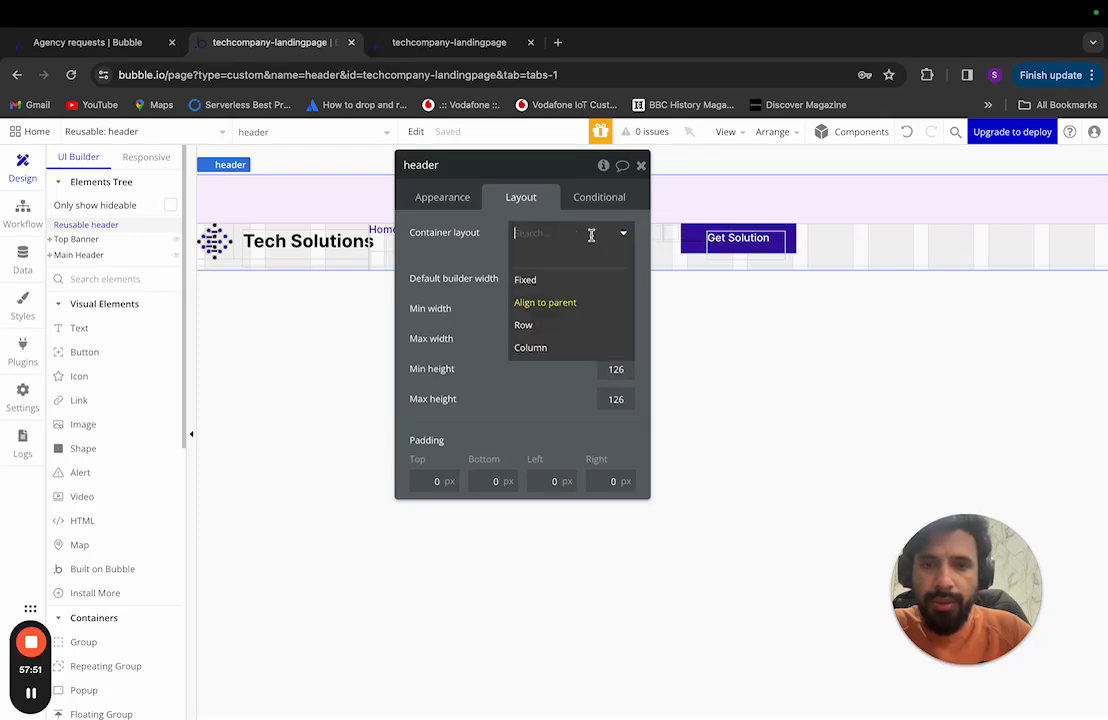
pyautogui.click(557, 349)
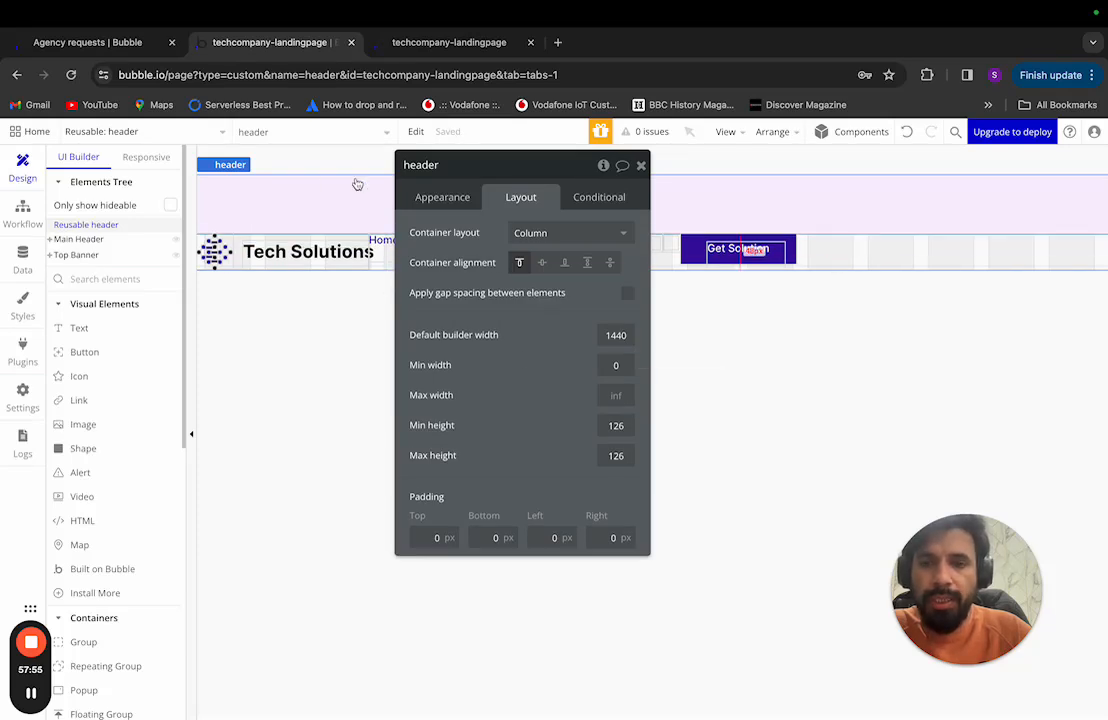
# Step: Move the Top Banner above the Main Header in the Elements Tree
pyautogui.click(82, 239)
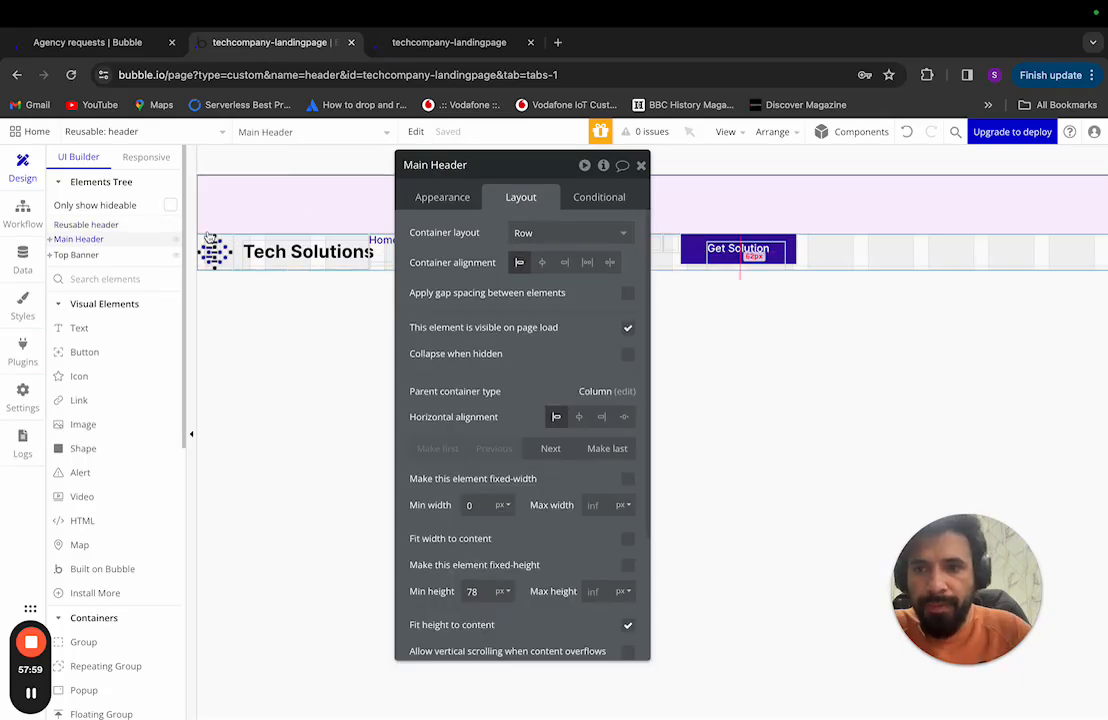
pyautogui.click(97, 256)
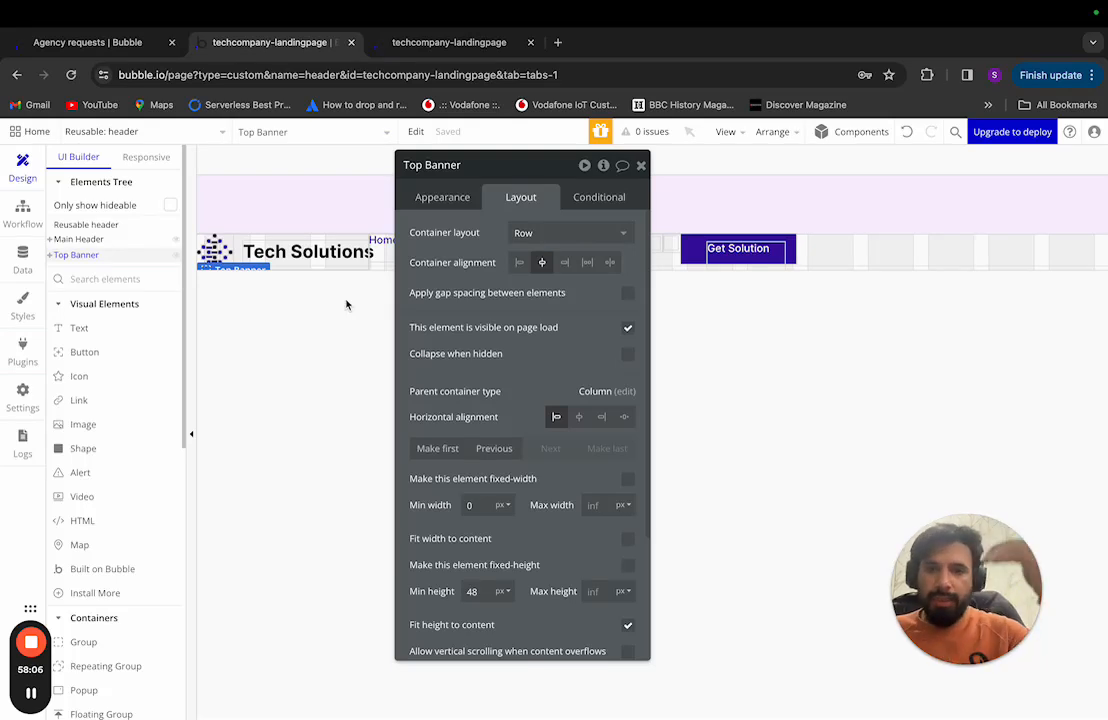
pyautogui.moveTo(136, 255); pyautogui.dragTo(120, 240)
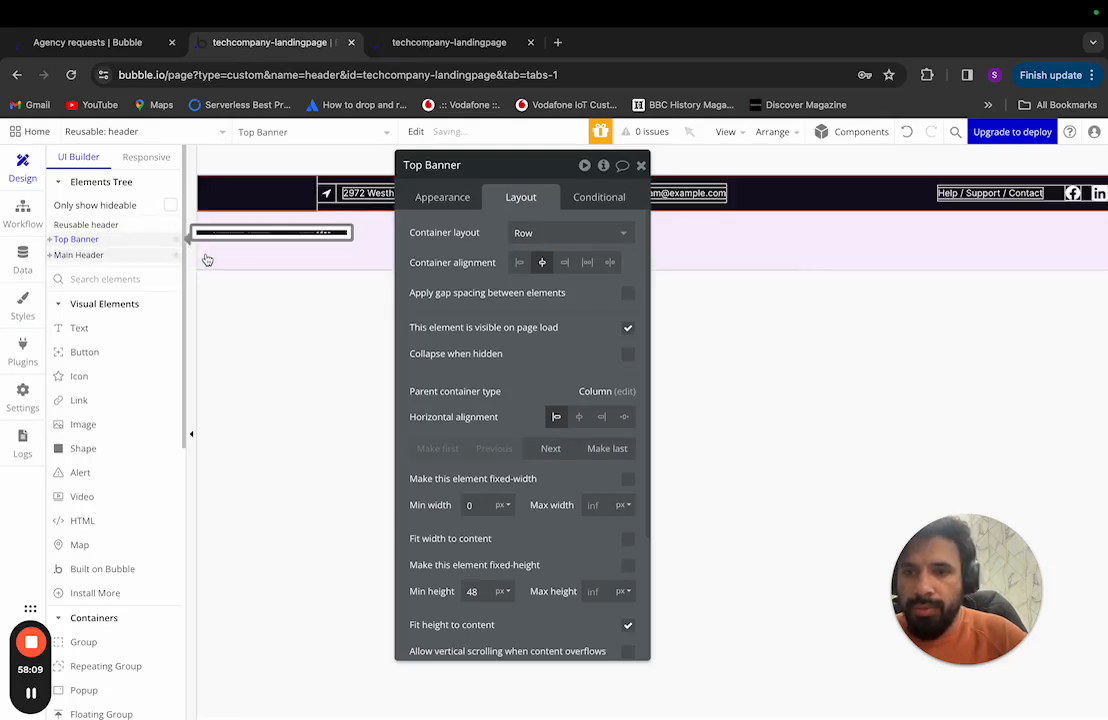
pyautogui.click(108, 257)
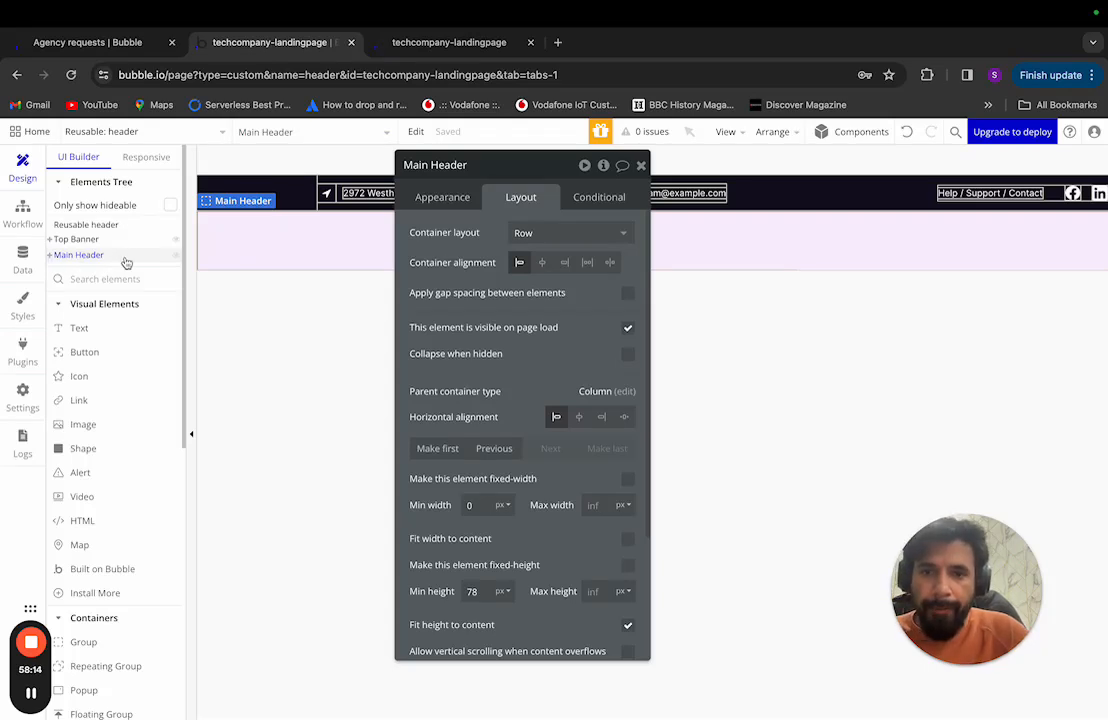
# Step: Delete Rectangle 3 from inside the Main Header
pyautogui.click(49, 255)
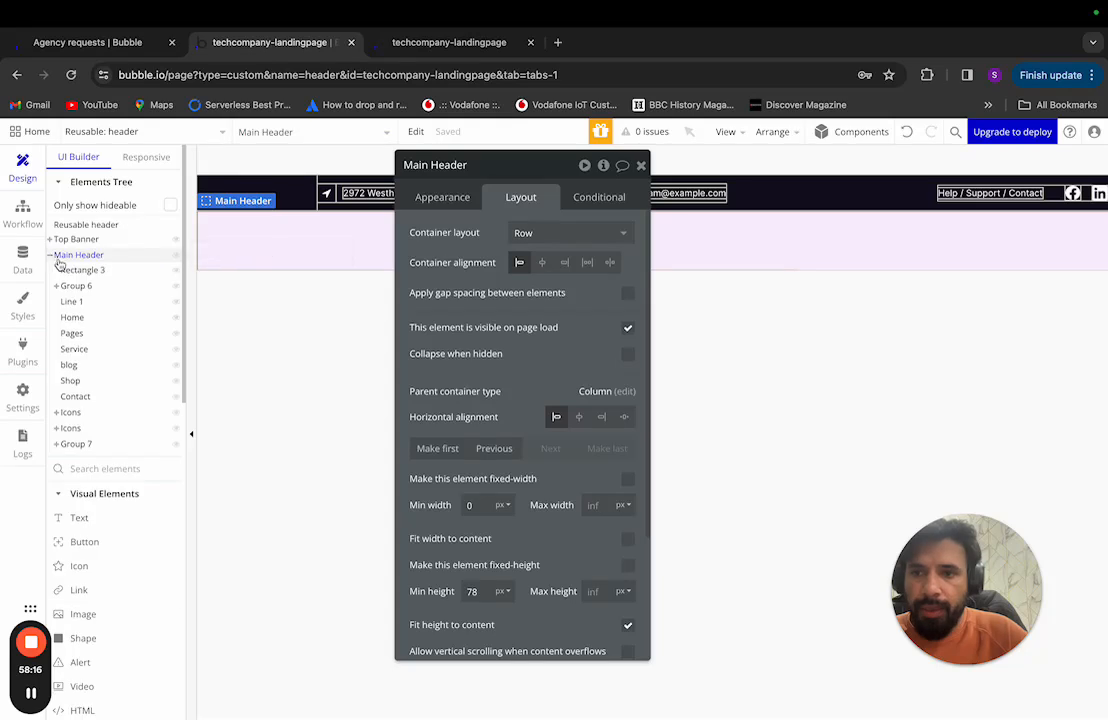
pyautogui.click(80, 271)
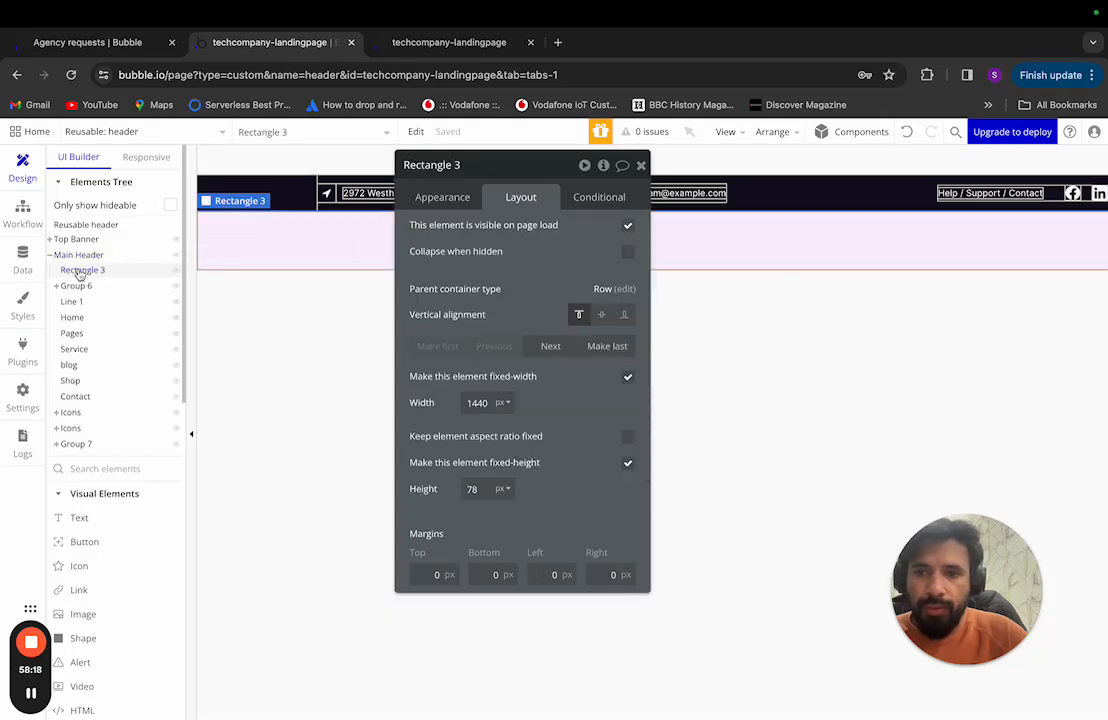
pyautogui.rightClick(82, 272)
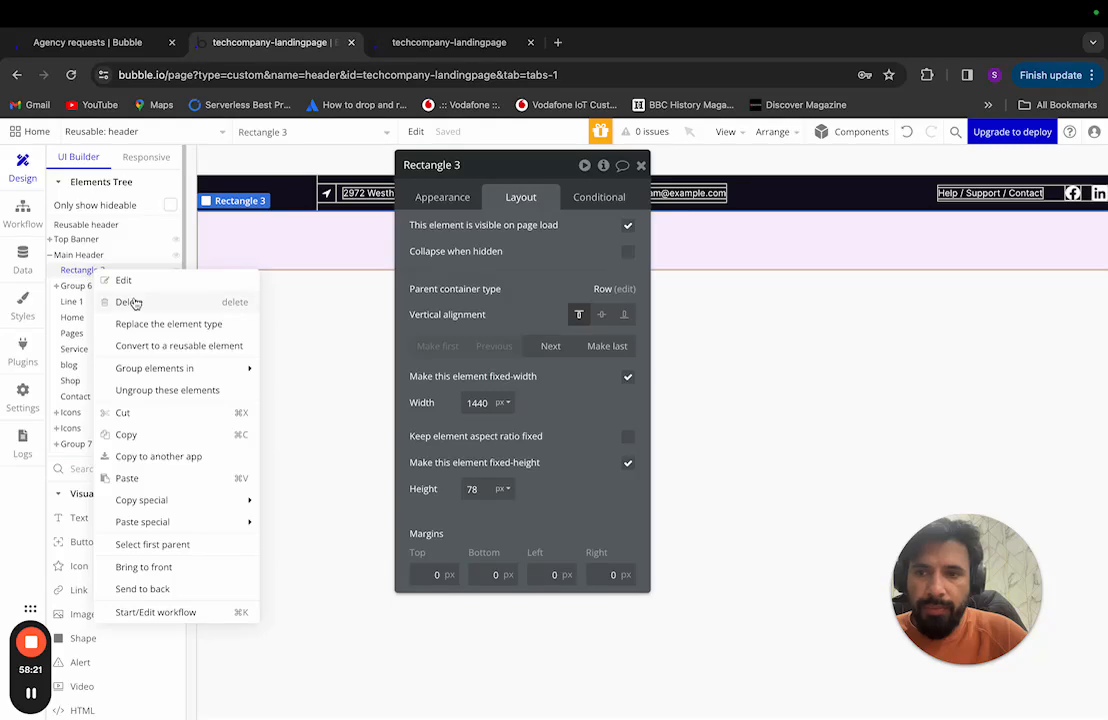
pyautogui.click(134, 302)
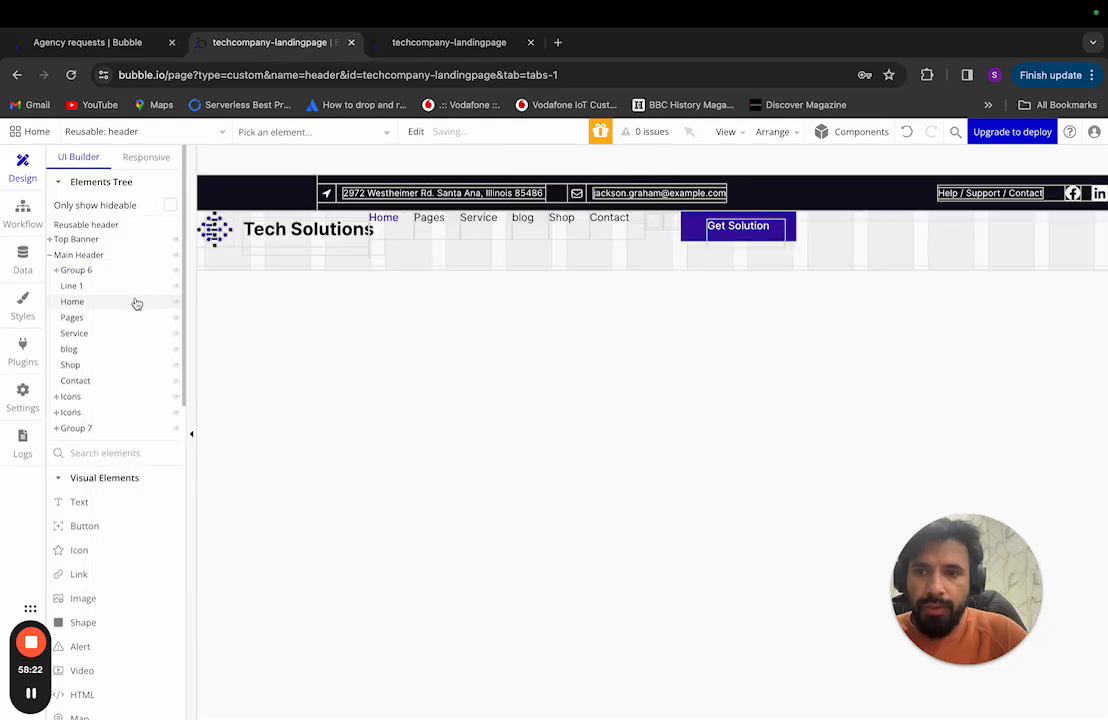
pyautogui.click(88, 257)
# Step: Copy the #F8F0FF fill of Figma's header Rectangle 3 for the Main Header background
pyautogui.click(442, 197)
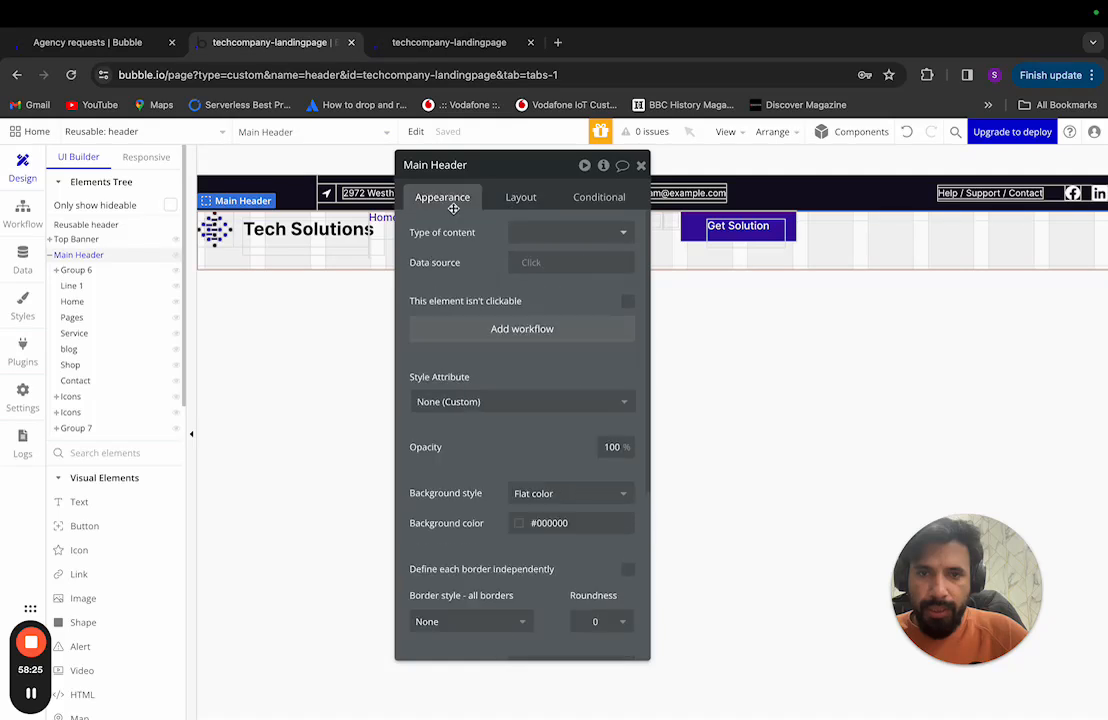
pyautogui.click(555, 489)
pyautogui.click(532, 453)
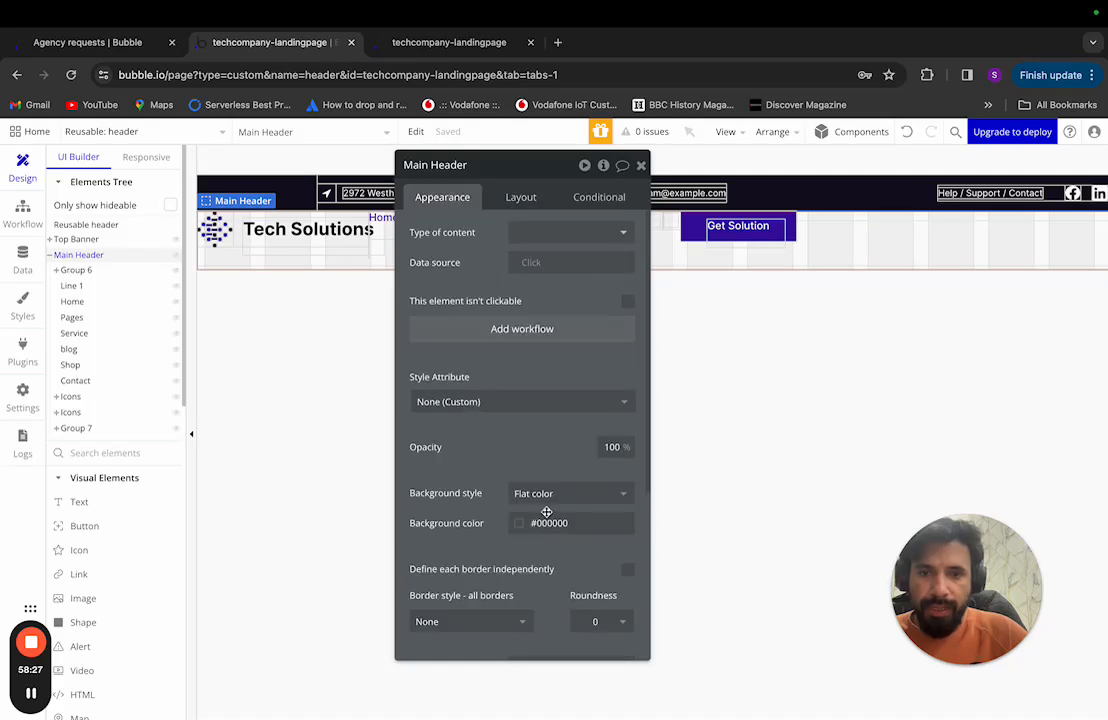
pyautogui.click(548, 526)
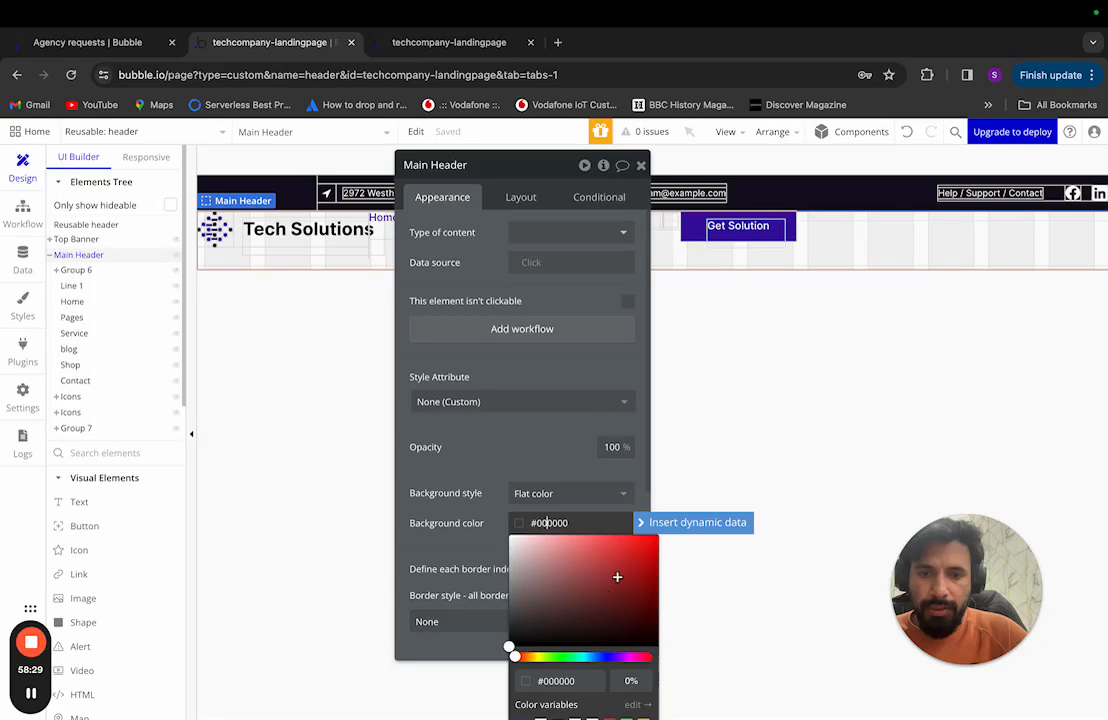
pyautogui.hotkey('ctrl', 'Left')
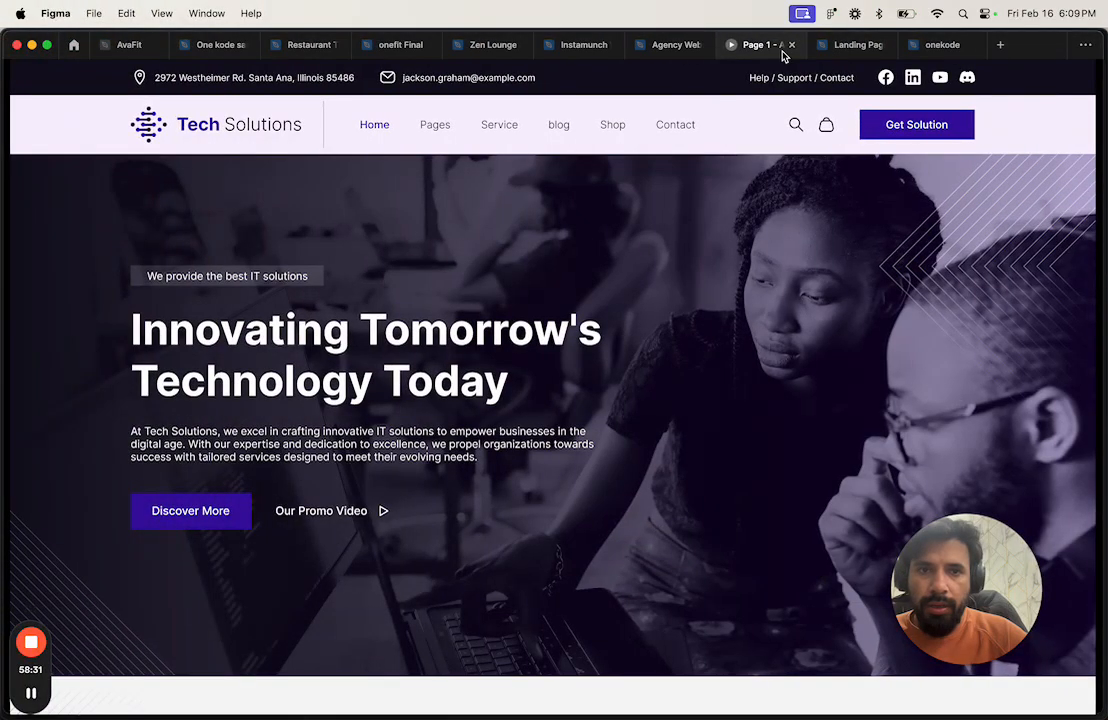
pyautogui.click(679, 50)
pyautogui.click(665, 250)
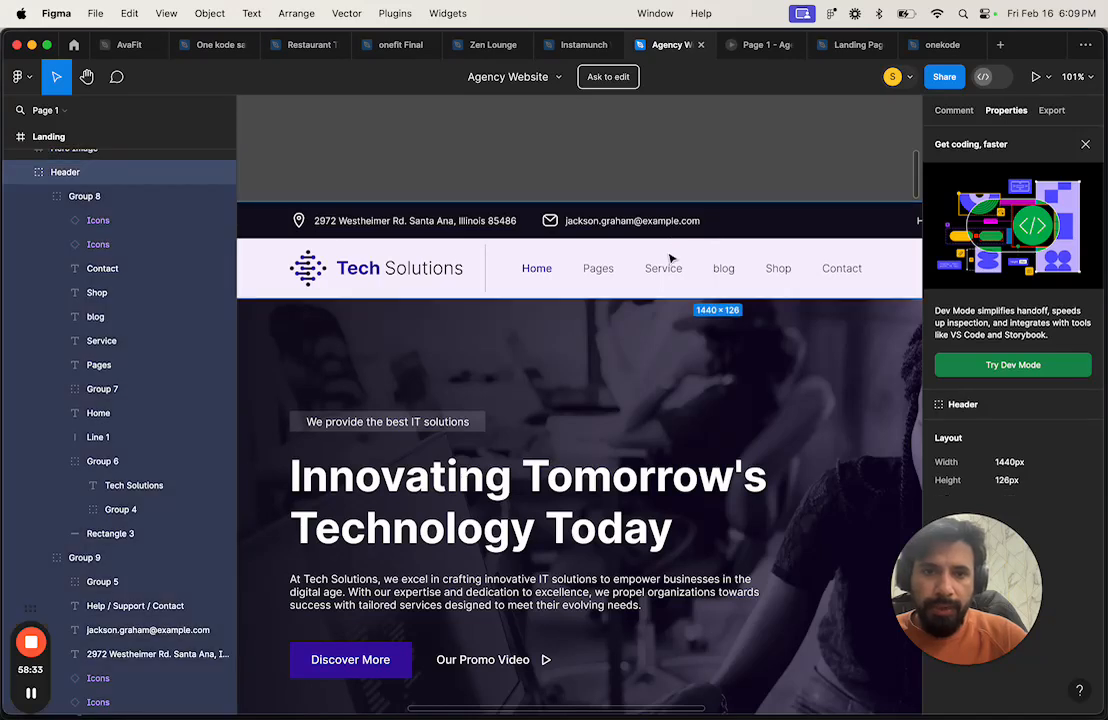
pyautogui.click(790, 288)
pyautogui.moveTo(961, 575); pyautogui.dragTo(638, 591)
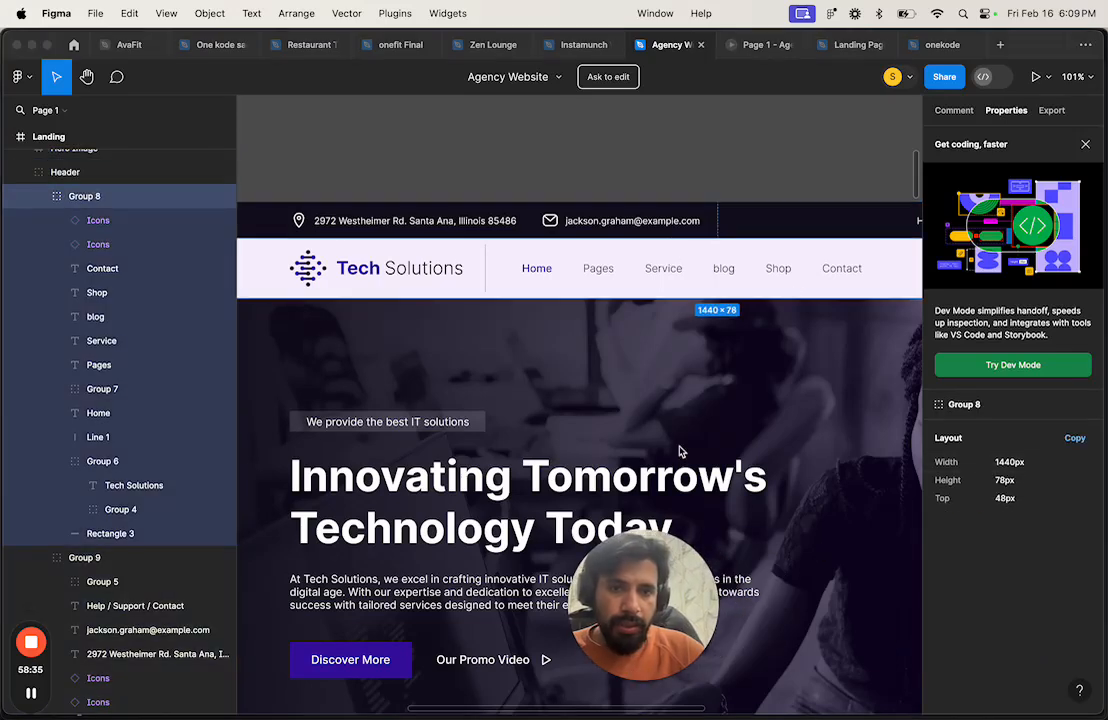
pyautogui.click(697, 257)
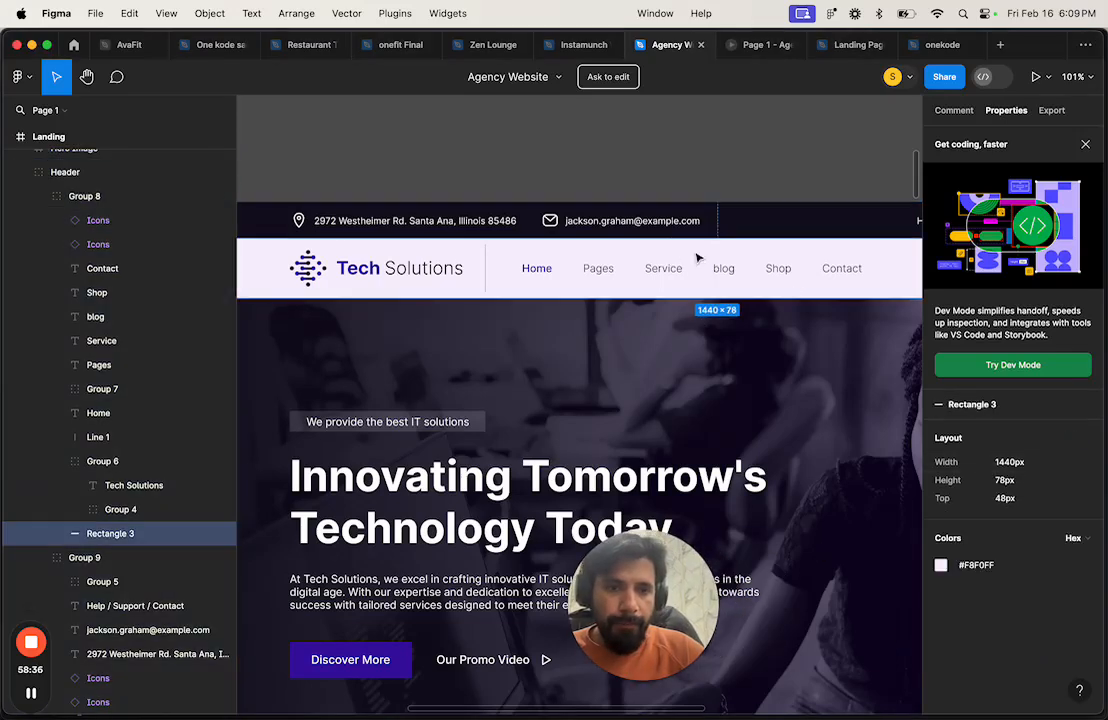
pyautogui.click(980, 566)
# Step: Paste #F8F0FF as the Main Header's background color
pyautogui.press('super+Tab')
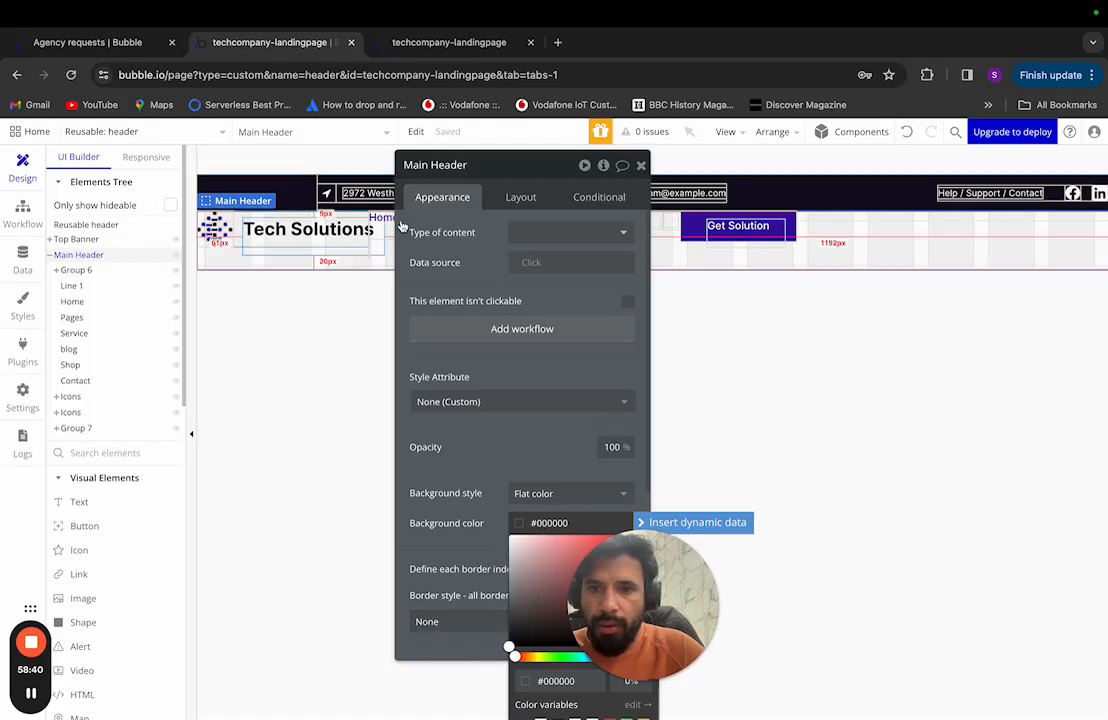
pyautogui.tripleClick(550, 520)
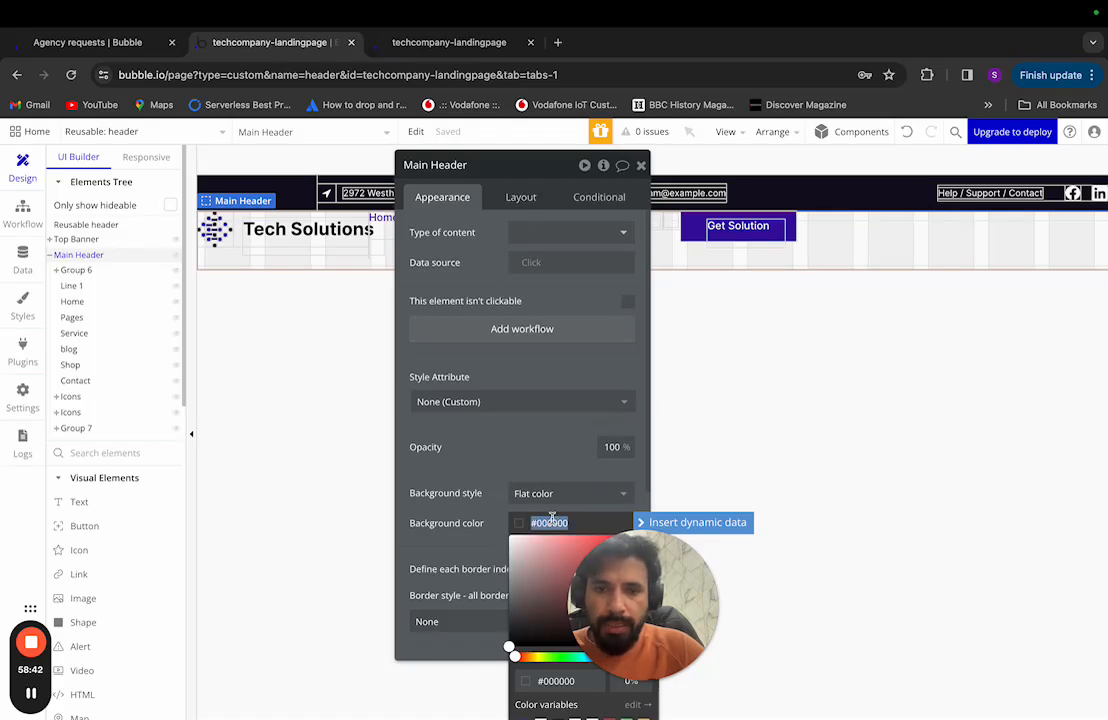
pyautogui.hotkey('ctrl', 'v')
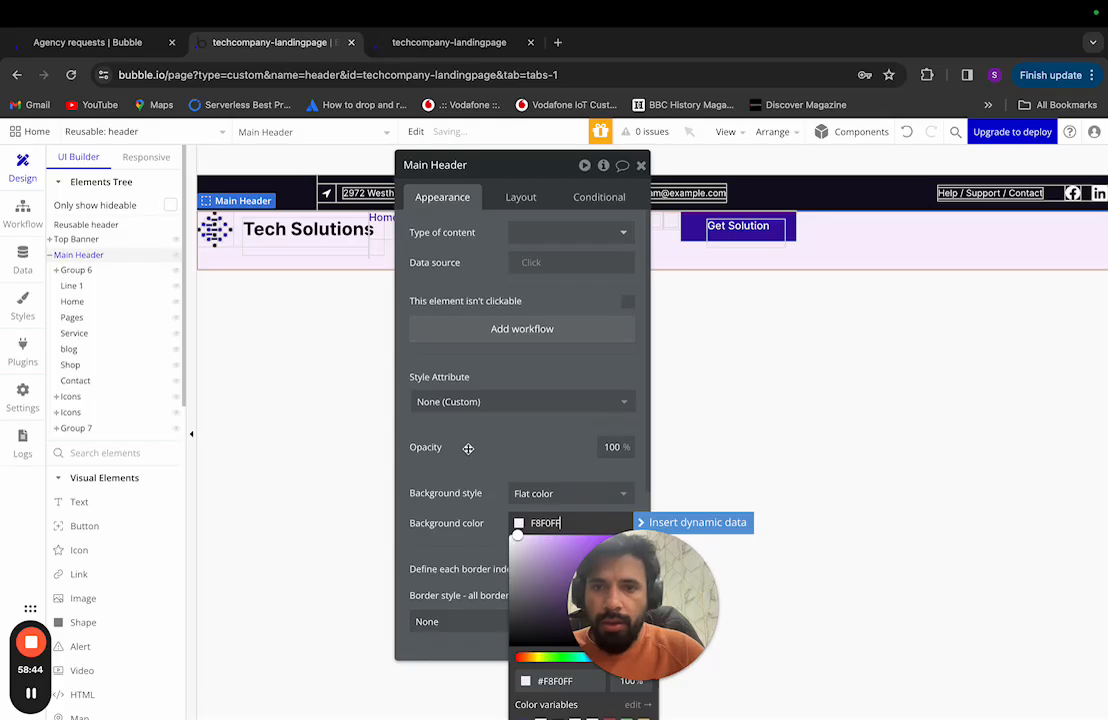
# Step: Select Group 6 with the logo and title and compare it with the Figma logo group
pyautogui.click(767, 354)
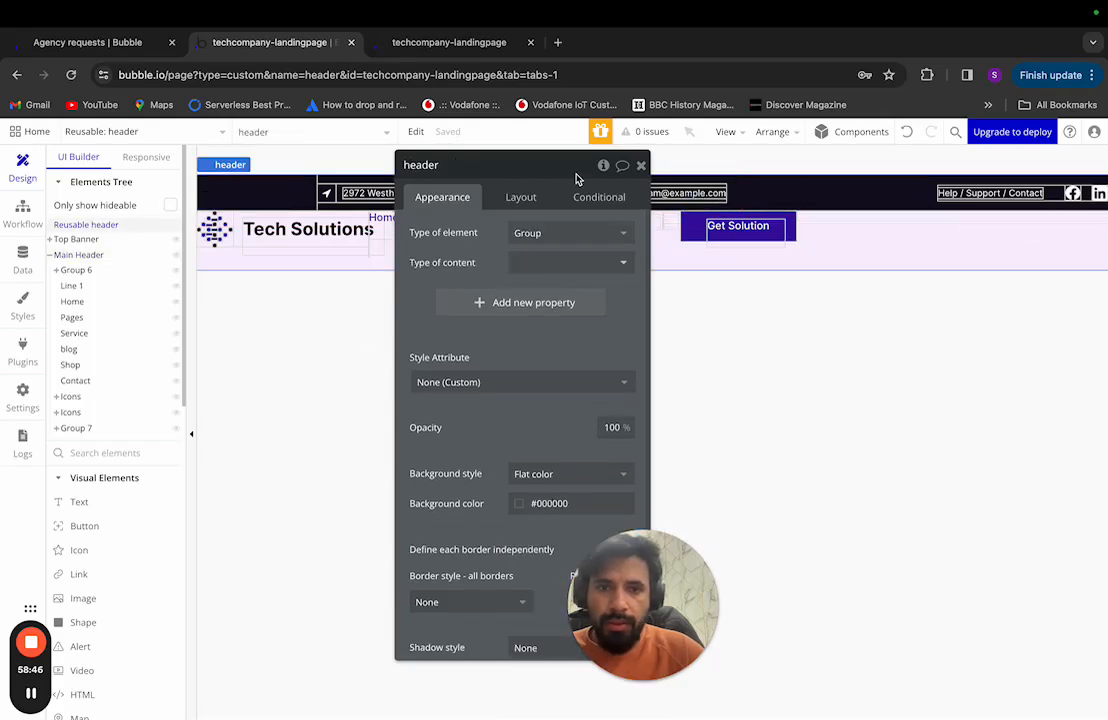
pyautogui.moveTo(576, 174); pyautogui.dragTo(863, 190)
pyautogui.click(77, 270)
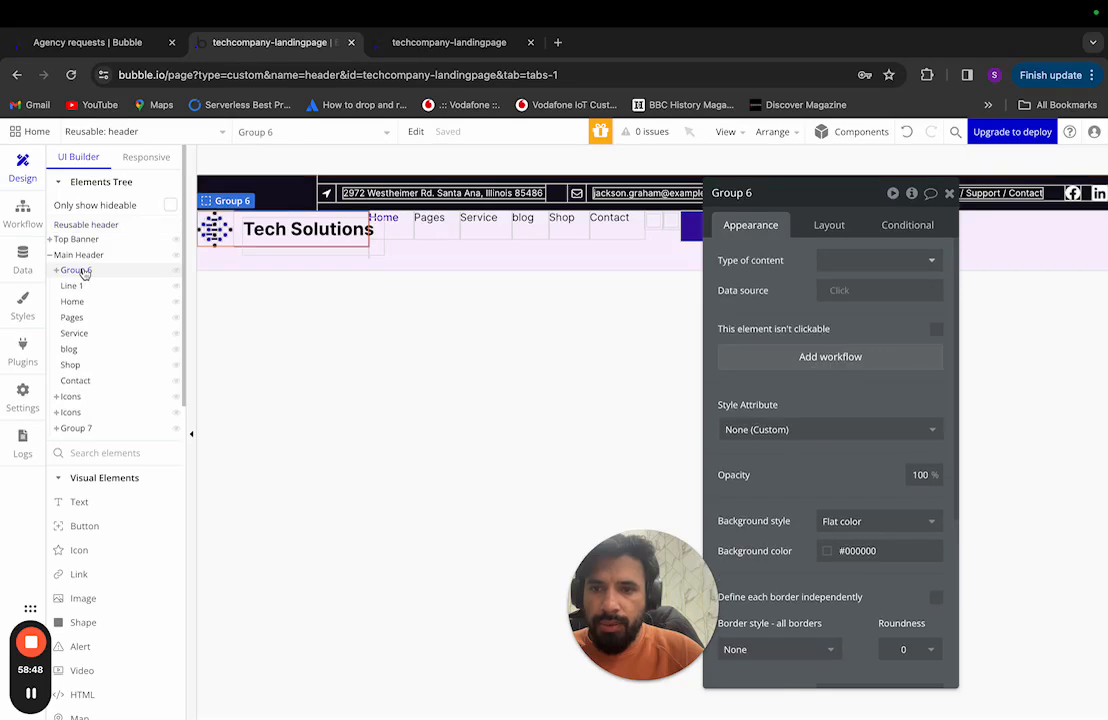
pyautogui.press('super+Tab')
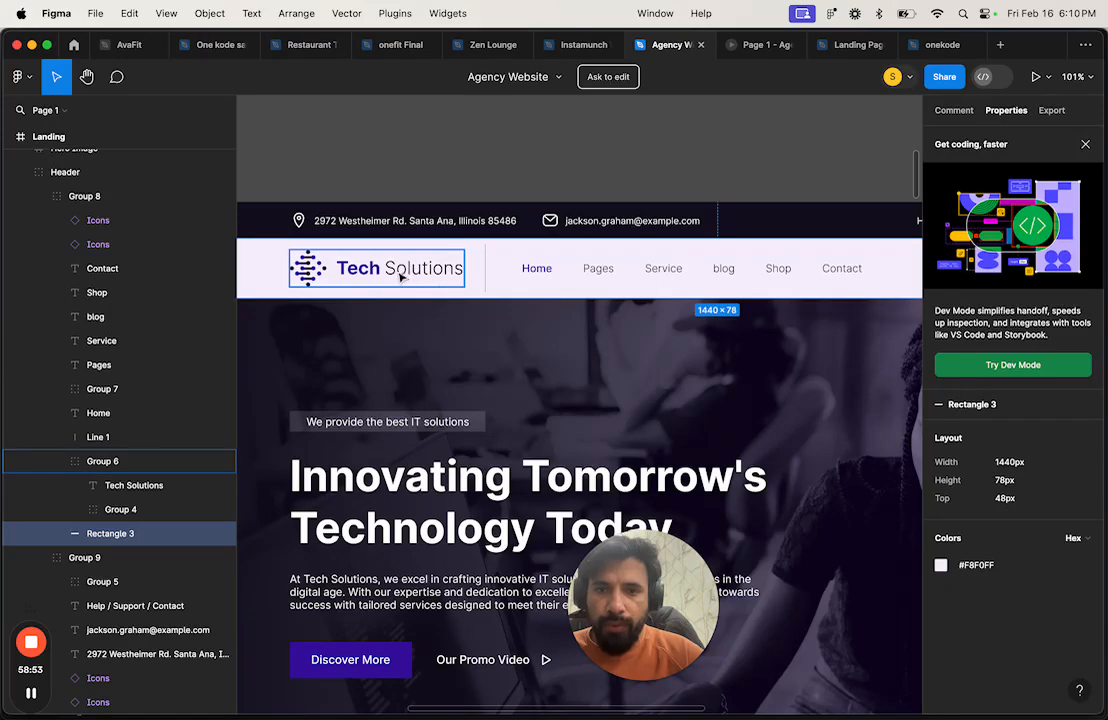
pyautogui.press('super+Tab')
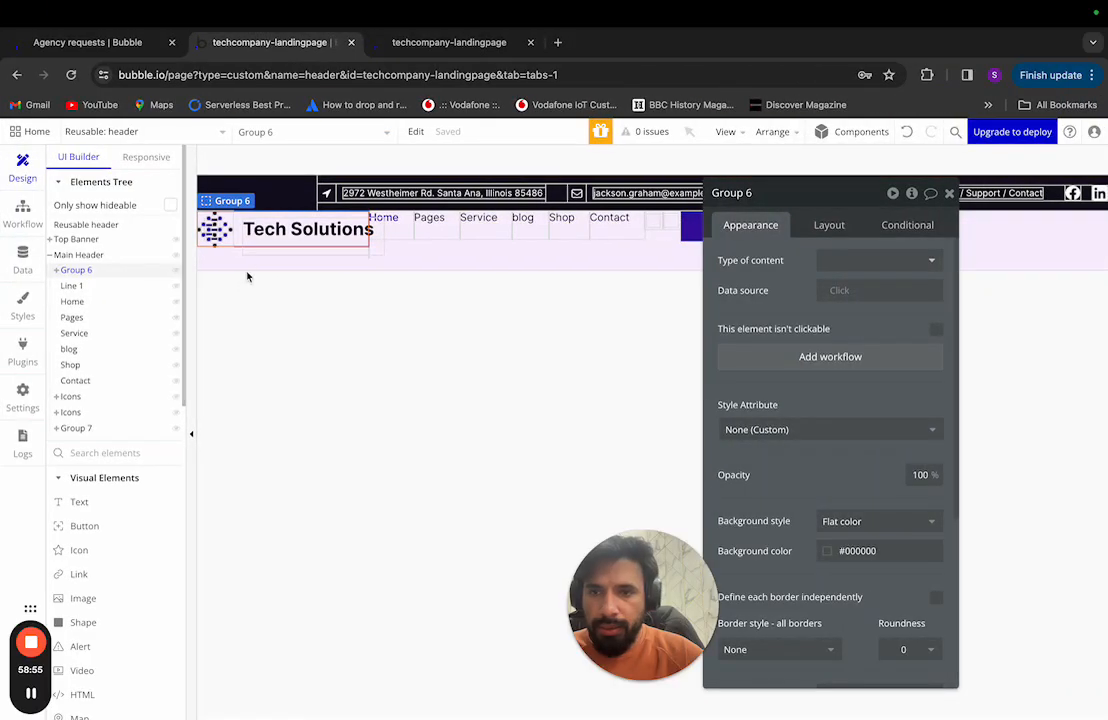
# Step: Expand Group 6 and inspect Group 4's logo ellipses, Ellipse 18 and Ellipse 23
pyautogui.click(57, 271)
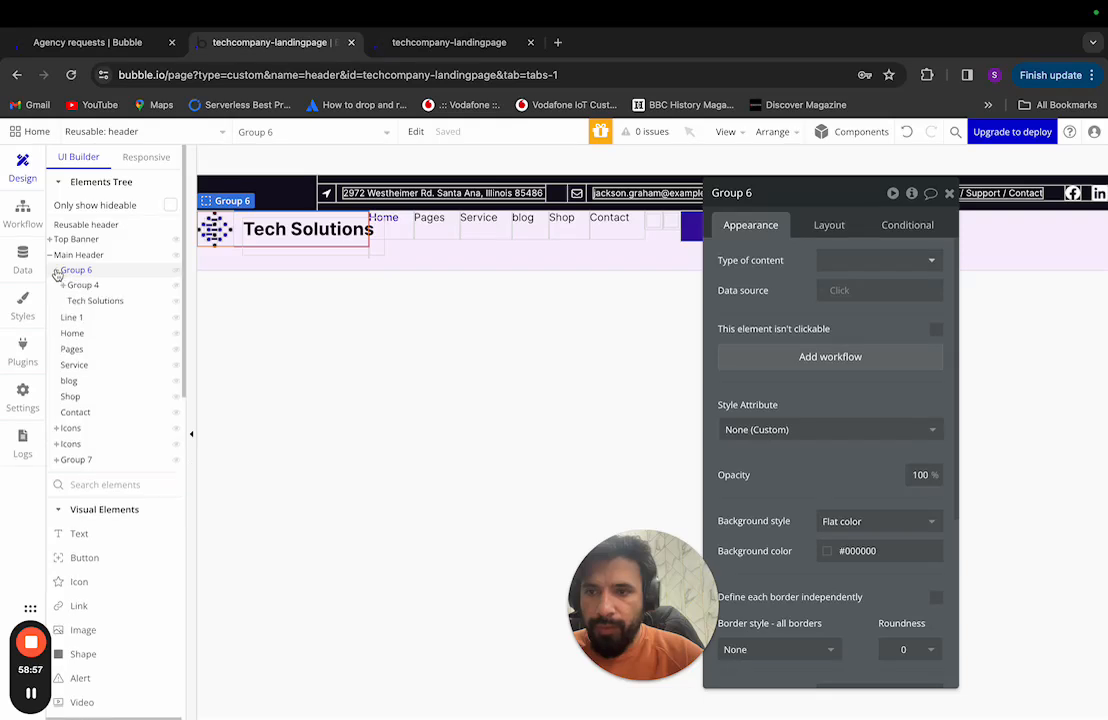
pyautogui.click(88, 286)
pyautogui.click(63, 285)
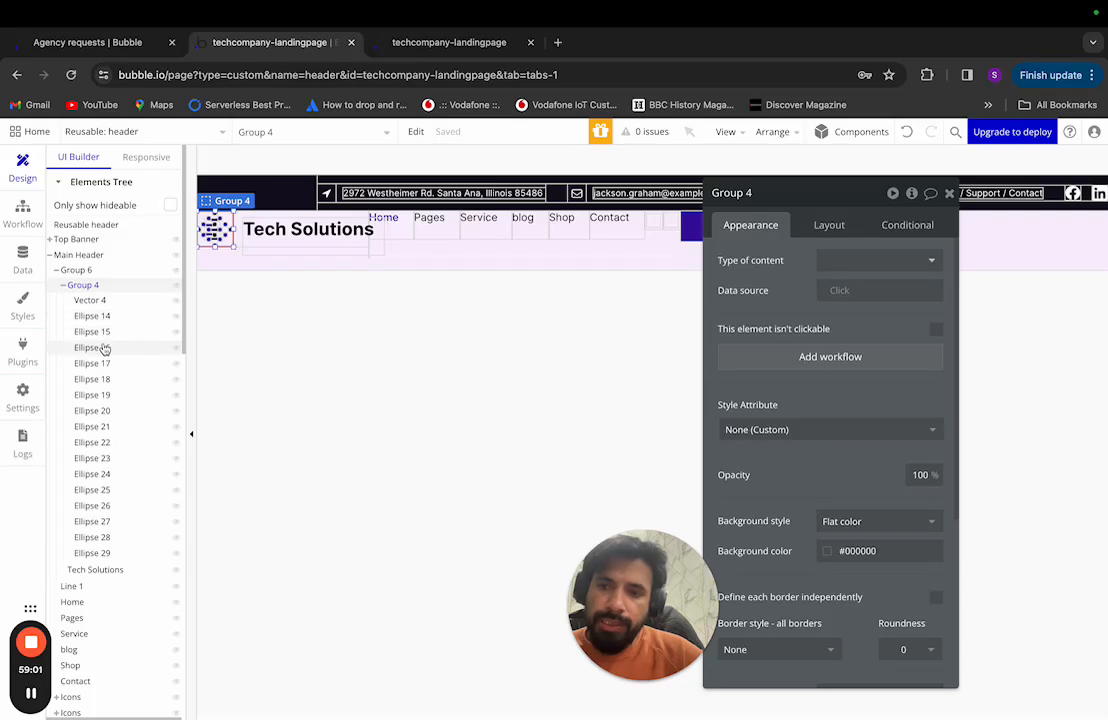
pyautogui.click(103, 379)
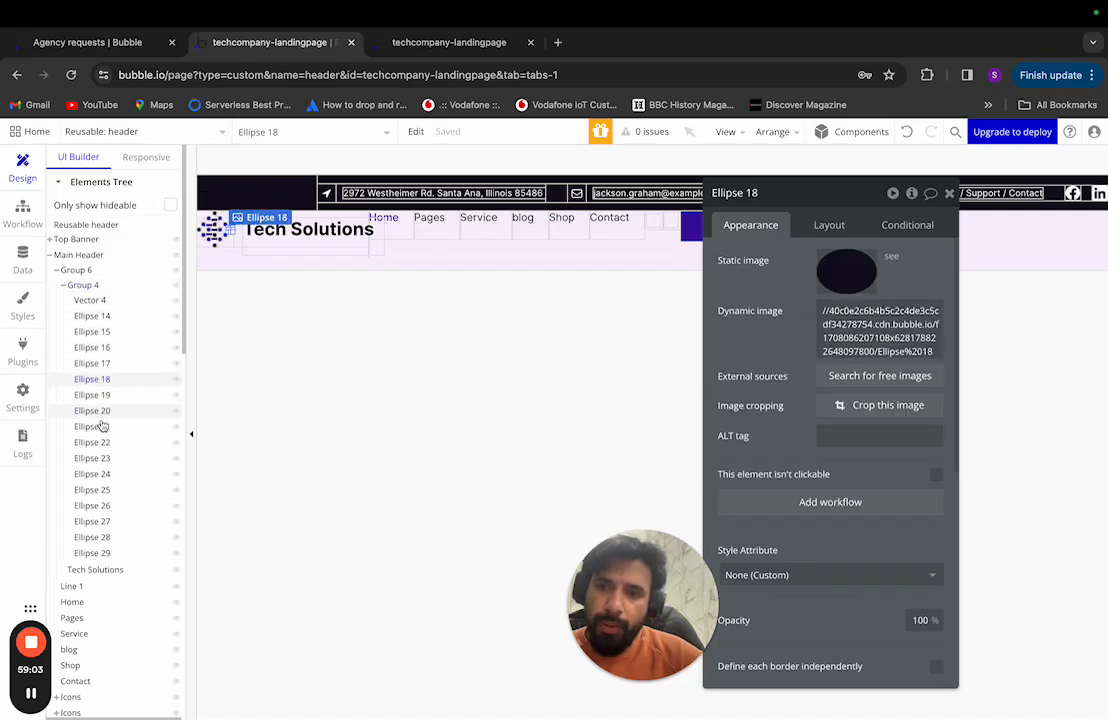
pyautogui.click(104, 459)
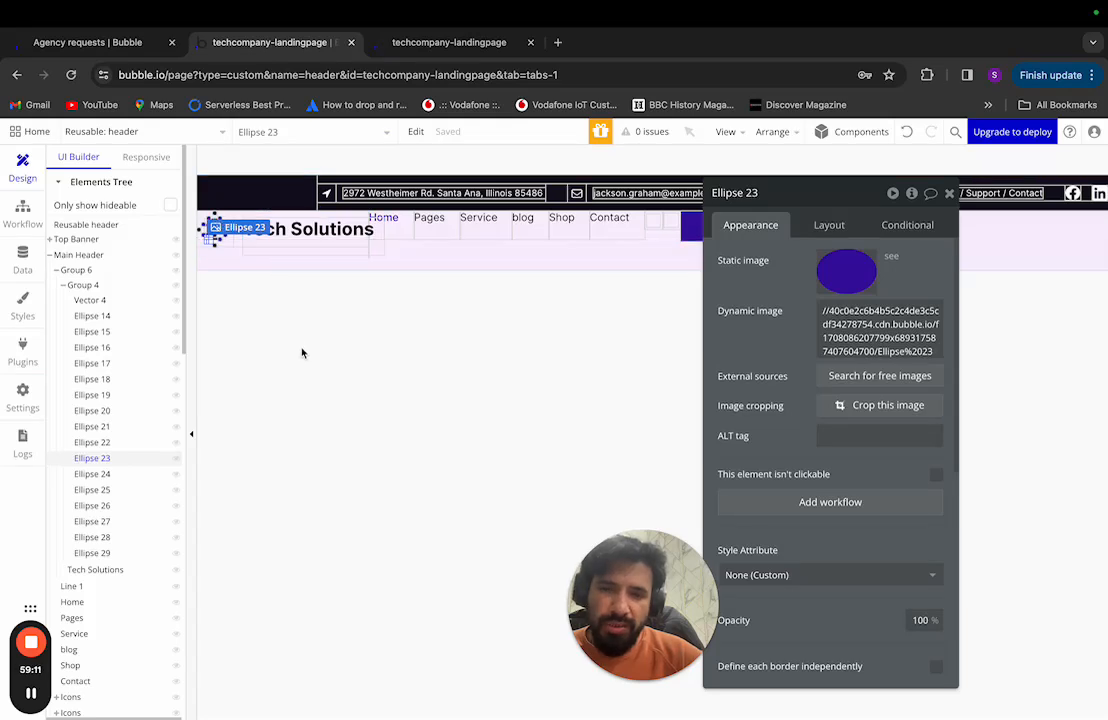
# Step: Delete the Group 4 logo graphic, keeping only the Tech Solutions text
pyautogui.click(98, 272)
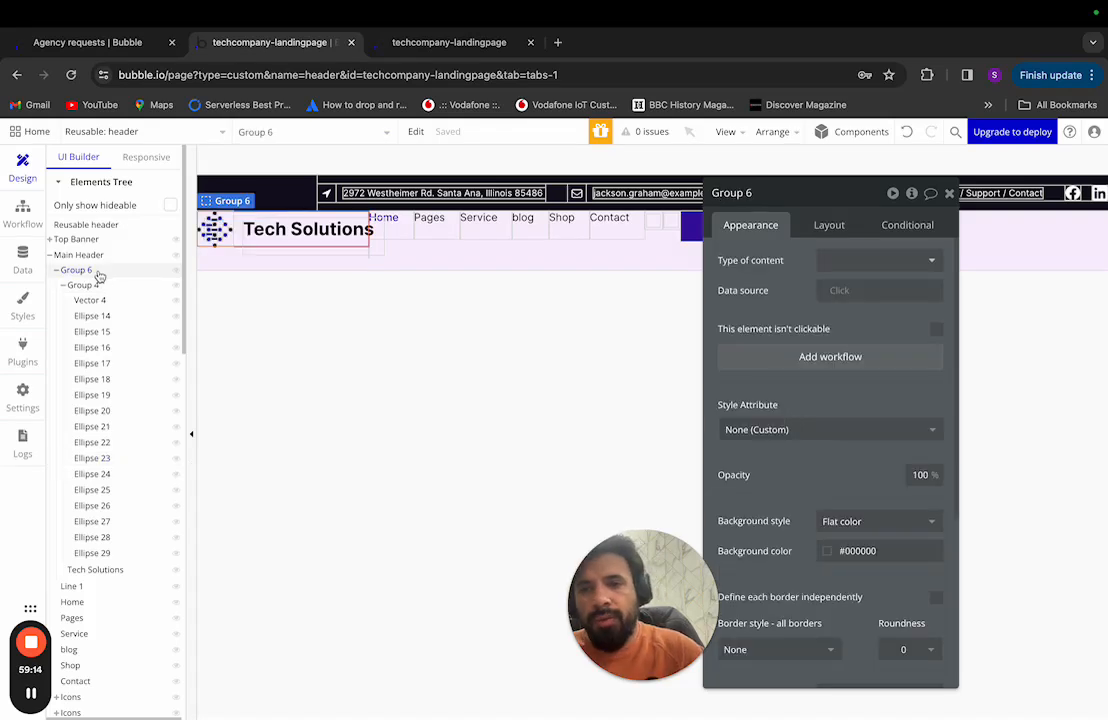
pyautogui.click(100, 285)
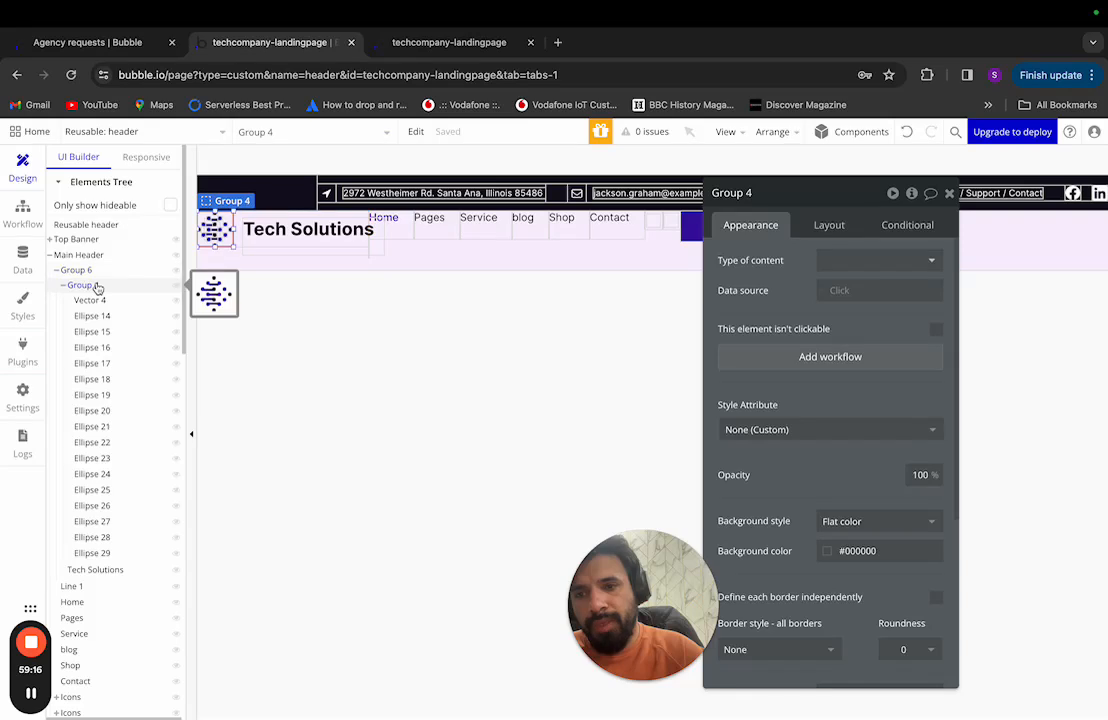
pyautogui.rightClick(113, 289)
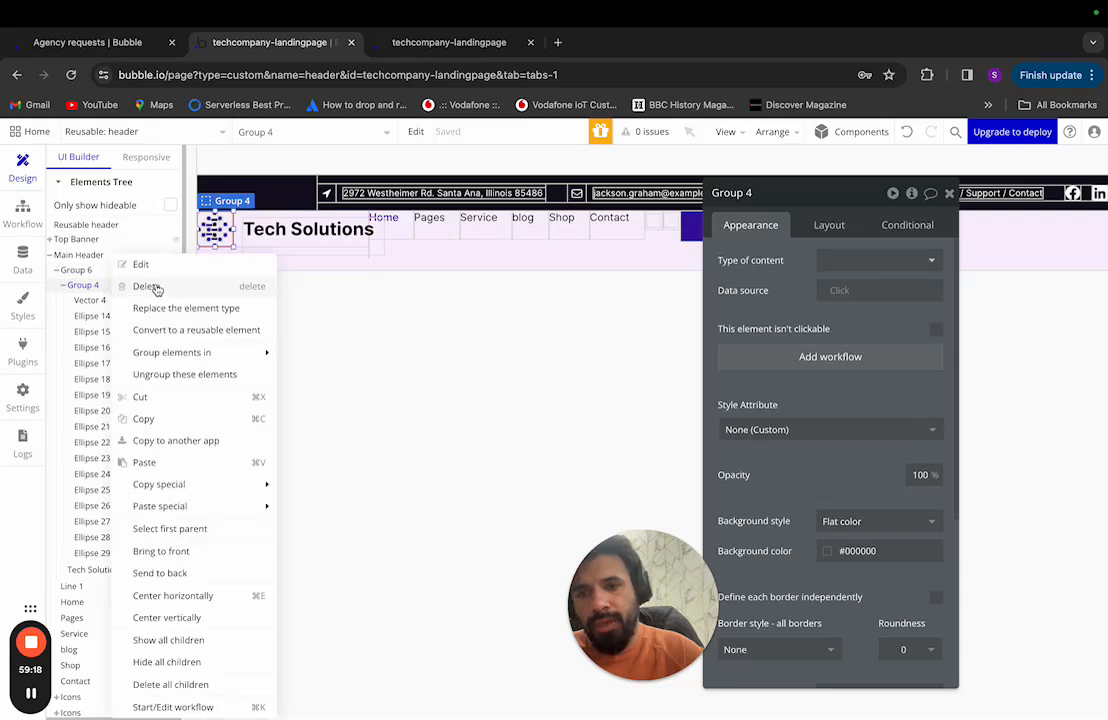
pyautogui.click(150, 287)
pyautogui.click(108, 287)
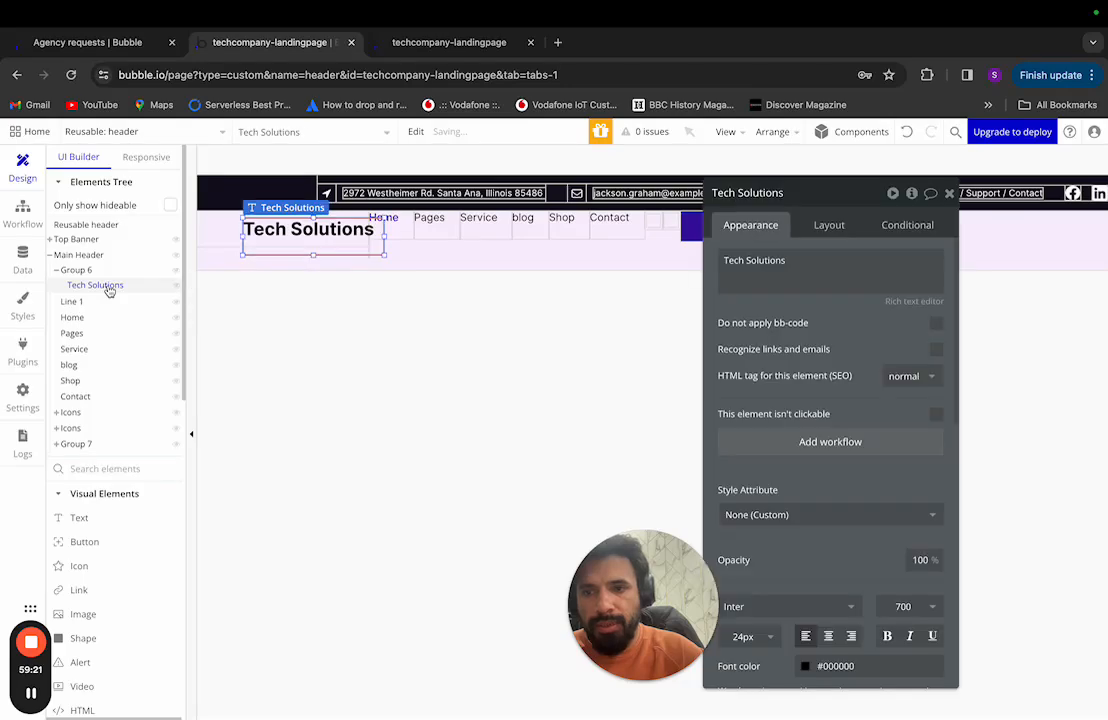
pyautogui.hotkey('ctrl', 'Left')
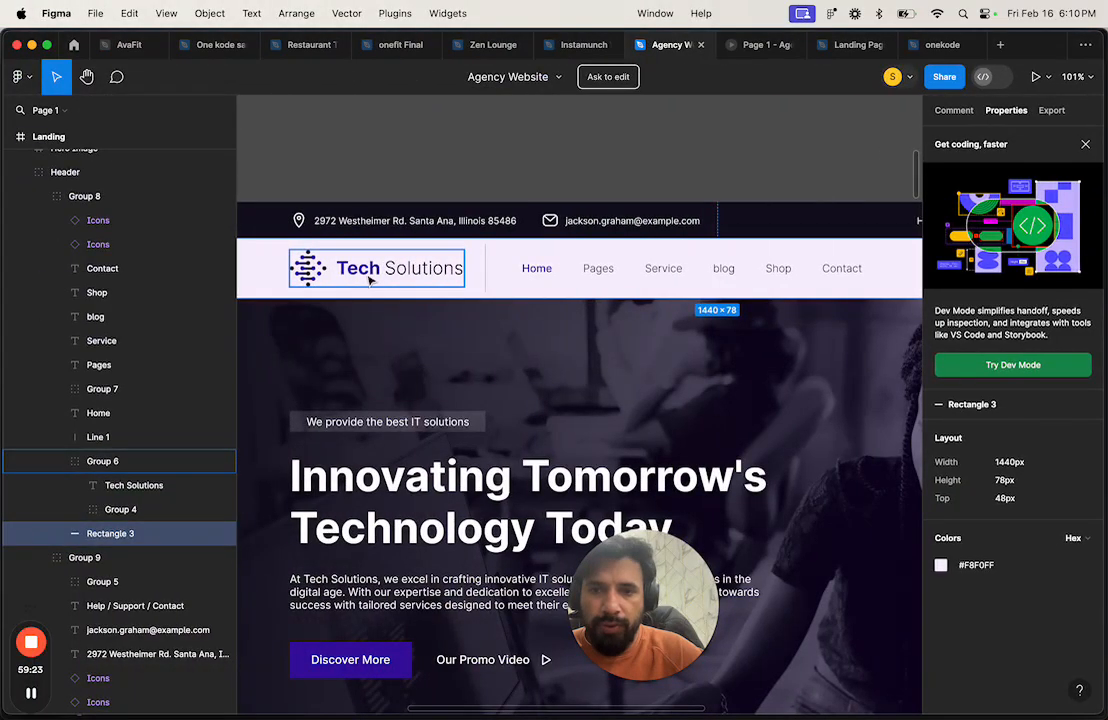
# Step: Add a 1x PNG export to the Tech Solutions logo group (Group 6) and export it
pyautogui.scroll(5, 400, 287)
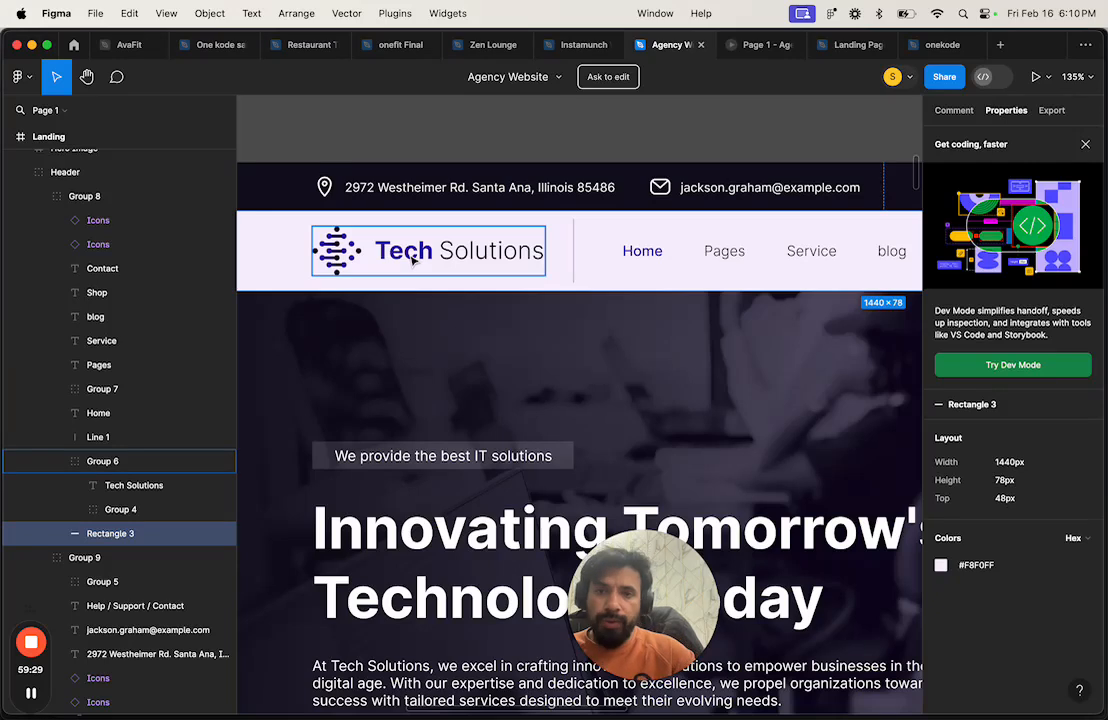
pyautogui.click(413, 258)
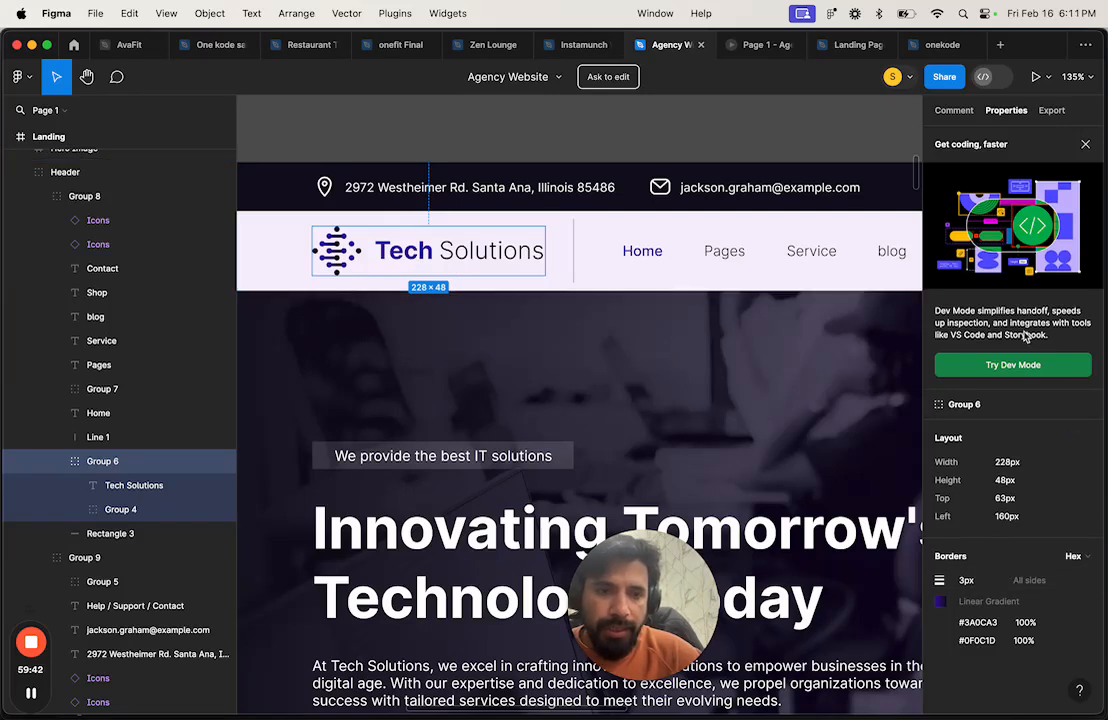
pyautogui.click(1052, 111)
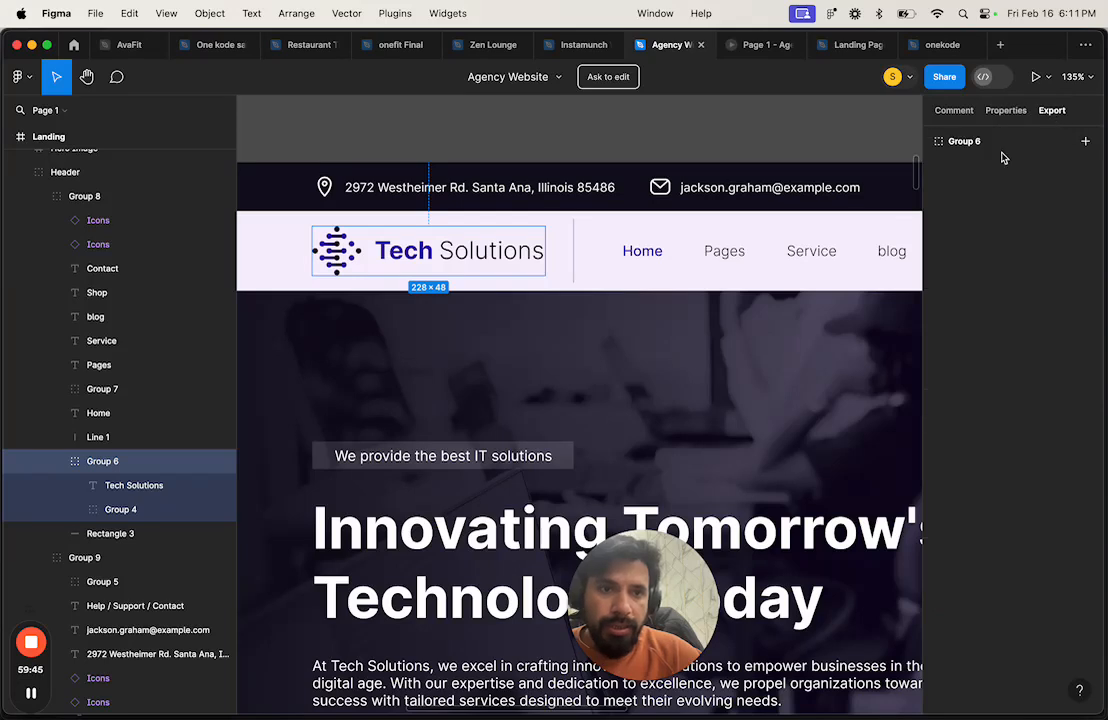
pyautogui.click(1084, 144)
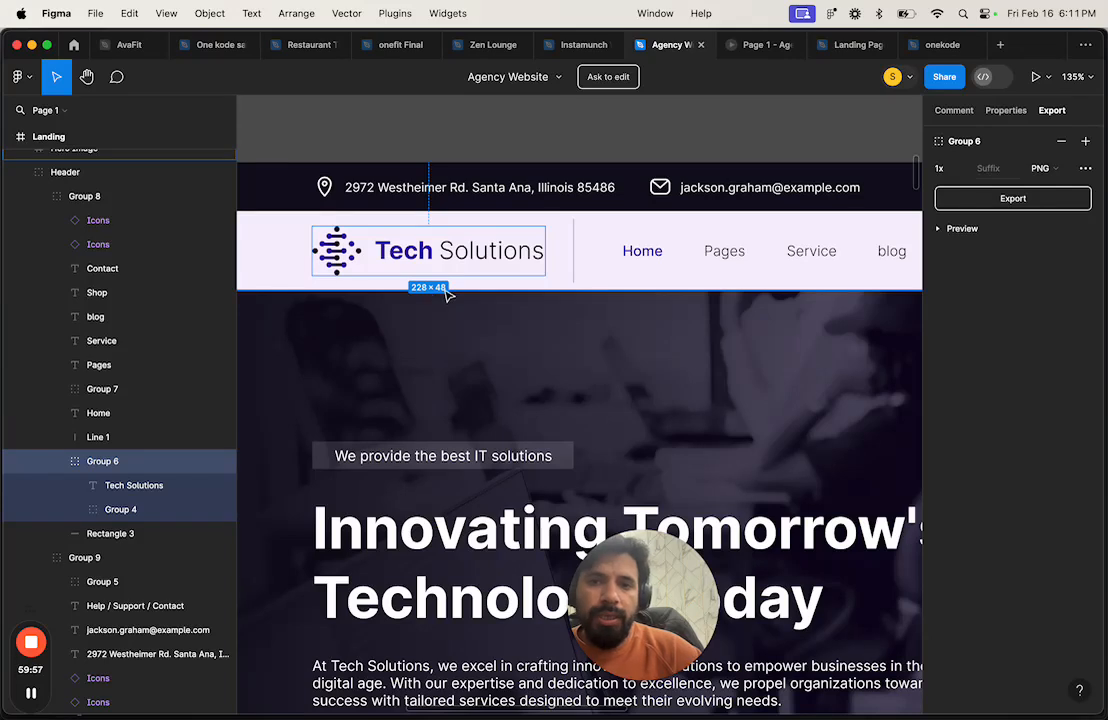
pyautogui.click(1031, 197)
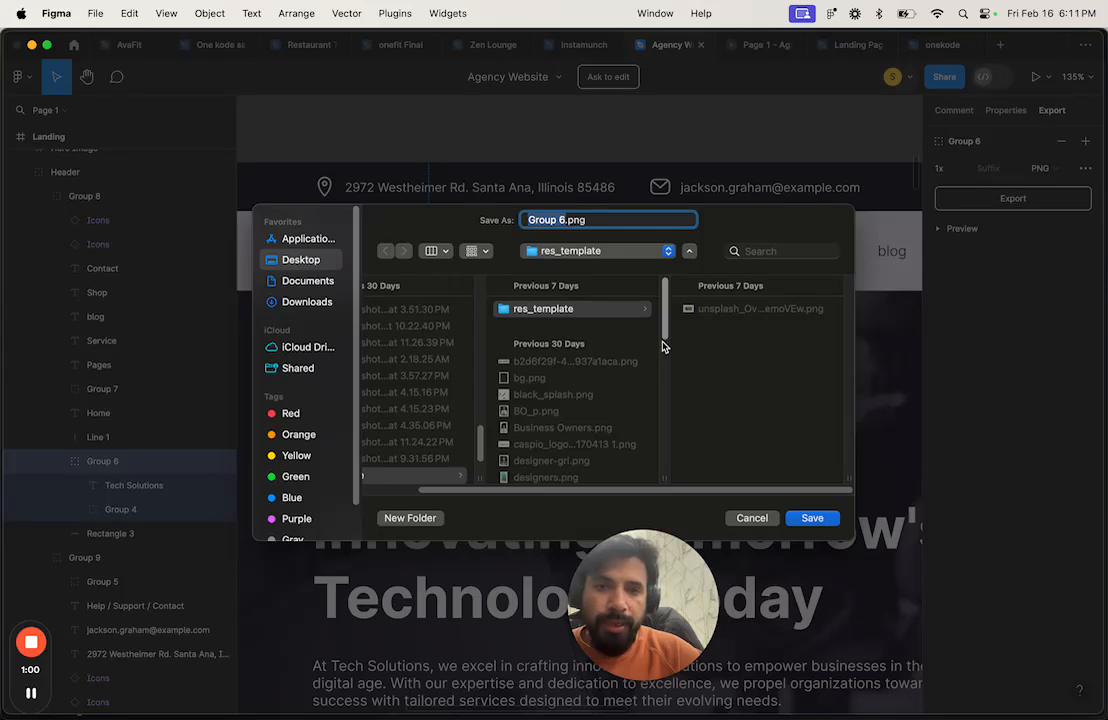
# Step: Save the export as main_logo.png in a new 'landing page demo' folder
pyautogui.hscroll(-3, 540, 354)
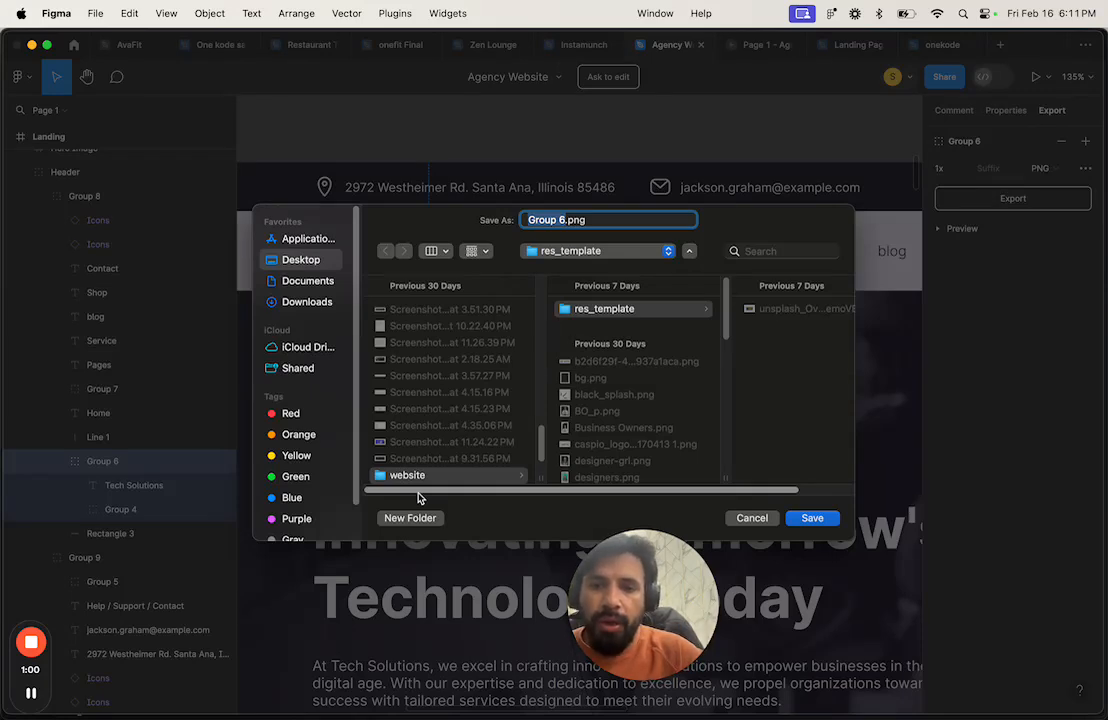
pyautogui.scroll(2, 440, 392)
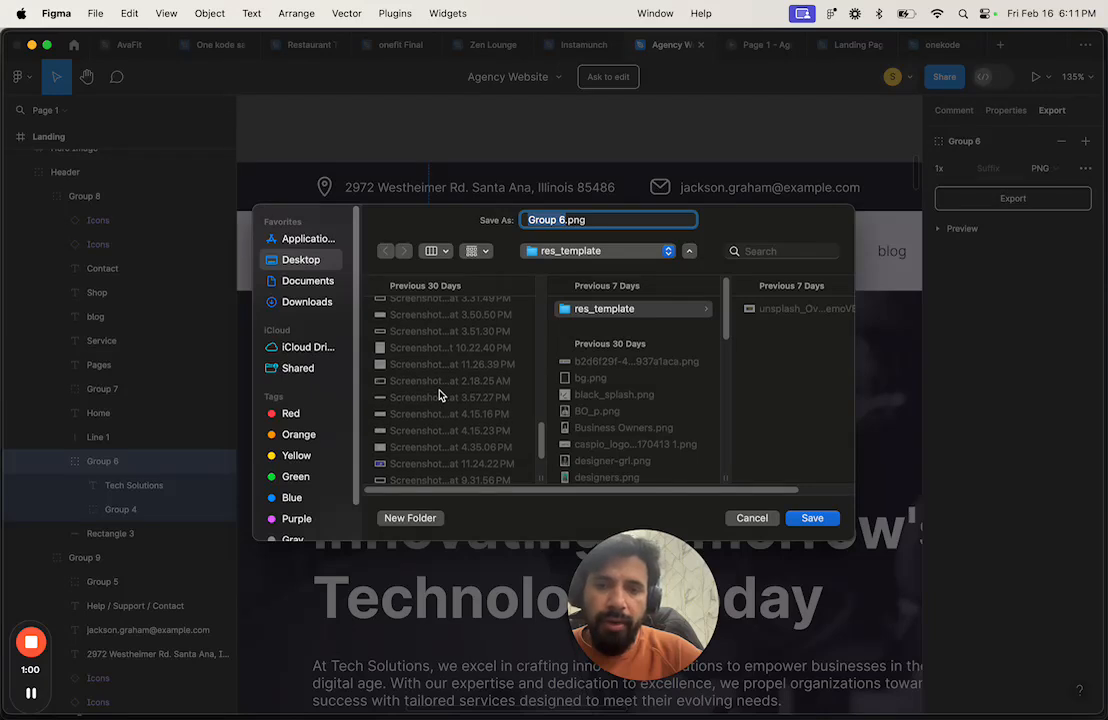
pyautogui.scroll(10, 440, 395)
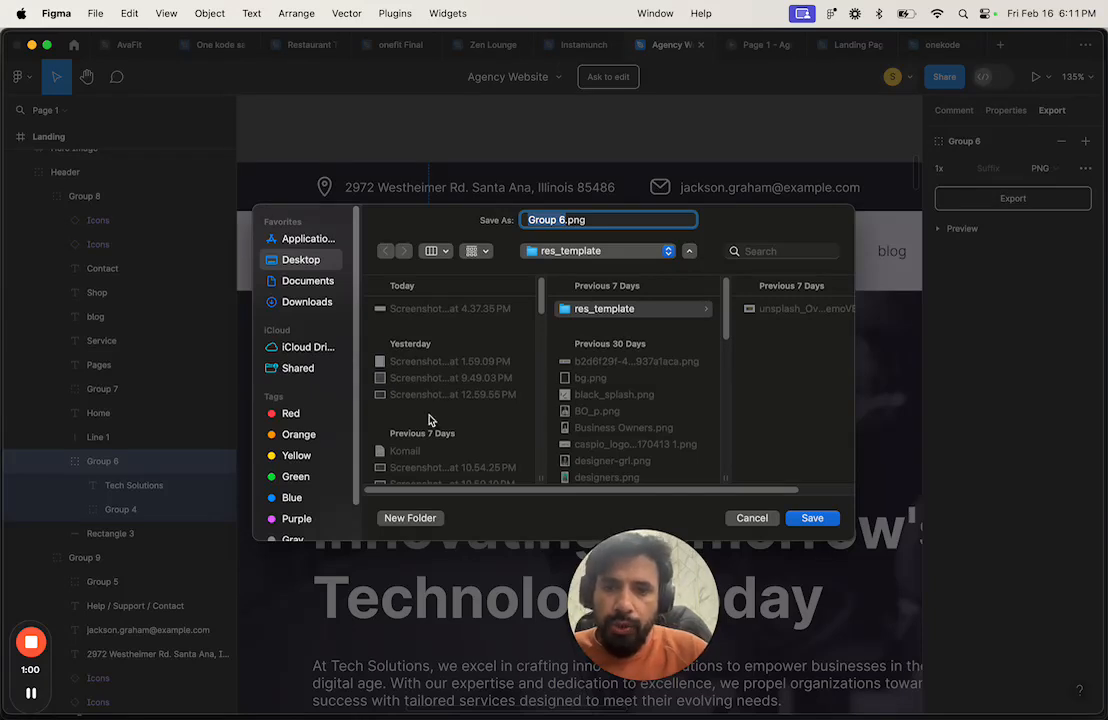
pyautogui.click(410, 518)
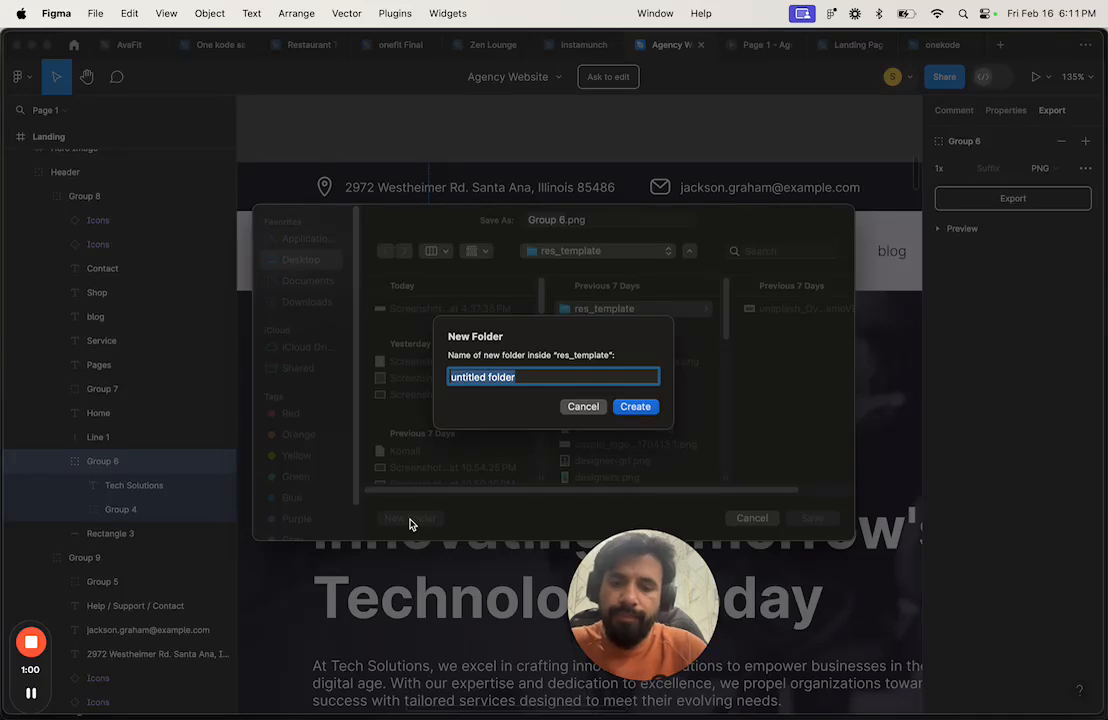
pyautogui.write('landing page demo')
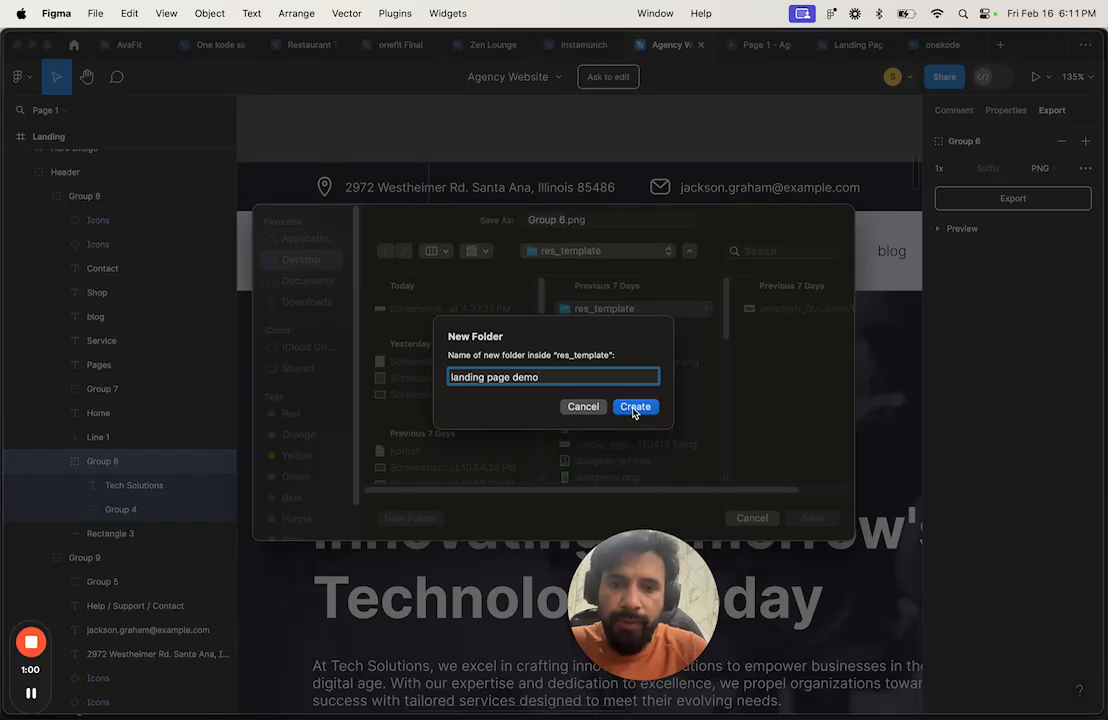
pyautogui.click(634, 407)
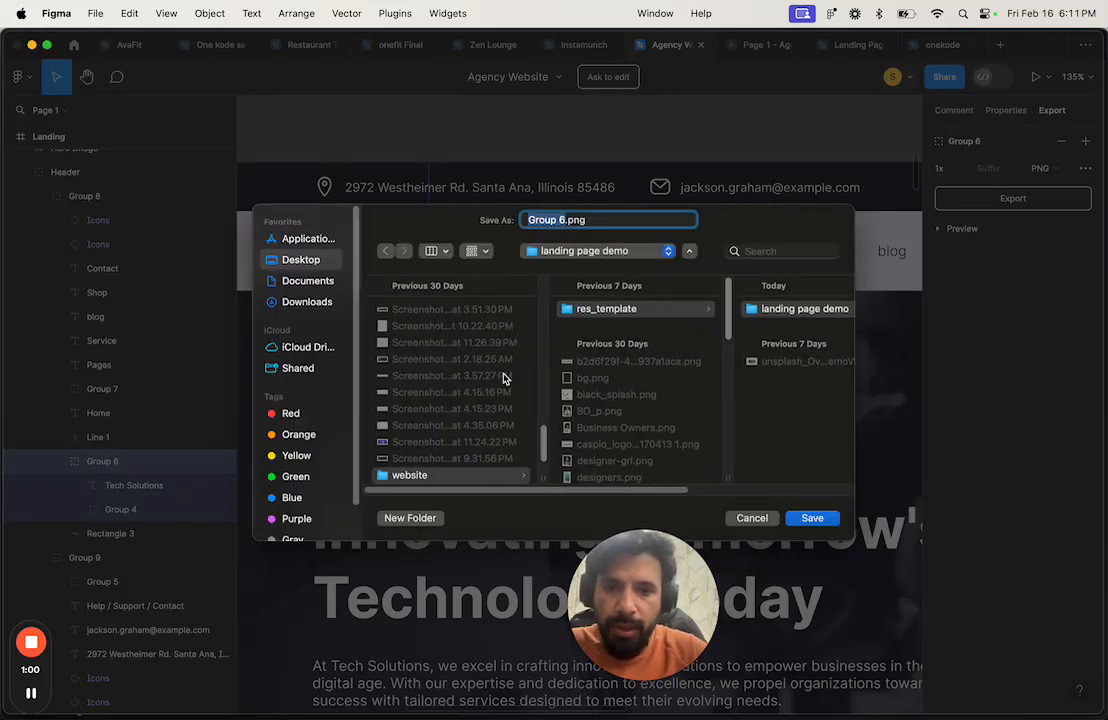
pyautogui.hscroll(4, 505, 378)
pyautogui.hscroll(-3, 505, 378)
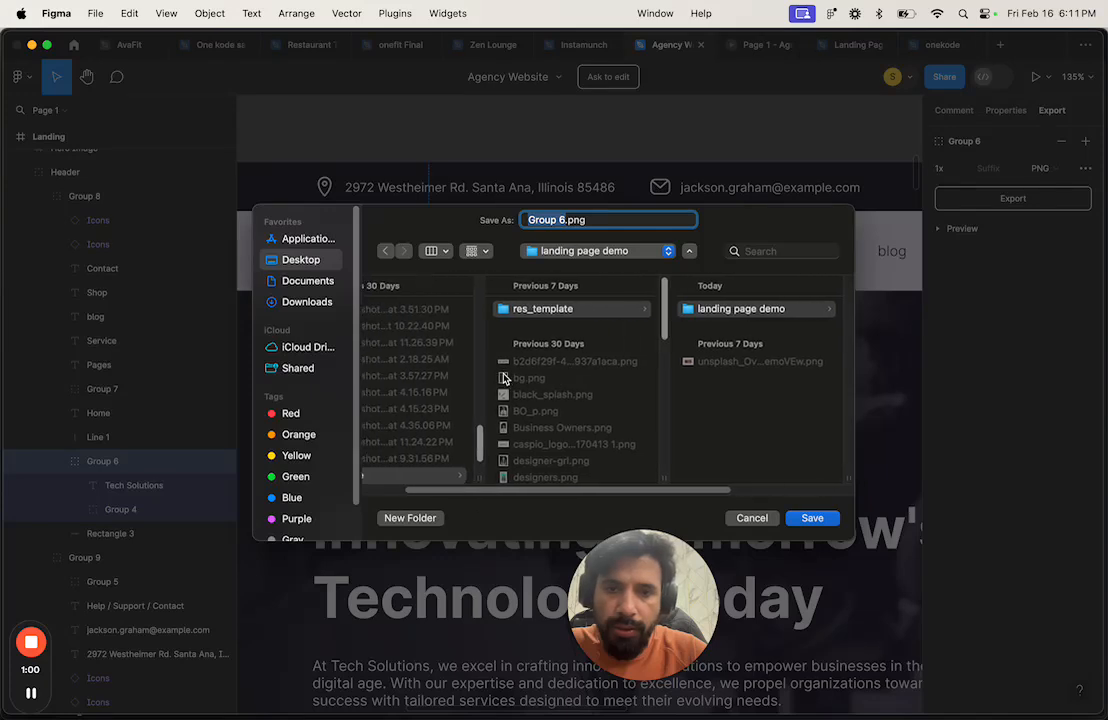
pyautogui.hscroll(2, 505, 378)
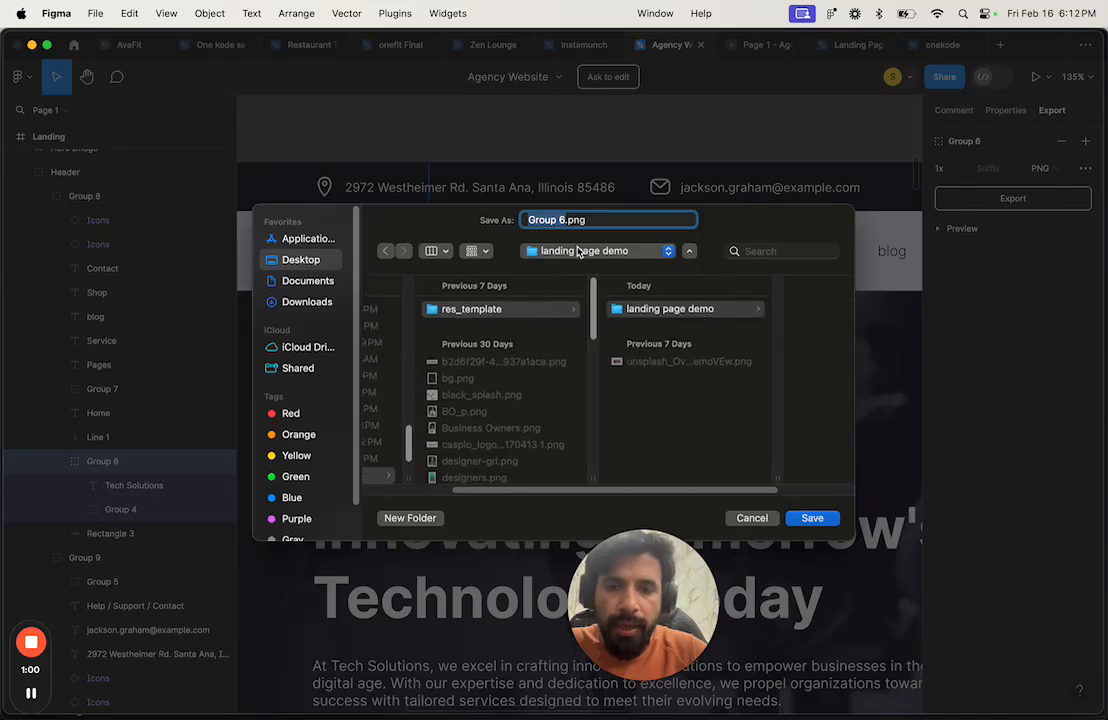
pyautogui.write('main')
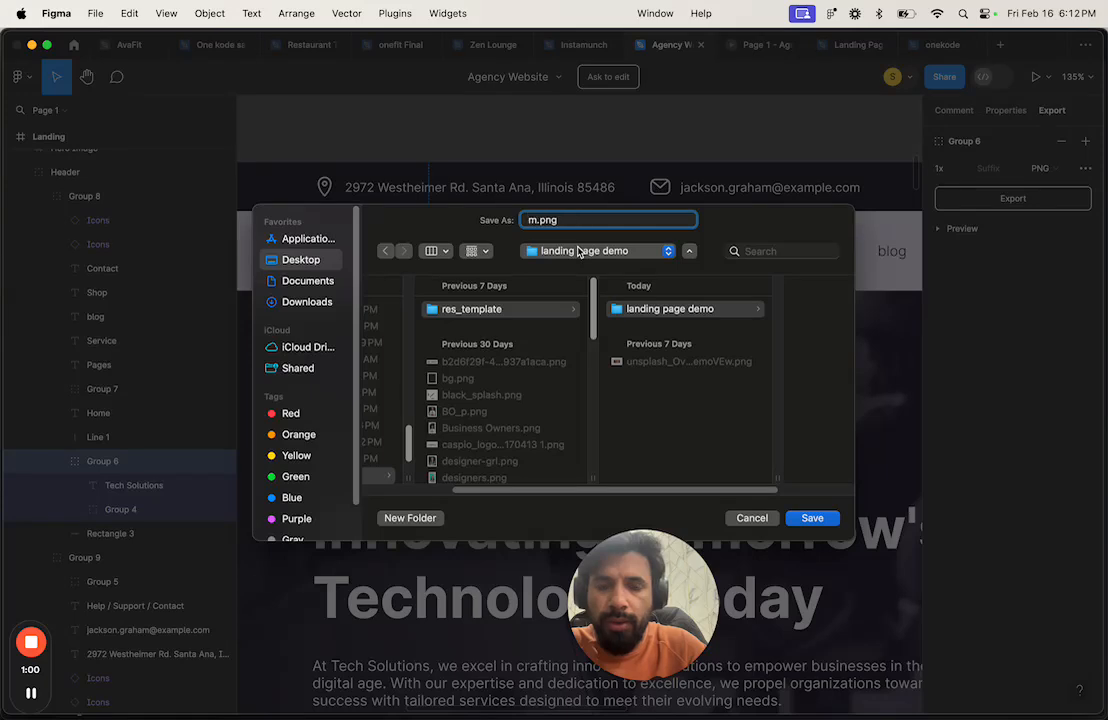
pyautogui.write('_logo')
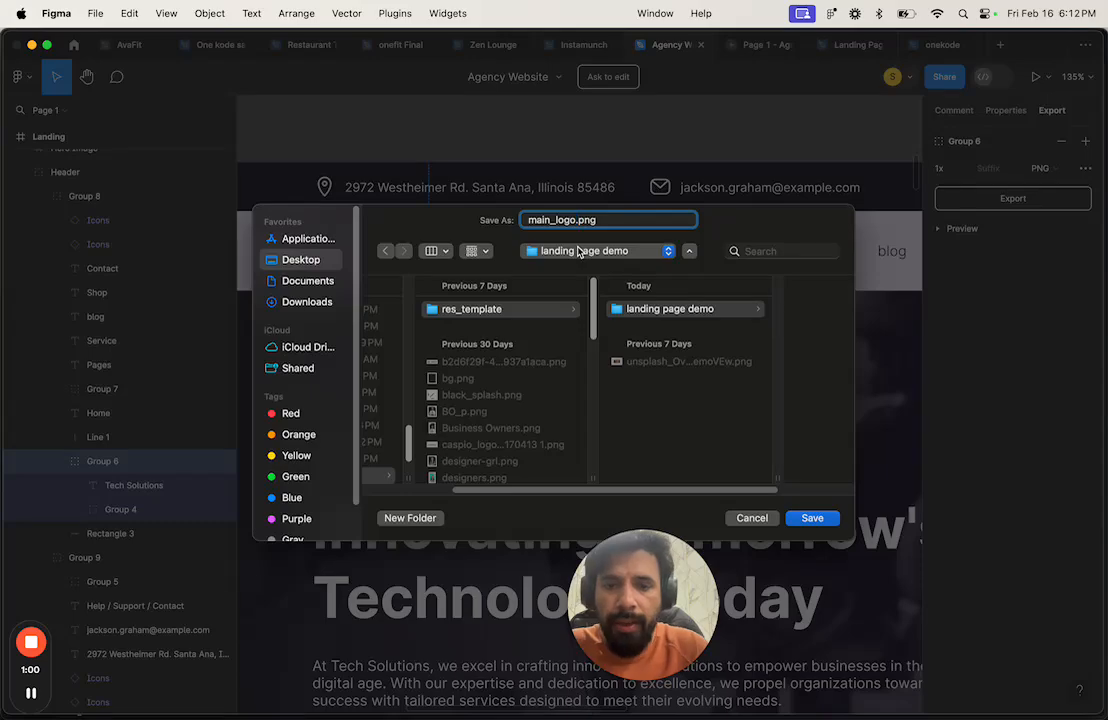
pyautogui.click(814, 520)
pyautogui.hotkey('ctrl', 'Right')
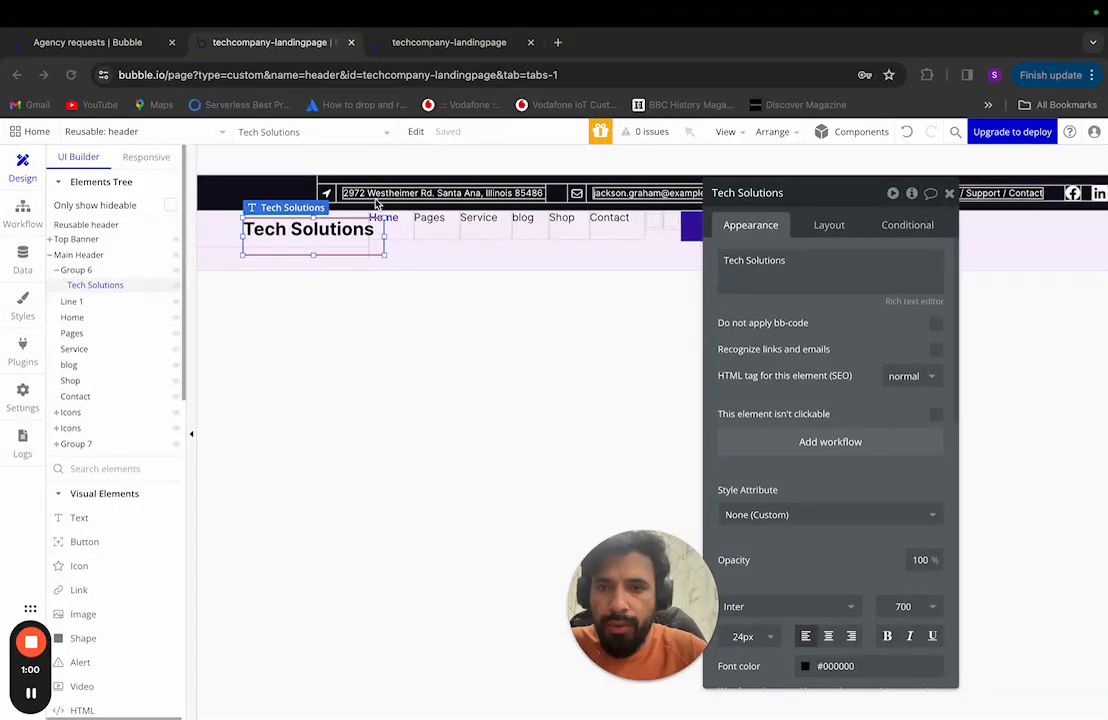
# Step: Replace the Tech Solutions Group 6 with a new Image C element at the header's left
pyautogui.moveTo(124, 285); pyautogui.dragTo(95, 279)
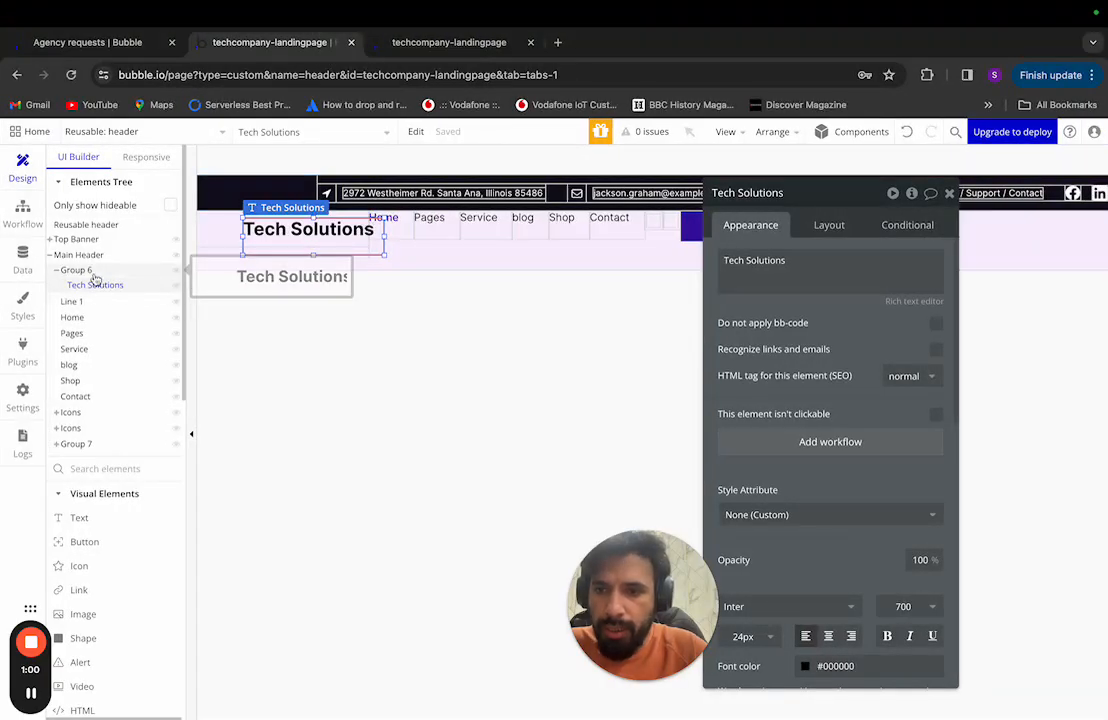
pyautogui.click(93, 277)
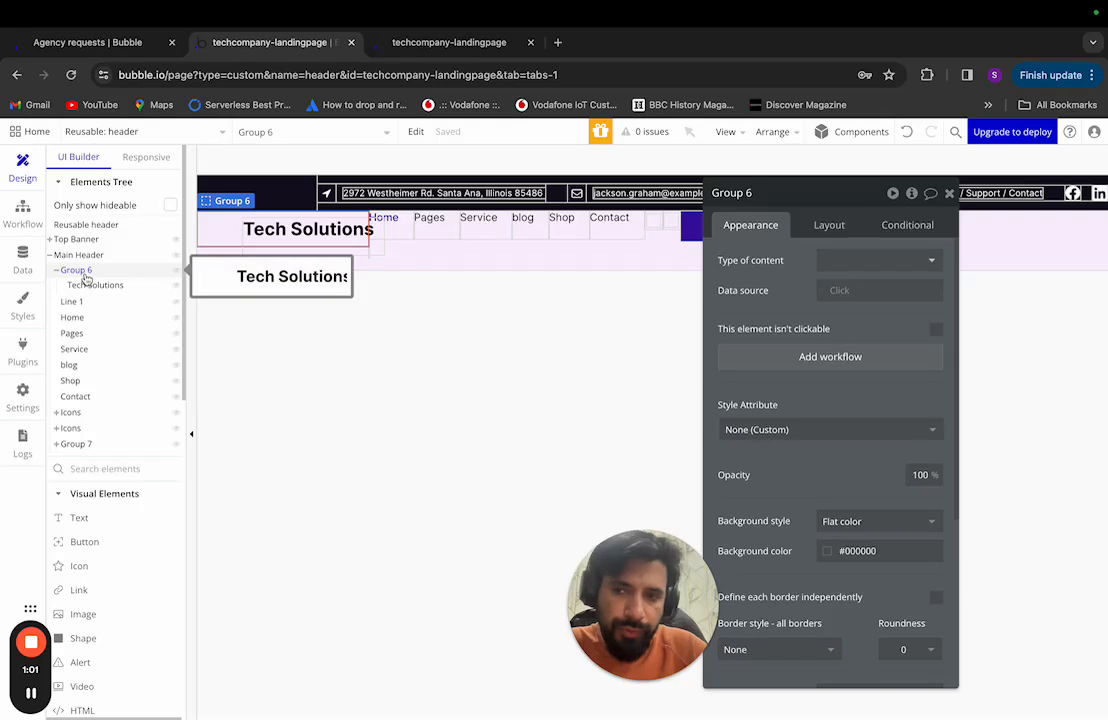
pyautogui.rightClick(89, 274)
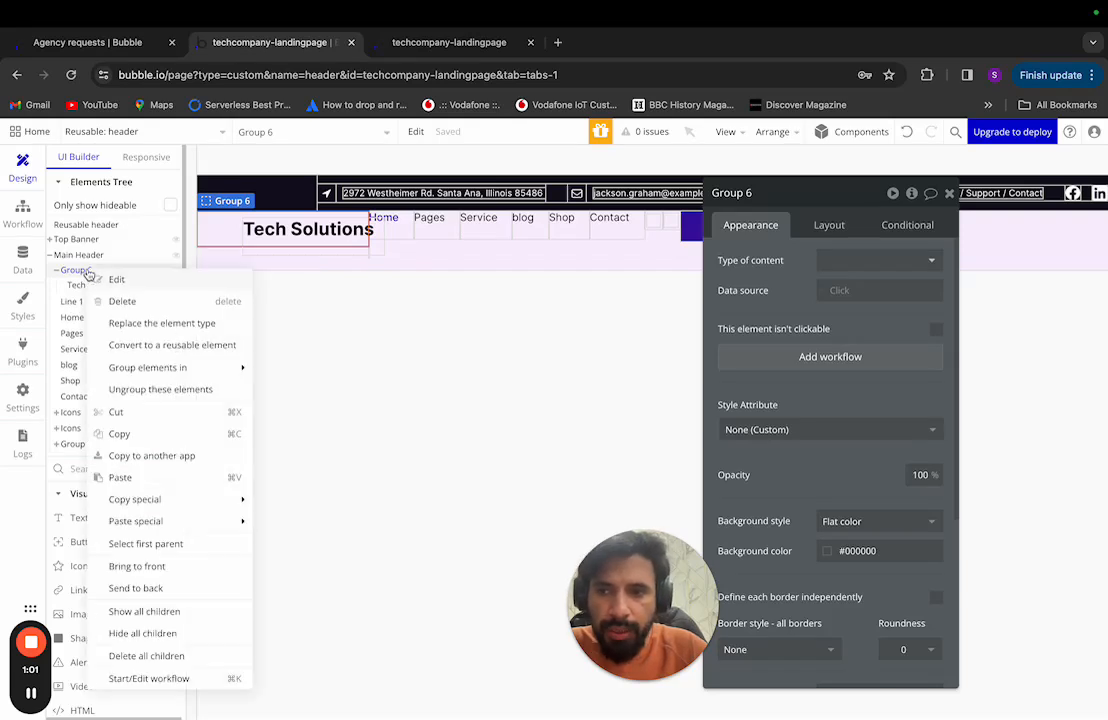
pyautogui.click(136, 309)
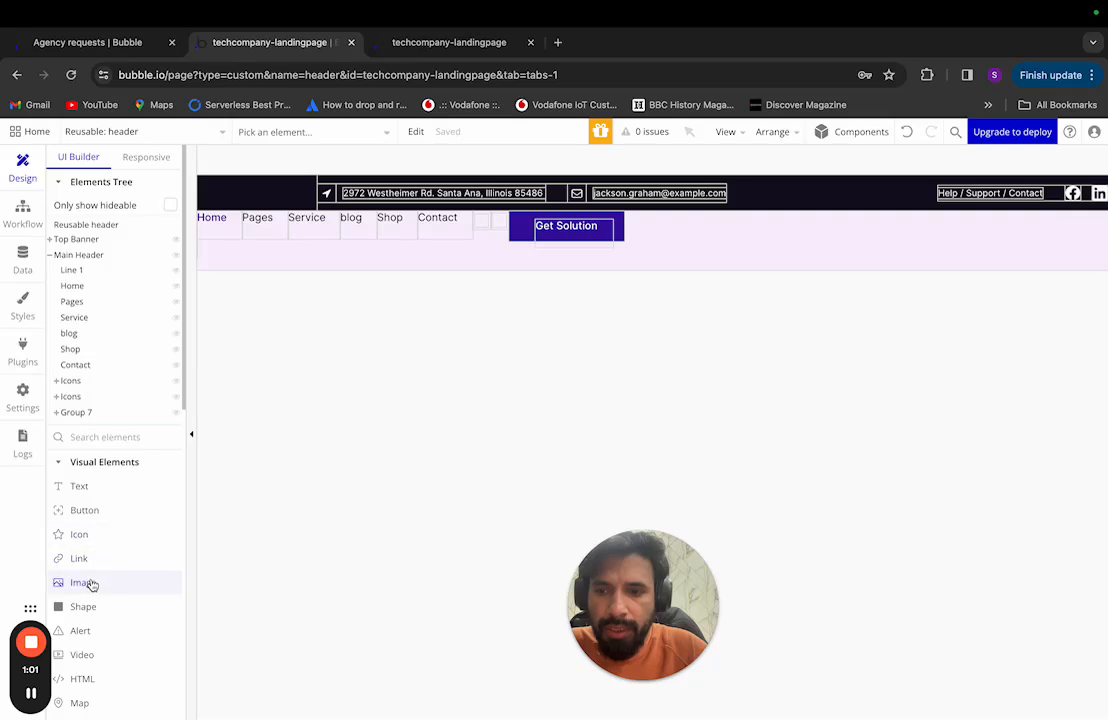
pyautogui.moveTo(91, 585); pyautogui.dragTo(211, 252)
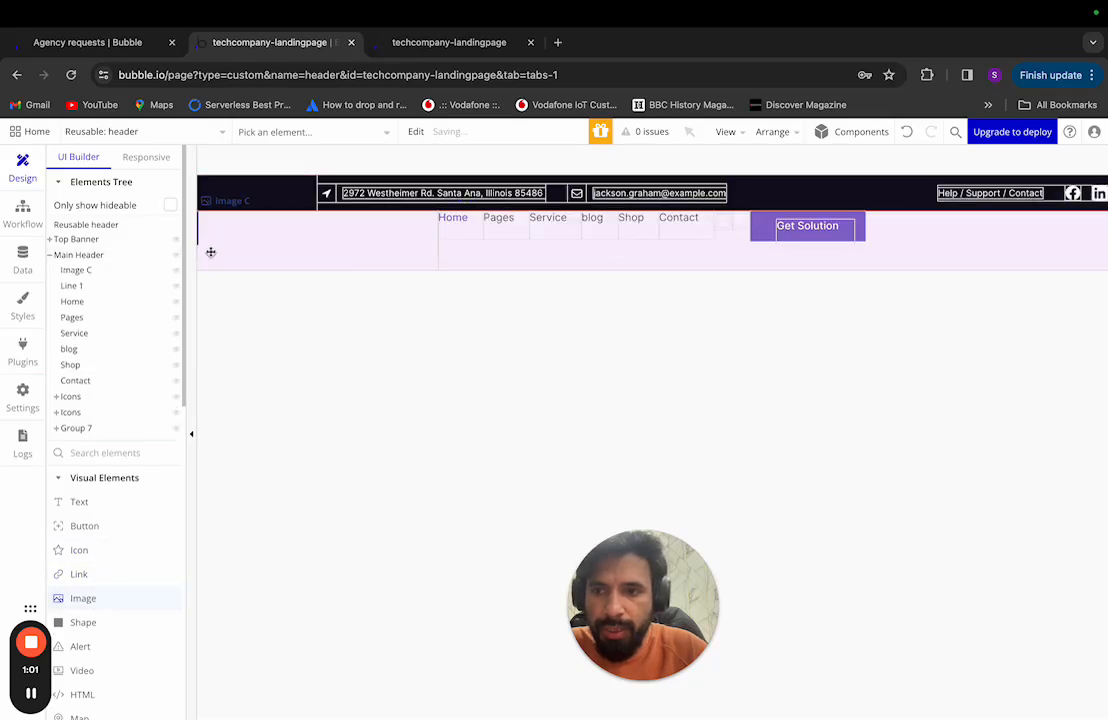
pyautogui.click(95, 274)
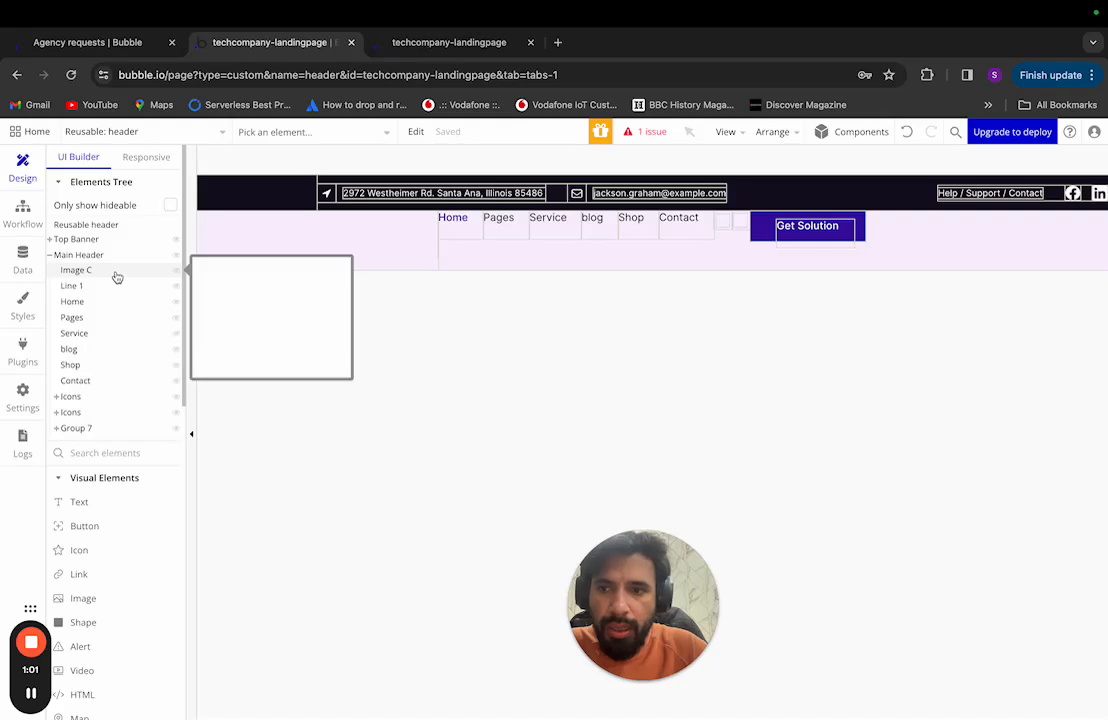
pyautogui.click(116, 277)
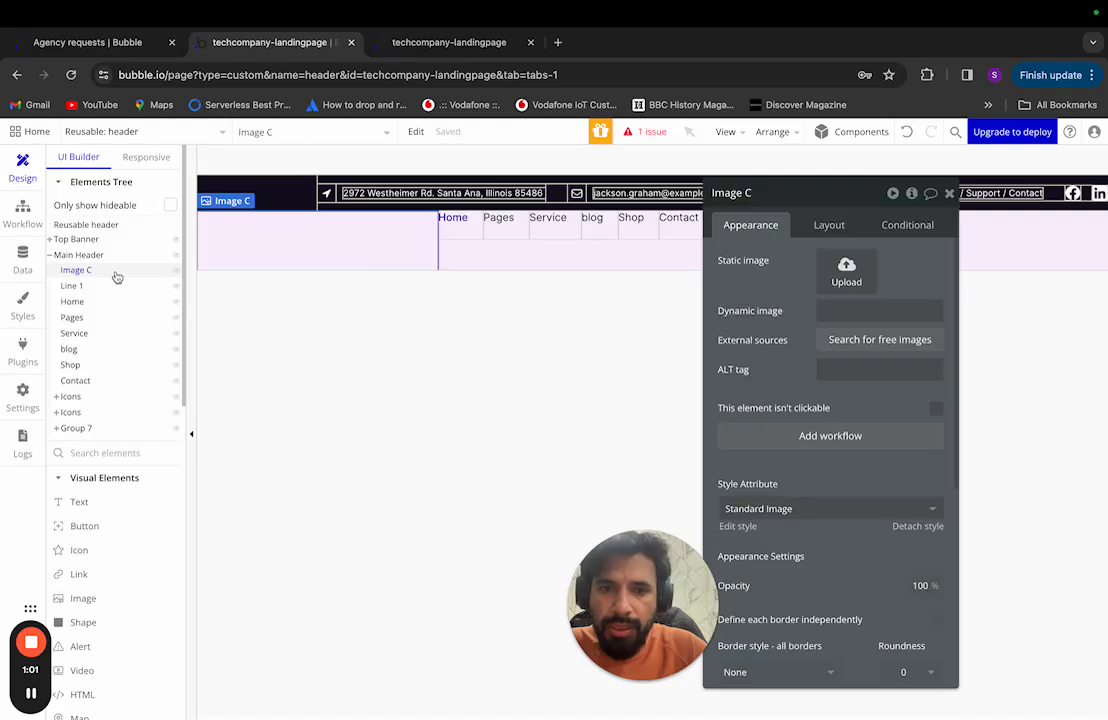
pyautogui.click(834, 228)
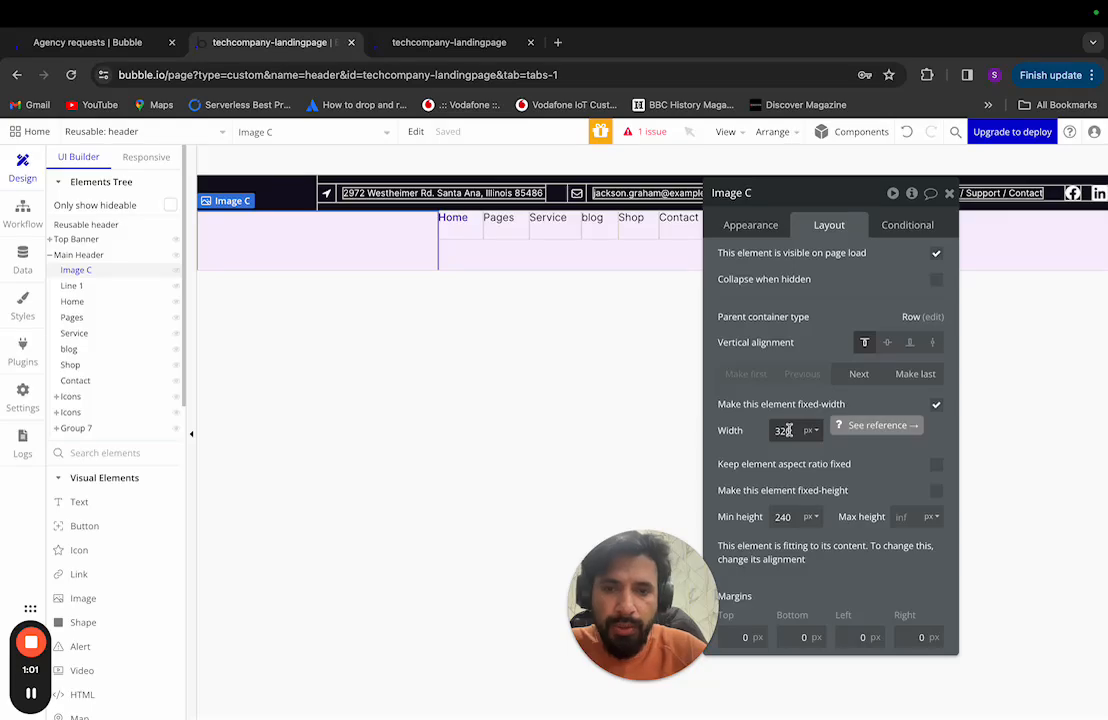
# Step: Give Image C a 228 px width and a fixed 48 px height
pyautogui.hotkey('ctrl', 'Left')
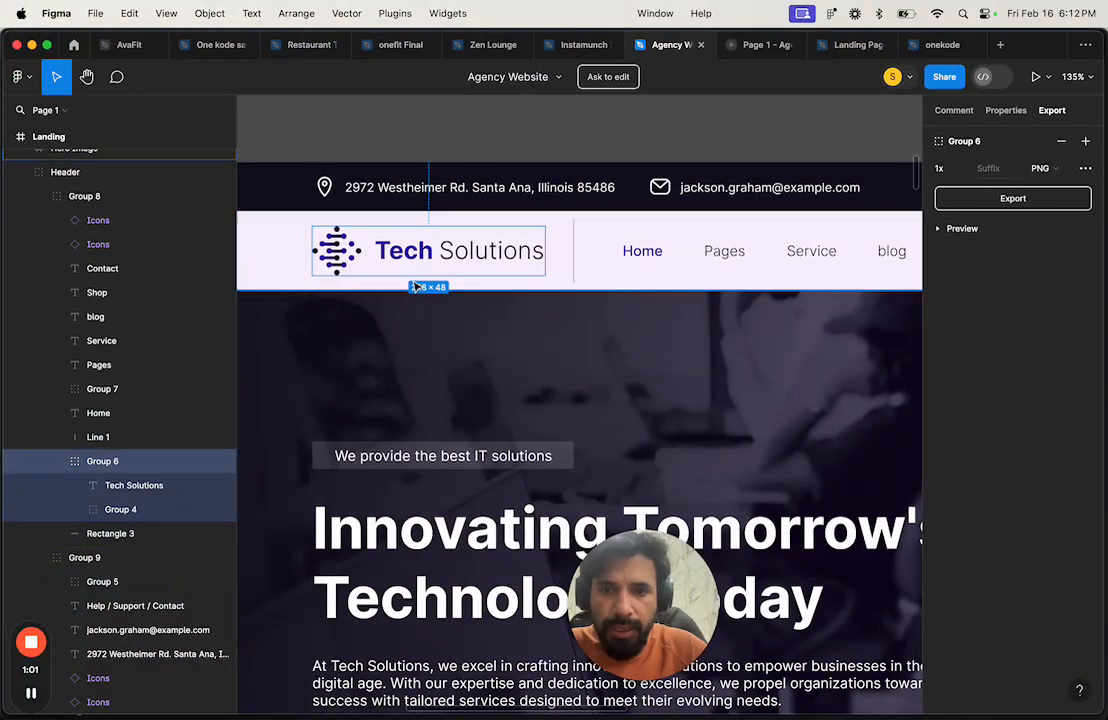
pyautogui.hotkey('ctrl', 'Right')
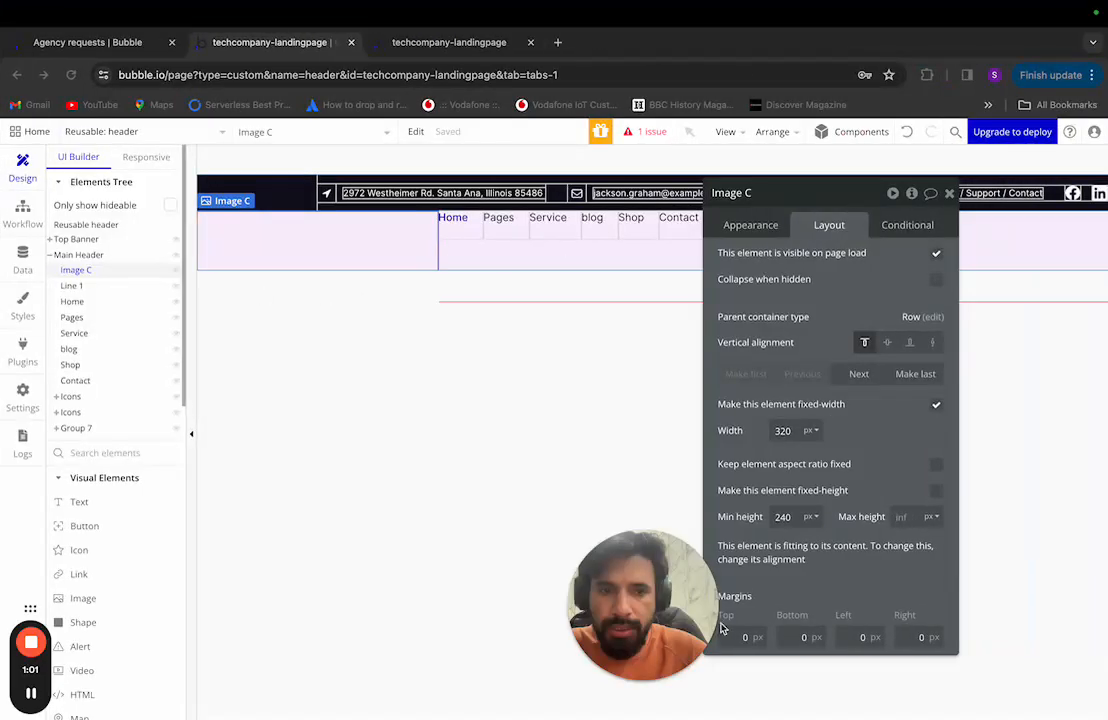
pyautogui.doubleClick(783, 431)
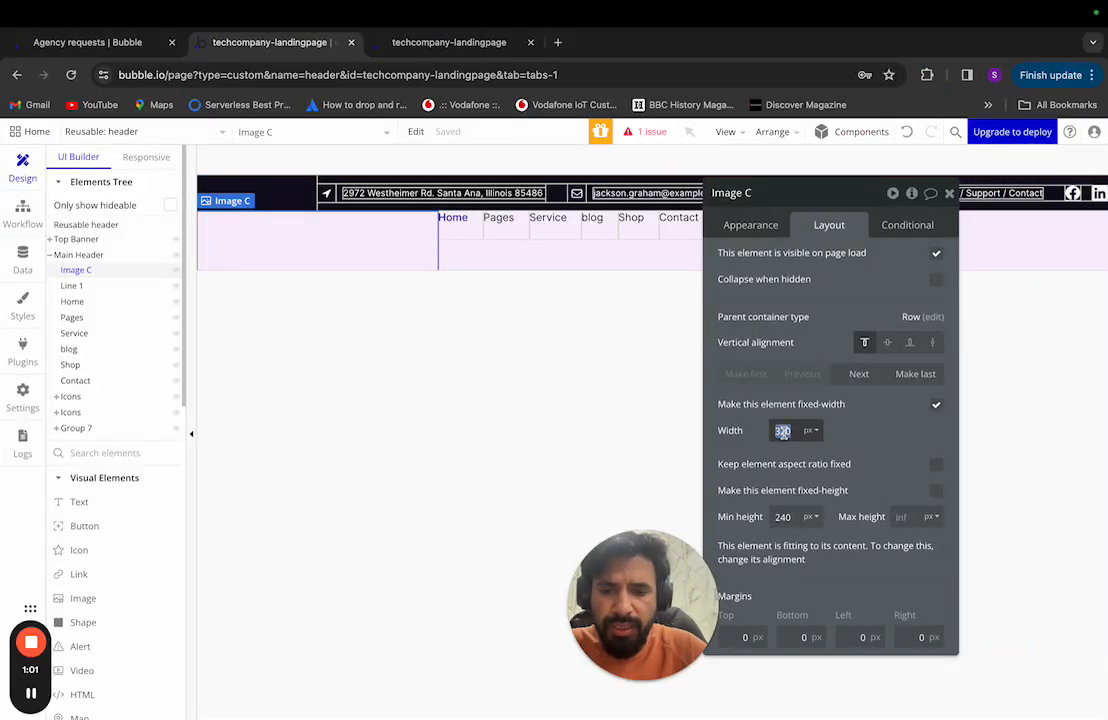
pyautogui.write('428')
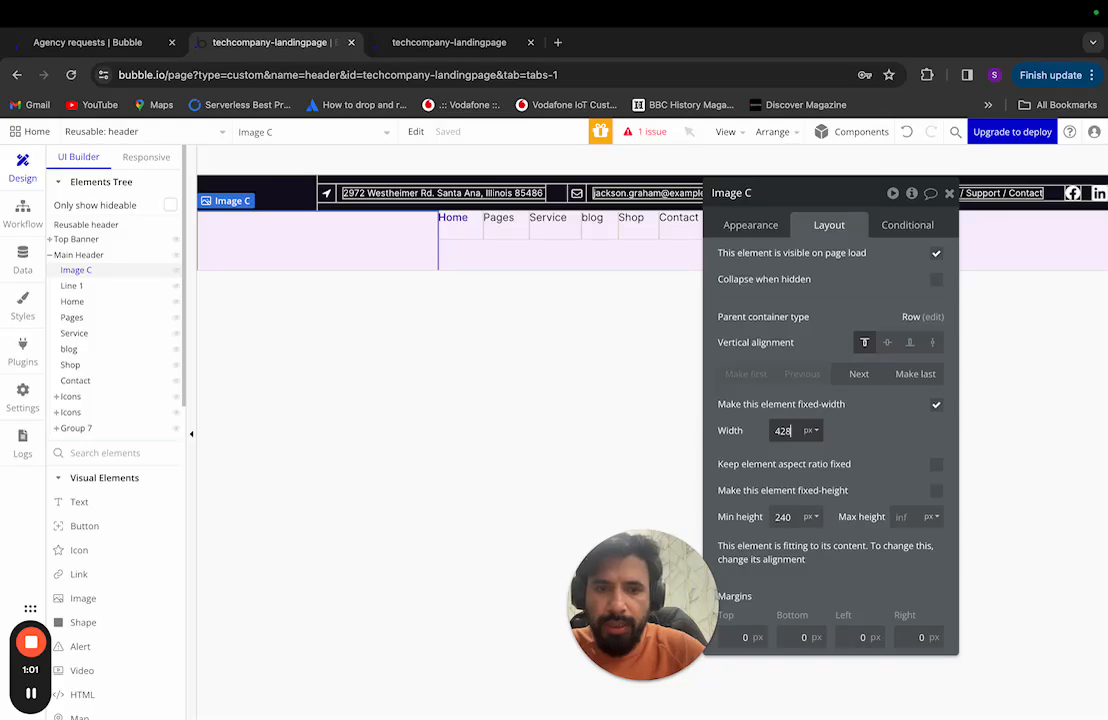
pyautogui.hotkey('ctrl', 'Left')
pyautogui.hotkey('ctrl', 'Right')
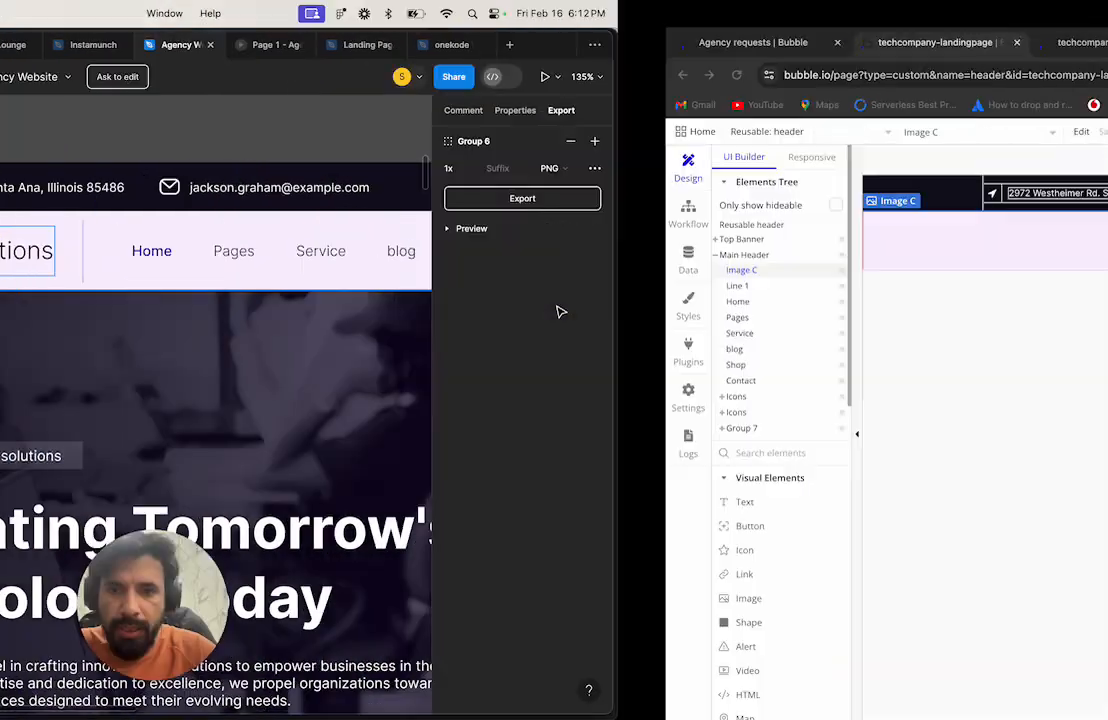
pyautogui.doubleClick(783, 431)
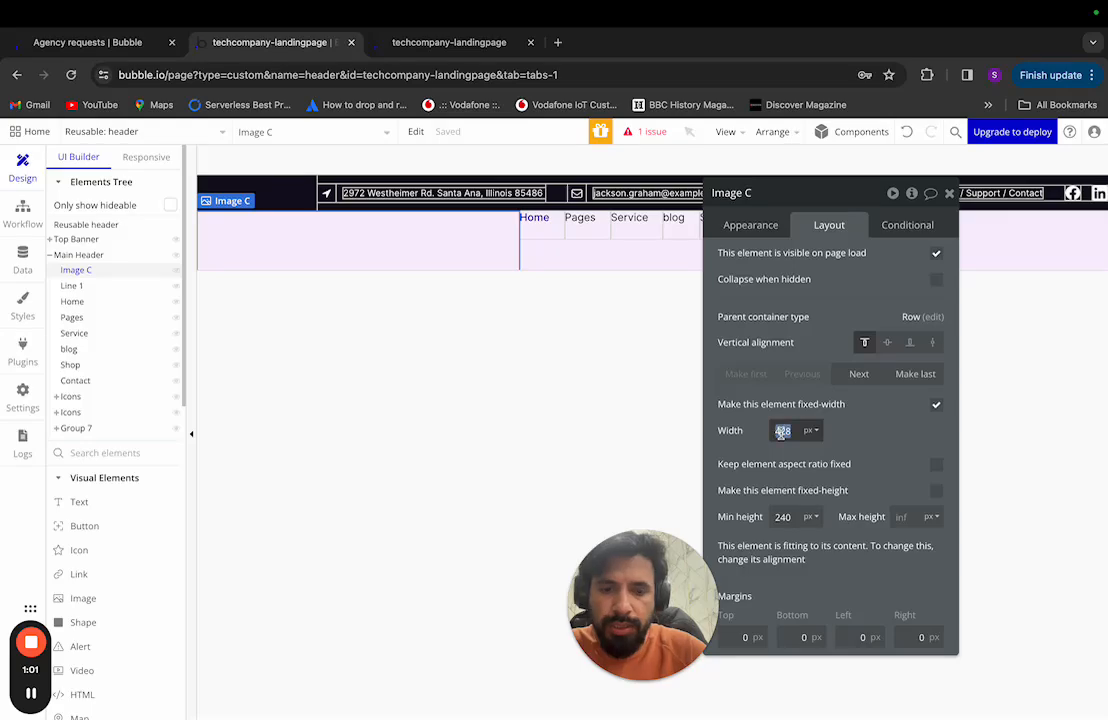
pyautogui.write('228')
pyautogui.hotkey('ctrl', 'Left')
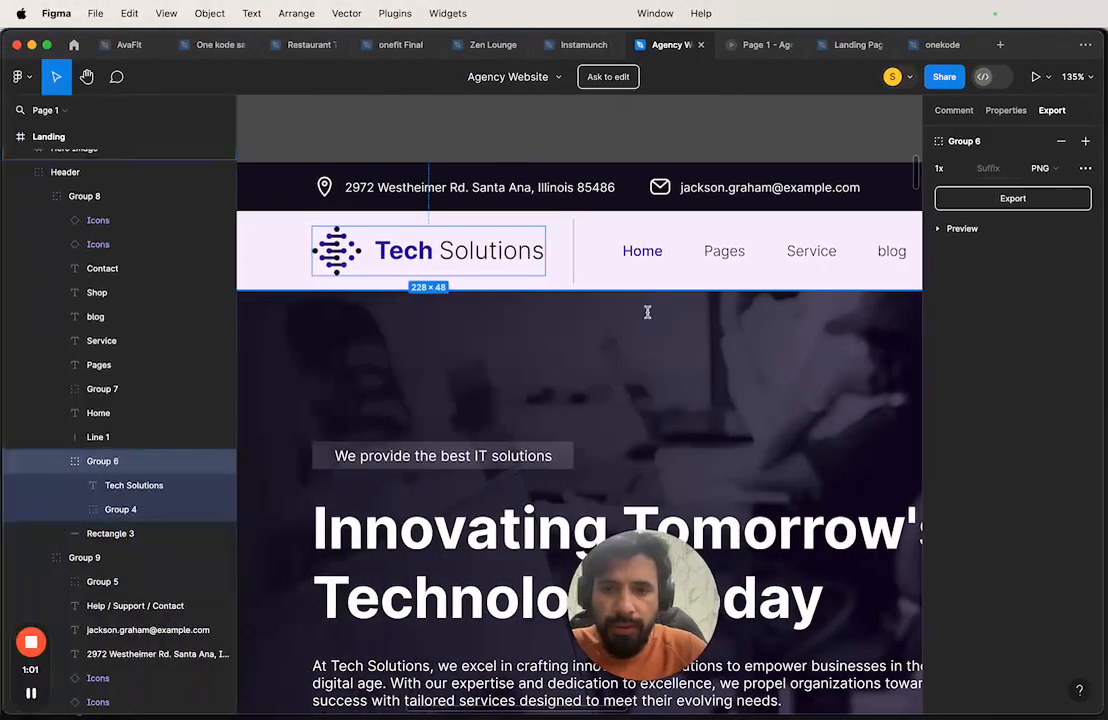
pyautogui.hotkey('ctrl', 'Right')
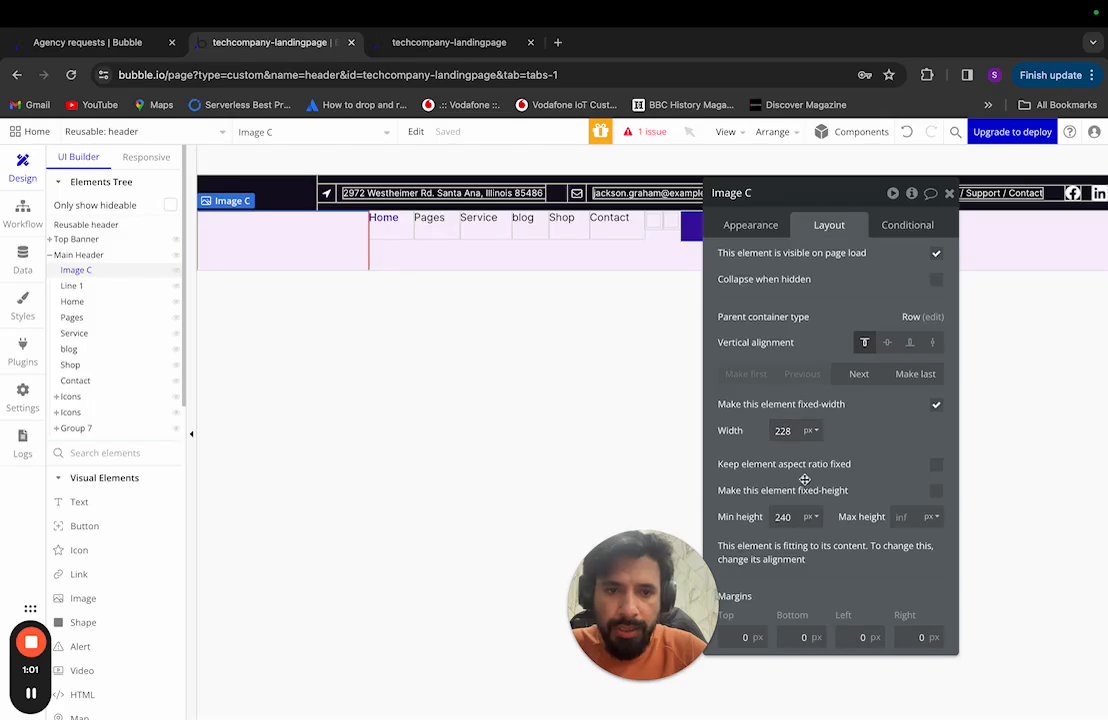
pyautogui.click(936, 490)
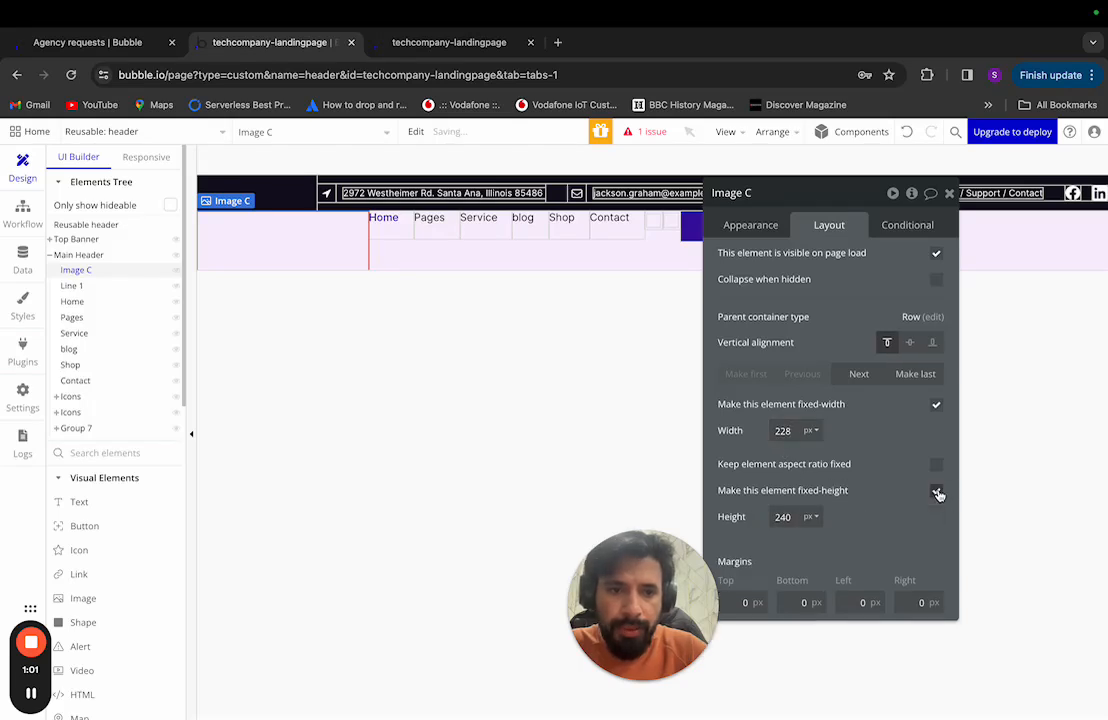
pyautogui.doubleClick(783, 517)
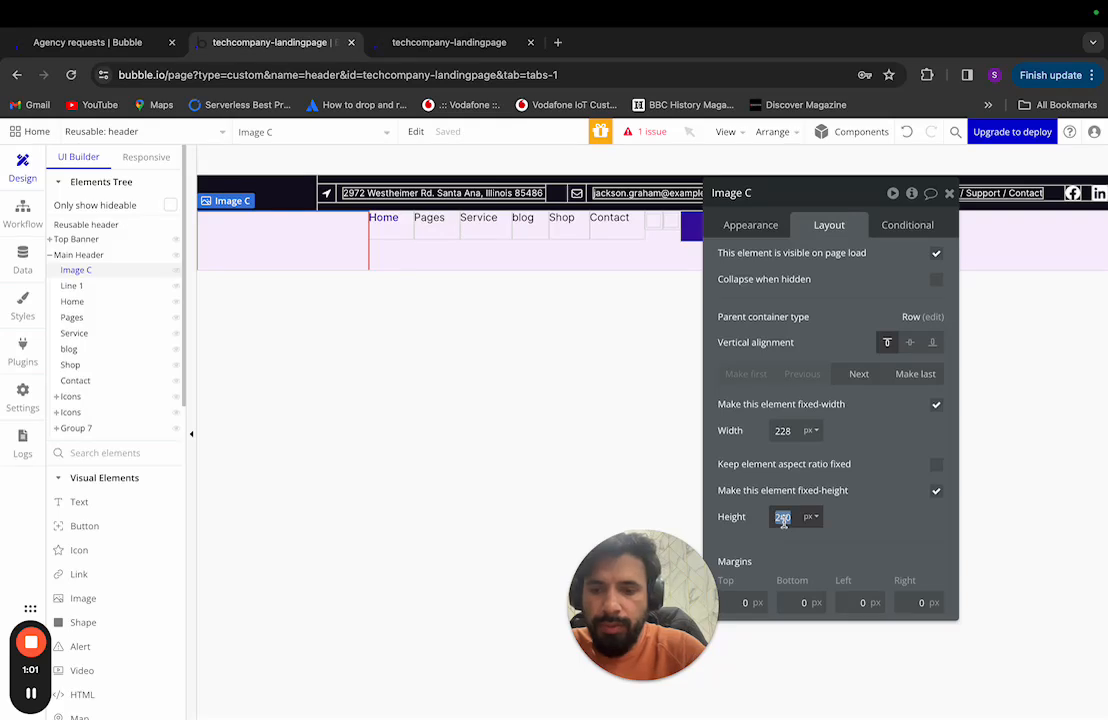
pyautogui.write('48')
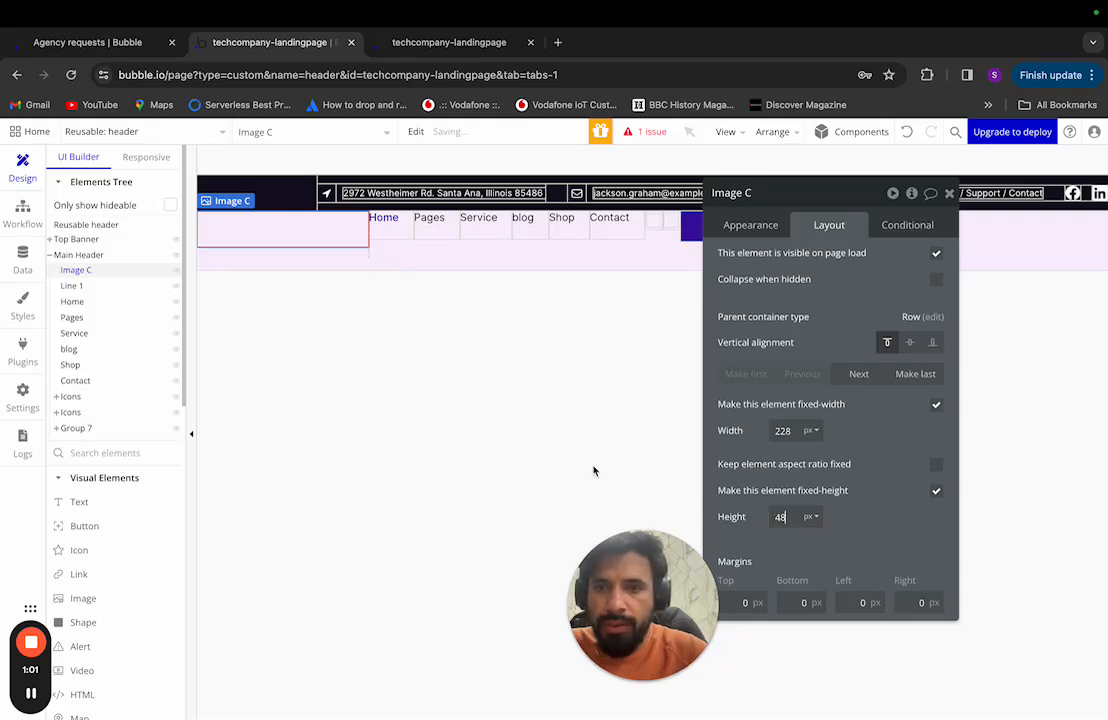
pyautogui.click(777, 229)
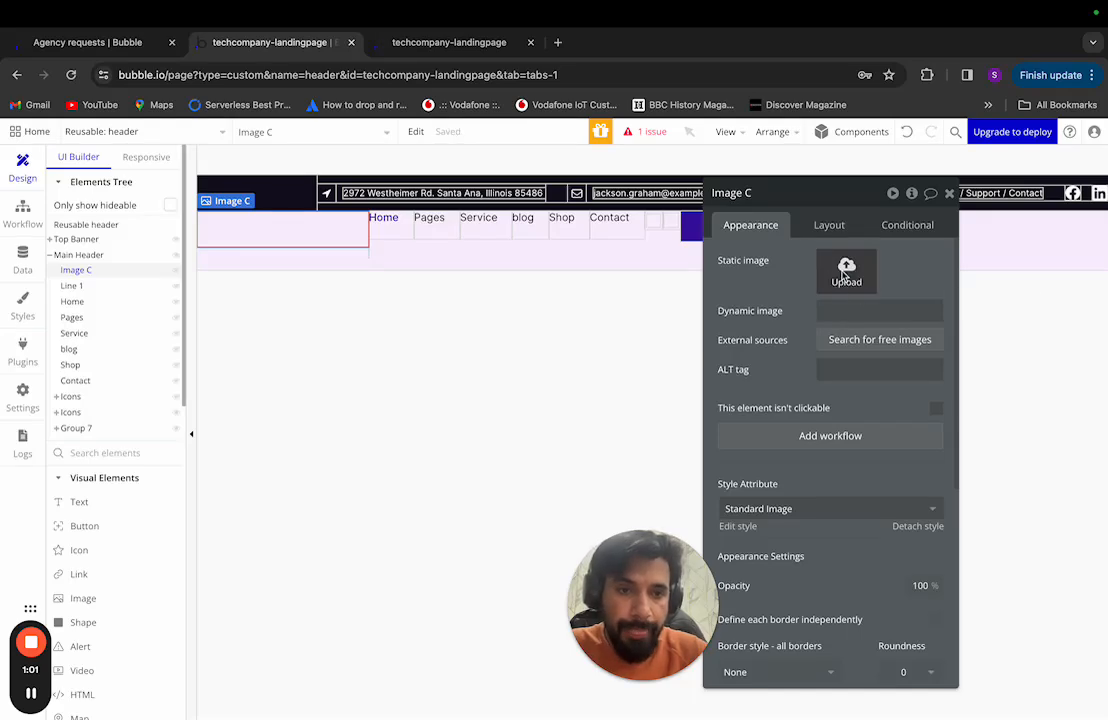
# Step: Upload main_logo.png from the landing page demo folder as Image C's static image
pyautogui.click(846, 272)
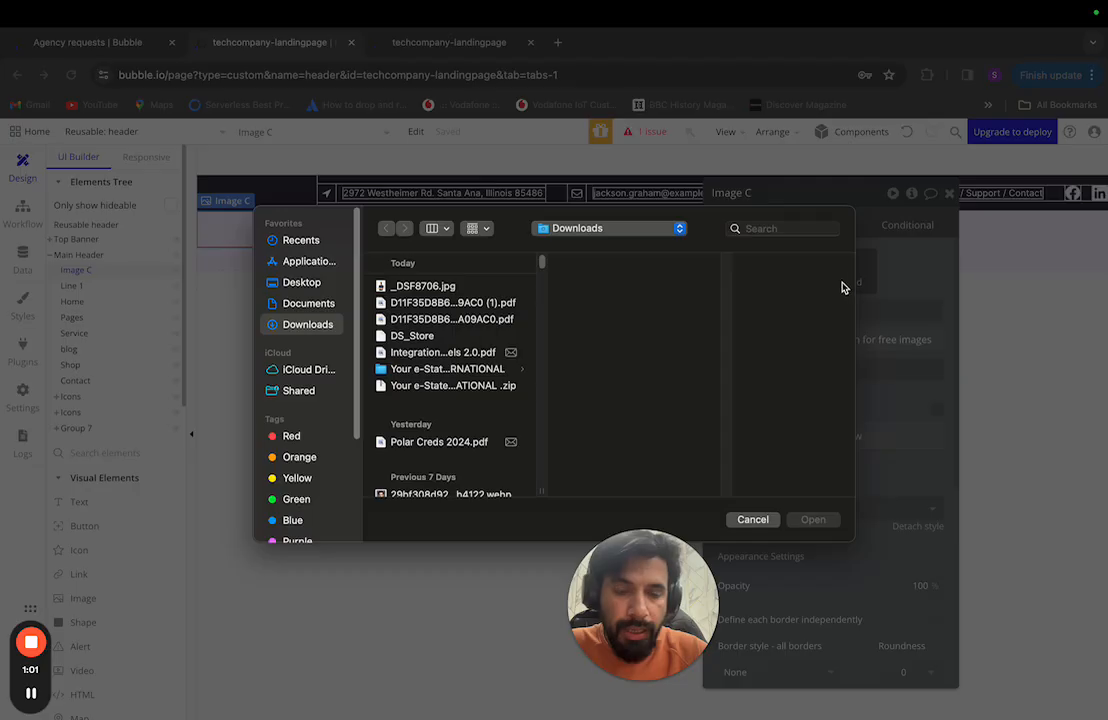
pyautogui.click(290, 282)
pyautogui.scroll(-10, 485, 396)
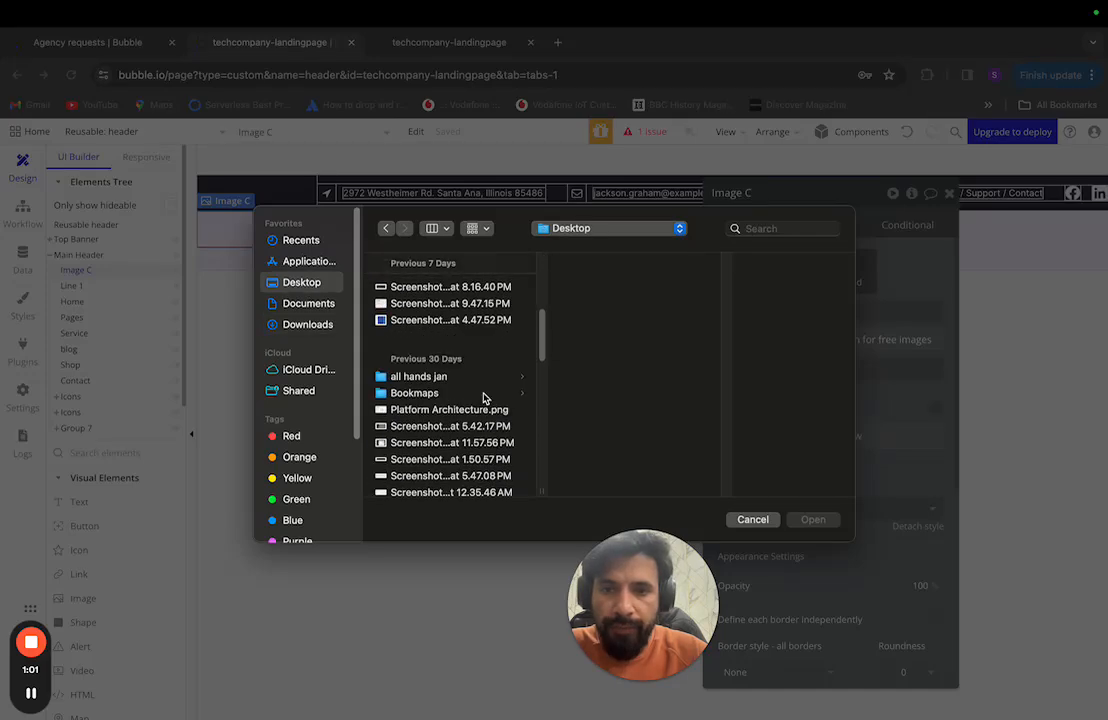
pyautogui.scroll(4, 485, 396)
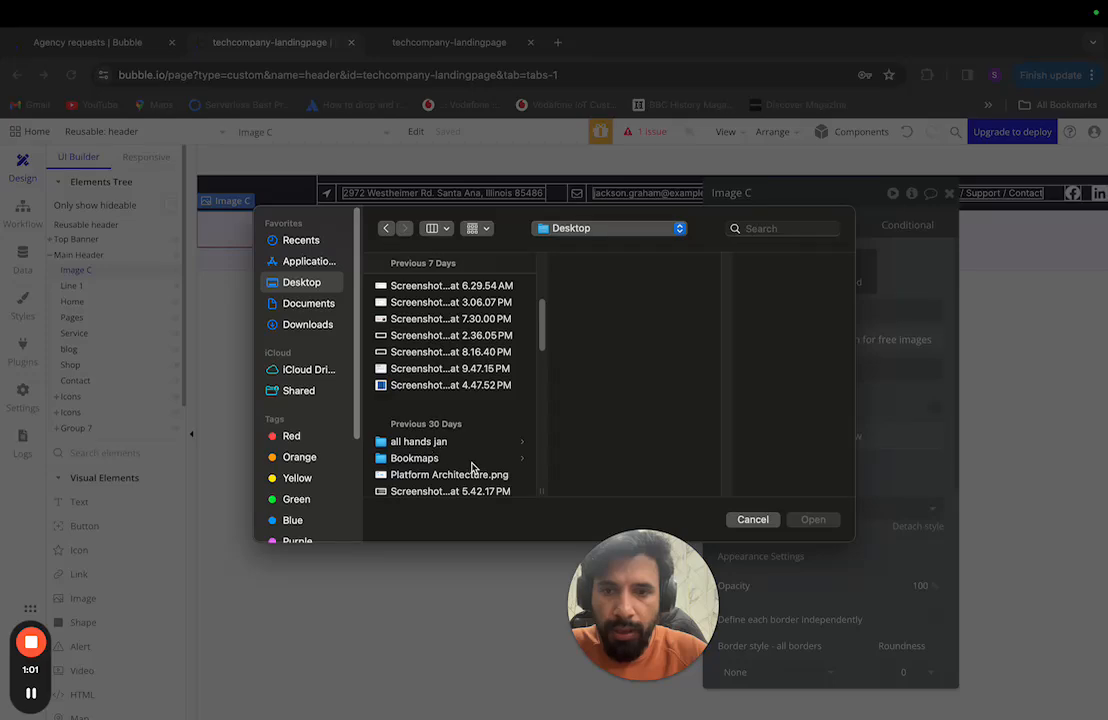
pyautogui.scroll(-10, 476, 465)
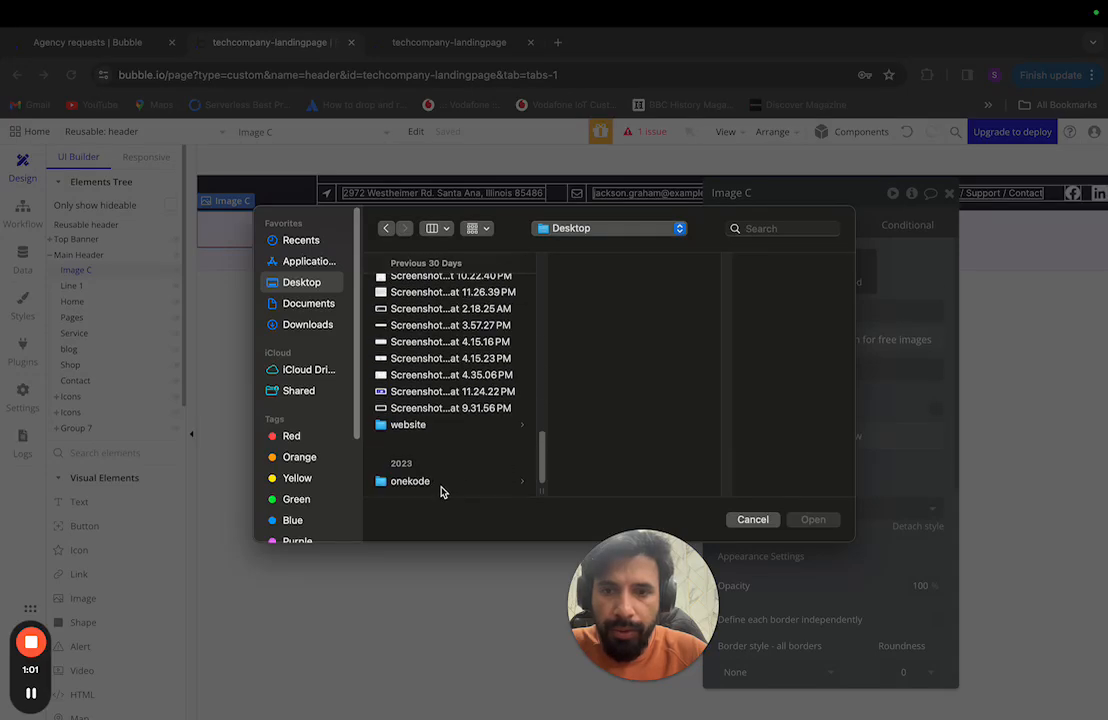
pyautogui.click(420, 426)
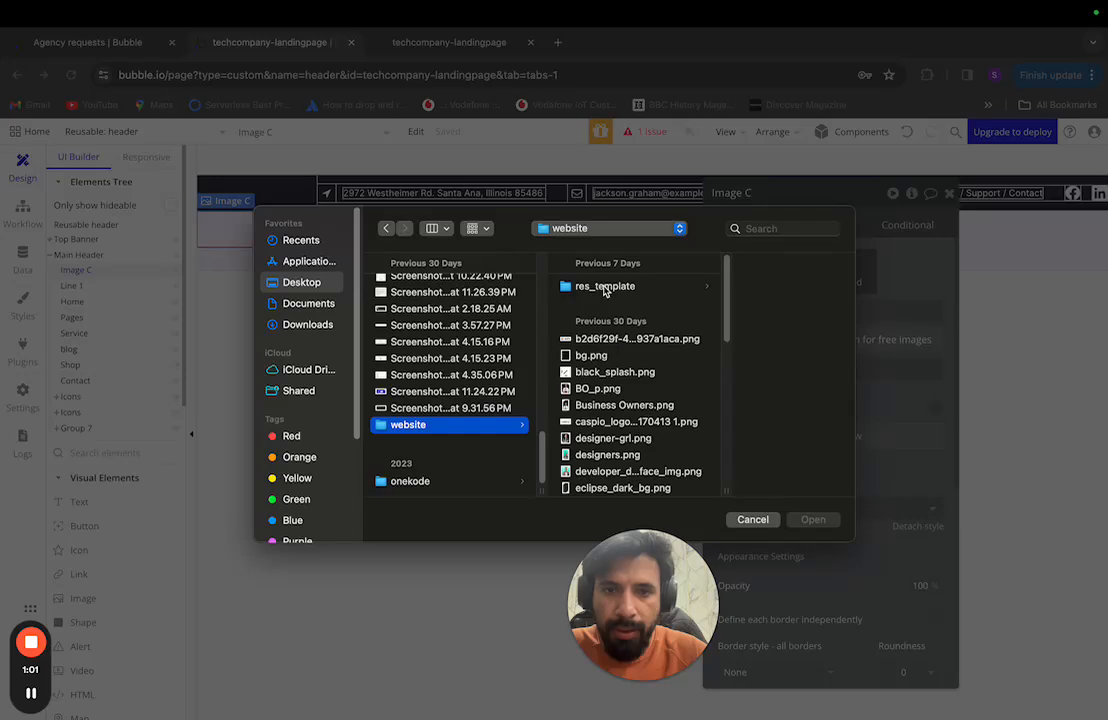
pyautogui.click(585, 286)
pyautogui.click(742, 286)
pyautogui.click(712, 288)
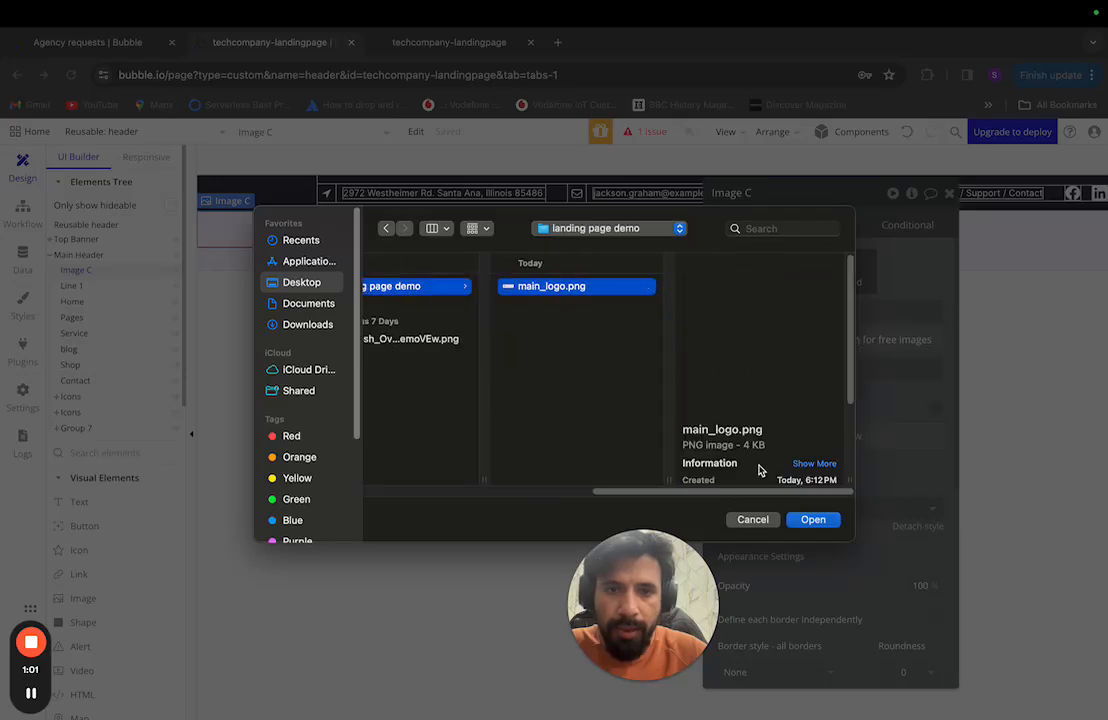
pyautogui.click(818, 527)
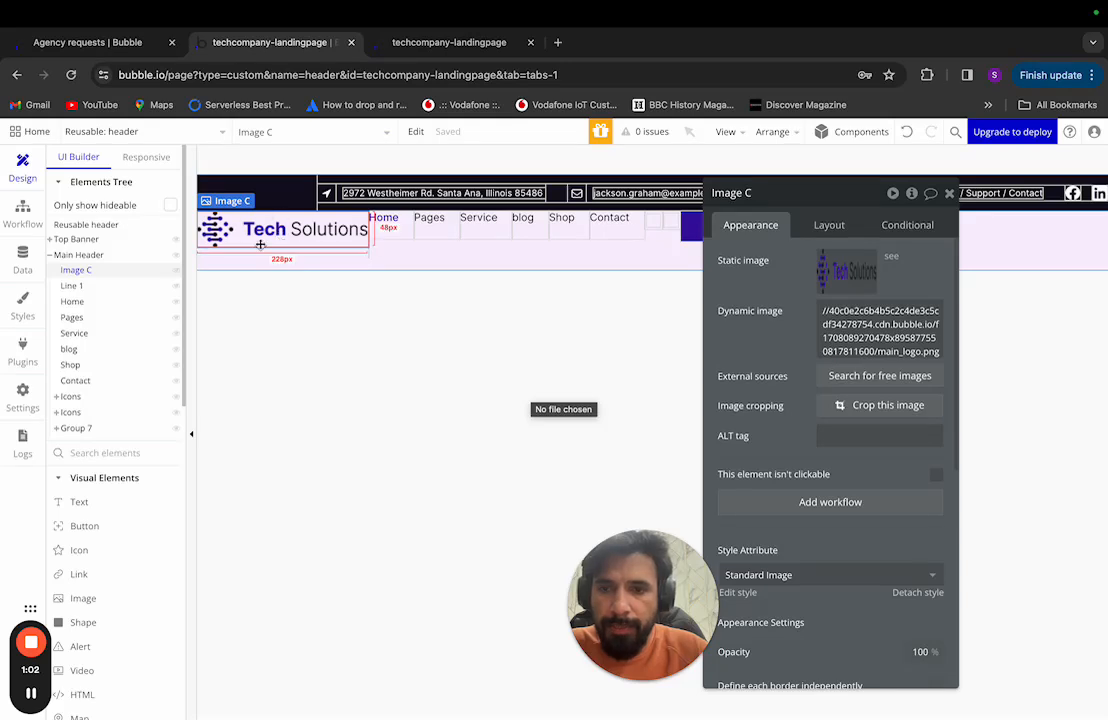
# Step: Preview the header with the new logo and compare it with the Figma design
pyautogui.click(298, 307)
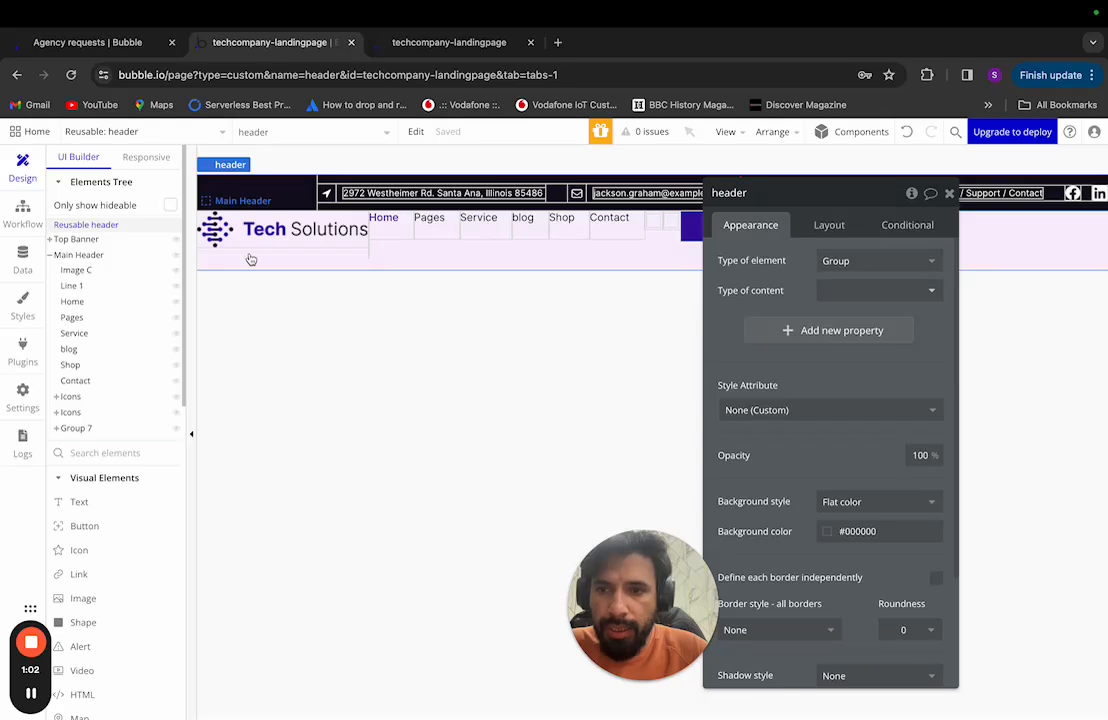
pyautogui.click(297, 228)
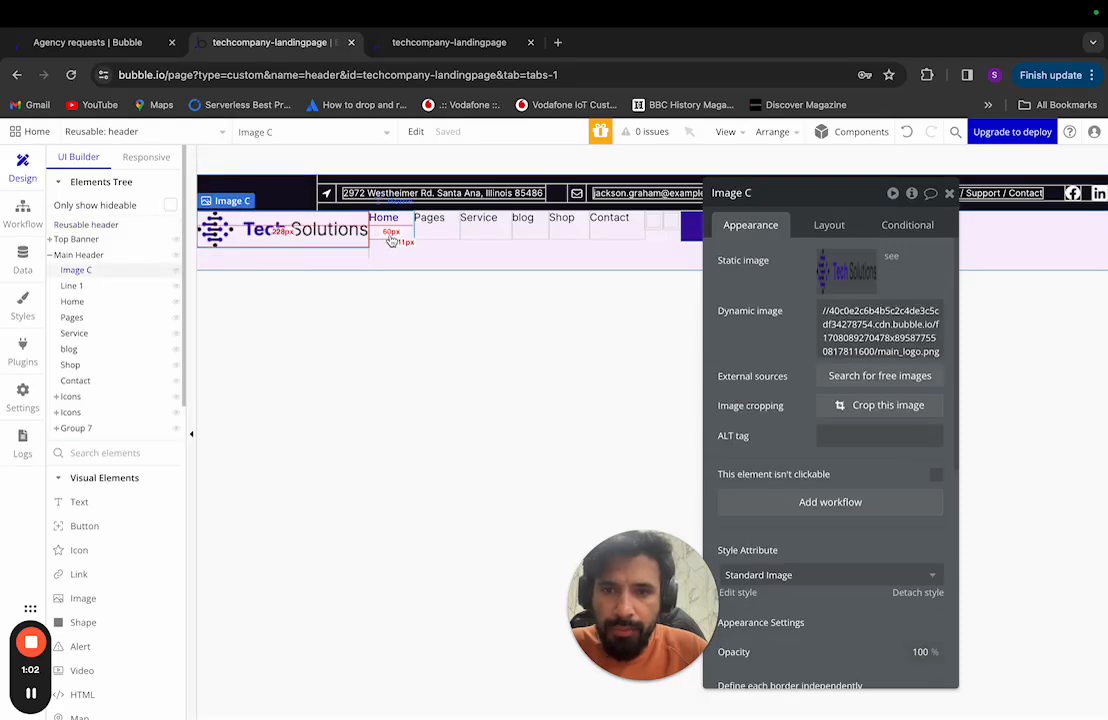
pyautogui.hotkey('ctrl', 'Left')
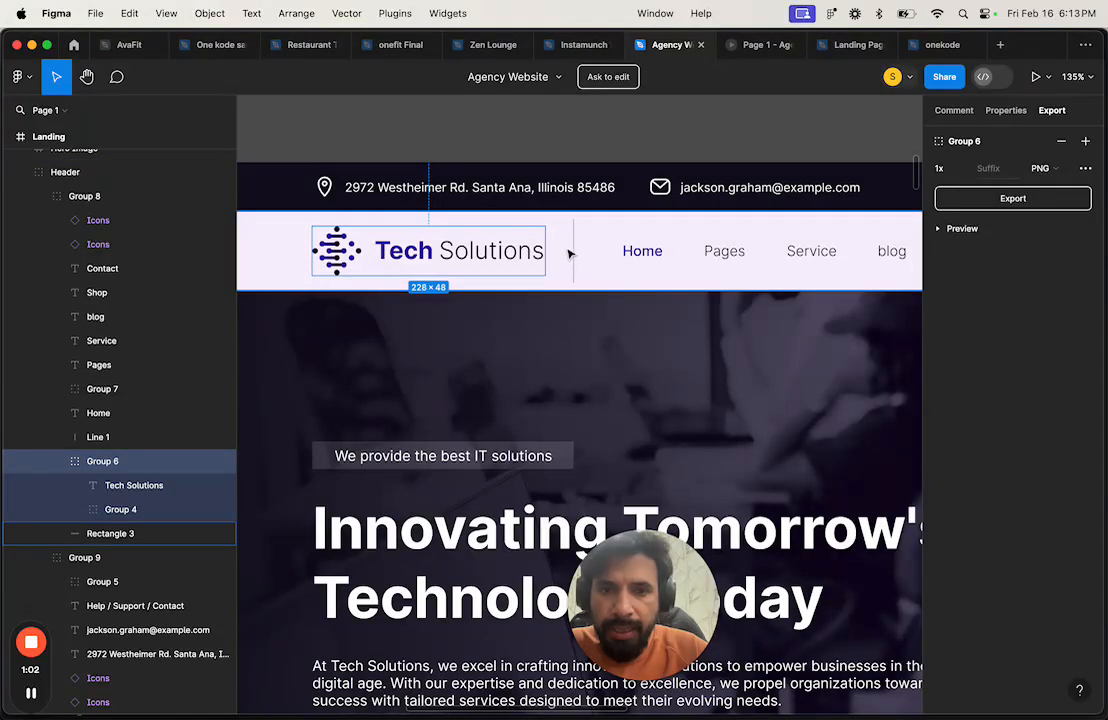
pyautogui.hotkey('ctrl', 'Right')
# Step: Inspect the Line 1 divider and Home nav text against Figma's header navigation
pyautogui.click(110, 286)
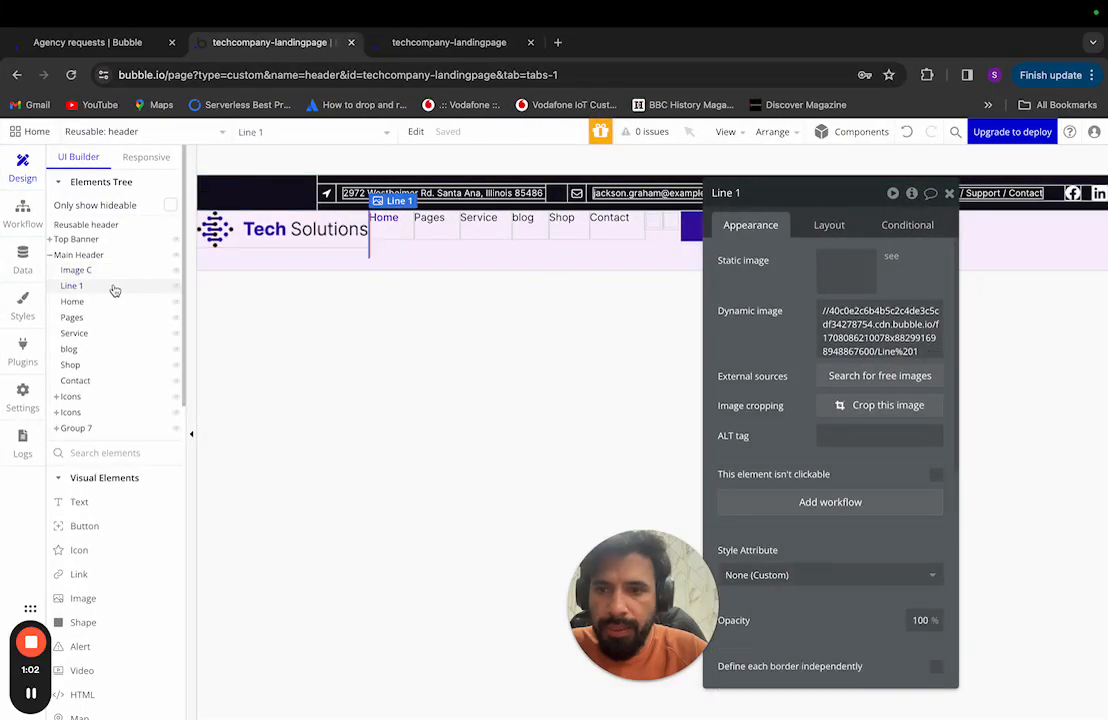
pyautogui.hotkey('ctrl', 'Left')
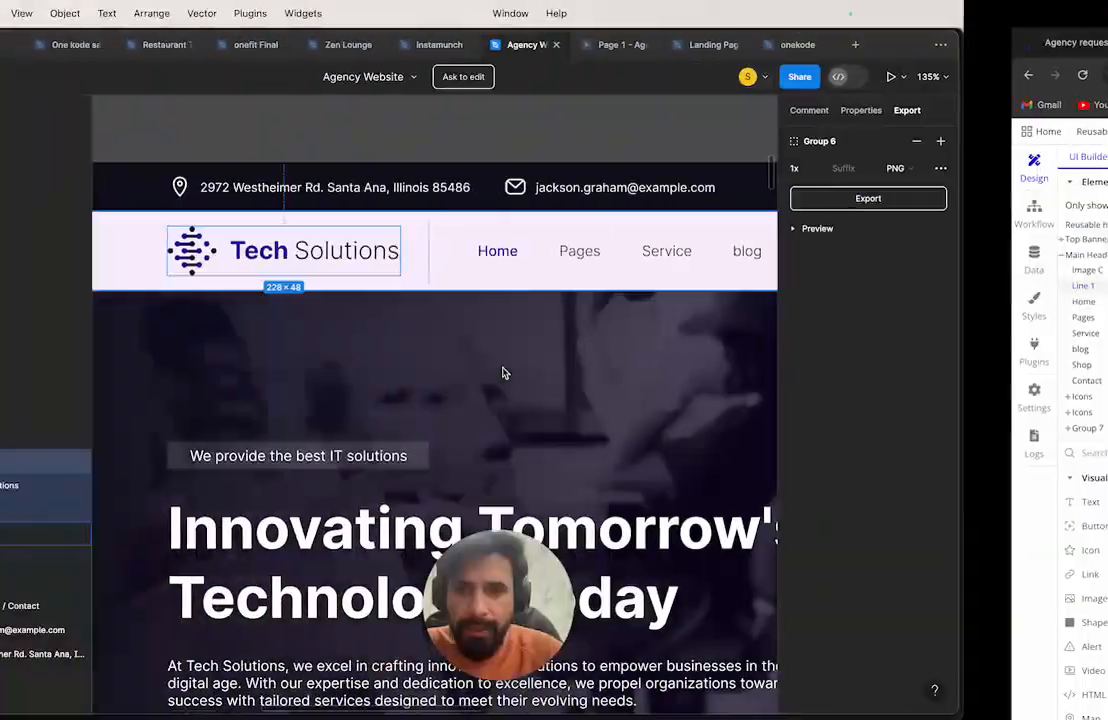
pyautogui.hotkey('ctrl', 'Right')
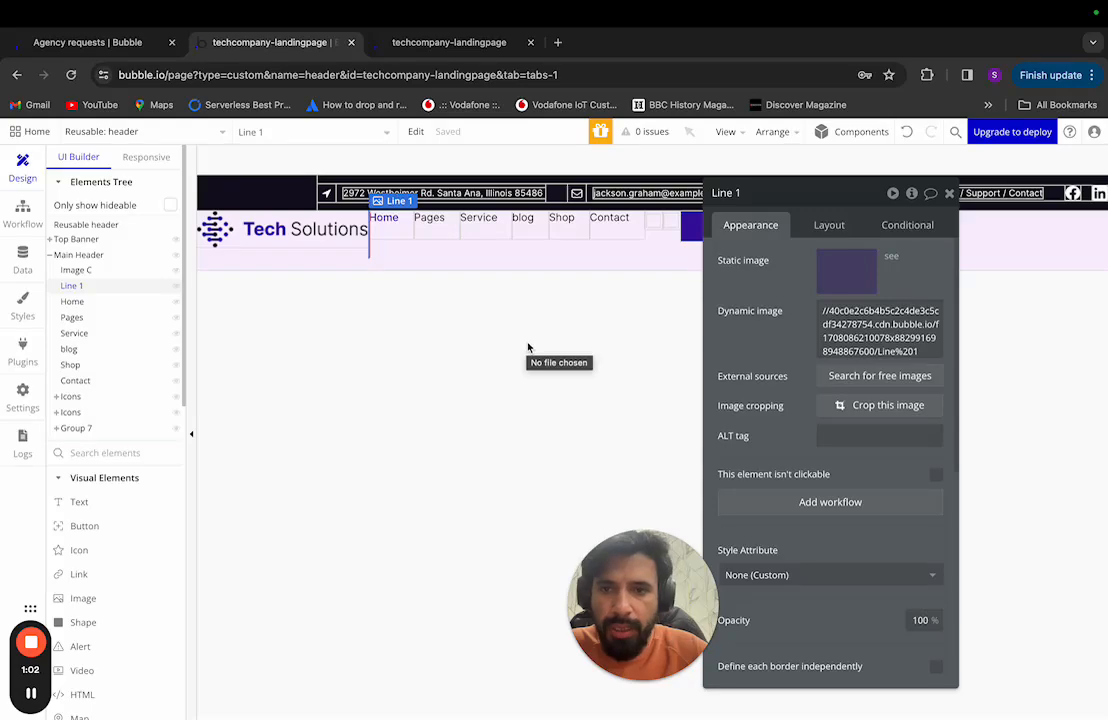
pyautogui.hotkey('ctrl', 'Left')
pyautogui.hscroll(5, 640, 265)
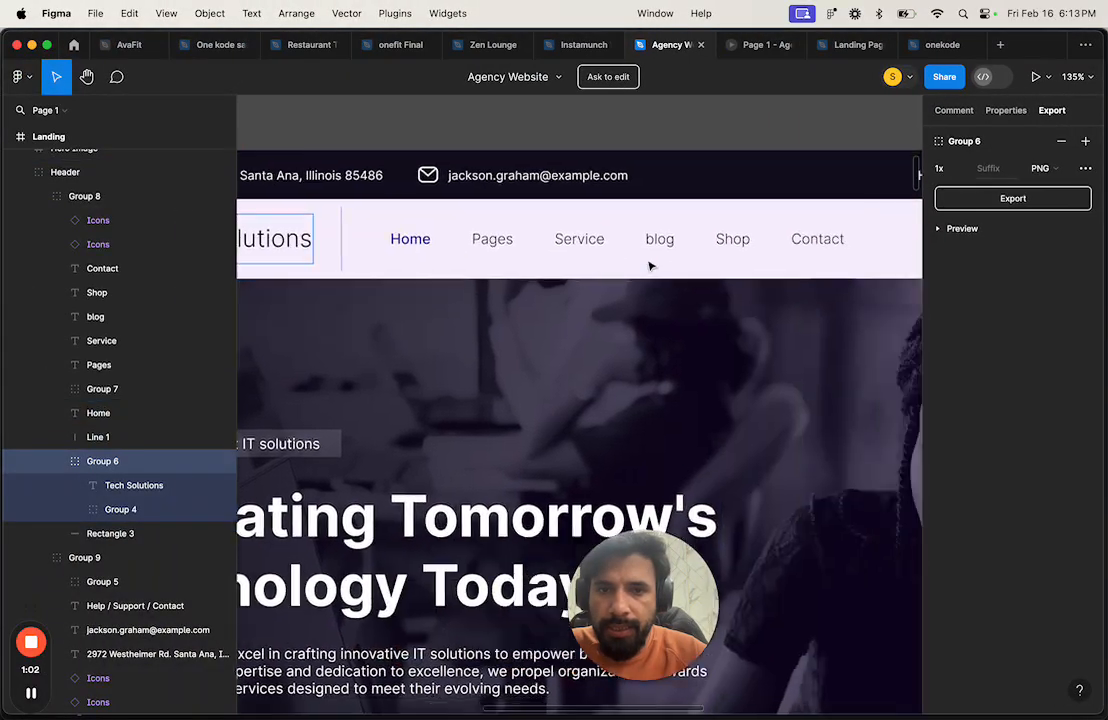
pyautogui.scroll(-5, 650, 266)
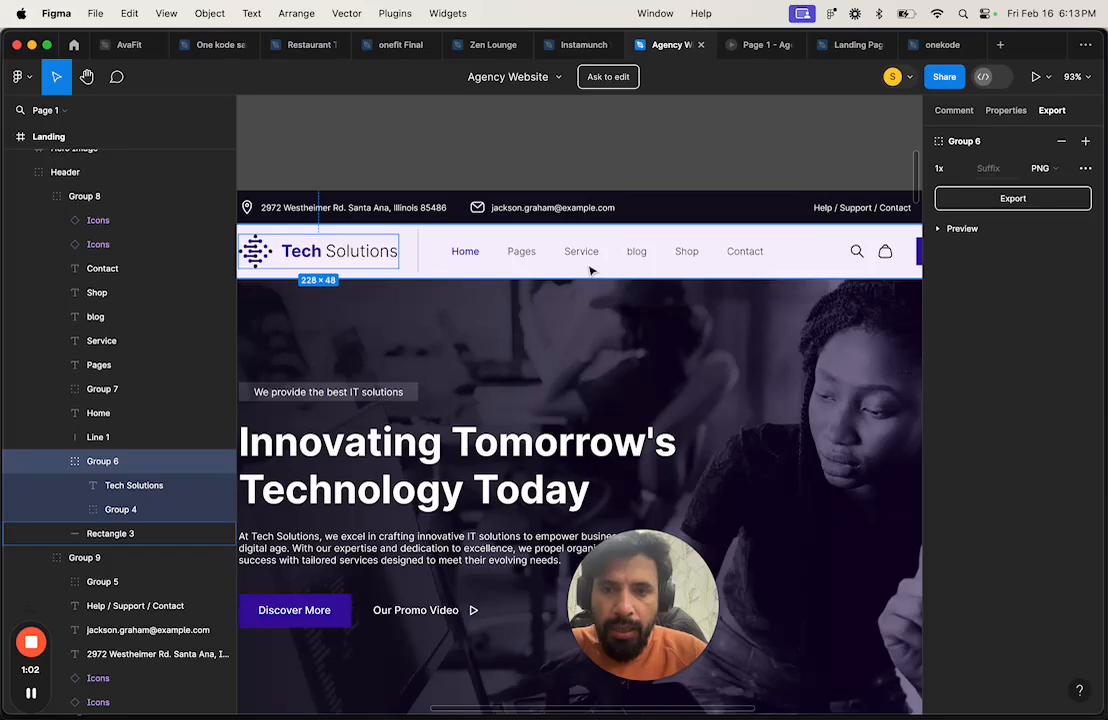
pyautogui.hotkey('ctrl', 'Right')
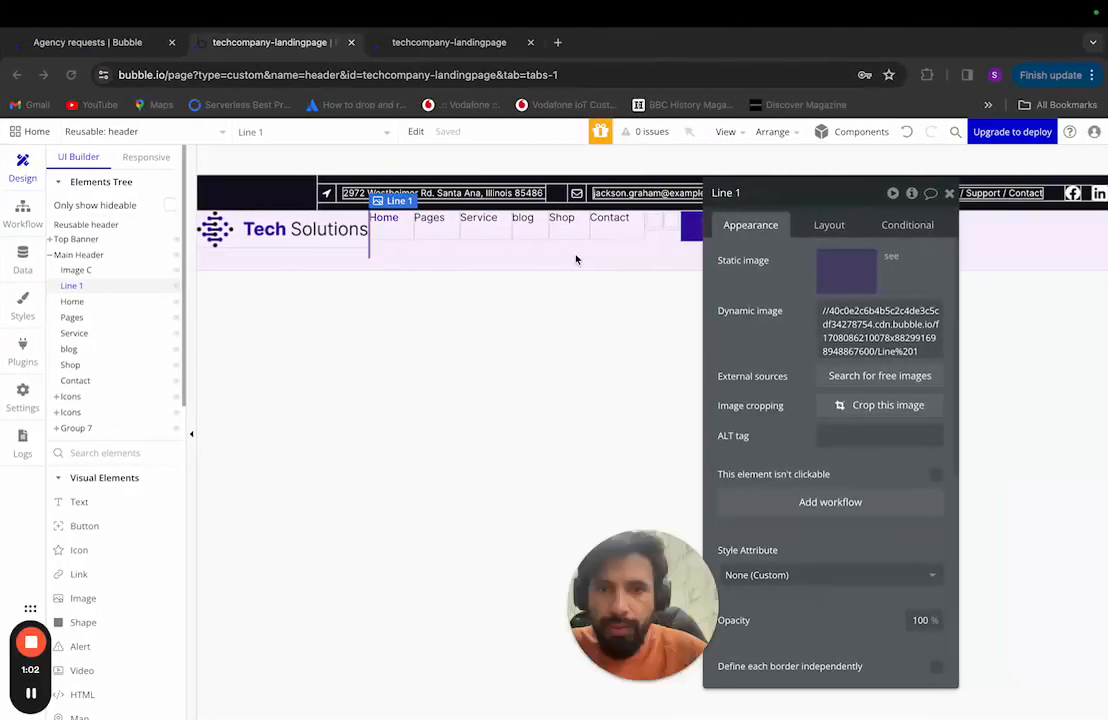
pyautogui.click(79, 304)
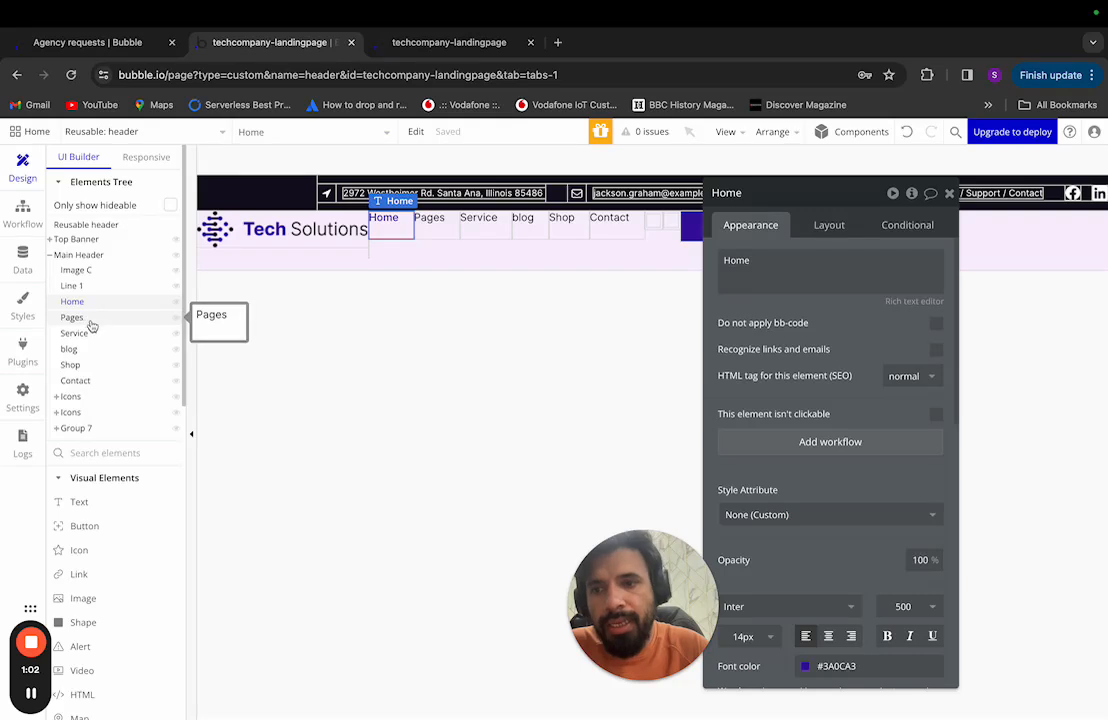
pyautogui.click(89, 318)
pyautogui.click(90, 333)
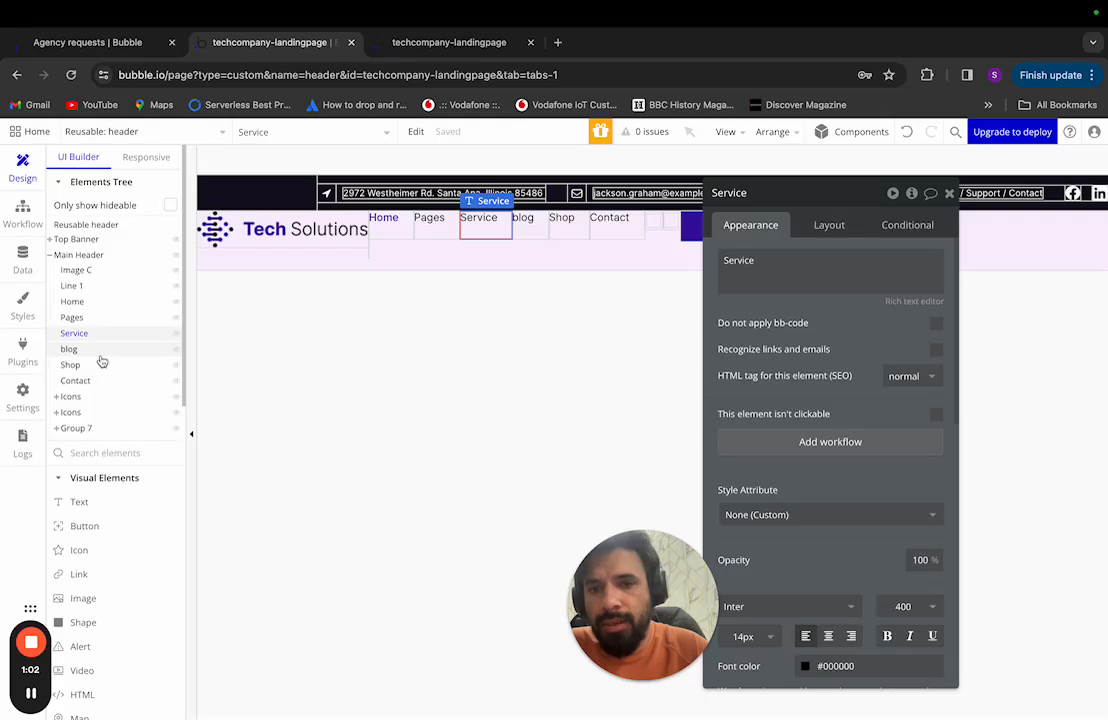
pyautogui.click(96, 365)
pyautogui.click(98, 384)
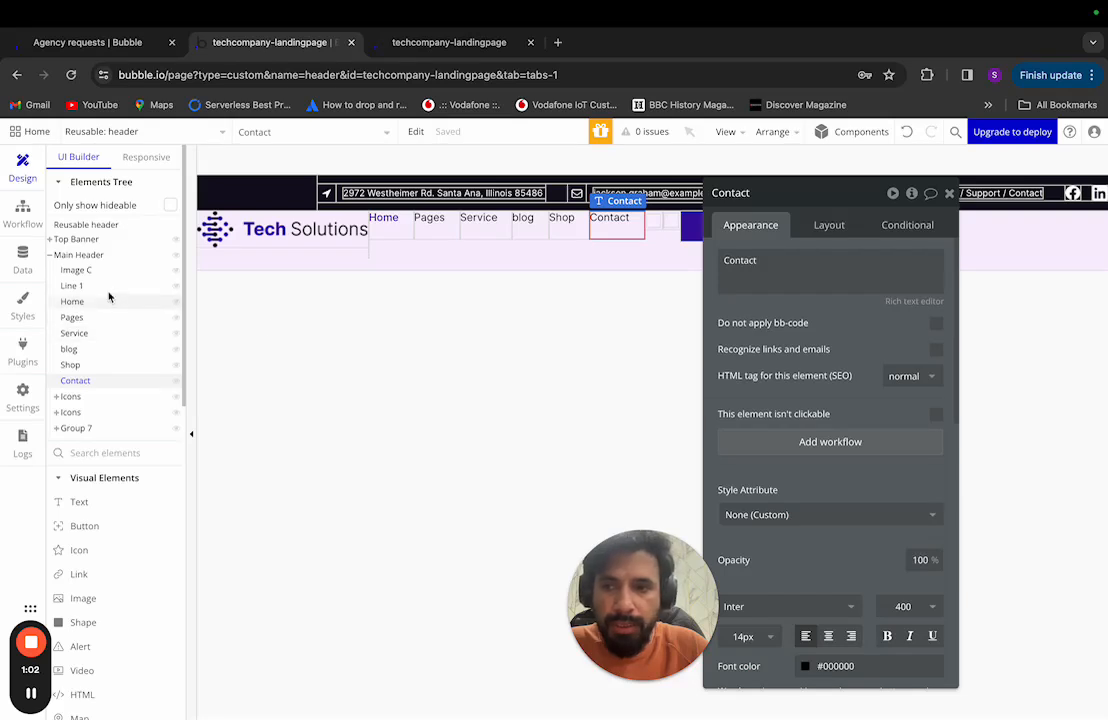
pyautogui.click(385, 220)
# Step: Add the Pages, Service, blog, Shop and Contact links to the nav text selection
pyautogui.keyDown('shift'); pyautogui.click(430, 220); pyautogui.keyUp('shift')
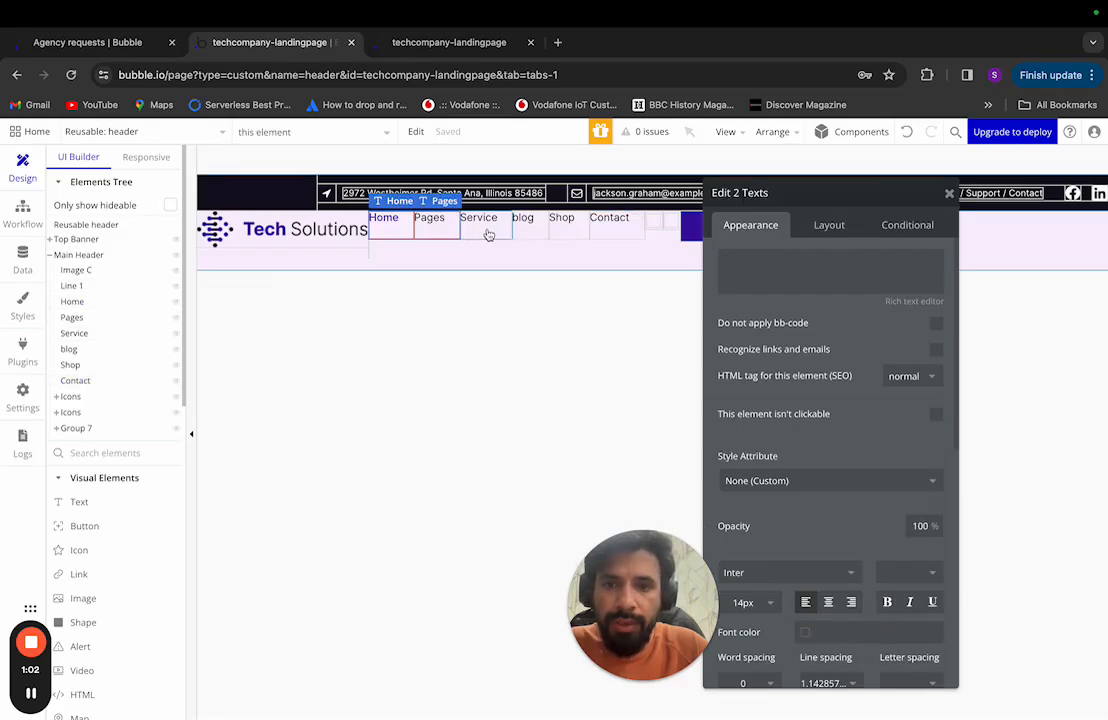
pyautogui.keyDown('shift'); pyautogui.click(478, 222); pyautogui.keyUp('shift')
pyautogui.keyDown('shift'); pyautogui.click(522, 220); pyautogui.keyUp('shift')
pyautogui.keyDown('shift'); pyautogui.click(561, 220); pyautogui.keyUp('shift')
pyautogui.keyDown('shift'); pyautogui.click(609, 220); pyautogui.keyUp('shift')
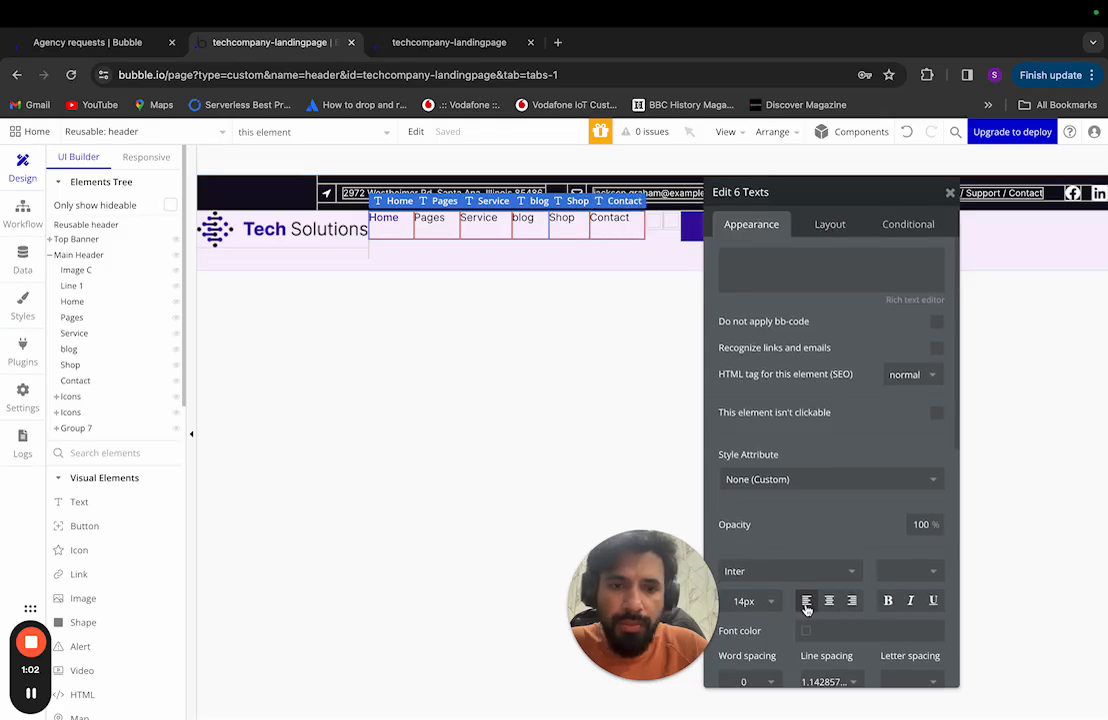
pyautogui.scroll(-3, 806, 590)
# Step: Make the six nav texts fit content width with Min width 0 and Min height 0
pyautogui.click(830, 226)
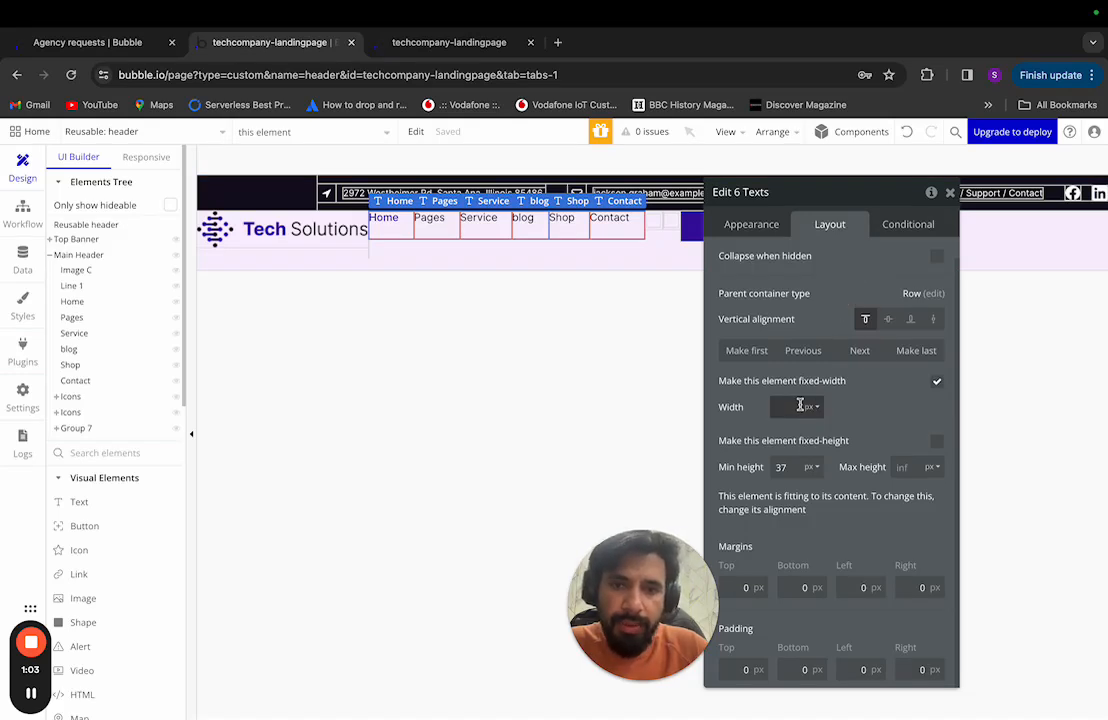
pyautogui.click(936, 381)
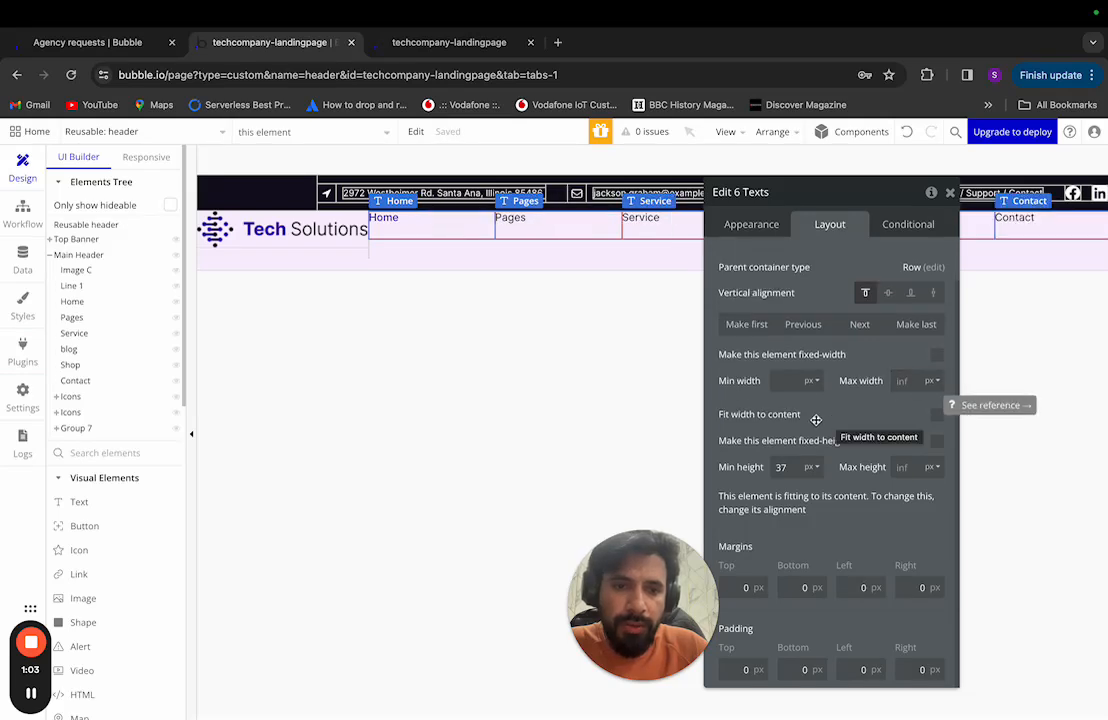
pyautogui.click(788, 382)
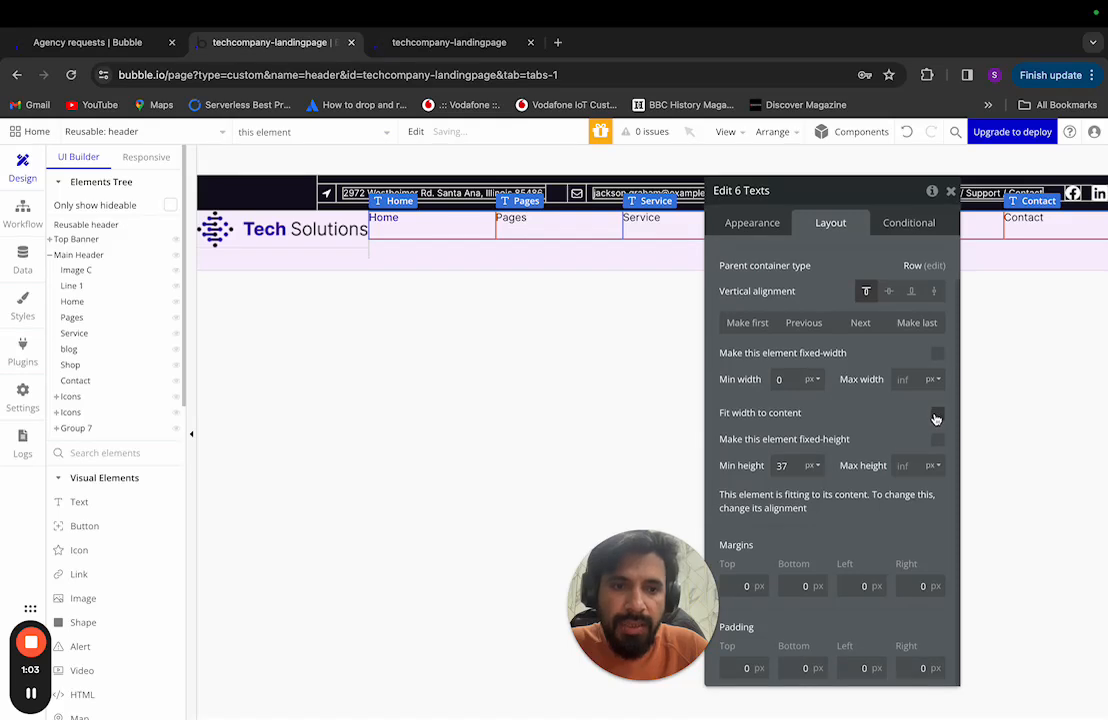
pyautogui.click(936, 418)
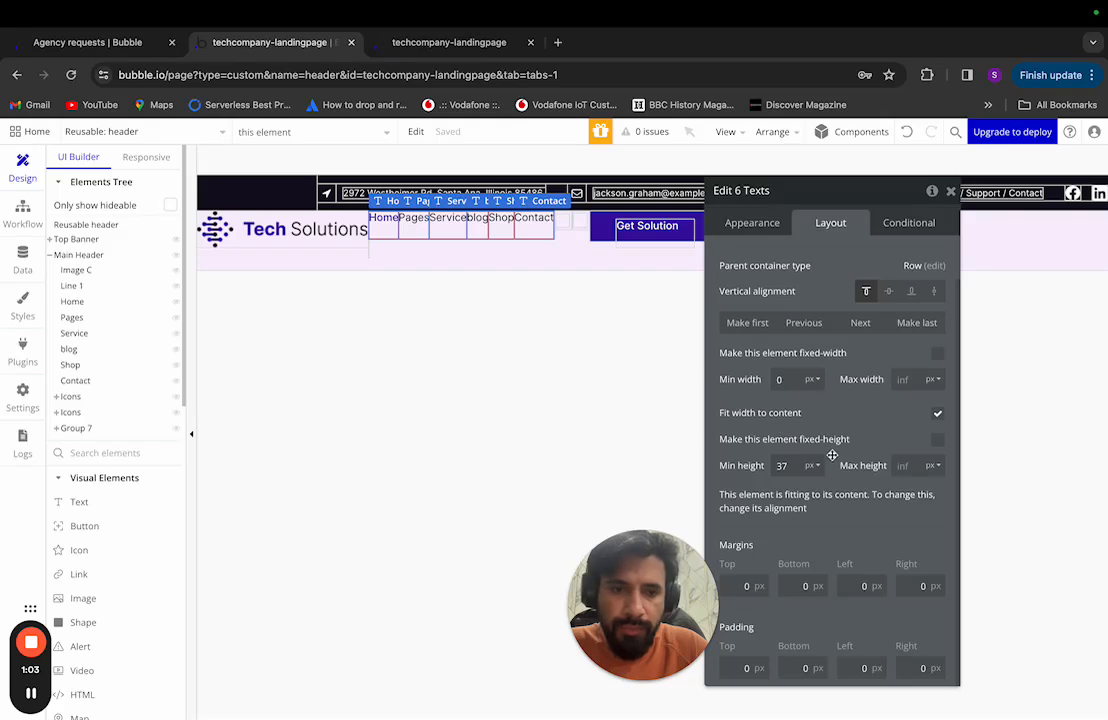
pyautogui.doubleClick(792, 465)
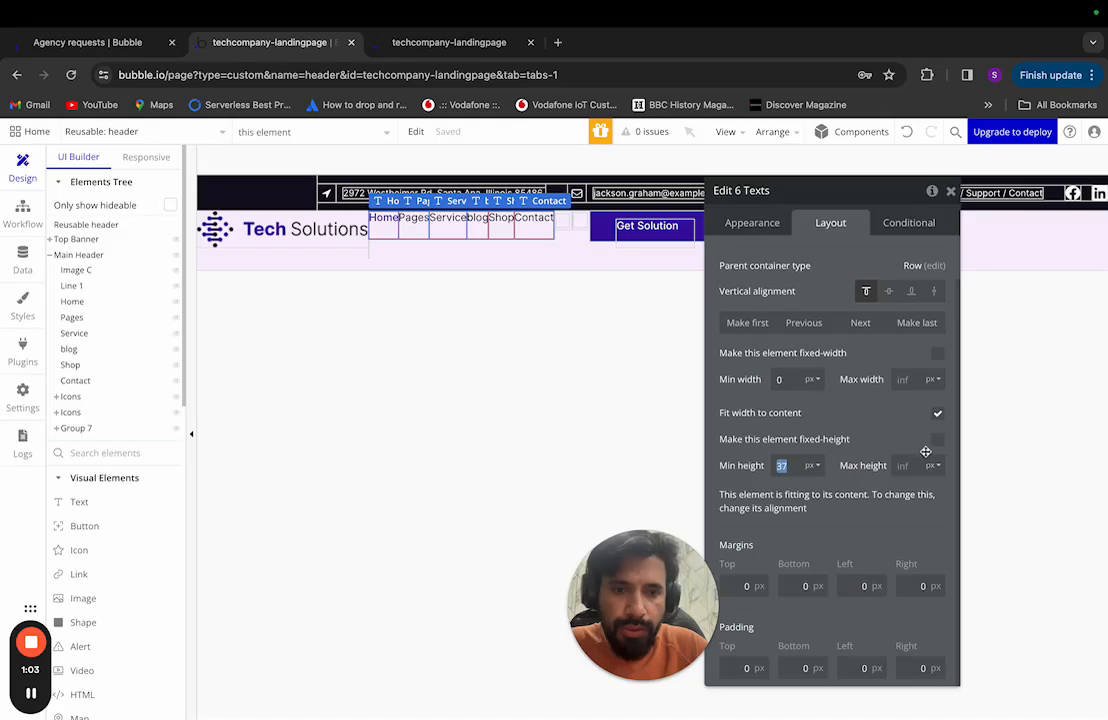
pyautogui.write('0')
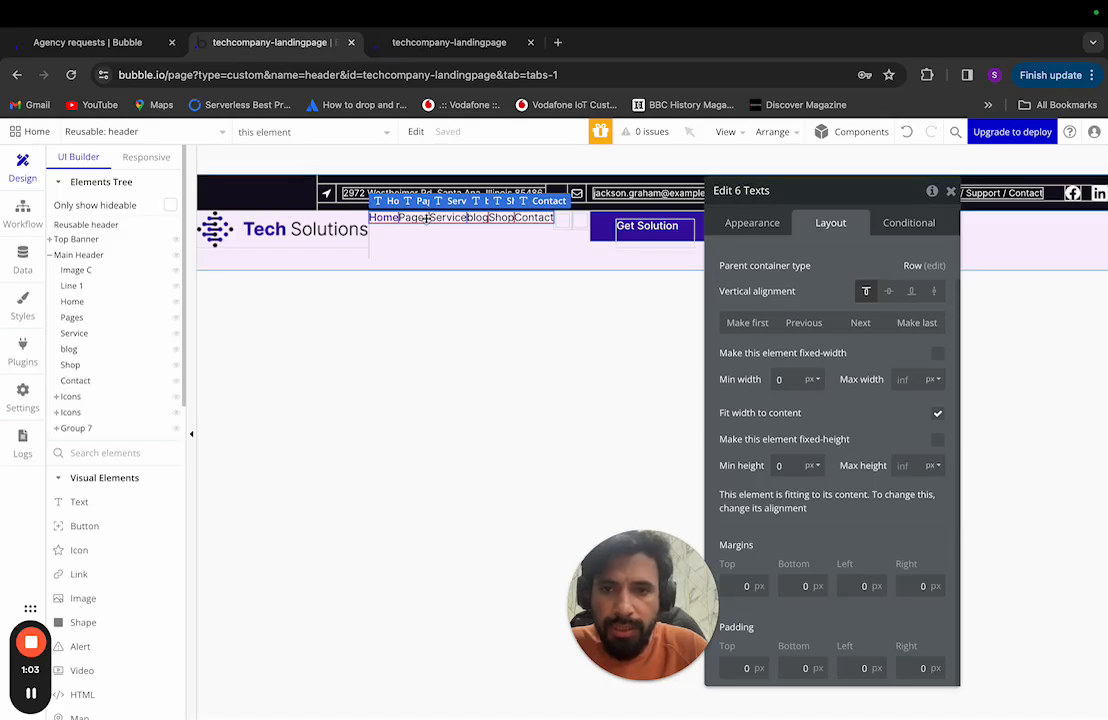
# Step: Group the six nav texts into a Row container, Group H, that fits its content width
pyautogui.rightClick(507, 217)
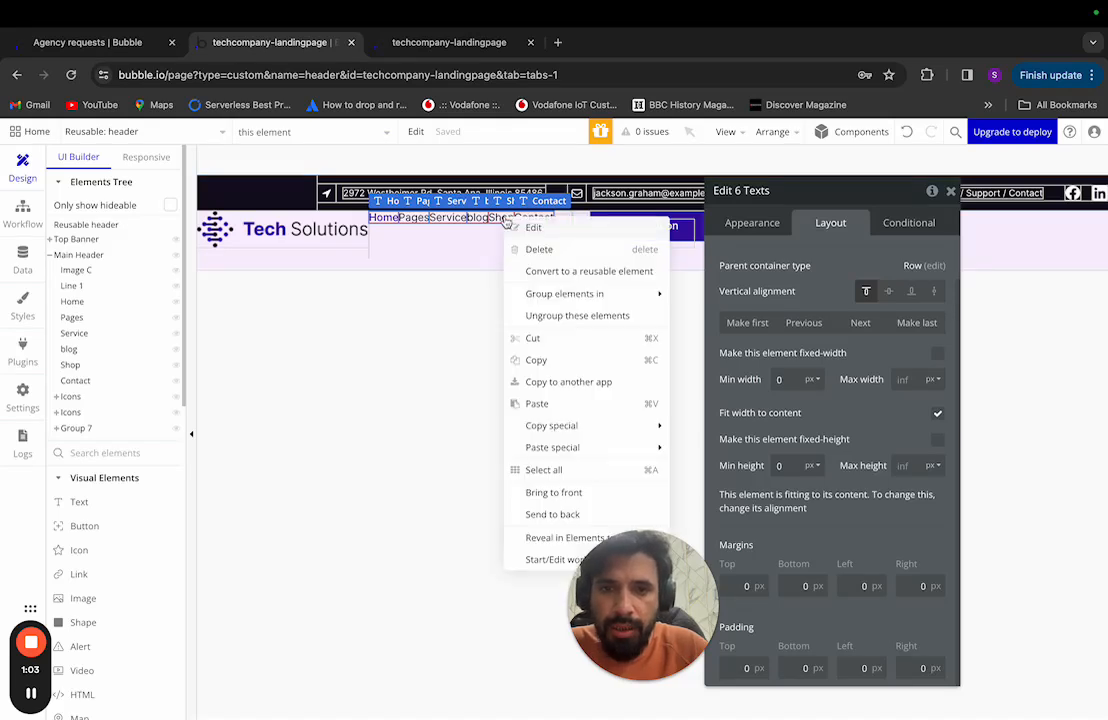
pyautogui.moveTo(548, 305)
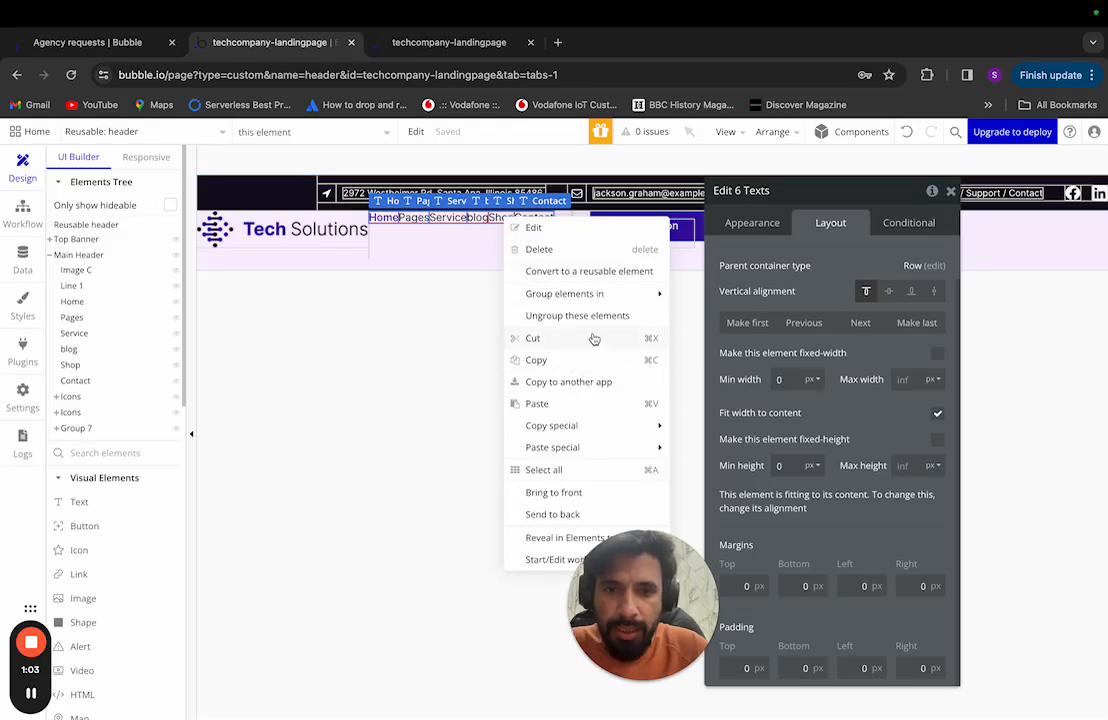
pyautogui.moveTo(600, 291)
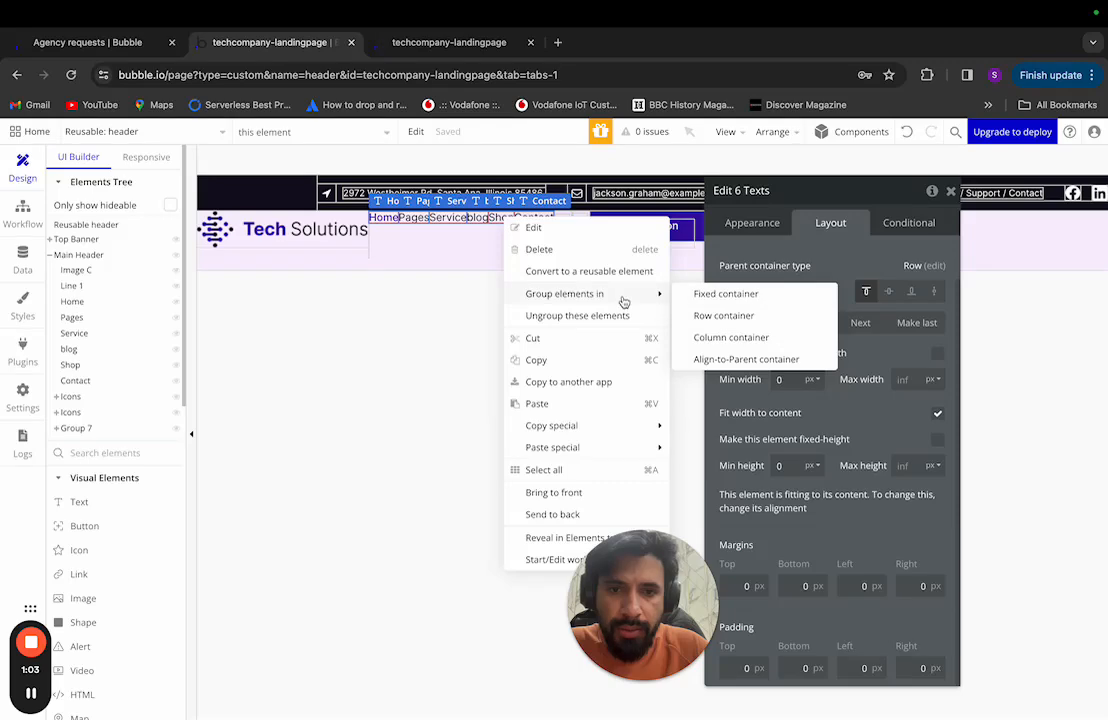
pyautogui.click(720, 315)
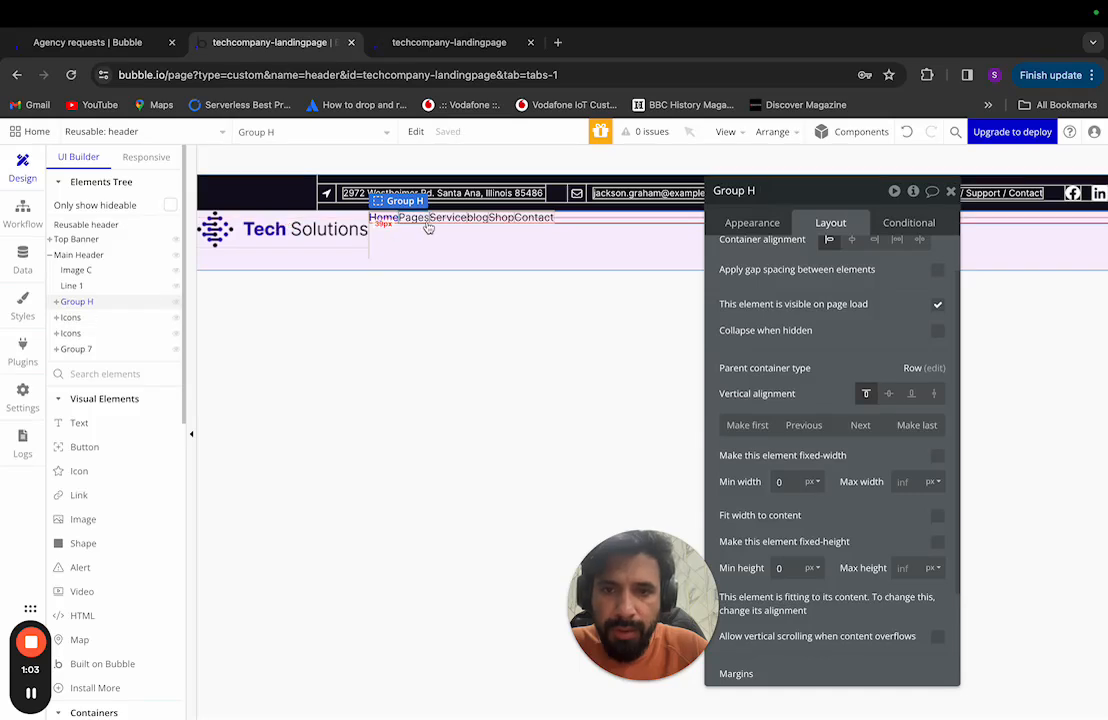
pyautogui.scroll(1, 835, 335)
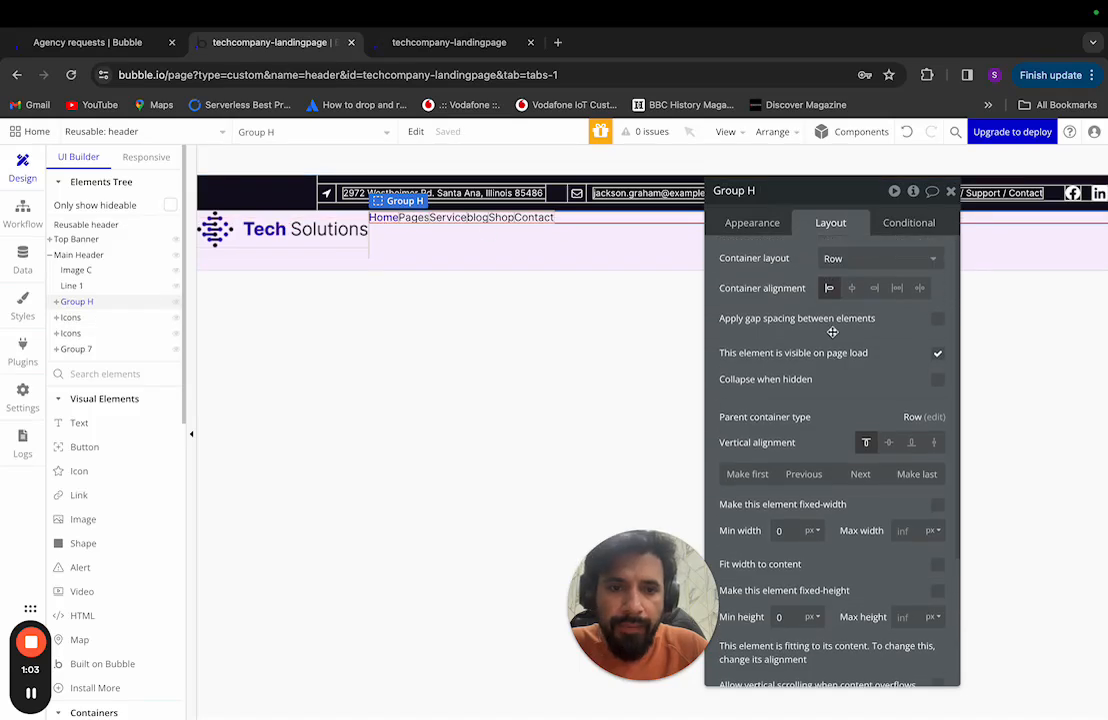
pyautogui.scroll(-3, 821, 330)
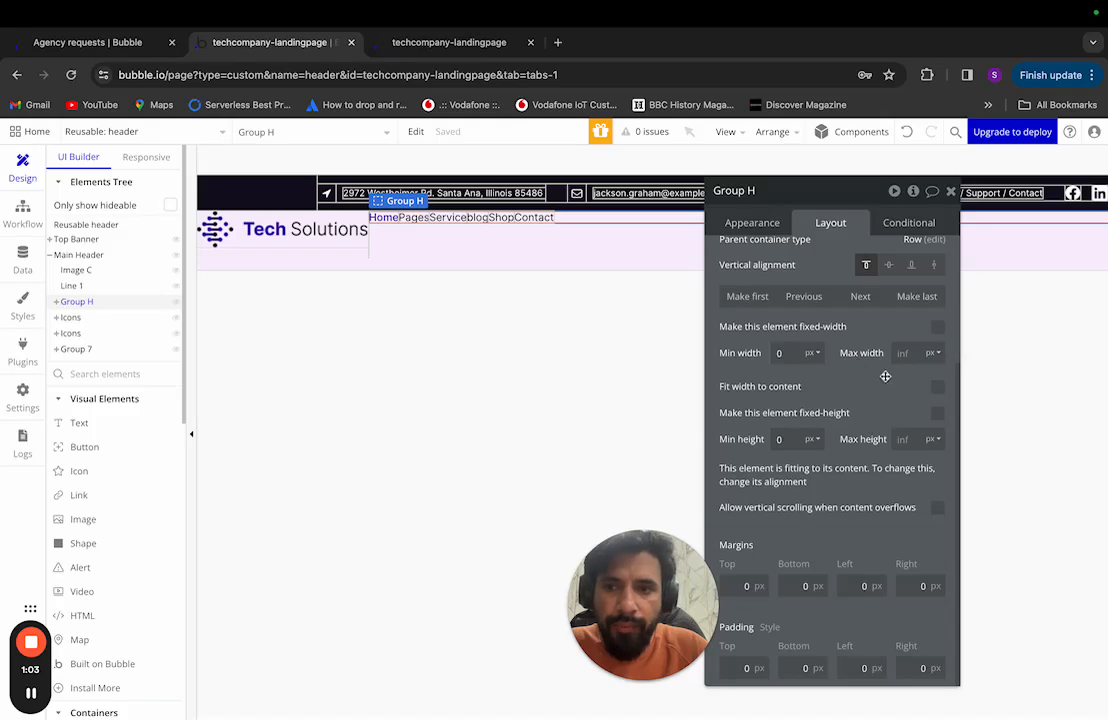
pyautogui.click(938, 388)
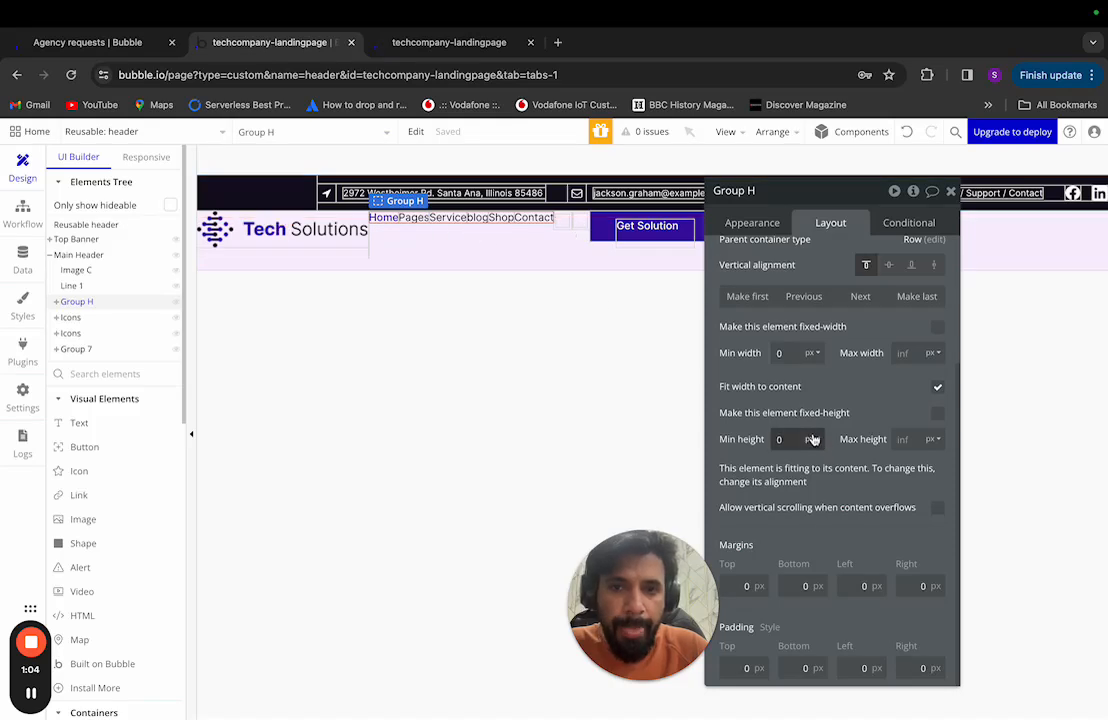
# Step: Space Group H's items with a 40 px column gap and centre it vertically
pyautogui.hotkey('ctrl', 'Left')
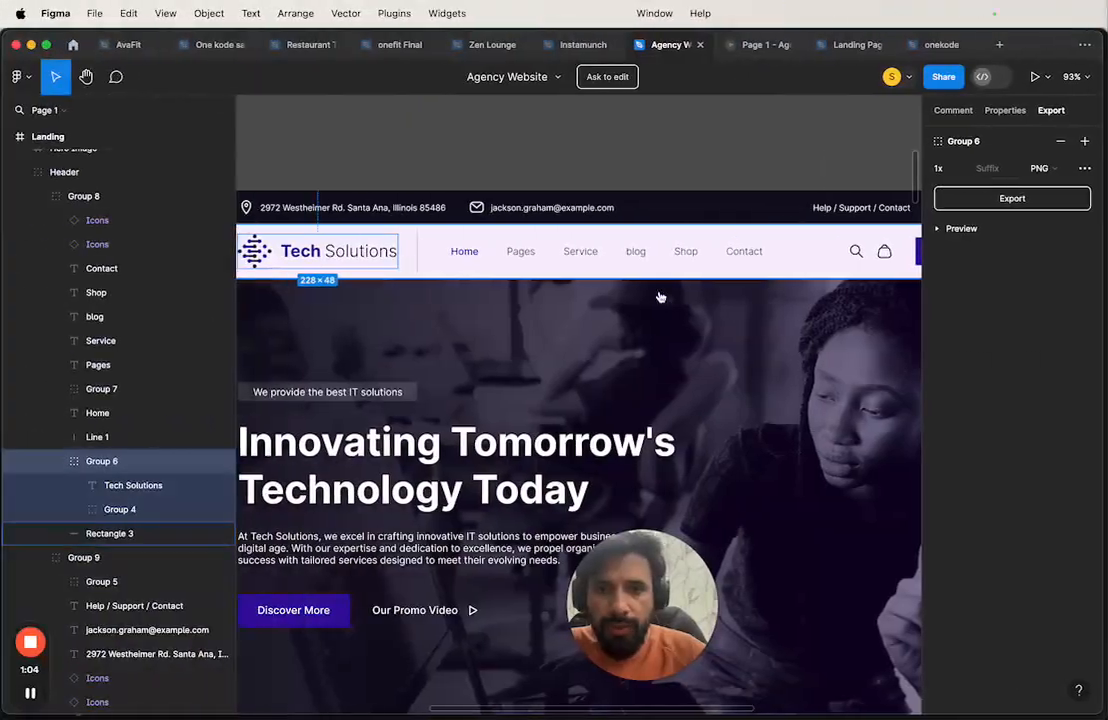
pyautogui.click(522, 250)
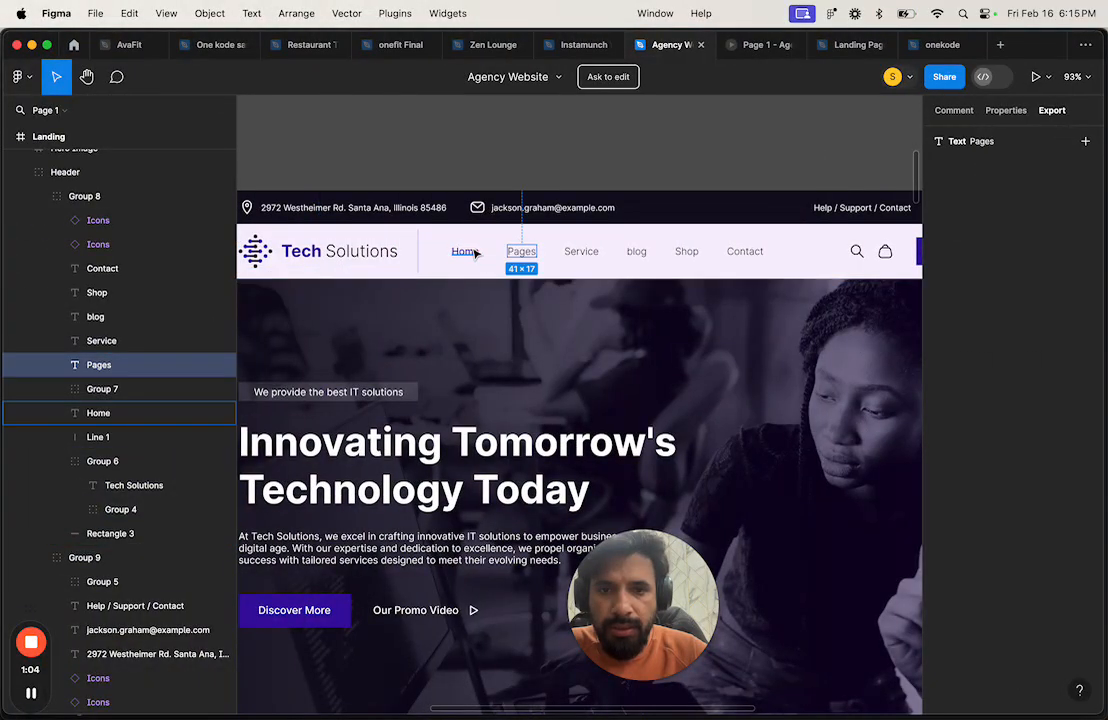
pyautogui.hotkey('ctrl', 'Right')
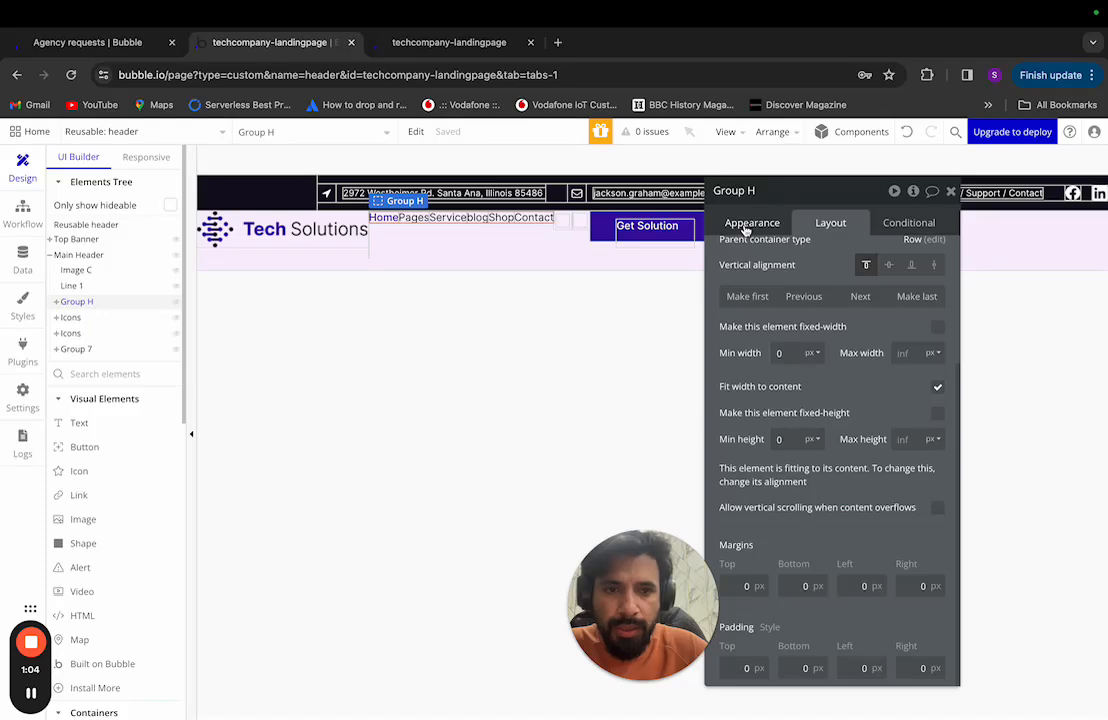
pyautogui.scroll(3, 850, 318)
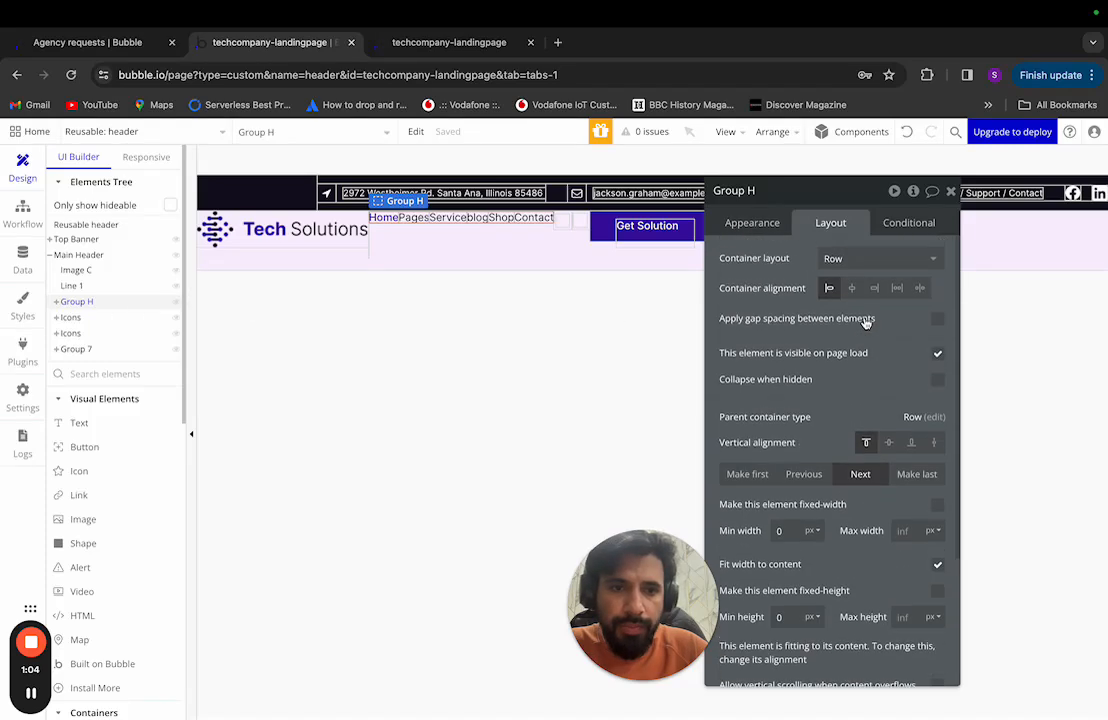
pyautogui.click(937, 318)
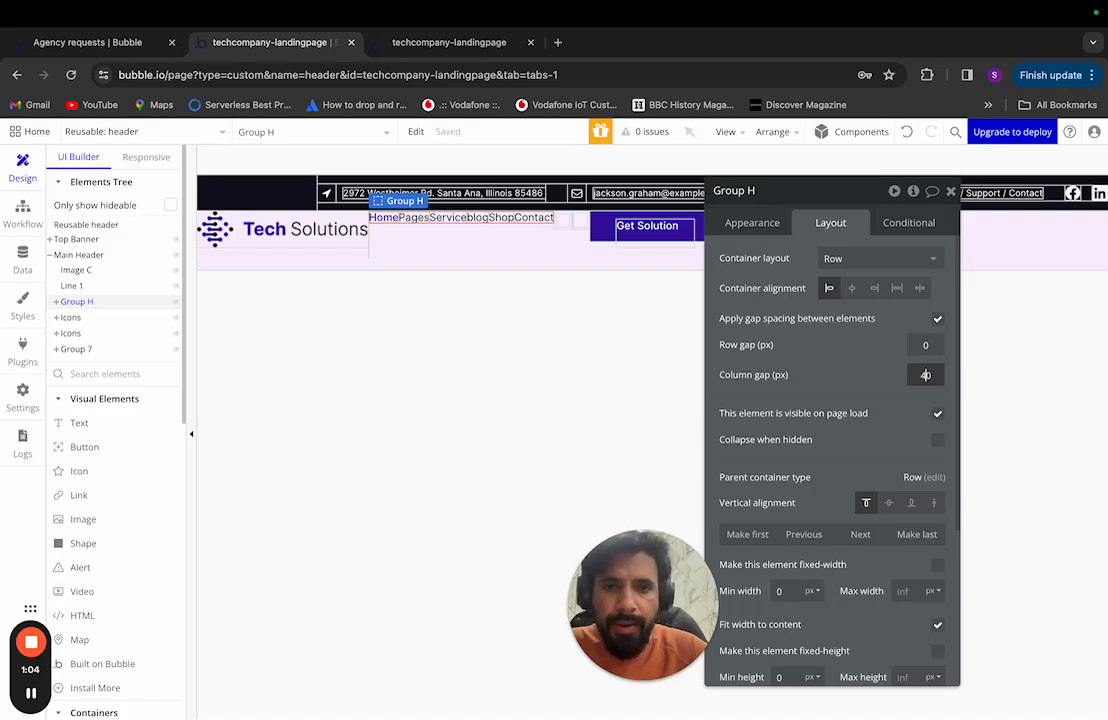
pyautogui.click(750, 362)
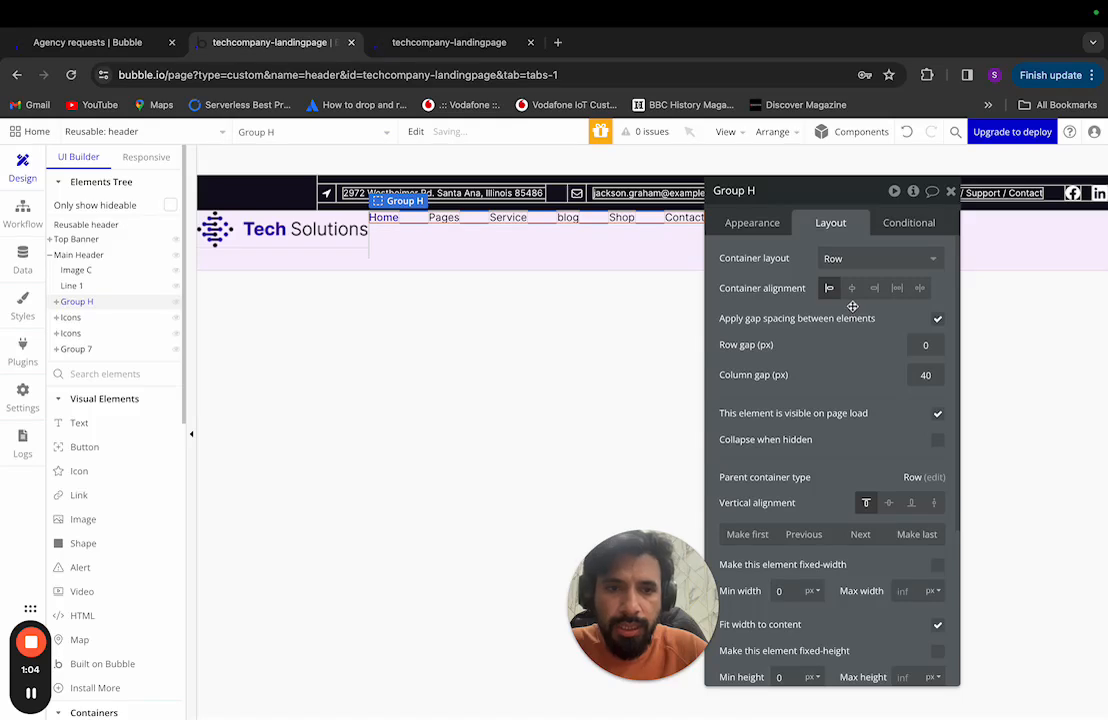
pyautogui.click(889, 503)
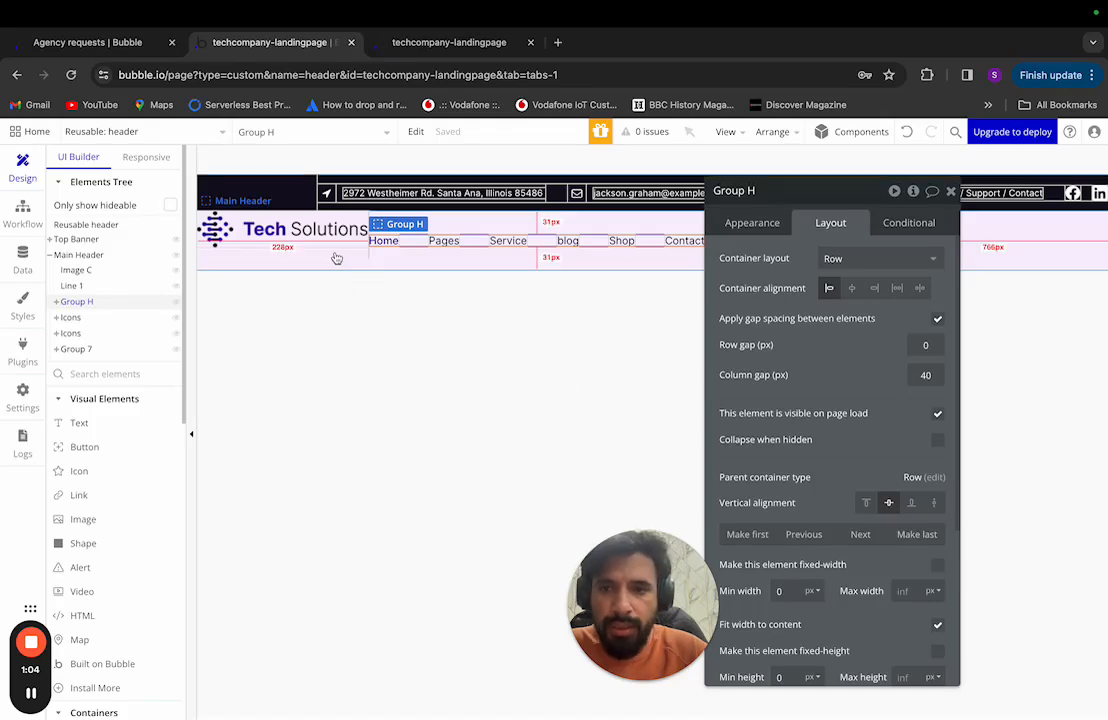
# Step: Select the Tech Solutions logo and divider line, and compare them with the Figma design
pyautogui.click(86, 274)
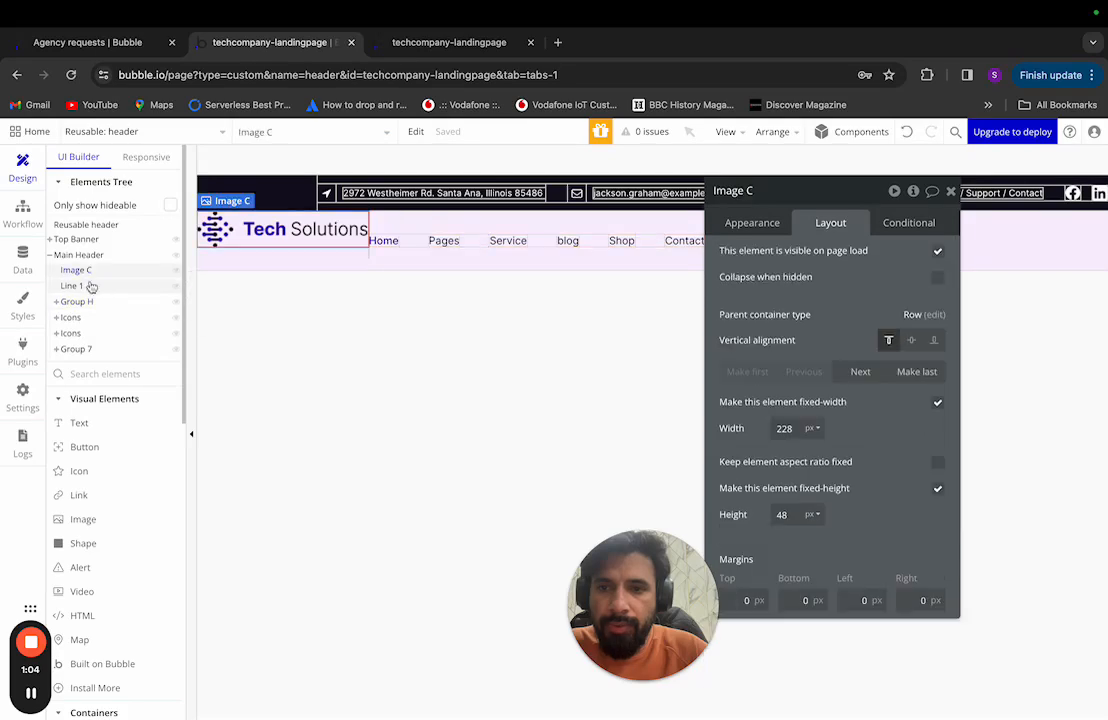
pyautogui.click(89, 287)
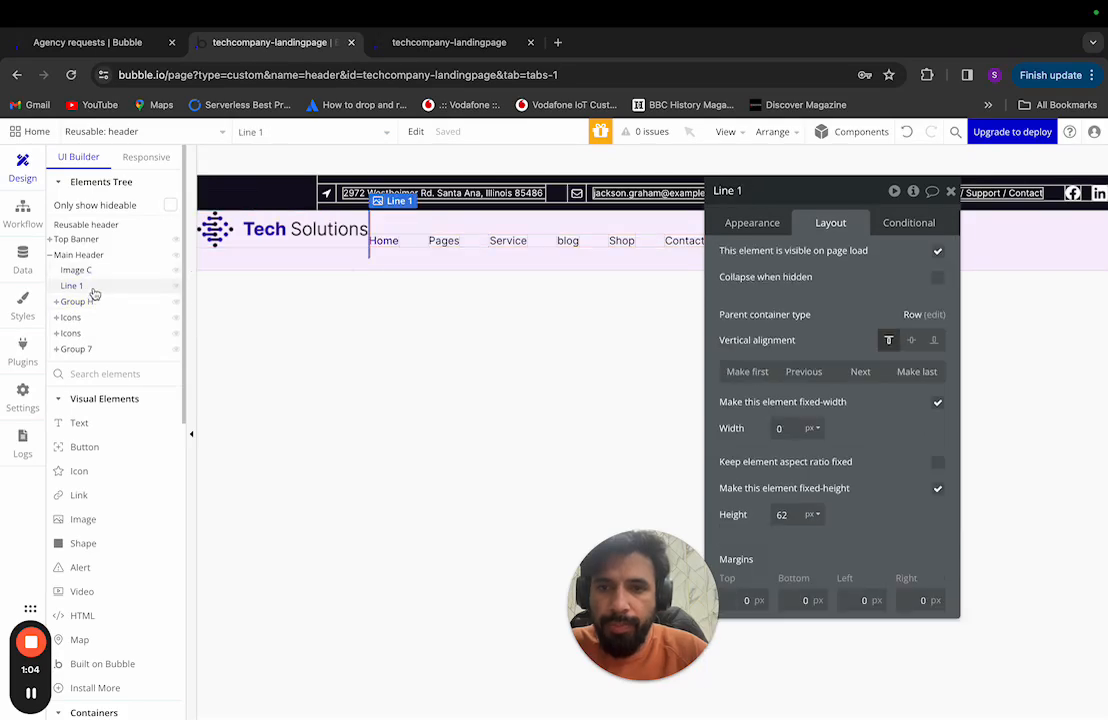
pyautogui.hotkey('ctrl', 'Left')
pyautogui.hscroll(-2, 346, 287)
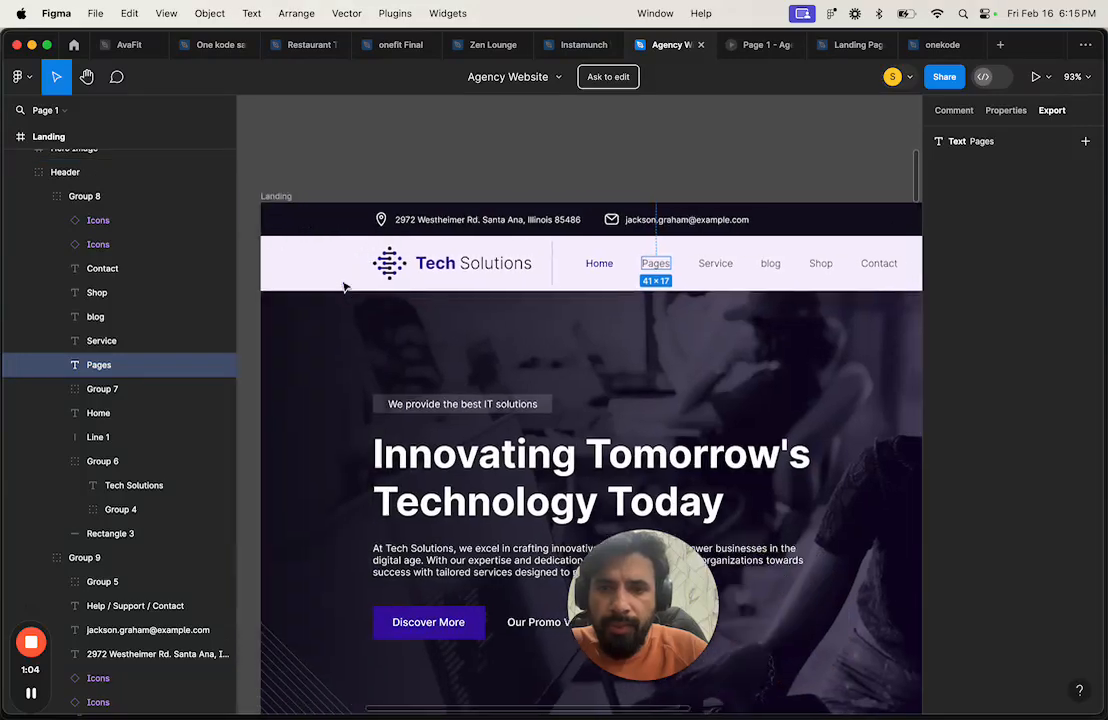
pyautogui.scroll(-3, 344, 287)
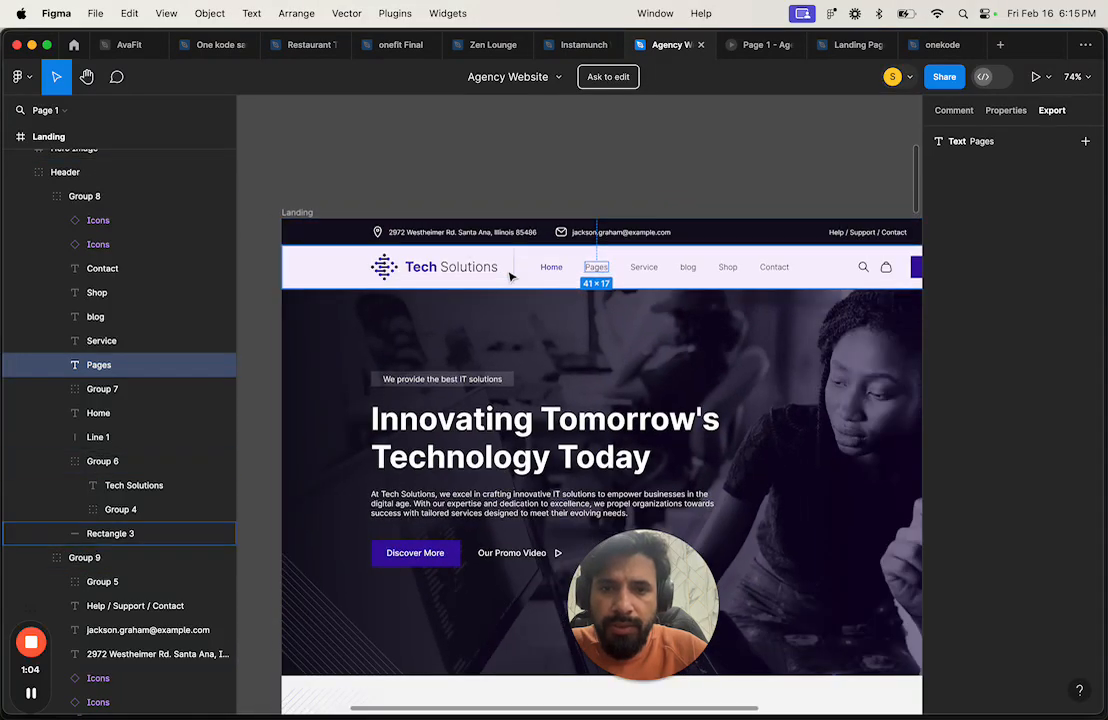
pyautogui.hotkey('ctrl', 'Right')
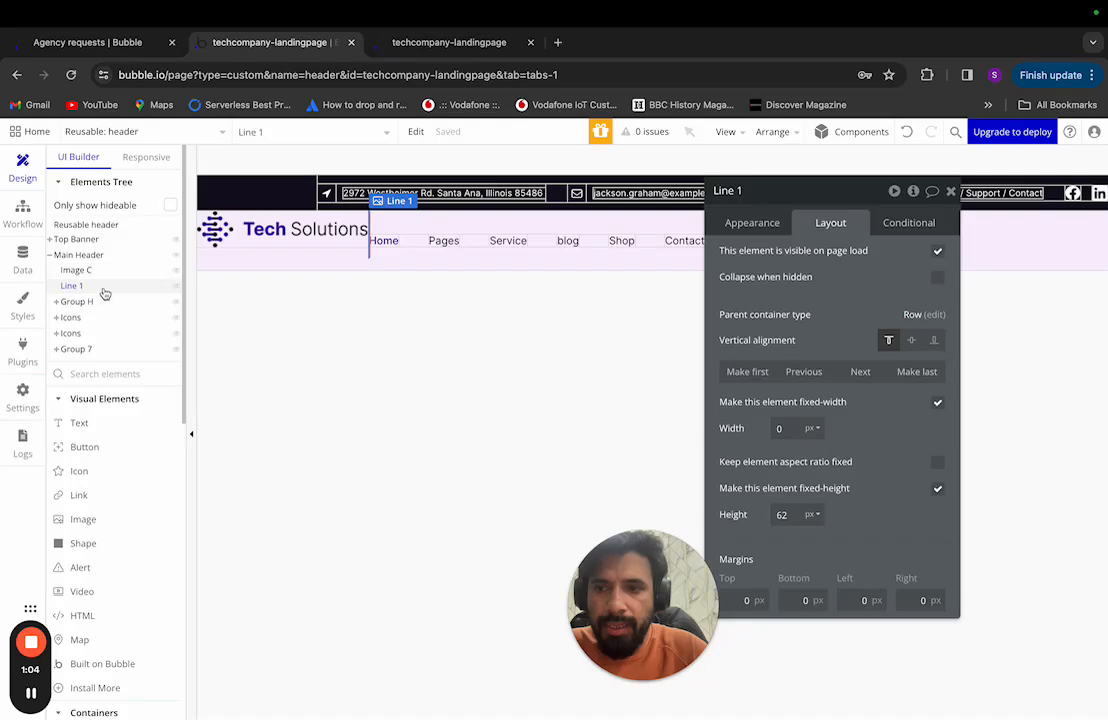
# Step: Group the logo and Line 1 into row container Group I, set to fit content width
pyautogui.click(290, 238)
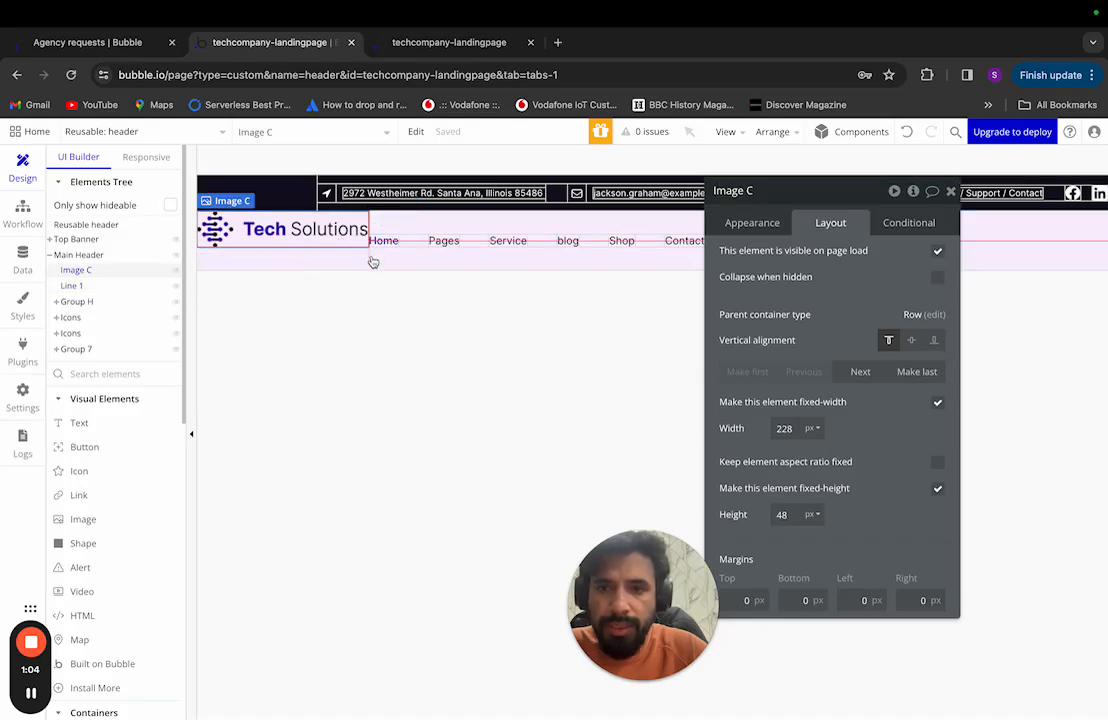
pyautogui.click(370, 260)
pyautogui.keyDown('shift'); pyautogui.click(346, 253); pyautogui.keyUp('shift')
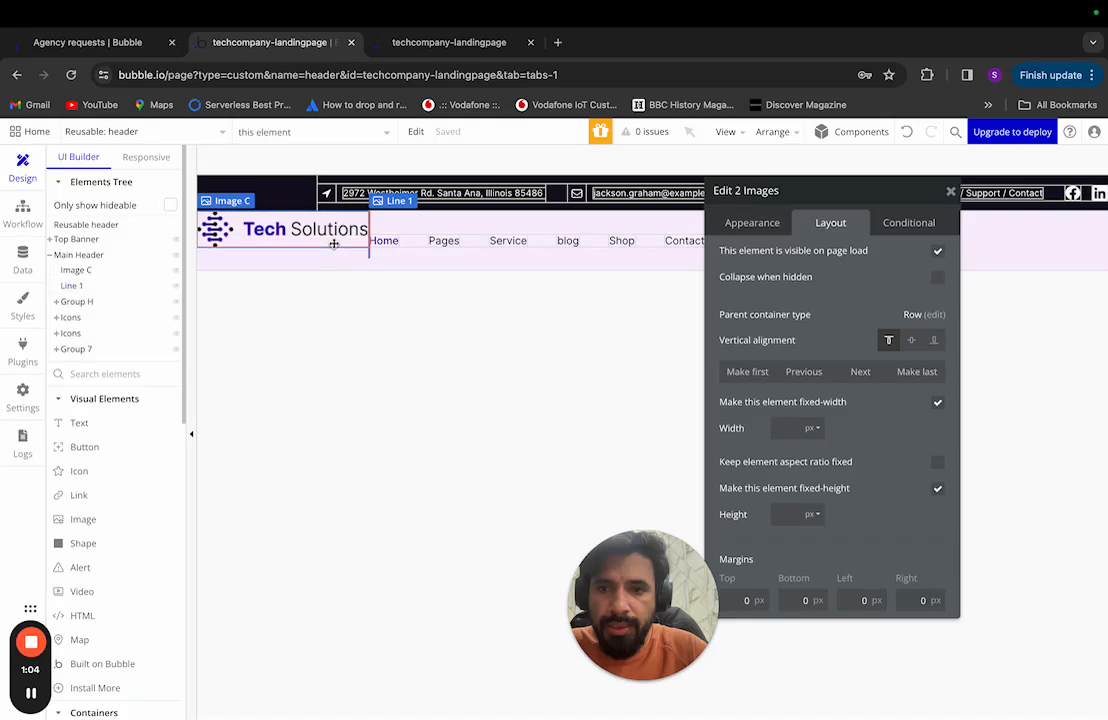
pyautogui.rightClick(336, 249)
pyautogui.moveTo(410, 320)
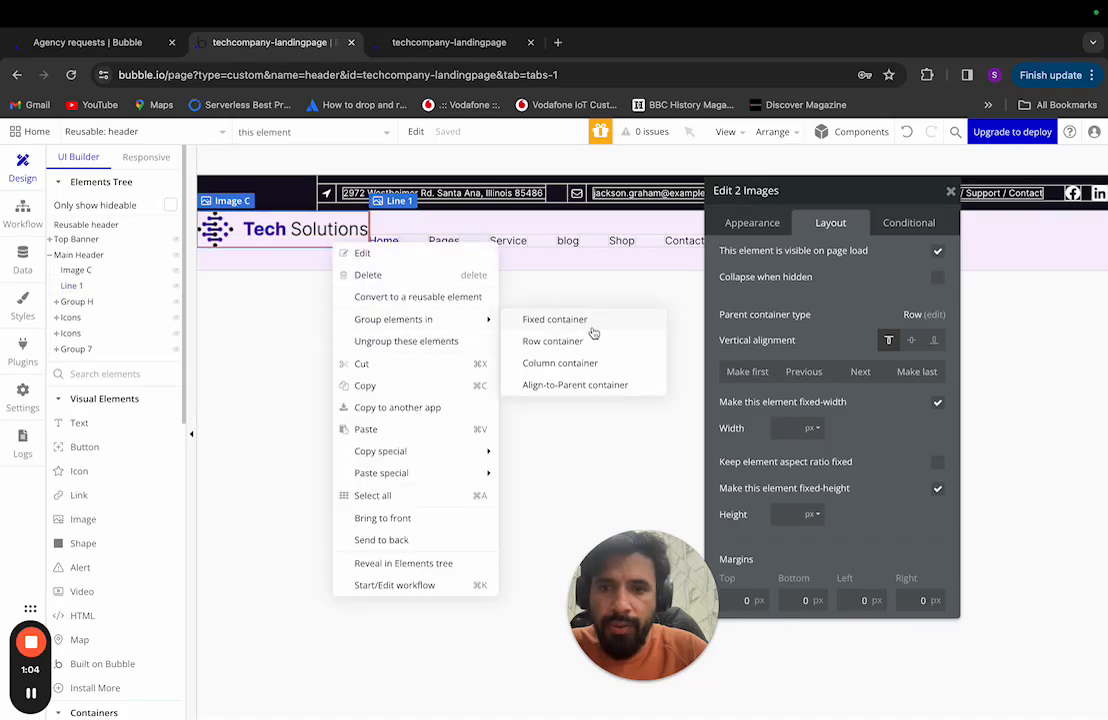
pyautogui.click(587, 342)
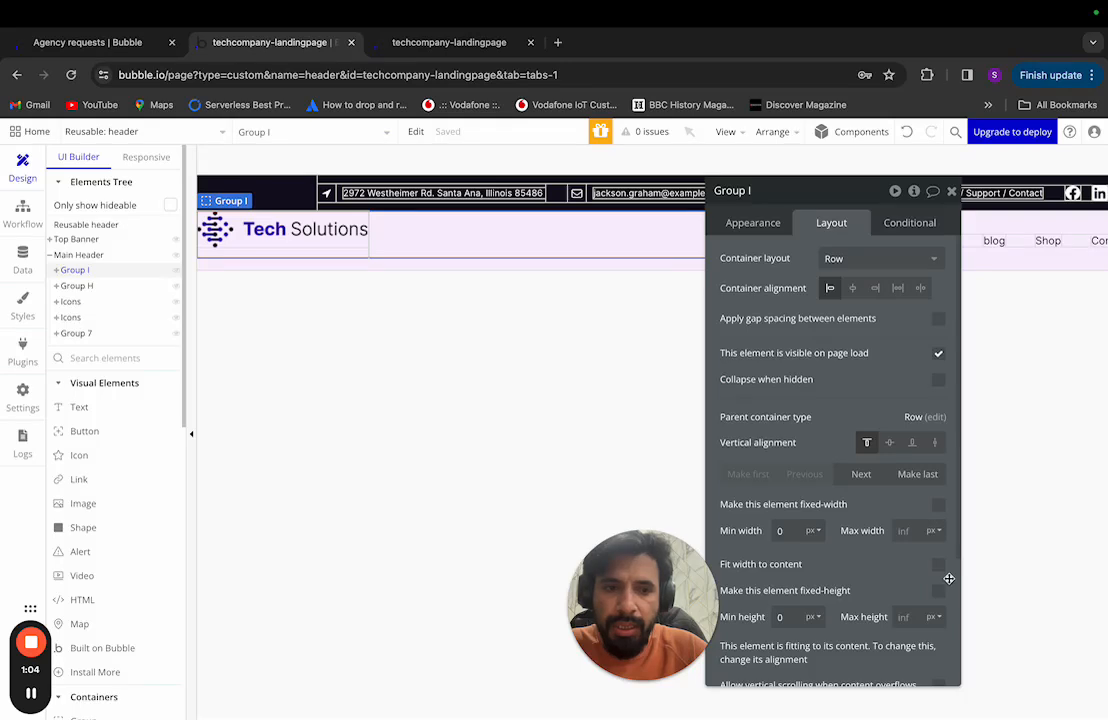
pyautogui.click(938, 566)
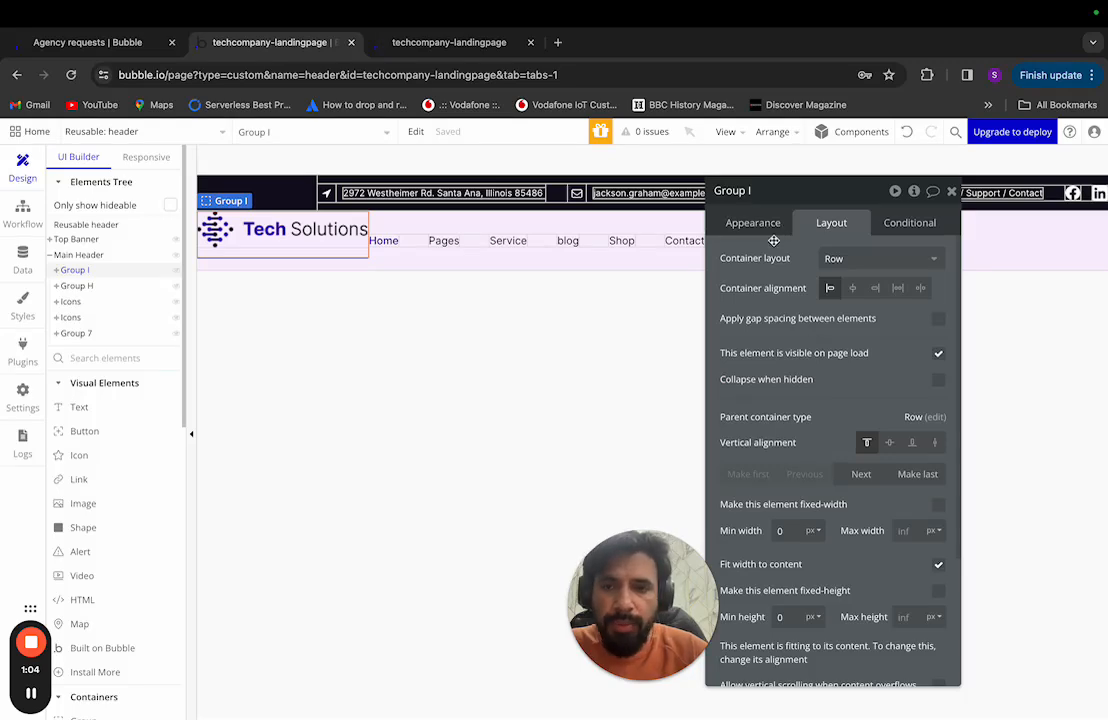
# Step: In Figma, inspect the header background rectangle and the divider line's size
pyautogui.hotkey('ctrl', 'Left')
pyautogui.click(517, 275)
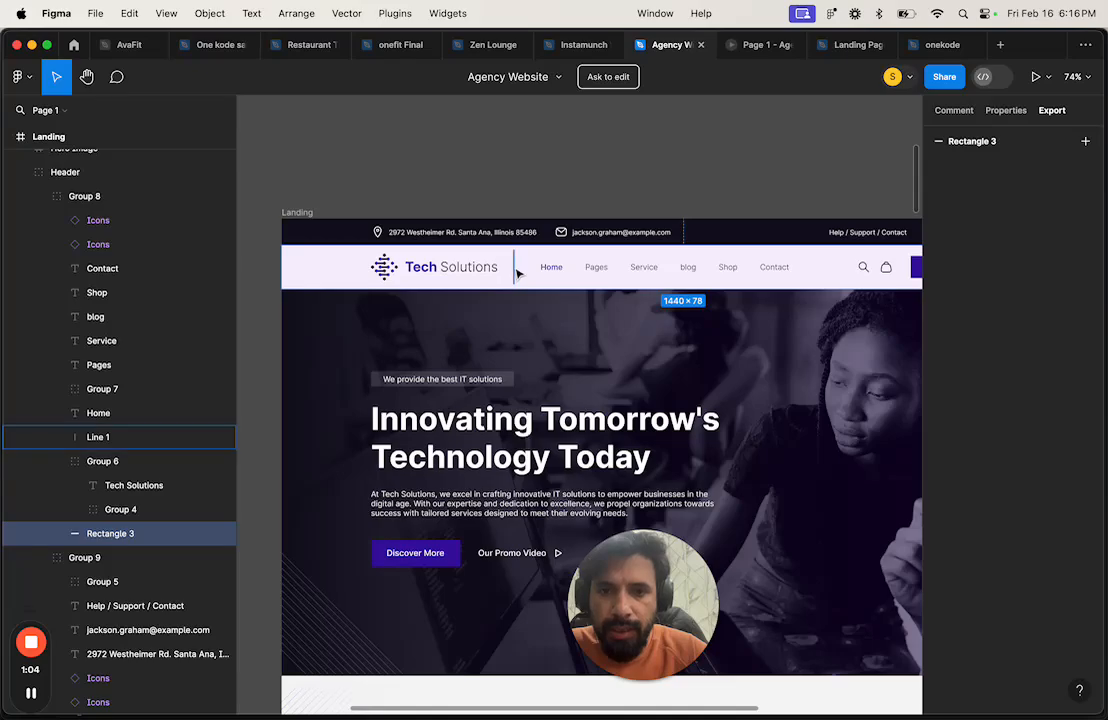
pyautogui.click(514, 273)
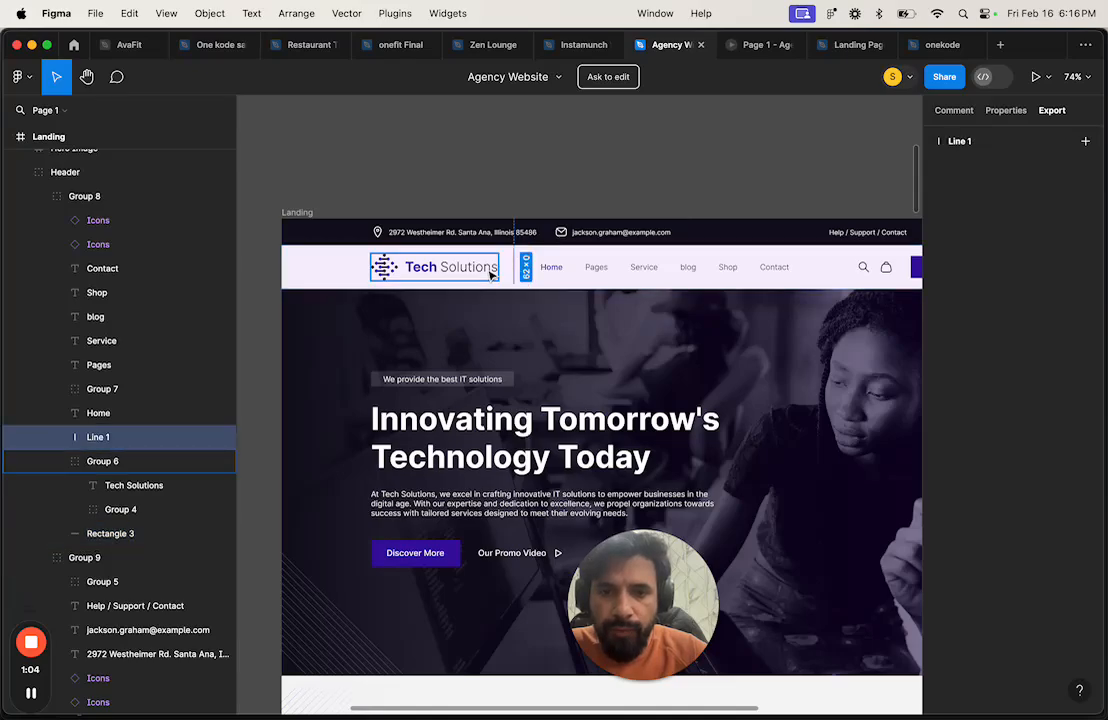
# Step: Give Group I a 30 px column gap, centre it vertically in the header, and expand its children
pyautogui.hotkey('ctrl', 'Right')
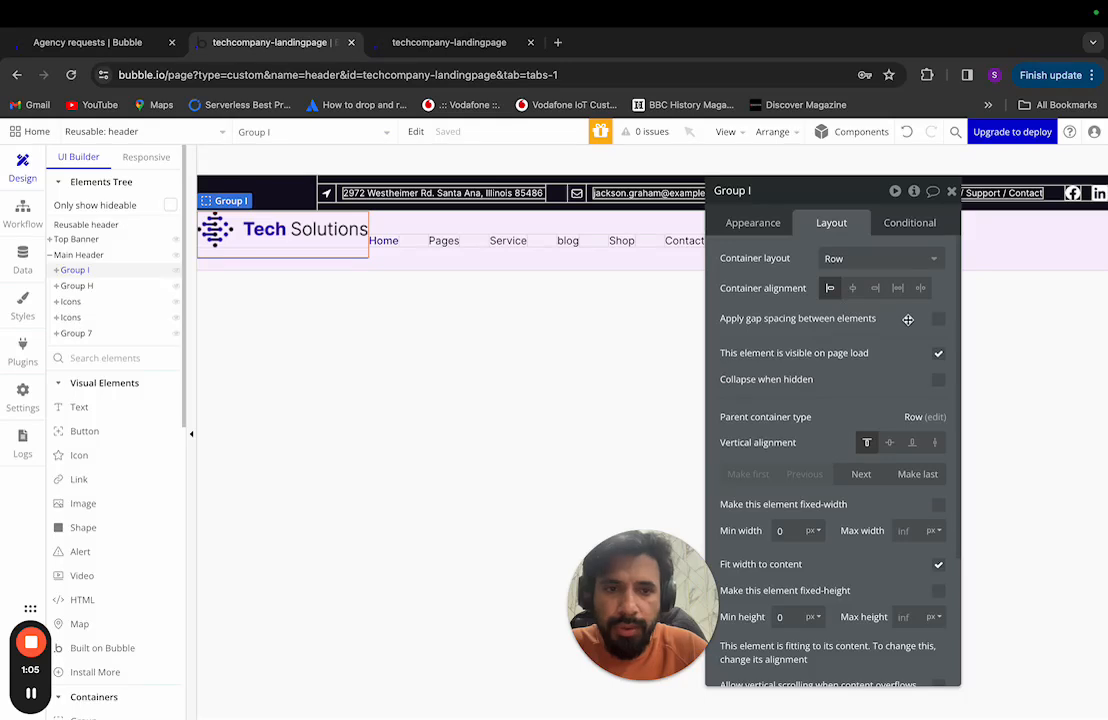
pyautogui.click(938, 318)
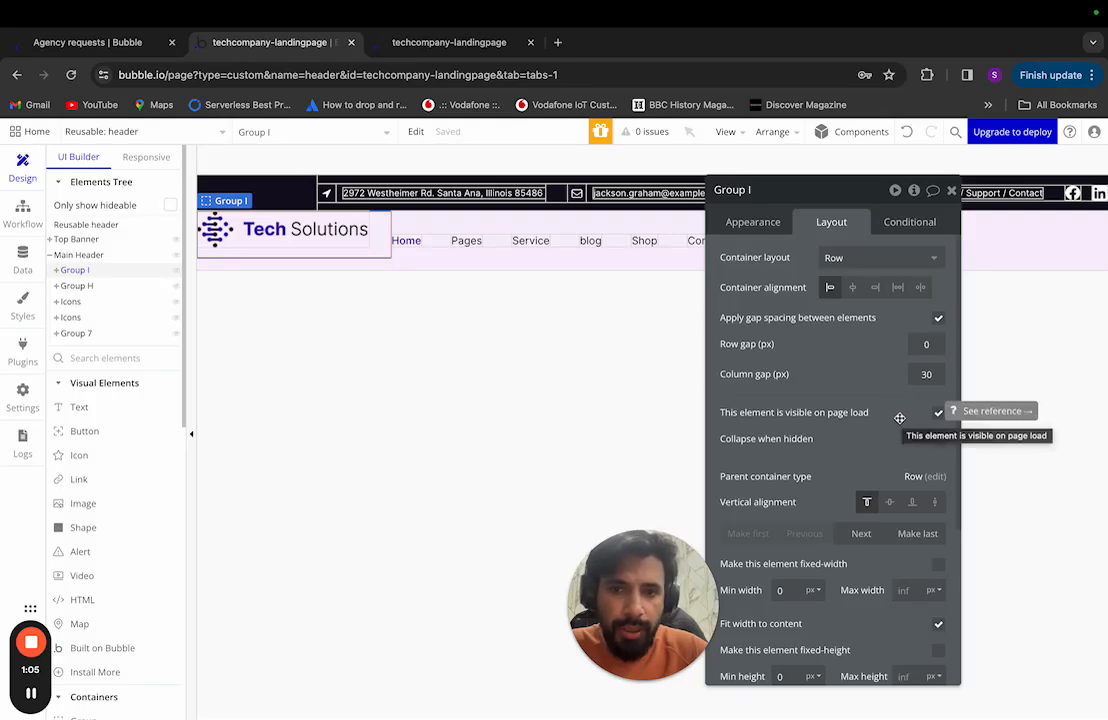
pyautogui.click(889, 502)
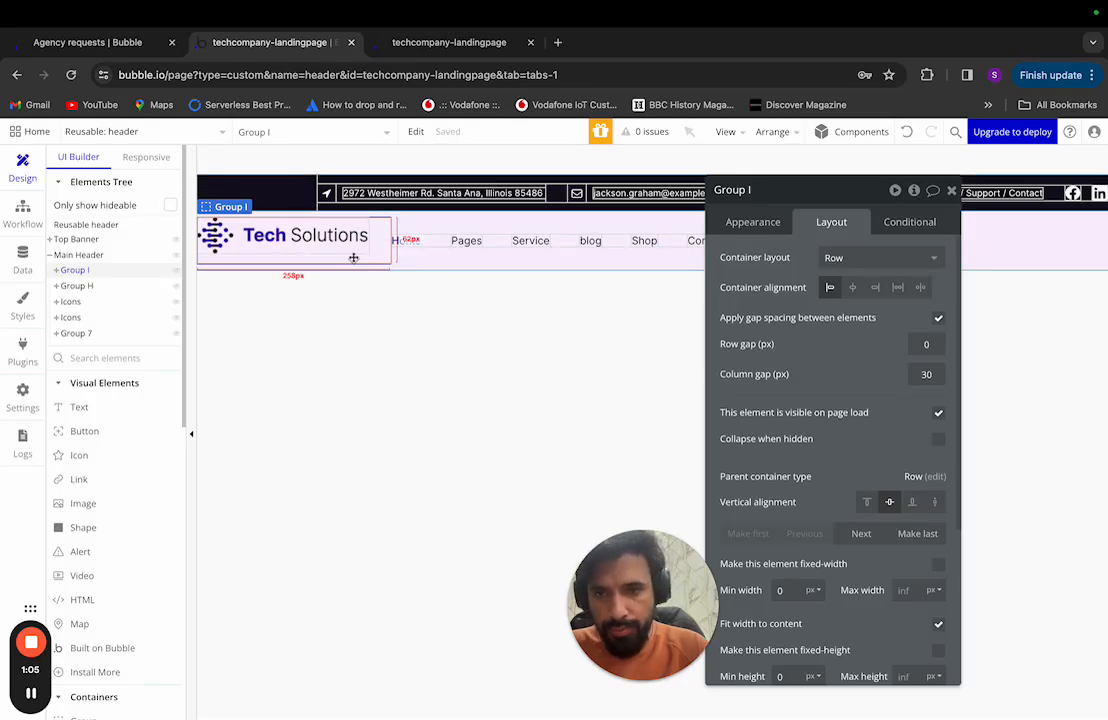
pyautogui.click(57, 271)
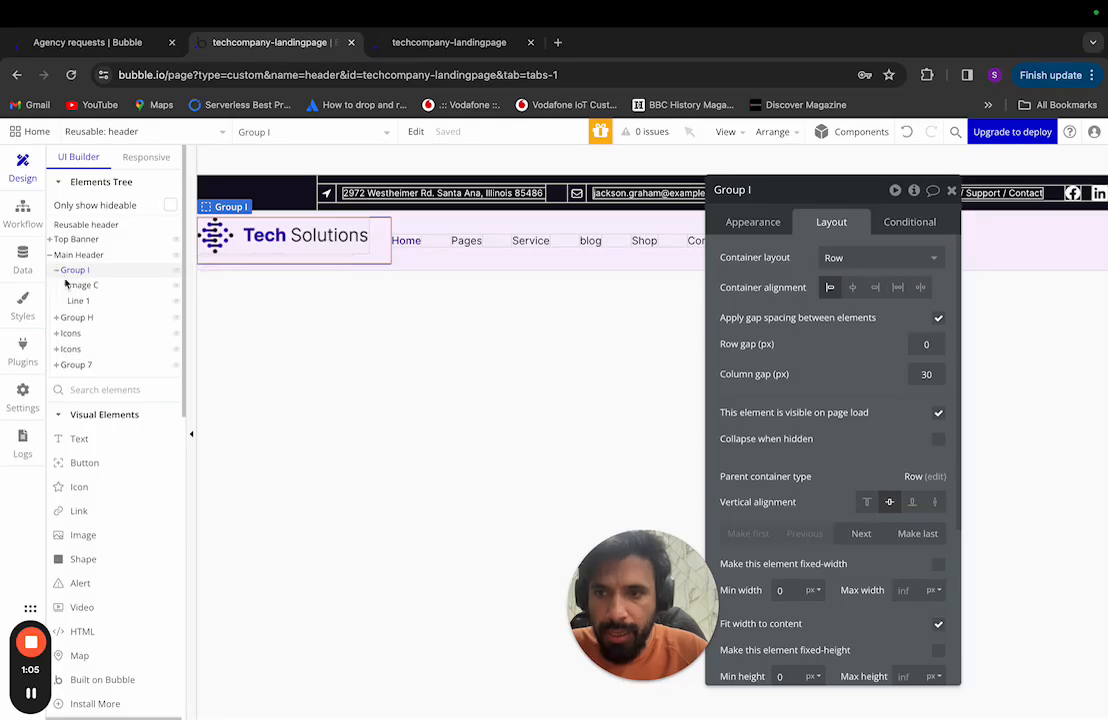
pyautogui.click(90, 277)
pyautogui.click(90, 277)
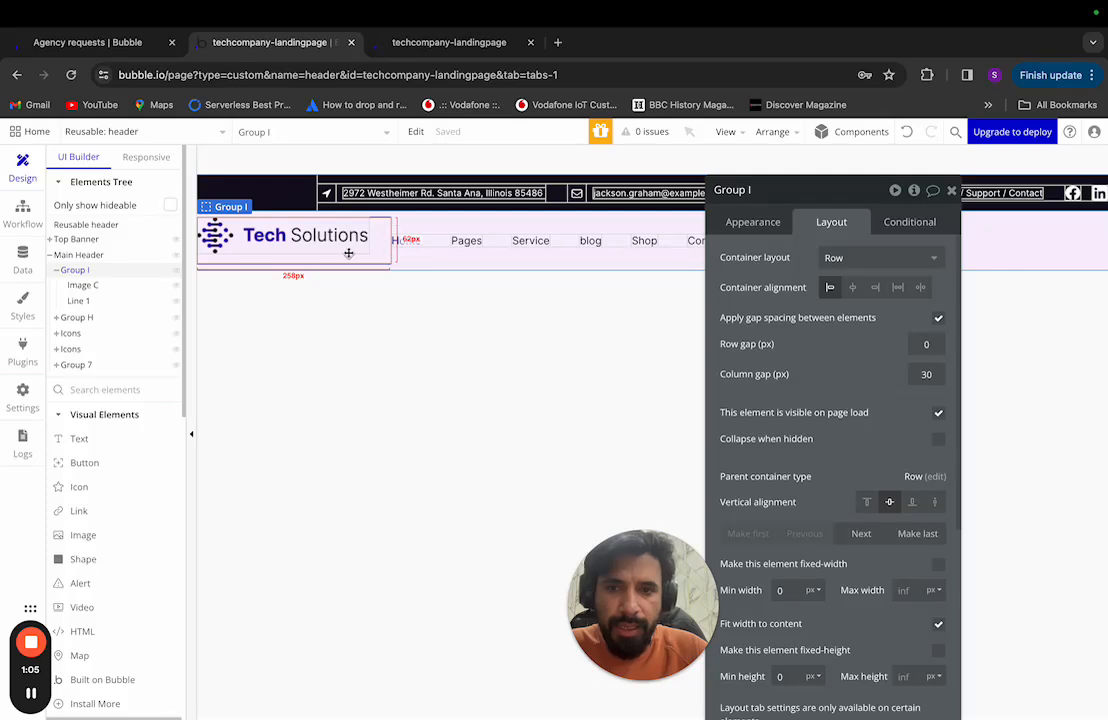
pyautogui.click(88, 285)
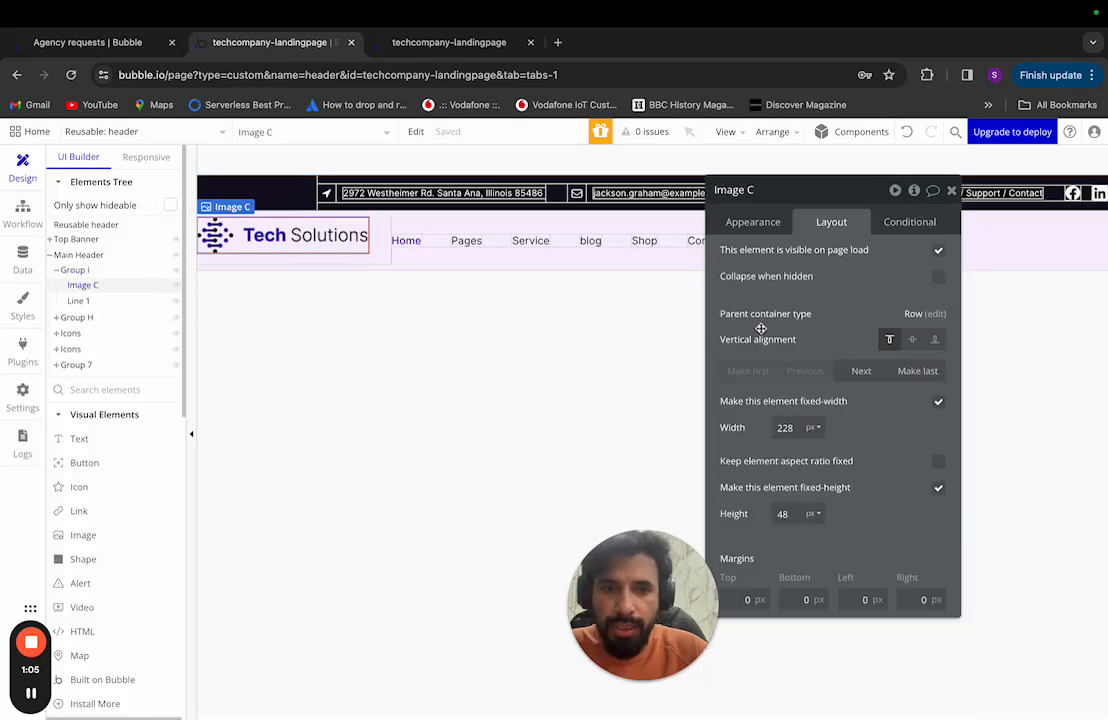
# Step: Set Image C and Line 1 to center vertical alignment within Group I, then collapse the group
pyautogui.click(912, 339)
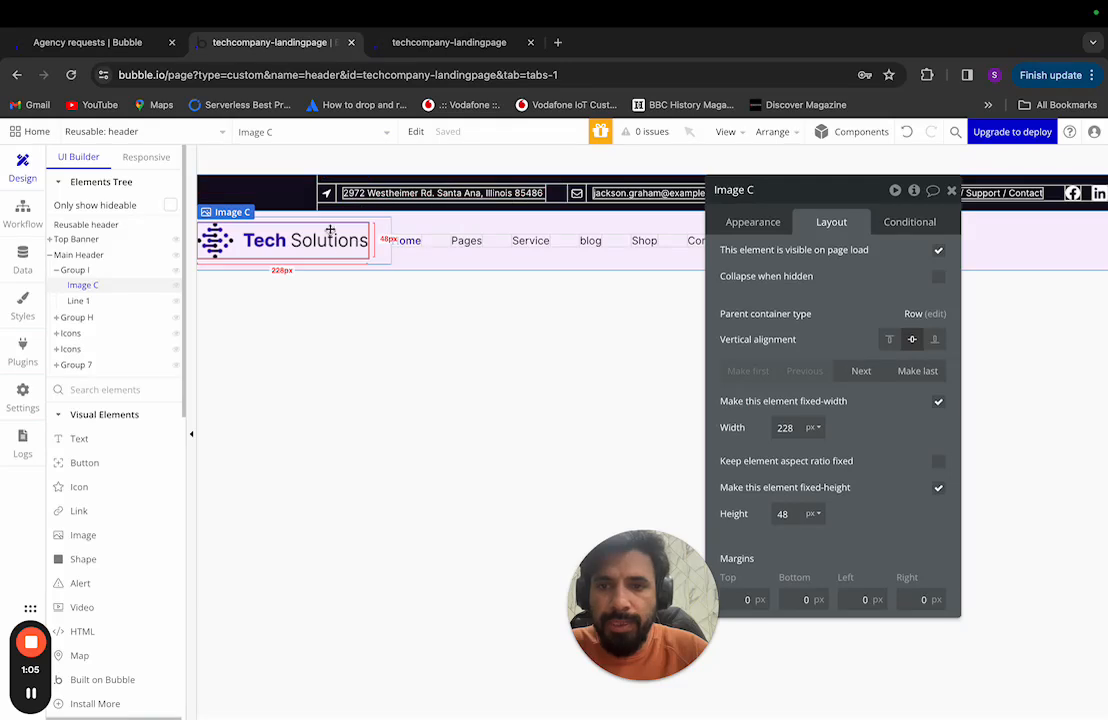
pyautogui.click(100, 300)
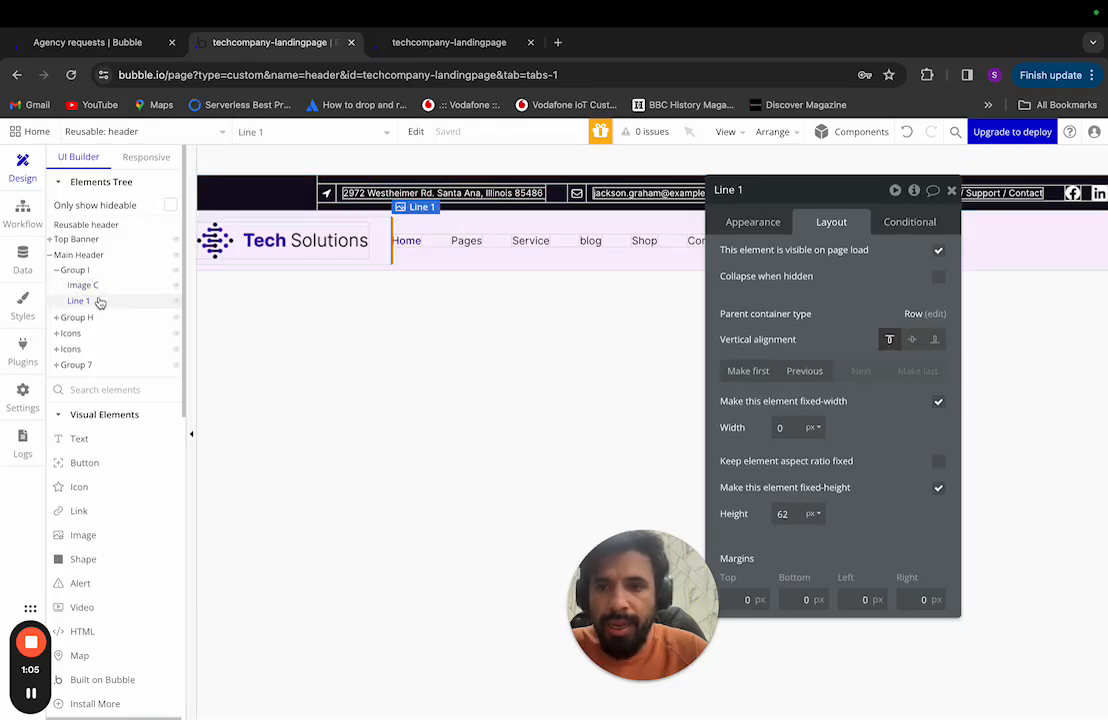
pyautogui.click(910, 340)
pyautogui.click(891, 341)
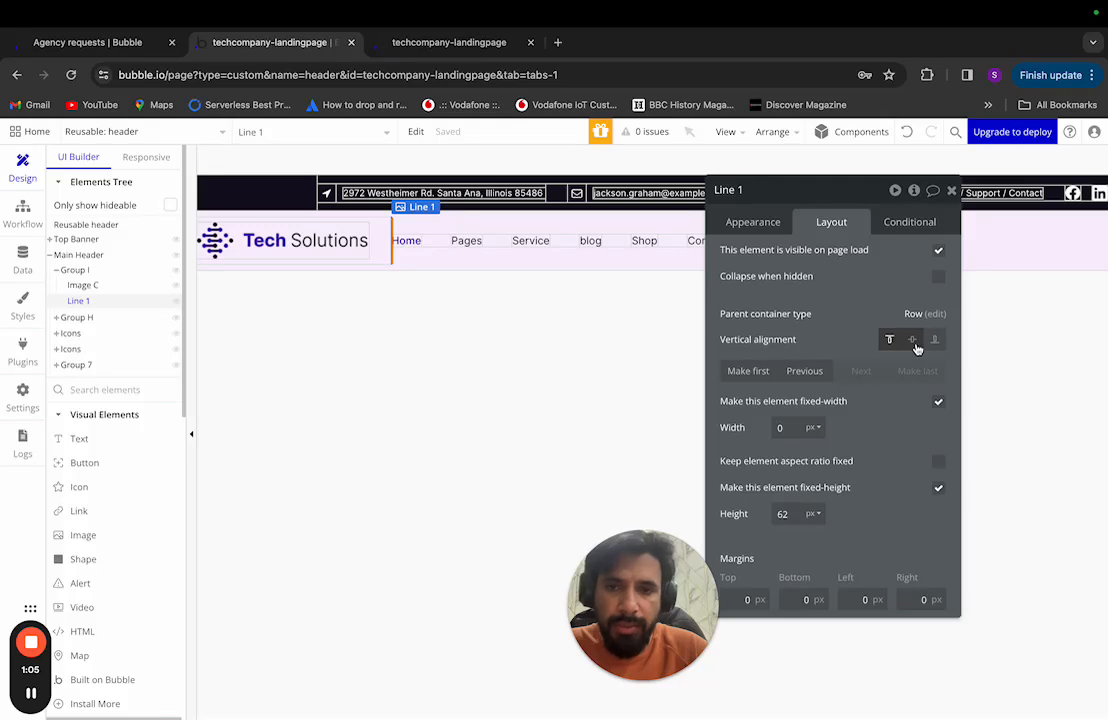
pyautogui.click(912, 340)
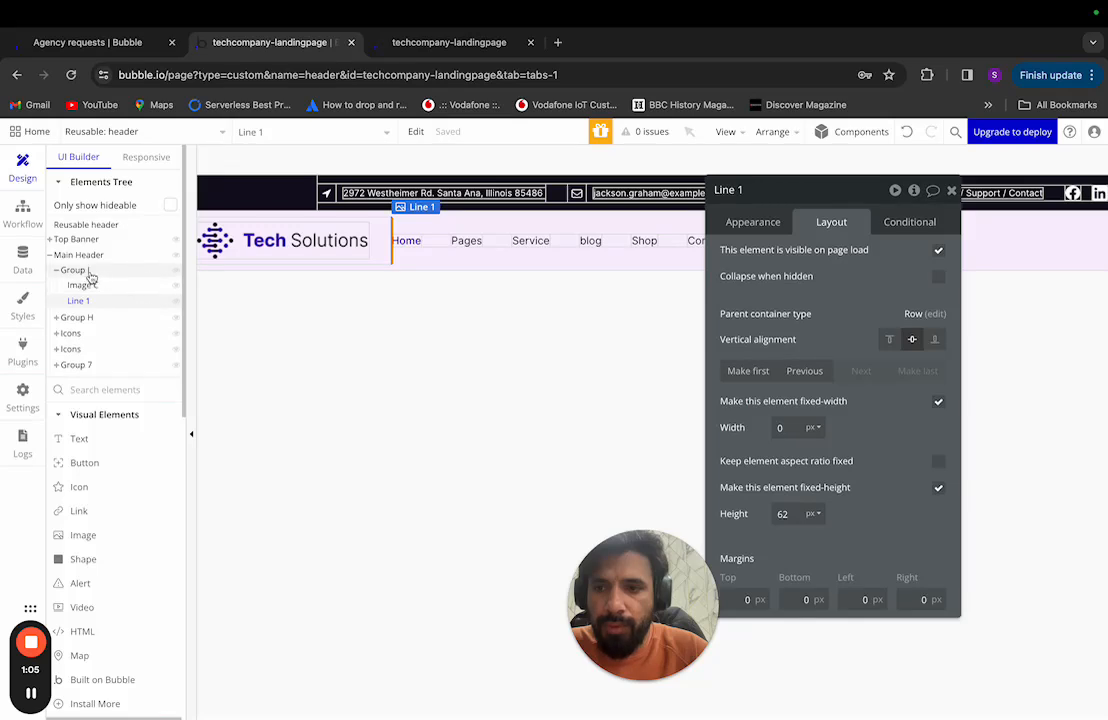
pyautogui.click(56, 270)
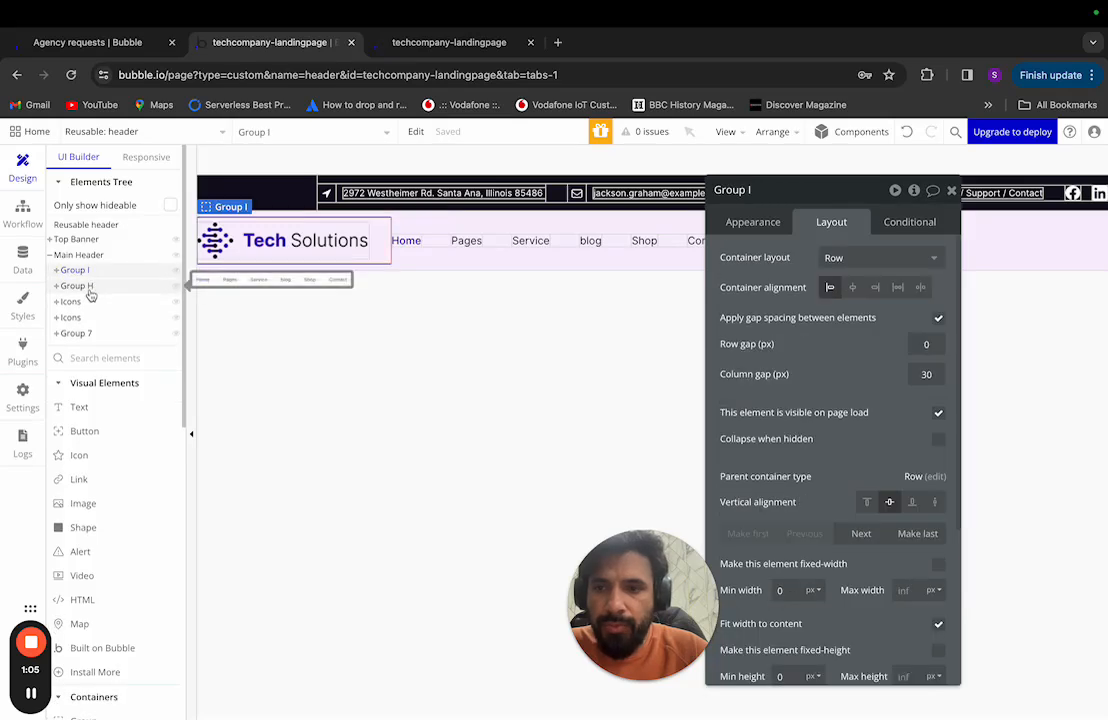
# Step: Select the navigation links group and check the header against the Figma design
pyautogui.click(89, 288)
pyautogui.moveTo(646, 260); pyautogui.dragTo(490, 183)
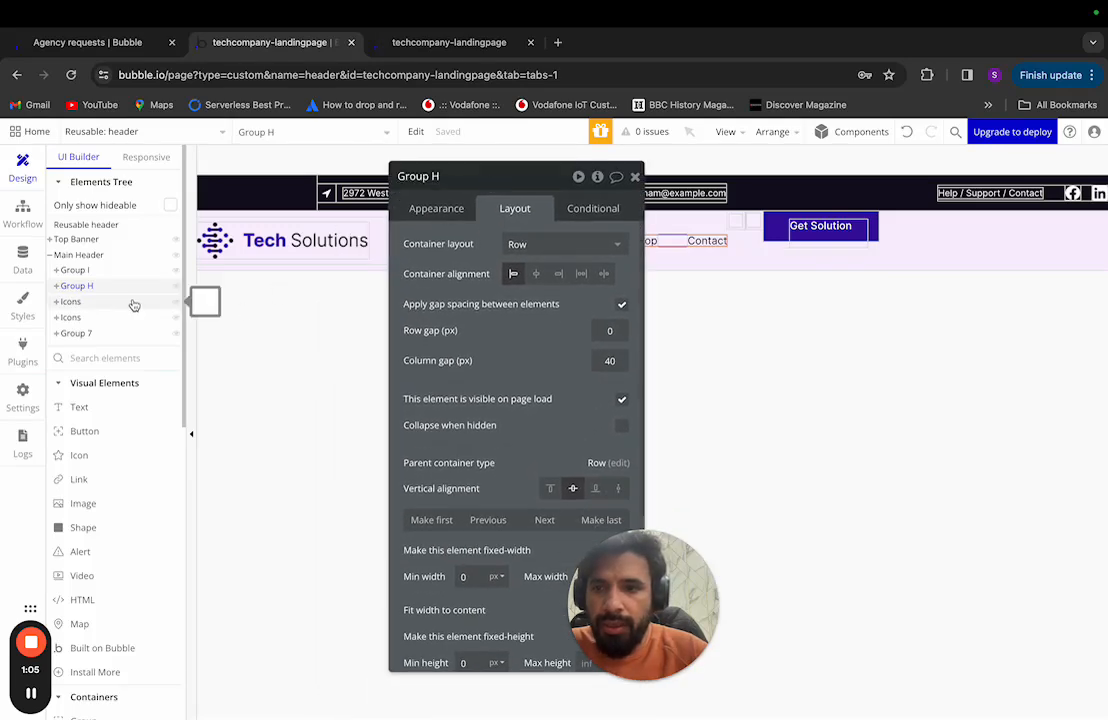
pyautogui.press('super+Tab')
pyautogui.hscroll(3, 555, 315)
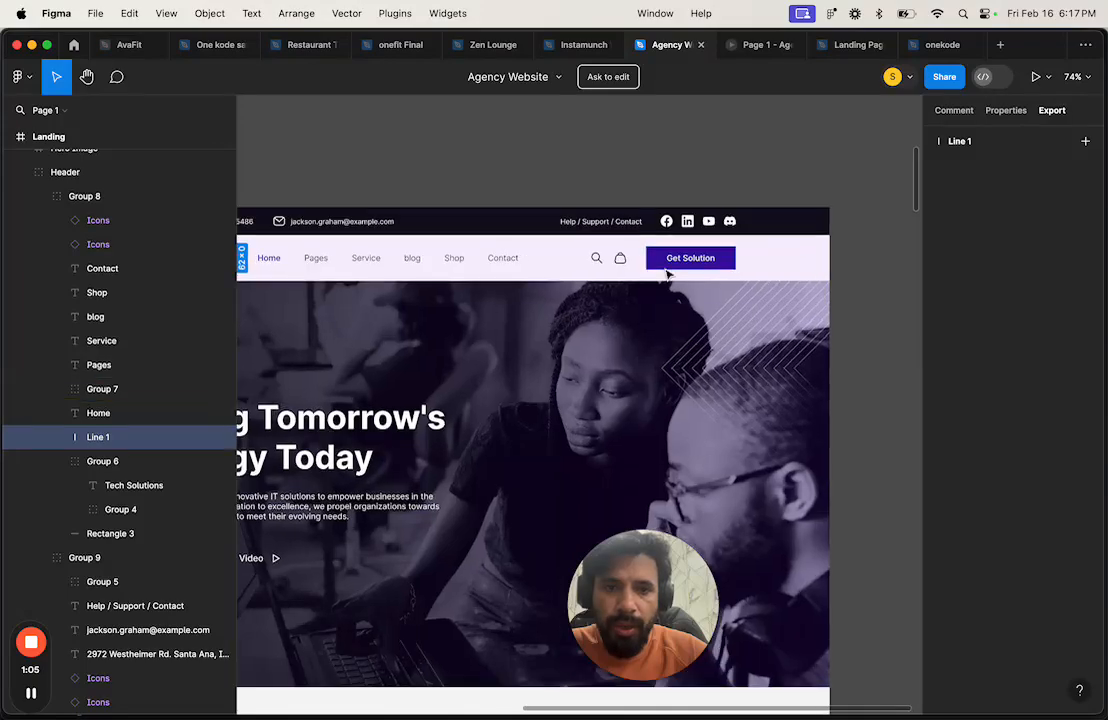
pyautogui.scroll(5, 560, 300)
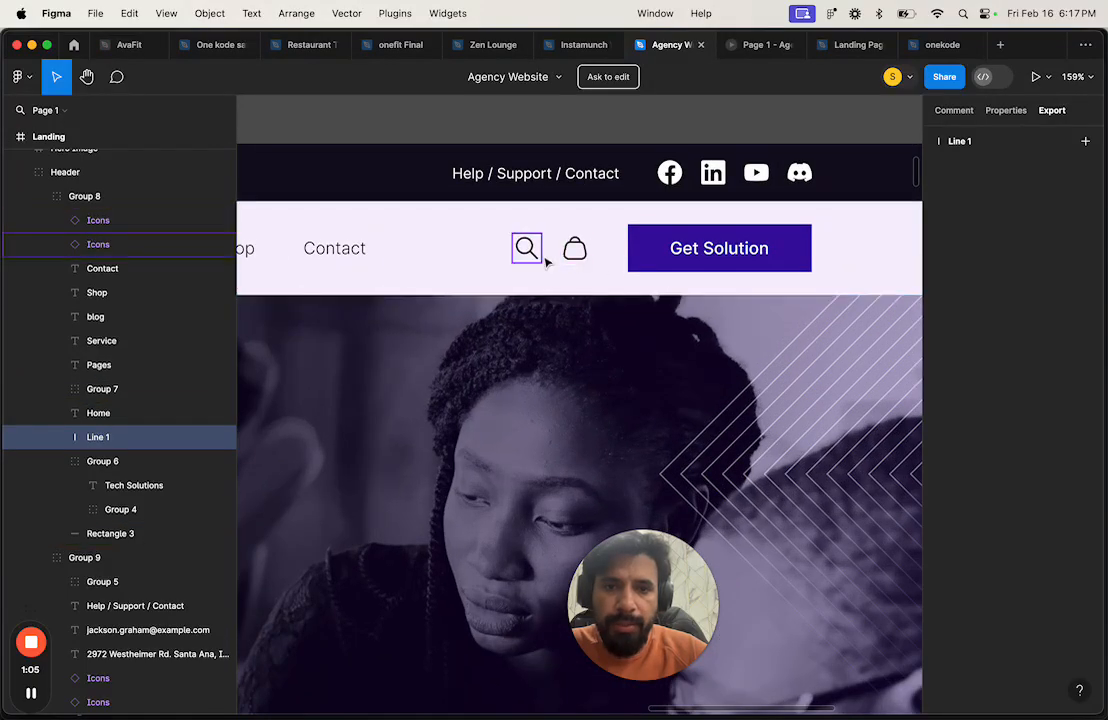
pyautogui.press('super+Tab')
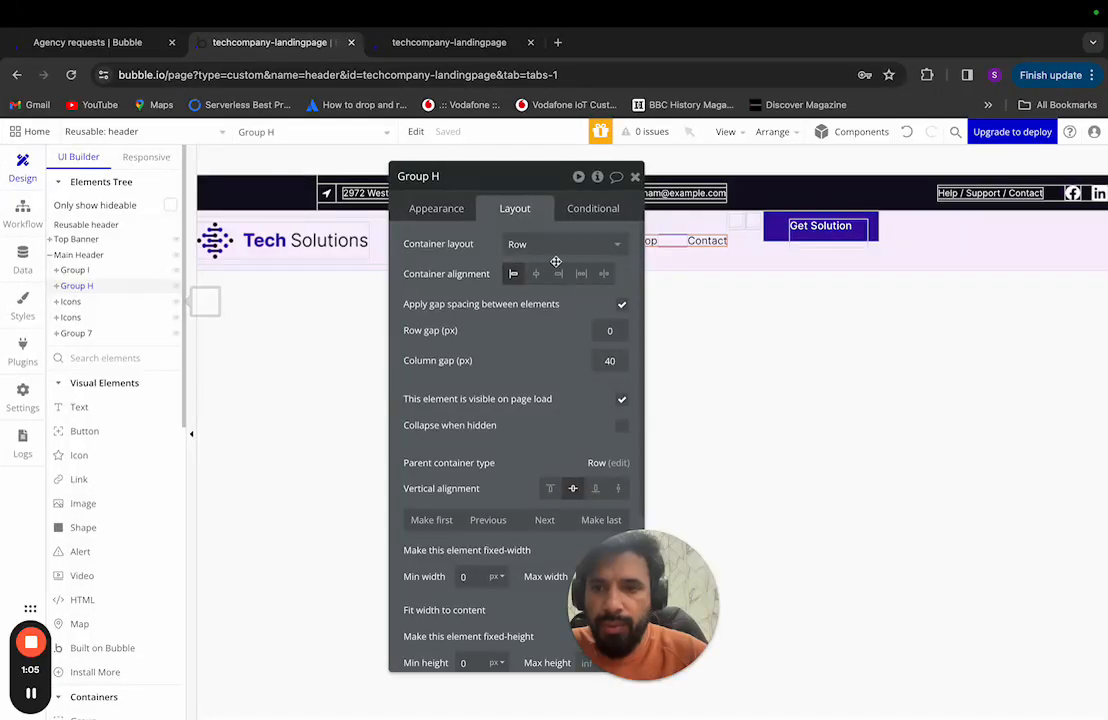
# Step: Delete the Icons element and Group 7, the old Get Solution button group
pyautogui.click(98, 304)
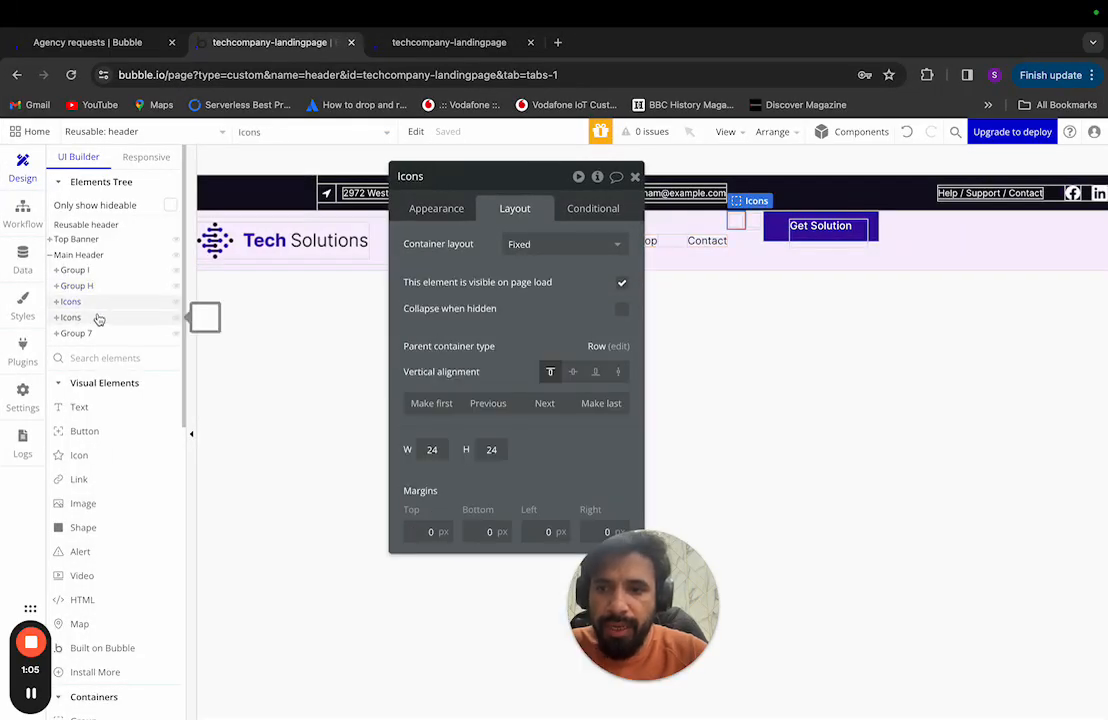
pyautogui.click(737, 219)
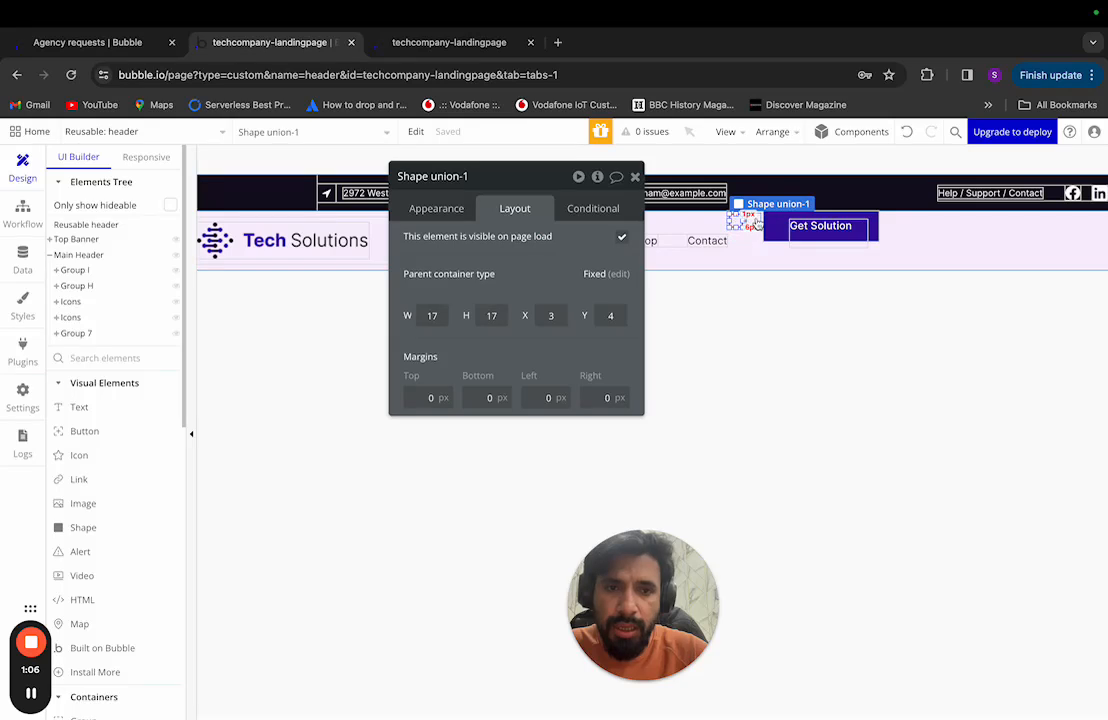
pyautogui.rightClick(76, 301)
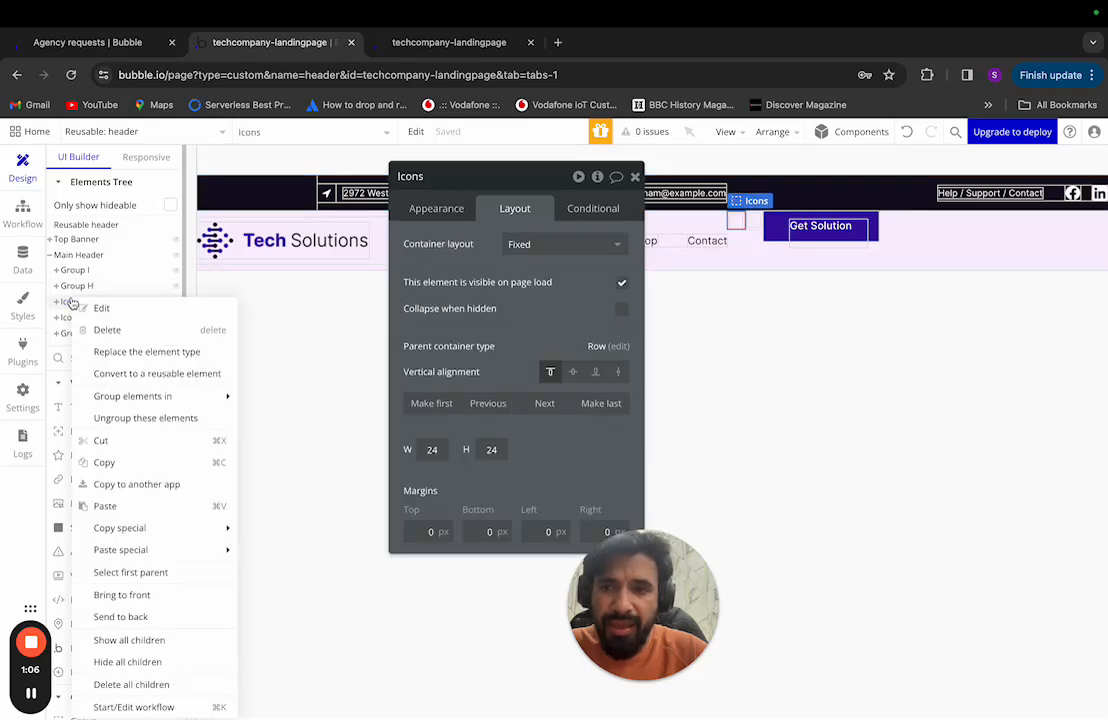
pyautogui.click(265, 312)
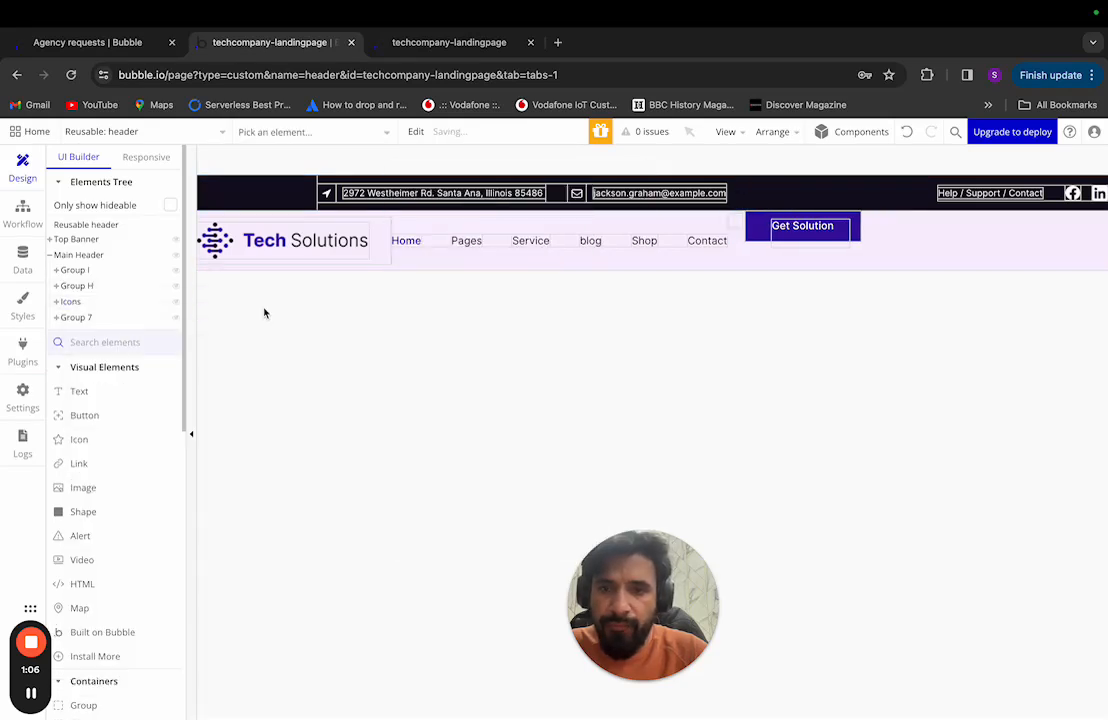
pyautogui.rightClick(93, 301)
pyautogui.click(146, 337)
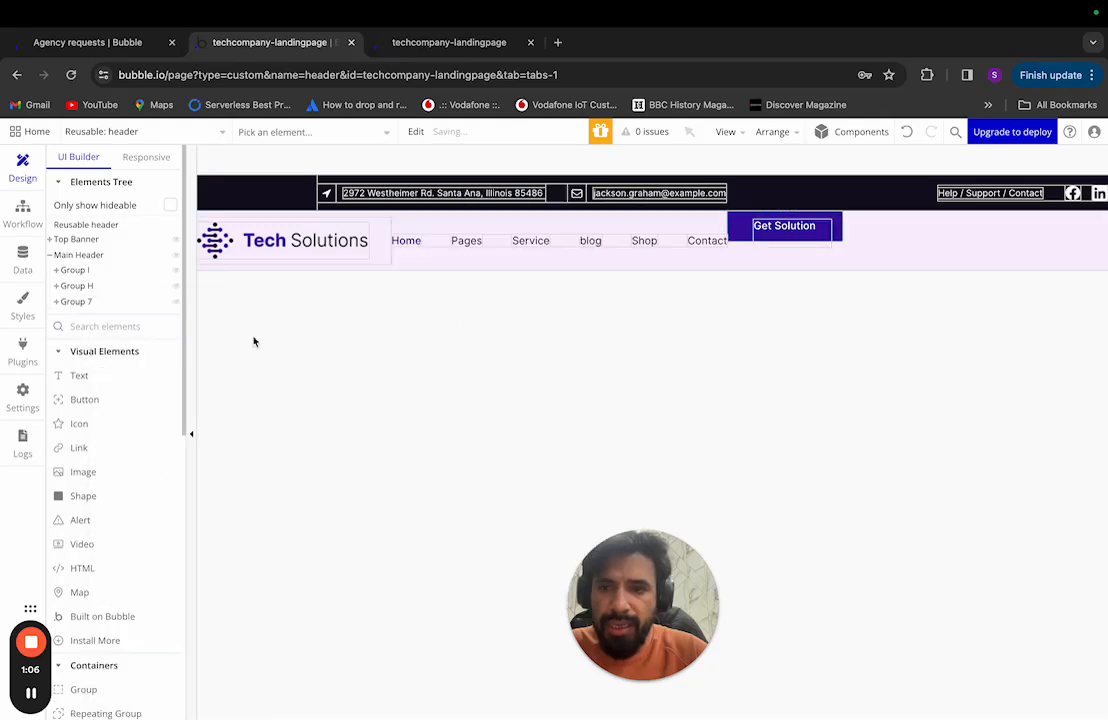
pyautogui.click(68, 304)
pyautogui.click(57, 302)
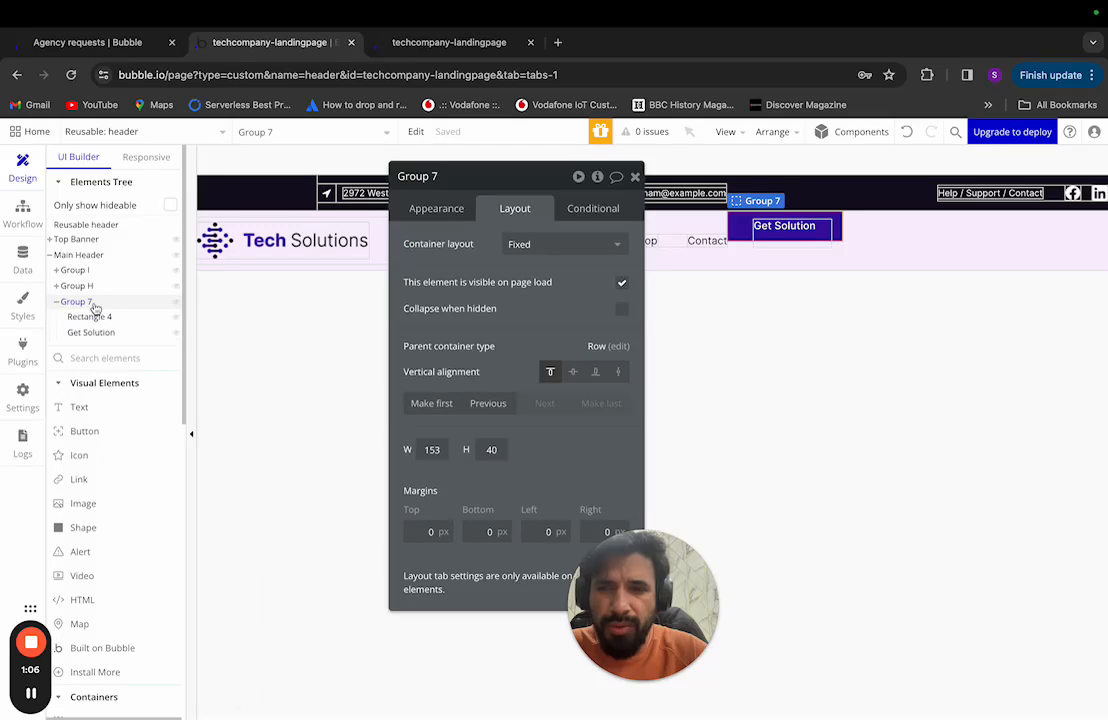
pyautogui.rightClick(100, 303)
pyautogui.click(126, 330)
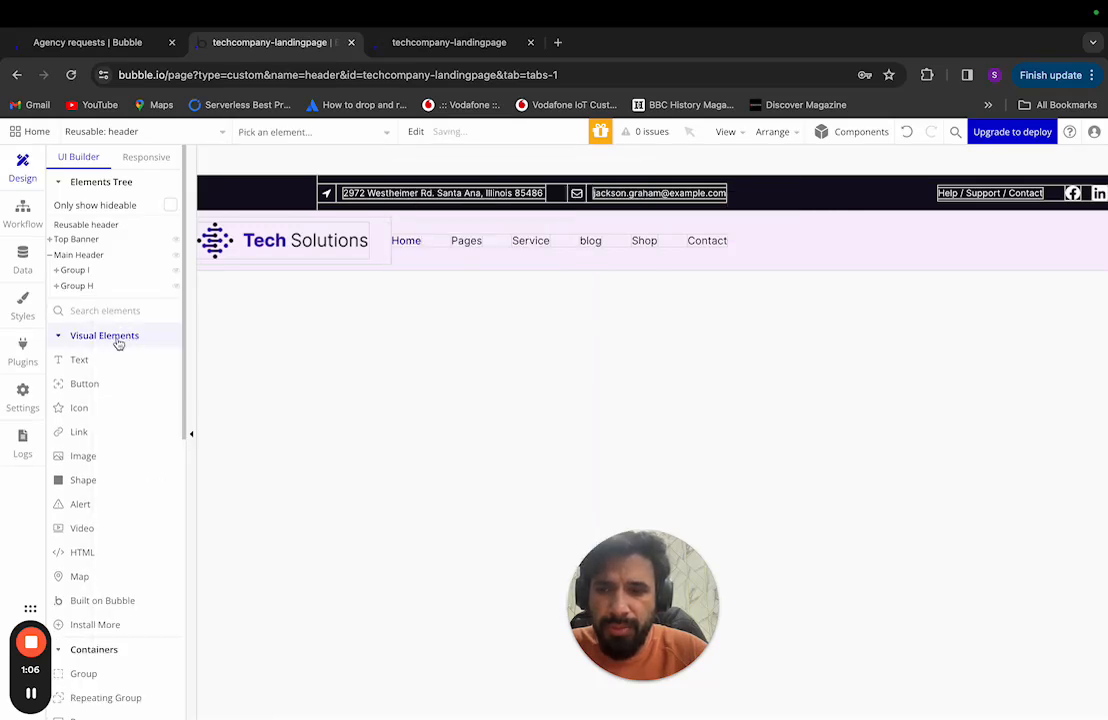
pyautogui.click(84, 384)
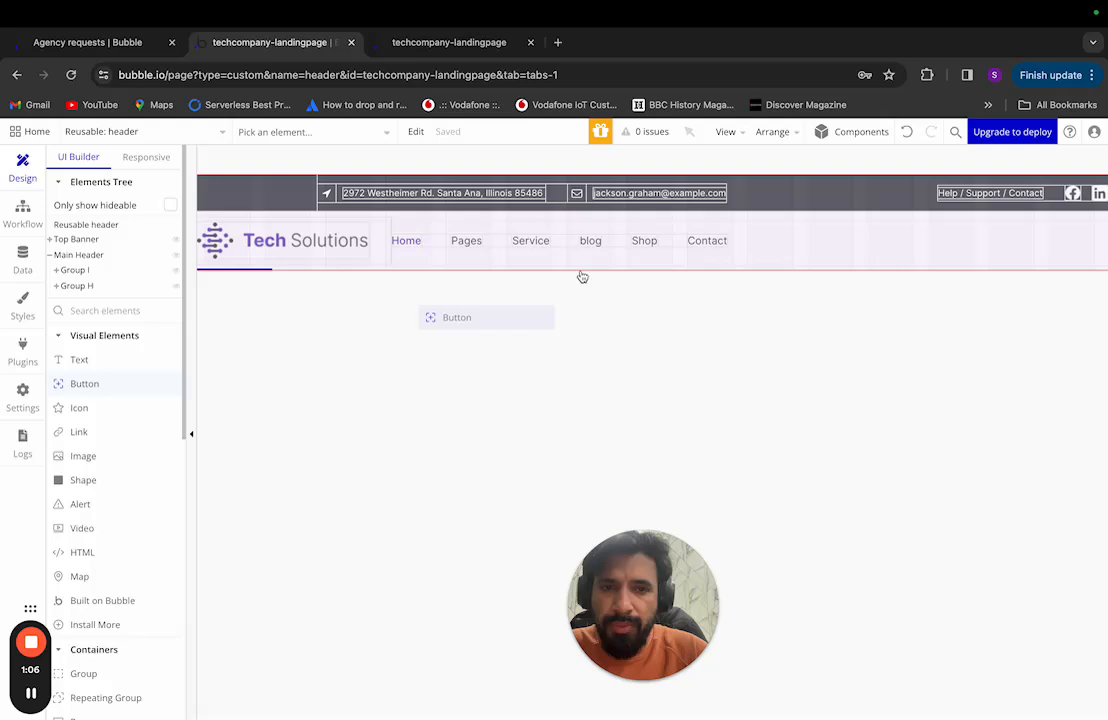
# Step: Place a button labelled Get Solutions at the header's right end, with an icon beside it
pyautogui.click(781, 240)
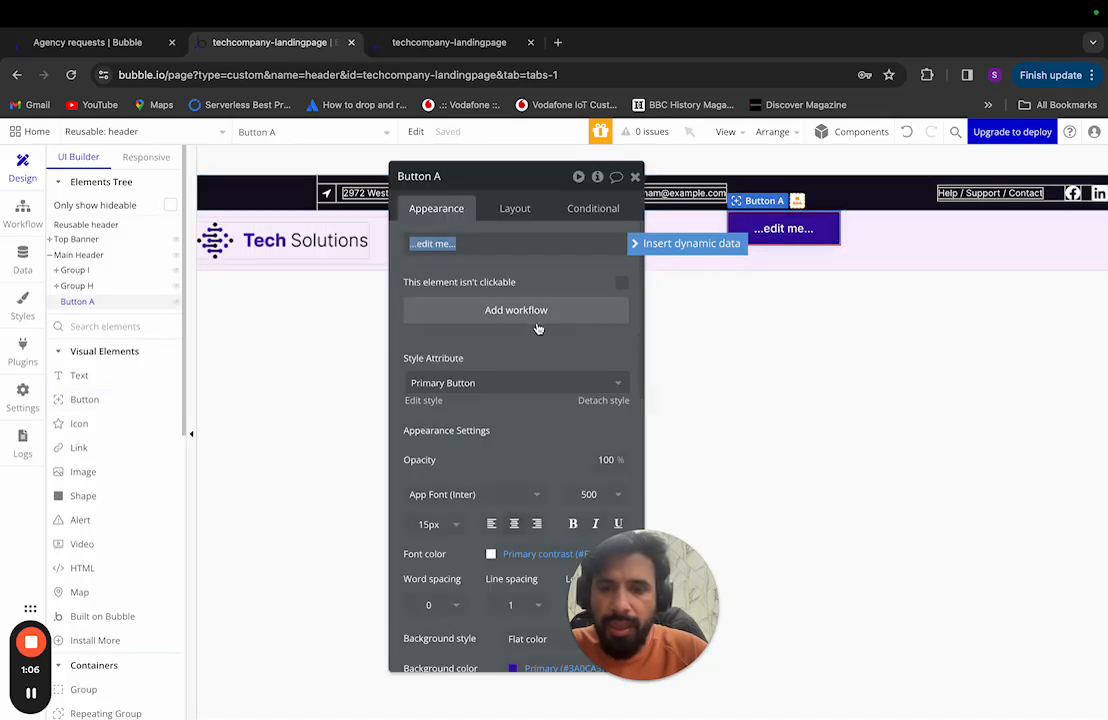
pyautogui.hotkey('ctrl', 'Left')
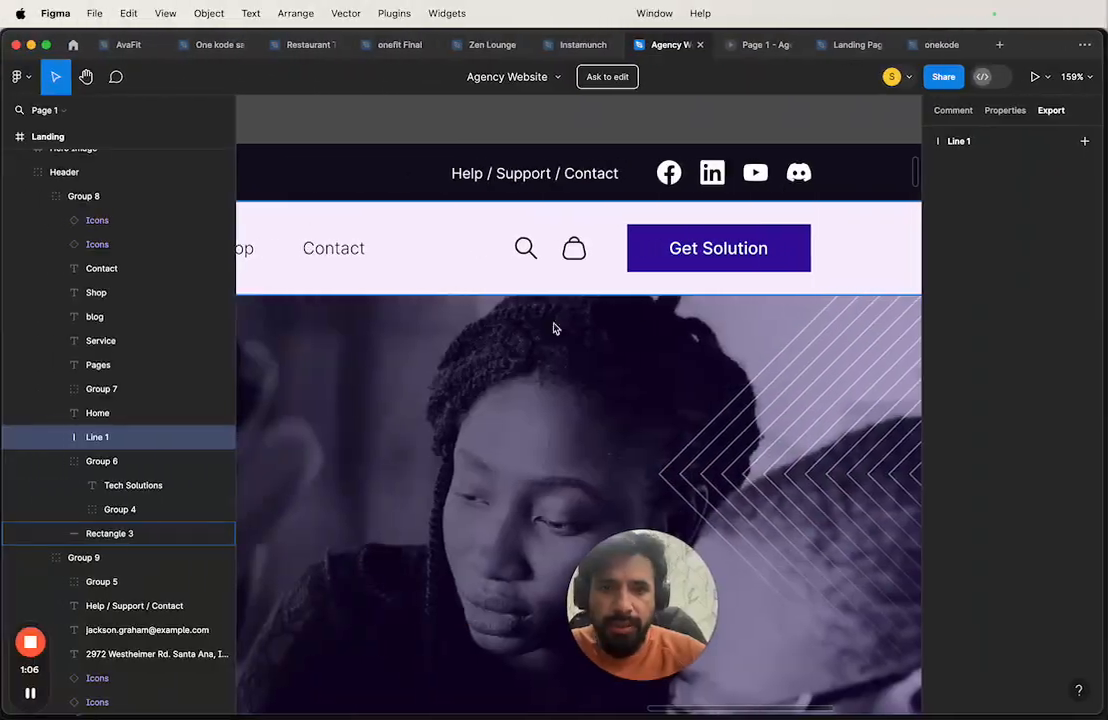
pyautogui.hotkey('ctrl', 'Right')
pyautogui.tripleClick(487, 242)
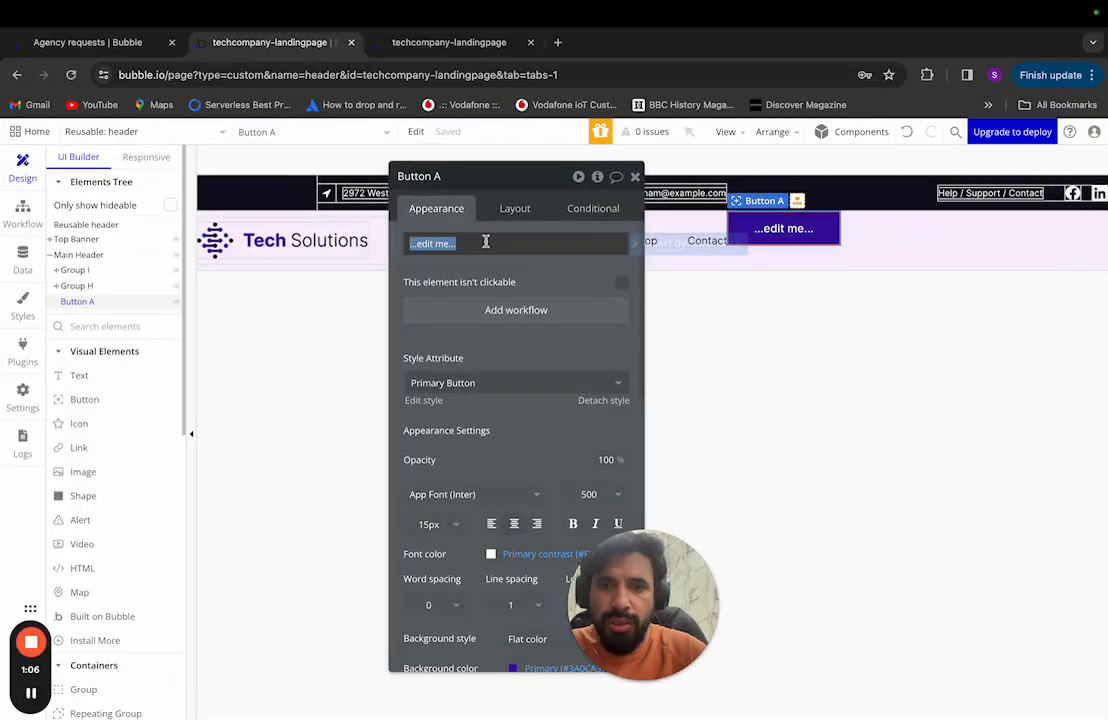
pyautogui.click(486, 242)
pyautogui.tripleClick(474, 242)
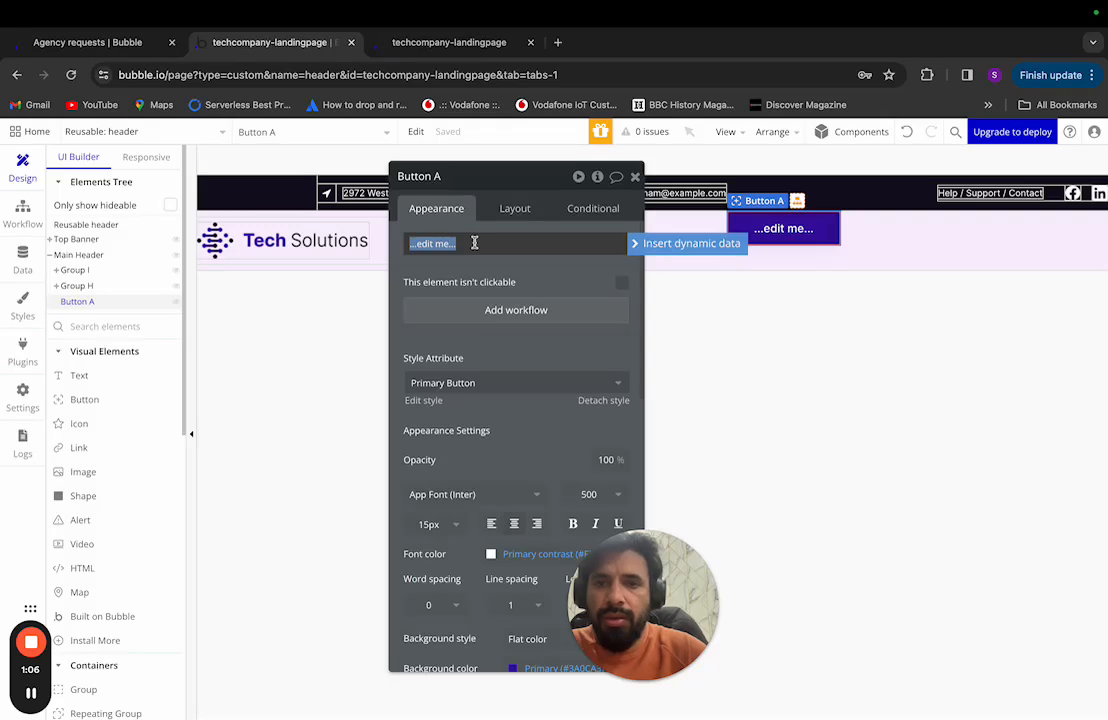
pyautogui.write('Get Solutions')
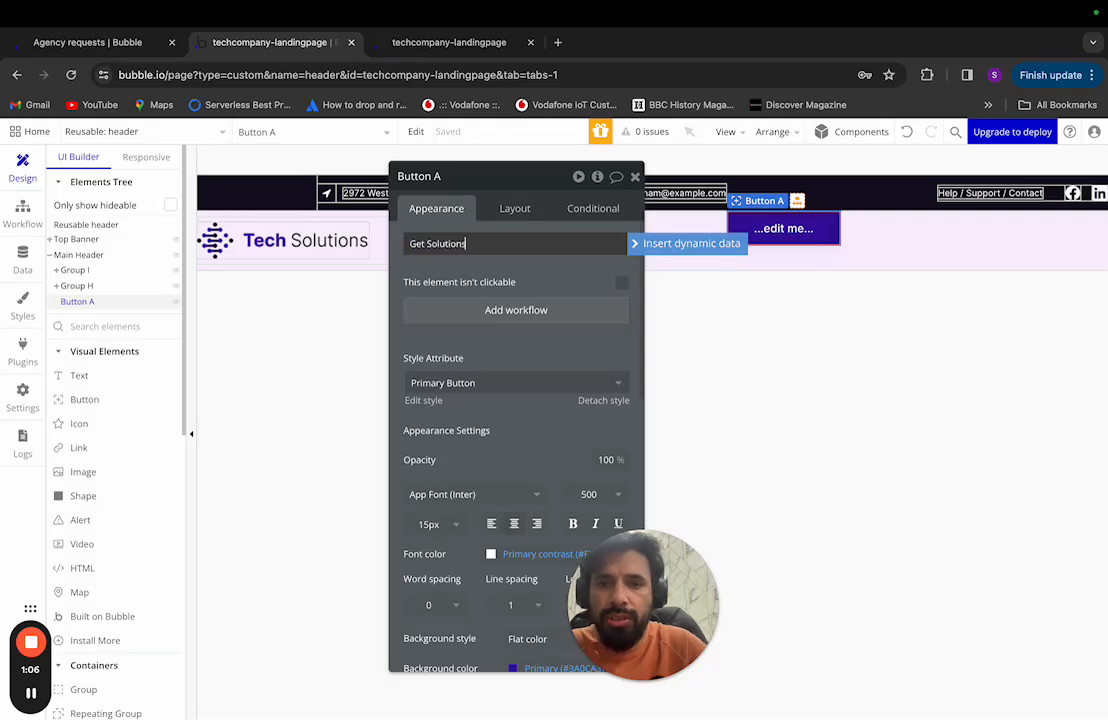
pyautogui.click(485, 282)
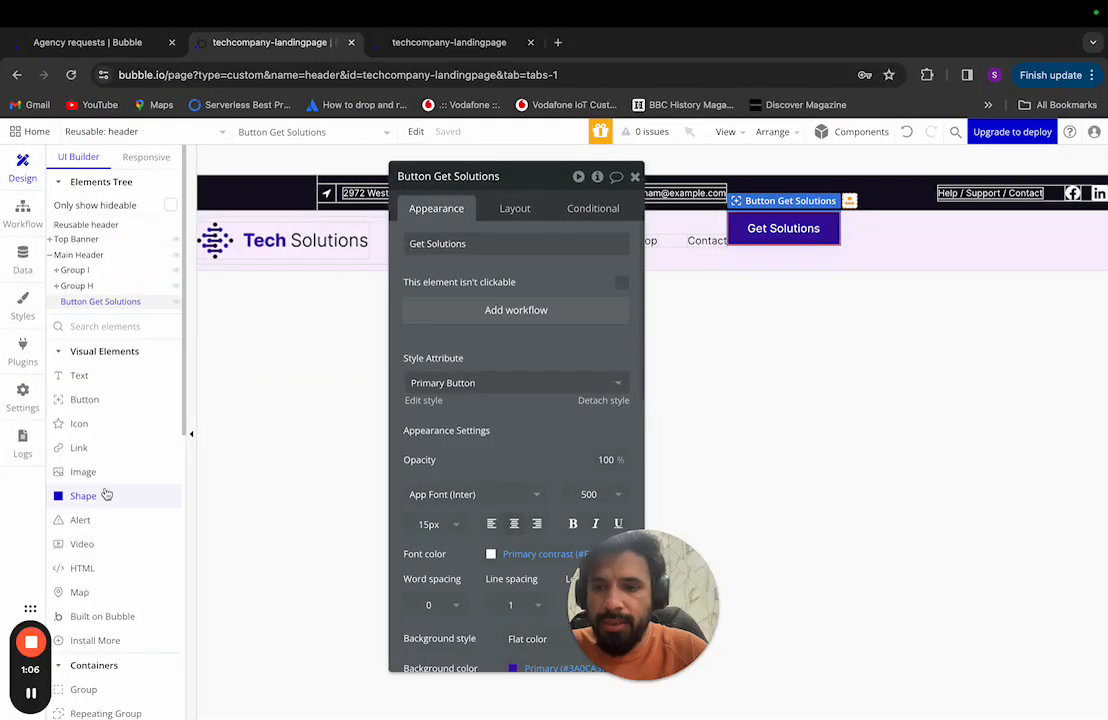
pyautogui.moveTo(91, 432); pyautogui.dragTo(738, 224)
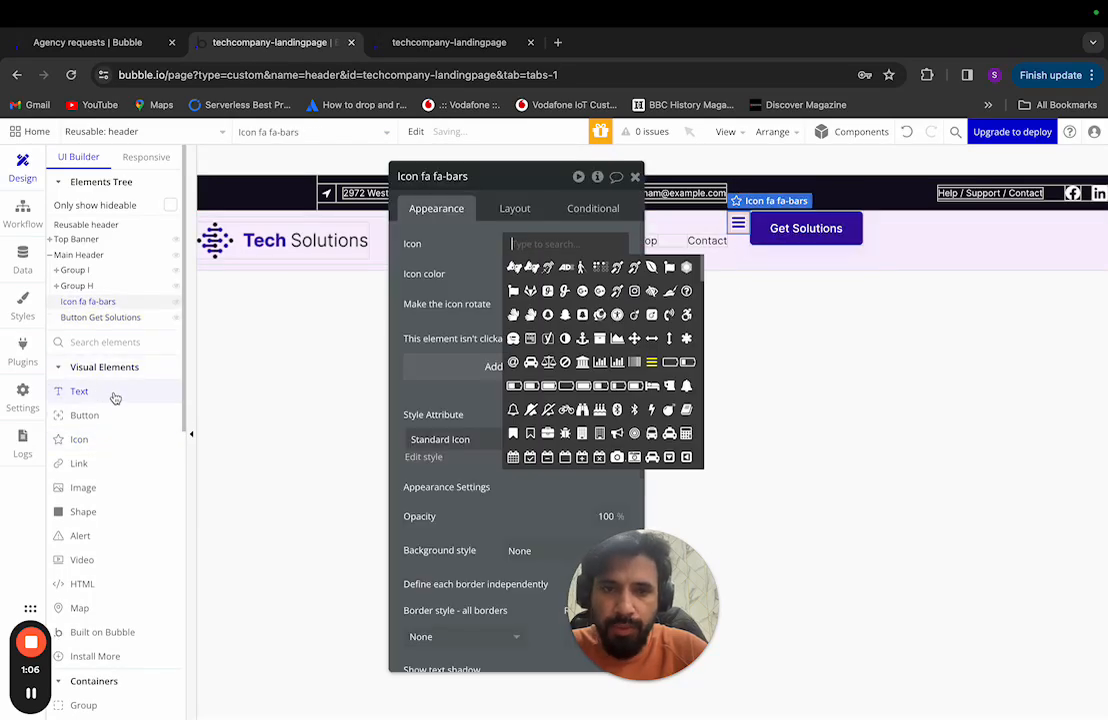
# Step: Add a second icon to the header and rename the first one 'Icon search'
pyautogui.click(102, 446)
pyautogui.moveTo(102, 446); pyautogui.dragTo(748, 248)
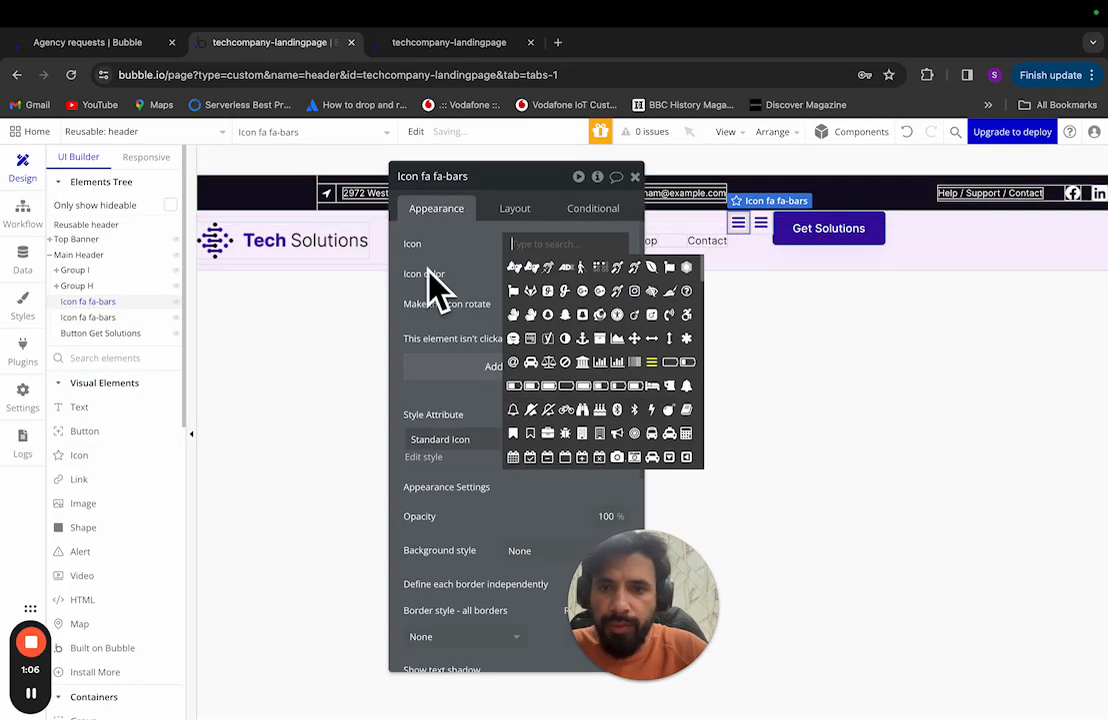
pyautogui.click(94, 304)
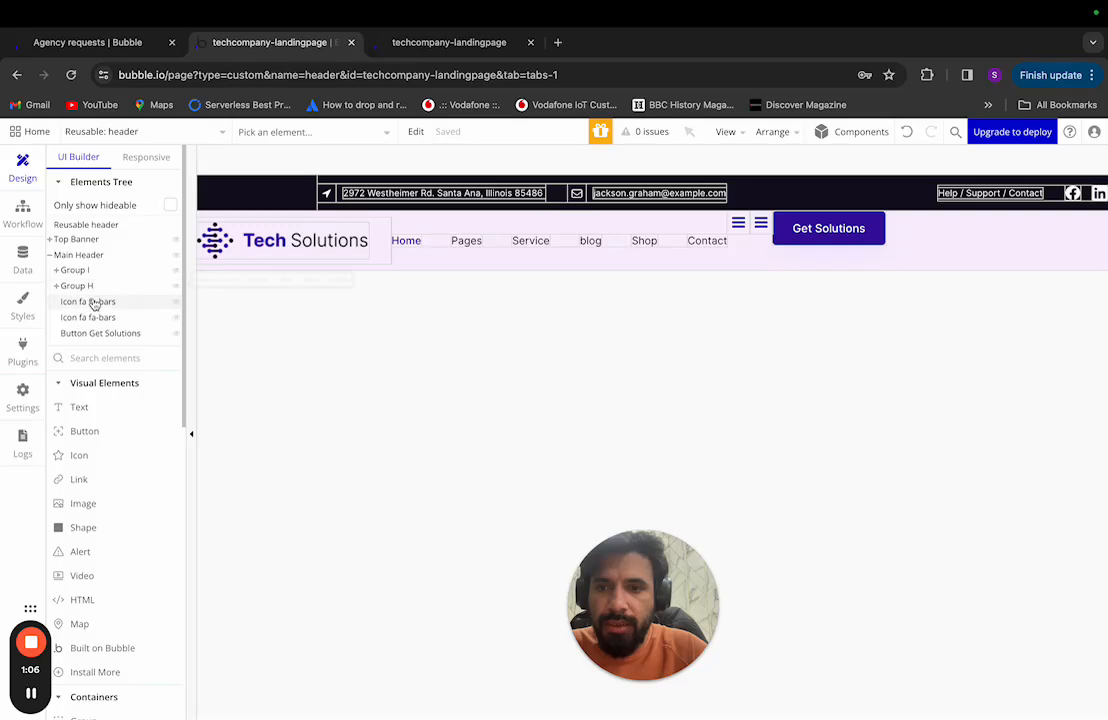
pyautogui.click(95, 301)
pyautogui.click(507, 176)
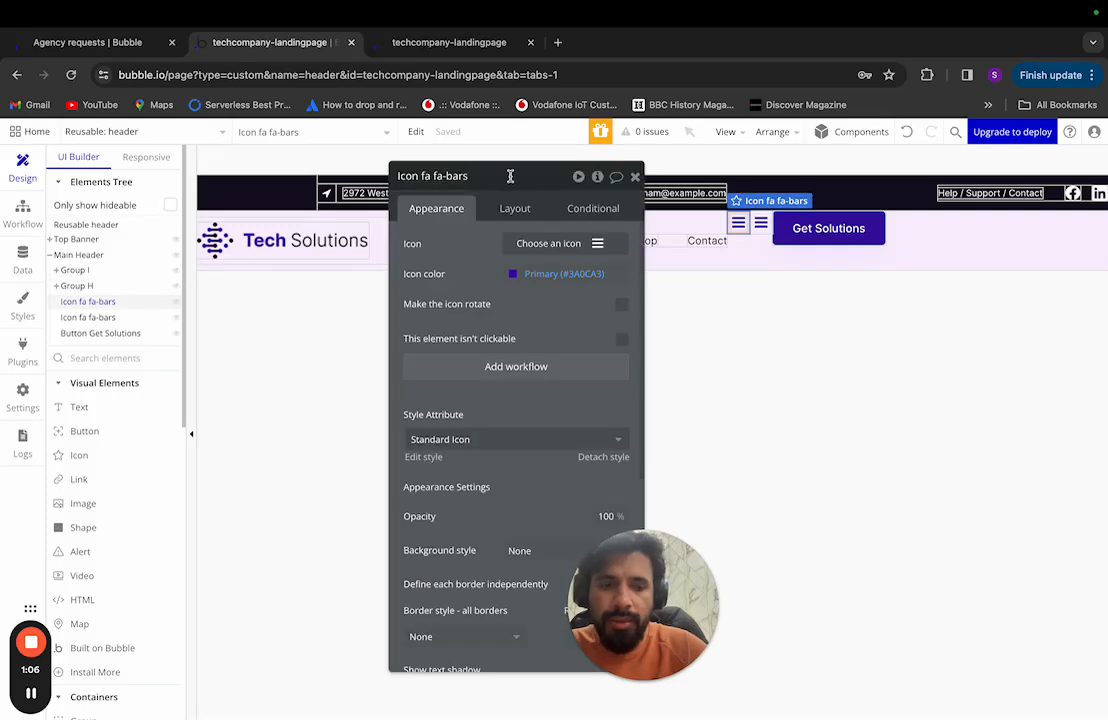
pyautogui.press('BackSpace')
pyautogui.press('BackSpace')
pyautogui.press('BackSpace')
pyautogui.press('BackSpace')
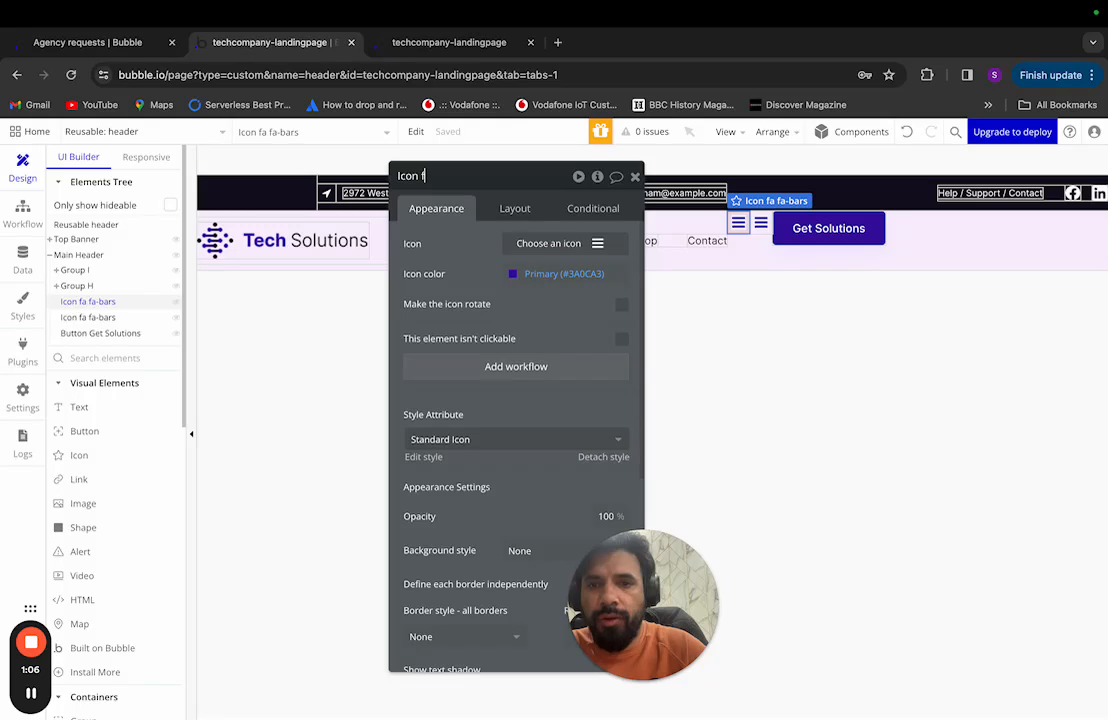
pyautogui.write('search')
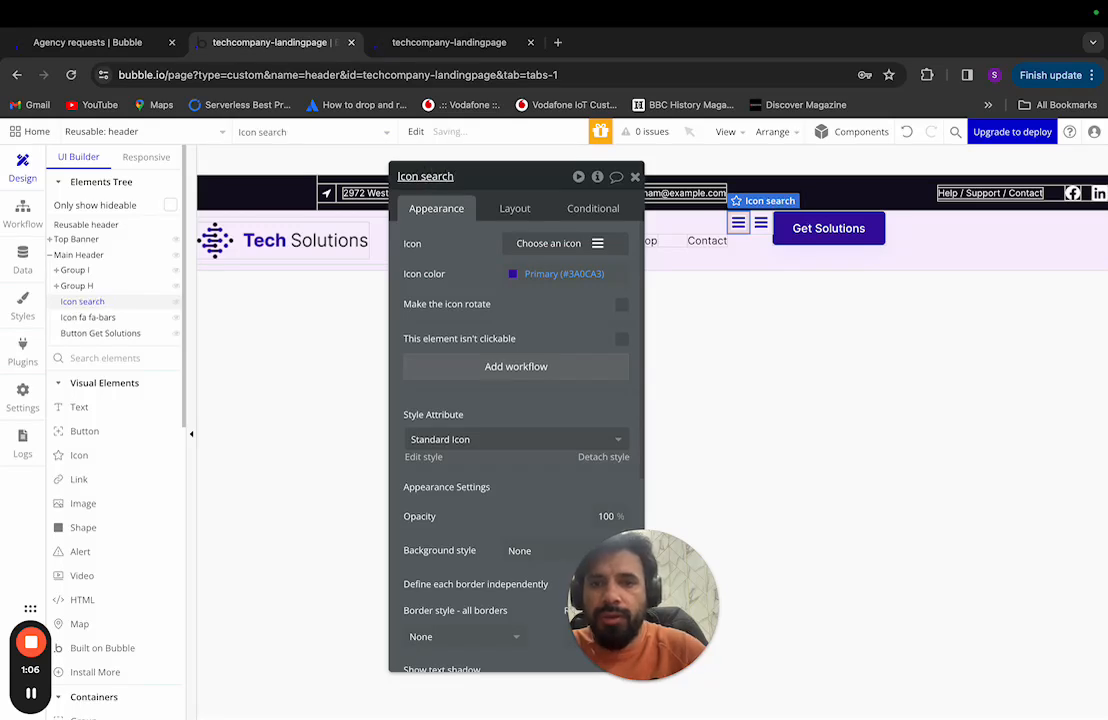
# Step: Rename 'Icon fa fa-bars' to 'Icon Cart' and capitalise 'Icon search' to 'Icon Search'
pyautogui.click(140, 318)
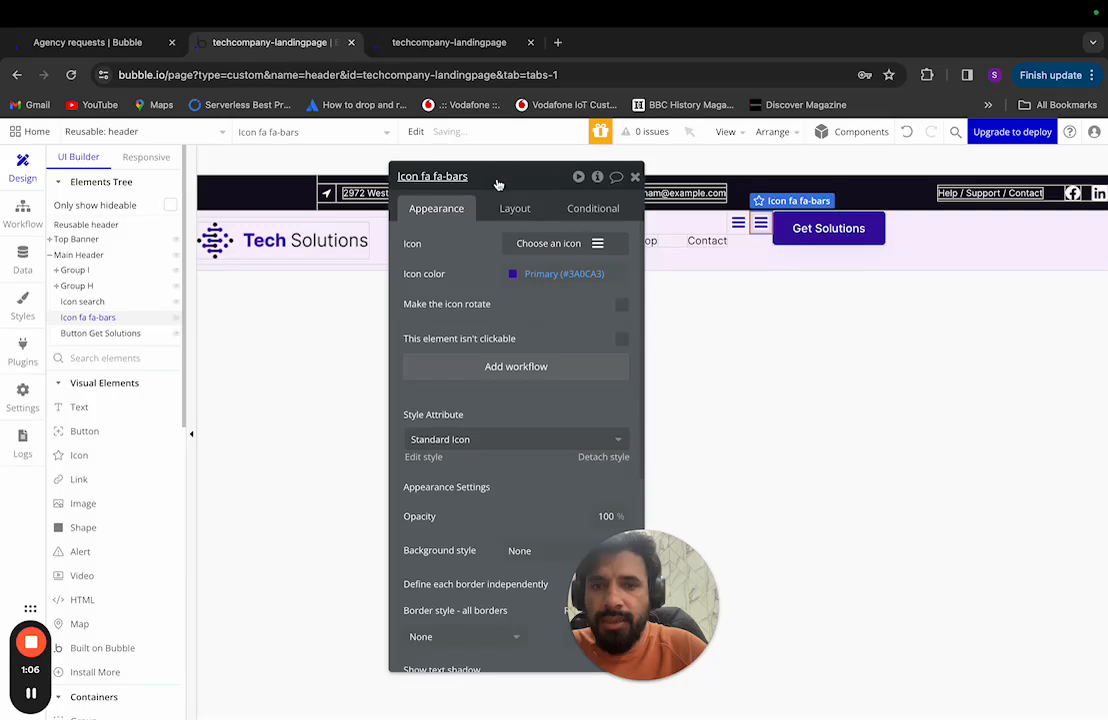
pyautogui.click(498, 177)
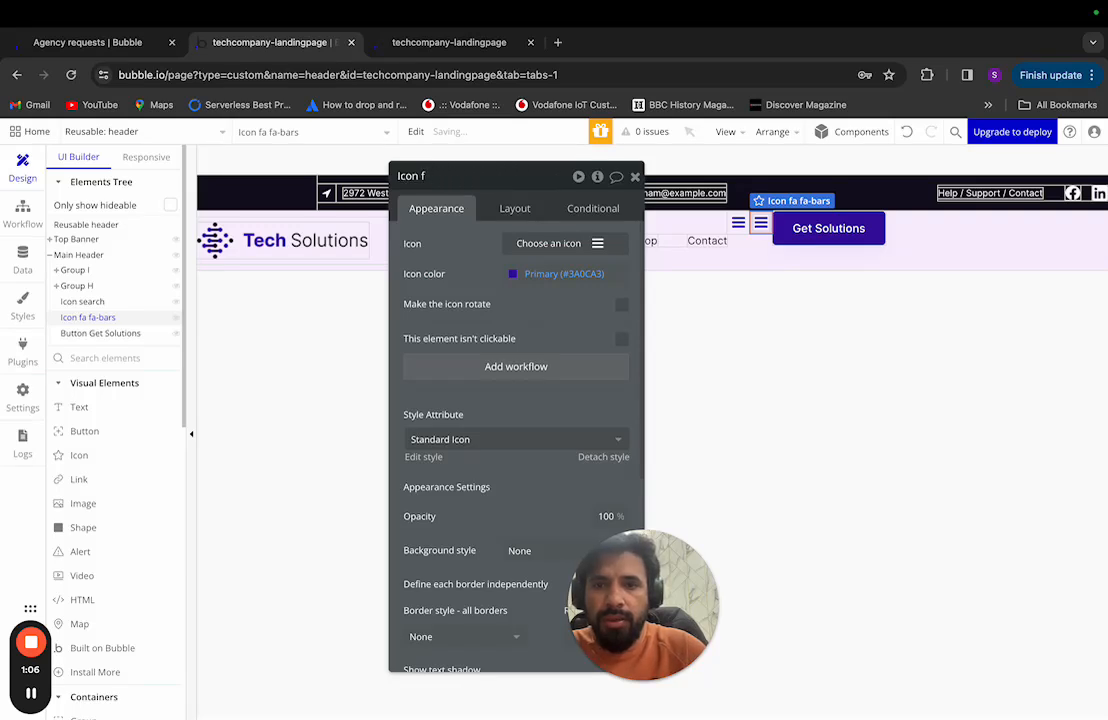
pyautogui.press('BackSpace')
pyautogui.write('Cart')
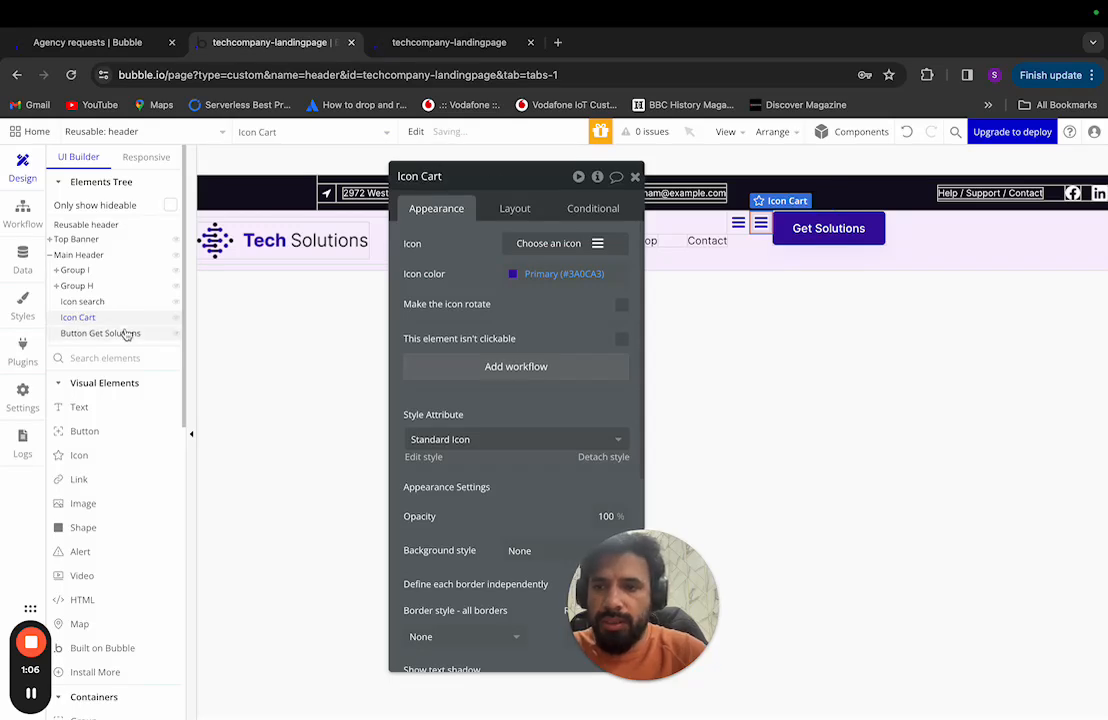
pyautogui.click(80, 301)
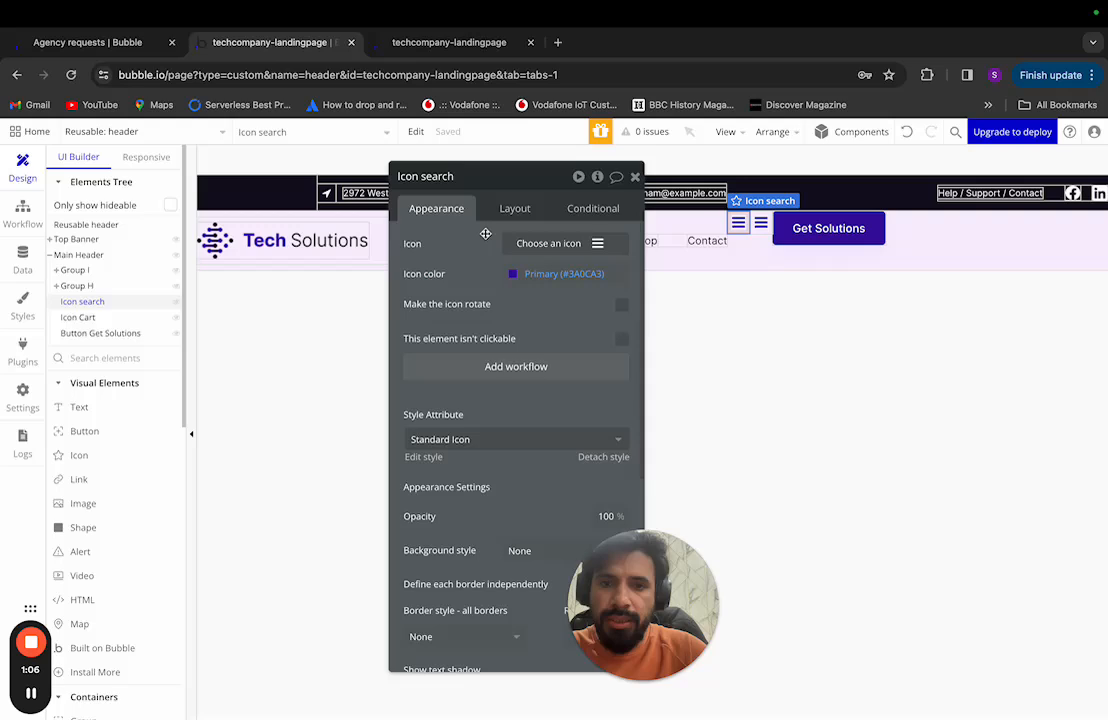
pyautogui.doubleClick(431, 177)
pyautogui.click(430, 177)
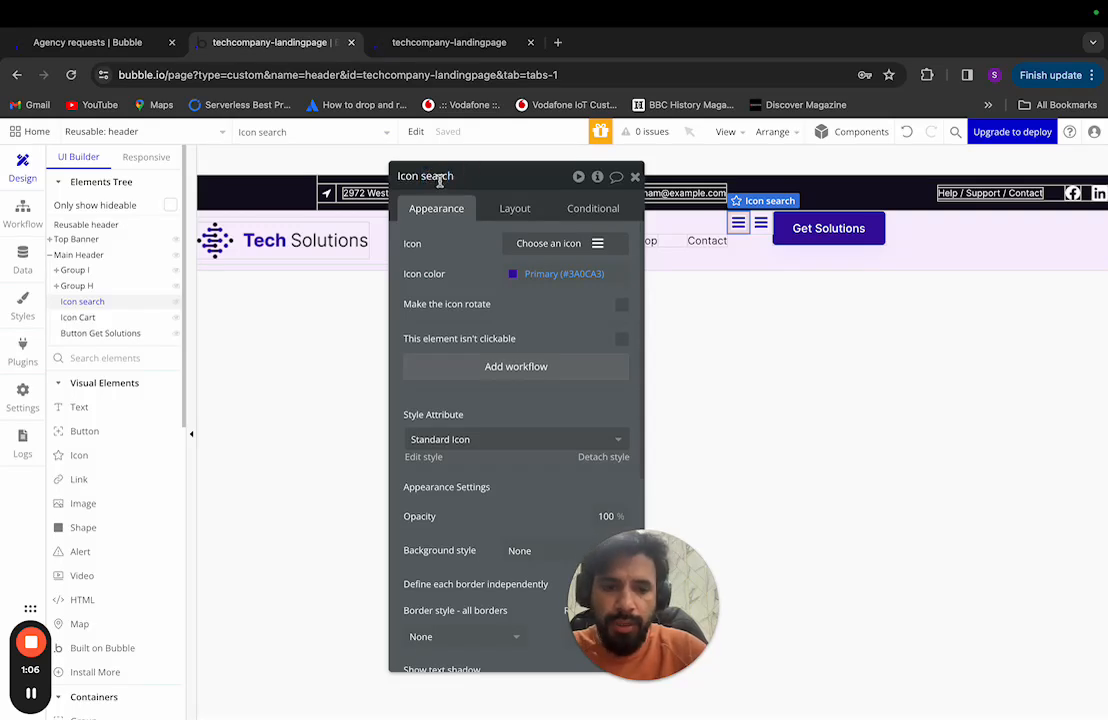
pyautogui.press('BackSpace')
pyautogui.write('S')
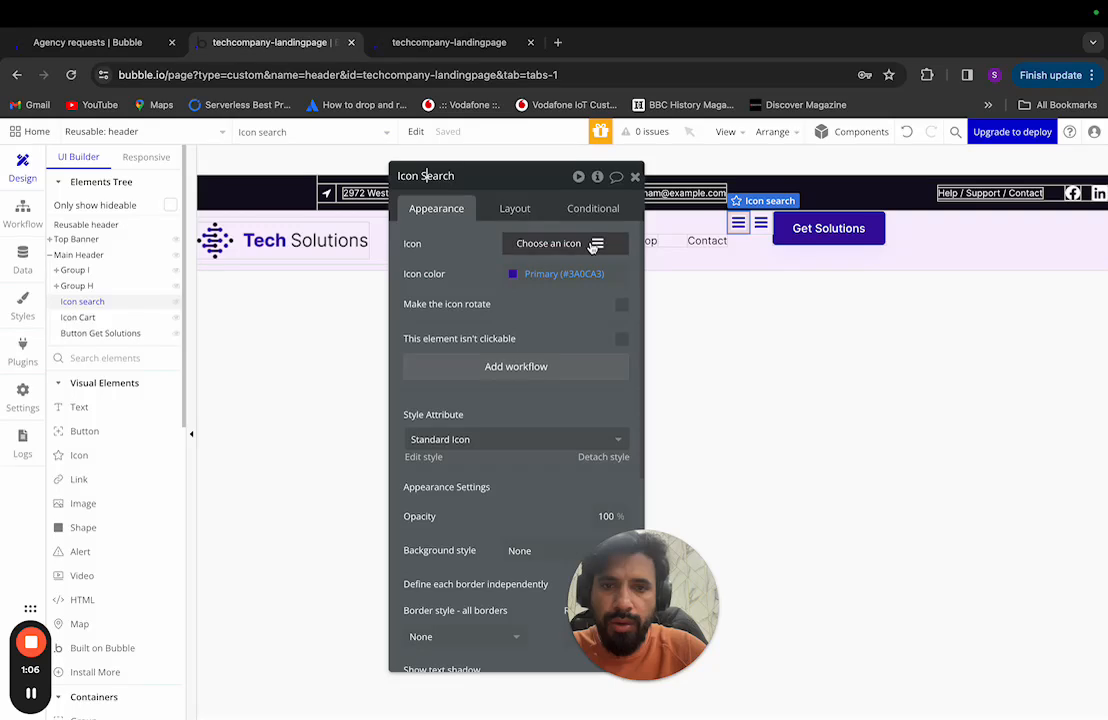
pyautogui.click(597, 245)
# Step: Search 'search' for Icon Search's magnifier and 'bag' for Icon Cart's shopping bag
pyautogui.write('search')
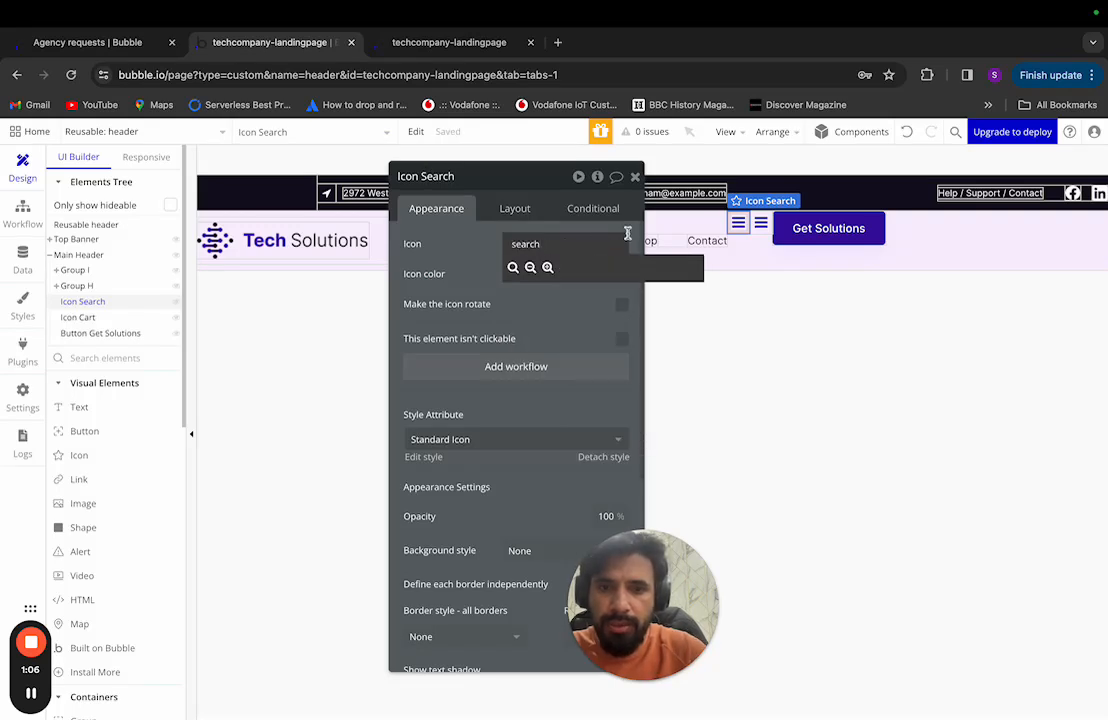
pyautogui.click(513, 267)
pyautogui.click(80, 317)
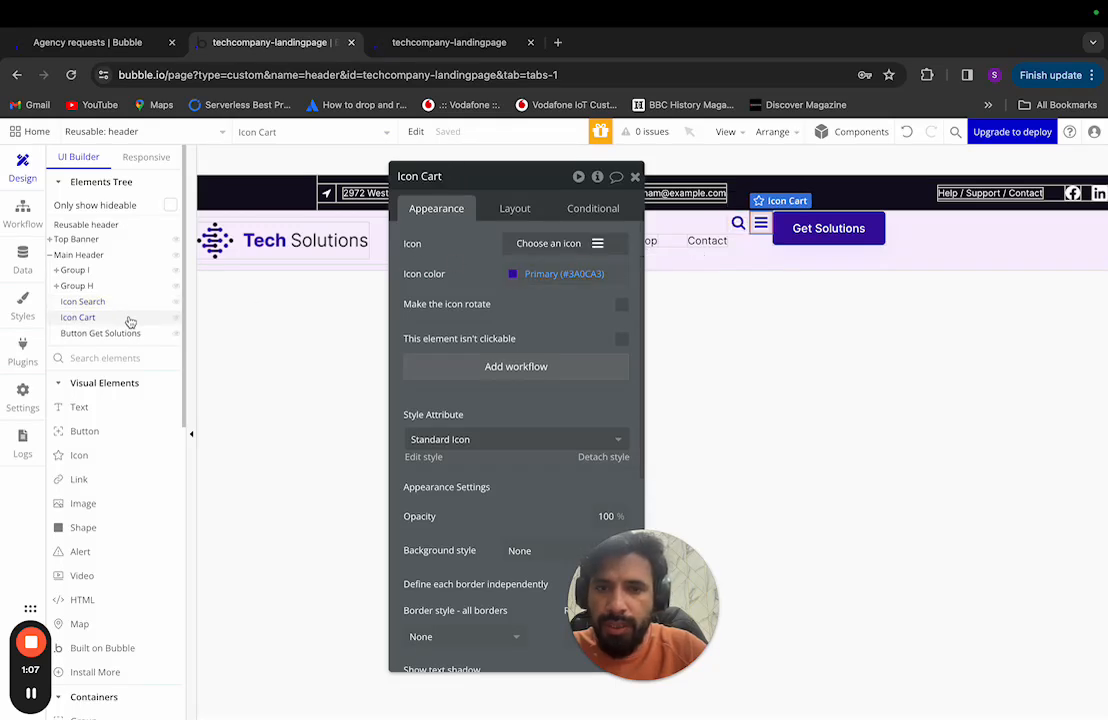
pyautogui.click(553, 248)
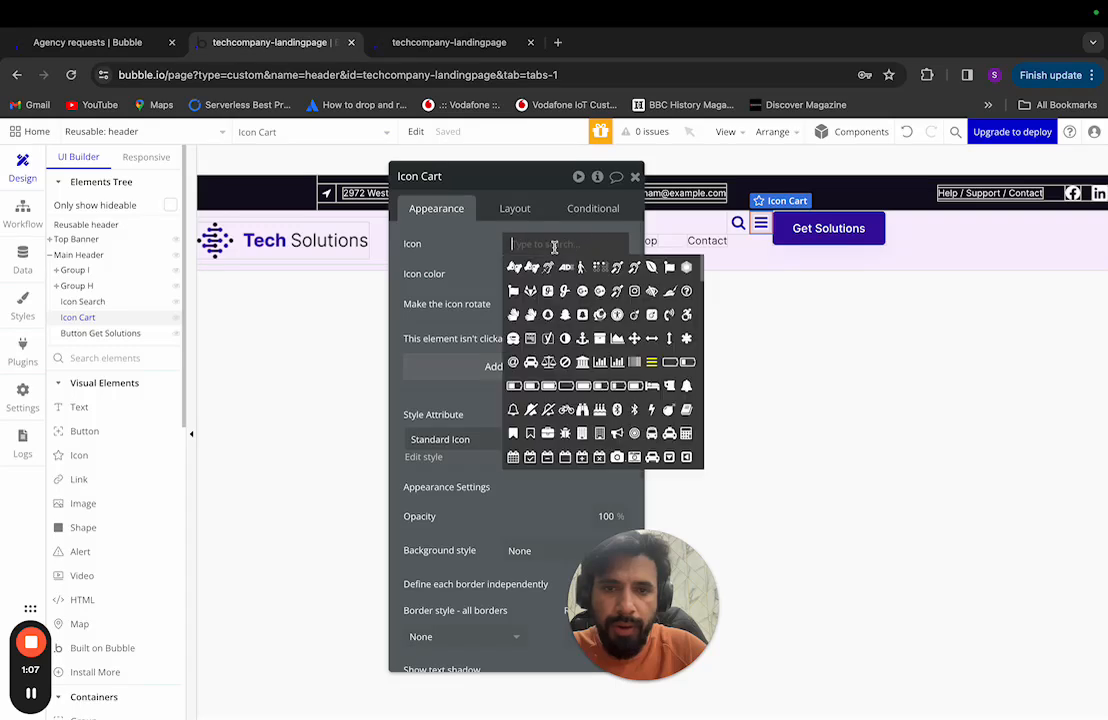
pyautogui.write('cart')
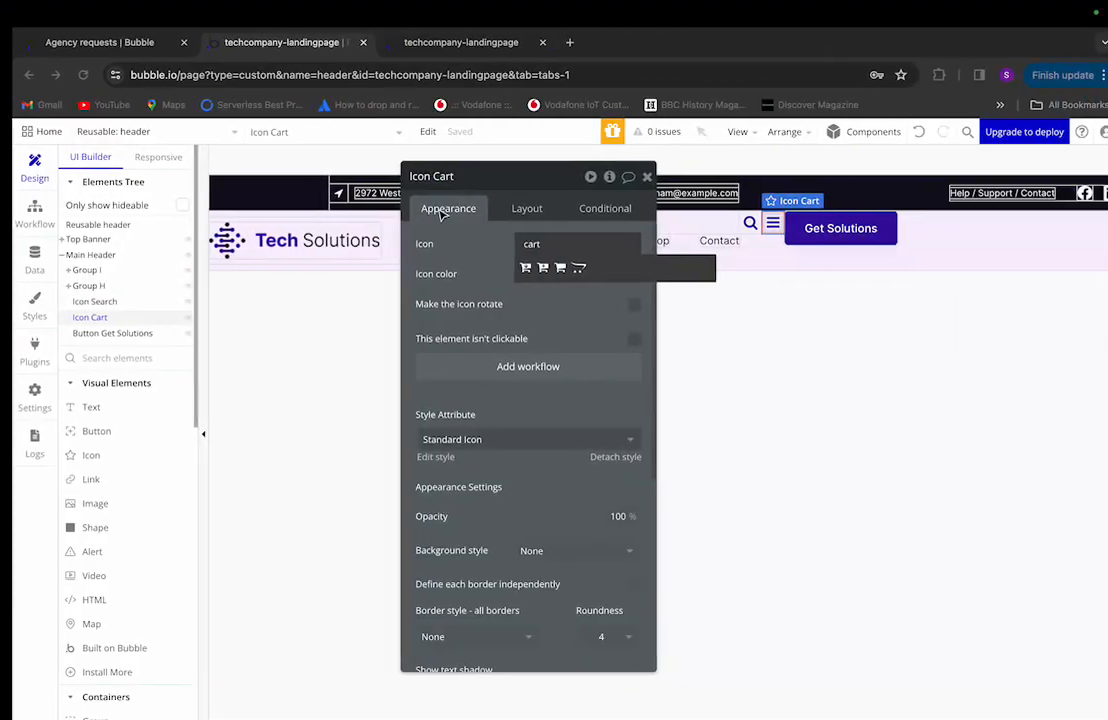
pyautogui.click(532, 246)
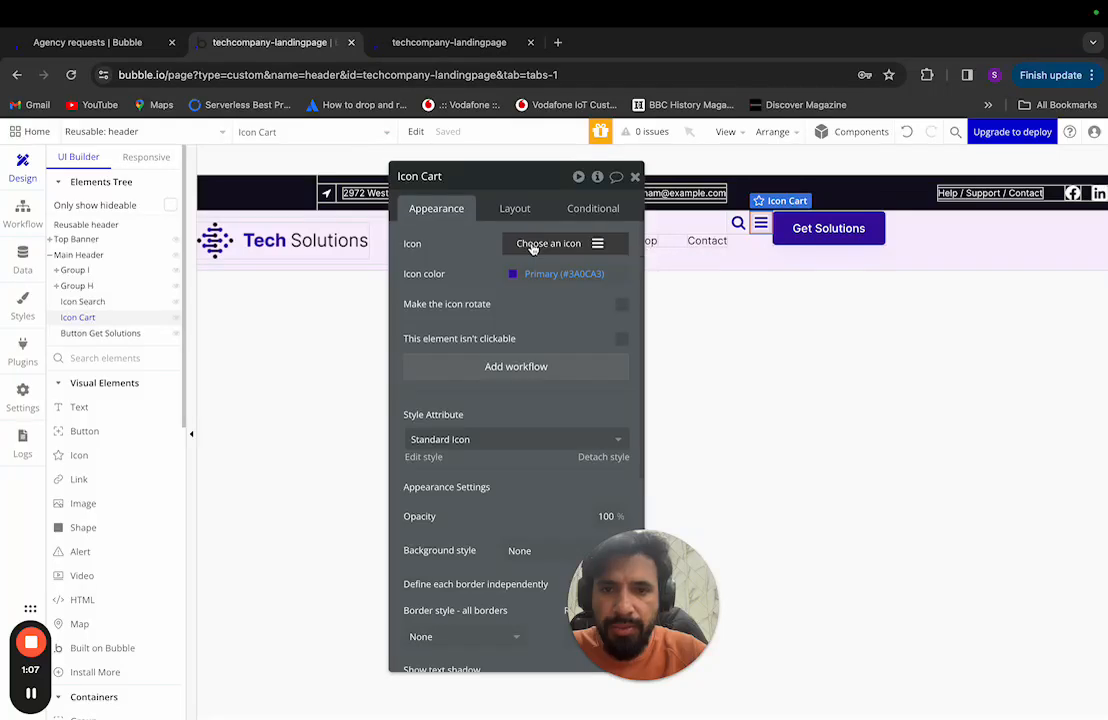
pyautogui.click(532, 245)
pyautogui.write('bag')
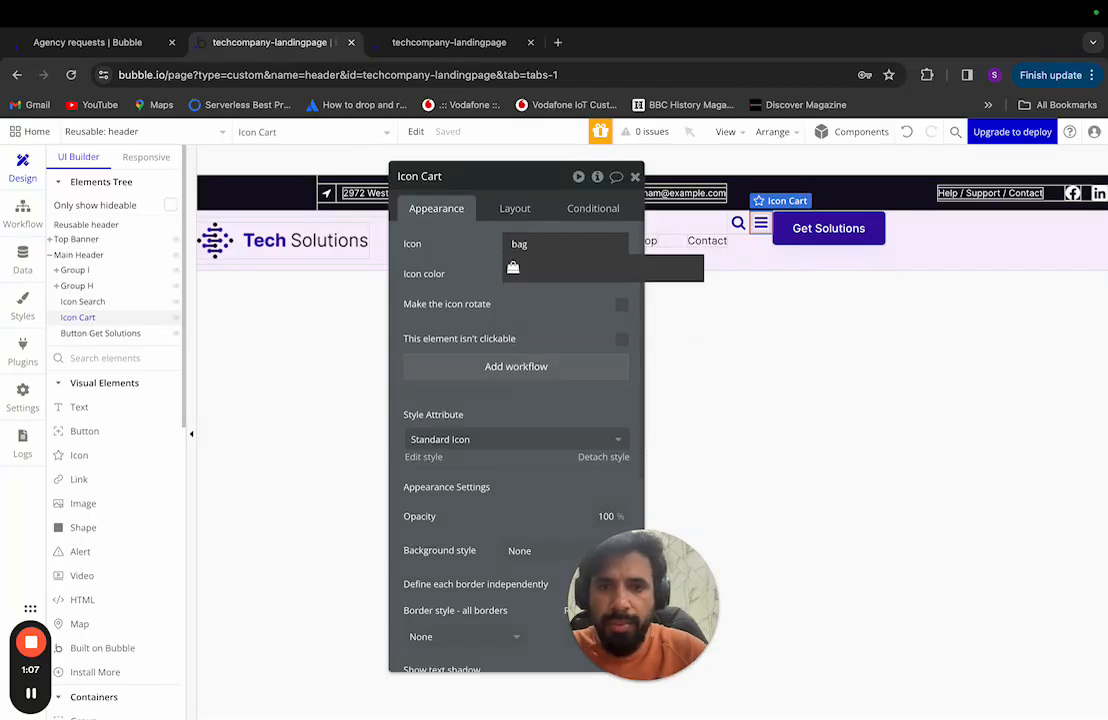
pyautogui.click(514, 267)
# Step: Review the Icon Search, Icon Cart and Get Solutions button elements in the Elements Tree
pyautogui.click(708, 320)
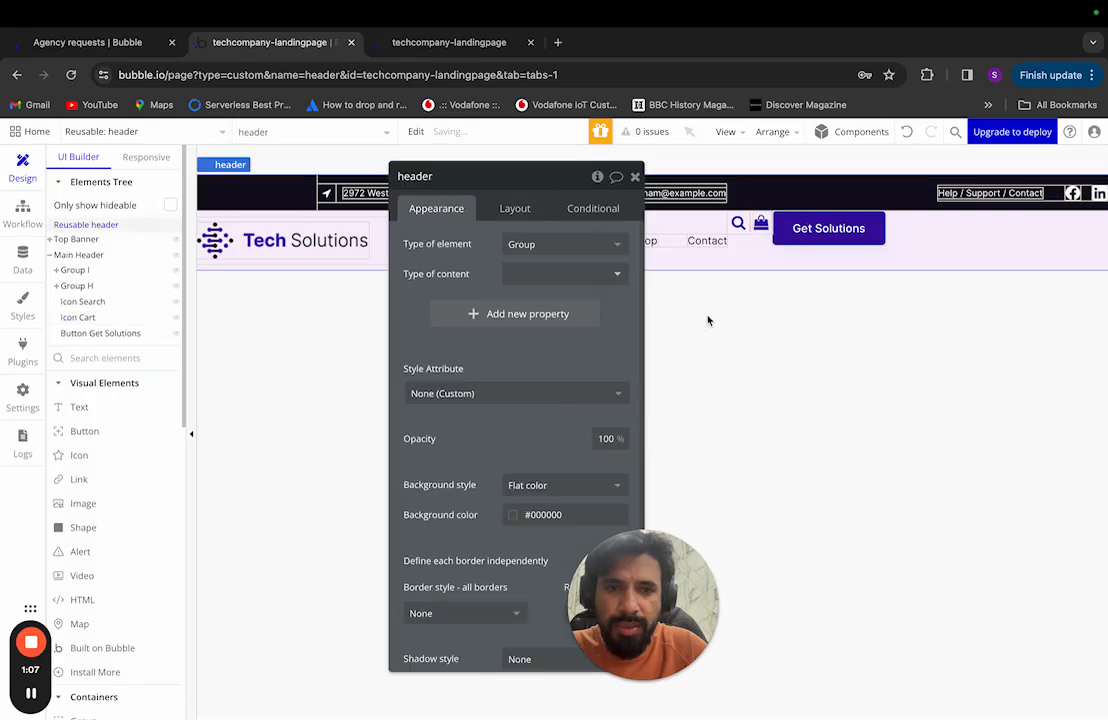
pyautogui.click(100, 302)
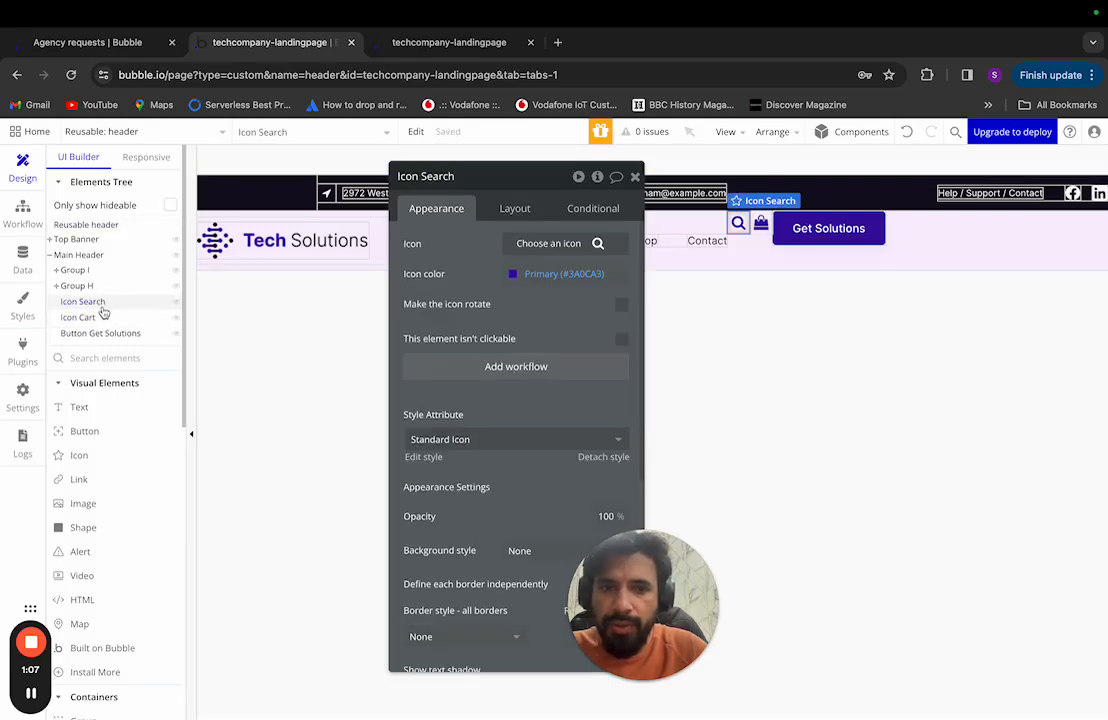
pyautogui.click(90, 317)
pyautogui.click(122, 333)
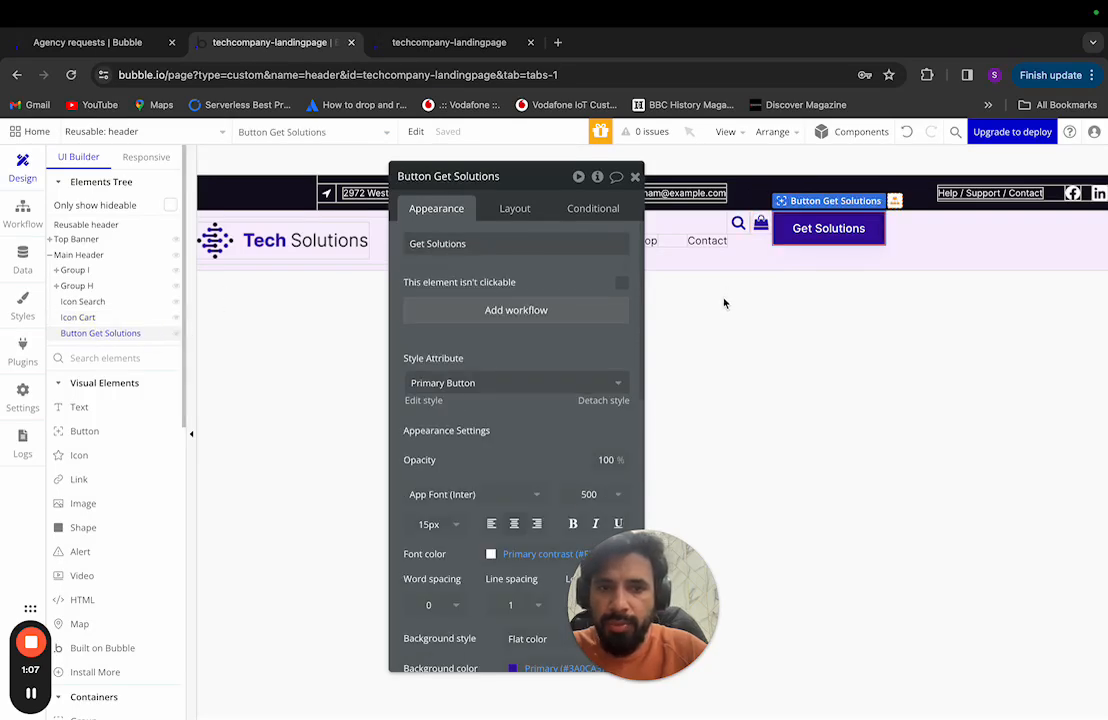
pyautogui.hotkey('ctrl', 'Left')
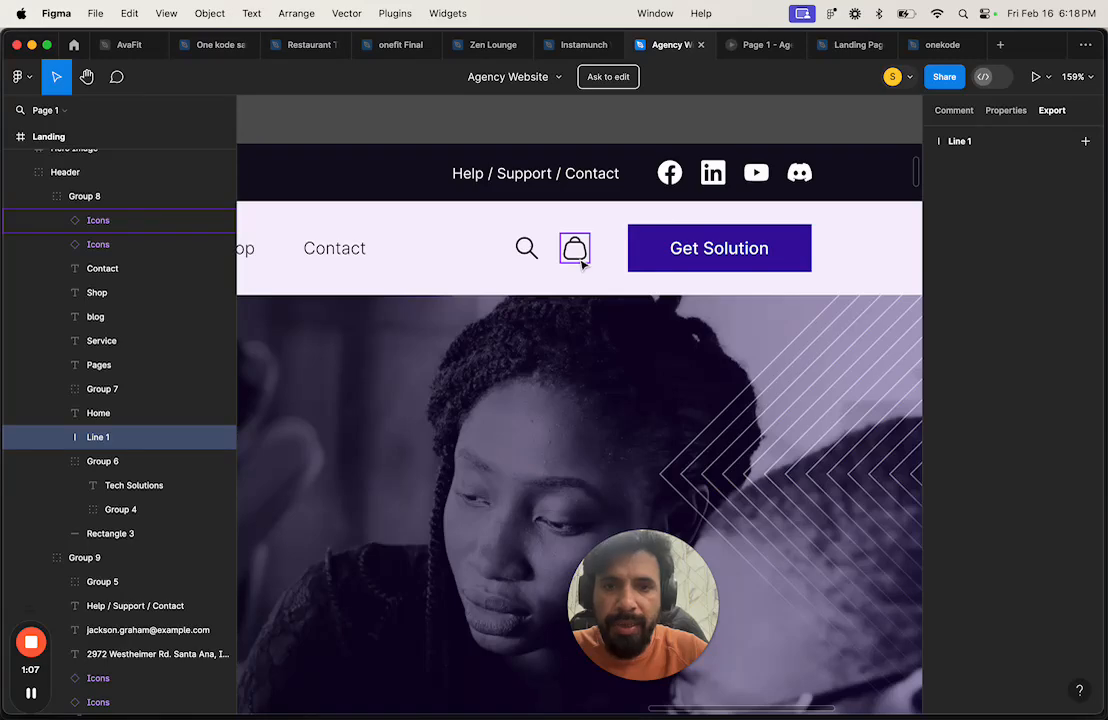
pyautogui.scroll(-5, 583, 265)
pyautogui.hscroll(-1, 583, 265)
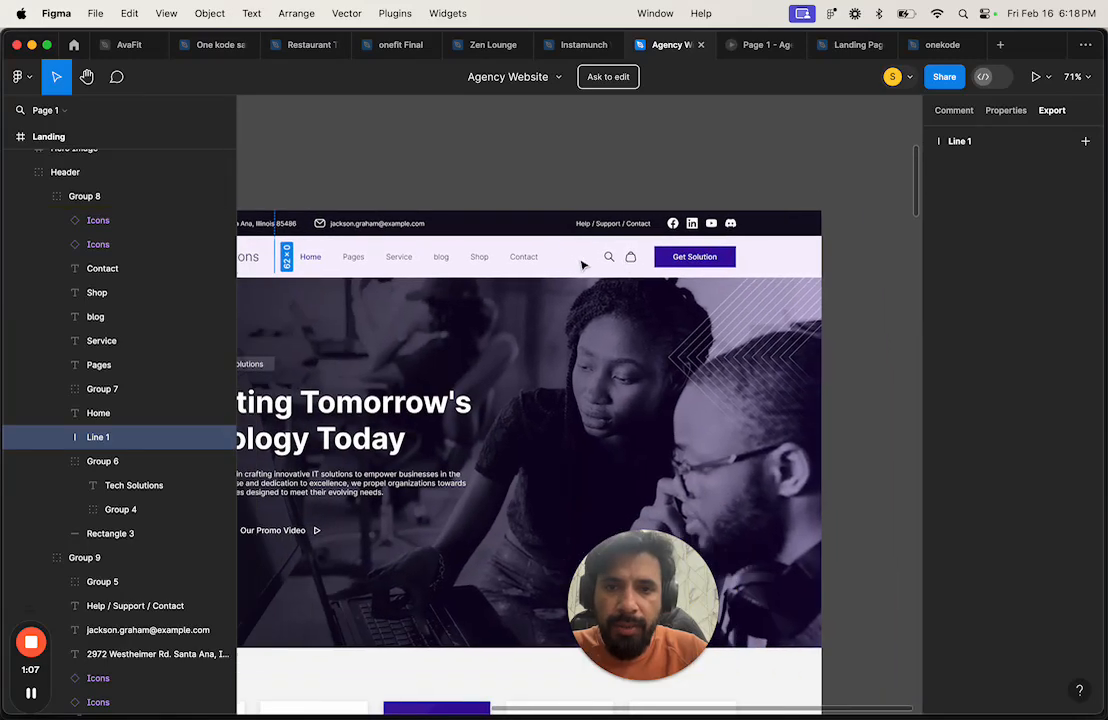
pyautogui.scroll(-2, 583, 265)
pyautogui.scroll(3, 581, 265)
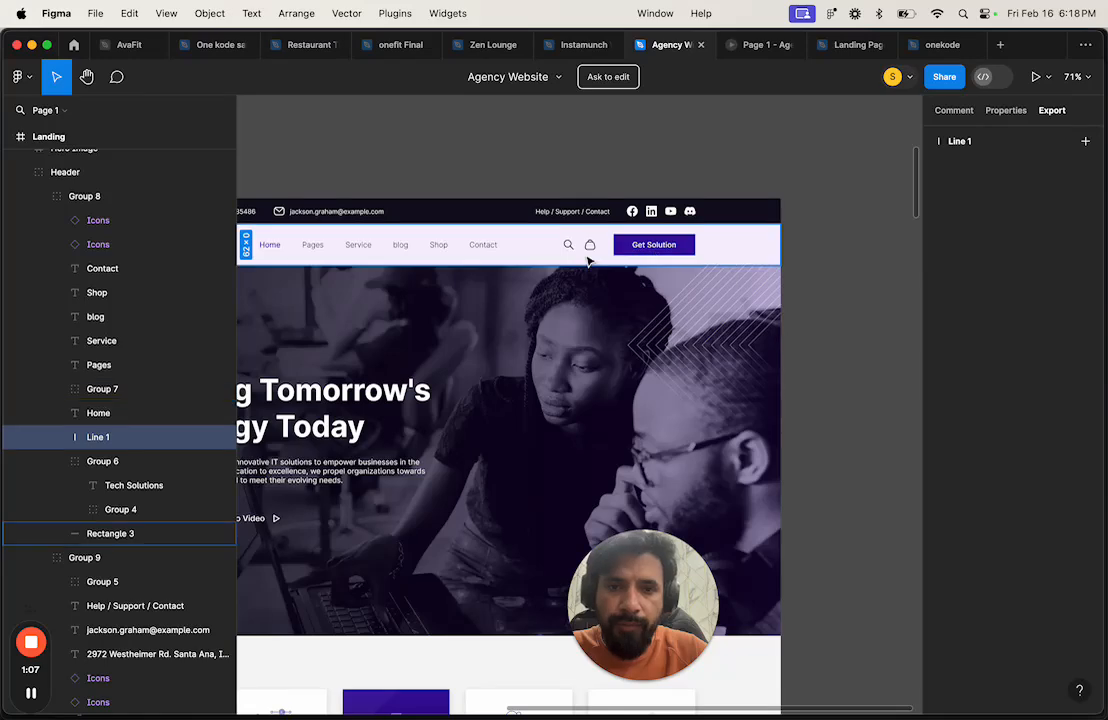
pyautogui.scroll(1, 590, 250)
pyautogui.hscroll(-1, 588, 258)
pyautogui.scroll(-3, 588, 258)
pyautogui.scroll(2, 588, 258)
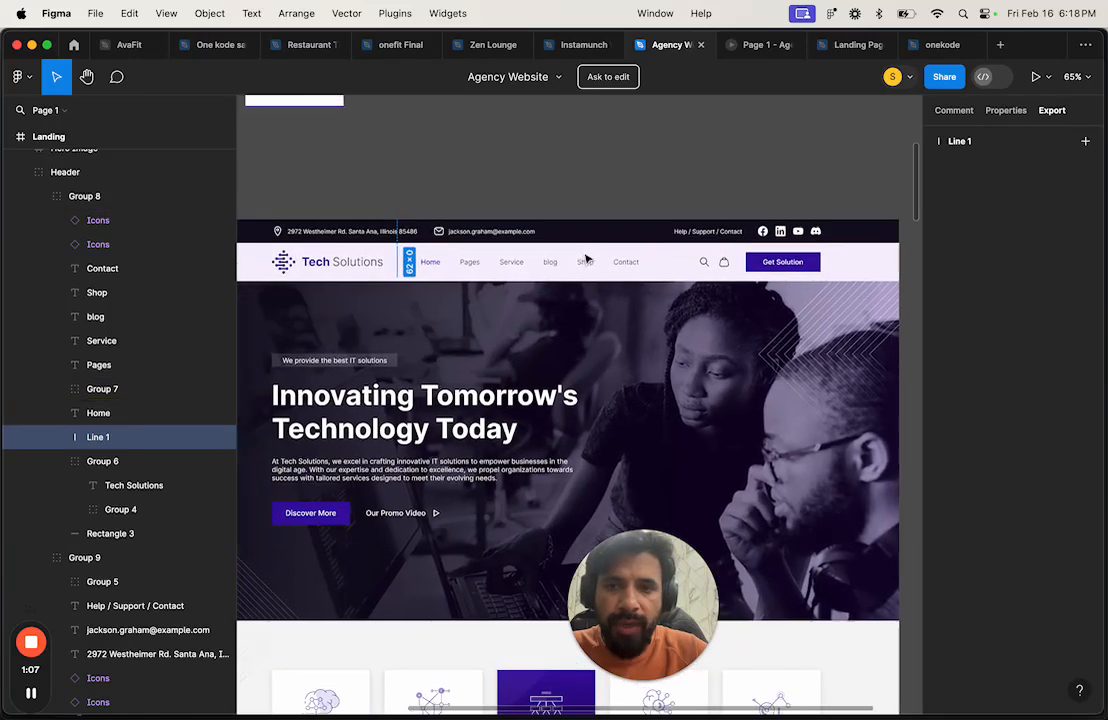
pyautogui.scroll(1, 457, 235)
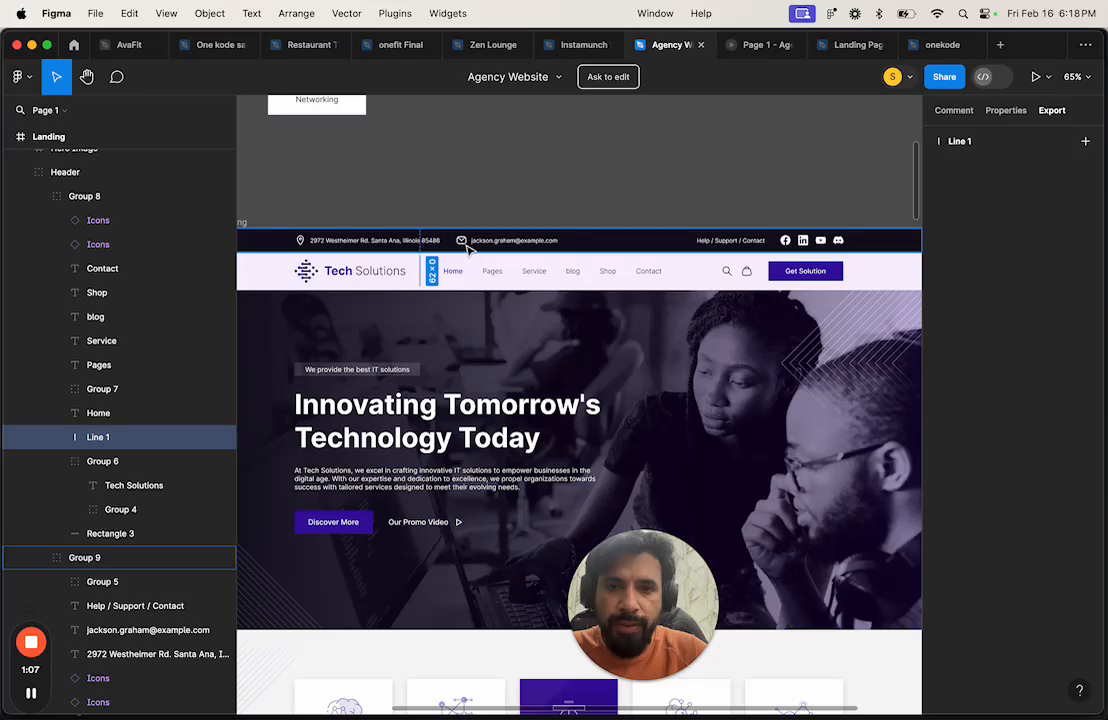
pyautogui.scroll(3, 668, 260)
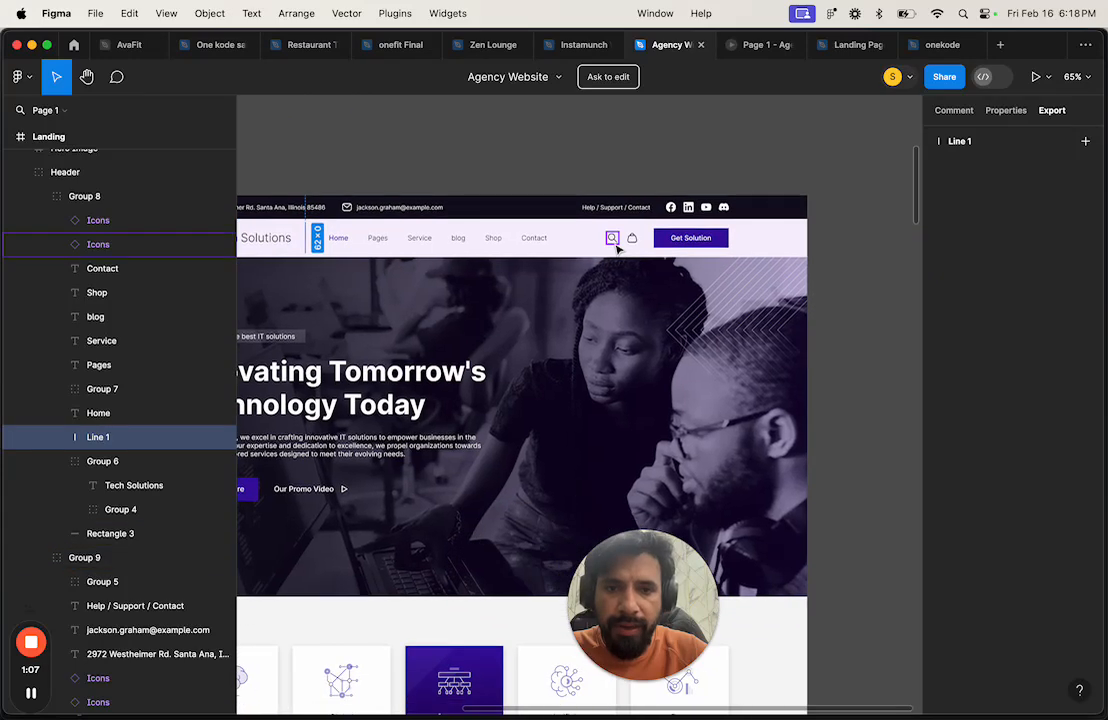
pyautogui.scroll(2, 613, 240)
pyautogui.hotkey('ctrl', 'Right')
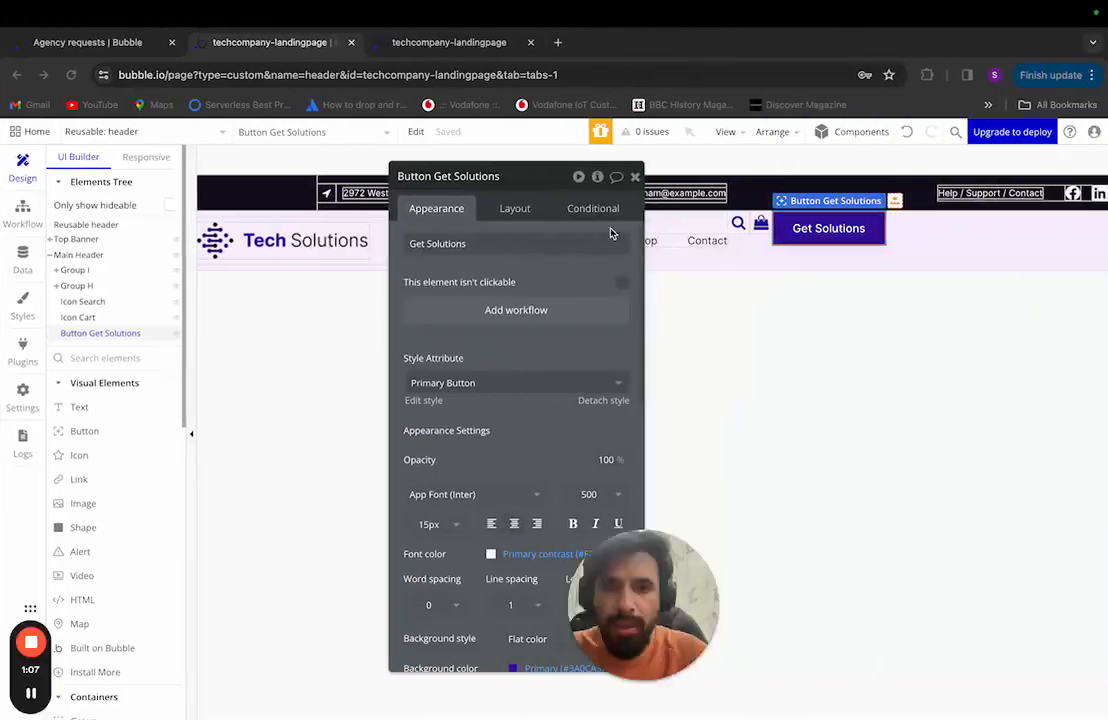
# Step: Create a new element style named Dark Icon for the Icon element type
pyautogui.click(22, 303)
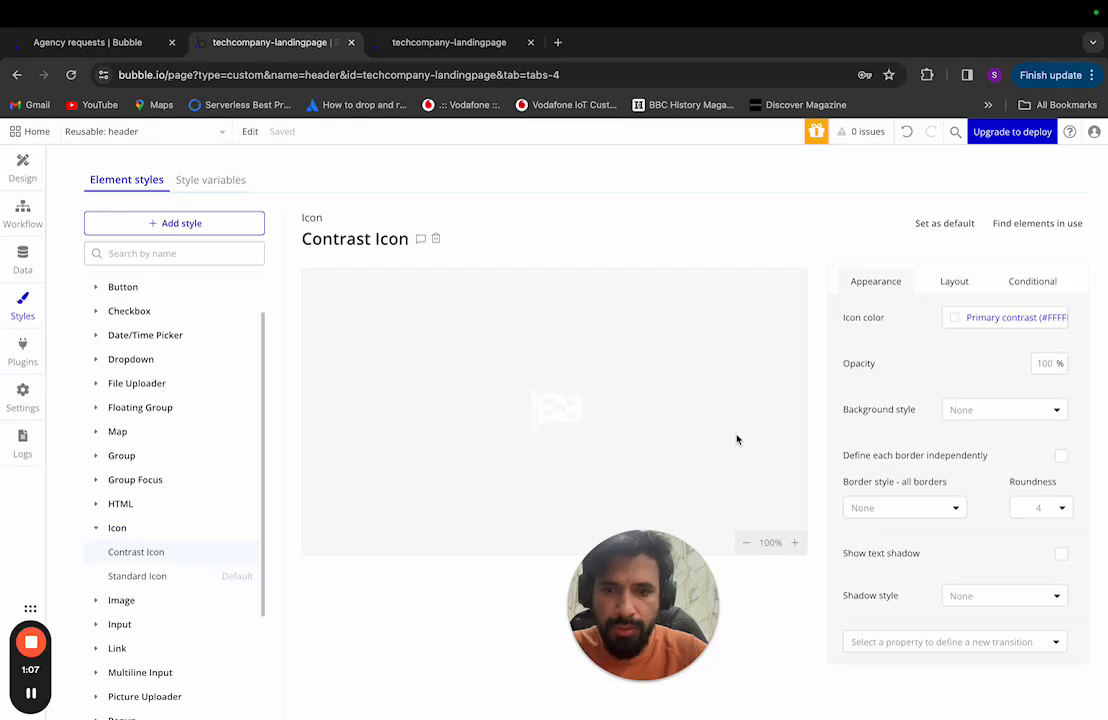
pyautogui.click(225, 228)
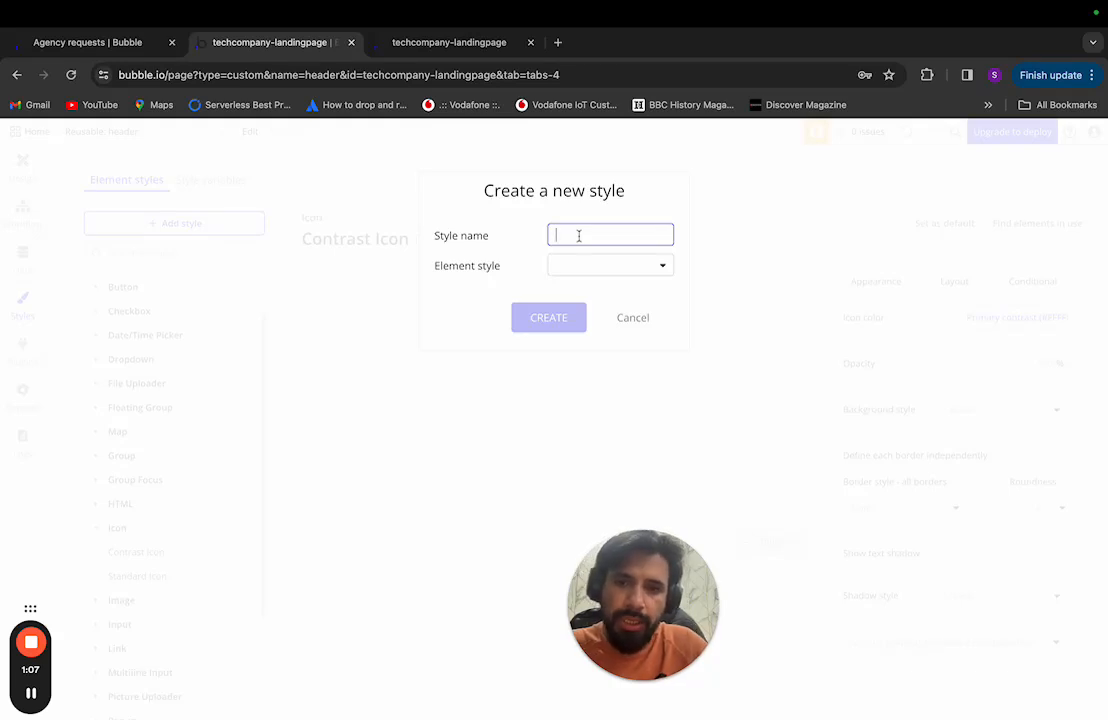
pyautogui.write('Dark Icons')
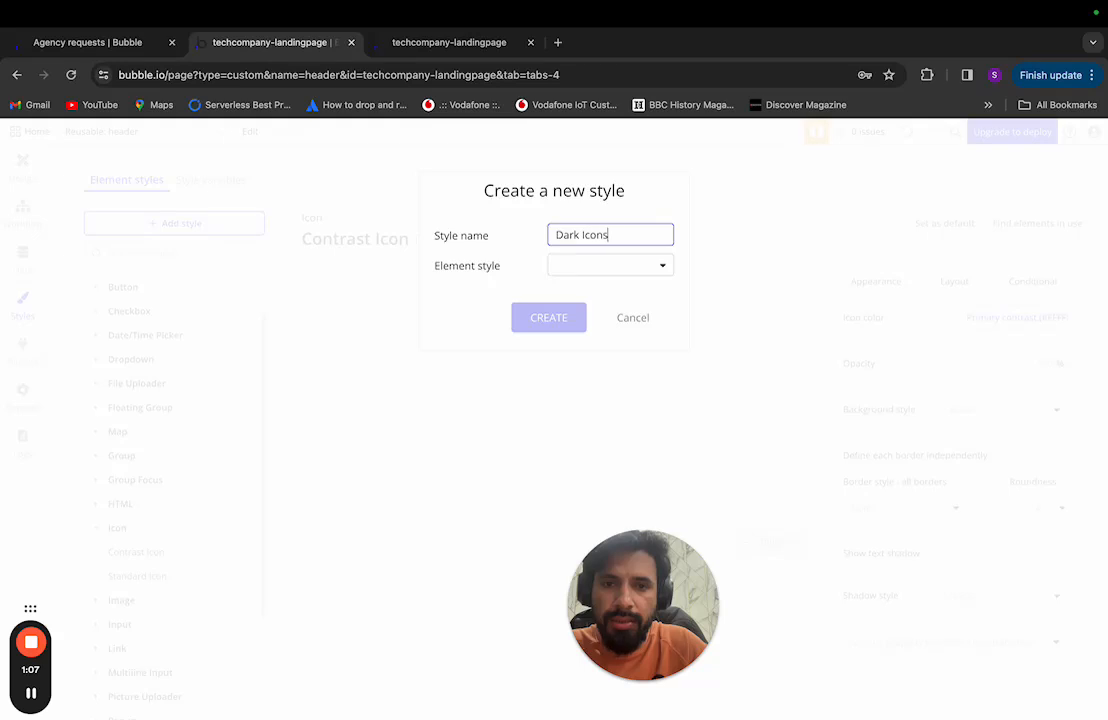
pyautogui.press('BackSpace')
pyautogui.click(605, 264)
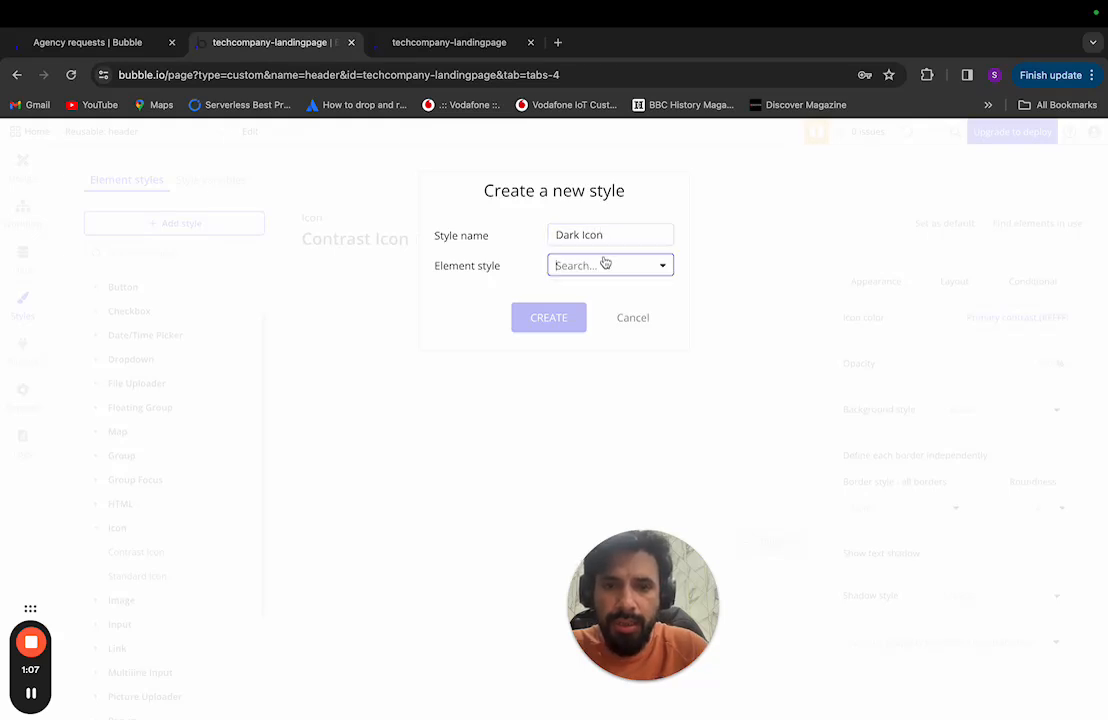
pyautogui.write('ico')
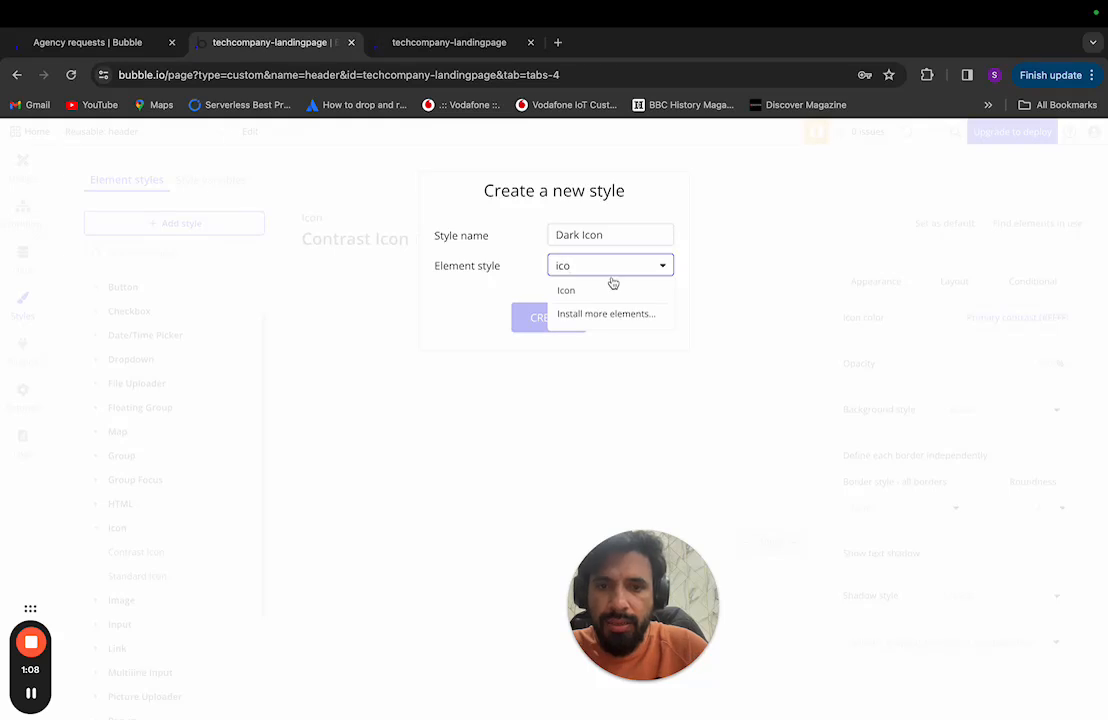
pyautogui.click(612, 289)
pyautogui.click(570, 317)
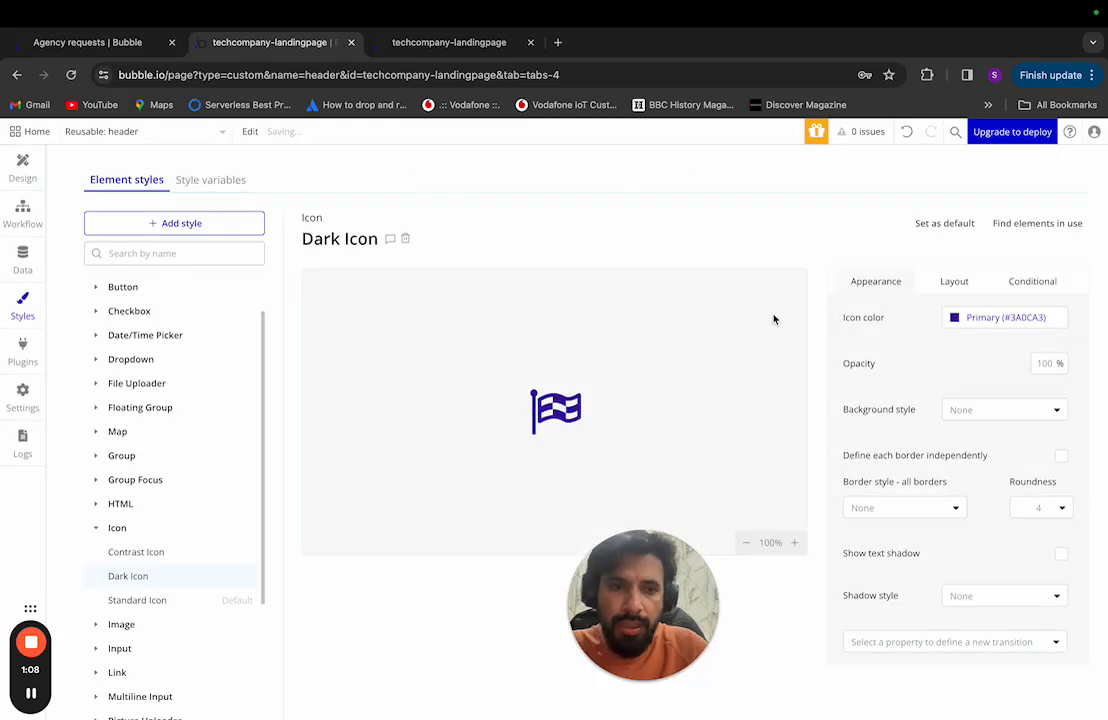
# Step: Set the Dark Icon style's icon colour to #000000 and go back to the header design
pyautogui.click(975, 318)
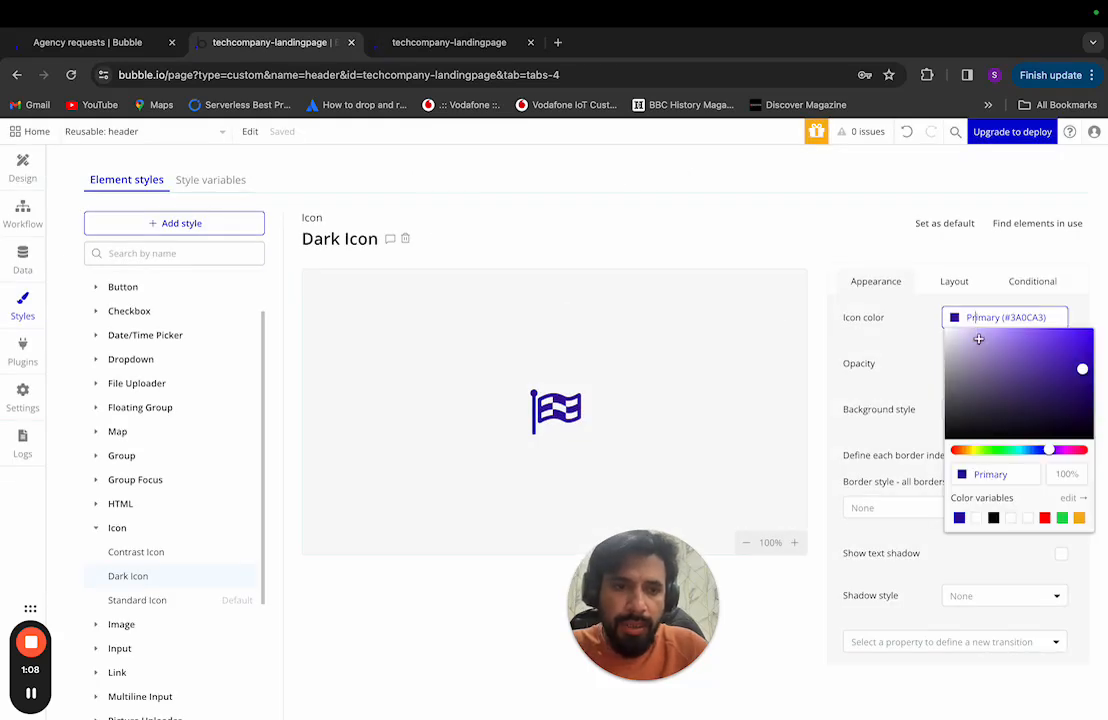
pyautogui.click(993, 518)
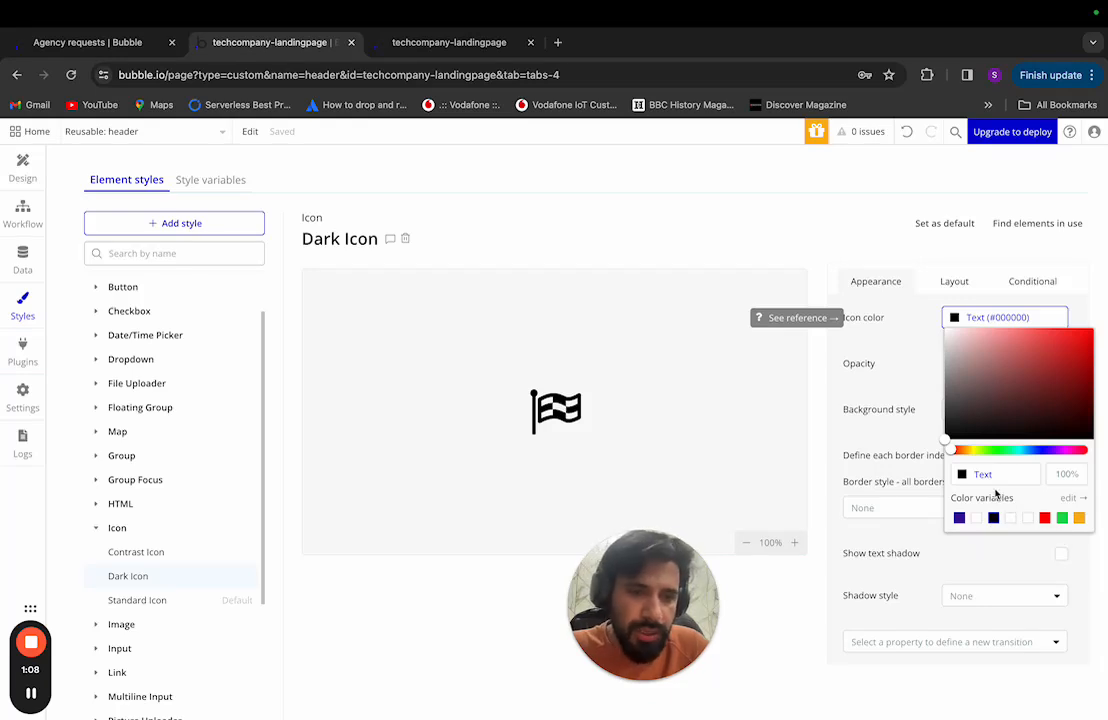
pyautogui.click(983, 474)
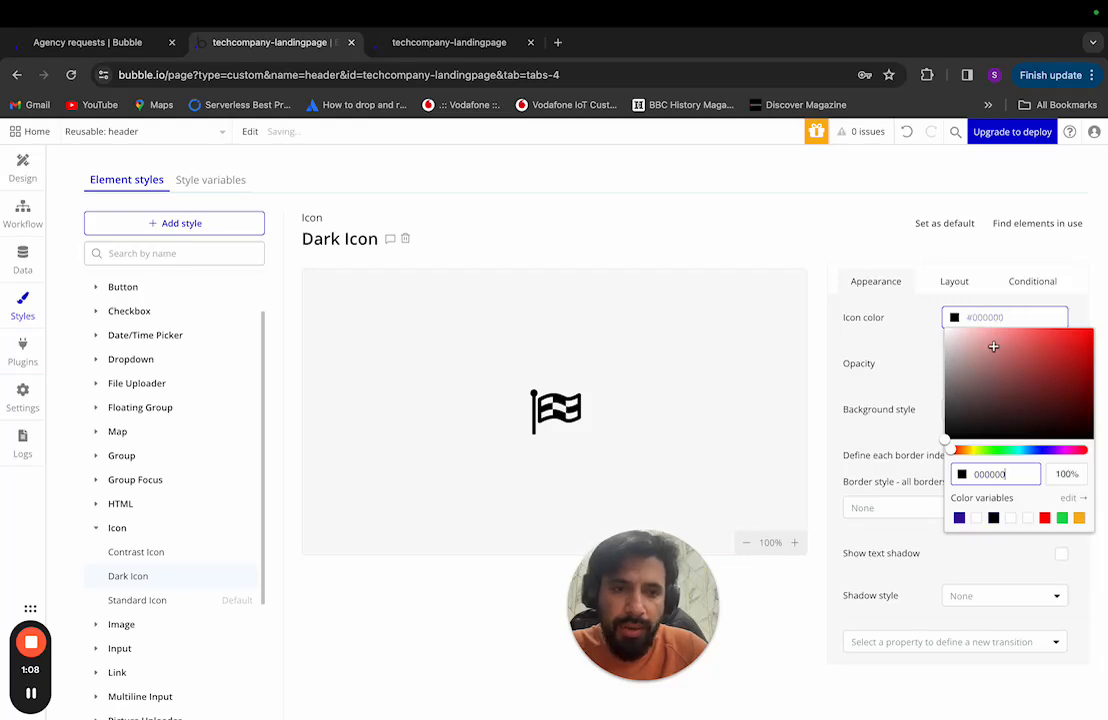
pyautogui.click(916, 360)
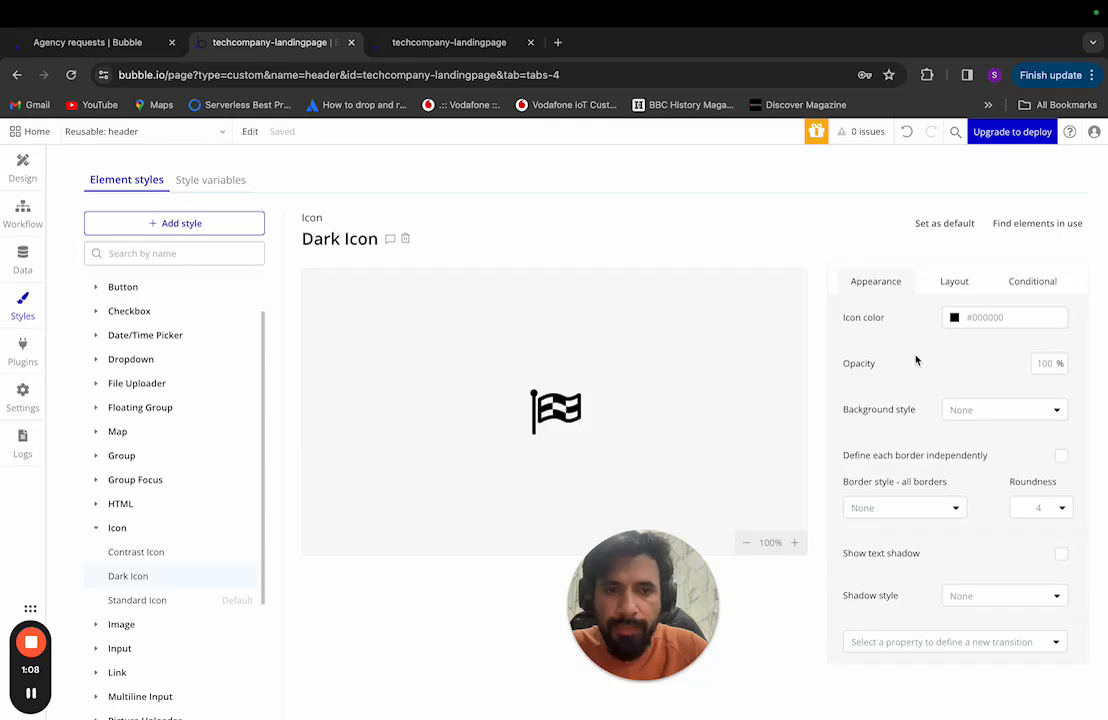
pyautogui.click(28, 172)
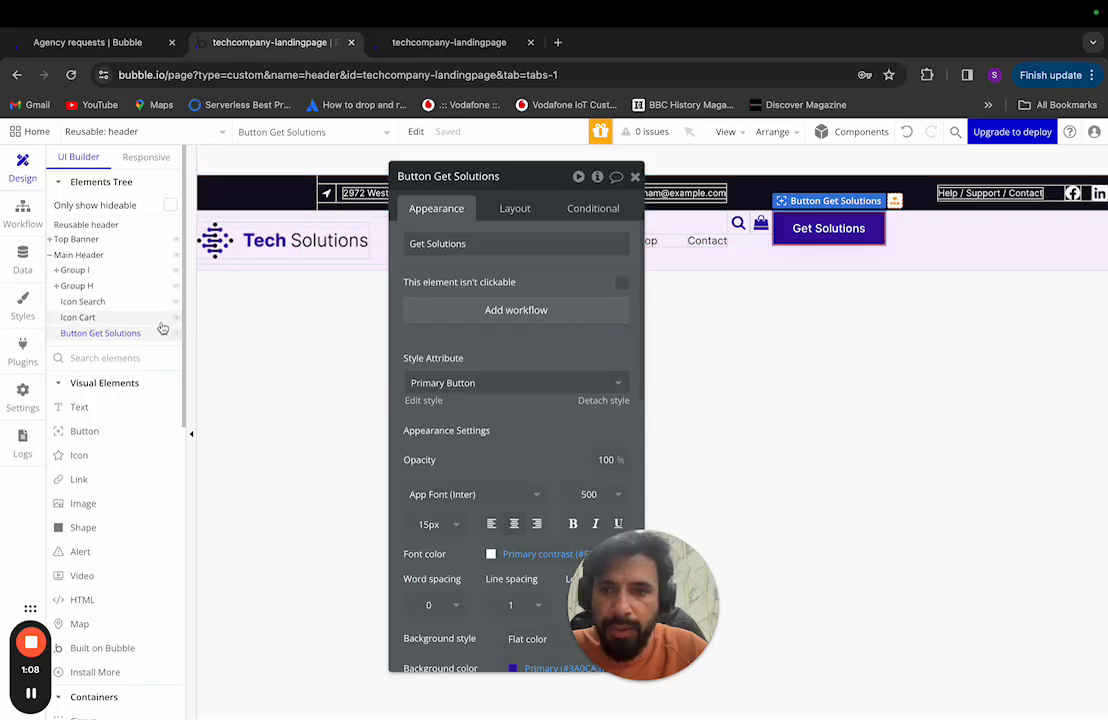
# Step: Set the Style Attribute of Icon Search and Icon Cart to Dark Icon
pyautogui.click(86, 301)
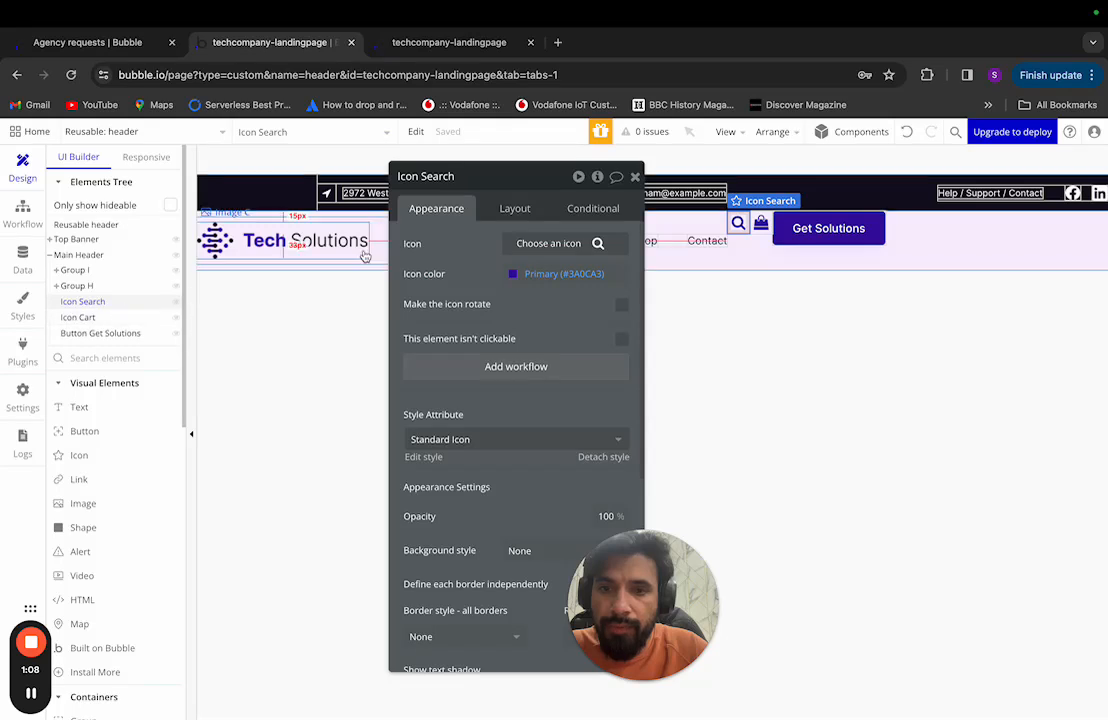
pyautogui.click(512, 439)
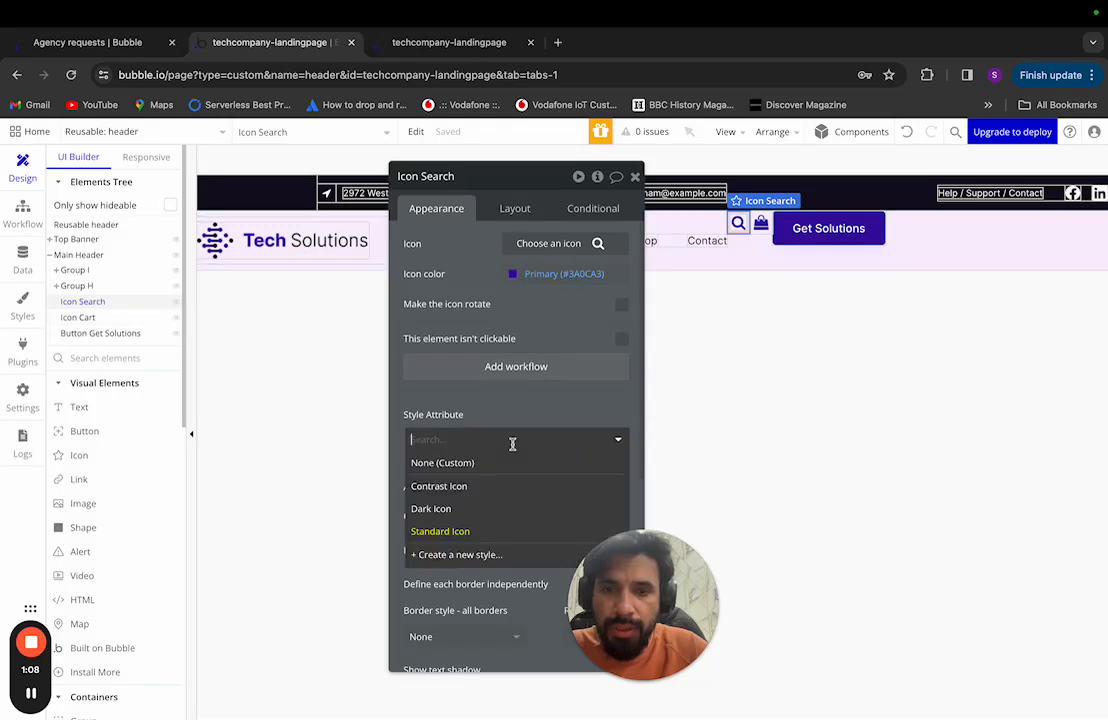
pyautogui.click(495, 507)
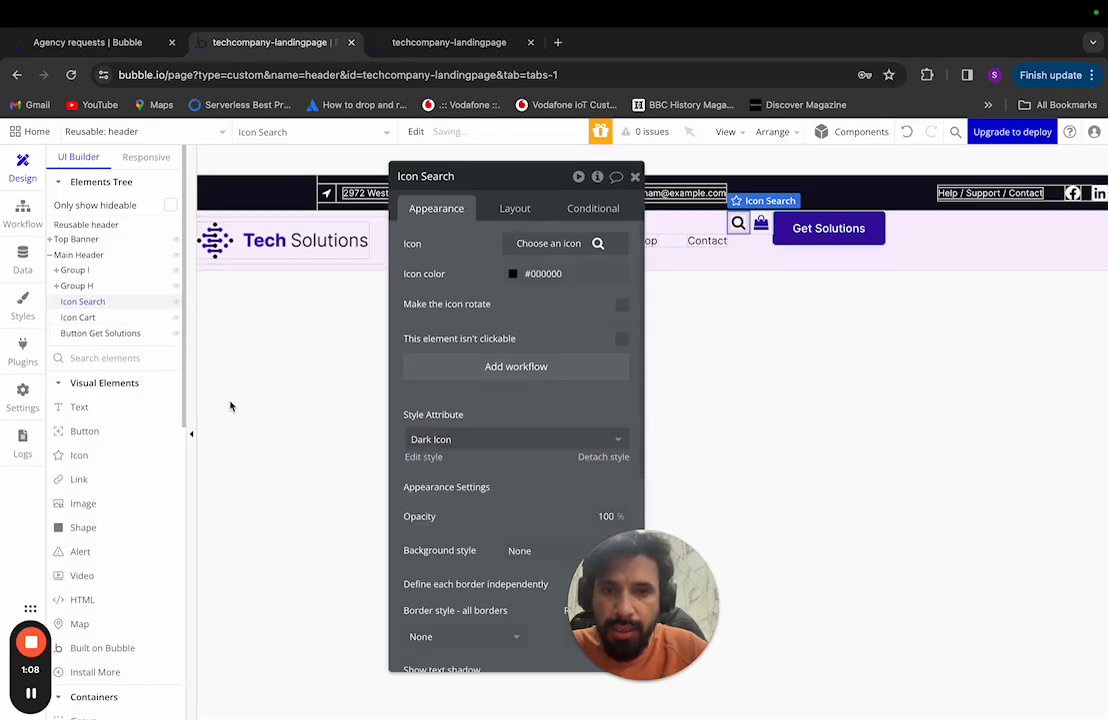
pyautogui.click(86, 317)
pyautogui.click(470, 439)
pyautogui.click(505, 508)
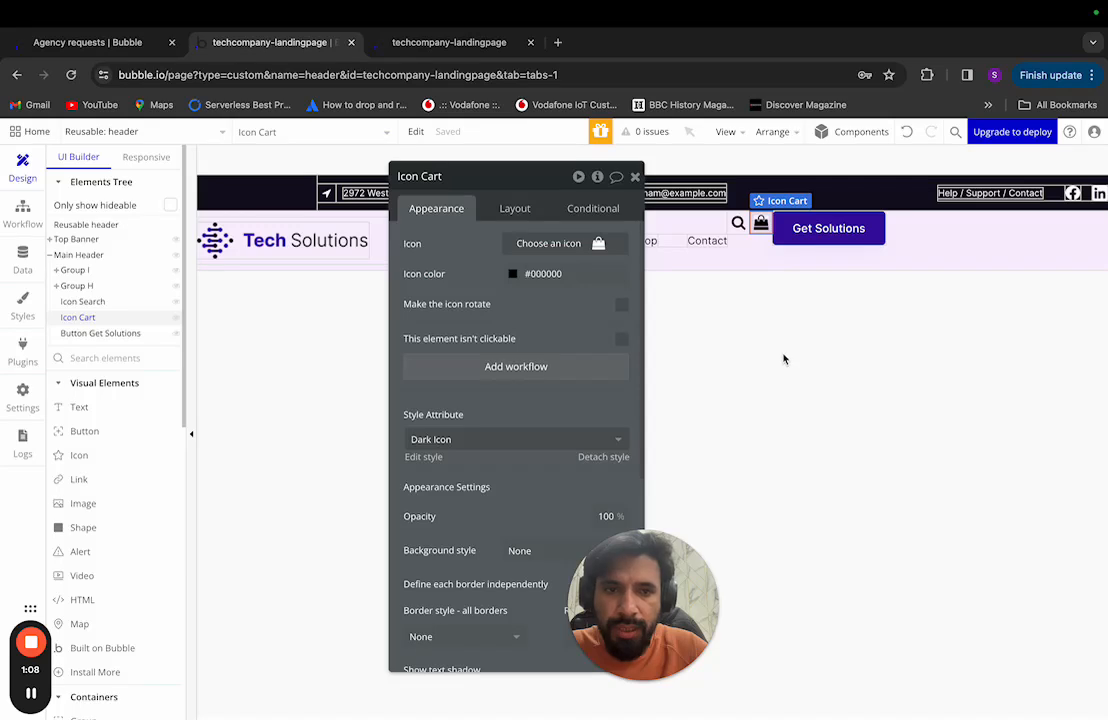
# Step: Check the Get Solutions button's style, then reselect Icon Search
pyautogui.click(125, 333)
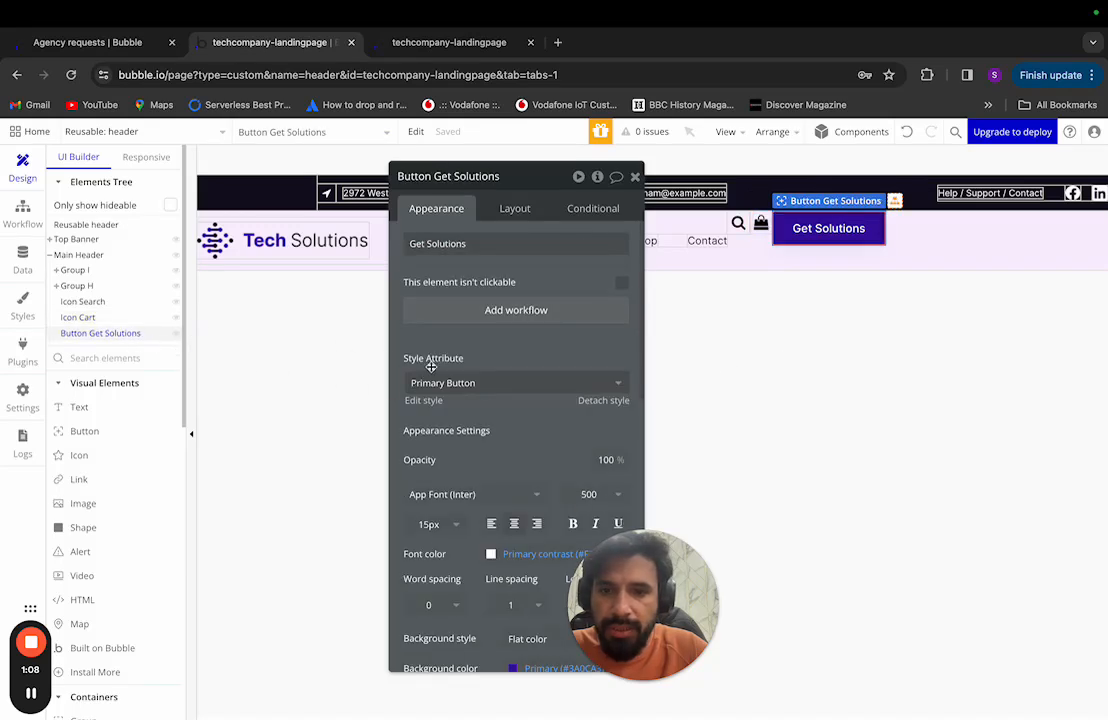
pyautogui.scroll(-2, 513, 399)
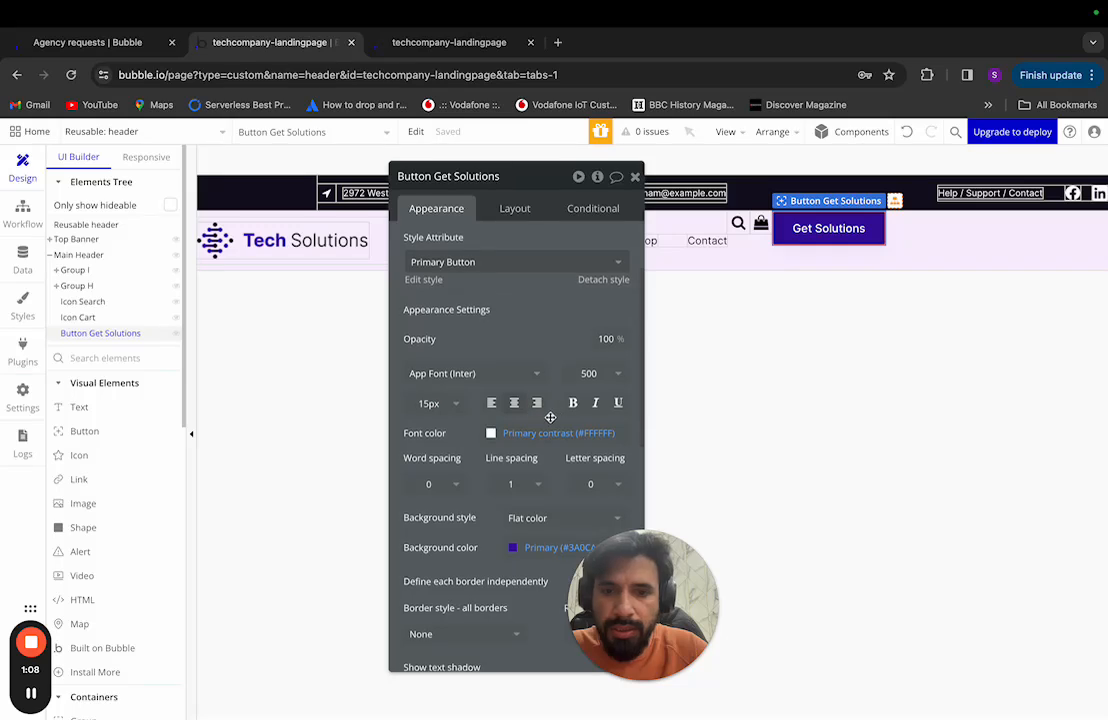
pyautogui.scroll(-1, 628, 228)
pyautogui.click(84, 301)
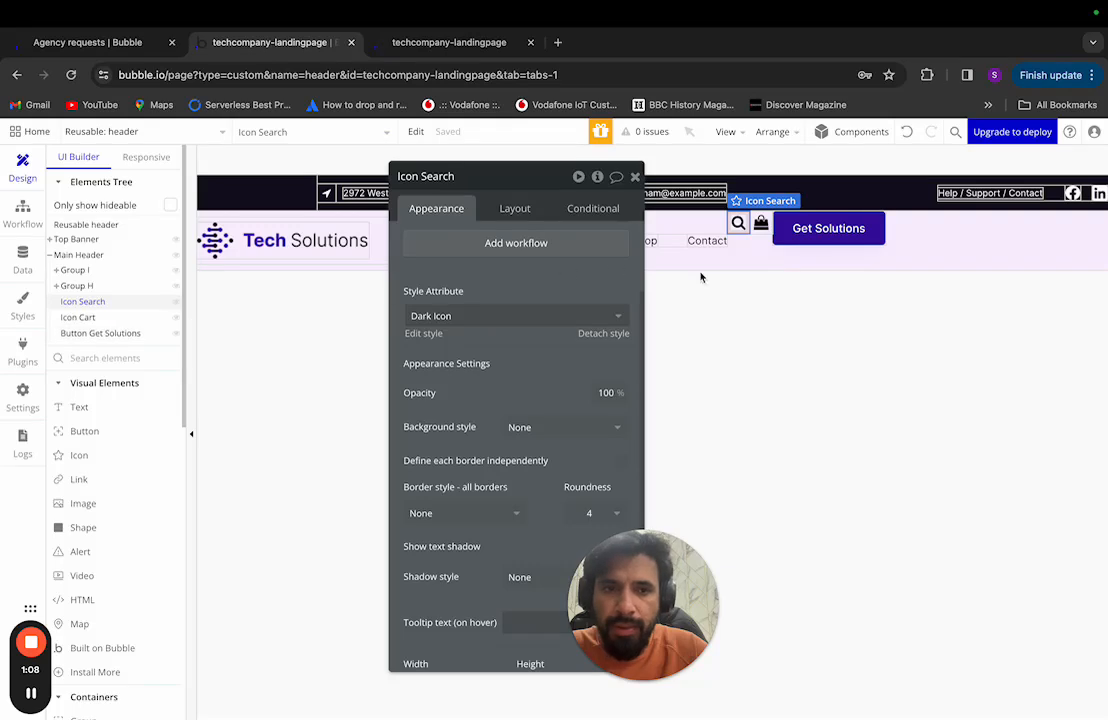
# Step: Group Icon Search, Icon Cart and the Get Solutions button into a row container, Group J
pyautogui.keyDown('shift'); pyautogui.click(757, 226); pyautogui.keyUp('shift')
pyautogui.keyDown('shift'); pyautogui.click(795, 228); pyautogui.keyUp('shift')
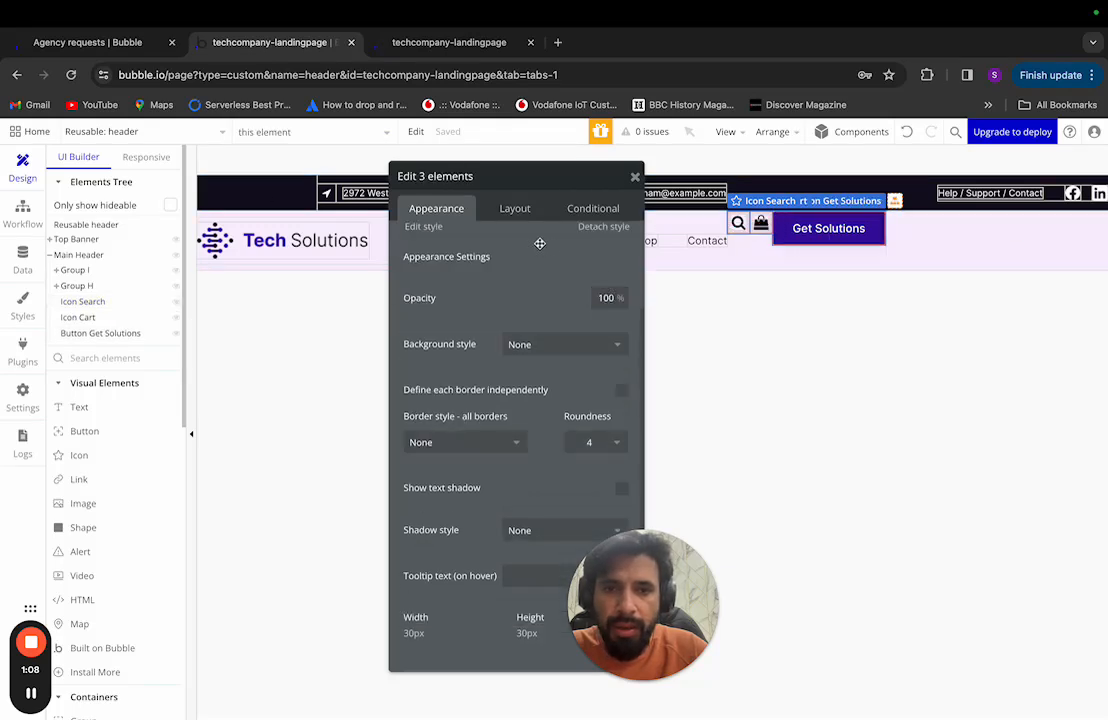
pyautogui.scroll(3, 539, 243)
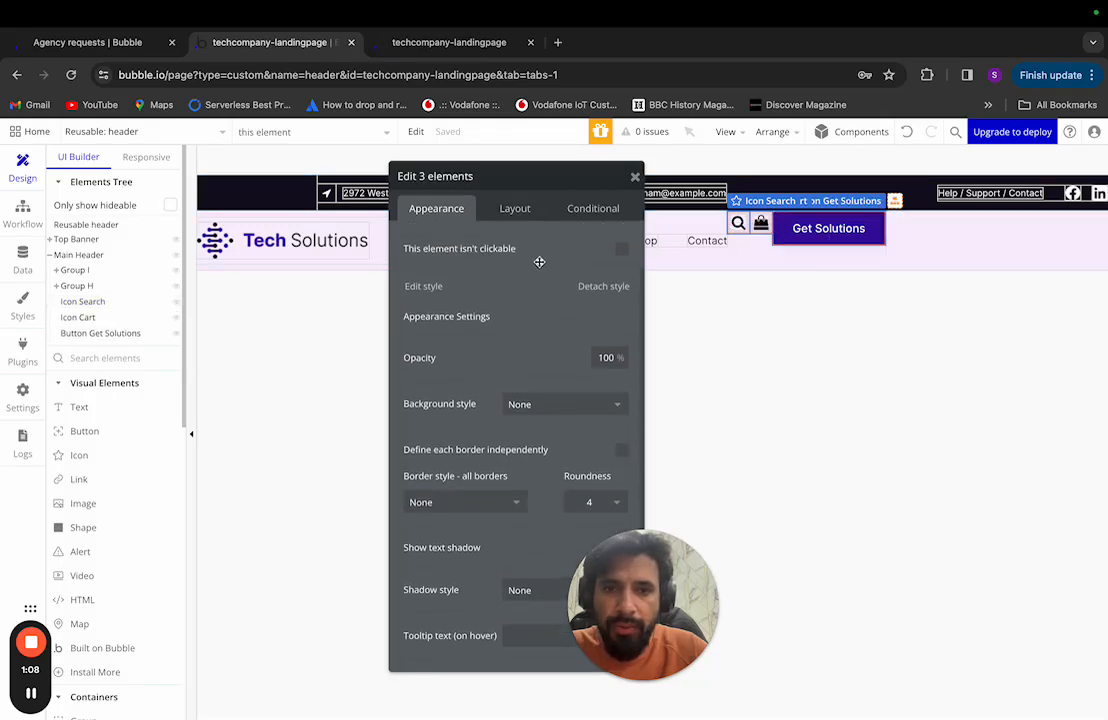
pyautogui.rightClick(799, 233)
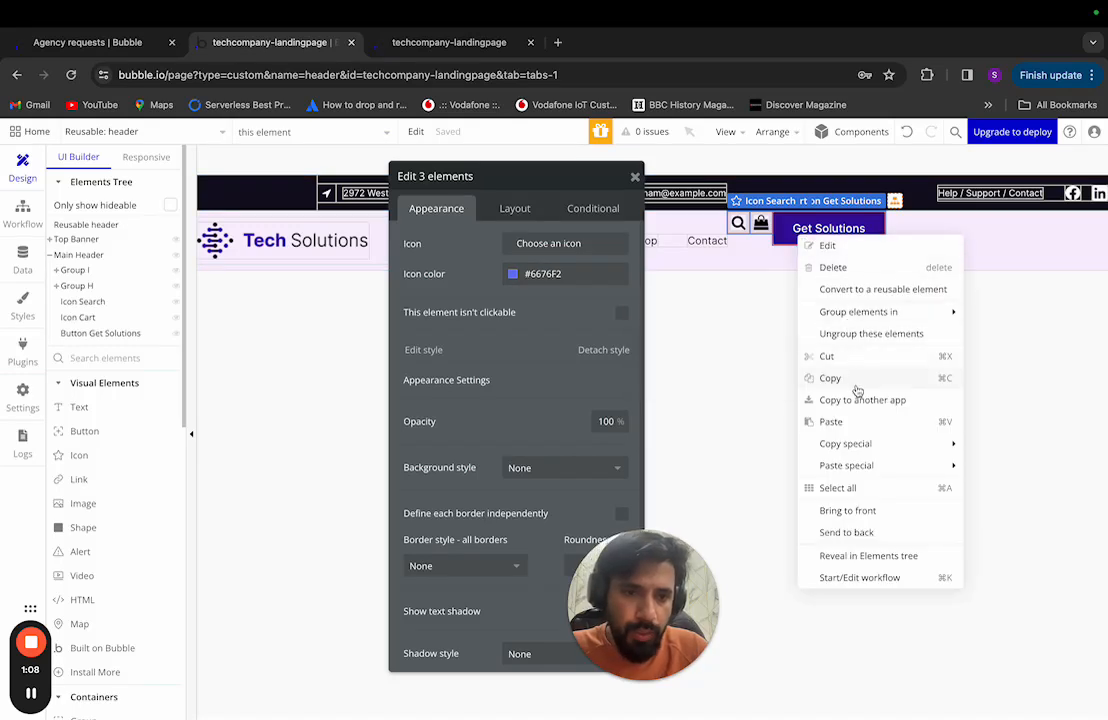
pyautogui.moveTo(750, 311)
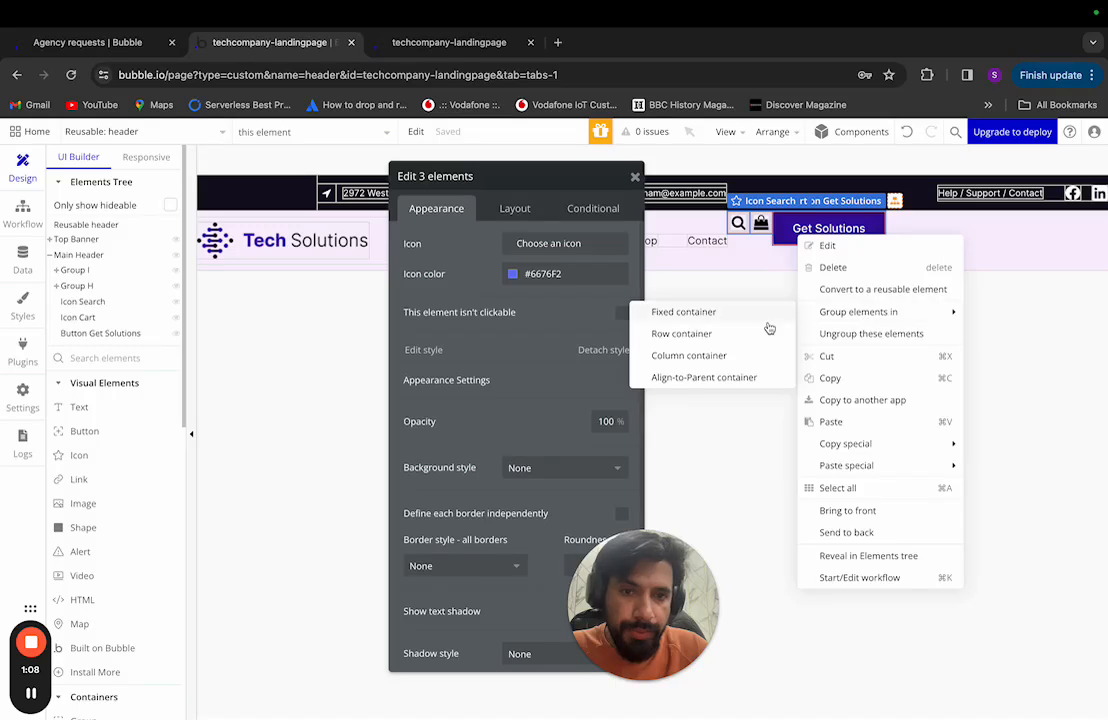
pyautogui.click(665, 333)
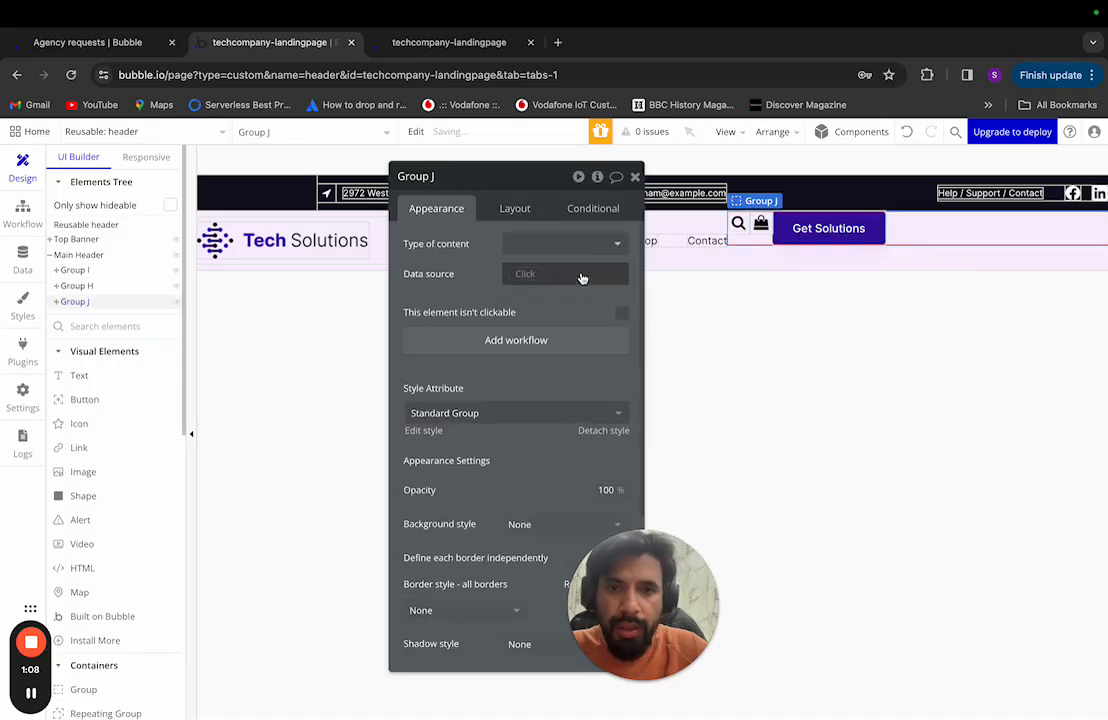
# Step: Keep Group J's horizontal alignment left and centre it vertically in the Main Header
pyautogui.click(517, 210)
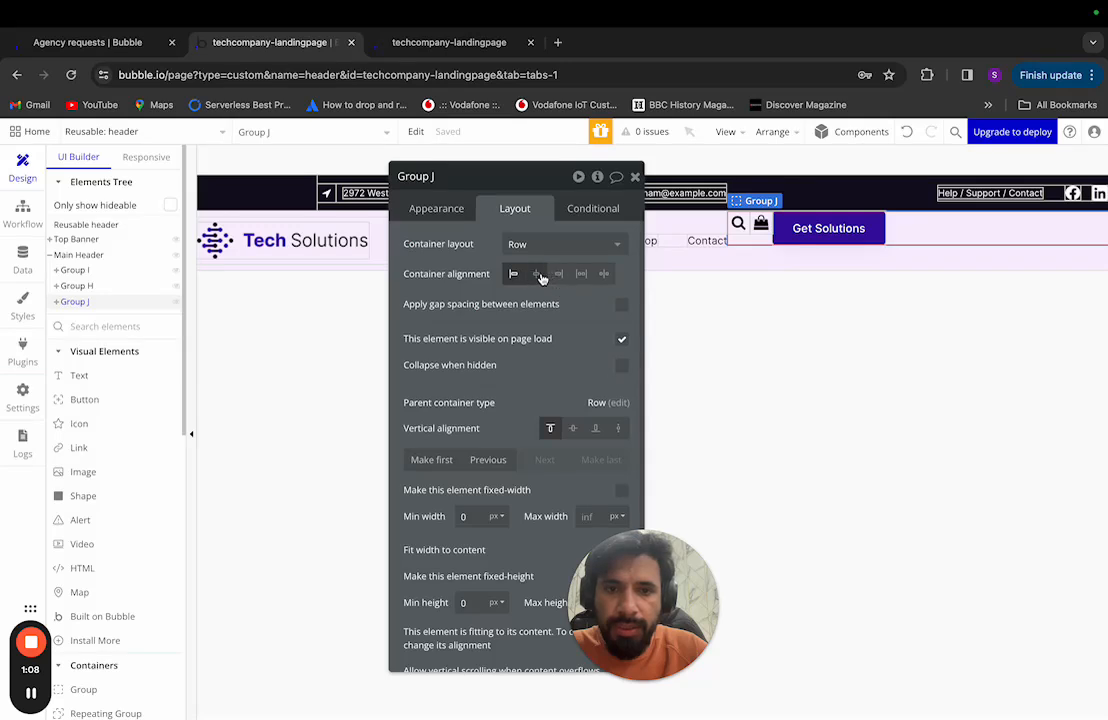
pyautogui.click(537, 274)
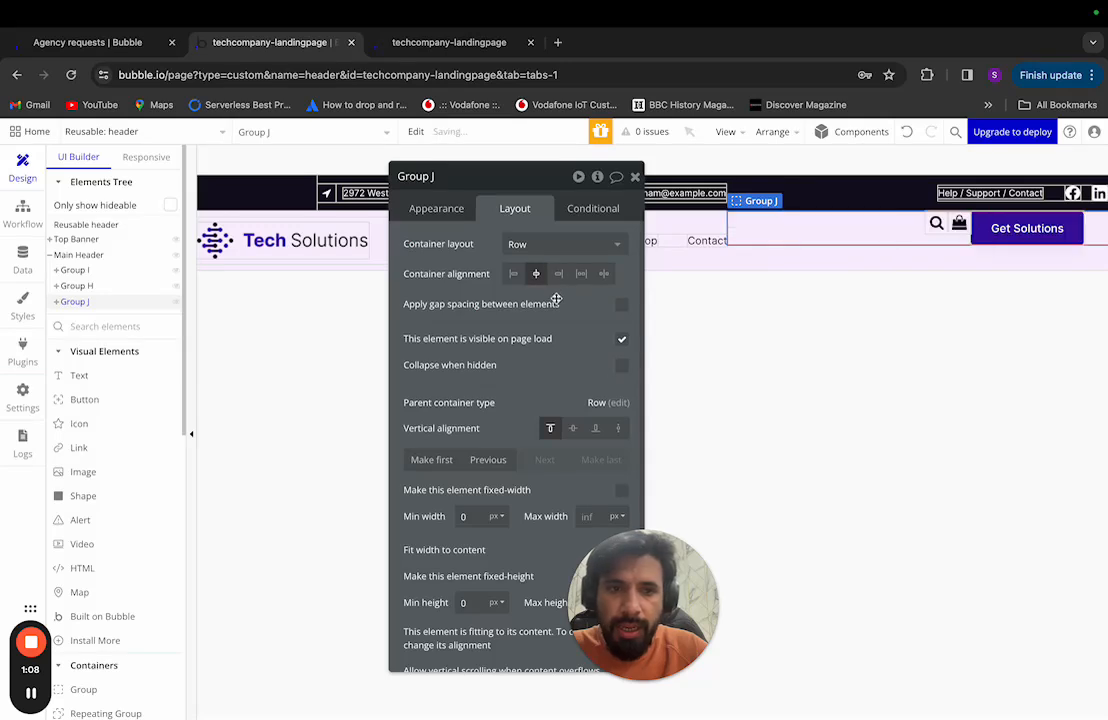
pyautogui.click(513, 274)
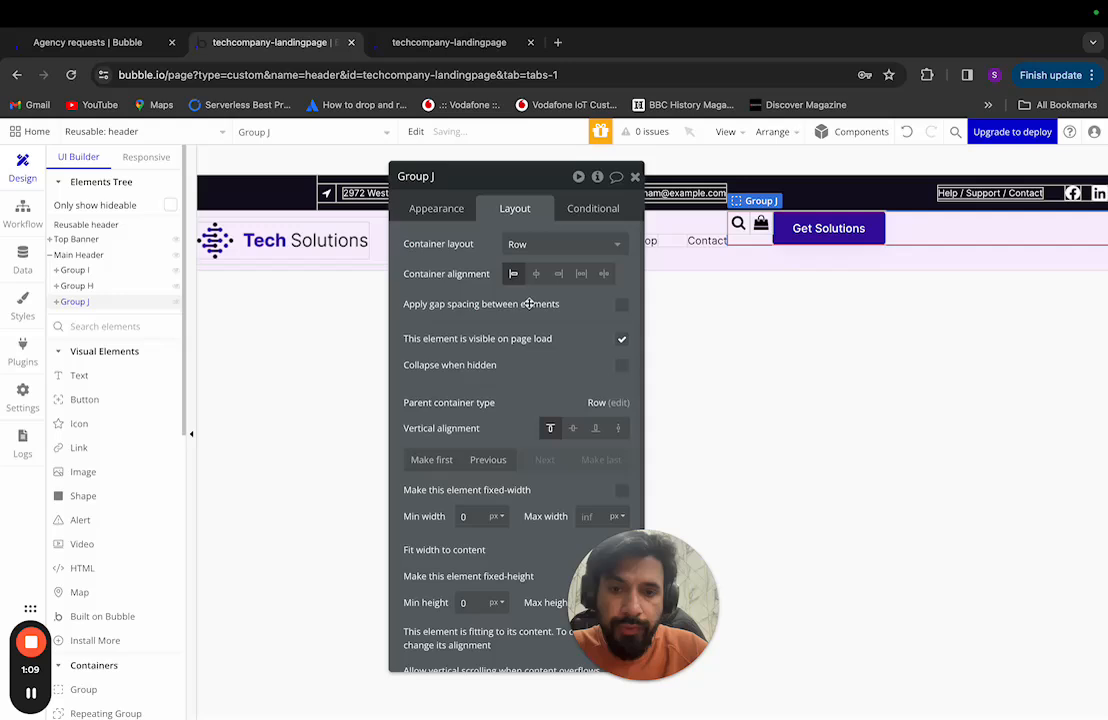
pyautogui.click(572, 427)
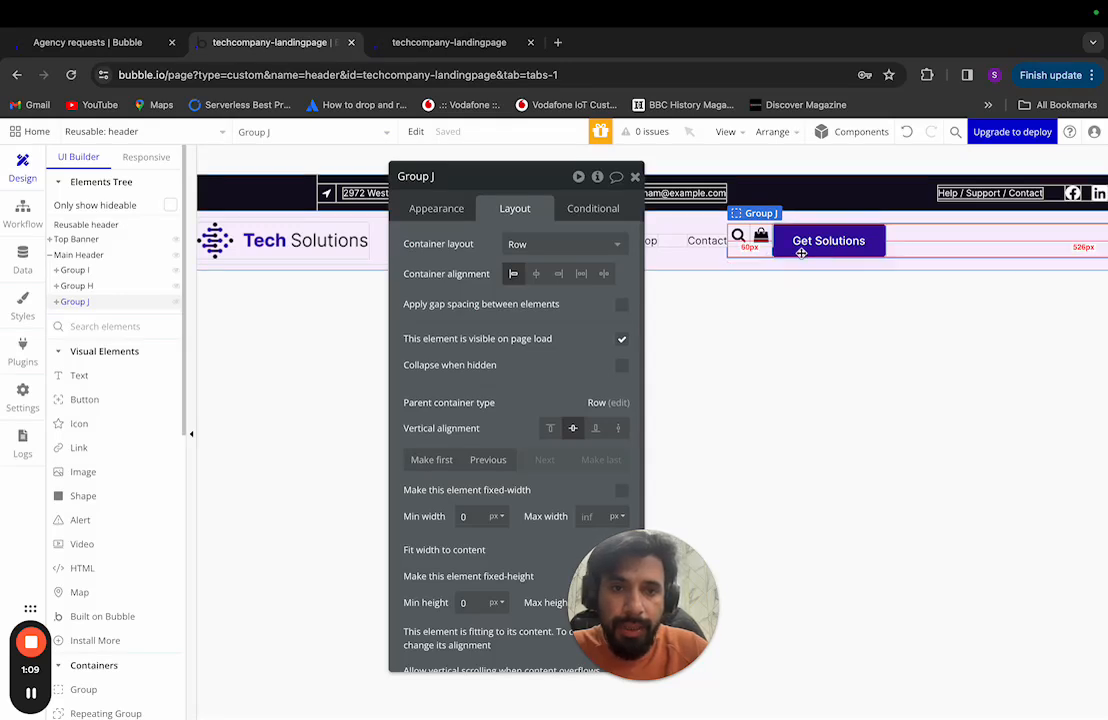
# Step: Expand Group J and set Icon Search, Icon Cart and Button Get Solutions to vertically centred
pyautogui.click(56, 287)
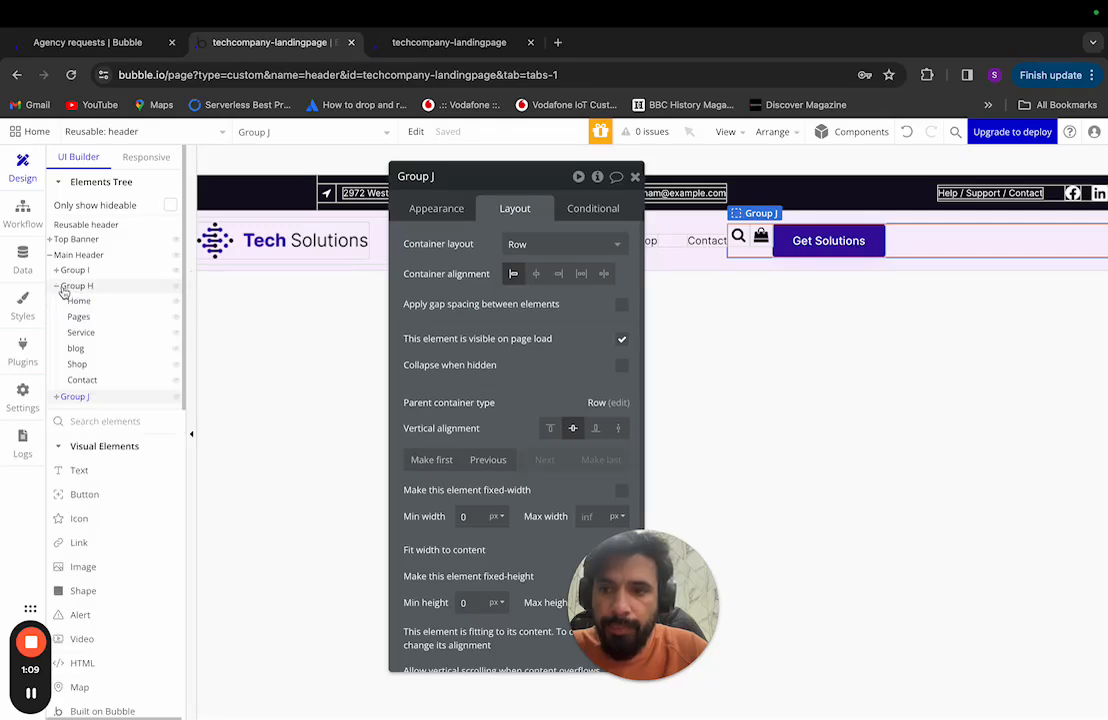
pyautogui.click(57, 287)
pyautogui.click(72, 302)
pyautogui.click(57, 302)
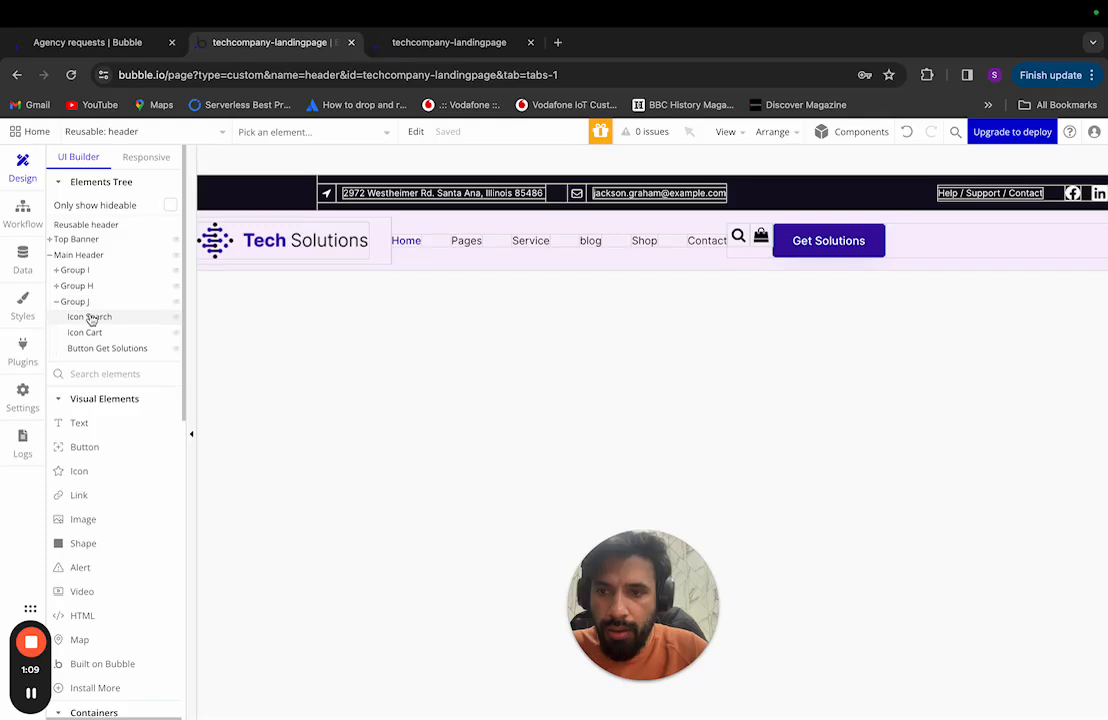
pyautogui.click(90, 317)
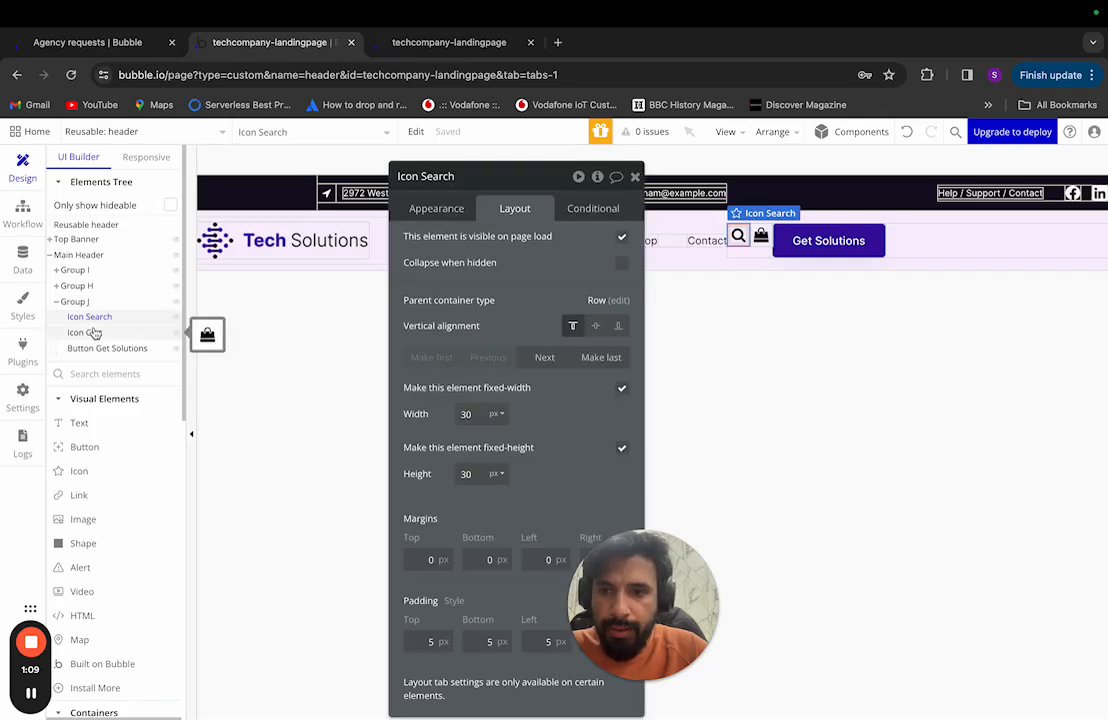
pyautogui.click(595, 325)
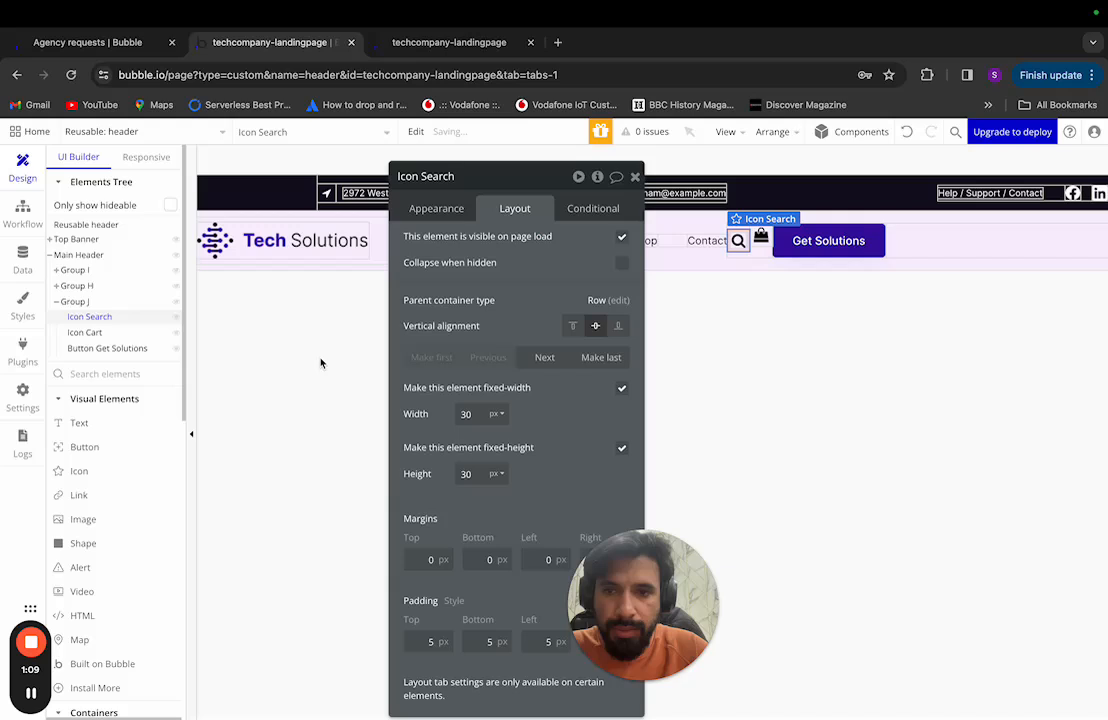
pyautogui.click(85, 332)
pyautogui.click(595, 325)
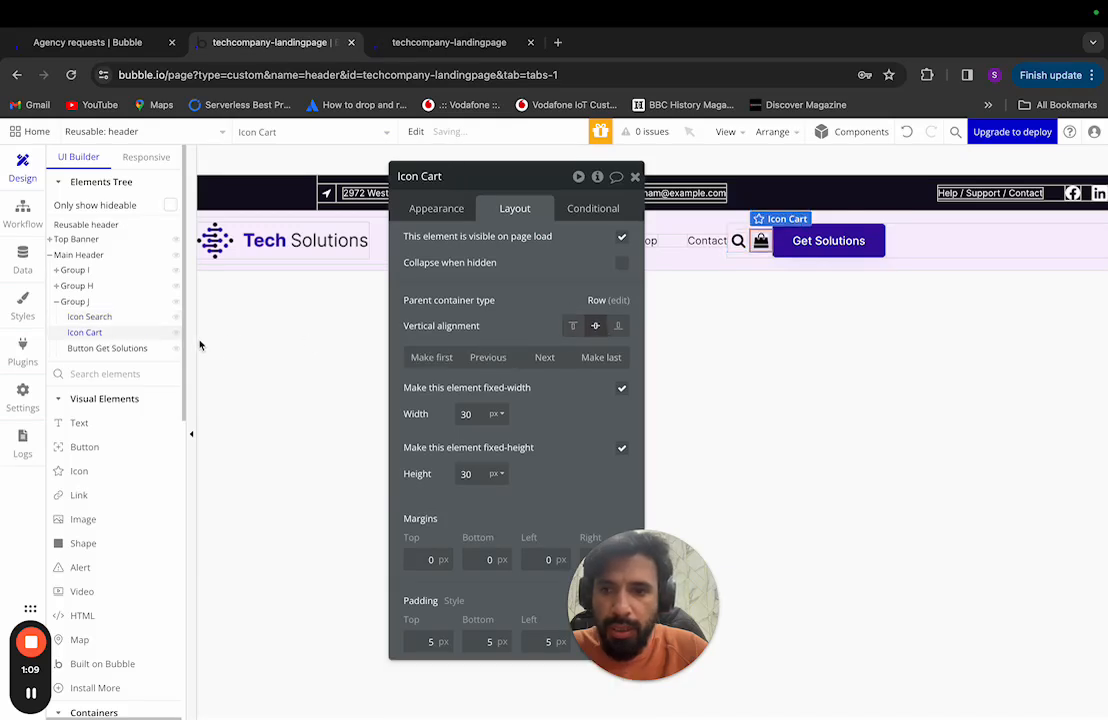
pyautogui.click(107, 348)
pyautogui.click(573, 327)
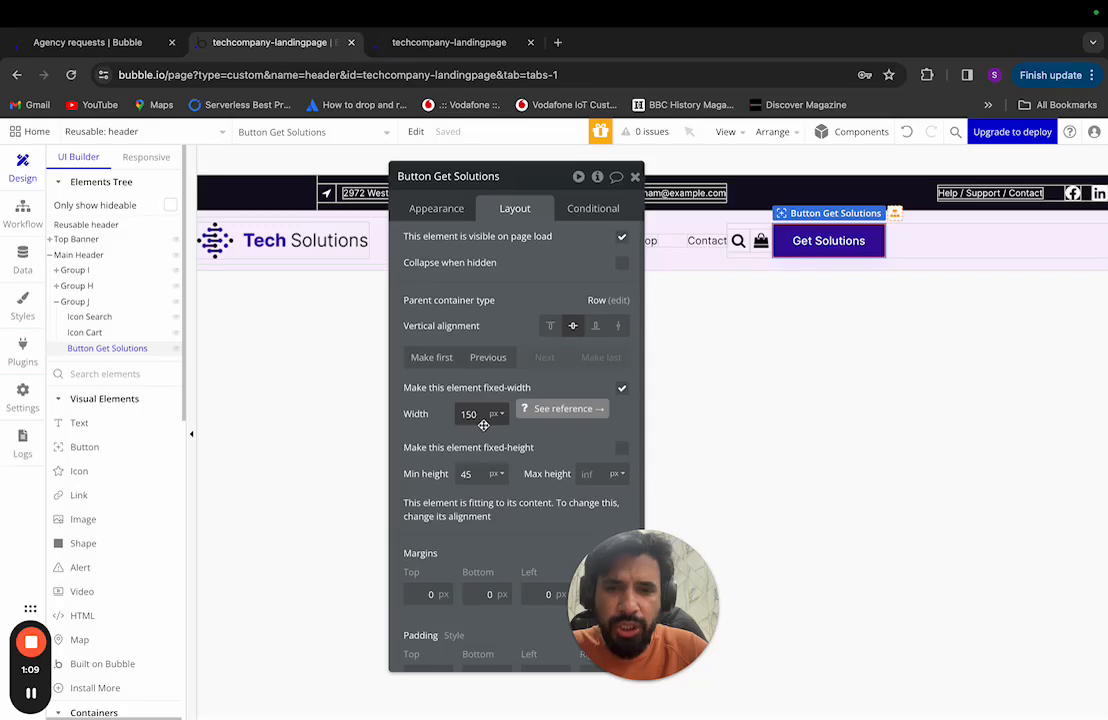
# Step: Drop the button's fixed width, set its minimum width to 0 and make it fit content width
pyautogui.click(621, 387)
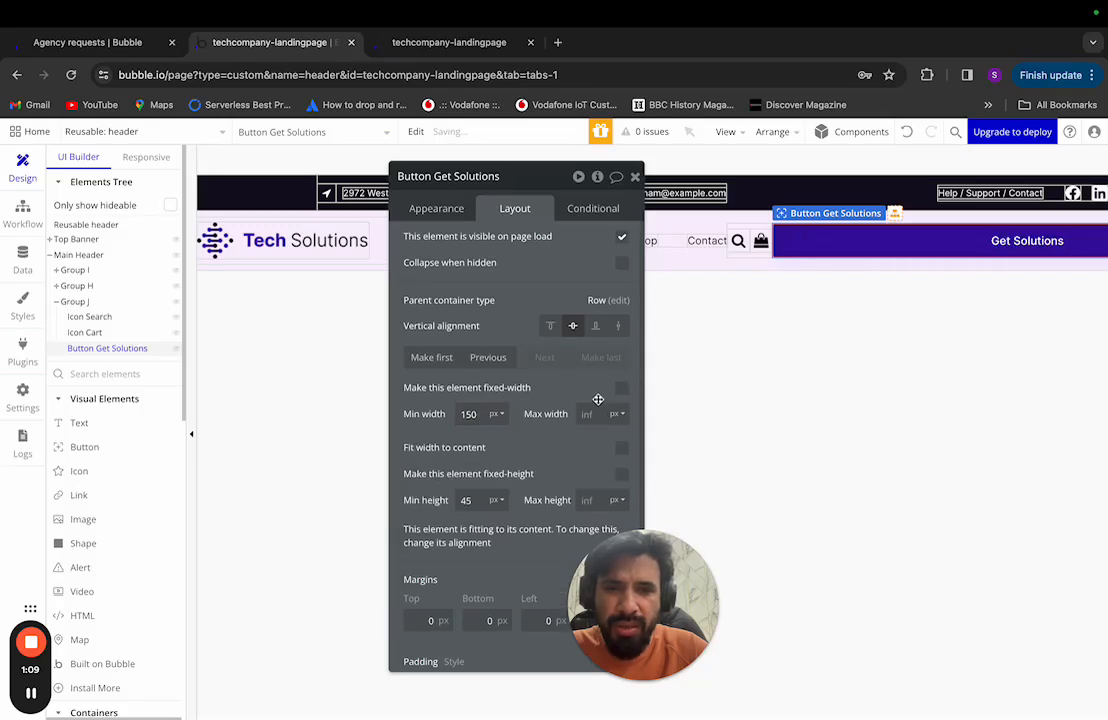
pyautogui.doubleClick(477, 414)
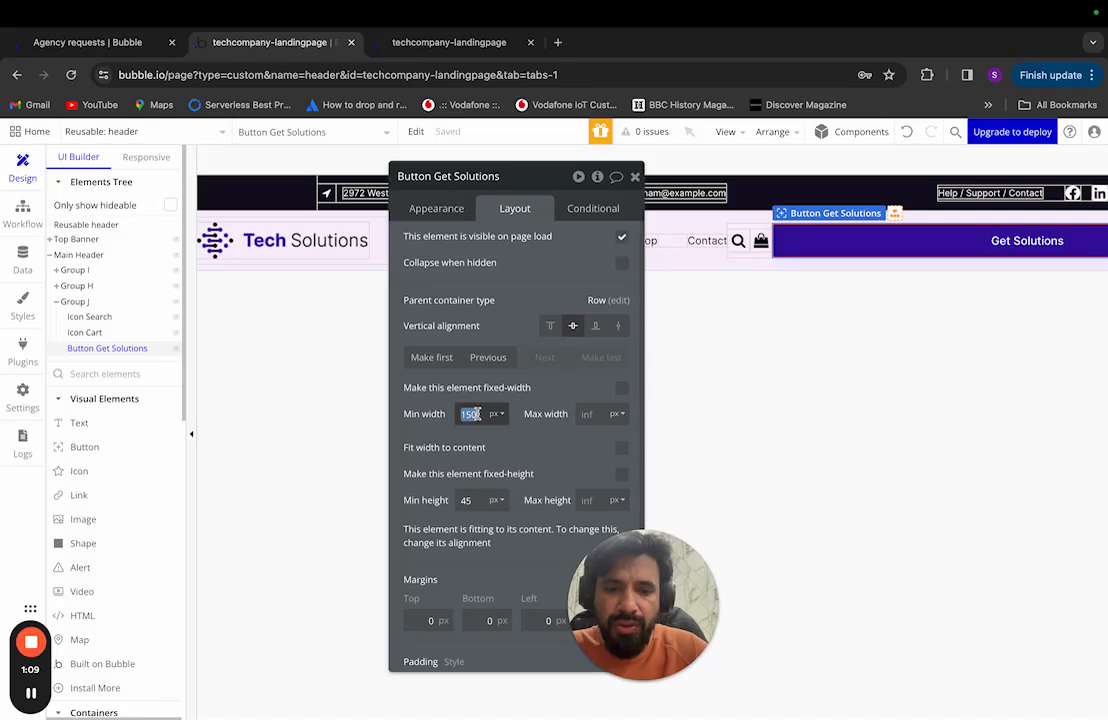
pyautogui.write('0')
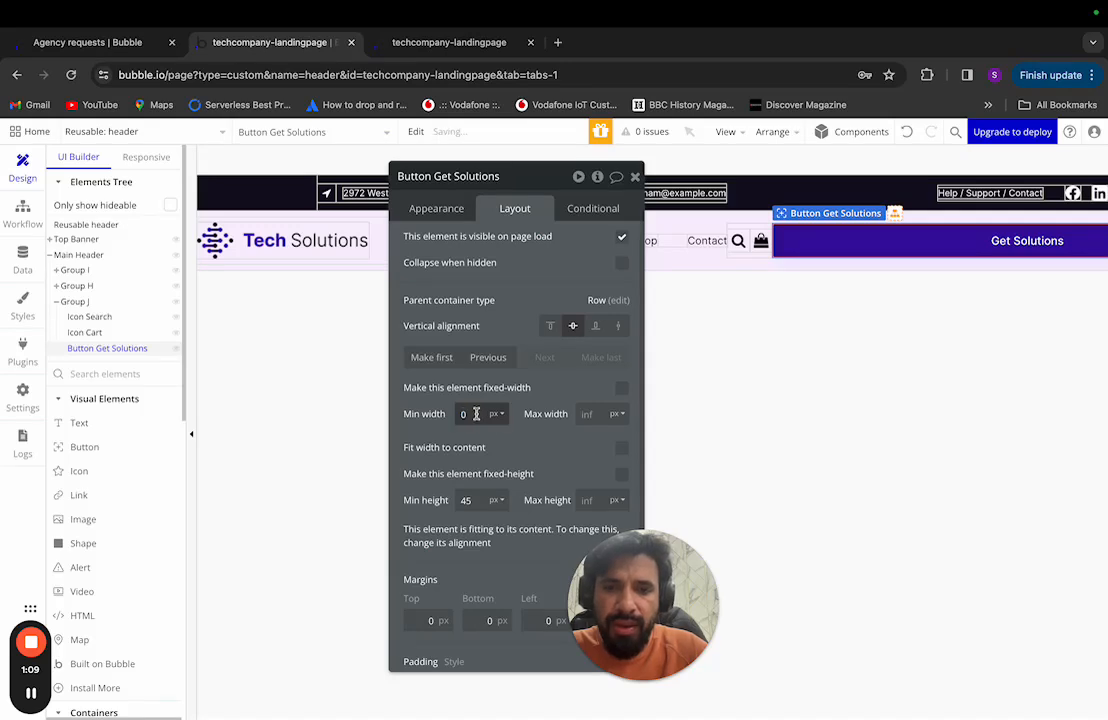
pyautogui.click(621, 449)
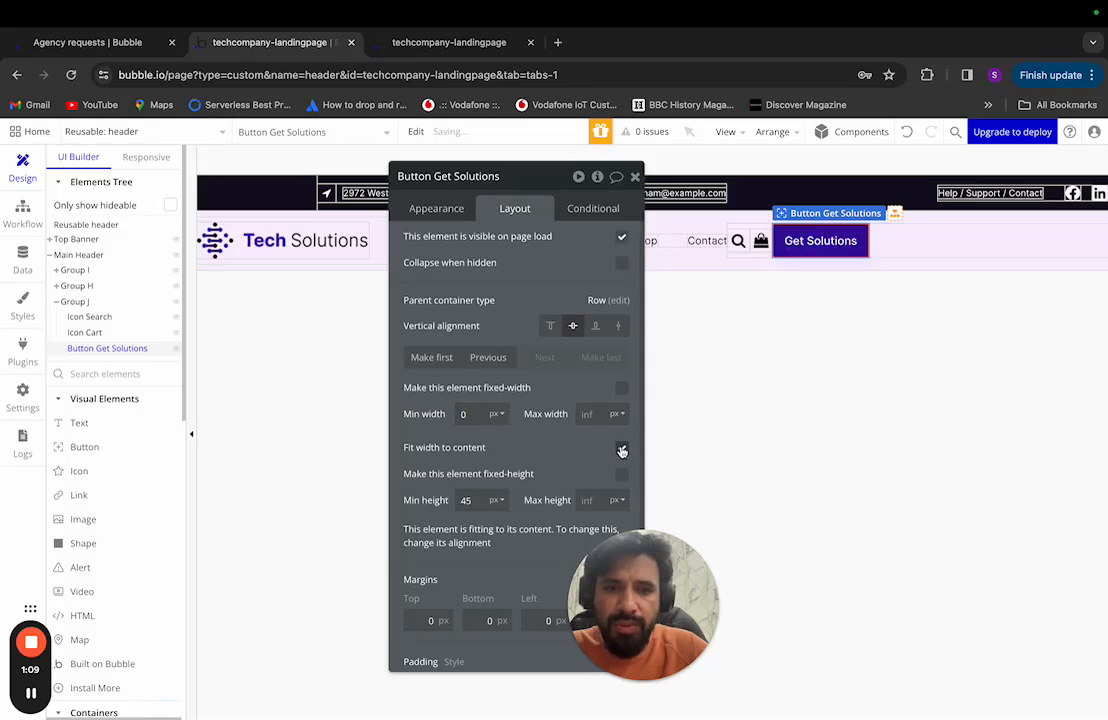
# Step: Set the button's minimum height to 0 and select the Get Solution text in Figma
pyautogui.doubleClick(467, 499)
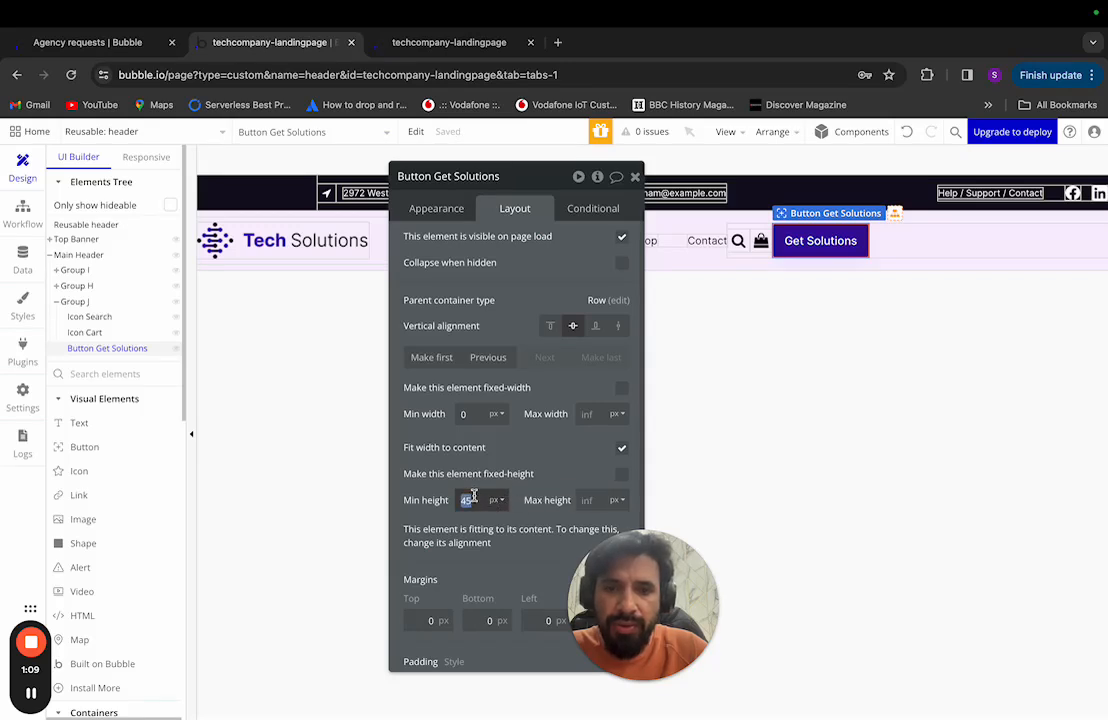
pyautogui.write('0')
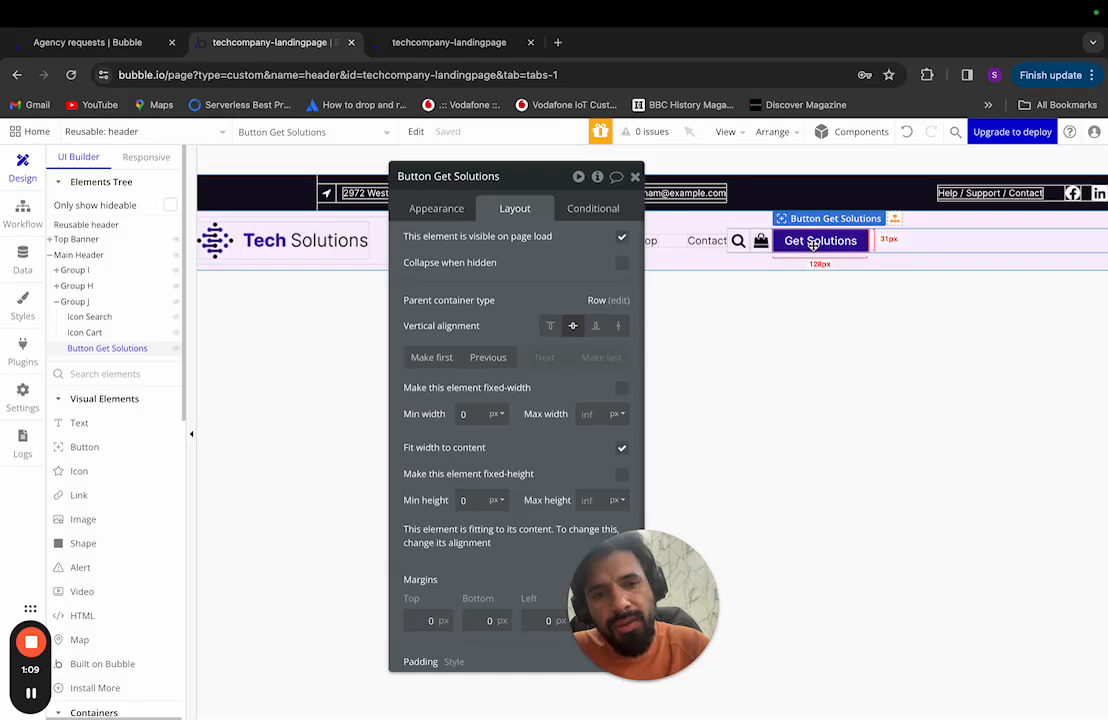
pyautogui.press('super+Tab')
pyautogui.doubleClick(735, 235)
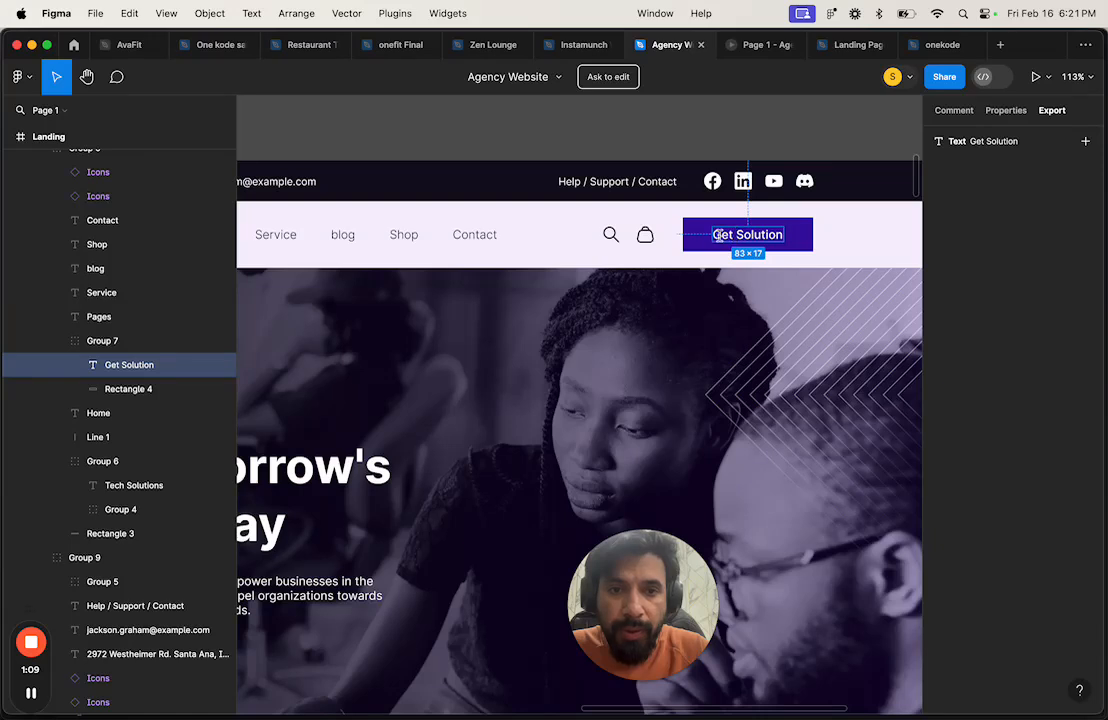
# Step: Measure the Figma text's padding, then go via Styles back to the header Design editor
pyautogui.press('alt')
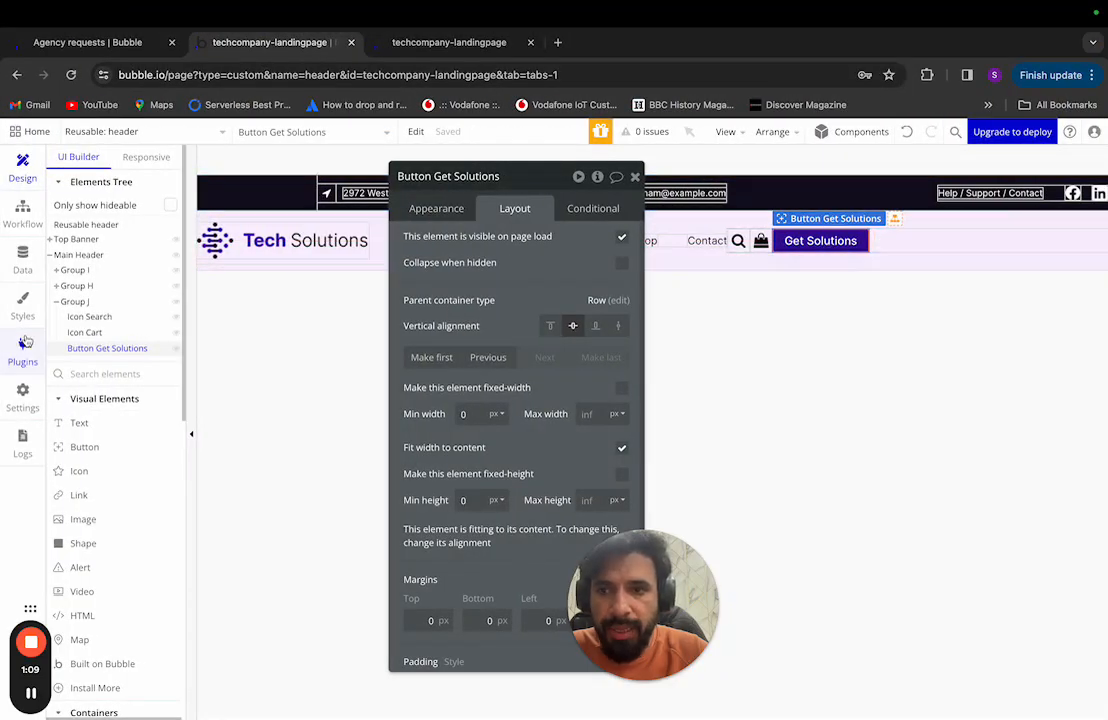
pyautogui.click(22, 303)
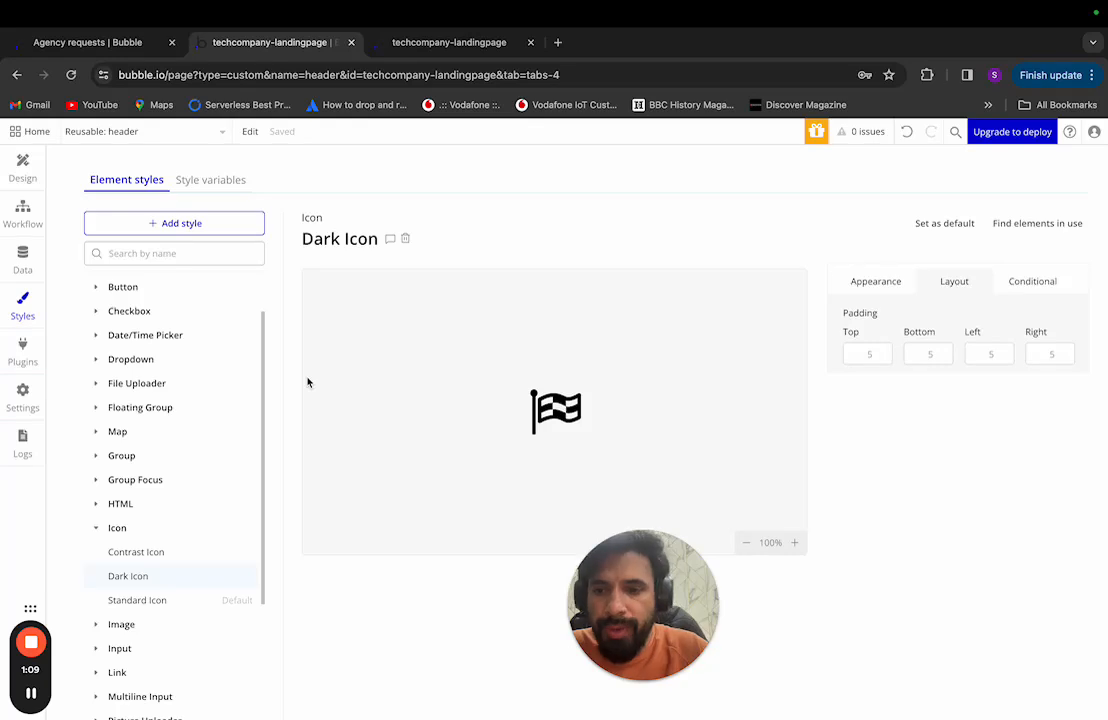
pyautogui.click(26, 172)
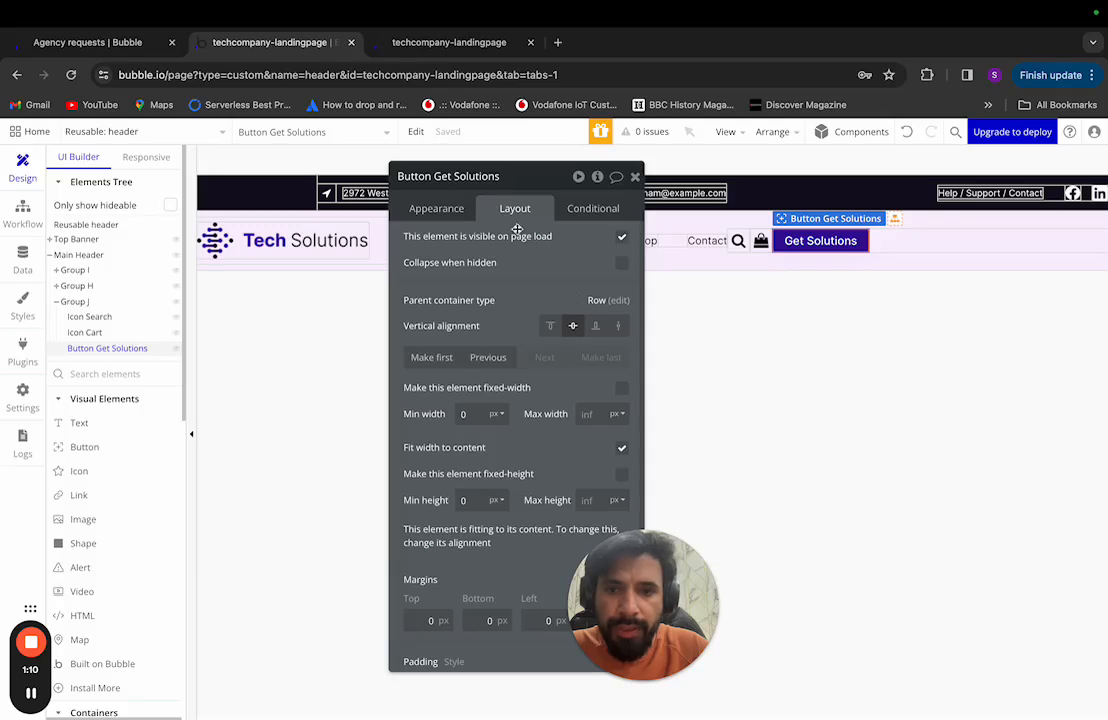
# Step: Move the property panel up and set the button's top padding to 12 px, checking Figma
pyautogui.moveTo(527, 178); pyautogui.dragTo(563, 141)
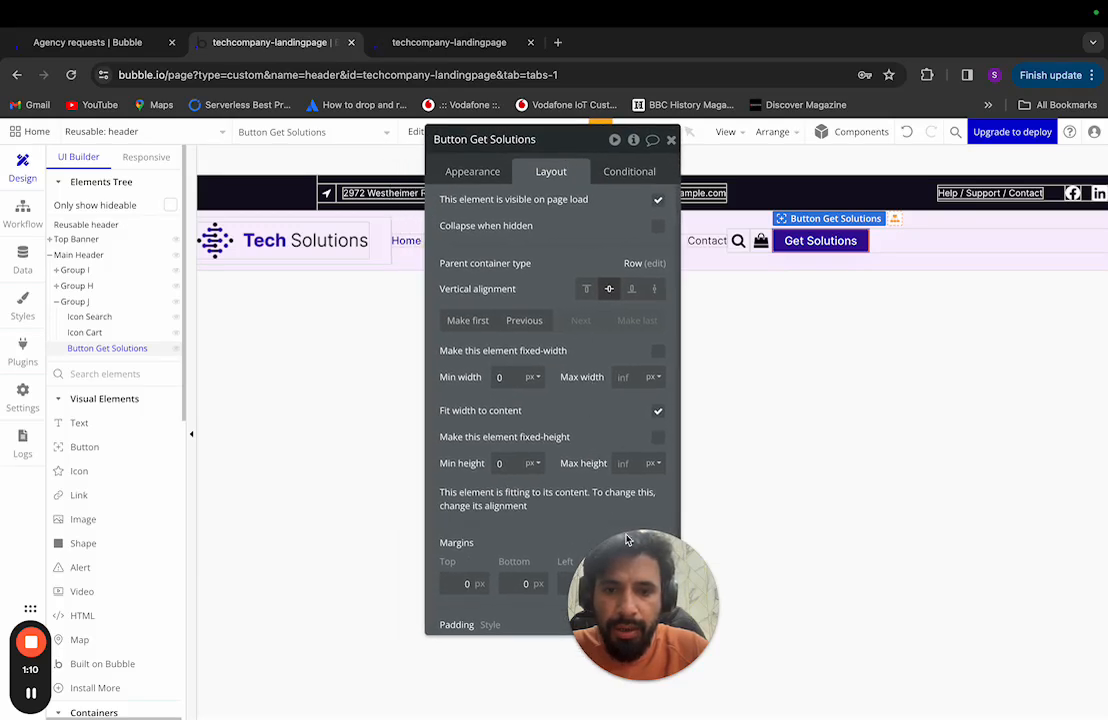
pyautogui.scroll(-1, 581, 544)
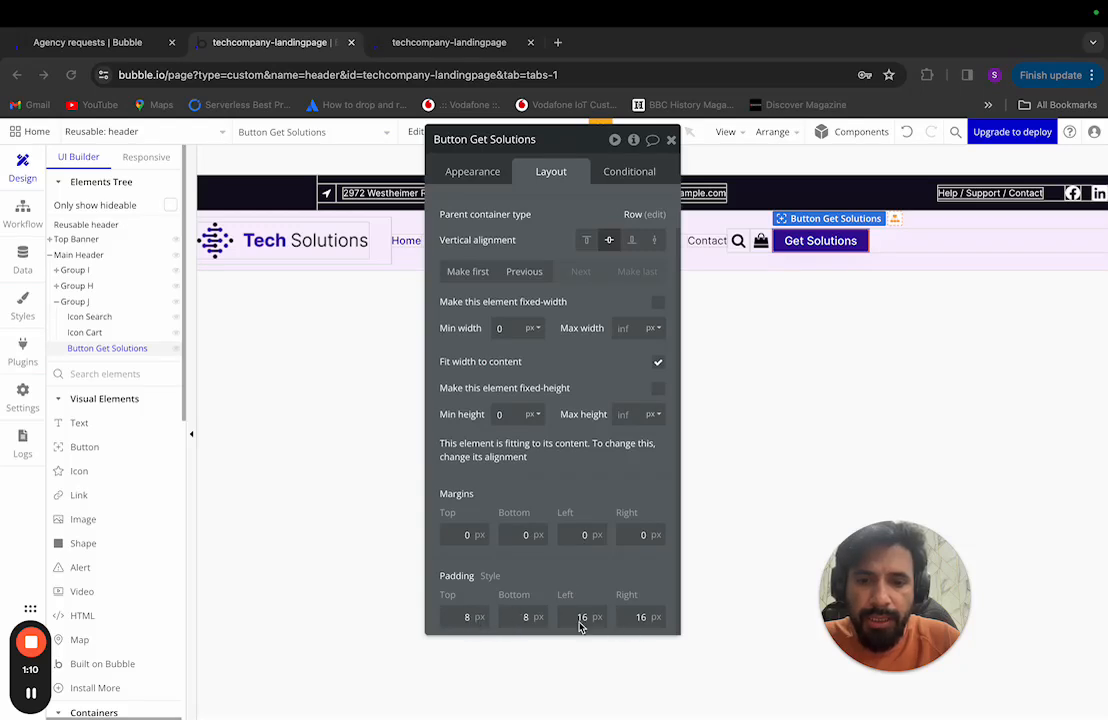
pyautogui.click(467, 621)
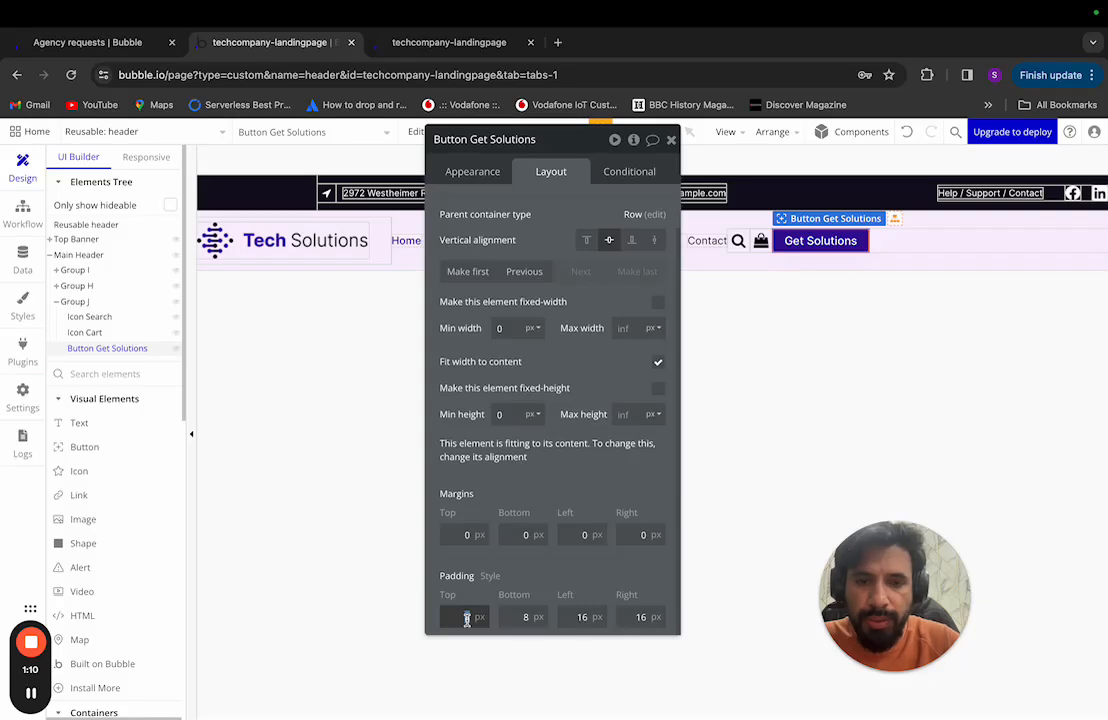
pyautogui.hotkey('ctrl', 'Left')
pyautogui.moveTo(742, 224)
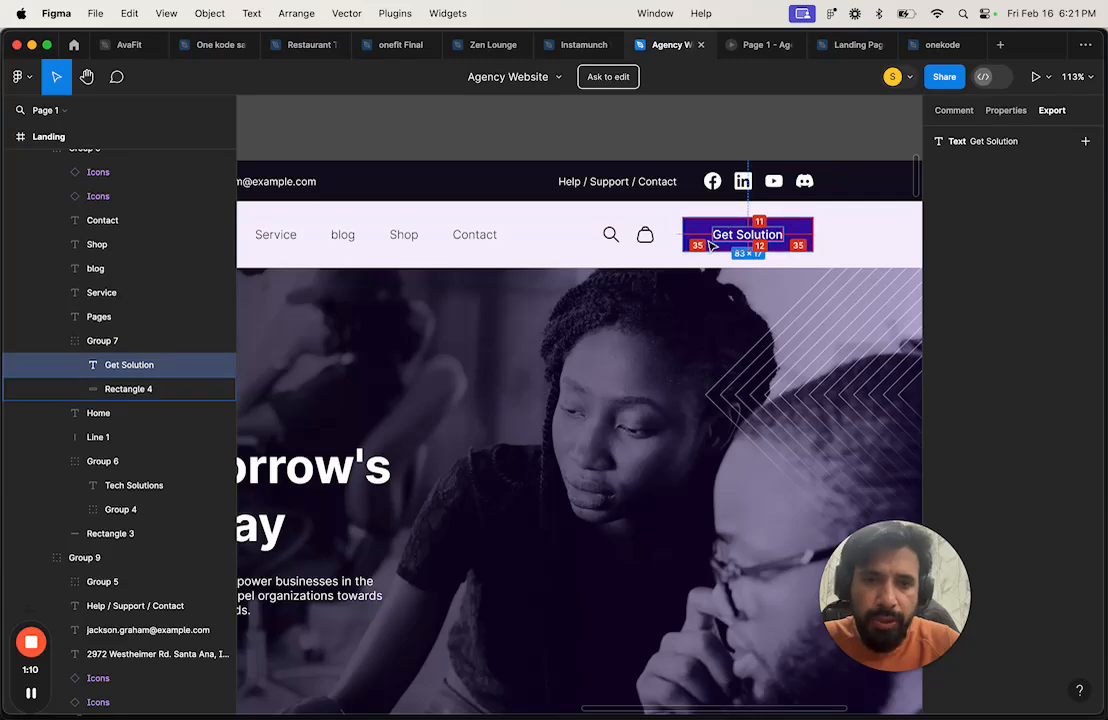
pyautogui.hotkey('ctrl', 'Right')
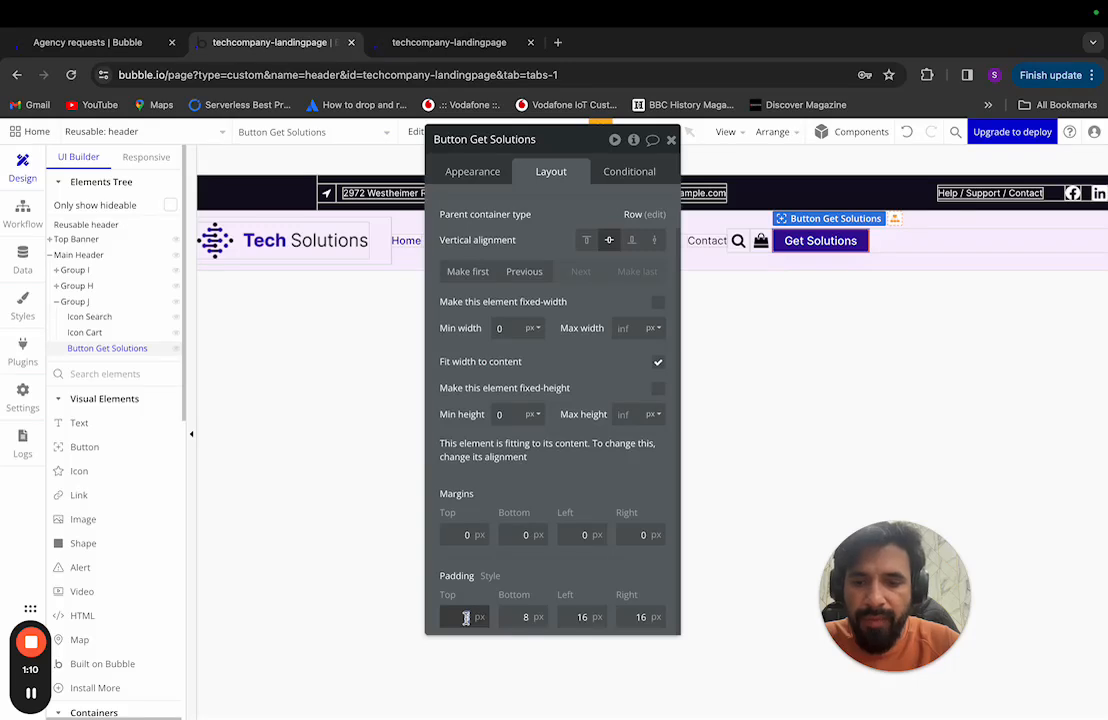
pyautogui.write('2')
# Step: Set the bottom padding to 12 px and the left and right padding to 36 px
pyautogui.click(523, 617)
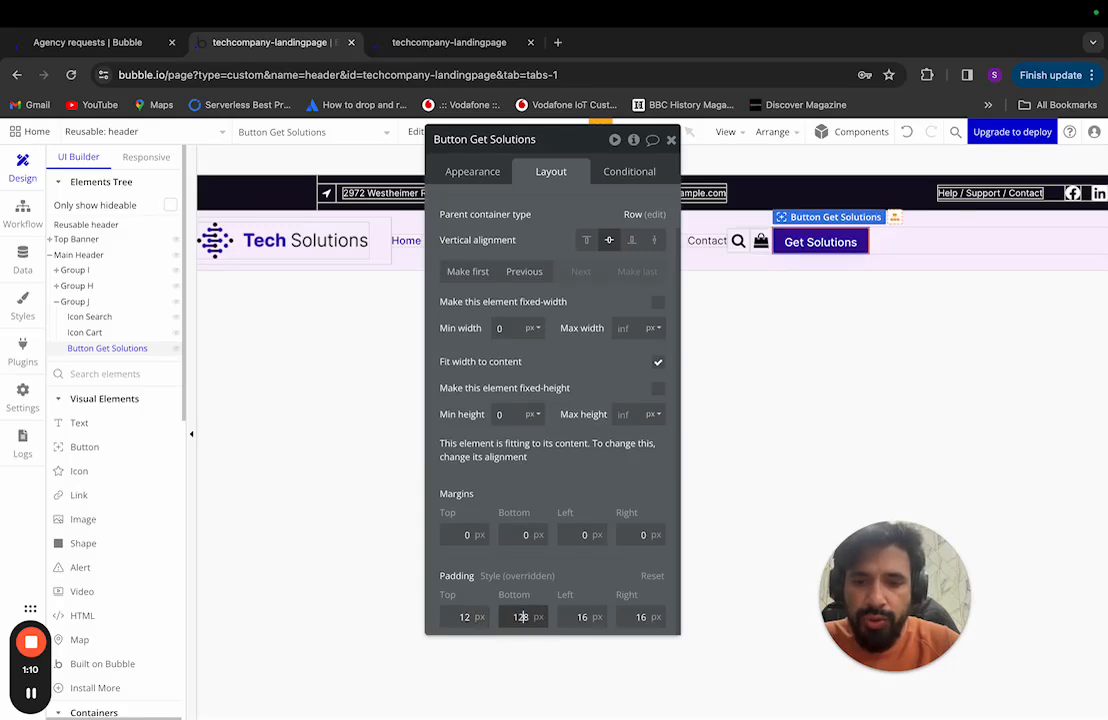
pyautogui.write('12')
pyautogui.press('Right')
pyautogui.press('BackSpace')
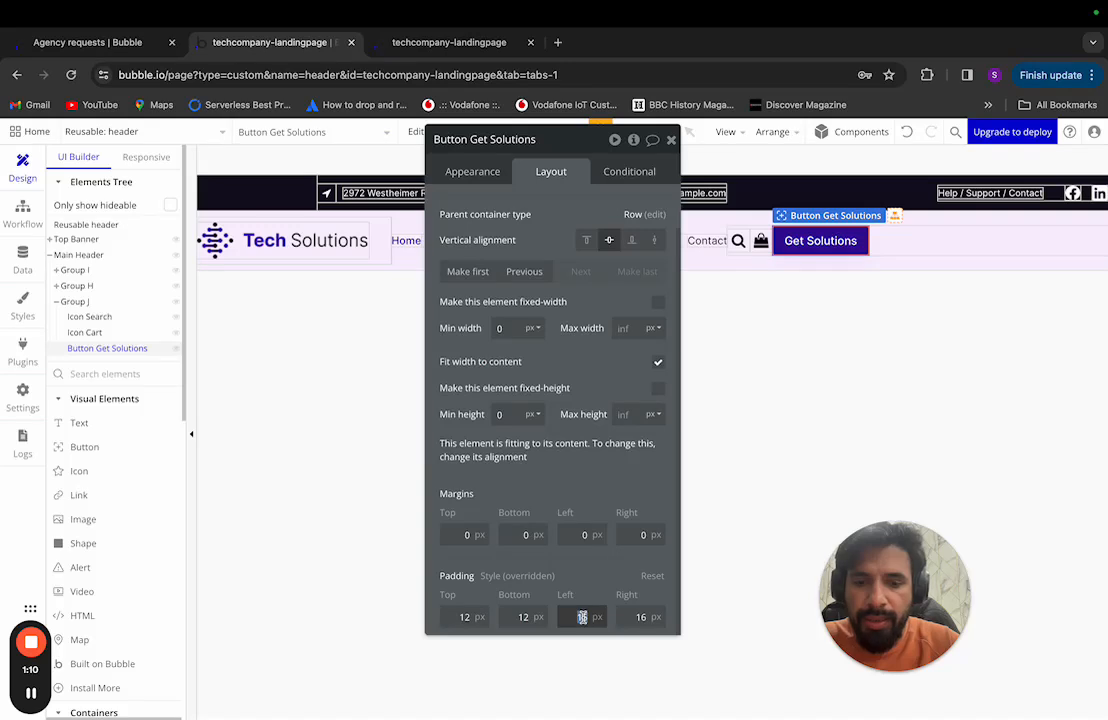
pyautogui.click(641, 617)
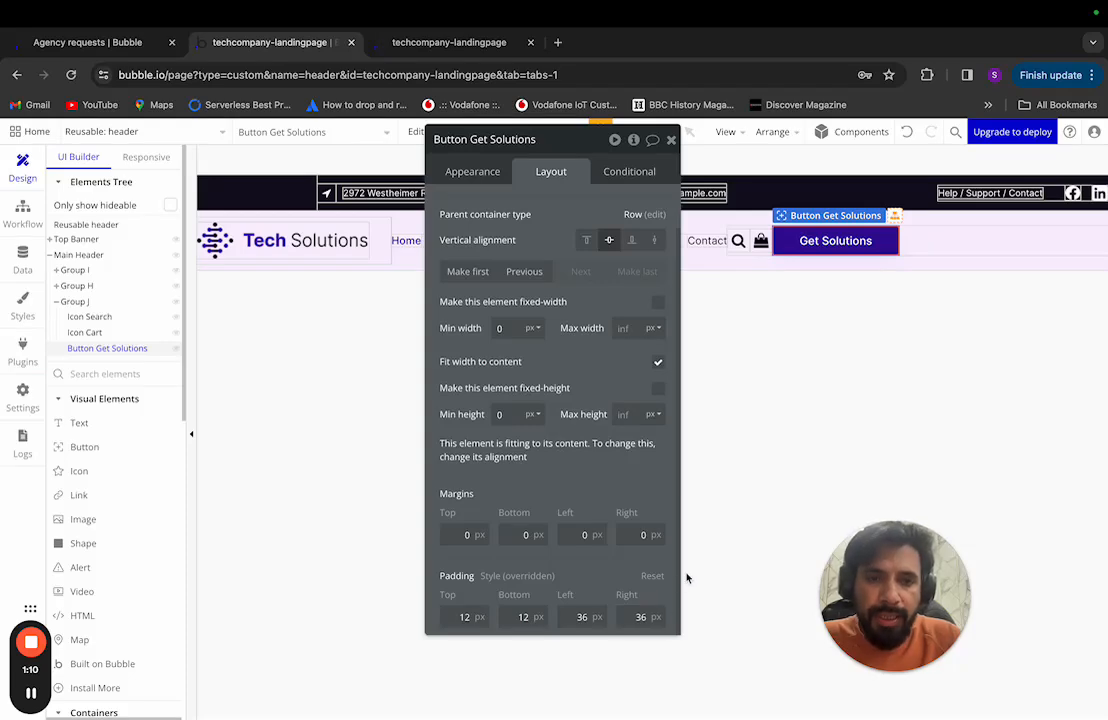
pyautogui.hotkey('ctrl', 'Left')
pyautogui.hotkey('ctrl', 'Right')
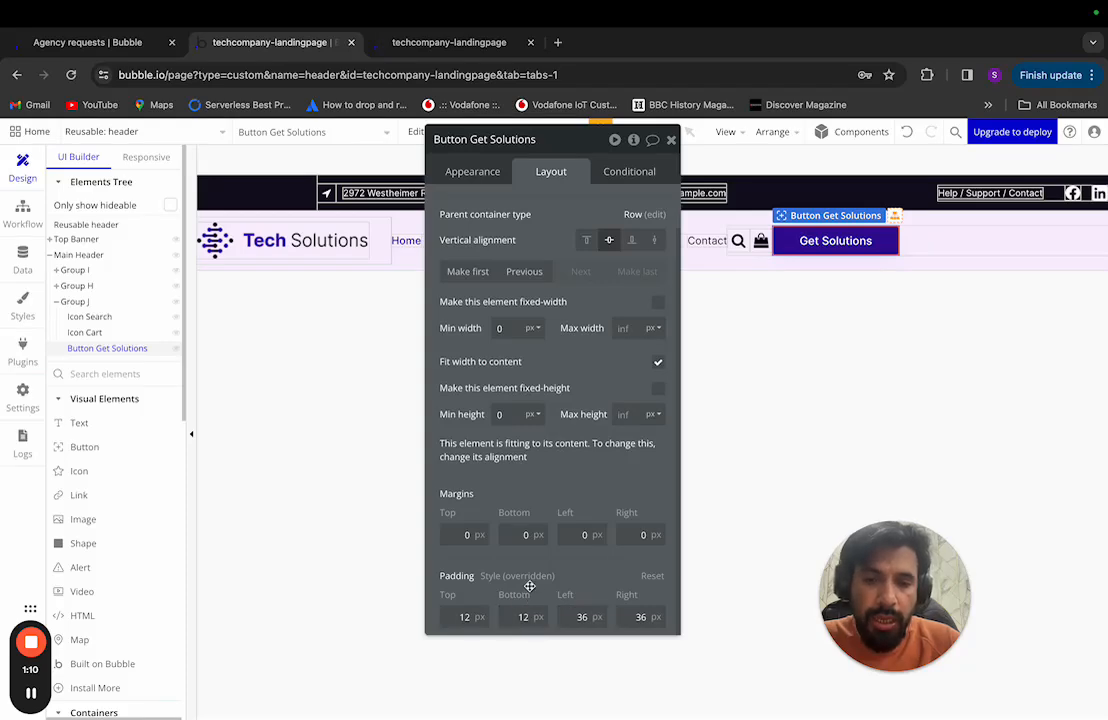
pyautogui.hotkey('ctrl', 'Left')
pyautogui.scroll(-5, 625, 479)
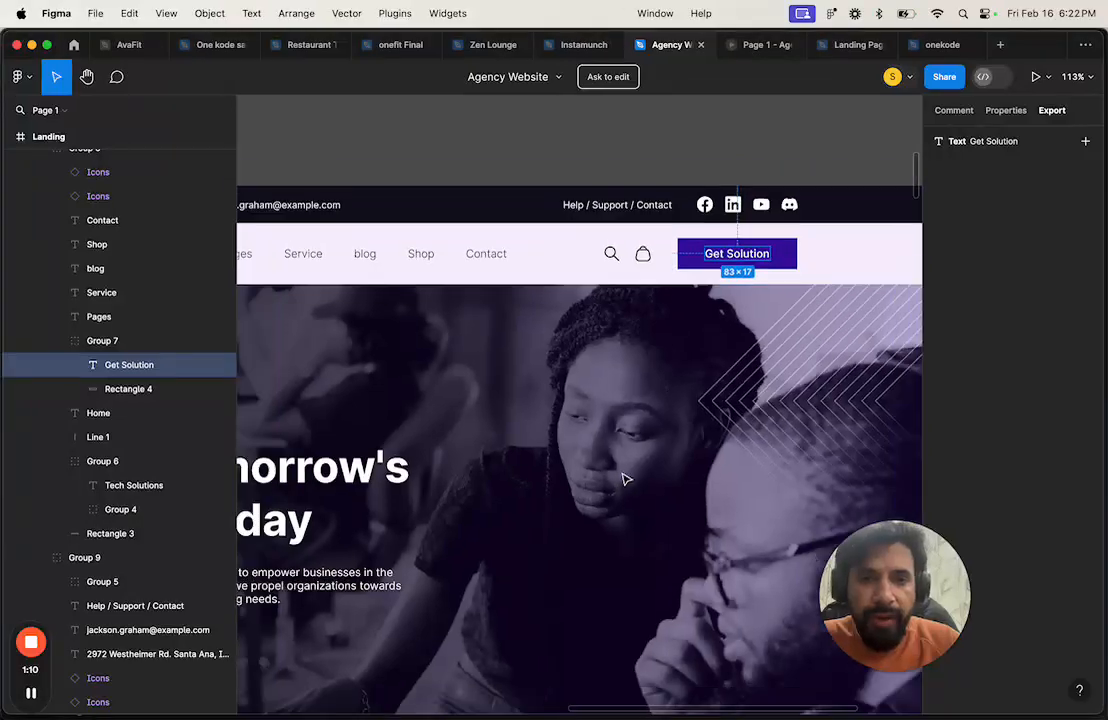
pyautogui.hscroll(-3, 625, 479)
pyautogui.scroll(4, 625, 479)
pyautogui.scroll(-4, 625, 479)
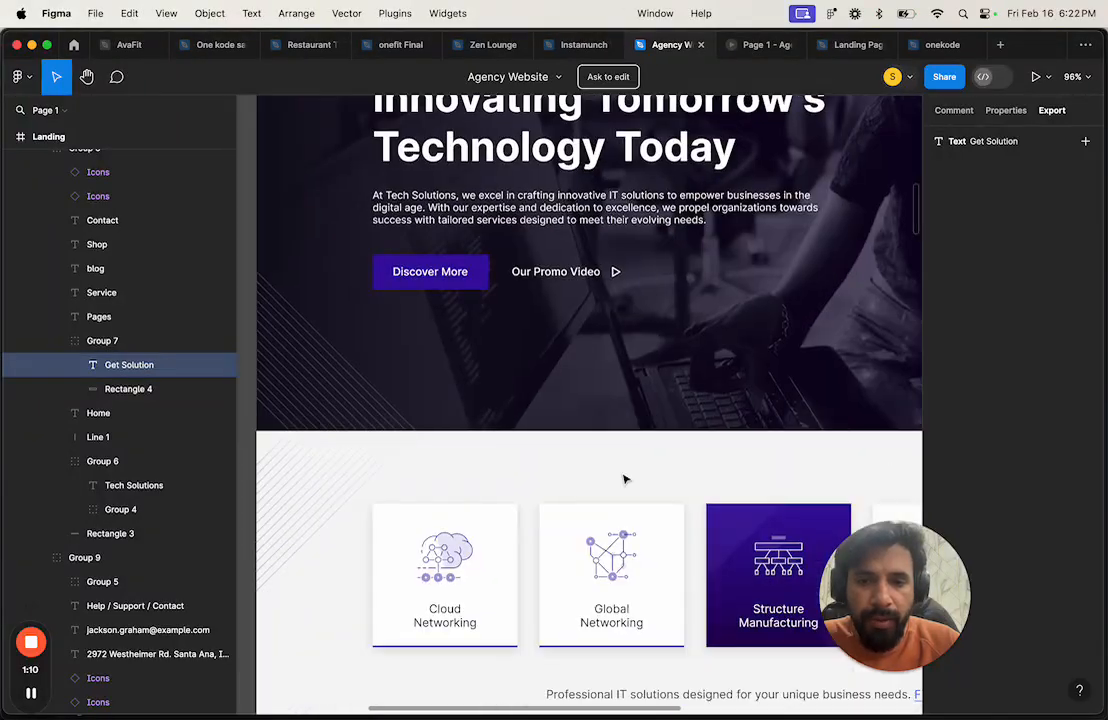
pyautogui.scroll(-5, 625, 479)
pyautogui.scroll(-10, 625, 479)
pyautogui.scroll(2, 625, 479)
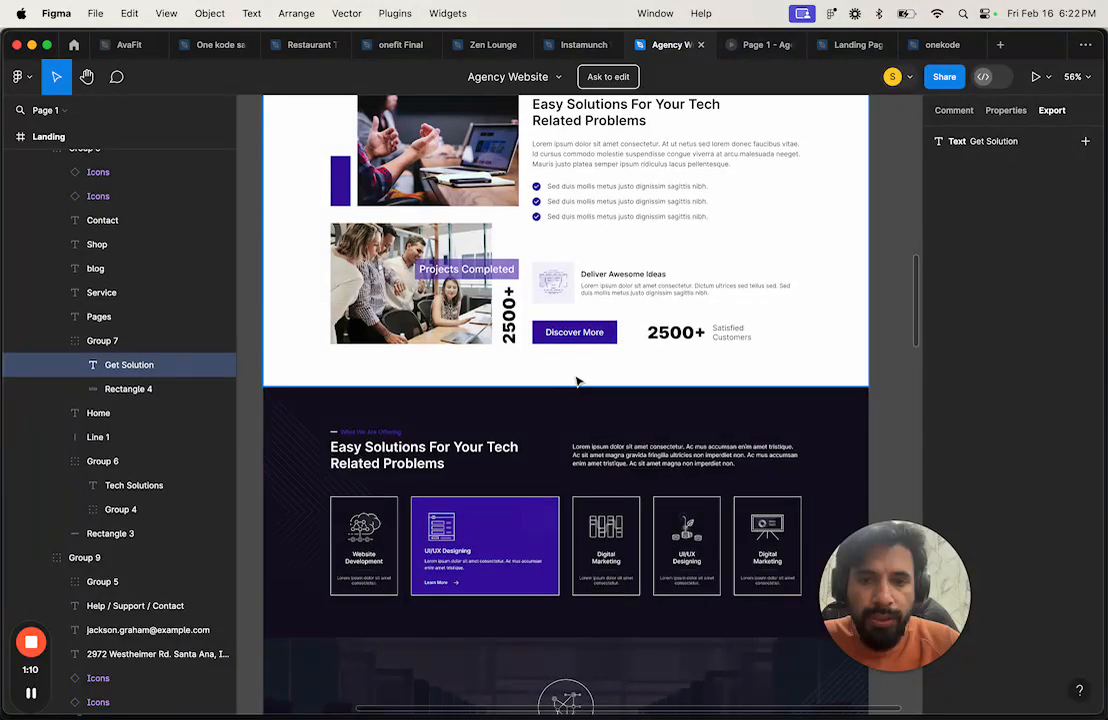
pyautogui.hotkey('ctrl', 'Right')
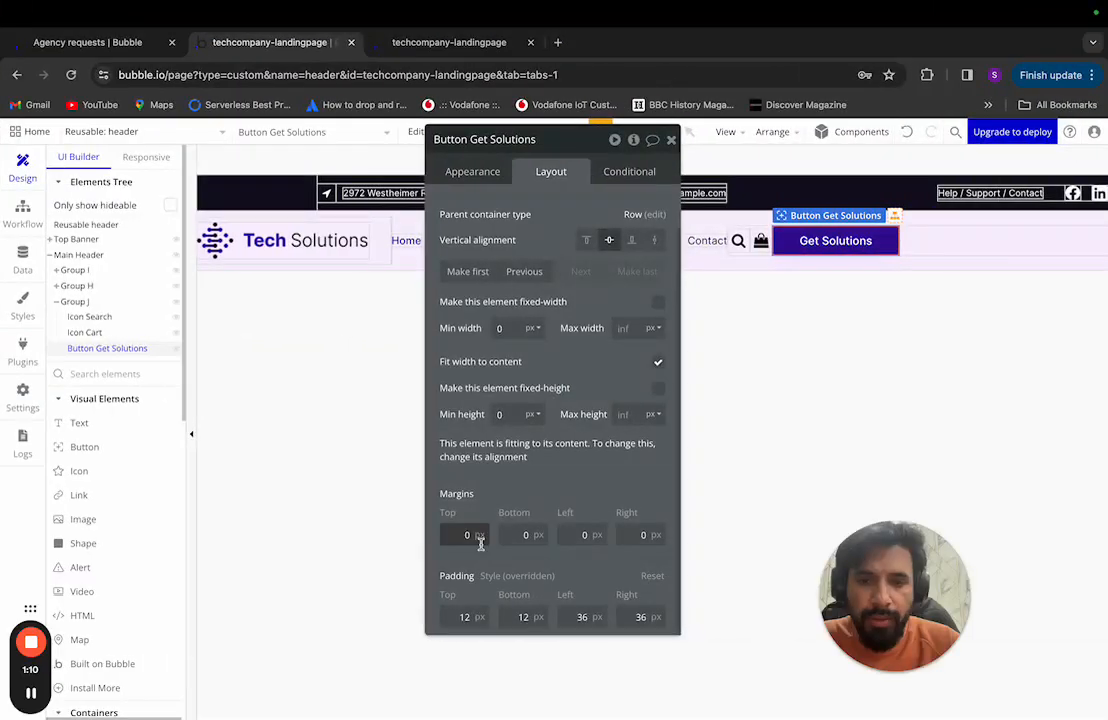
# Step: Open the Styles page and select the Primary Button style under Button
pyautogui.click(20, 313)
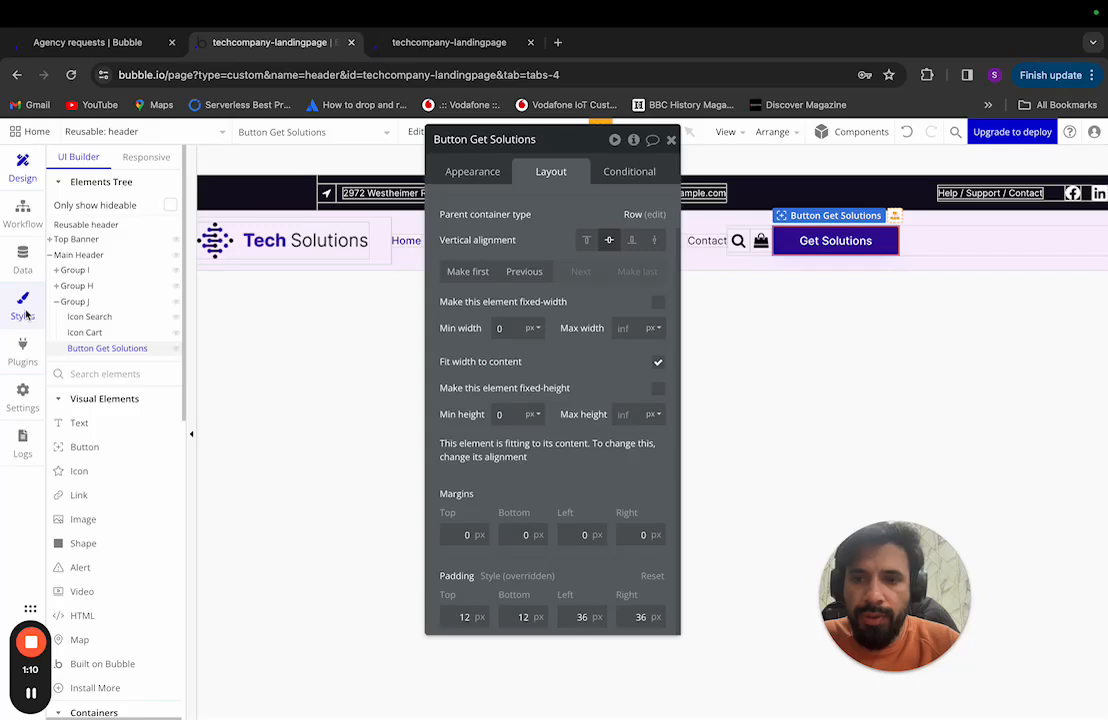
pyautogui.scroll(-2, 168, 458)
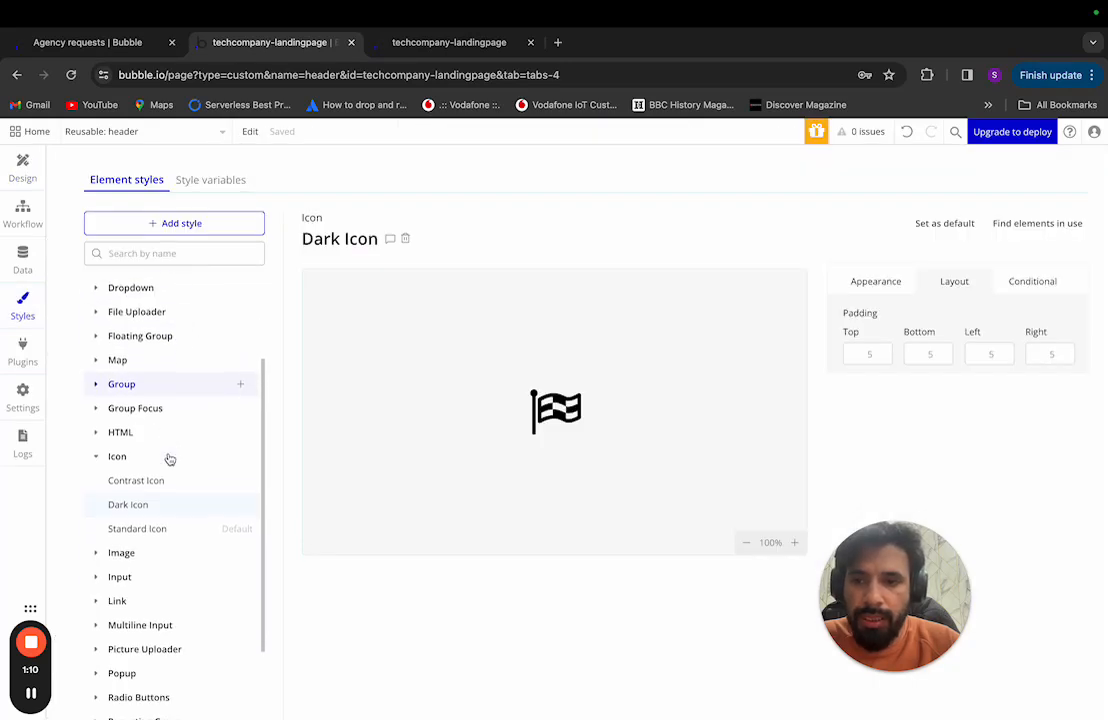
pyautogui.click(160, 529)
pyautogui.click(158, 506)
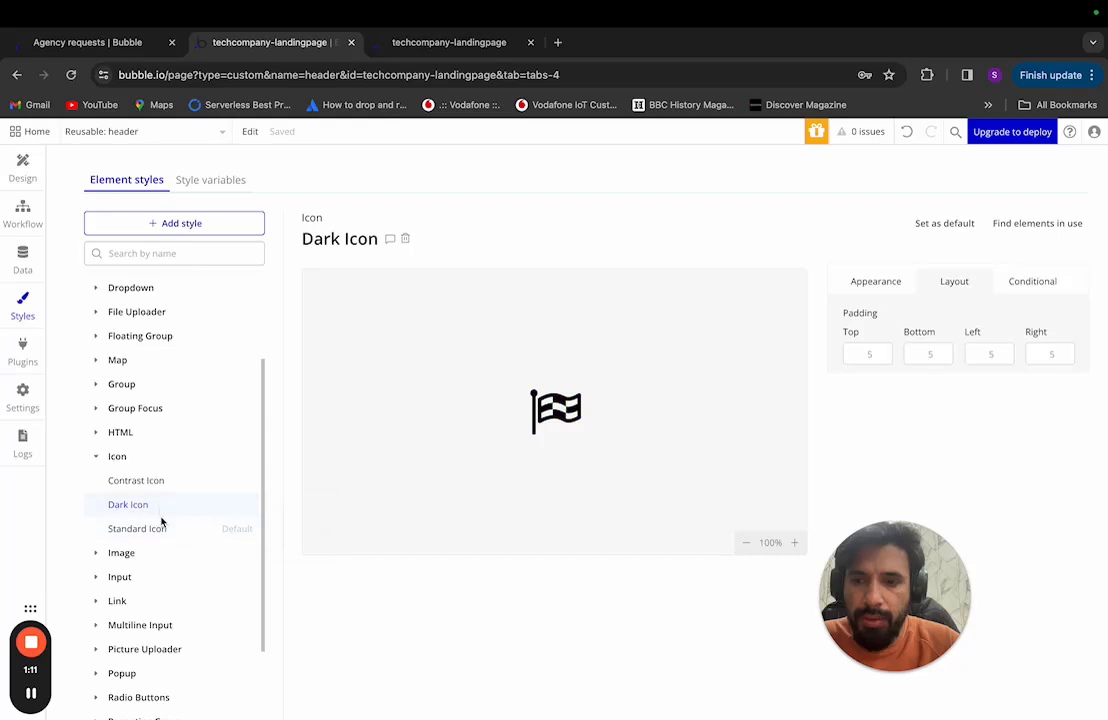
pyautogui.scroll(3, 116, 371)
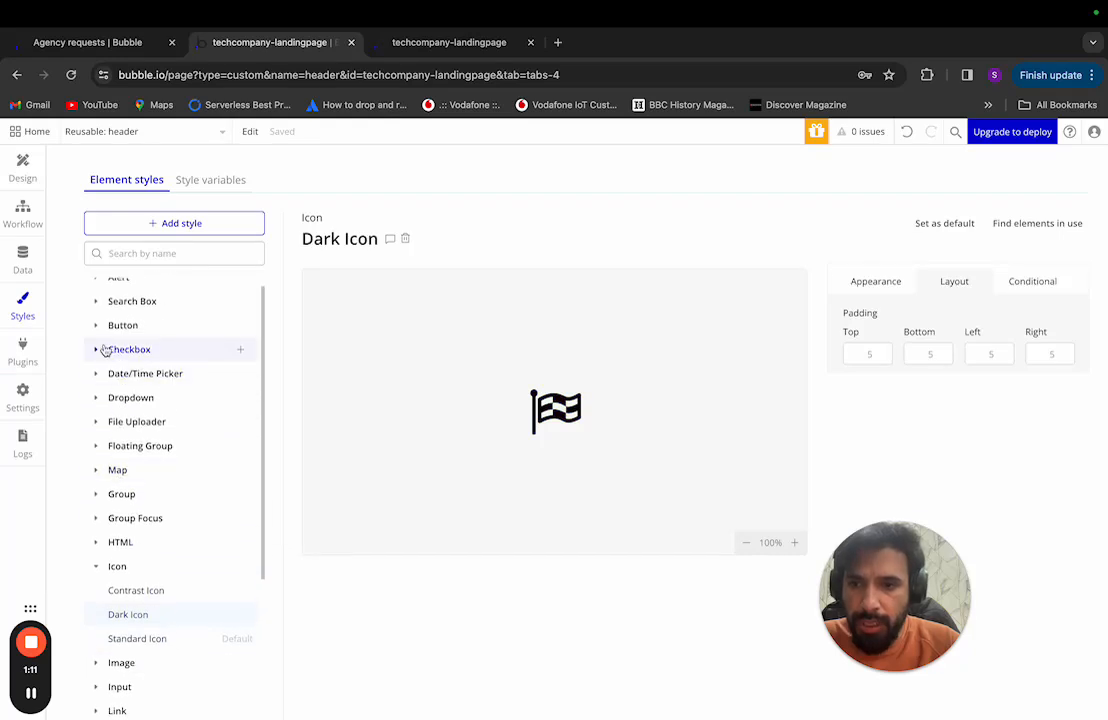
pyautogui.click(95, 327)
pyautogui.click(146, 398)
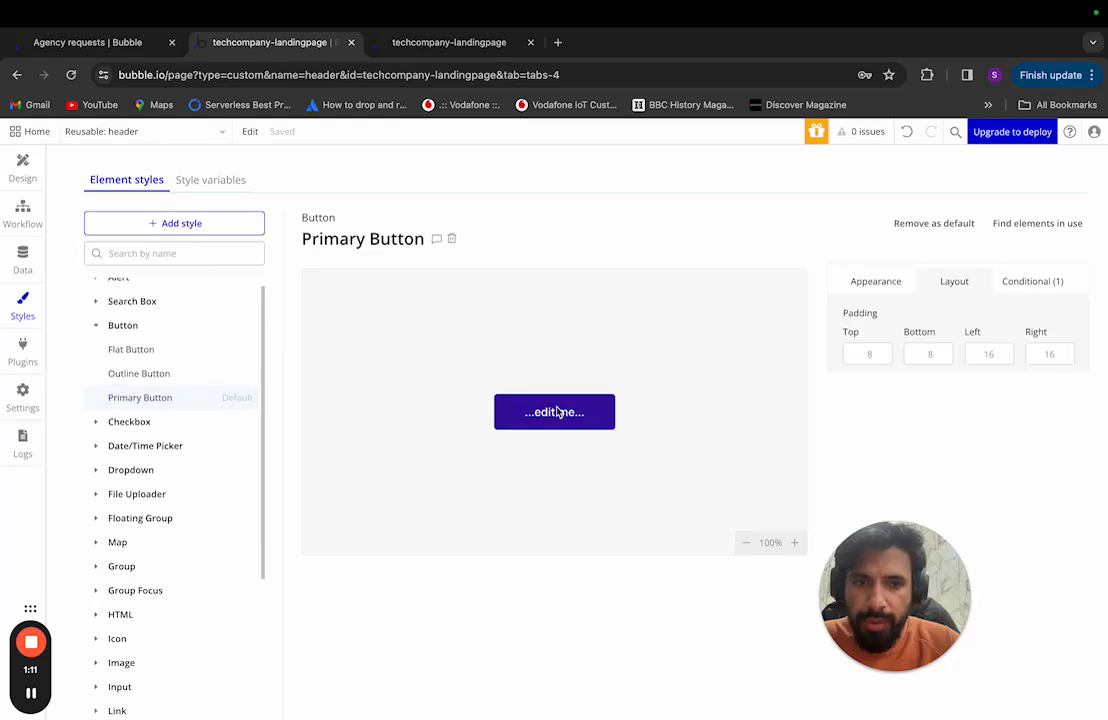
# Step: Set the Primary Button style padding to 12 top/bottom and 36 left/right, then return to Design
pyautogui.click(864, 356)
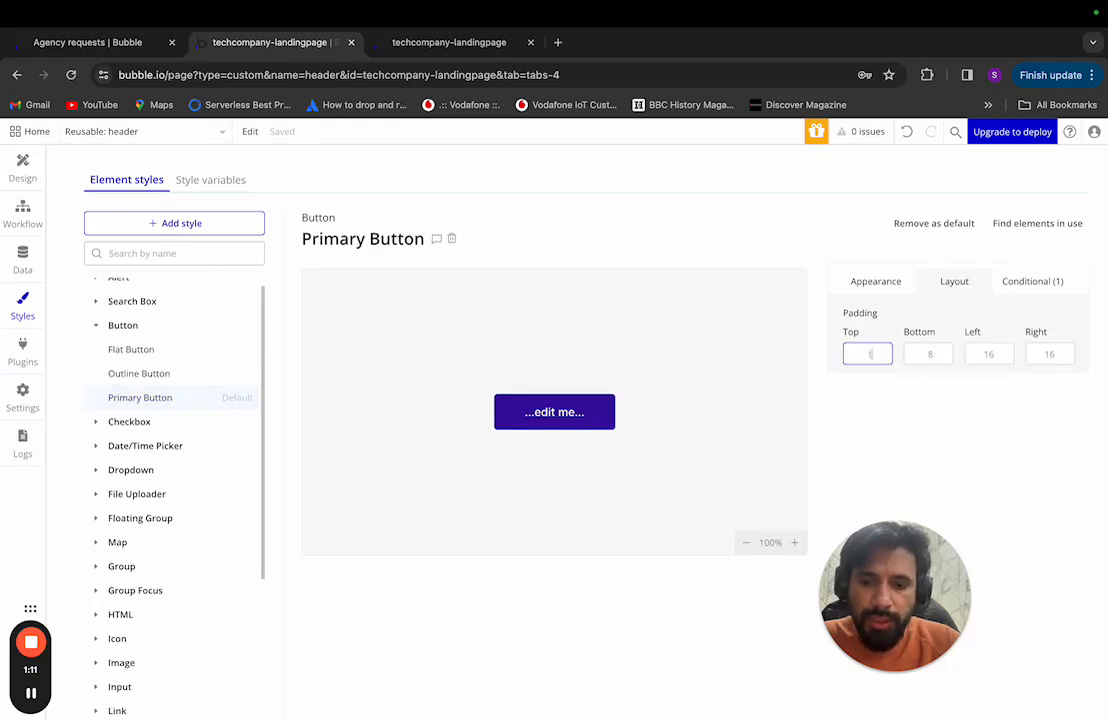
pyautogui.write('12')
pyautogui.press('Tab')
pyautogui.write('1')
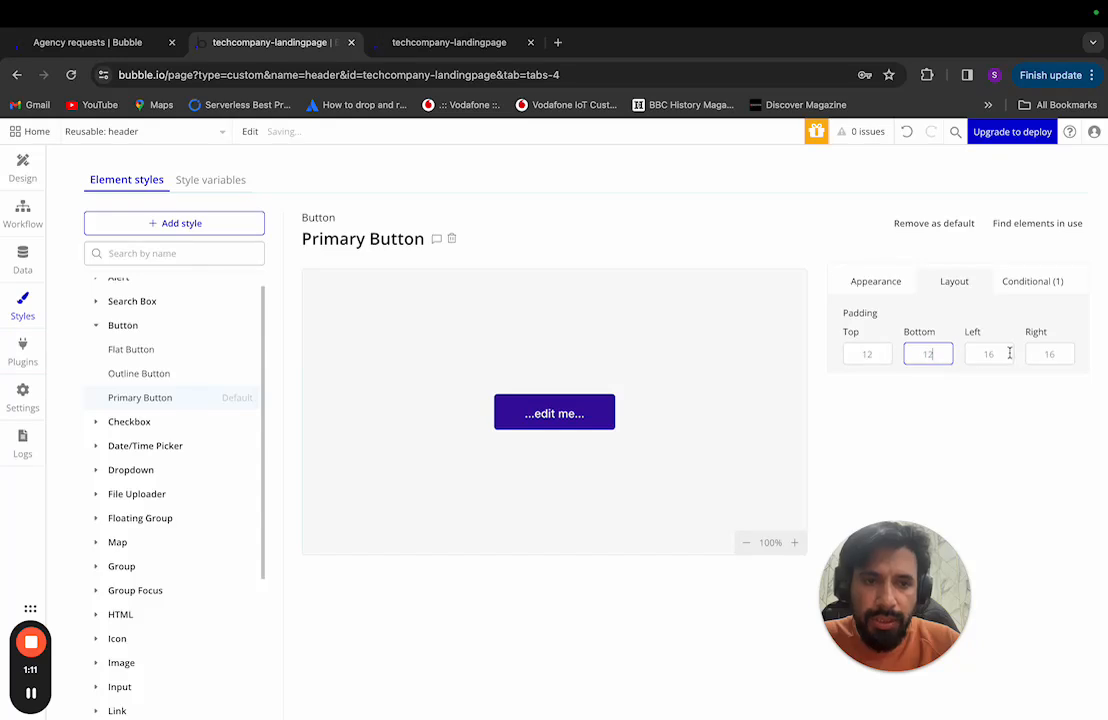
pyautogui.write('2')
pyautogui.click(988, 356)
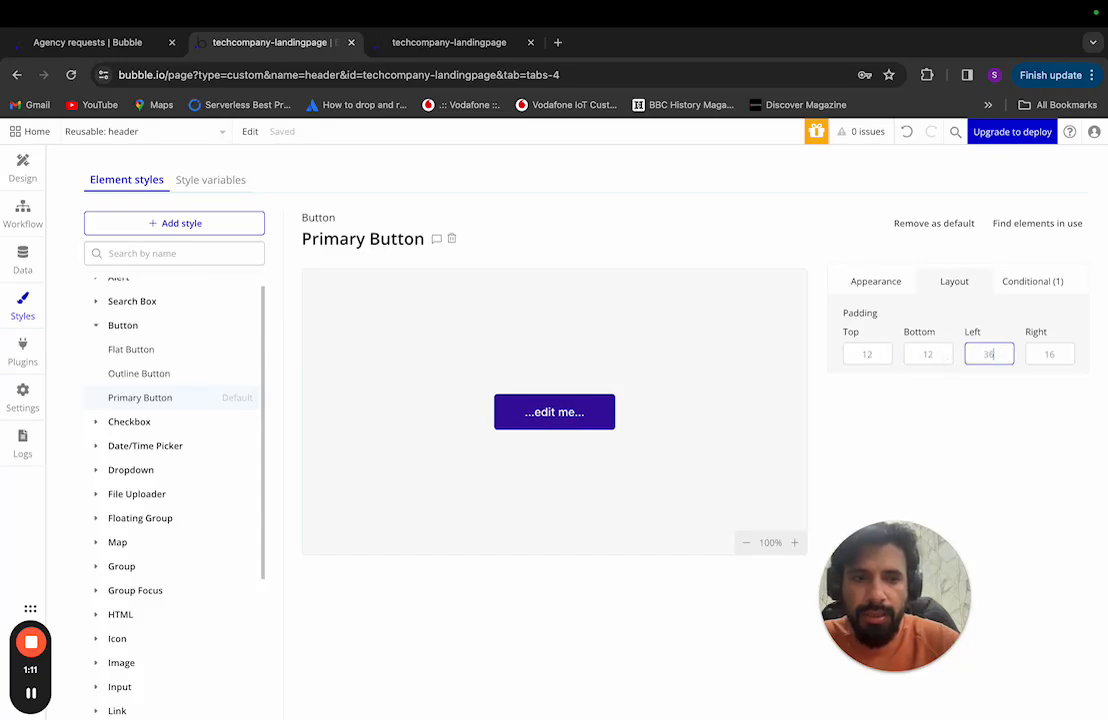
pyautogui.click(1049, 354)
pyautogui.write('36')
pyautogui.press('Return')
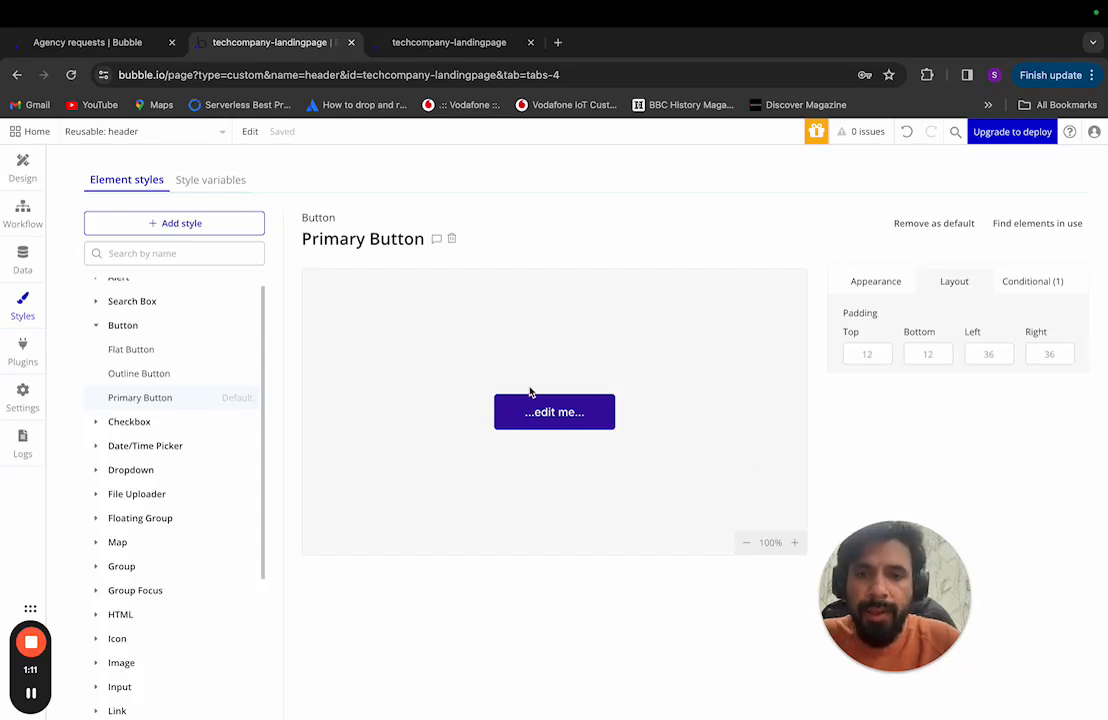
pyautogui.click(24, 176)
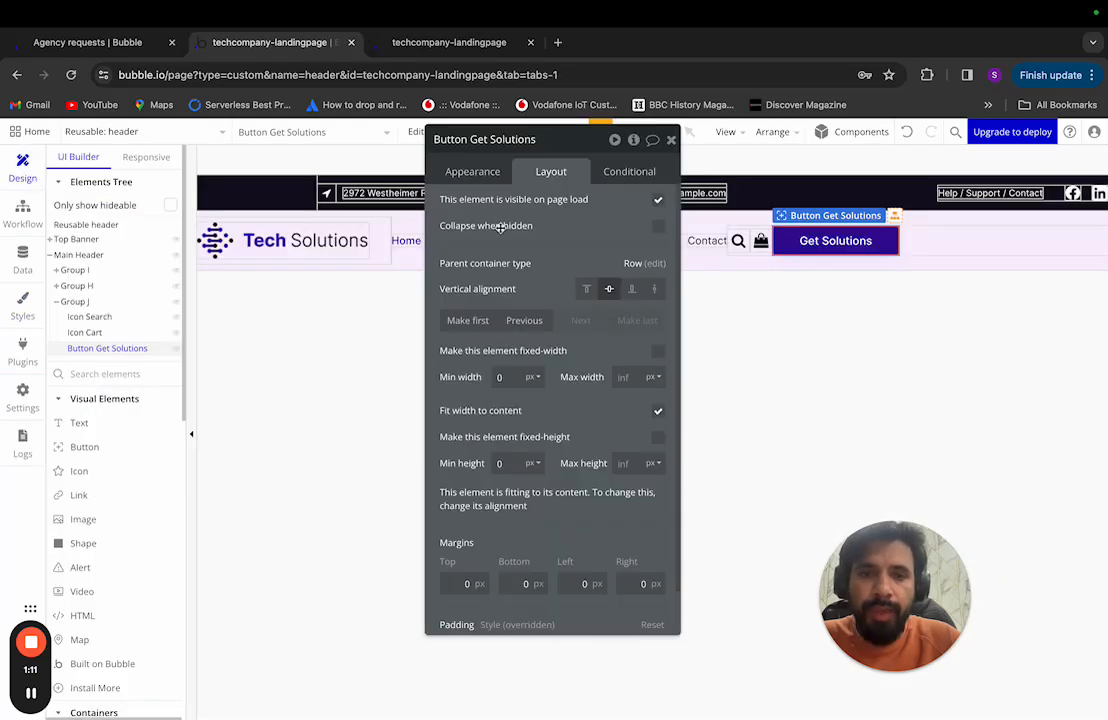
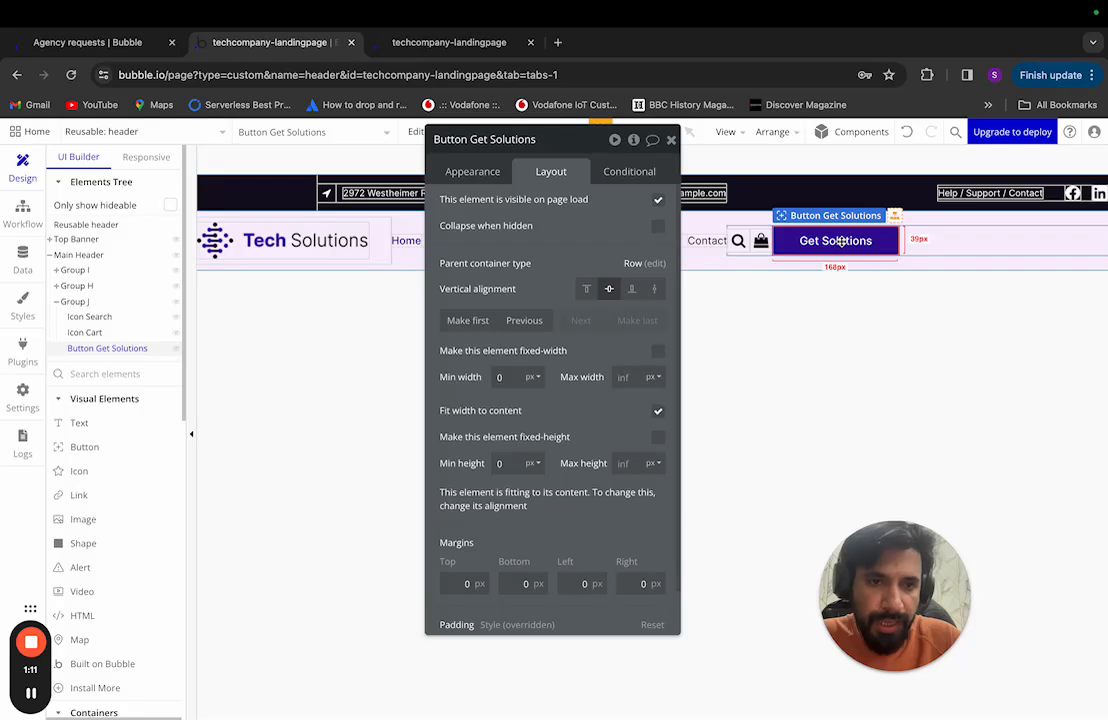
# Step: Open the Get Solutions button's Appearance tab, then select Group J in the Elements Tree
pyautogui.scroll(-2, 600, 420)
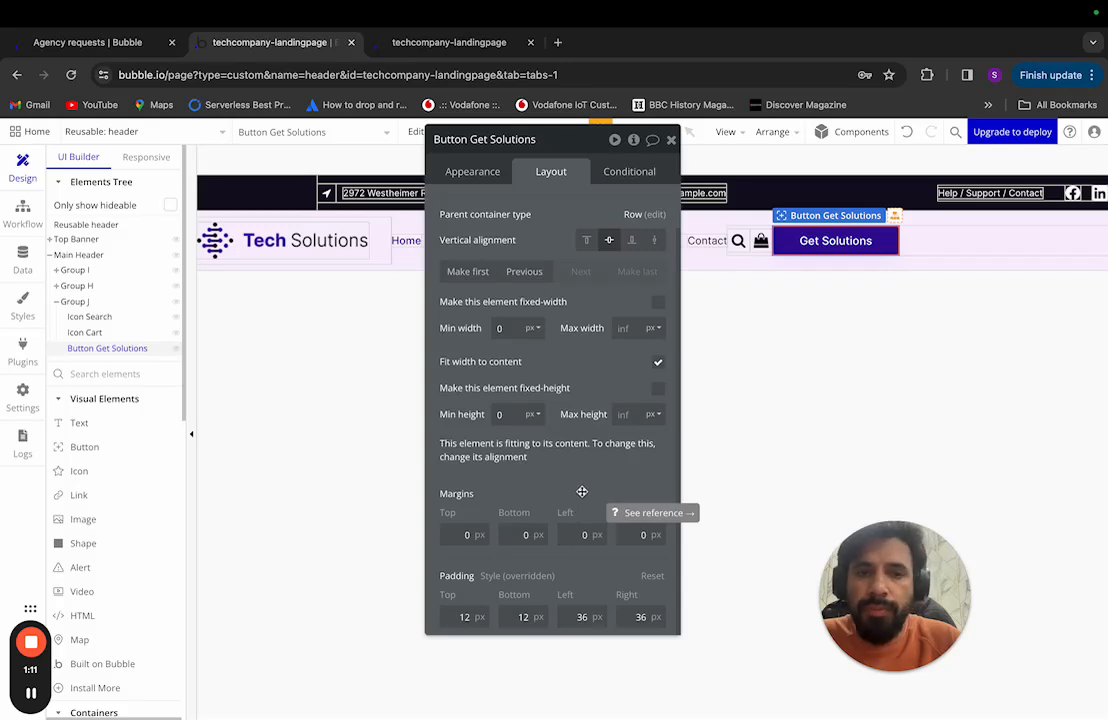
pyautogui.click(472, 171)
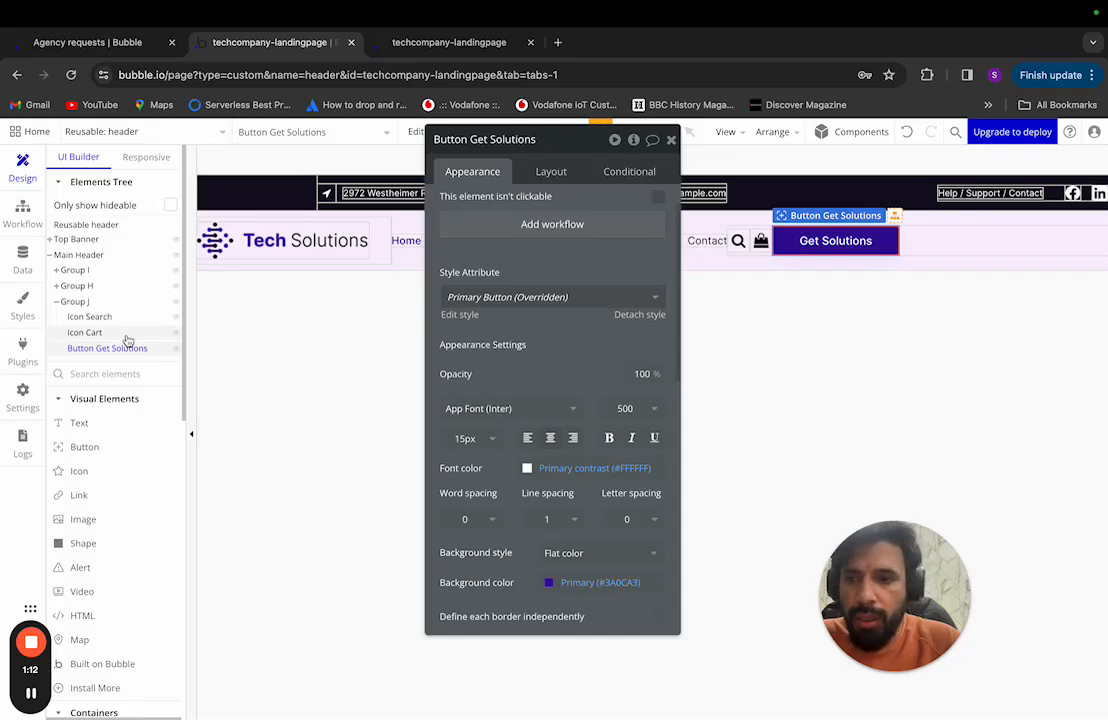
pyautogui.click(109, 304)
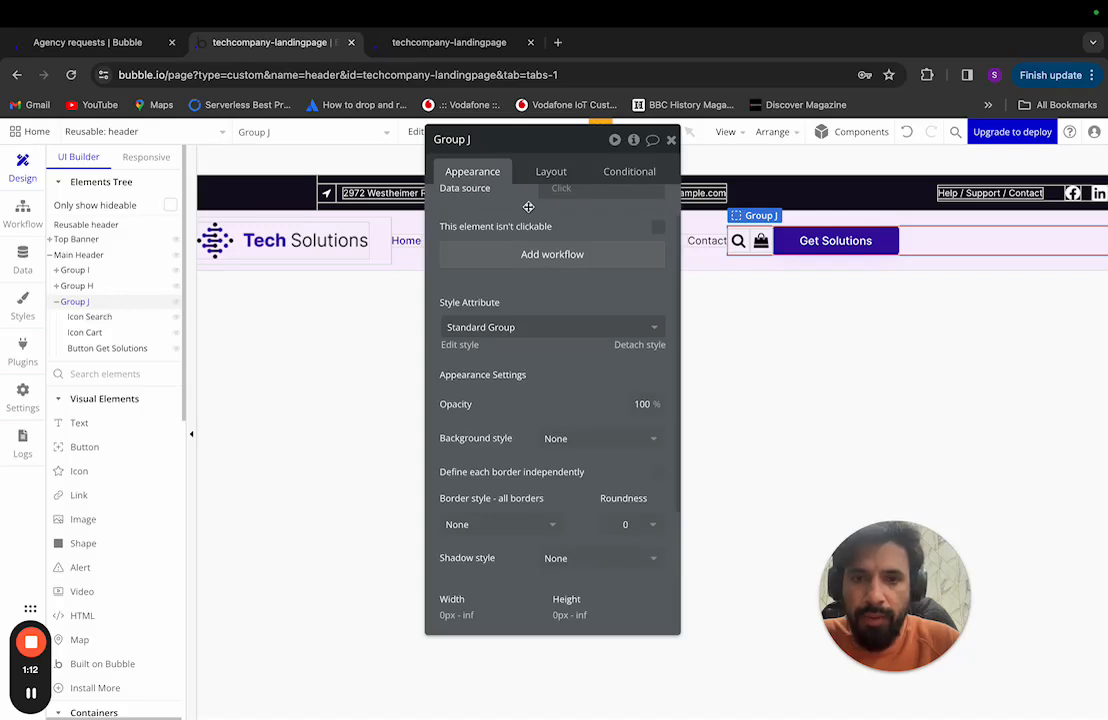
pyautogui.hotkey('ctrl', 'Left')
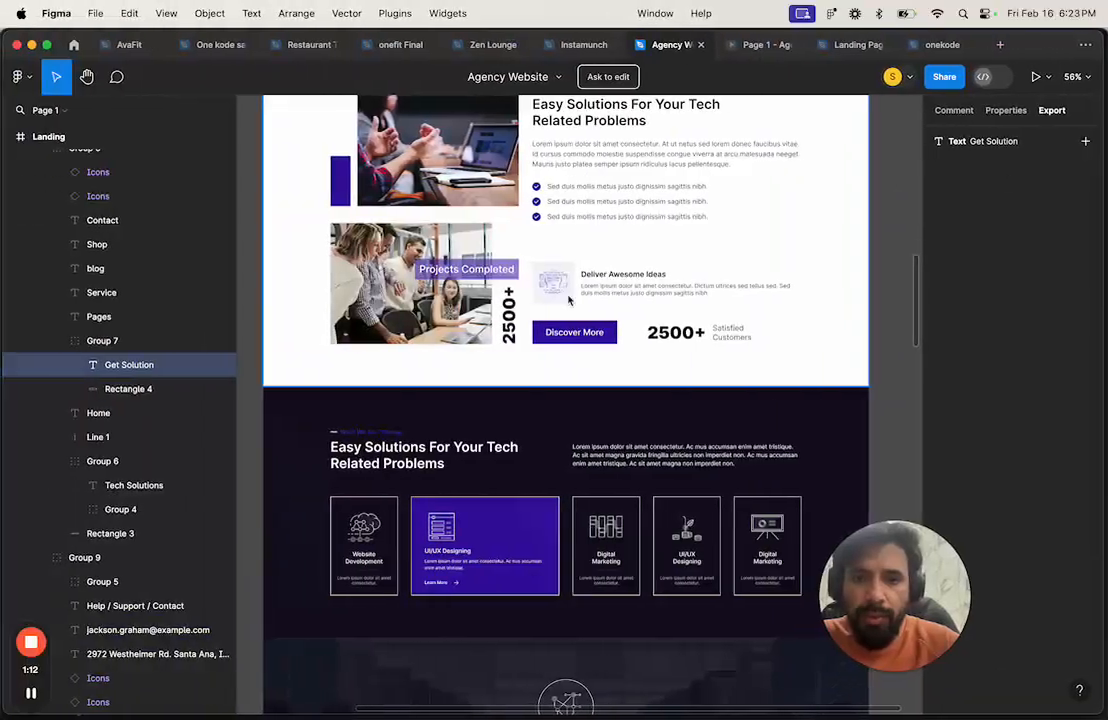
pyautogui.scroll(10, 576, 316)
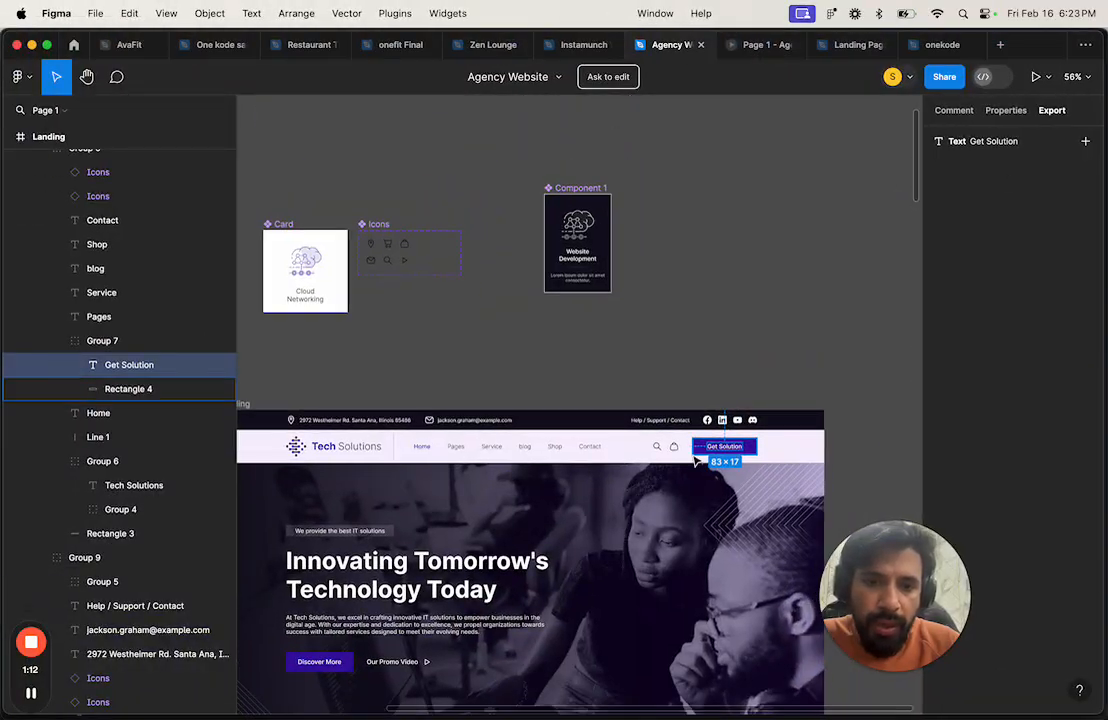
pyautogui.scroll(5, 697, 460)
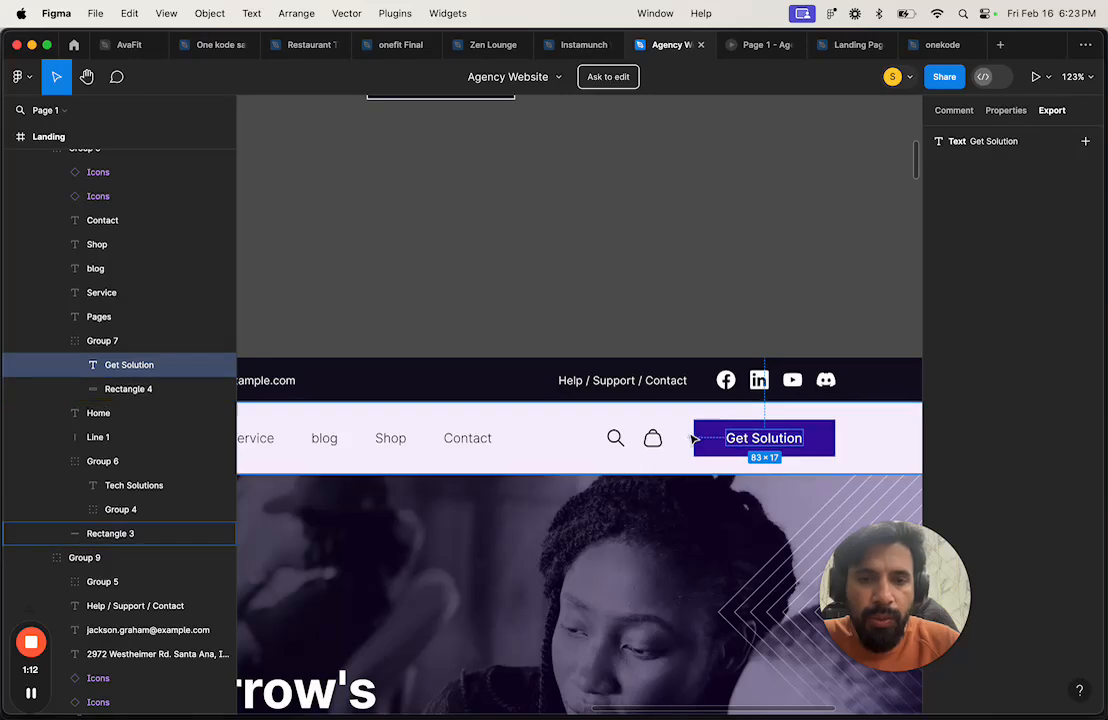
pyautogui.click(658, 445)
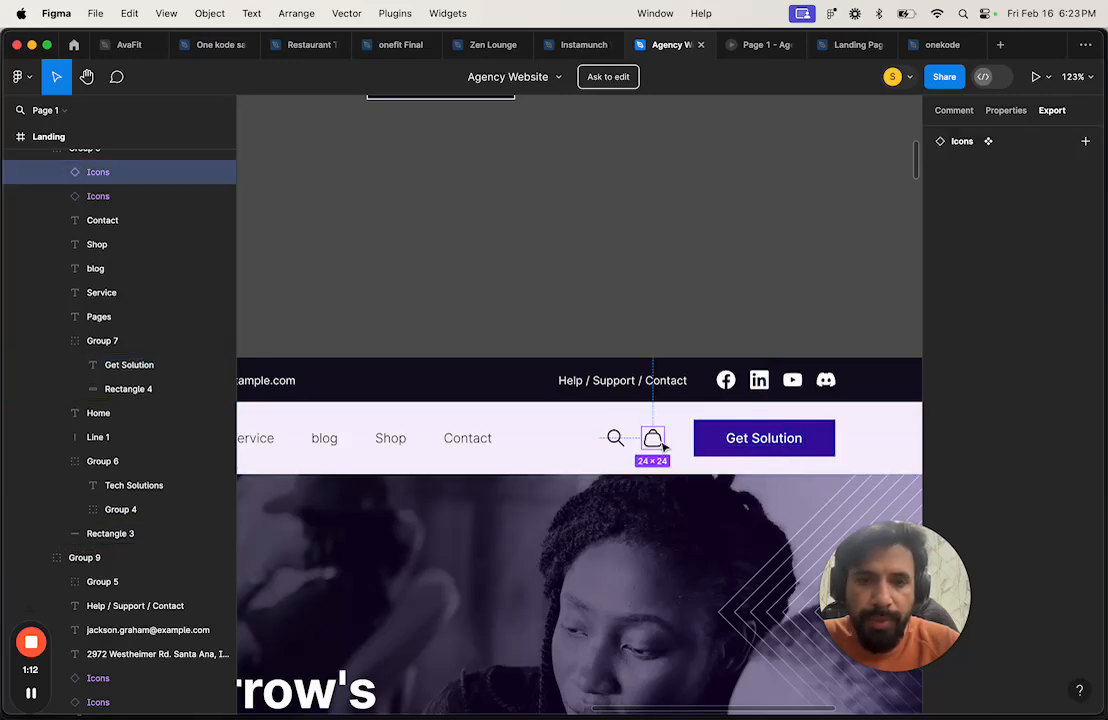
pyautogui.hotkey('ctrl', 'Right')
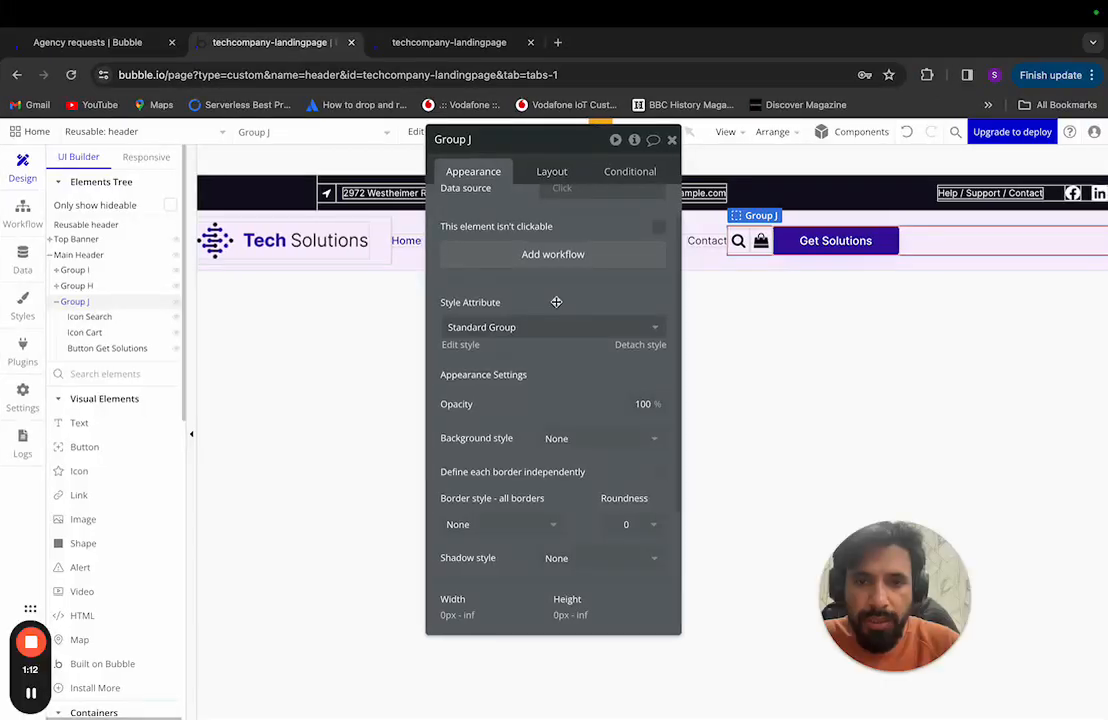
# Step: Enable gap spacing in Group J with a 32 px column gap, then pick the header icons
pyautogui.click(541, 172)
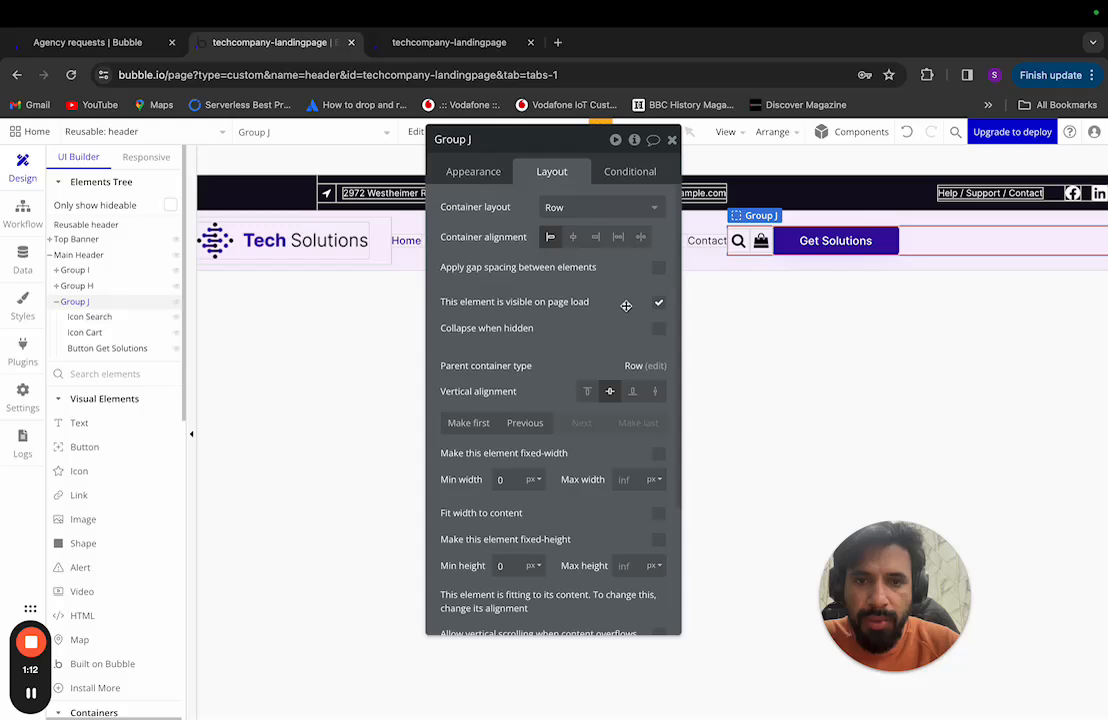
pyautogui.click(659, 267)
pyautogui.click(647, 323)
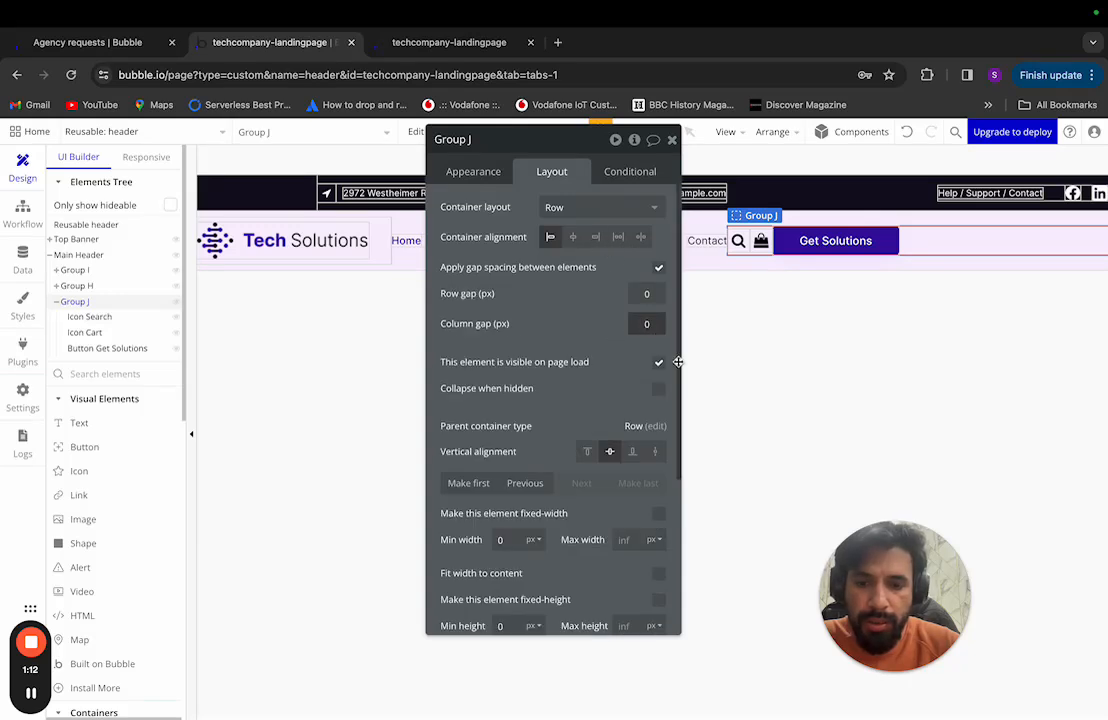
pyautogui.write('23')
pyautogui.press('Return')
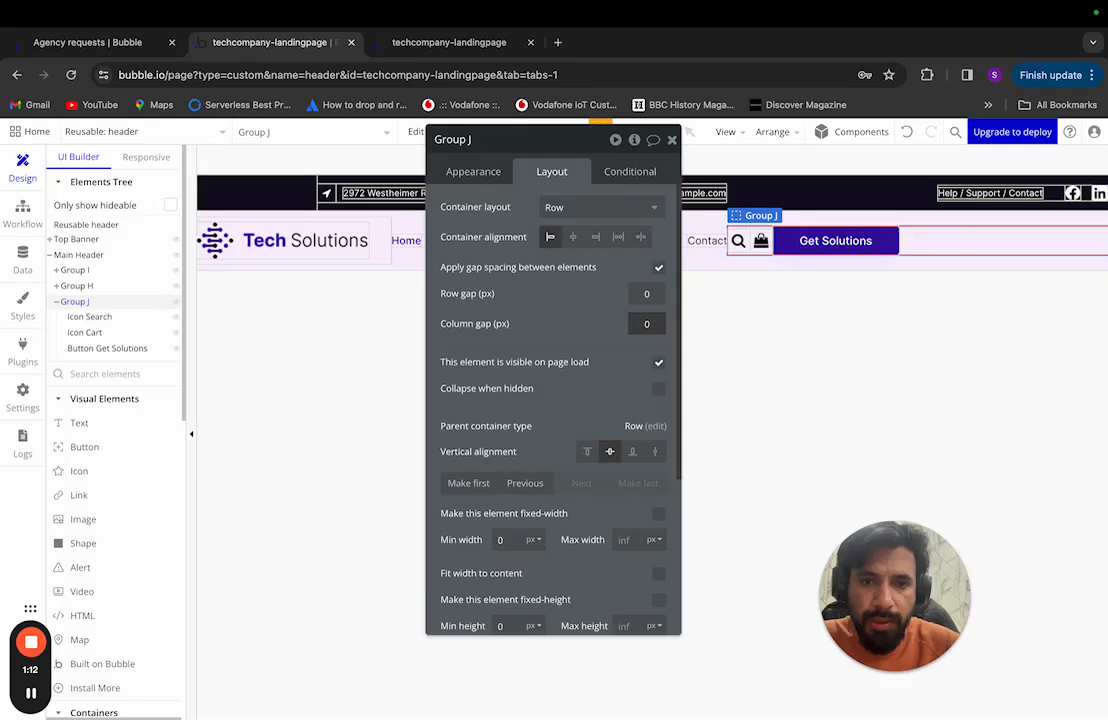
pyautogui.press('Return')
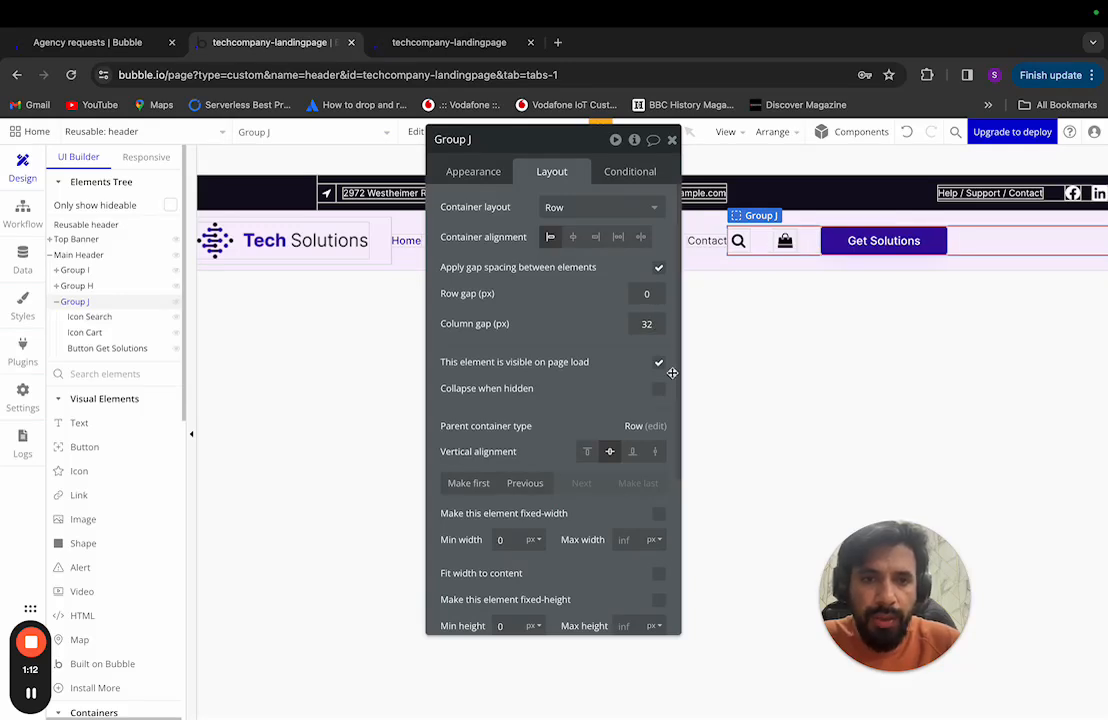
pyautogui.click(740, 241)
pyautogui.click(784, 241)
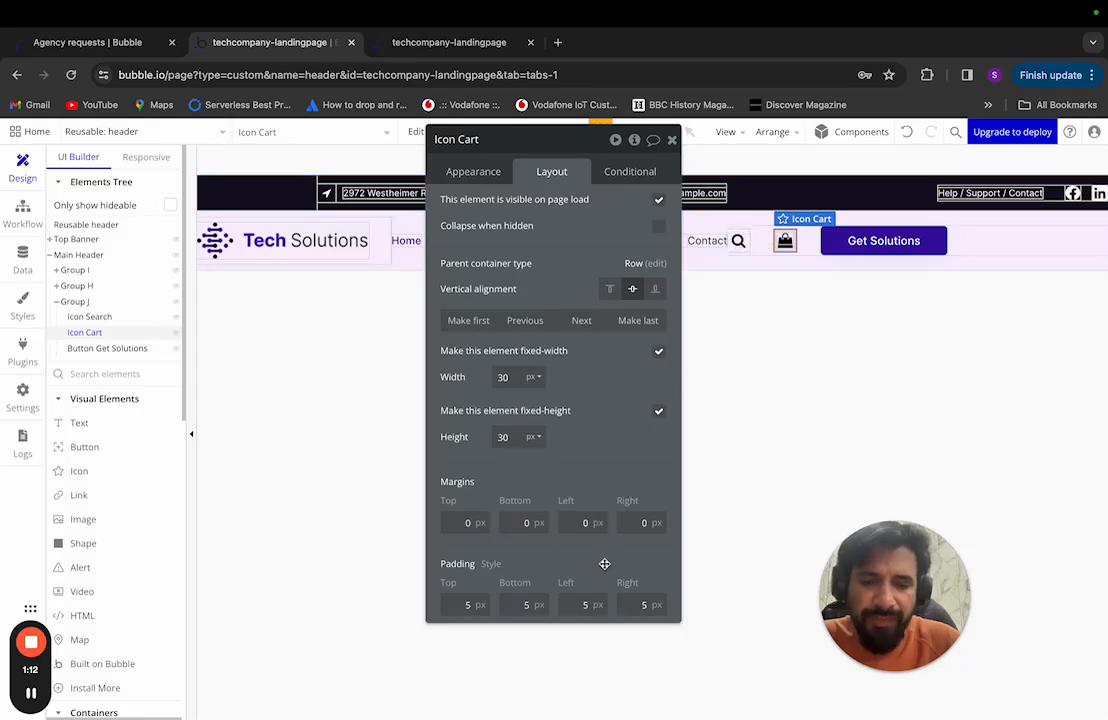
# Step: Set the Icon Search and Icon Cart width and height to 24 px each
pyautogui.click(738, 241)
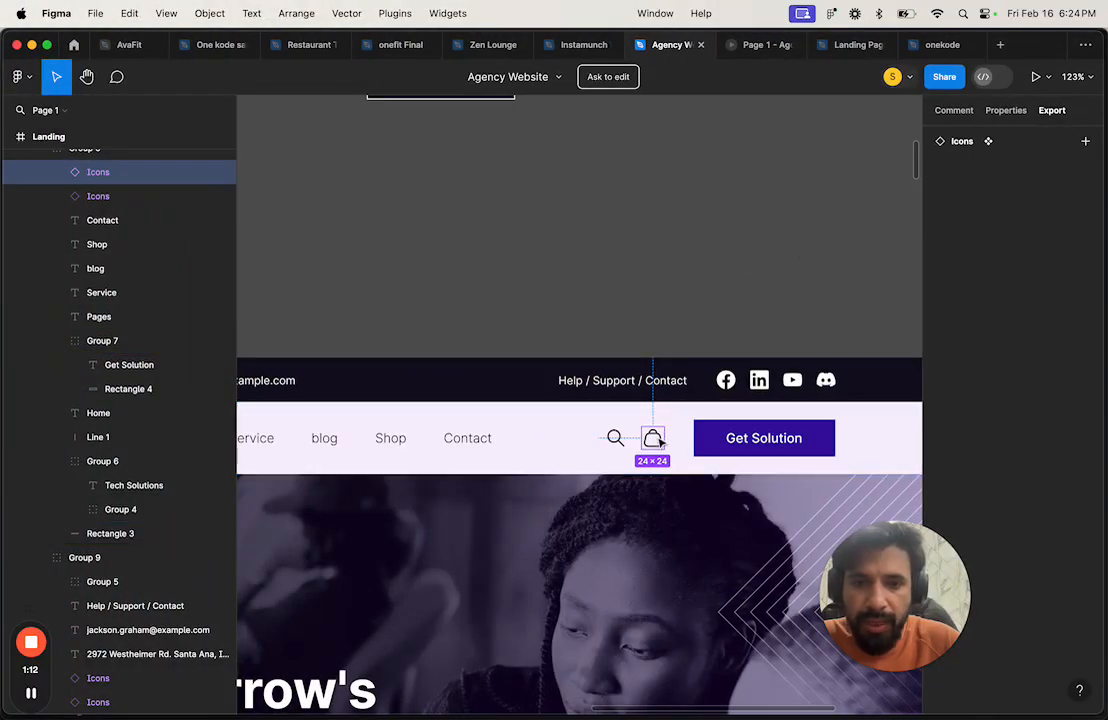
pyautogui.click(624, 444)
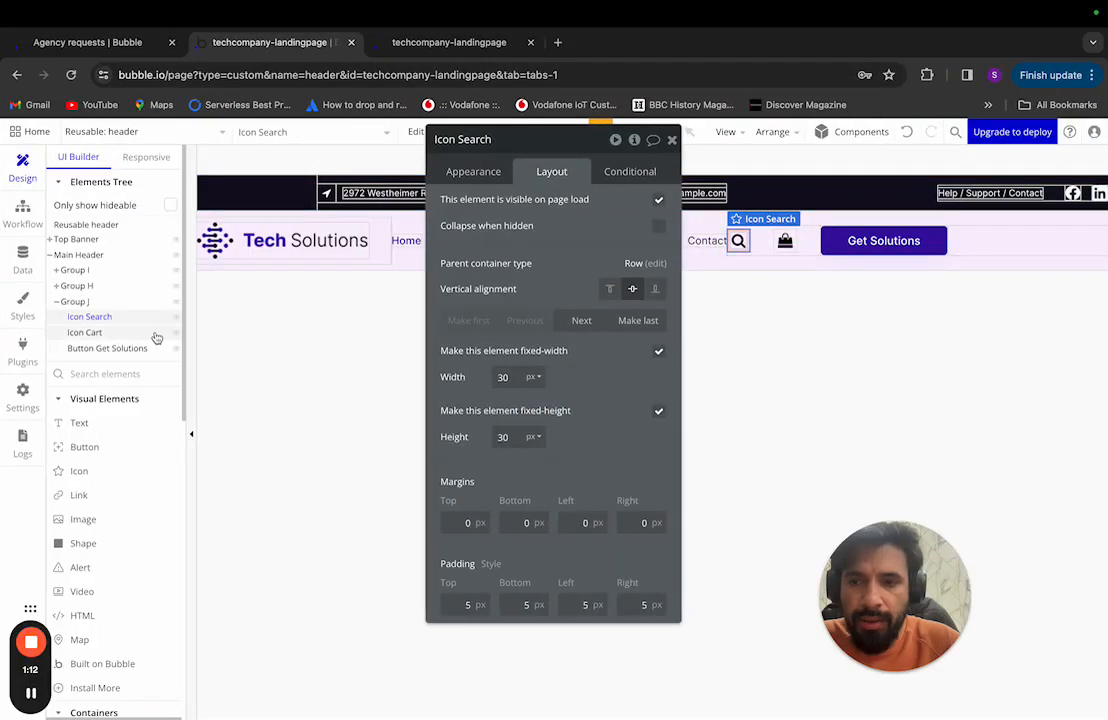
pyautogui.doubleClick(508, 376)
pyautogui.write('24')
pyautogui.doubleClick(504, 437)
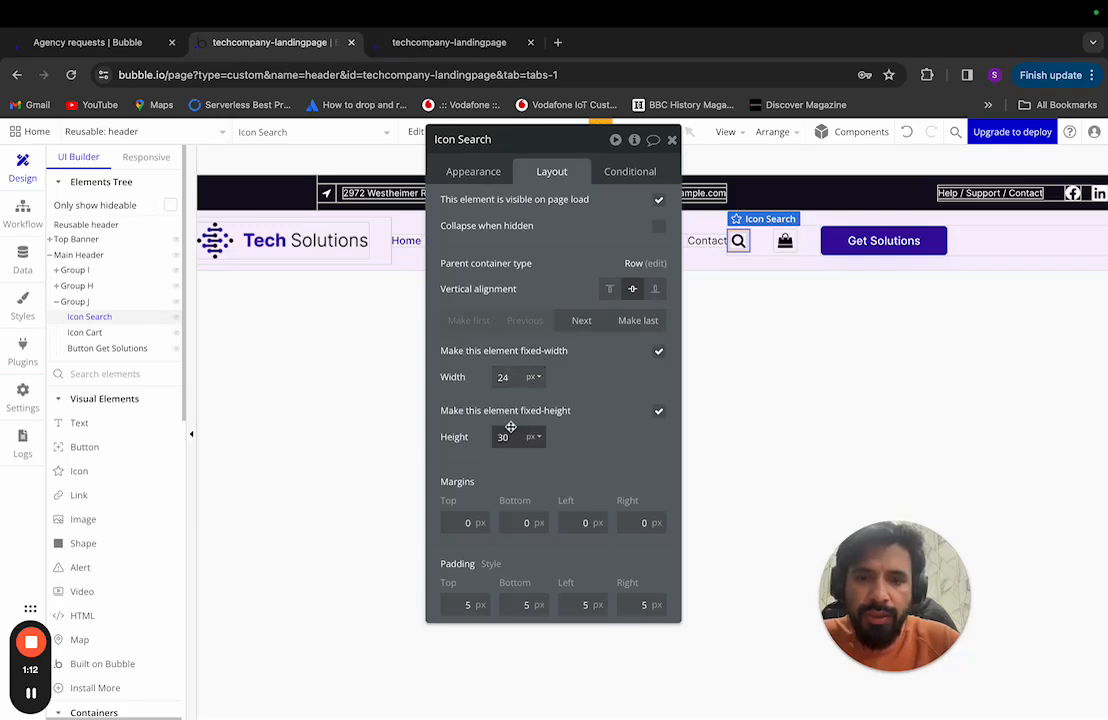
pyautogui.write('24')
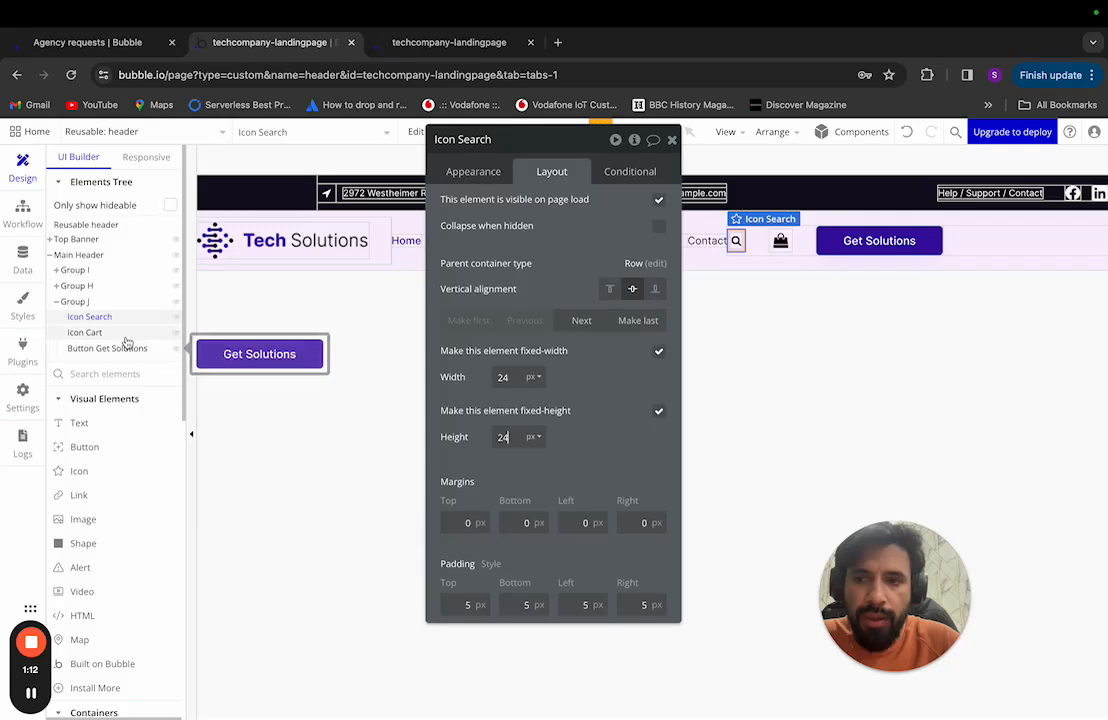
pyautogui.click(95, 333)
pyautogui.doubleClick(502, 377)
pyautogui.write('24')
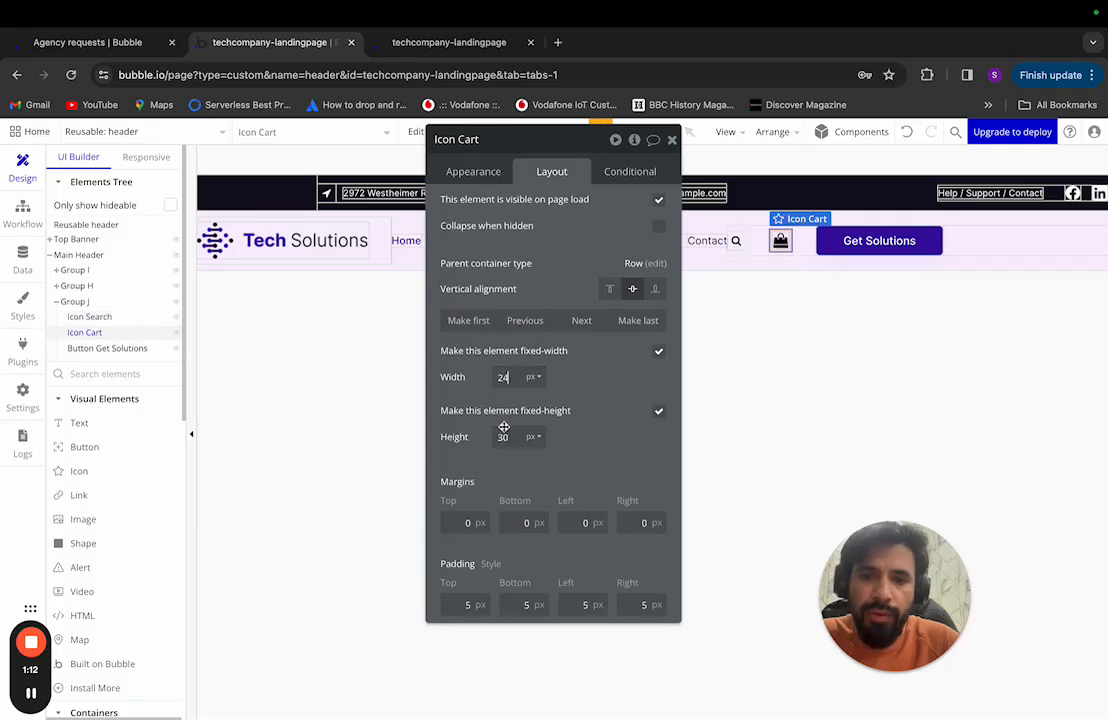
pyautogui.doubleClick(503, 436)
pyautogui.write('24')
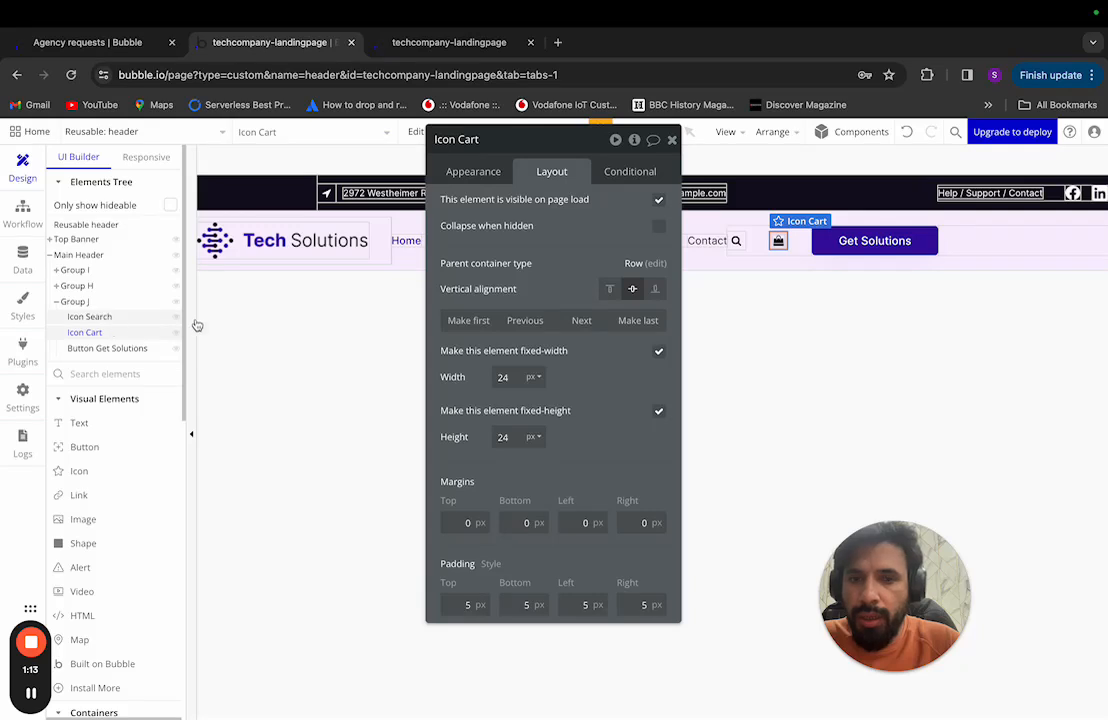
# Step: Group the search and cart icons into a new row container, Group K, fitting content width
pyautogui.click(736, 240)
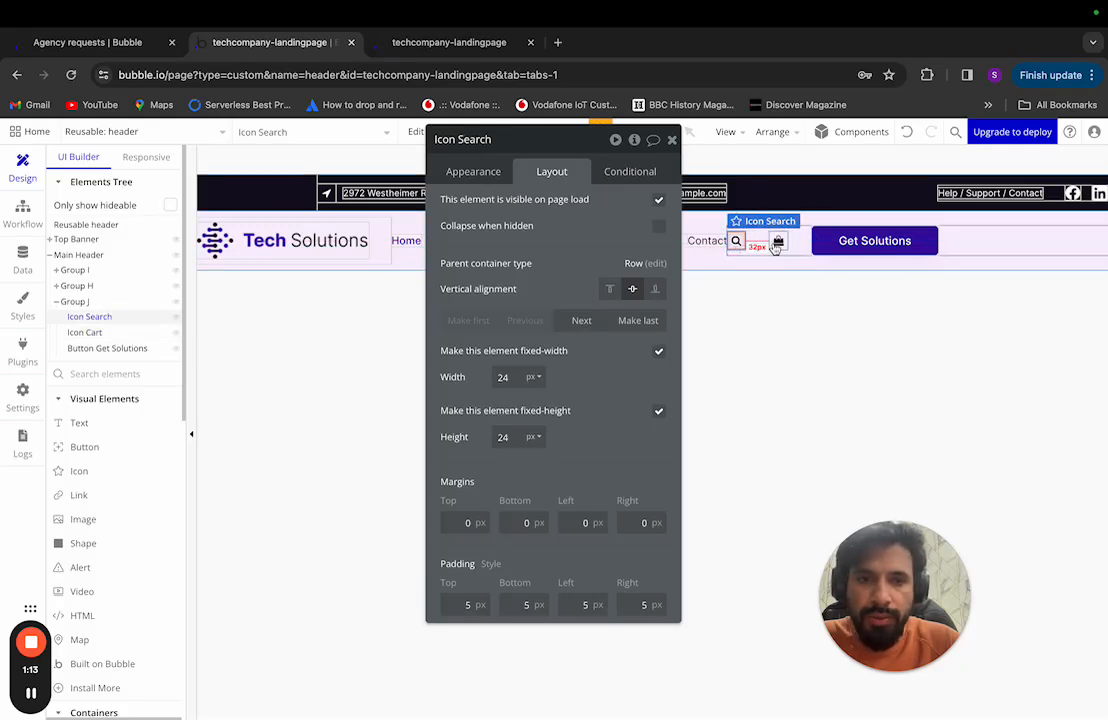
pyautogui.keyDown('shift'); pyautogui.click(777, 241); pyautogui.keyUp('shift')
pyautogui.moveTo(820, 322)
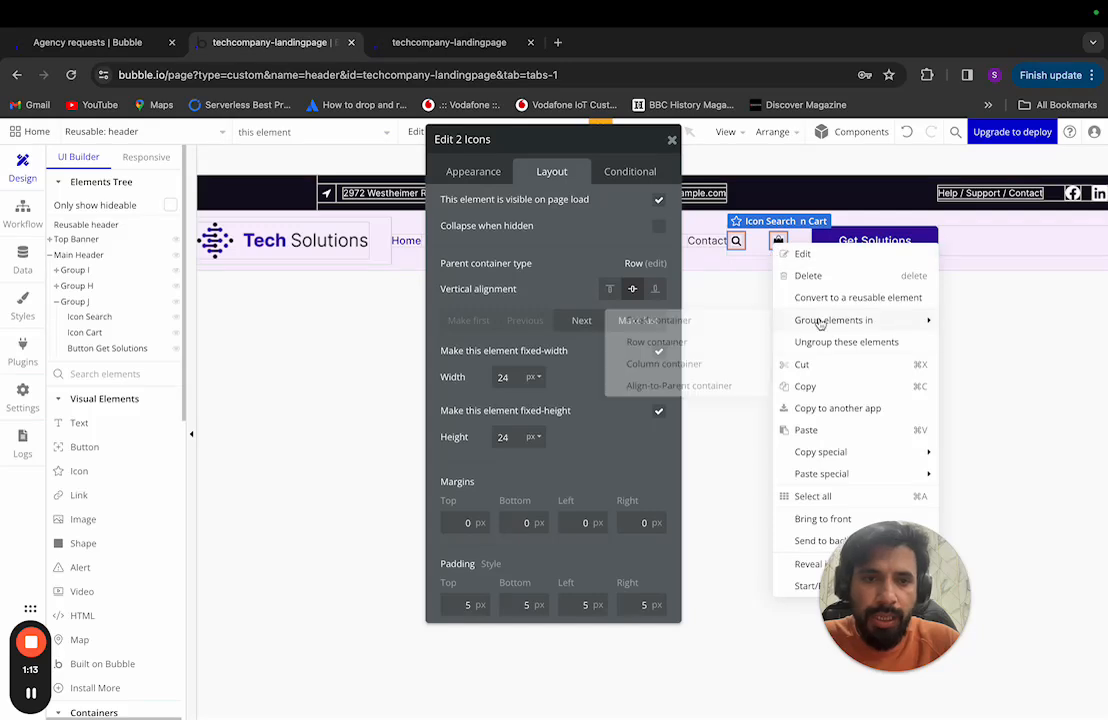
pyautogui.click(721, 343)
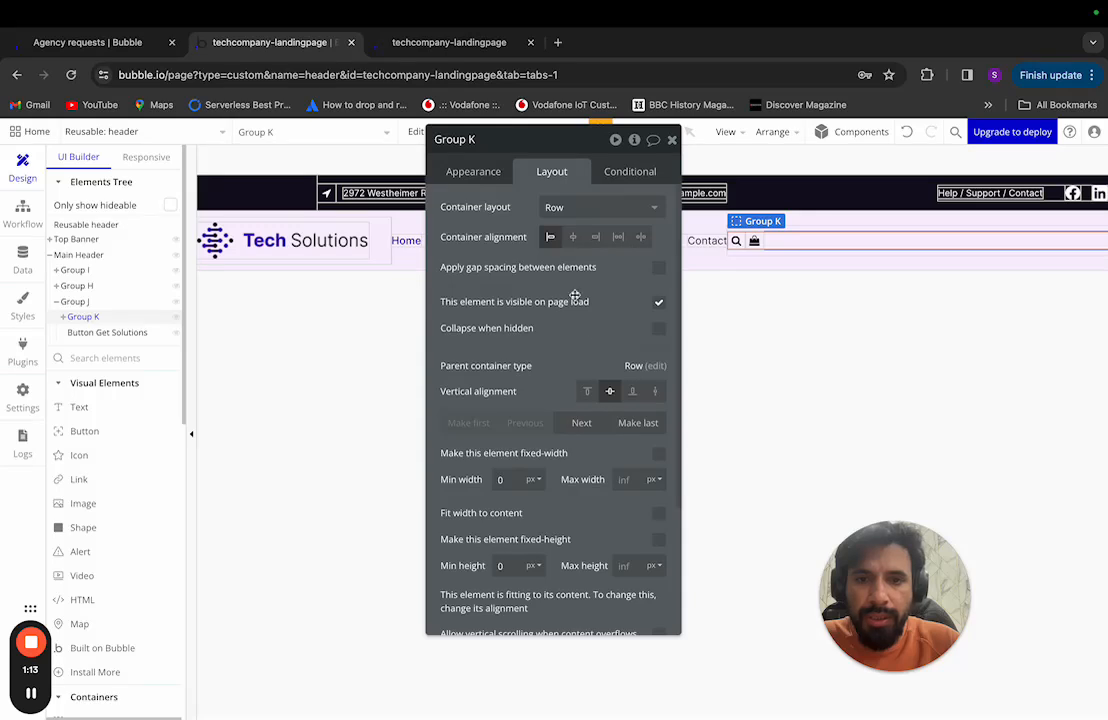
pyautogui.scroll(-3, 598, 334)
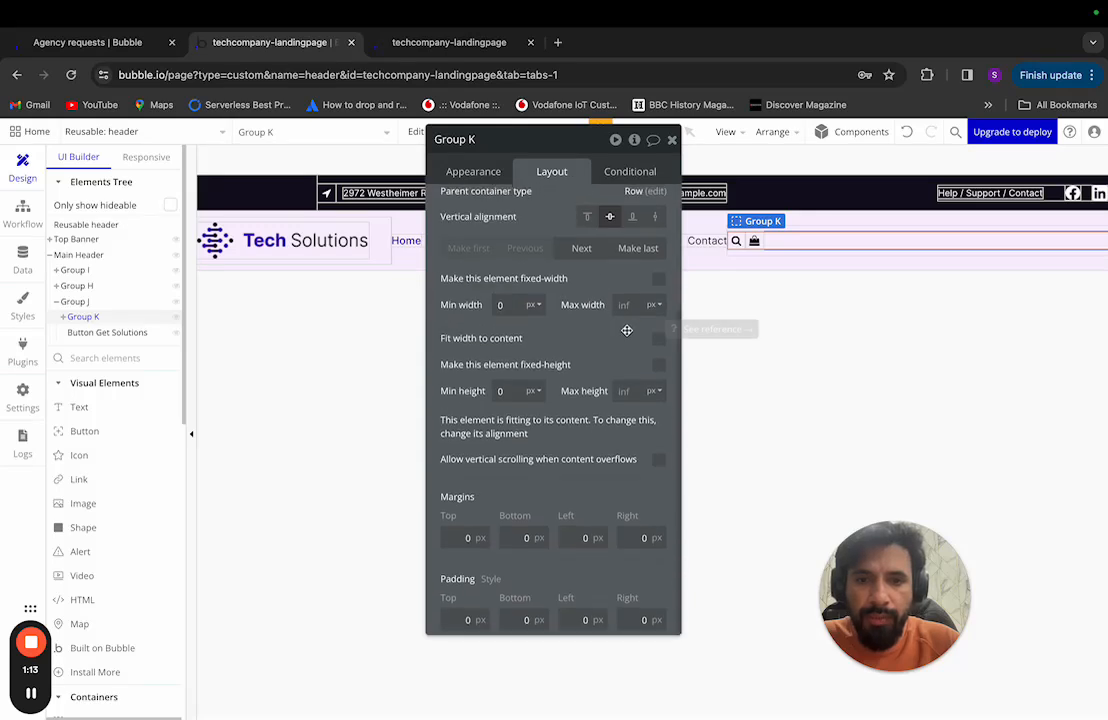
pyautogui.click(658, 340)
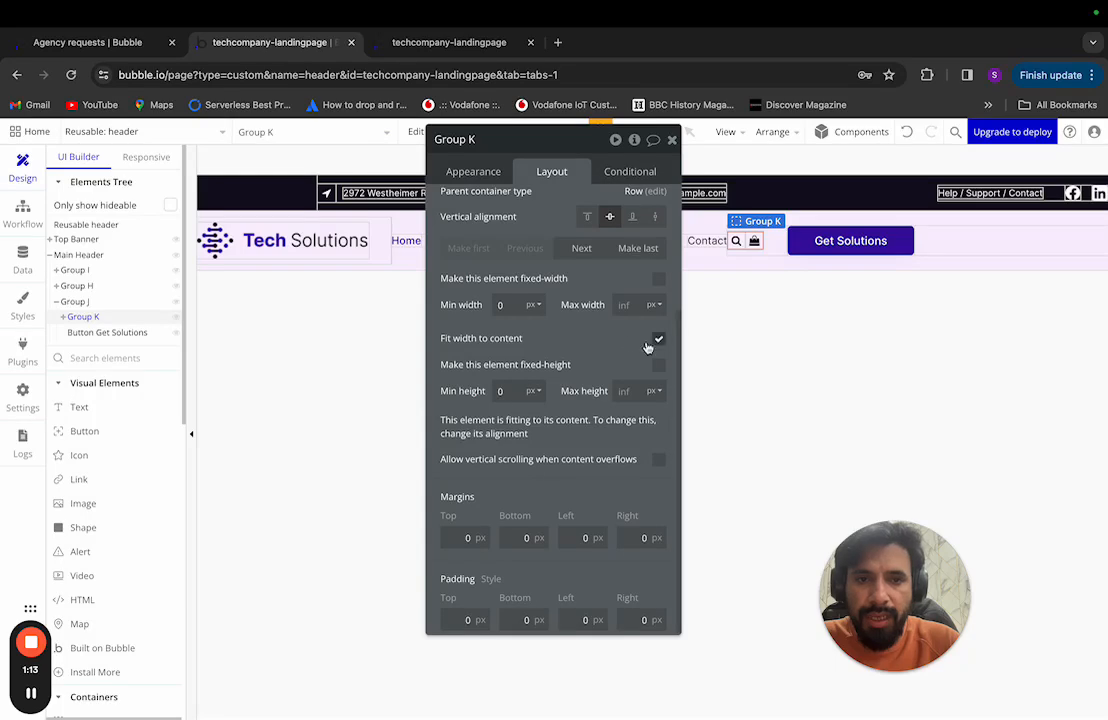
# Step: Measure the spacing between the search and bag icons in the Figma design
pyautogui.hotkey('ctrl', 'Left')
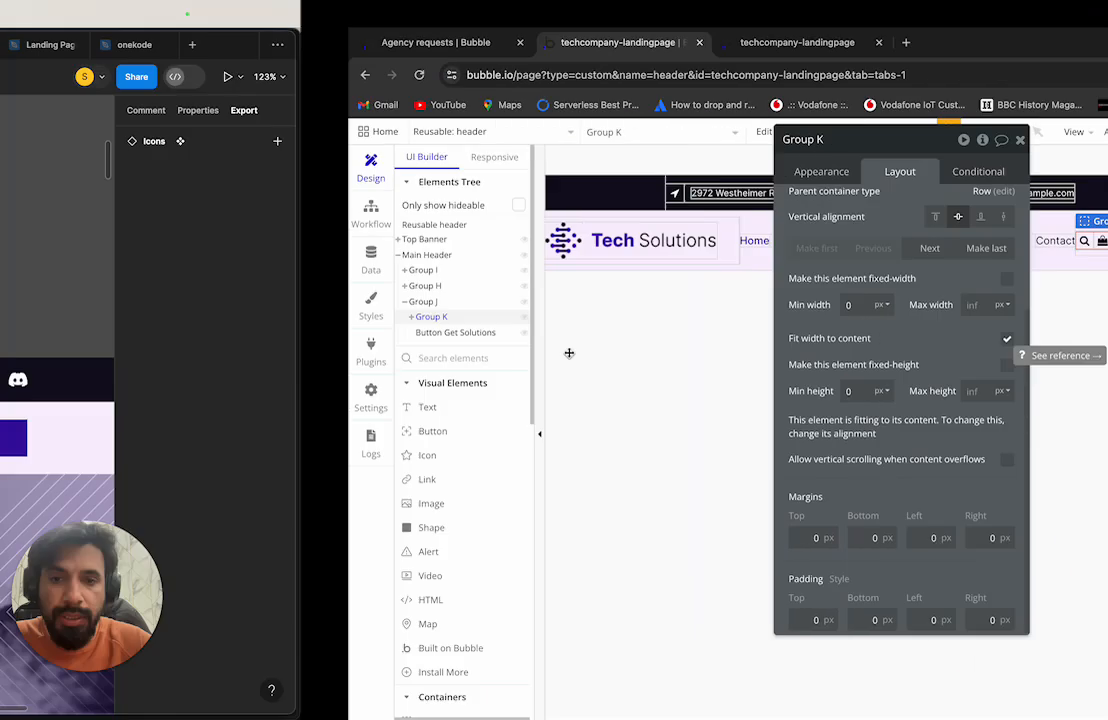
pyautogui.click(652, 438)
pyautogui.keyDown('shift'); pyautogui.click(615, 438); pyautogui.keyUp('shift')
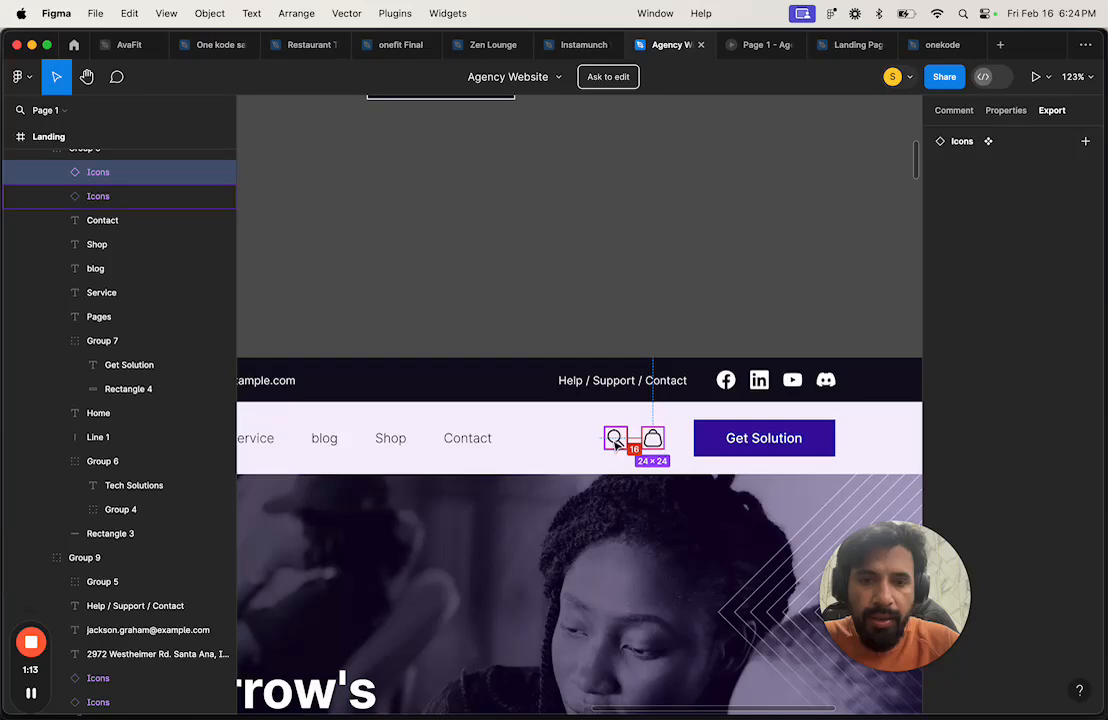
pyautogui.hotkey('ctrl', 'Right')
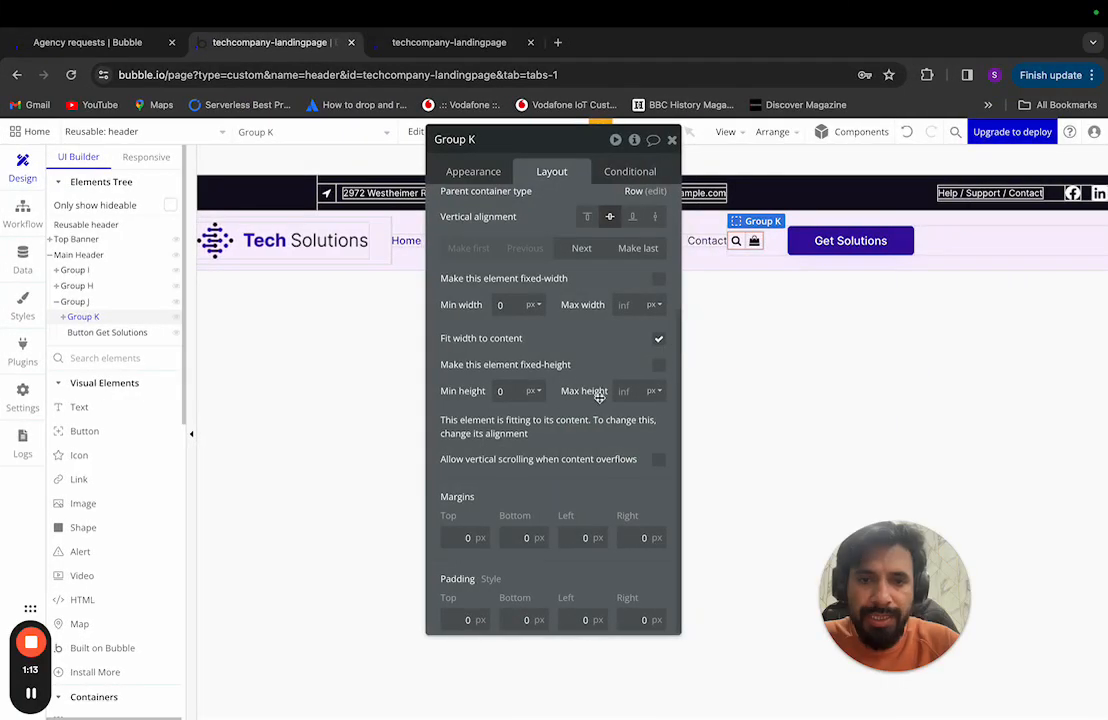
pyautogui.scroll(5, 599, 395)
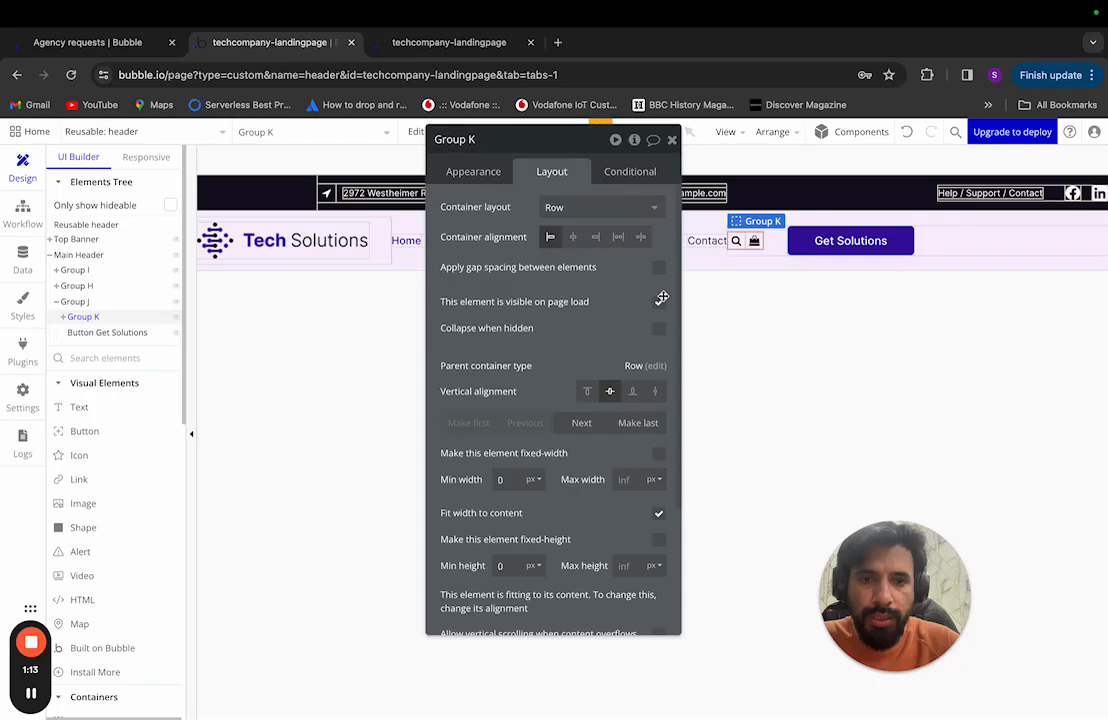
# Step: Turn on Group K's gap spacing with a 16 px column gap, then close the Reusable header editor
pyautogui.click(660, 269)
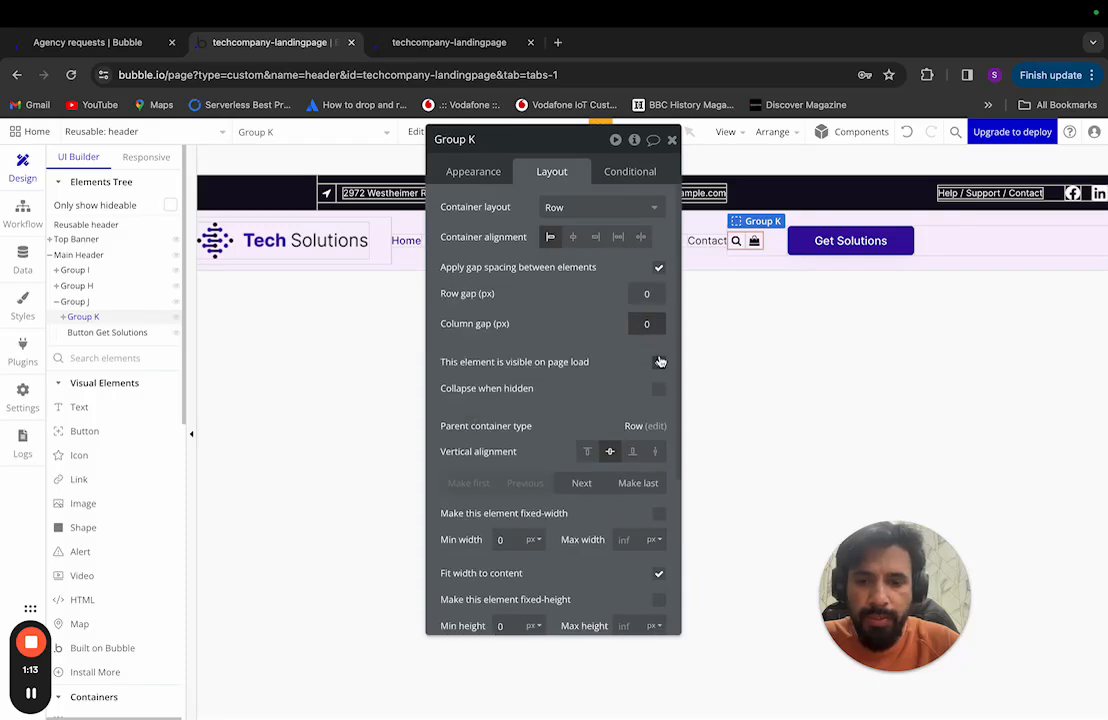
pyautogui.click(647, 323)
pyautogui.write('160')
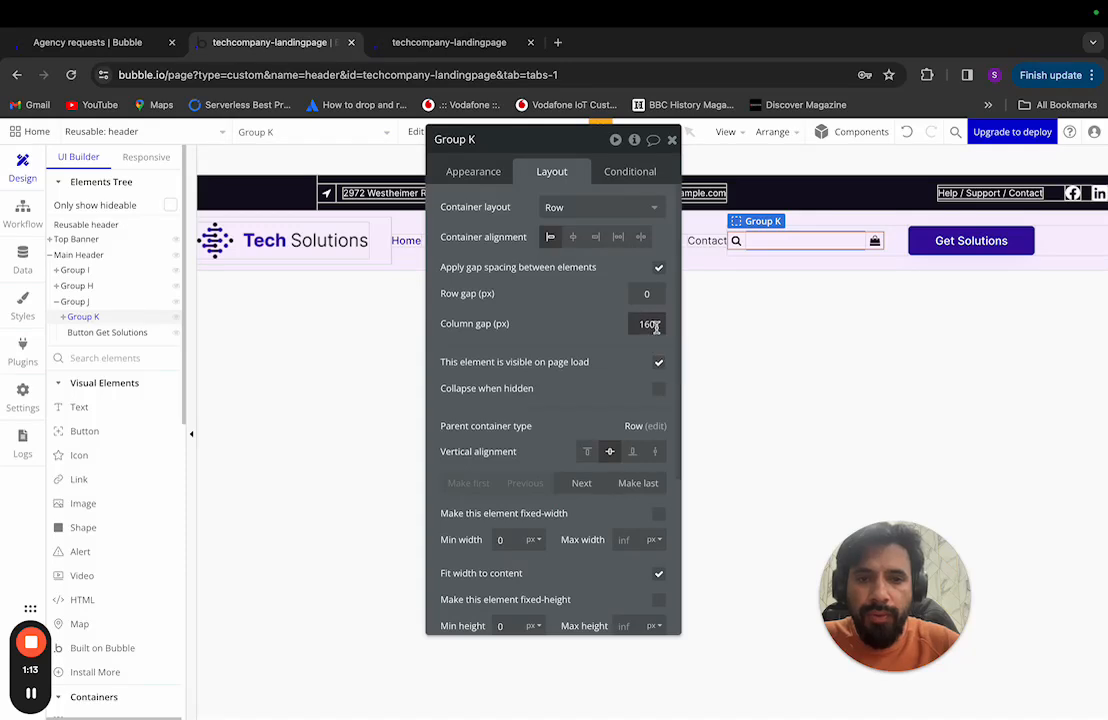
pyautogui.press('BackSpace')
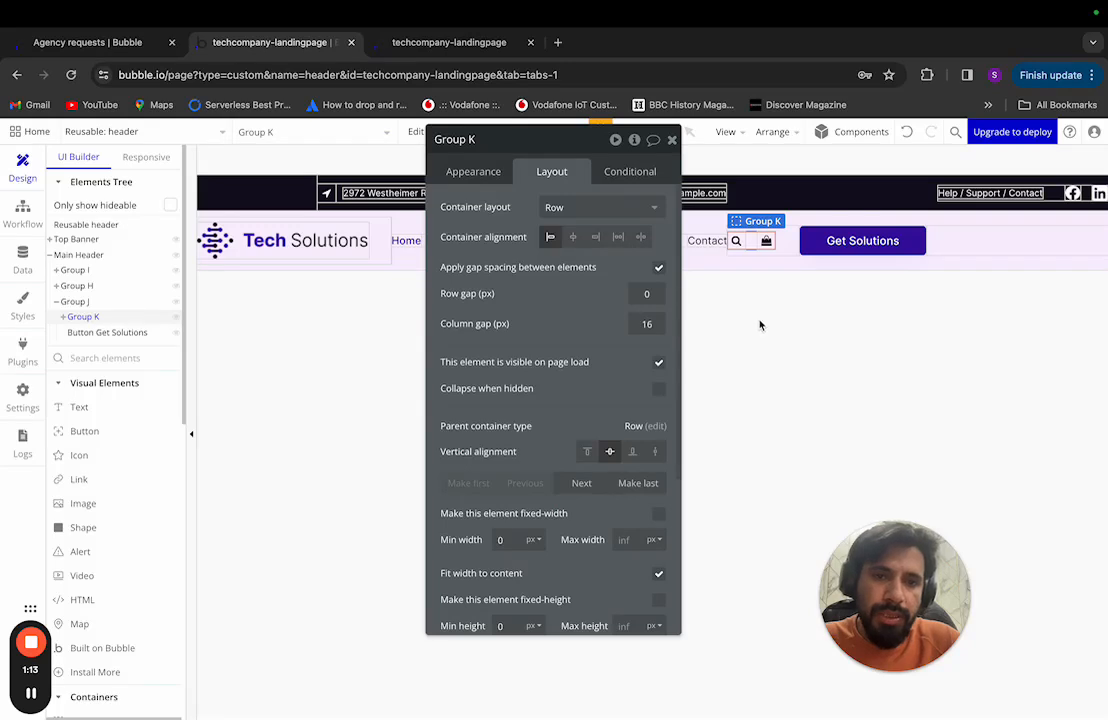
pyautogui.click(737, 299)
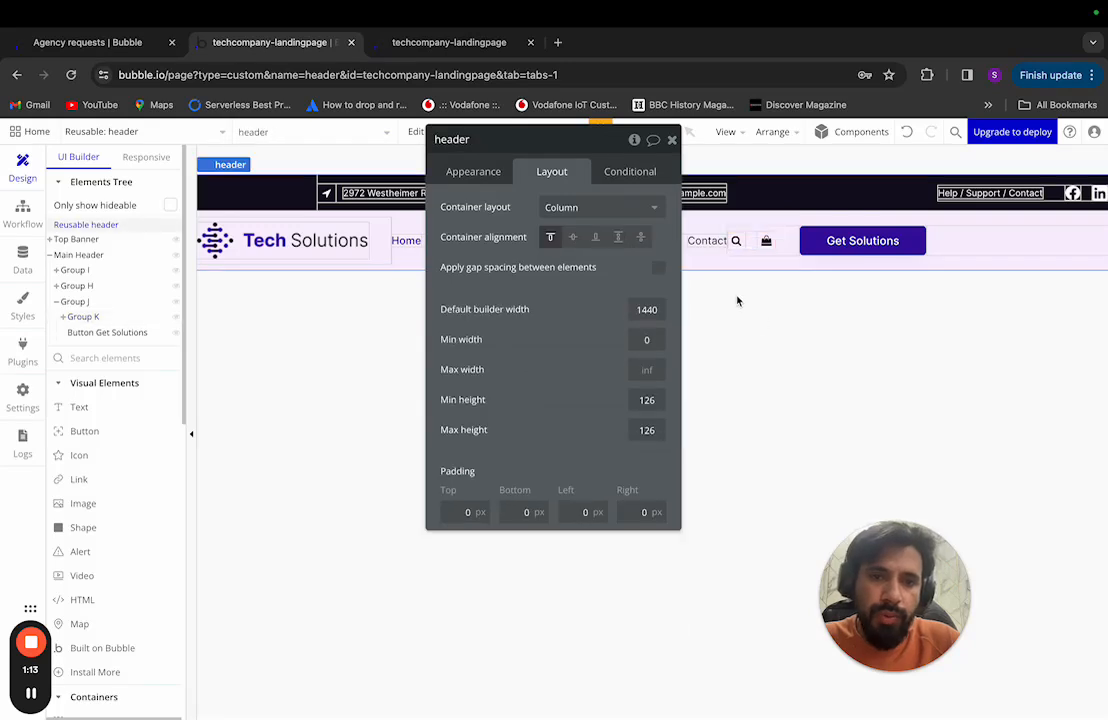
pyautogui.click(672, 139)
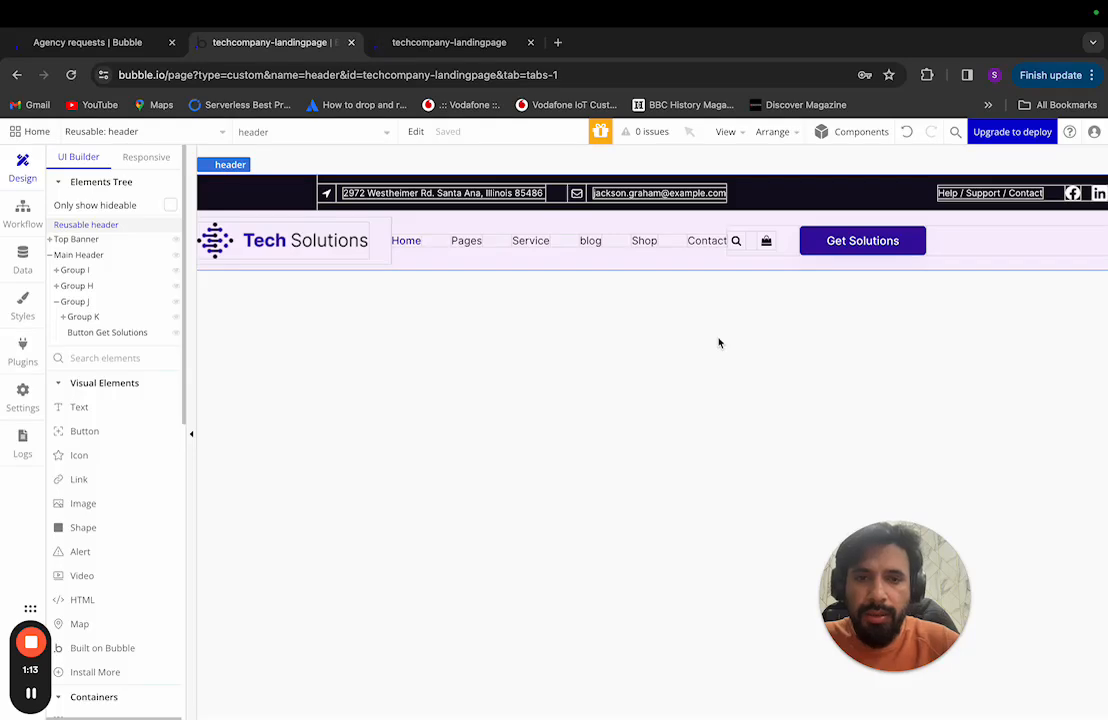
pyautogui.hotkey('ctrl', 'Left')
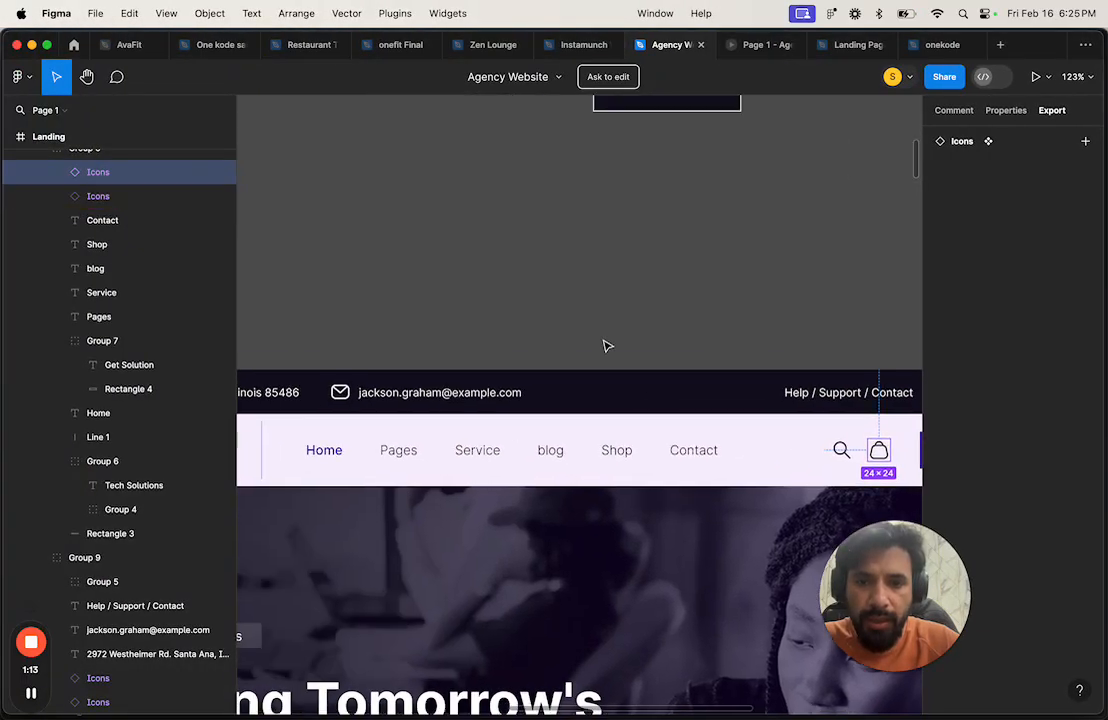
pyautogui.hscroll(-3, 605, 345)
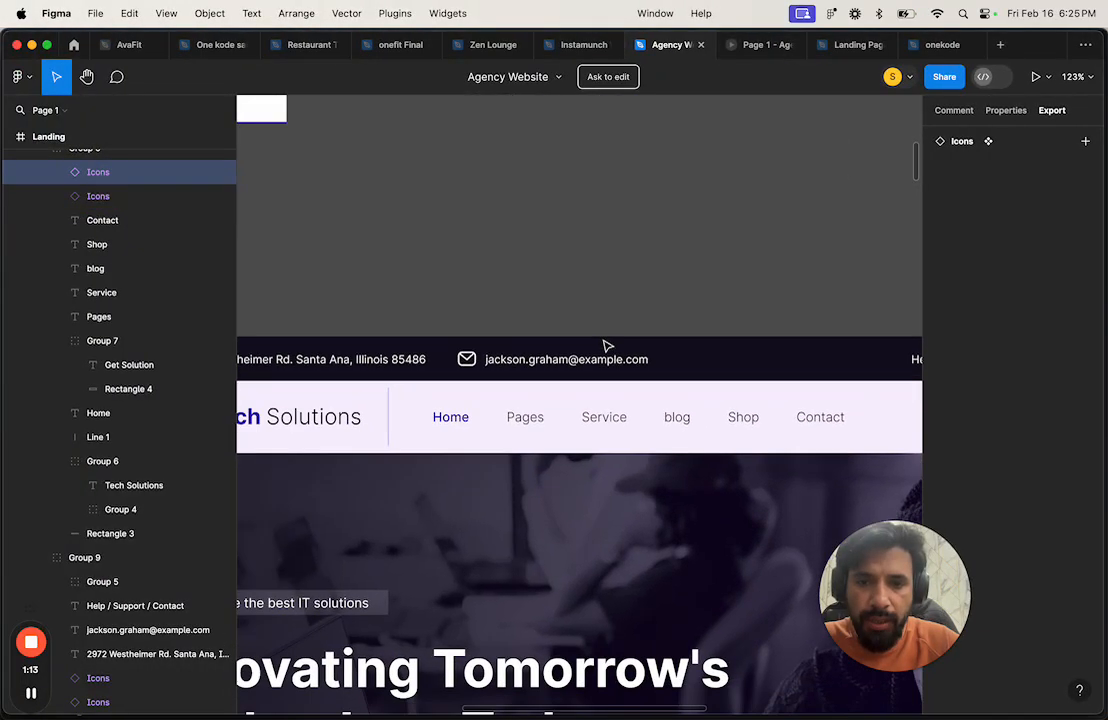
pyautogui.click(436, 421)
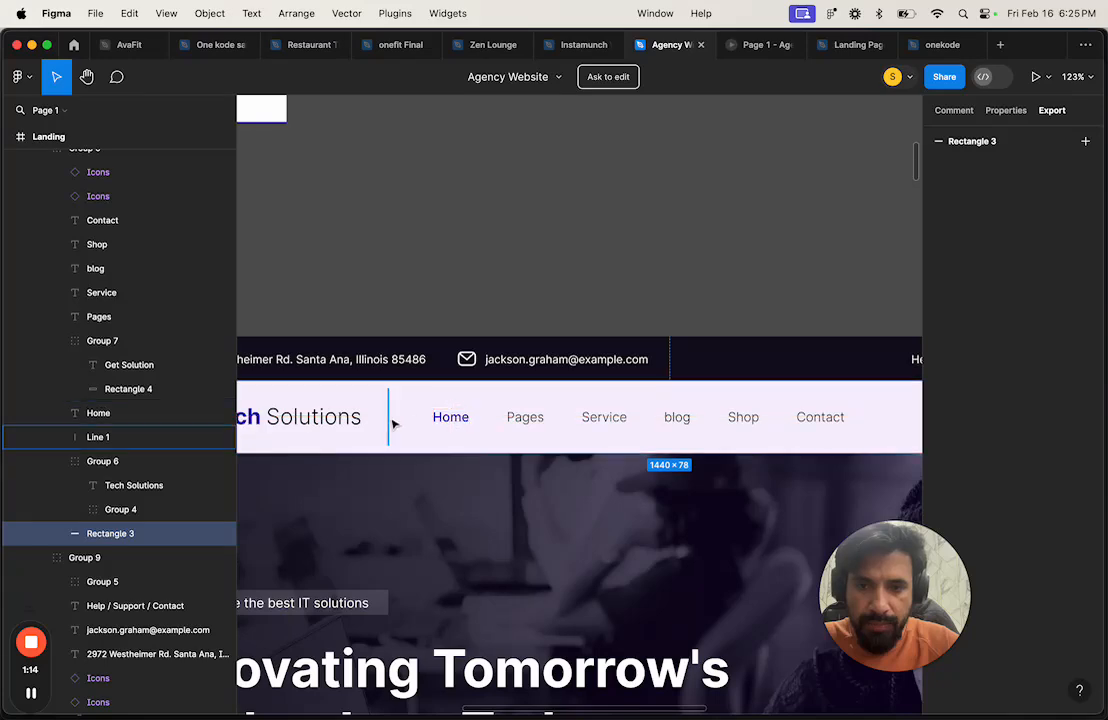
pyautogui.click(392, 423)
pyautogui.press('alt')
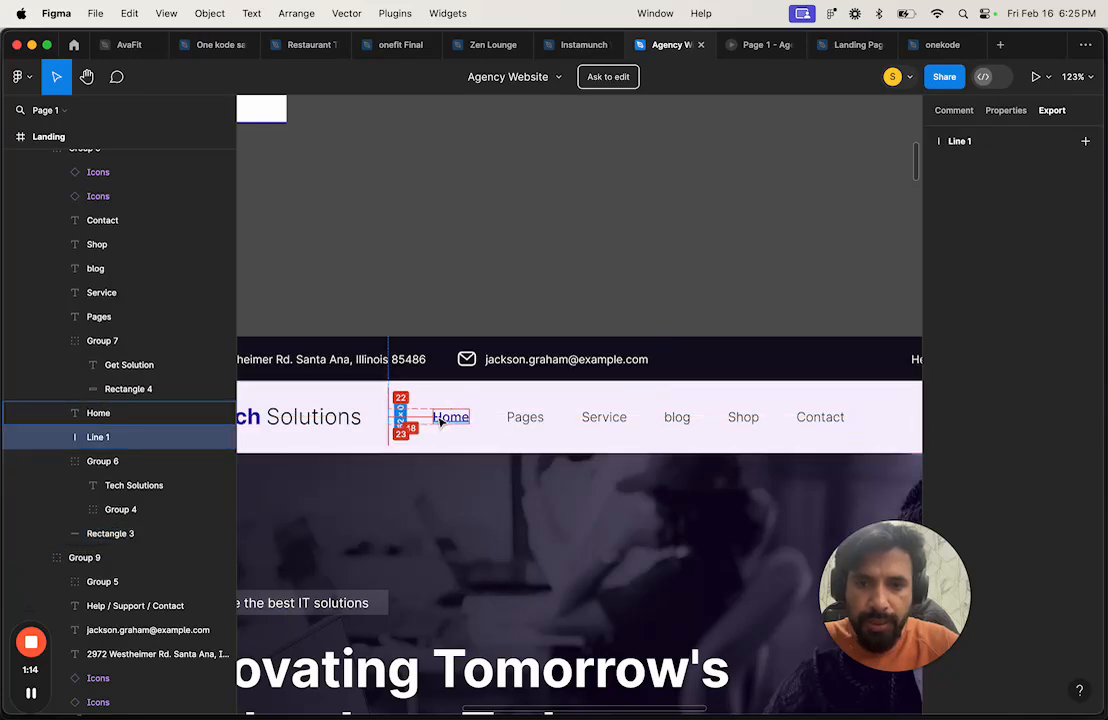
pyautogui.press('super+Tab')
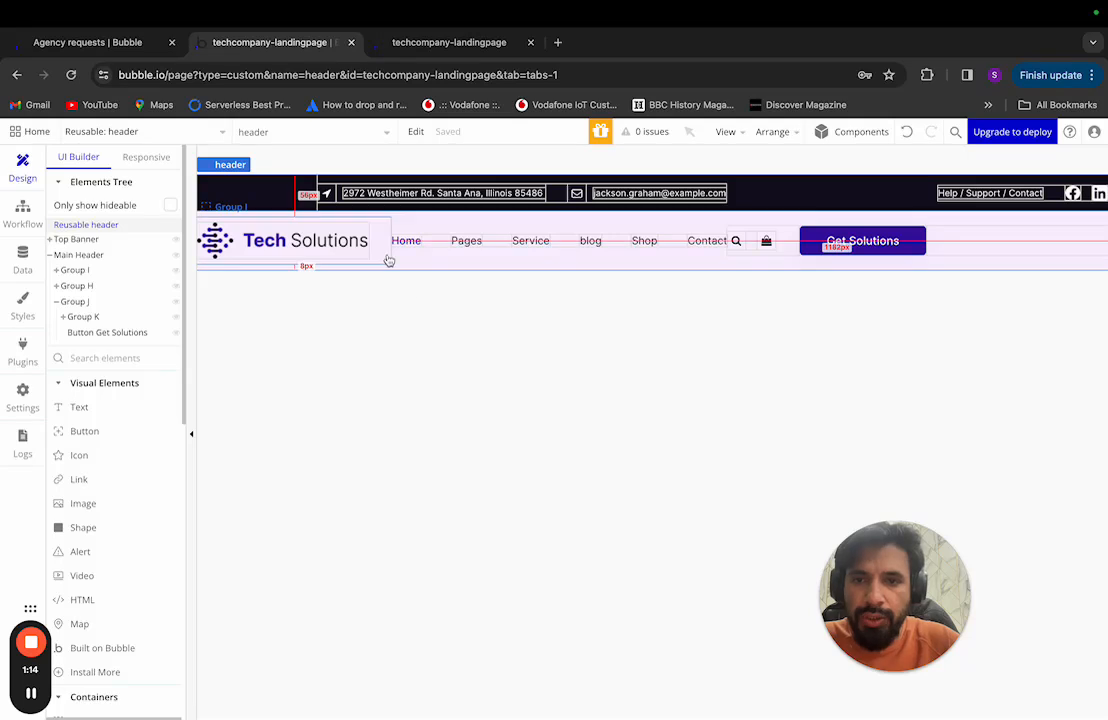
# Step: Inspect Group I and Group H, then select the logo Group I and nav Group H together
pyautogui.click(117, 272)
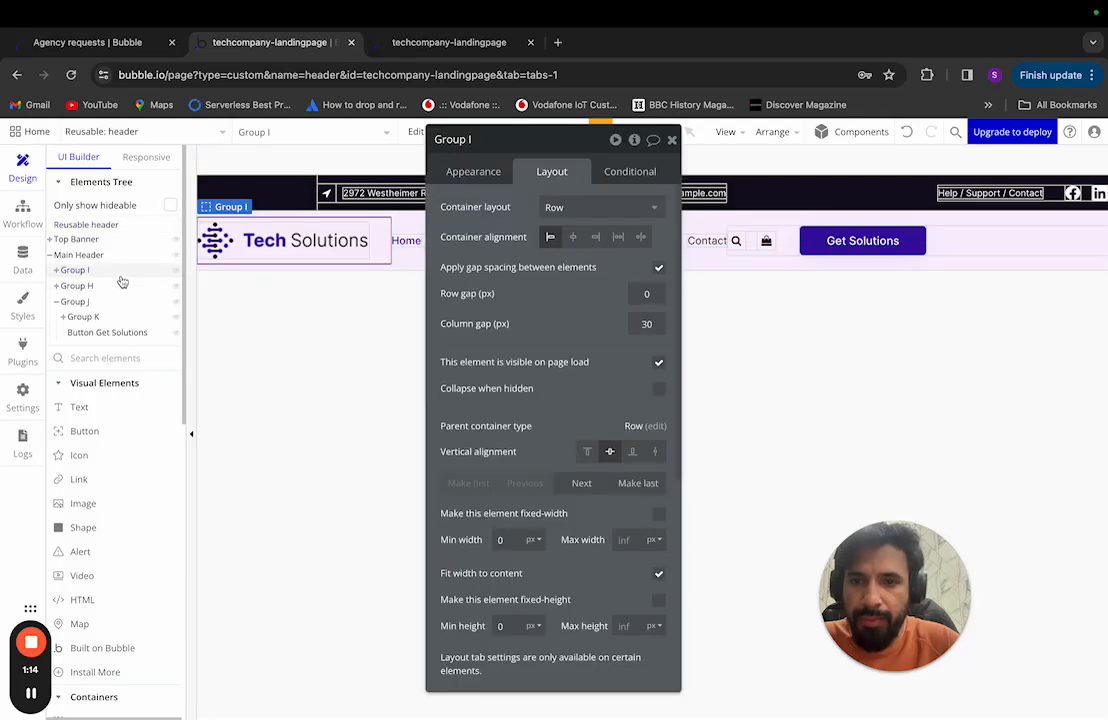
pyautogui.click(86, 285)
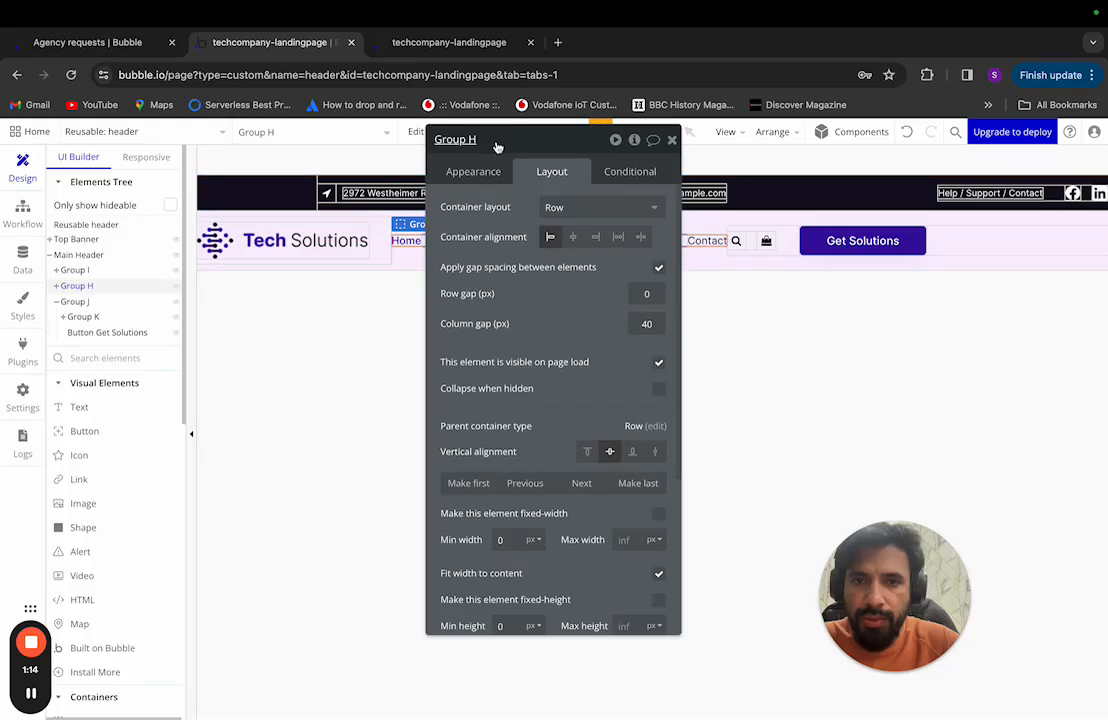
pyautogui.moveTo(497, 145); pyautogui.dragTo(751, 163)
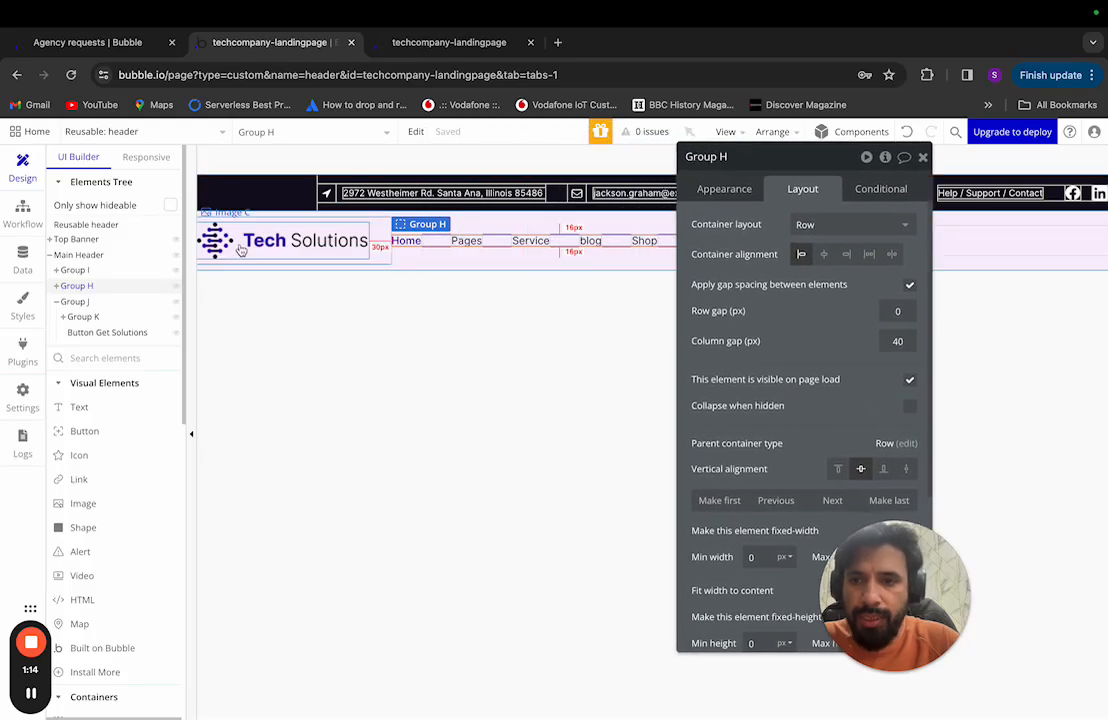
pyautogui.click(32, 694)
pyautogui.click(32, 694)
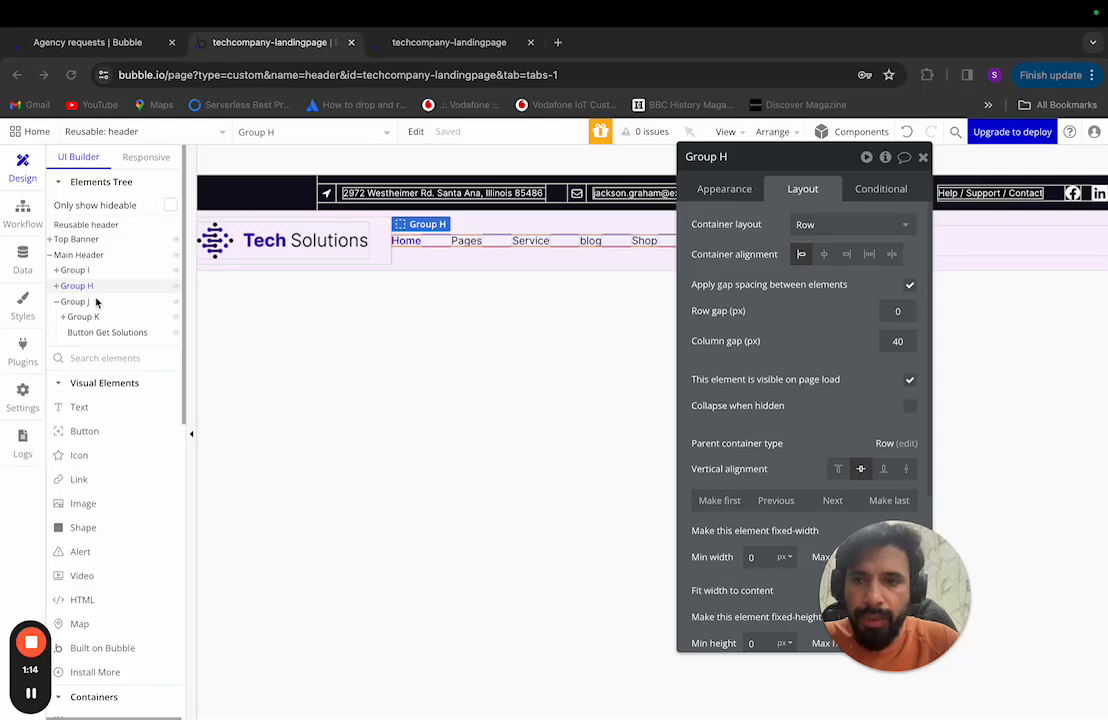
pyautogui.click(330, 220)
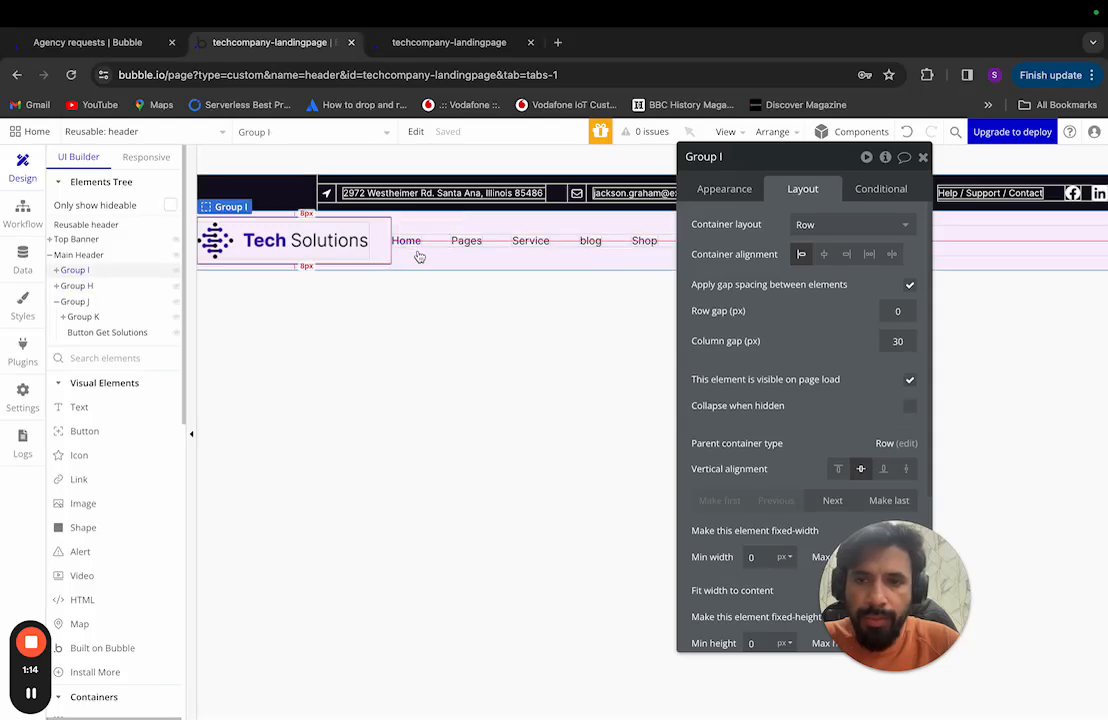
pyautogui.keyDown('shift'); pyautogui.click(433, 242); pyautogui.keyUp('shift')
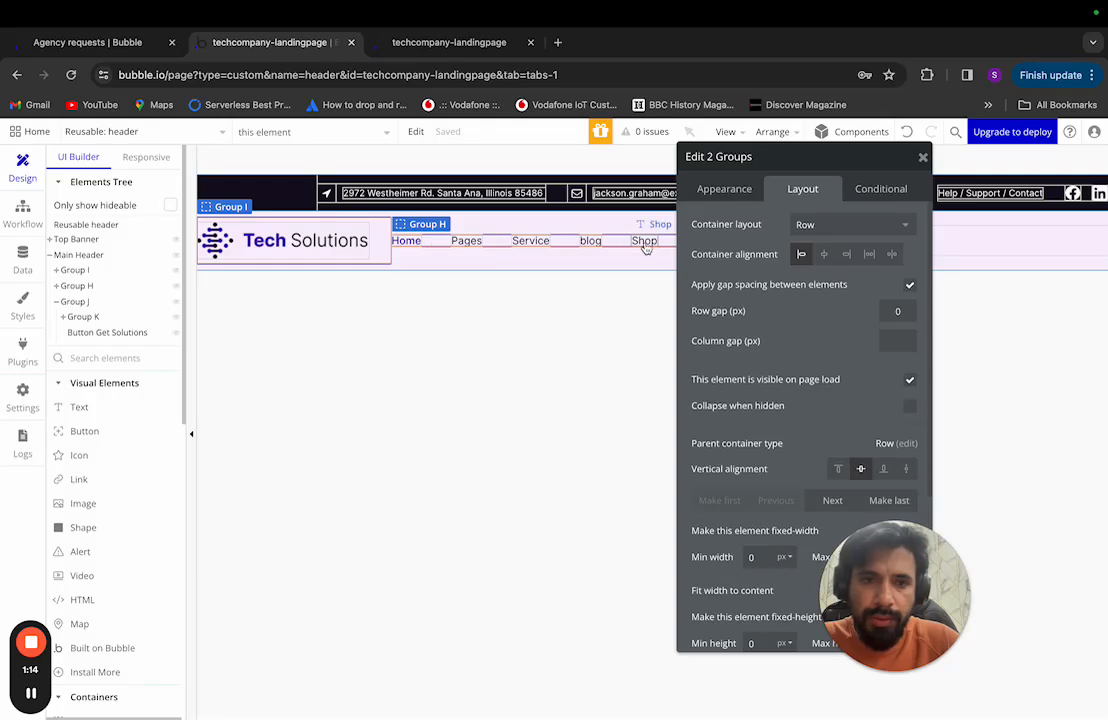
# Step: Wrap the logo and nav groups in a new row container, Group L, fitting its content width
pyautogui.rightClick(490, 243)
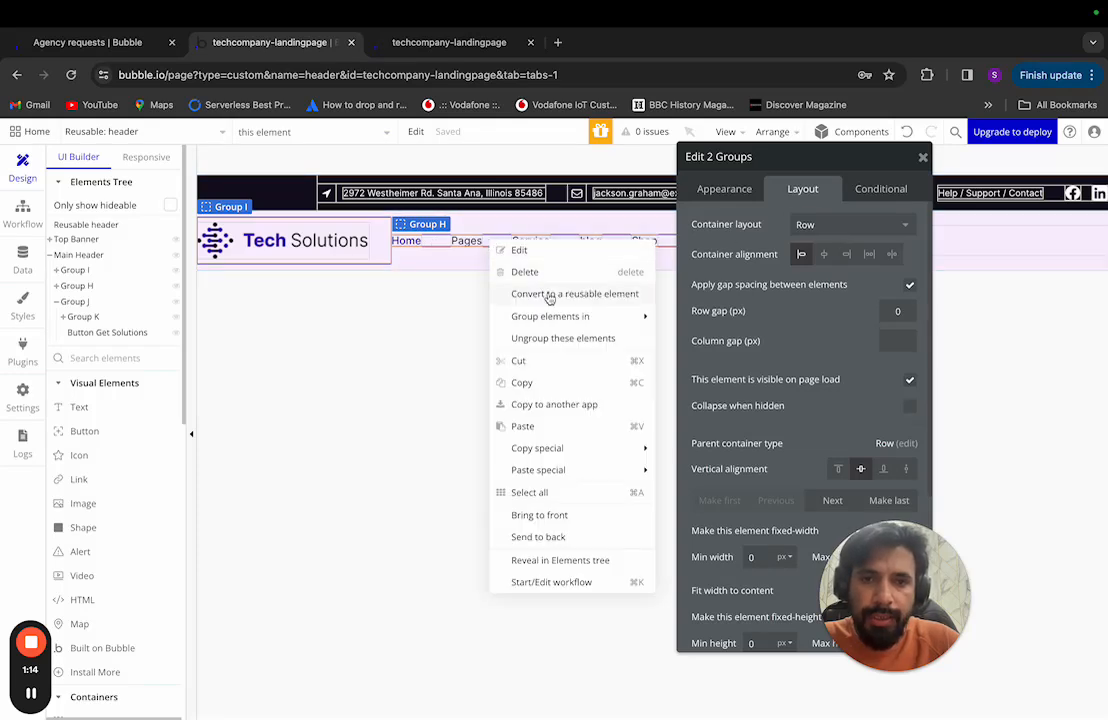
pyautogui.moveTo(565, 324)
pyautogui.click(692, 342)
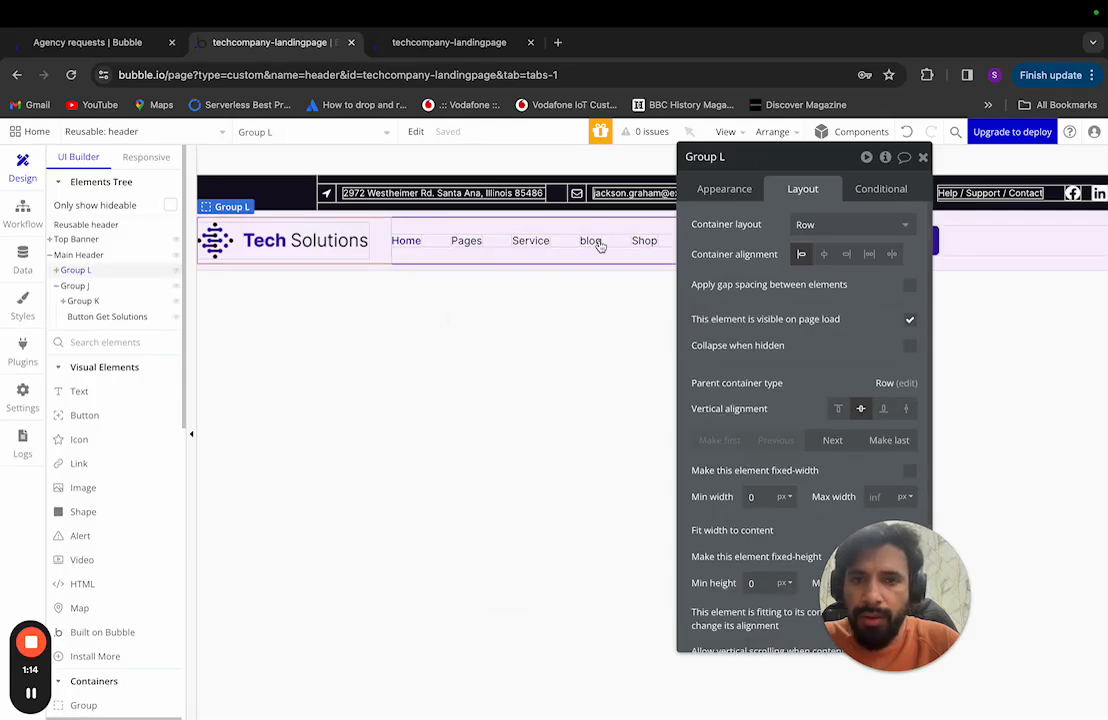
pyautogui.moveTo(778, 164); pyautogui.dragTo(738, 168)
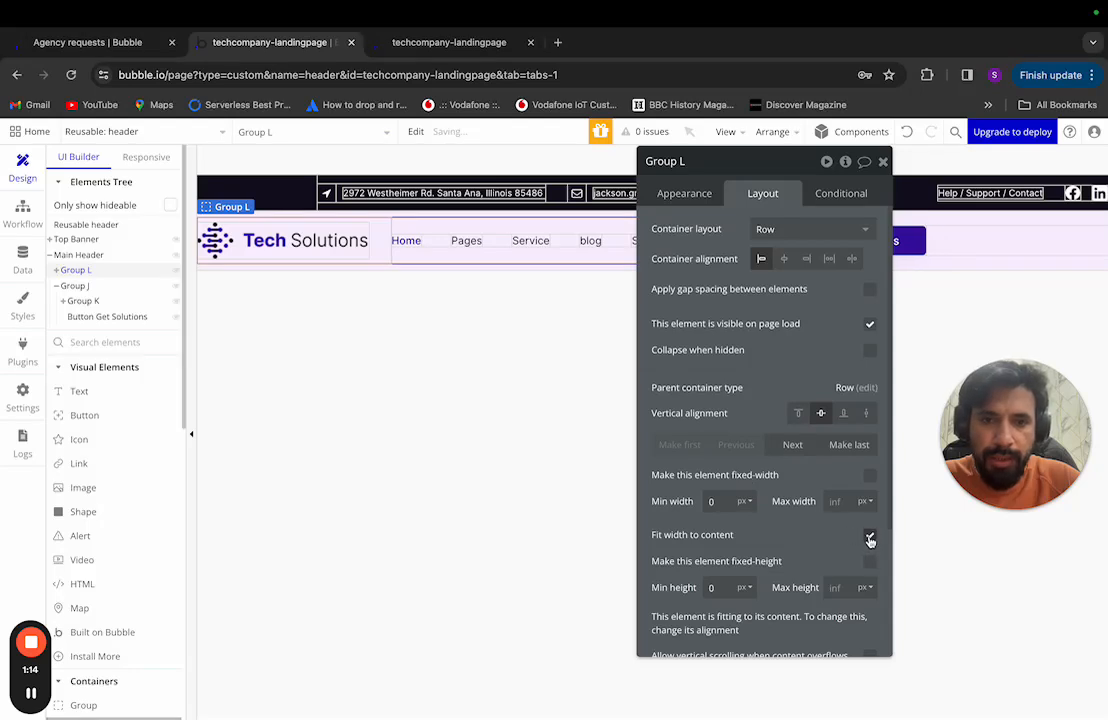
pyautogui.click(869, 540)
# Step: Make Group J fit its content width as well
pyautogui.moveTo(779, 175)
pyautogui.mouseDown()
pyautogui.moveTo(908, 173)
pyautogui.moveTo(770, 183)
pyautogui.mouseUp()
pyautogui.click(955, 242)
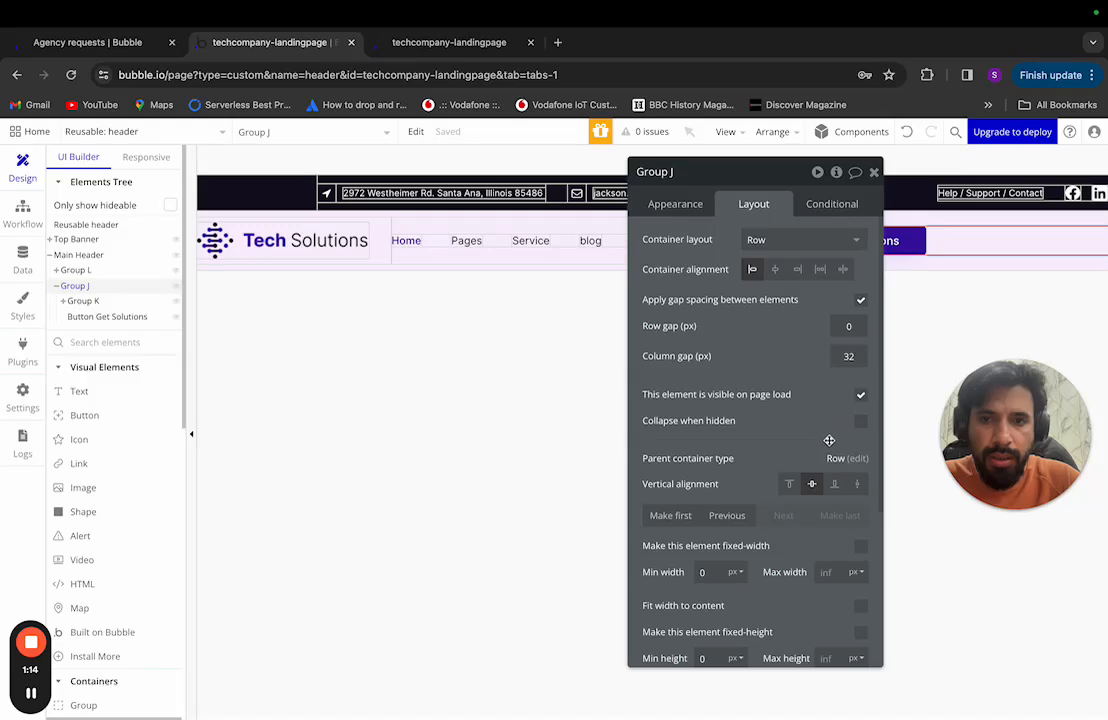
pyautogui.click(860, 605)
pyautogui.moveTo(720, 174); pyautogui.dragTo(682, 173)
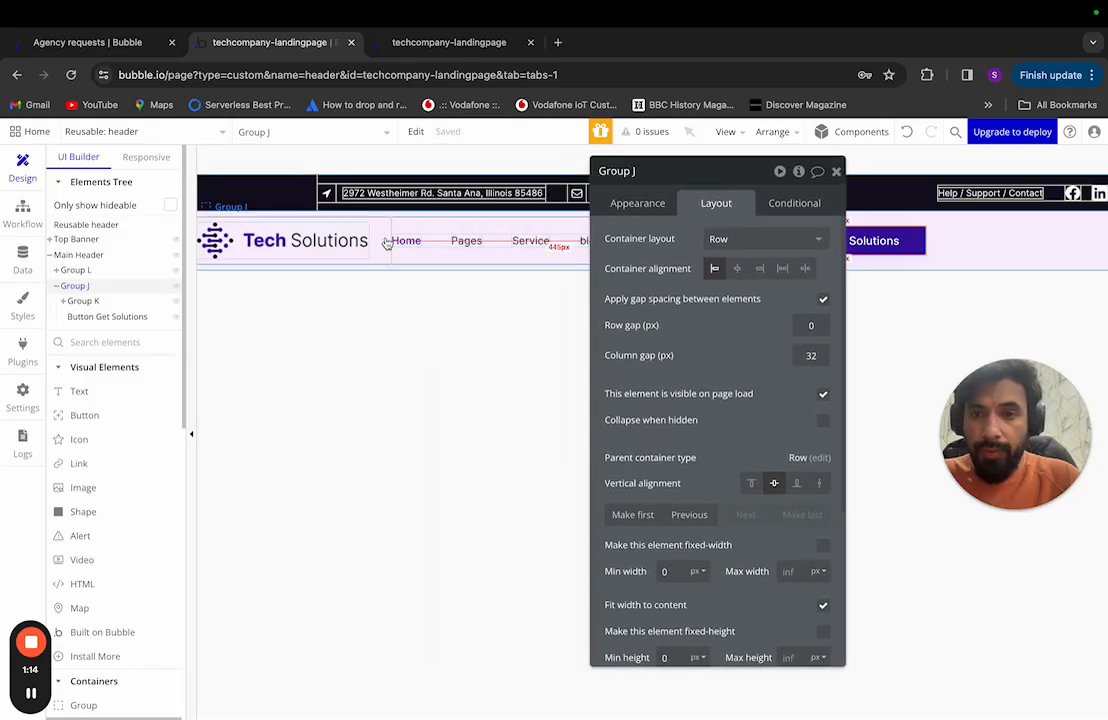
pyautogui.click(117, 272)
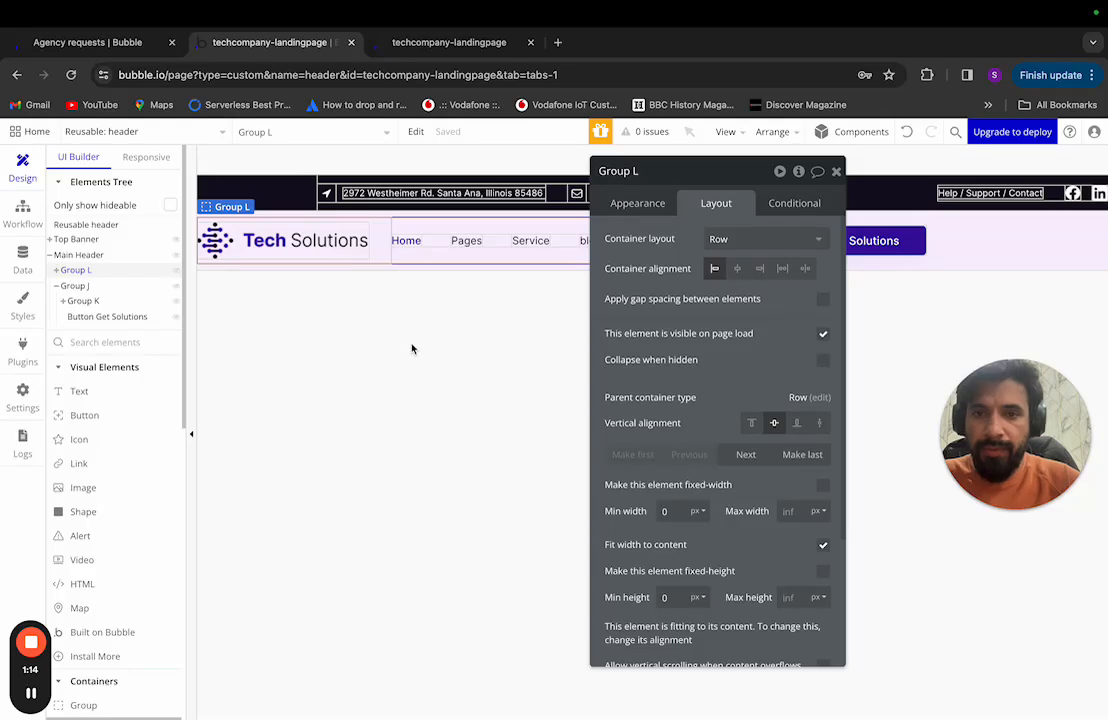
# Step: Compare with the Figma design and turn on Group L's gap spacing at a 48 px column gap
pyautogui.hotkey('ctrl', 'Left')
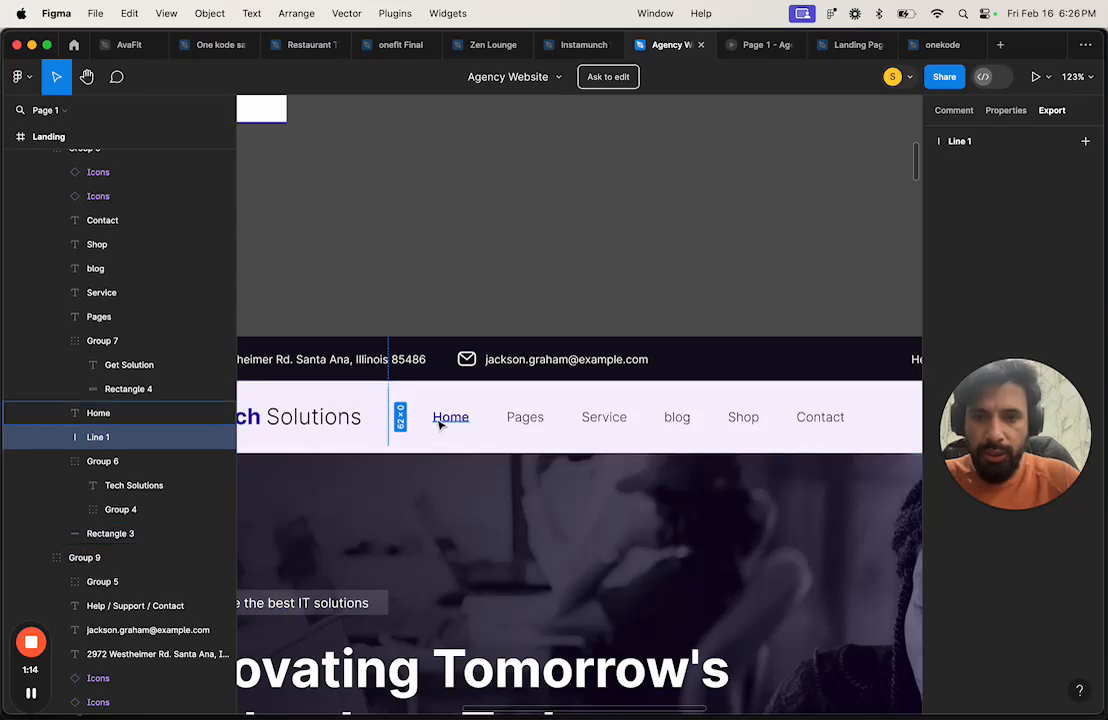
pyautogui.hotkey('ctrl', 'Right')
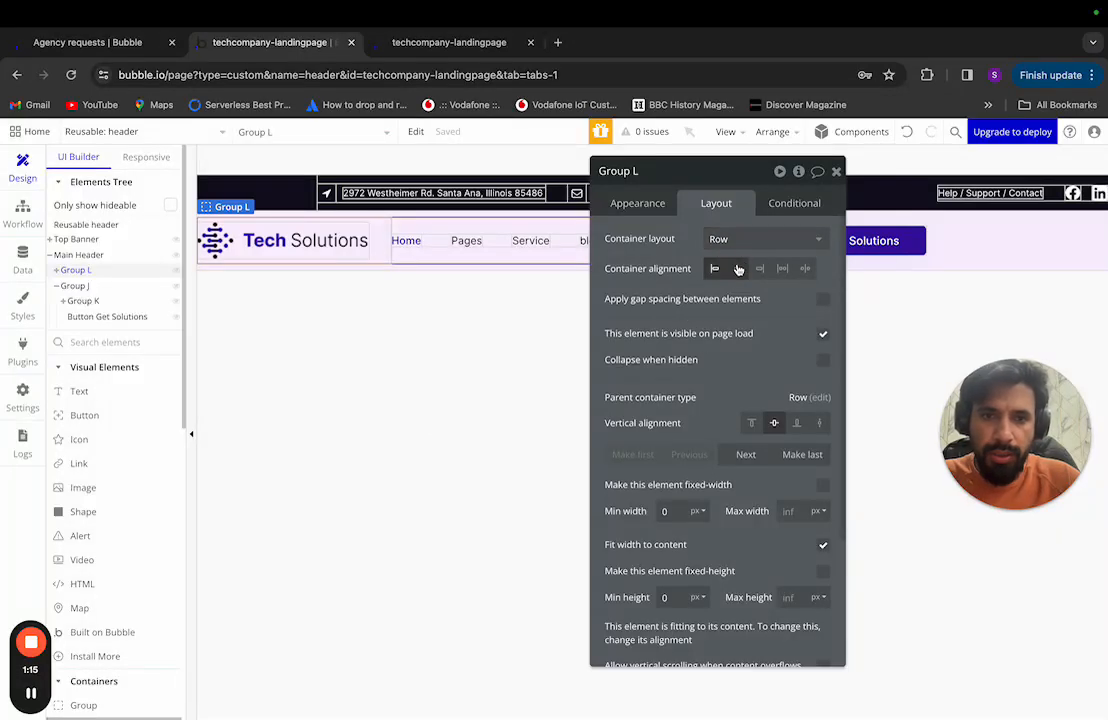
pyautogui.click(821, 299)
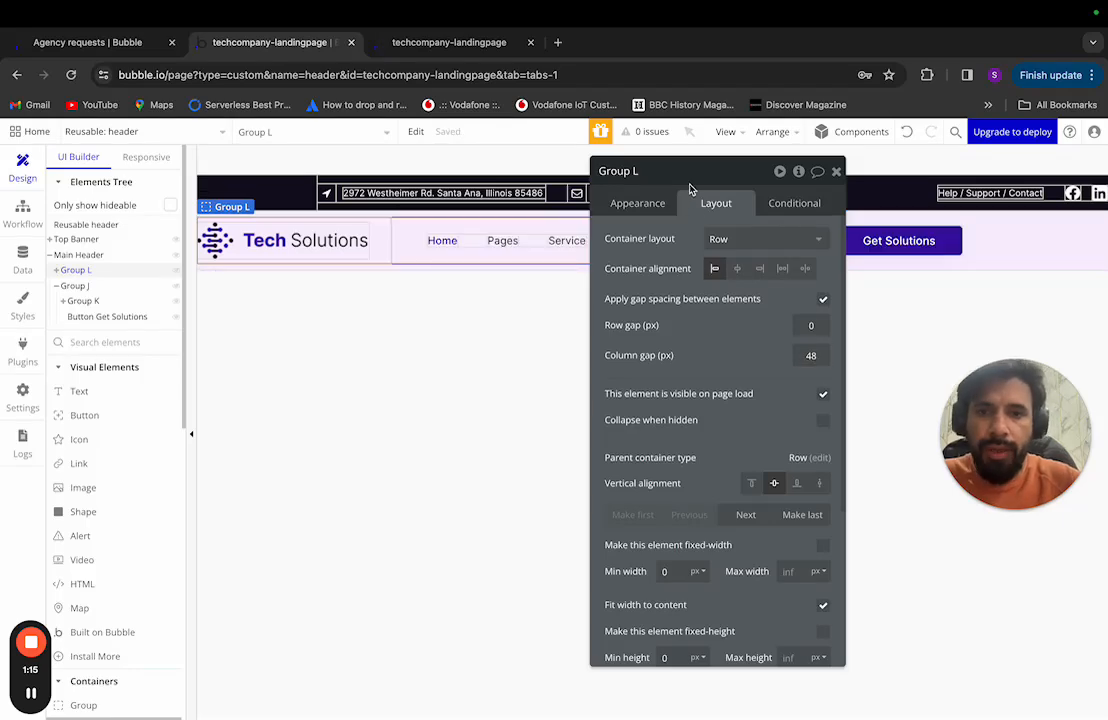
pyautogui.moveTo(689, 184); pyautogui.dragTo(710, 266)
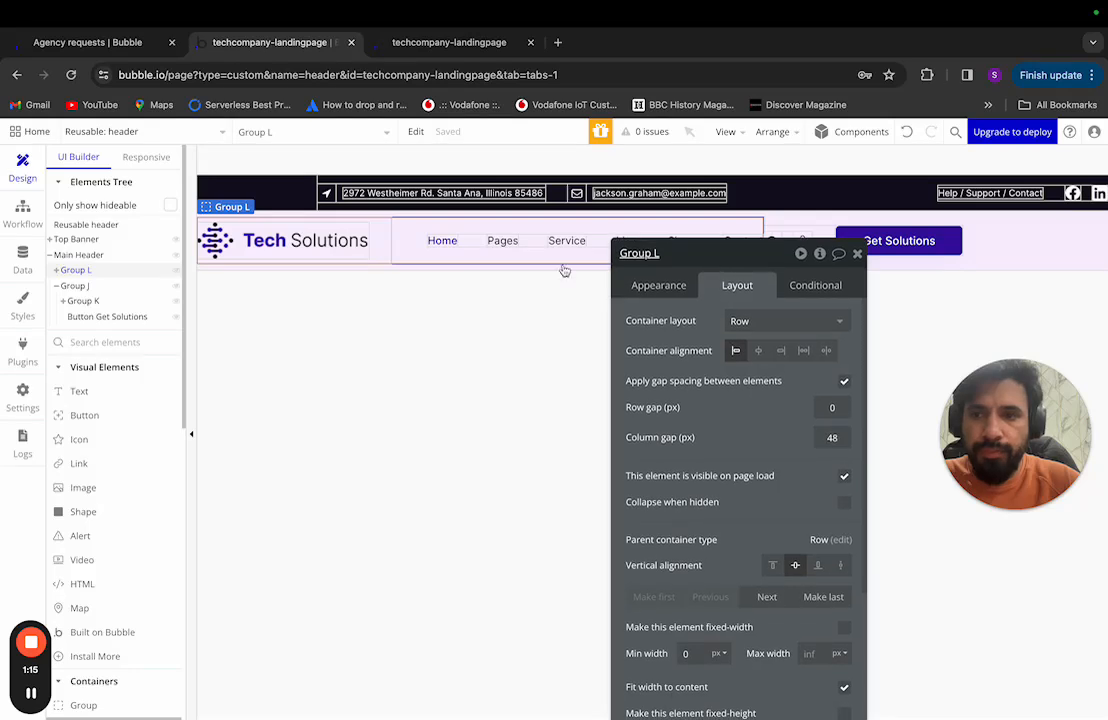
# Step: Compare the column gaps of Groups I, H and the icons group, then add the logo group to the selection
pyautogui.click(56, 270)
pyautogui.click(82, 286)
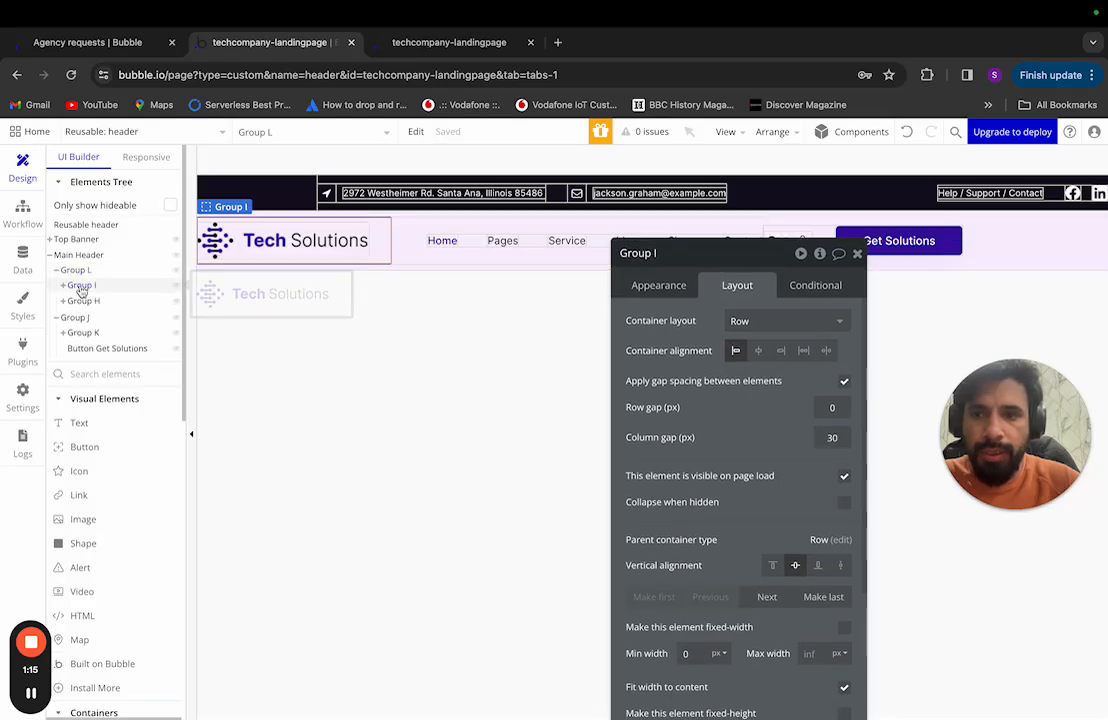
pyautogui.click(110, 302)
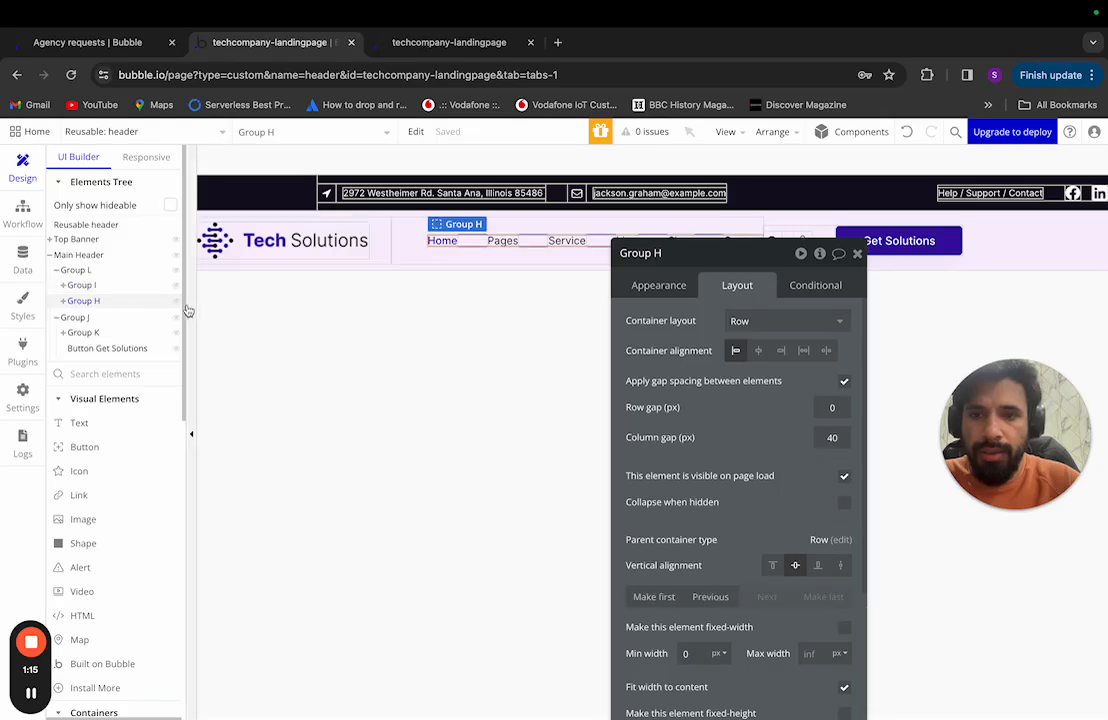
pyautogui.click(68, 271)
pyautogui.click(58, 271)
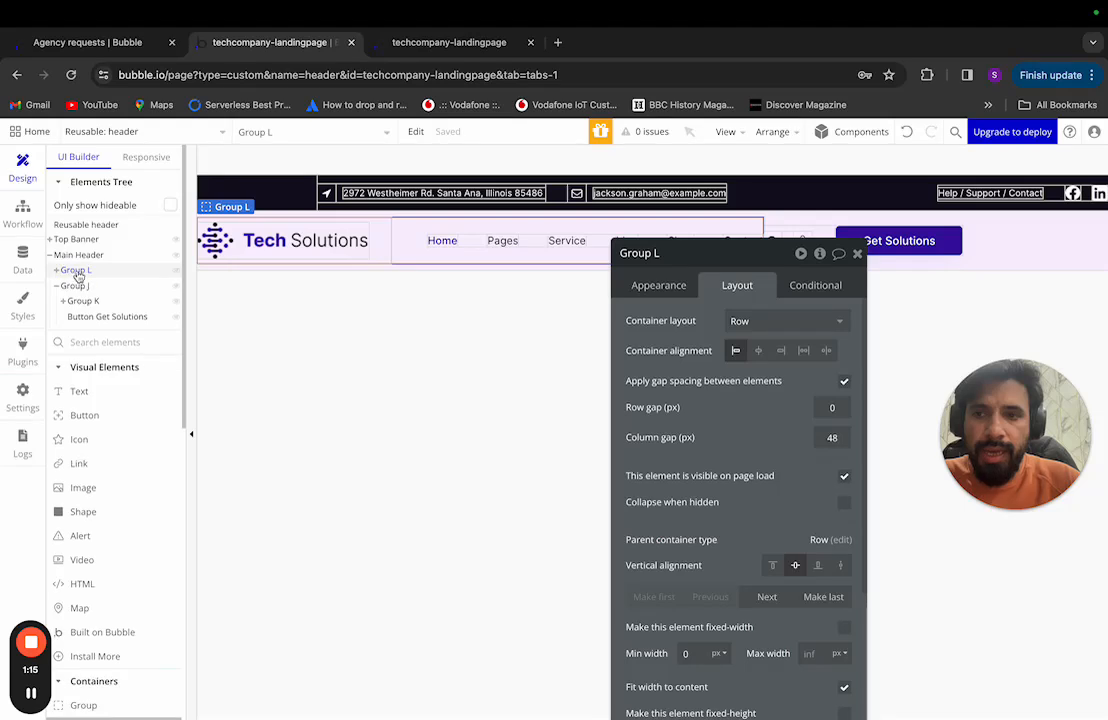
pyautogui.moveTo(730, 259); pyautogui.dragTo(505, 206)
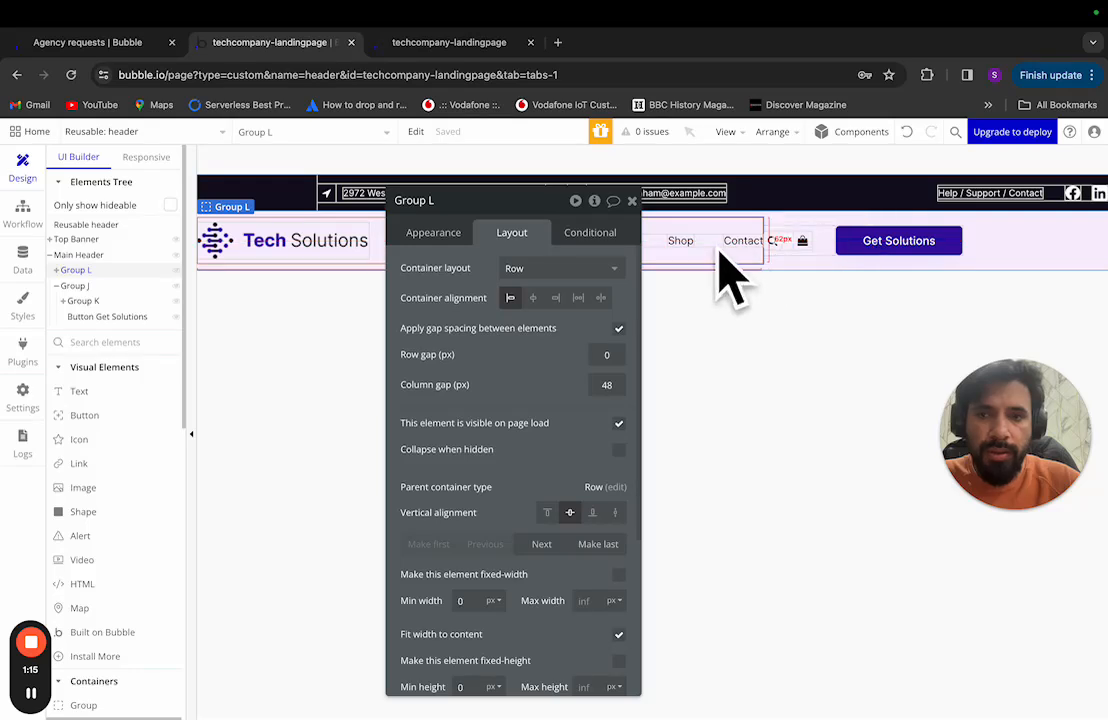
pyautogui.click(88, 288)
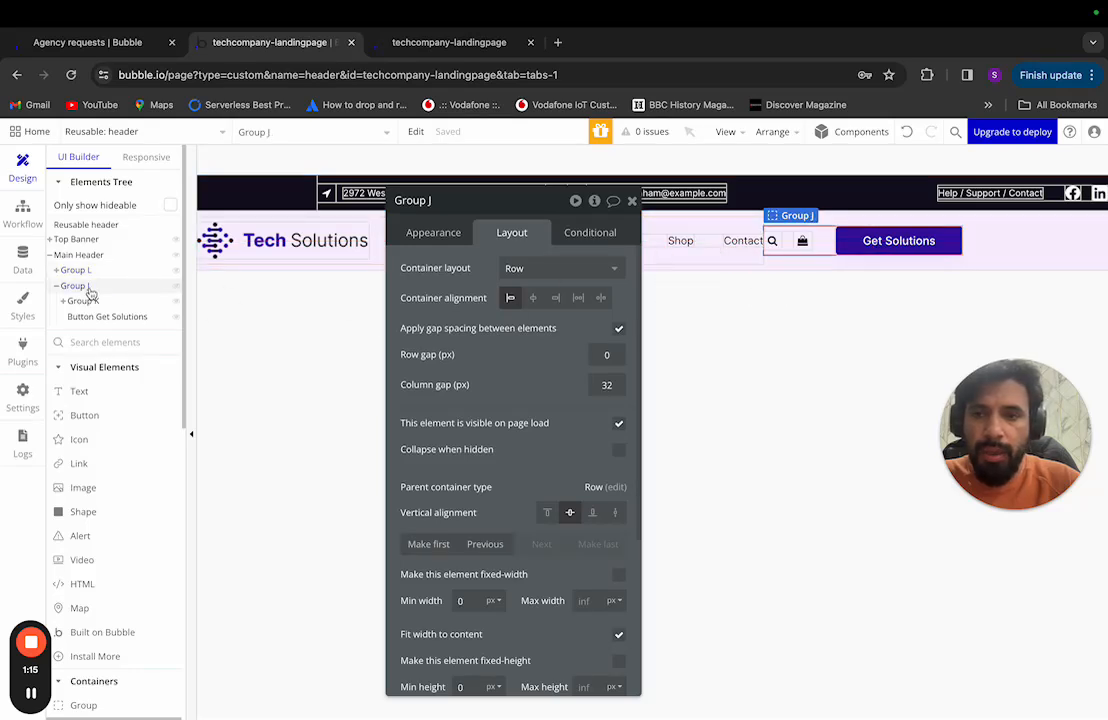
pyautogui.moveTo(452, 212); pyautogui.dragTo(671, 283)
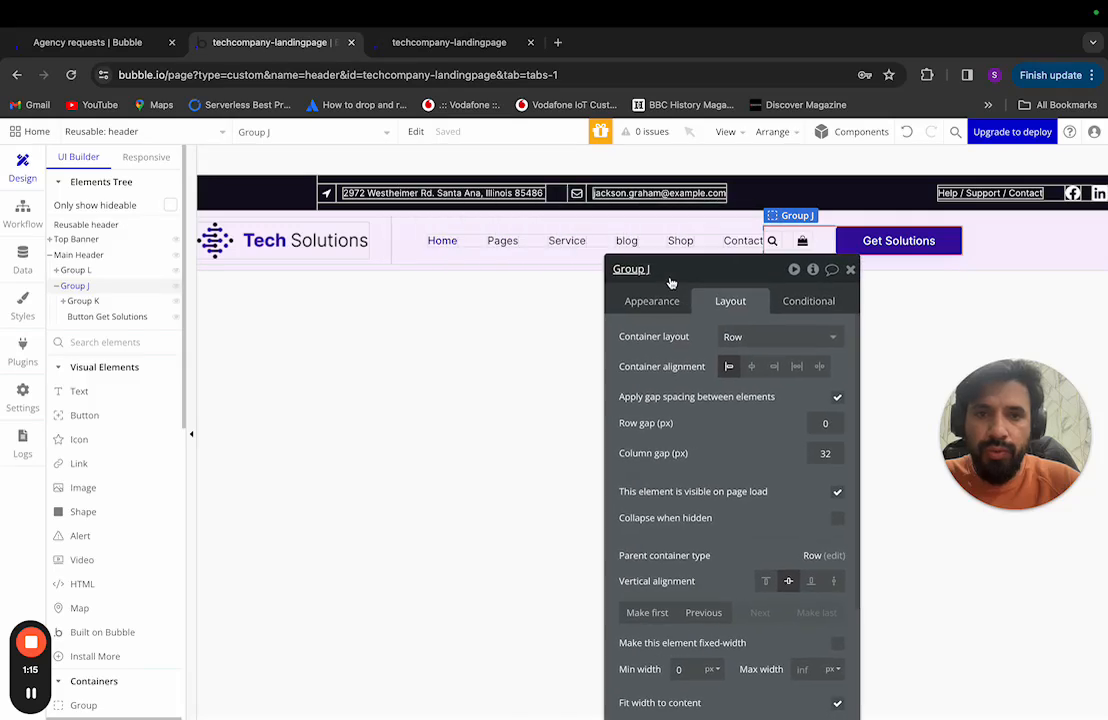
pyautogui.keyDown('shift'); pyautogui.click(388, 245); pyautogui.keyUp('shift')
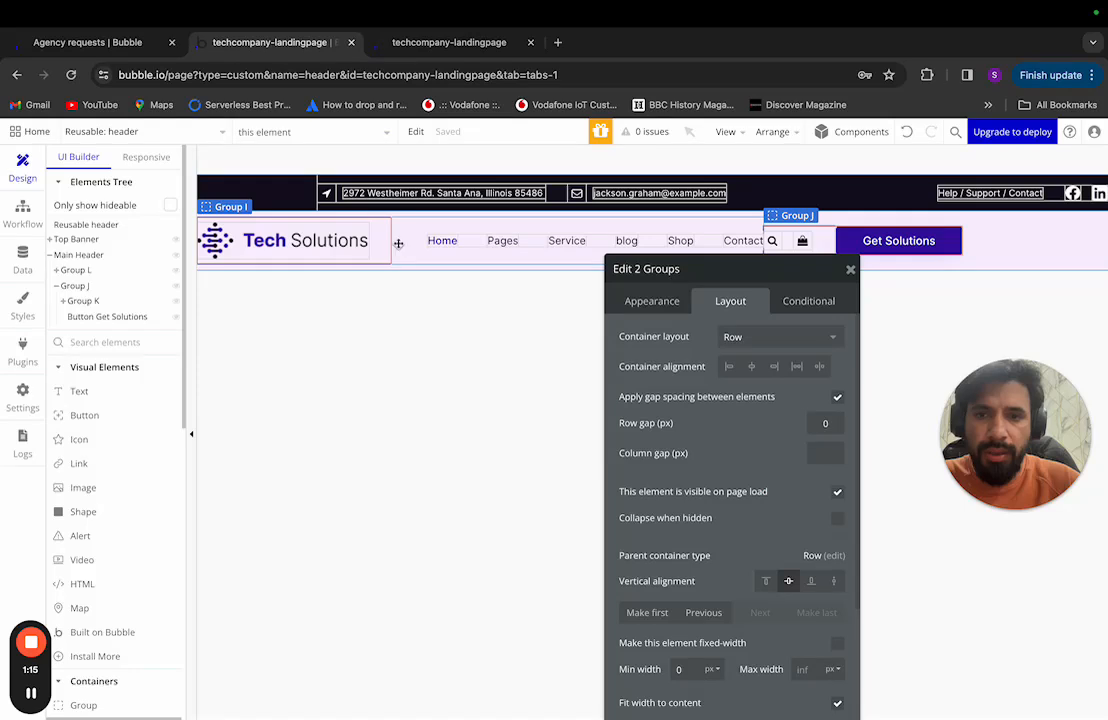
# Step: Wrap Group L and Group J together in a new row container, Group M
pyautogui.click(398, 243)
pyautogui.keyDown('shift'); pyautogui.click(398, 243); pyautogui.keyUp('shift')
pyautogui.keyDown('shift'); pyautogui.click(400, 243); pyautogui.keyUp('shift')
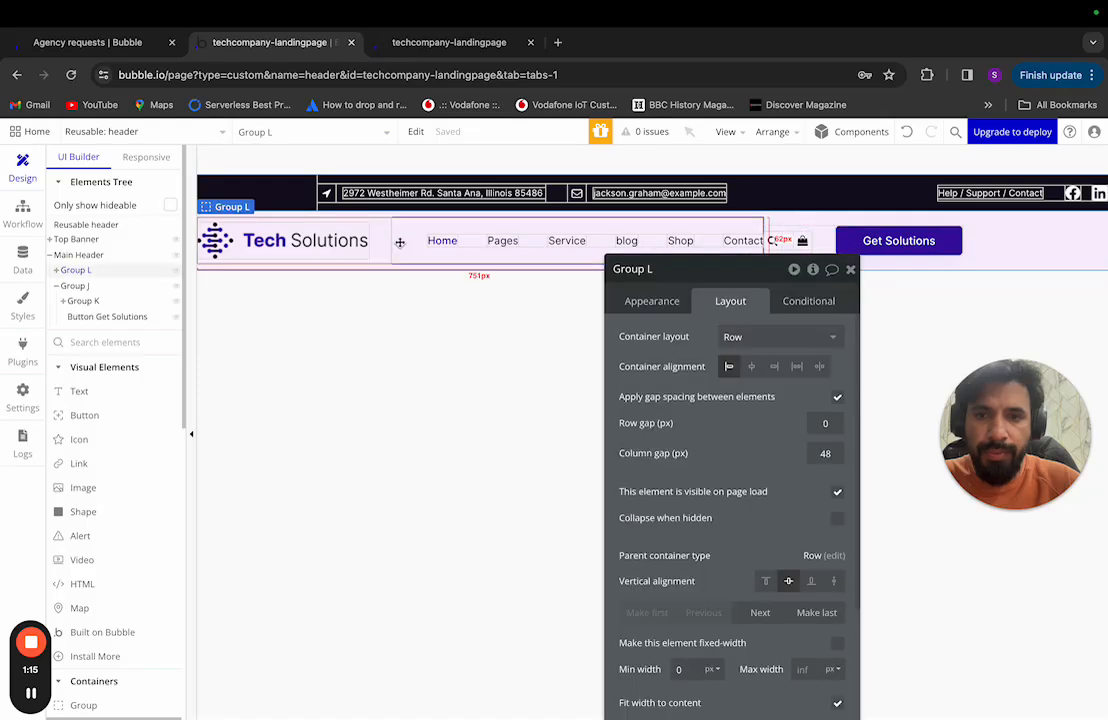
pyautogui.keyDown('shift'); pyautogui.click(810, 240); pyautogui.keyUp('shift')
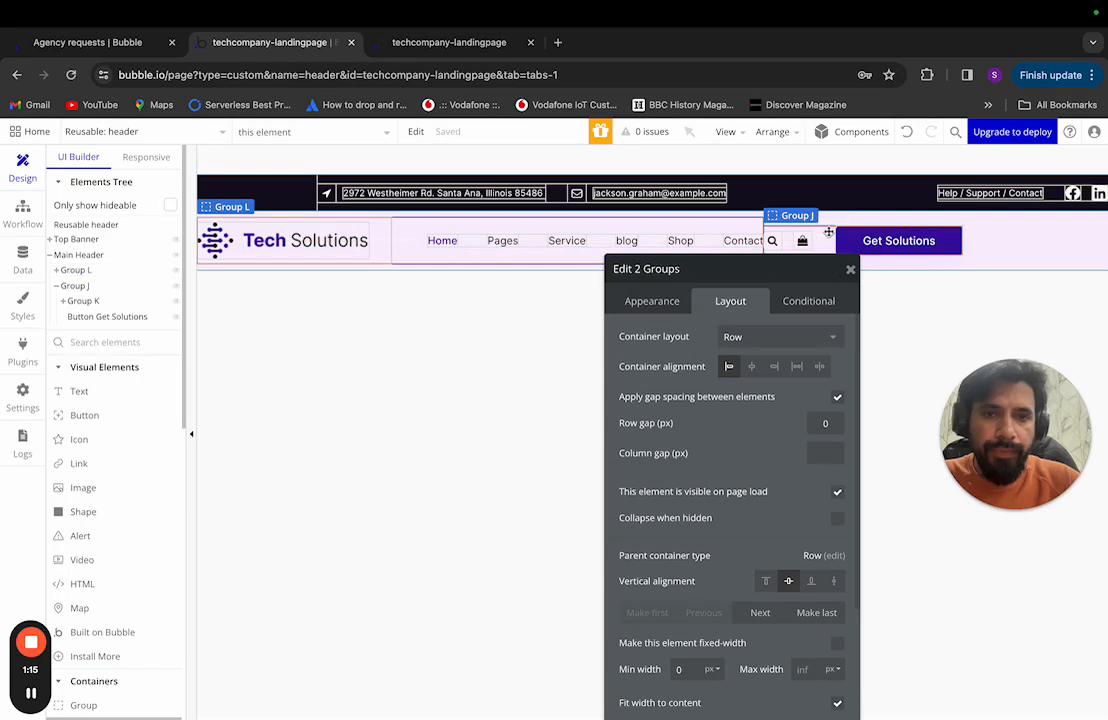
pyautogui.rightClick(829, 238)
pyautogui.moveTo(886, 314)
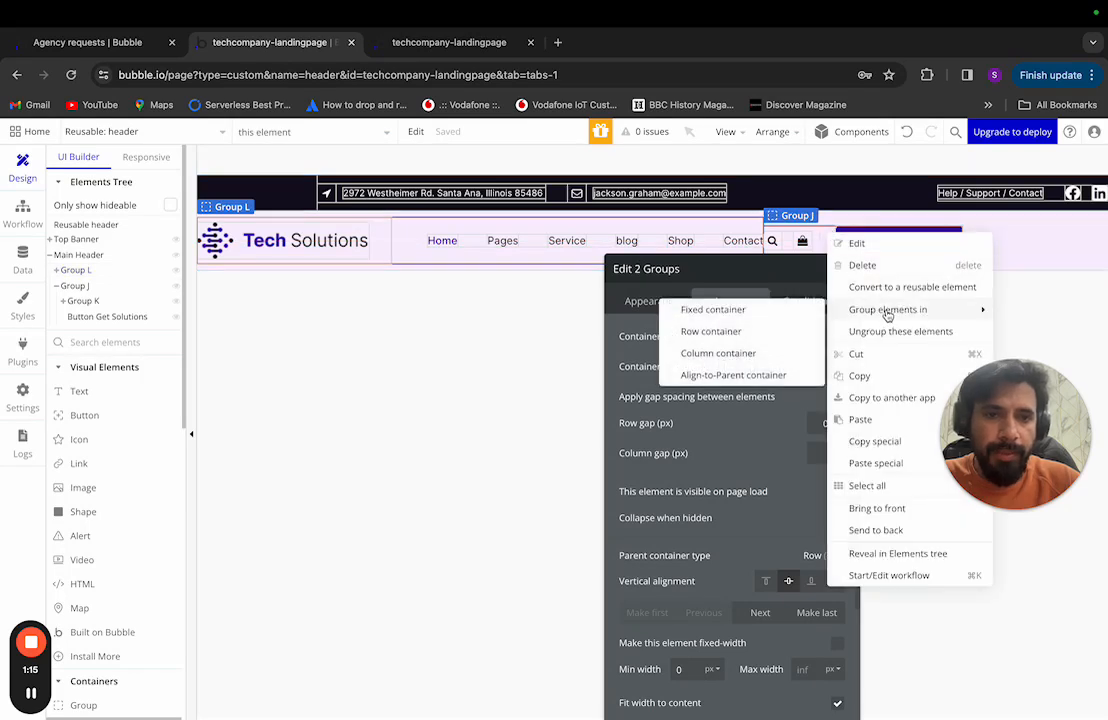
pyautogui.click(785, 334)
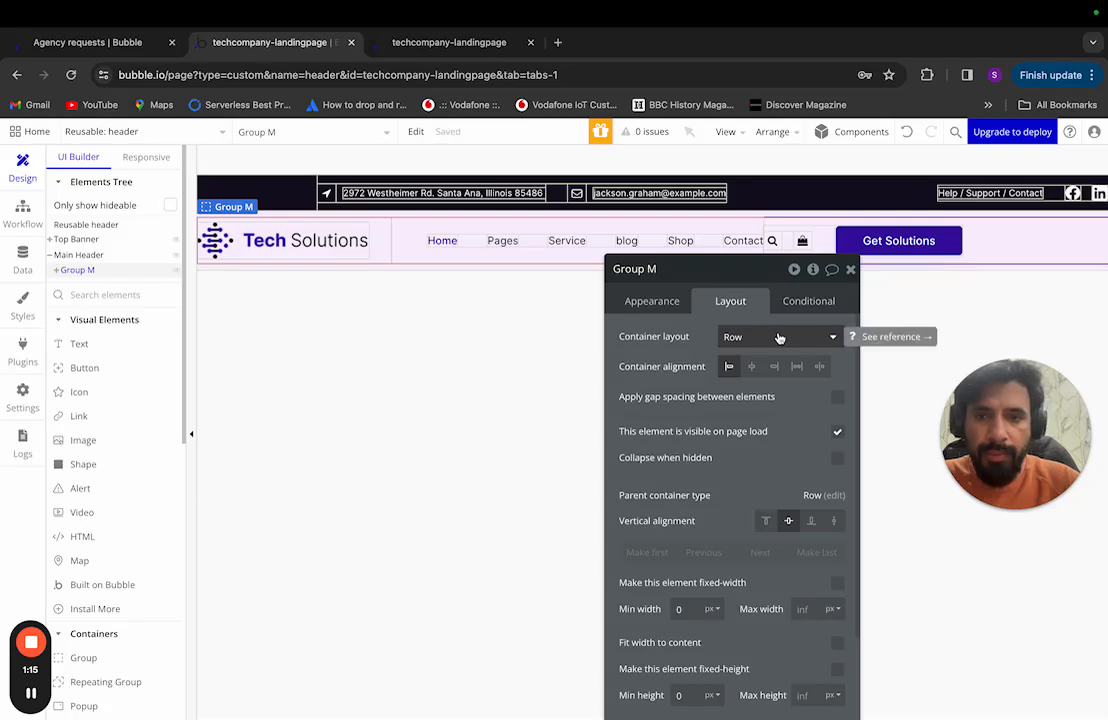
# Step: Review the header layout in the Figma design
pyautogui.hotkey('ctrl', 'Left')
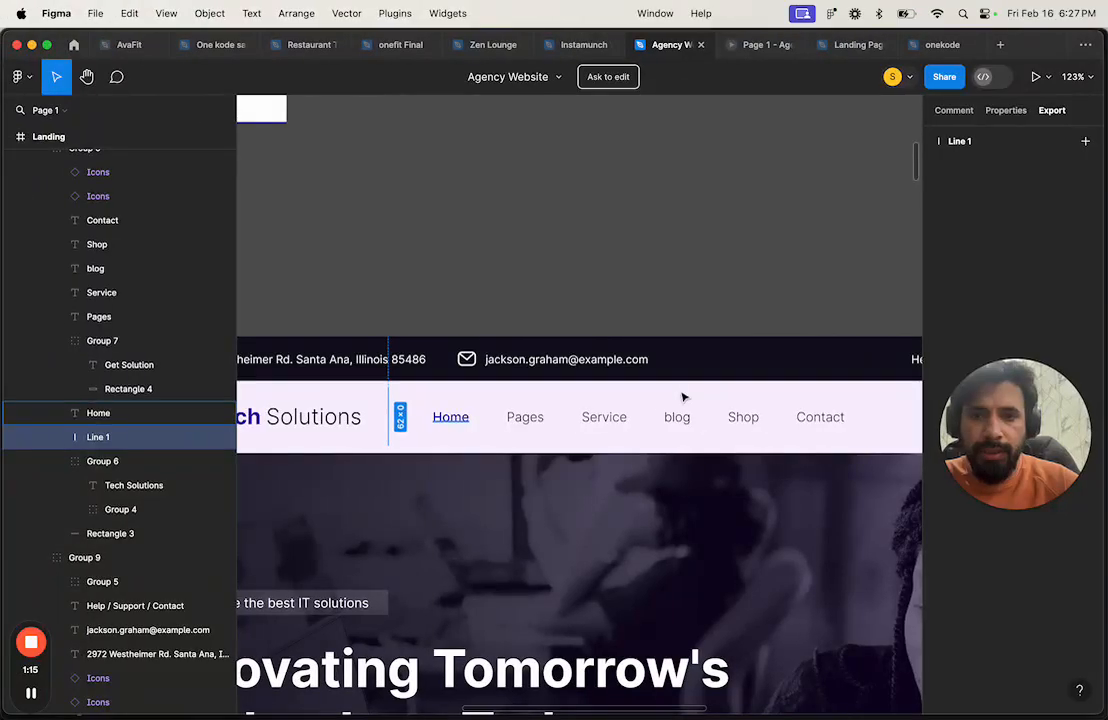
pyautogui.scroll(-5, 584, 511)
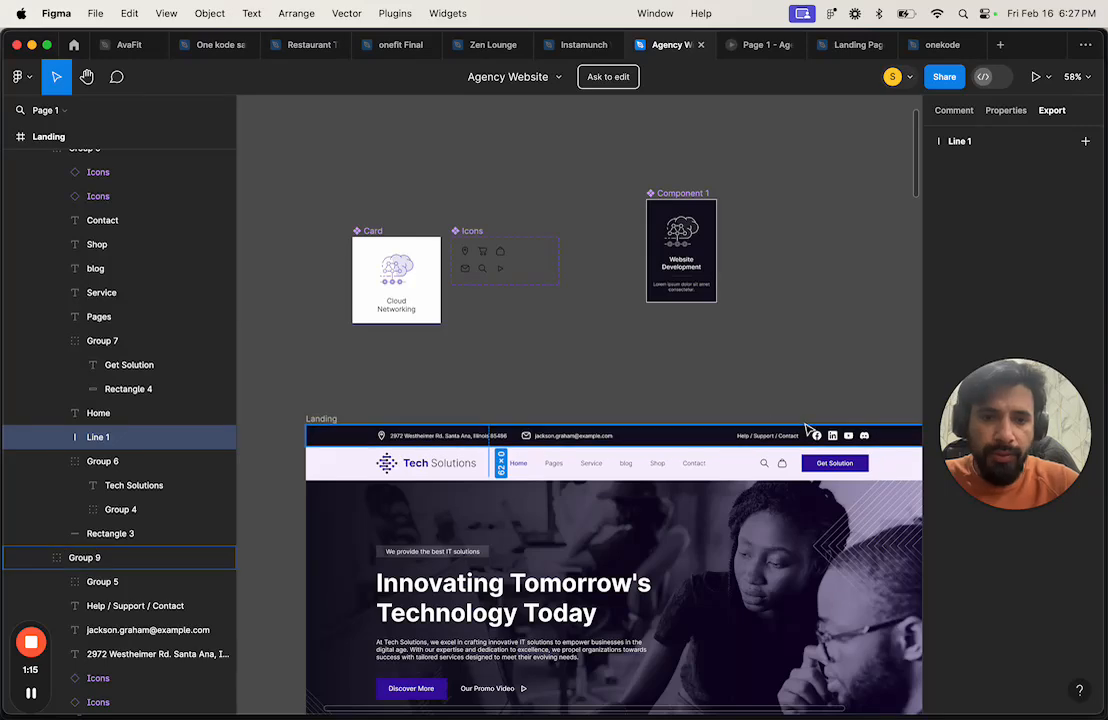
pyautogui.hotkey('ctrl', 'Right')
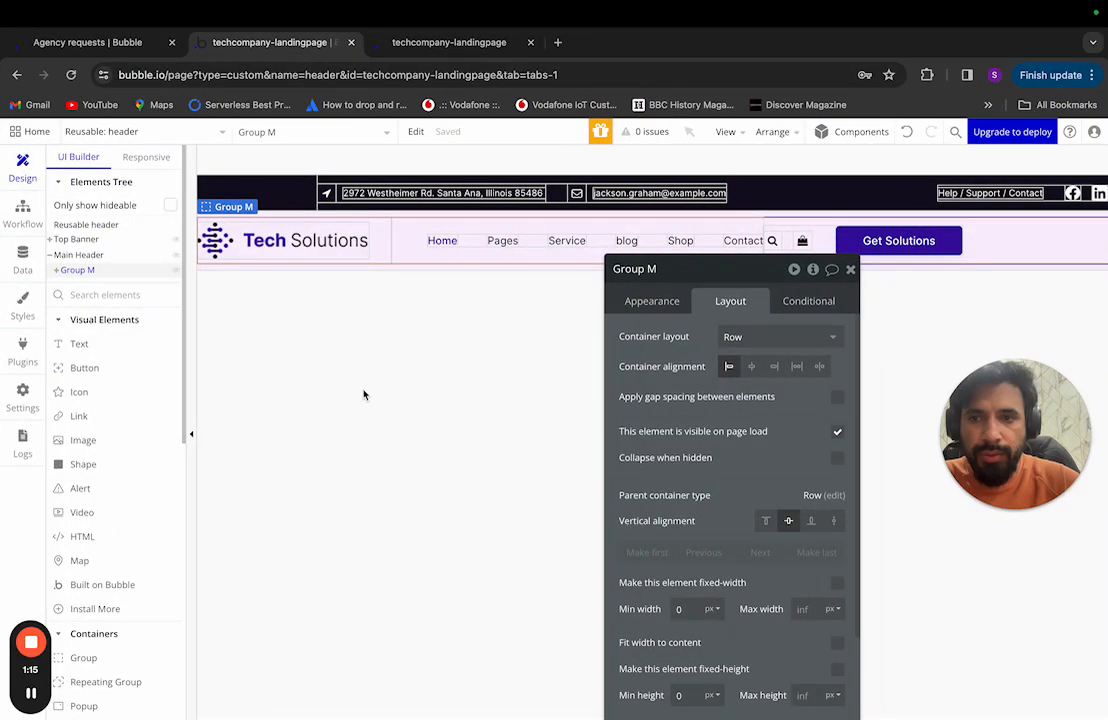
# Step: Set Group M's container alignment to spread items to both ends and bring its width fields into view
pyautogui.click(94, 274)
pyautogui.click(92, 271)
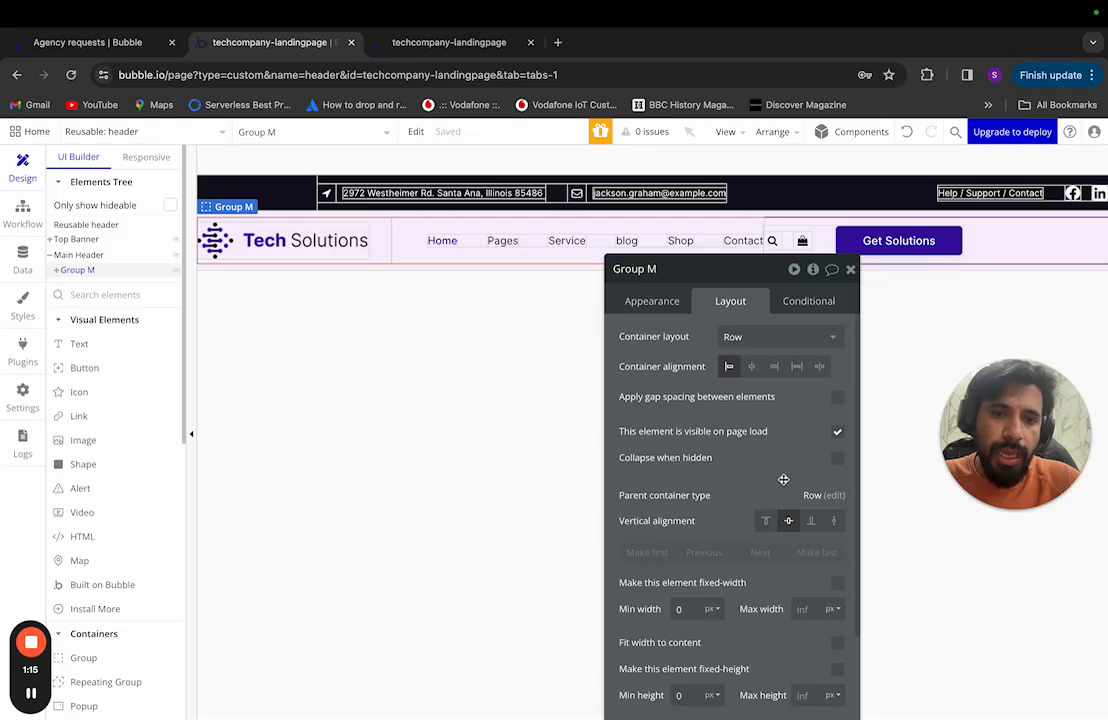
pyautogui.click(821, 367)
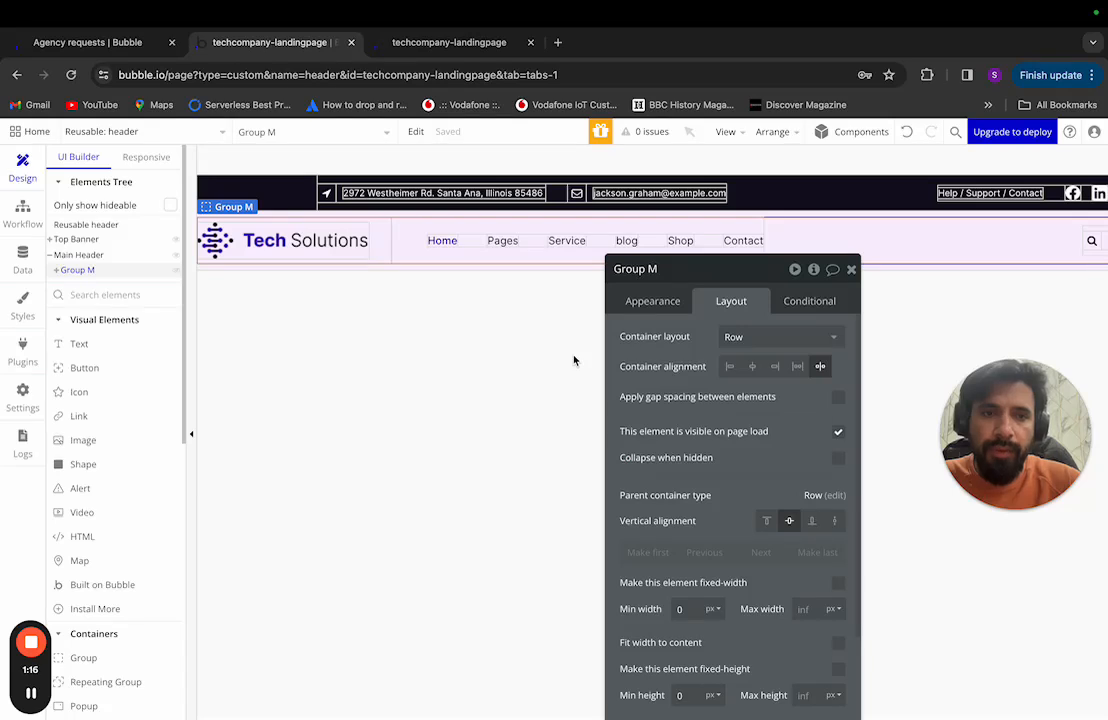
pyautogui.hscroll(5, 575, 360)
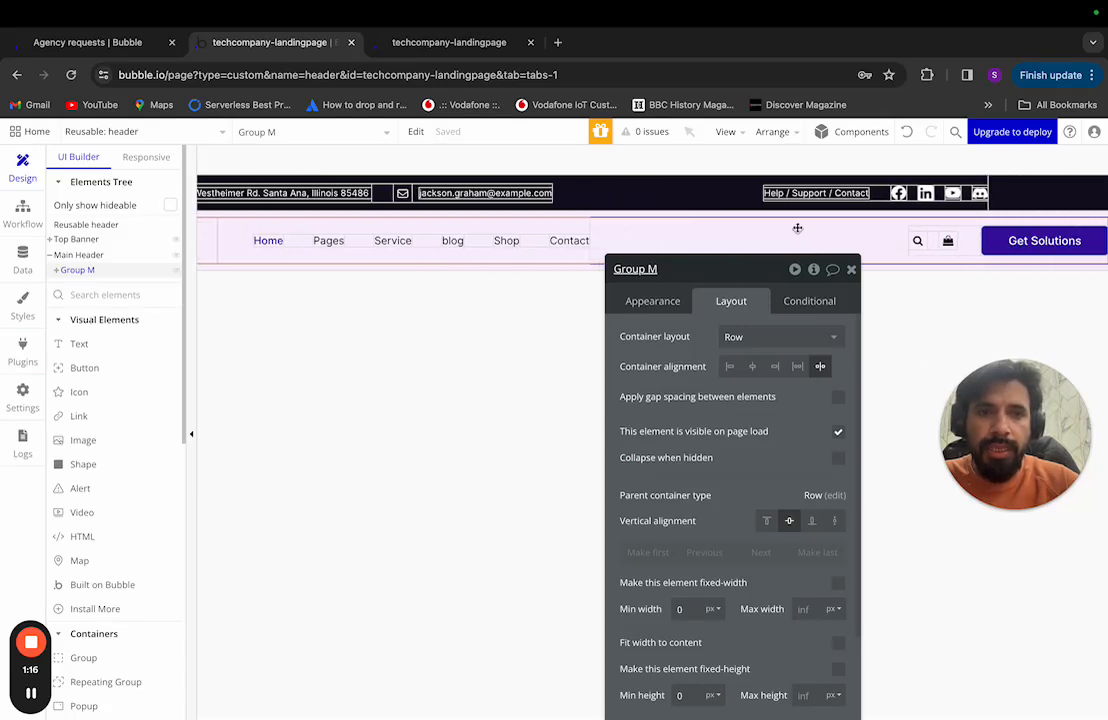
pyautogui.hscroll(-4, 485, 376)
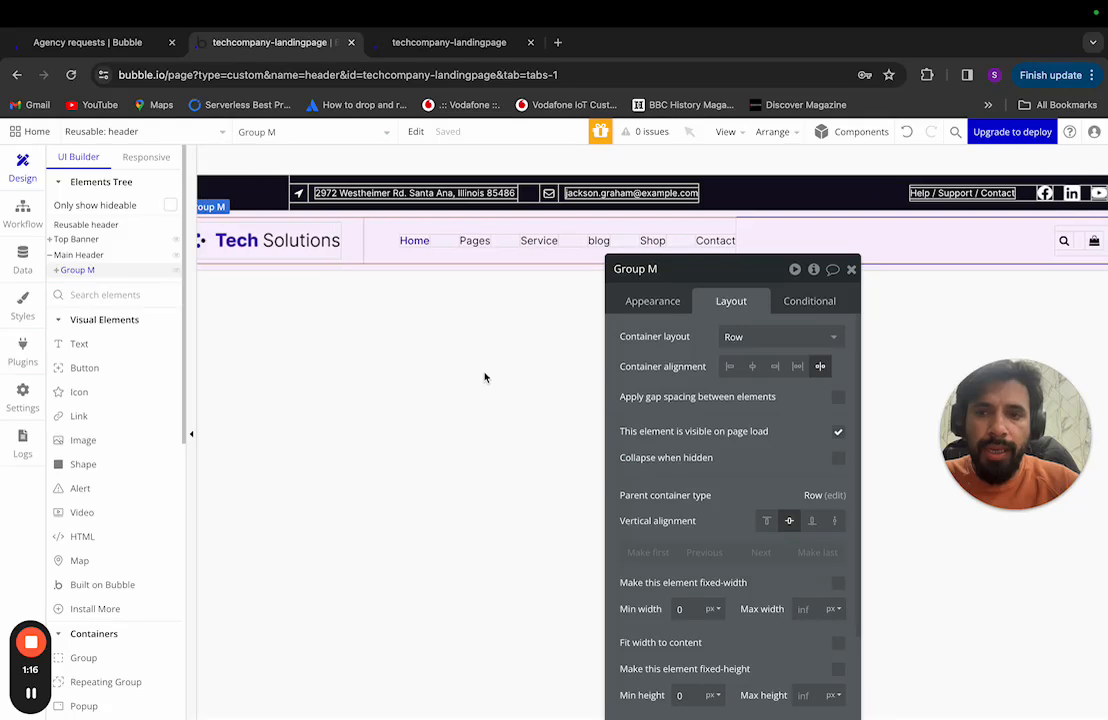
pyautogui.press('Escape')
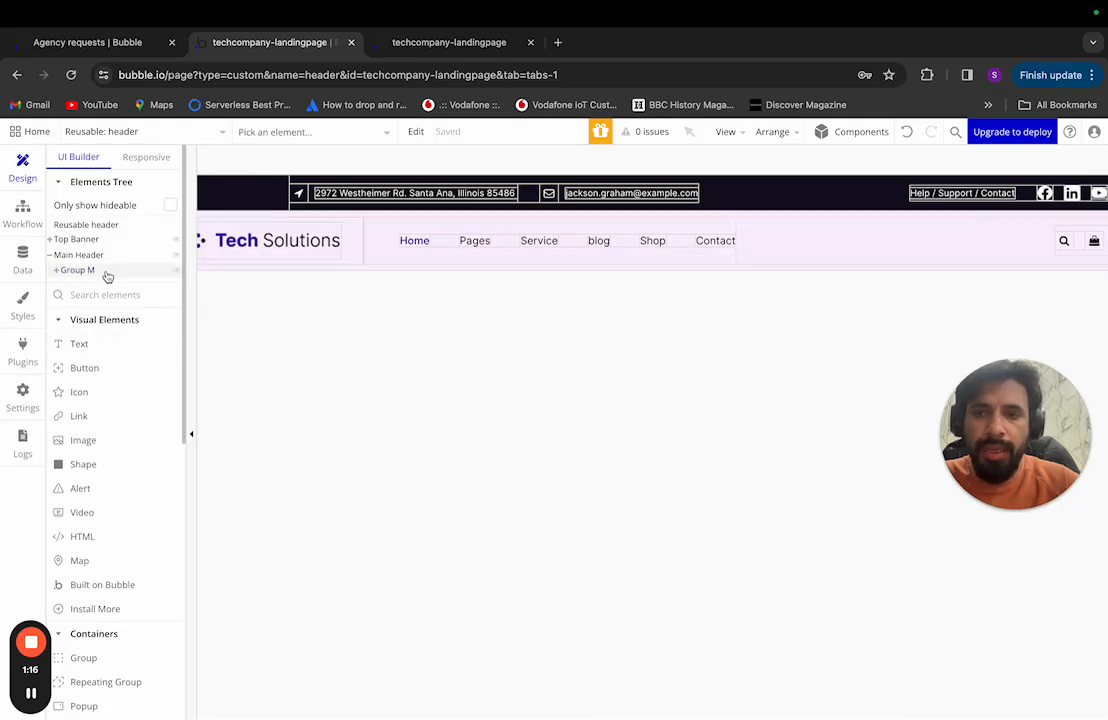
pyautogui.click(106, 271)
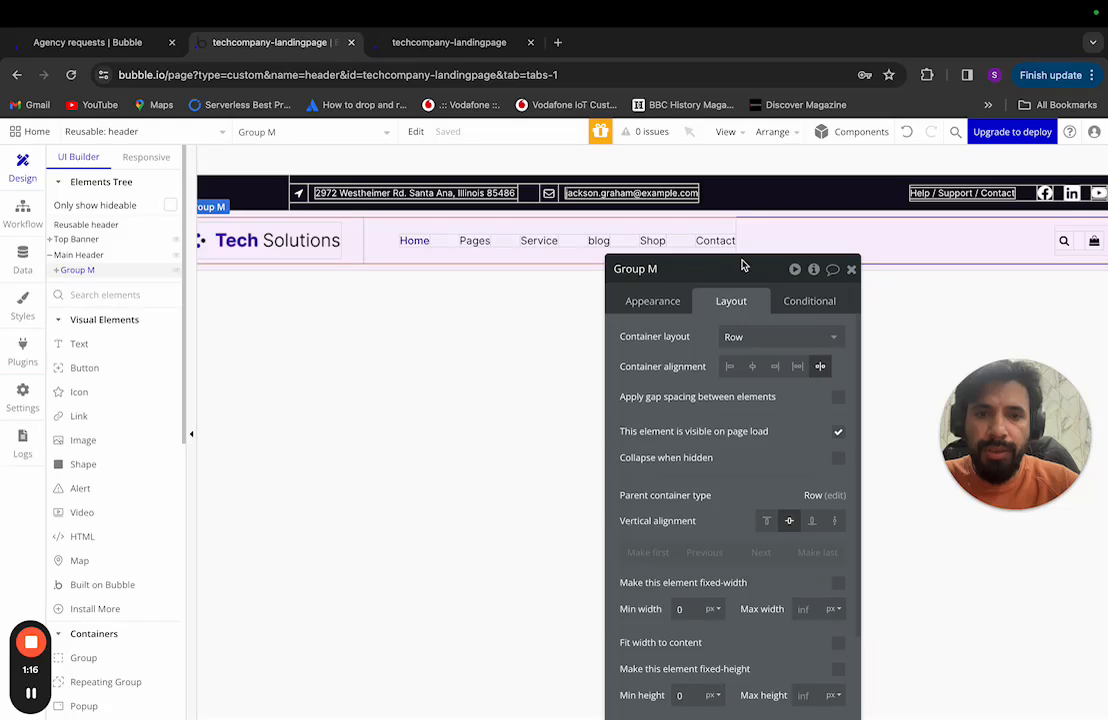
pyautogui.moveTo(742, 265); pyautogui.dragTo(742, 152)
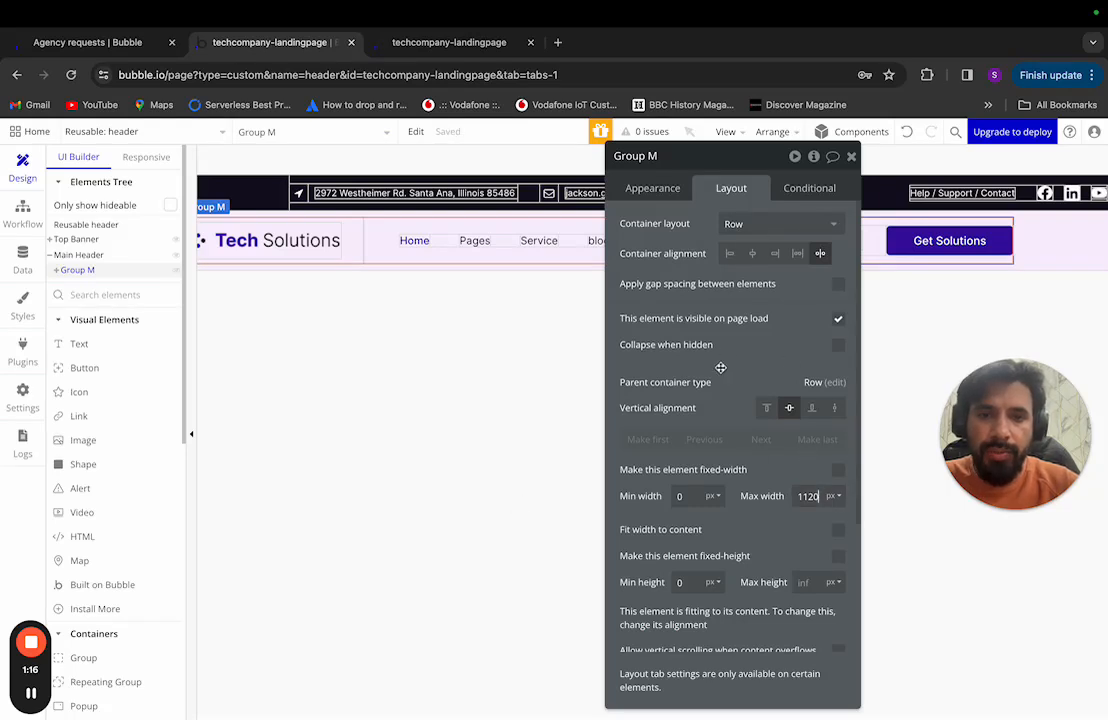
# Step: Set the Main Header's container alignment to centre, placing the 1120 px row in the middle
pyautogui.click(92, 255)
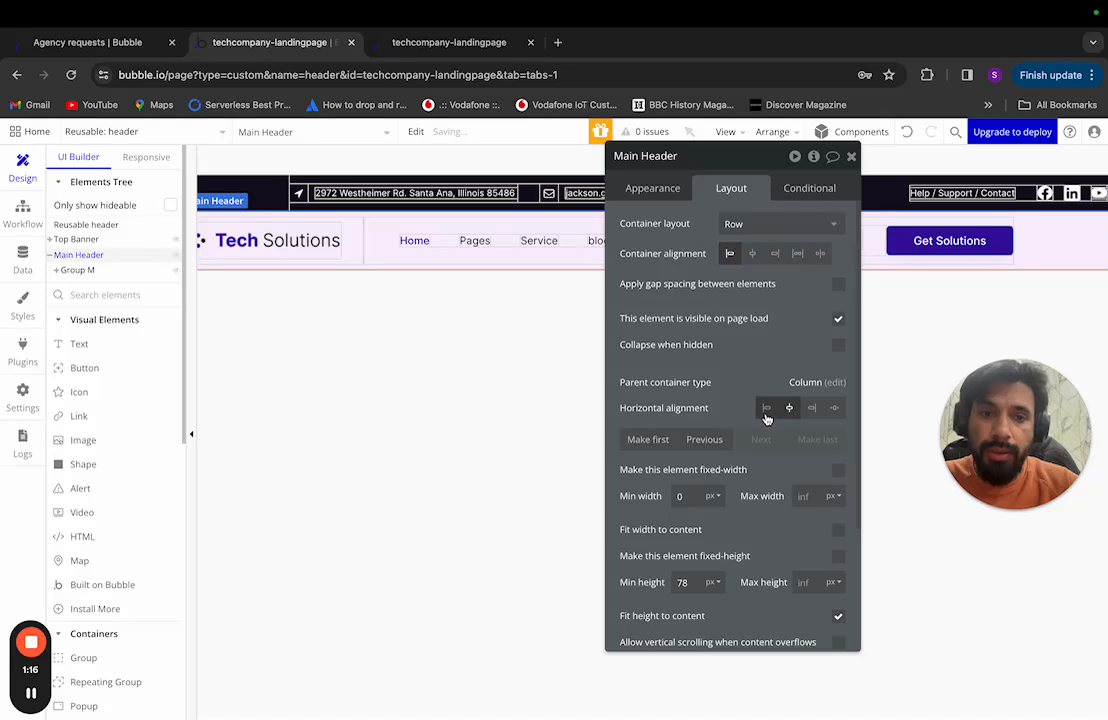
pyautogui.click(751, 256)
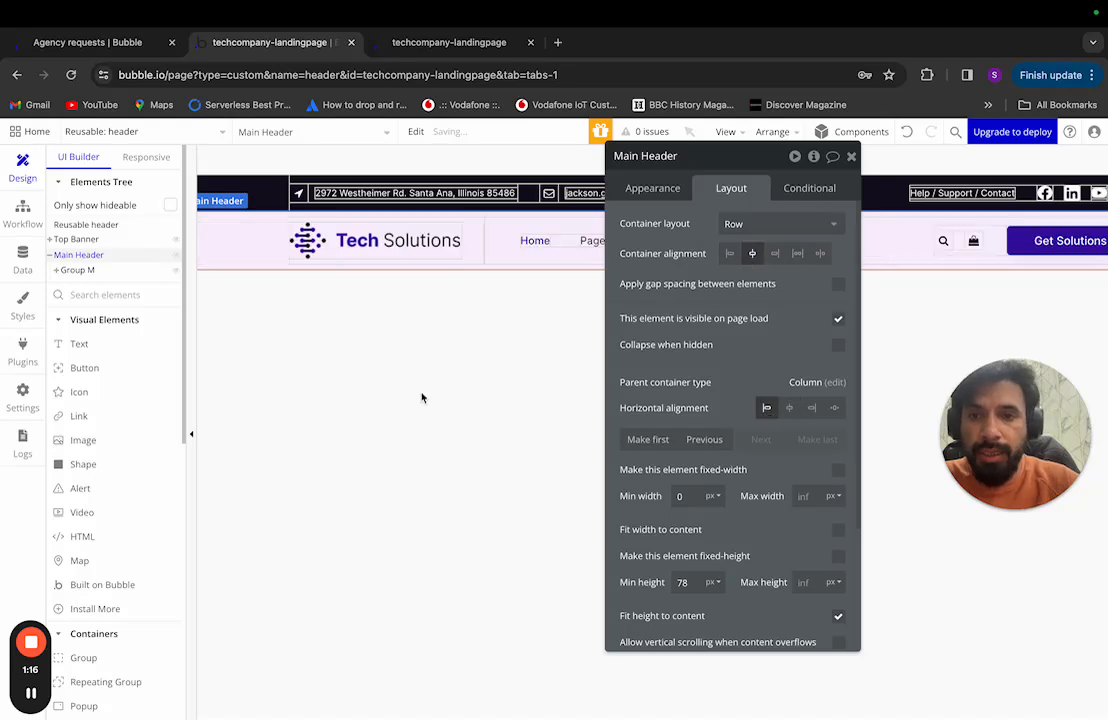
pyautogui.moveTo(709, 156); pyautogui.dragTo(462, 396)
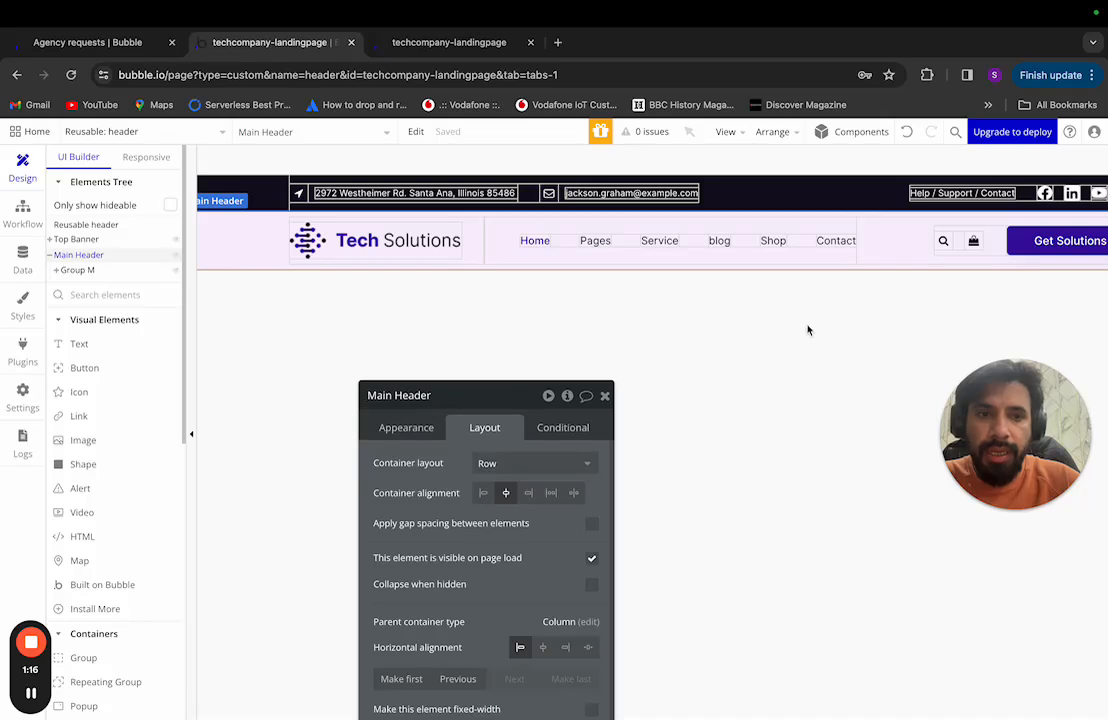
pyautogui.hscroll(2, 808, 330)
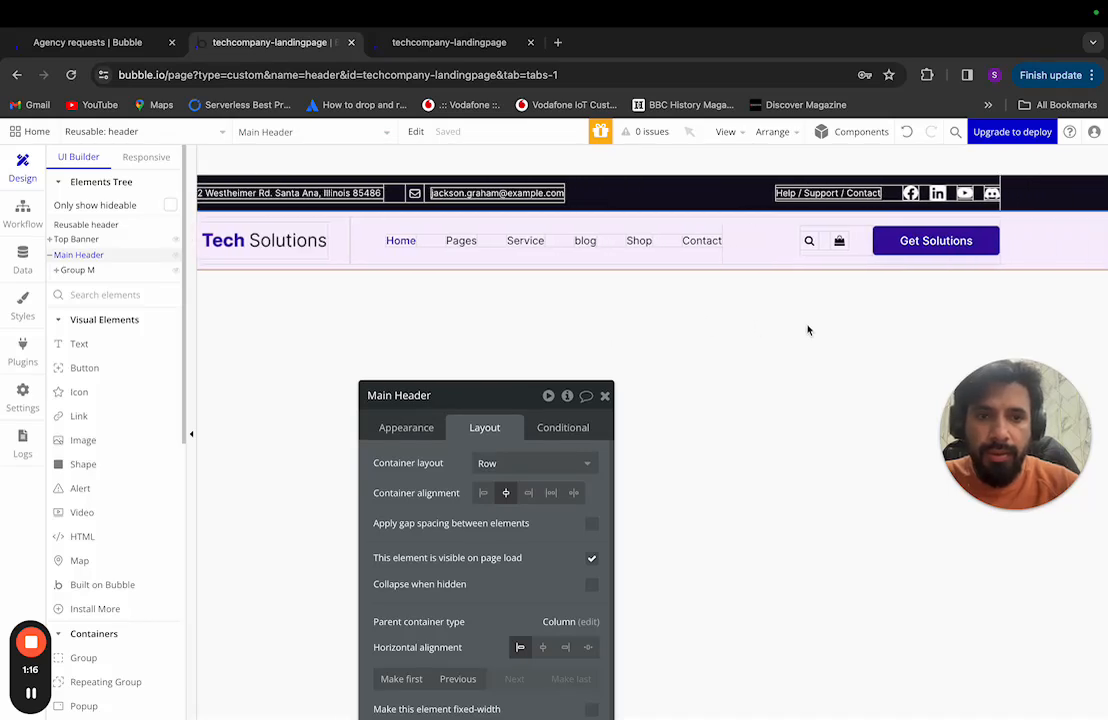
pyautogui.hscroll(-2, 808, 330)
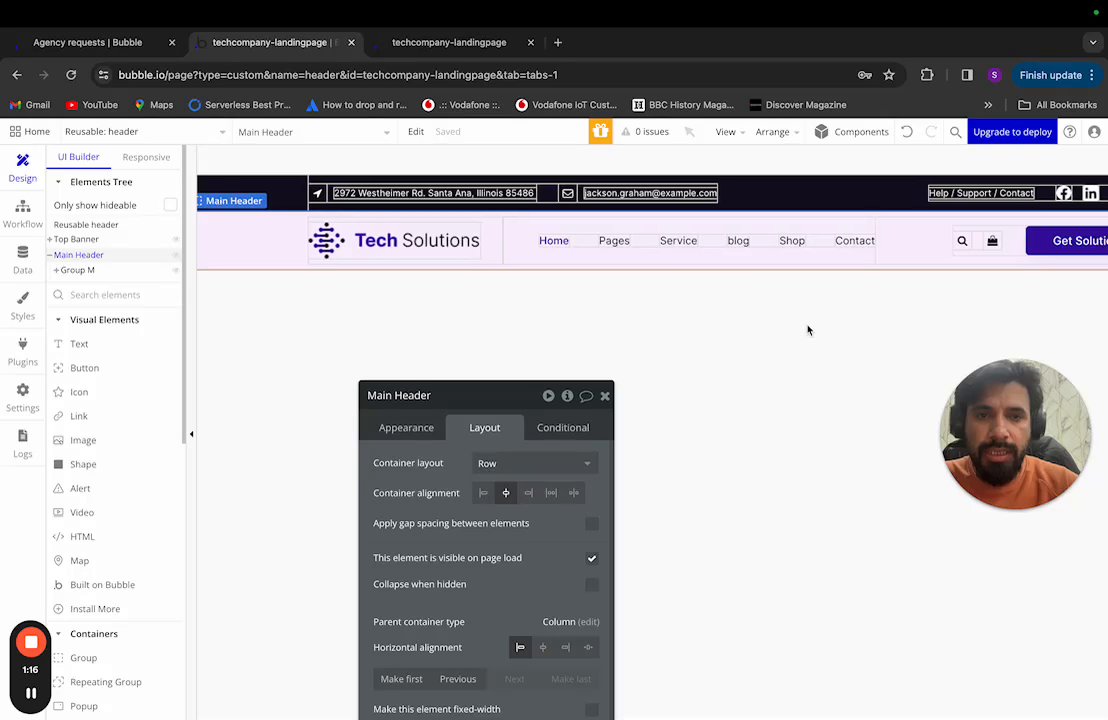
pyautogui.hscroll(2, 808, 330)
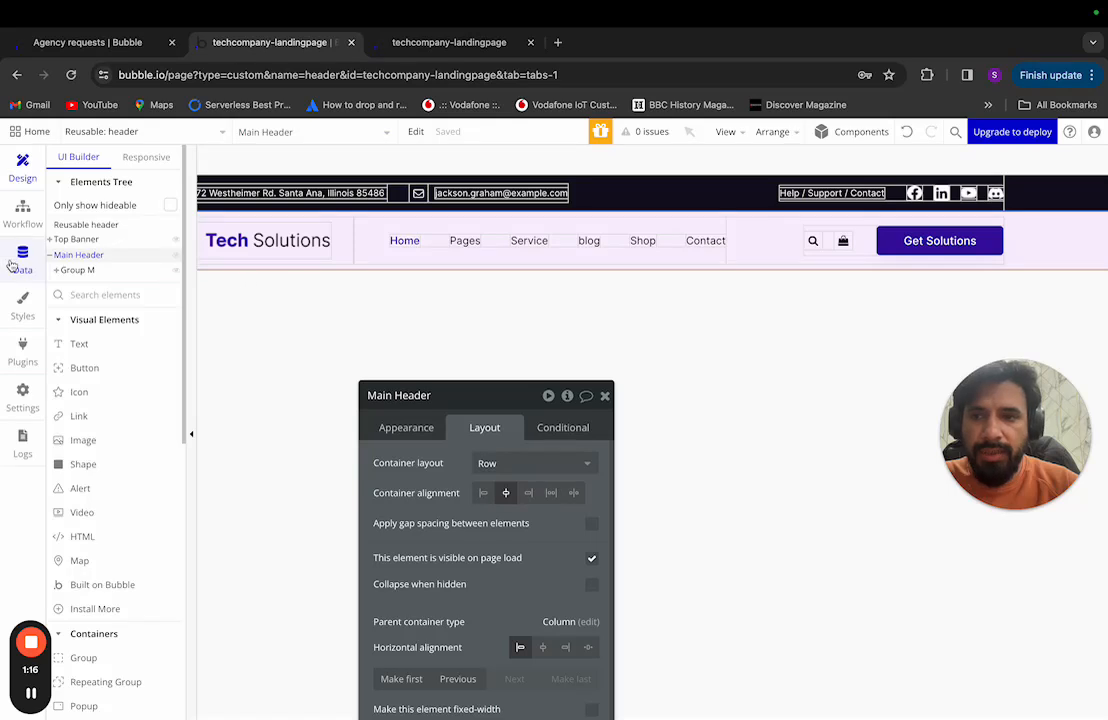
# Step: Expand Top Banner, Group G, Group F and Group 5 in the Elements Tree to reveal the Social icons
pyautogui.click(914, 192)
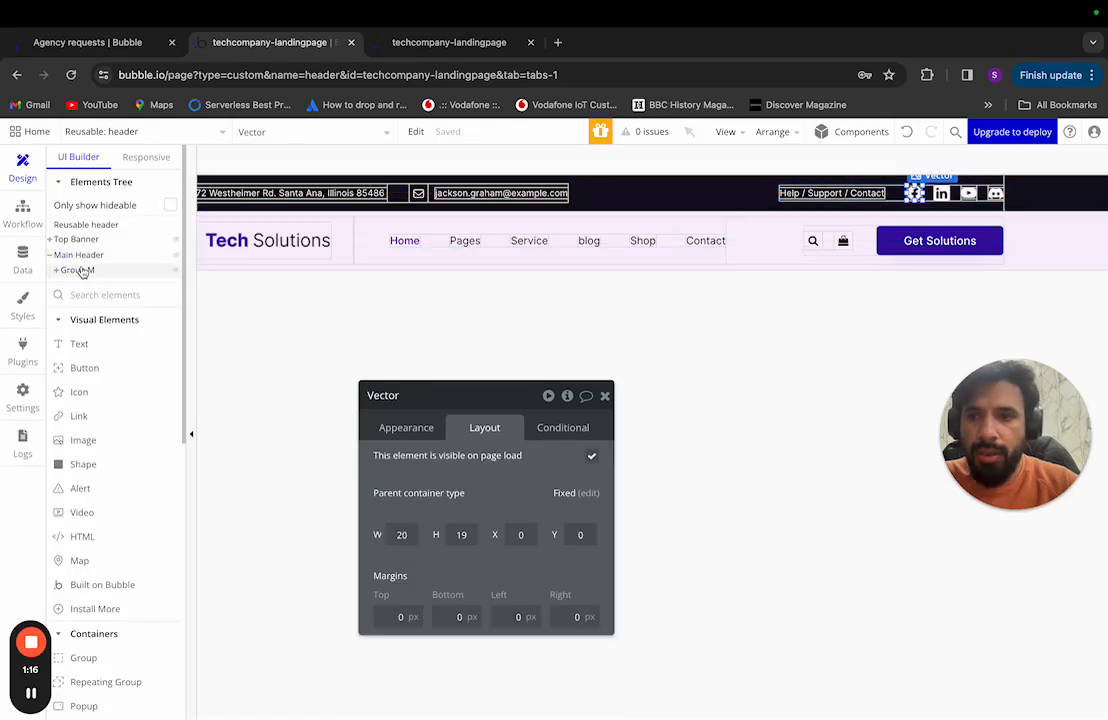
pyautogui.click(50, 239)
pyautogui.click(56, 254)
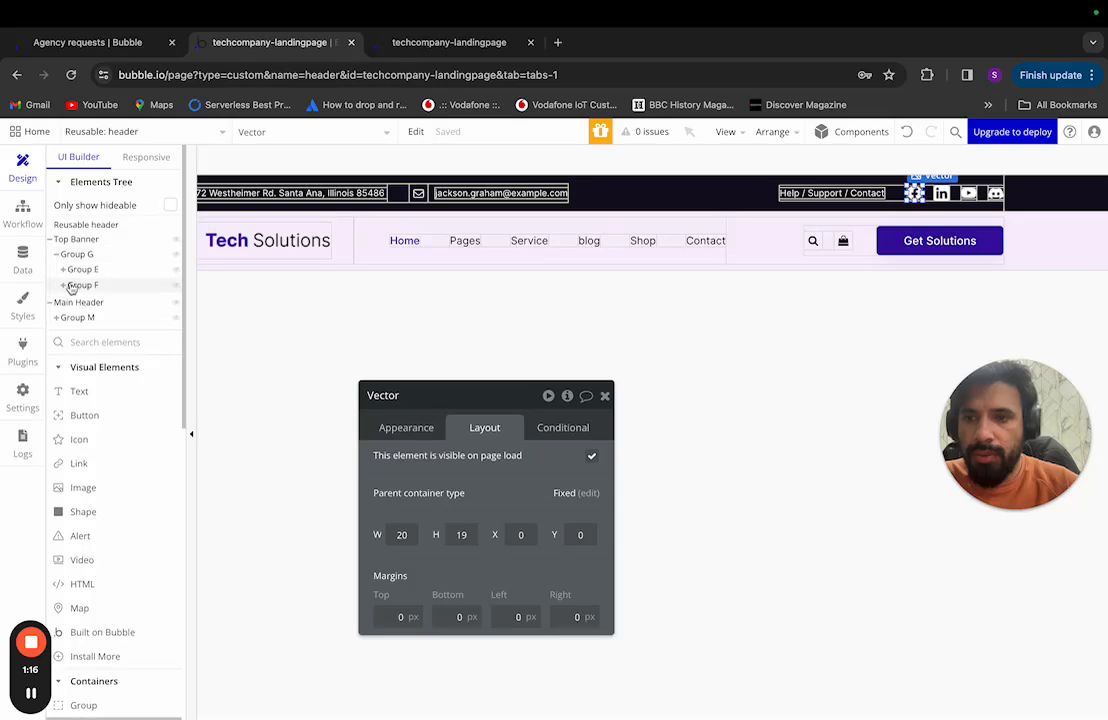
pyautogui.click(64, 286)
pyautogui.click(70, 316)
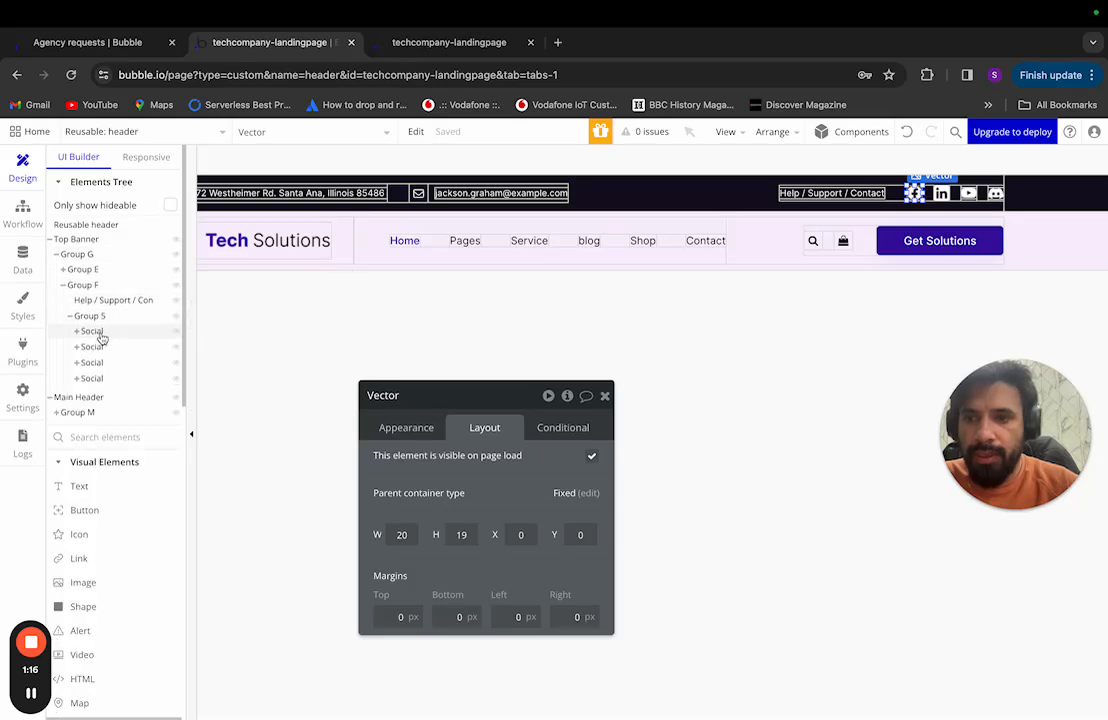
pyautogui.click(133, 331)
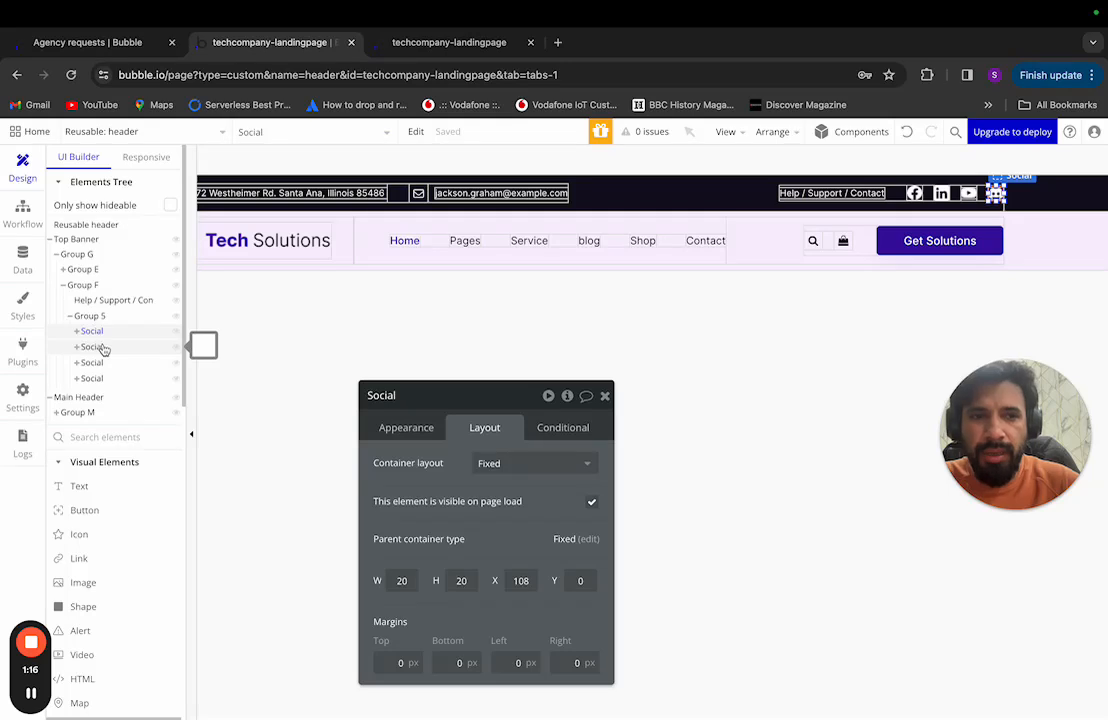
# Step: Delete the first two Social icon elements from Group 5
pyautogui.rightClick(105, 333)
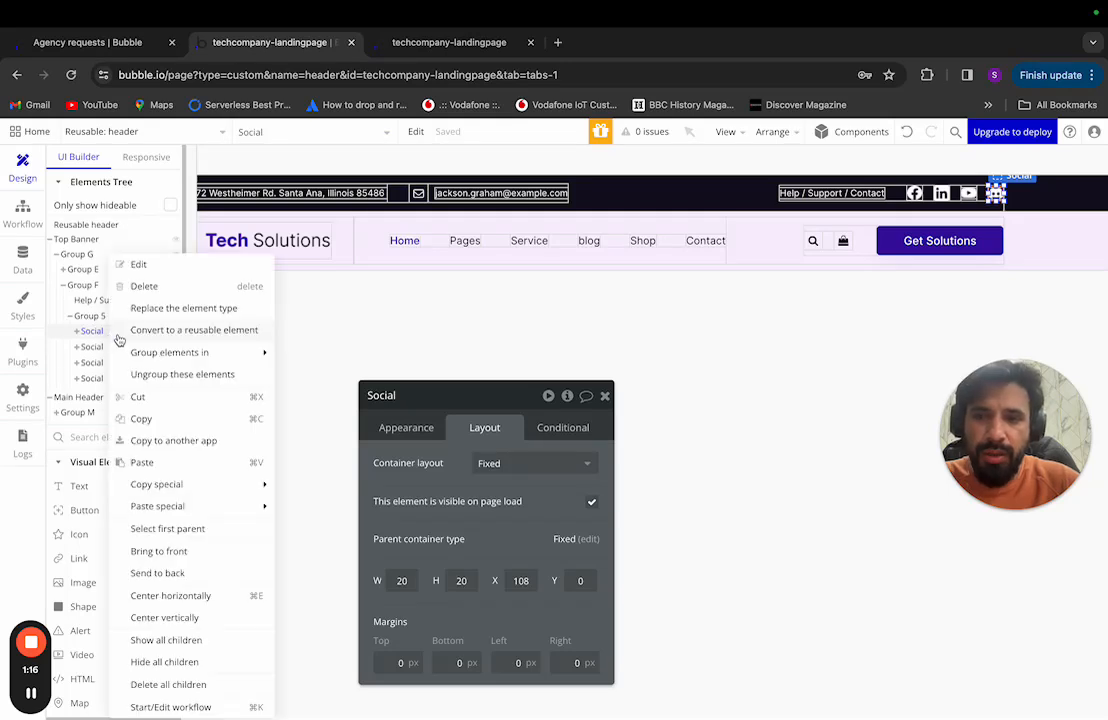
pyautogui.click(150, 287)
pyautogui.rightClick(113, 339)
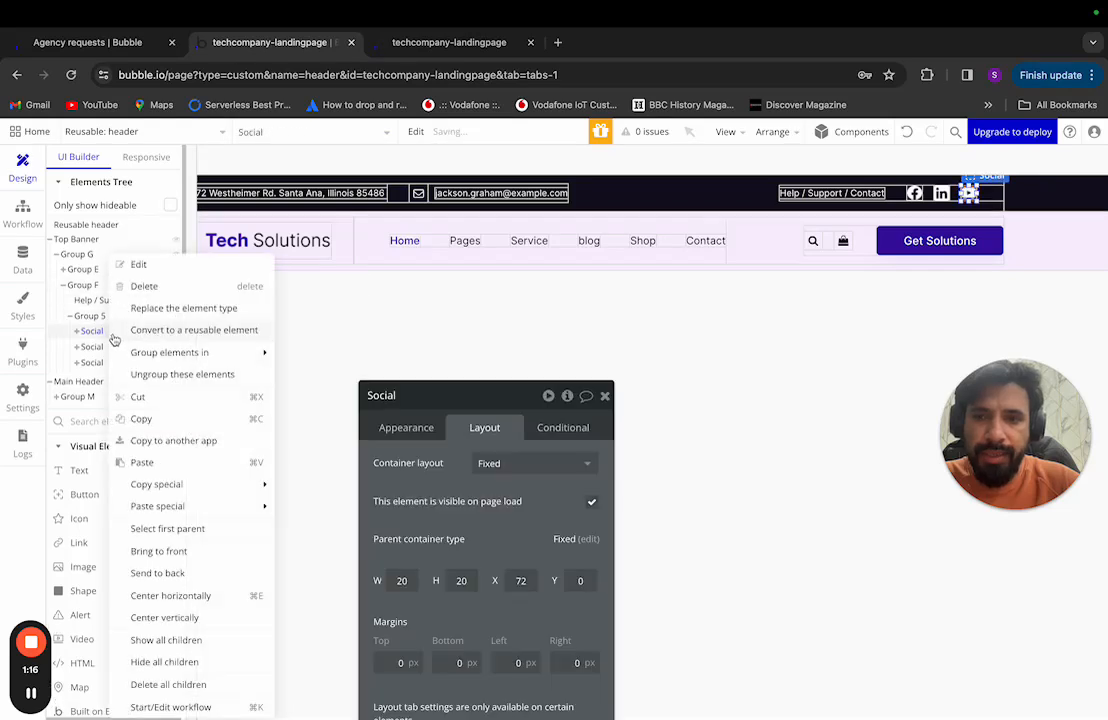
pyautogui.click(143, 286)
# Step: Delete the remaining two Social elements from Group 5
pyautogui.rightClick(109, 332)
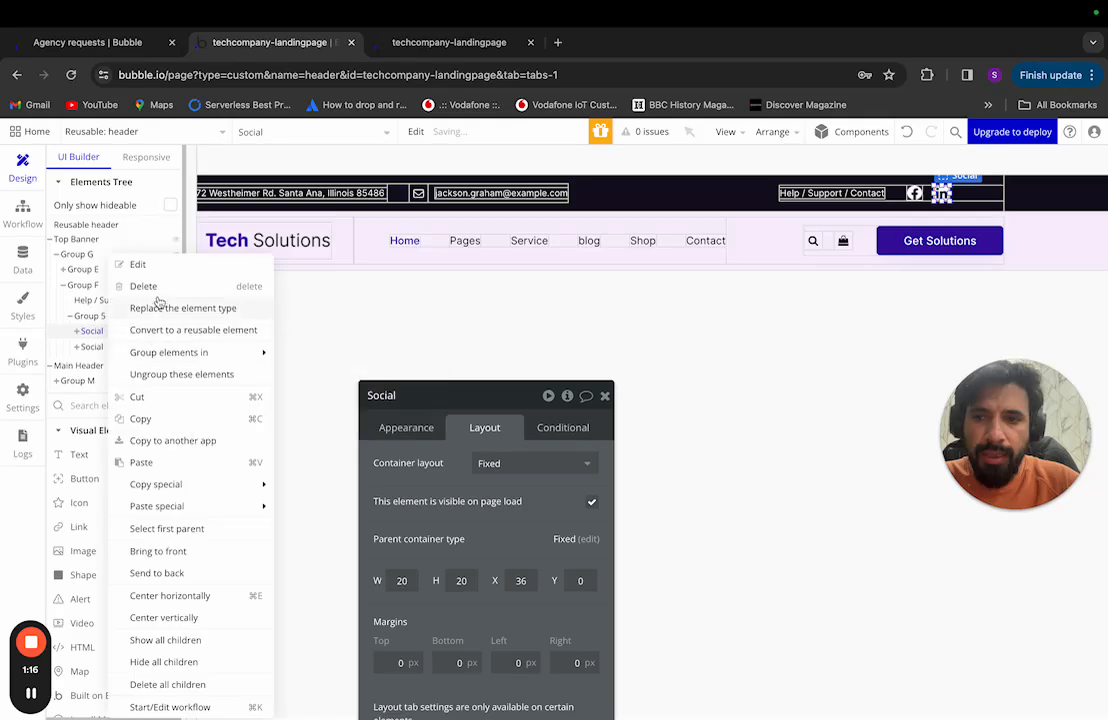
pyautogui.click(143, 286)
pyautogui.rightClick(98, 330)
pyautogui.click(143, 286)
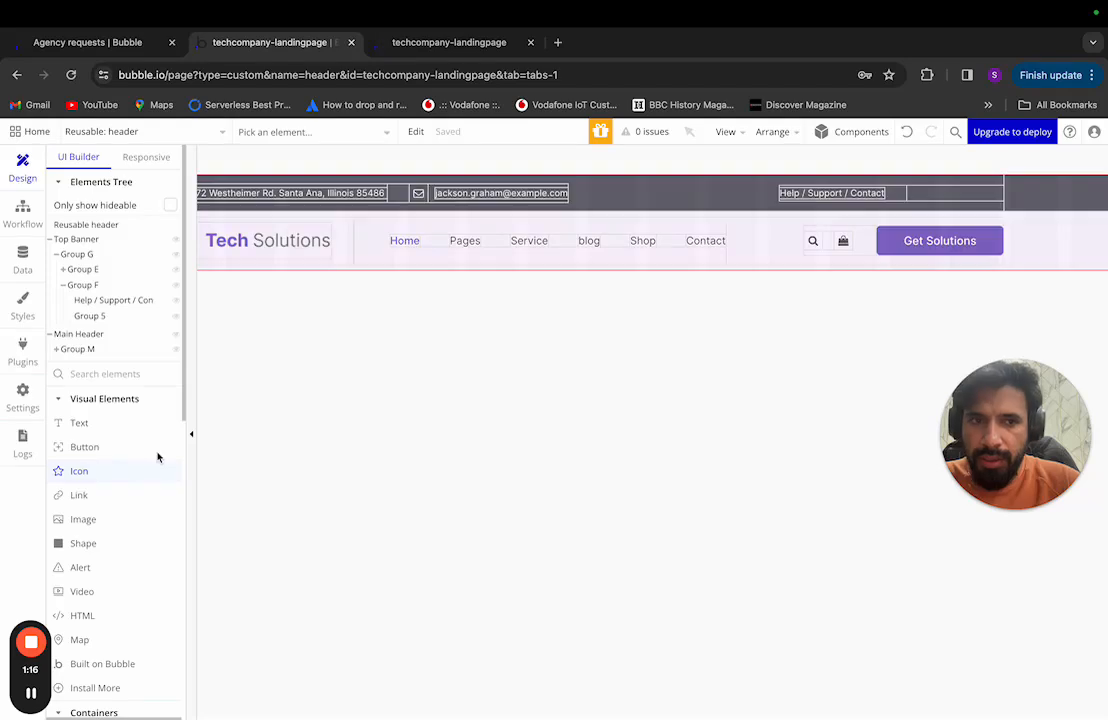
# Step: Add an Icon element into Group 5 and rename it Icon socials
pyautogui.moveTo(157, 457); pyautogui.dragTo(949, 194)
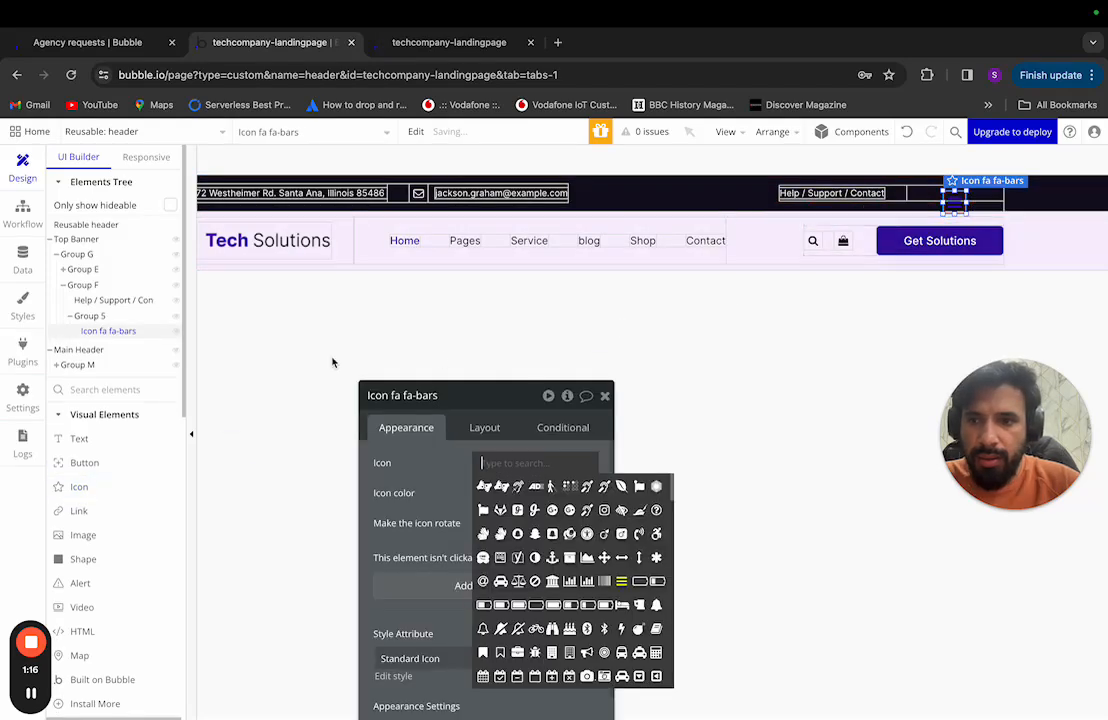
pyautogui.rightClick(138, 330)
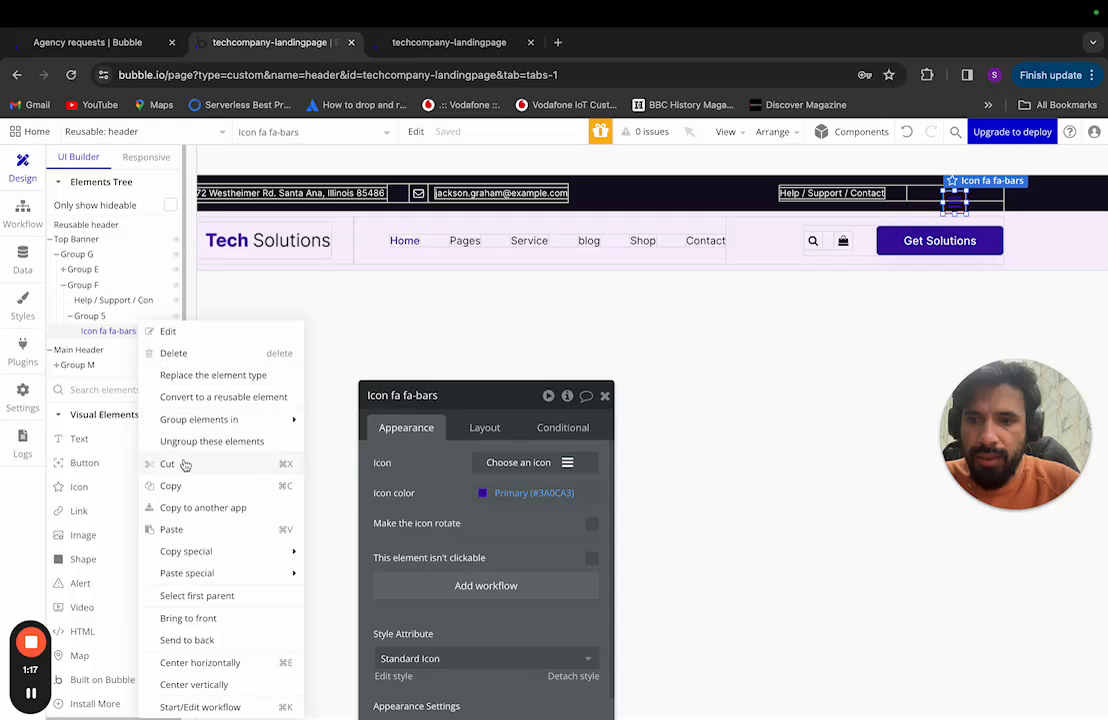
pyautogui.click(467, 398)
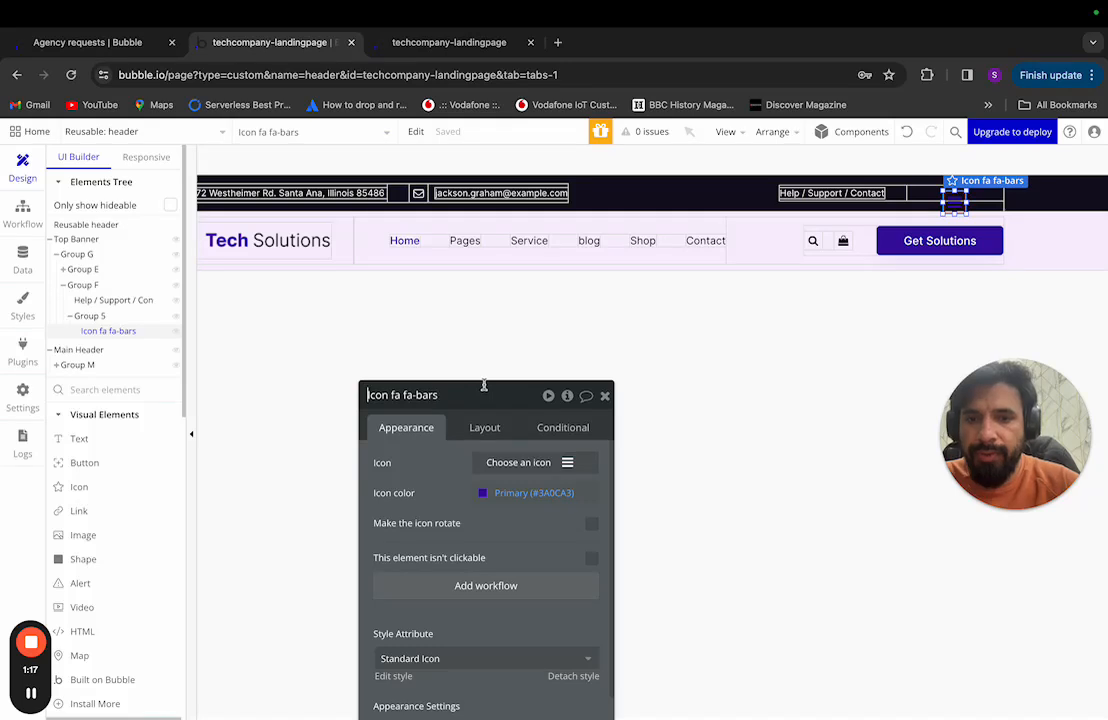
pyautogui.moveTo(490, 390); pyautogui.dragTo(517, 262)
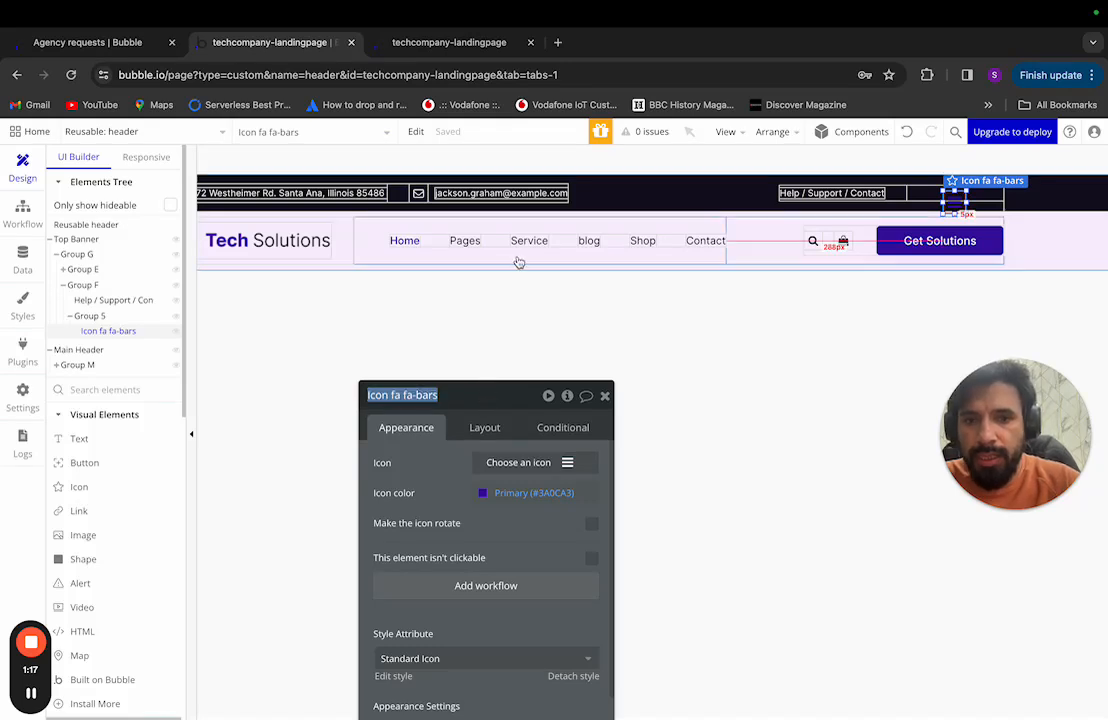
pyautogui.click(470, 399)
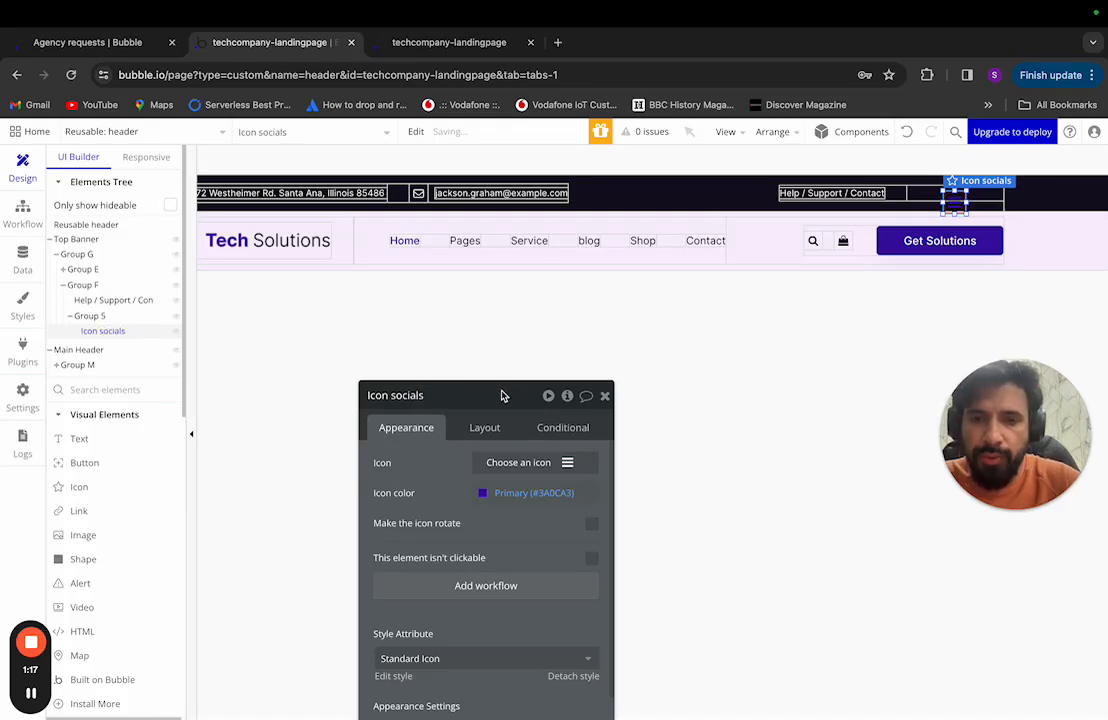
# Step: Apply the Contrast Icon style to Icon socials
pyautogui.moveTo(502, 396); pyautogui.dragTo(534, 234)
pyautogui.click(509, 496)
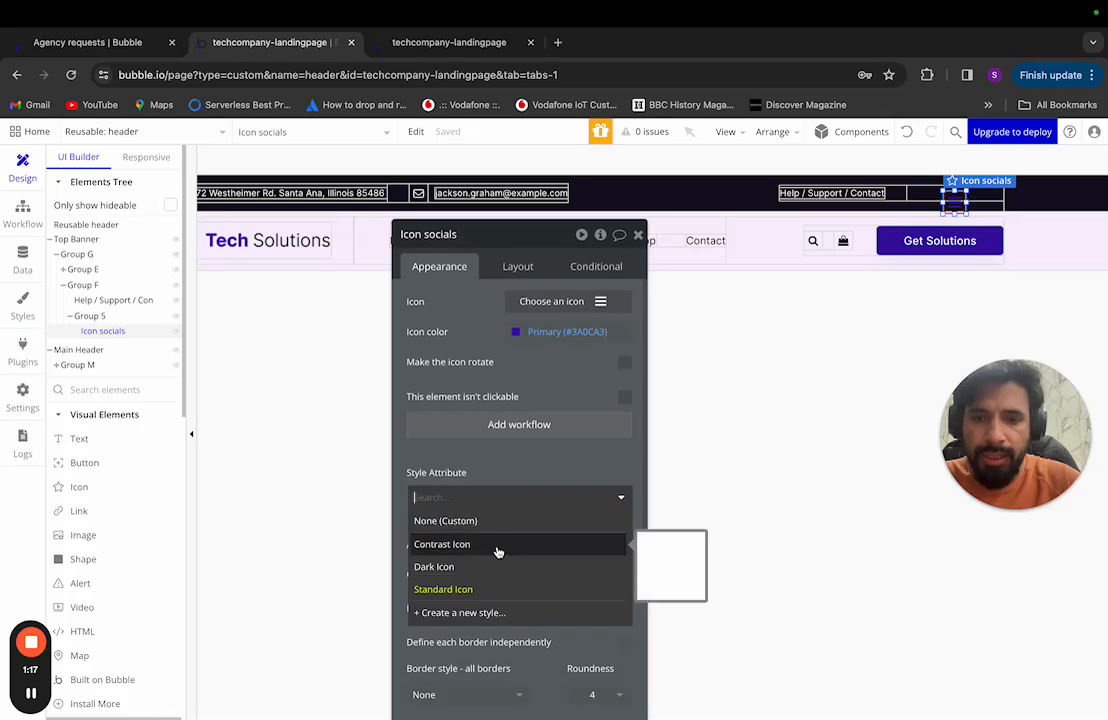
pyautogui.click(498, 548)
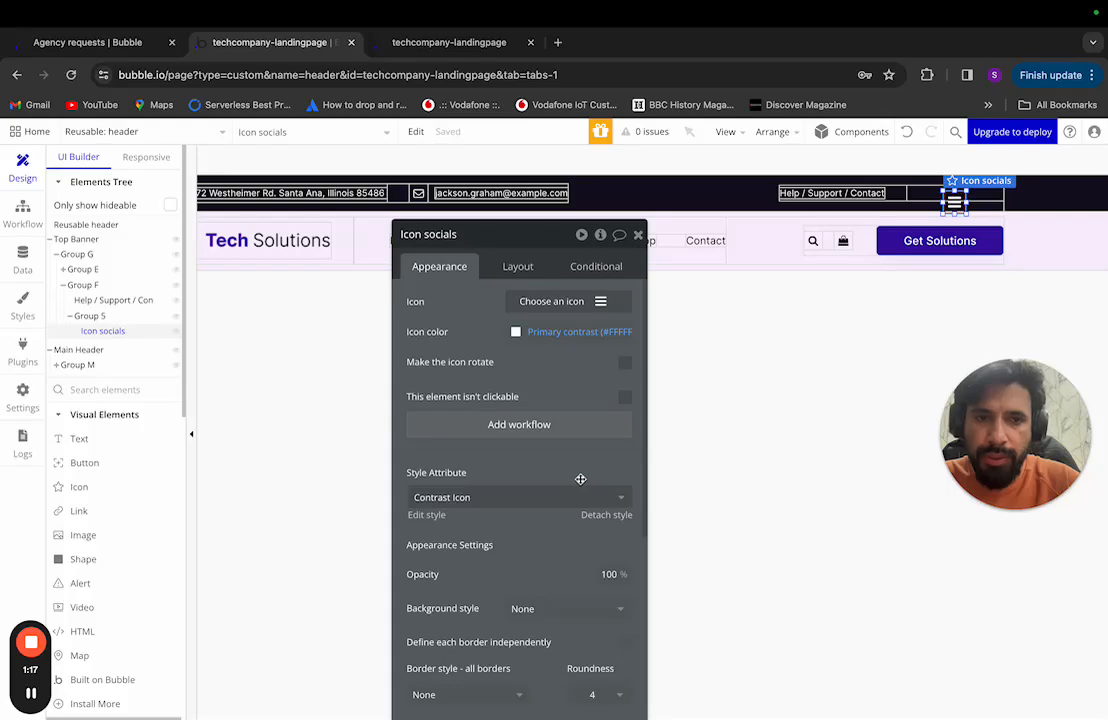
pyautogui.hotkey('ctrl', 'Left')
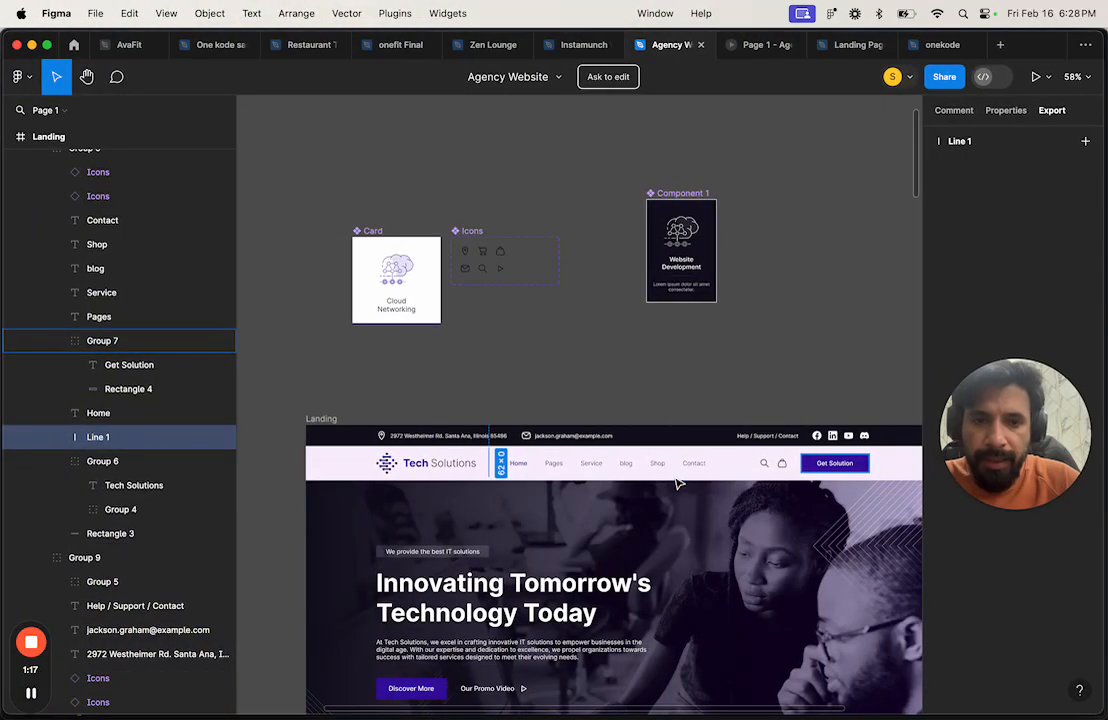
# Step: In Figma, zoom into the header and confirm the Facebook Social frame measures 20×20
pyautogui.hscroll(3, 680, 482)
pyautogui.scroll(5, 707, 427)
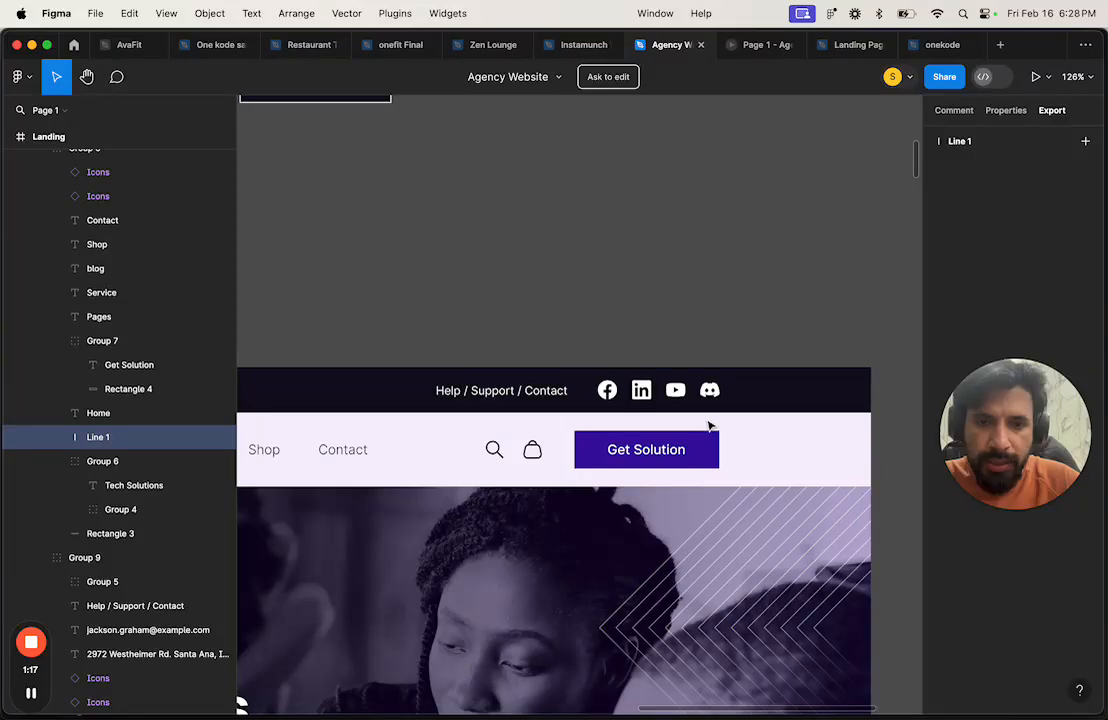
pyautogui.scroll(3, 692, 403)
pyautogui.click(568, 393)
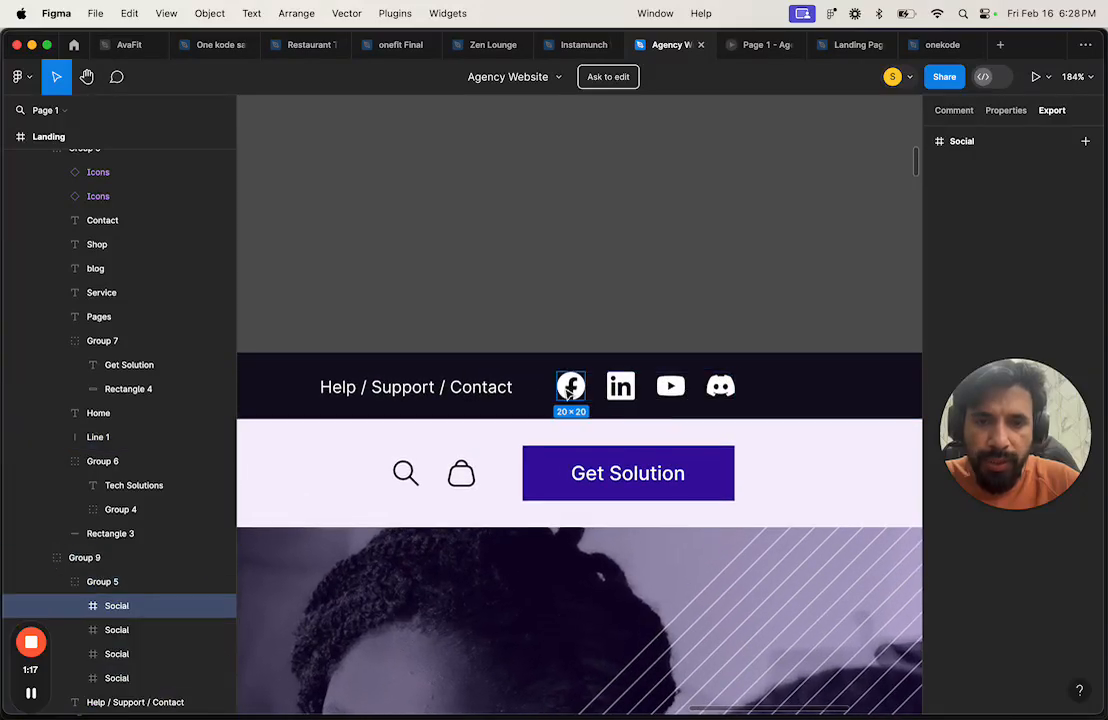
pyautogui.hotkey('ctrl', 'Right')
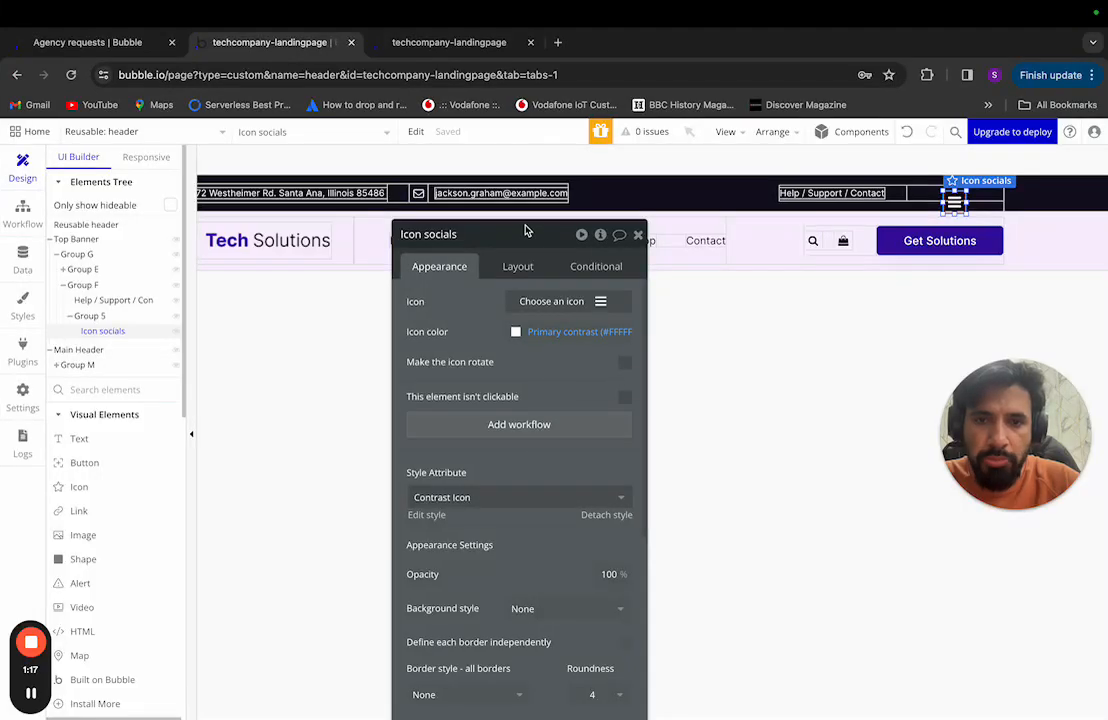
# Step: Set Group 5 to a Row layout with fixed width off, min width 0 and fit width to content
pyautogui.moveTo(531, 237); pyautogui.dragTo(549, 111)
pyautogui.click(536, 141)
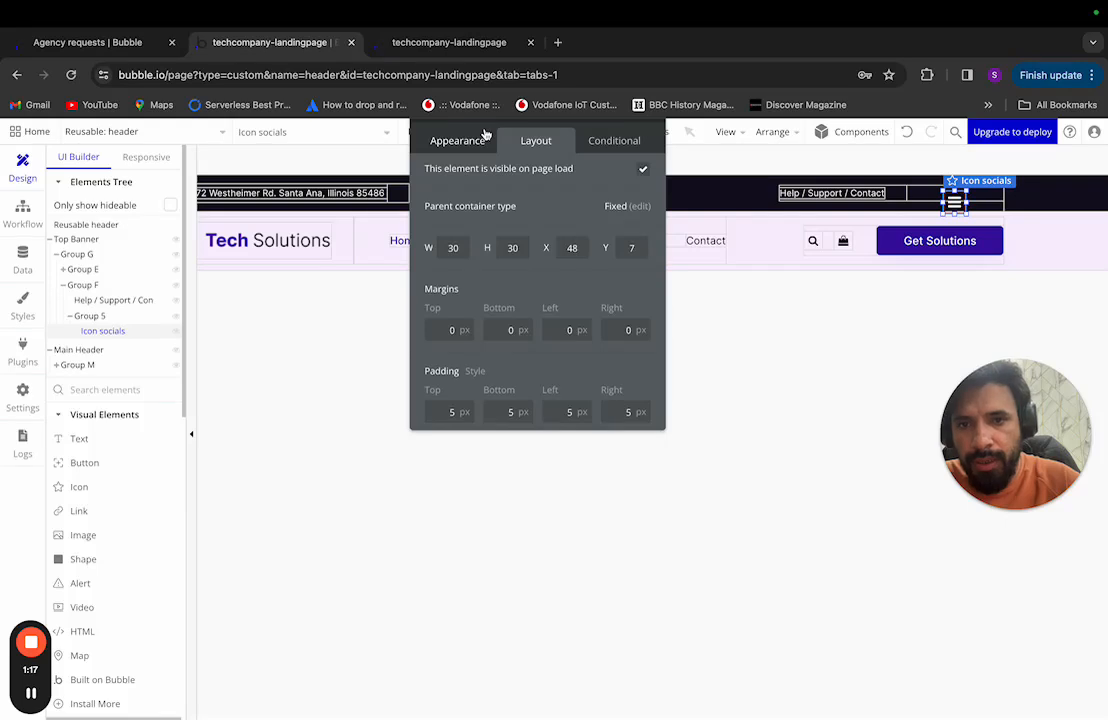
pyautogui.click(93, 316)
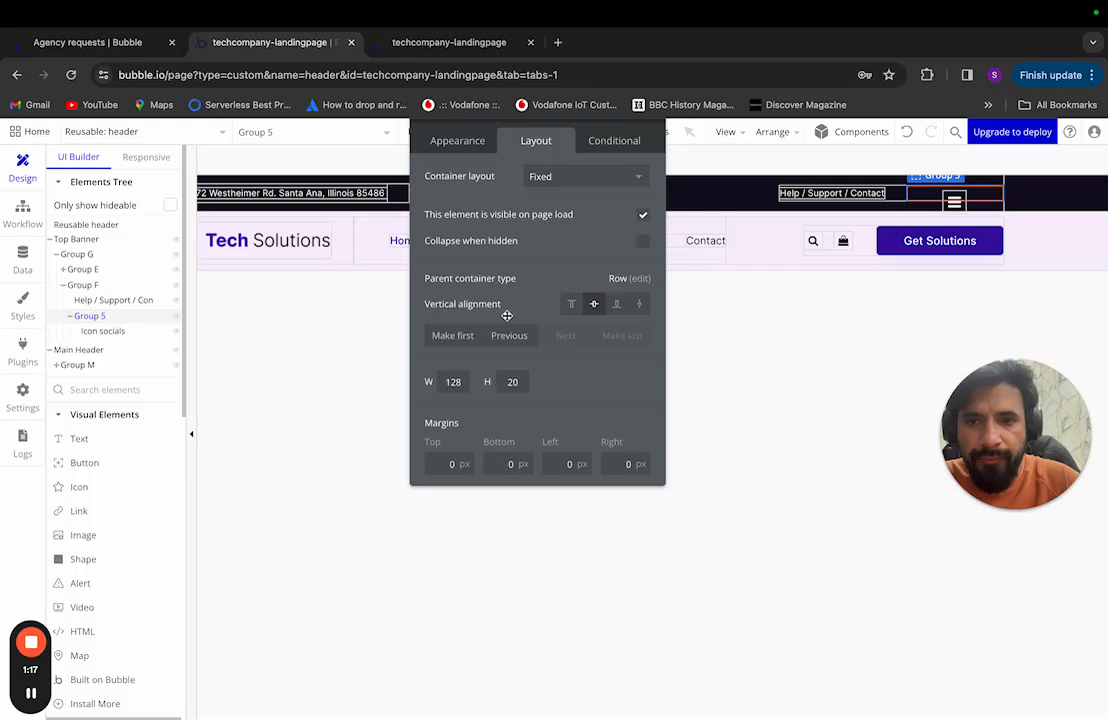
pyautogui.click(571, 178)
pyautogui.click(568, 268)
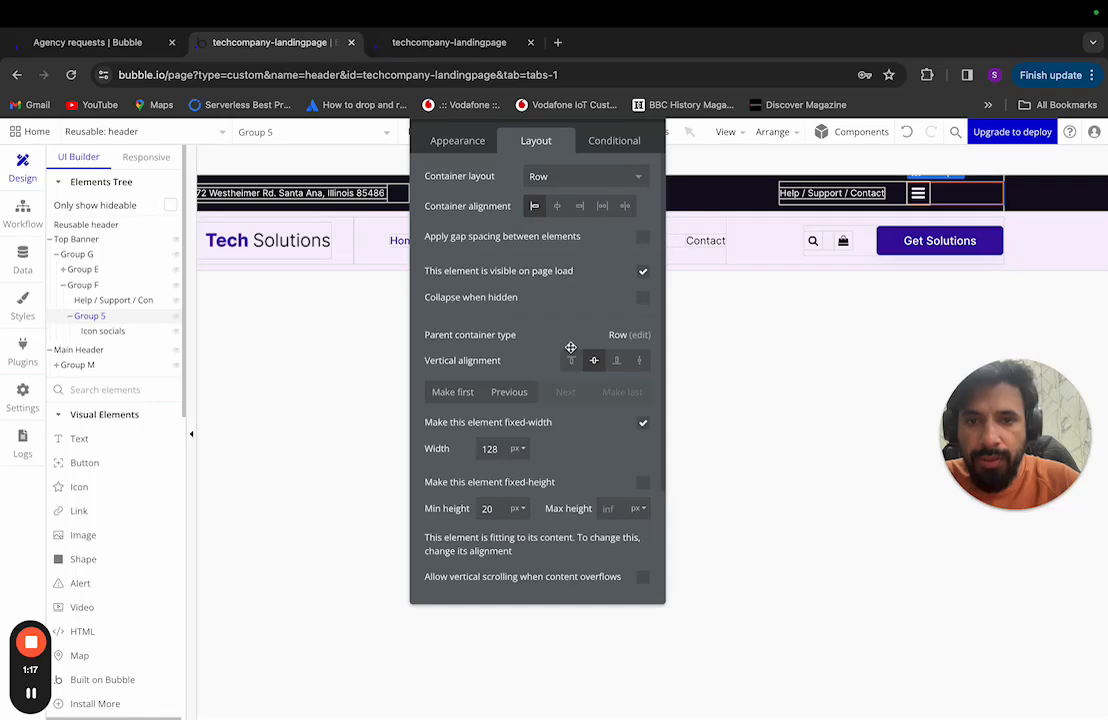
pyautogui.click(643, 422)
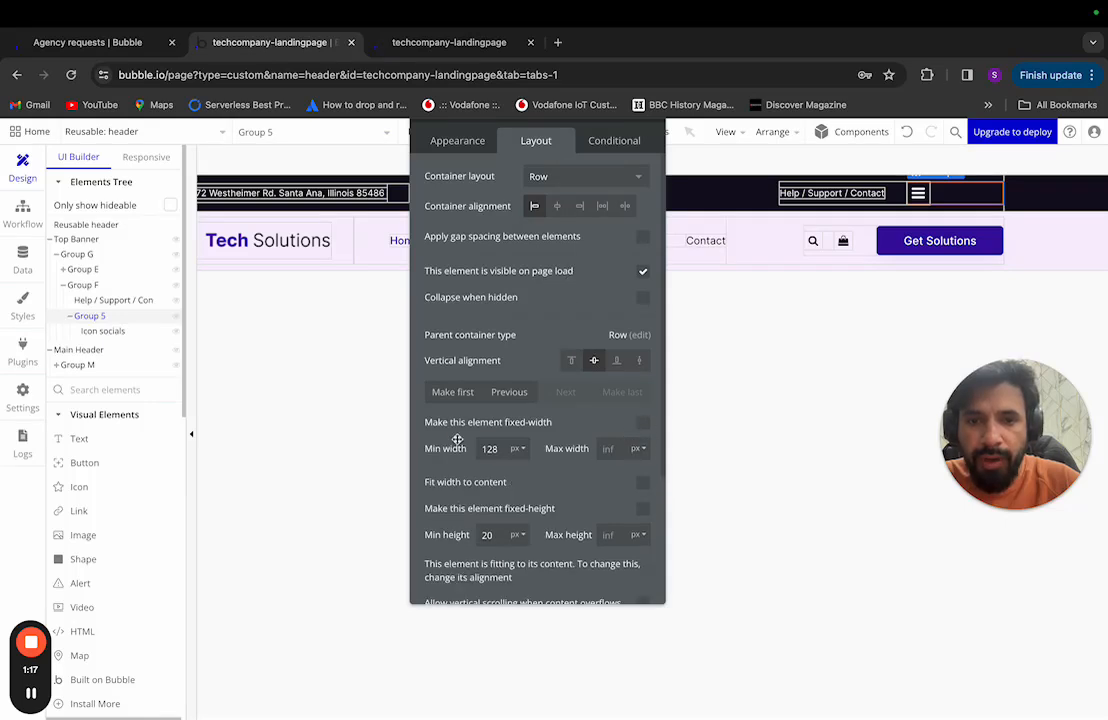
pyautogui.write('0')
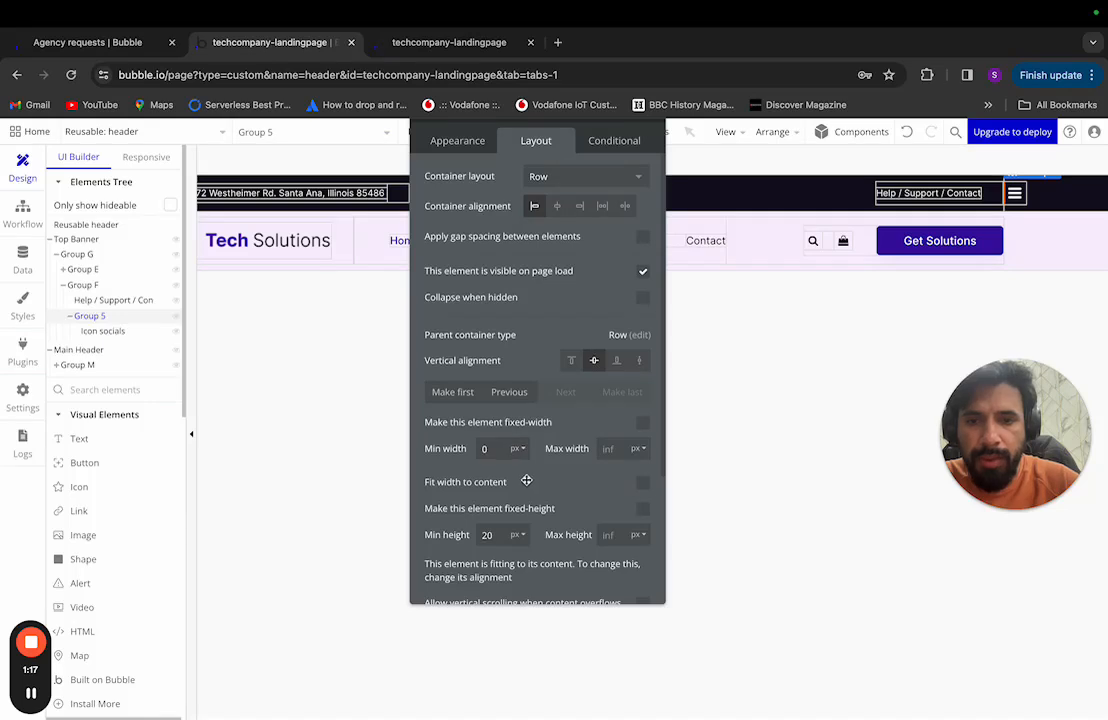
pyautogui.click(643, 482)
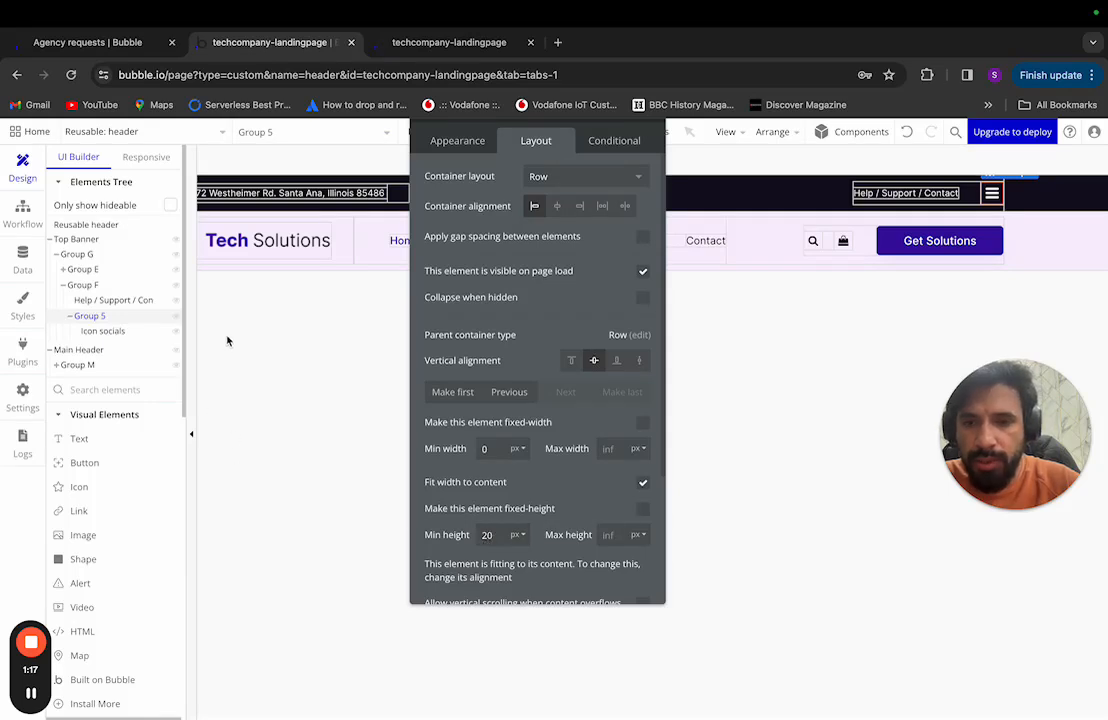
# Step: Give Icon socials the square Facebook icon via a 'face' search, then select Figma's LinkedIn frame
pyautogui.click(120, 331)
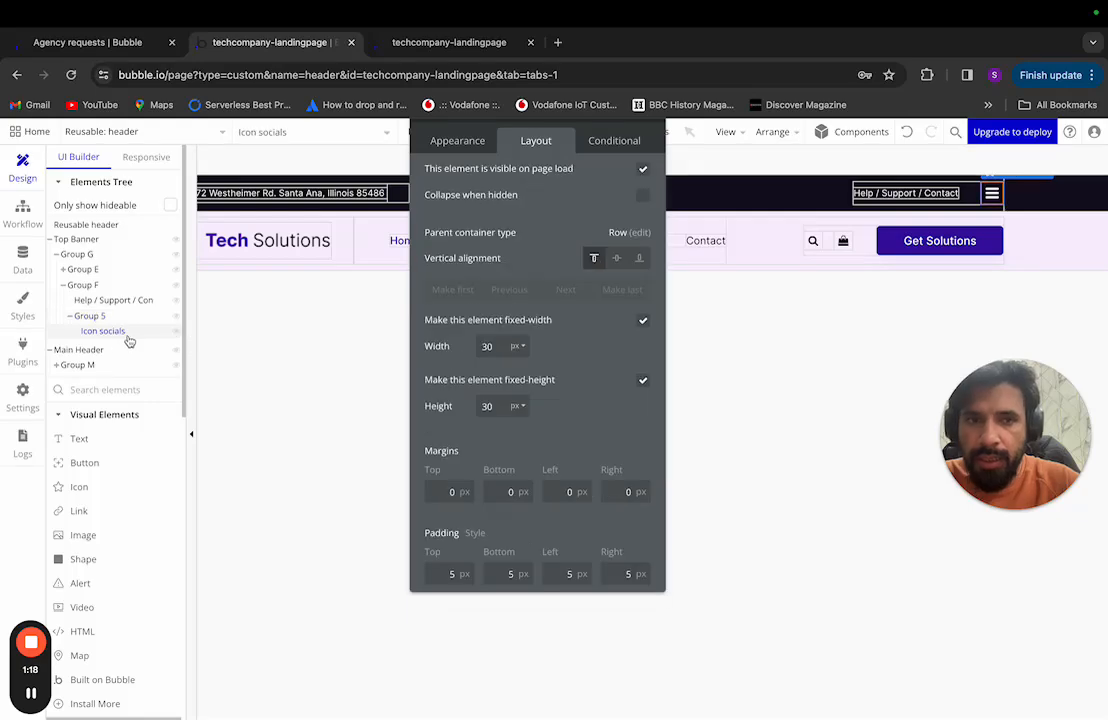
pyautogui.hotkey('ctrl', 'Left')
pyautogui.hotkey('ctrl', 'Right')
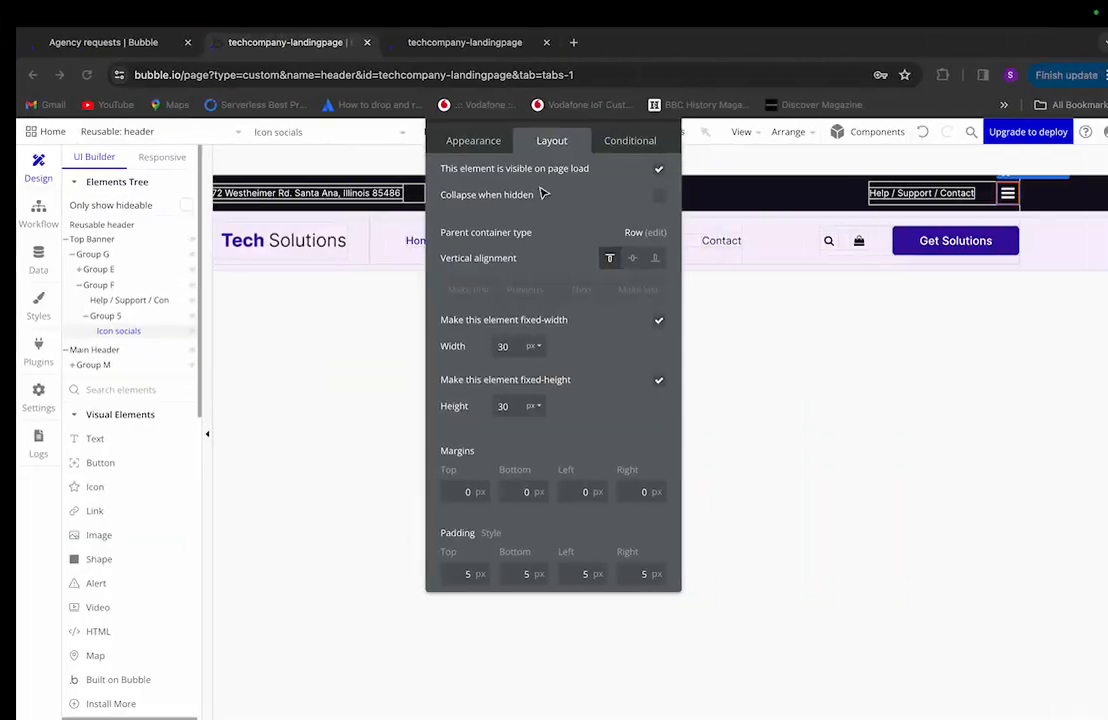
pyautogui.click(458, 141)
pyautogui.click(576, 176)
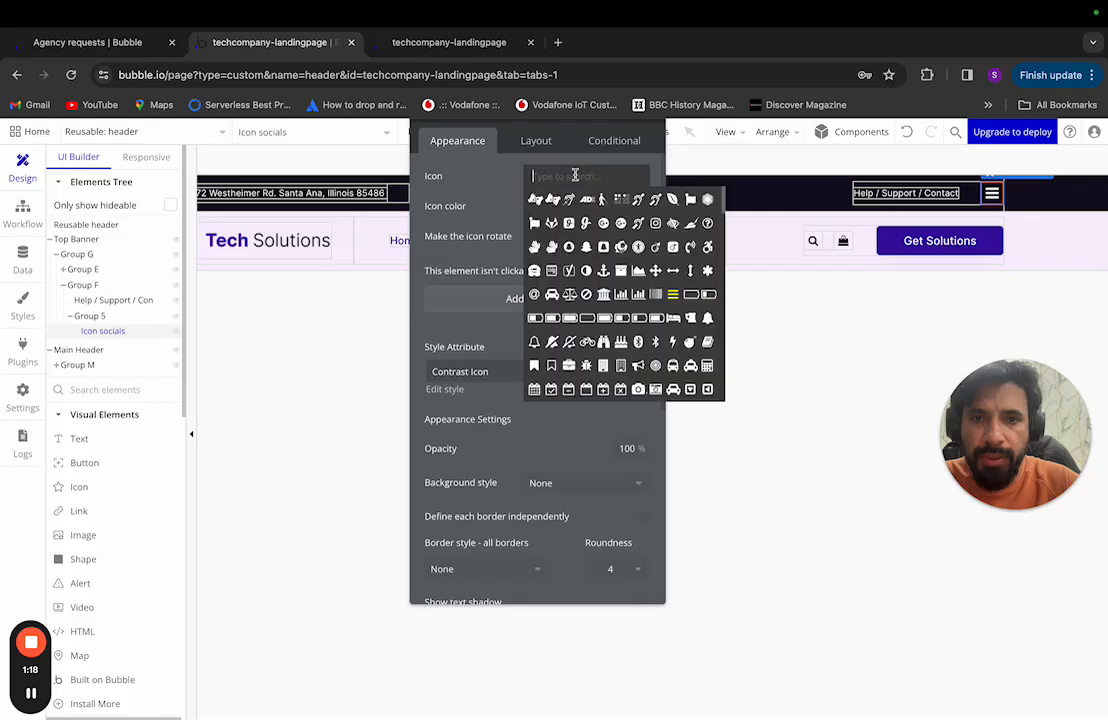
pyautogui.write('f')
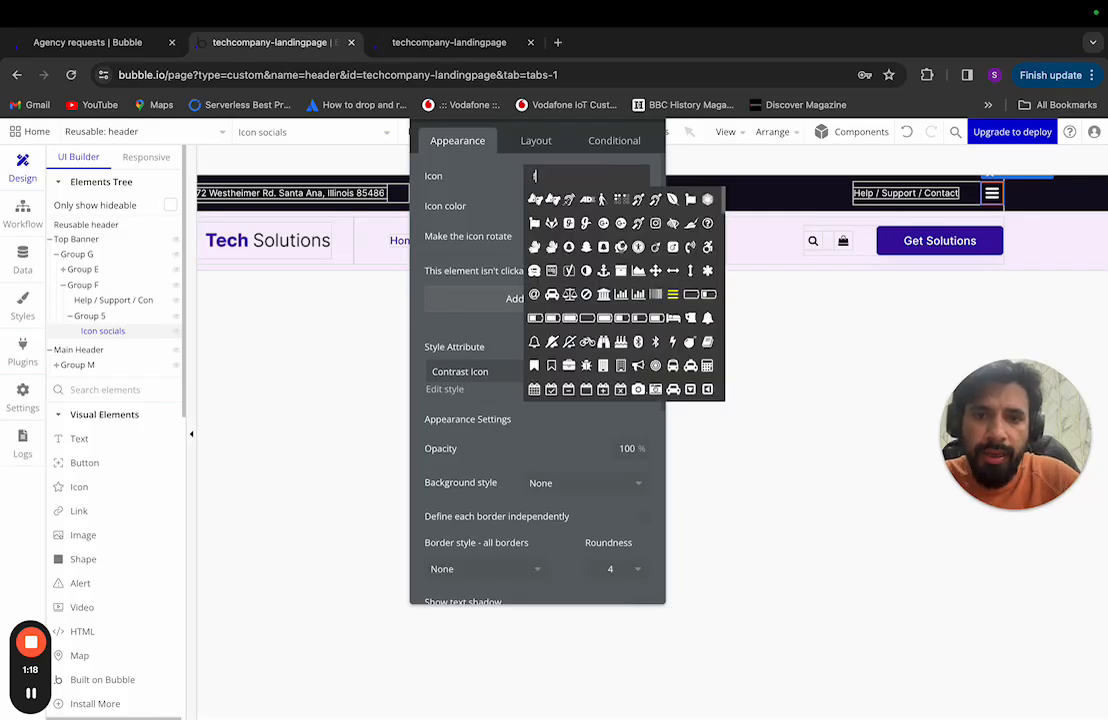
pyautogui.write('ace')
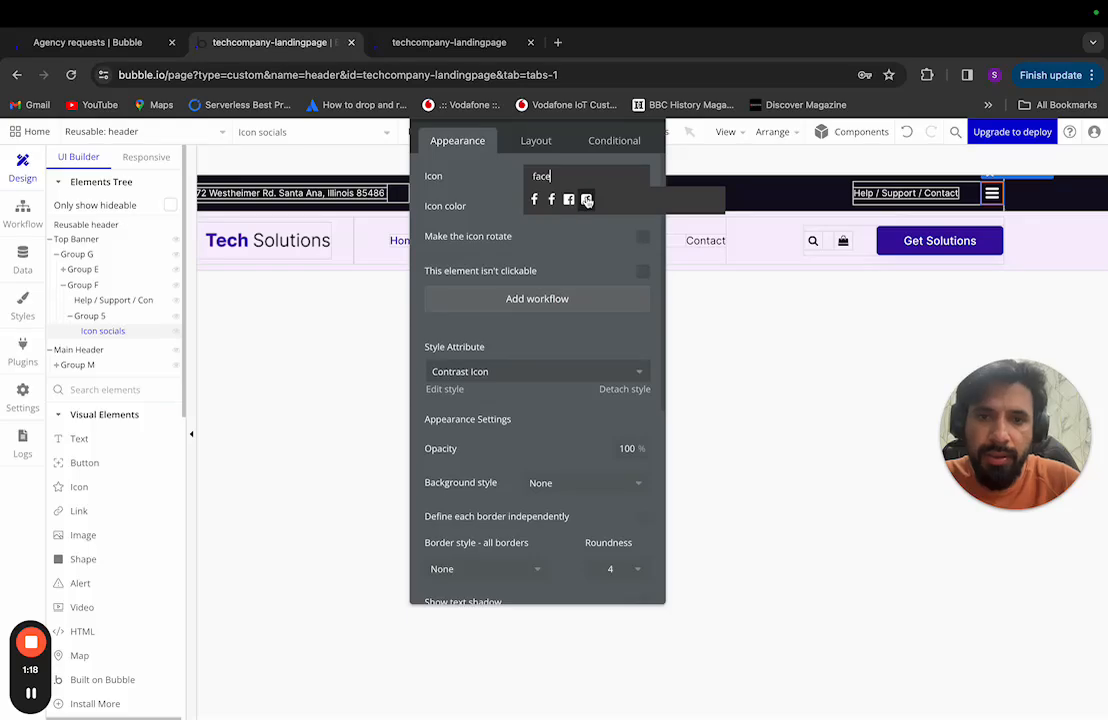
pyautogui.hotkey('ctrl', 'Left')
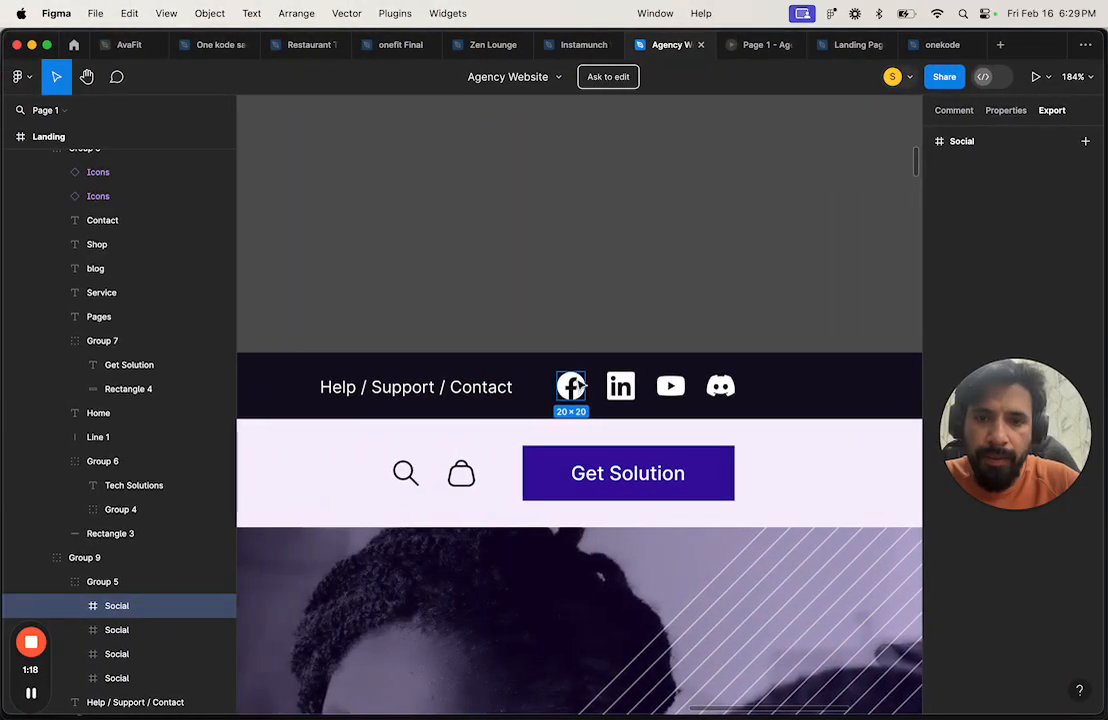
pyautogui.hotkey('ctrl', 'Right')
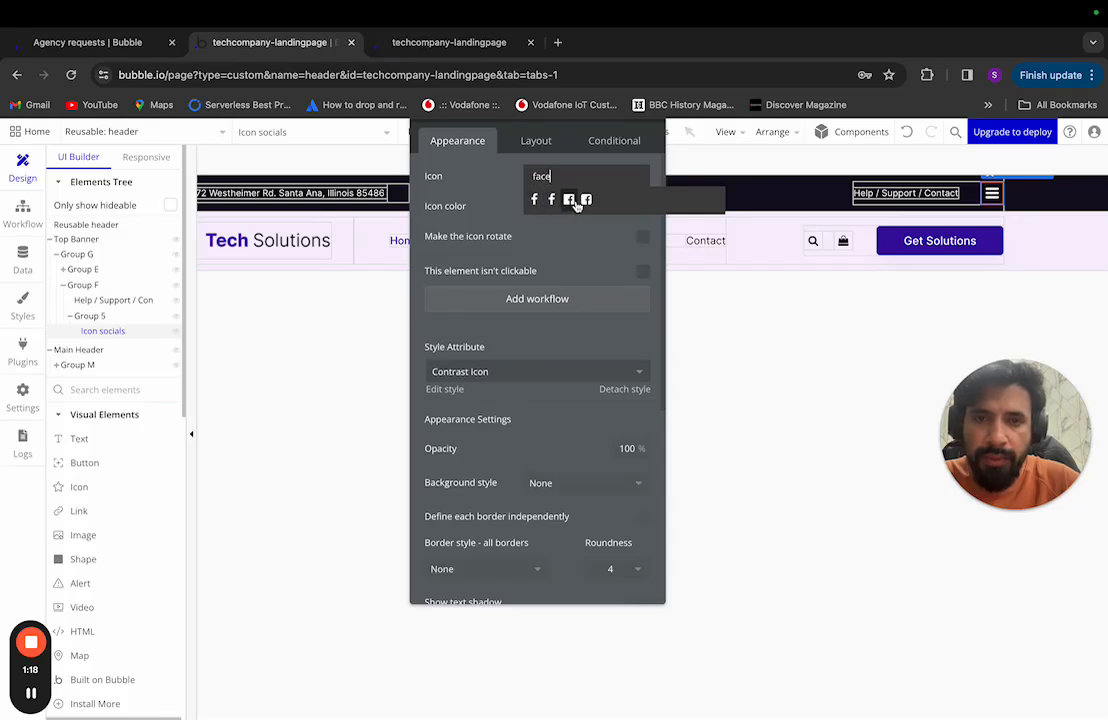
pyautogui.click(569, 200)
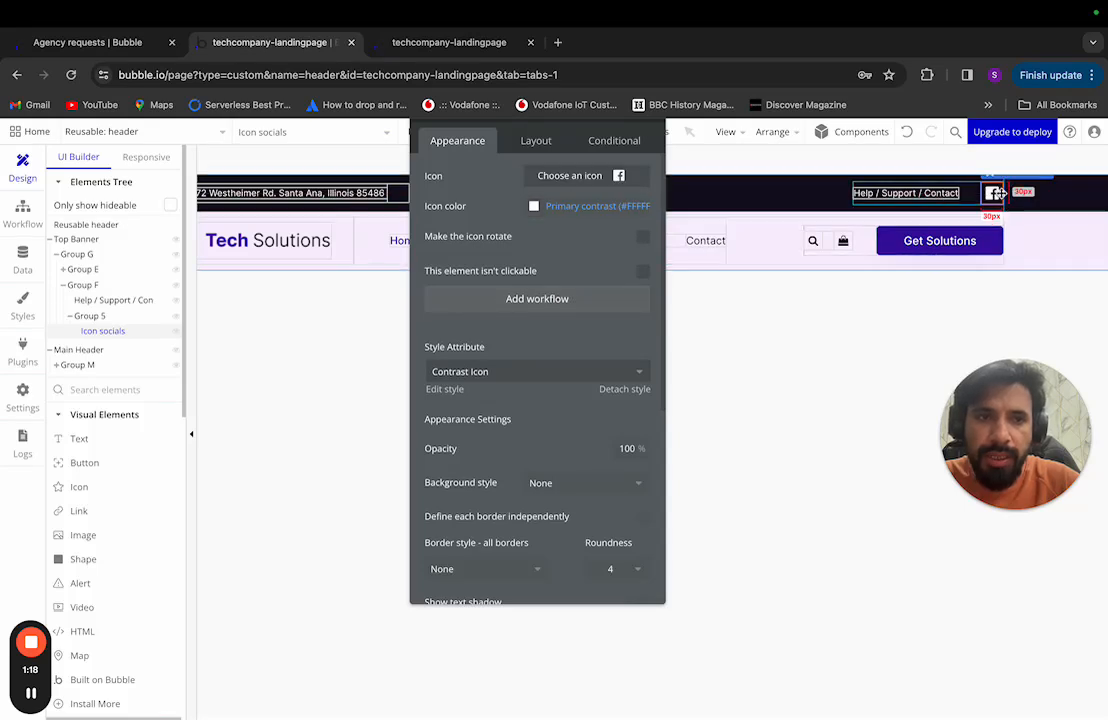
pyautogui.hotkey('ctrl', 'Left')
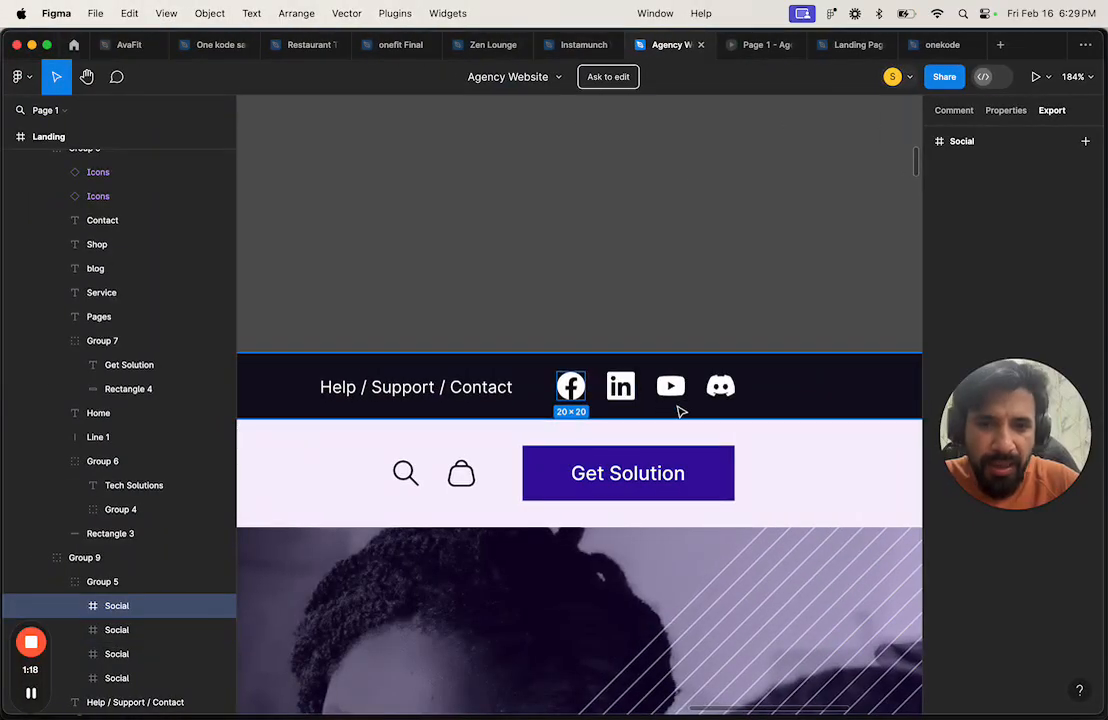
pyautogui.click(620, 386)
# Step: Copy the Icon socials element from the Elements Tree
pyautogui.hotkey('ctrl', 'Right')
pyautogui.scroll(-4, 511, 503)
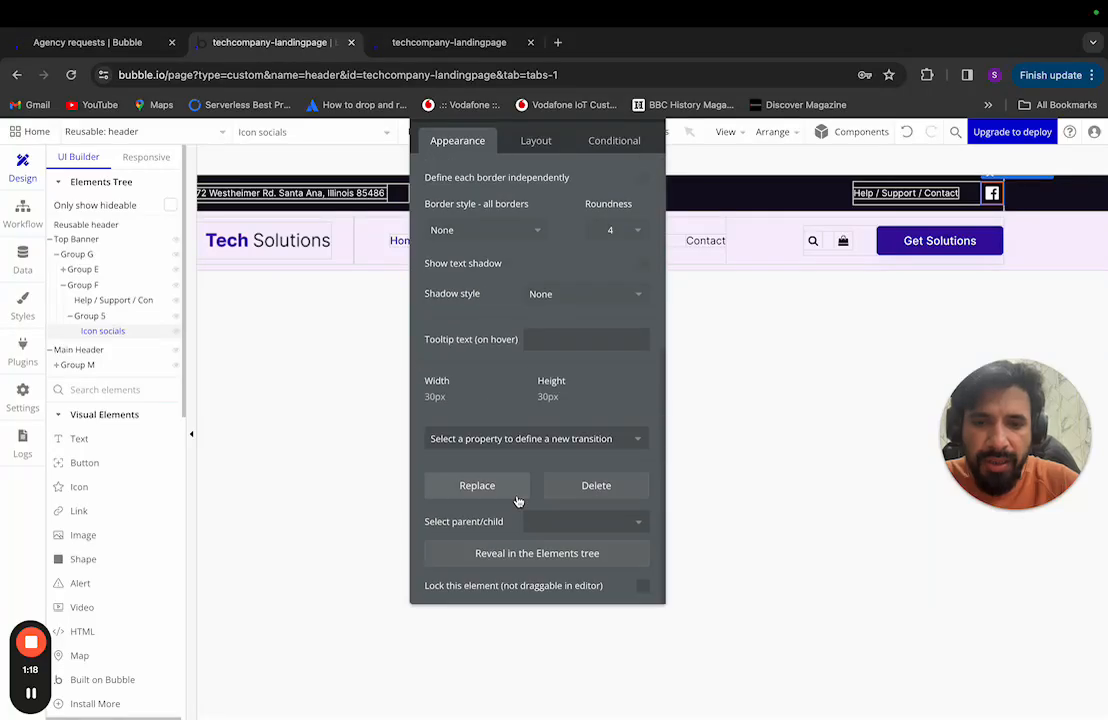
pyautogui.scroll(4, 489, 359)
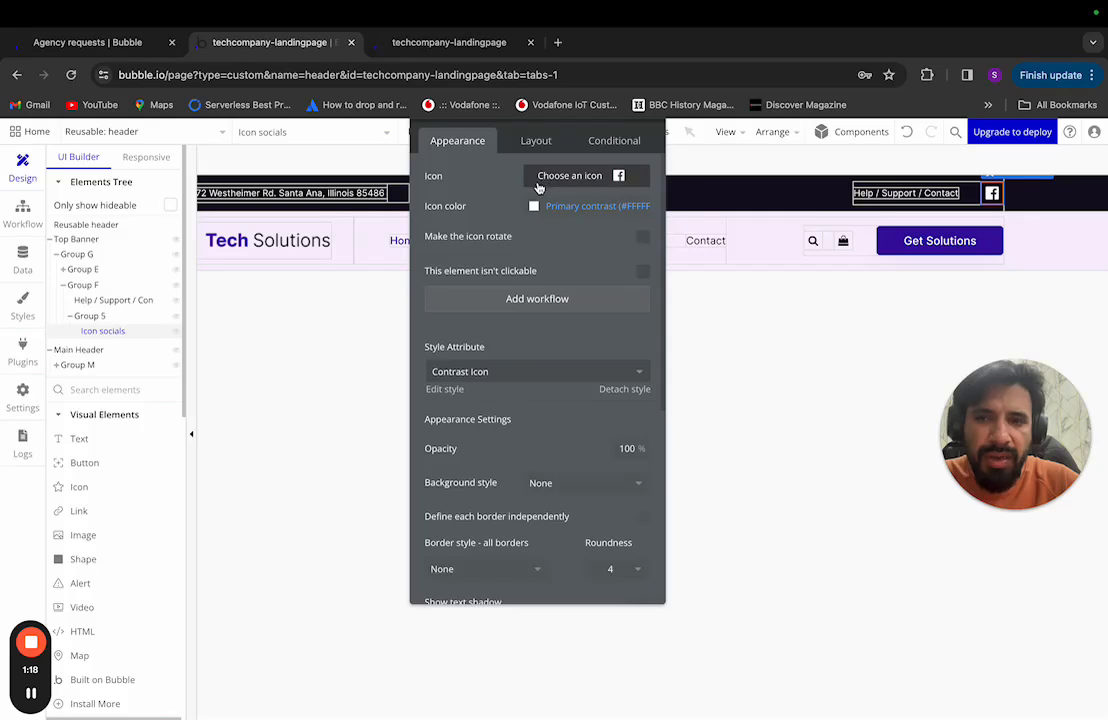
pyautogui.click(118, 333)
pyautogui.rightClick(118, 336)
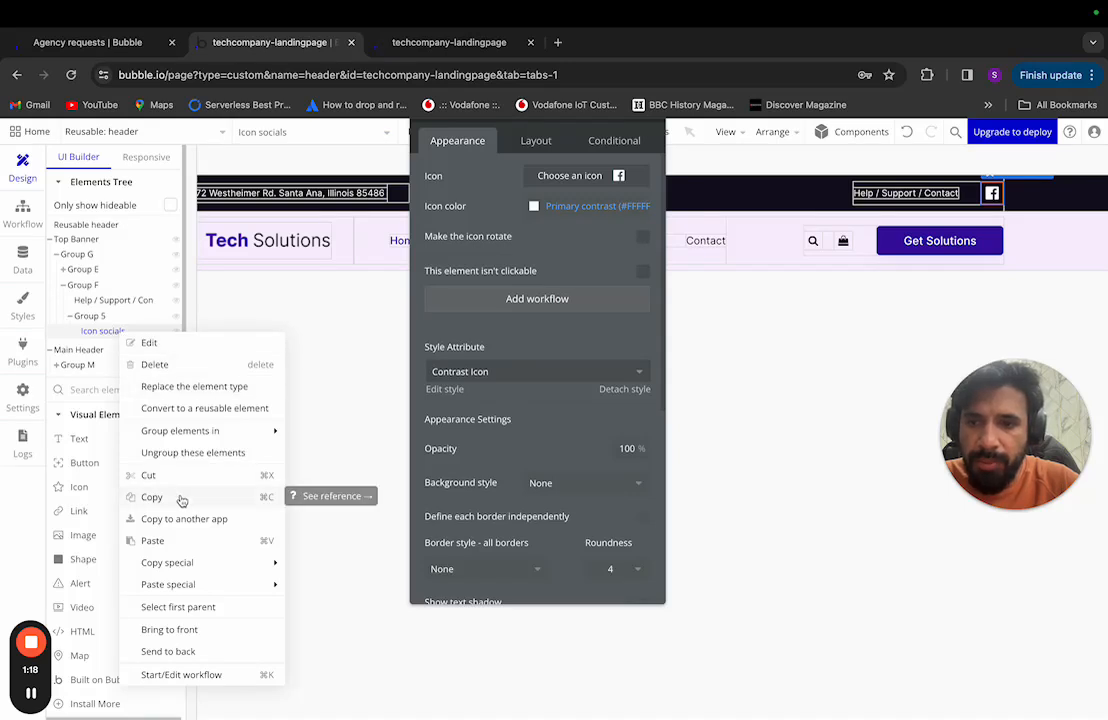
pyautogui.click(152, 497)
# Step: Paste Icon socials three times into Group 5, creating copy, copy 2 and copy 3
pyautogui.rightClick(135, 333)
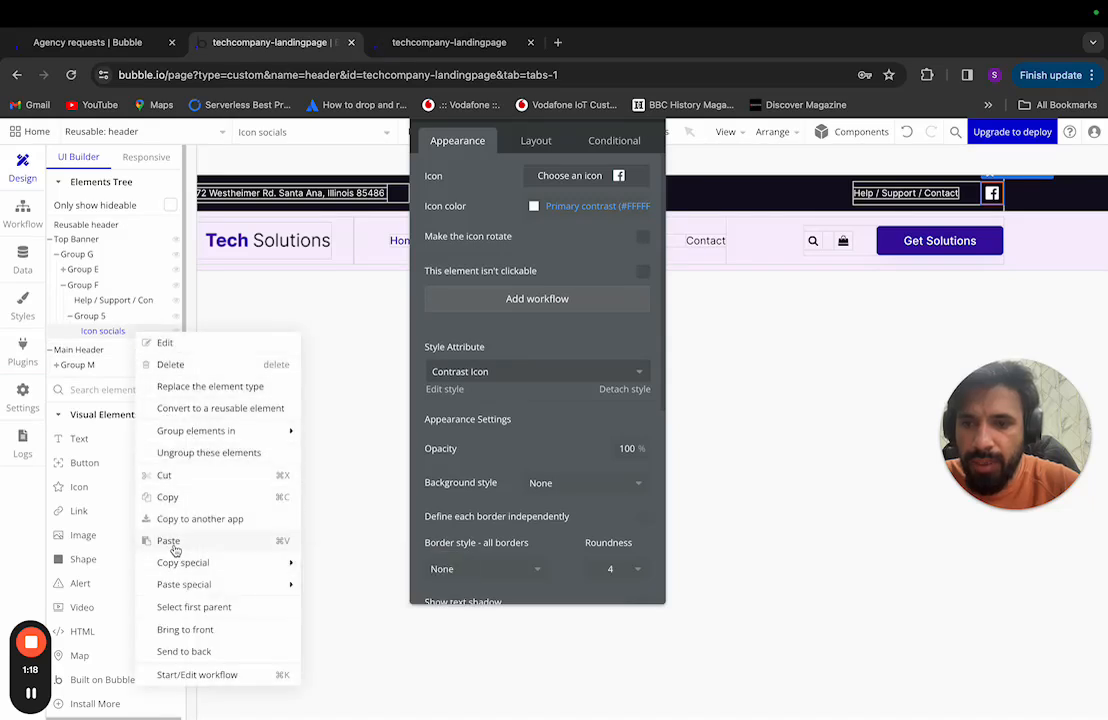
pyautogui.click(168, 540)
pyautogui.rightClick(125, 348)
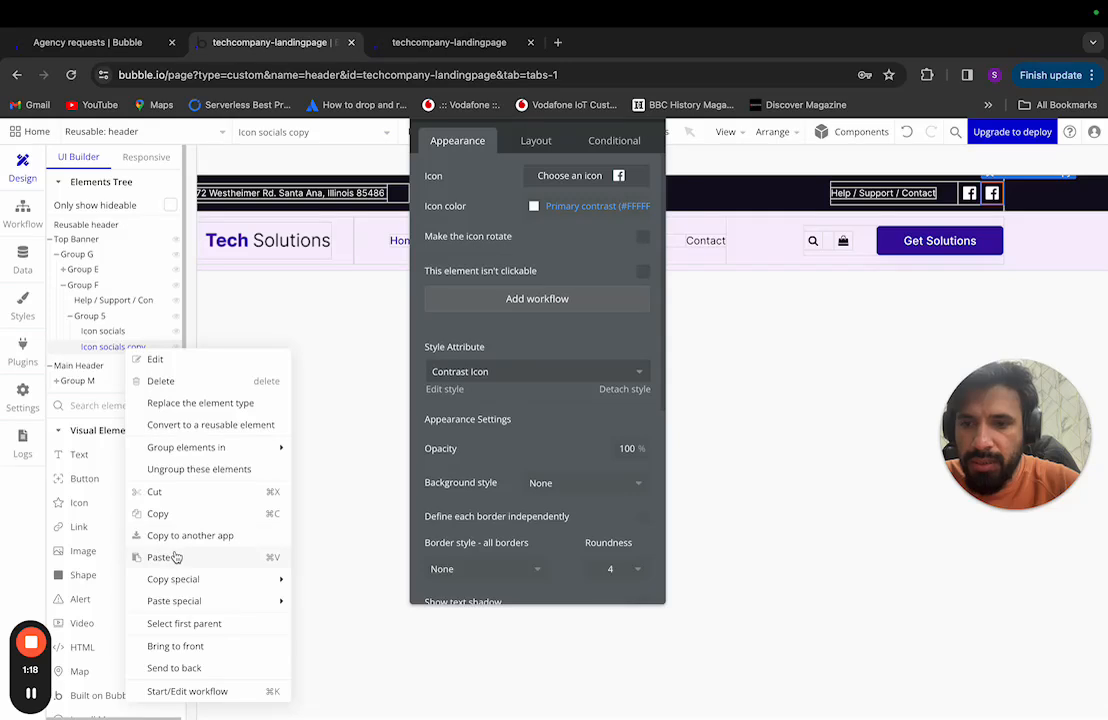
pyautogui.click(173, 557)
pyautogui.rightClick(131, 362)
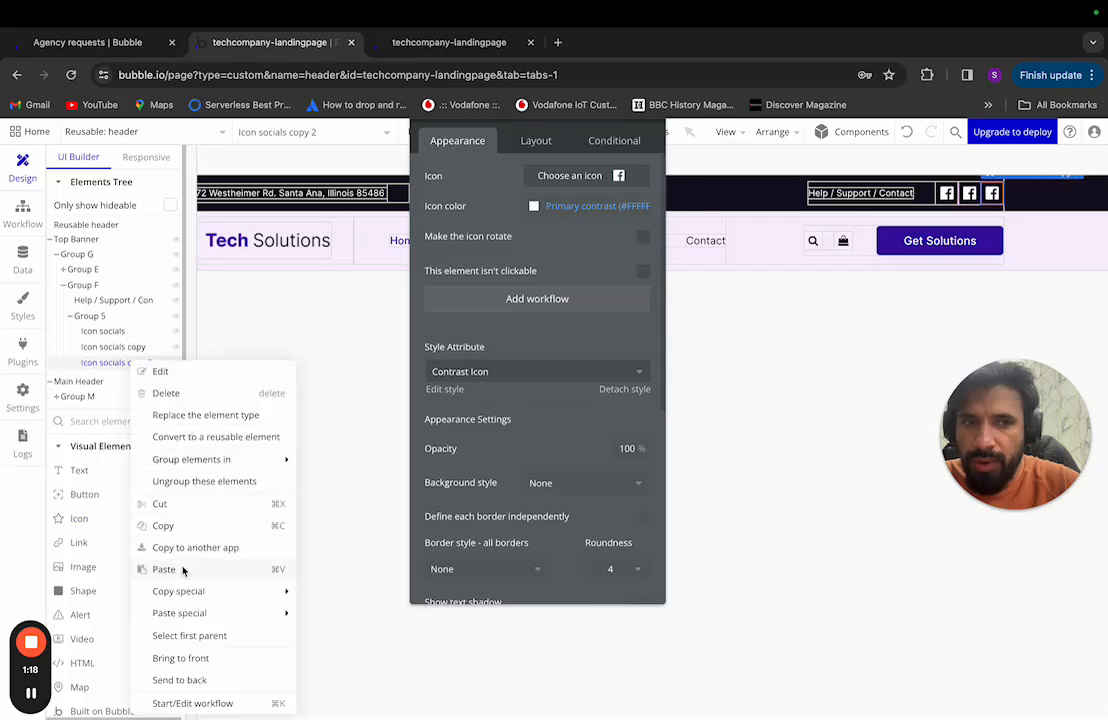
pyautogui.click(165, 569)
pyautogui.click(112, 347)
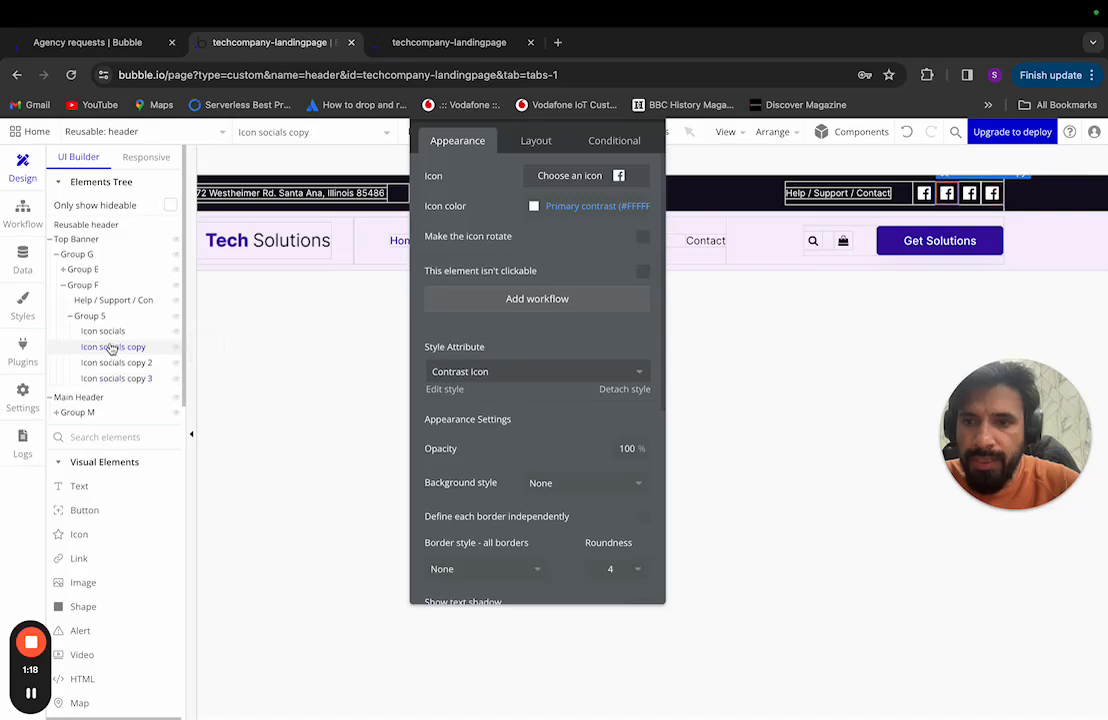
pyautogui.click(103, 331)
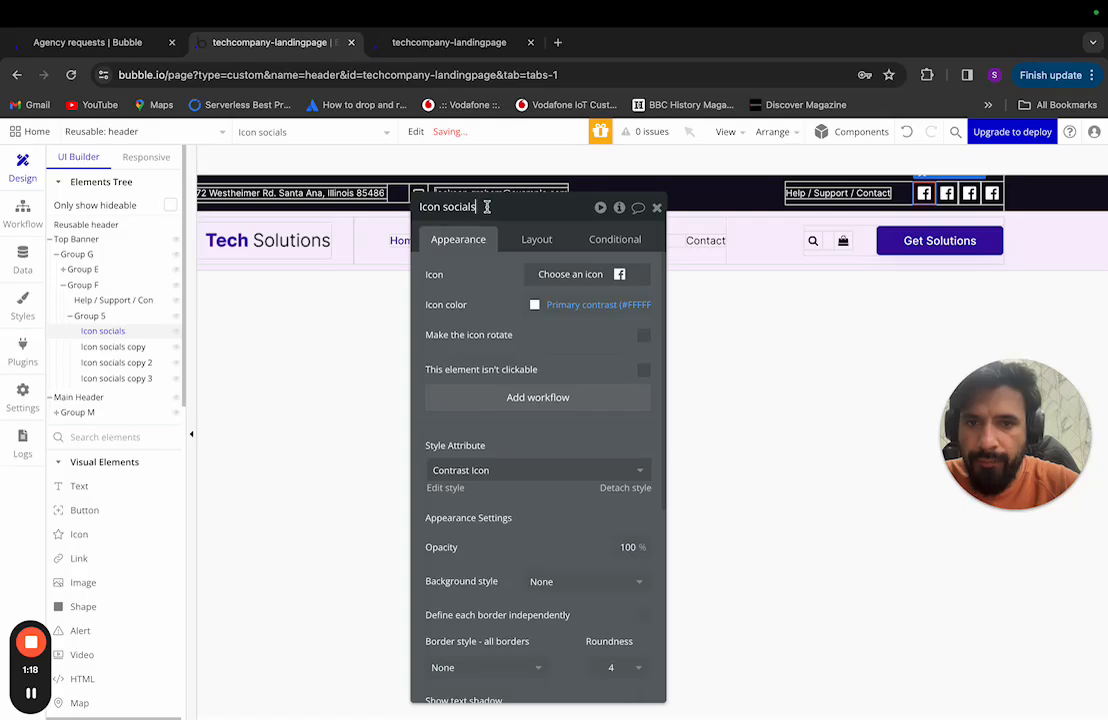
# Step: Rename Icon socials to Icon facebook and the first copy to Icon Linkedin
pyautogui.click(487, 207)
pyautogui.press('BackSpace')
pyautogui.press('BackSpace')
pyautogui.press('BackSpace')
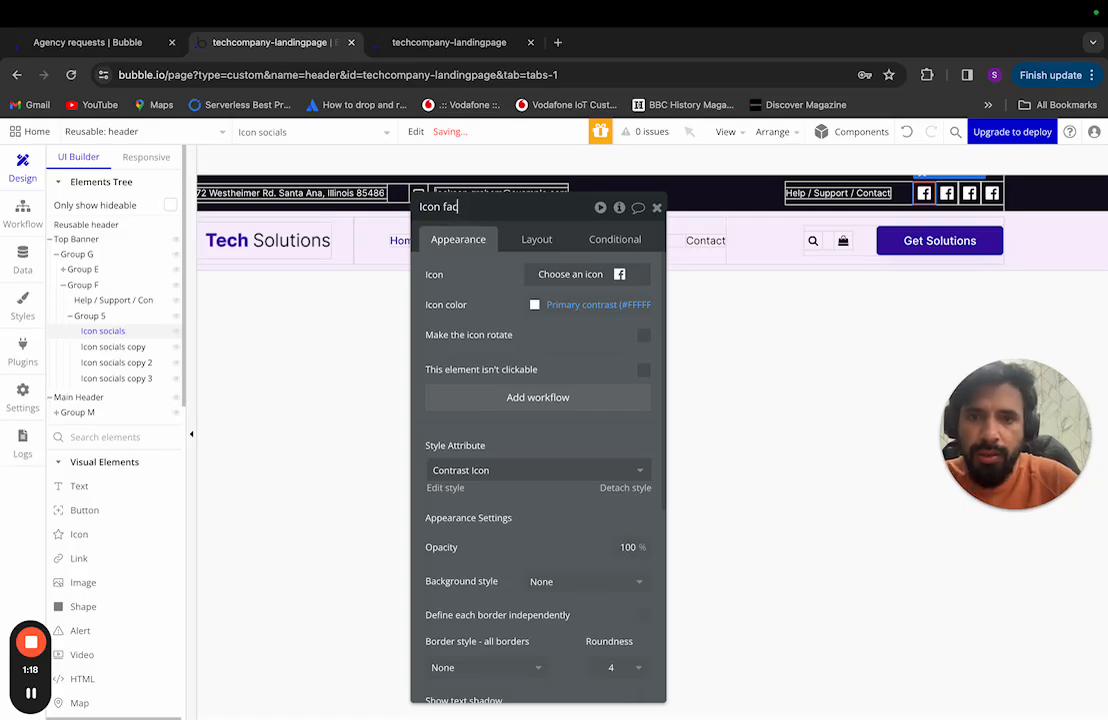
pyautogui.write('facebook')
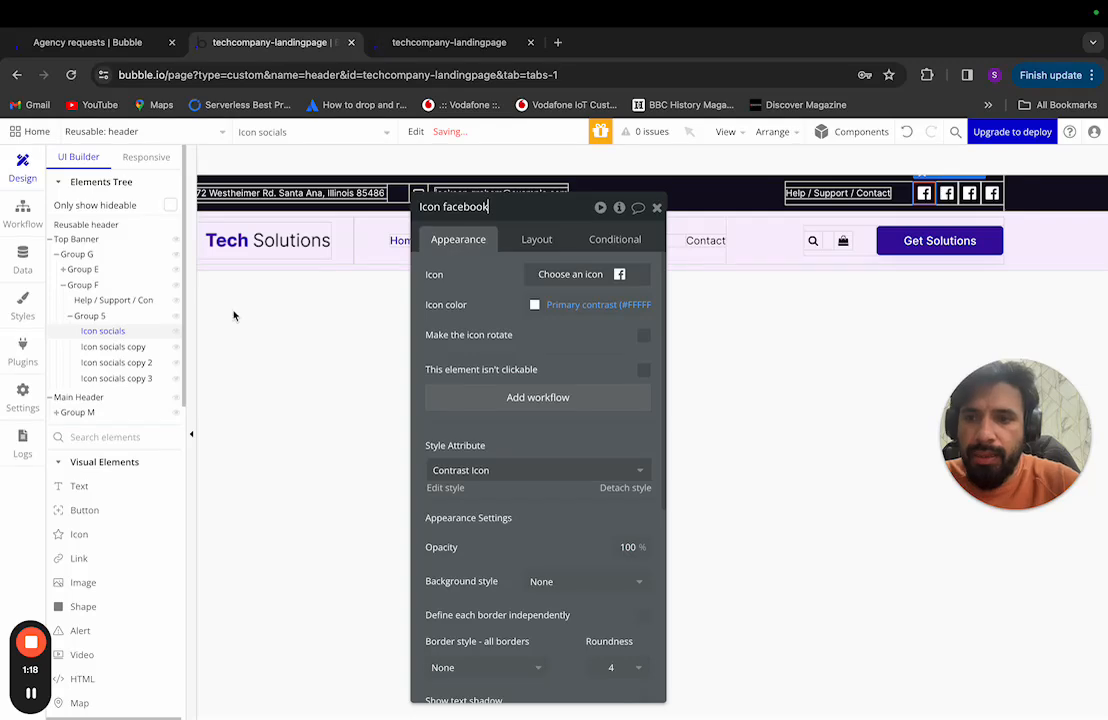
pyautogui.click(113, 346)
pyautogui.click(501, 208)
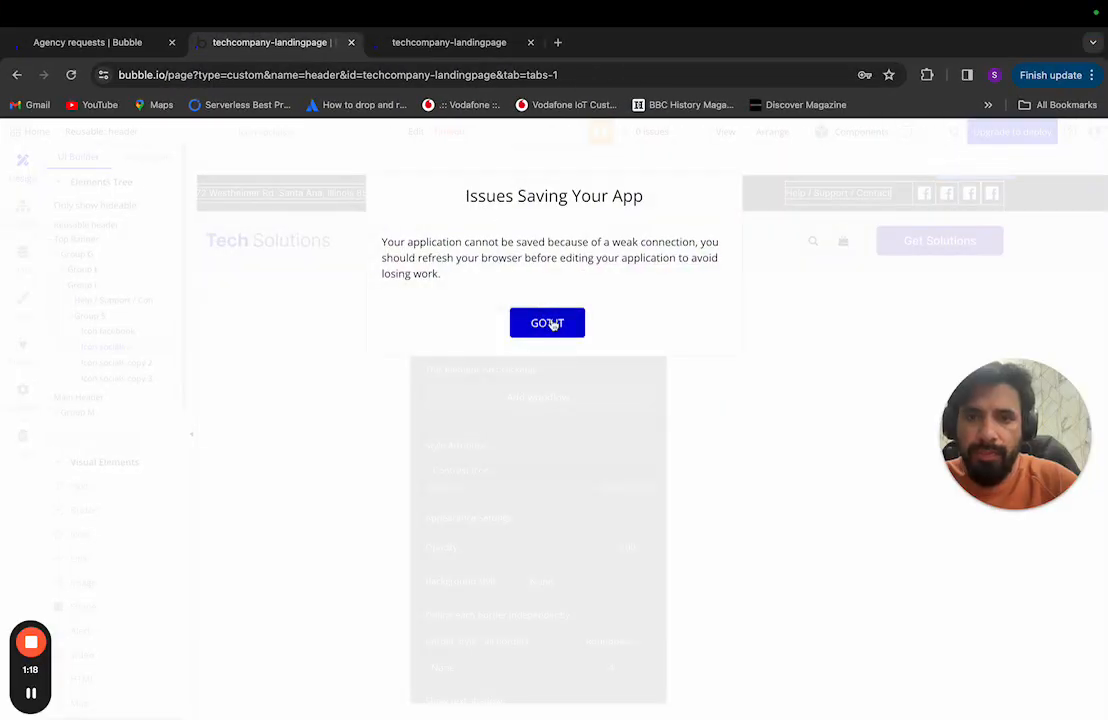
pyautogui.click(547, 323)
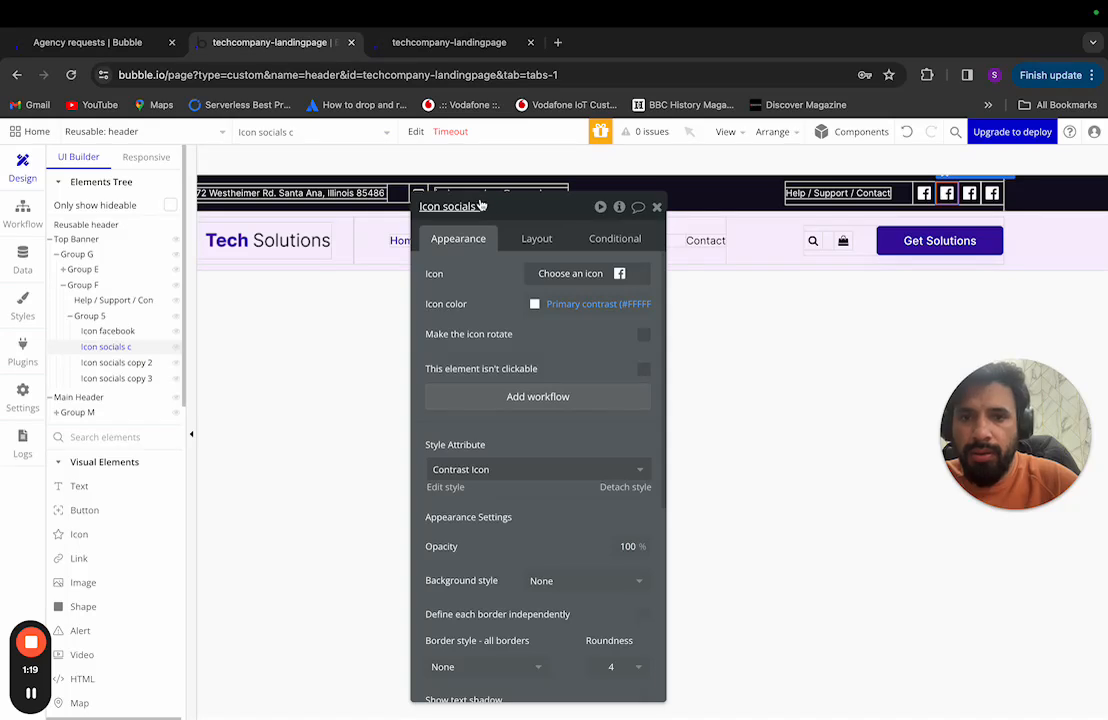
pyautogui.click(482, 206)
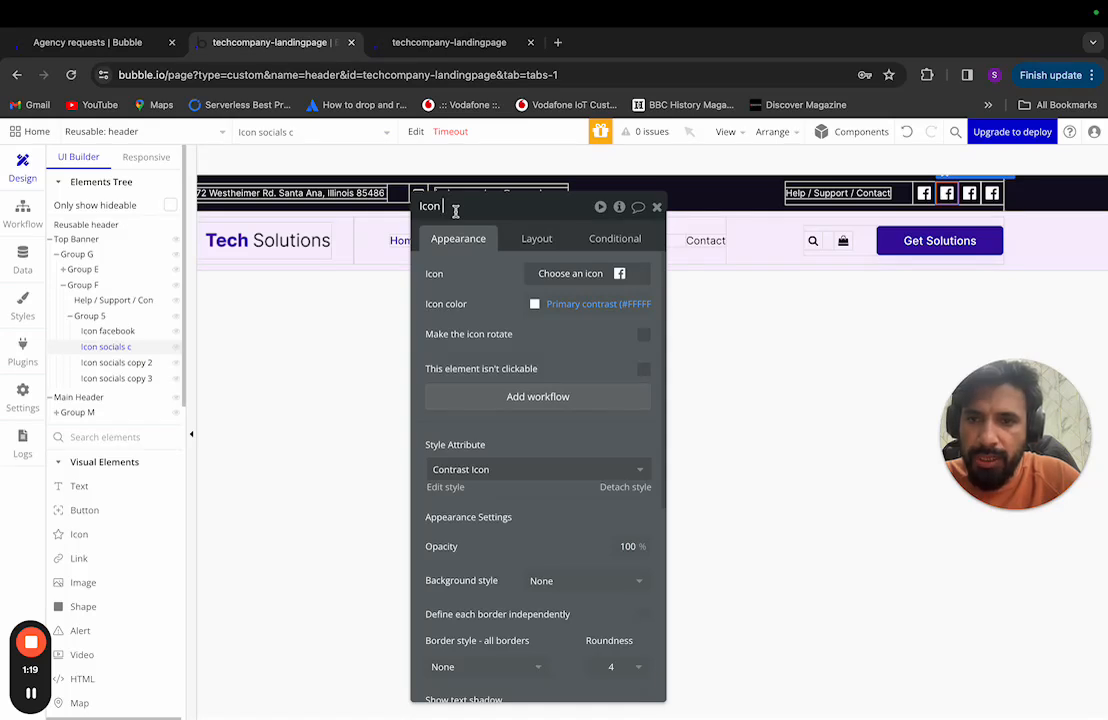
pyautogui.hotkey('ctrl', 'Left')
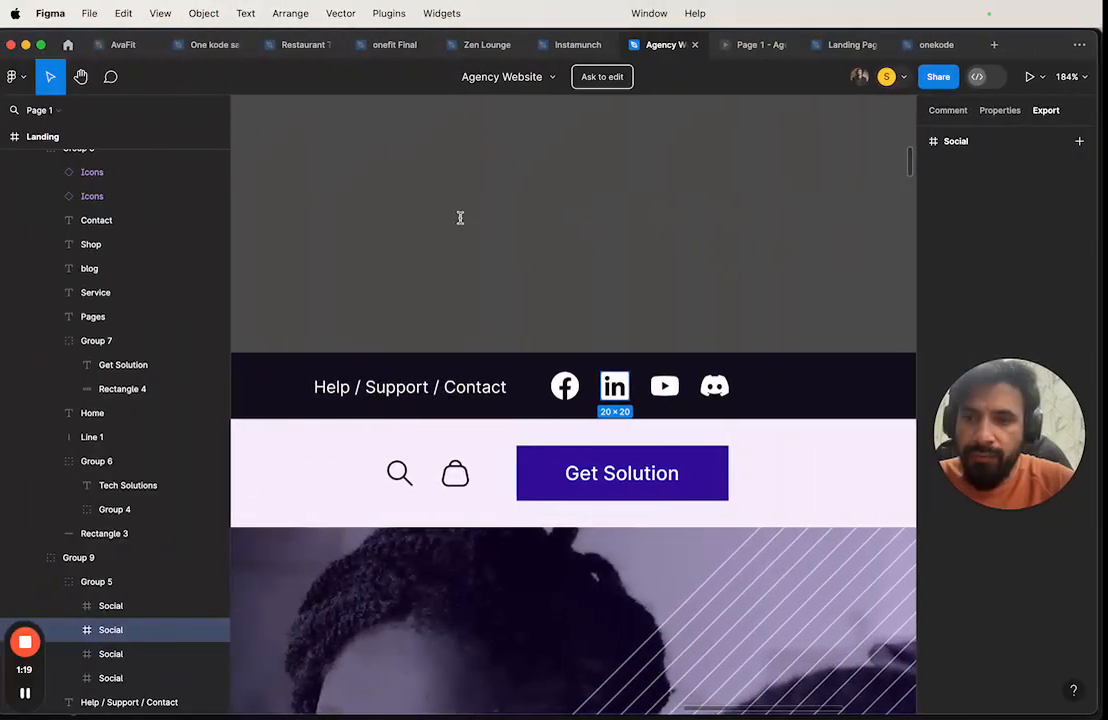
pyautogui.hotkey('ctrl', 'Right')
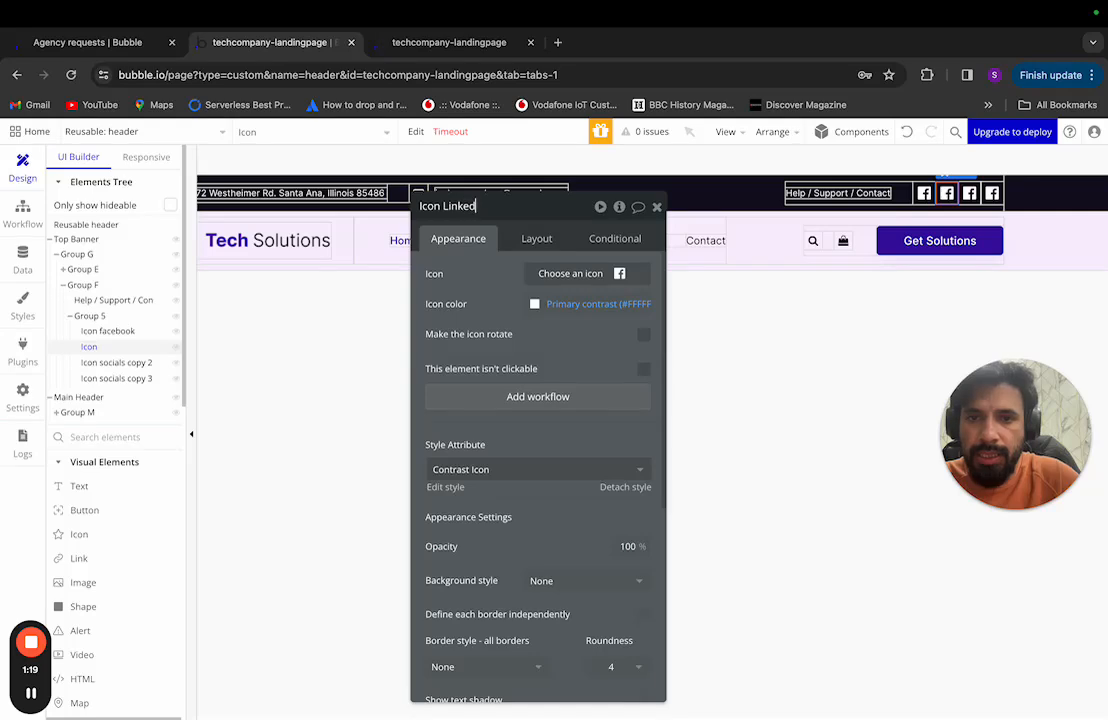
pyautogui.press('Return')
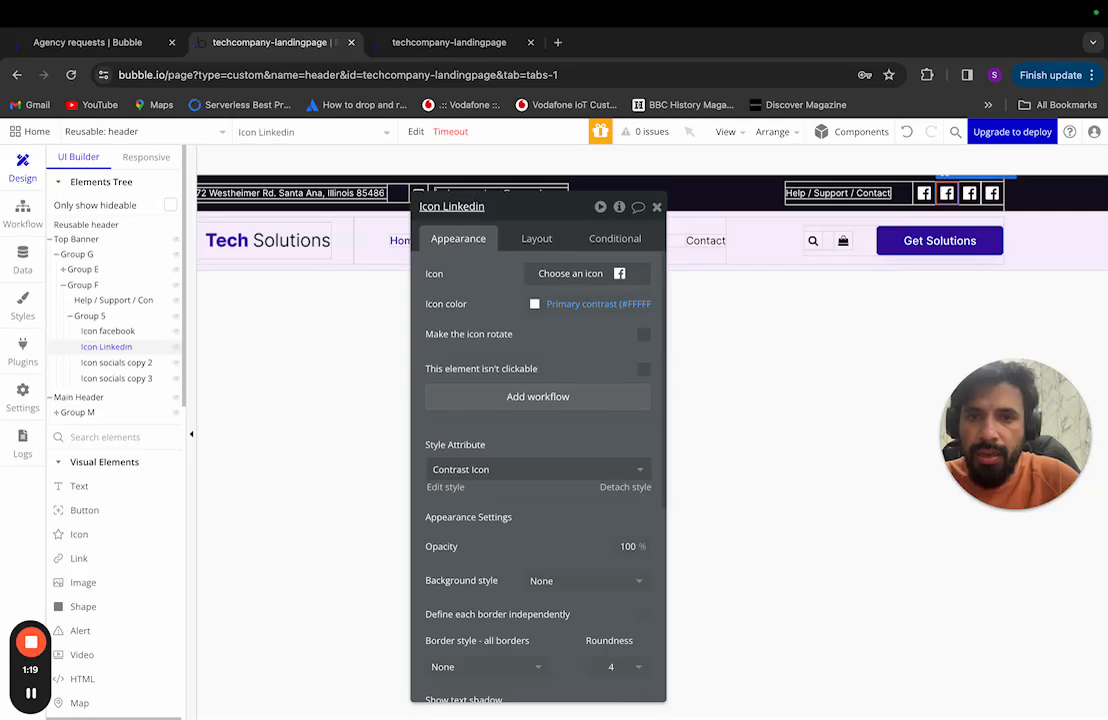
# Step: Rename the remaining two copies to Icon Youtube and Icon Twitter
pyautogui.click(118, 363)
pyautogui.hotkey('ctrl', 'Left')
pyautogui.hotkey('ctrl', 'Right')
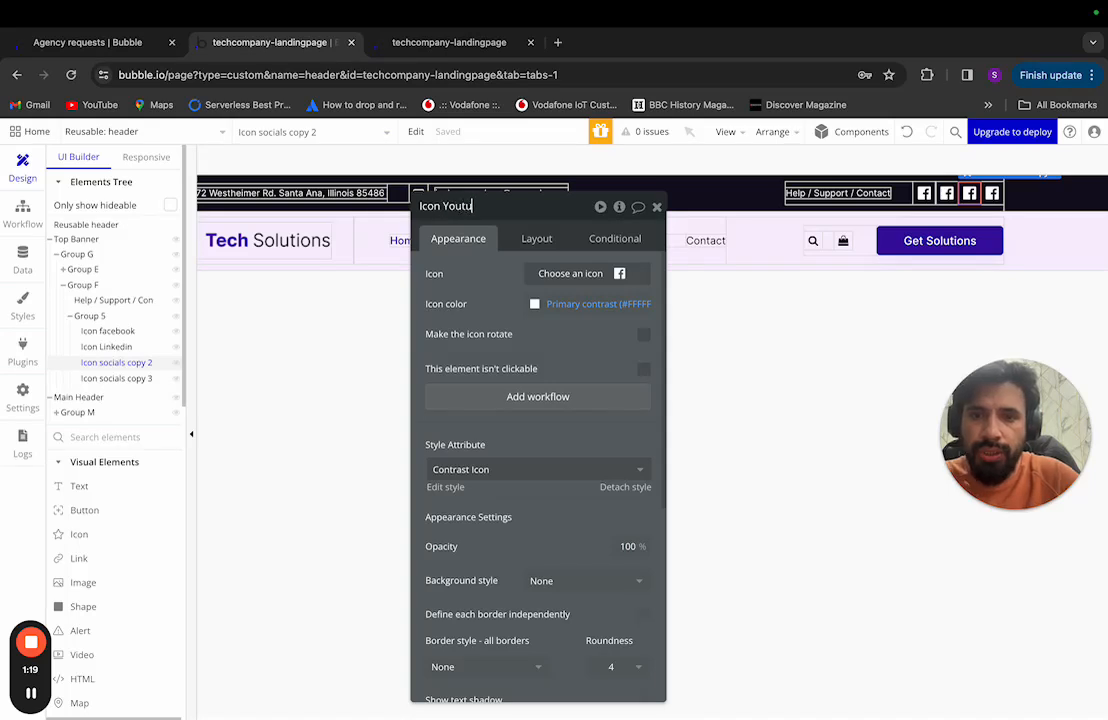
pyautogui.press('Return')
pyautogui.hotkey('ctrl', 'Left')
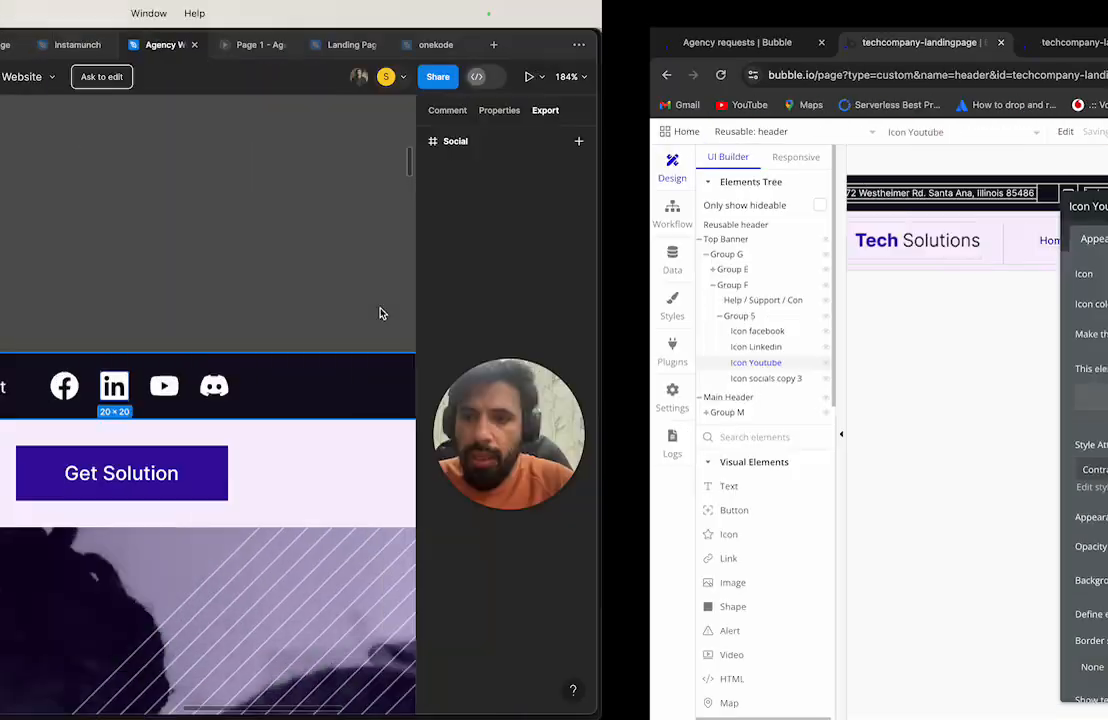
pyautogui.hotkey('ctrl', 'Right')
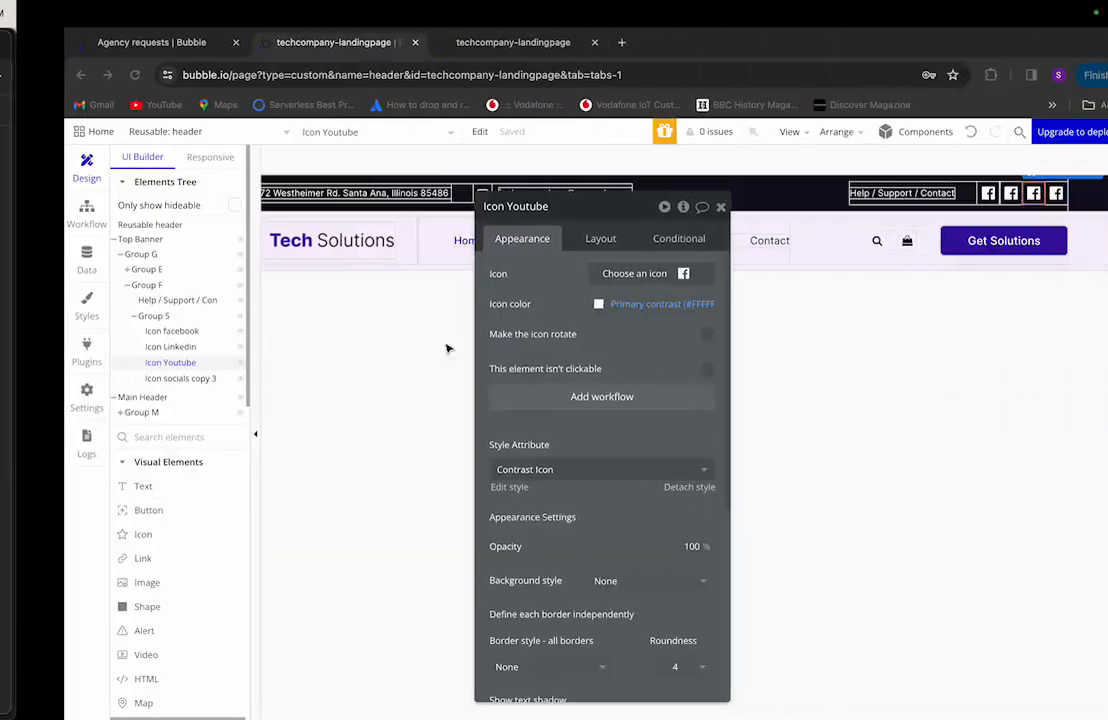
pyautogui.click(116, 378)
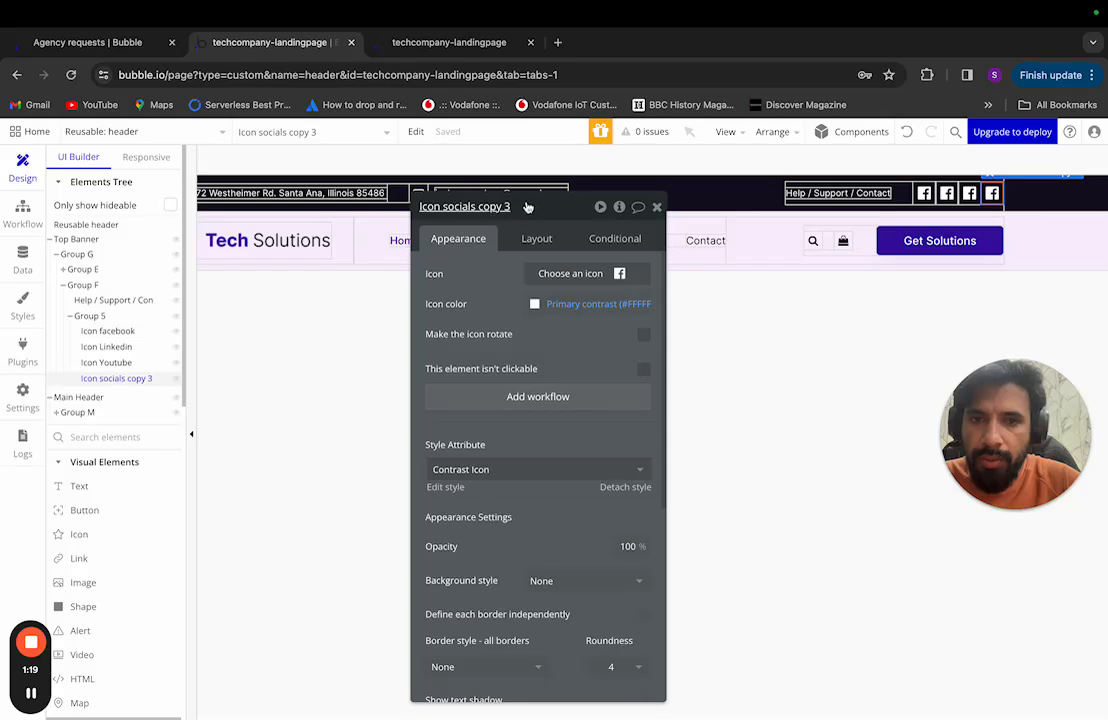
pyautogui.click(525, 204)
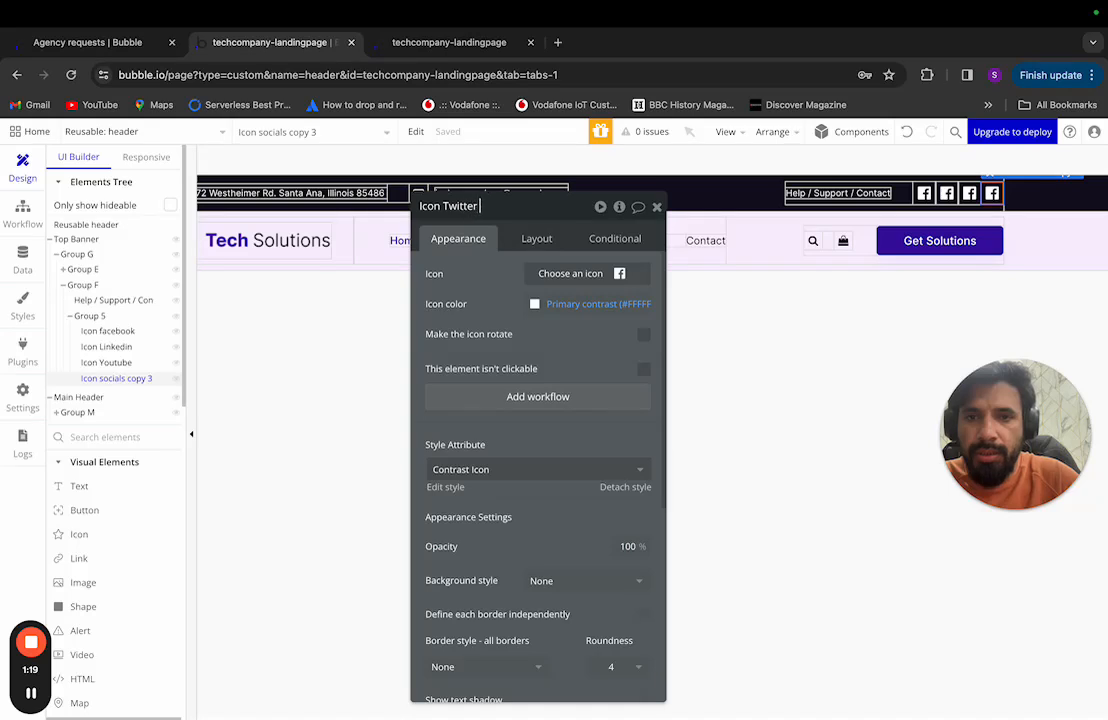
pyautogui.press('Return')
pyautogui.click(108, 331)
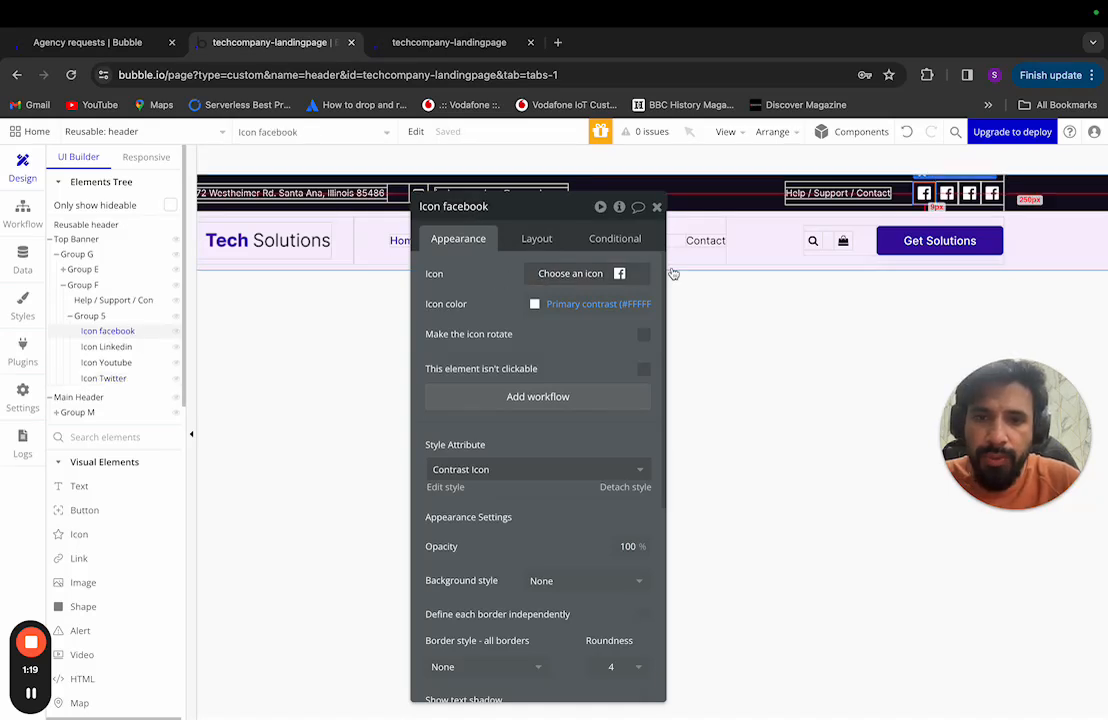
# Step: Set Icon Linkedin to the LinkedIn icon using a 'linke' search
pyautogui.click(107, 346)
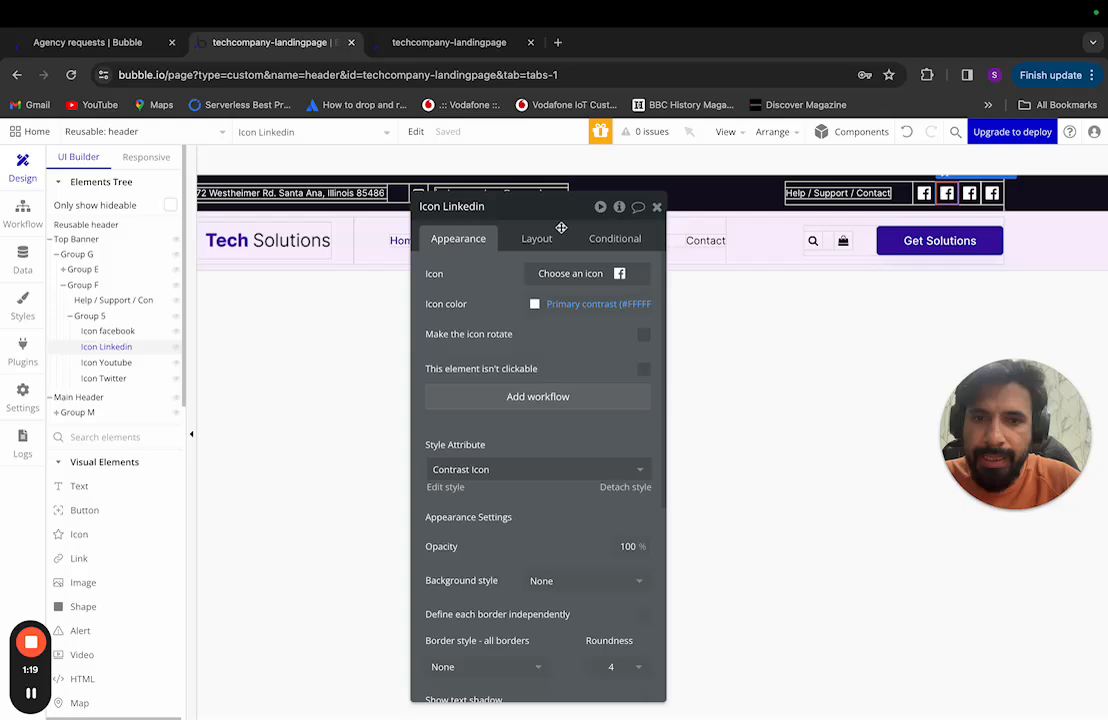
pyautogui.click(631, 281)
pyautogui.write('linke')
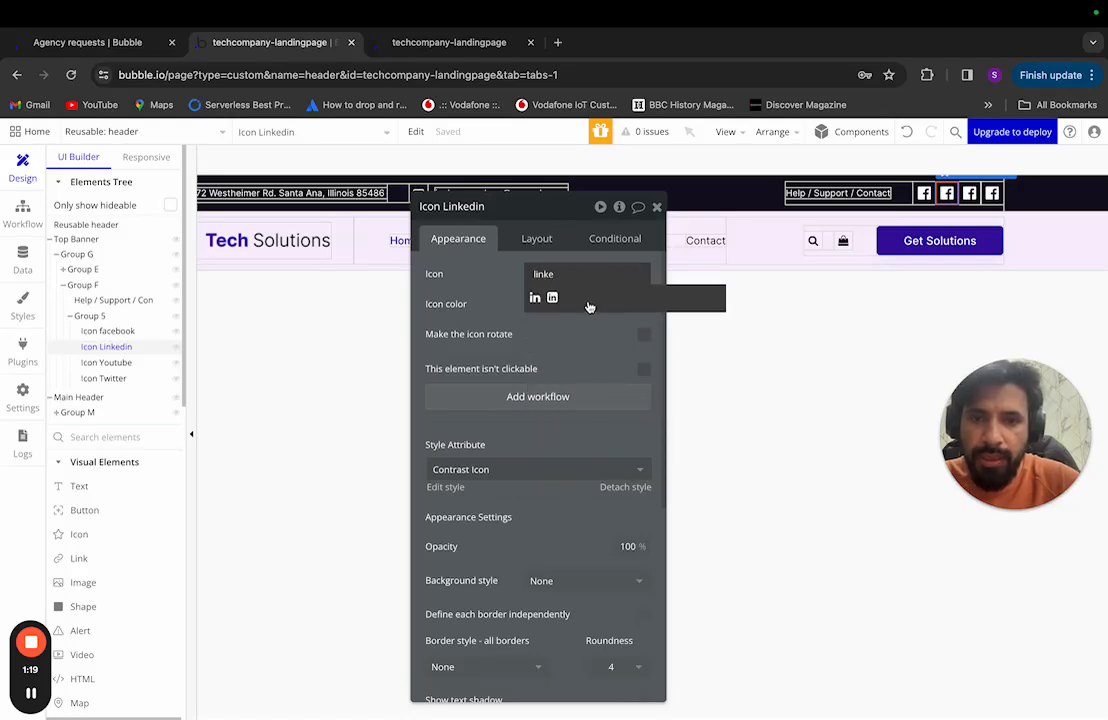
pyautogui.hotkey('ctrl', 'Left')
pyautogui.hotkey('ctrl', 'Right')
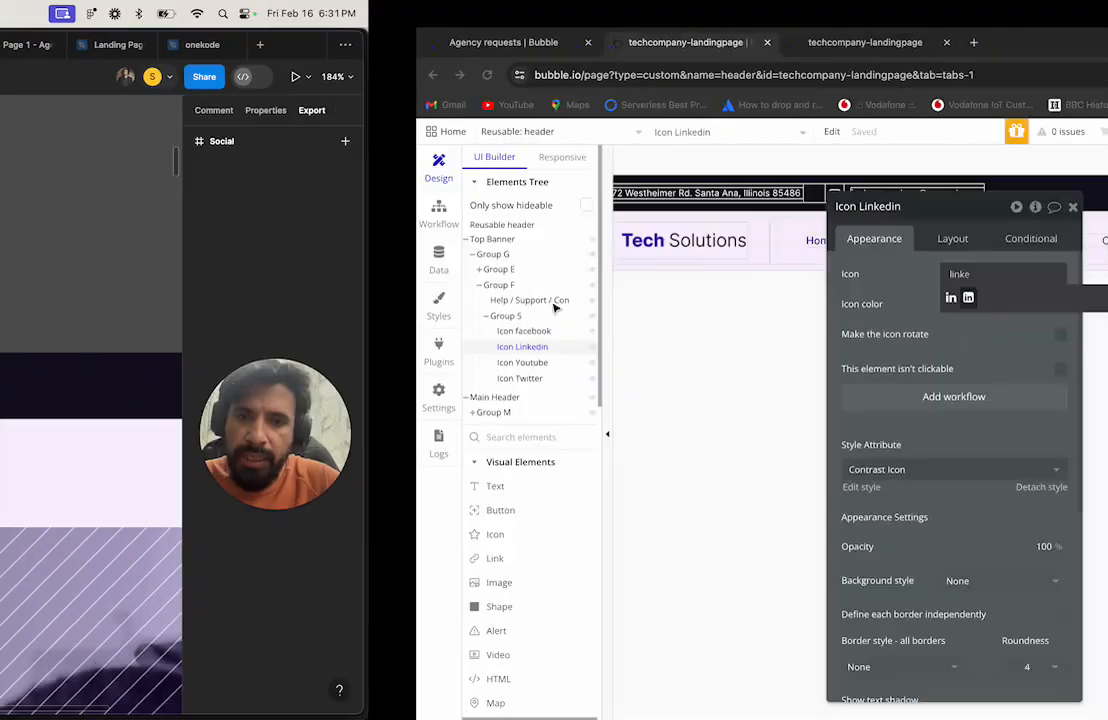
pyautogui.click(553, 299)
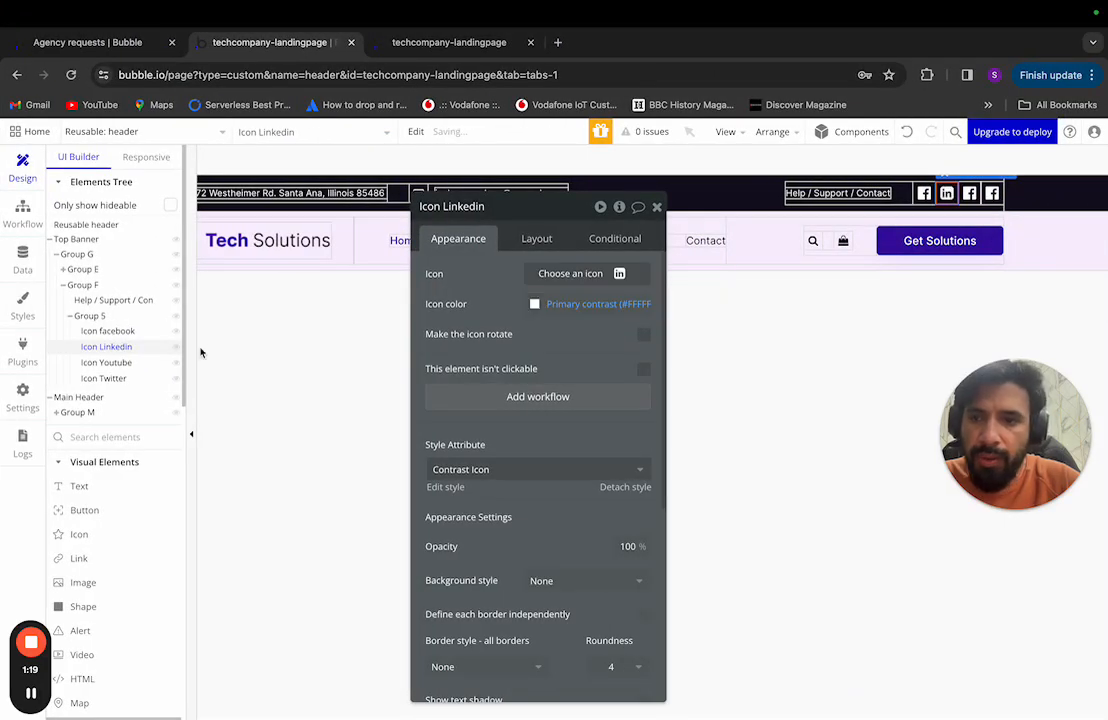
# Step: Set Icon Youtube to the YouTube icon using a 'yout' search
pyautogui.click(135, 362)
pyautogui.click(623, 276)
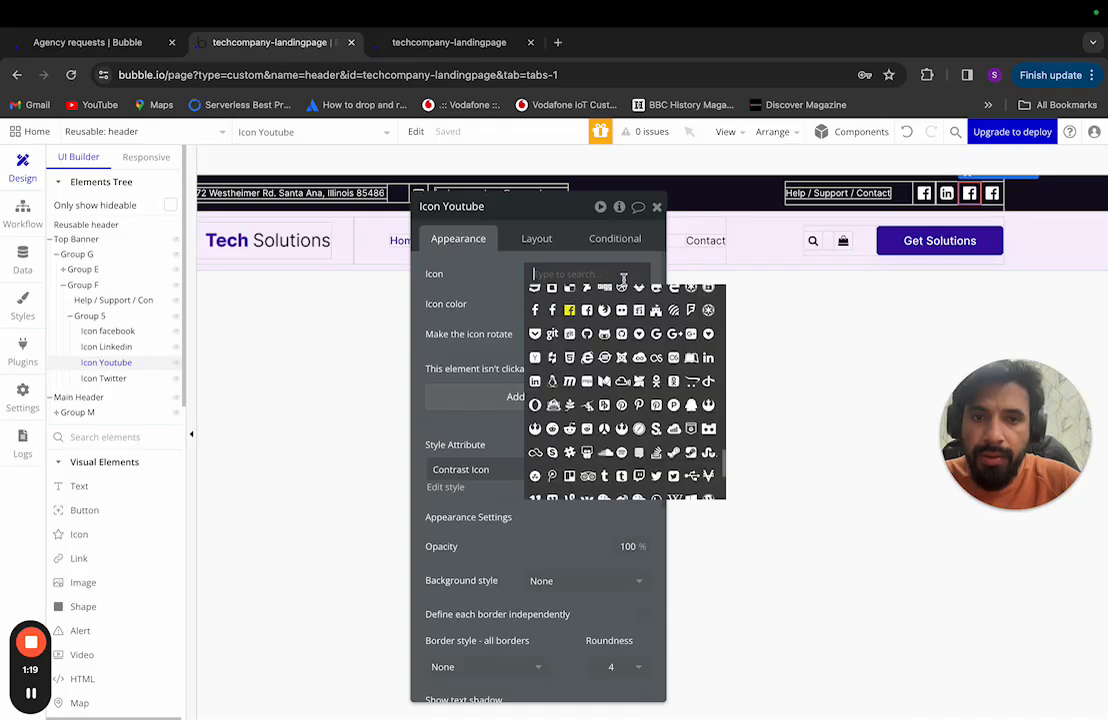
pyautogui.write('yout')
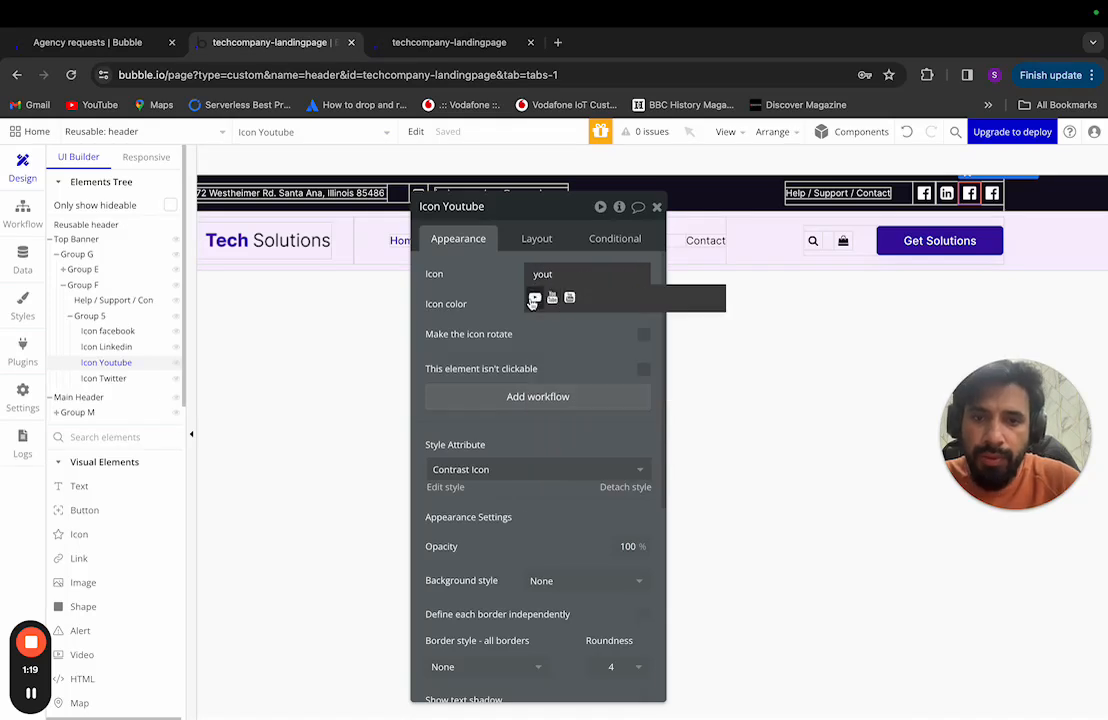
pyautogui.click(533, 300)
# Step: Set Icon Twitter to the Twitter bird icon using a 'tw' search
pyautogui.click(125, 378)
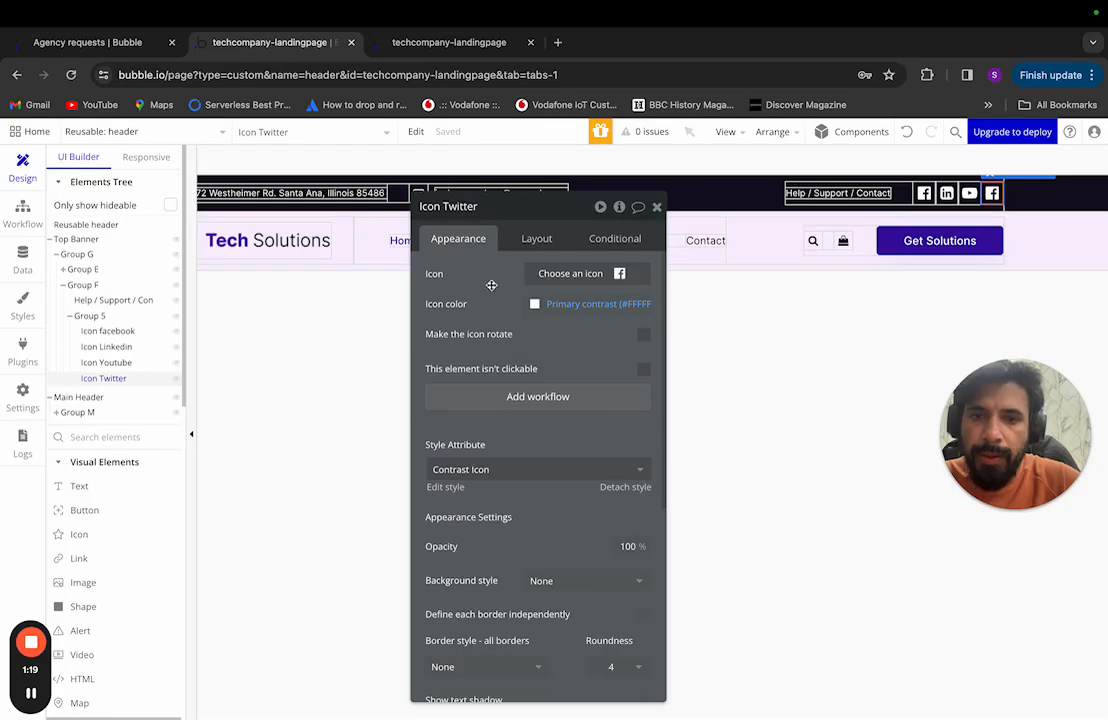
pyautogui.click(591, 273)
pyautogui.hotkey('ctrl', 'Left')
pyautogui.hotkey('ctrl', 'Right')
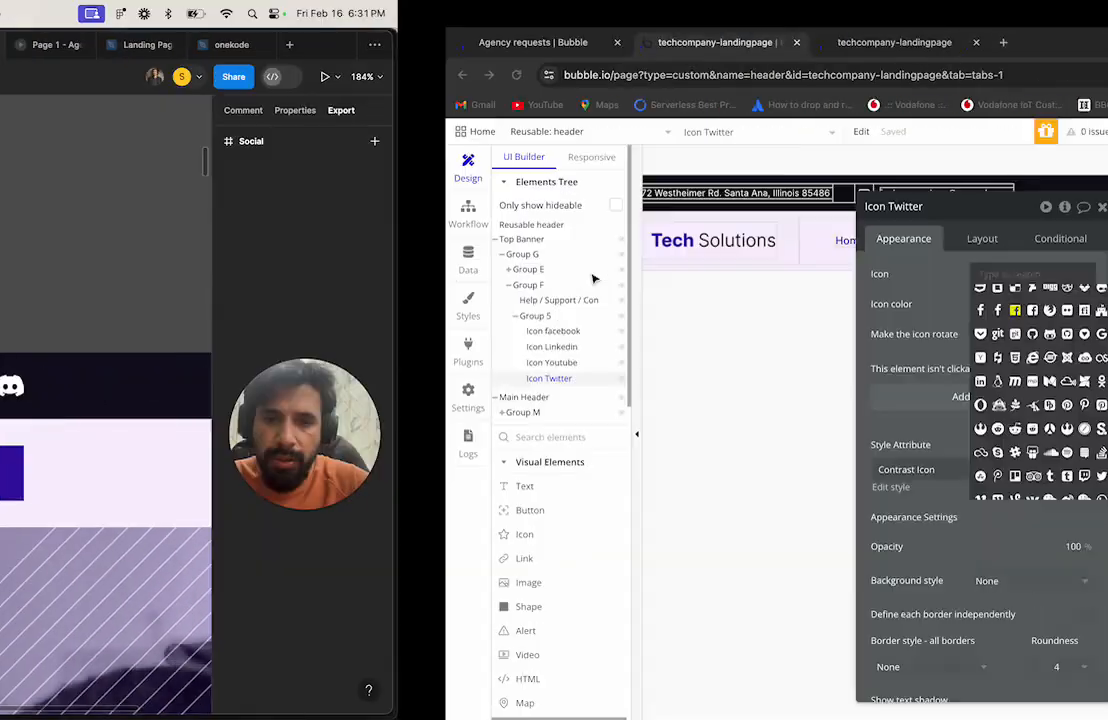
pyautogui.write('tw')
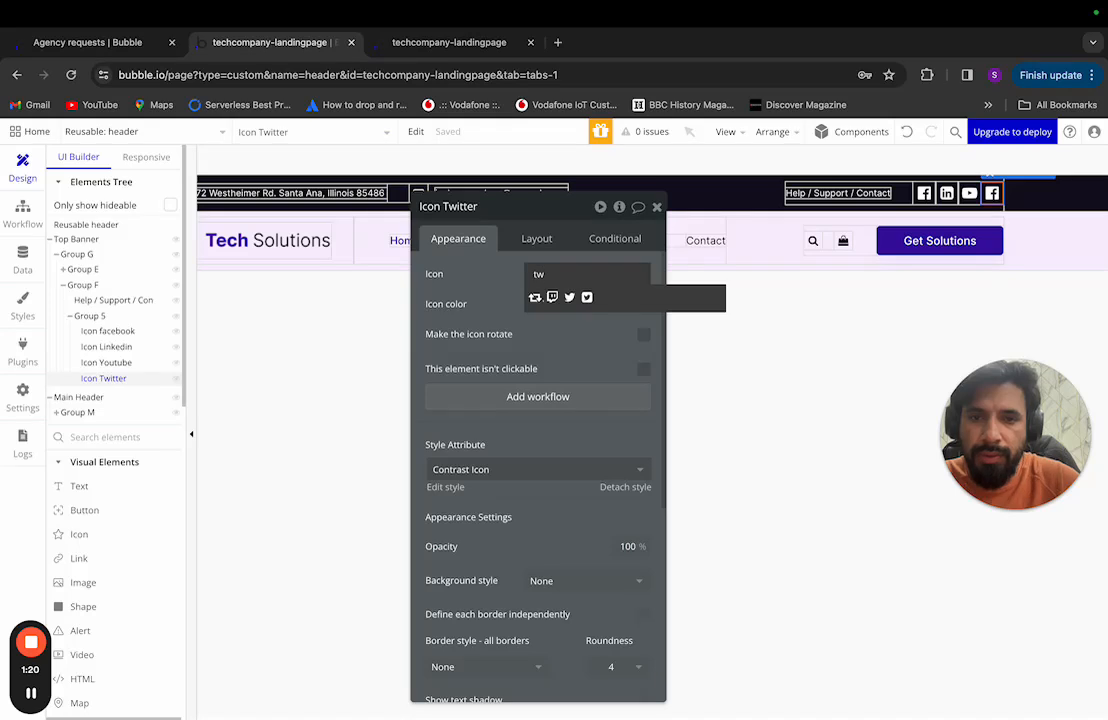
pyautogui.click(588, 297)
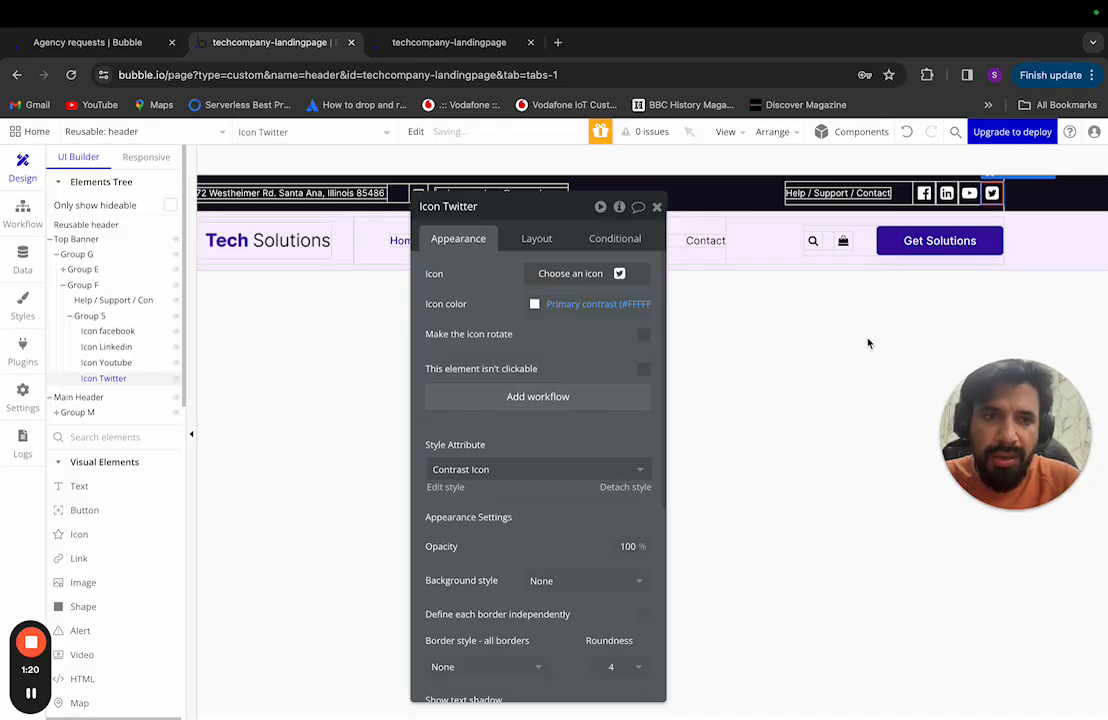
pyautogui.click(750, 292)
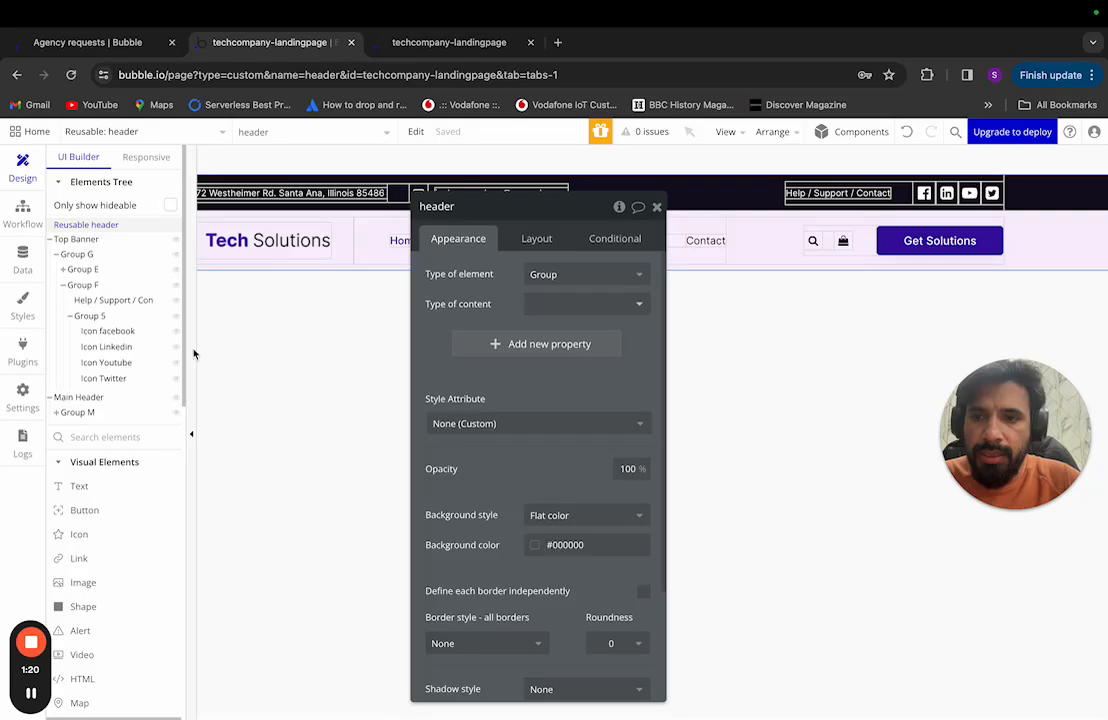
# Step: Collapse Group 5 and Group F, then switch the editor to the landing page
pyautogui.click(70, 316)
pyautogui.click(63, 285)
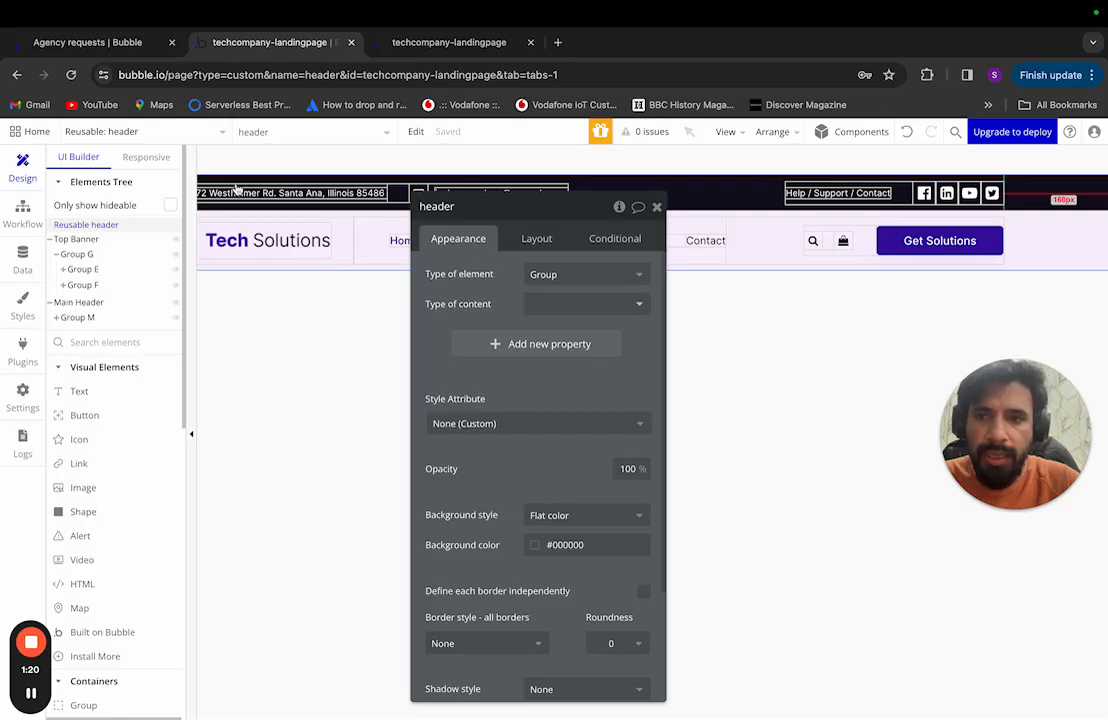
pyautogui.click(142, 132)
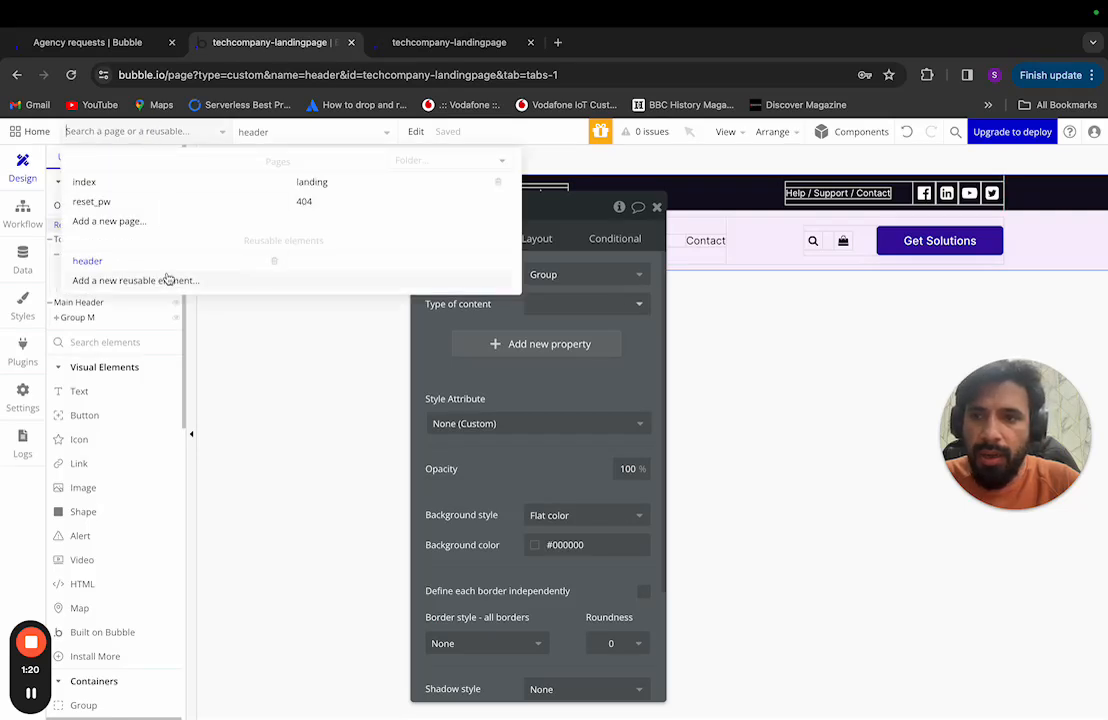
pyautogui.click(313, 184)
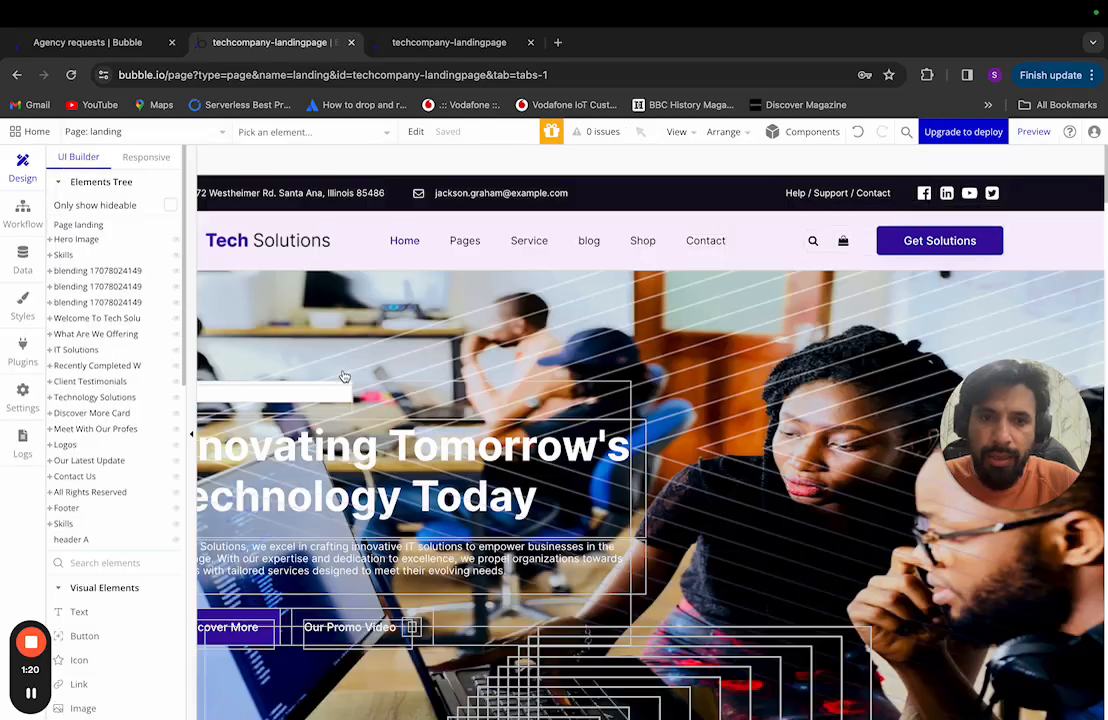
pyautogui.hscroll(-2, 597, 360)
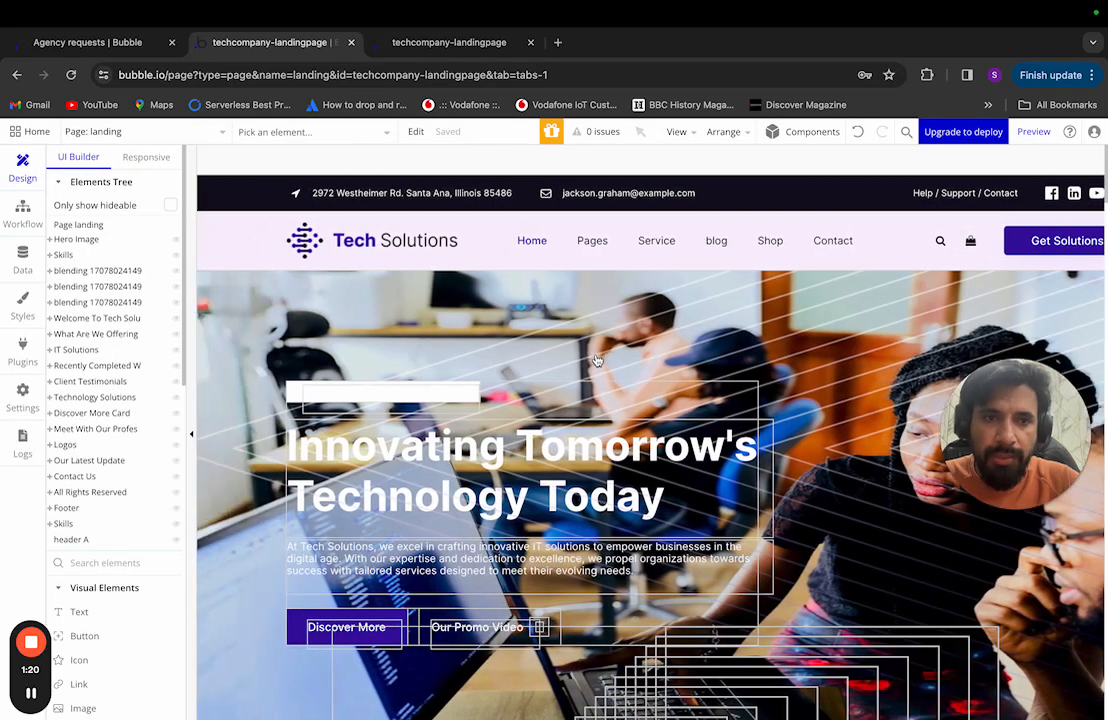
pyautogui.hscroll(1, 597, 360)
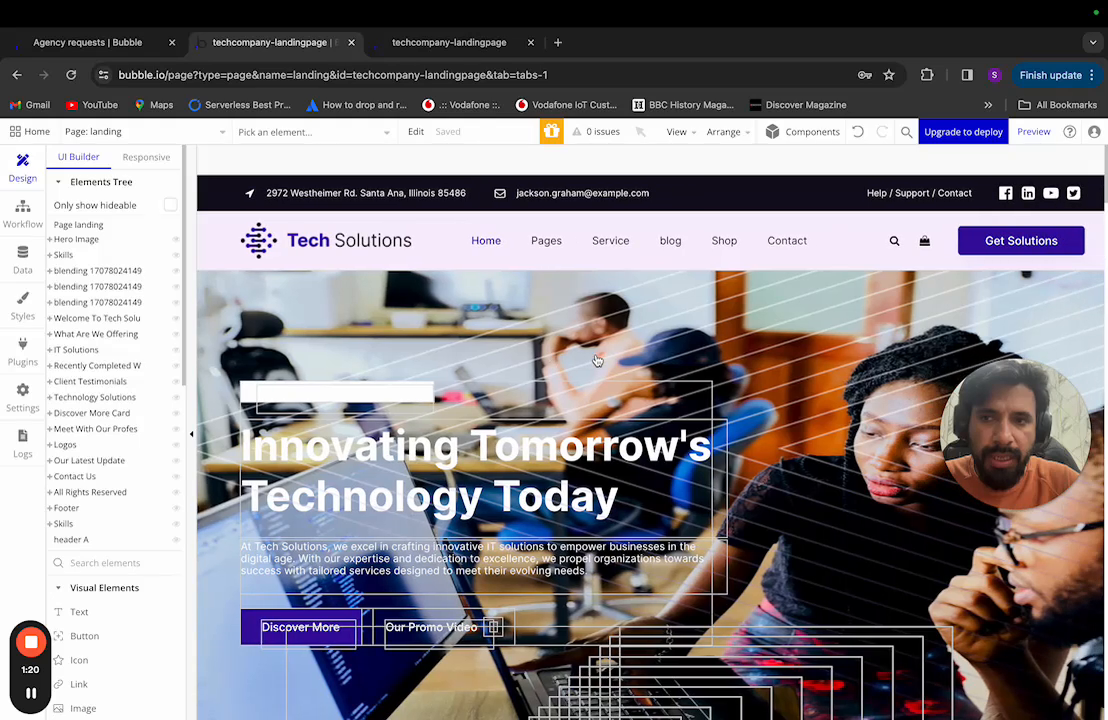
pyautogui.click(136, 128)
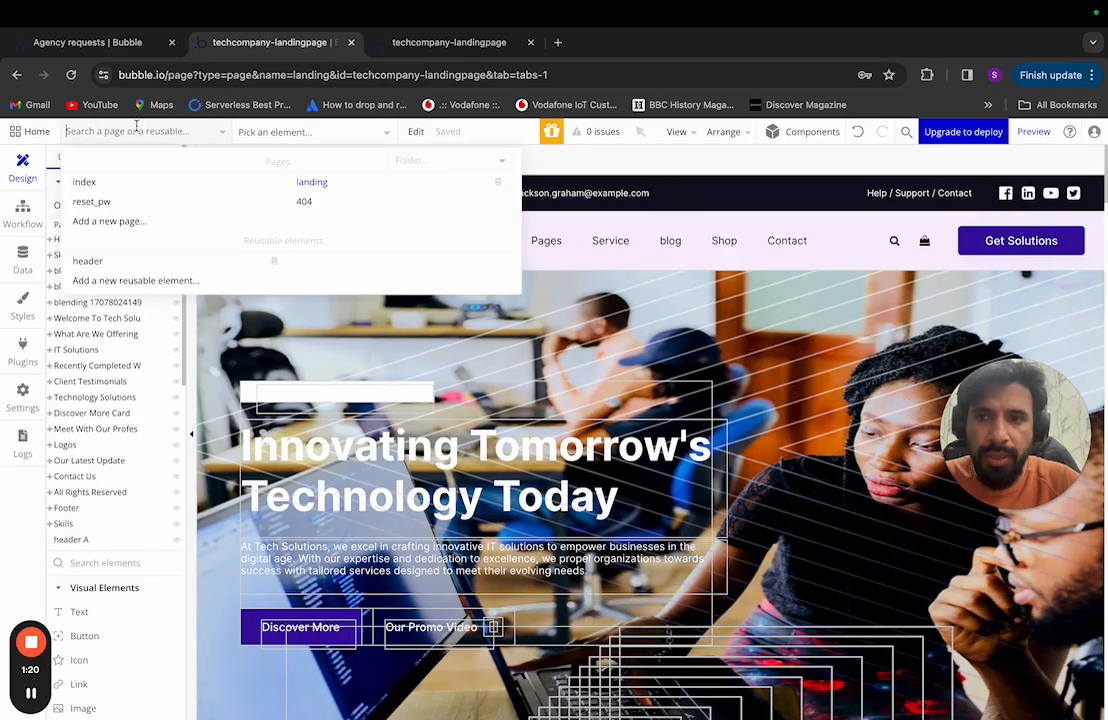
pyautogui.moveTo(158, 190)
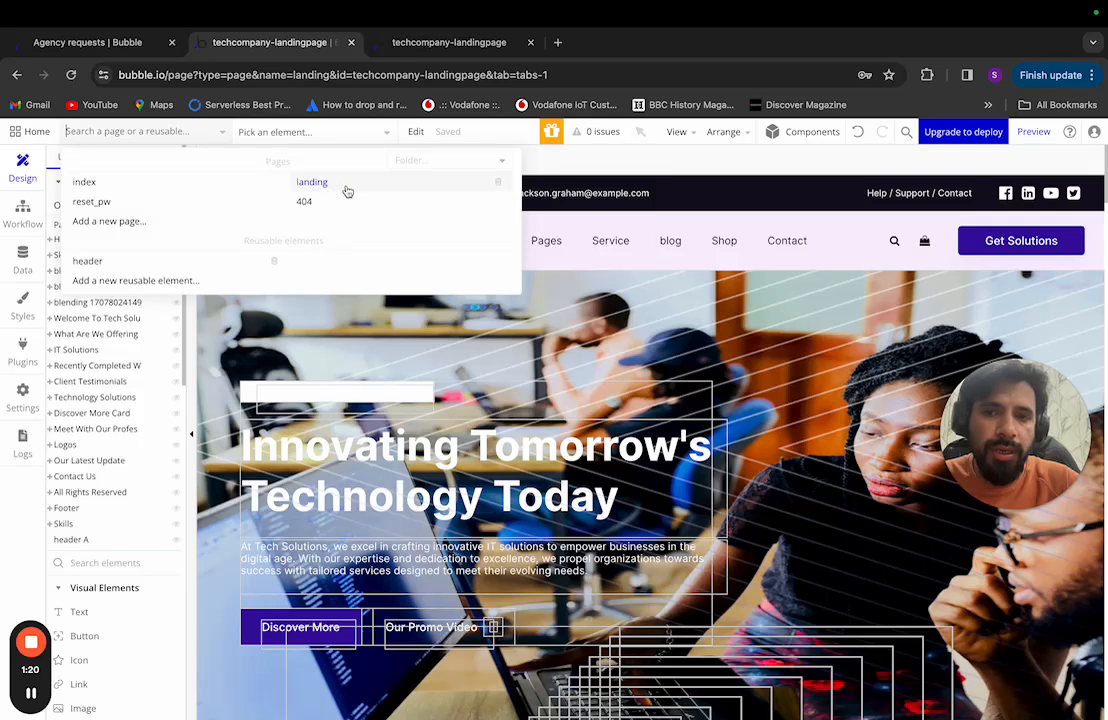
pyautogui.click(371, 189)
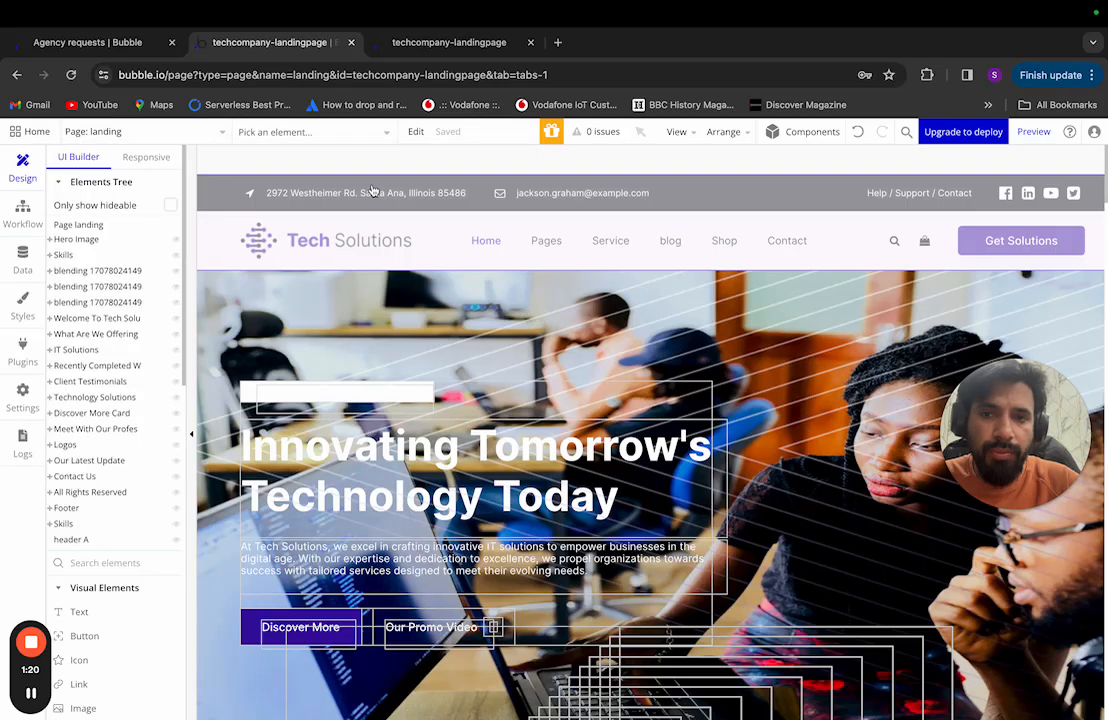
# Step: Make Page landing the new index page, confirming so the former index becomes old_index
pyautogui.rightClick(115, 230)
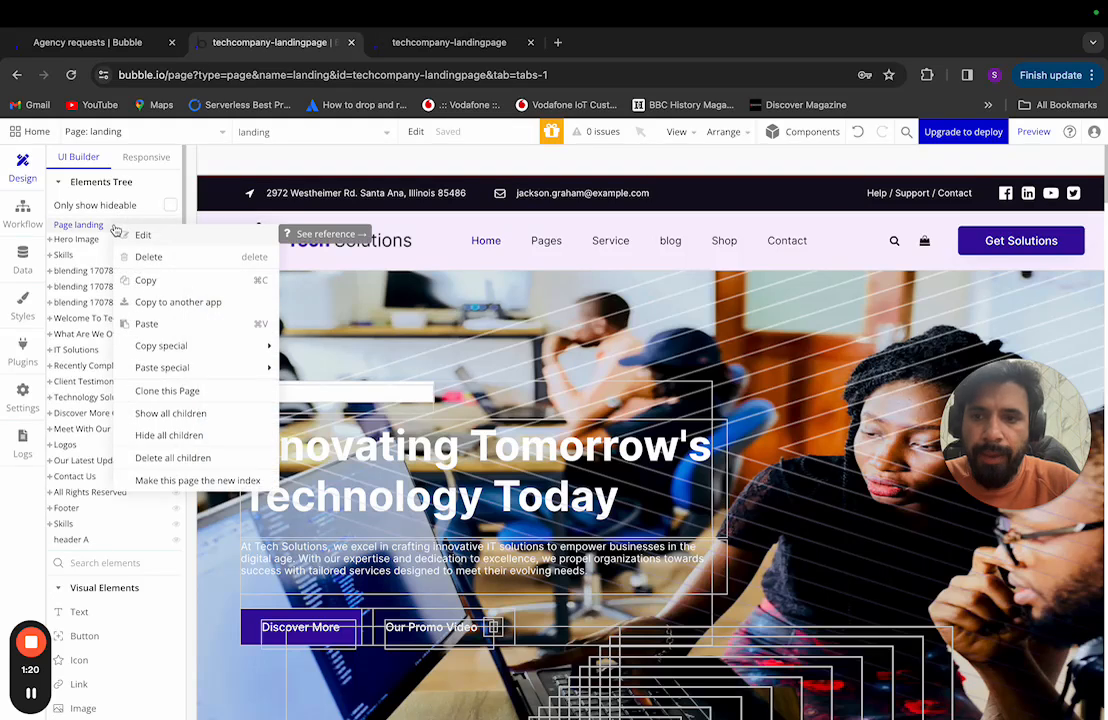
pyautogui.click(147, 238)
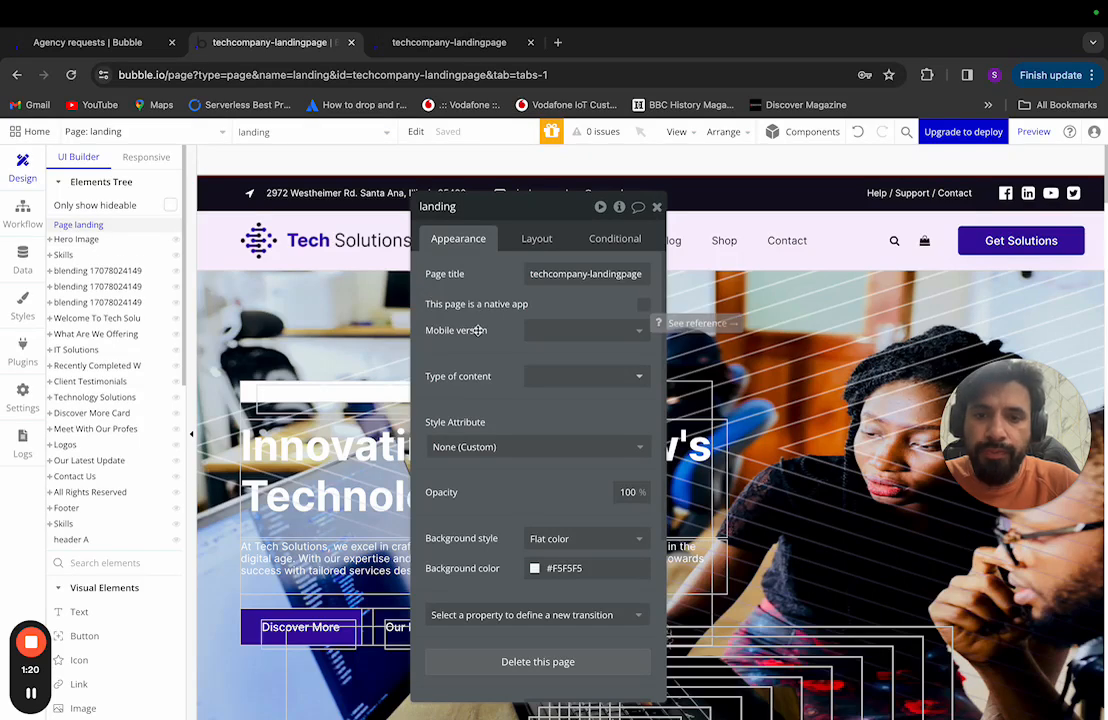
pyautogui.rightClick(96, 228)
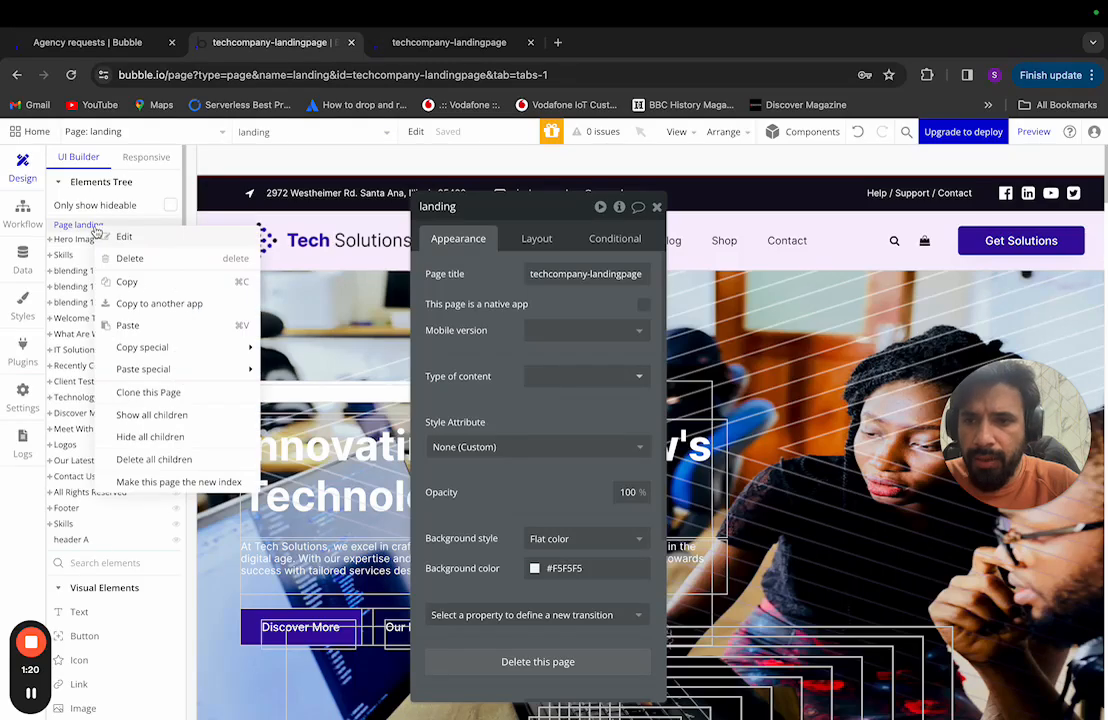
pyautogui.click(165, 482)
pyautogui.click(547, 307)
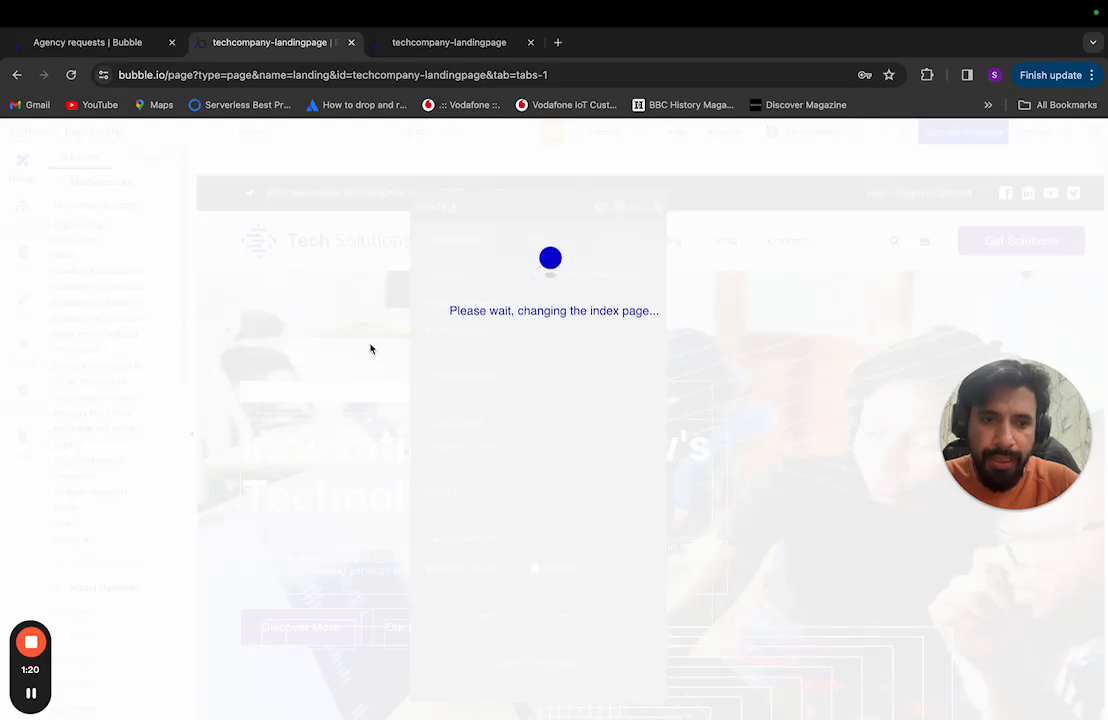
pyautogui.click(573, 310)
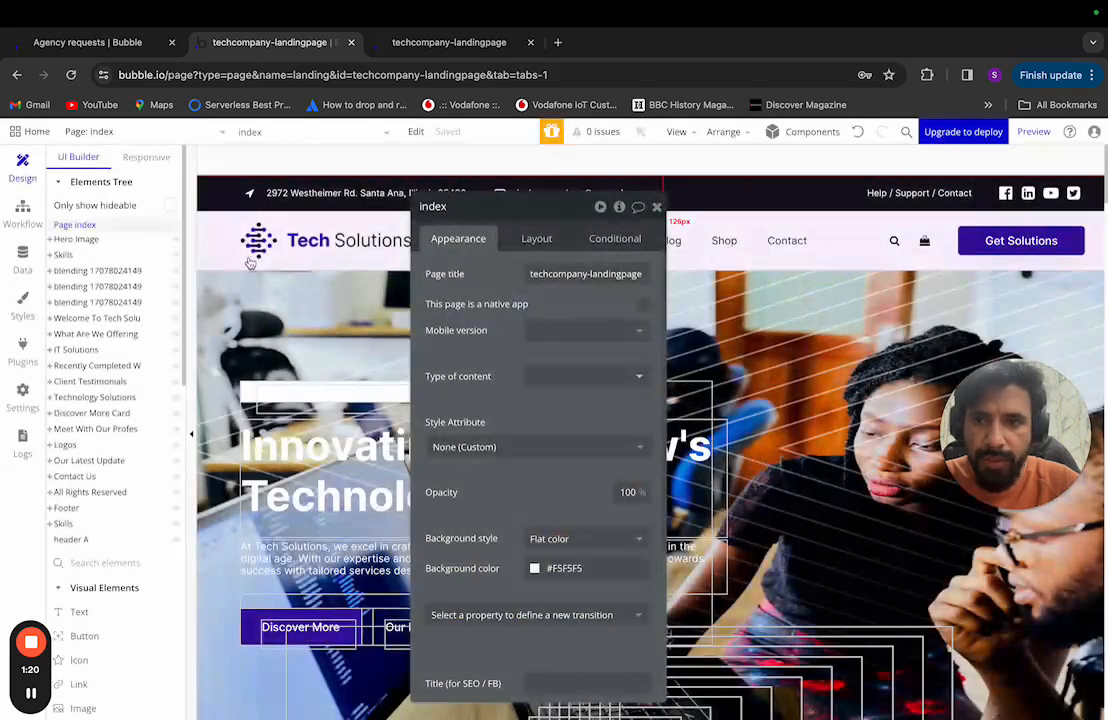
pyautogui.click(656, 208)
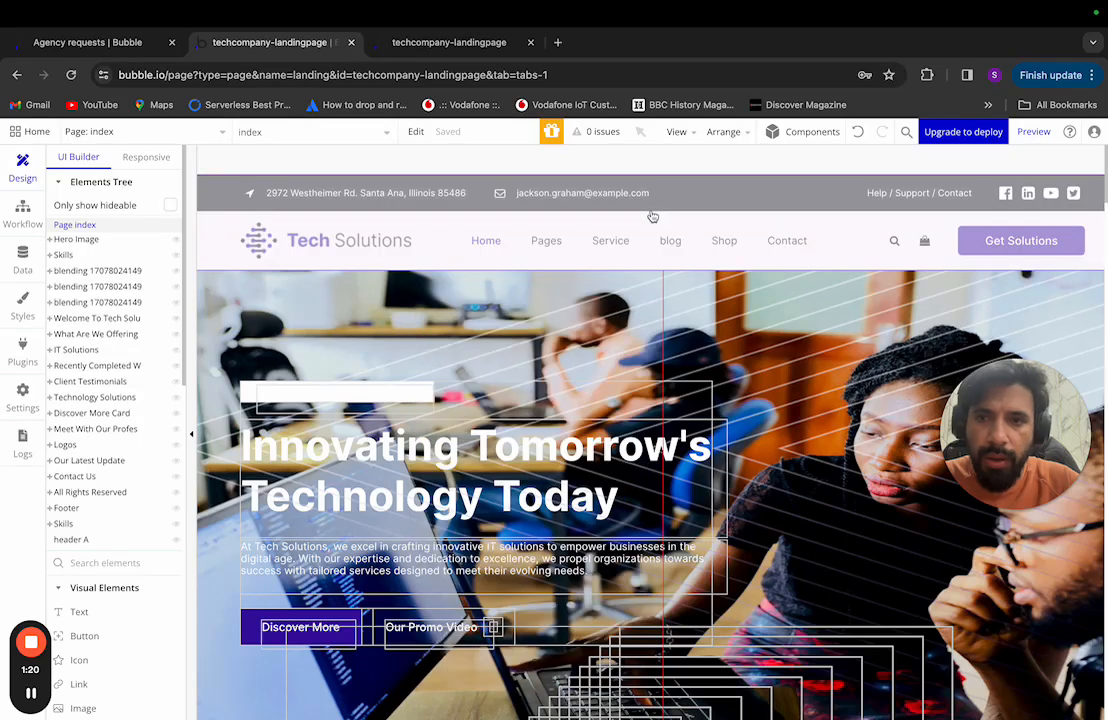
pyautogui.click(115, 131)
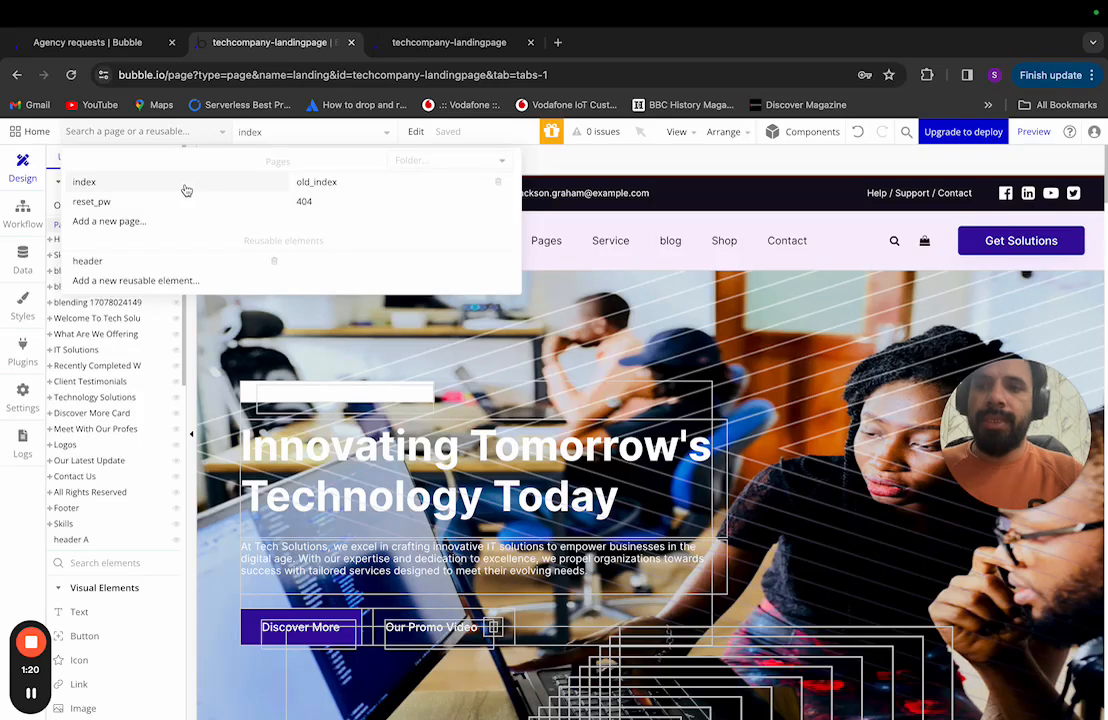
pyautogui.moveTo(186, 190)
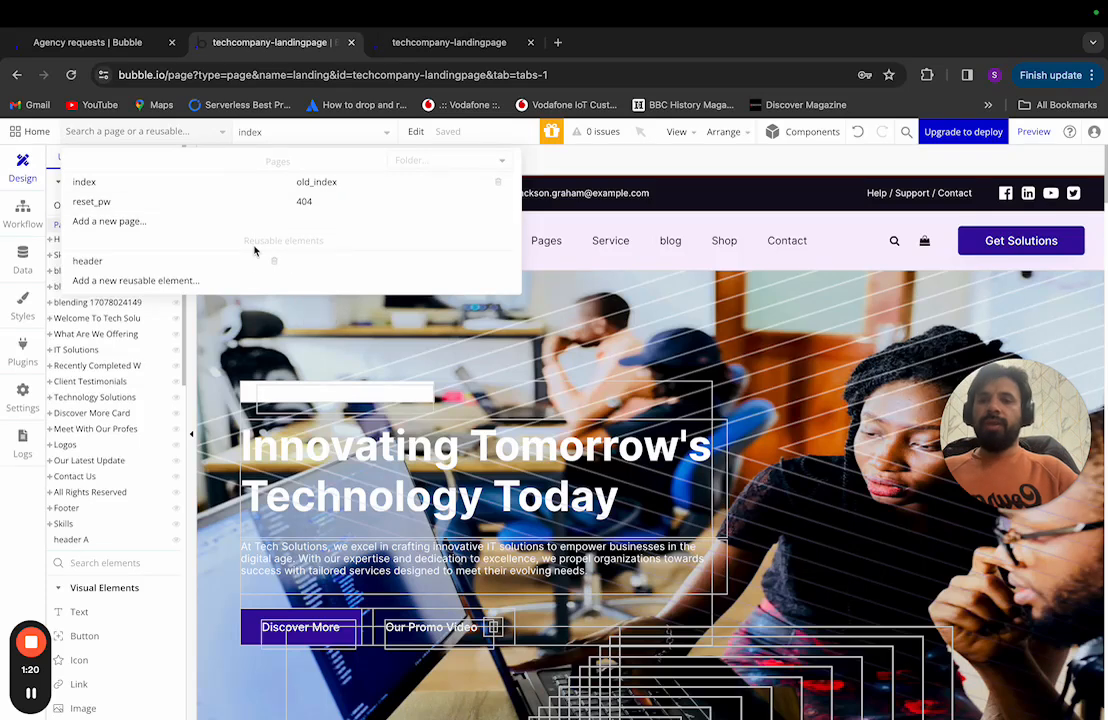
pyautogui.moveTo(237, 263)
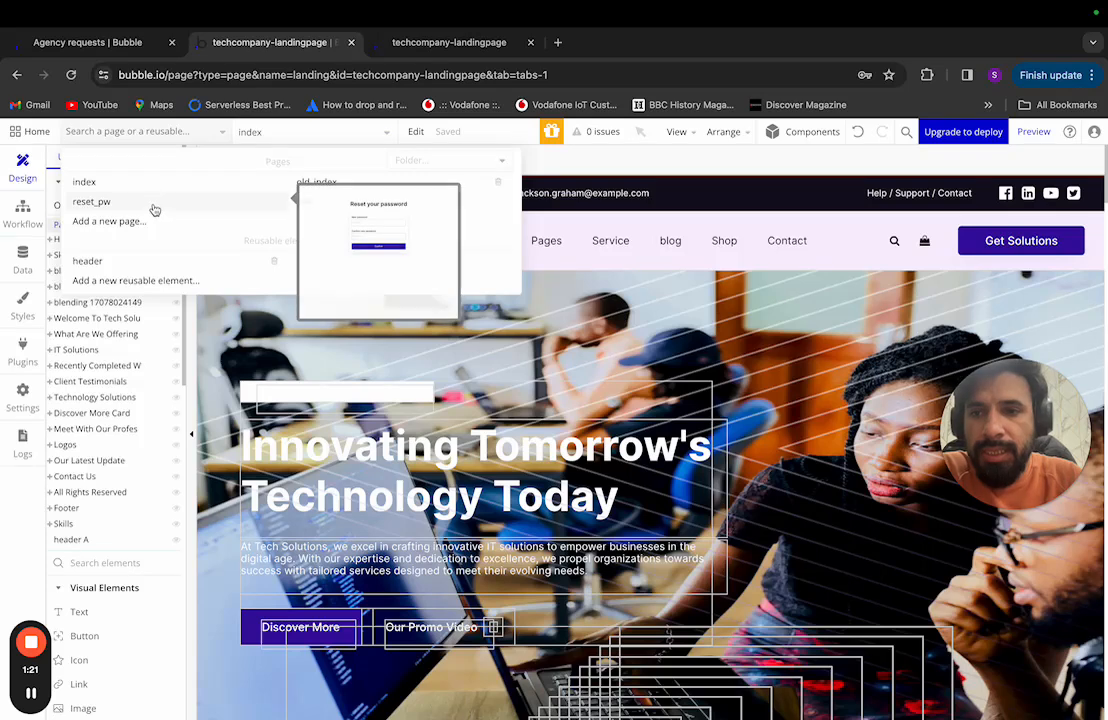
pyautogui.moveTo(336, 191)
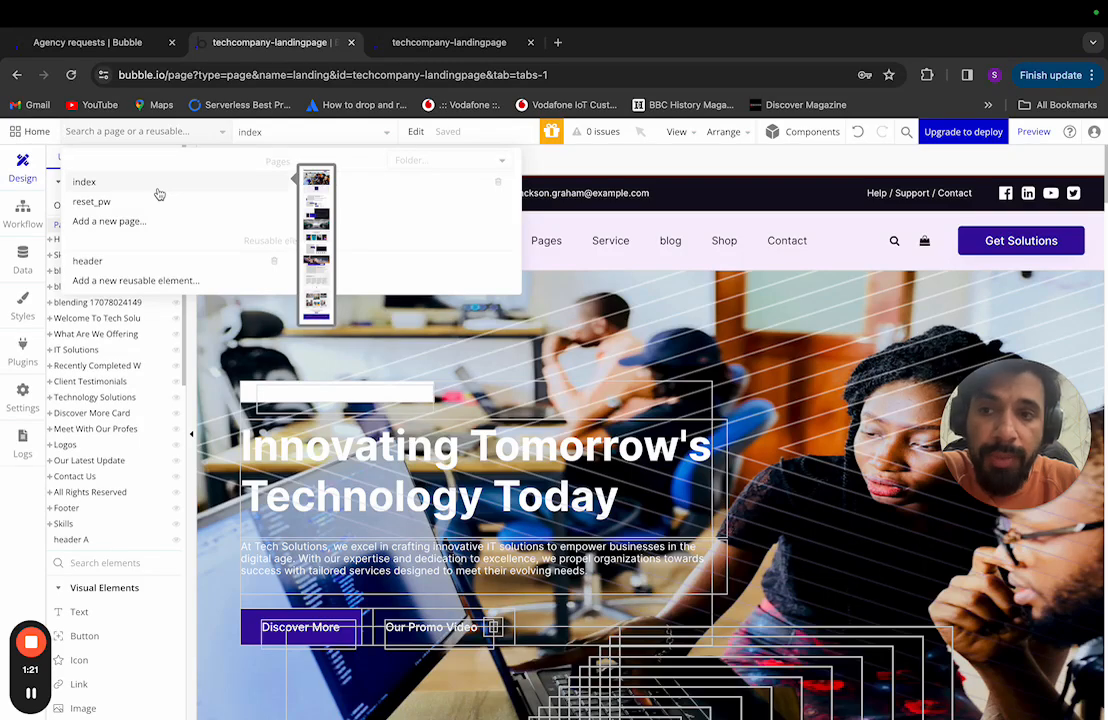
pyautogui.hotkey('ctrl', 'Left')
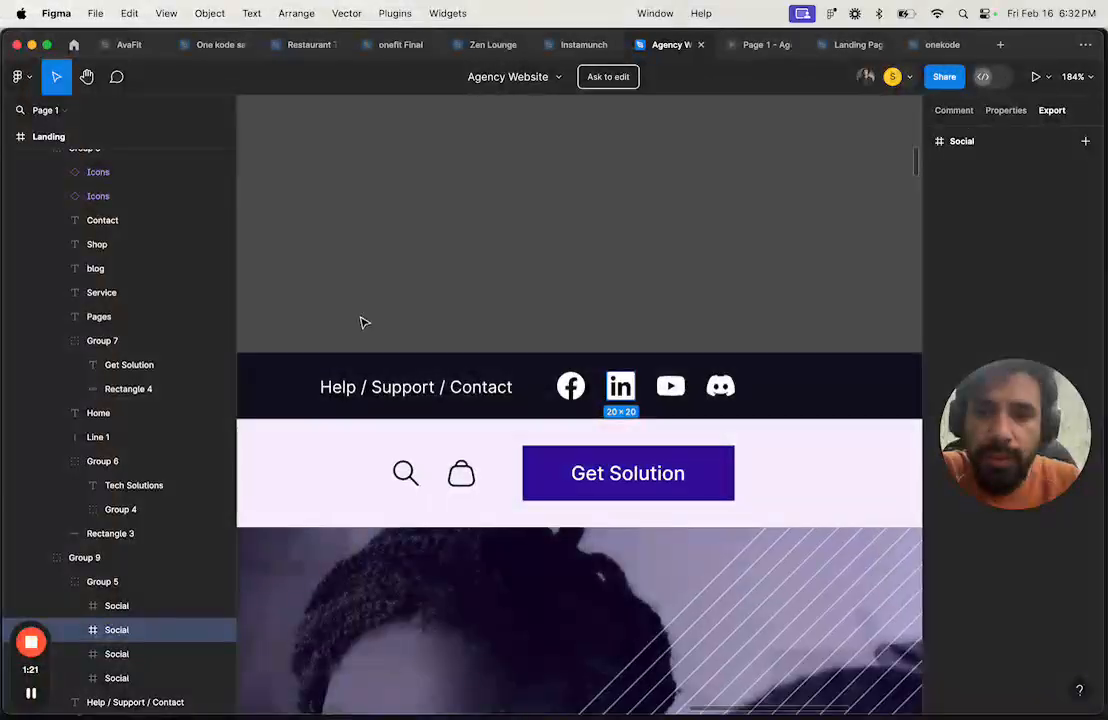
pyautogui.scroll(-5, 362, 321)
pyautogui.hscroll(-3, 363, 322)
pyautogui.hscroll(-4, 364, 321)
pyautogui.click(314, 314)
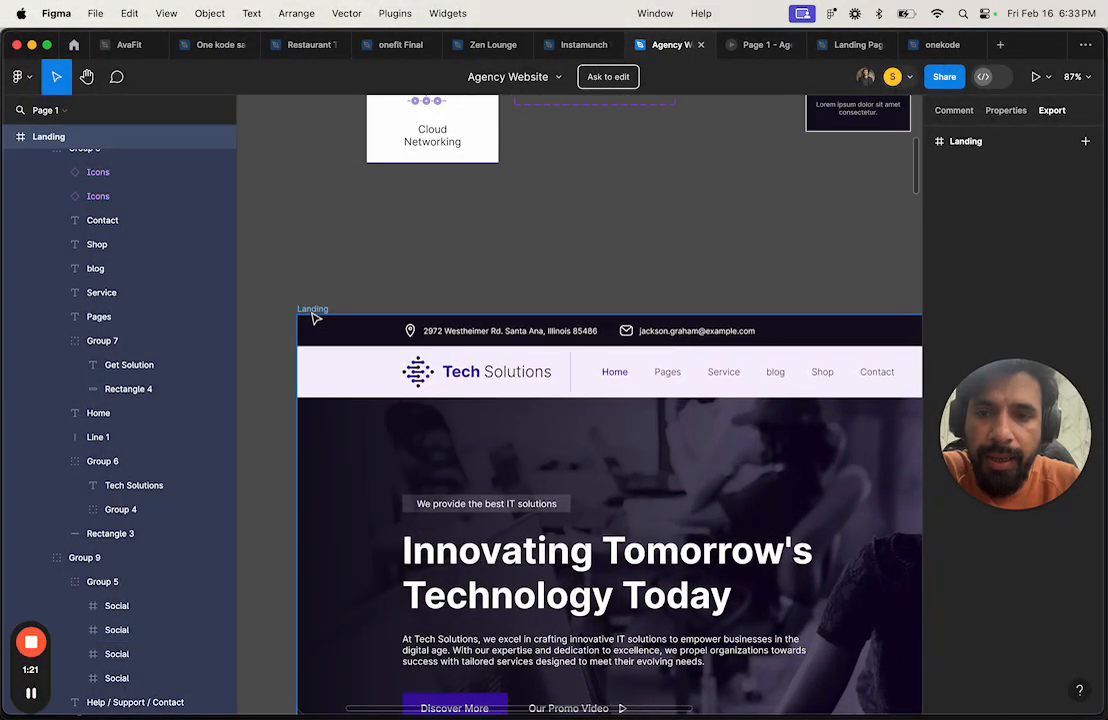
pyautogui.hotkey('ctrl', 'Right')
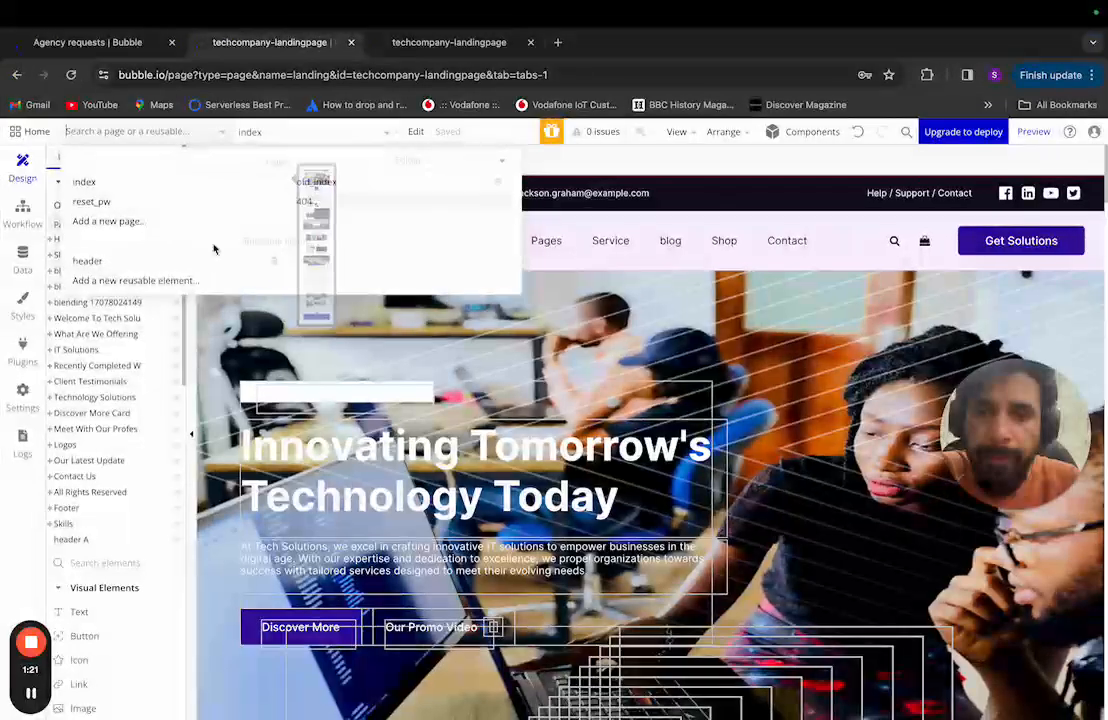
# Step: Preview the index page by removing /landing from the version-test address
pyautogui.click(180, 184)
pyautogui.click(1025, 132)
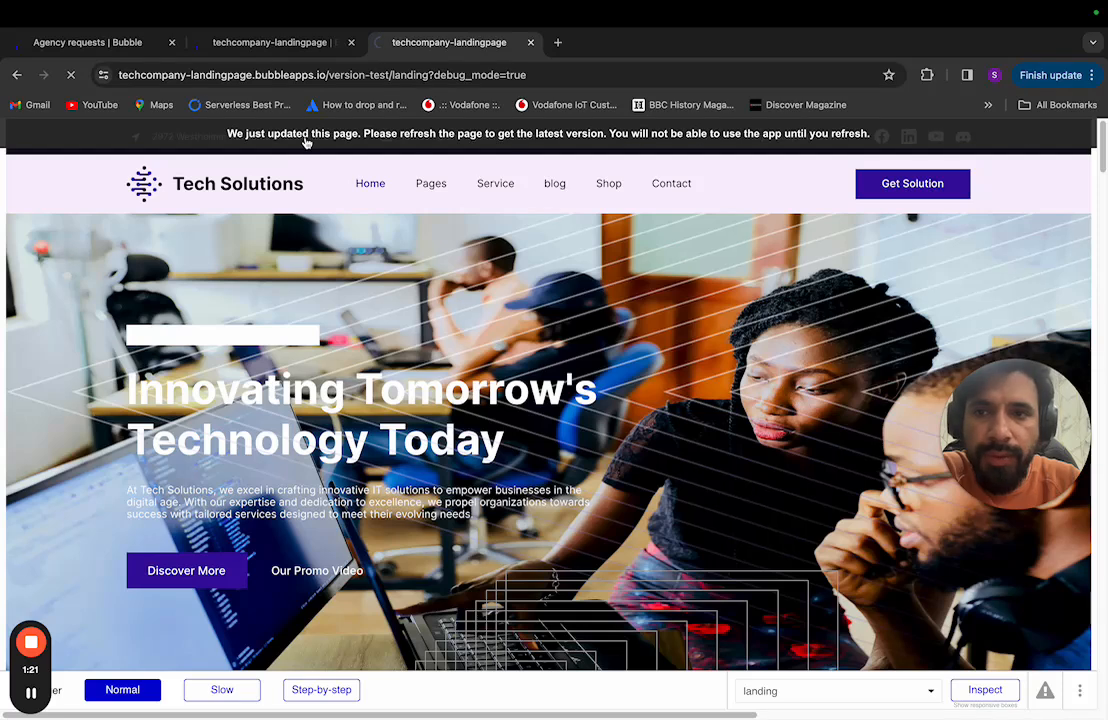
pyautogui.doubleClick(409, 75)
pyautogui.press('BackSpace')
pyautogui.press('BackSpace')
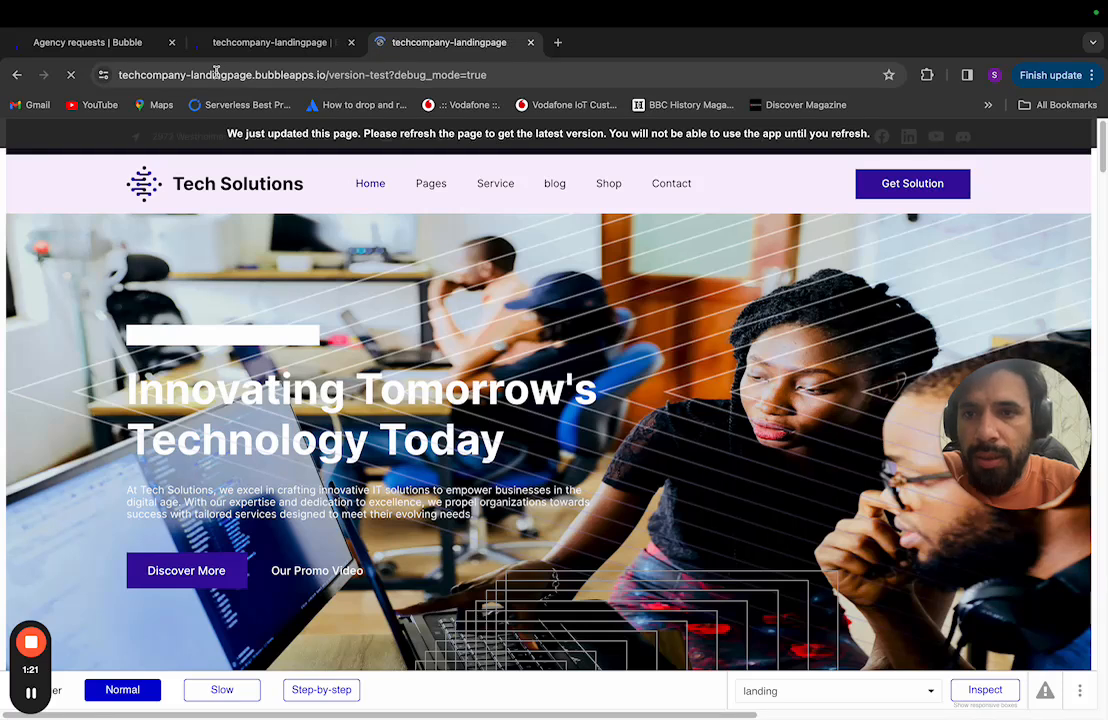
pyautogui.press('Return')
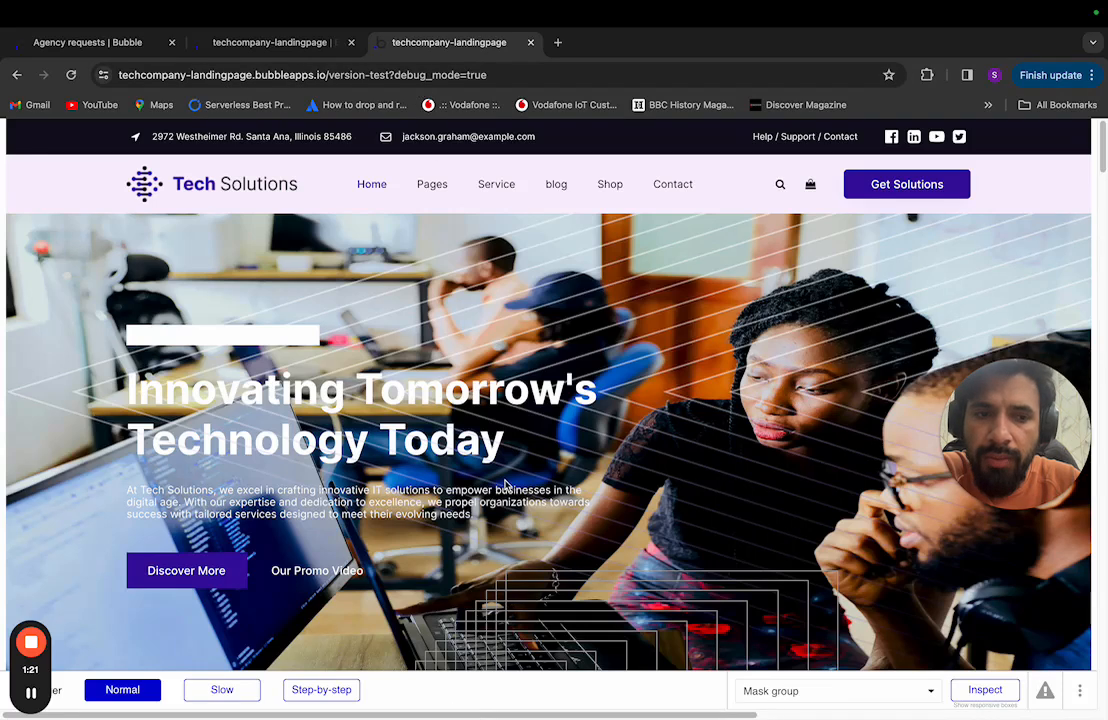
pyautogui.scroll(-10, 503, 483)
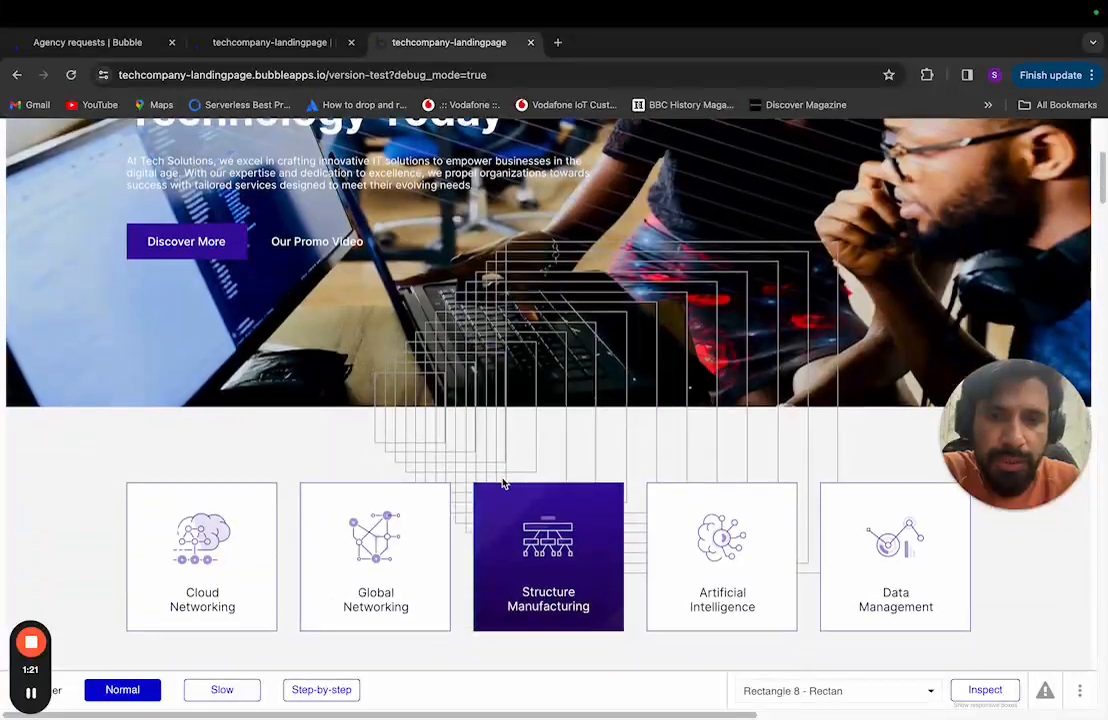
pyautogui.scroll(10, 503, 483)
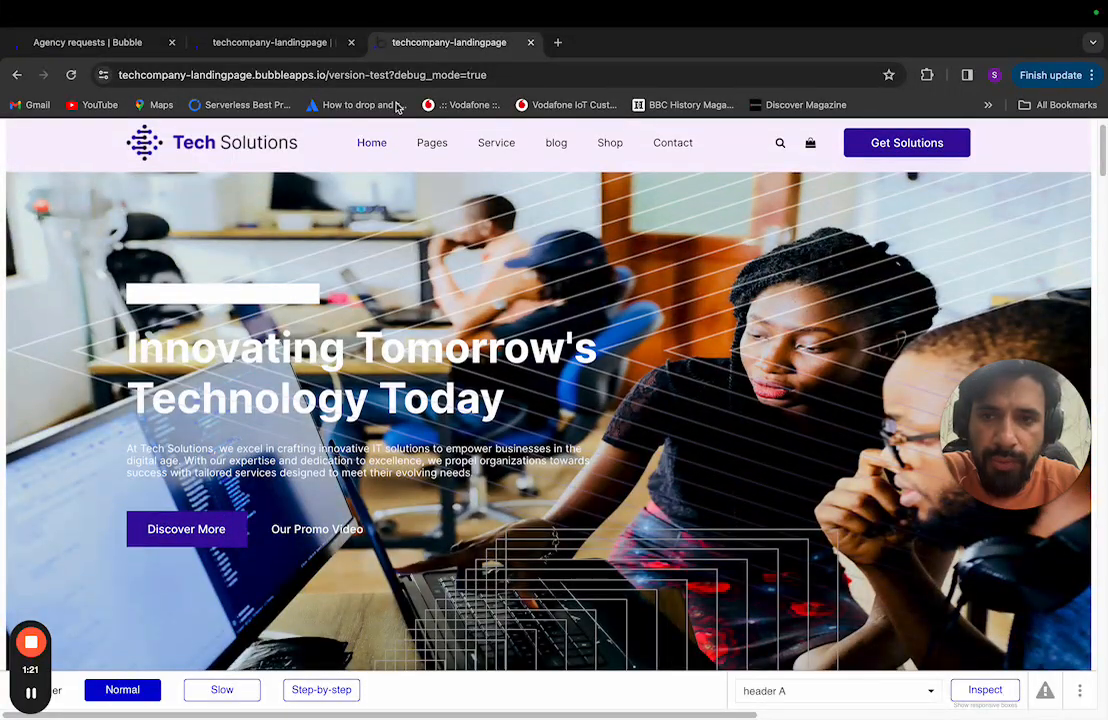
# Step: Reload the version-test page with the ?debug_mode=true parameter removed
pyautogui.click(489, 74)
pyautogui.click(514, 74)
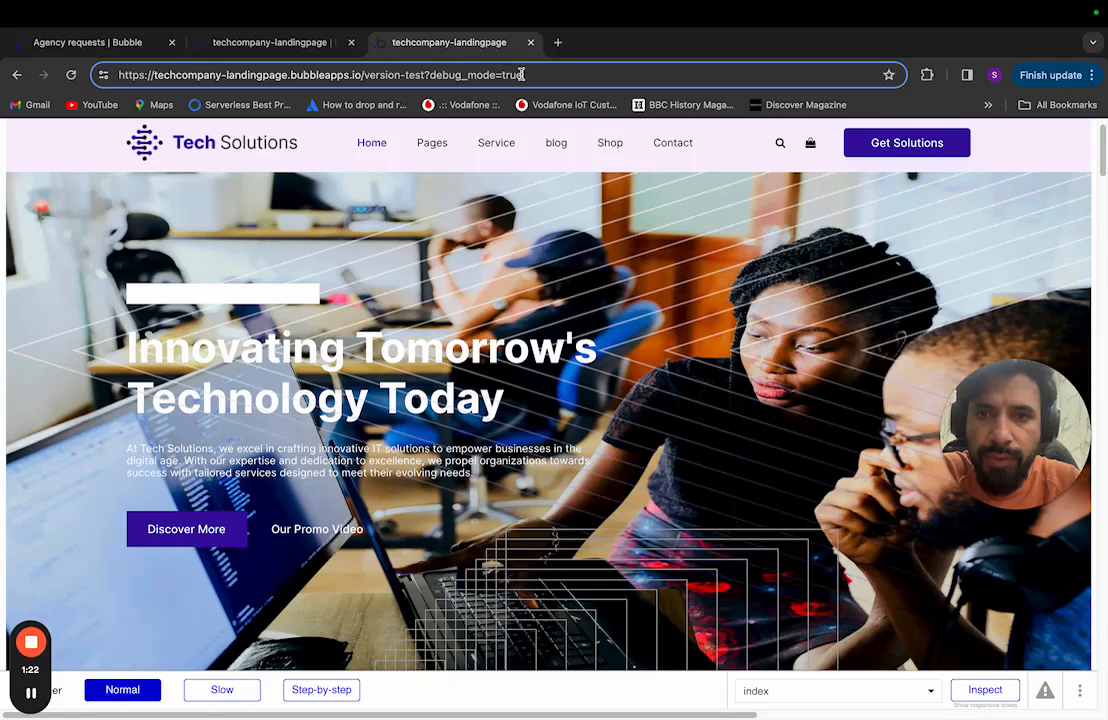
pyautogui.moveTo(520, 74); pyautogui.dragTo(420, 75)
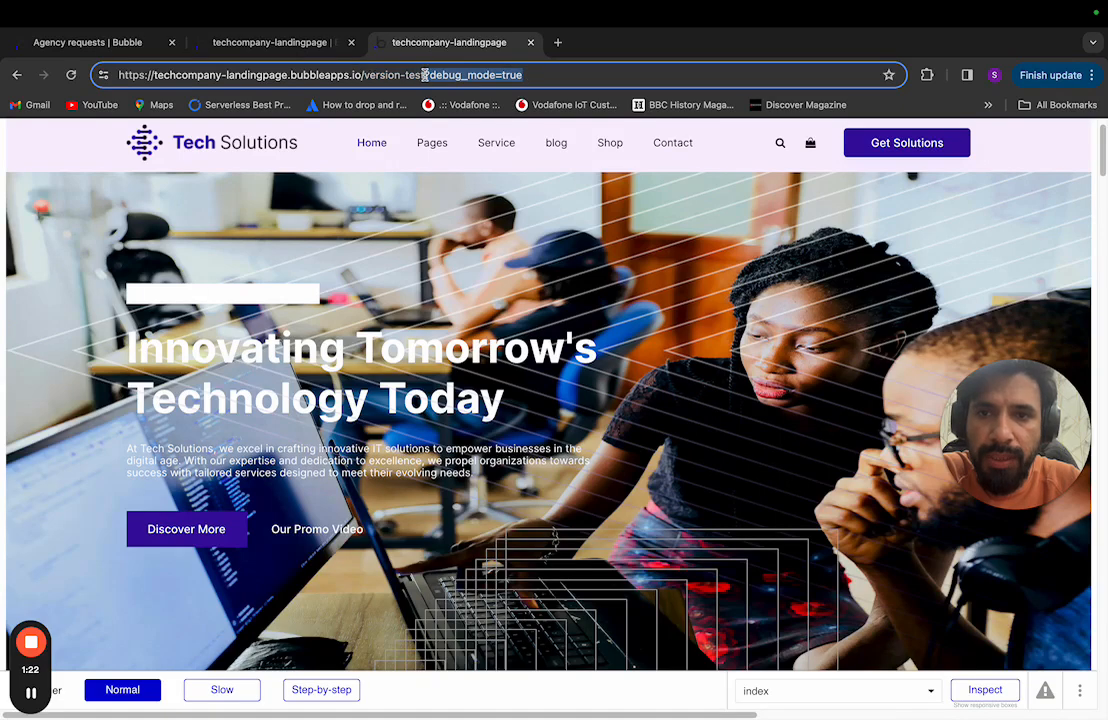
pyautogui.press('BackSpace')
pyautogui.press('Return')
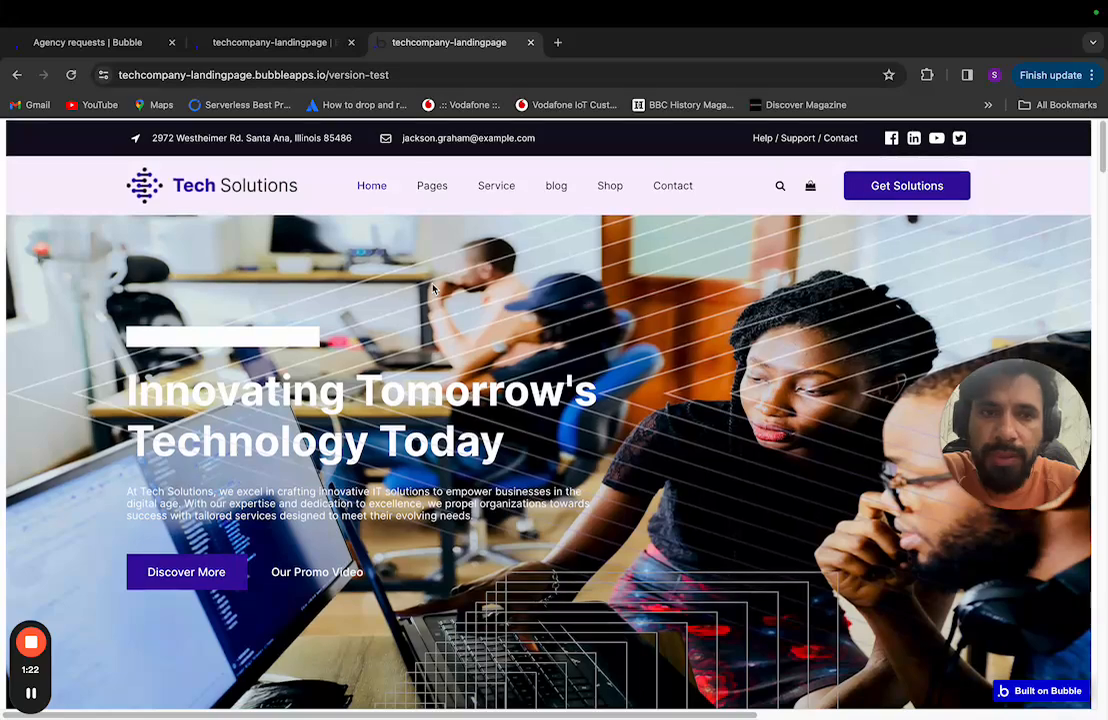
pyautogui.scroll(-1, 433, 289)
pyautogui.scroll(1, 433, 289)
pyautogui.hscroll(2, 433, 289)
pyautogui.hscroll(-2, 433, 289)
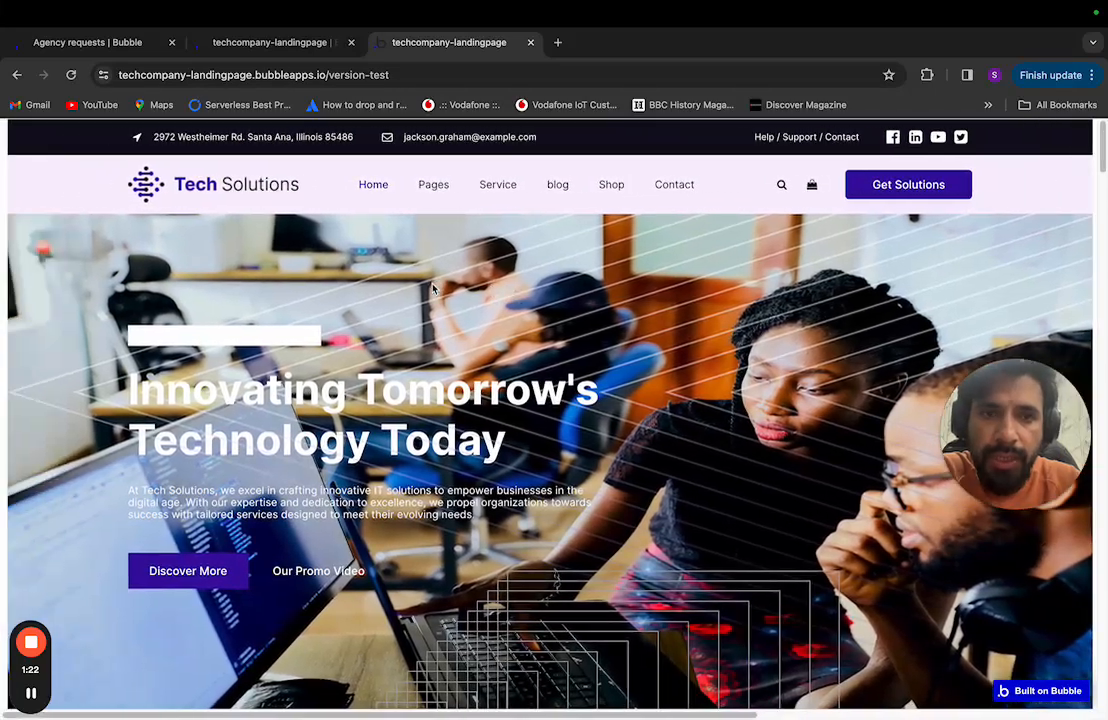
pyautogui.hotkey('ctrl', 'Left')
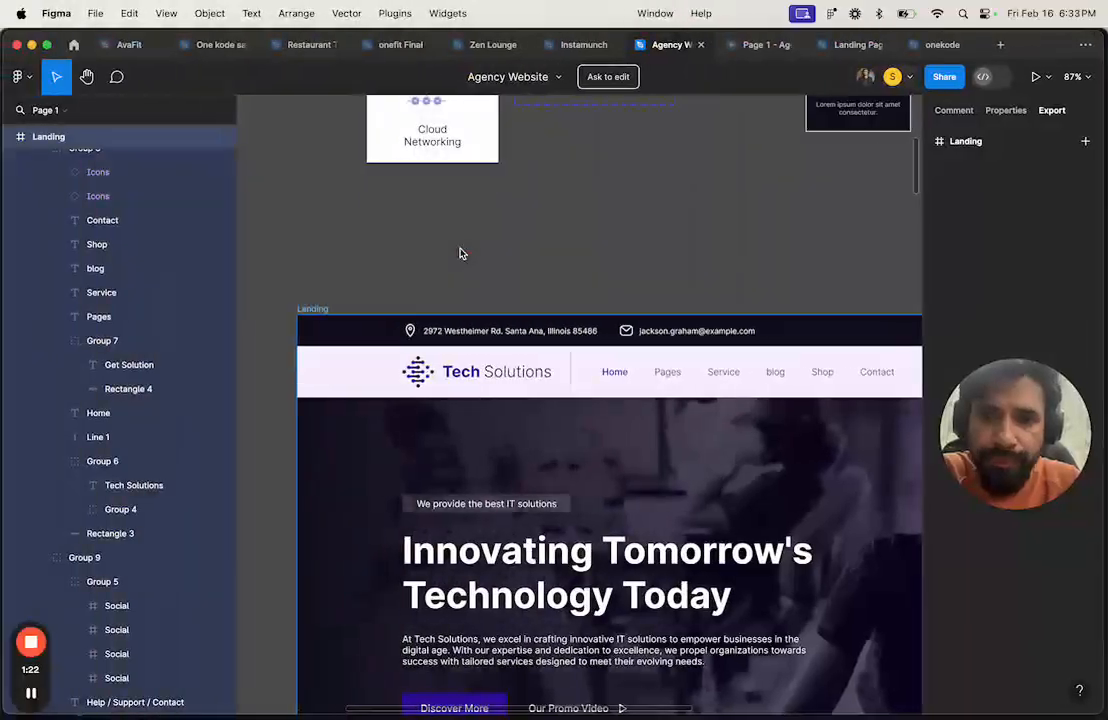
# Step: Compare the Figma header design against the live version-test landing page
pyautogui.scroll(-5, 461, 252)
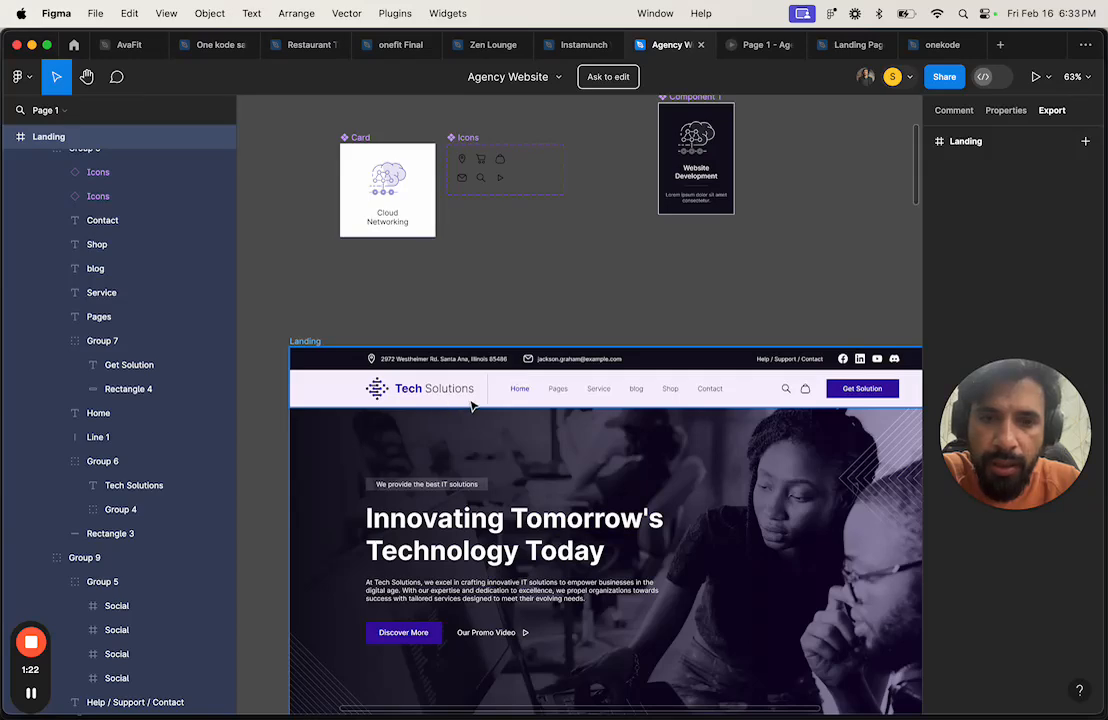
pyautogui.scroll(-4, 473, 404)
pyautogui.hotkey('ctrl', 'Right')
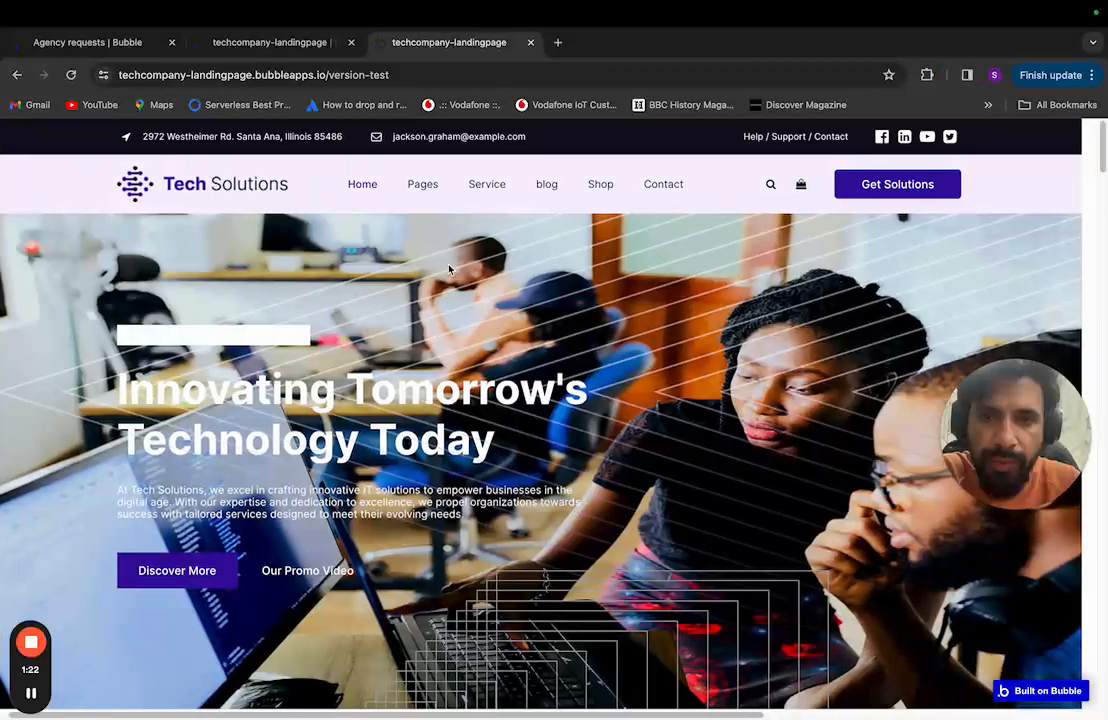
pyautogui.hscroll(1, 449, 269)
pyautogui.hscroll(-1, 405, 319)
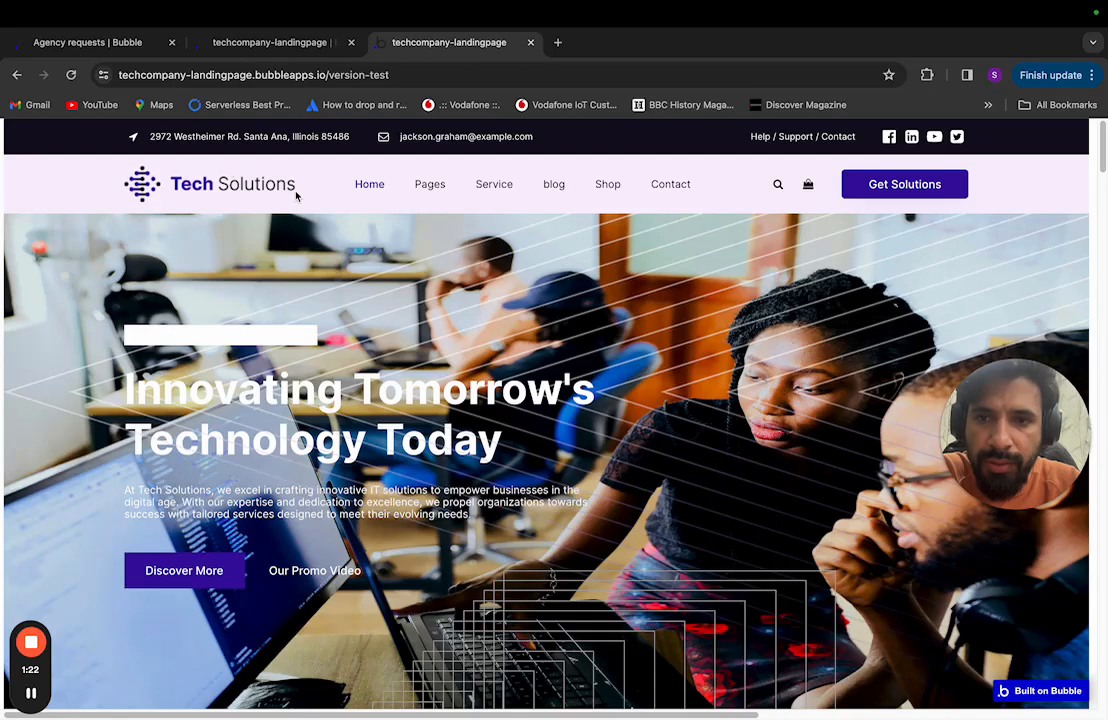
pyautogui.hotkey('ctrl', 'Left')
pyautogui.scroll(3, 380, 395)
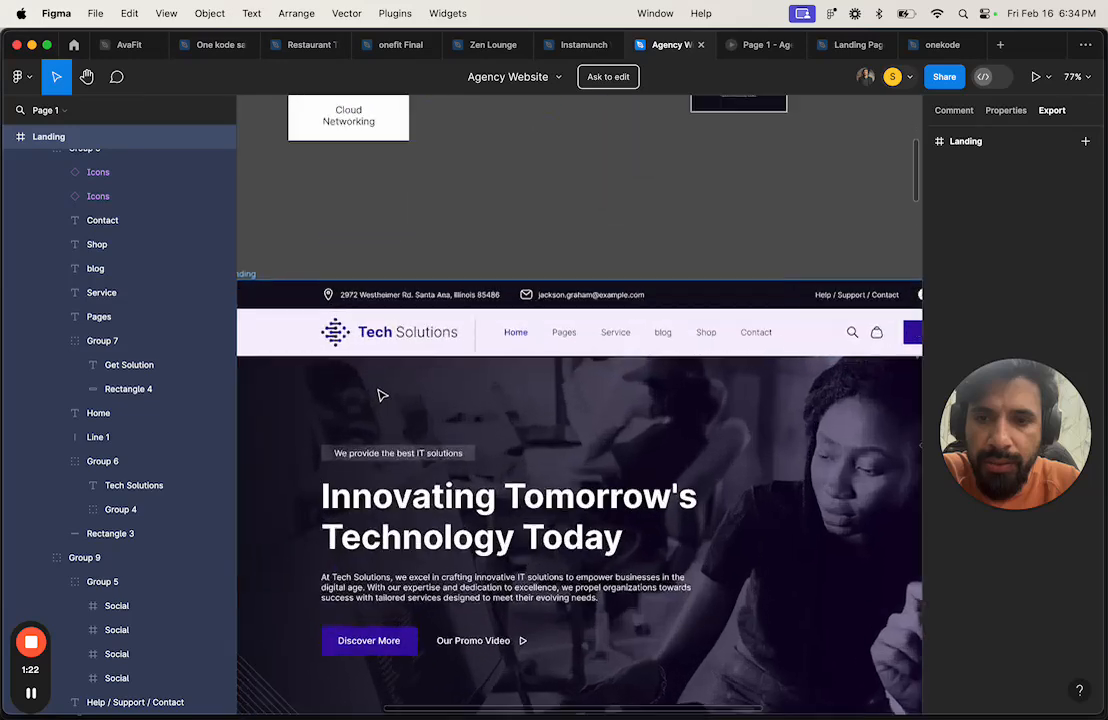
pyautogui.scroll(3, 380, 395)
# Step: Export the logo Group 6 as a 2x PNG, replacing main_logo.png in 'landing page demo'
pyautogui.click(322, 310)
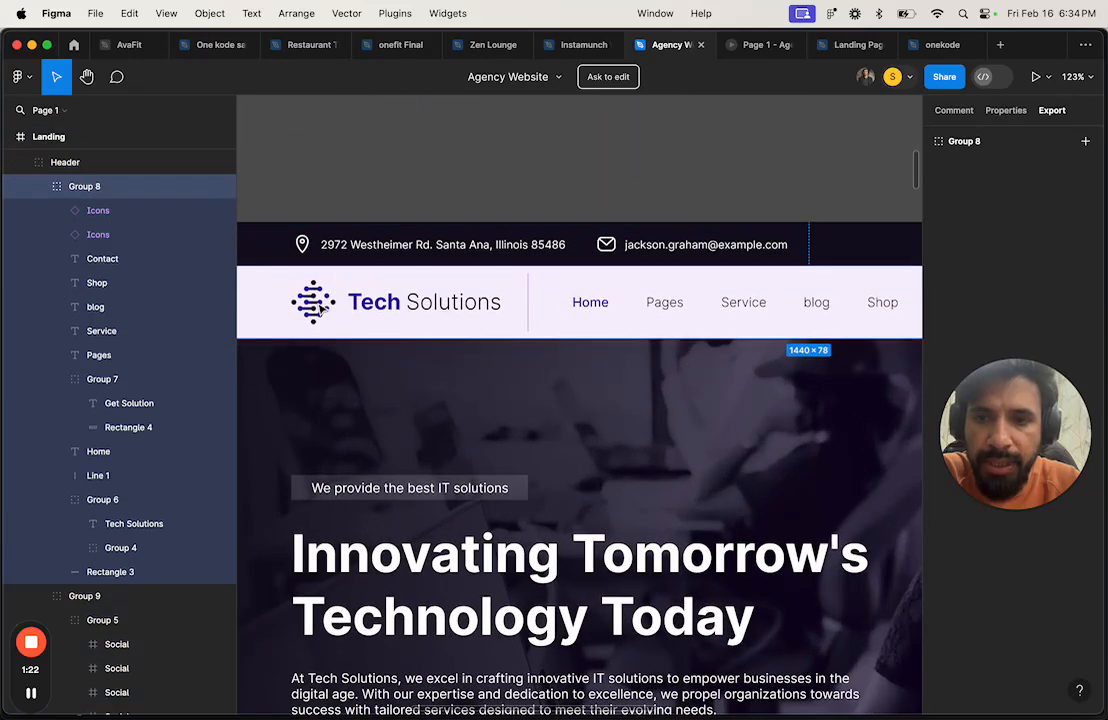
pyautogui.doubleClick(322, 310)
pyautogui.click(957, 169)
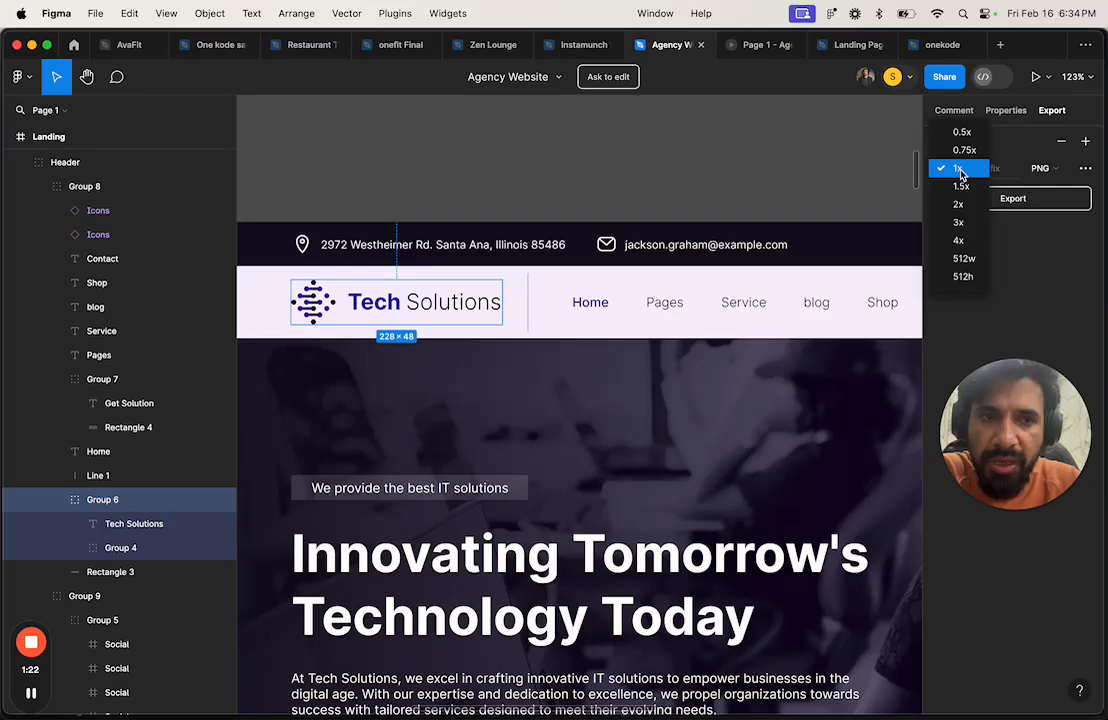
pyautogui.click(958, 204)
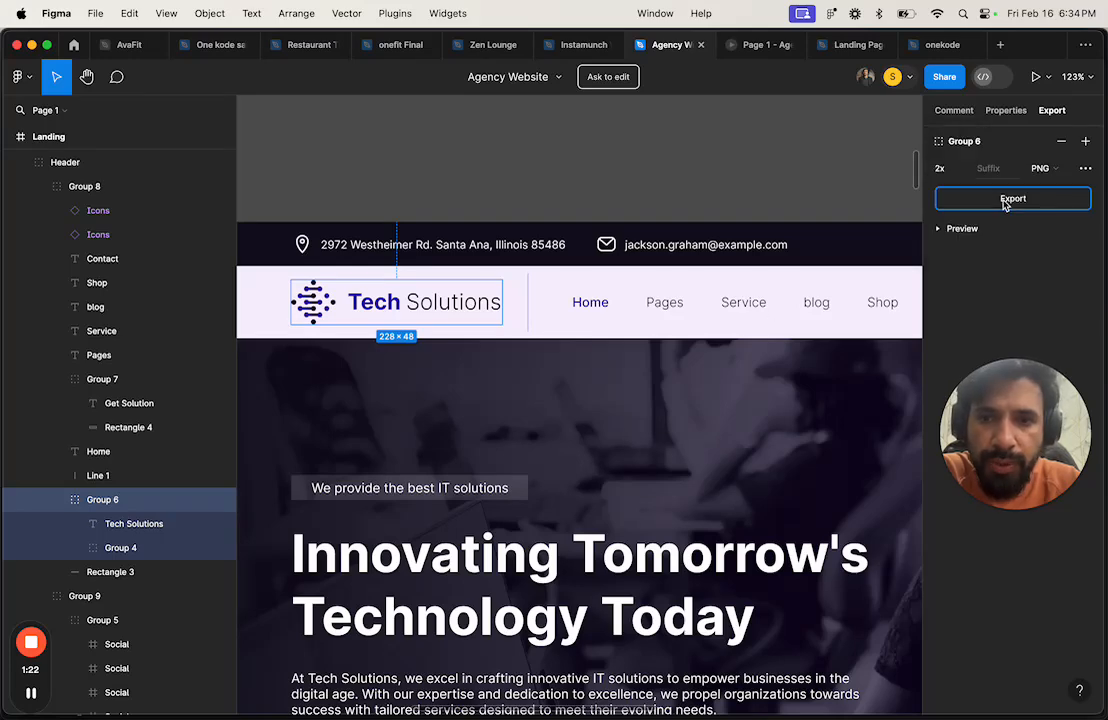
pyautogui.click(1012, 199)
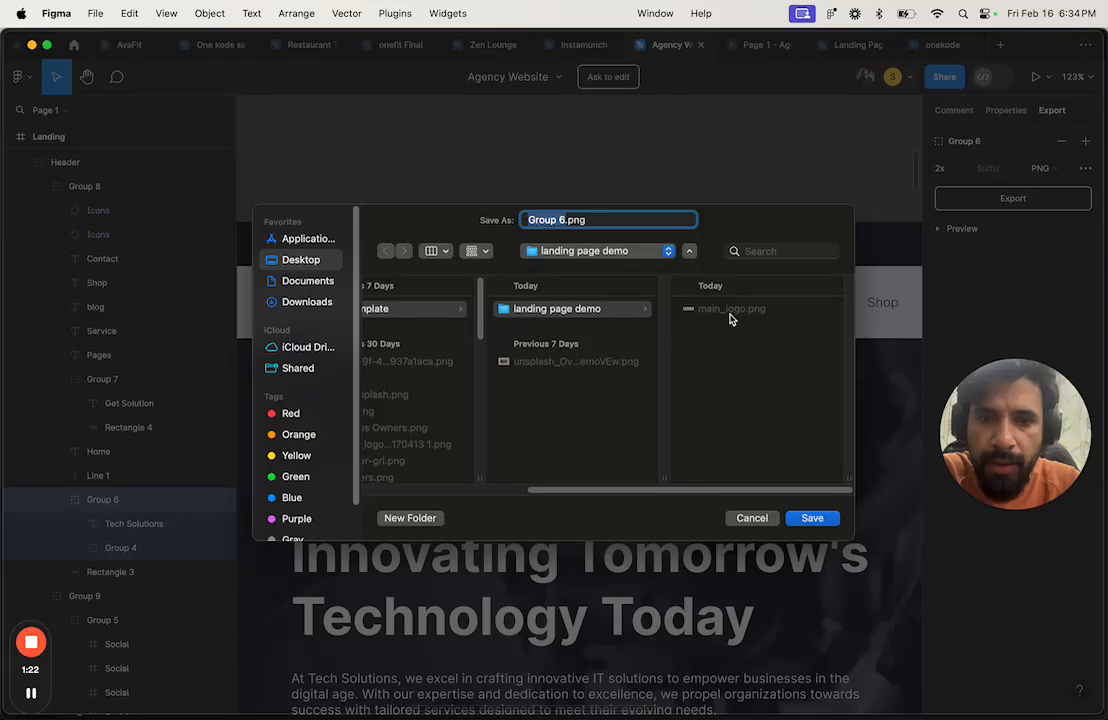
pyautogui.click(731, 310)
pyautogui.click(810, 520)
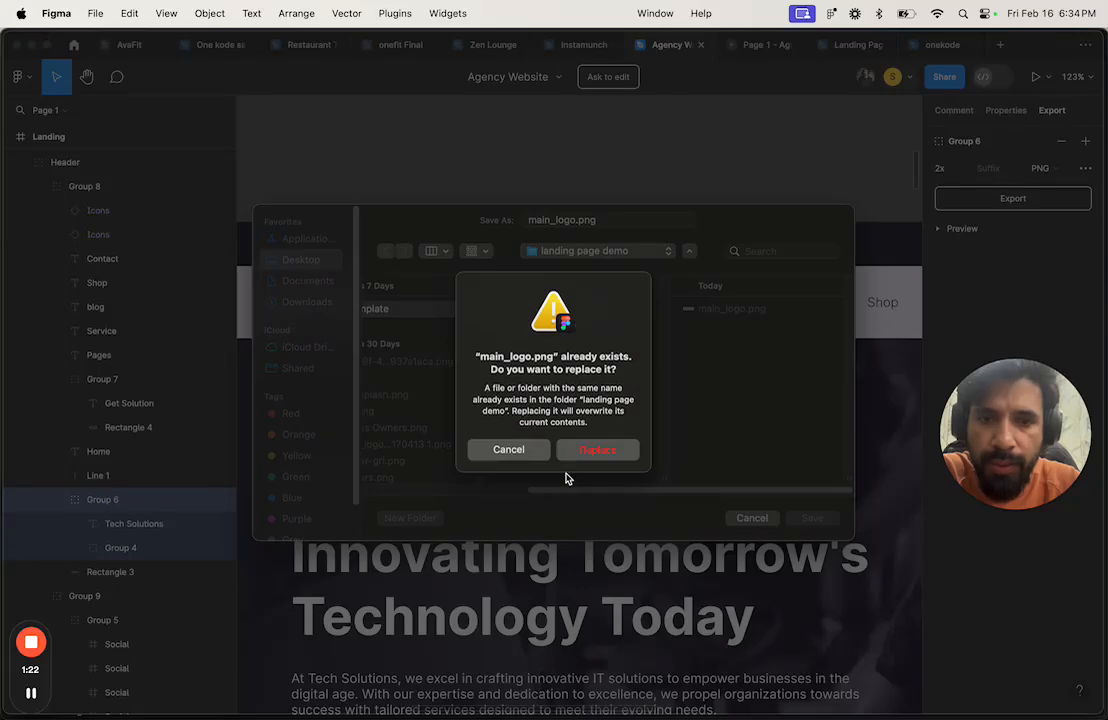
pyautogui.click(595, 452)
pyautogui.hotkey('ctrl', 'Right')
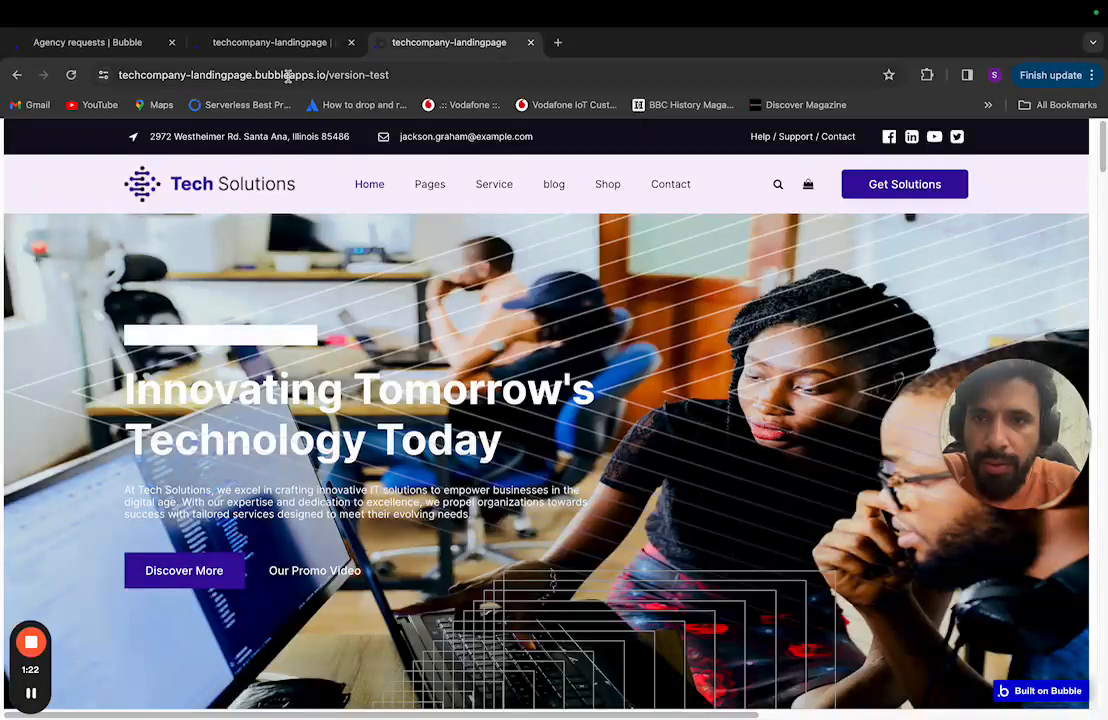
# Step: In the reusable header, set Image C's static image to the new main_logo.png
pyautogui.click(270, 42)
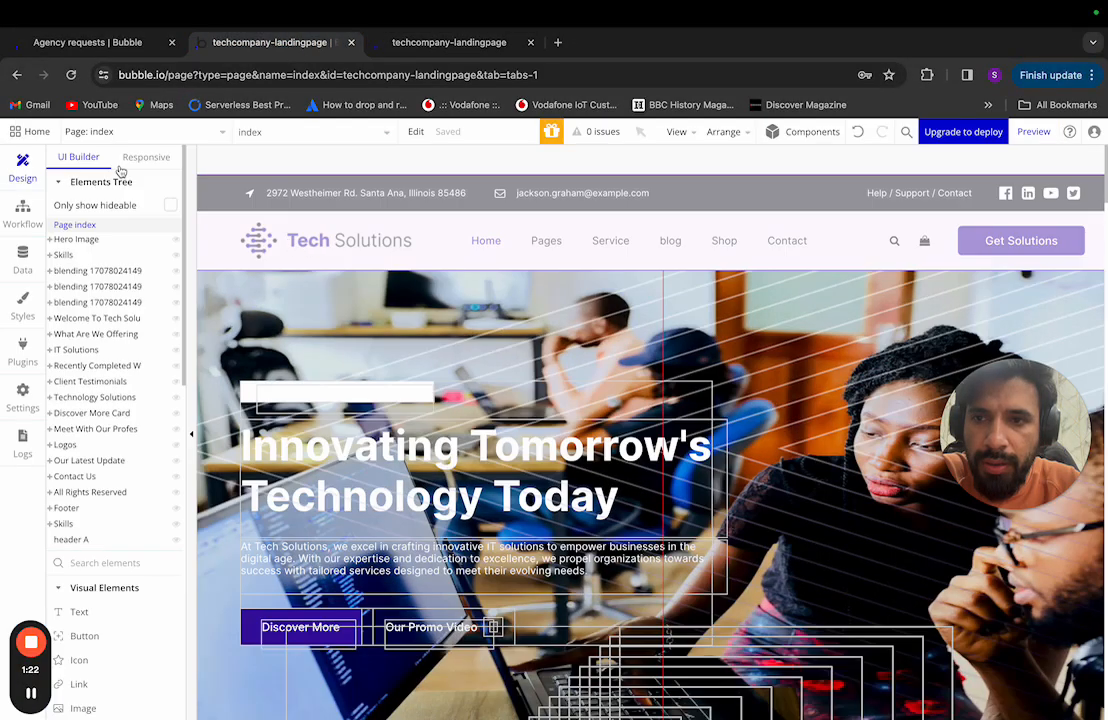
pyautogui.click(89, 128)
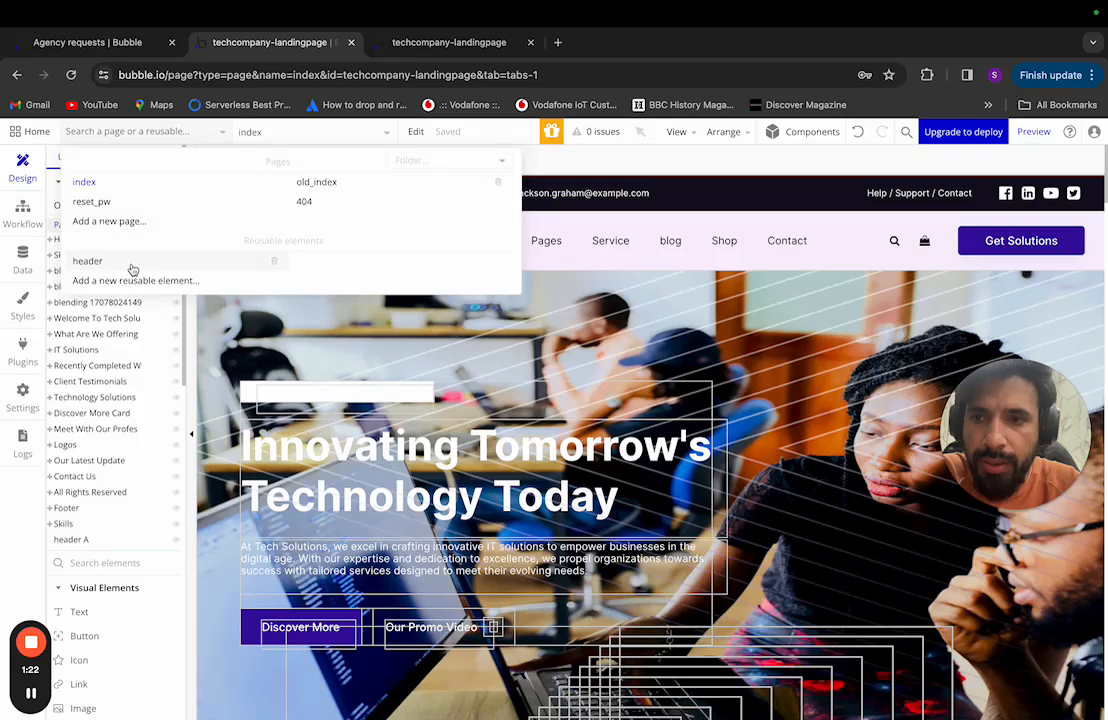
pyautogui.click(290, 262)
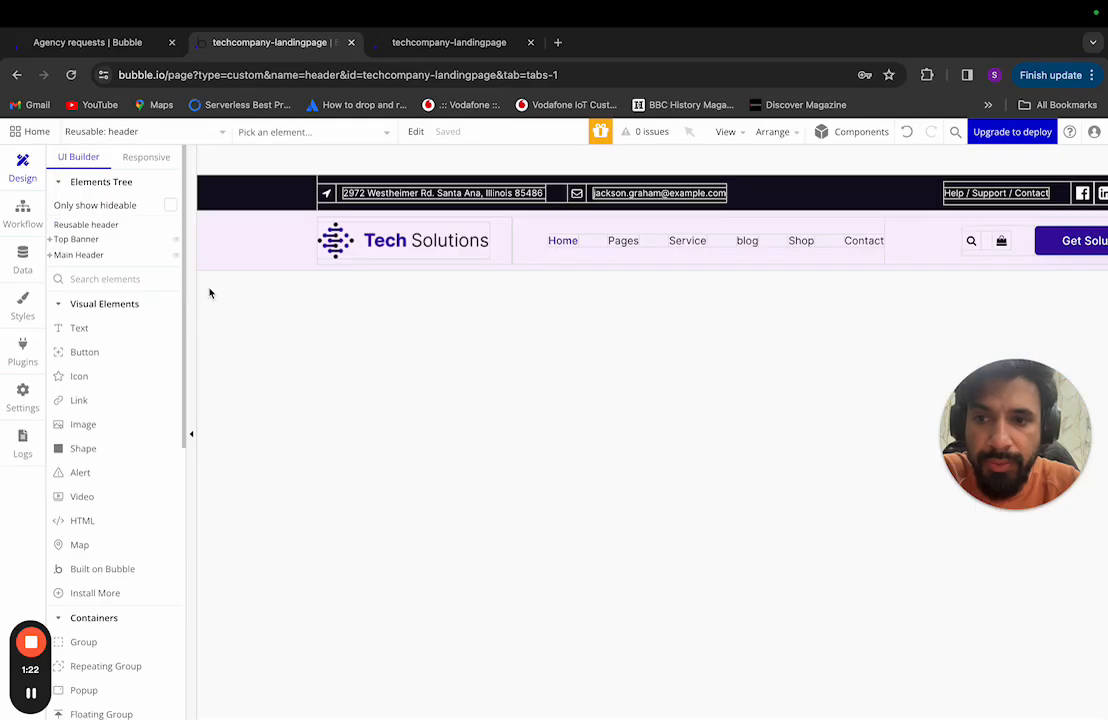
pyautogui.click(440, 251)
pyautogui.doubleClick(440, 251)
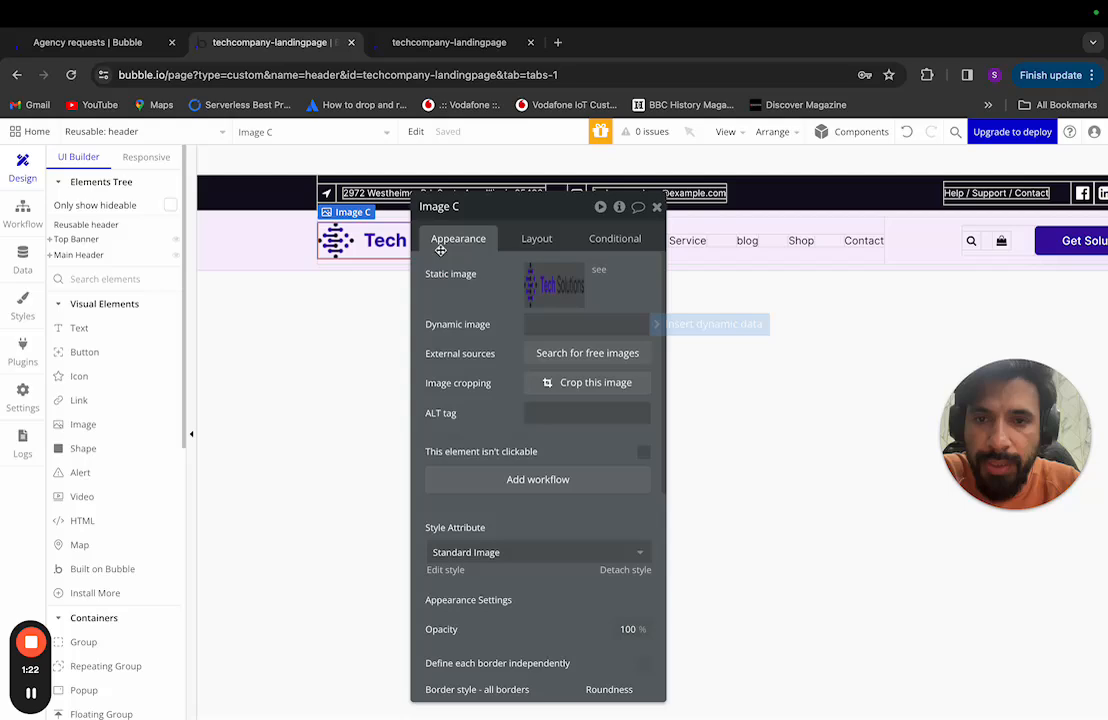
pyautogui.click(545, 288)
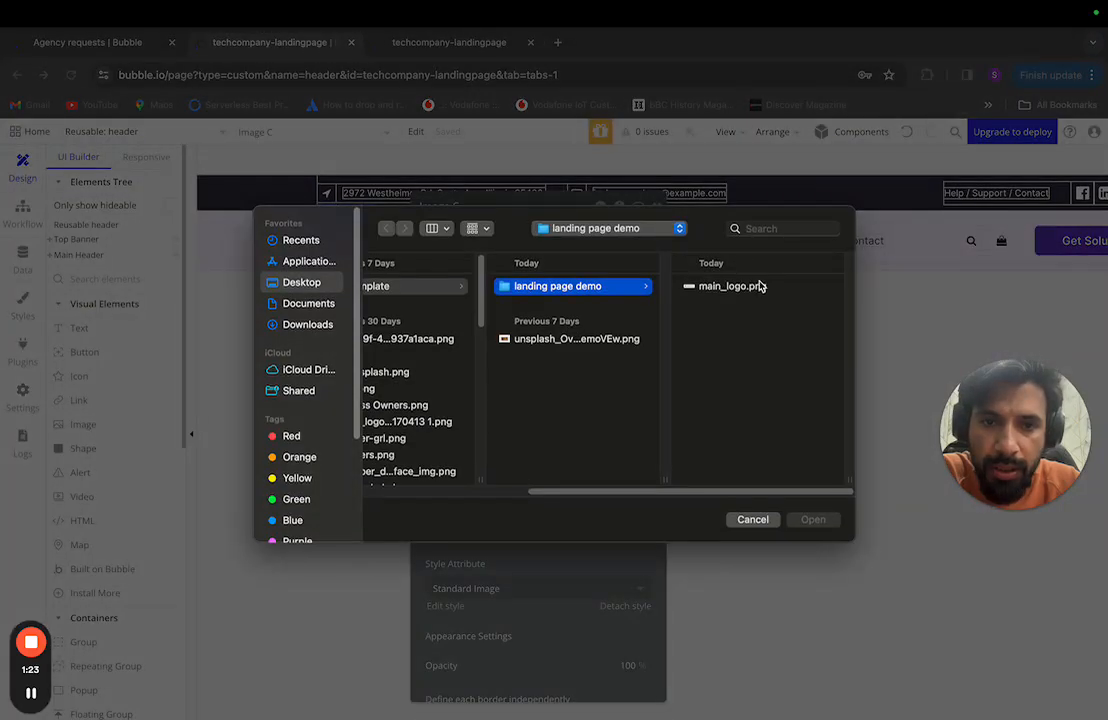
pyautogui.click(729, 292)
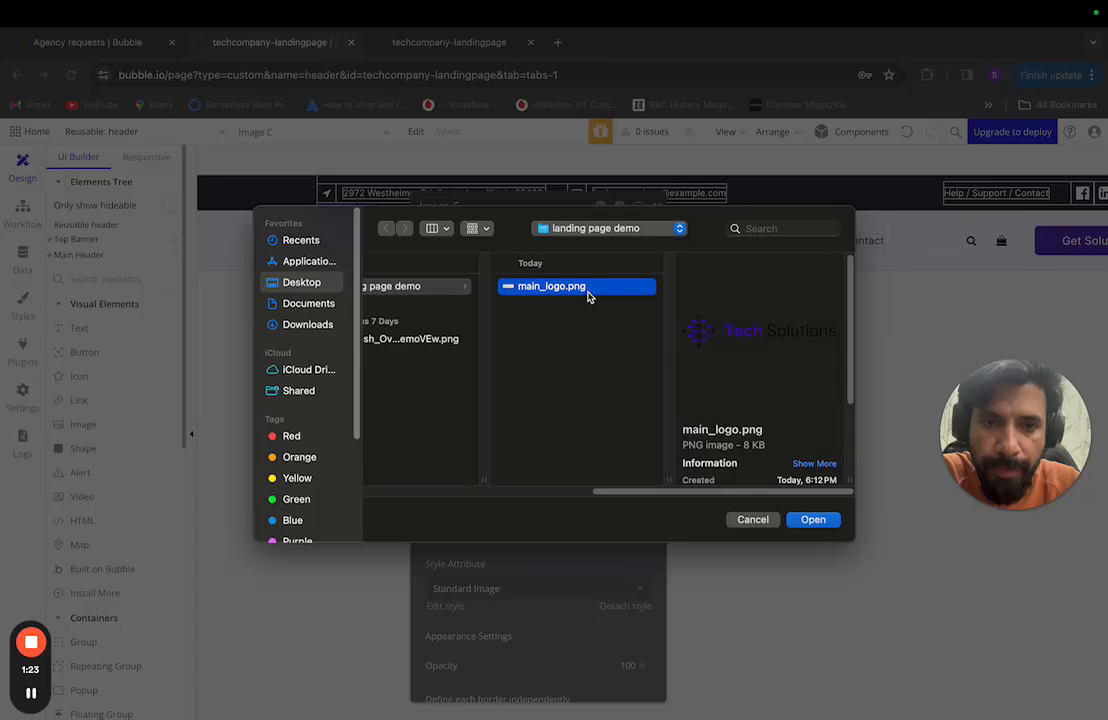
pyautogui.click(813, 519)
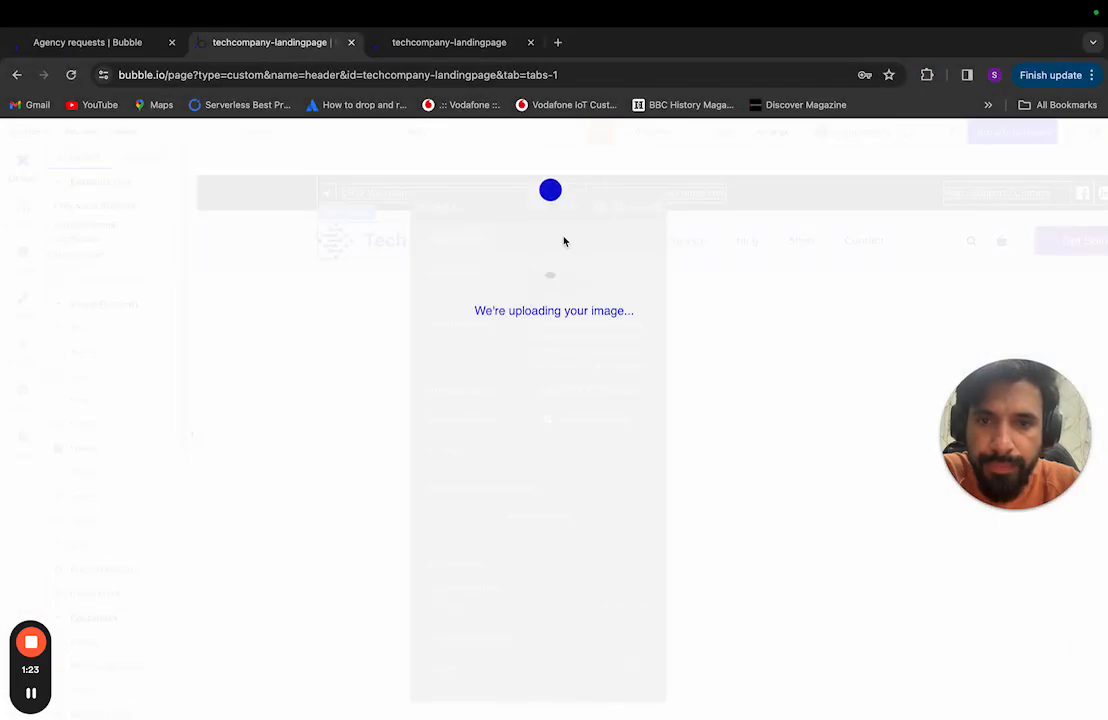
pyautogui.hotkey('ctrl', 'Left')
pyautogui.hotkey('ctrl', 'Right')
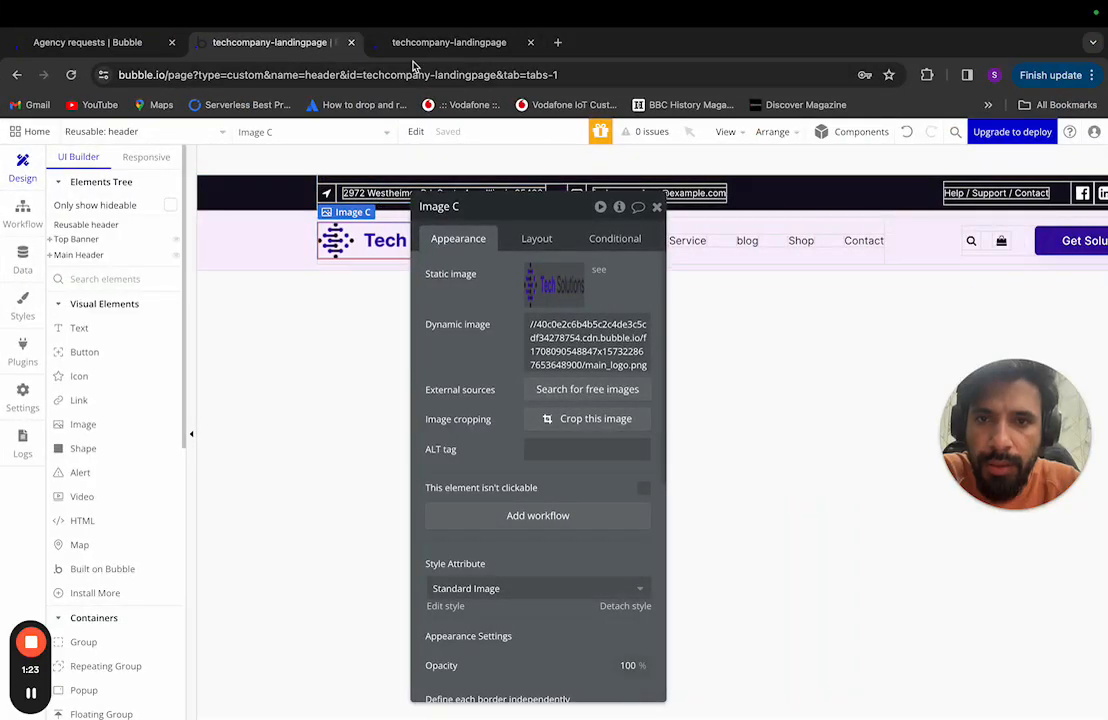
pyautogui.click(445, 46)
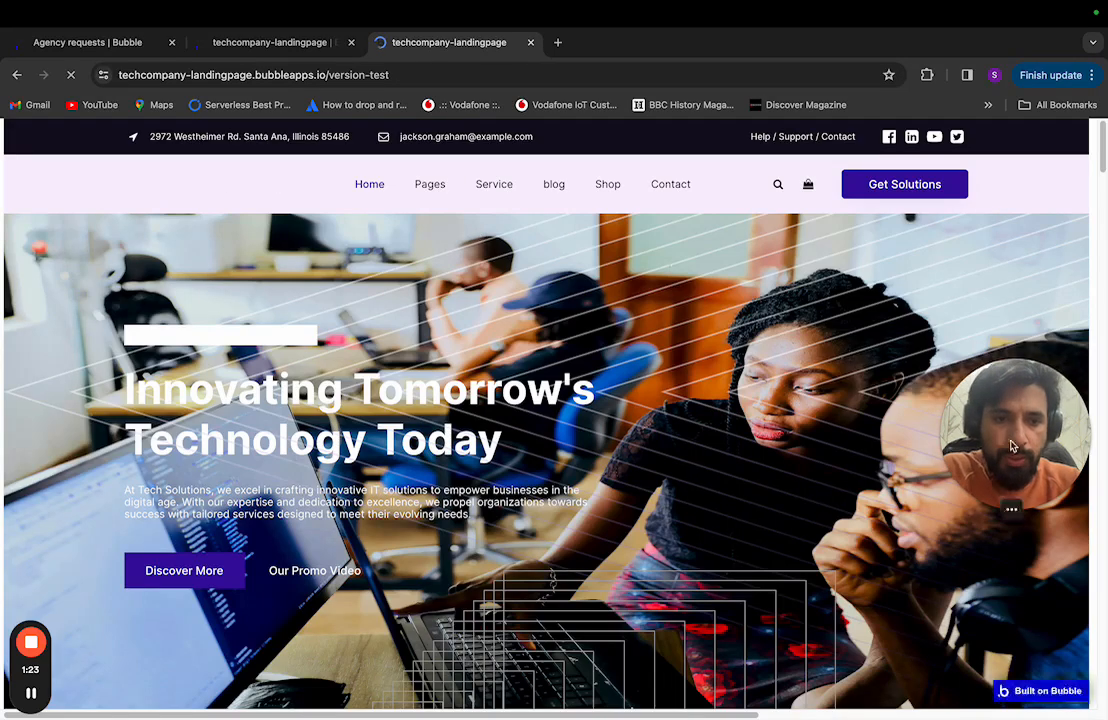
# Step: Look over the preview, then return to the editor's pages and reusables list
pyautogui.moveTo(1012, 447); pyautogui.dragTo(1012, 644)
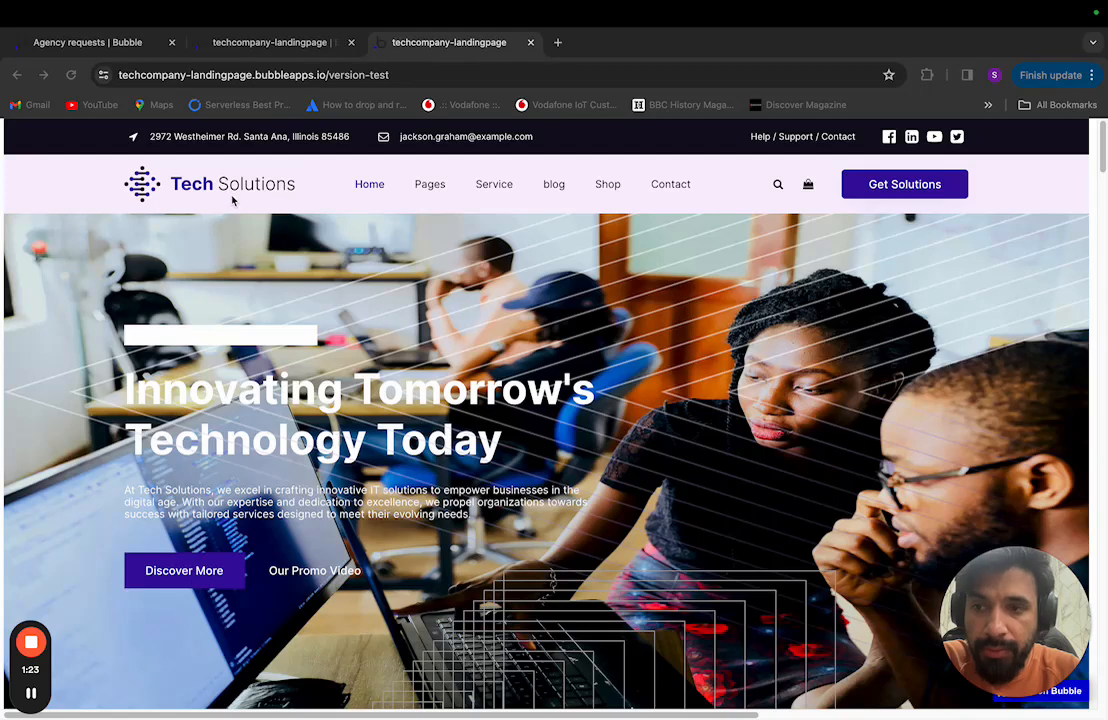
pyautogui.hscroll(1, 231, 259)
pyautogui.hscroll(-1, 231, 259)
pyautogui.hscroll(2, 231, 259)
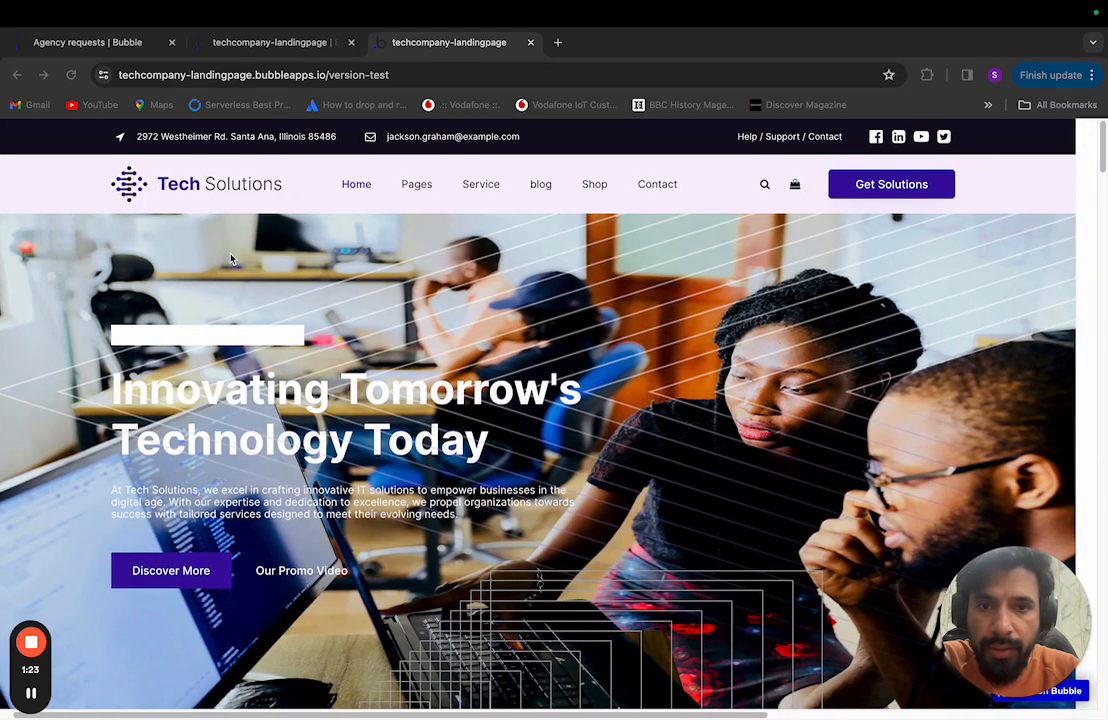
pyautogui.click(254, 48)
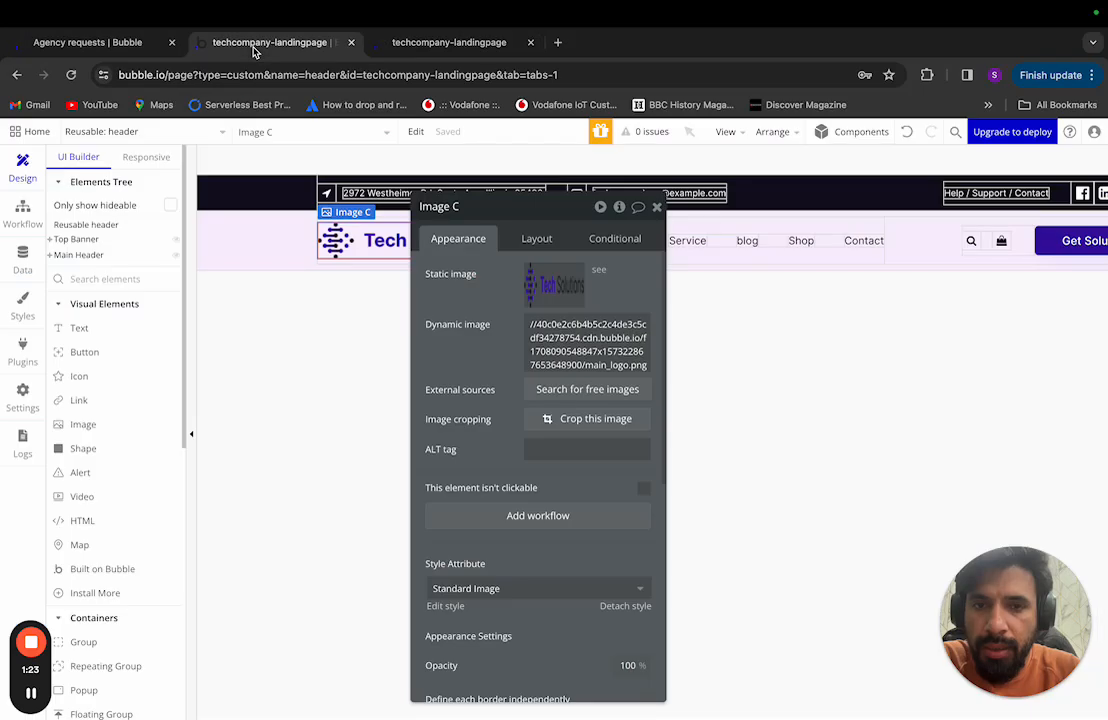
pyautogui.click(95, 128)
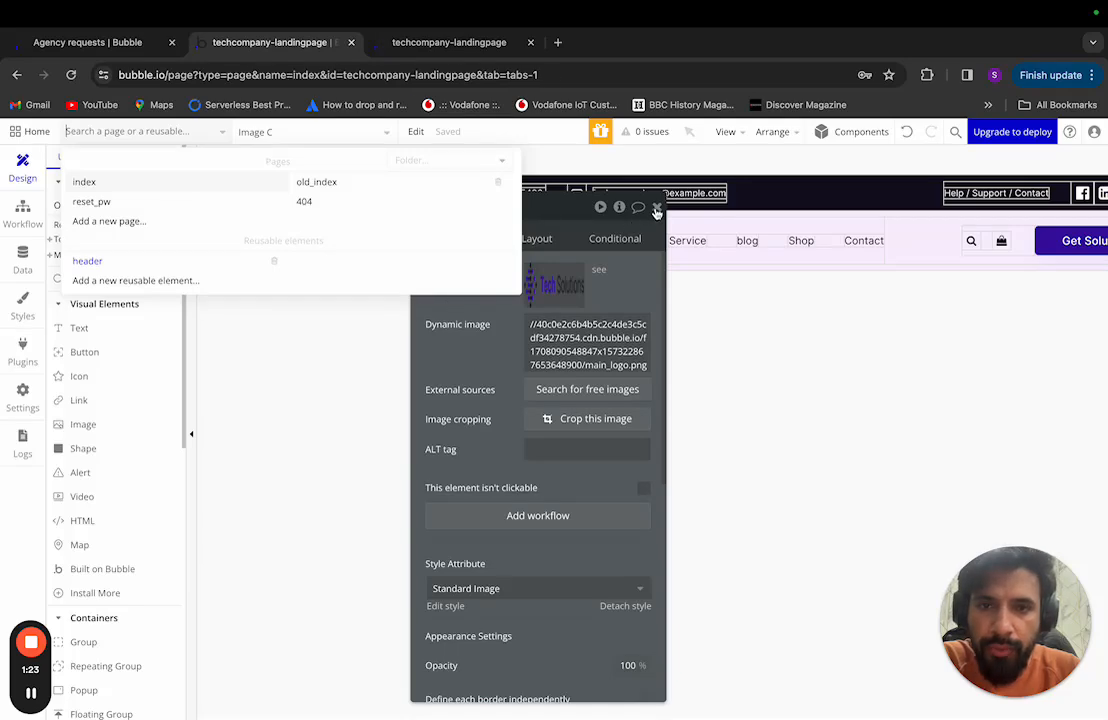
pyautogui.hscroll(5, 520, 309)
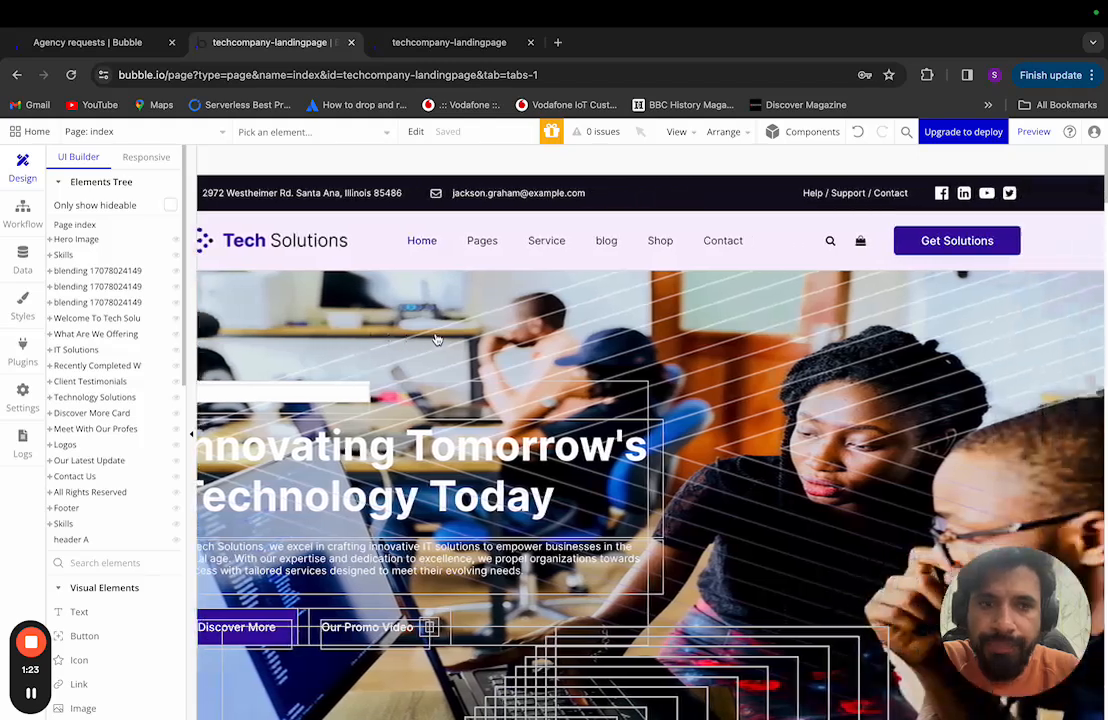
pyautogui.hscroll(-5, 436, 340)
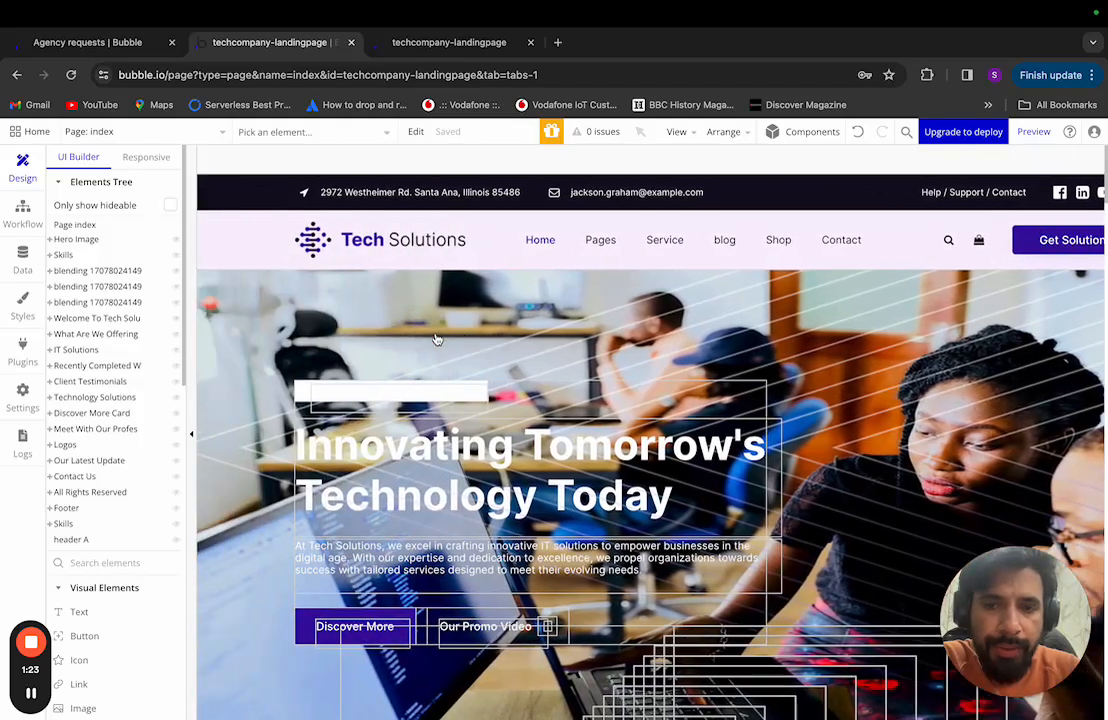
# Step: Scroll through the version-test landing page to check the updated header and logo
pyautogui.click(455, 44)
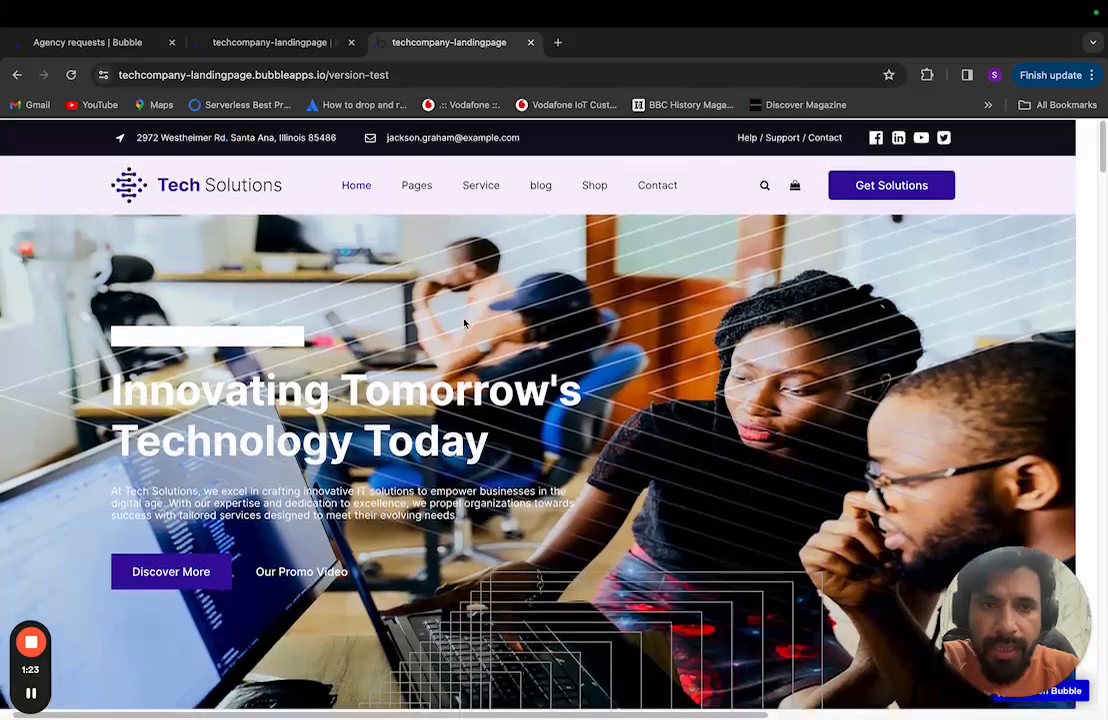
pyautogui.scroll(-1, 464, 323)
pyautogui.scroll(-3, 464, 323)
pyautogui.scroll(3, 464, 323)
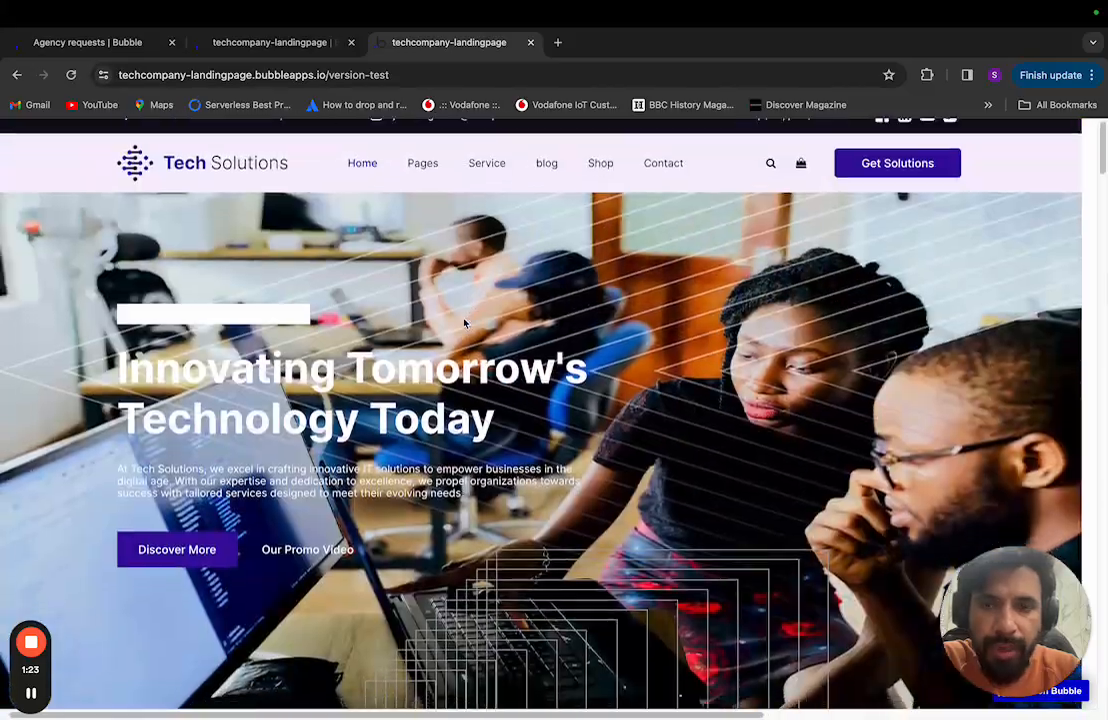
pyautogui.scroll(-2, 464, 323)
pyautogui.scroll(2, 464, 323)
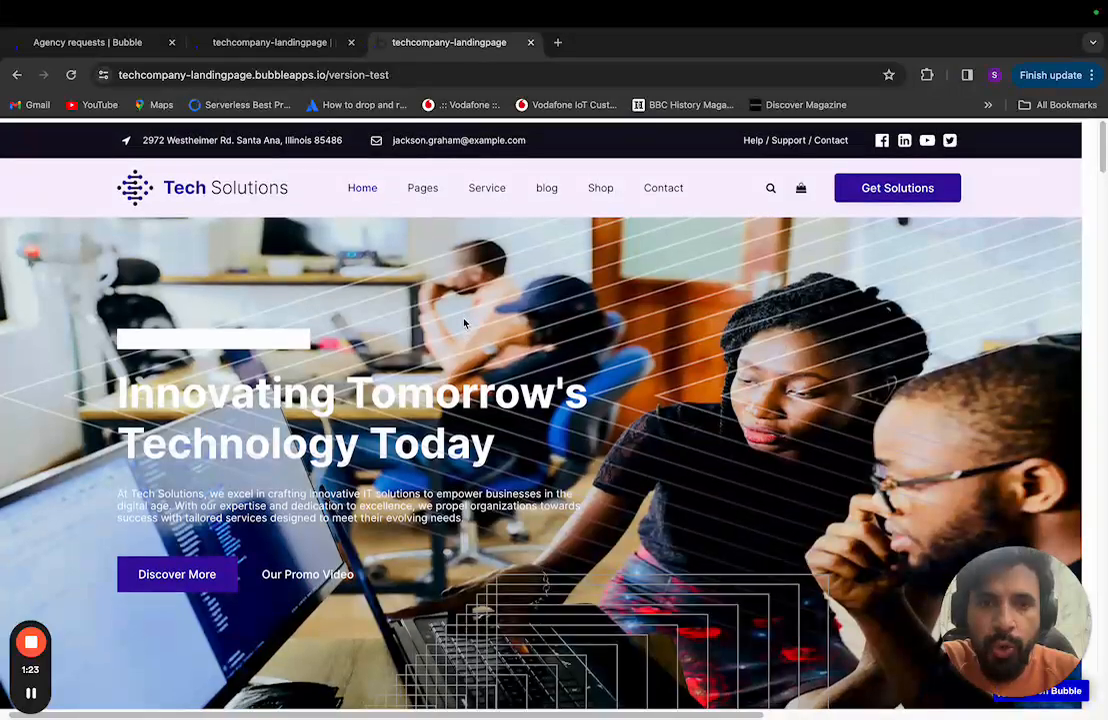
pyautogui.scroll(-2, 464, 323)
pyautogui.scroll(-2, 464, 323)
pyautogui.scroll(4, 464, 323)
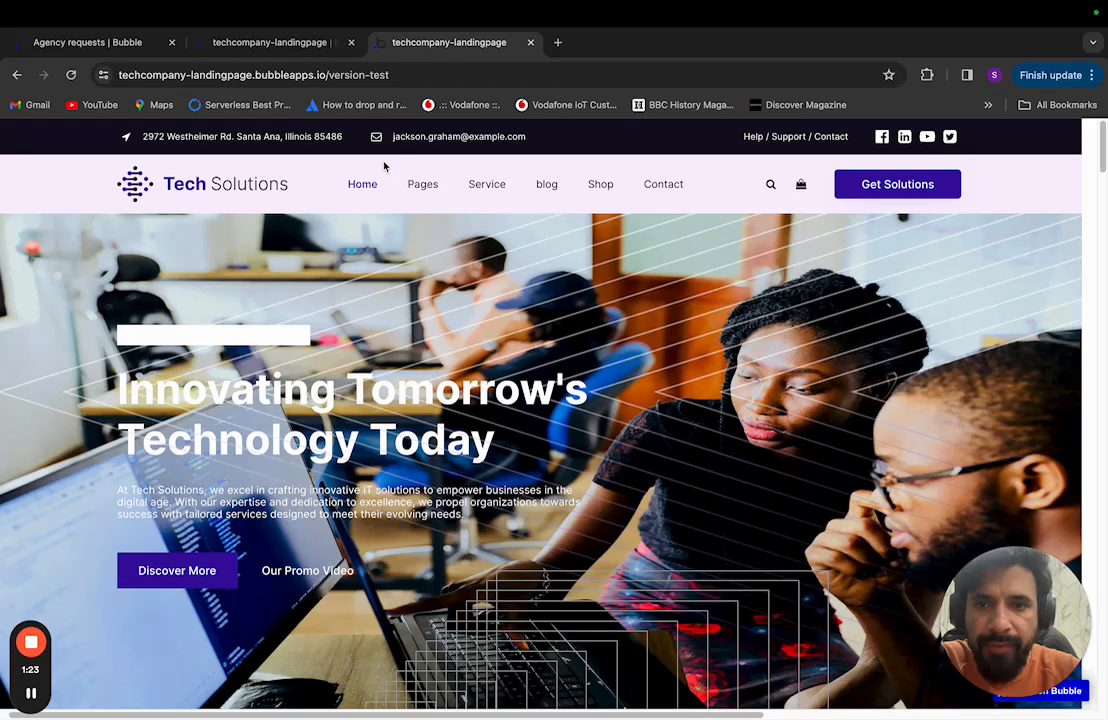
pyautogui.scroll(-1, 441, 373)
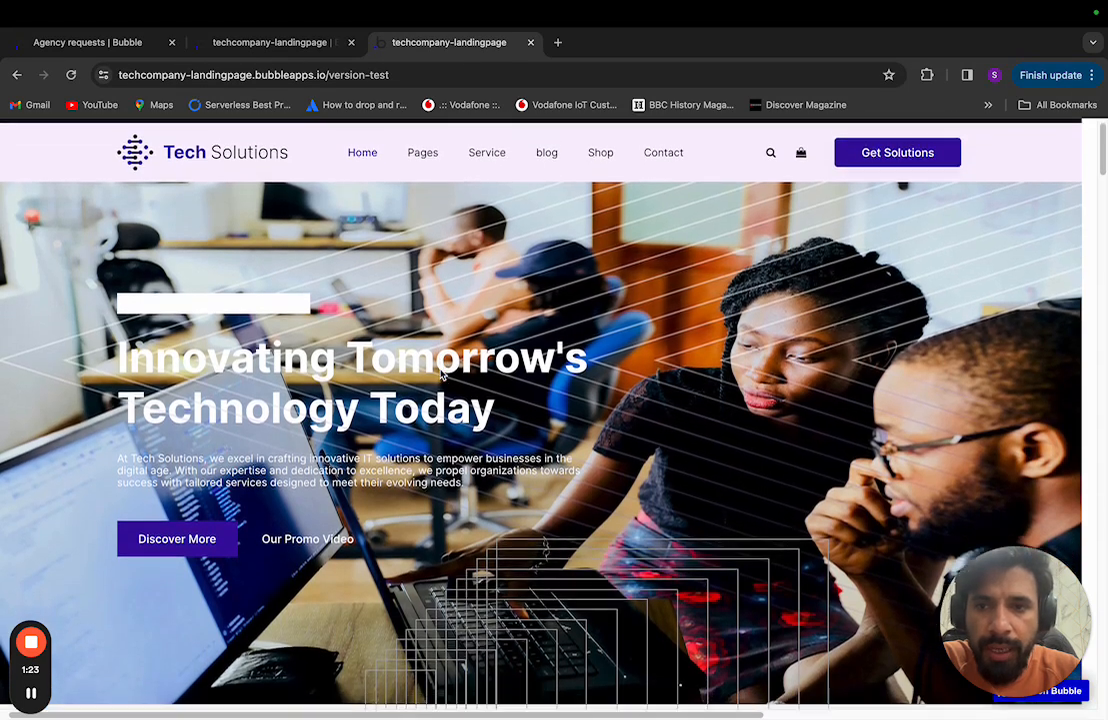
pyautogui.scroll(1, 421, 163)
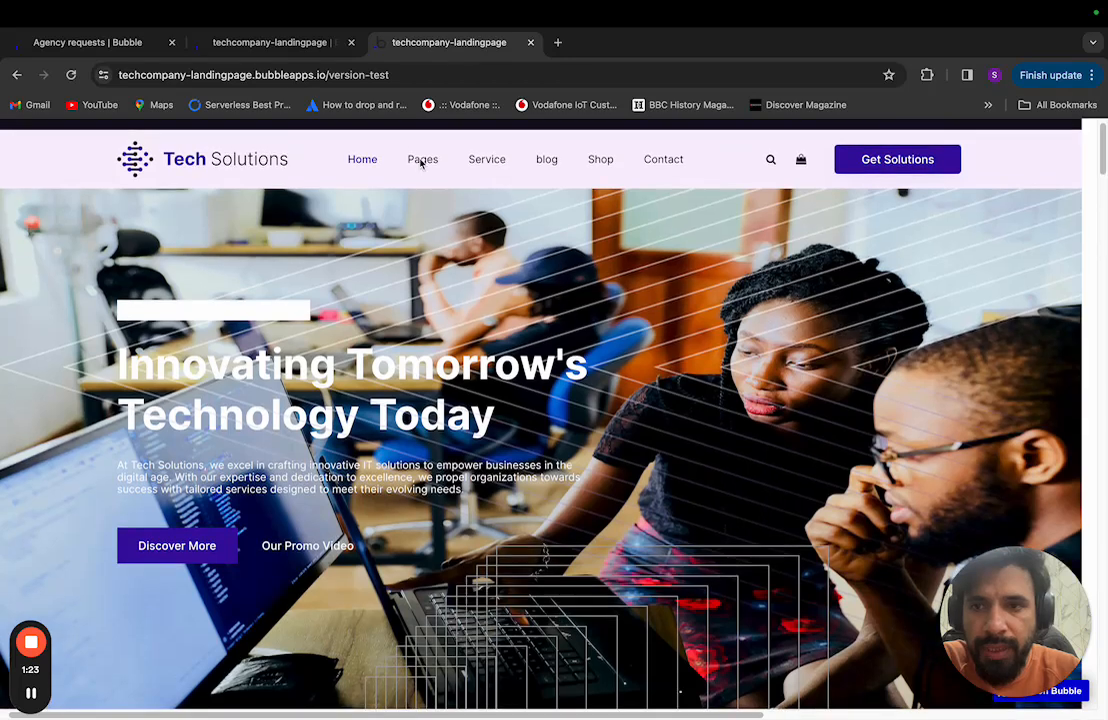
pyautogui.scroll(-1, 421, 163)
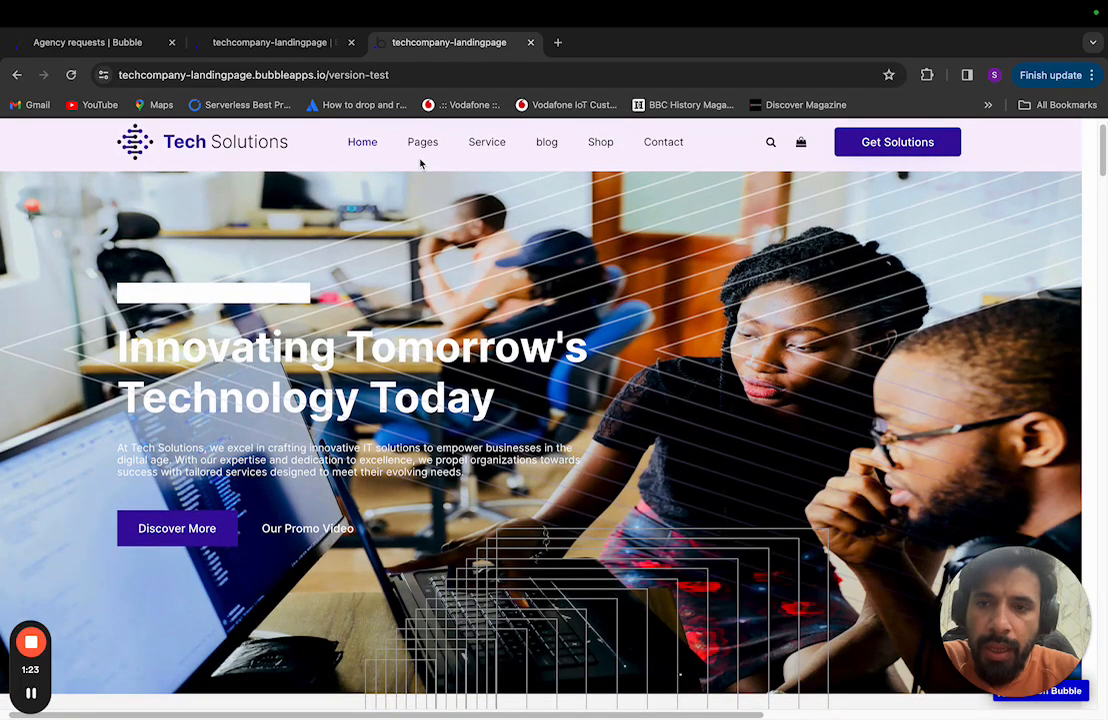
pyautogui.scroll(1, 428, 204)
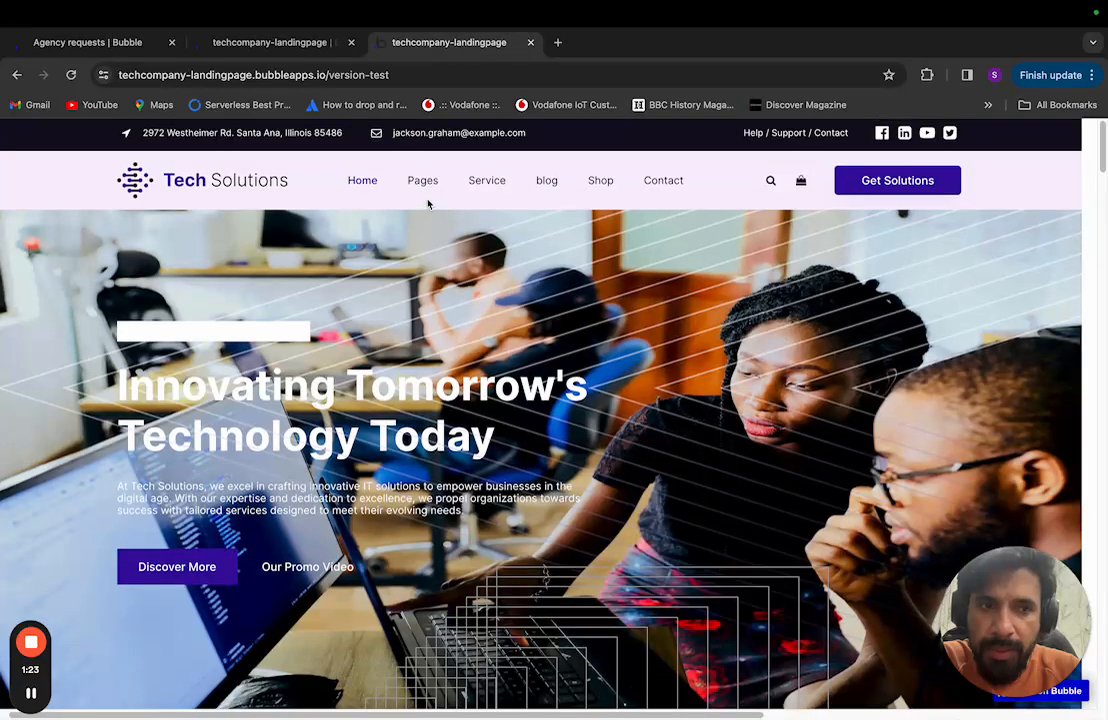
pyautogui.scroll(1, 428, 204)
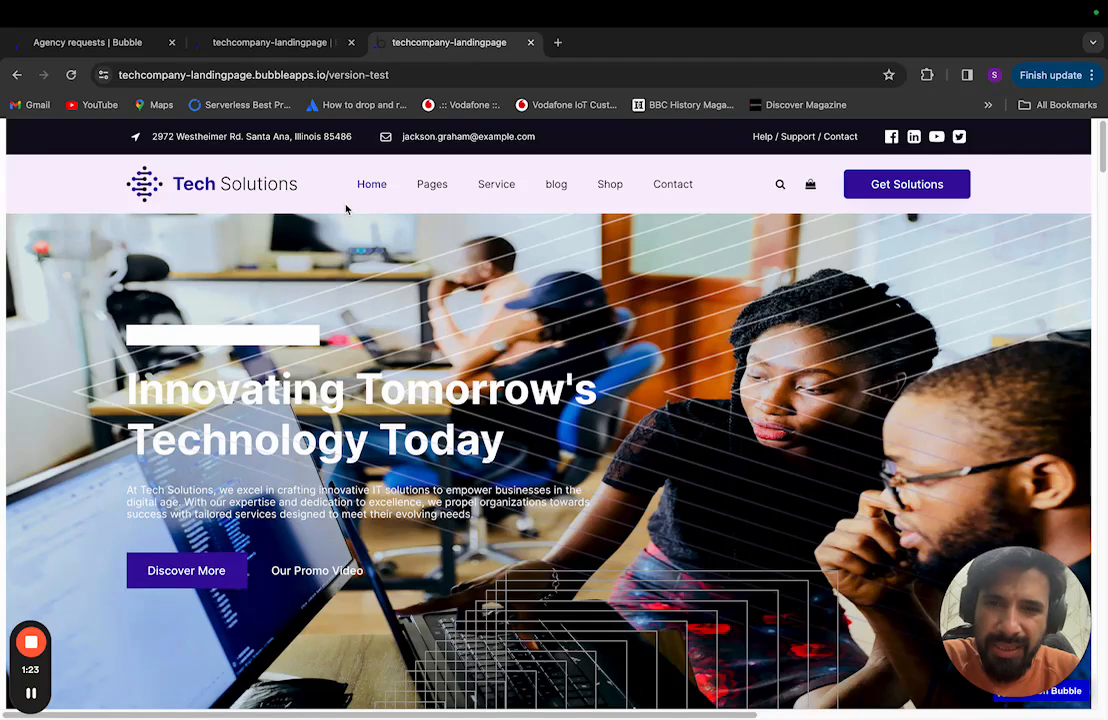
pyautogui.hscroll(2, 466, 260)
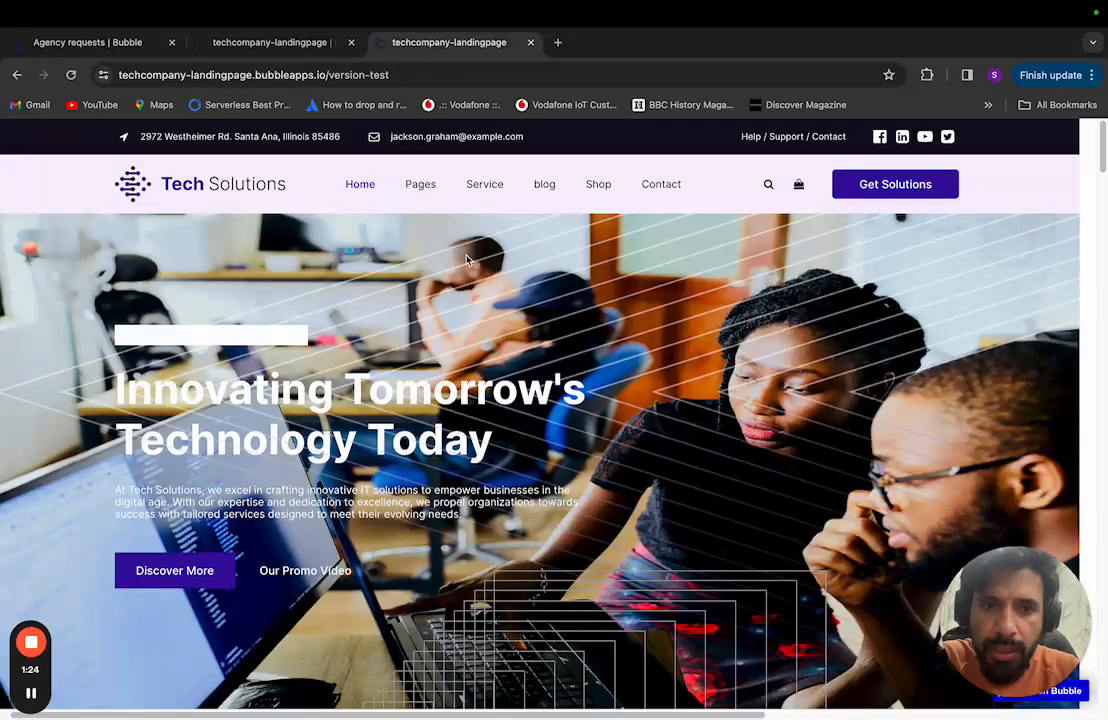
pyautogui.hscroll(-2, 466, 260)
pyautogui.scroll(-4, 466, 260)
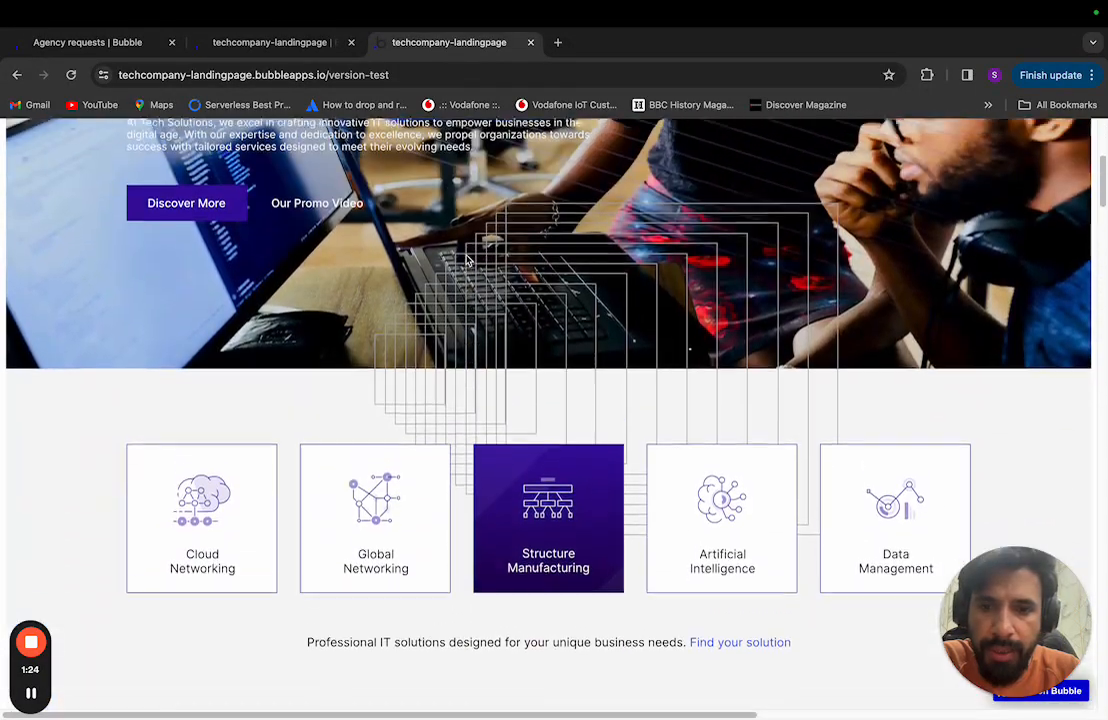
pyautogui.scroll(4, 466, 260)
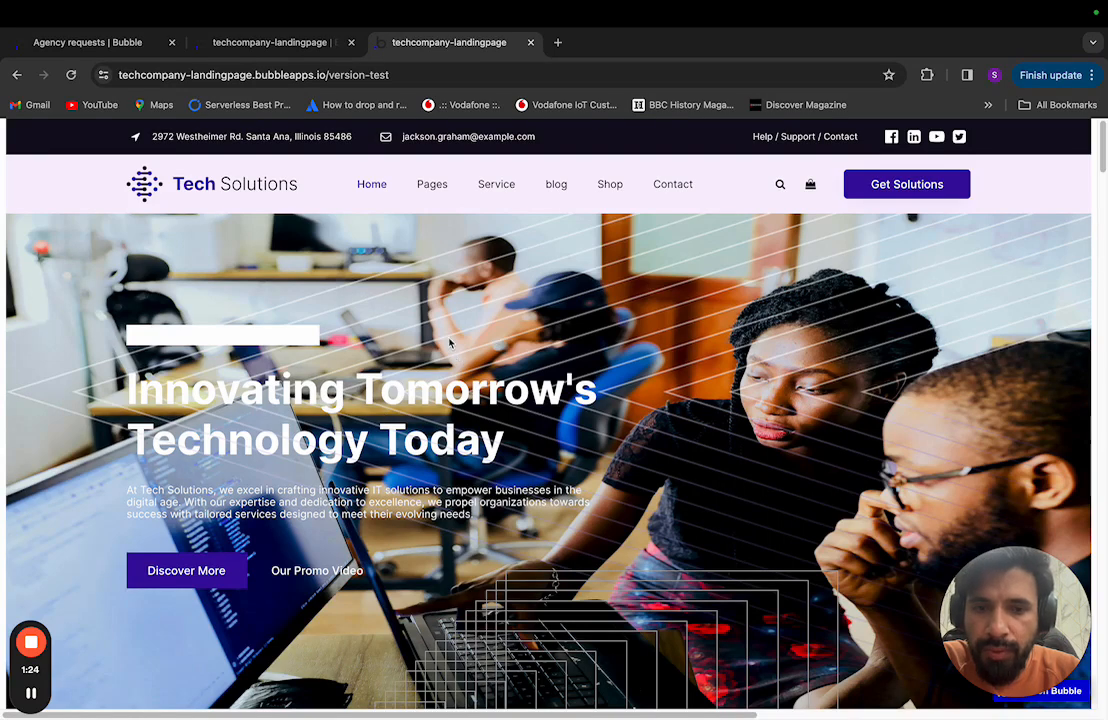
pyautogui.scroll(-1, 449, 343)
# Step: Select Hero Image in the Elements Tree and expand its child elements
pyautogui.click(290, 44)
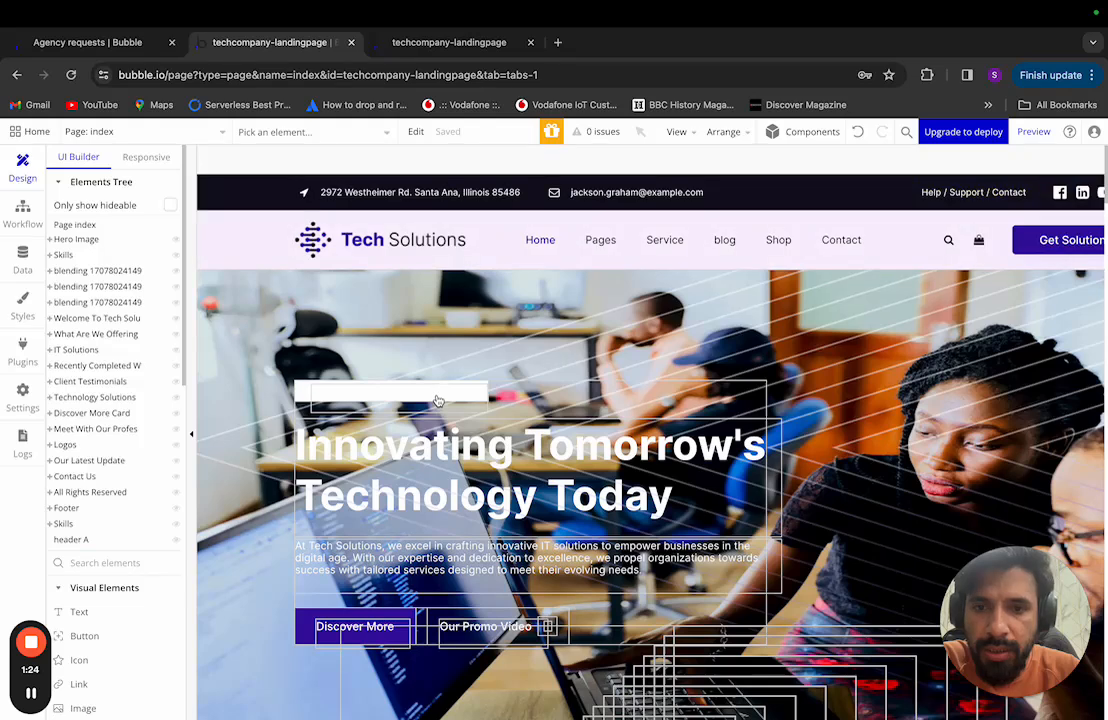
pyautogui.click(56, 240)
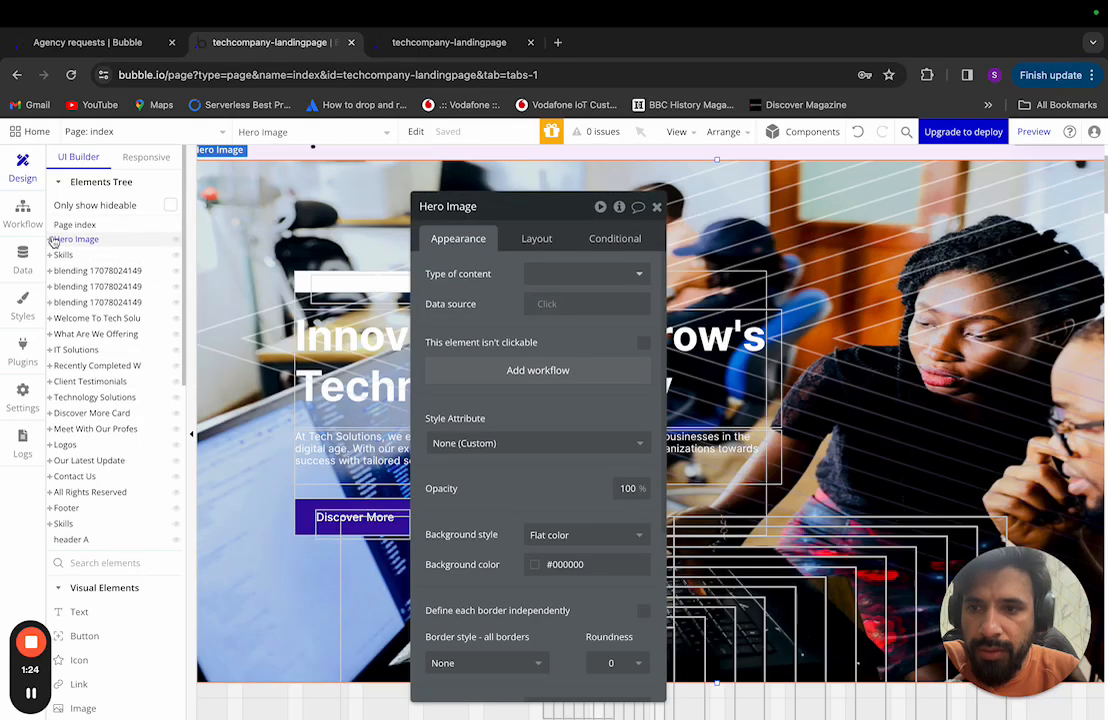
pyautogui.click(50, 240)
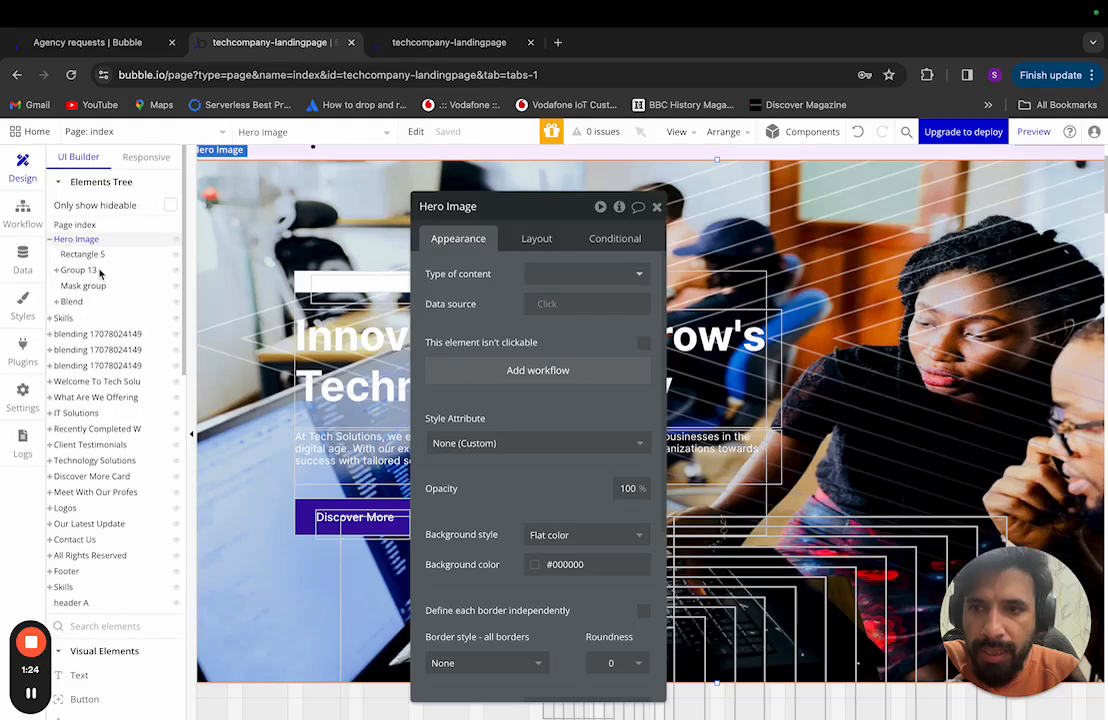
pyautogui.press('super+Tab')
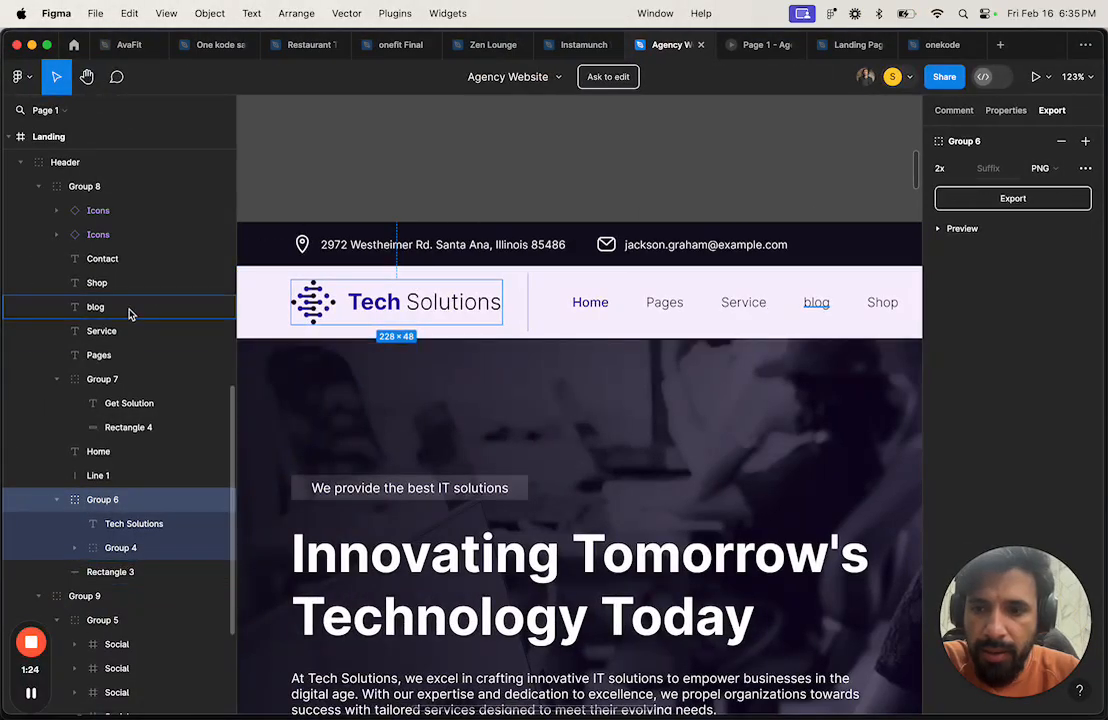
# Step: Collapse the Header layer and expand the Hero Image frame in Figma's Layers panel
pyautogui.scroll(3, 128, 314)
pyautogui.click(21, 233)
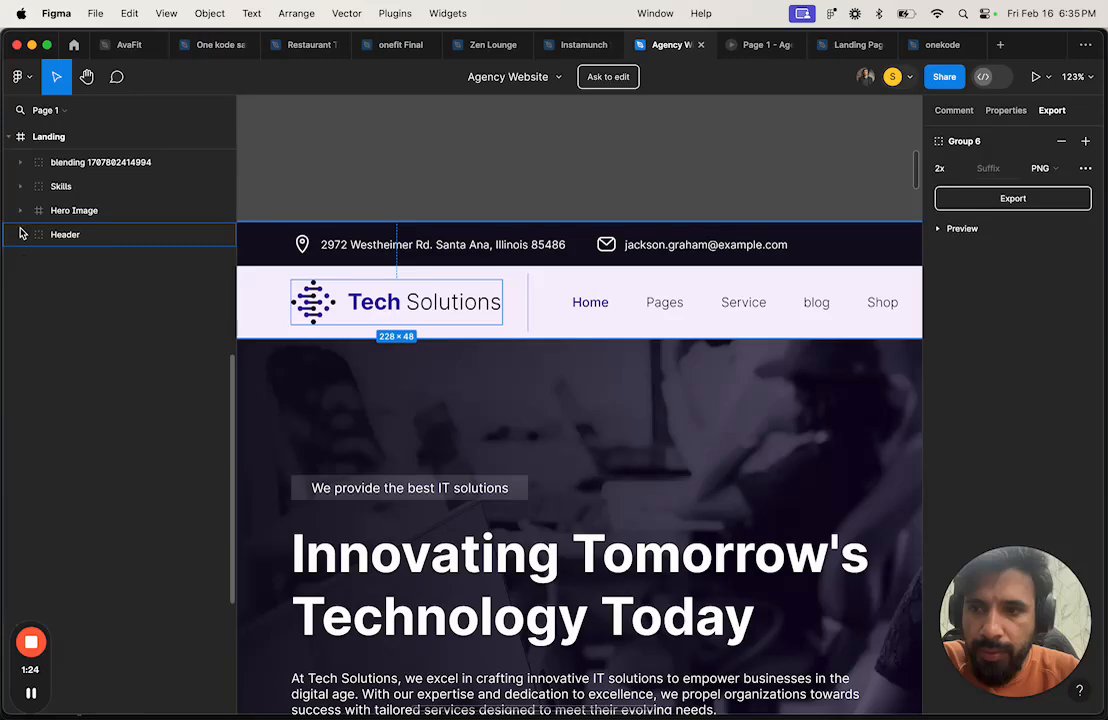
pyautogui.click(72, 211)
pyautogui.scroll(-5, 483, 345)
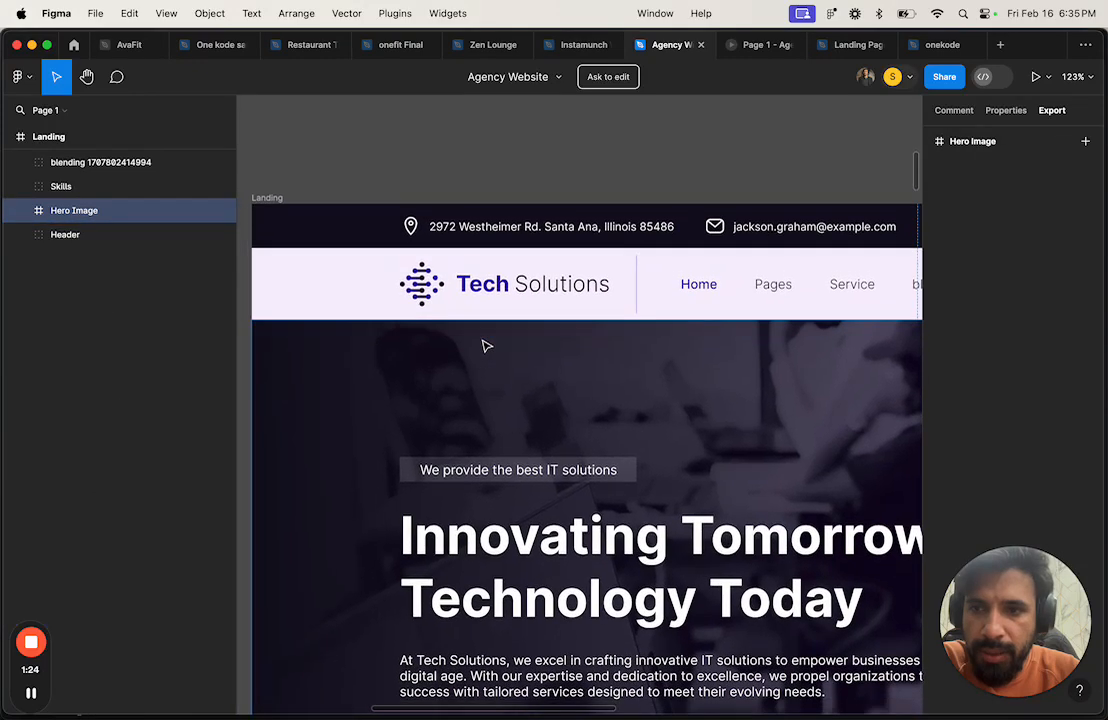
pyautogui.scroll(-2, 483, 345)
pyautogui.scroll(-3, 485, 277)
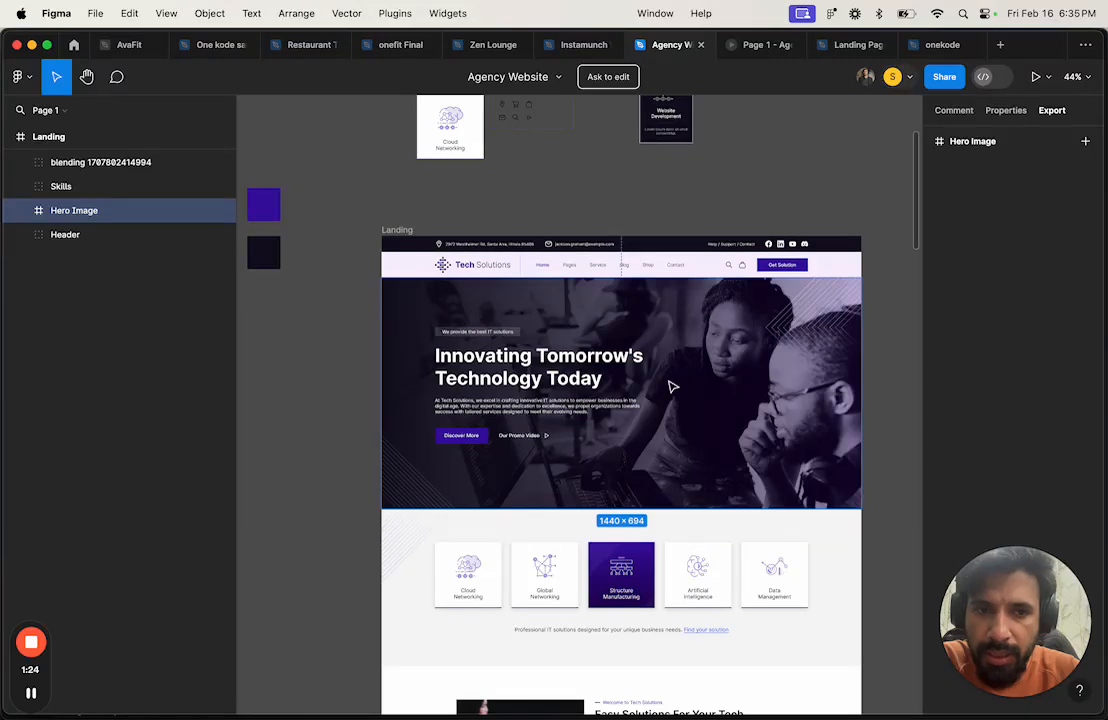
pyautogui.click(21, 211)
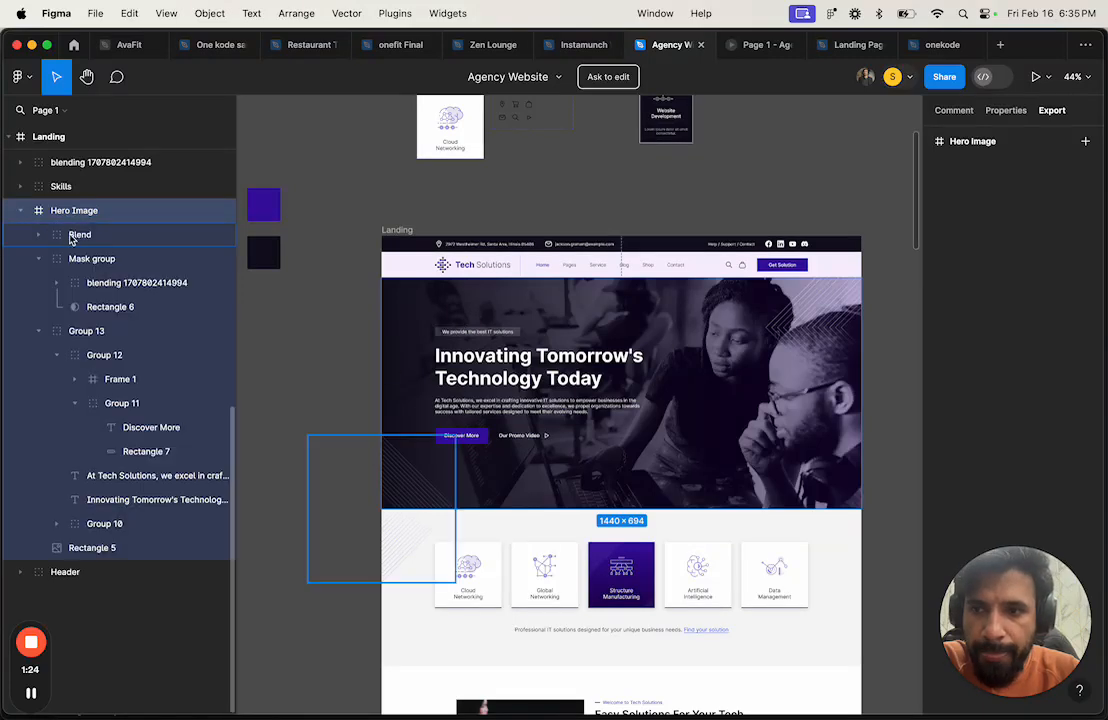
# Step: Collapse the Blend, Mask group and Group 13 layers, leaving Group 13 selected
pyautogui.click(49, 236)
pyautogui.click(39, 234)
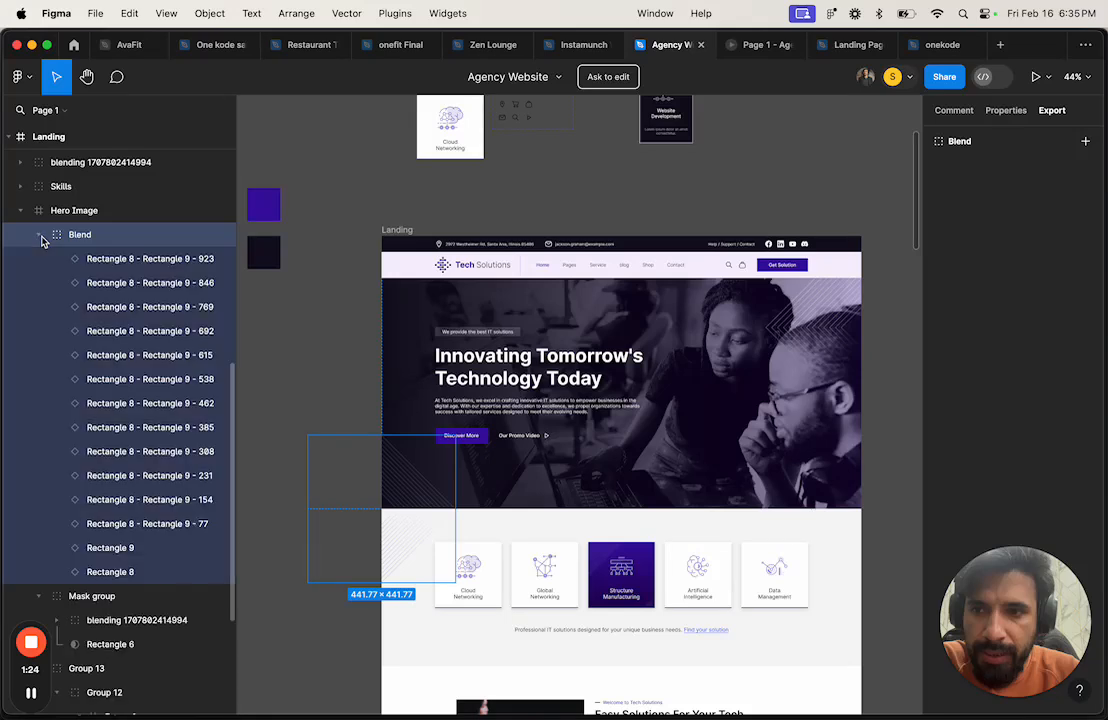
pyautogui.click(40, 235)
pyautogui.click(39, 258)
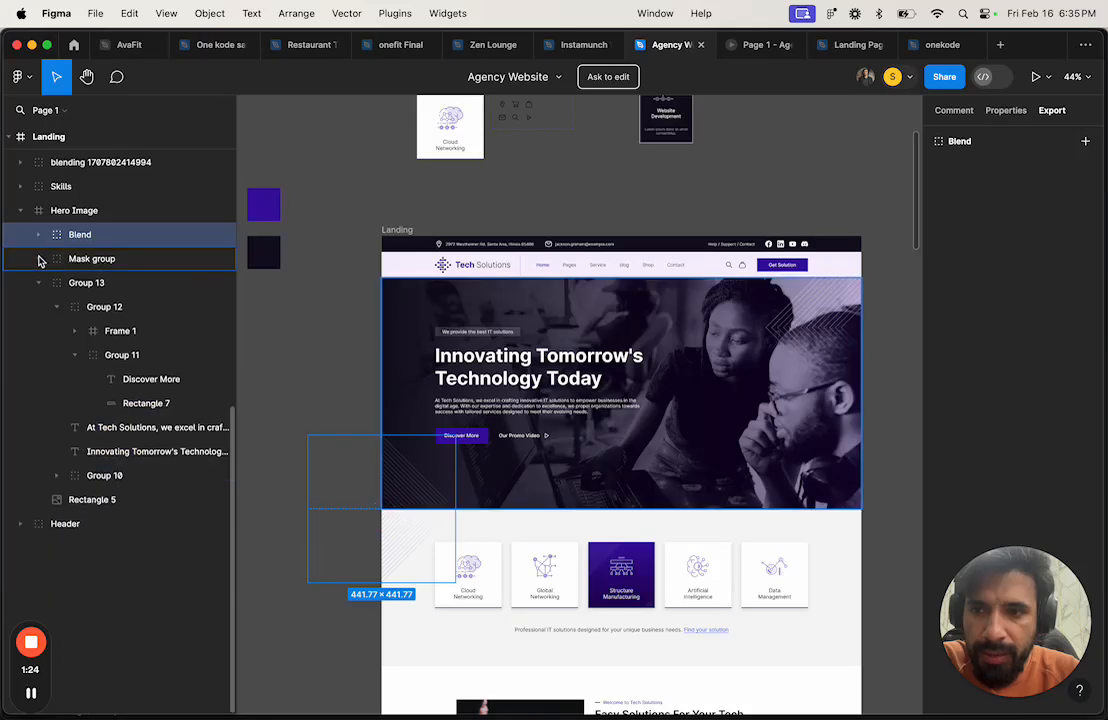
pyautogui.click(42, 285)
pyautogui.click(117, 287)
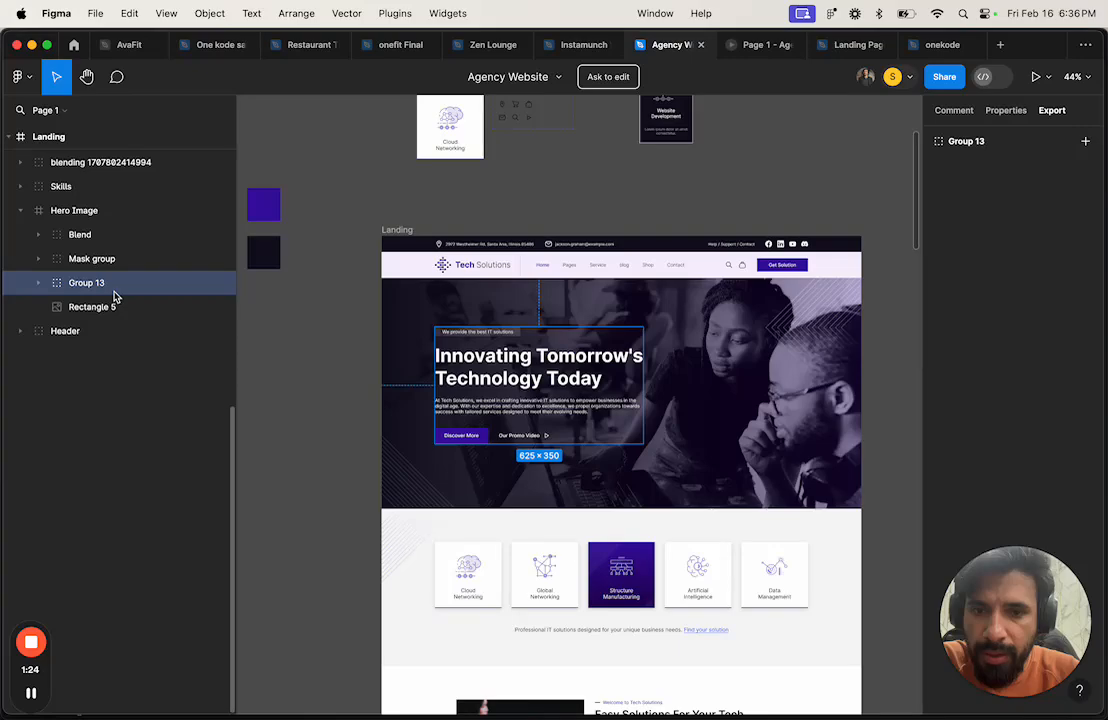
pyautogui.hotkey('ctrl', 'Right')
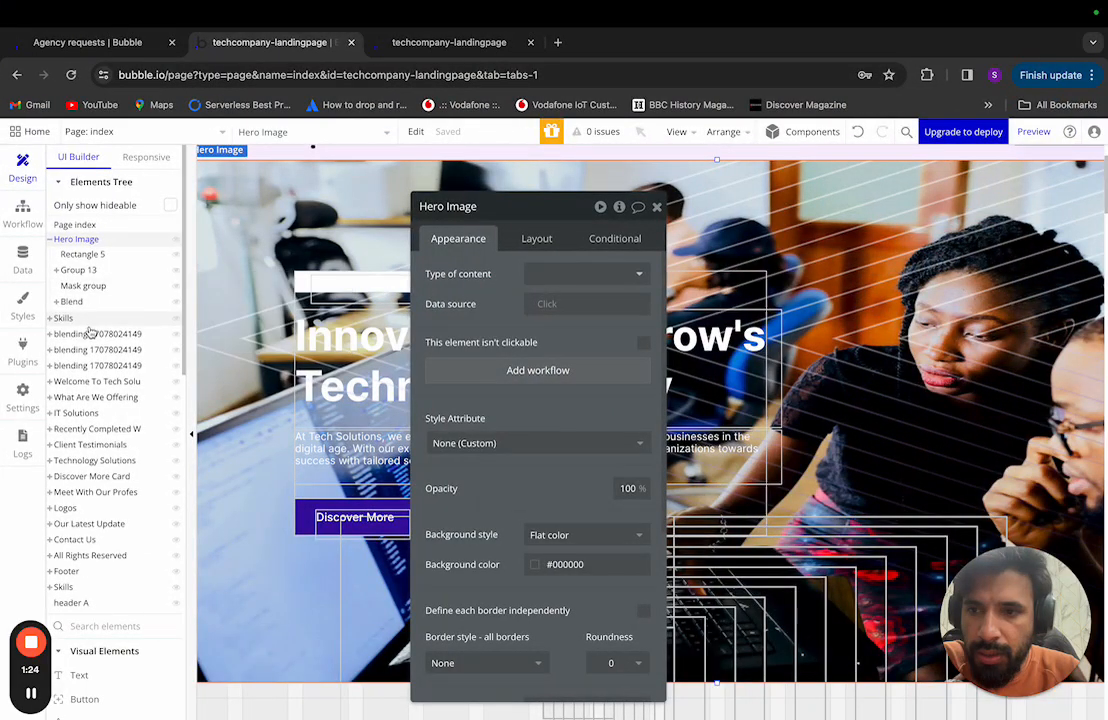
# Step: Delete Rectangle 5 from Hero Image, then view Hero Image's layout settings
pyautogui.click(87, 255)
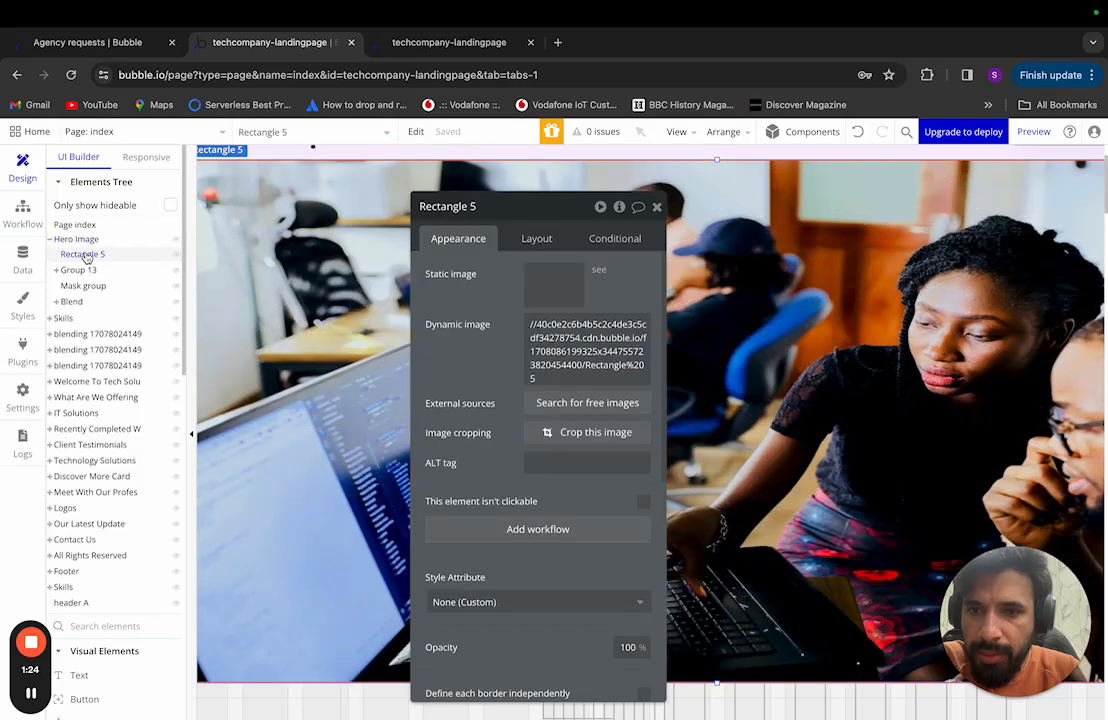
pyautogui.rightClick(104, 256)
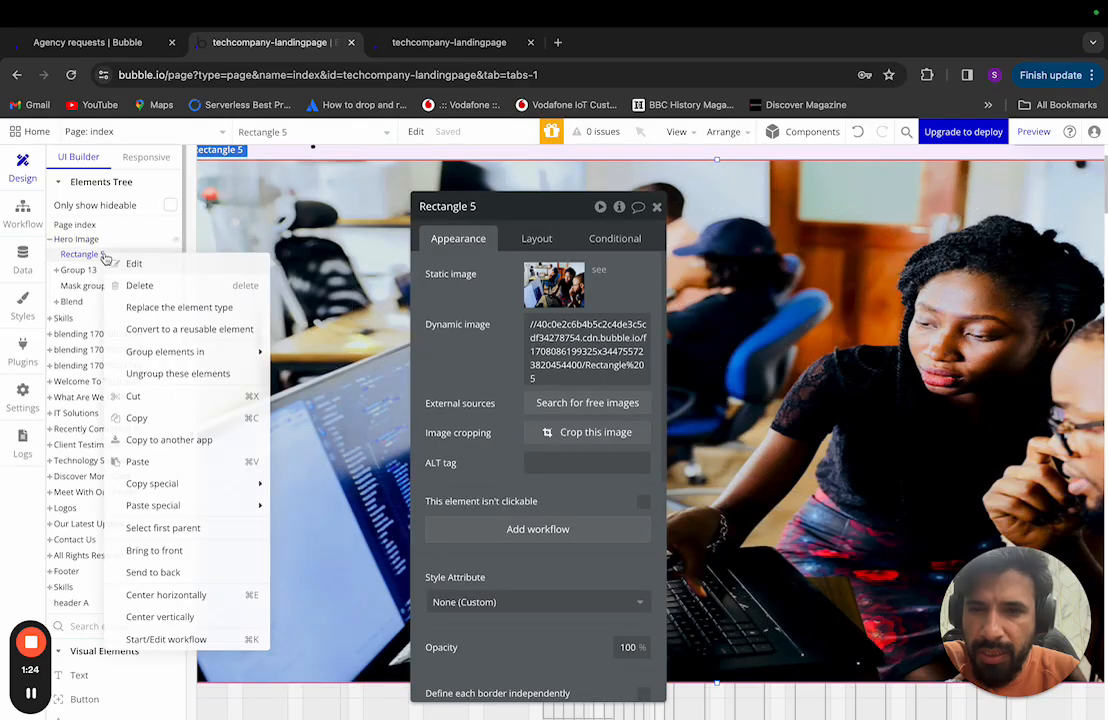
pyautogui.click(157, 289)
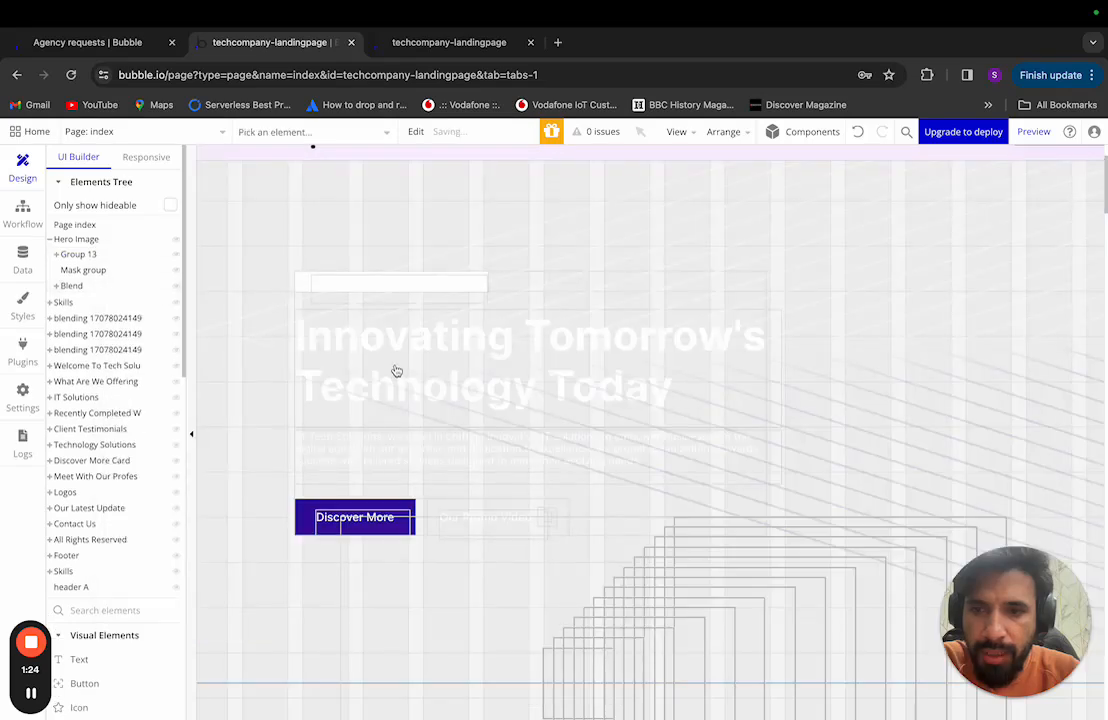
pyautogui.click(105, 240)
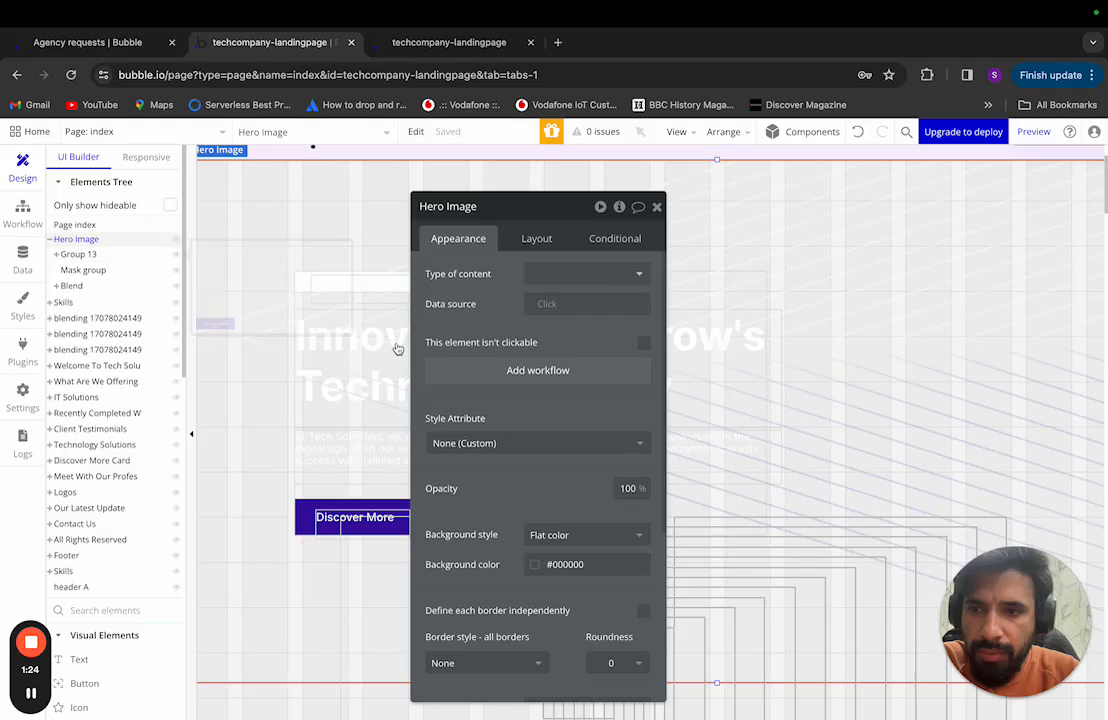
pyautogui.click(549, 237)
# Step: Add a PNG export to Hero Image's Mask group and save it as hero_bg_image.png
pyautogui.press('super+Tab')
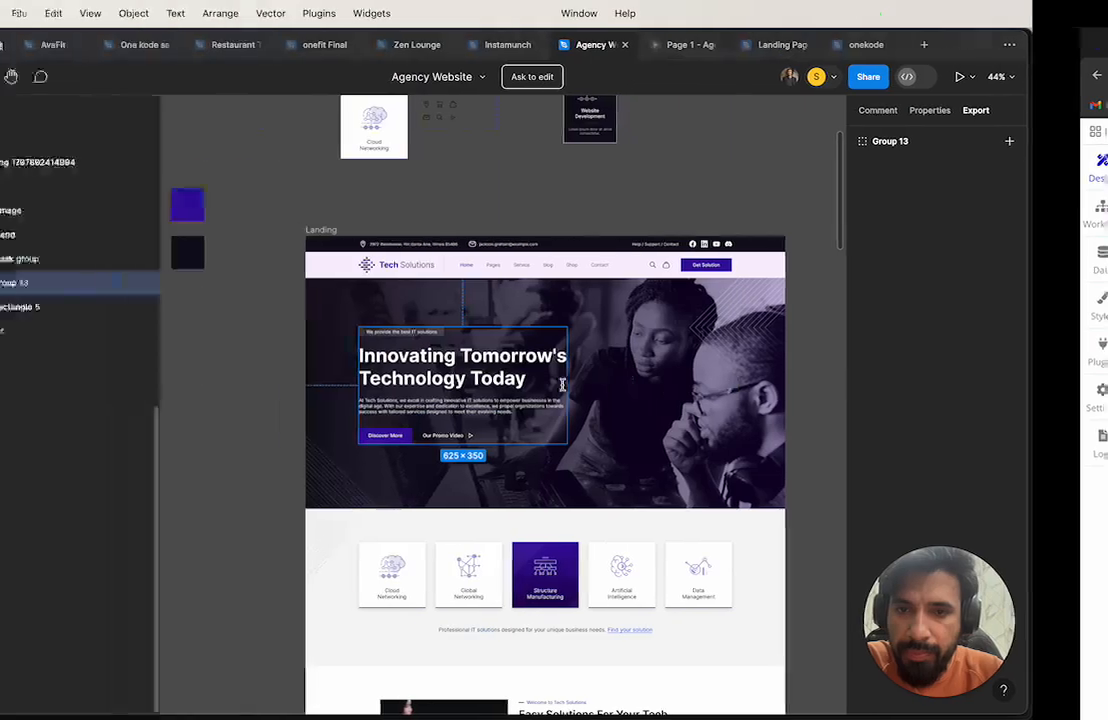
pyautogui.click(733, 372)
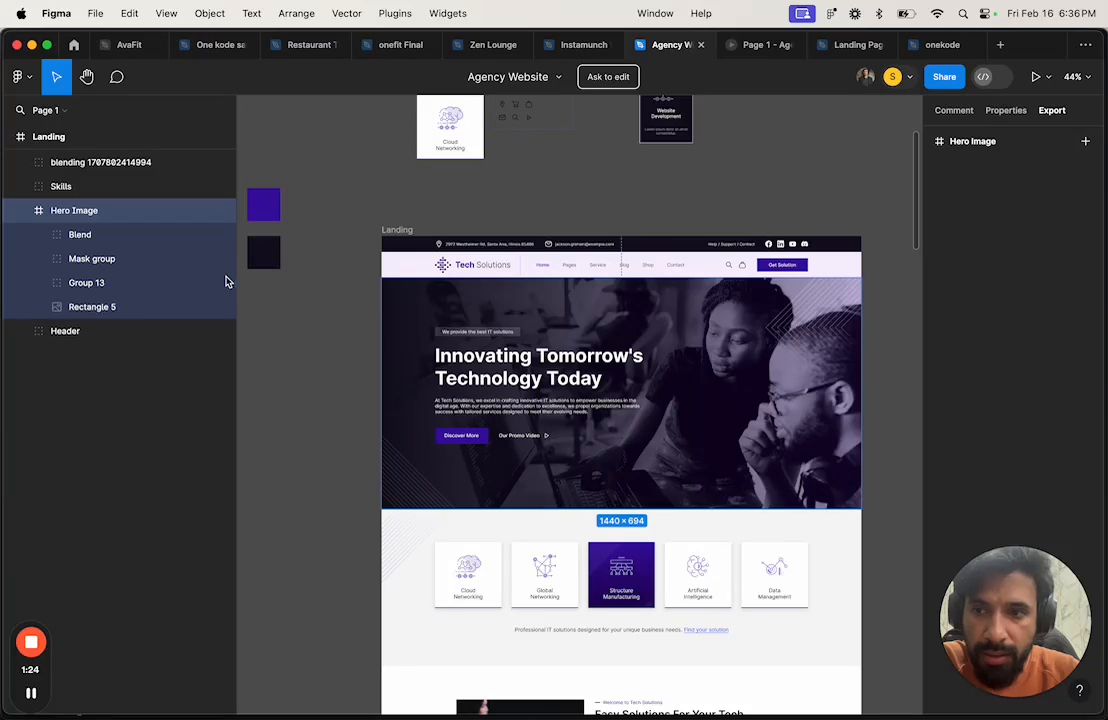
pyautogui.click(126, 238)
pyautogui.click(126, 262)
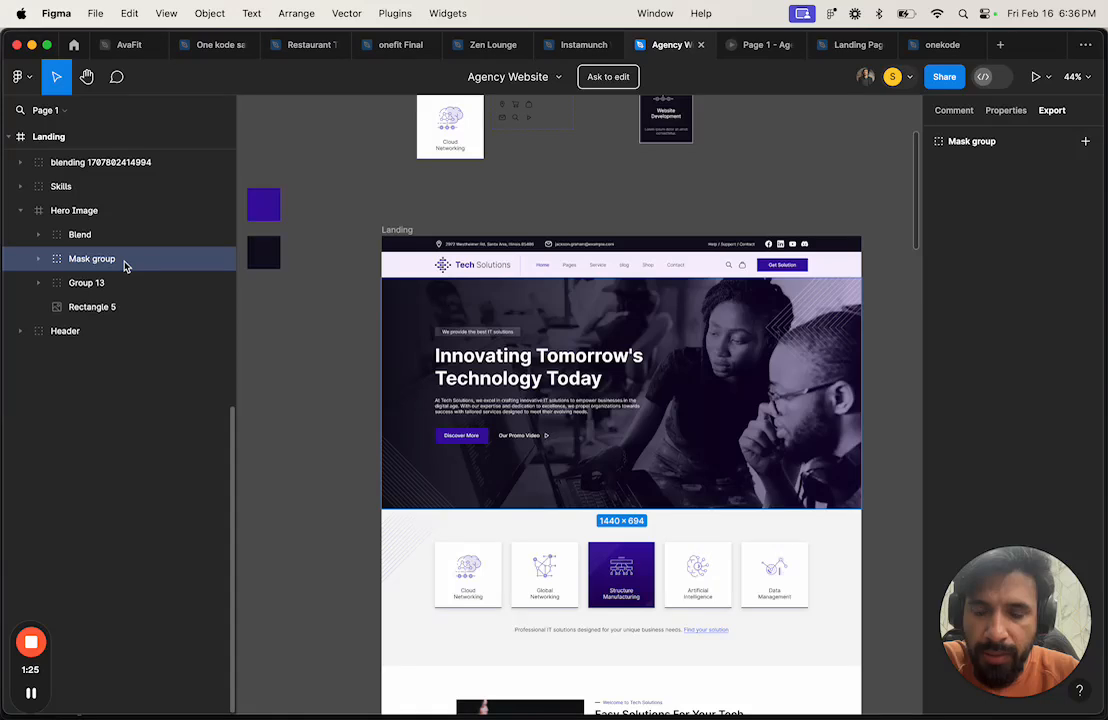
pyautogui.click(1085, 141)
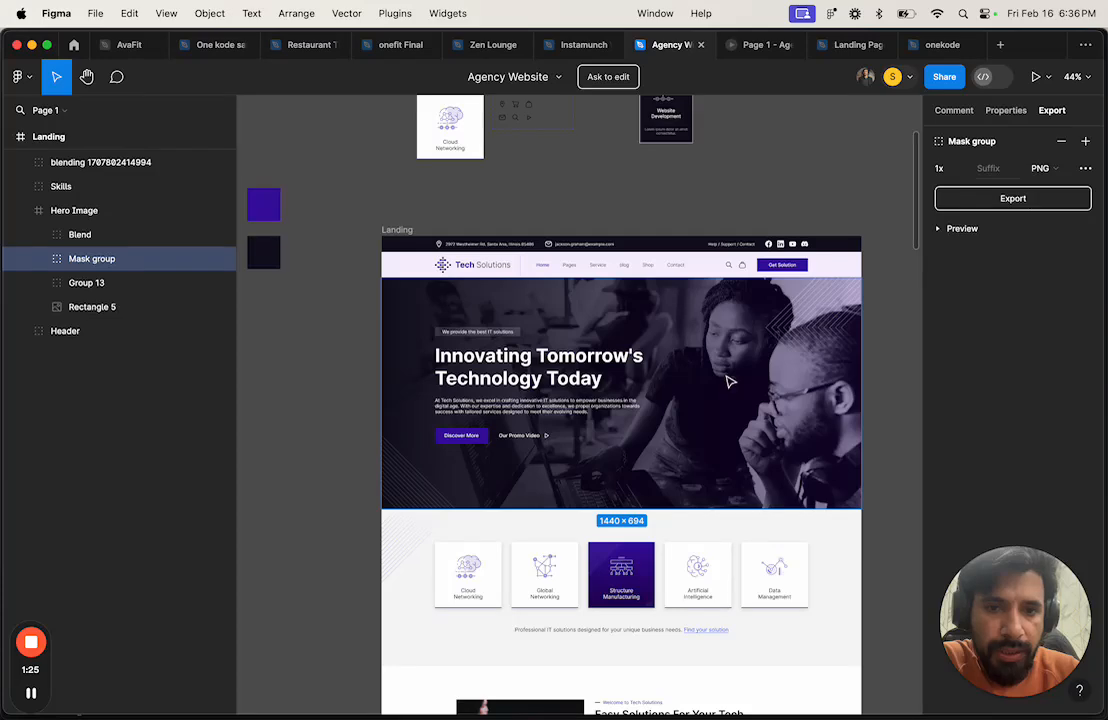
pyautogui.click(1023, 204)
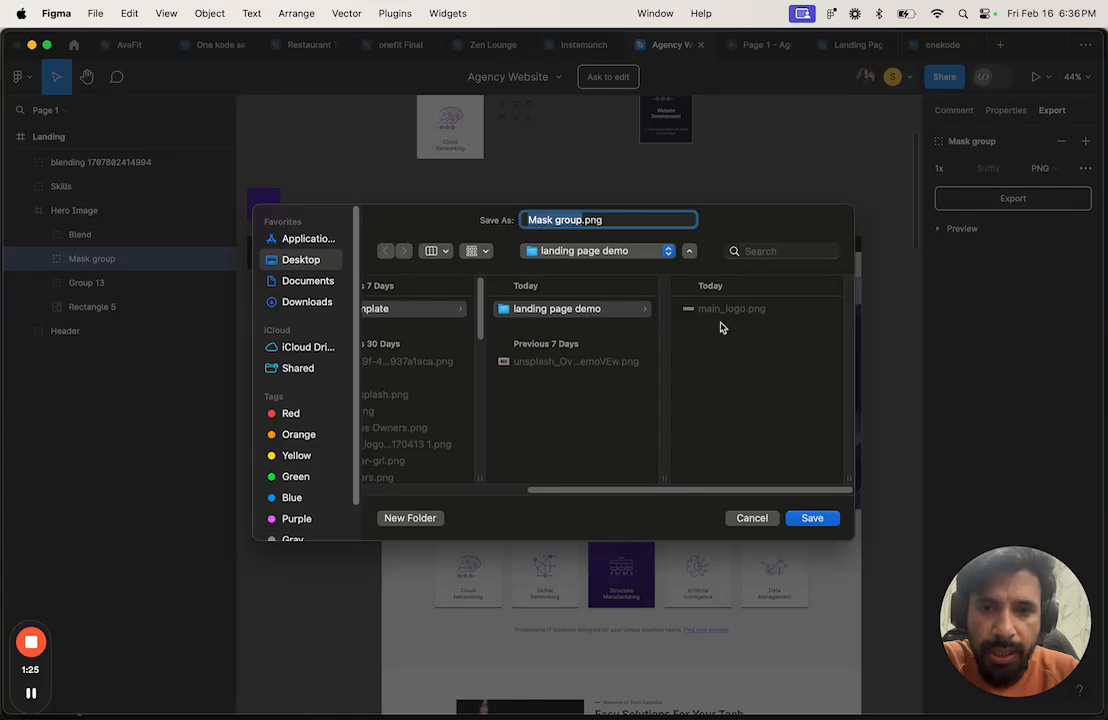
pyautogui.write('hero')
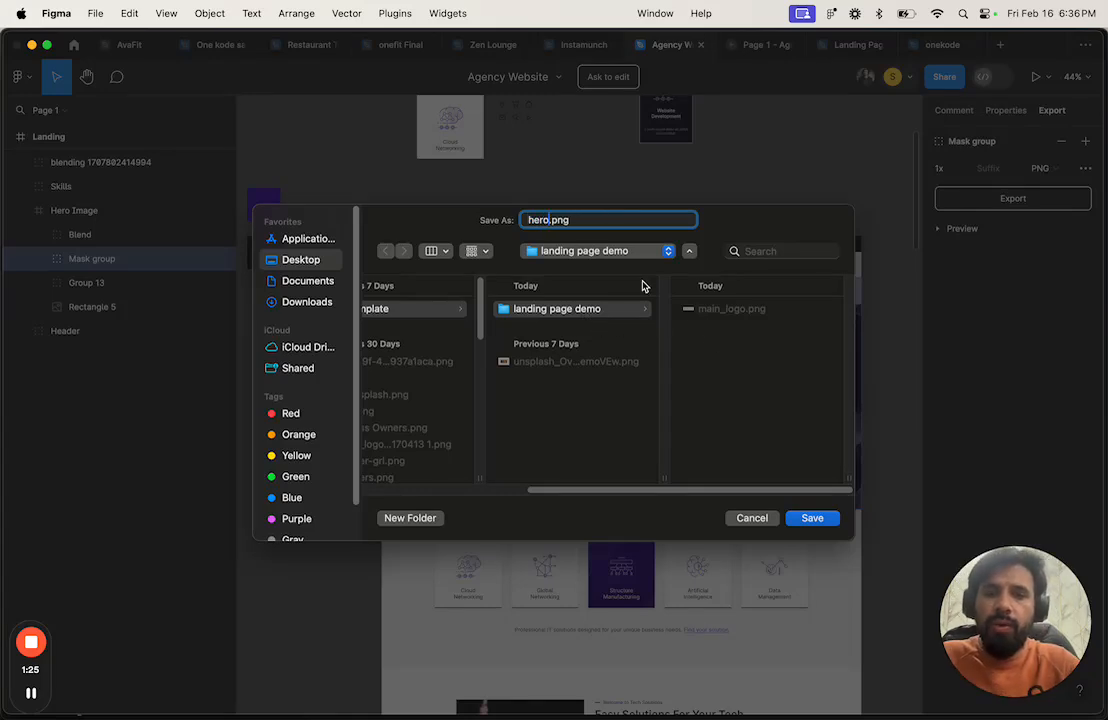
pyautogui.write('_bg_image')
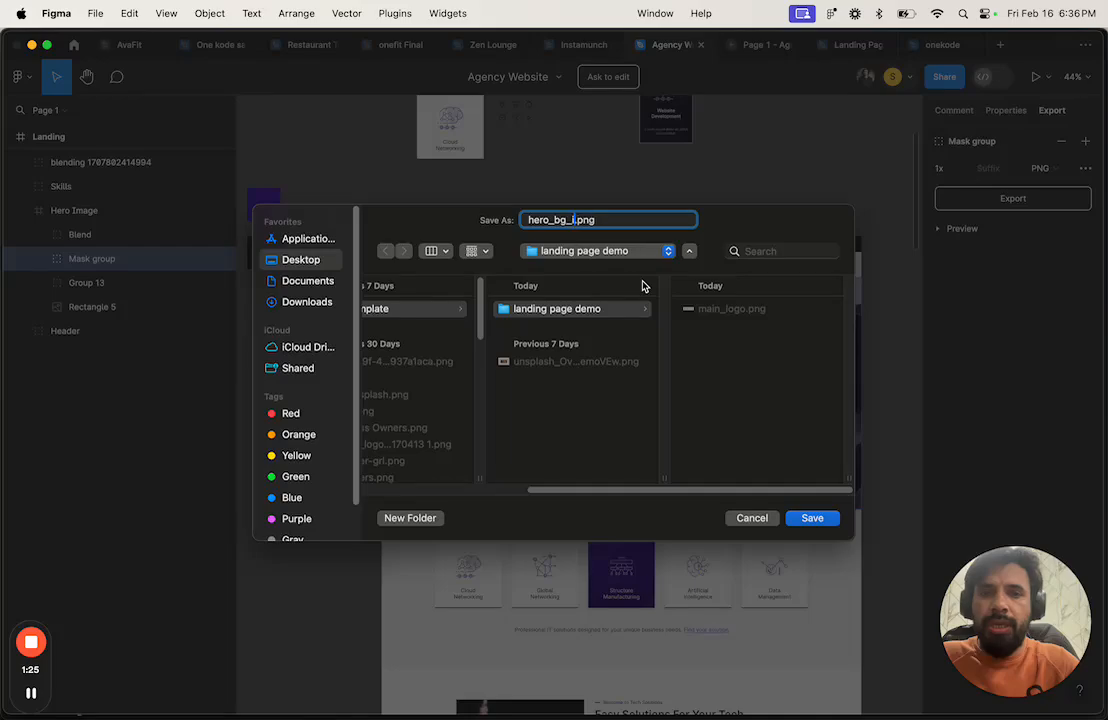
pyautogui.click(815, 518)
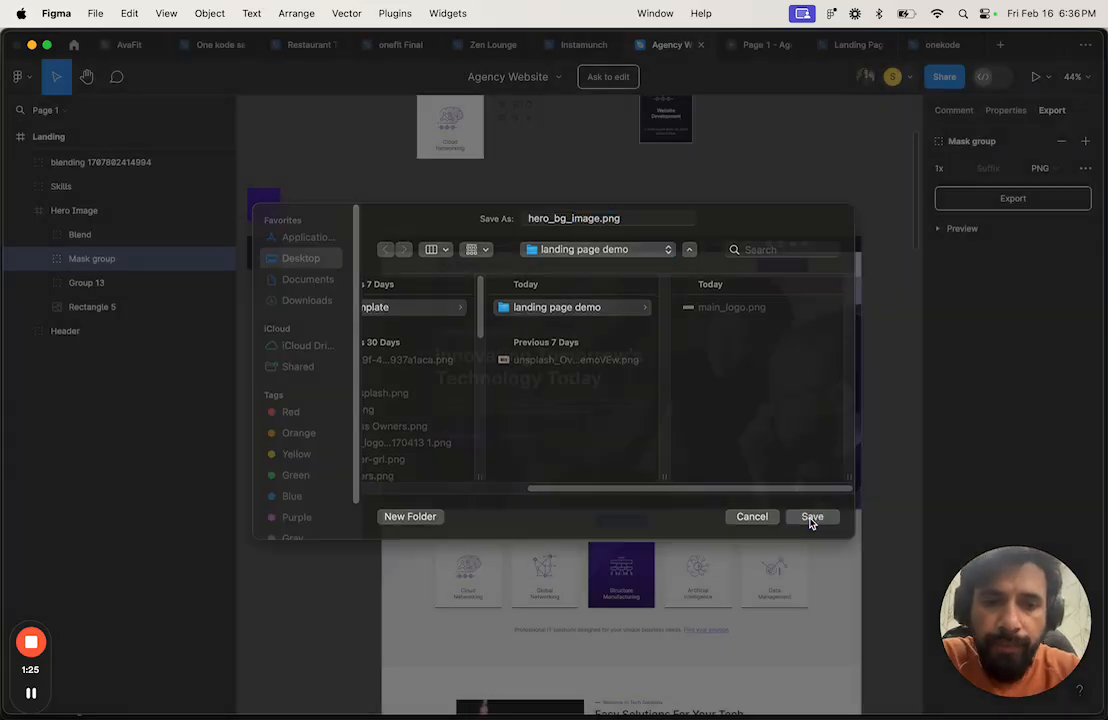
pyautogui.hotkey('ctrl', 'Right')
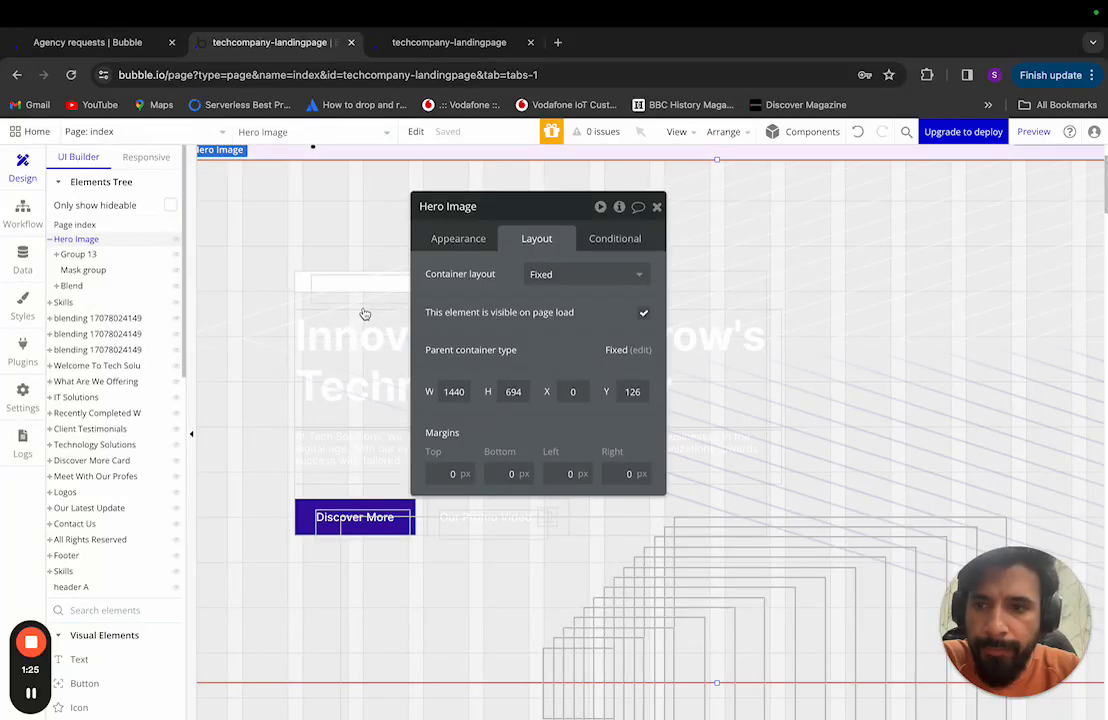
# Step: Set Hero Image's background style to Image and upload hero_bg_image.png as the background
pyautogui.click(478, 241)
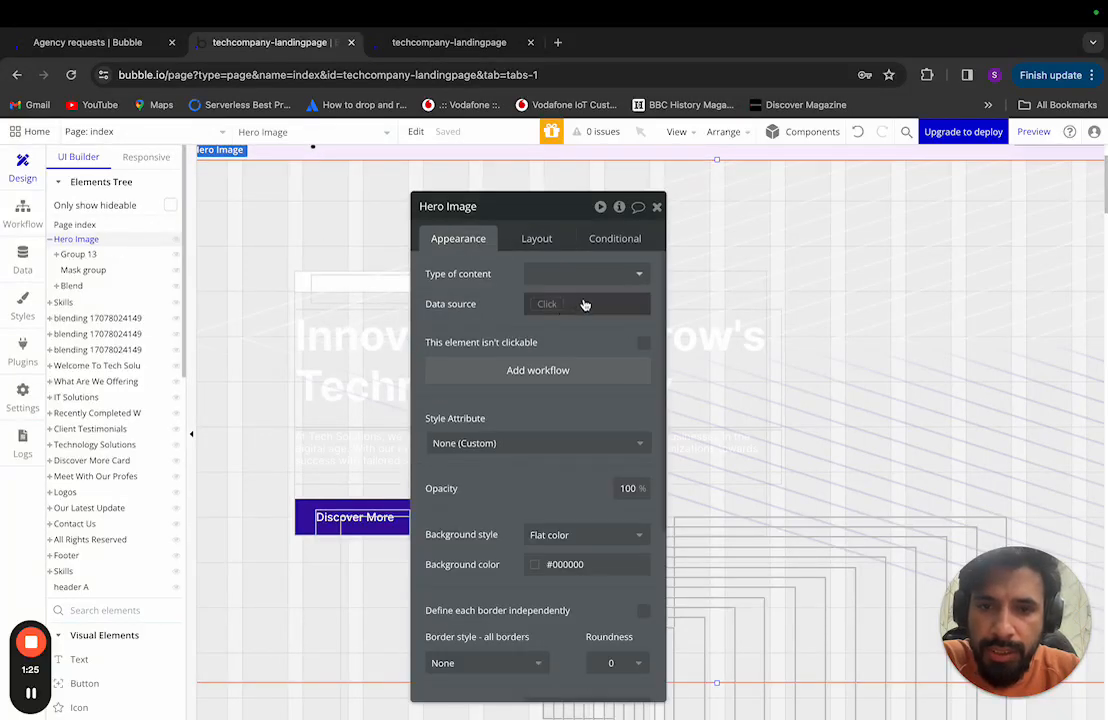
pyautogui.click(96, 256)
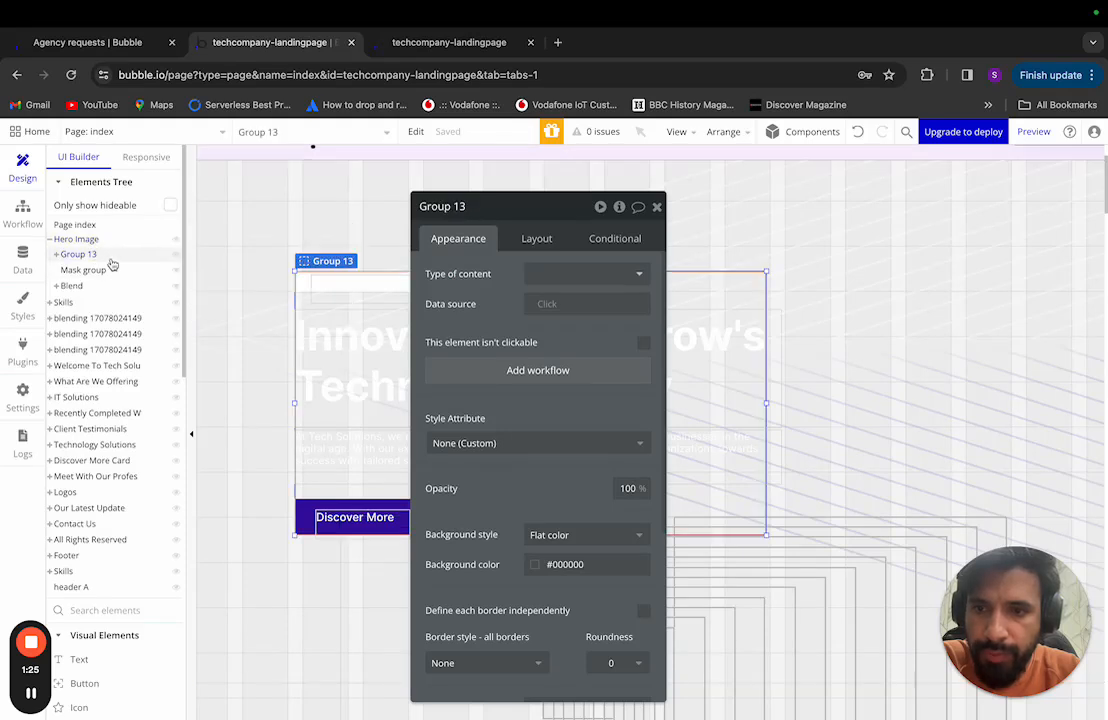
pyautogui.click(93, 240)
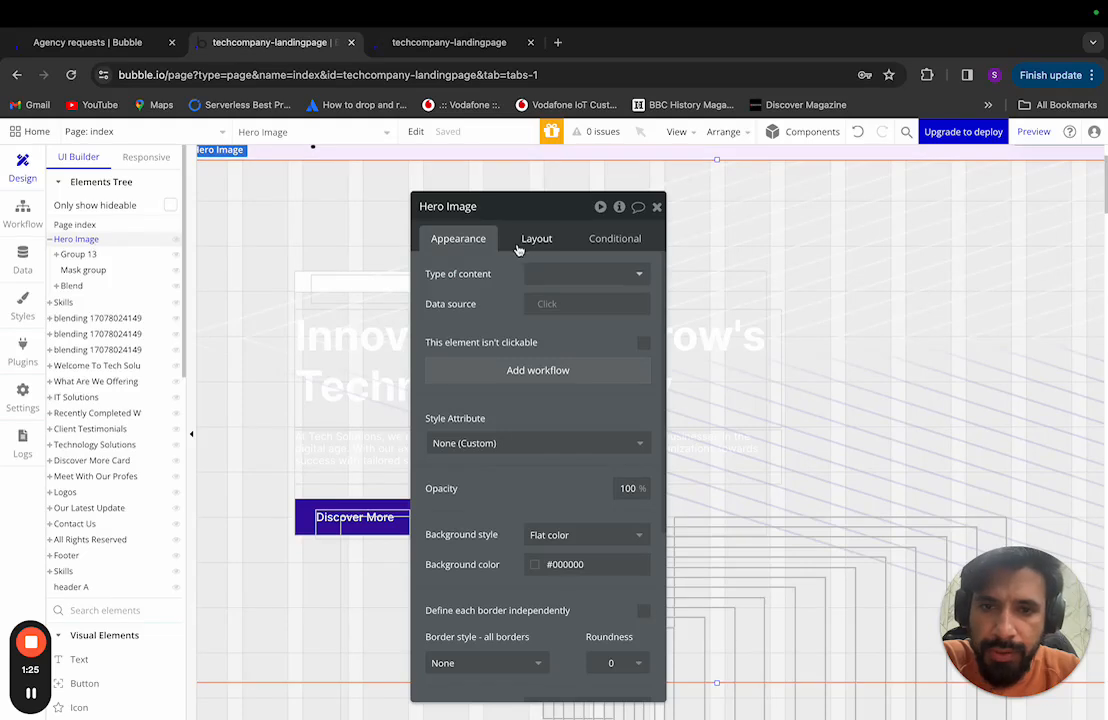
pyautogui.click(593, 547)
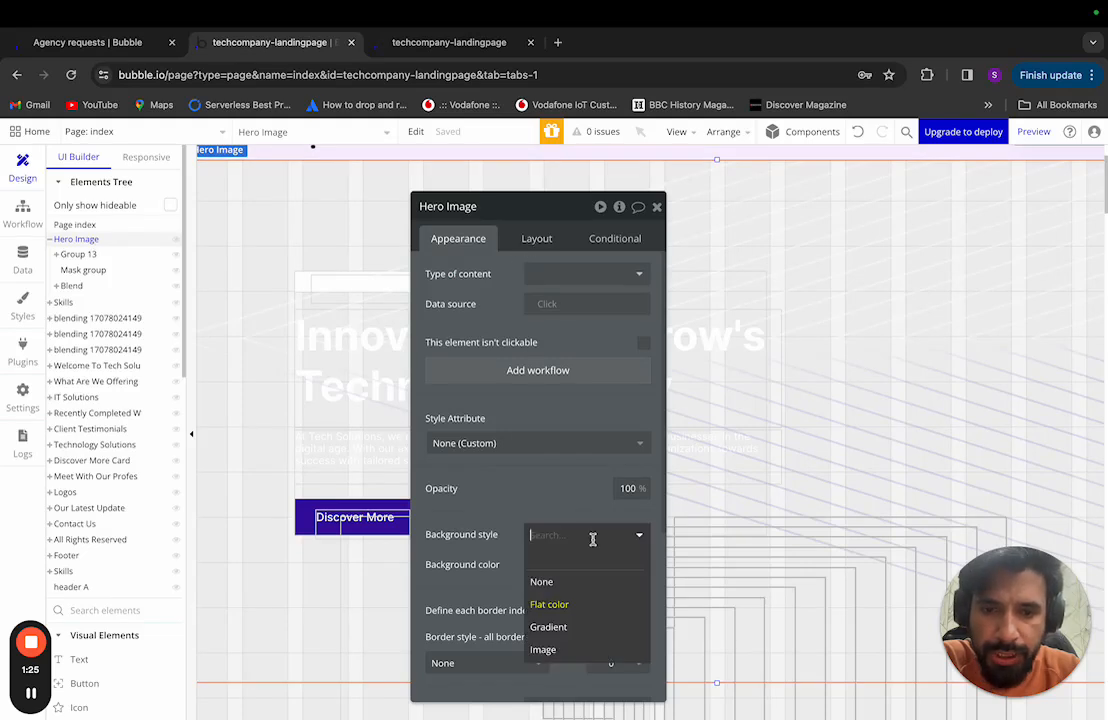
pyautogui.click(563, 648)
pyautogui.click(556, 576)
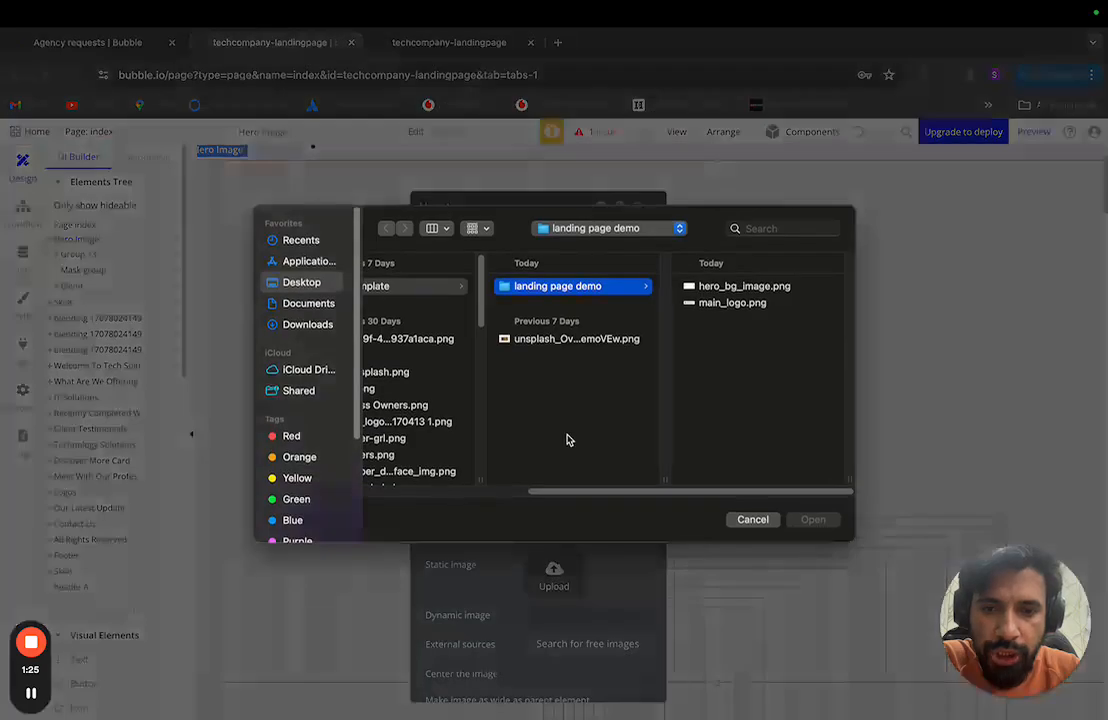
pyautogui.click(737, 288)
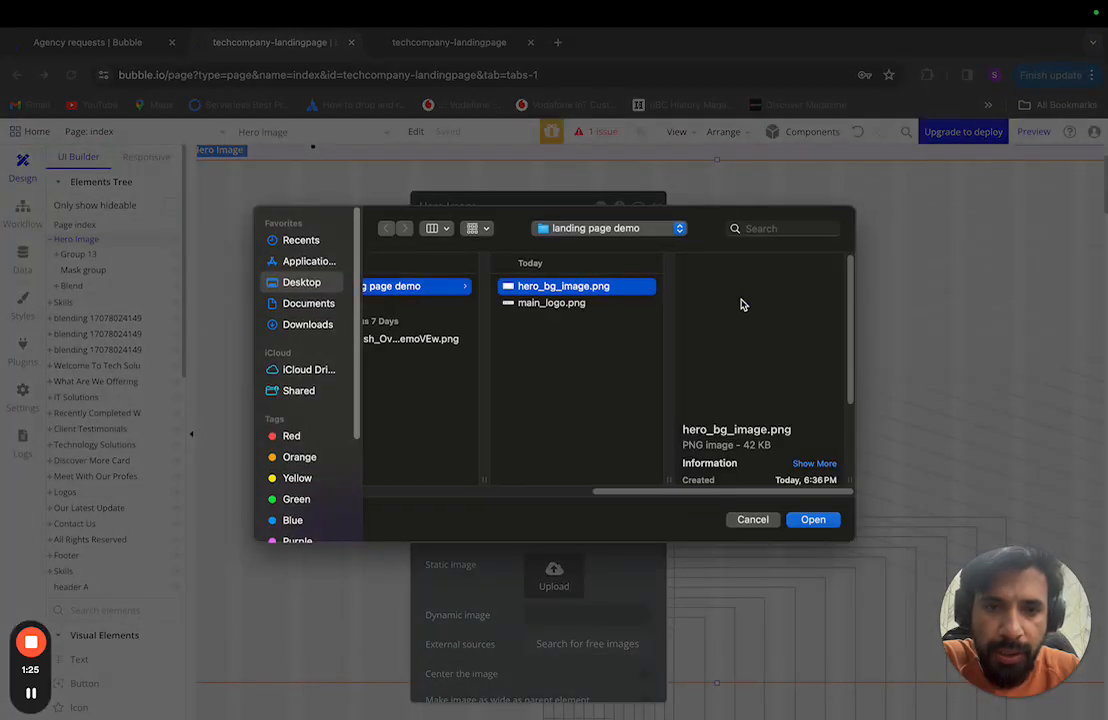
pyautogui.click(811, 520)
pyautogui.hotkey('ctrl', 'Left')
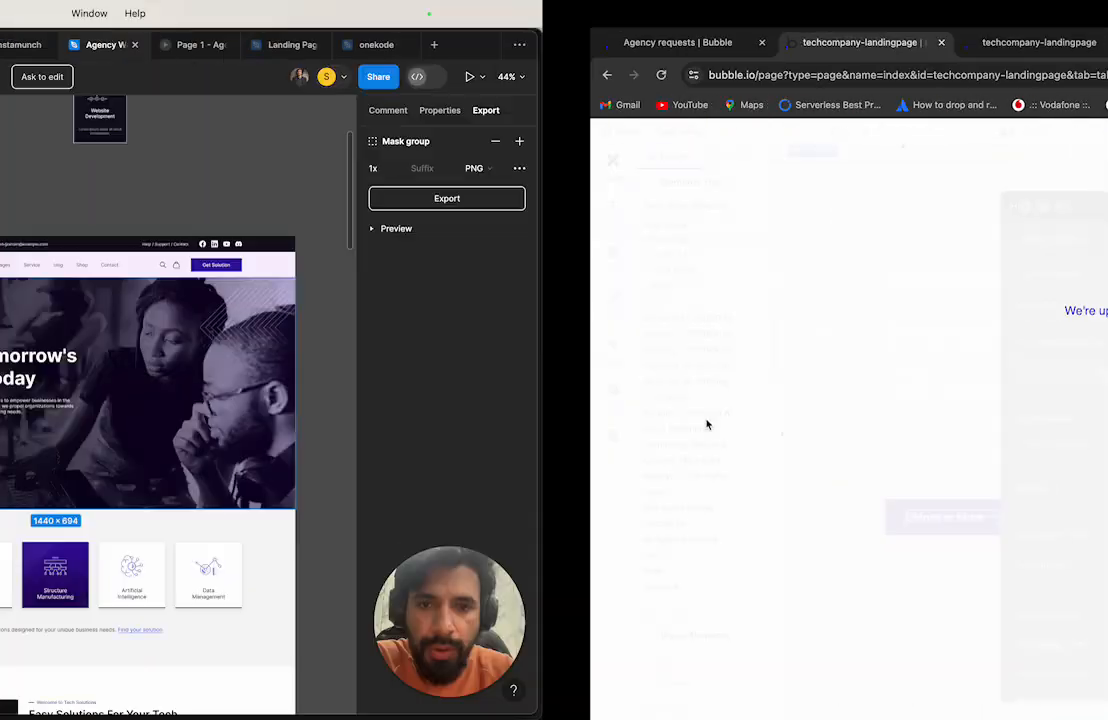
pyautogui.hotkey('ctrl', 'Right')
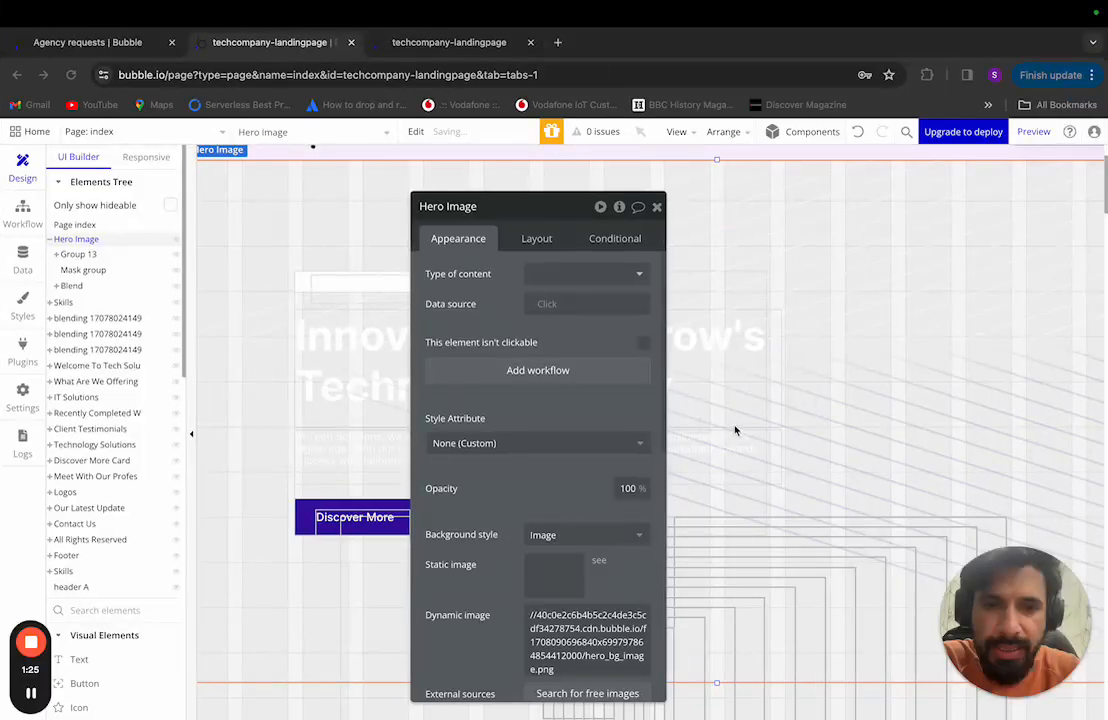
pyautogui.hotkey('ctrl', 'Left')
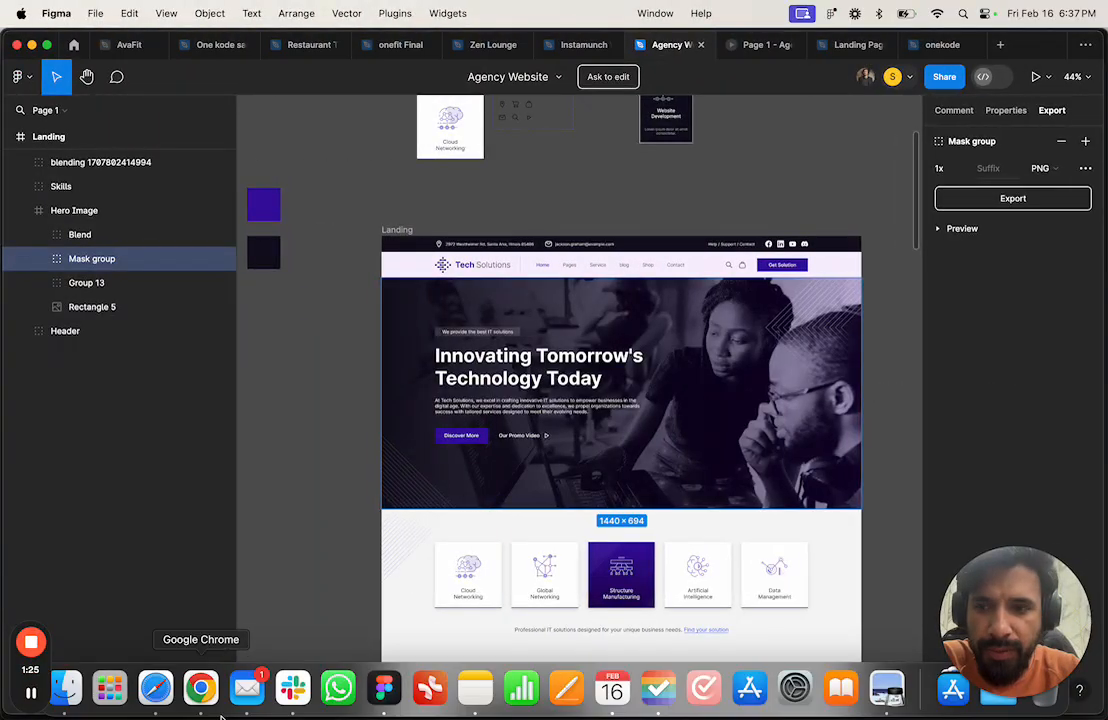
pyautogui.moveTo(160, 716)
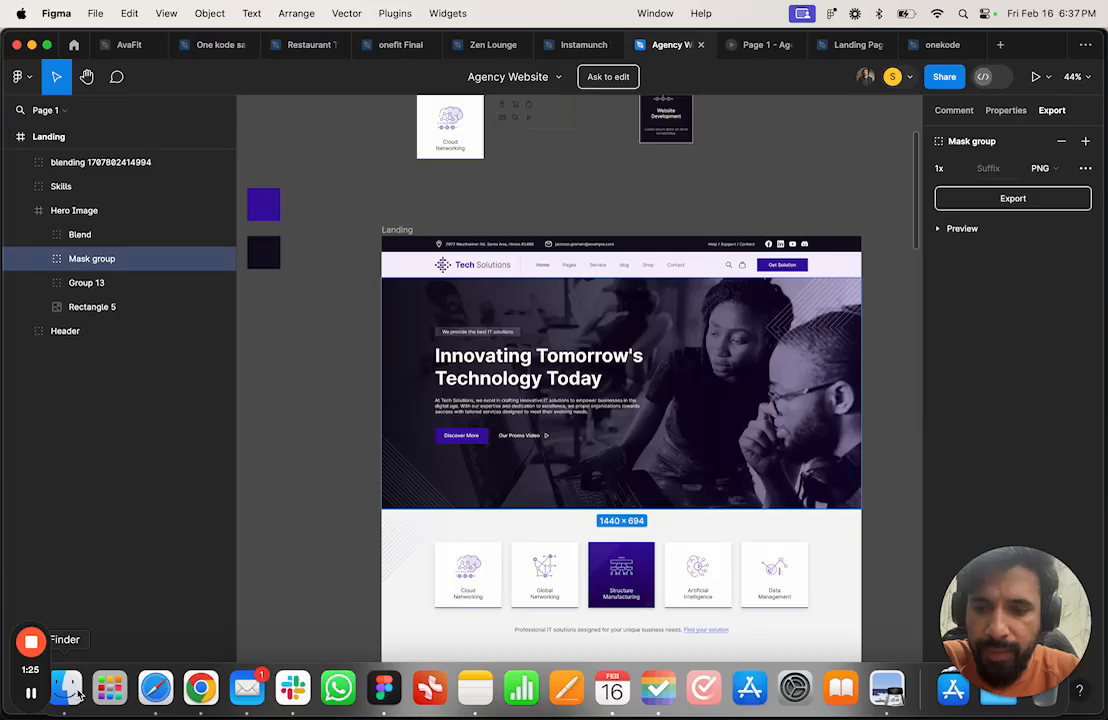
pyautogui.hotkey('ctrl', 'Right')
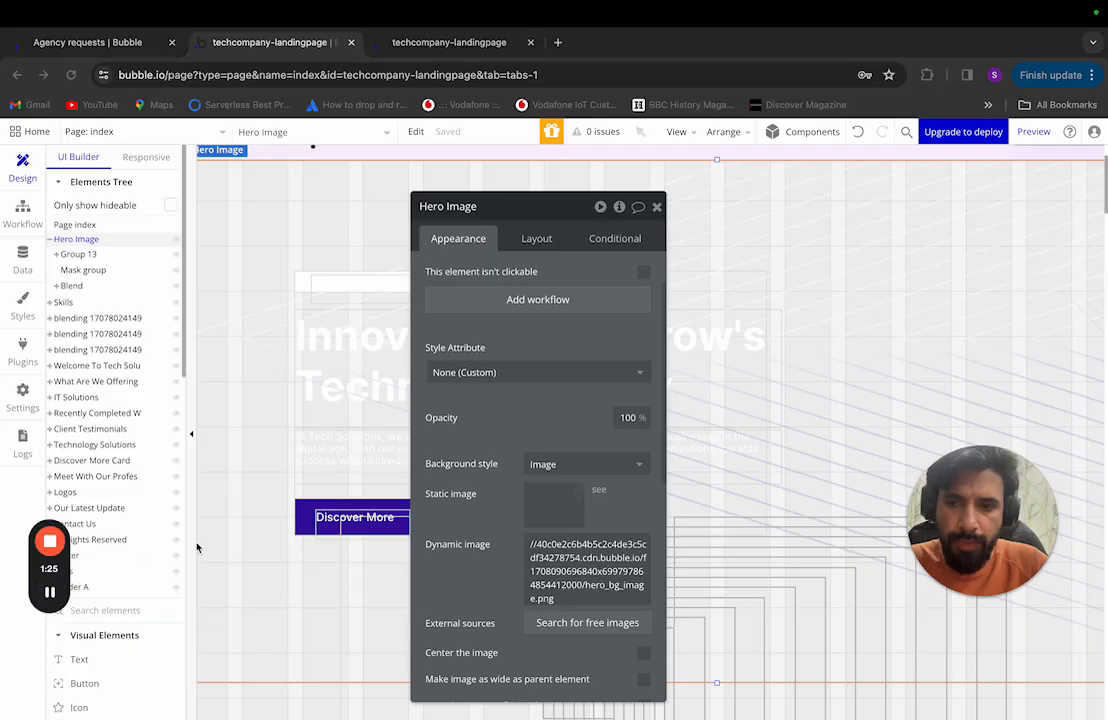
# Step: Close Hero Image's property editor and scroll to inspect the heading and Discover More button
pyautogui.click(657, 207)
pyautogui.scroll(3, 584, 346)
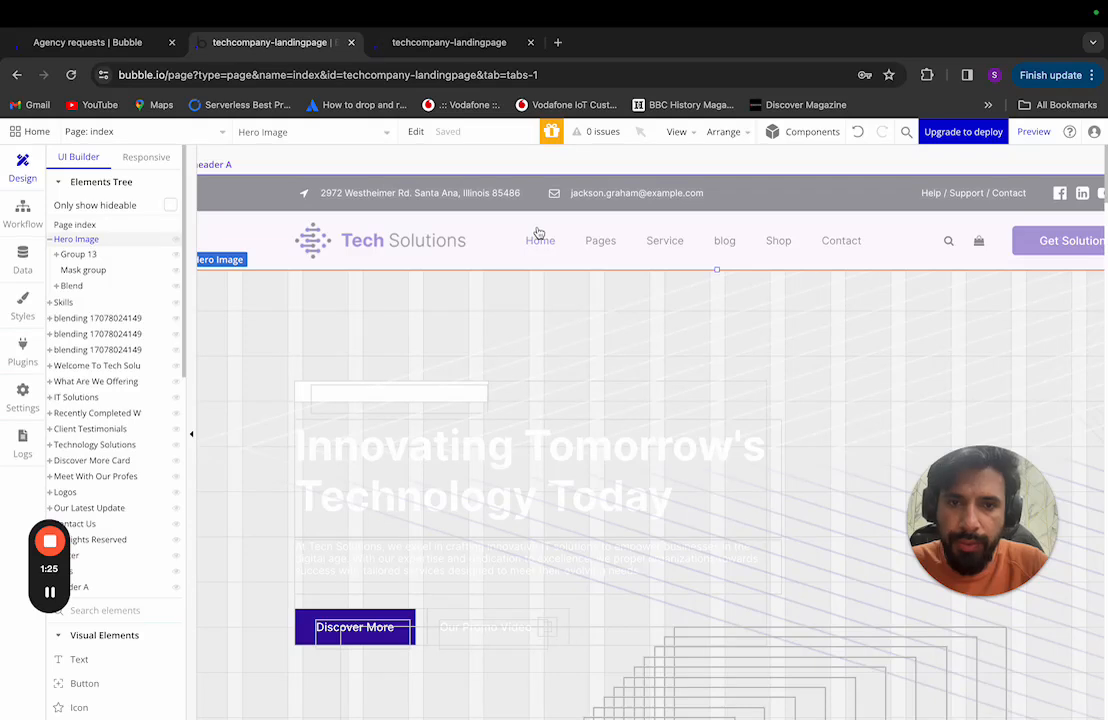
pyautogui.scroll(-2, 522, 378)
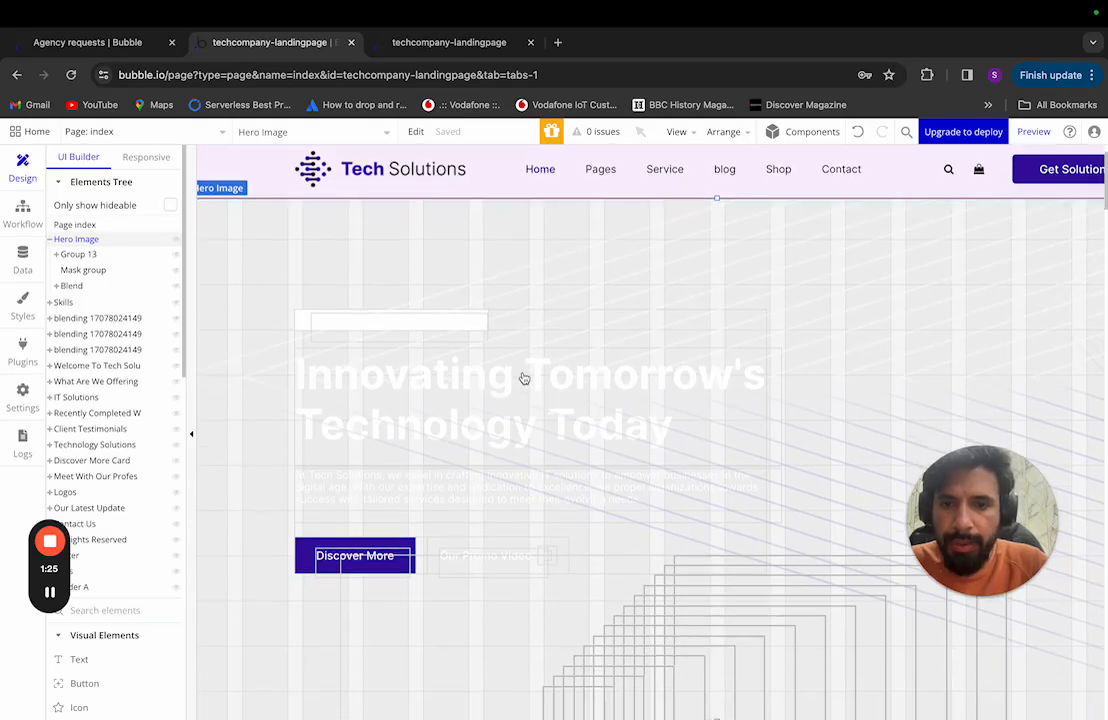
pyautogui.scroll(-3, 418, 437)
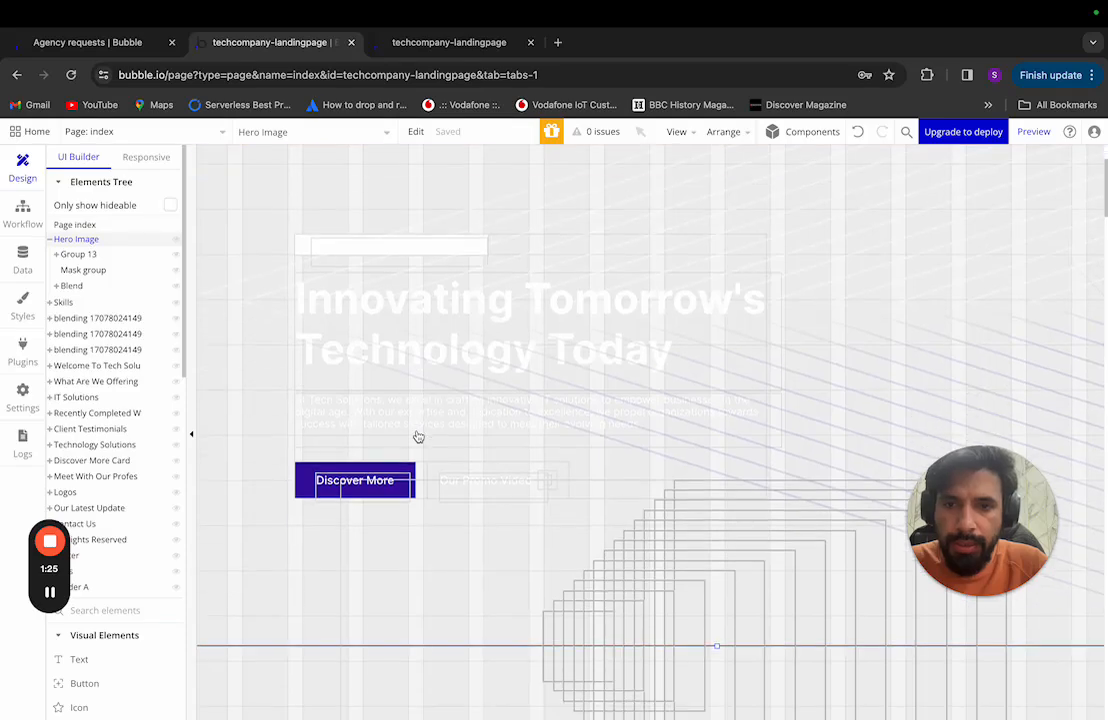
pyautogui.scroll(3, 573, 419)
pyautogui.scroll(-2, 573, 419)
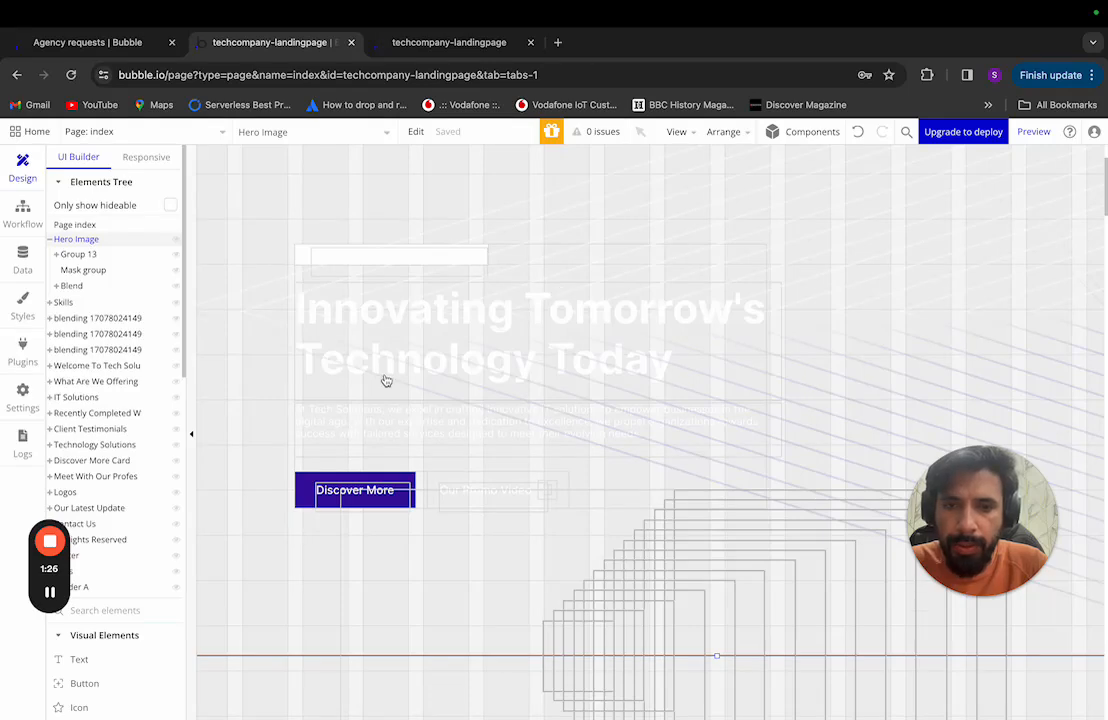
pyautogui.scroll(3, 333, 466)
pyautogui.scroll(-5, 494, 452)
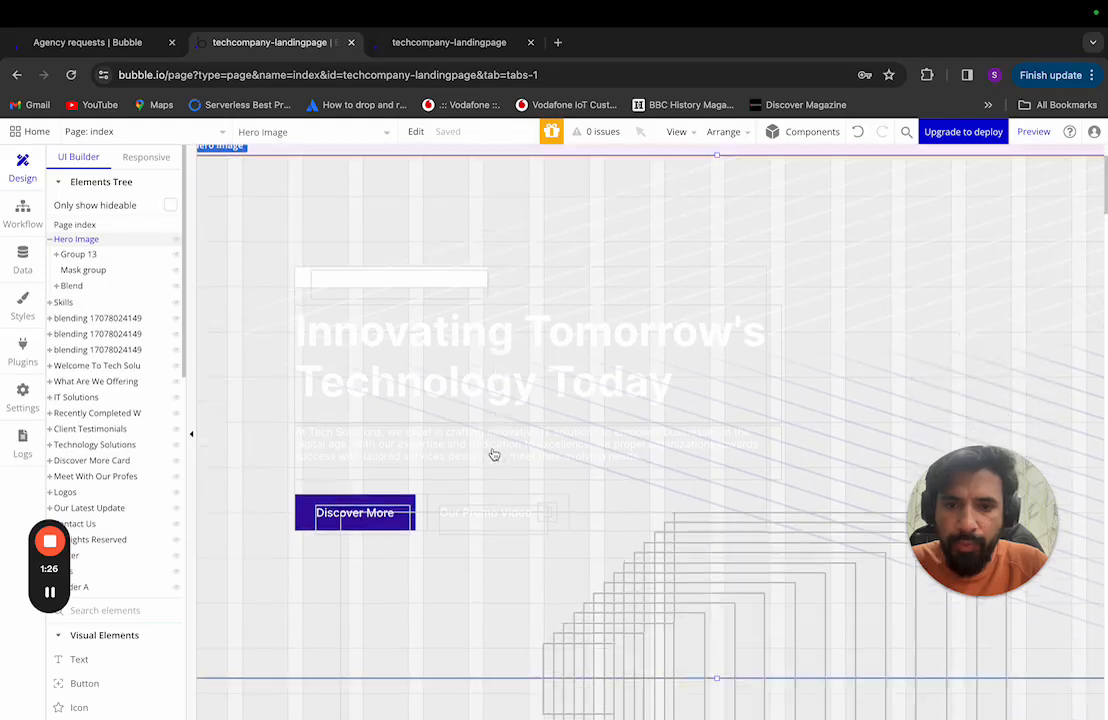
pyautogui.scroll(-2, 494, 455)
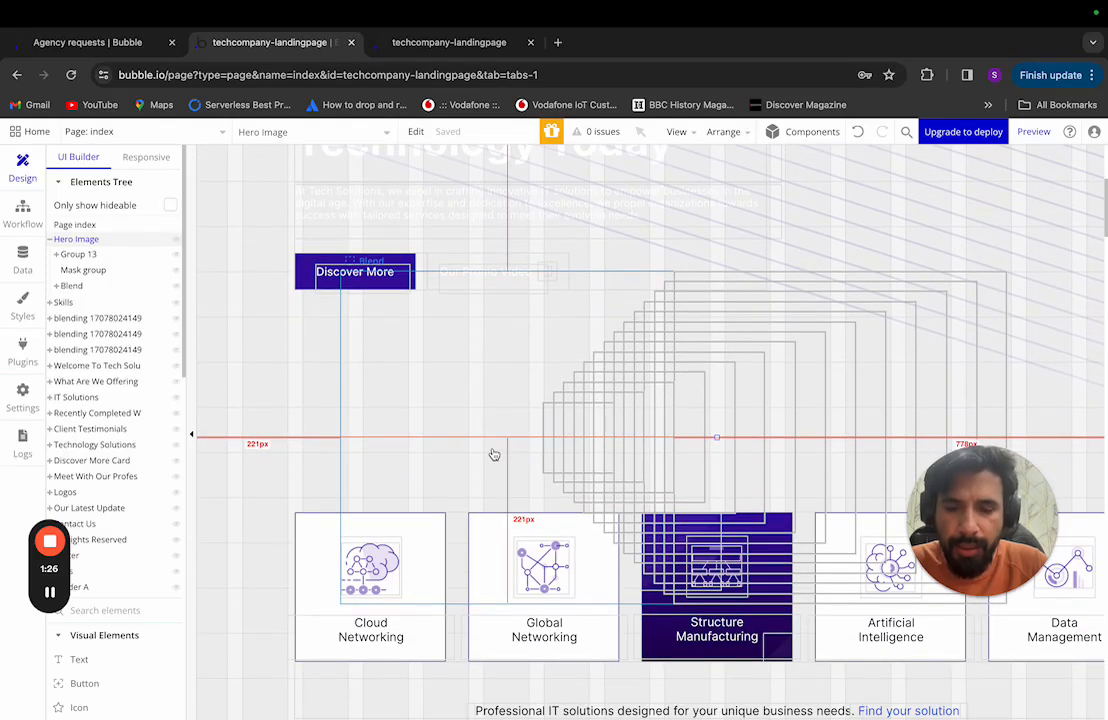
pyautogui.scroll(3, 494, 455)
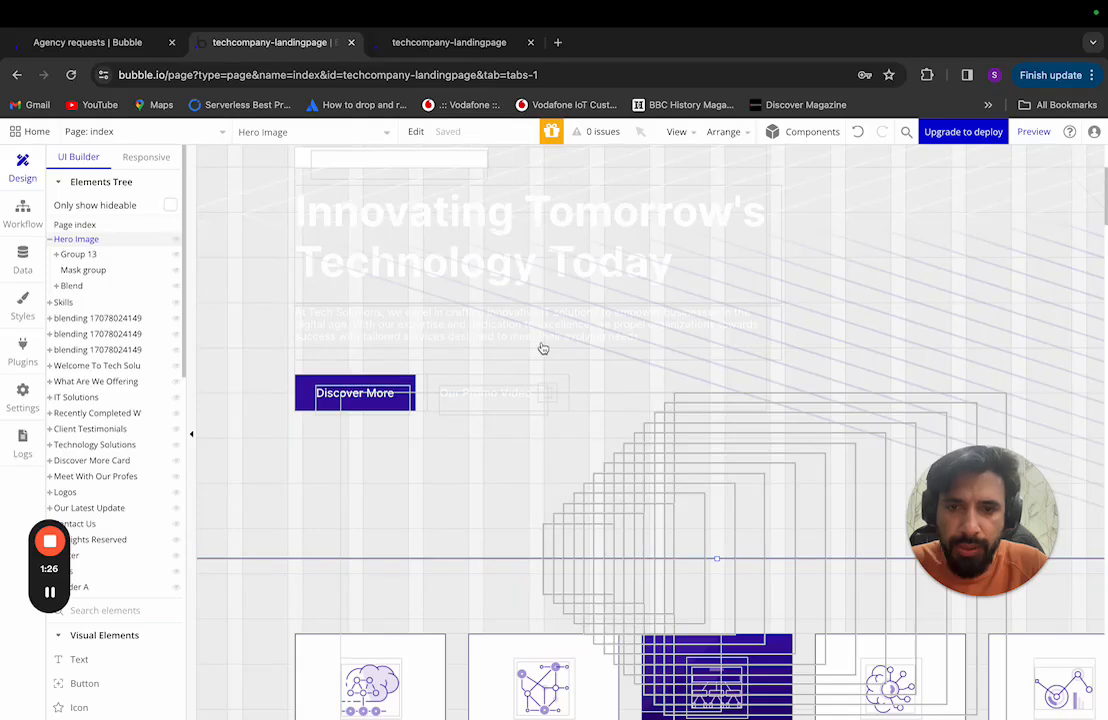
pyautogui.scroll(3, 542, 349)
pyautogui.scroll(2, 542, 348)
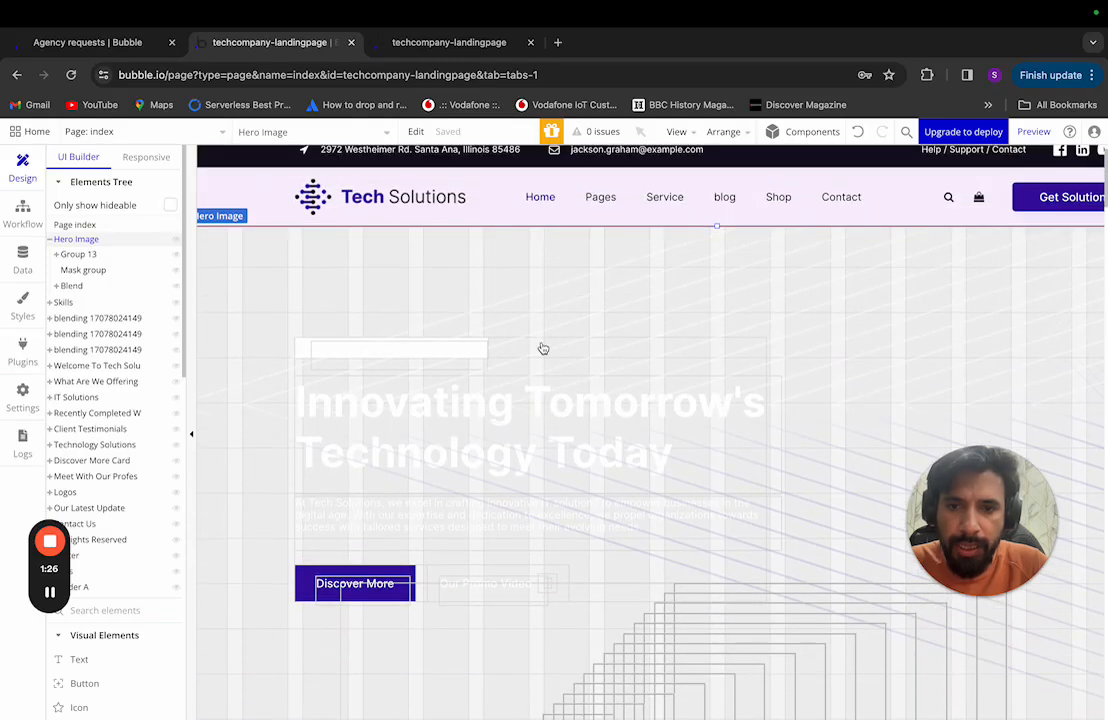